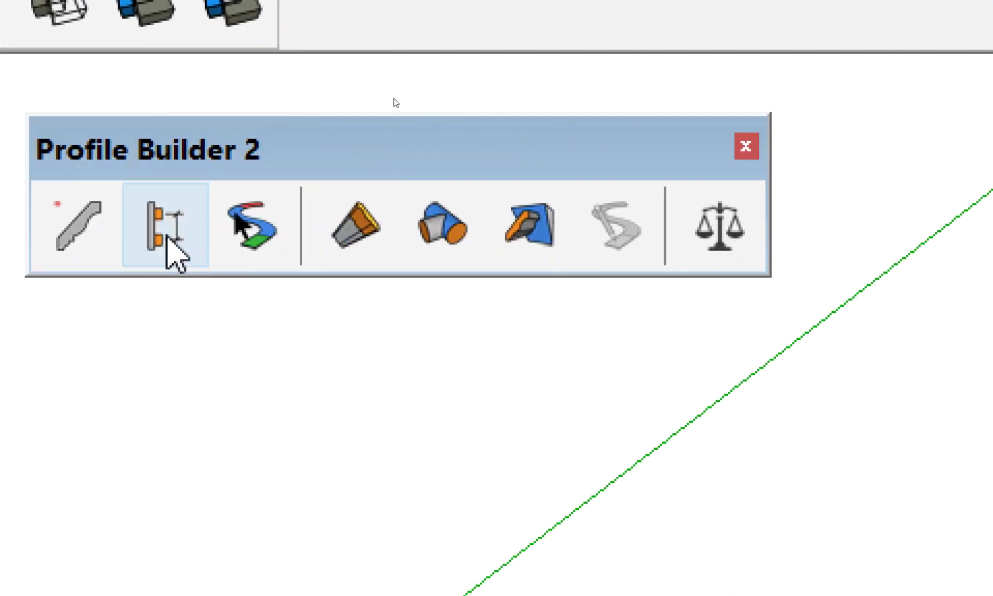
Briefly open the Profile Builder assembler, then look down on the model in Top view
left_click(166, 238)
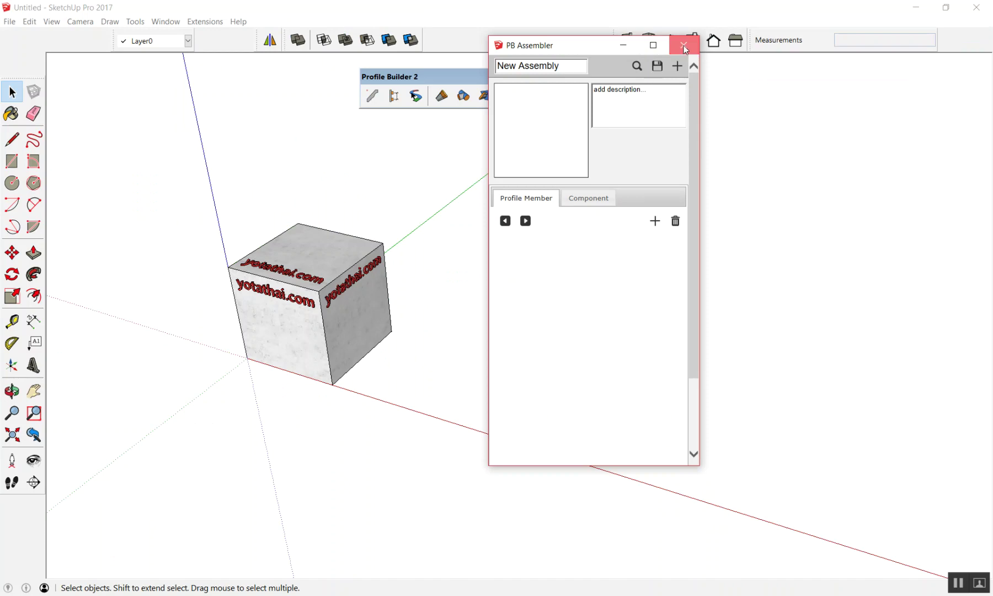
left_click(684, 45)
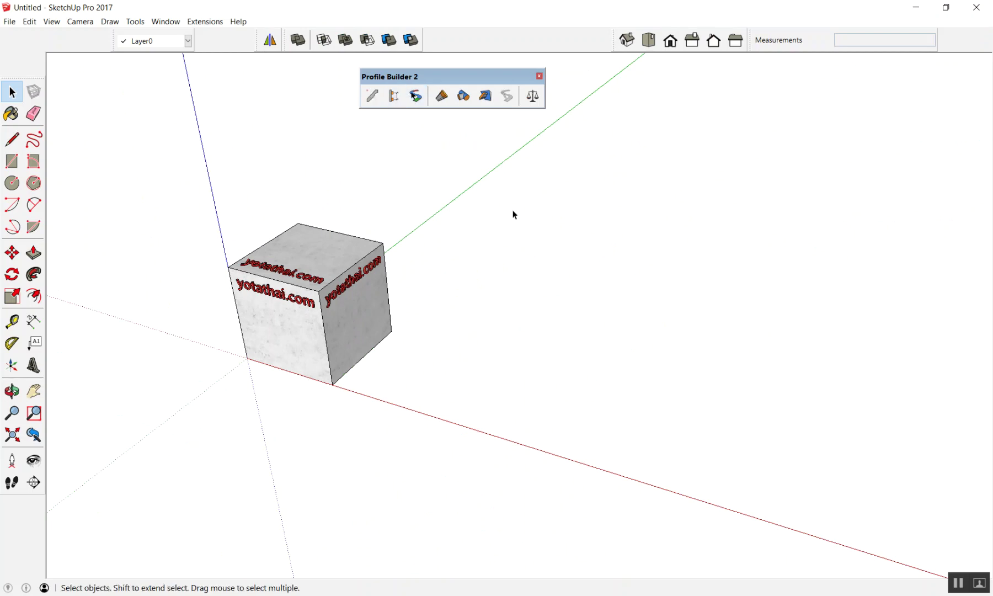
key("2")
middle_click_drag(510, 209, 632, 215)
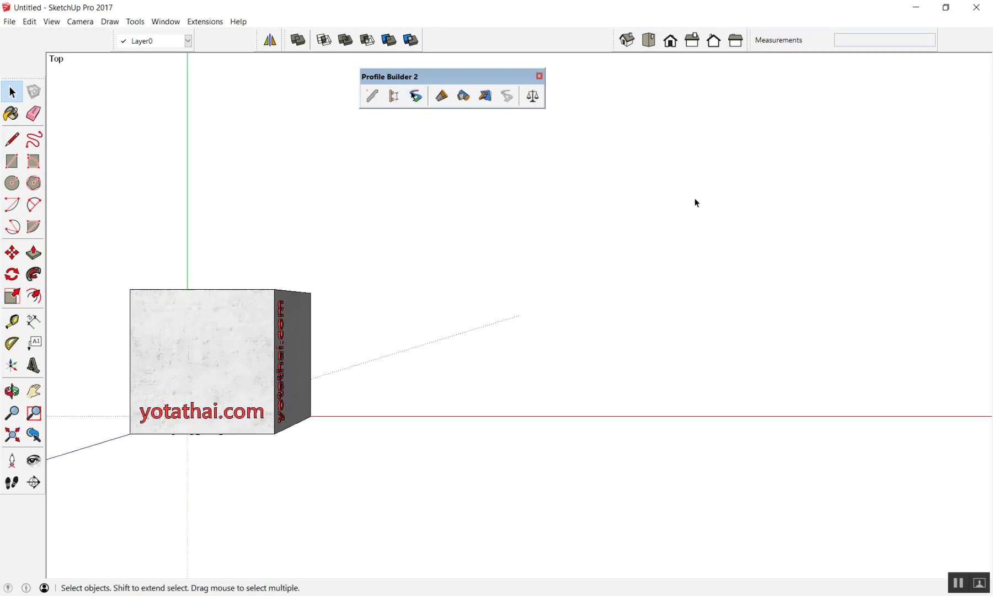
Draw the first bending line path, running down from the top to the right
key("l")
left_click(543, 184)
left_click(529, 222)
left_click(565, 267)
left_click(610, 297)
left_click(610, 335)
left_click(672, 363)
left_click(744, 363)
key("space")
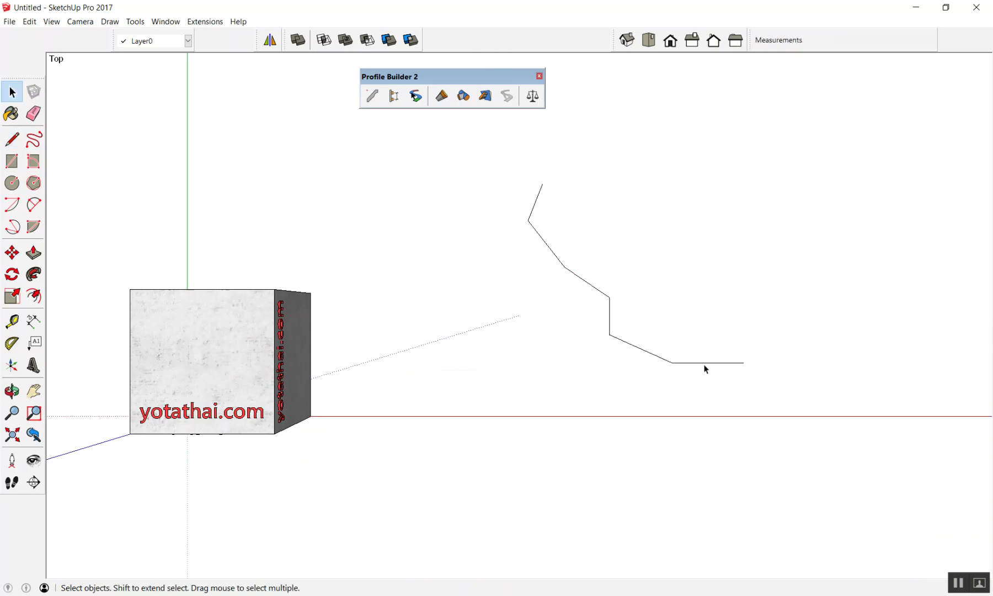
Draw a second line path from the lower left up to the upper right
key("l")
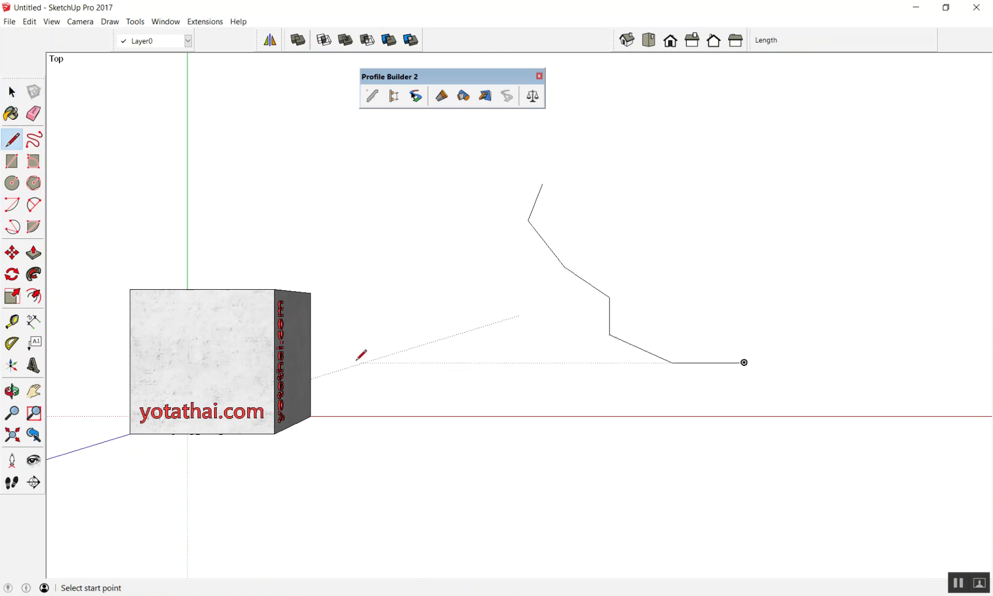
left_click(455, 362)
left_click(455, 319)
left_click(512, 298)
left_click(588, 282)
left_click(682, 198)
left_click(726, 173)
key("space")
Draw a third line path from the left, dipping down, ending at upper right
key("l")
left_click(452, 211)
left_click(492, 257)
left_click(543, 337)
left_click(641, 337)
left_click(726, 284)
left_click(807, 257)
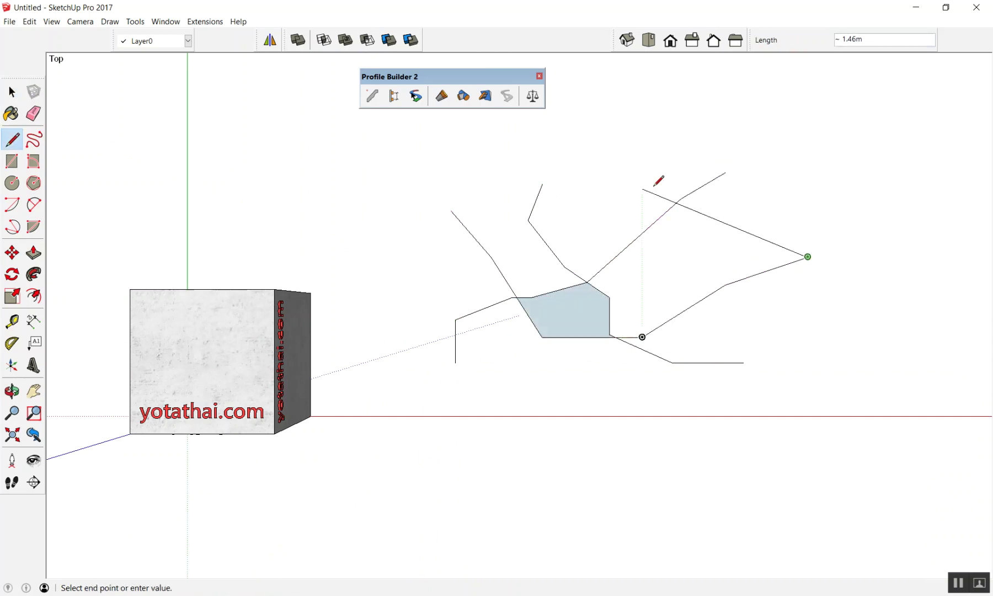
key("space")
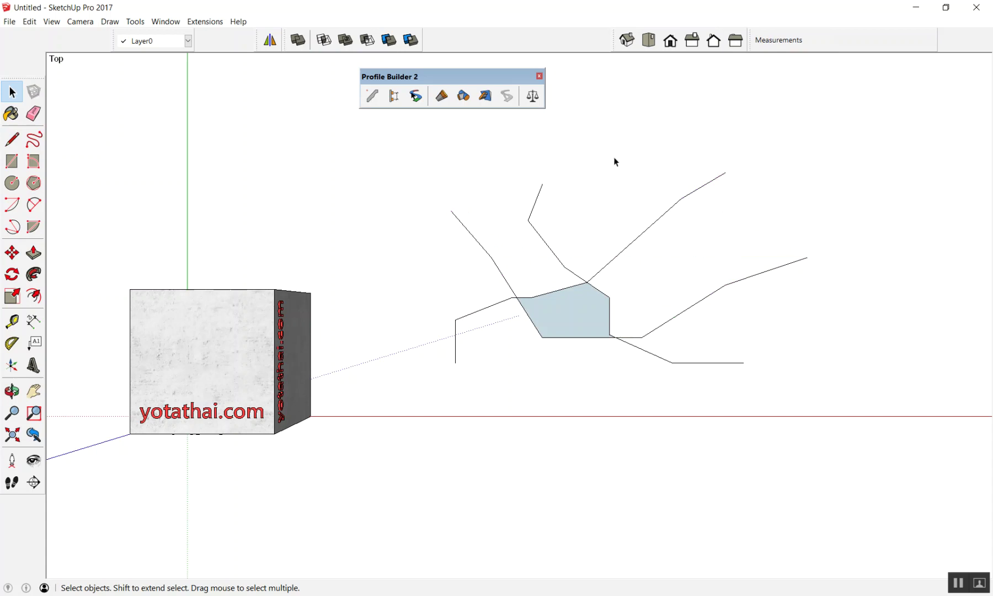
Draw a fourth line path from the top down and across to the right
key("l")
left_click(586, 157)
left_click(632, 243)
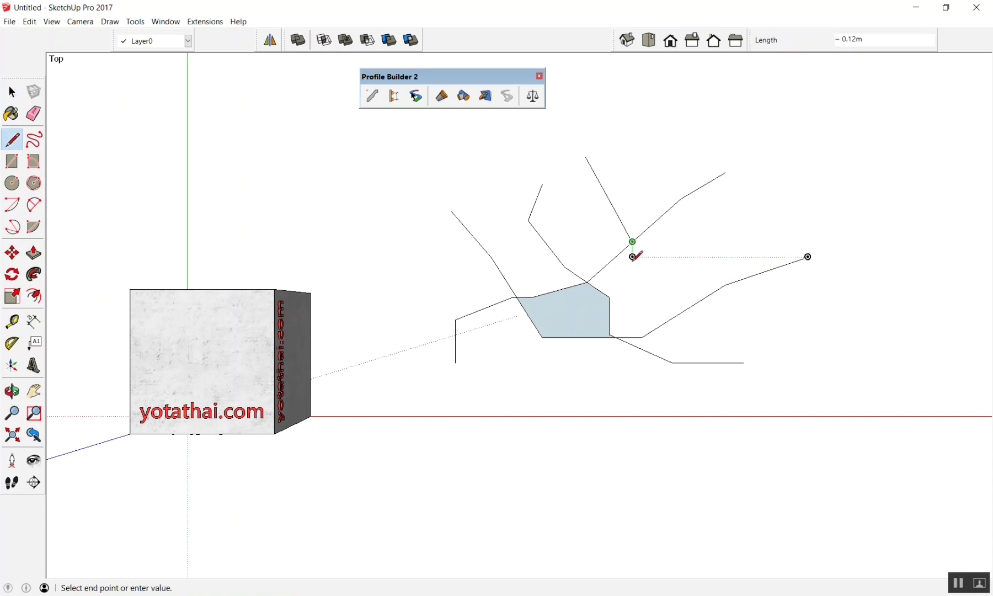
left_click(632, 306)
left_click(697, 331)
left_click(806, 349)
Delete the two faces formed between the line paths
scroll(569, 310, "up", 3)
left_click(567, 305)
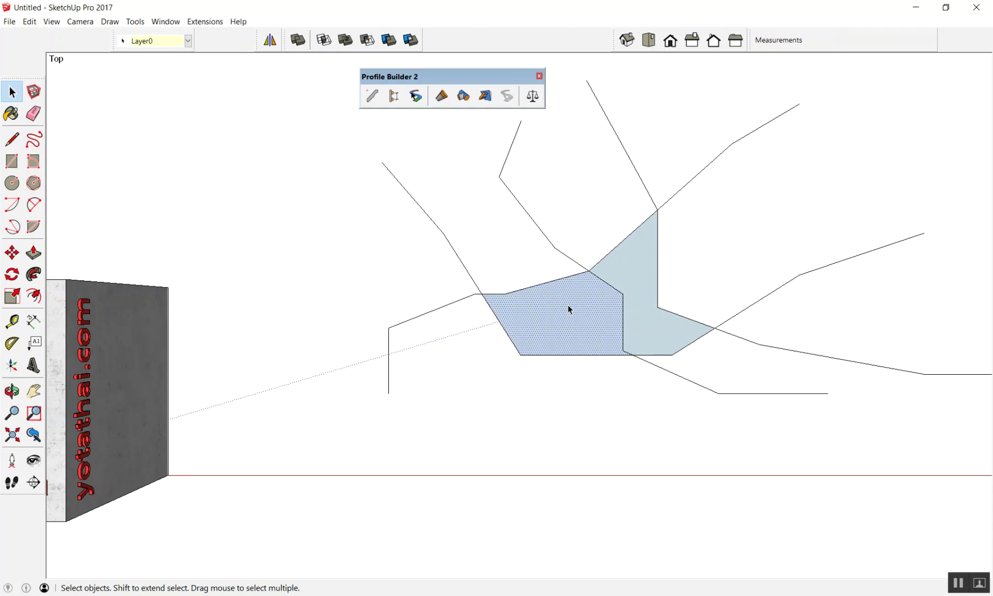
key("Delete")
left_click(648, 266)
key("Delete")
Move the Profile Builder toolbar out of the way
scroll(649, 266, "down", 3)
scroll(554, 263, "up", 1)
mouse_move(516, 79)
left_mouse_down()
mouse_move(922, 34)
mouse_move(964, 77)
left_mouse_up()
scroll(597, 138, "up", 1)
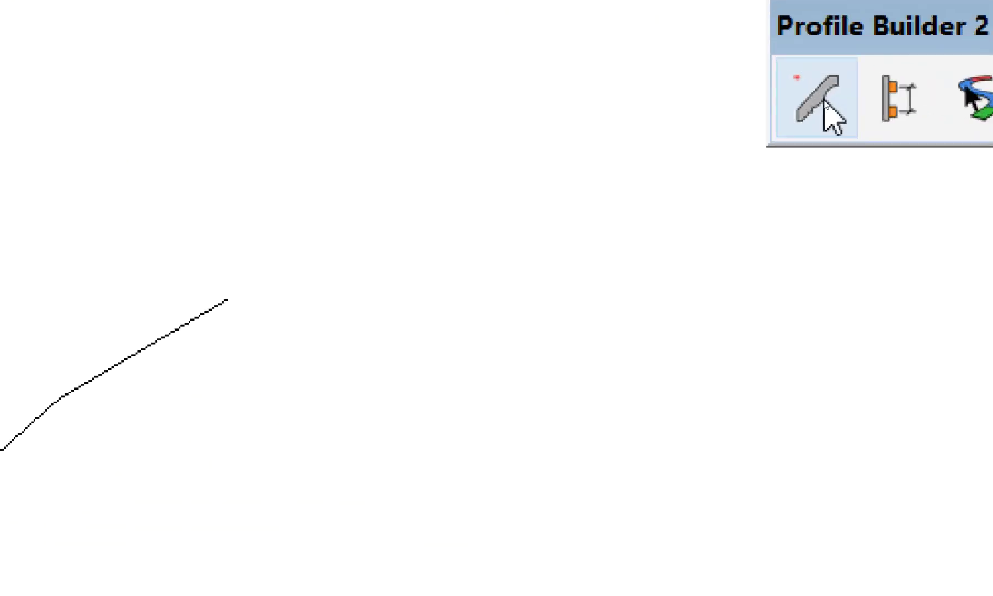
Open and close the Profile Builder profile window
left_click(822, 101)
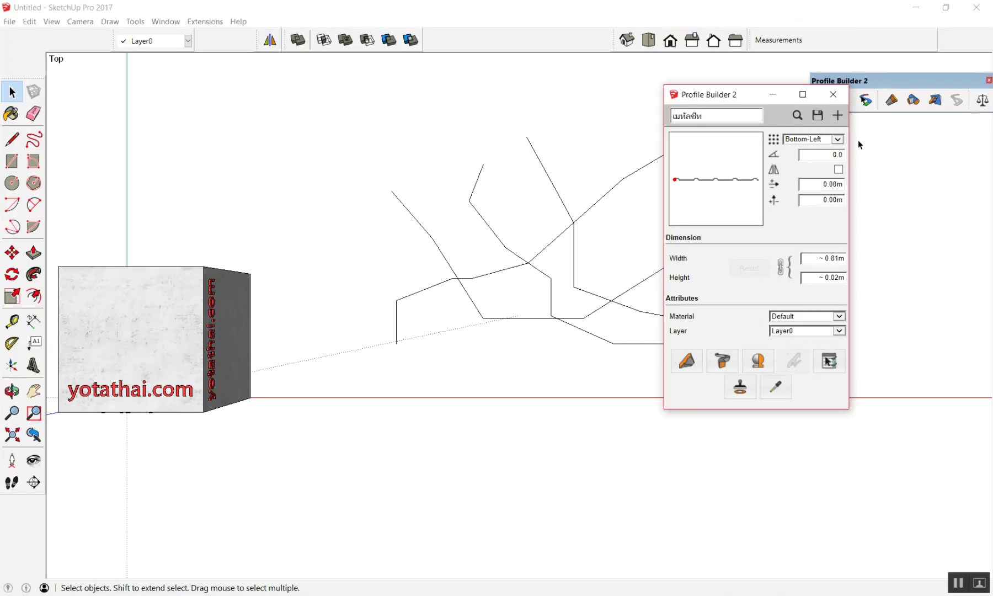
left_click(835, 94)
scroll(495, 272, "up", 2)
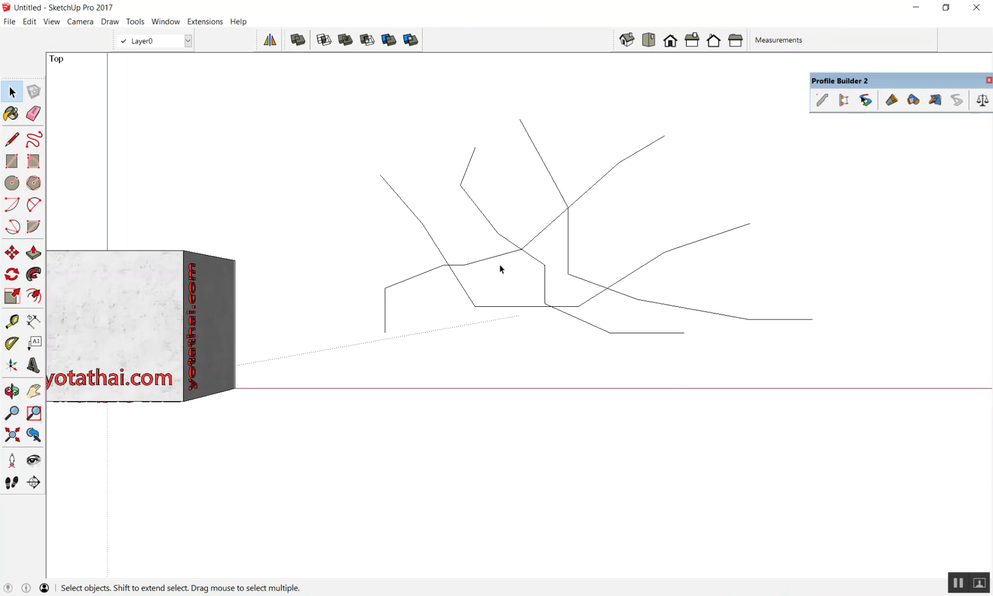
key("r")
key("space")
scroll(326, 331, "up", 1)
Draw a small circle to the left of the line paths
key("c")
left_click(325, 318)
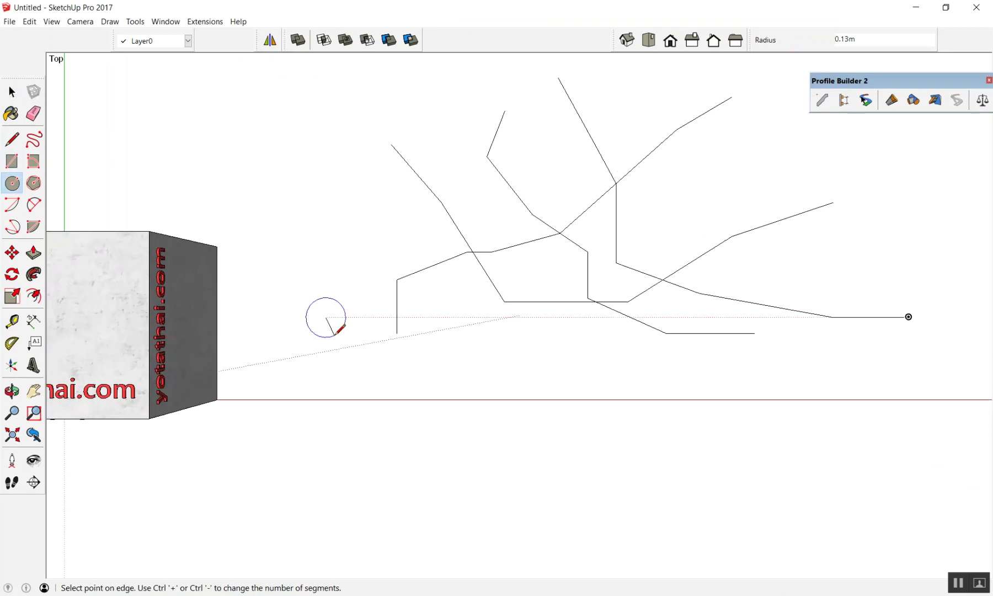
left_click(331, 319)
key("space")
scroll(331, 332, "up", 1)
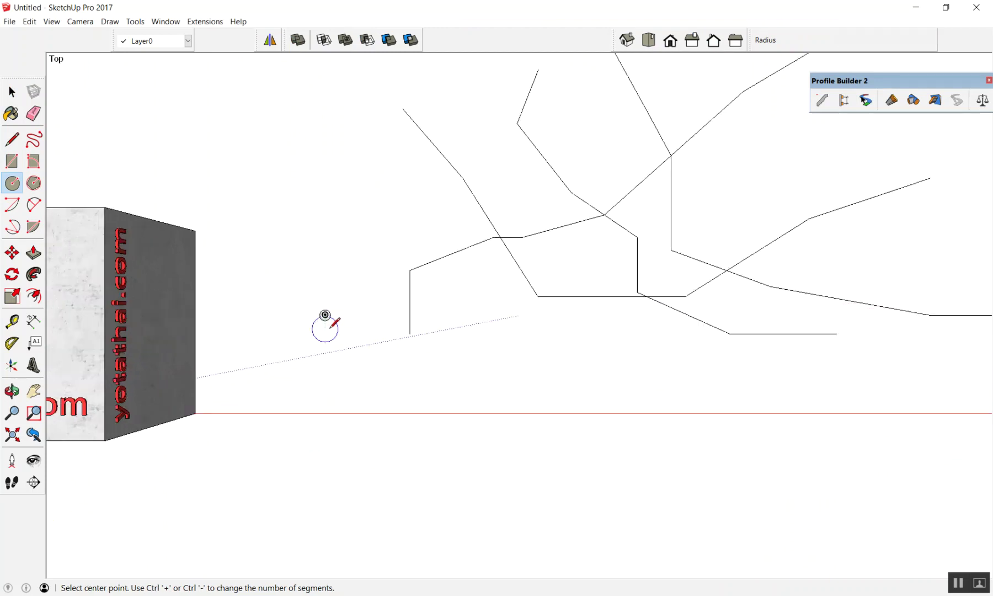
left_click_drag(308, 305, 344, 344)
left_click(344, 334)
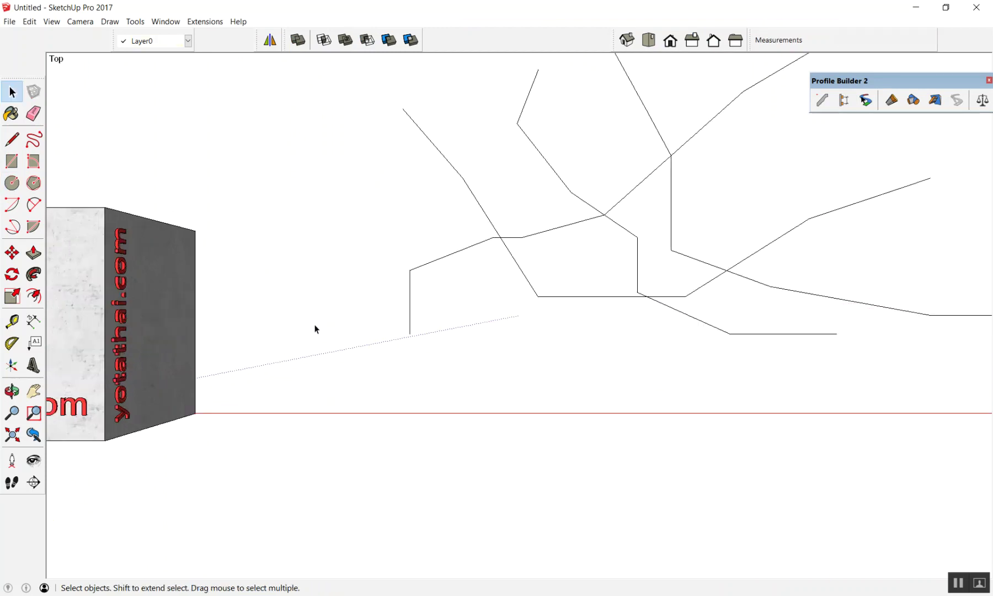
Box-select the small circle and move the Profile Builder toolbar aside
key("c")
key("space")
scroll(429, 327, "down", 2)
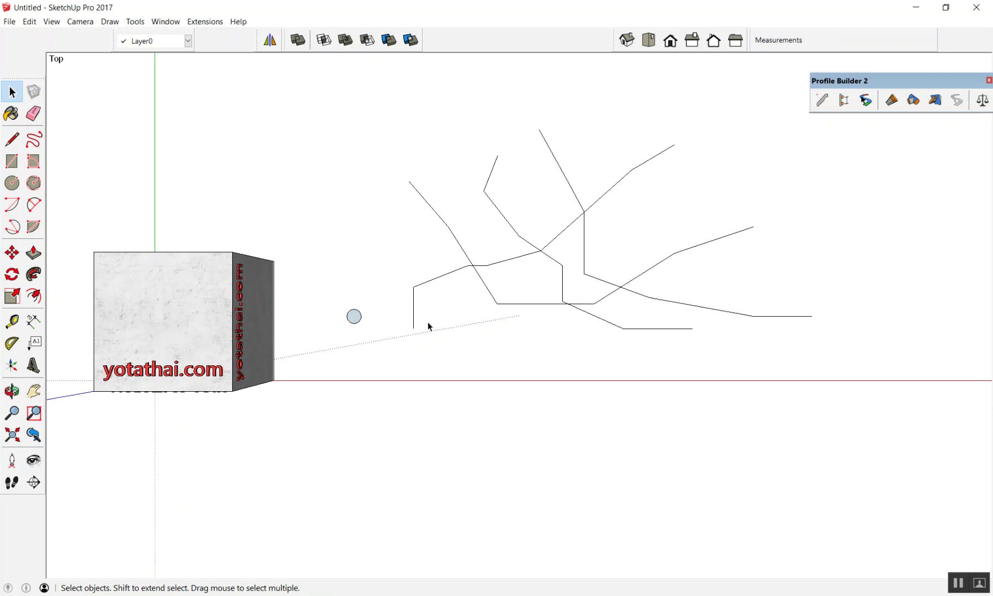
left_click_drag(364, 338, 363, 335)
left_click_drag(875, 83, 756, 90)
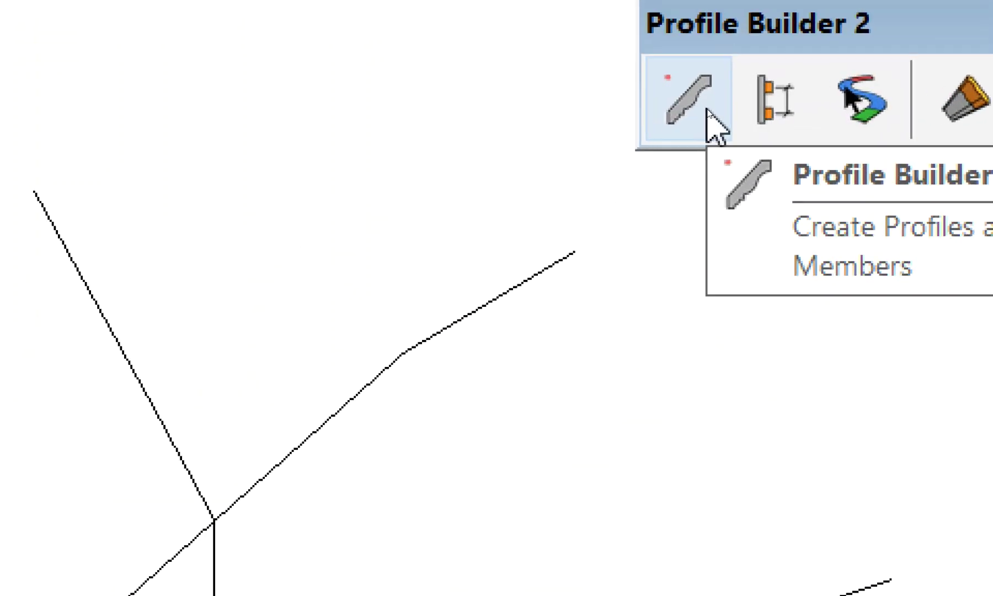
Create a new Profile Builder profile named 'ท่อ pvc' from the selected circle
left_click(704, 108)
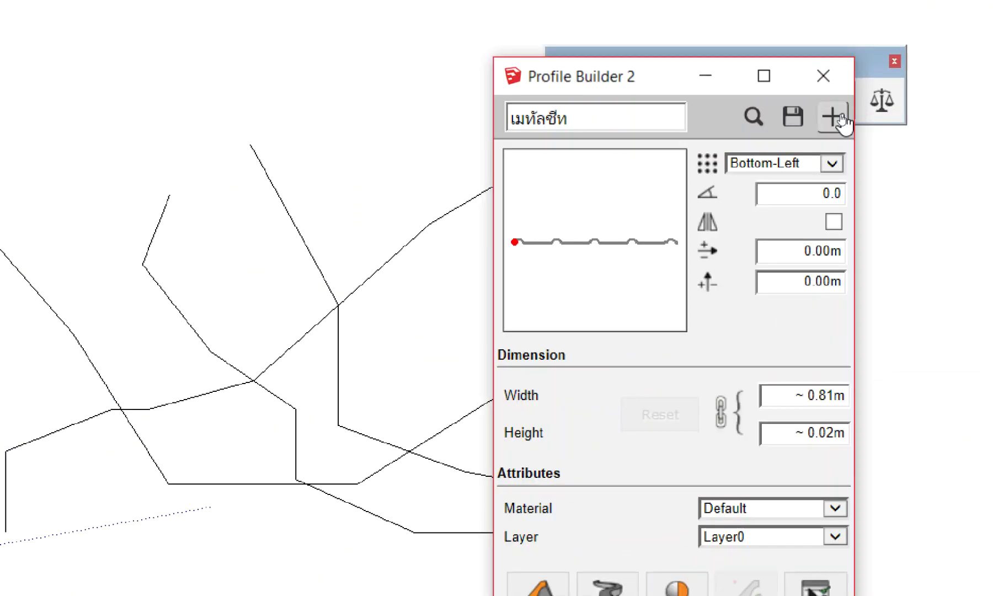
left_click(839, 115)
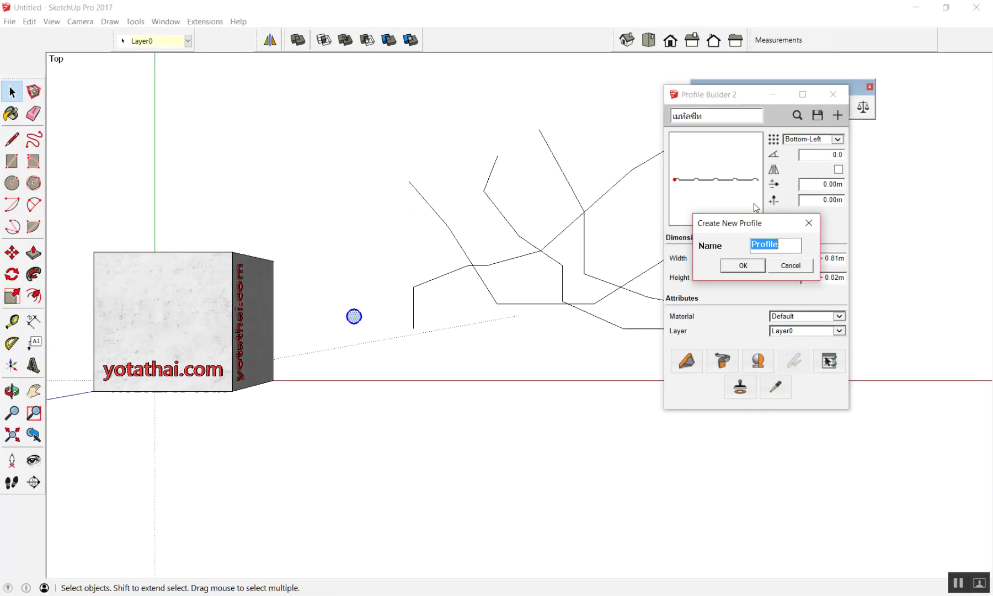
type("mj")
type("pv")
type("c")
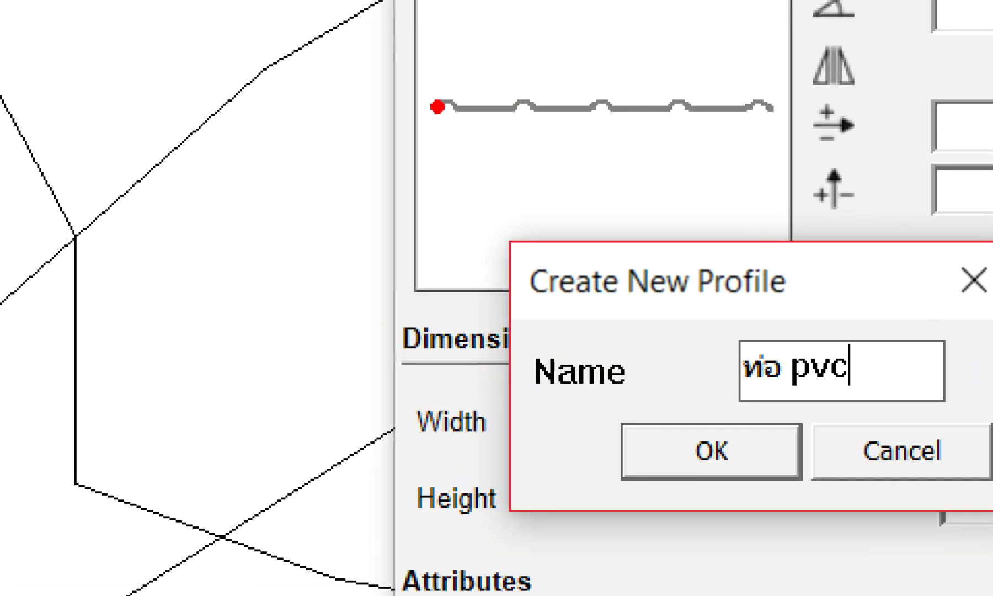
left_click(730, 265)
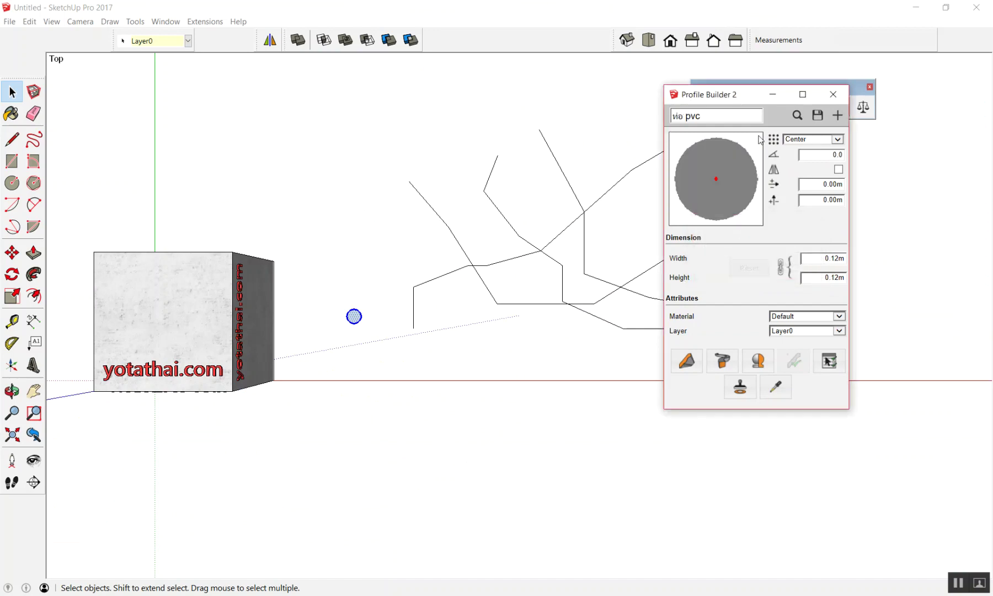
left_click_drag(744, 106, 888, 120)
left_click_drag(800, 88, 247, 100)
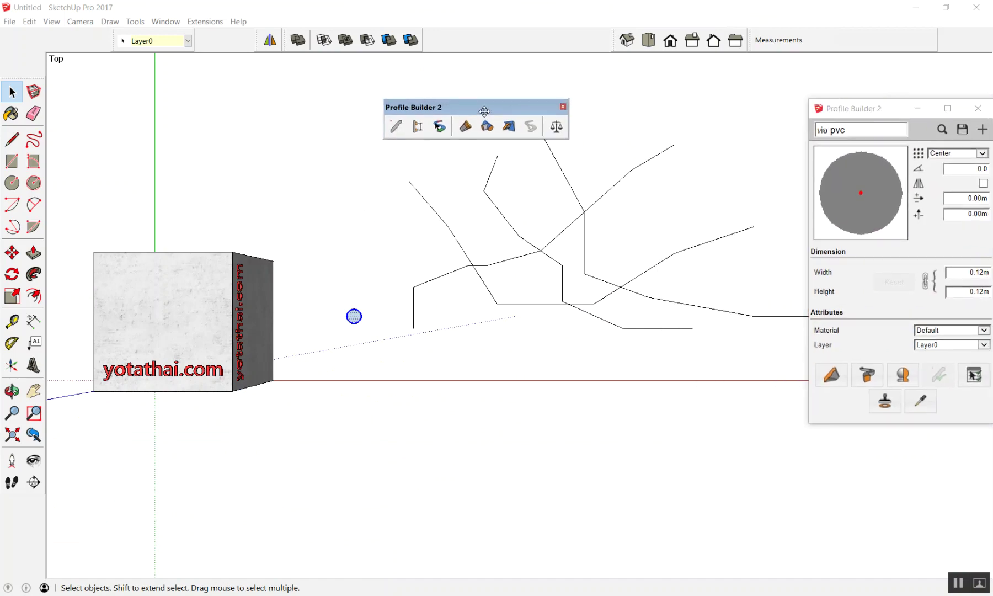
scroll(621, 262, "down", 3)
scroll(590, 202, "up", 2)
scroll(548, 220, "up", 3)
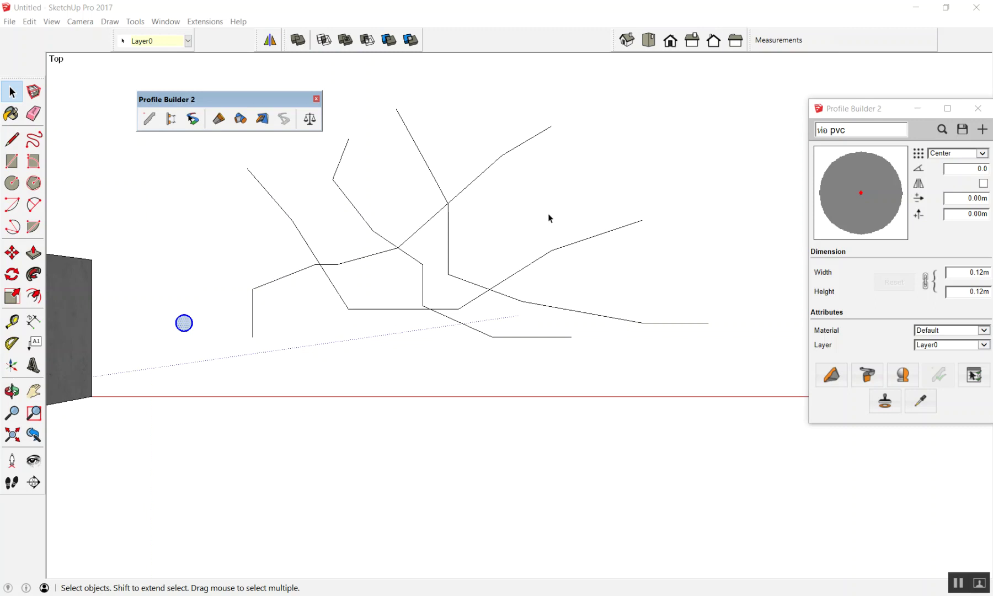
scroll(508, 213, "down", 2)
scroll(369, 202, "up", 4)
scroll(370, 207, "up", 1)
left_click(324, 151)
left_click(344, 211)
left_click(357, 230)
left_click(408, 182)
scroll(412, 185, "down", 1)
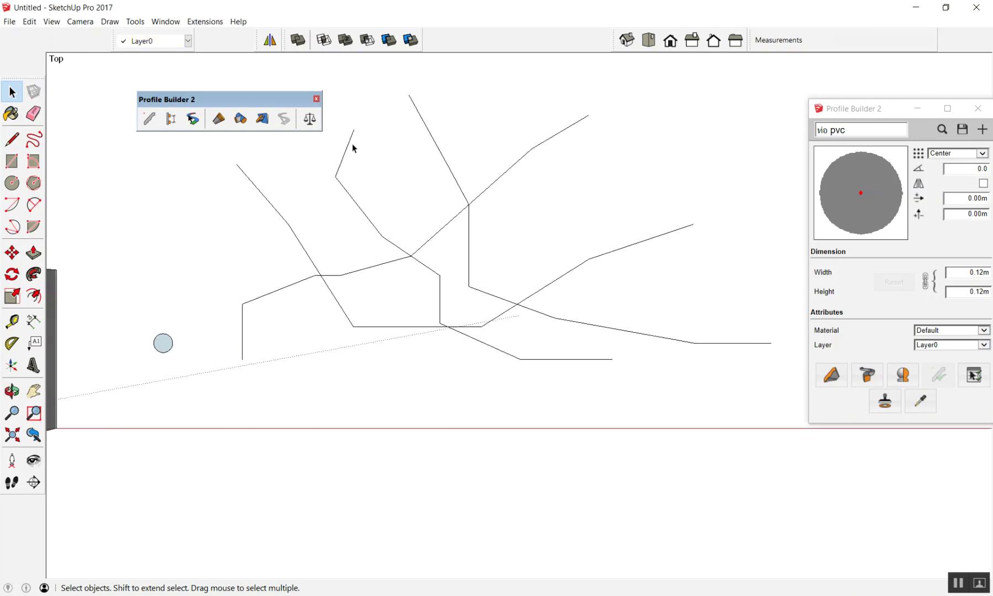
left_click(344, 160)
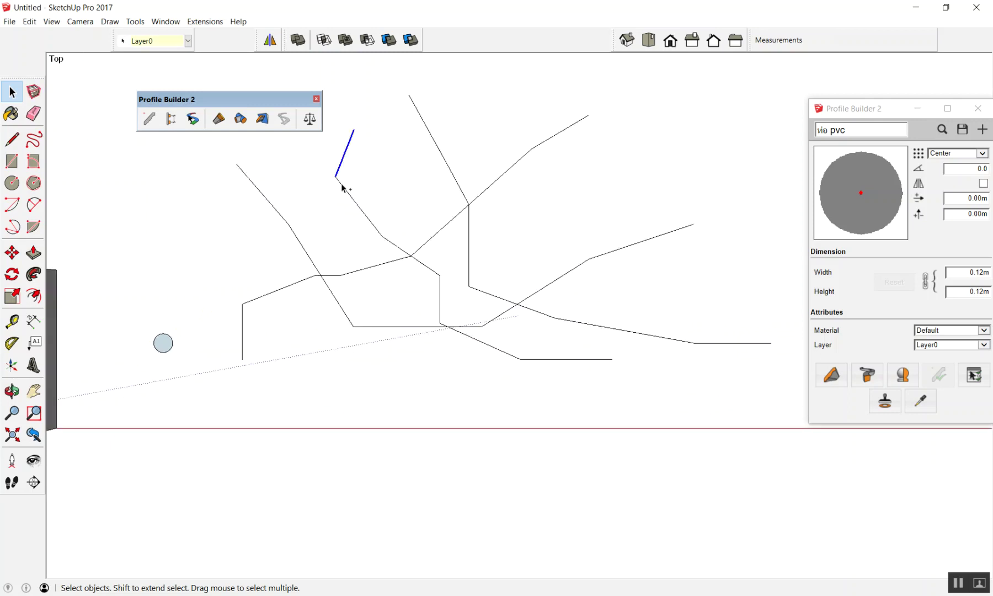
left_click(374, 223, "shift")
left_click(400, 251, "shift")
left_click(421, 263, "shift")
left_click(441, 300, "shift")
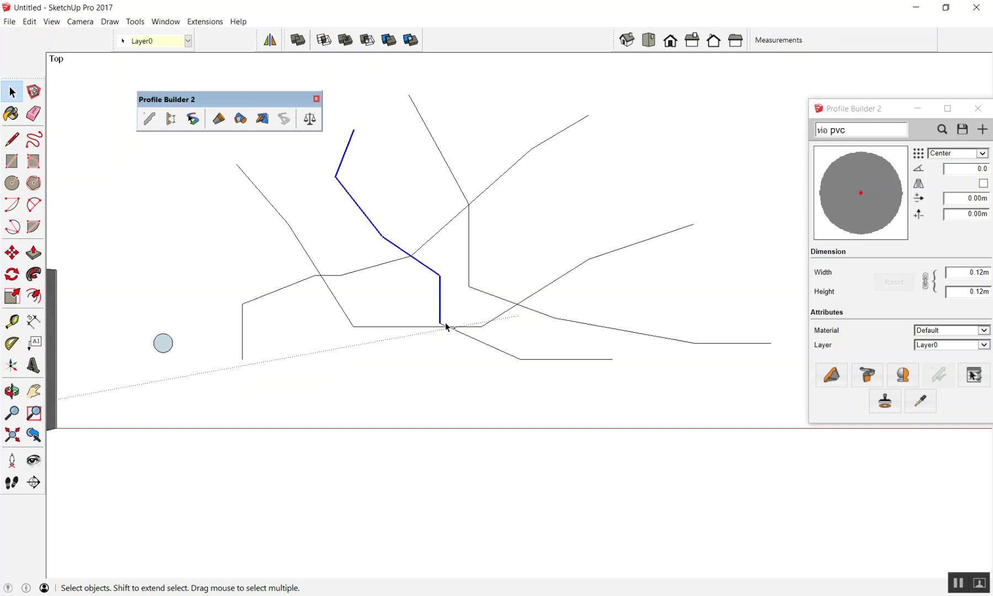
left_click(464, 327, "shift")
left_click(511, 310, "shift")
left_click(530, 309, "shift")
left_click(589, 325, "shift")
left_click(722, 343, "shift")
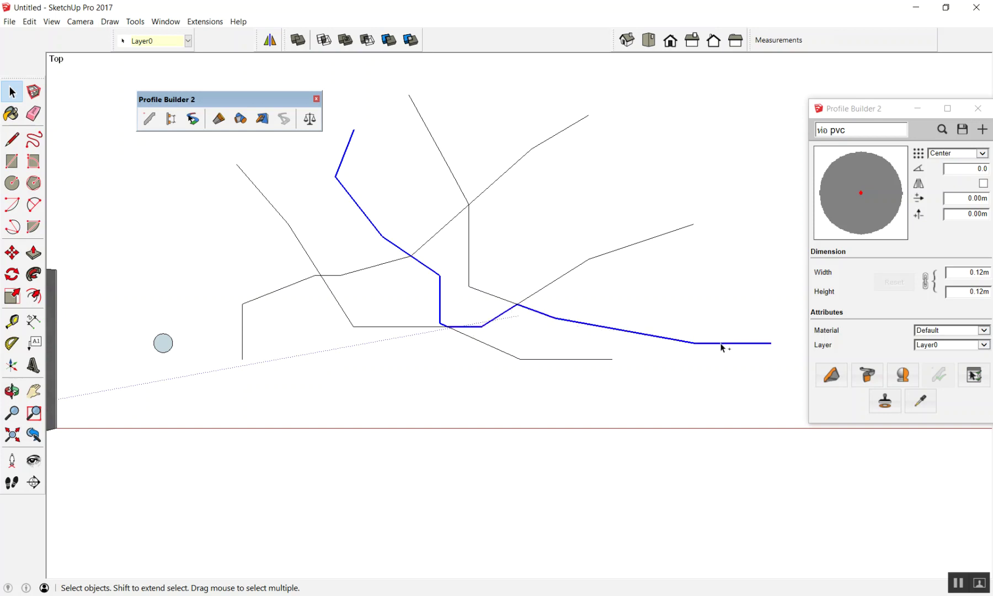
left_click(671, 303)
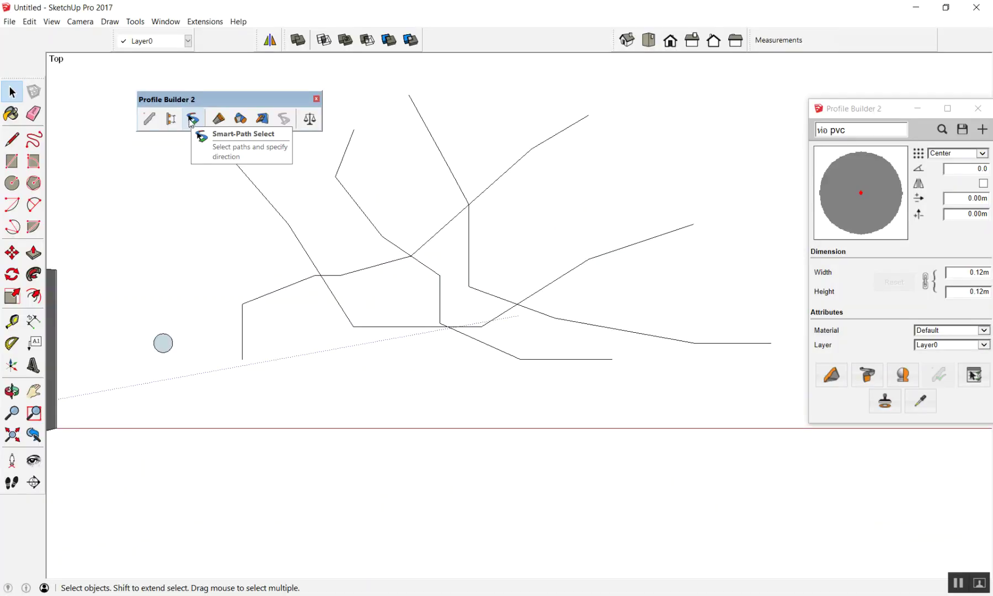
Start picking a directed path with Profile Builder, then clear it
left_click(192, 120)
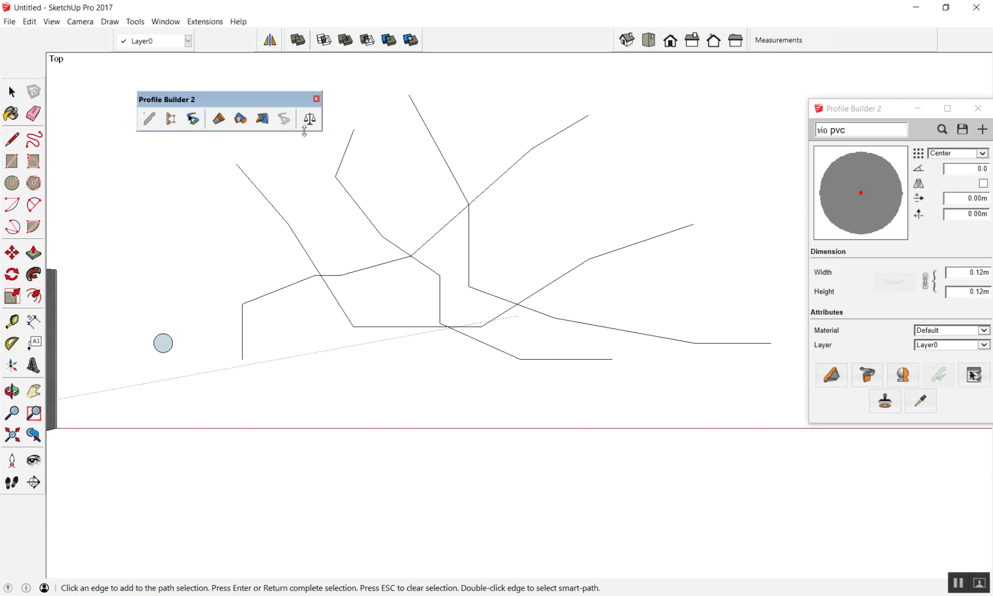
left_click(353, 139)
left_click(417, 256)
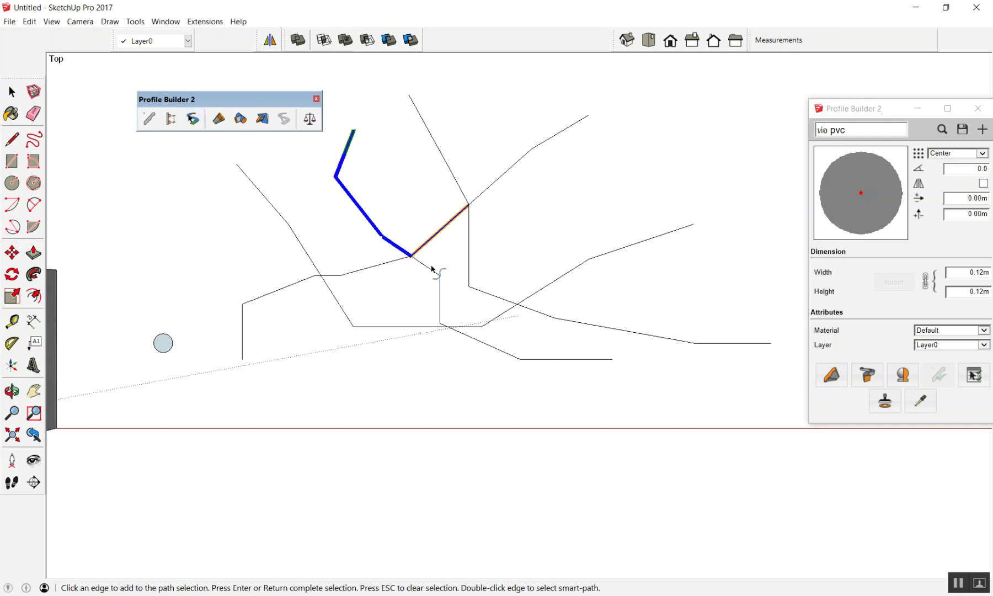
left_click(433, 271)
key("Escape")
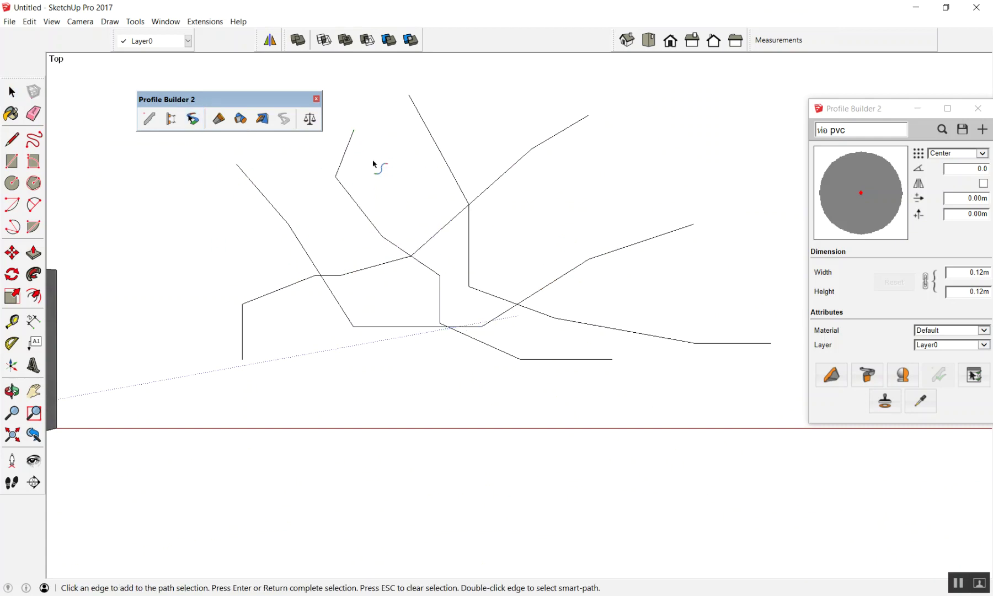
Pick the edges from the upper-left end to the far right and build the ท่อ pvc pipe
left_click(353, 148)
left_click(402, 250)
left_click(427, 267)
left_click(440, 302)
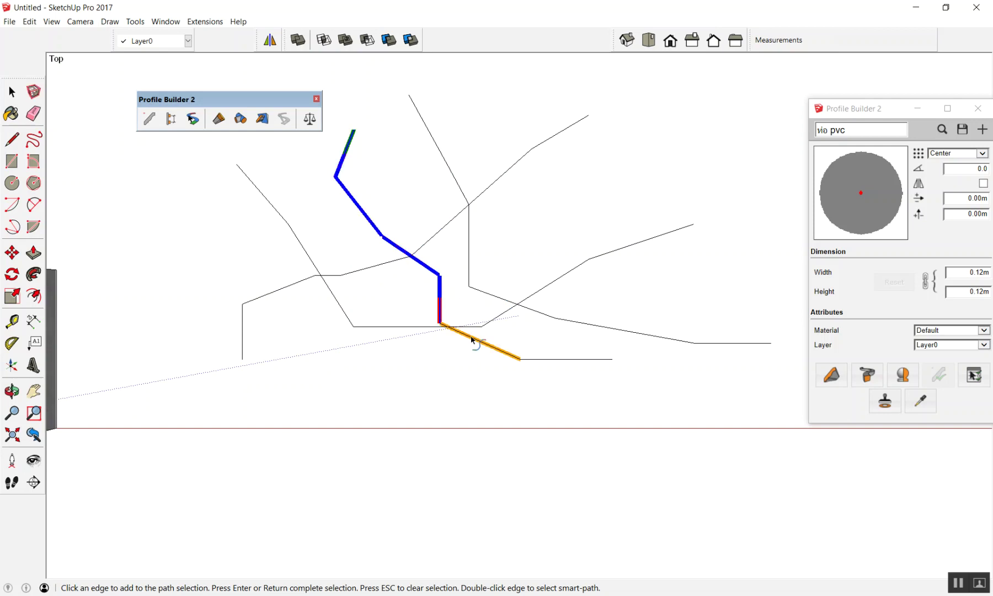
left_click(531, 310)
left_click(773, 346)
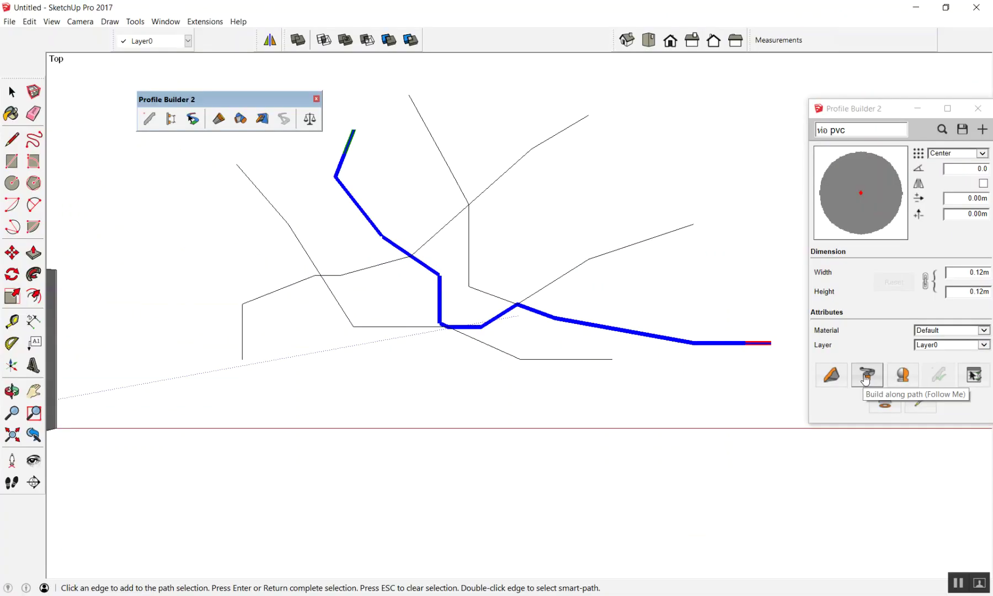
left_click(867, 375)
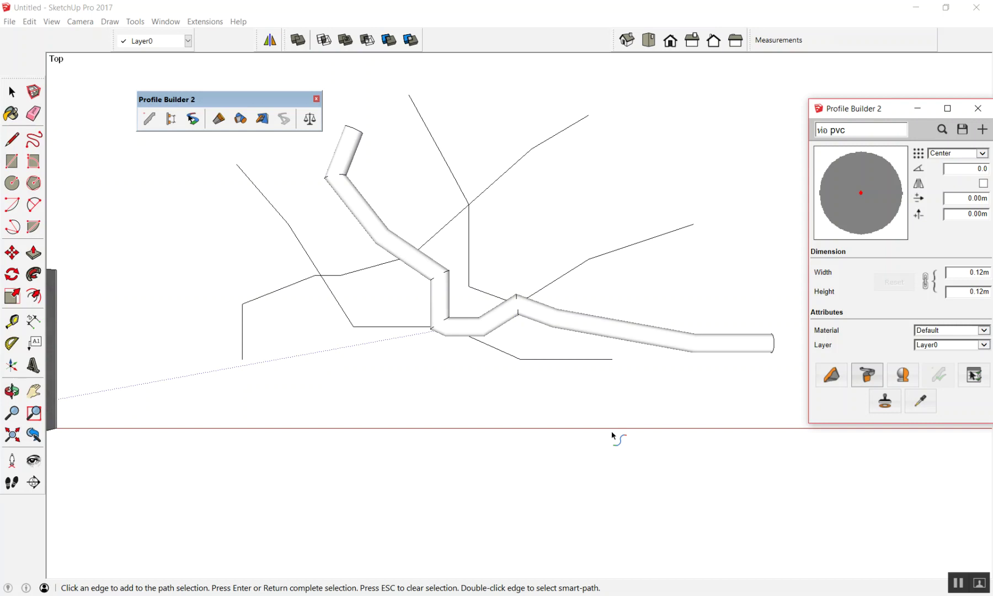
Select the newly built pipe
left_click(599, 337)
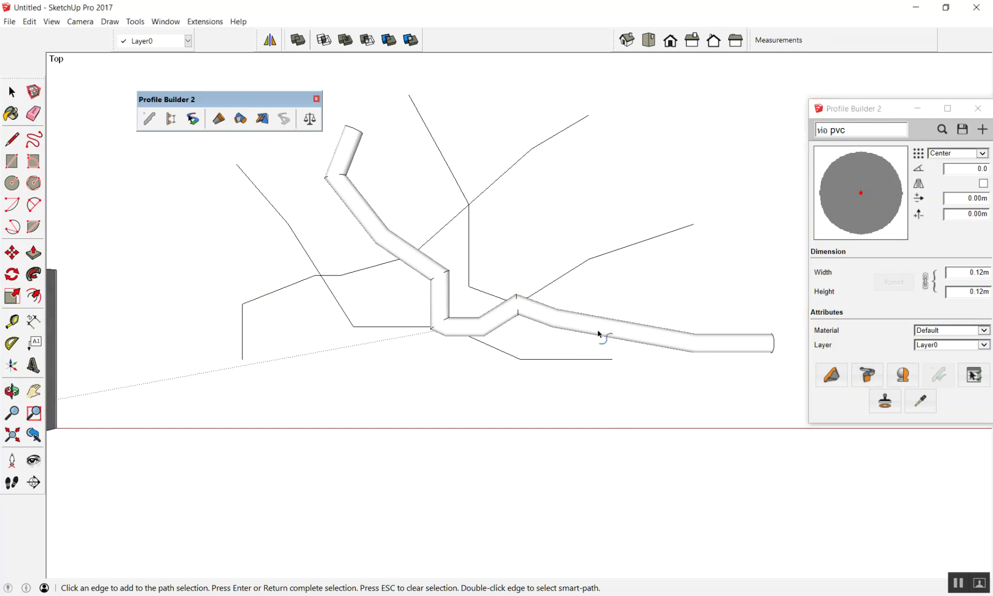
key("space")
left_click(639, 429)
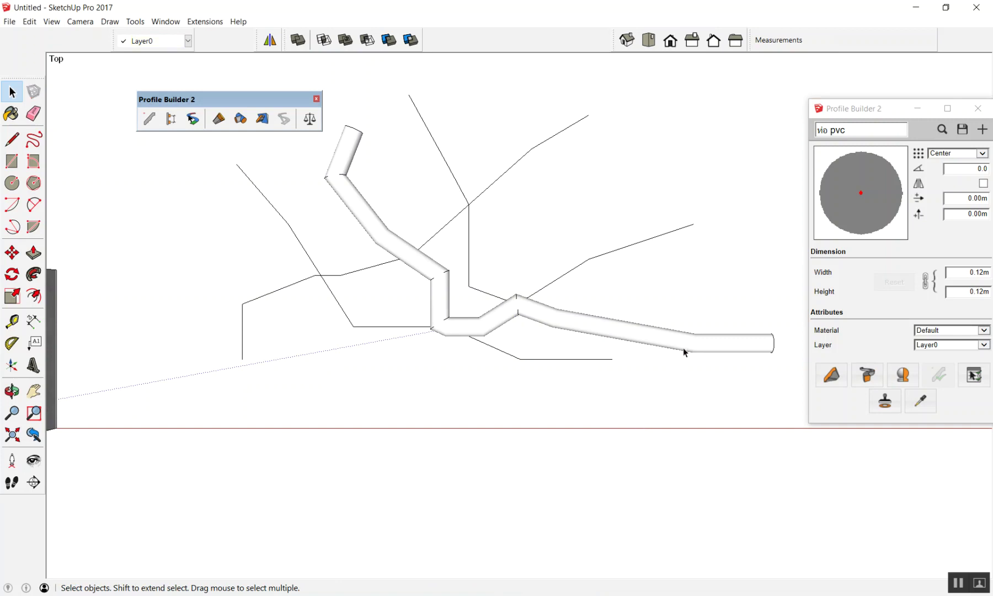
left_click(688, 346)
left_click(641, 411)
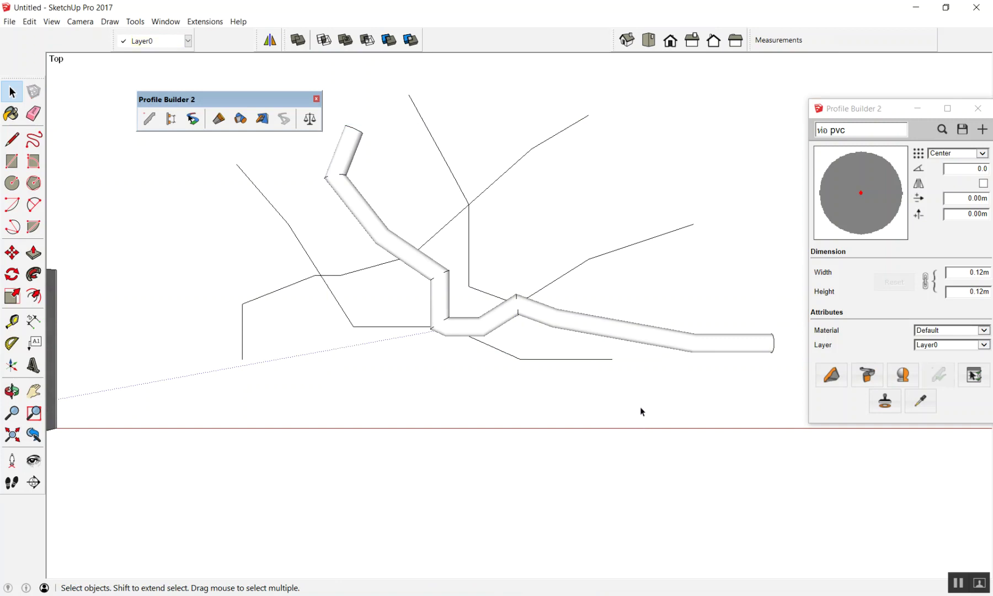
left_click(710, 345)
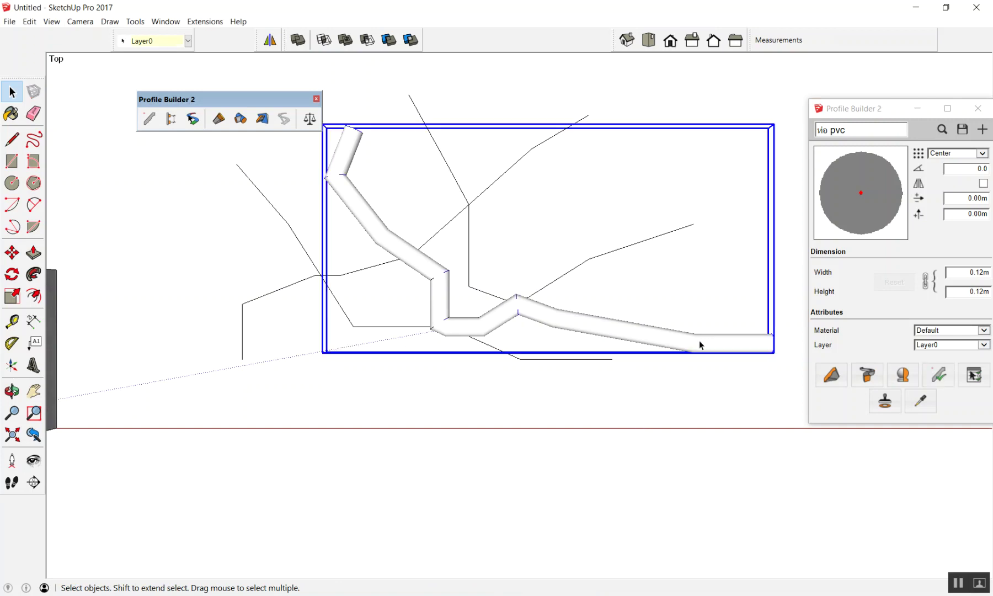
Erase the pipe and clear the leftover edge selection
right_click(699, 342)
left_click(715, 361)
scroll(706, 386, "down", 2)
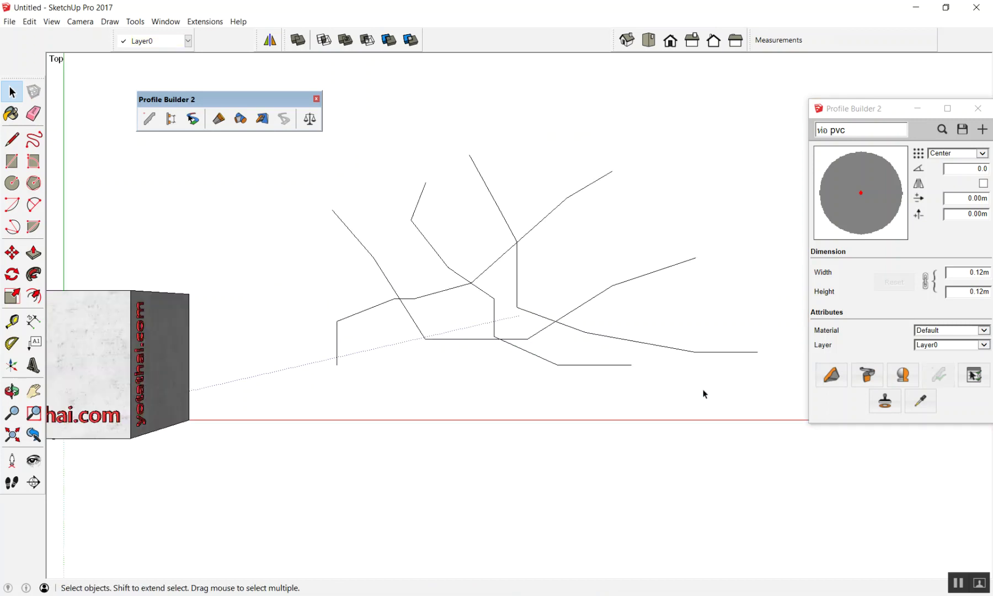
left_click(192, 118)
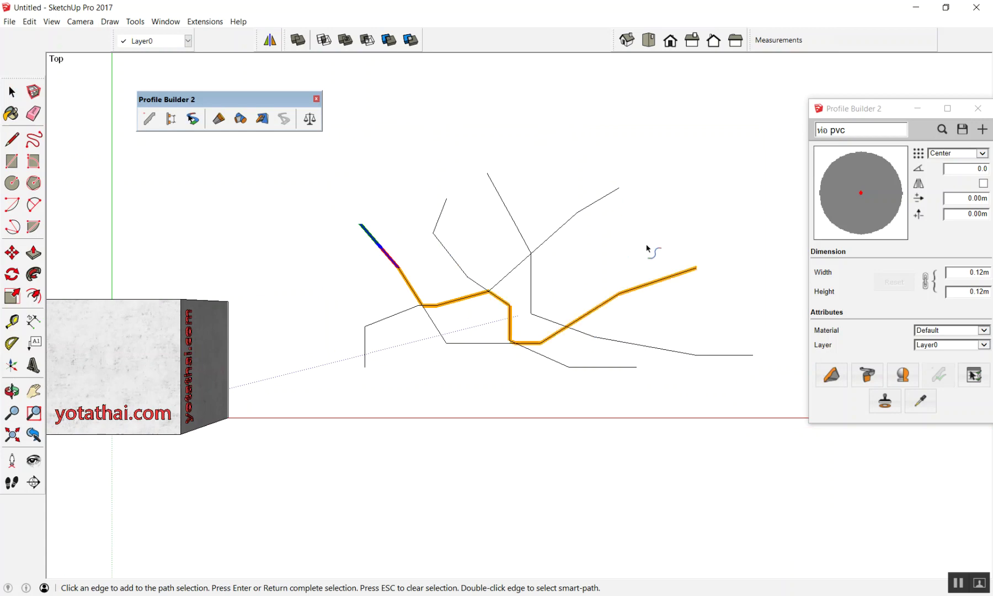
key("space")
left_click(266, 184)
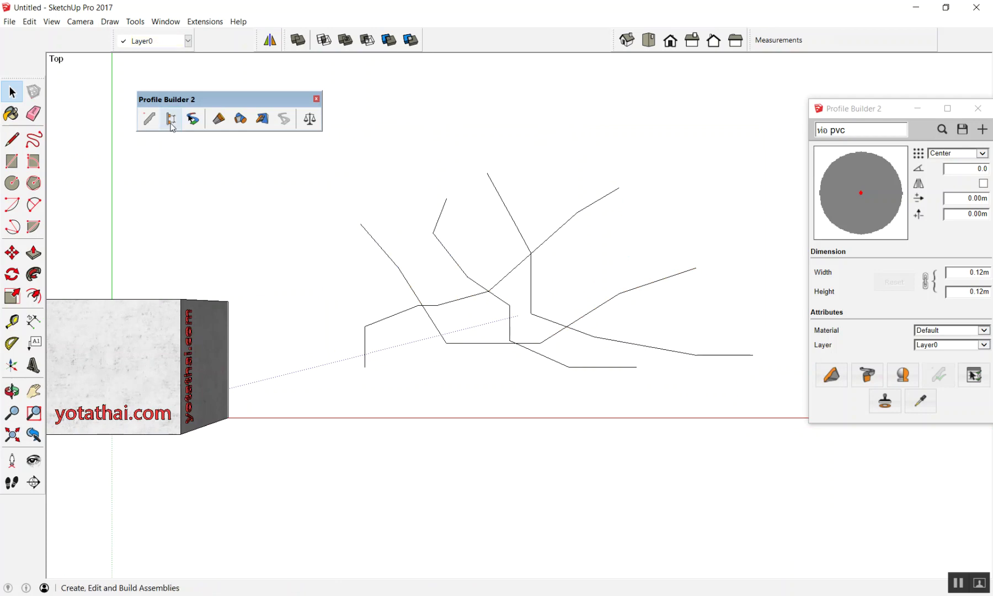
Pick a path along the bottom edges to the upper-right end, repeating the selection once
left_click(194, 119)
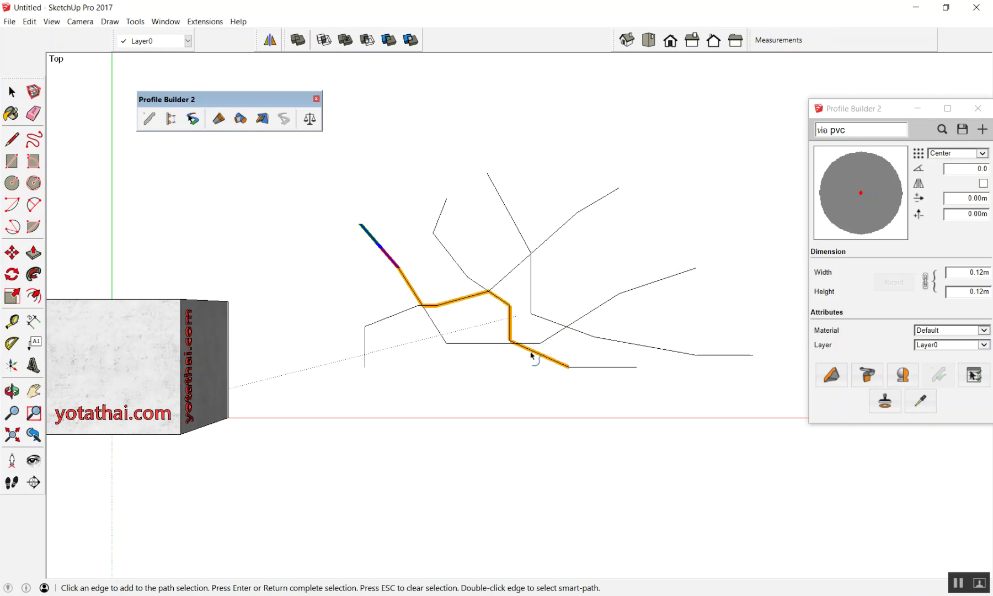
left_click(492, 351)
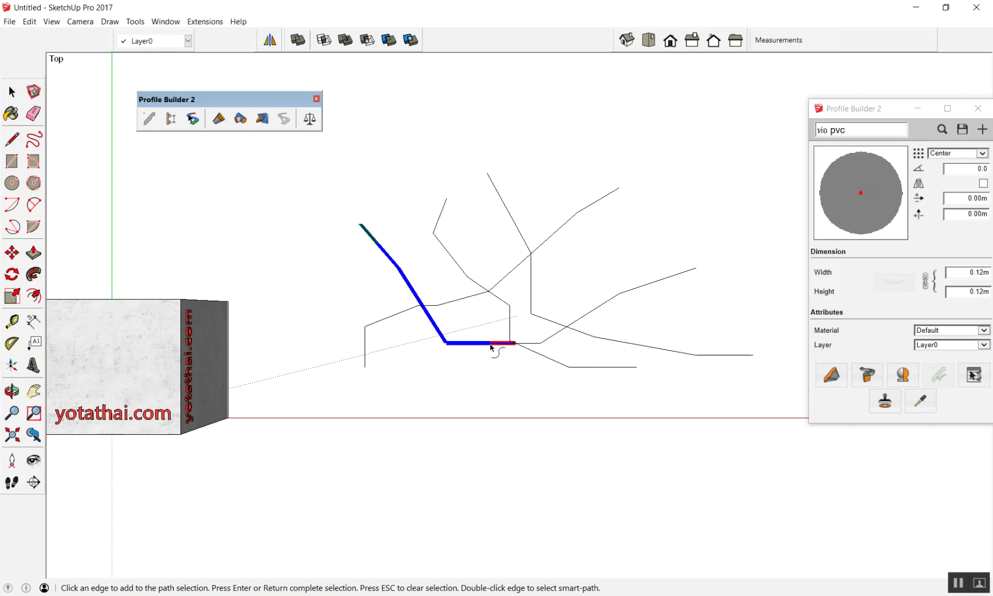
left_click(704, 273)
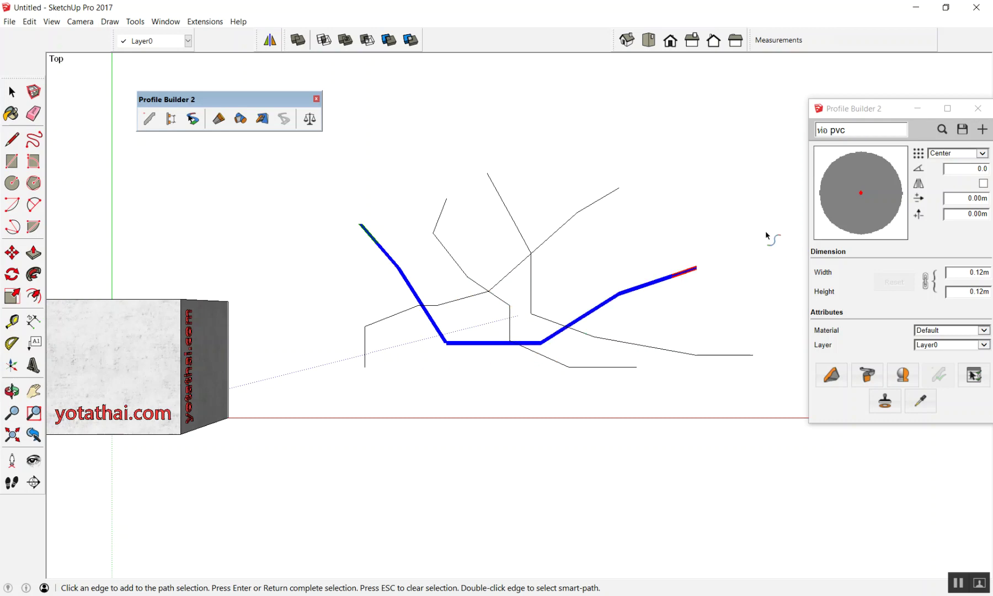
key("Return")
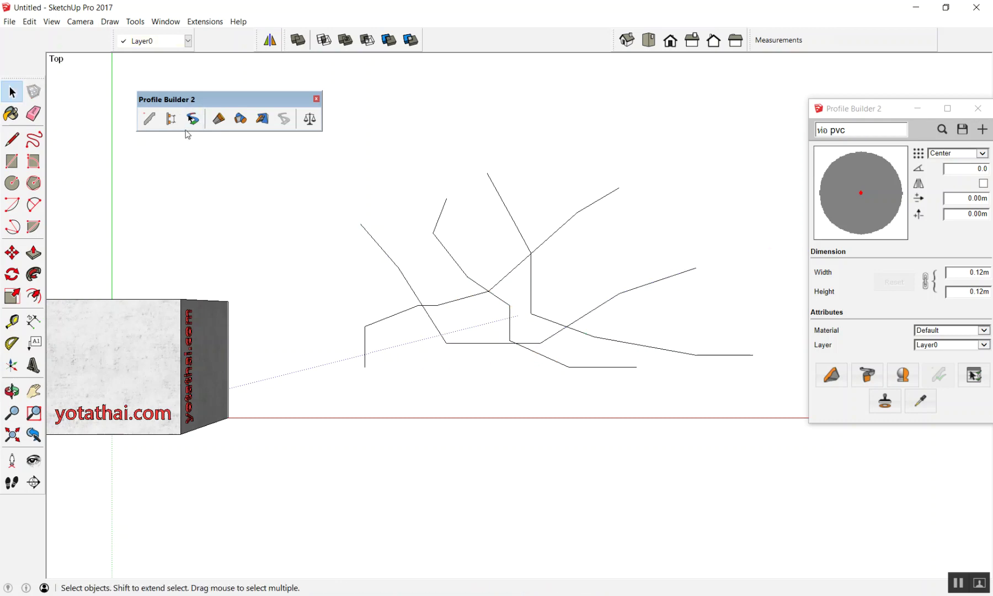
left_click(193, 118)
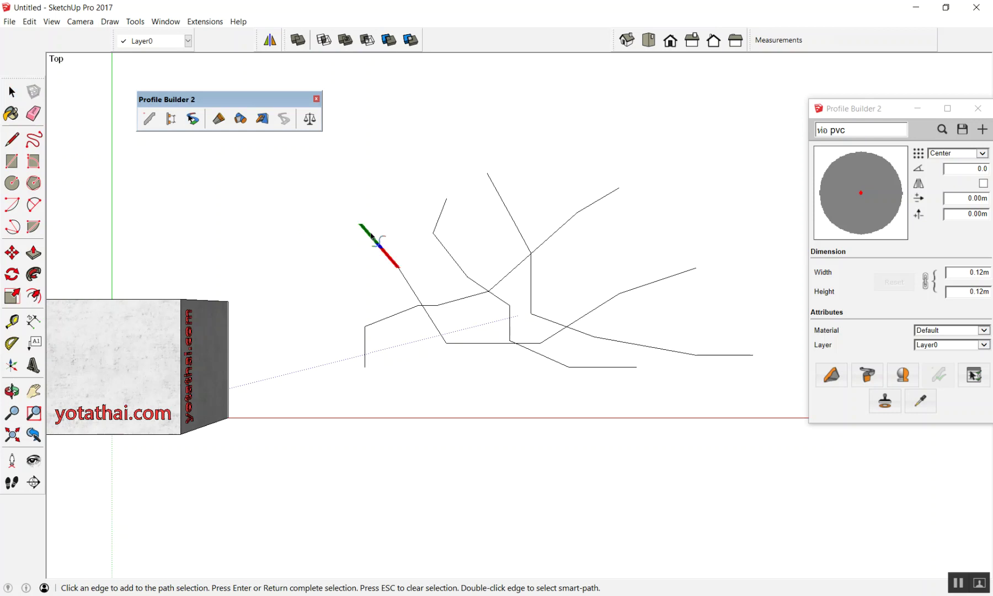
left_click(500, 344)
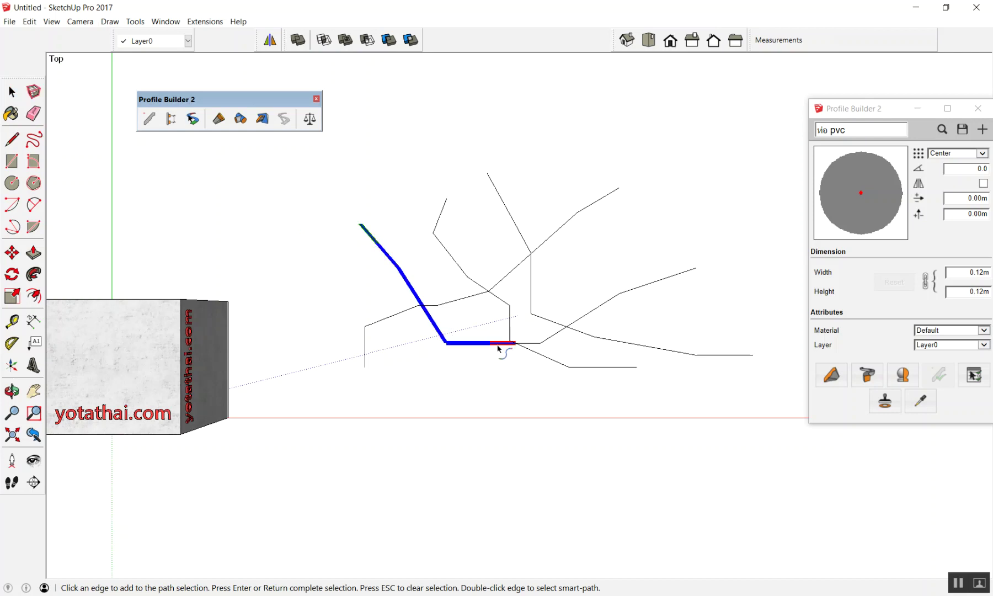
left_click(695, 274)
key("Return")
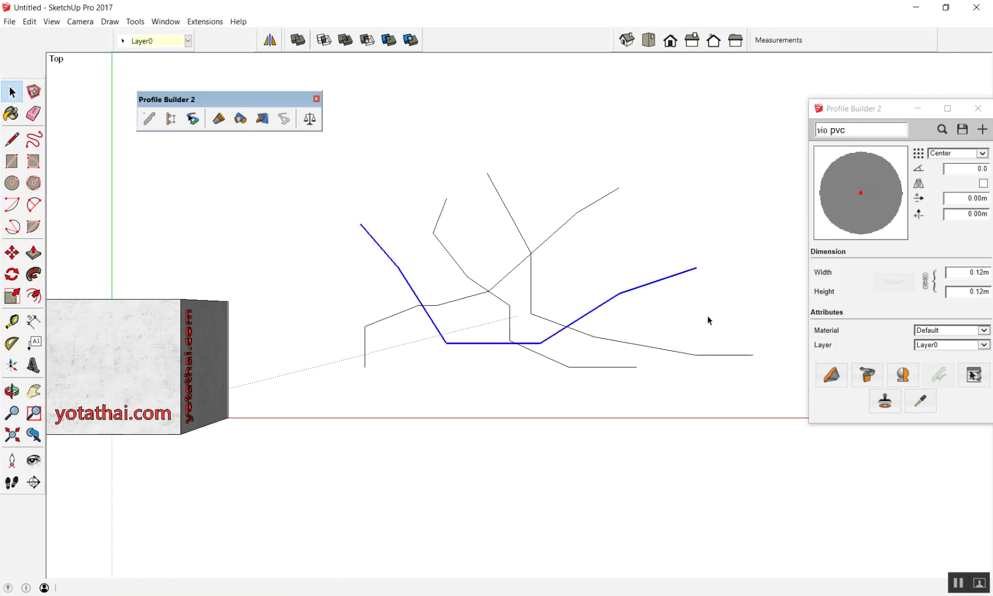
Select the lower diagonal and bottom edges one by one, then clear the selection
scroll(624, 306, "up", 3)
left_click(284, 251)
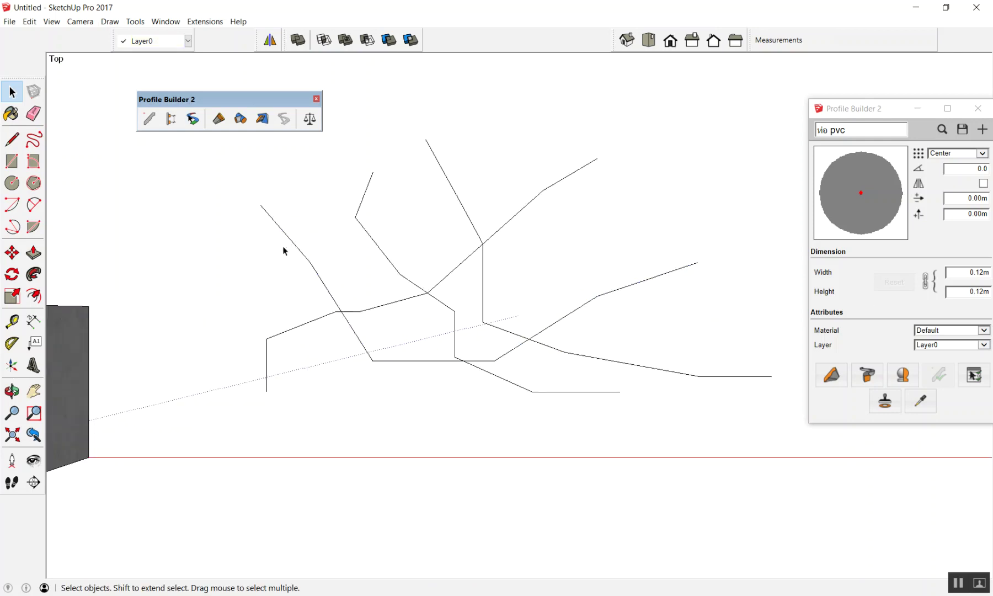
left_click(300, 252)
left_click(358, 337)
left_click(436, 361)
left_click(487, 367)
left_click(505, 353)
left_click(568, 324)
left_click(663, 242)
scroll(712, 207, "down", 2)
Pick the path from the upper-left diagonal along the bottom to the upper-right end and build it
left_click(192, 119)
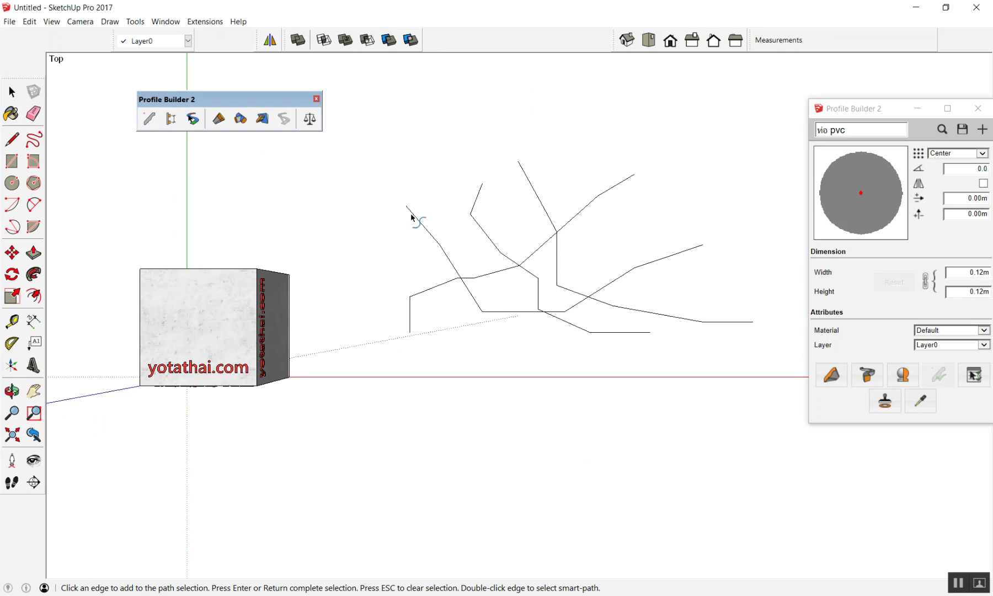
left_click(415, 217)
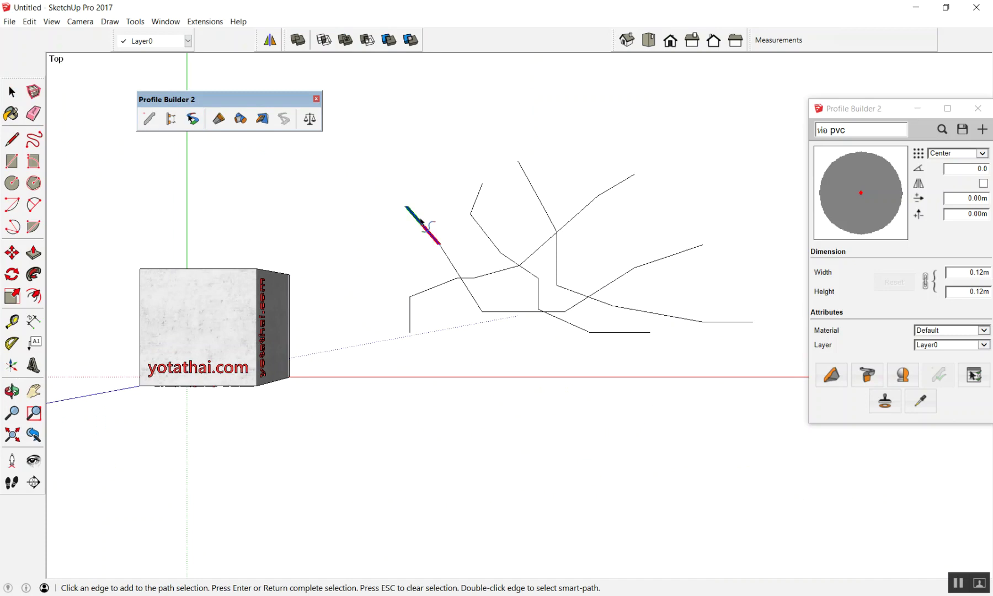
left_click(532, 312)
left_click(700, 247)
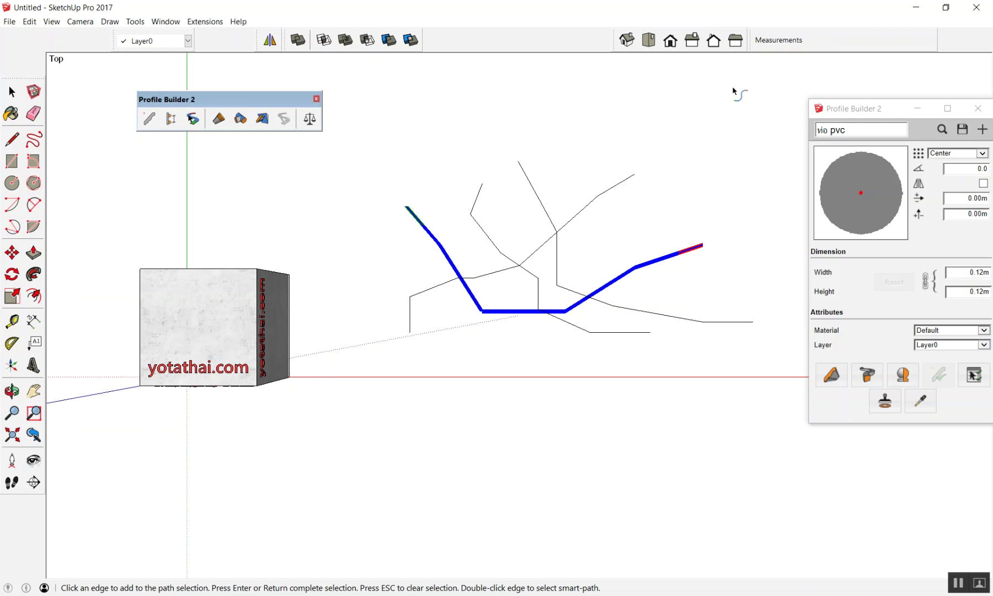
scroll(672, 160, "down", 2)
scroll(548, 191, "down", 2)
scroll(514, 177, "up", 3)
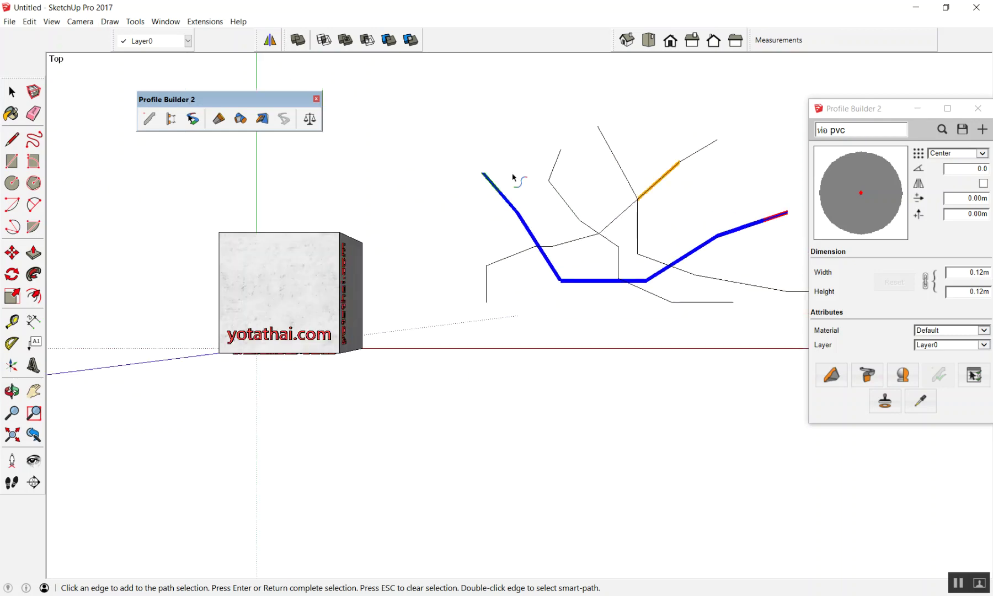
scroll(672, 161, "up", 1)
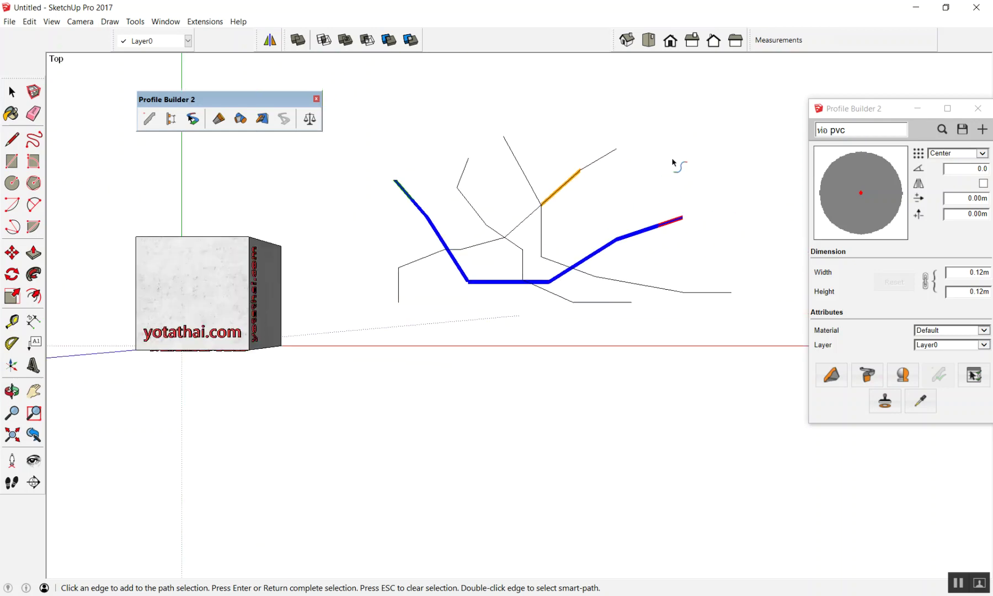
scroll(453, 143, "down", 3)
scroll(500, 150, "up", 1)
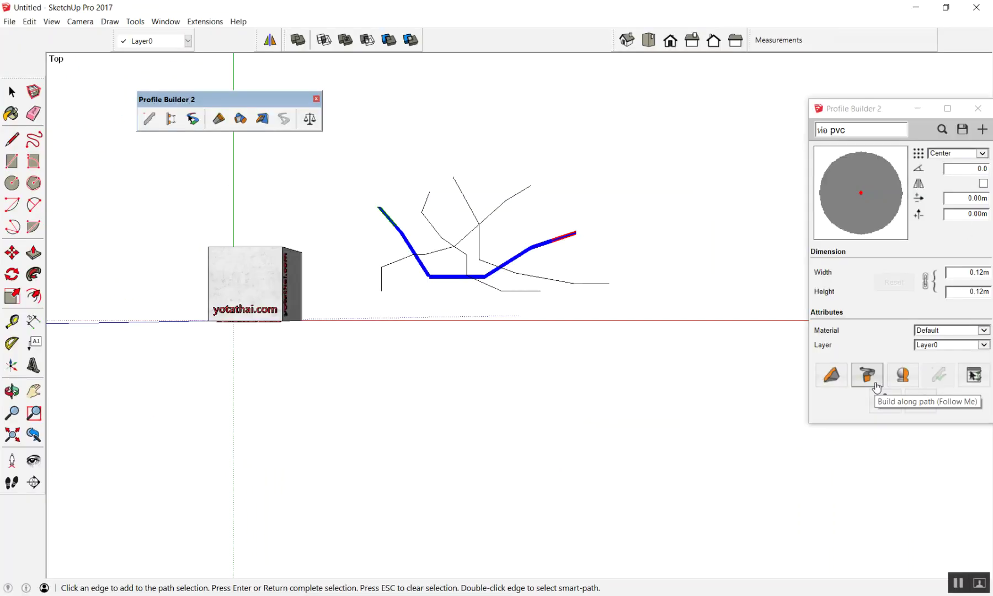
left_click(523, 278)
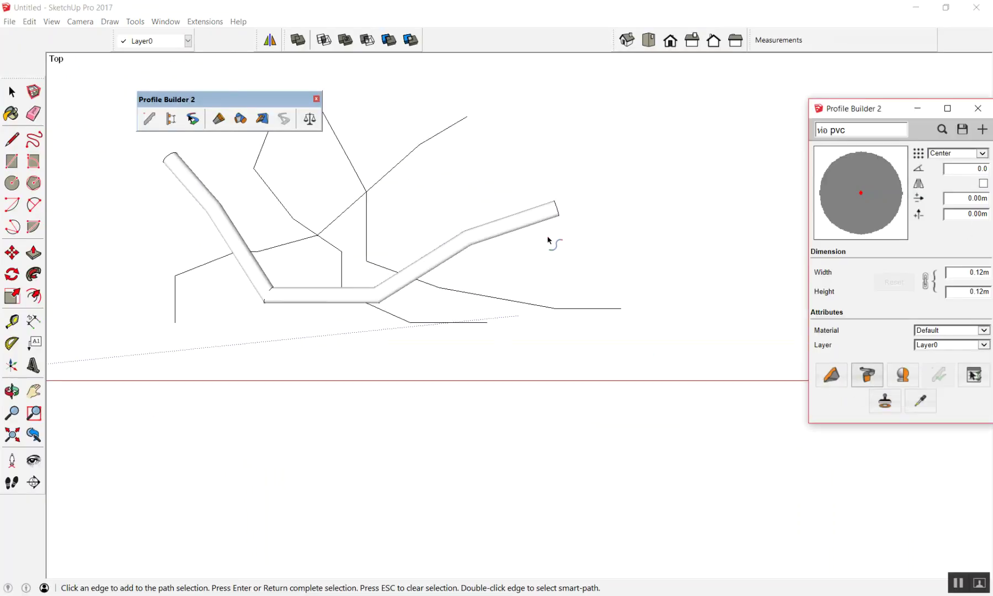
Orbit around the V-shaped pipe and return to Top view to inspect it
mouse_move(584, 213)
middle_mouse_down()
mouse_move(346, 129)
mouse_move(654, 286)
mouse_move(472, 126)
mouse_move(681, 227)
mouse_move(462, 304)
mouse_move(561, 308)
mouse_move(454, 302)
mouse_move(551, 308)
mouse_move(494, 315)
mouse_move(573, 355)
mouse_move(425, 331)
middle_mouse_up()
key("space")
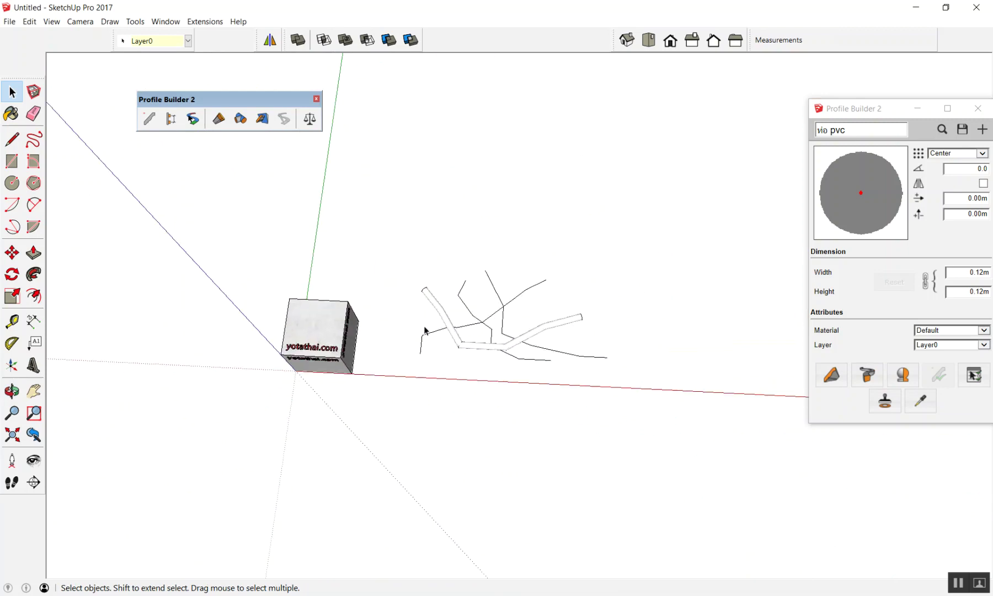
scroll(425, 331, "up", 1)
key("F2")
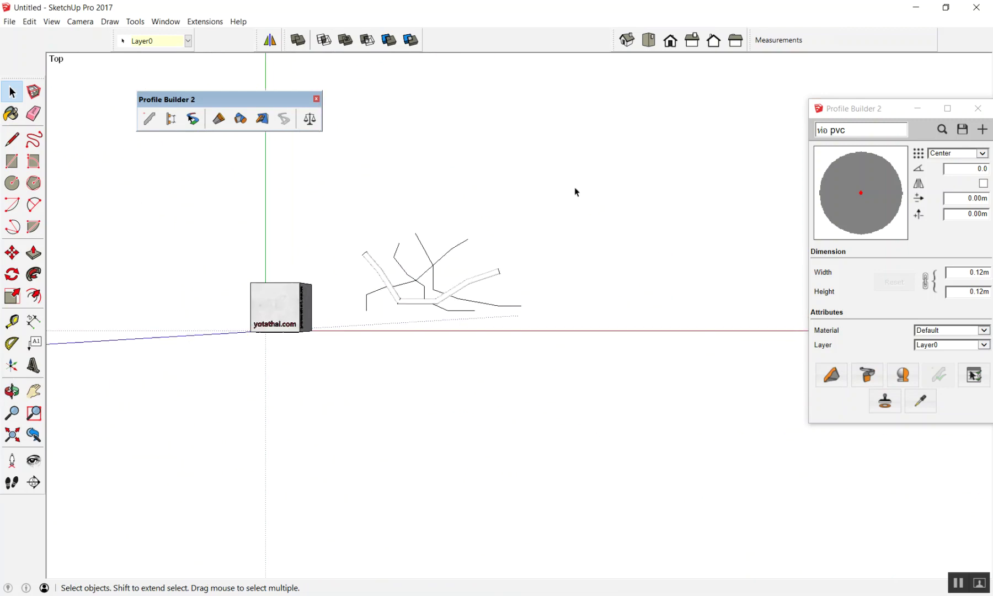
scroll(612, 354, "up", 2)
scroll(381, 394, "up", 2)
scroll(340, 351, "up", 2)
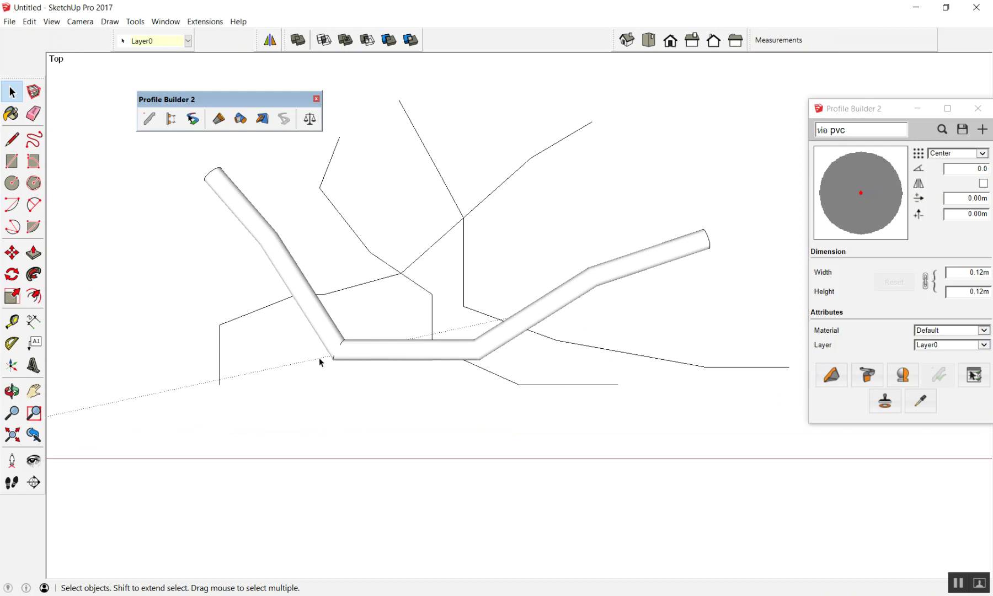
scroll(309, 362, "down", 1)
scroll(516, 309, "down", 2)
scroll(580, 347, "down", 1)
mouse_move(579, 346)
middle_mouse_down()
mouse_move(513, 329)
mouse_move(610, 321)
mouse_move(565, 370)
mouse_move(527, 342)
mouse_move(701, 257)
mouse_move(805, 303)
middle_mouse_up()
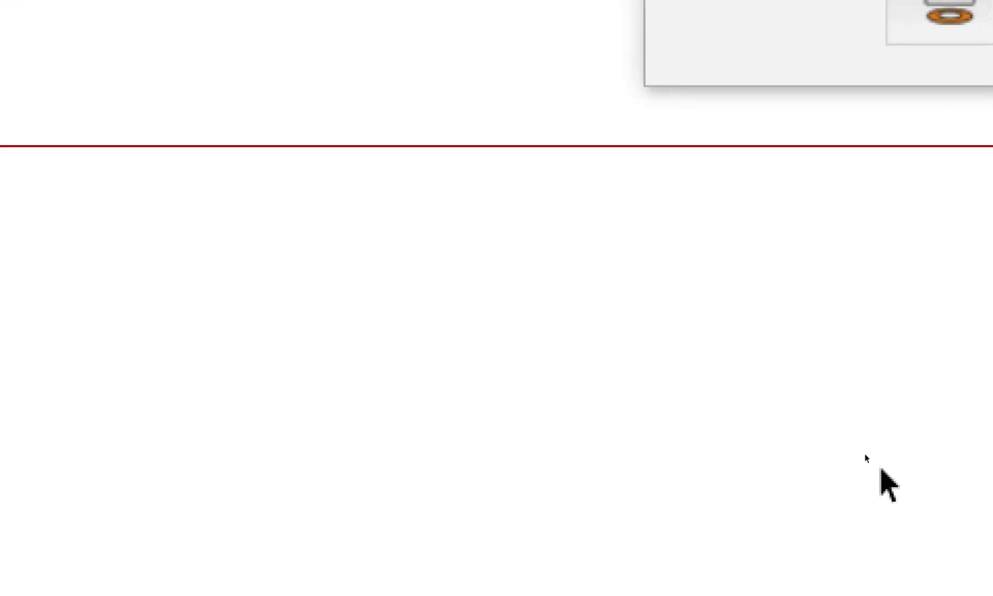
left_click(824, 374)
left_click(408, 414)
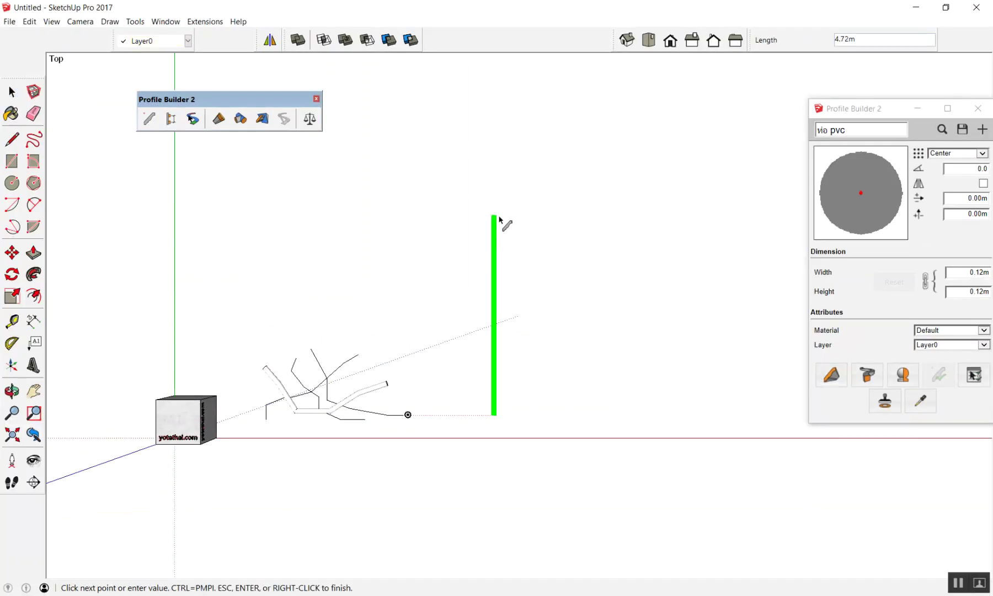
double_click(495, 216)
key("space")
scroll(411, 327, "down", 1)
scroll(411, 327, "down", 1)
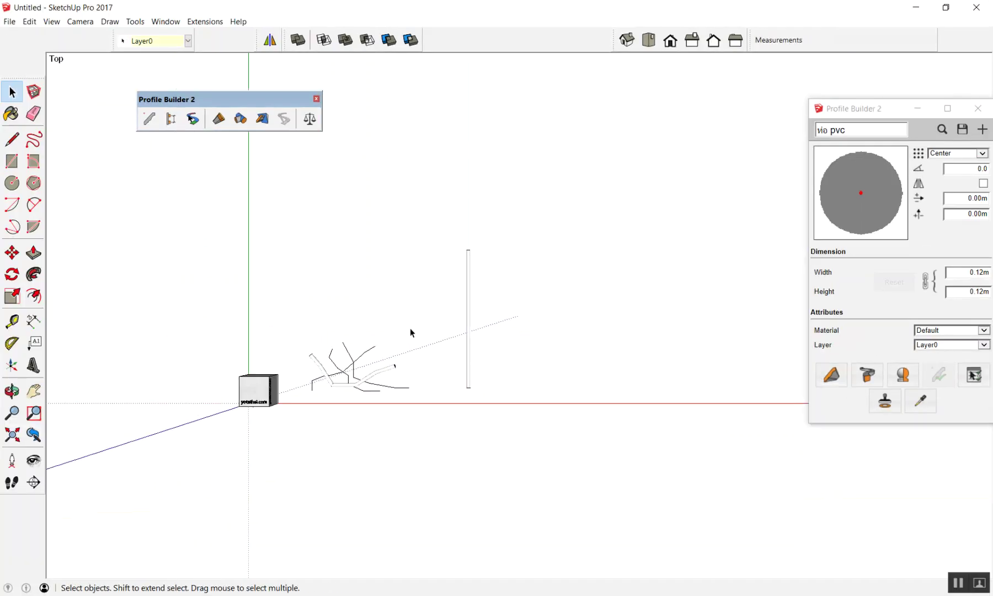
scroll(372, 341, "up", 2)
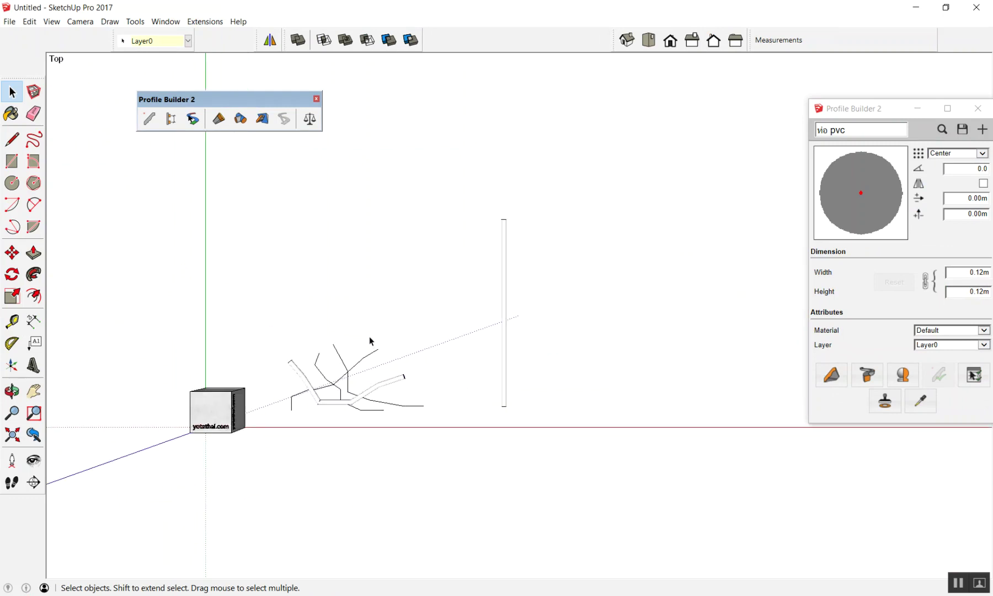
scroll(367, 342, "up", 1)
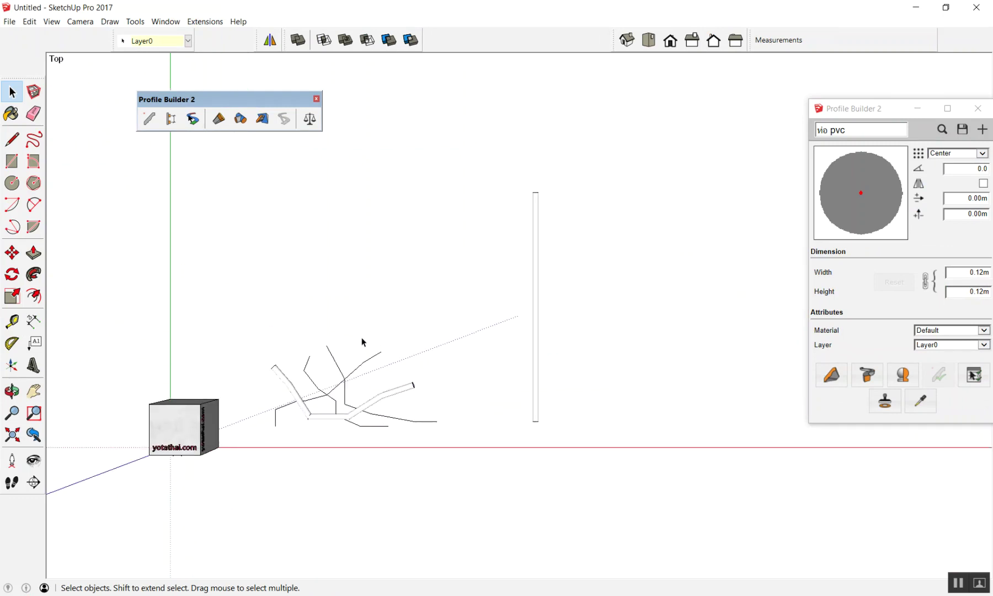
scroll(554, 348, "up", 1)
scroll(519, 301, "down", 1)
scroll(519, 298, "up", 3)
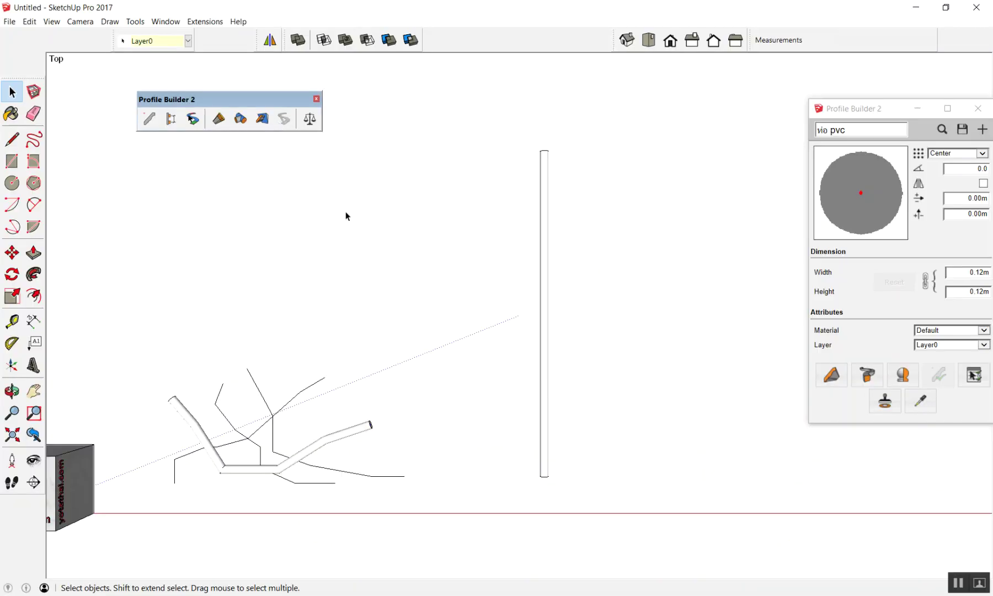
Select the vertical PVC pipe member and switch it into Profile Builder's Edit Path mode
left_click(347, 216)
left_click(547, 167)
scroll(569, 130, "up", 3)
left_click(483, 213)
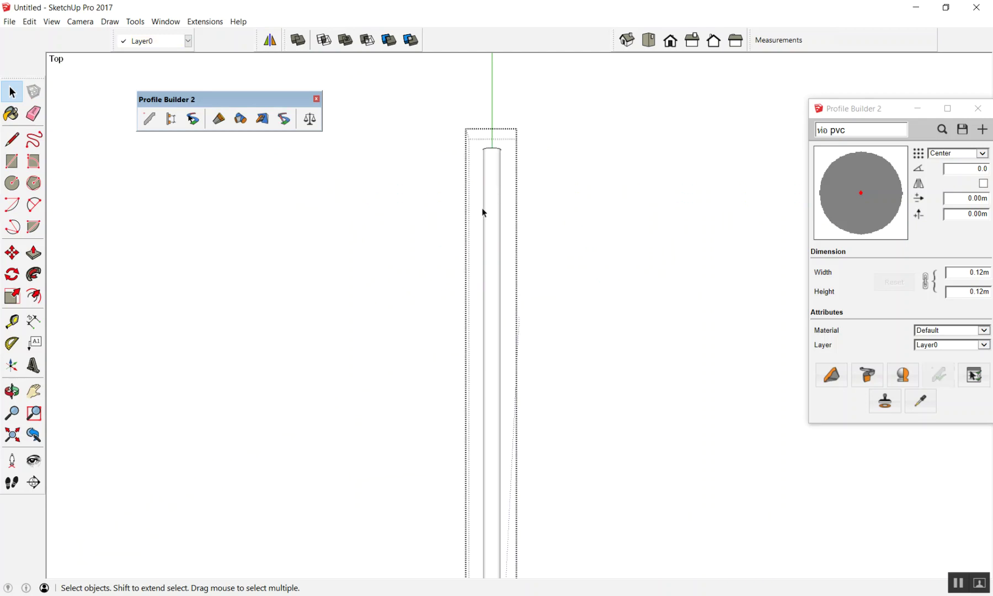
left_click(614, 199)
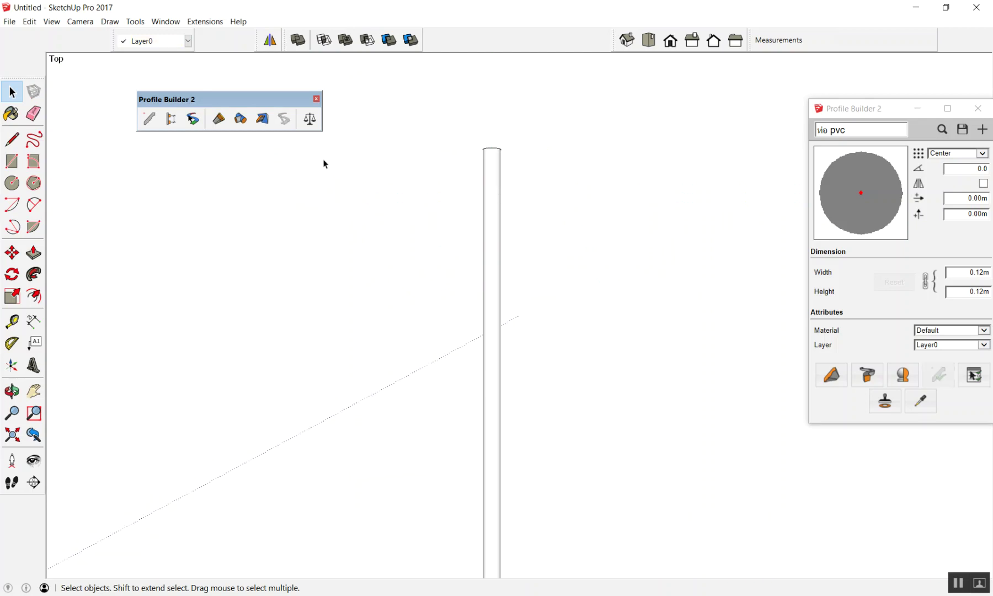
left_click_drag(262, 106, 473, 101)
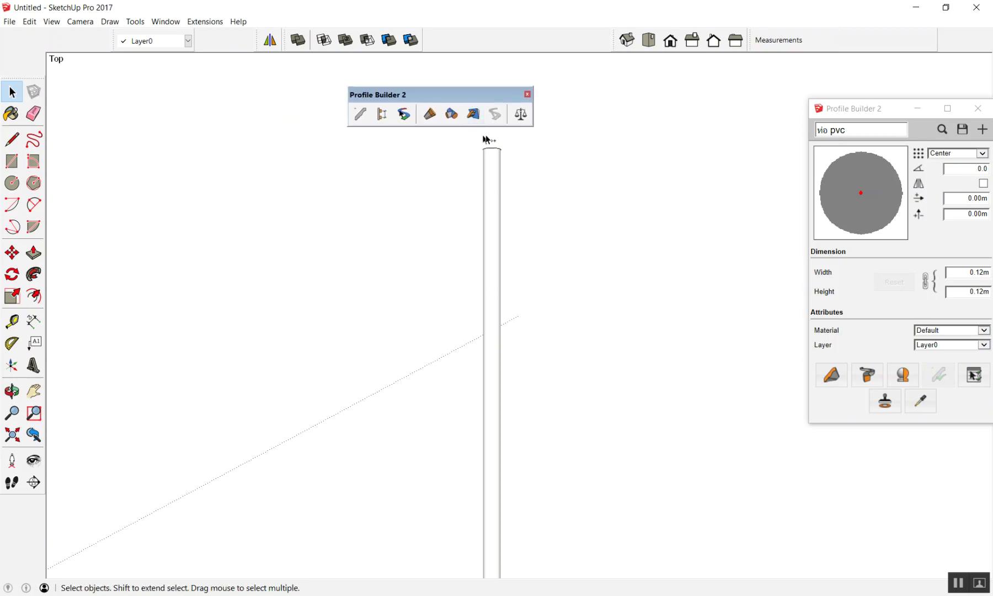
left_click(460, 235)
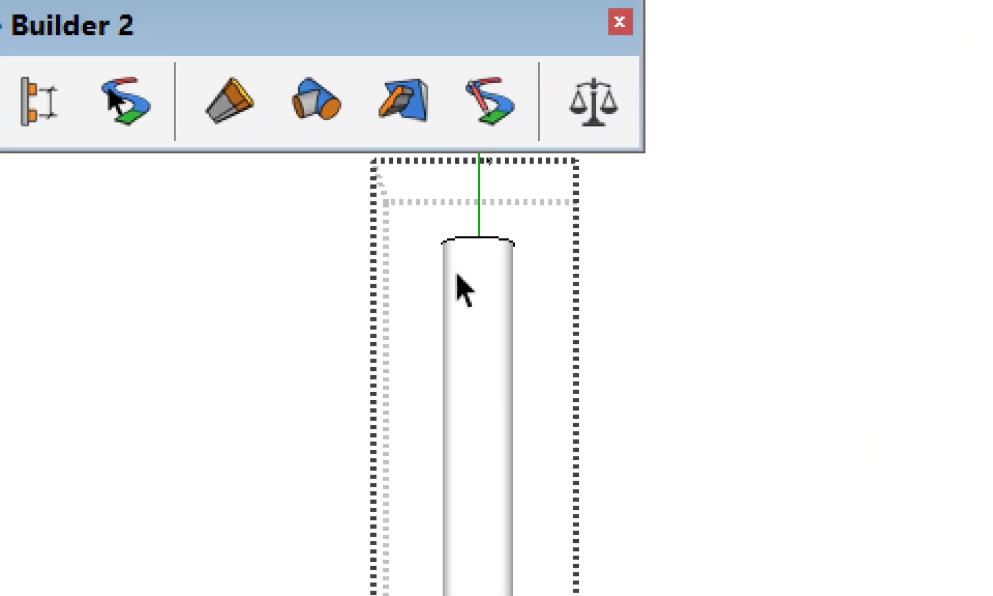
left_click(608, 237)
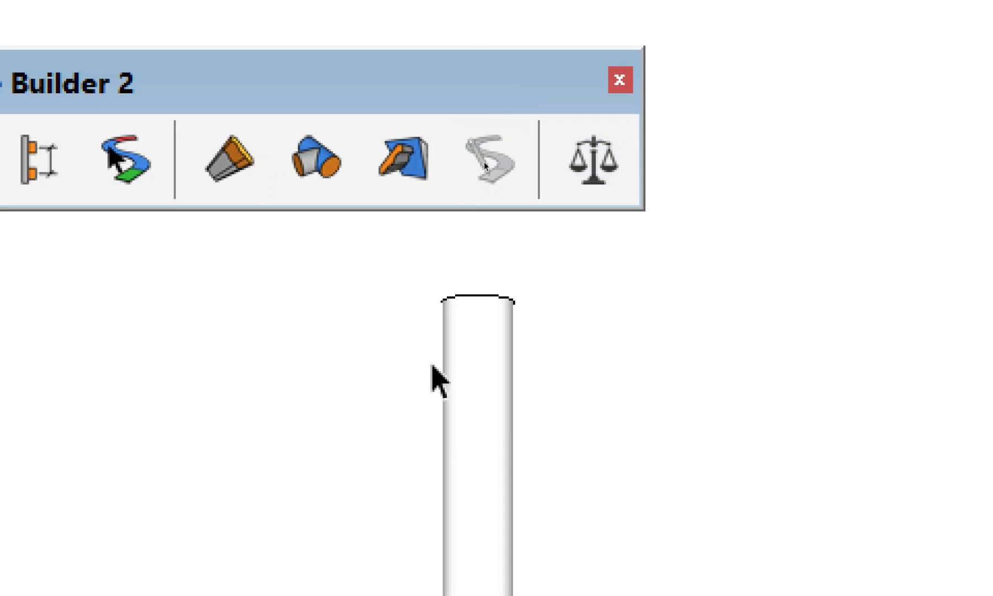
left_click(466, 349)
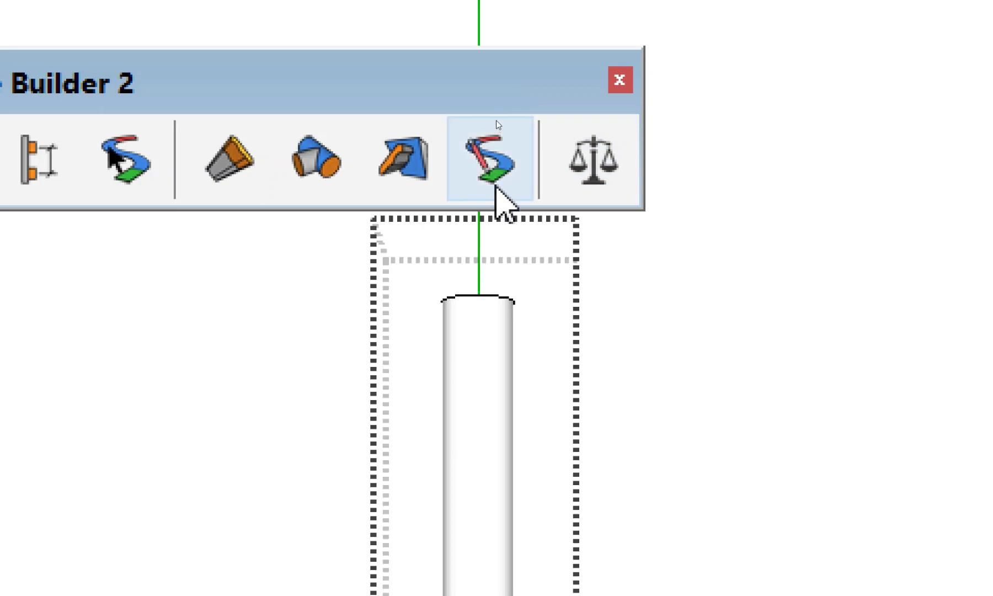
left_click(496, 185)
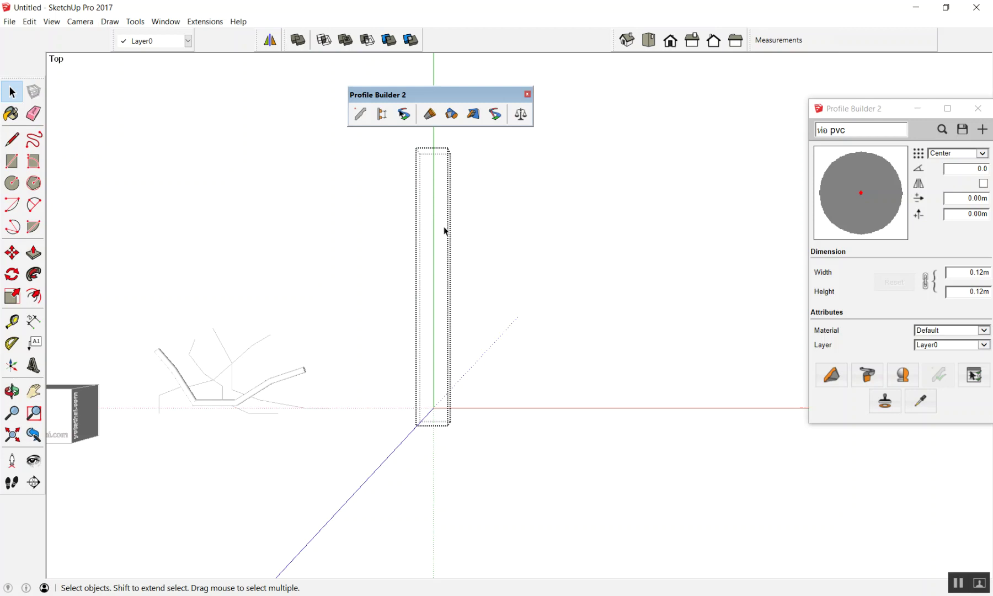
Draw a seven-point stepped zigzag line path starting on the pipe's axis
key("l")
left_click(434, 256)
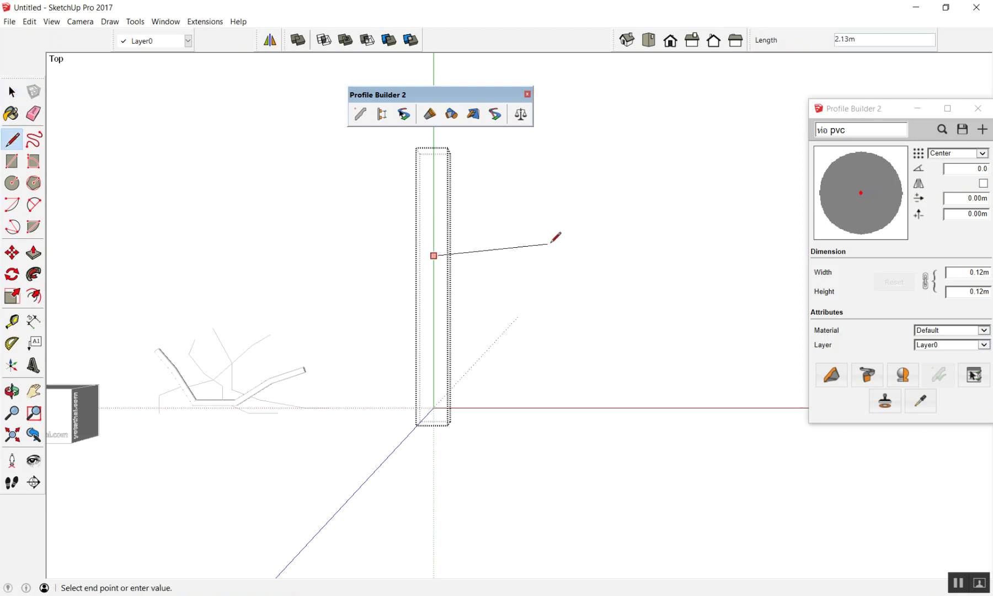
left_click(553, 256)
left_click(554, 179)
left_click(631, 179)
left_click(630, 128)
left_click(723, 129)
left_click(723, 85)
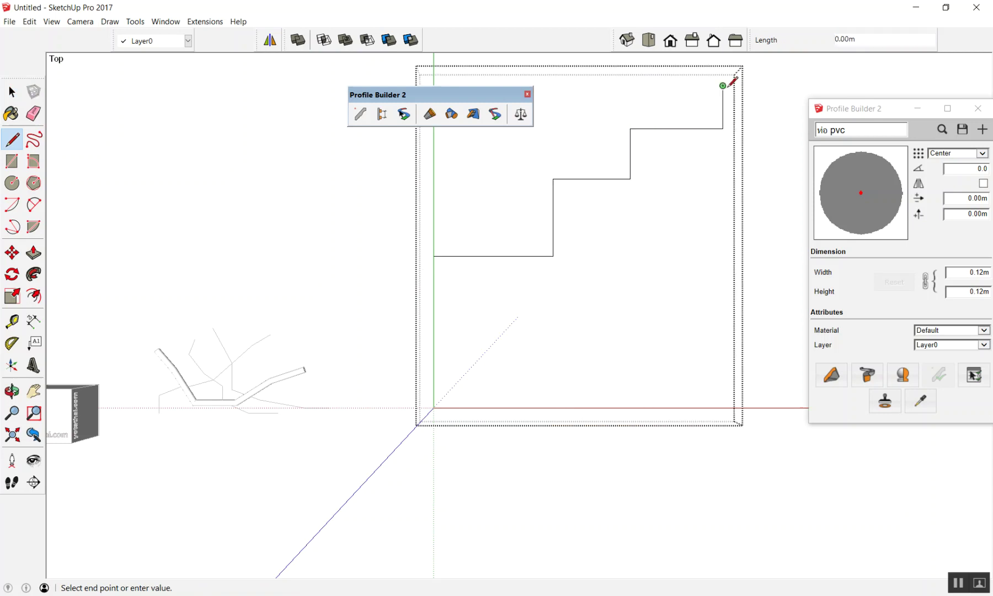
key("space")
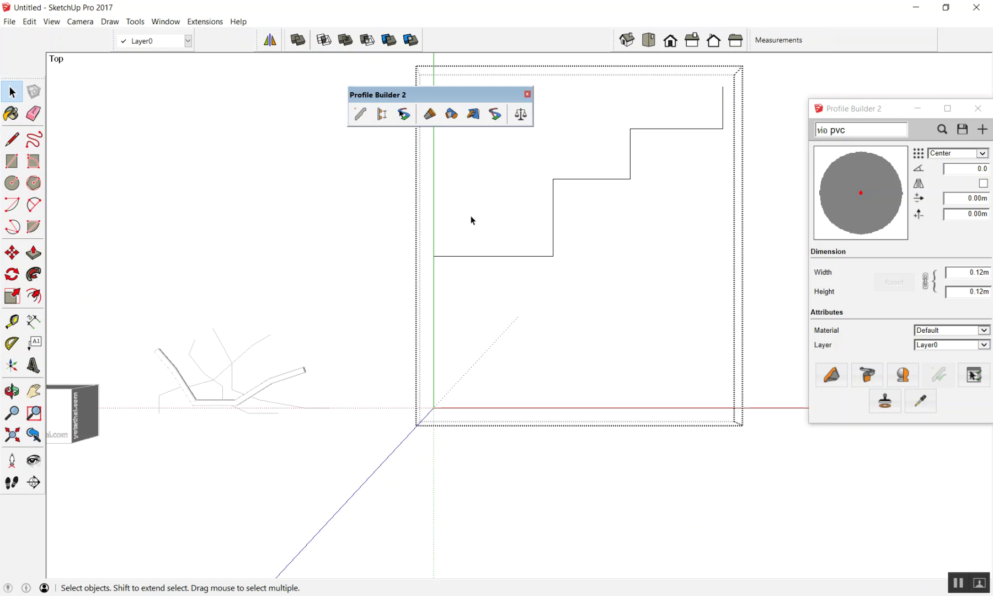
Orbit from the top view into 3D perspective to inspect the new zigzag tube
key("e")
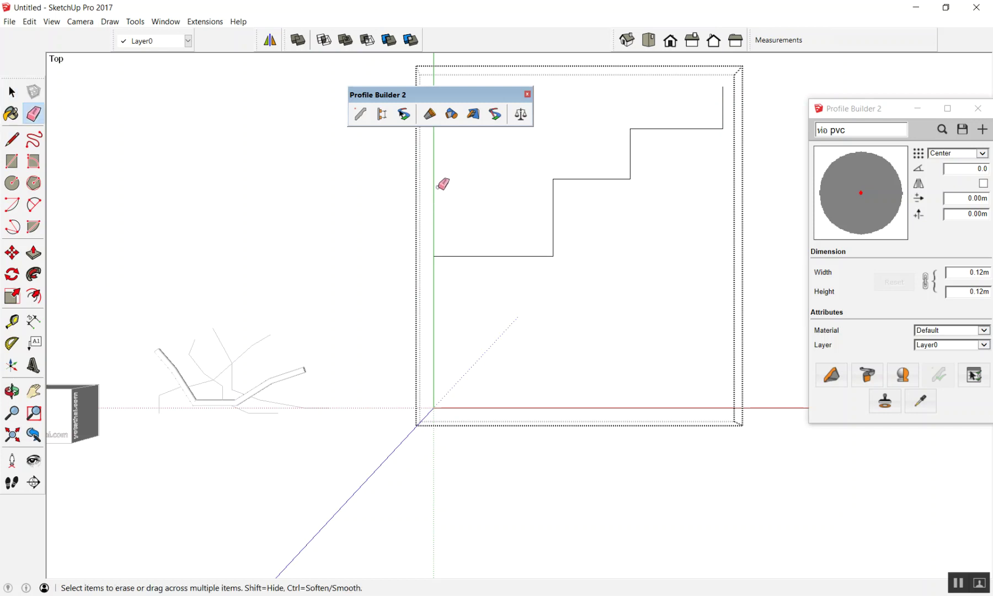
scroll(439, 186, "down", 2)
key("space")
mouse_move(500, 265)
middle_mouse_down()
mouse_move(501, 184)
mouse_move(705, 128)
middle_mouse_up()
middle_click_drag(570, 304, 659, 320)
scroll(615, 253, "up", 2)
scroll(545, 267, "up", 2)
scroll(457, 281, "down", 2)
scroll(455, 284, "down", 3)
mouse_move(448, 290)
middle_mouse_down()
mouse_move(441, 298)
mouse_move(451, 286)
mouse_move(795, 329)
middle_mouse_up()
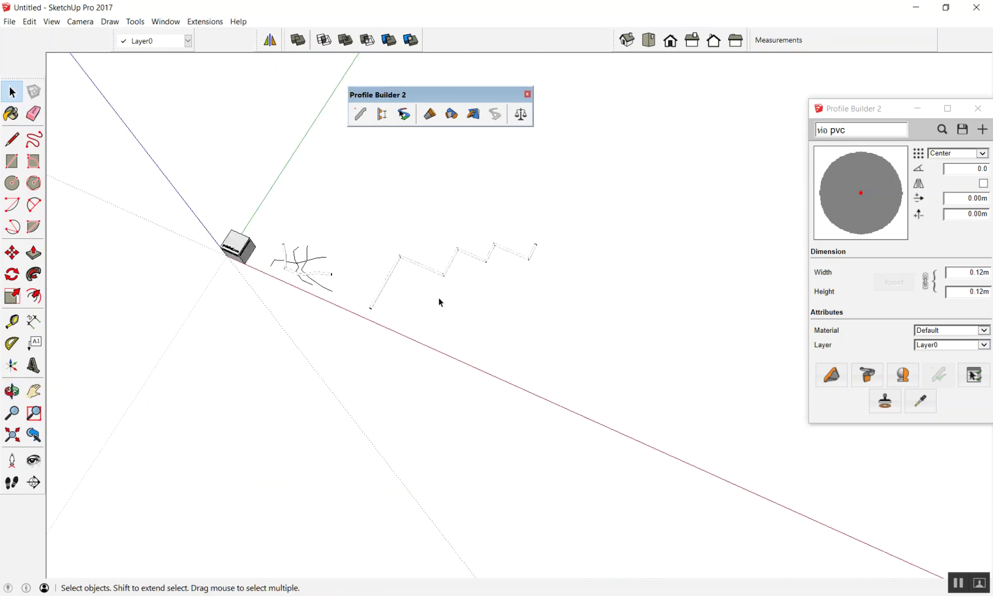
left_click(828, 375)
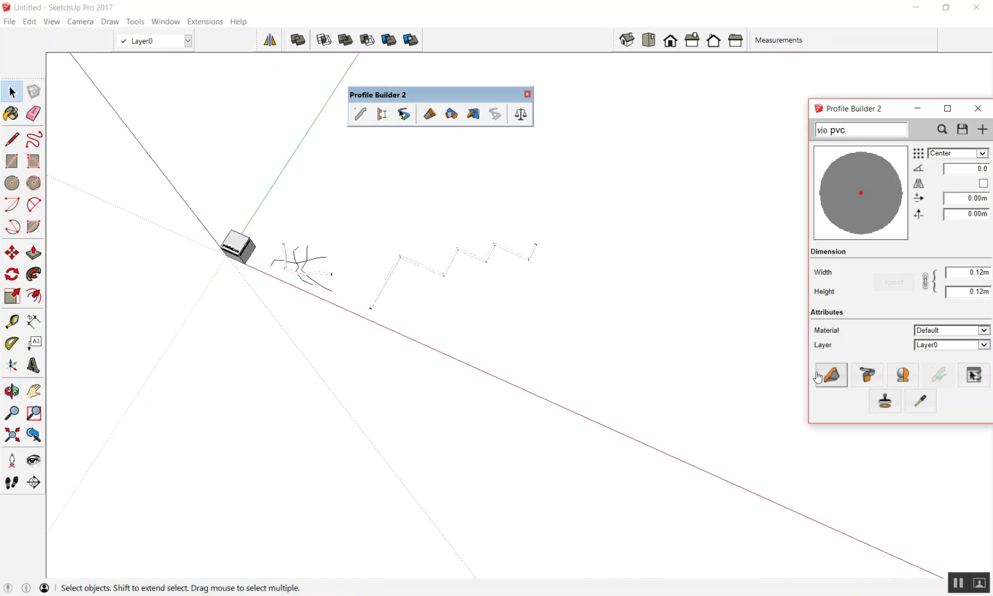
Zoom the view and open the menu bar to look for the Preferences command
scroll(491, 272, "up", 3)
scroll(472, 266, "up", 1)
scroll(425, 220, "down", 3)
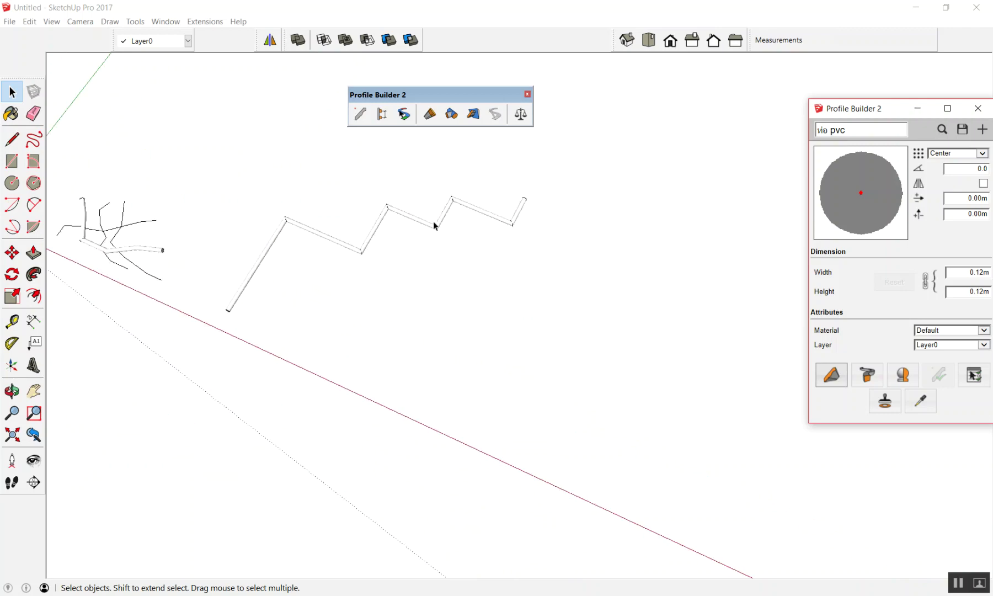
scroll(202, 186, "up", 1)
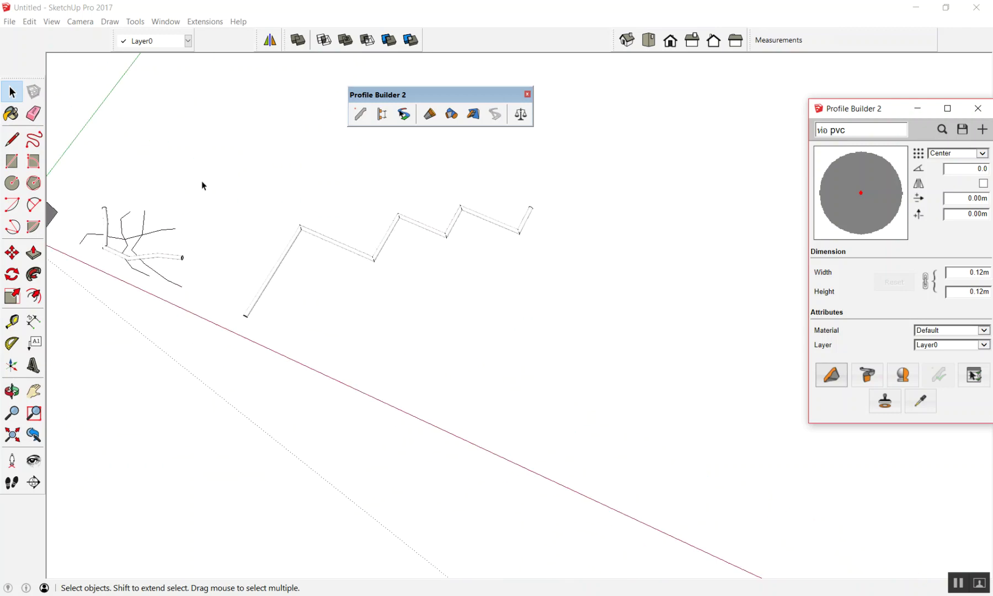
left_click(9, 21)
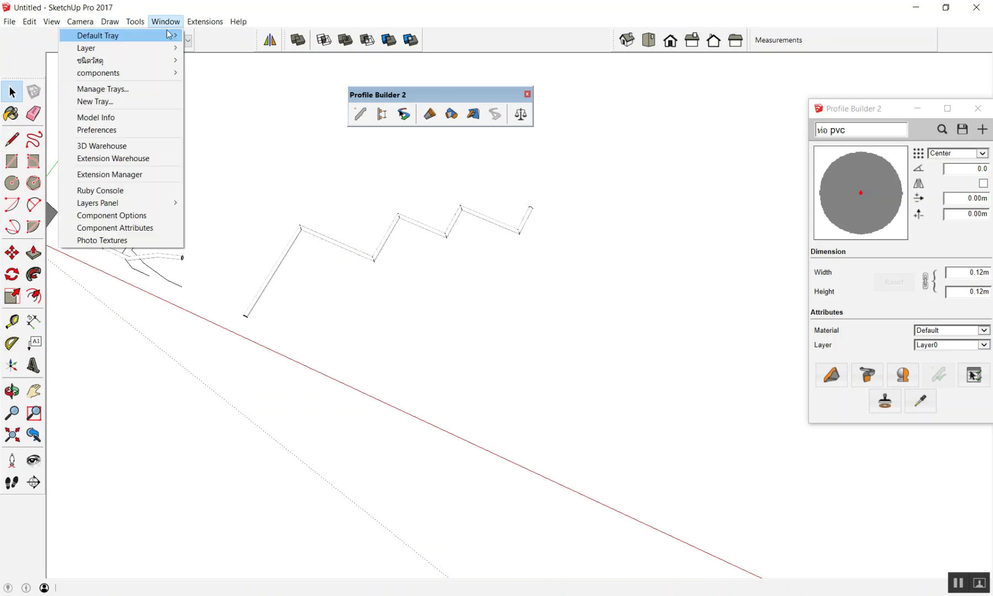
mouse_move(166, 22)
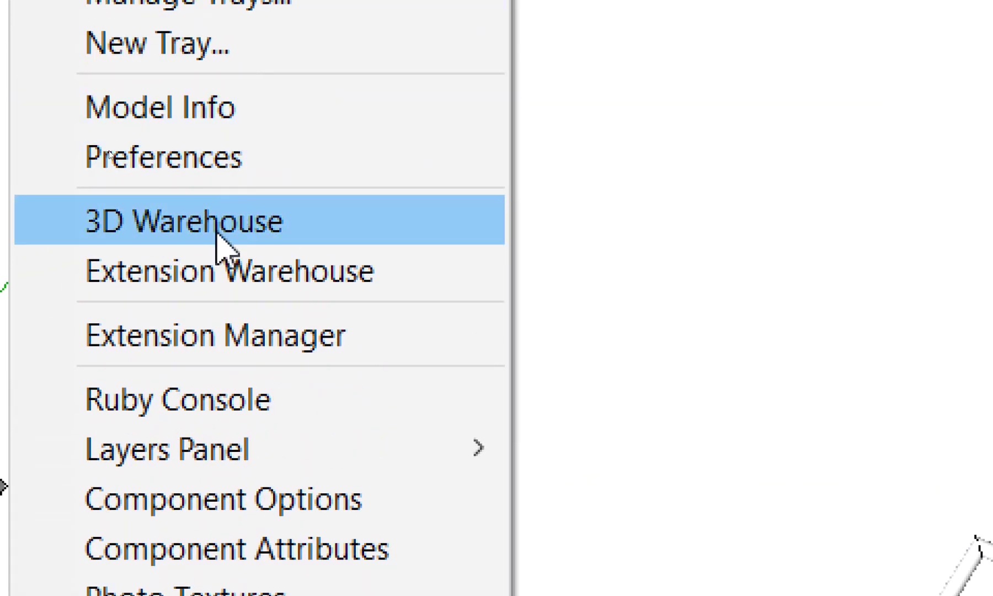
Open Preferences at the Template page and browse the list of default templates
left_click(225, 164)
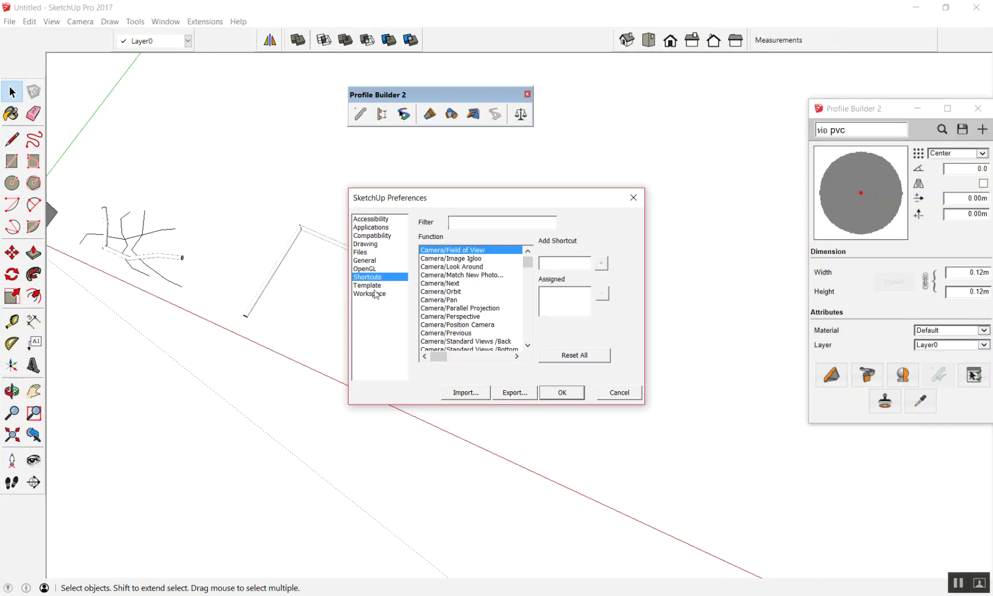
left_click(371, 285)
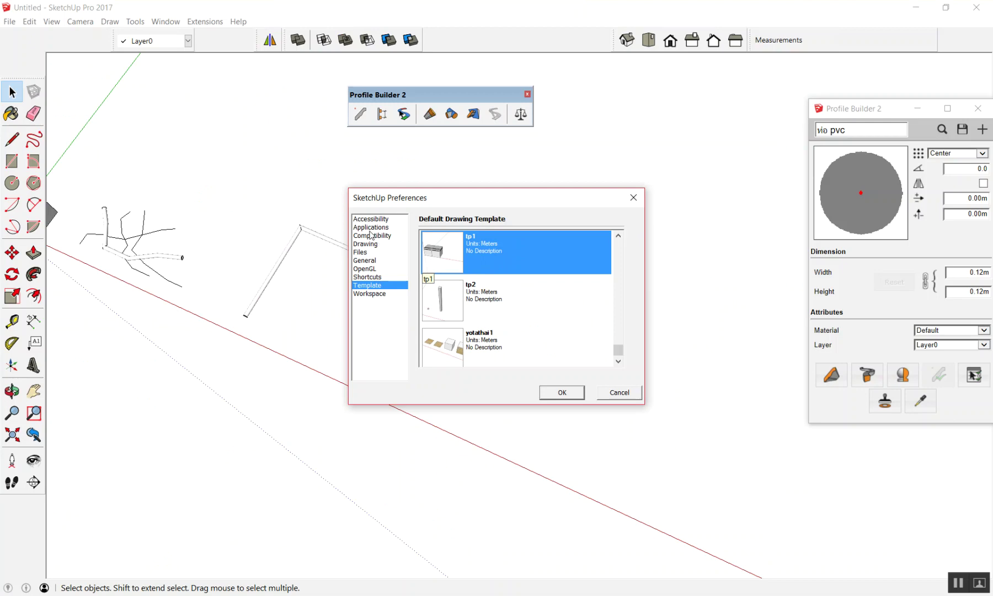
scroll(499, 252, "up", 2)
scroll(499, 260, "down", 2)
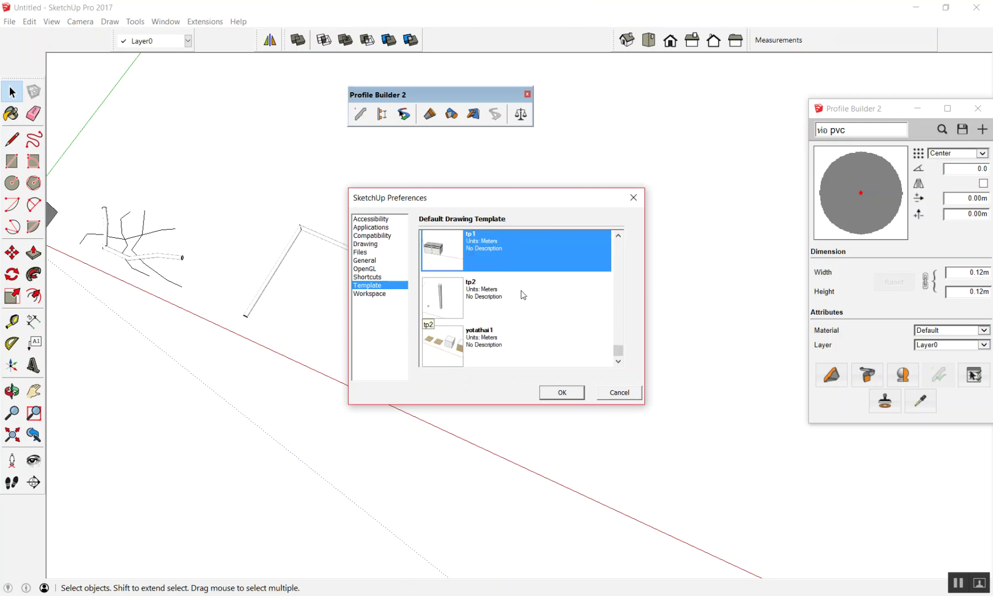
scroll(525, 293, "up", 3)
scroll(528, 298, "up", 2)
scroll(531, 304, "up", 1)
scroll(538, 309, "down", 1)
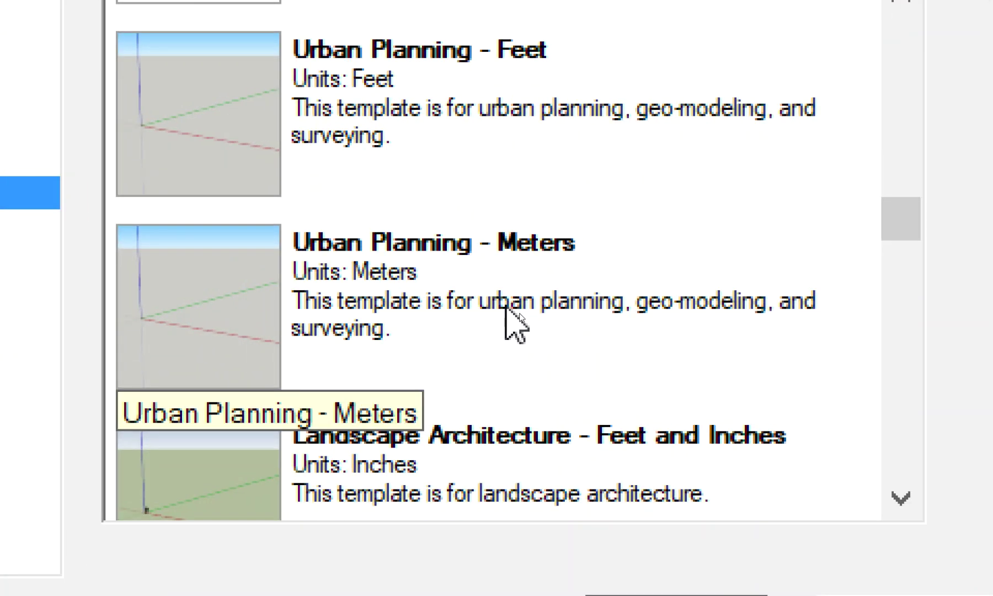
Select Architectural Design - Meters as the default template, confirm, and start a new model
left_click(507, 309)
scroll(506, 309, "up", 1)
scroll(505, 310, "up", 2)
scroll(505, 307, "up", 1)
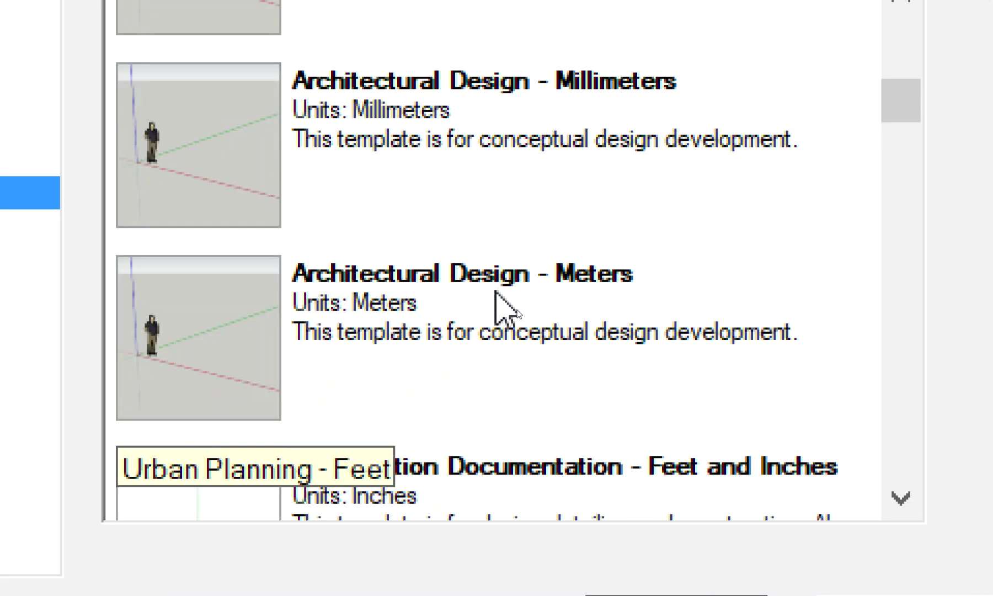
left_click(515, 325)
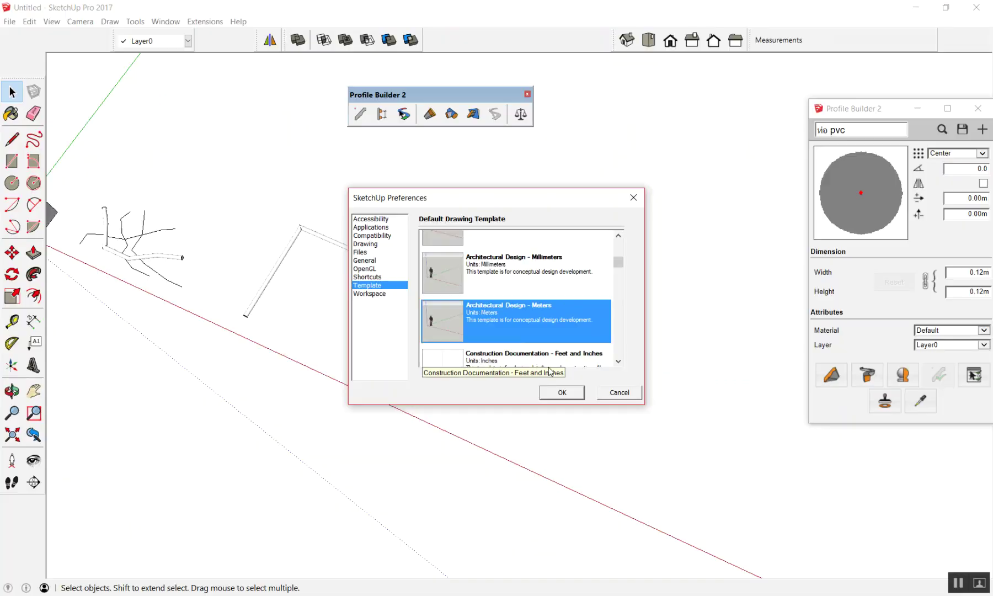
left_click(559, 393)
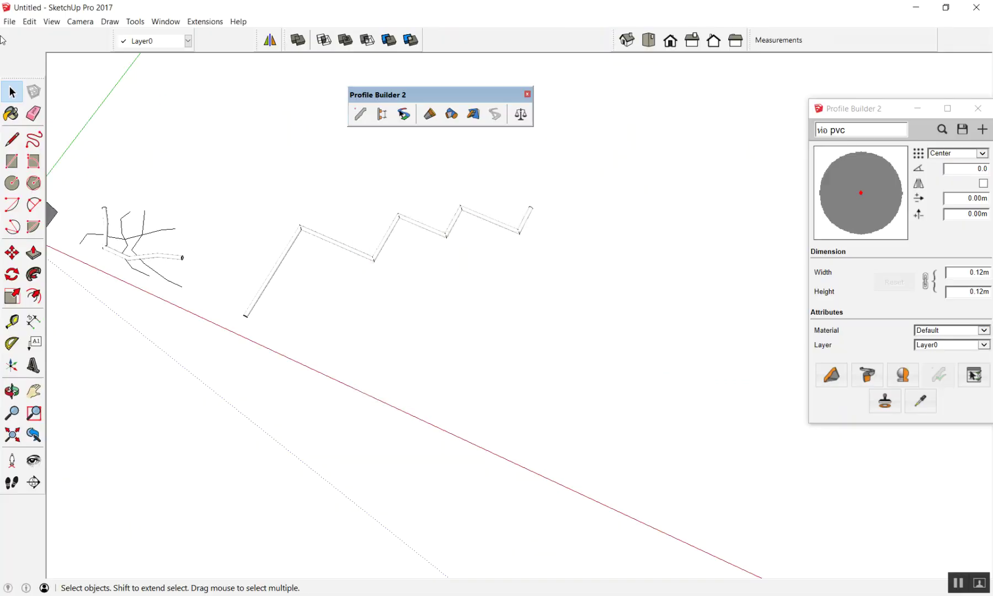
left_click(11, 22)
Start the new model without saving and orbit around its scale figure
left_click(499, 333)
scroll(458, 301, "down", 3)
mouse_move(458, 301)
middle_mouse_down()
mouse_move(483, 394)
mouse_move(522, 343)
middle_mouse_up()
scroll(448, 328, "up", 2)
scroll(568, 335, "up", 1)
scroll(521, 379, "up", 1)
scroll(721, 369, "down", 2)
scroll(233, 364, "up", 2)
scroll(237, 361, "up", 1)
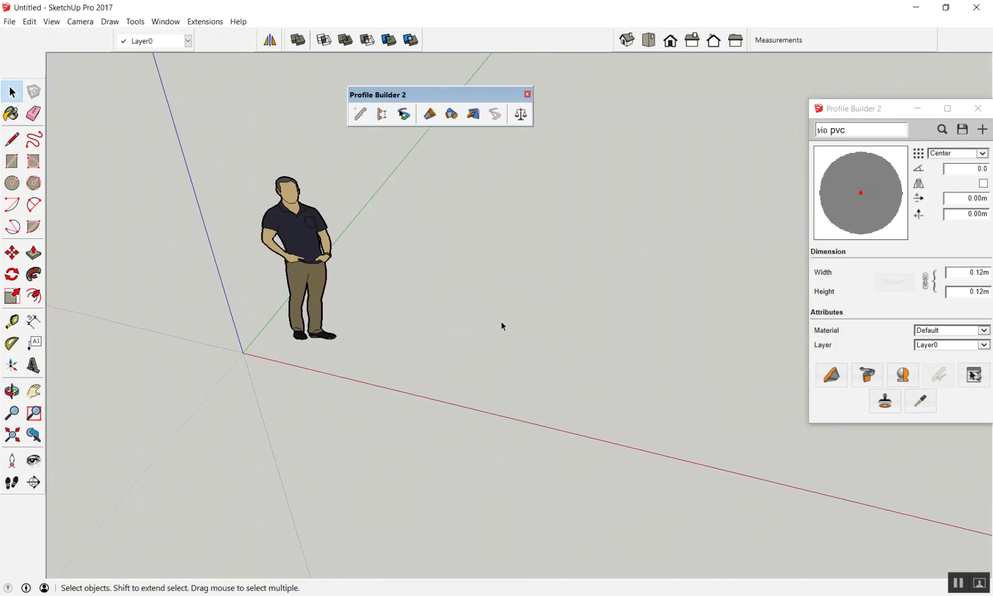
Place a first ท่อ pvc pipe member with Build Member and orbit around it
left_click(839, 370)
left_click(479, 360)
key("Return")
key("space")
scroll(546, 277, "down", 3)
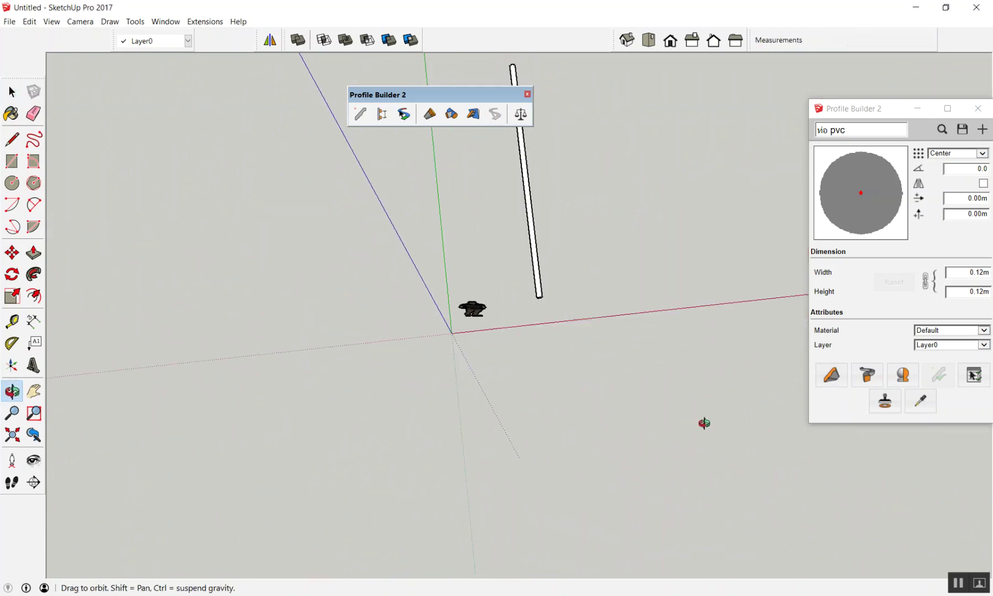
mouse_move(602, 272)
middle_mouse_down()
mouse_move(534, 175)
mouse_move(588, 255)
middle_mouse_up()
scroll(534, 174, "down", 2)
Draw a vertical ท่อ pvc pipe member up the blue axis
left_click(831, 375)
scroll(612, 333, "up", 3)
left_click(612, 334)
left_click(607, 196)
key("Return")
key("space")
middle_click_drag(623, 206, 647, 260)
scroll(594, 213, "up", 2)
scroll(568, 182, "up", 2)
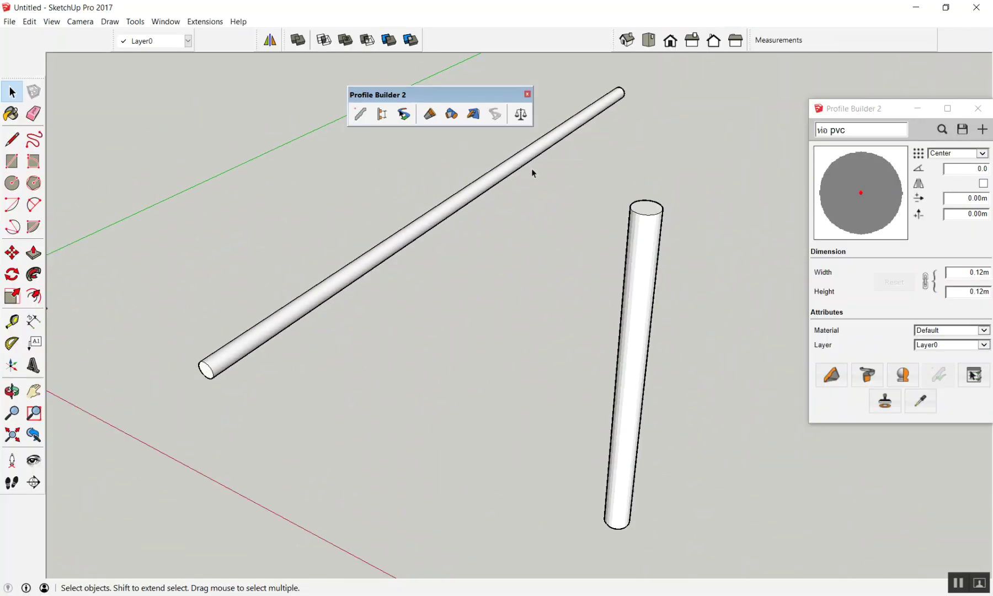
mouse_move(532, 173)
middle_mouse_down()
mouse_move(683, 206)
mouse_move(521, 204)
mouse_move(481, 229)
middle_mouse_up()
Put the vertical pipe into Edit Path mode and orbit out to view both pipes
left_click(482, 232)
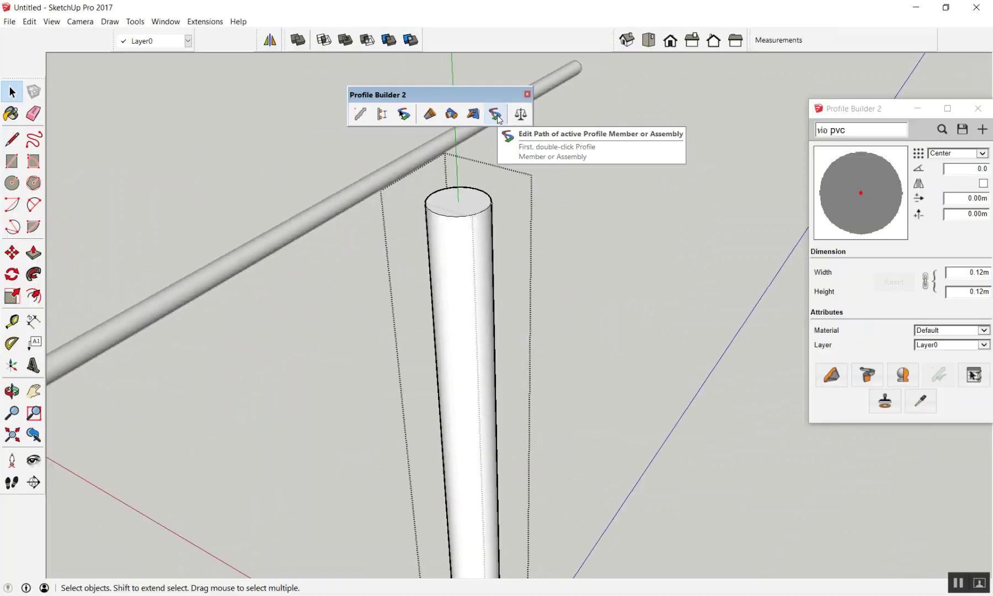
left_click(495, 114)
mouse_move(508, 198)
middle_mouse_down()
mouse_move(610, 273)
mouse_move(778, 270)
mouse_move(587, 288)
mouse_move(610, 279)
middle_mouse_up()
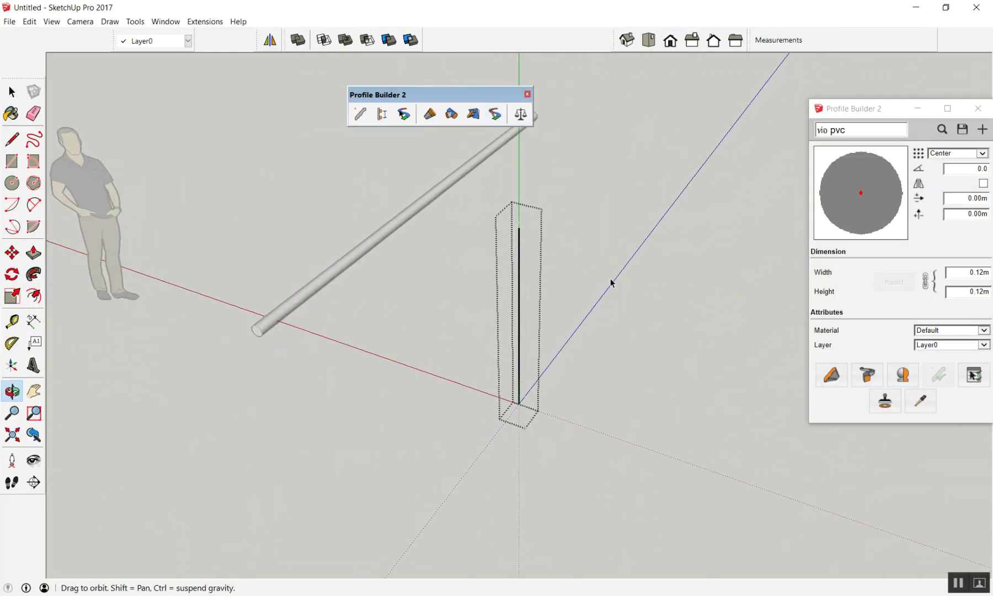
scroll(610, 278, "down", 3)
scroll(563, 263, "down", 2)
middle_click_drag(541, 220, 558, 326)
scroll(532, 266, "up", 2)
scroll(536, 262, "up", 1)
scroll(623, 243, "down", 2)
middle_click_drag(623, 244, 490, 164)
Draw a half-circle 2 Point Arc on the horizontal pipe's path
scroll(489, 168, "up", 3)
double_click(476, 173)
mouse_move(508, 159)
middle_mouse_down()
mouse_move(525, 197)
mouse_move(518, 181)
middle_mouse_up()
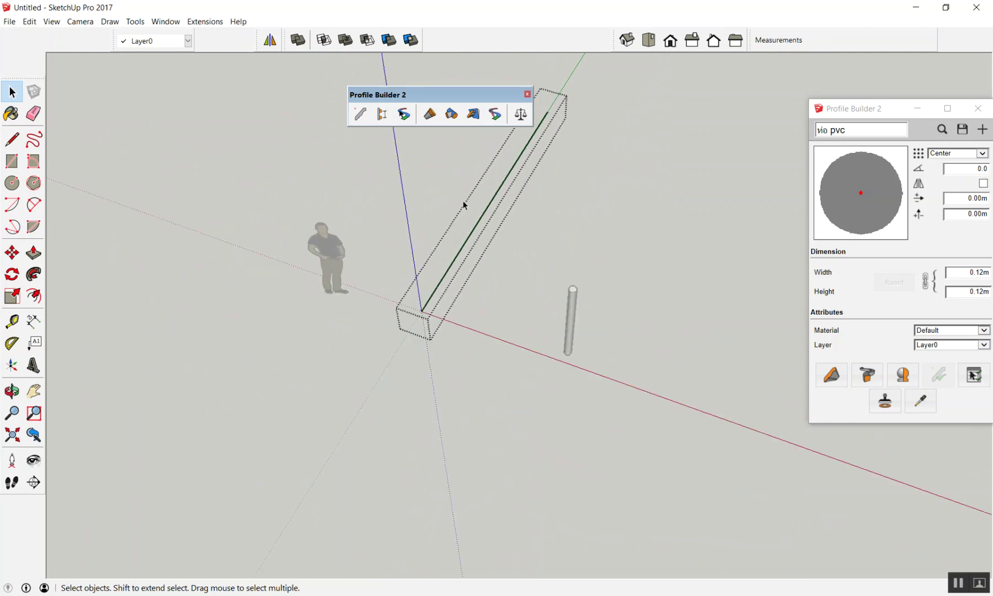
key("a")
left_click(456, 257)
left_click(506, 177)
left_click(566, 196)
scroll(492, 204, "up", 2)
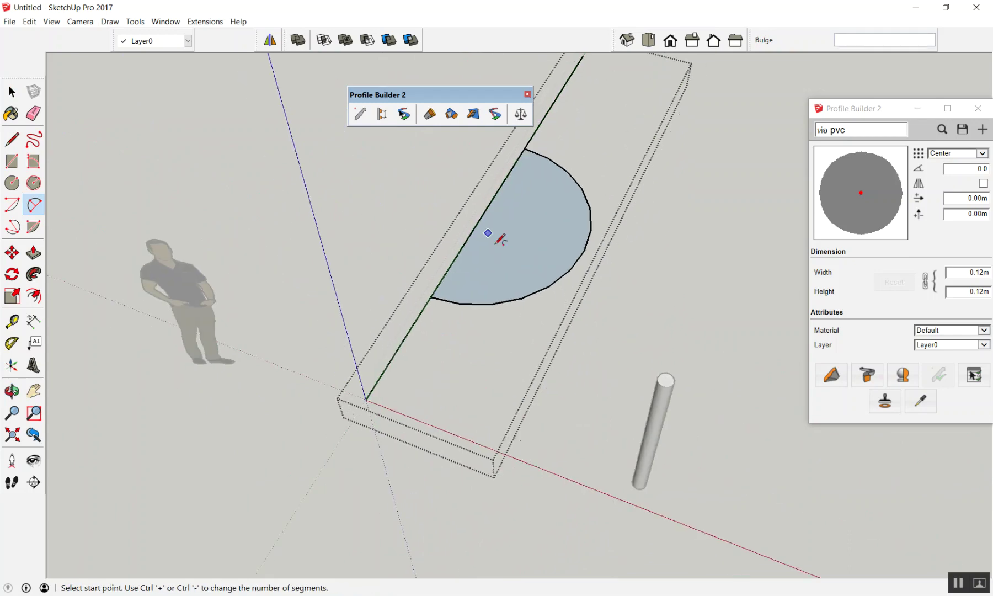
scroll(488, 233, "down", 1)
mouse_move(512, 203)
middle_mouse_down()
mouse_move(365, 203)
mouse_move(408, 159)
middle_mouse_up()
scroll(508, 193, "up", 3)
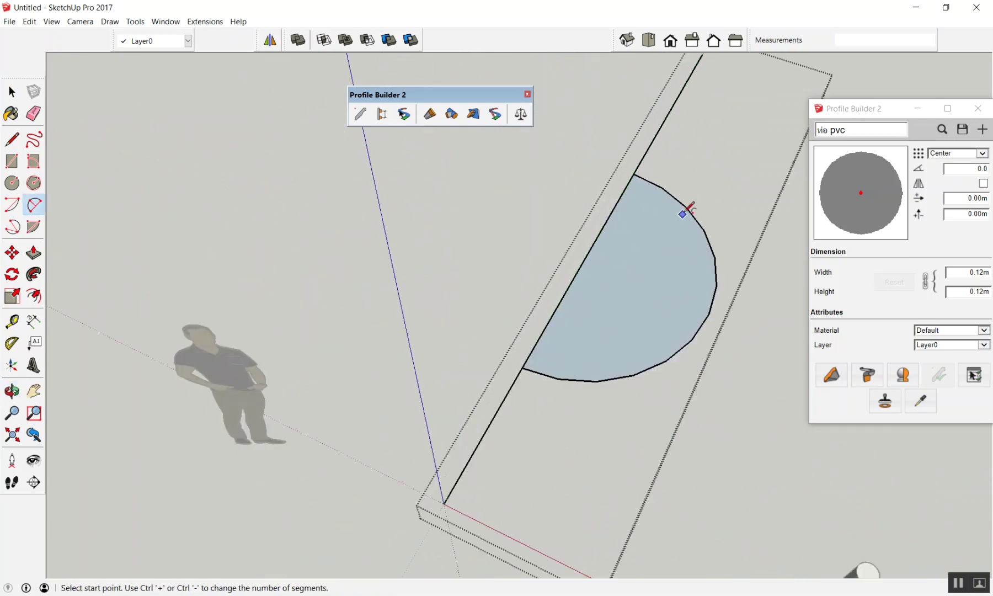
key("space")
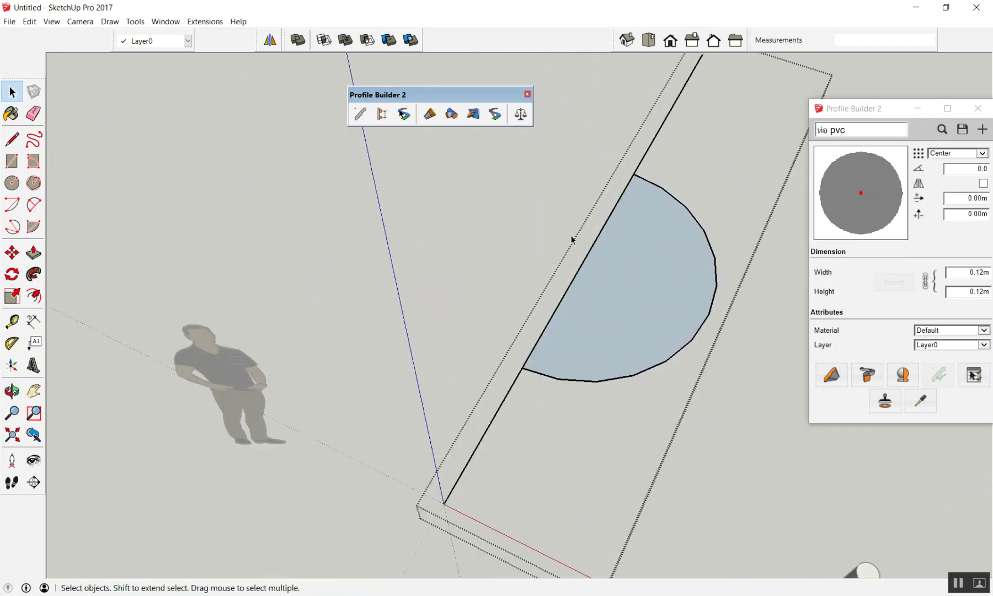
Erase the straight chord and half-disc face, leaving only the arched path
key("e")
left_click(586, 257)
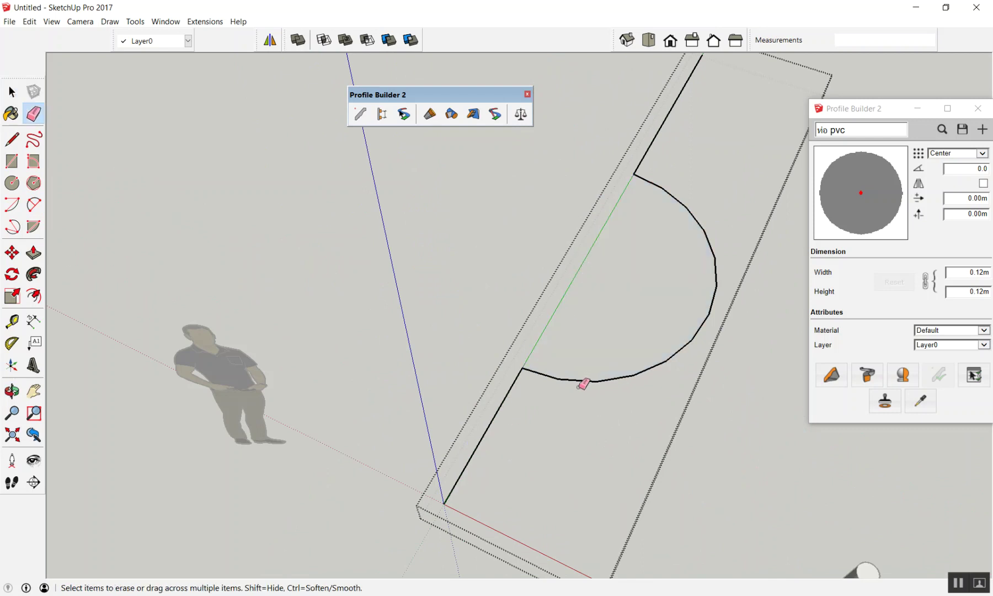
left_click_drag(442, 503, 647, 171)
scroll(499, 386, "down", 3)
key("space")
middle_click_drag(463, 306, 499, 484)
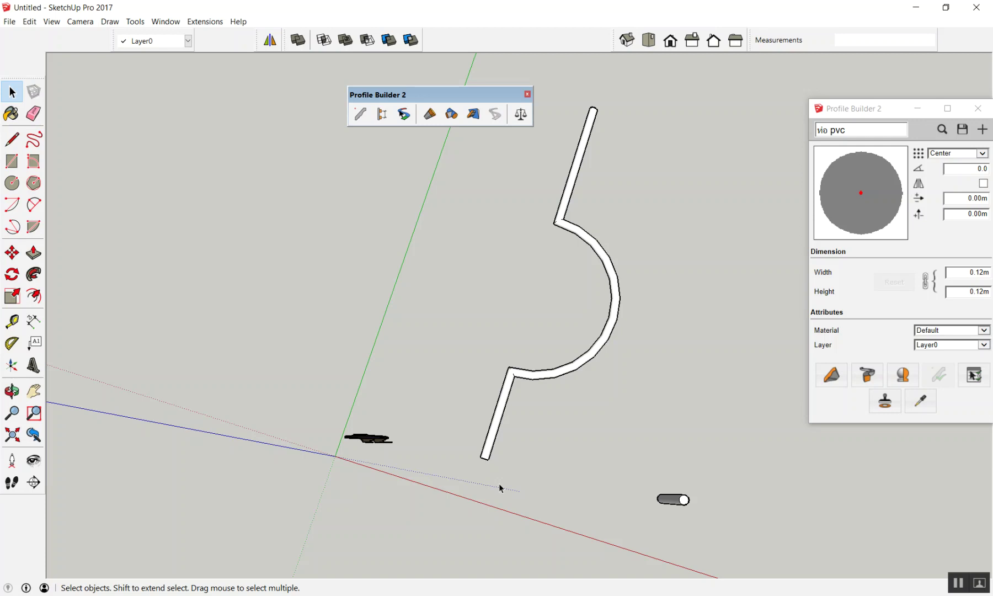
Orbit to inspect the rebuilt arched pipe from another angle
middle_click_drag(517, 476, 512, 330)
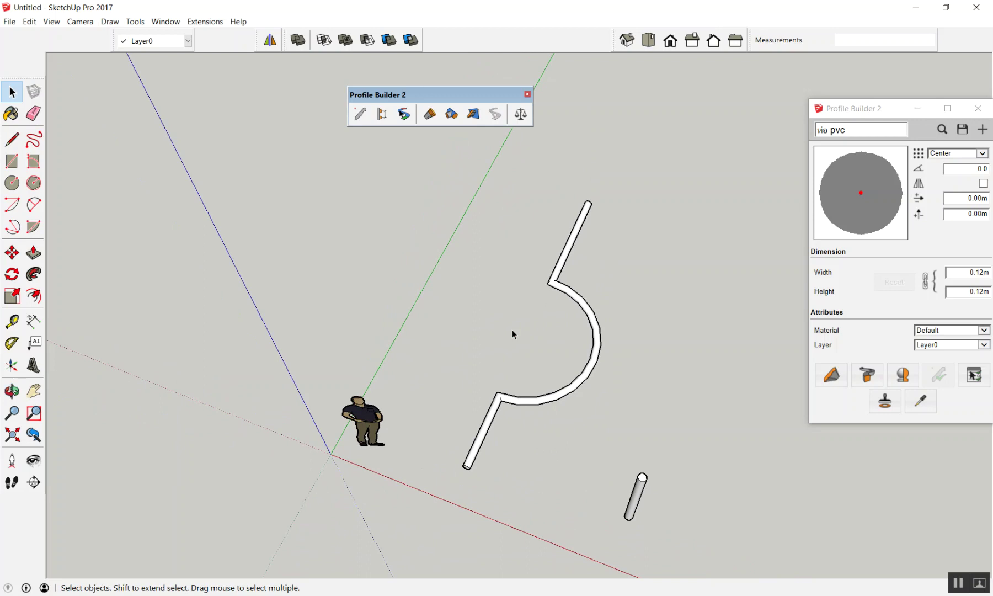
scroll(445, 309, "down", 3)
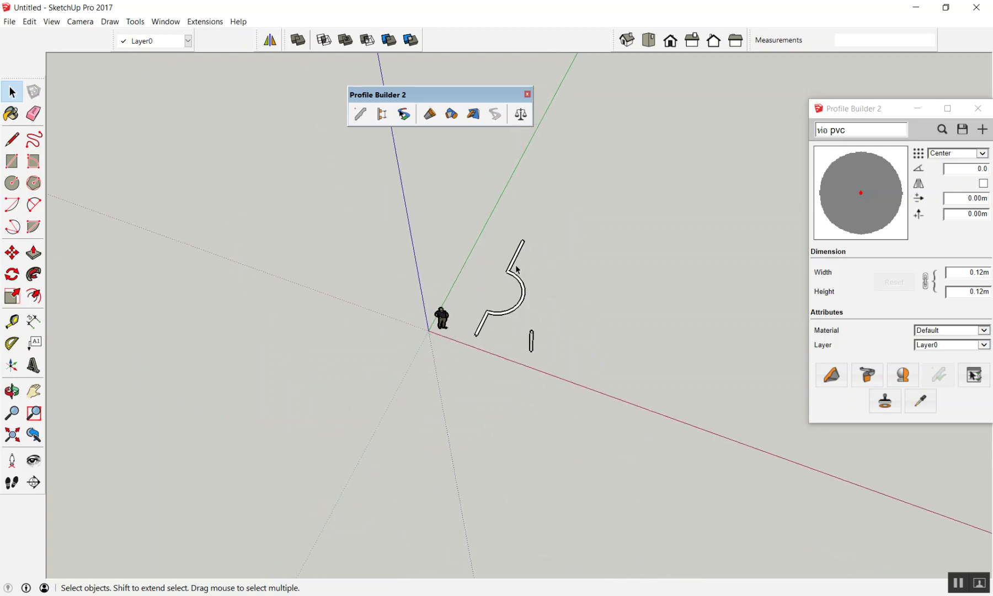
Draw a new long straight pvc pipe member with Build Member and select it
scroll(634, 326, "up", 1)
left_click(834, 385)
left_click(552, 377)
left_click(621, 243)
key("space")
left_click(615, 272)
middle_click_drag(615, 271, 468, 154)
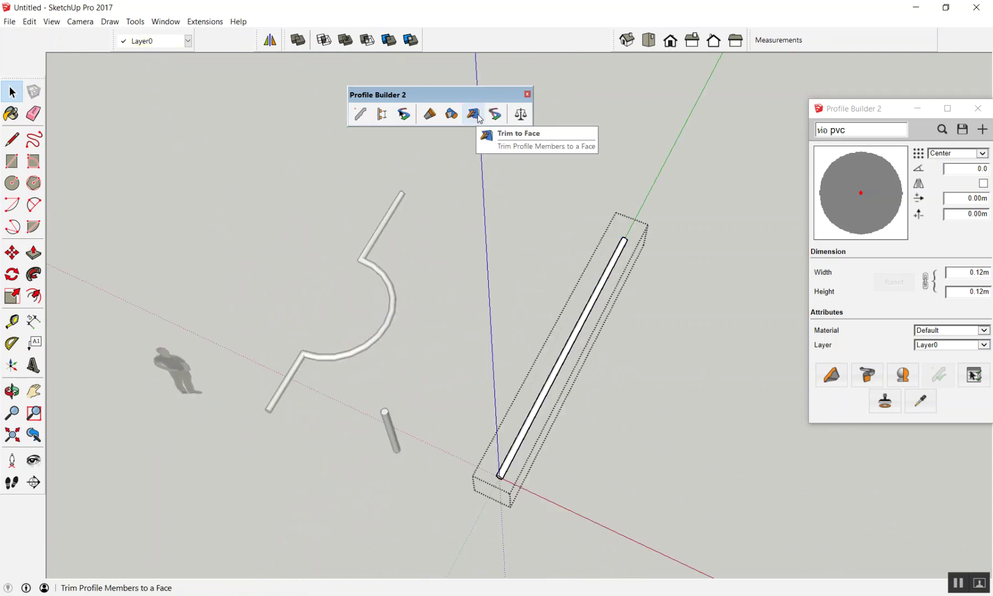
Add a line to the new pipe's path, dismiss the 'Unable to edit' warning, and reopen the pipe
left_click(495, 114)
scroll(632, 257, "up", 3)
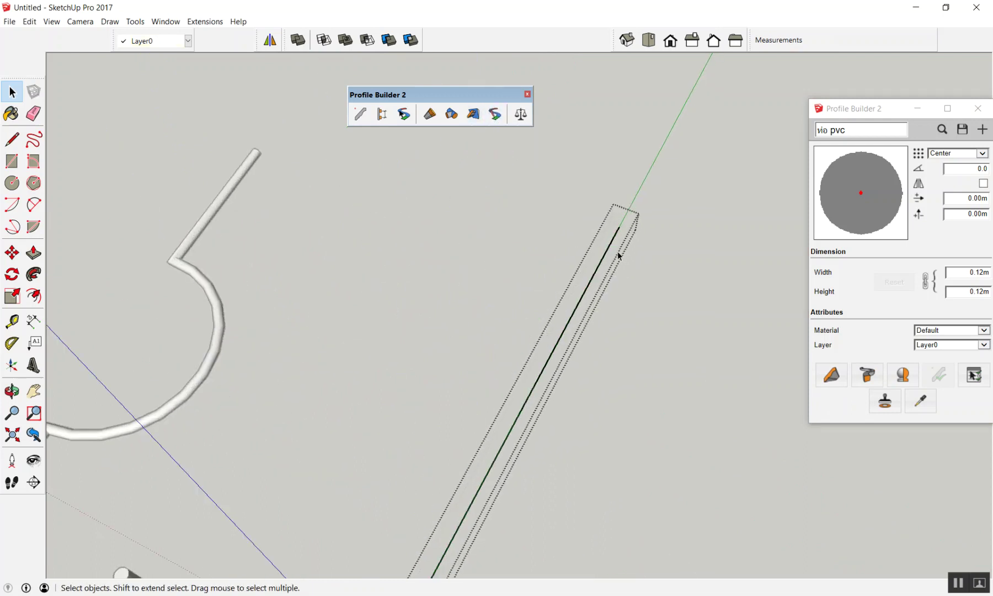
key("l")
left_click(573, 316)
left_click(766, 304)
key("space")
scroll(673, 287, "down", 3)
left_click(652, 200)
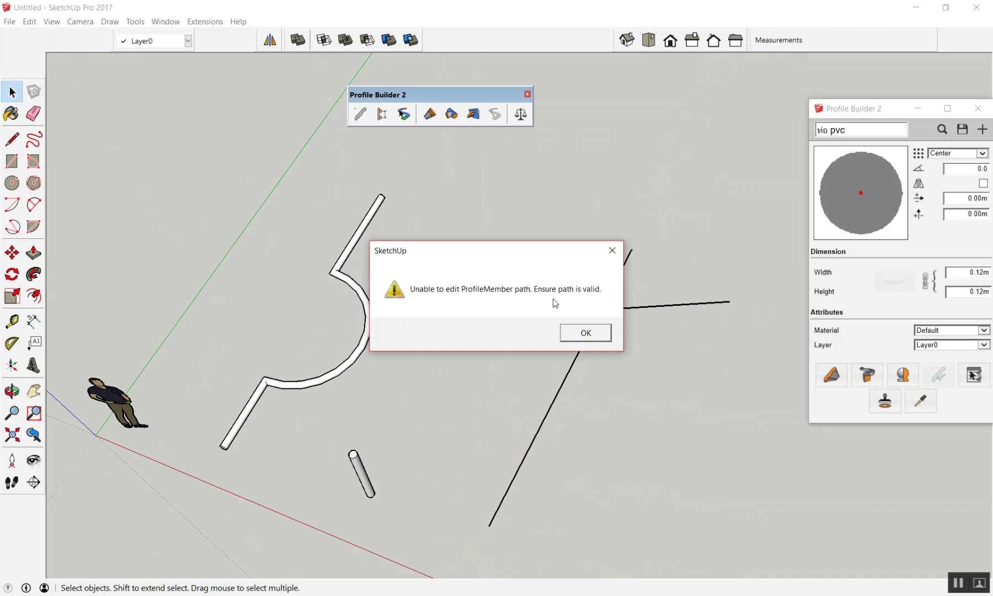
key("Return")
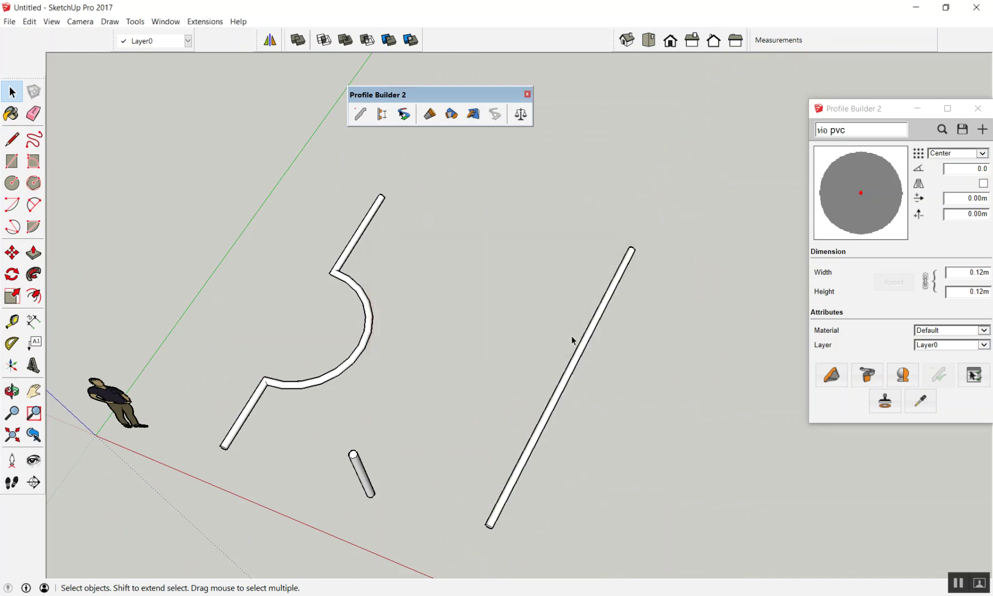
double_click(588, 336)
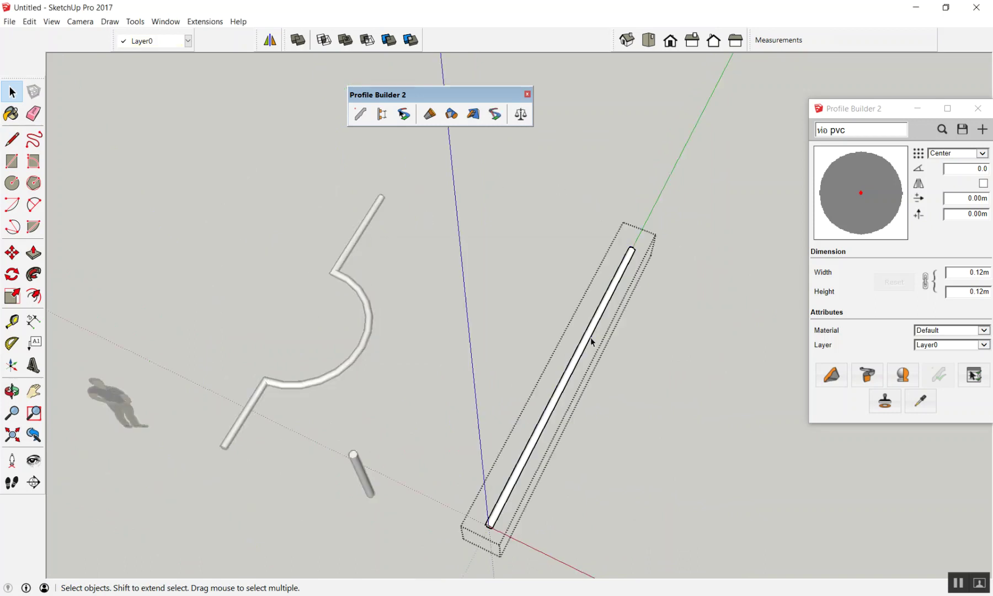
left_click(478, 120)
Draw zigzag line segments along the straight pipe's path and join them back onto it
key("l")
left_click(535, 437)
left_click(605, 467)
left_click(627, 419)
left_click(625, 381)
left_click(636, 358)
left_click(698, 348)
left_click(685, 315)
left_click(659, 306)
left_click(597, 317)
key("space")
Window-select the curved, short straight and zigzag pipes together
scroll(578, 365, "up", 3)
mouse_move(578, 365)
middle_mouse_down()
mouse_move(554, 339)
mouse_move(566, 337)
mouse_move(565, 310)
middle_mouse_up()
scroll(478, 227, "down", 4)
scroll(594, 393, "up", 2)
mouse_move(594, 393)
middle_mouse_down()
mouse_move(738, 291)
mouse_move(820, 336)
mouse_move(565, 326)
mouse_move(517, 280)
middle_mouse_up()
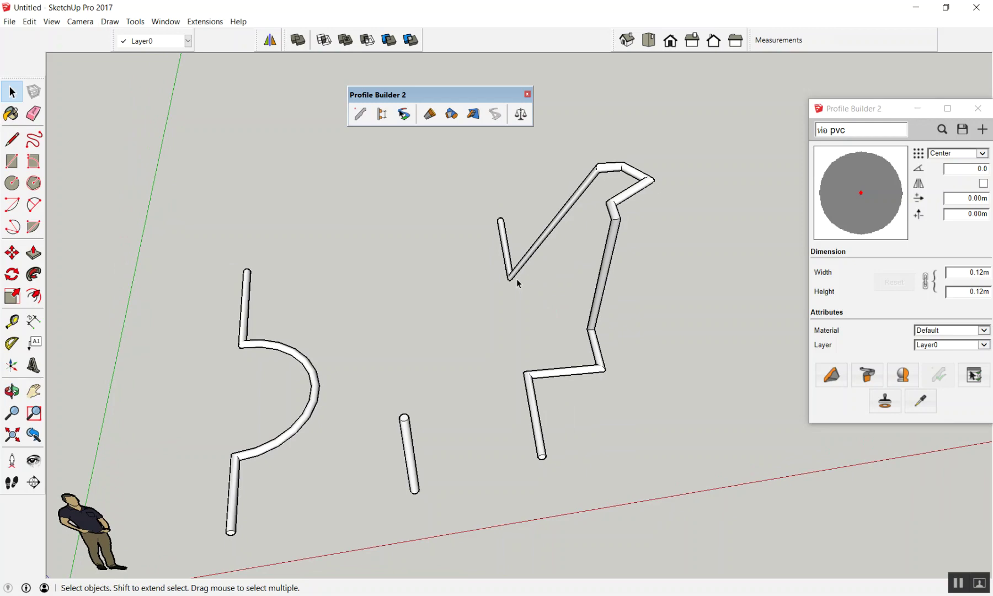
scroll(548, 195, "down", 5)
middle_click_drag(548, 196, 516, 216)
scroll(516, 217, "up", 2)
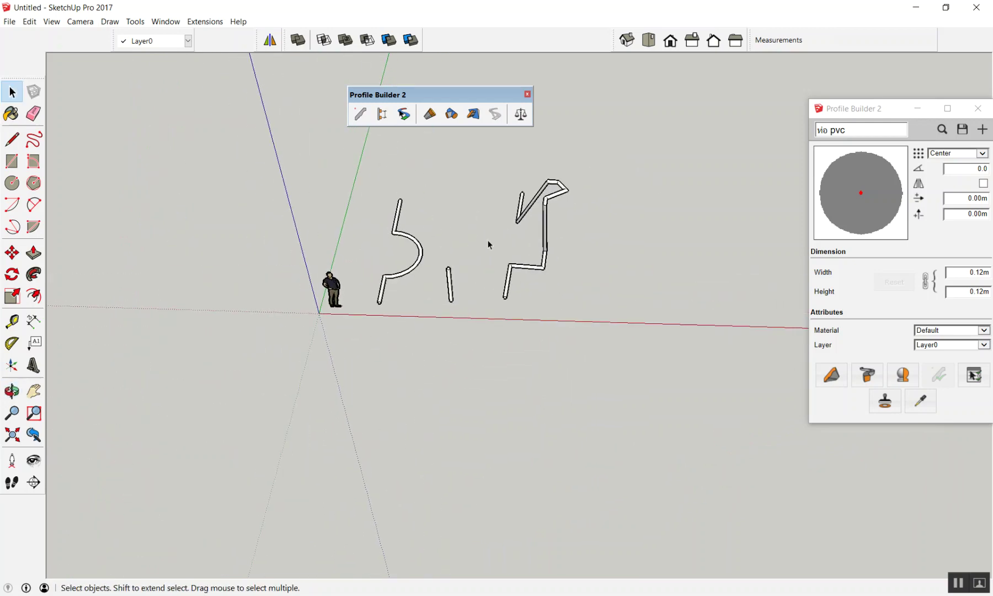
scroll(488, 244, "up", 1)
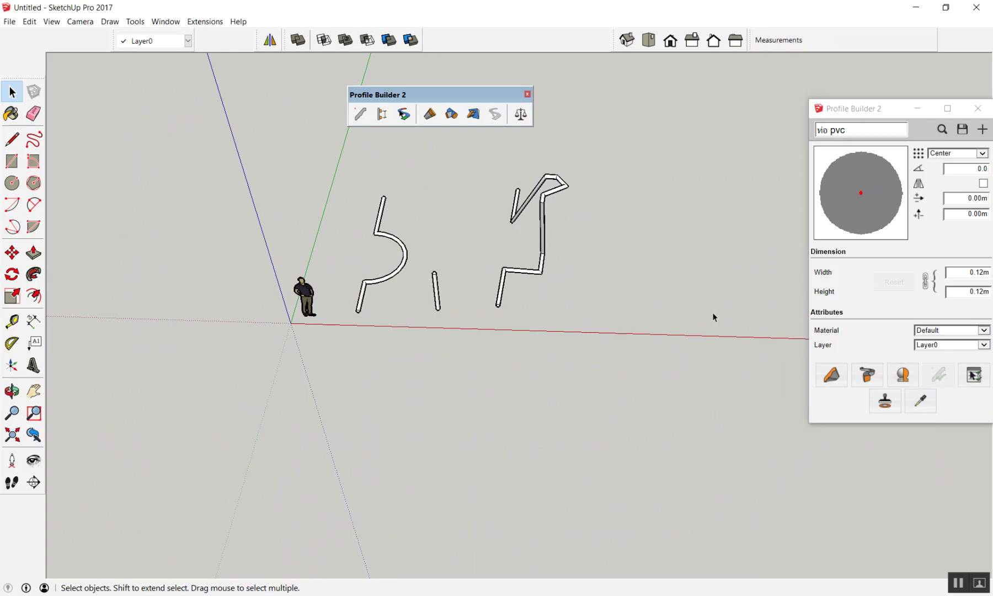
left_click_drag(323, 177, 587, 347)
left_click_drag(613, 152, 448, 306)
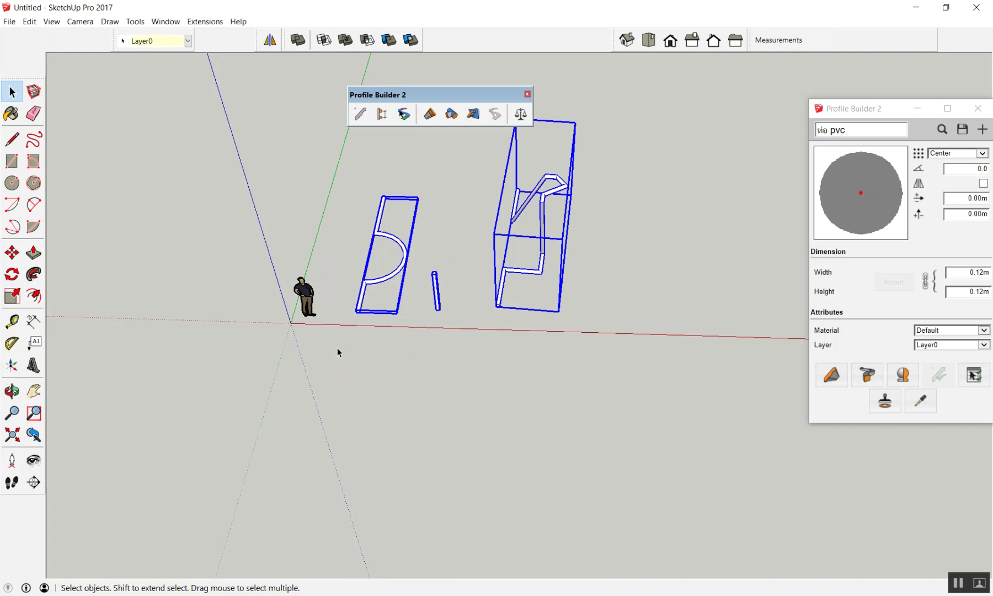
Delete all the selected pipes and switch to Top view
key("Delete")
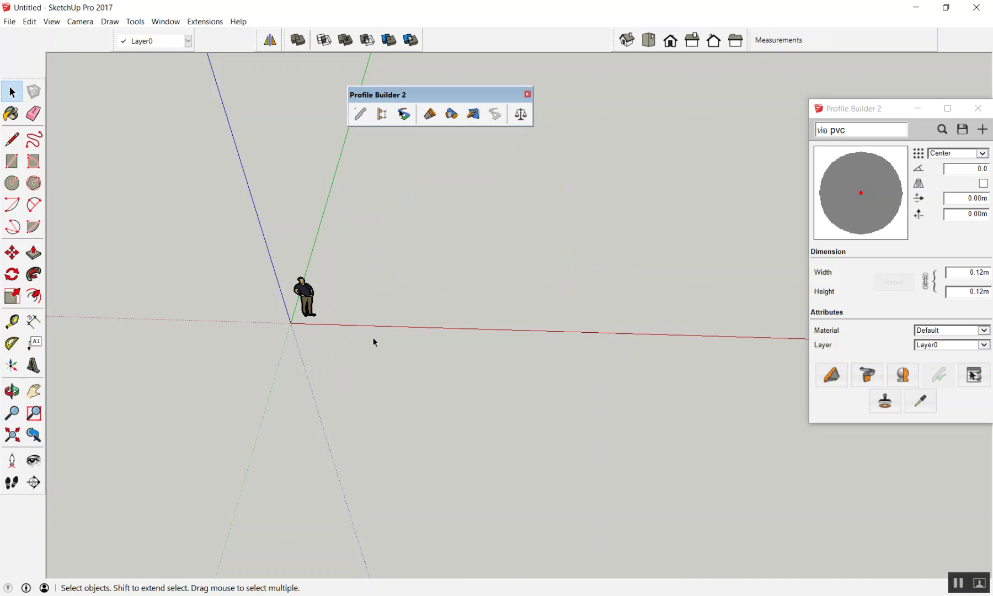
scroll(284, 320, "up", 3)
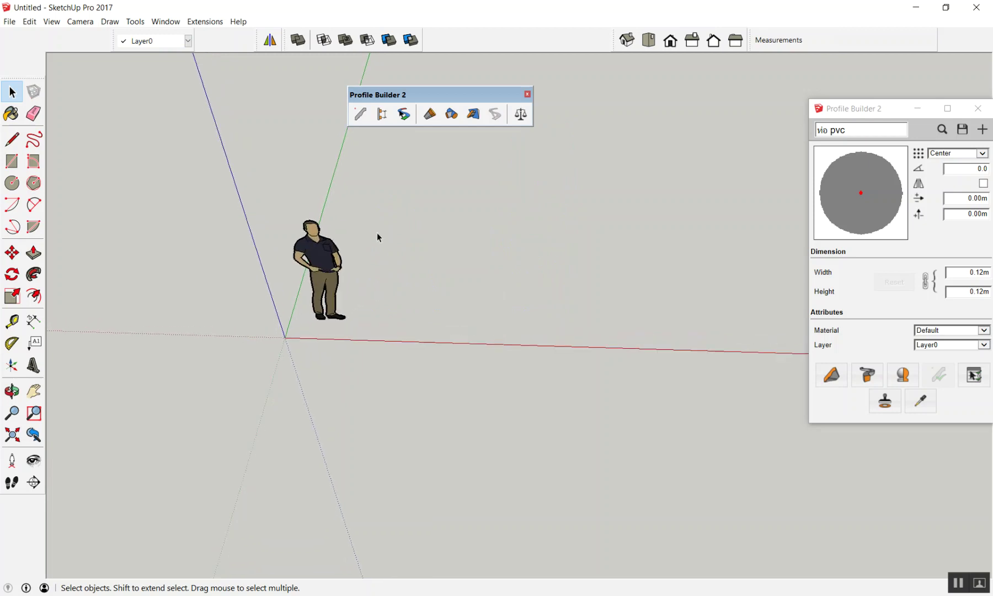
key("F2")
scroll(619, 323, "up", 2)
scroll(620, 355, "up", 3)
scroll(488, 314, "up", 1)
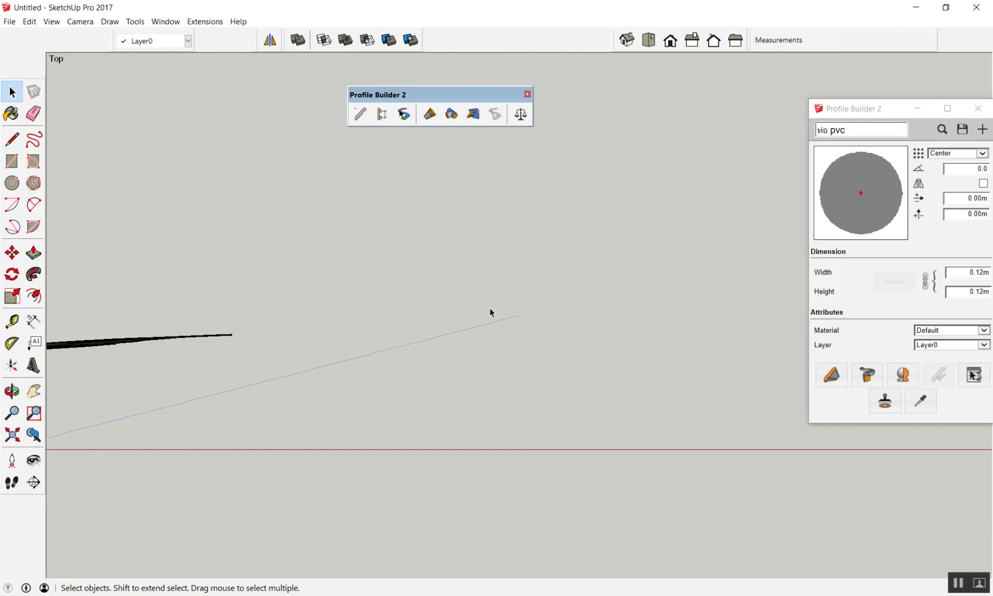
Draw a 50-sided circle with a 50mm radius on the ground
key("c")
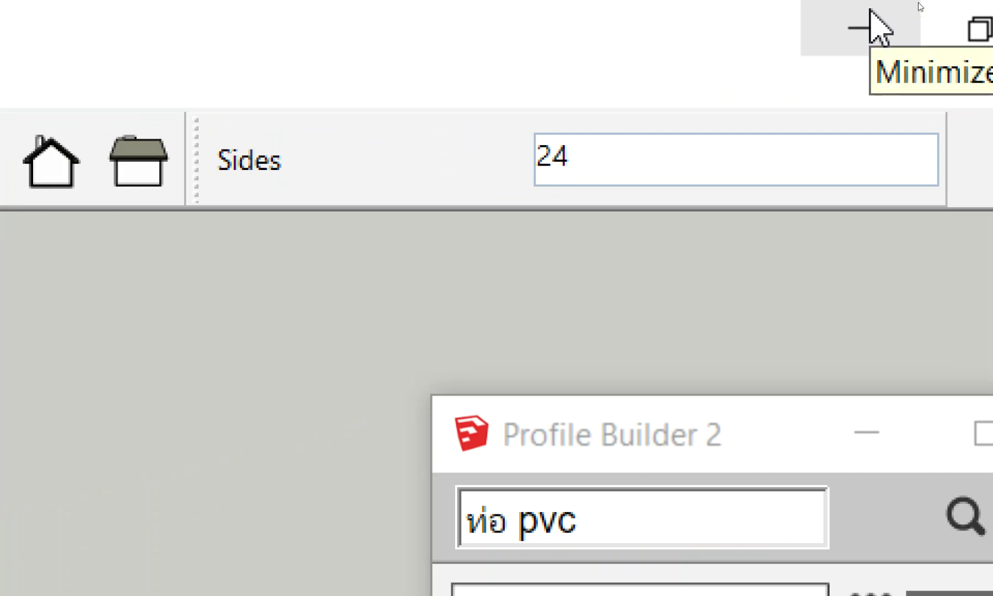
type("50")
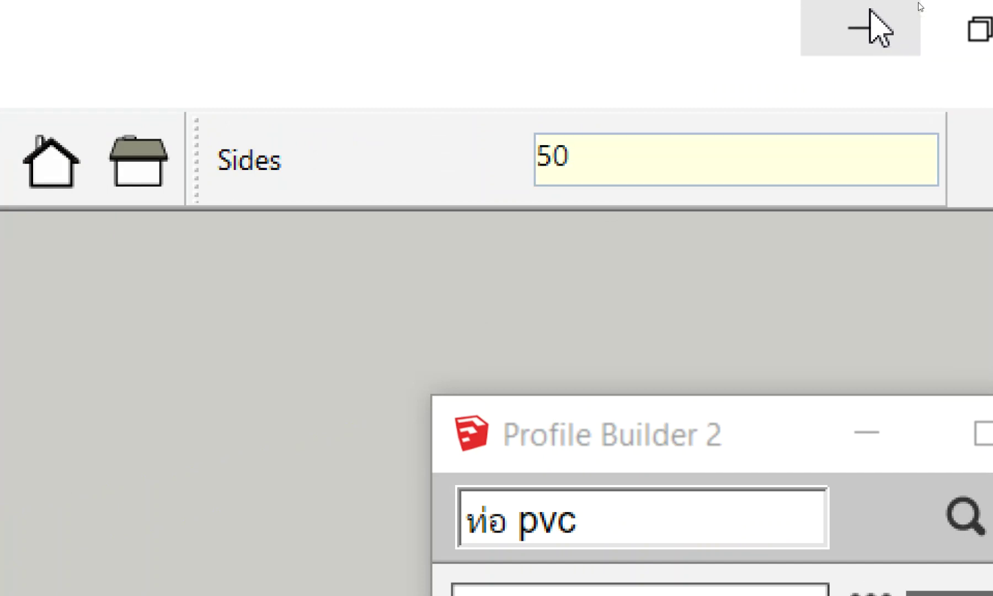
key("Return")
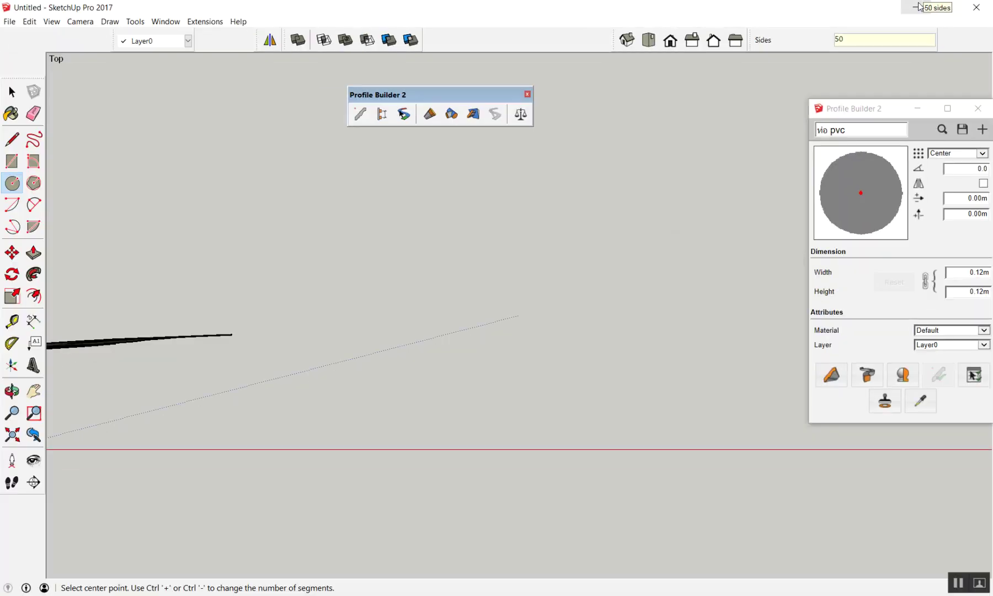
scroll(699, 282, "down", 1)
scroll(493, 305, "up", 1)
left_click(505, 303)
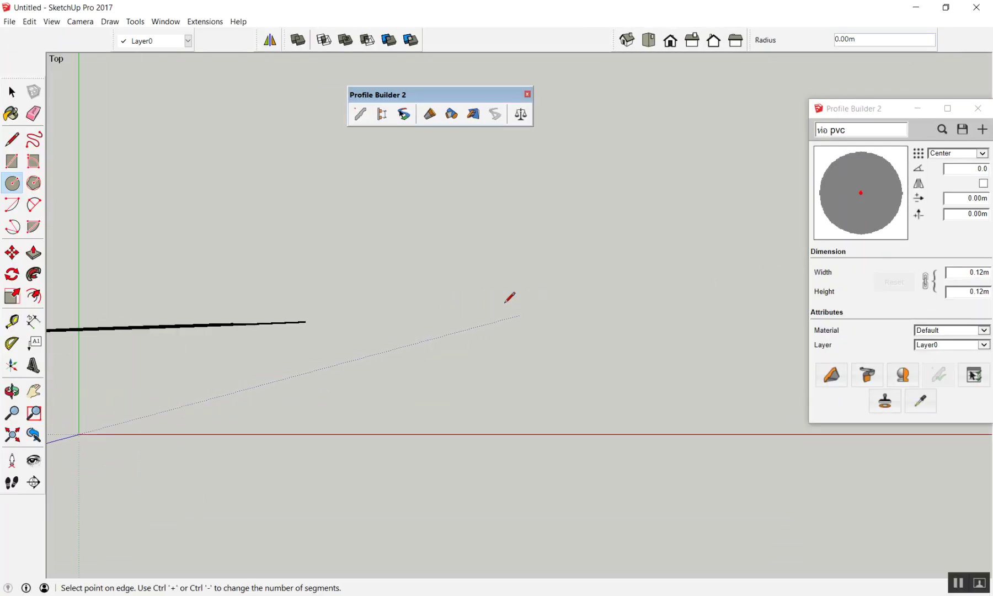
scroll(513, 273, "up", 1)
scroll(514, 273, "up", 1)
scroll(480, 281, "down", 1)
scroll(469, 292, "up", 1)
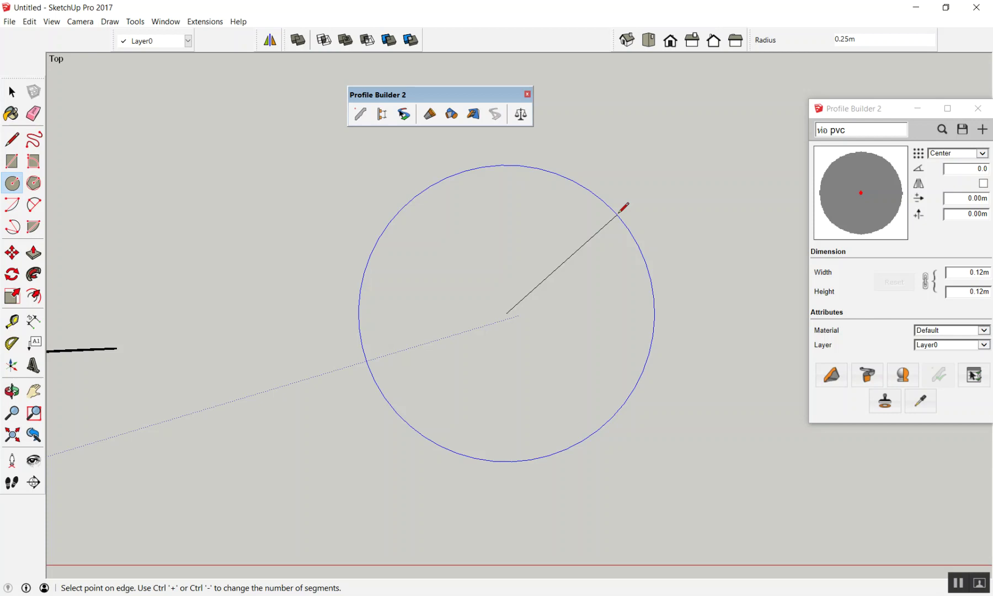
type("50mm")
key("Return")
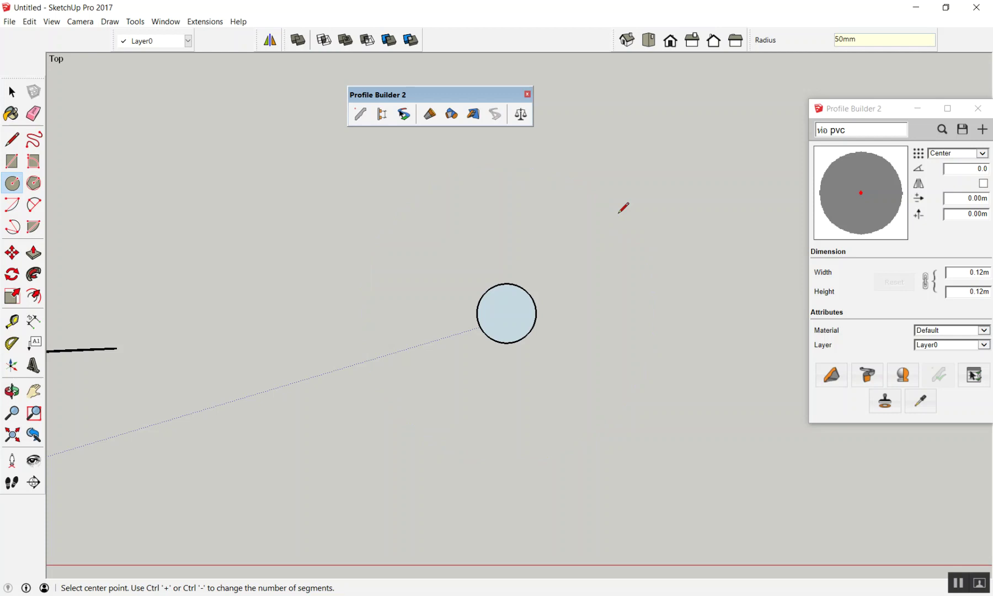
key("space")
scroll(526, 312, "up", 1)
scroll(529, 313, "up", 3)
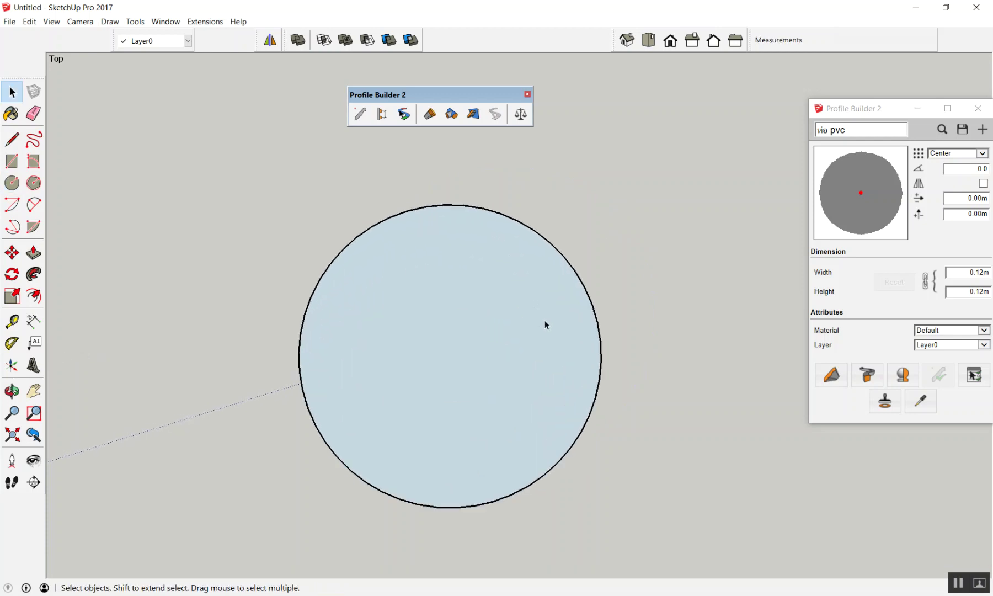
scroll(469, 298, "down", 2)
scroll(441, 322, "up", 2)
scroll(440, 329, "down", 2)
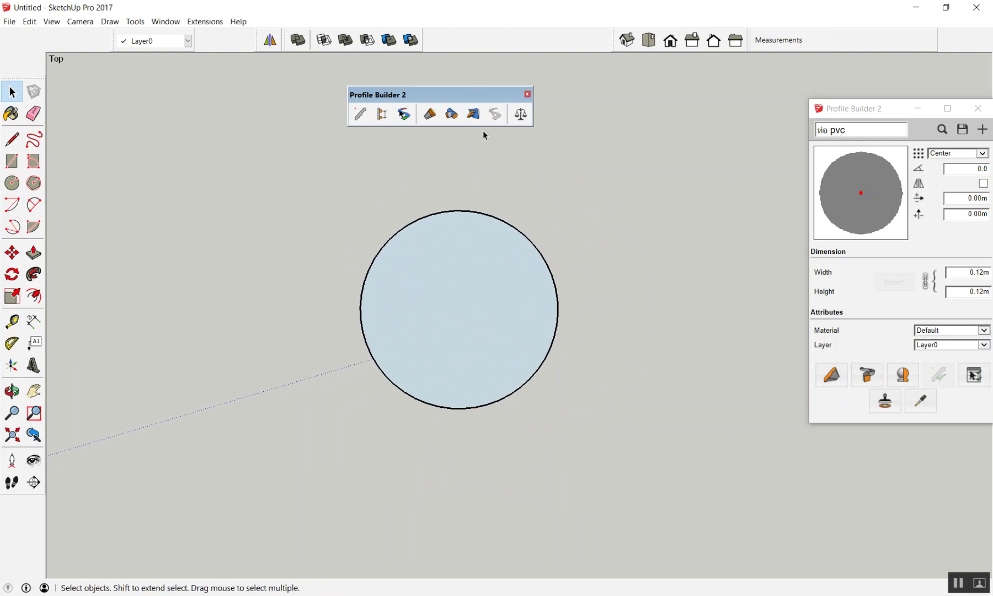
scroll(409, 259, "up", 1)
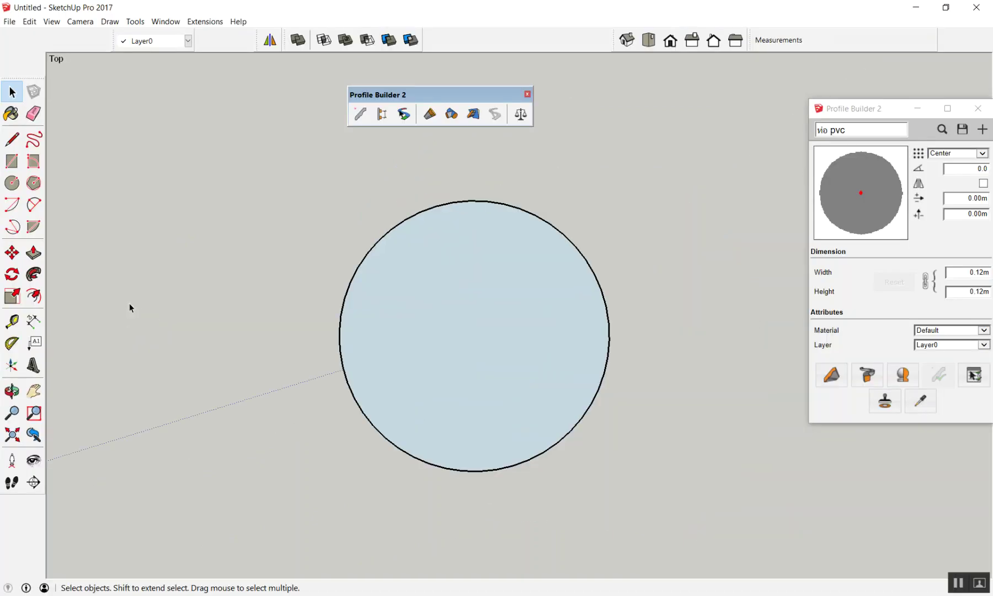
scroll(483, 209, "down", 1)
scroll(458, 265, "up", 1)
key("f")
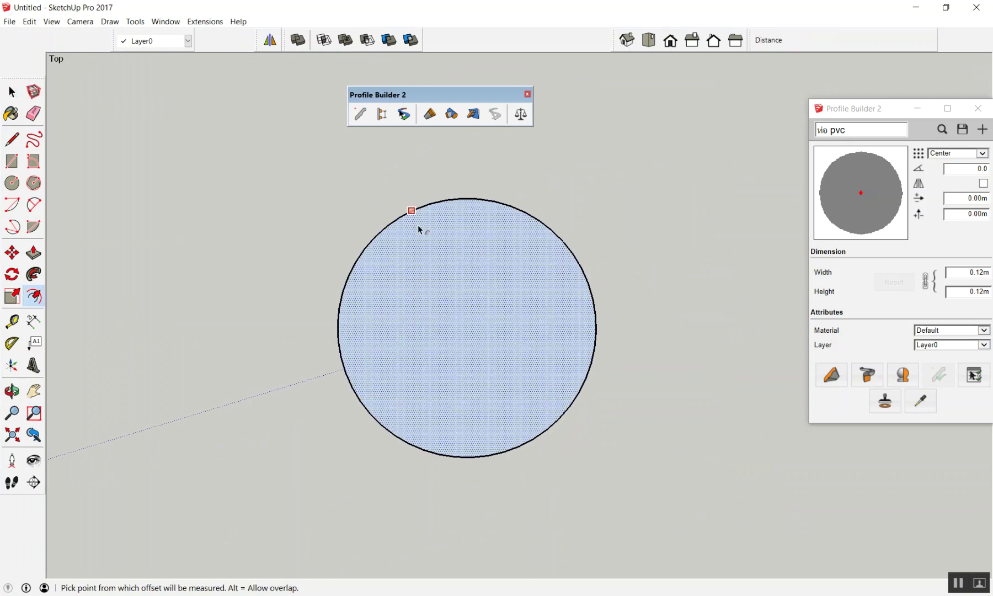
Offset the circle's edge inward by 3.2mm
scroll(422, 224, "up", 2)
scroll(432, 210, "up", 2)
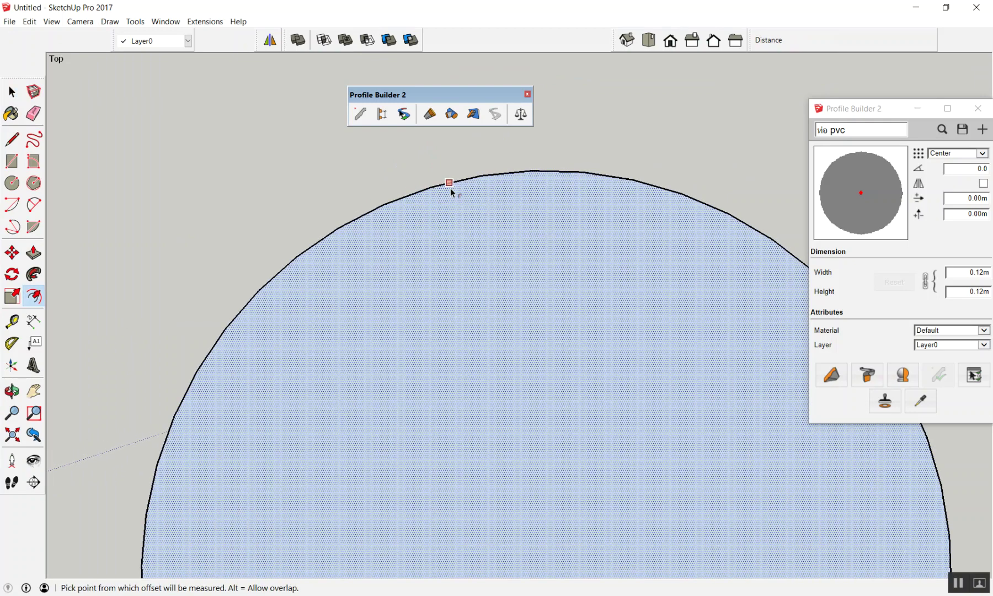
left_click(434, 201)
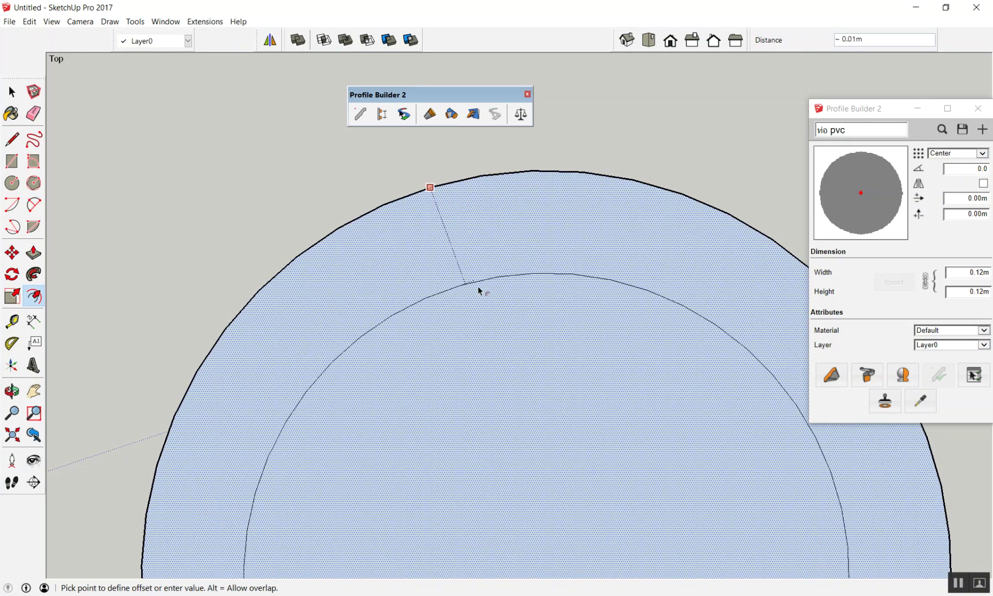
left_click(509, 369)
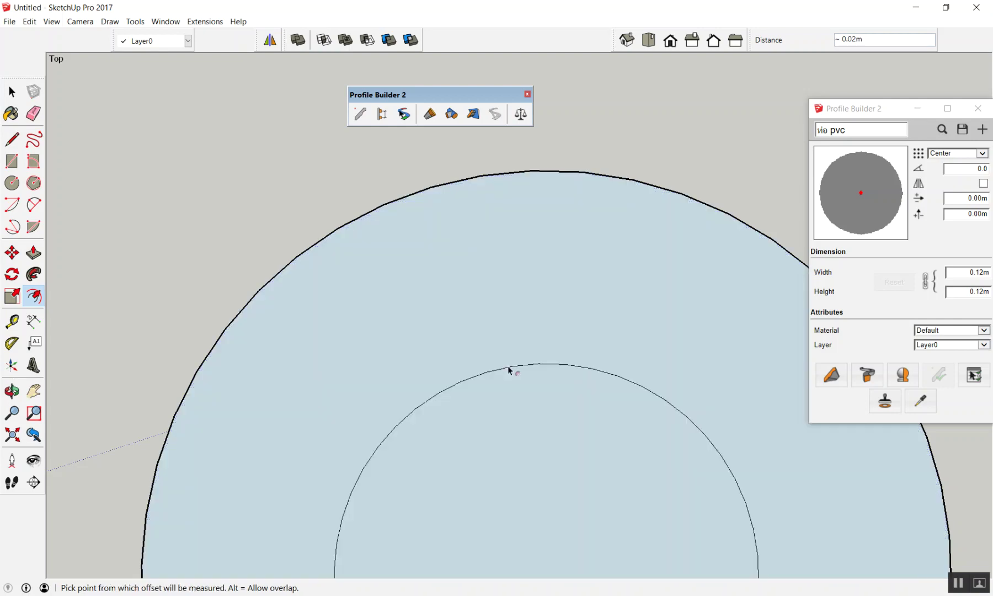
type("3.2")
type("mm")
key("Return")
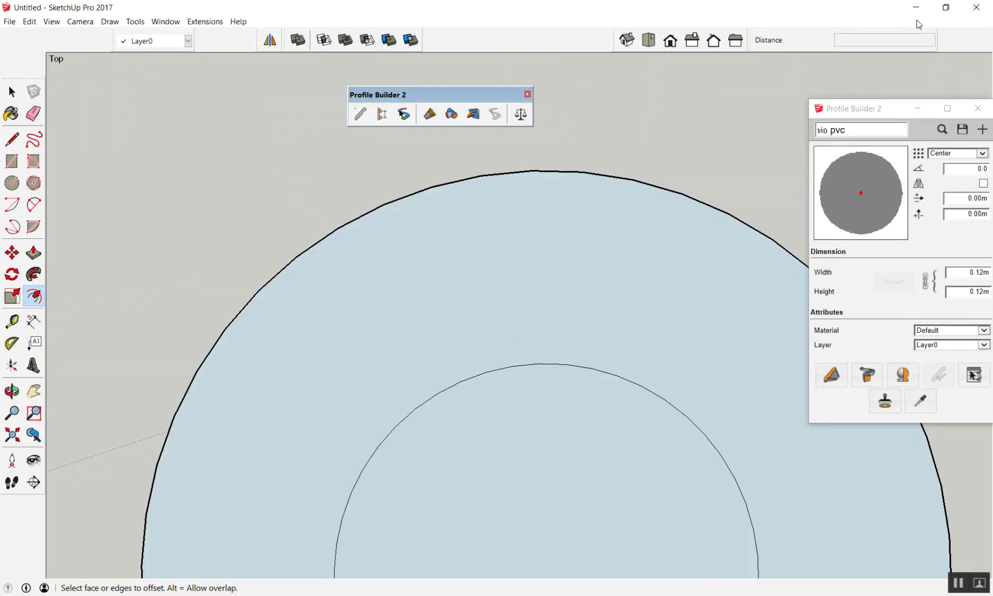
Redo the inward offset at 3, then delete the inner face to leave a ring
left_click(702, 245)
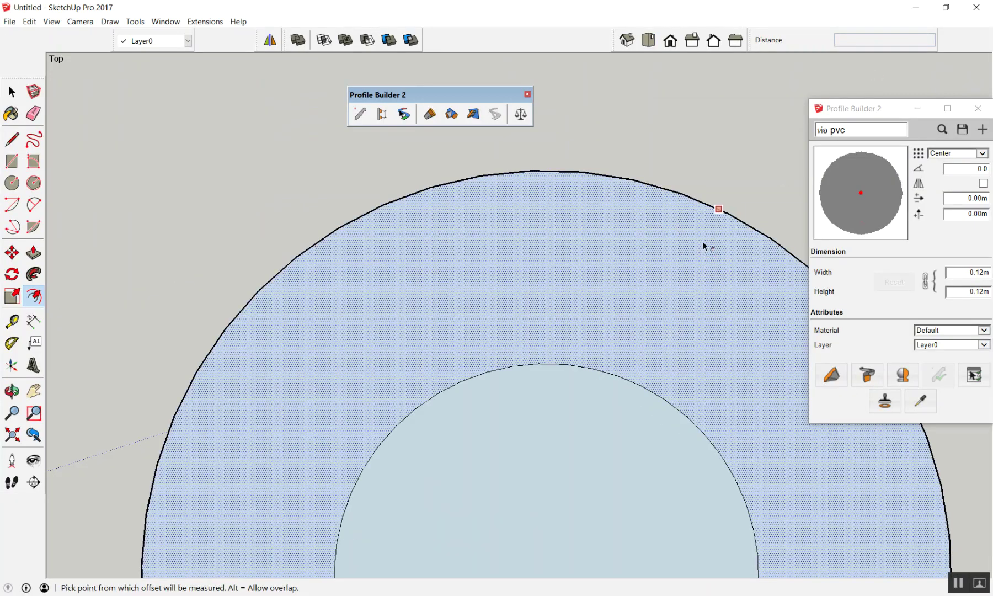
left_click(622, 187)
left_click(624, 221)
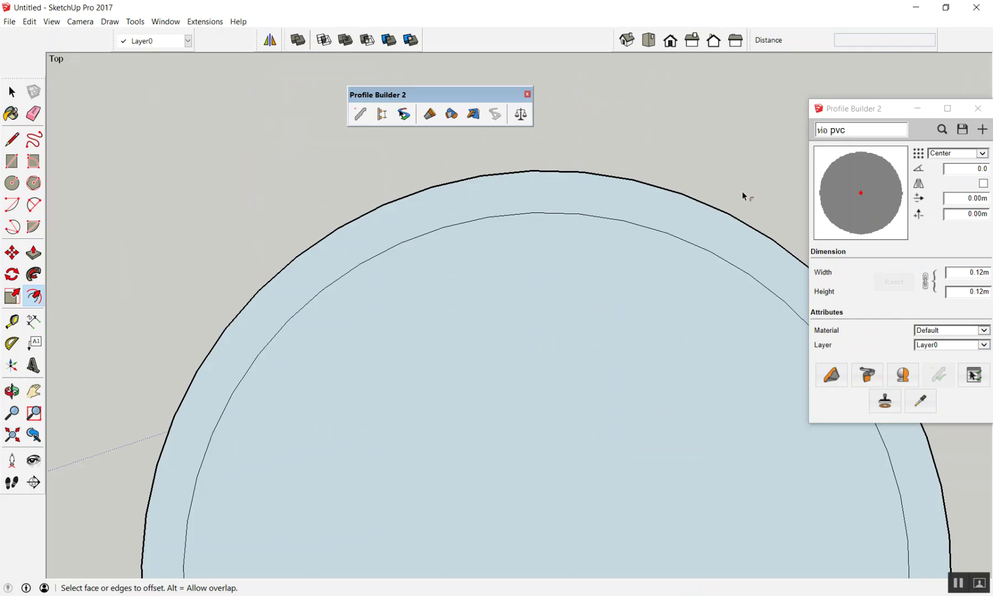
left_click(667, 211)
key("ctrl+z")
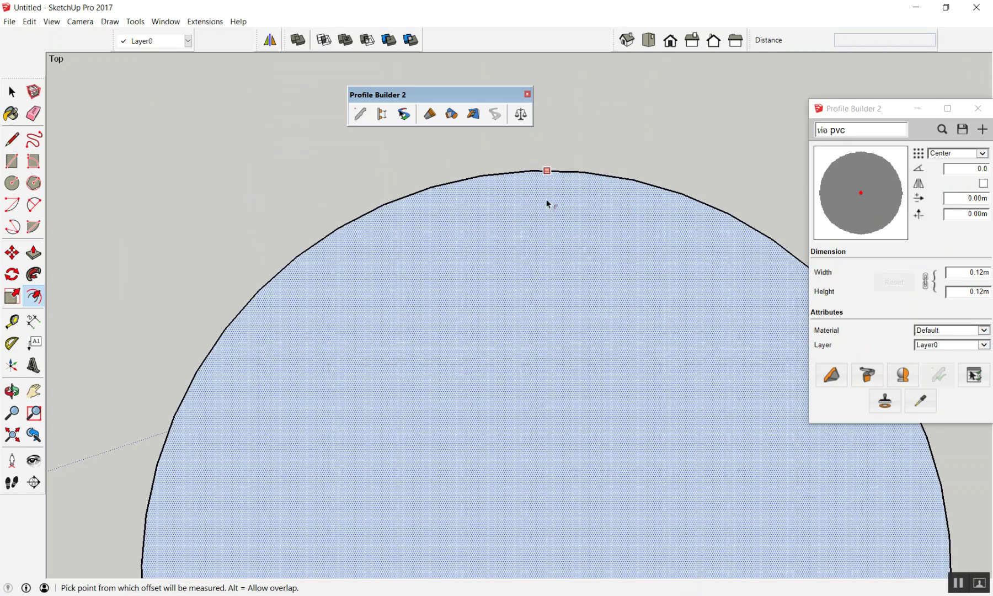
left_click(535, 171)
left_click(536, 254)
type("3.2")
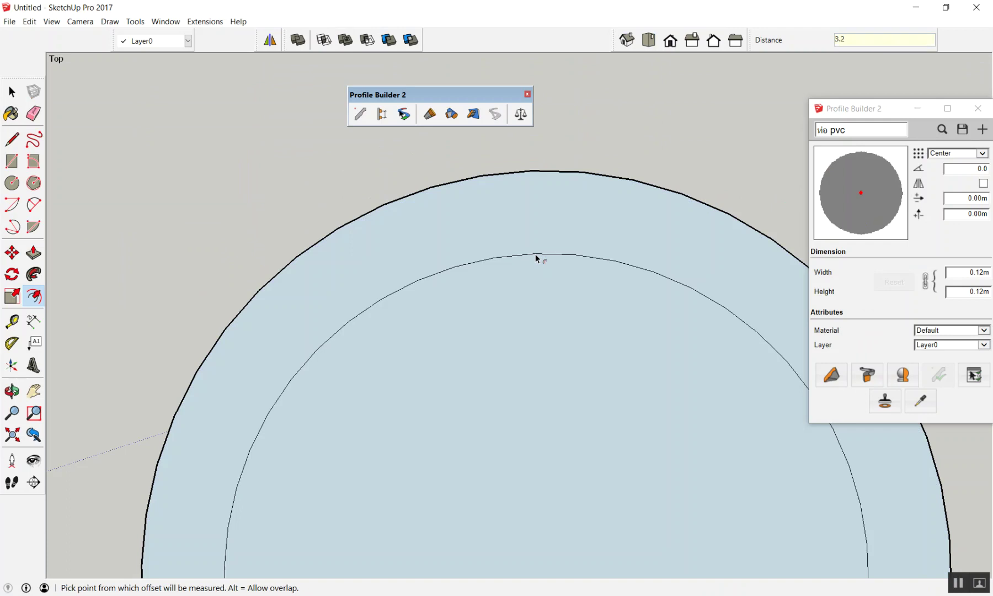
key("Return")
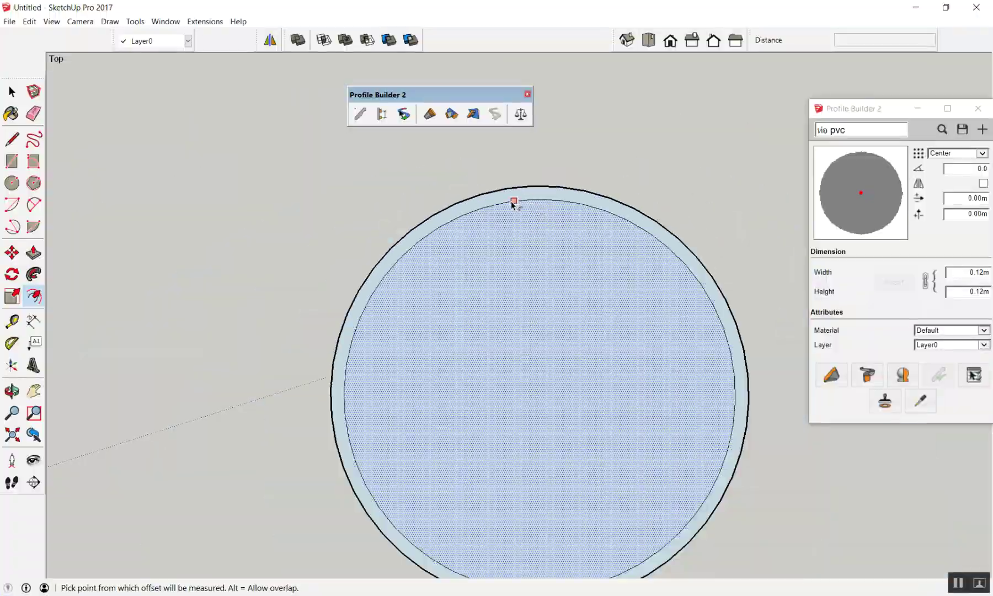
key("space")
left_click(543, 251)
key("Delete")
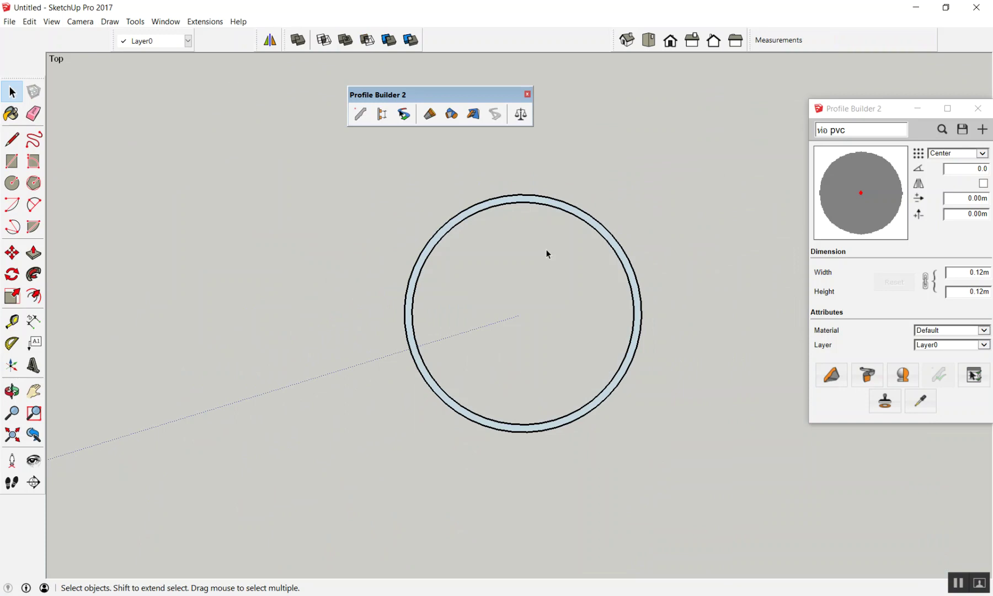
Select the ring and add it to Profile Builder as 'ท่อกลม 100x3.2mm'
mouse_move(352, 474)
left_mouse_down()
mouse_move(628, 229)
mouse_move(722, 183)
left_mouse_up()
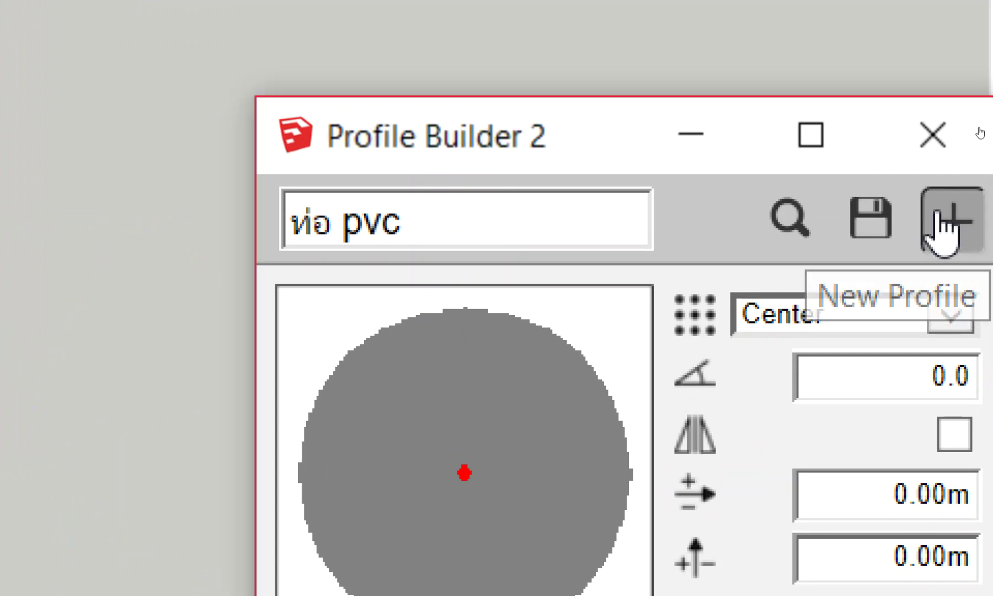
left_click(932, 243)
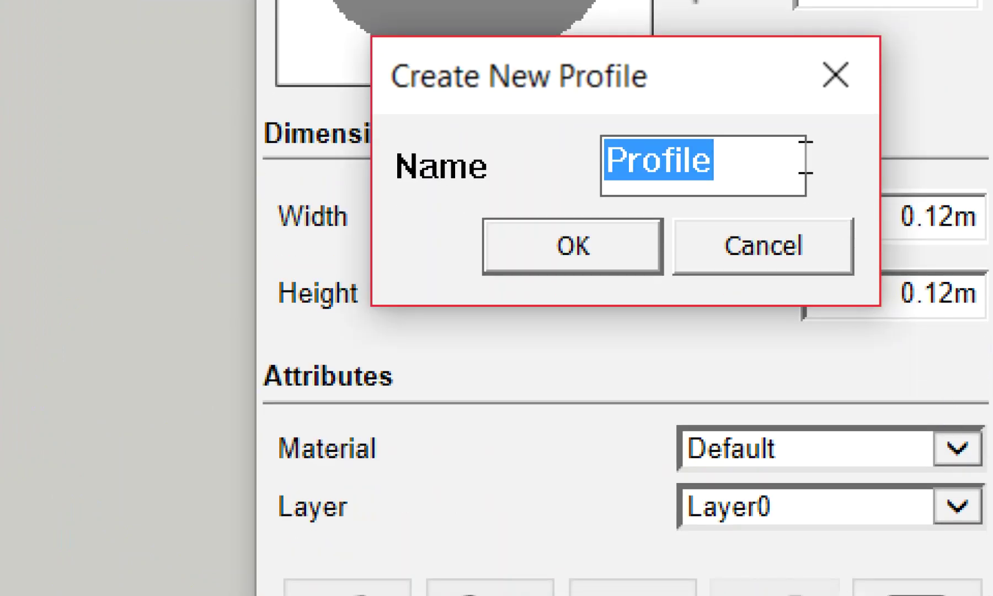
type("mh")
key("BackSpace")
key("BackSpace")
type("и่อกลม")
key("super")
key("super")
type("ๆ")
key("BackSpace")
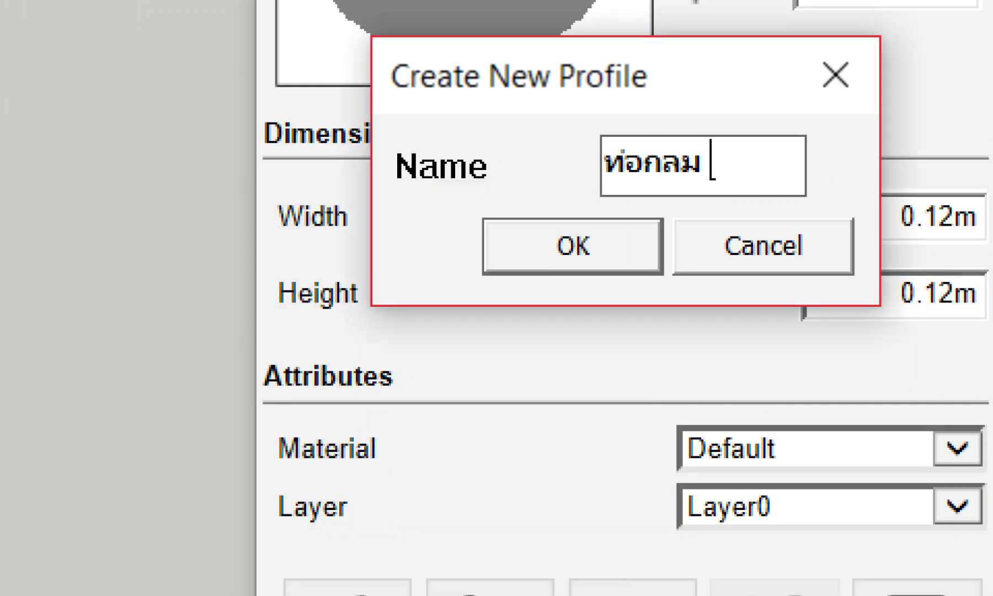
type("100")
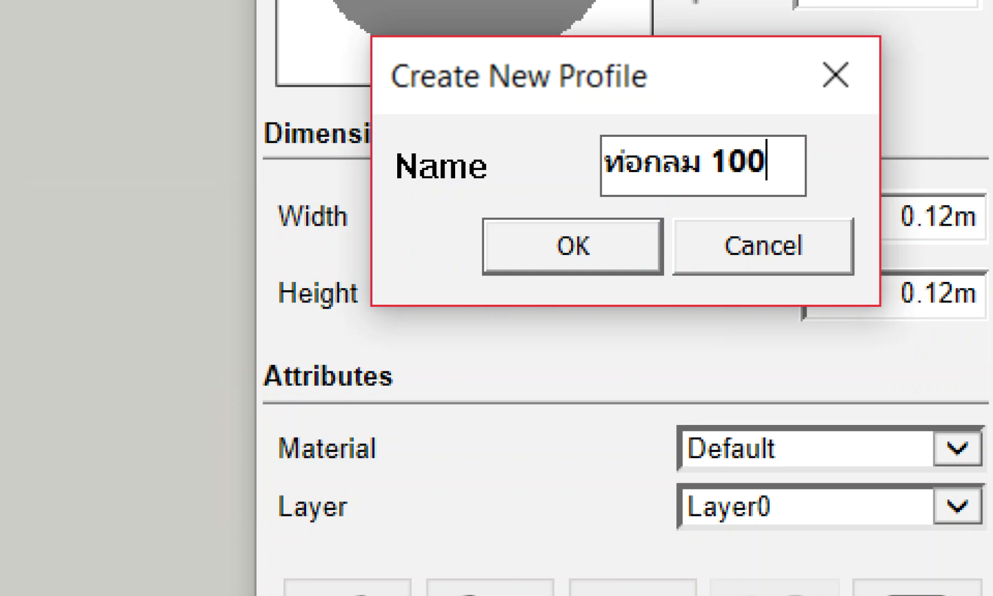
type("x3.2mm")
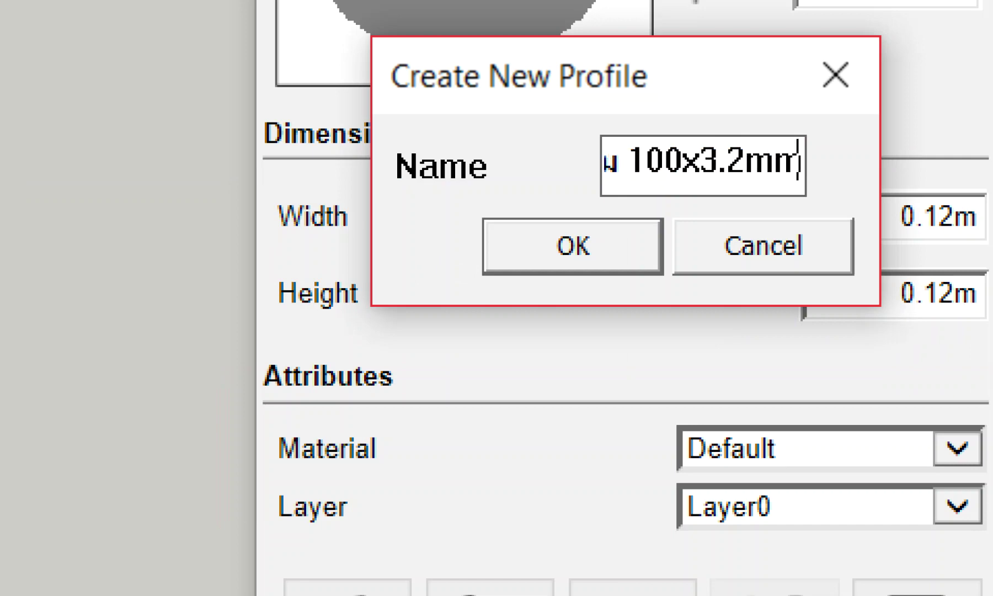
left_click(614, 266)
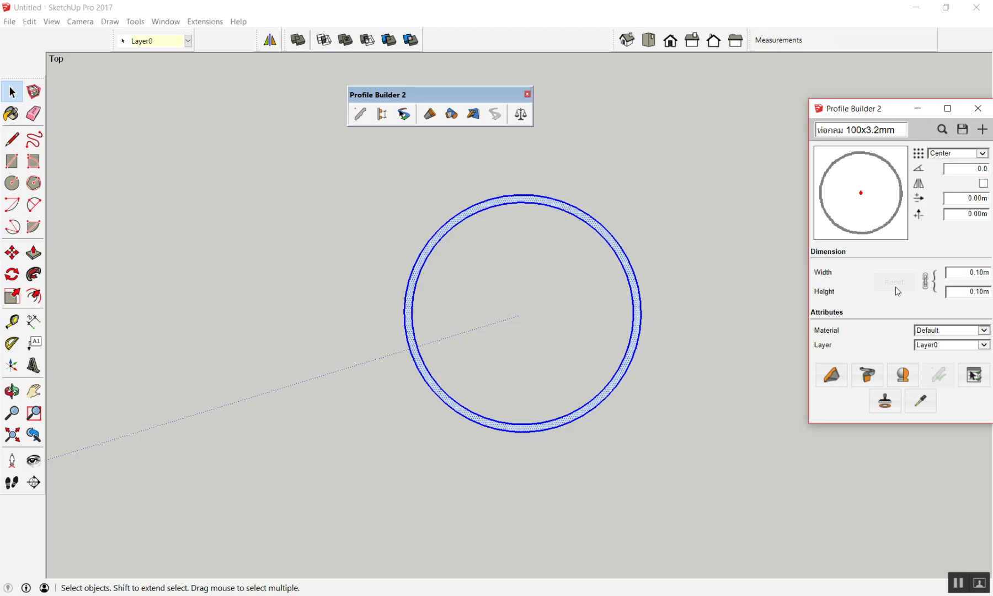
Orbit the view to show the axes origin and move the profile panel aside
scroll(538, 206, "down", 3)
scroll(542, 205, "up", 1)
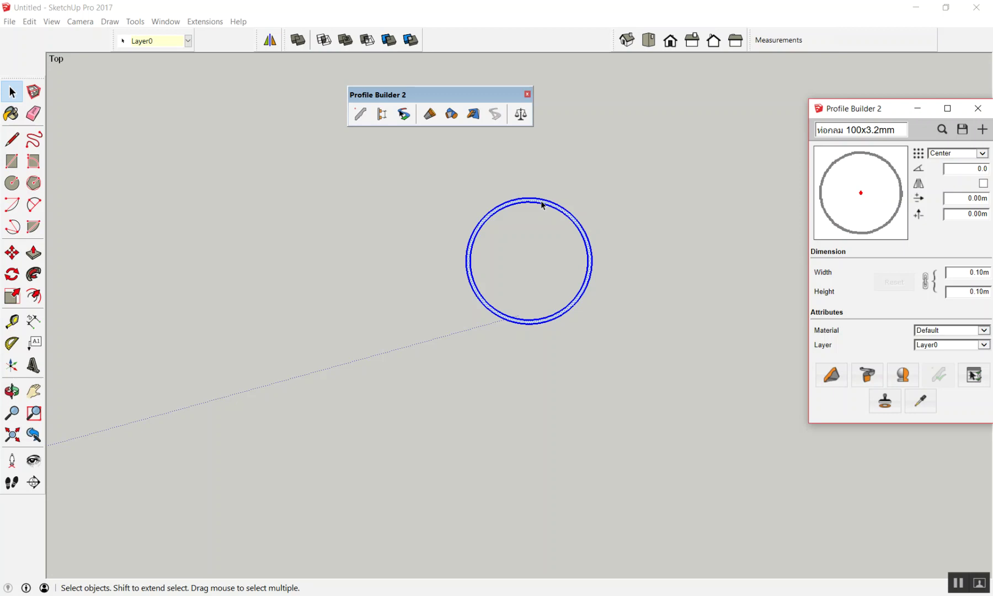
scroll(551, 215, "down", 3)
middle_click_drag(550, 216, 606, 203)
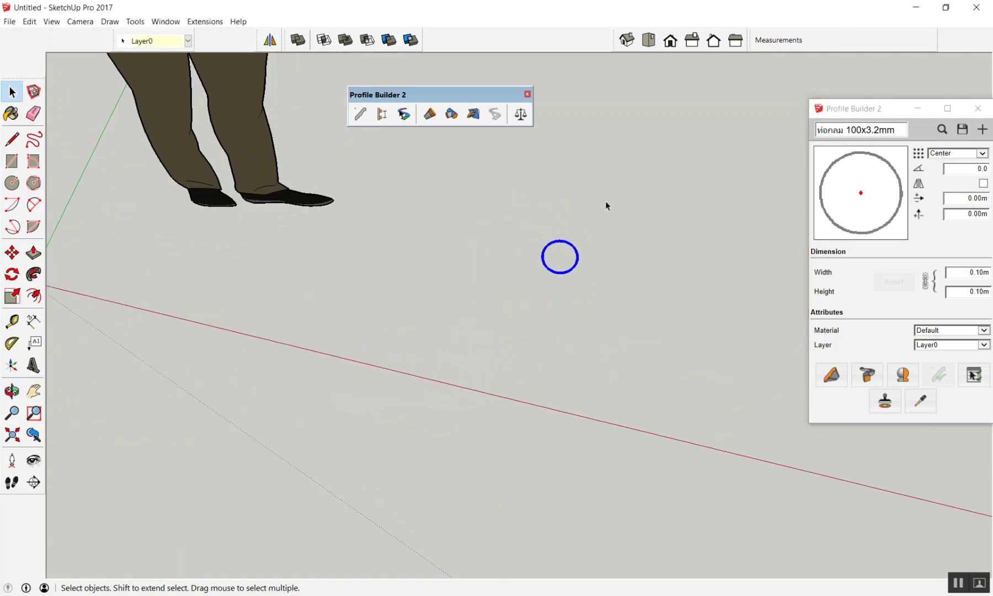
scroll(605, 201, "down", 2)
middle_click_drag(585, 283, 415, 75)
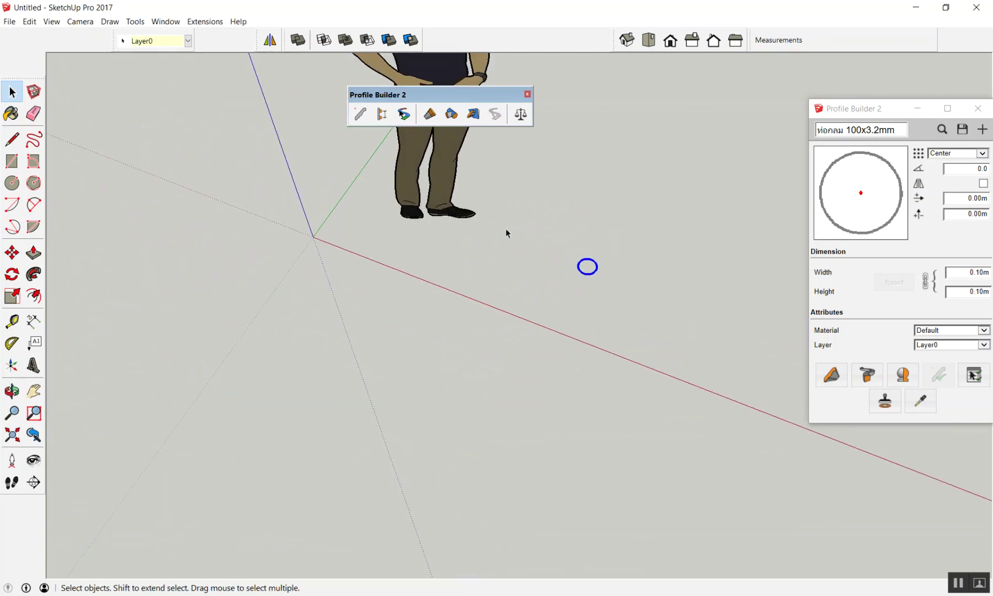
scroll(538, 172, "up", 2)
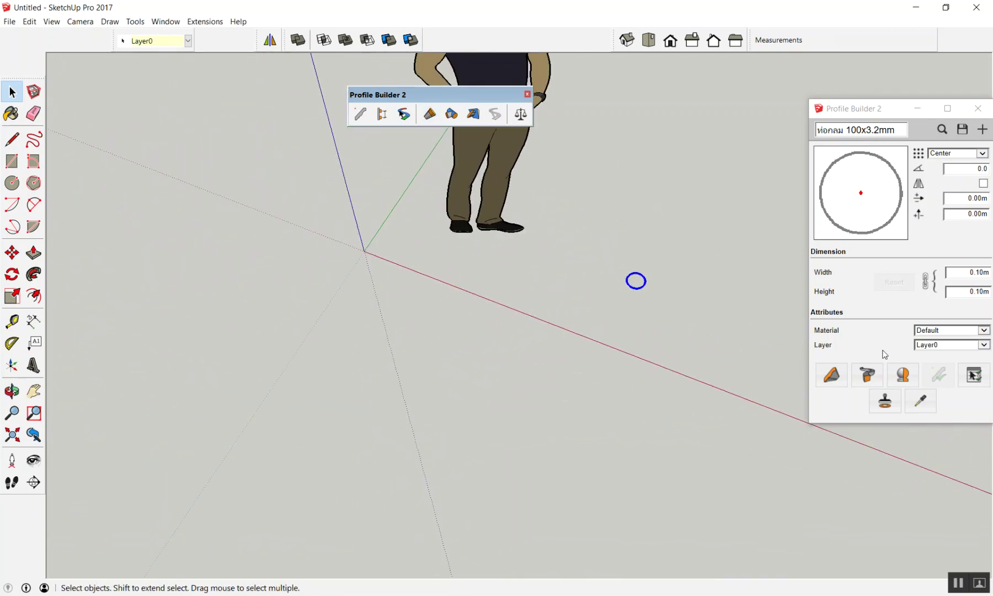
left_click_drag(896, 111, 810, 40)
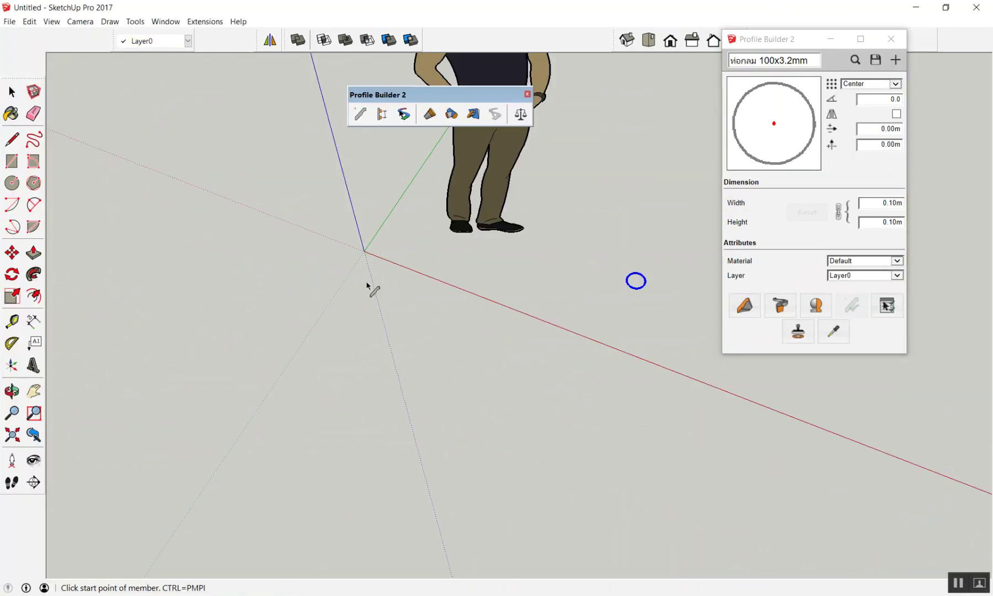
Draw a ท่อกลม 100x3.2mm pipe member from near the origin and orbit to inspect it
left_click(368, 284)
double_click(523, 339)
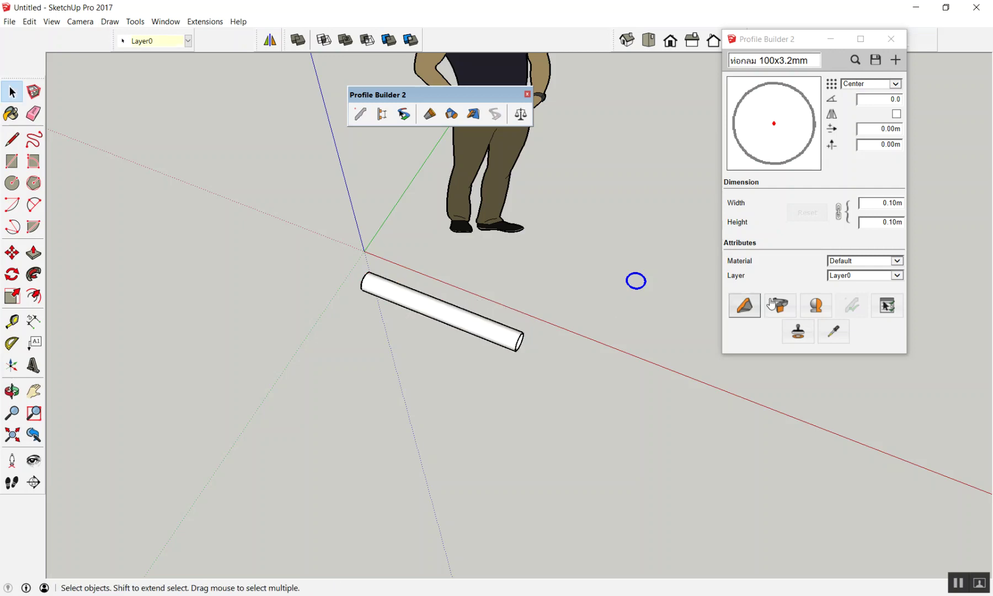
scroll(647, 256, "down", 1)
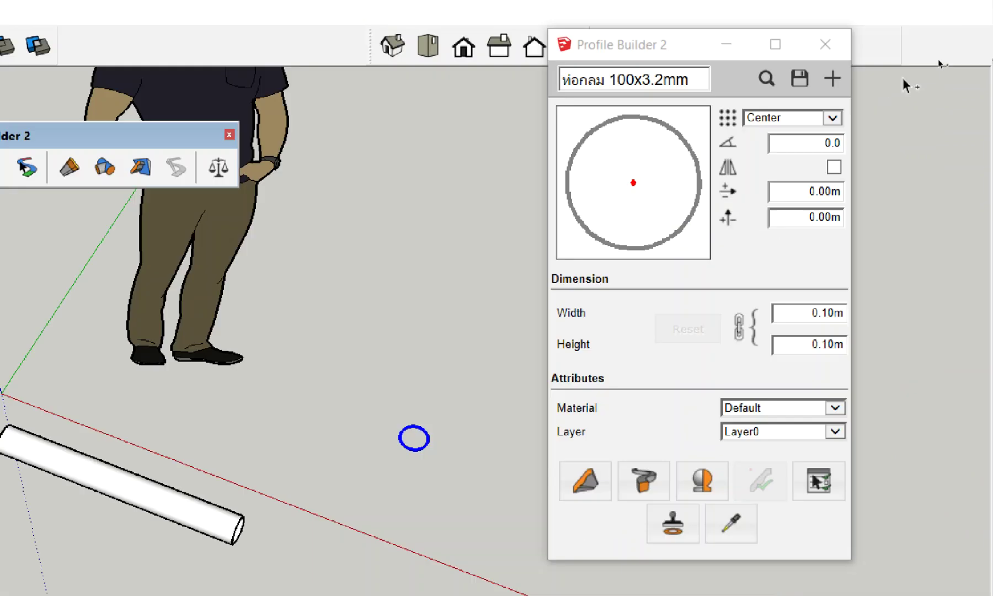
scroll(490, 377, "up", 2)
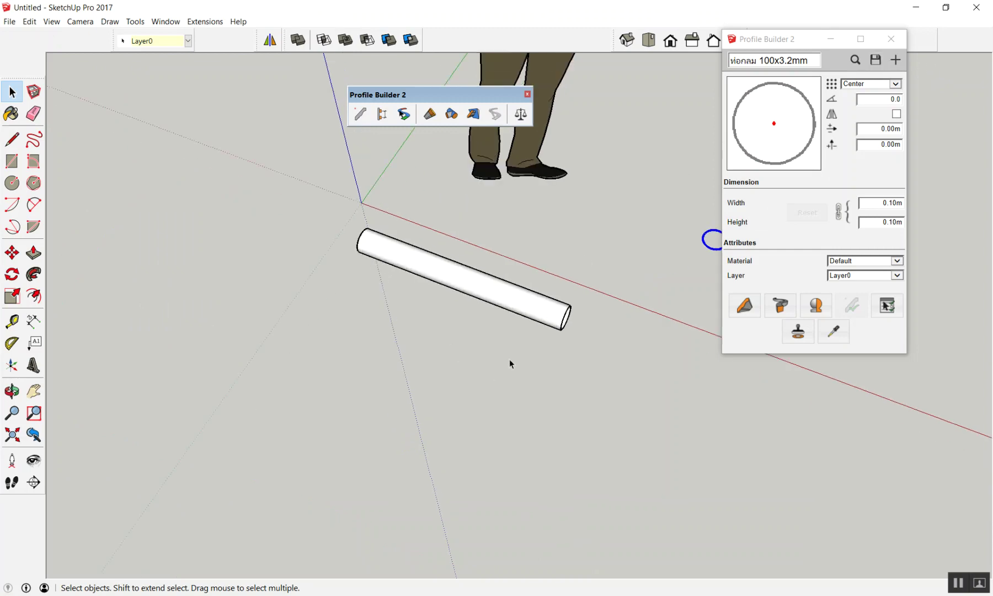
middle_click_drag(490, 377, 412, 161)
scroll(552, 292, "up", 3)
scroll(502, 352, "up", 1)
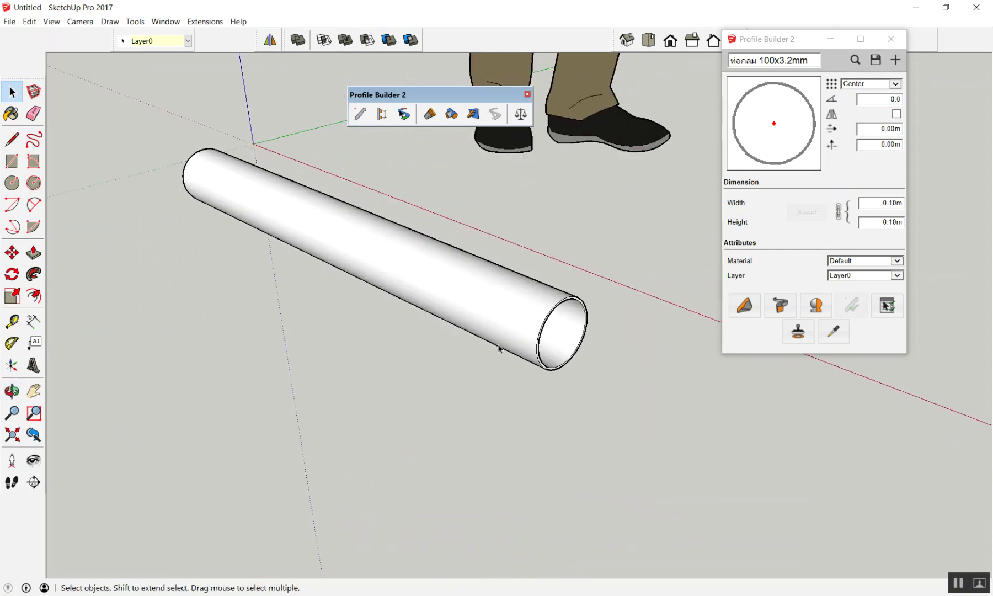
scroll(486, 339, "down", 2)
scroll(481, 330, "up", 1)
scroll(461, 314, "up", 2)
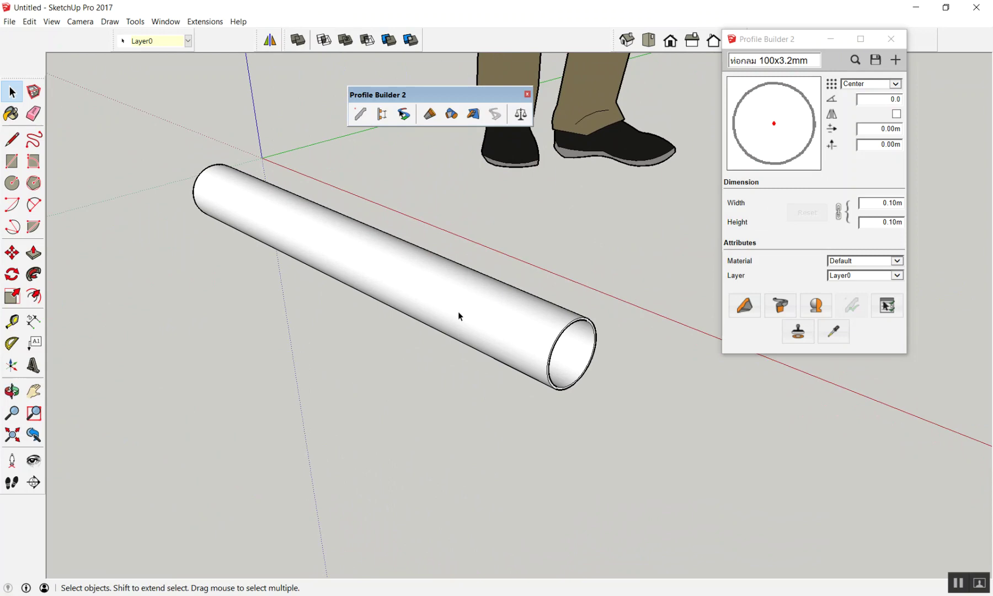
scroll(441, 307, "down", 2)
scroll(436, 304, "down", 2)
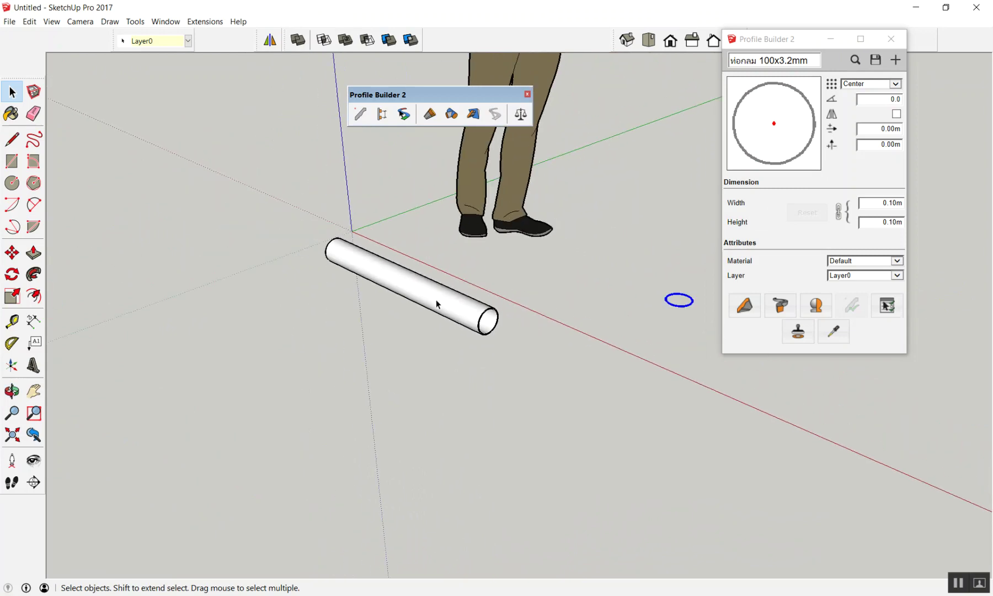
middle_click_drag(436, 304, 543, 354)
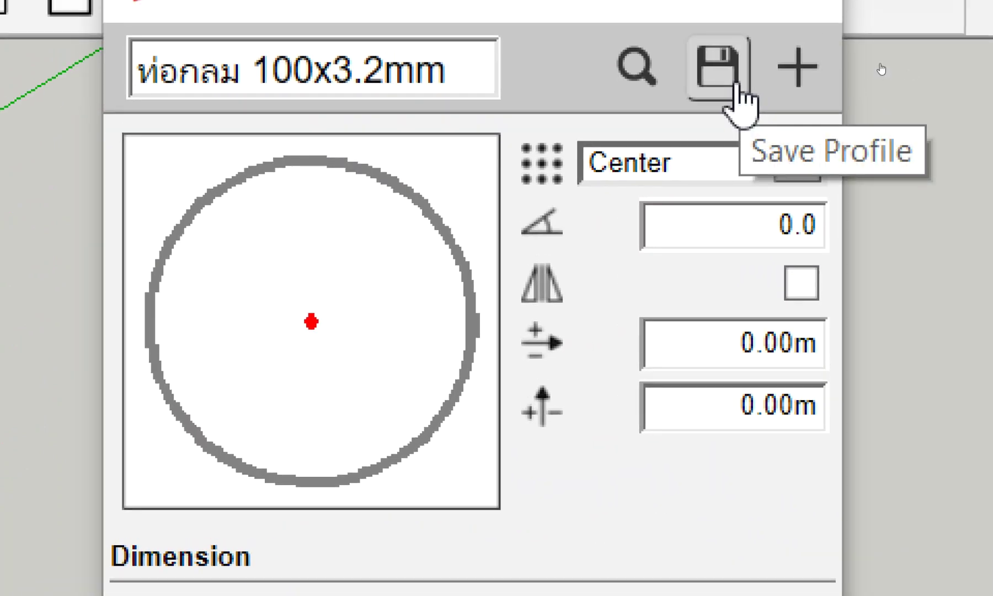
Save the pipe profile as file O100x3.2mm and acknowledge the Profile Saved message
left_click(738, 88)
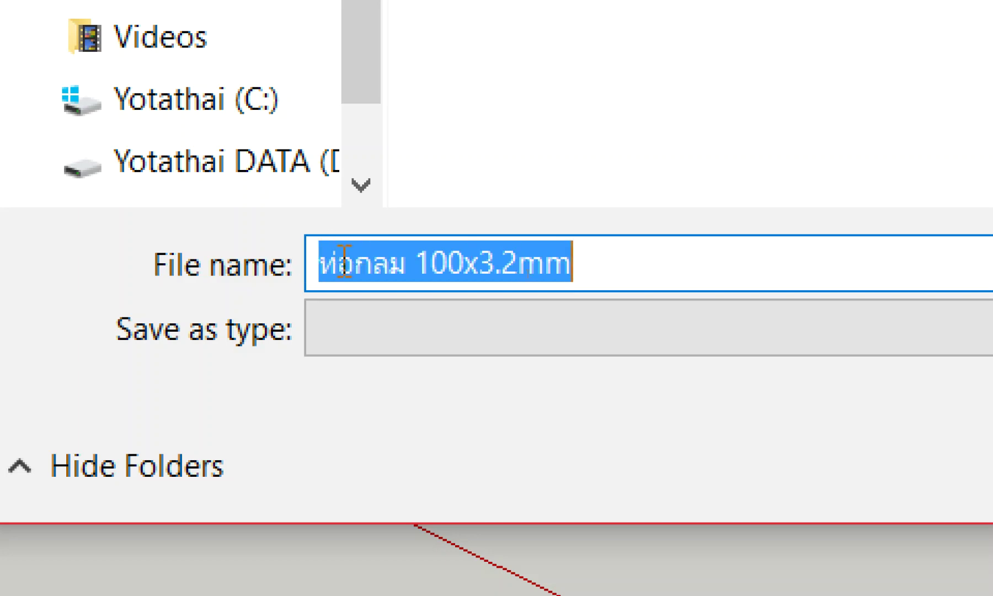
type("O")
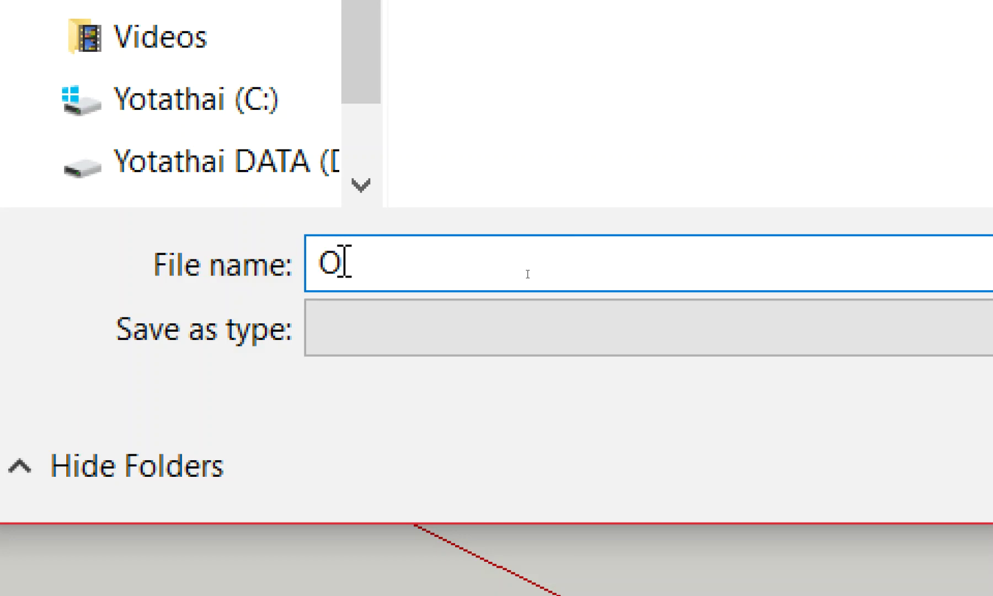
type("100x")
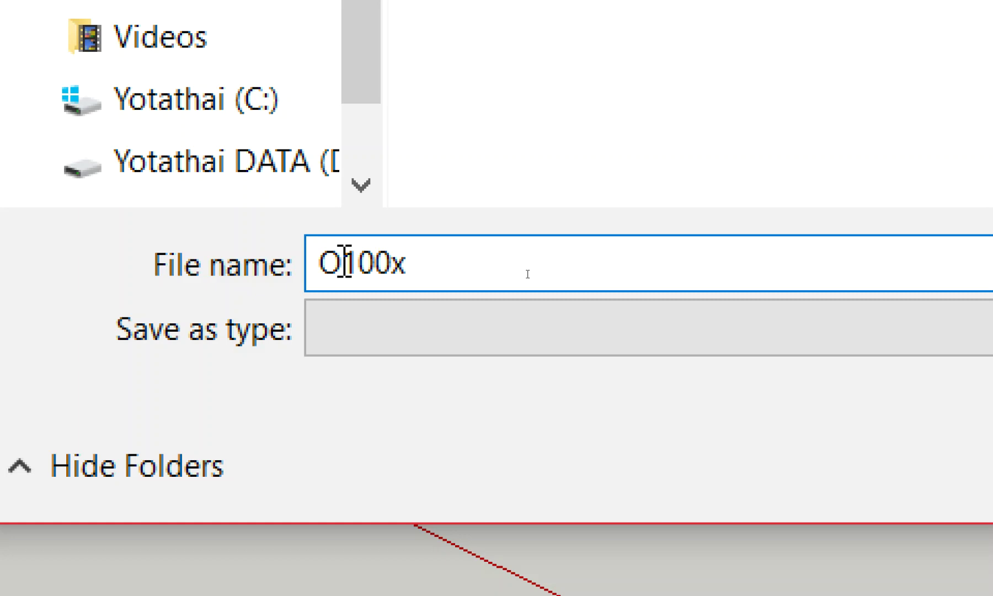
type("3.2mm")
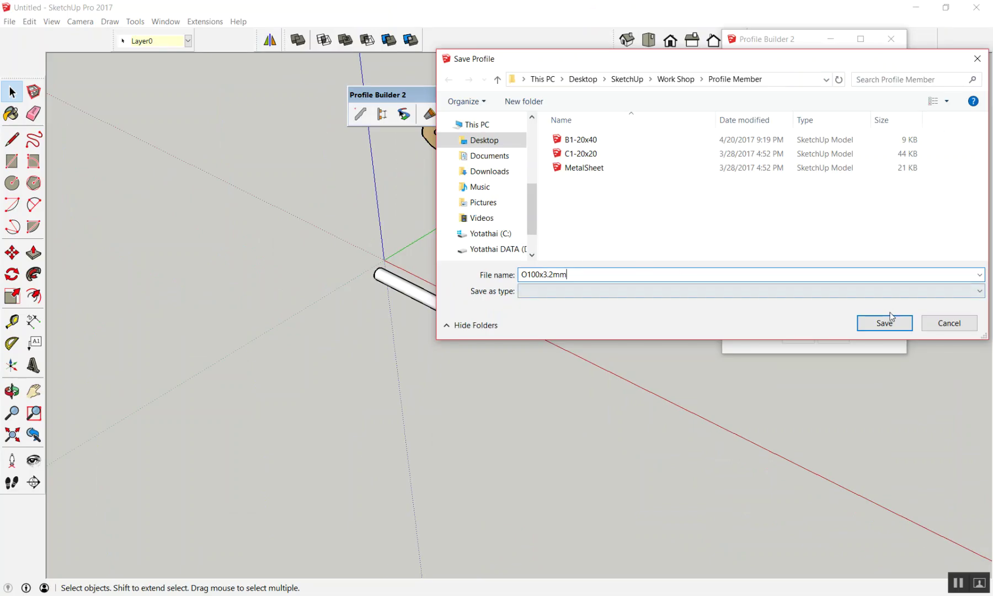
left_click(886, 323)
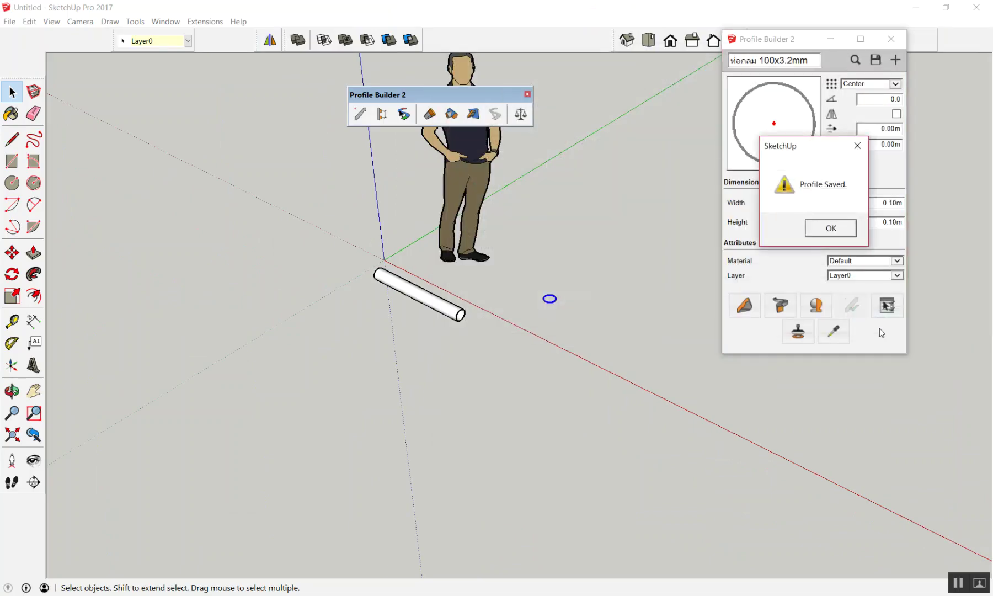
left_click(831, 235)
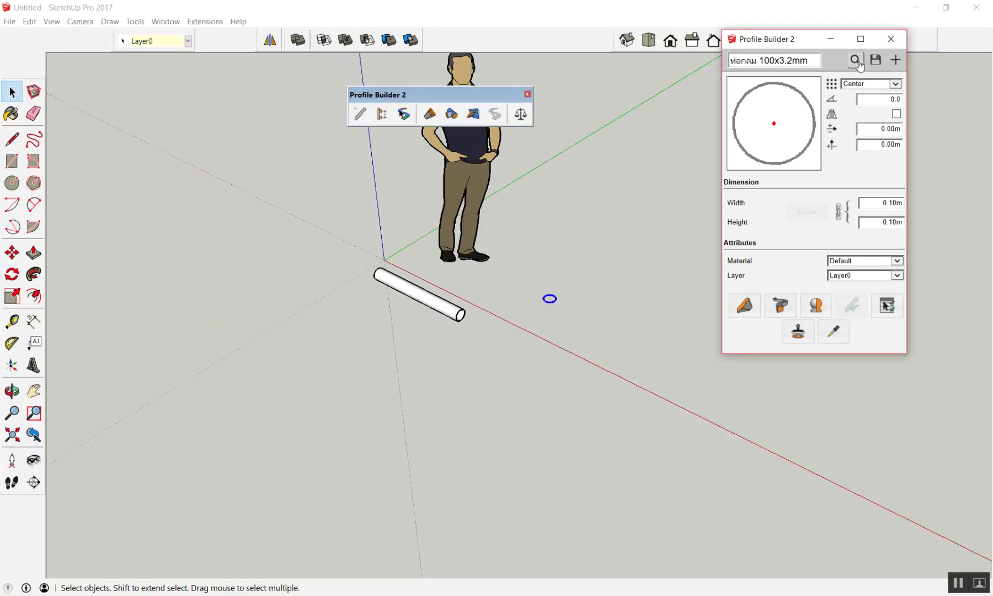
Browse to Desktop > SketchUp > Work Shop for the profile library, then close the picker
left_click(859, 62)
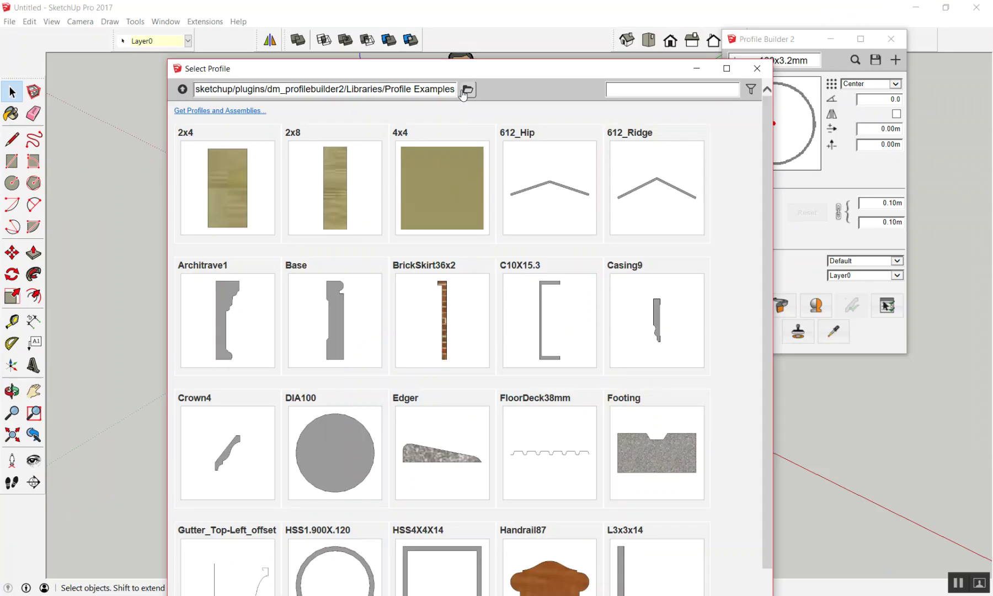
left_click(476, 91)
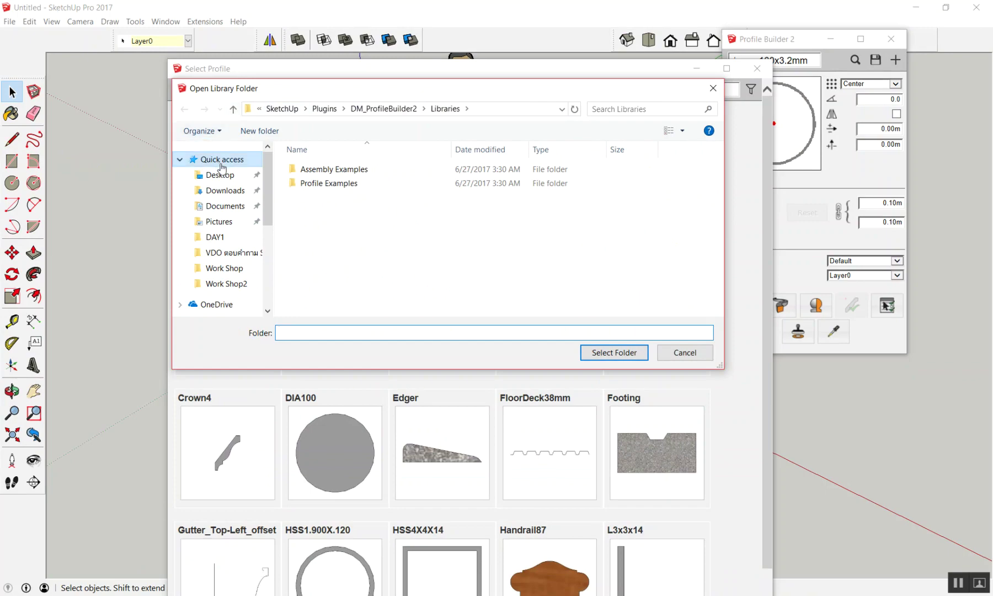
left_click(223, 177)
double_click(392, 180)
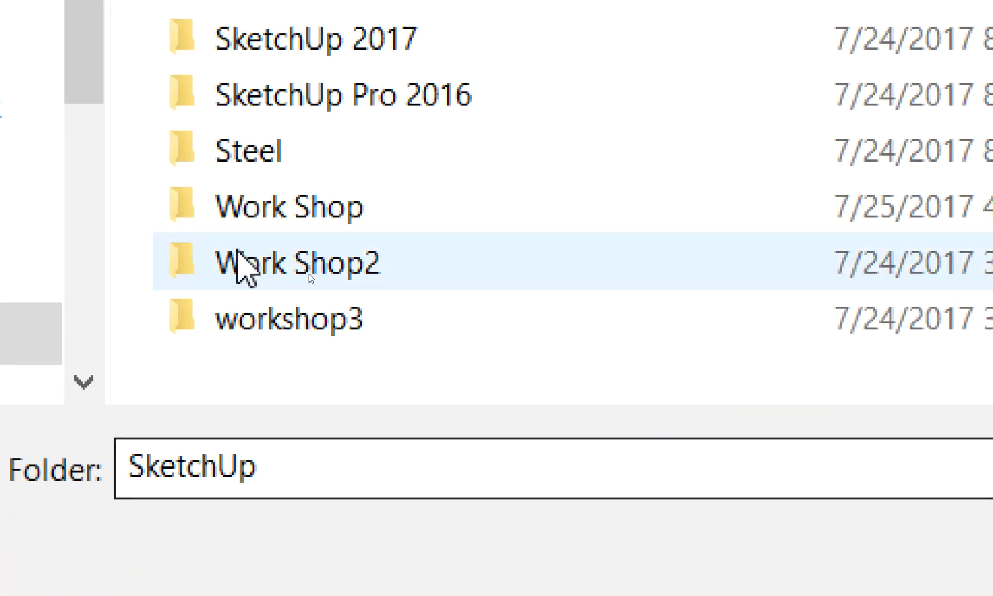
double_click(288, 213)
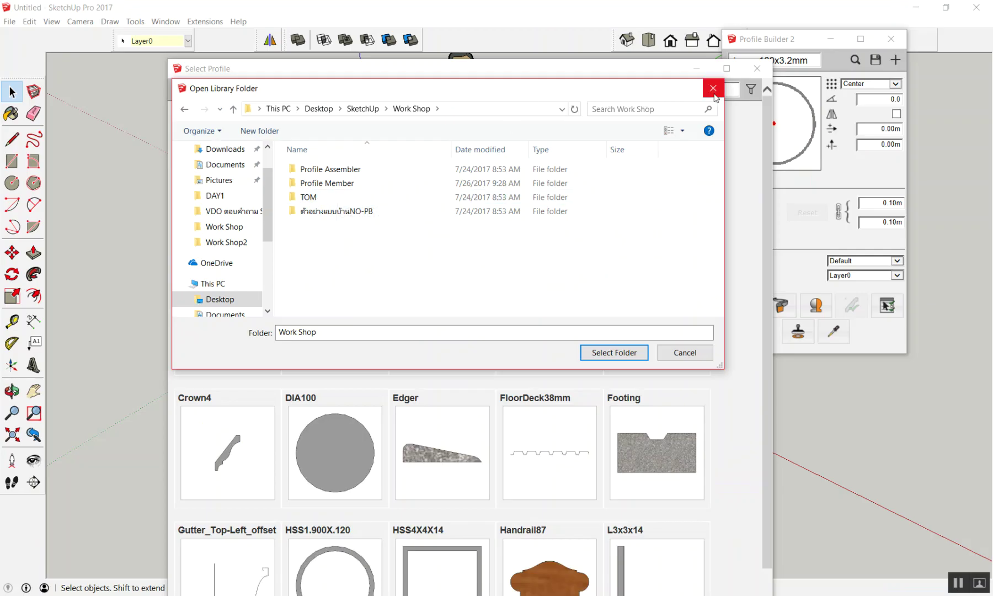
left_click(713, 89)
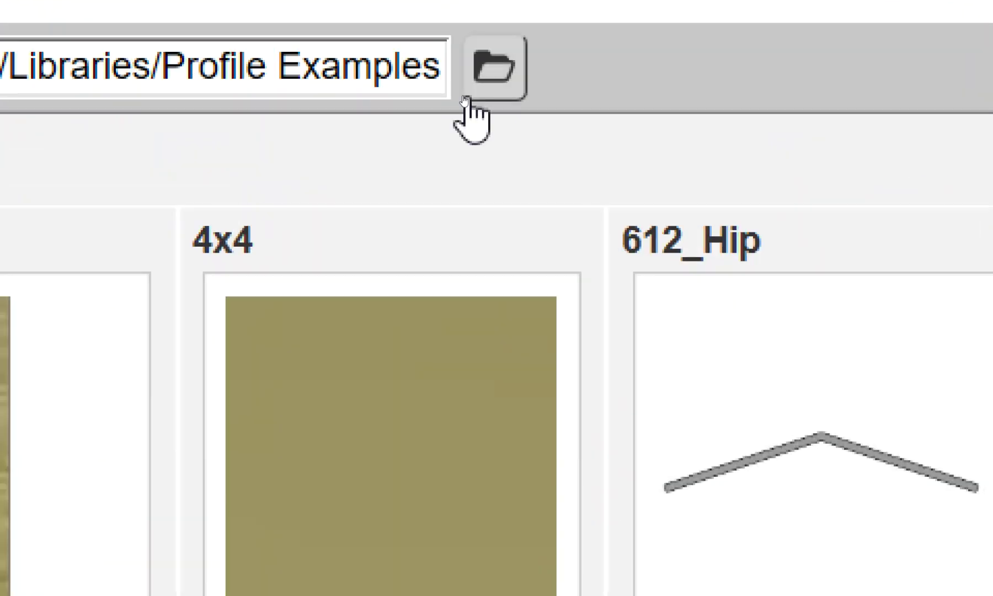
Set Profile Member as the library folder and load the B1-20x40 beam profile
left_click(468, 89)
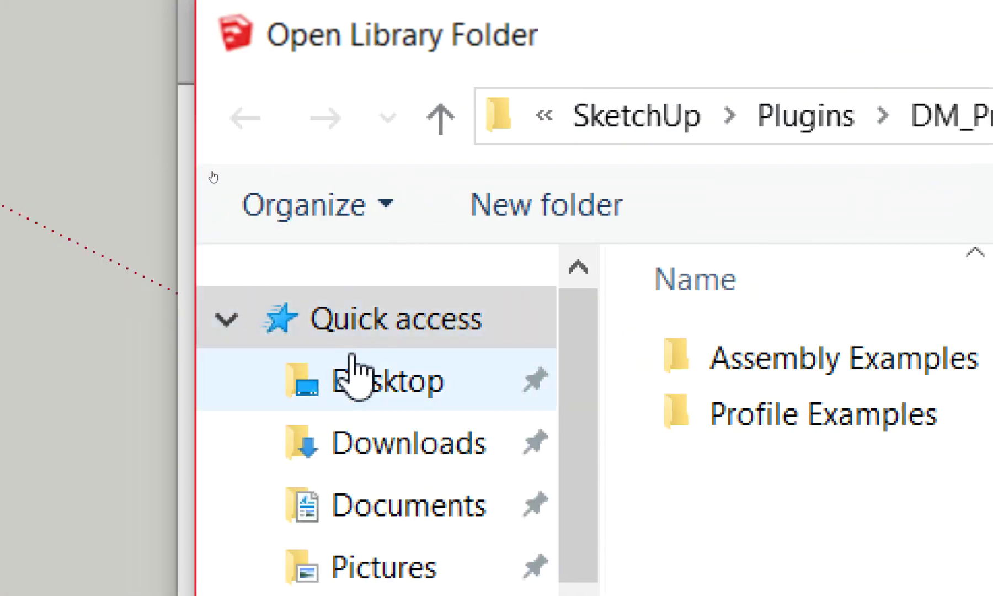
left_click(375, 386)
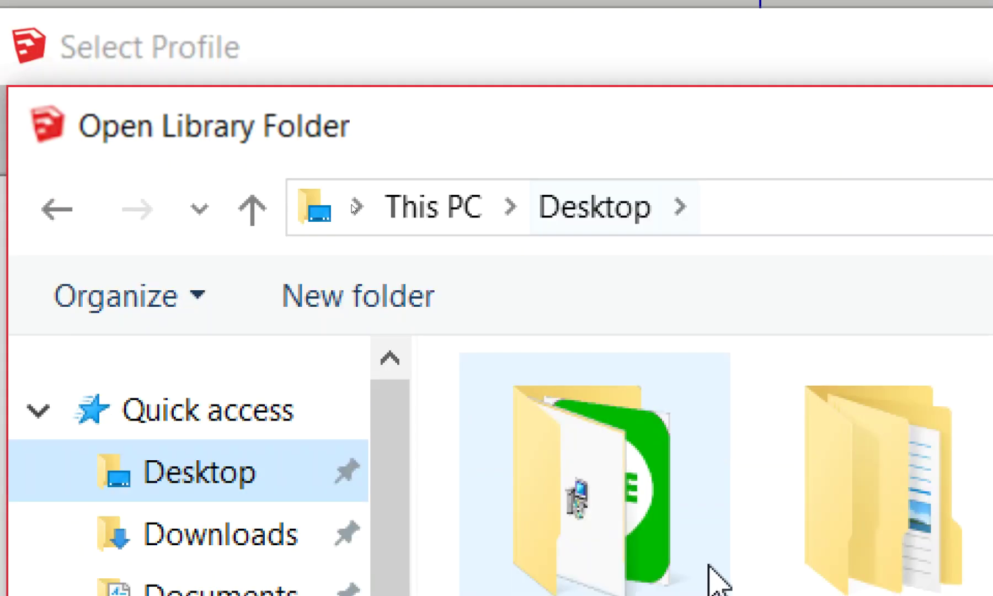
double_click(407, 185)
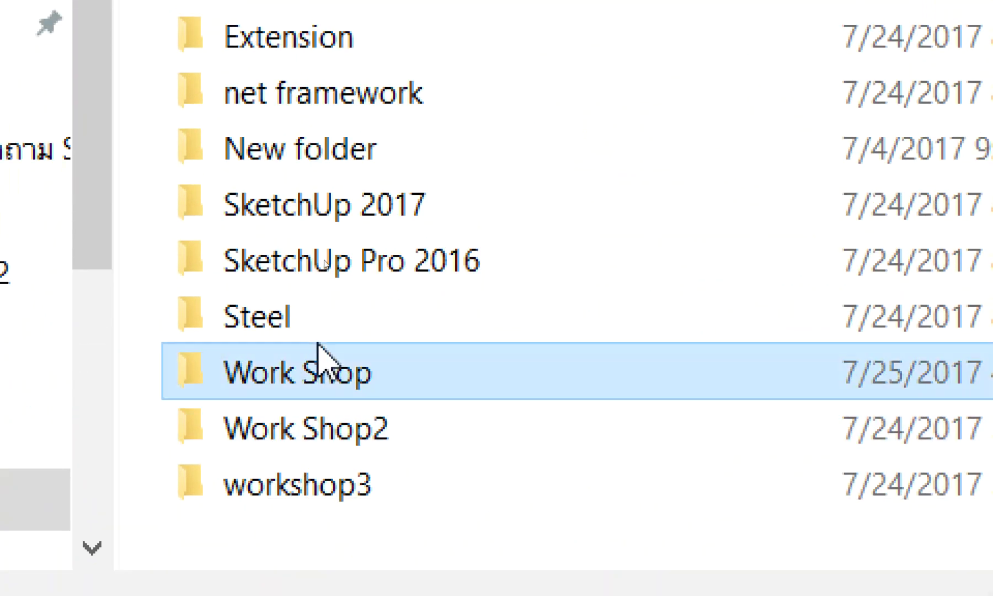
double_click(319, 345)
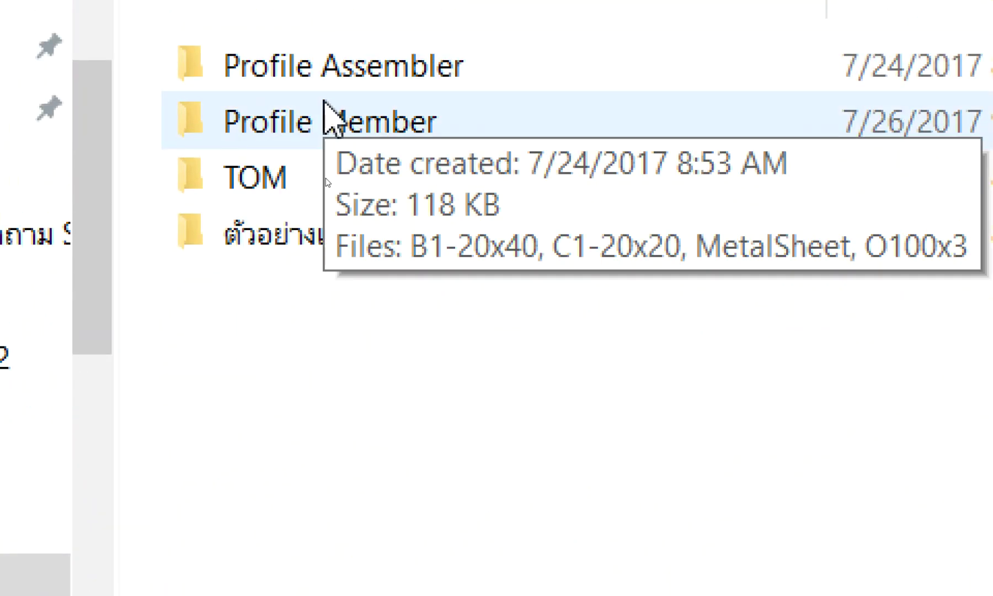
double_click(325, 111)
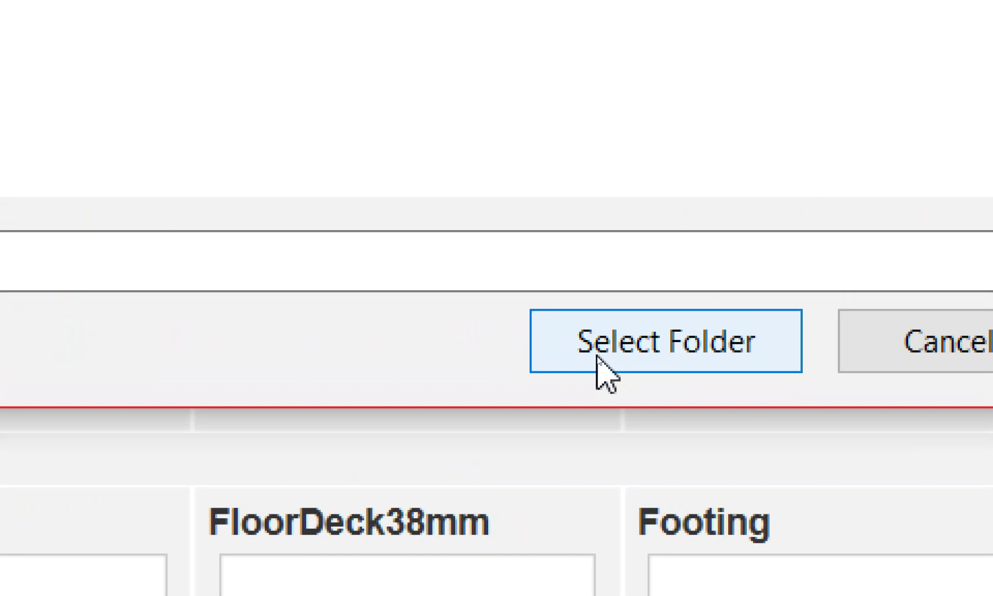
left_click(598, 358)
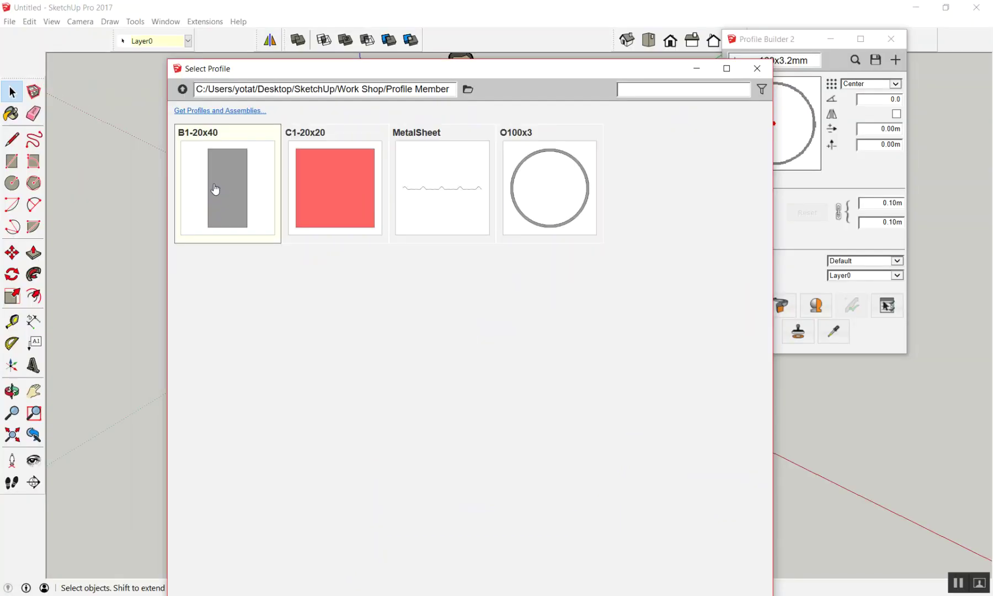
left_click(215, 189)
Draw a 0.20x0.40 beam member with the B1-20x40 profile between two points
scroll(236, 280, "down", 4)
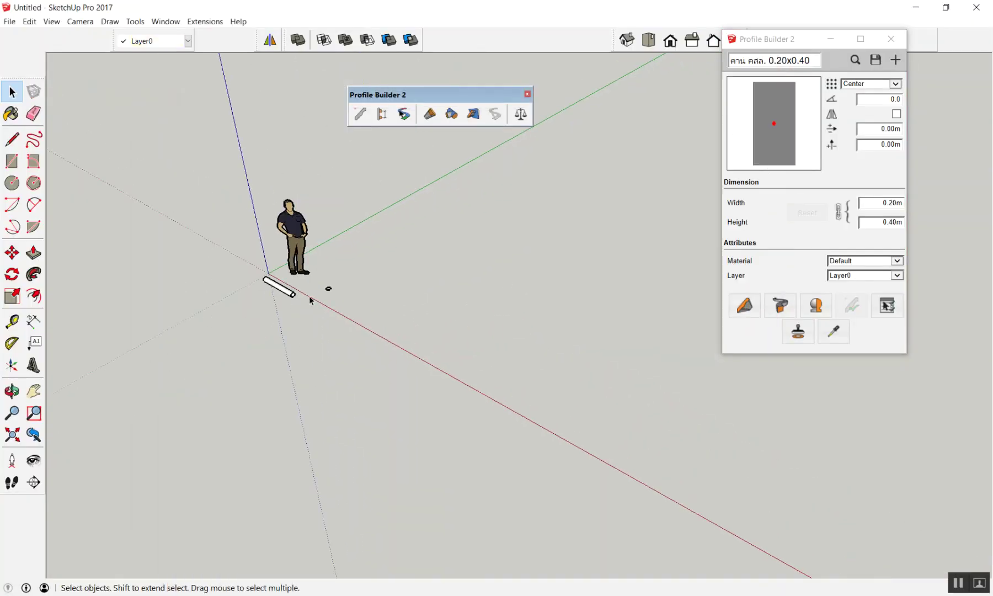
scroll(506, 296, "up", 2)
left_click(744, 305)
scroll(428, 287, "up", 1)
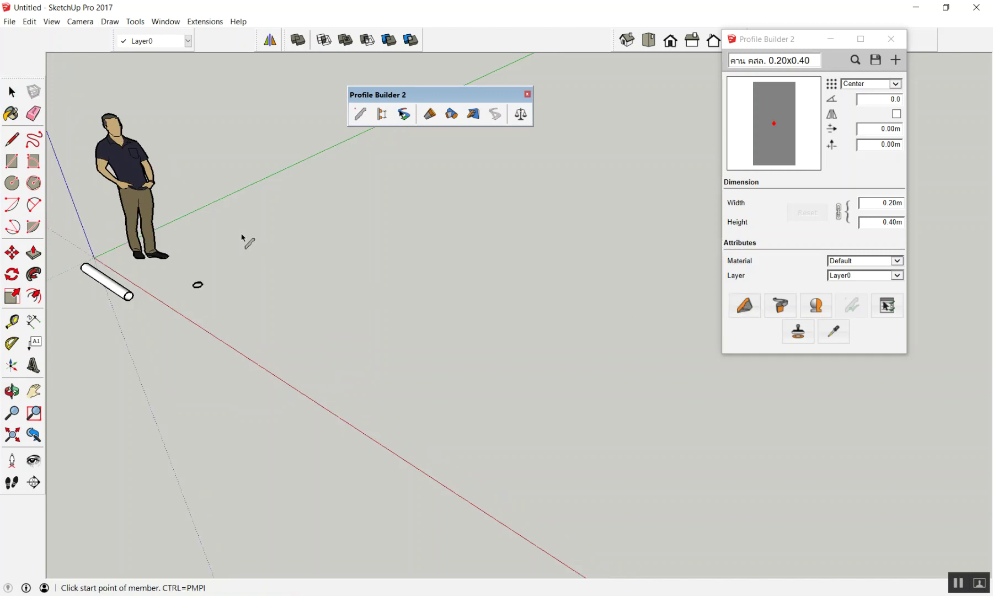
left_click(244, 227)
left_click(338, 180)
key("space")
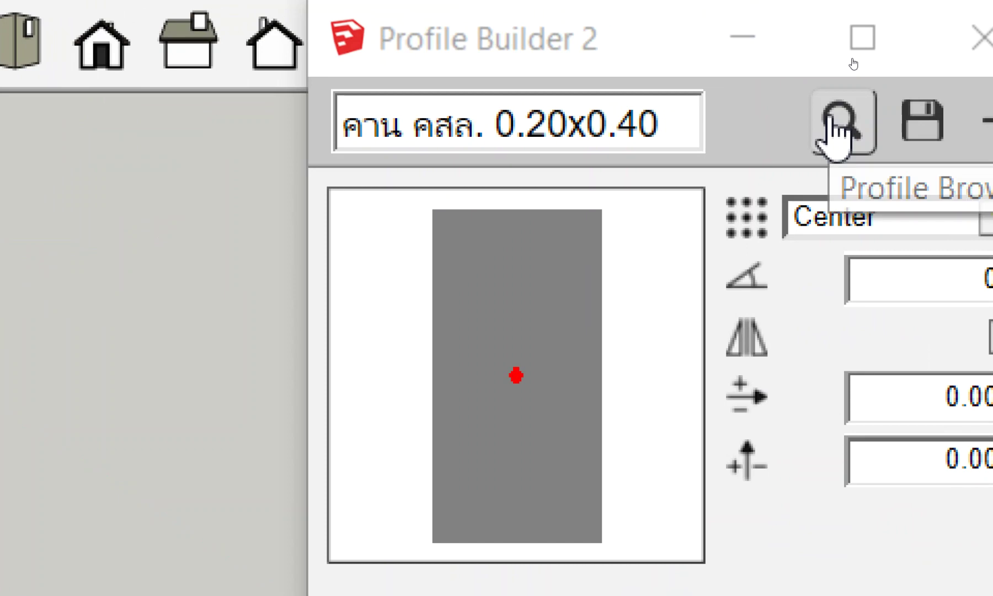
Load the C1-20x20 profile and place a 0.20x0.20 column member
left_click(854, 61)
left_click(350, 194)
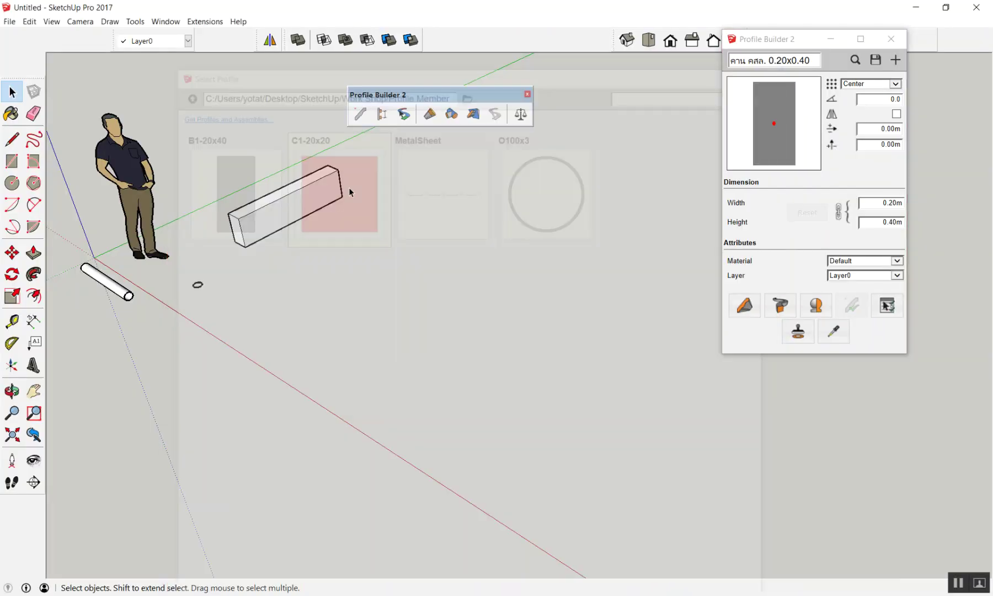
left_click(744, 305)
left_click(270, 267)
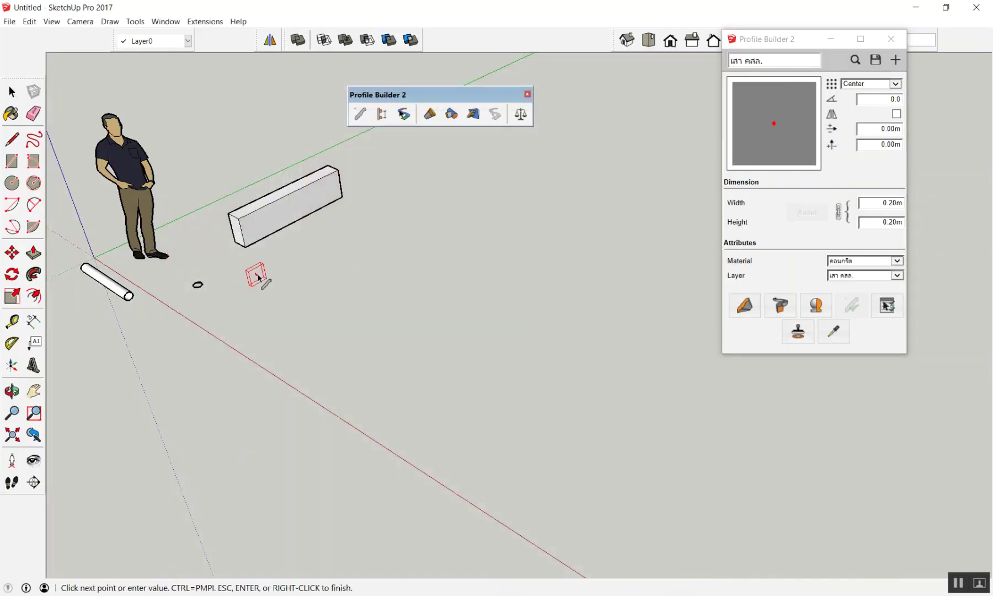
key("Escape")
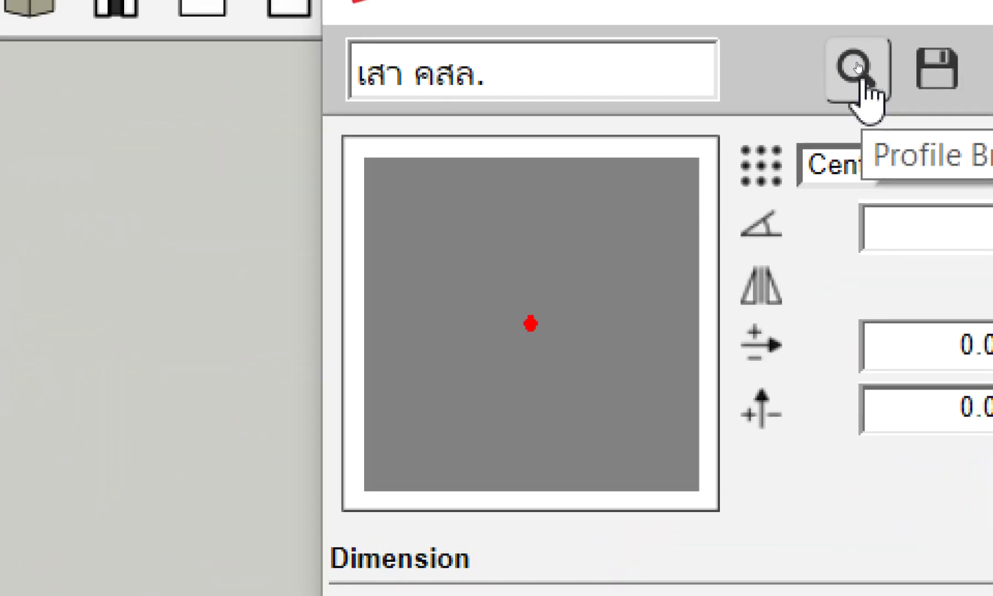
Load the MetalSheet profile and draw a corrugated metal sheet member
left_click(858, 67)
left_click(454, 188)
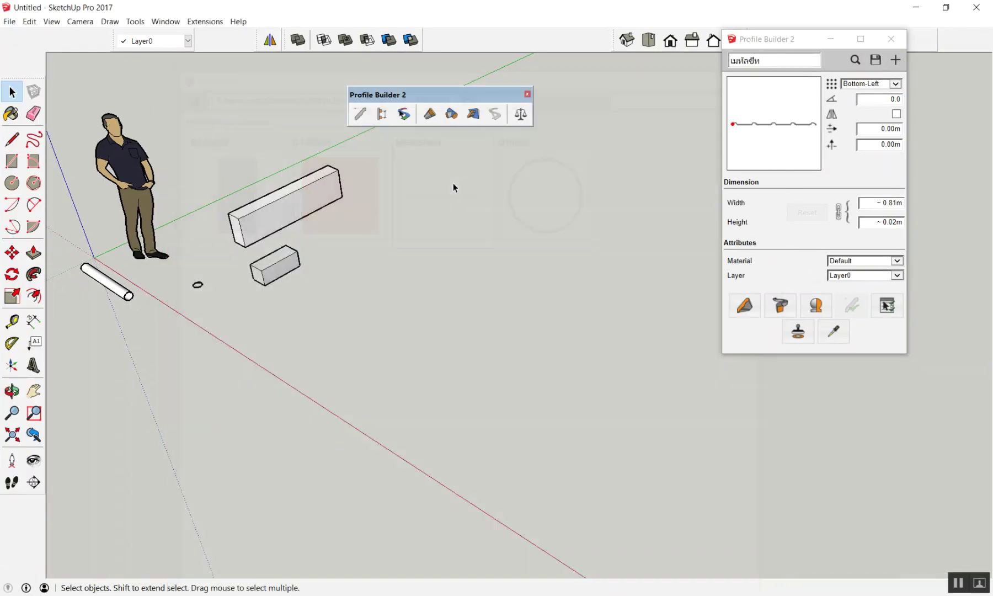
left_click(744, 305)
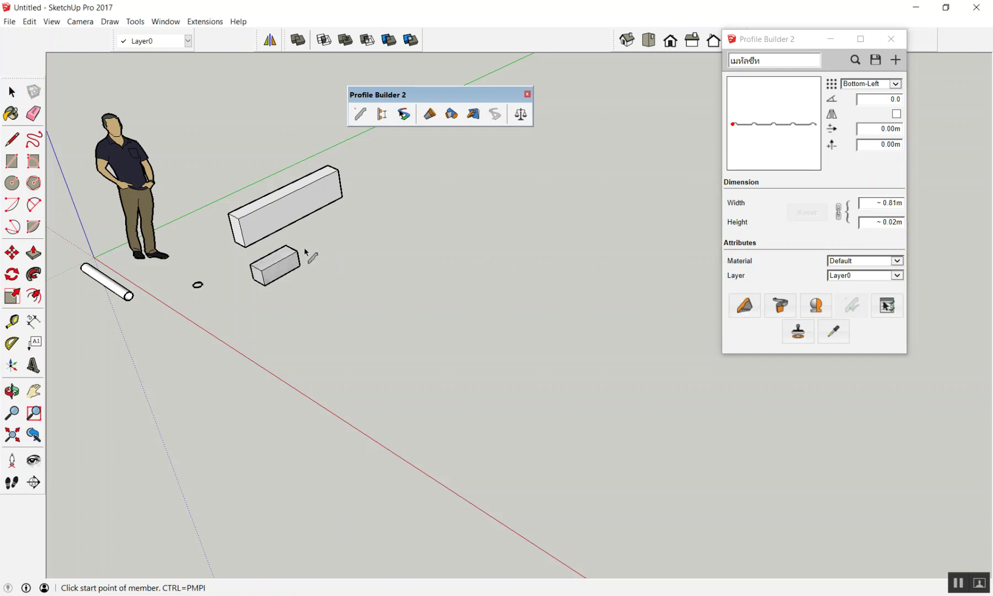
left_click(199, 334)
key("Return")
key("space")
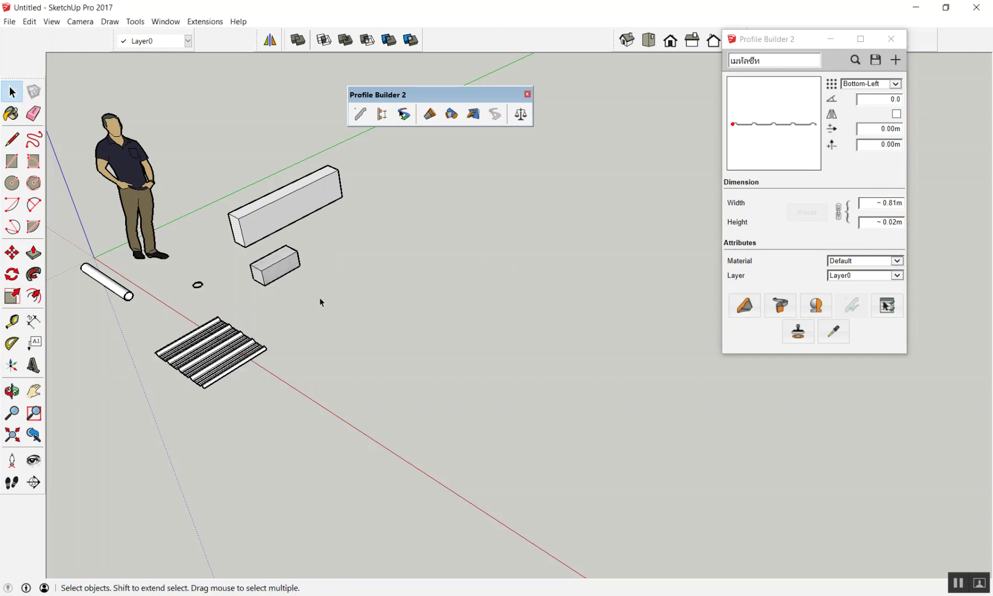
scroll(435, 309, "down", 3)
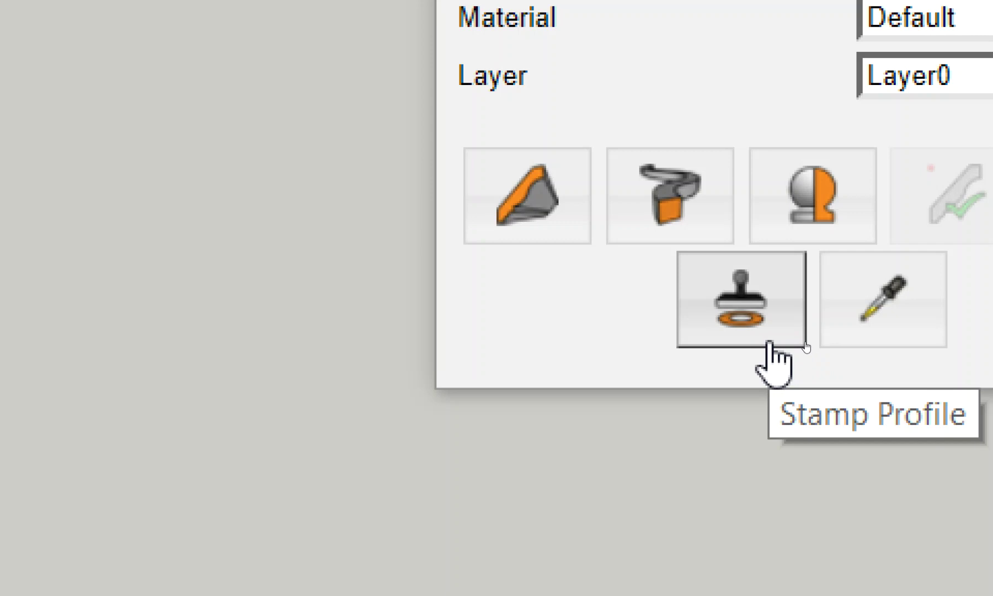
Stamp the MetalSheet profile outline into the model beside the corrugated sheet
left_click(746, 302)
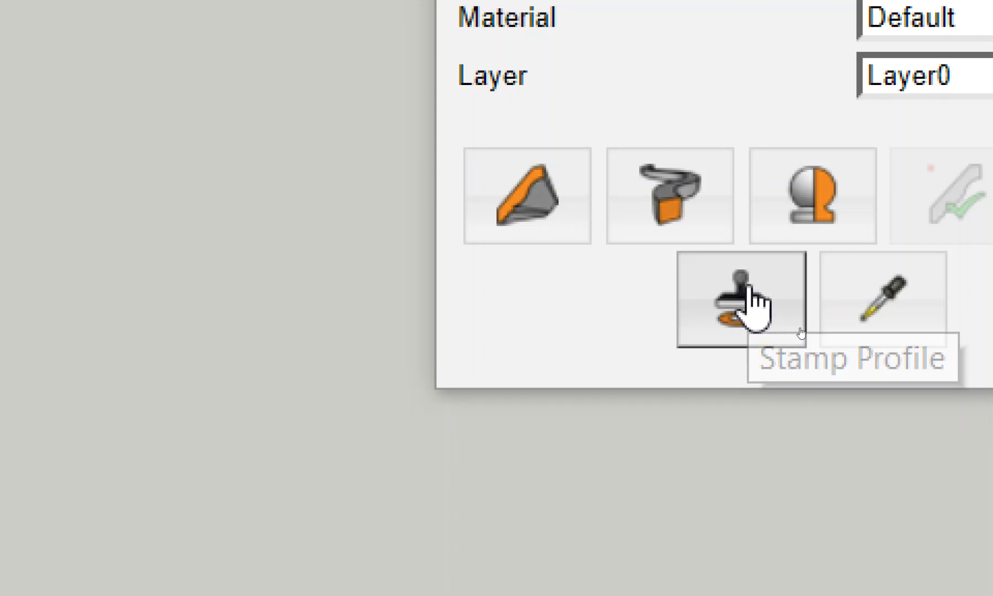
middle_click_drag(288, 330, 453, 430)
scroll(421, 409, "up", 3)
scroll(422, 408, "up", 3)
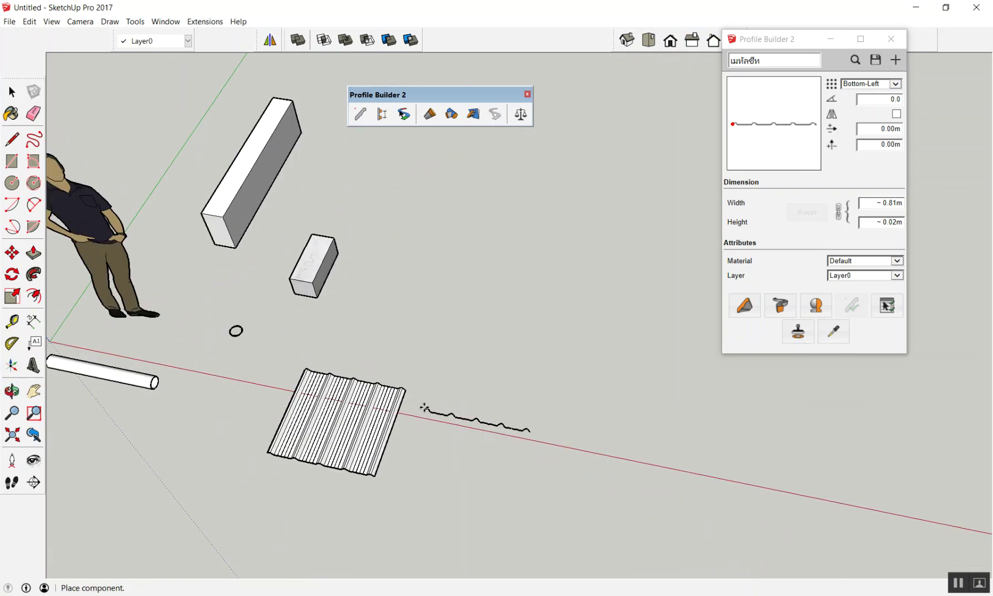
scroll(421, 407, "up", 2)
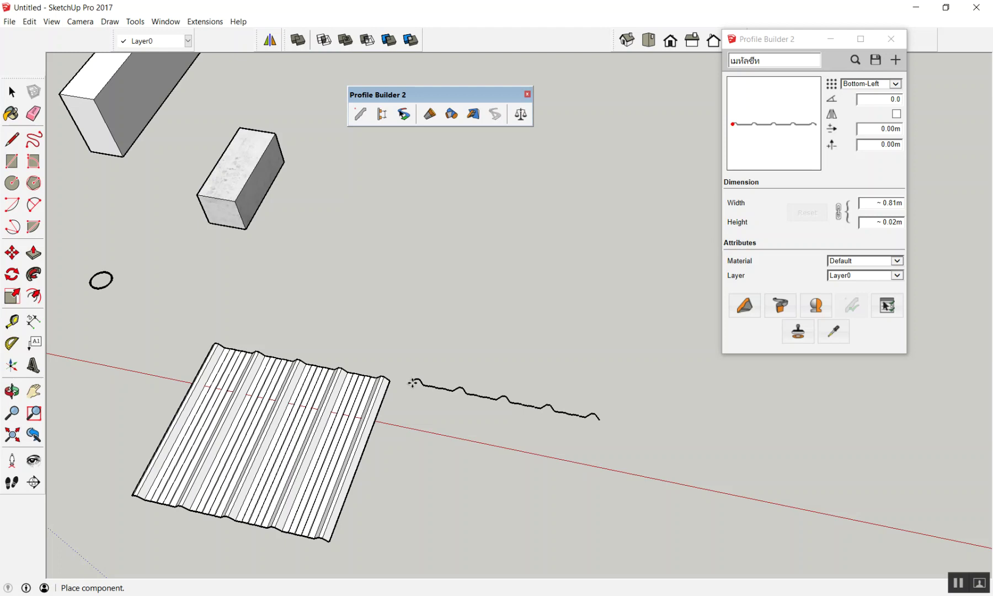
left_click(457, 401)
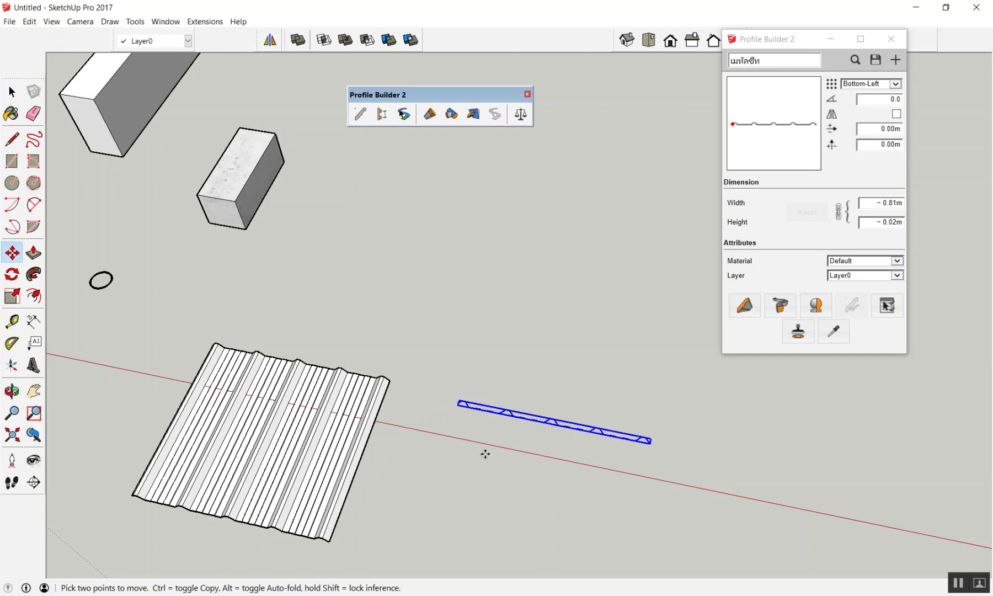
key("space")
scroll(510, 449, "up", 2)
left_click(561, 434)
Explode the profile group via its context menu, leaving loose wavy edges
scroll(489, 409, "up", 2)
scroll(496, 466, "up", 2)
scroll(459, 380, "up", 2)
scroll(459, 380, "up", 2)
scroll(315, 340, "down", 3)
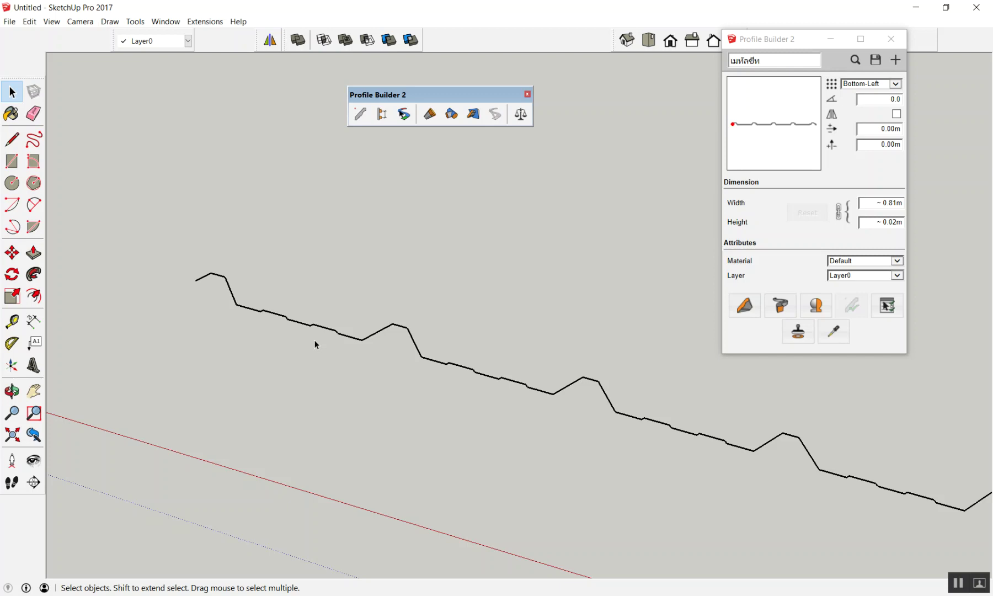
scroll(317, 348, "up", 1)
scroll(337, 336, "up", 1)
scroll(345, 331, "up", 1)
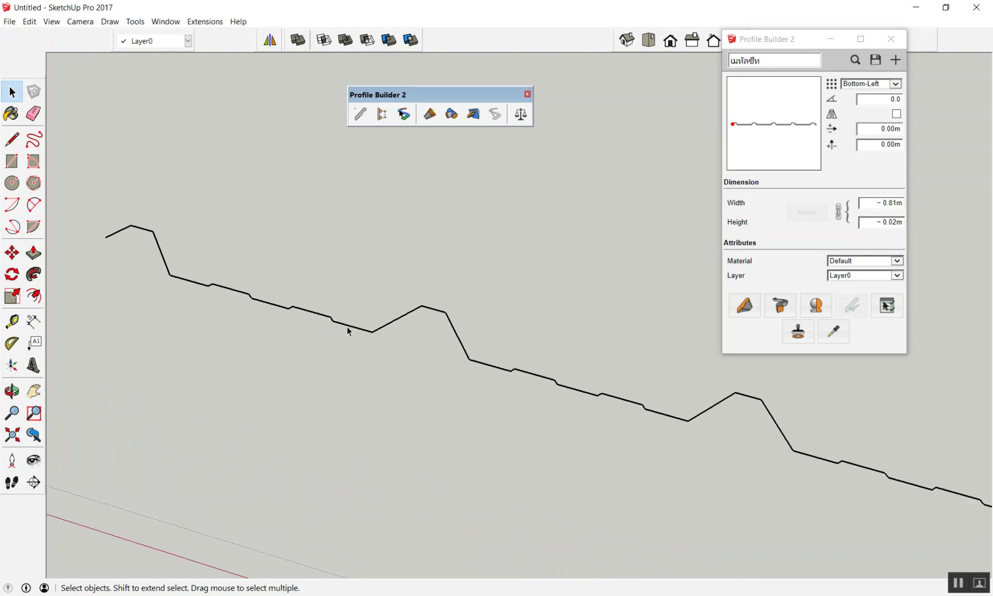
scroll(331, 345, "down", 2)
scroll(327, 347, "up", 1)
scroll(331, 334, "up", 1)
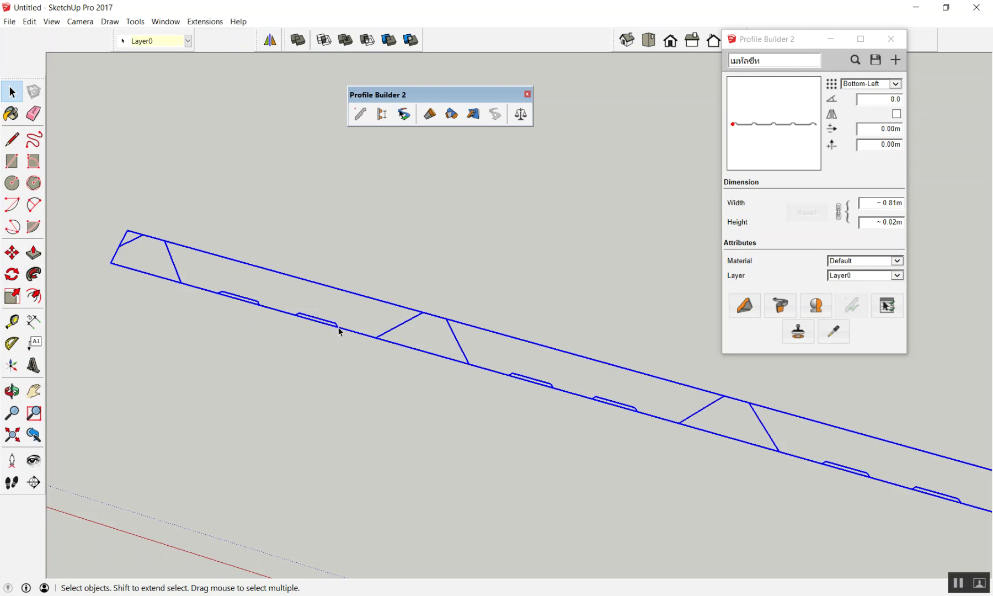
right_click(338, 331)
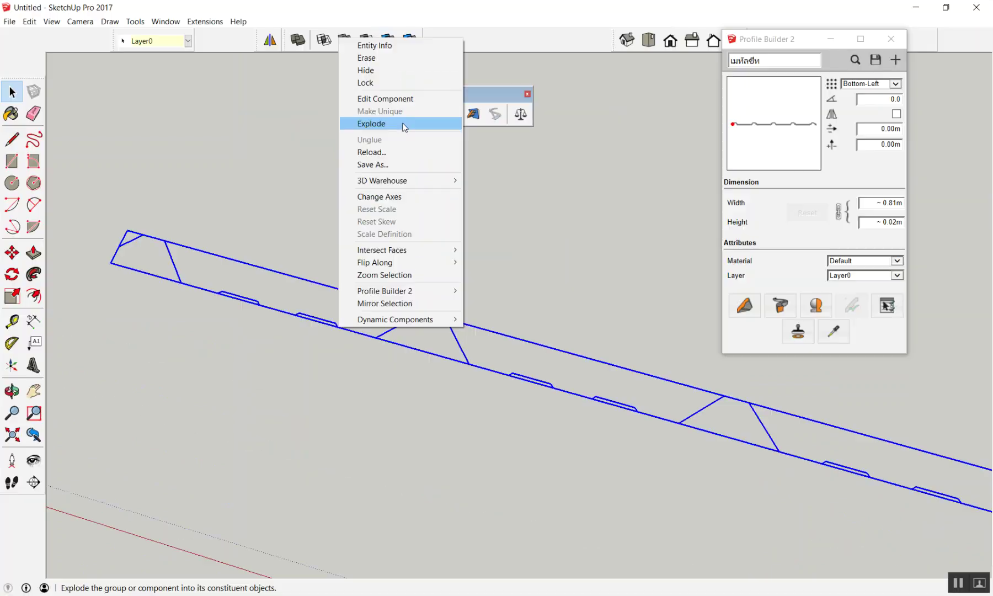
left_click(404, 124)
left_click(408, 200)
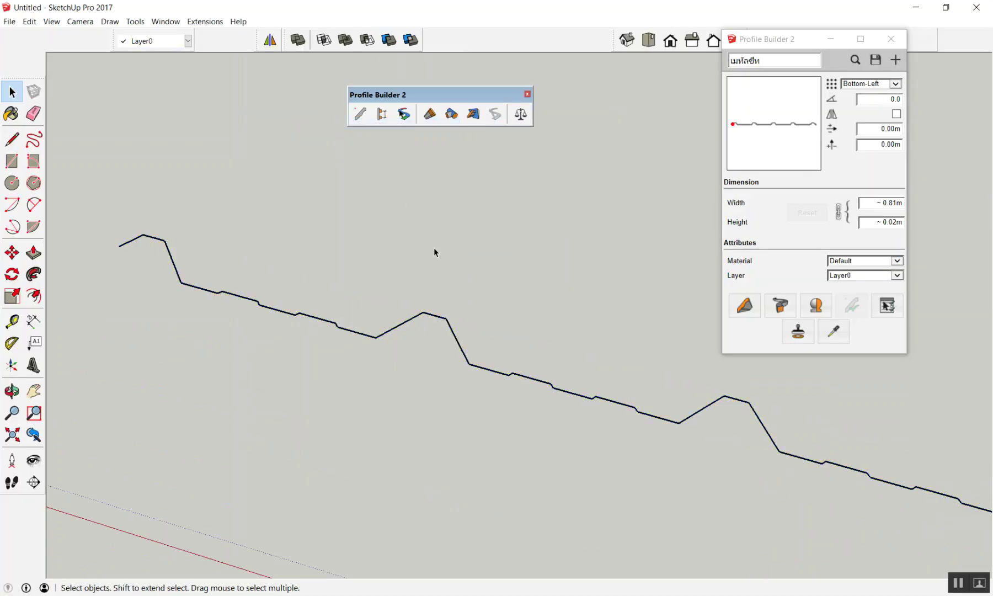
scroll(442, 320, "up", 1)
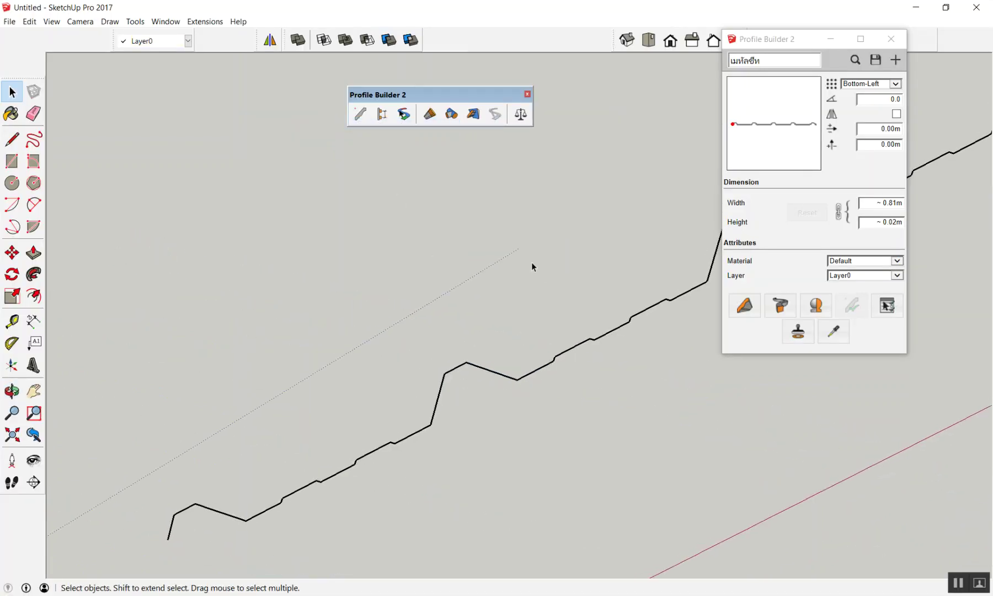
View the exploded เมทัลชีท outline from the Top view (F2), zooming in and out around it
key("F2")
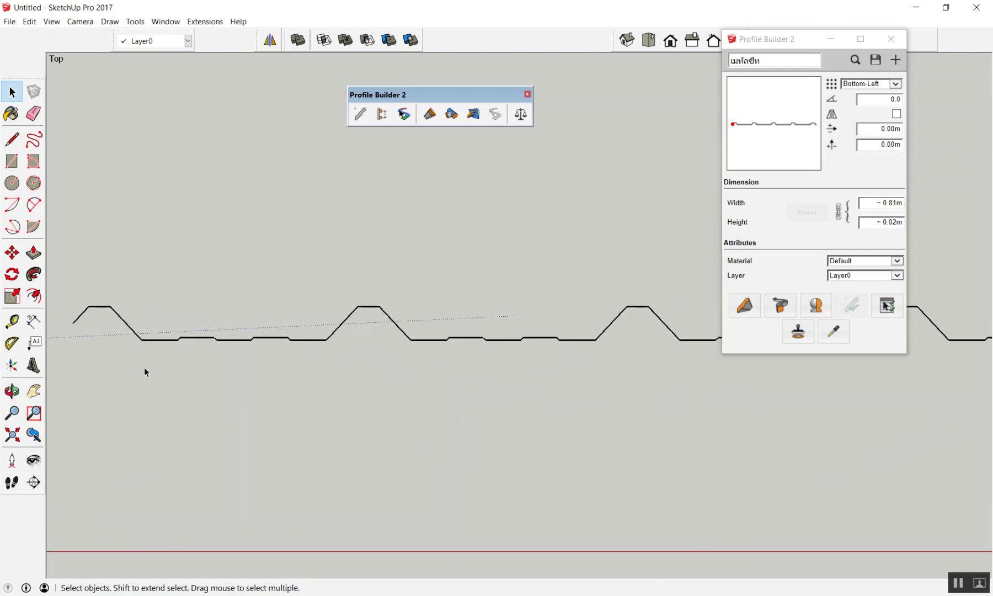
scroll(62, 310, "up", 1)
scroll(95, 306, "up", 2)
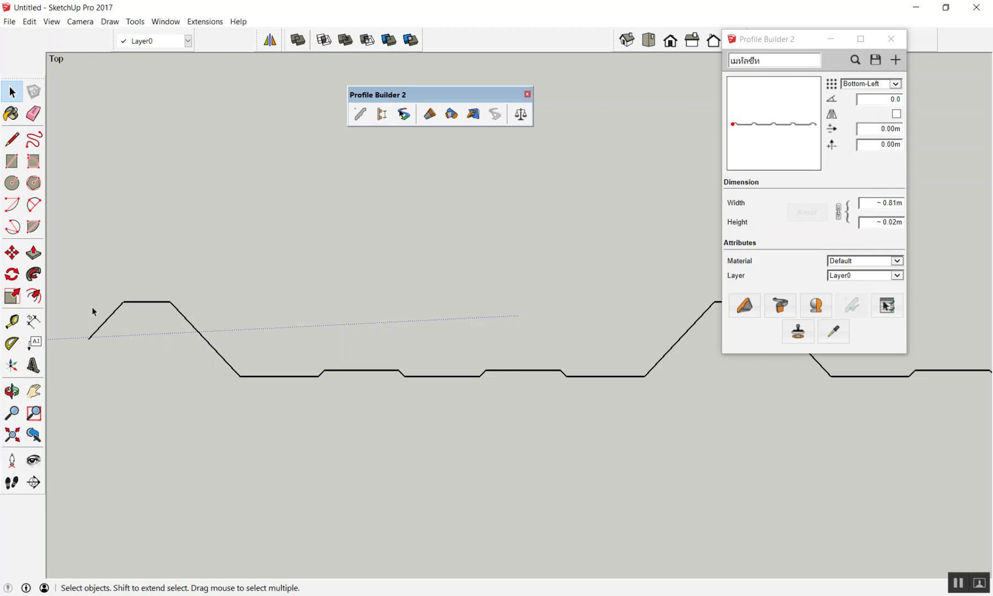
scroll(329, 336, "down", 1)
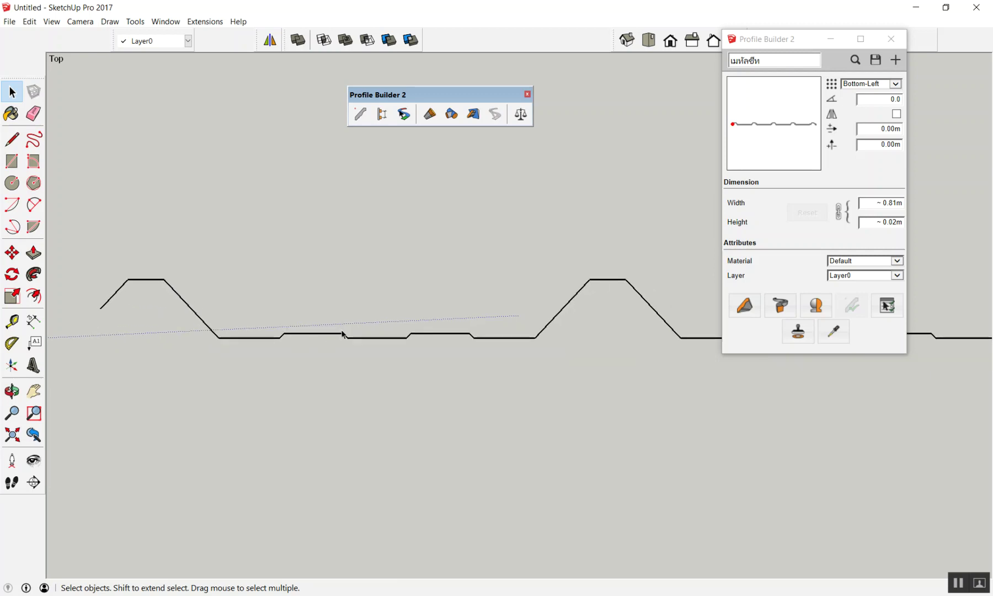
scroll(426, 337, "down", 2)
scroll(419, 337, "down", 2)
scroll(543, 337, "up", 2)
scroll(527, 337, "up", 1)
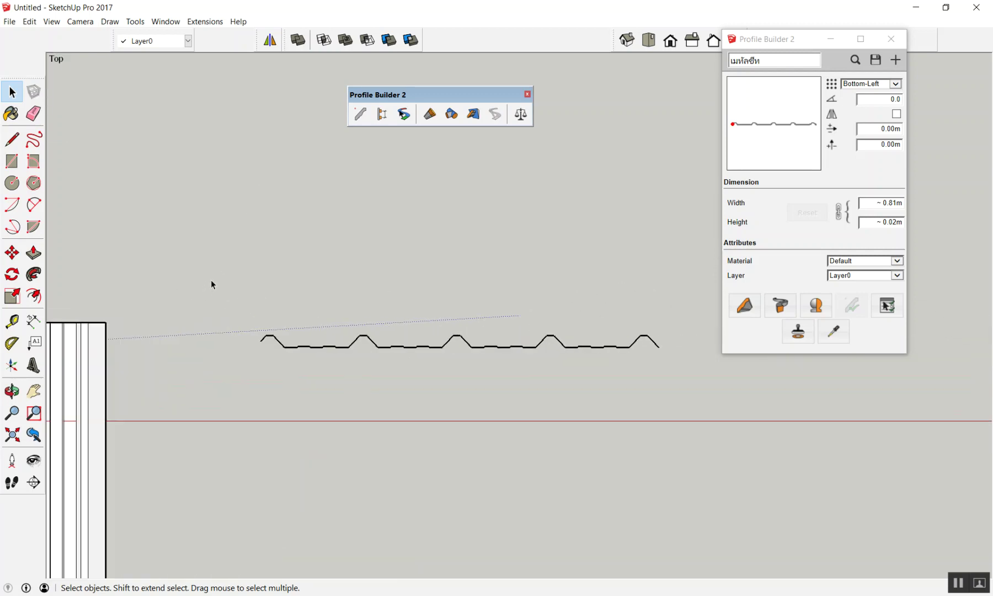
key("l")
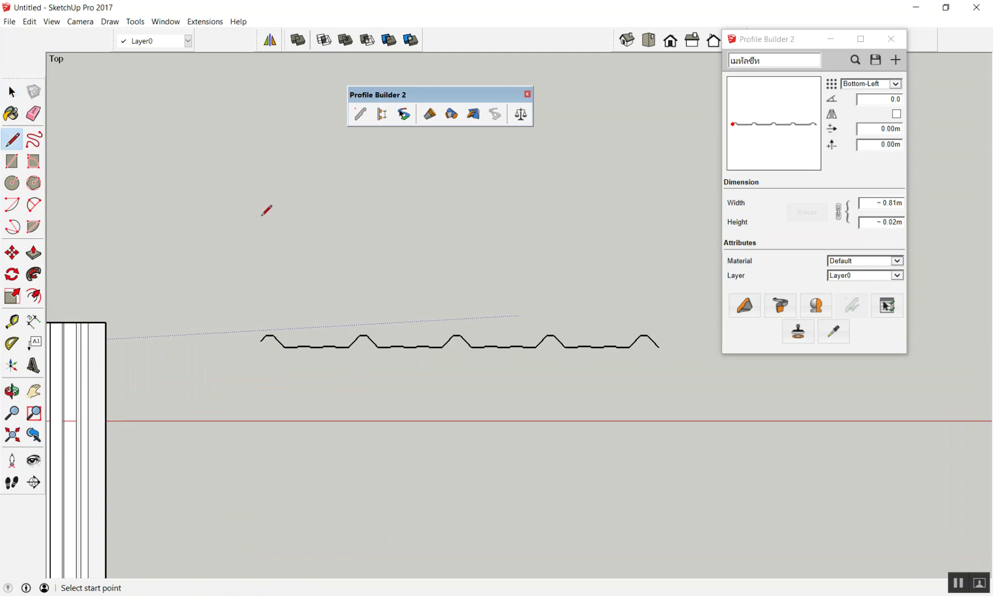
left_click(261, 216)
left_click(327, 268)
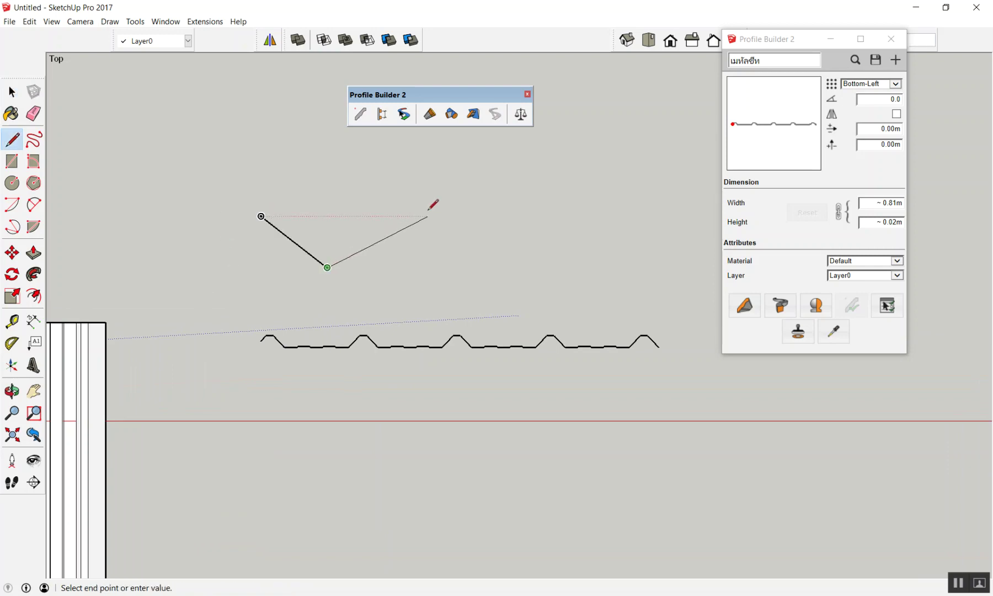
left_click(418, 216)
left_click(497, 268)
left_click(566, 216)
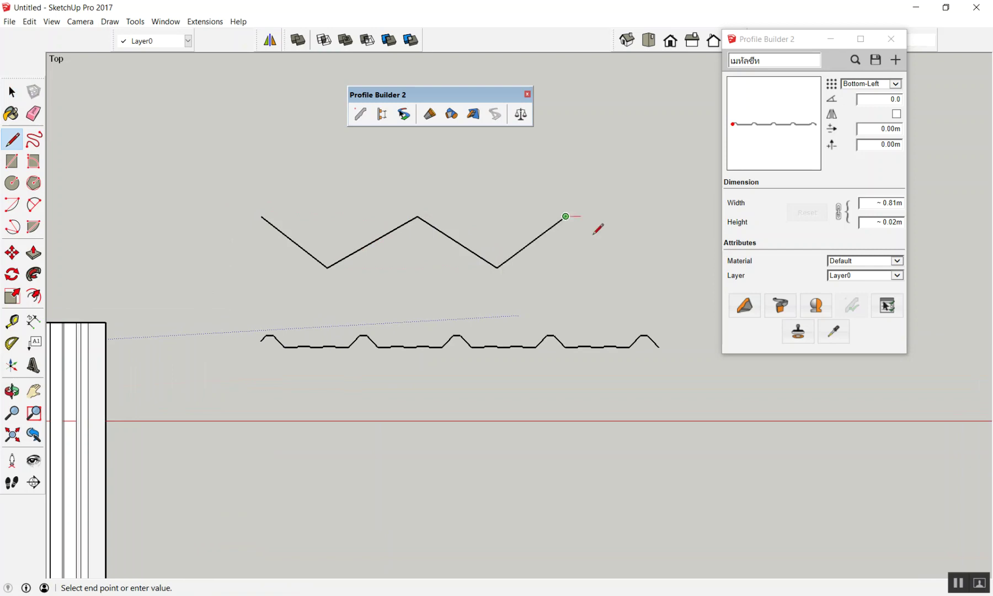
left_click(627, 268)
left_click(688, 216)
scroll(606, 234, "down", 2)
key("space")
scroll(675, 210, "up", 2)
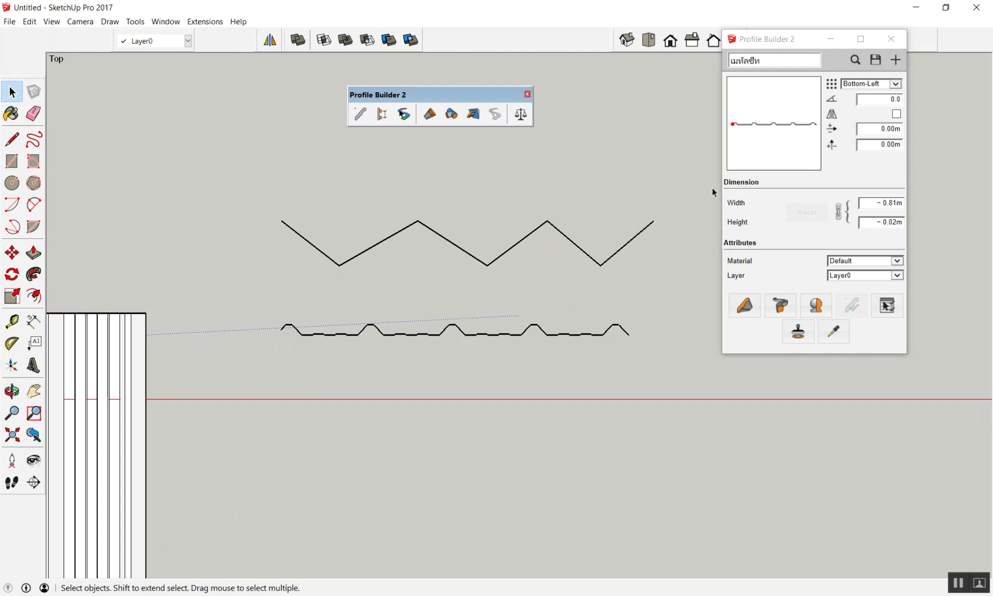
left_click_drag(204, 302, 206, 296)
key("Delete")
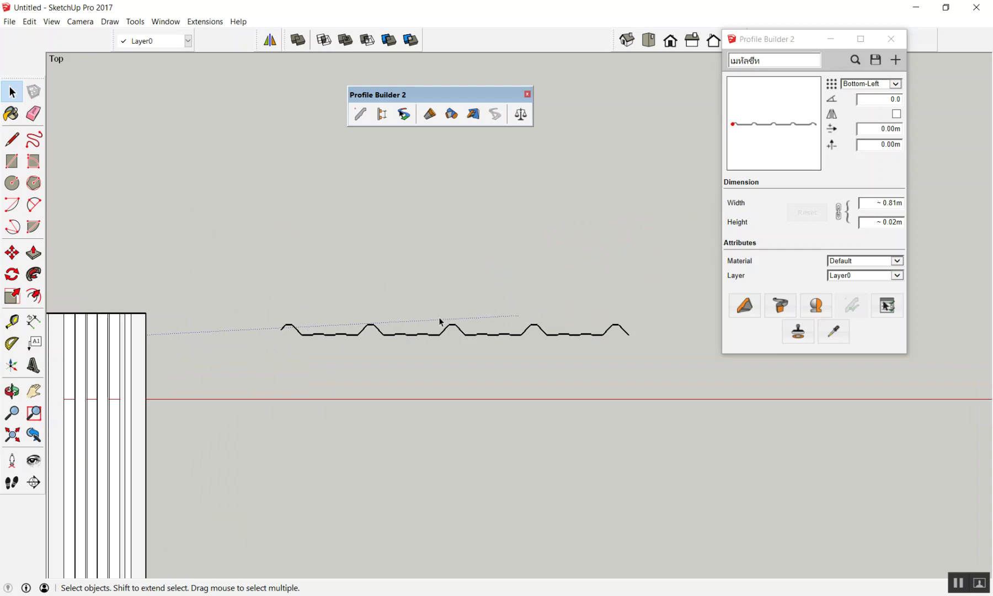
scroll(292, 281, "up", 3)
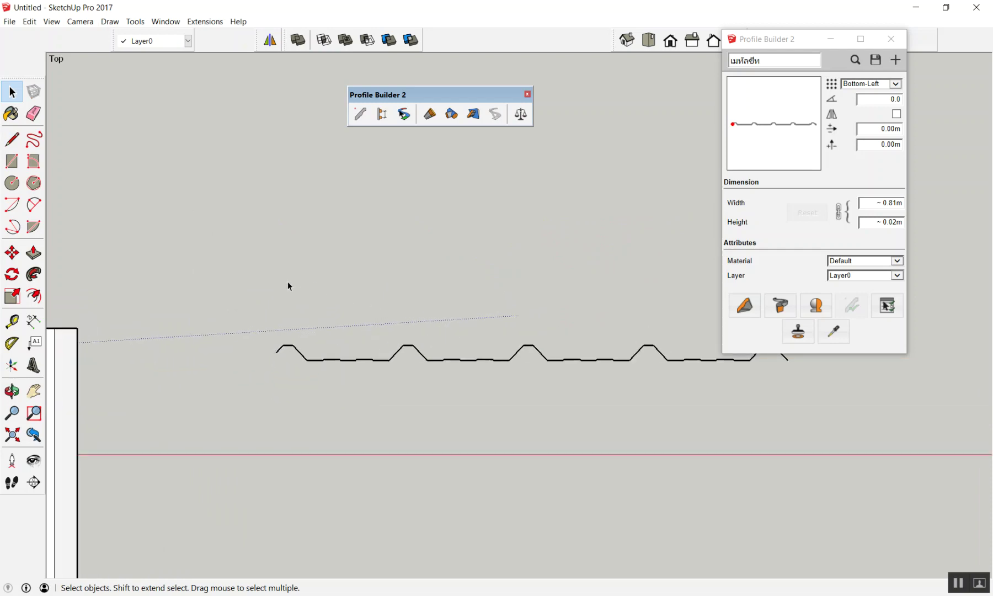
scroll(287, 281, "down", 1)
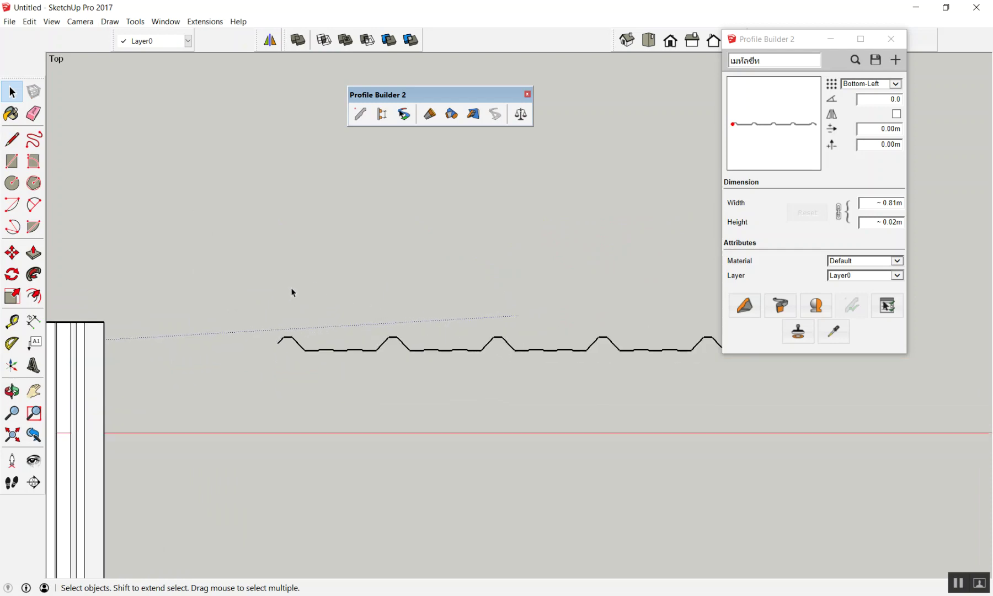
Draw one wave from two tangent 2-Point Arcs, one bulging up and one down
key("a")
left_click(277, 301)
left_click(328, 302)
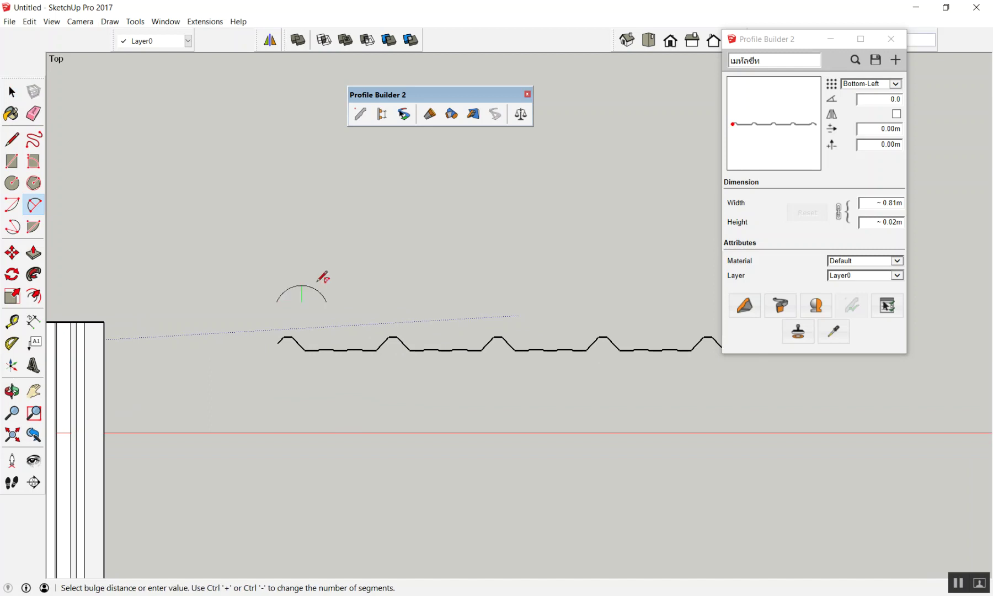
left_click(317, 285)
key("space")
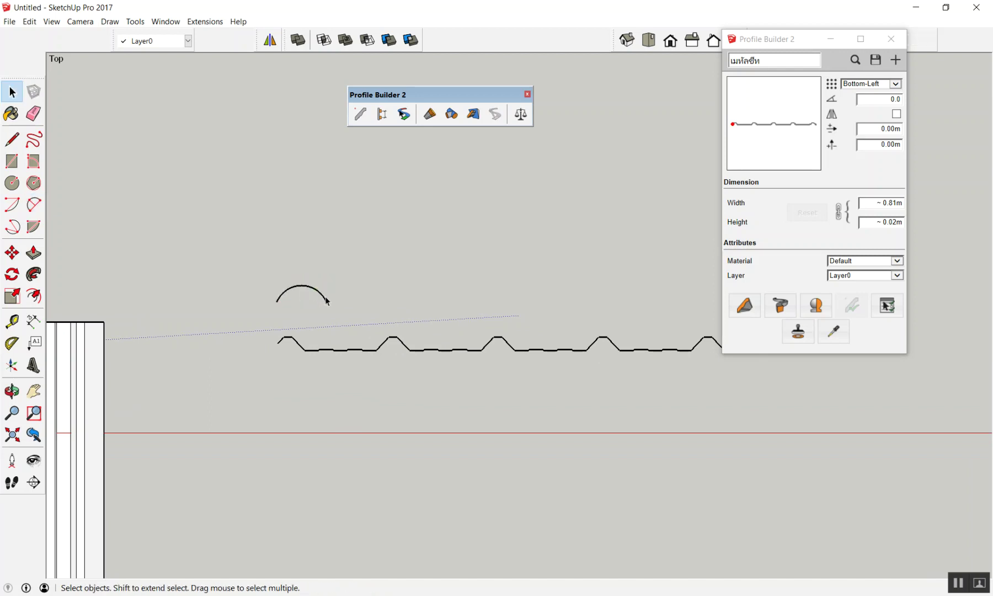
key("a")
left_click(326, 302)
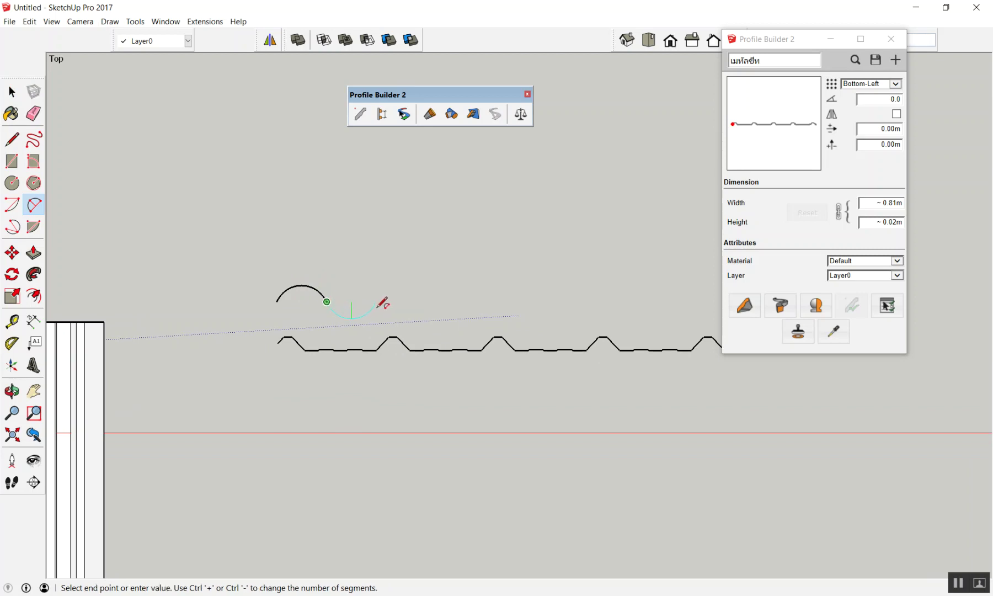
left_click(377, 303)
left_click(370, 317)
key("space")
Copy the wave to its right end and array it x3 into a corrugated curve
left_click_drag(388, 280, 280, 330)
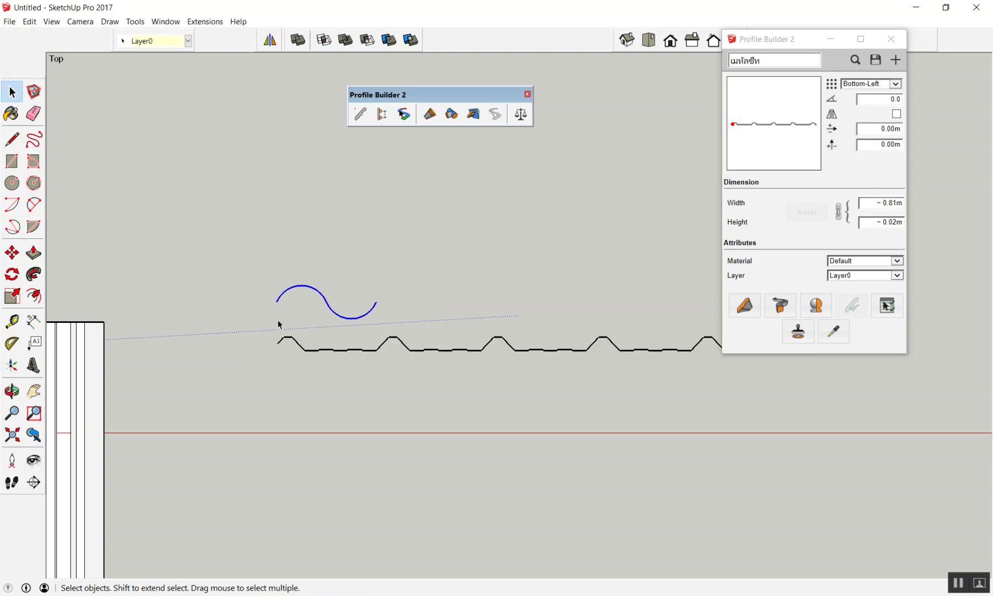
key("m")
left_click(278, 302, "ctrl")
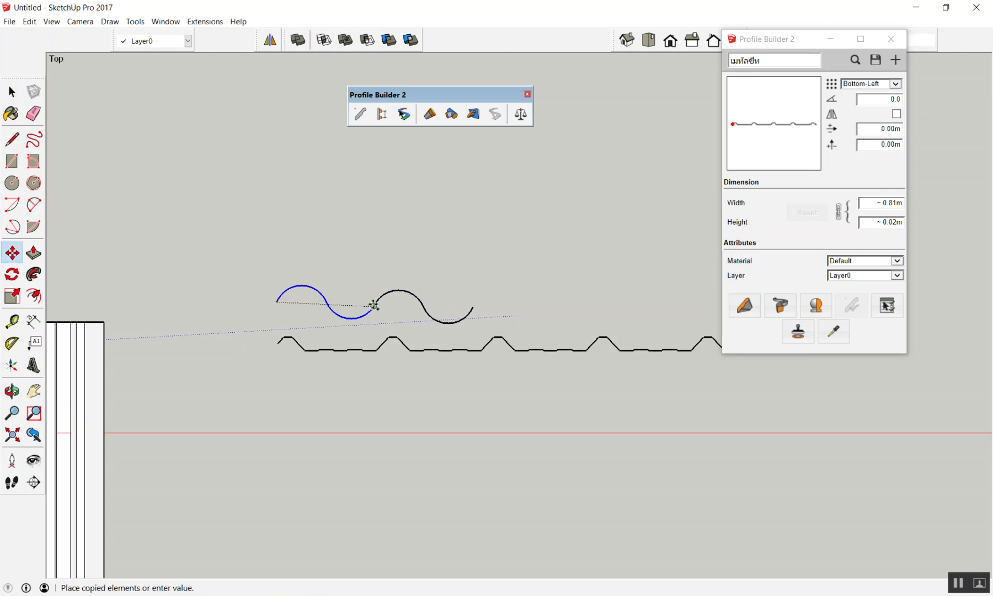
left_click(377, 302)
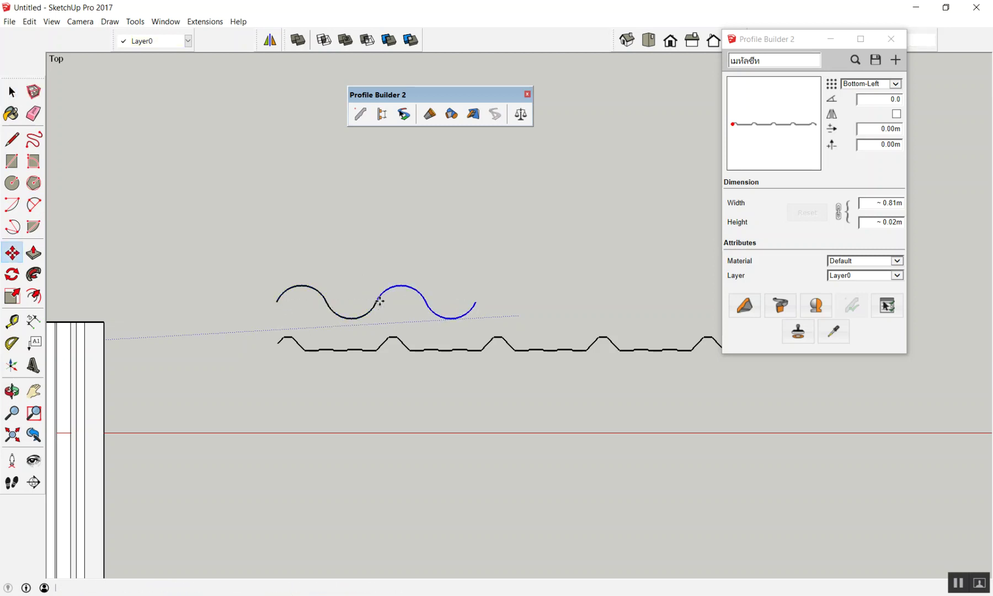
type("x4")
key("Return")
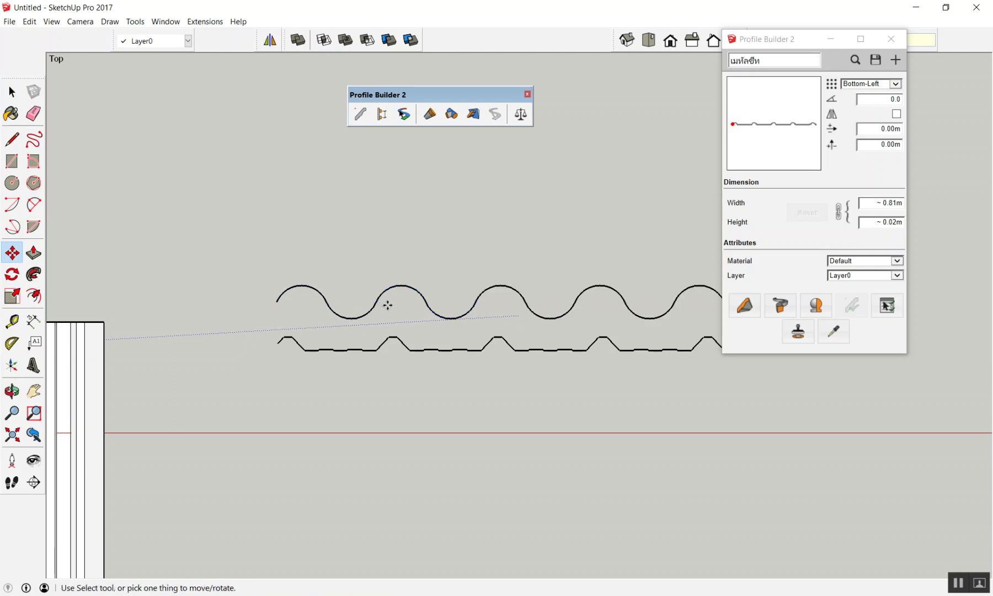
scroll(256, 282, "down", 3)
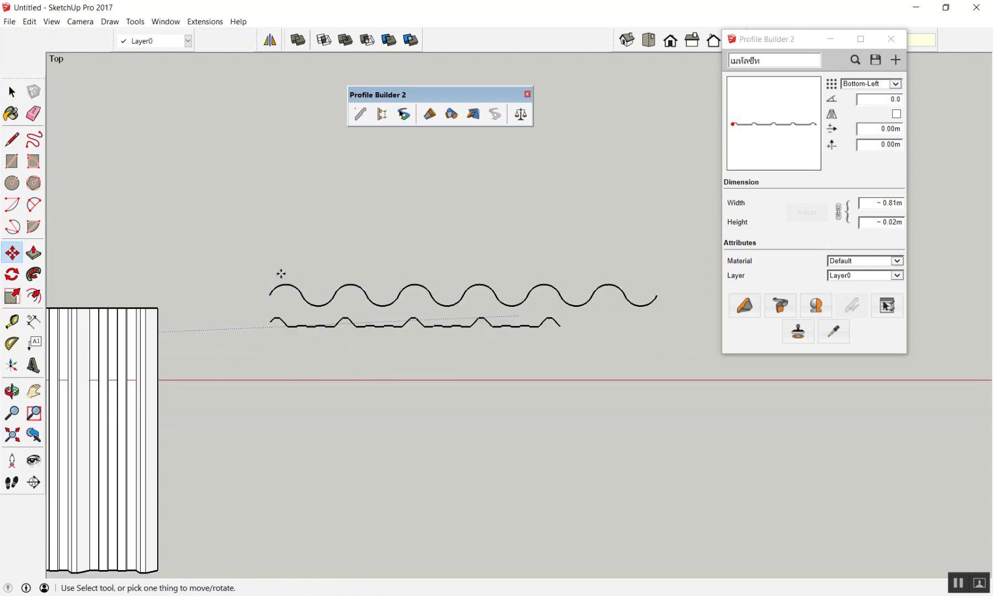
type("x3")
key("Return")
scroll(268, 280, "up", 1)
scroll(266, 270, "up", 1)
scroll(266, 269, "down", 1)
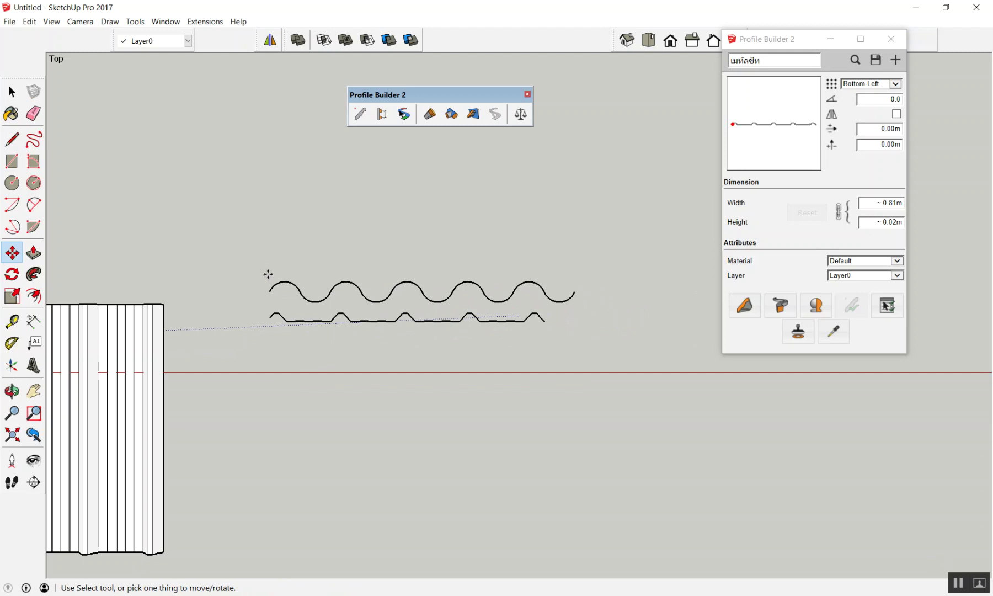
scroll(371, 234, "up", 1)
Draw a straight horizontal line along the red axis above the wave
key("l")
left_click(260, 253)
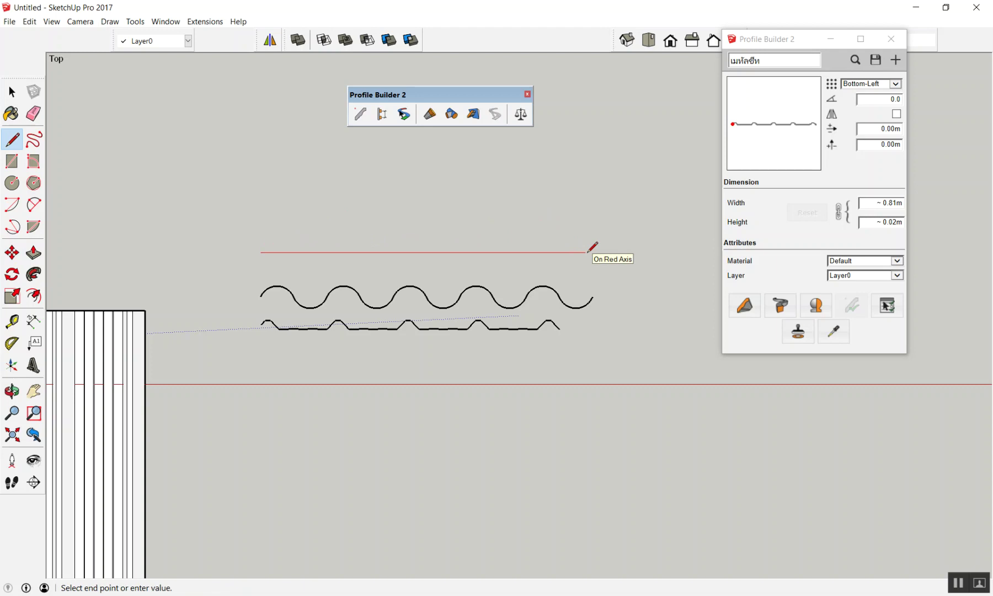
left_click(556, 252)
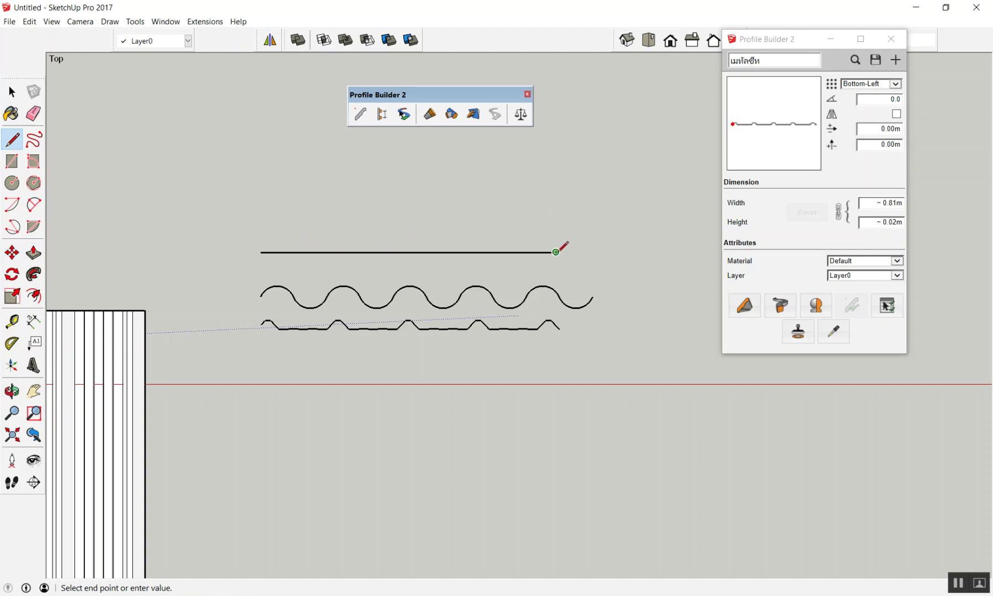
key("space")
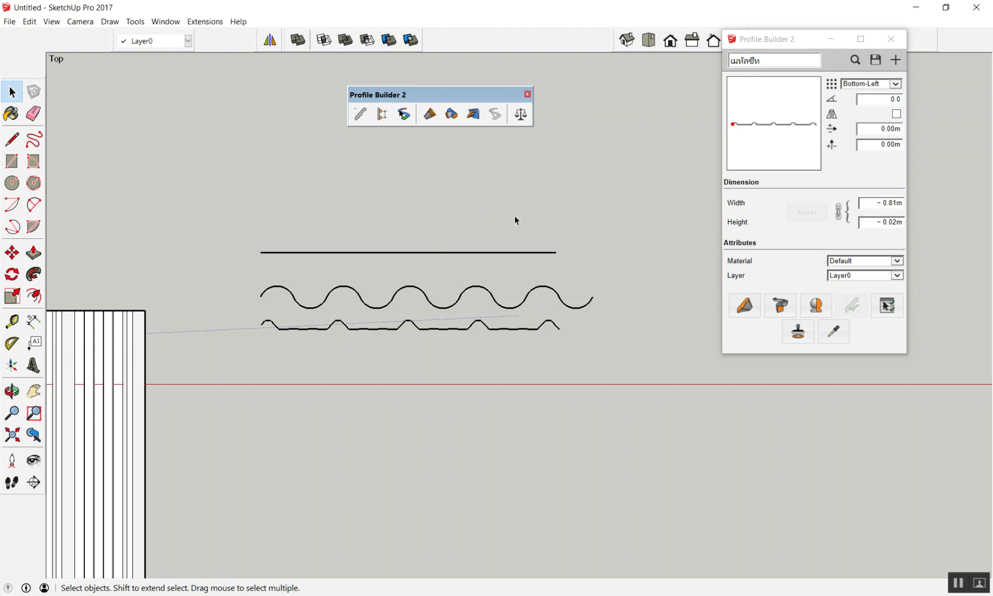
Select the entire connected wavy curve
scroll(391, 277, "up", 2)
scroll(528, 277, "down", 2)
left_click_drag(531, 300, 191, 331)
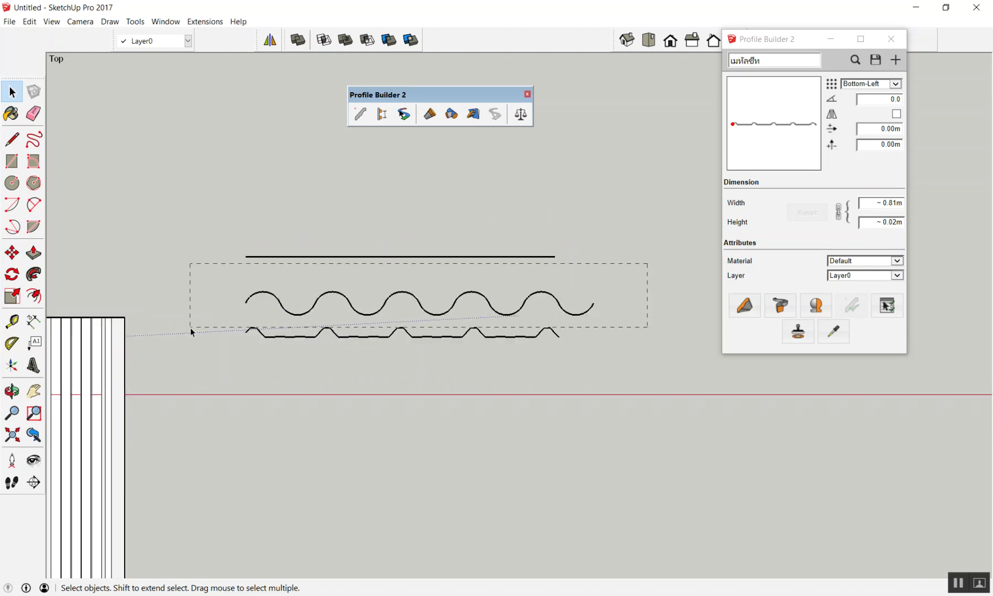
left_click(351, 307)
triple_click(351, 307)
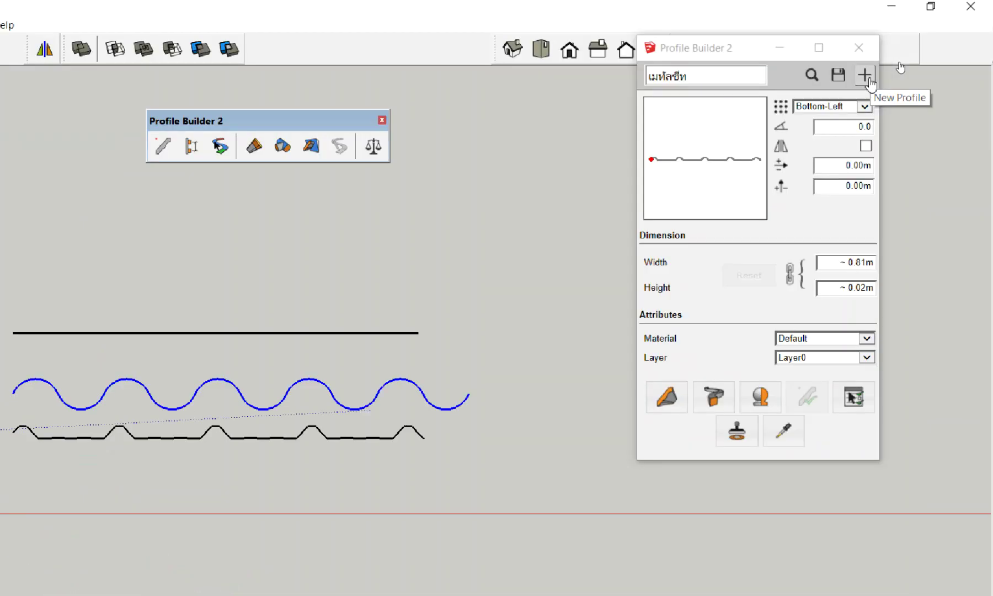
Create a new Profile Builder profile from the curve named กระเบื้องลอนคู่
left_click(871, 95)
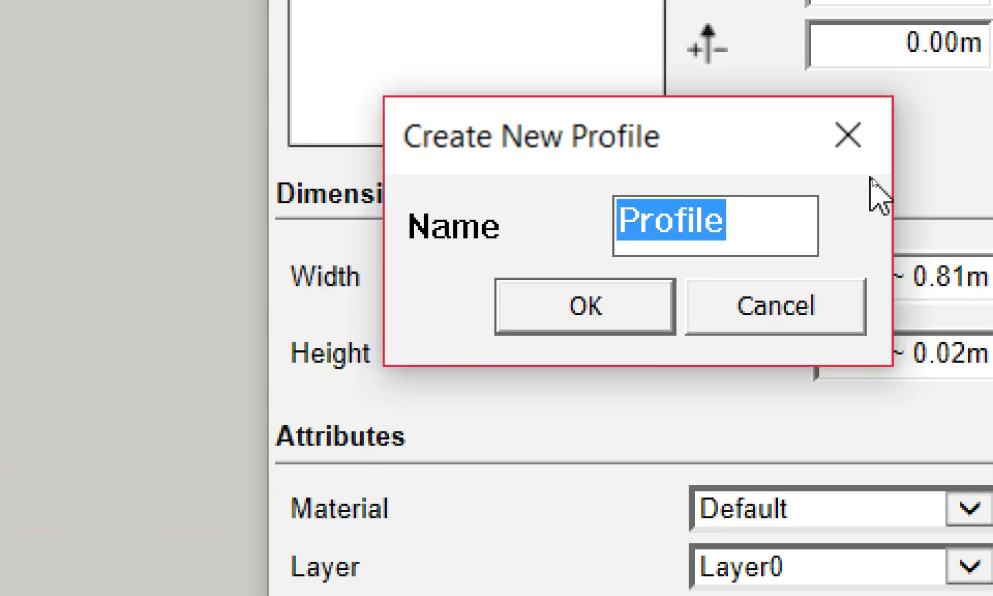
type("d")
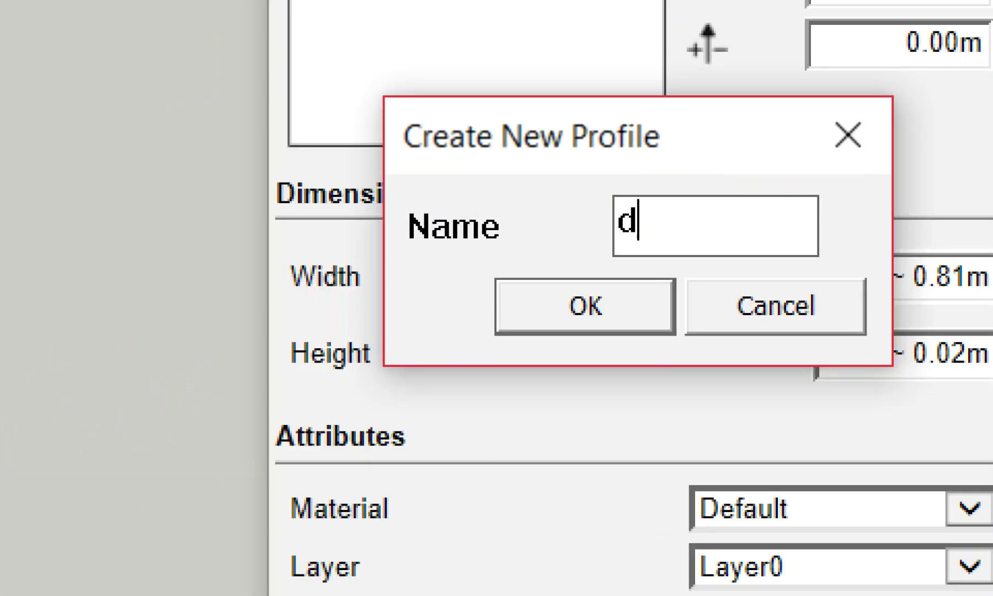
key("BackSpace")
key("super+space")
type("กระเ")
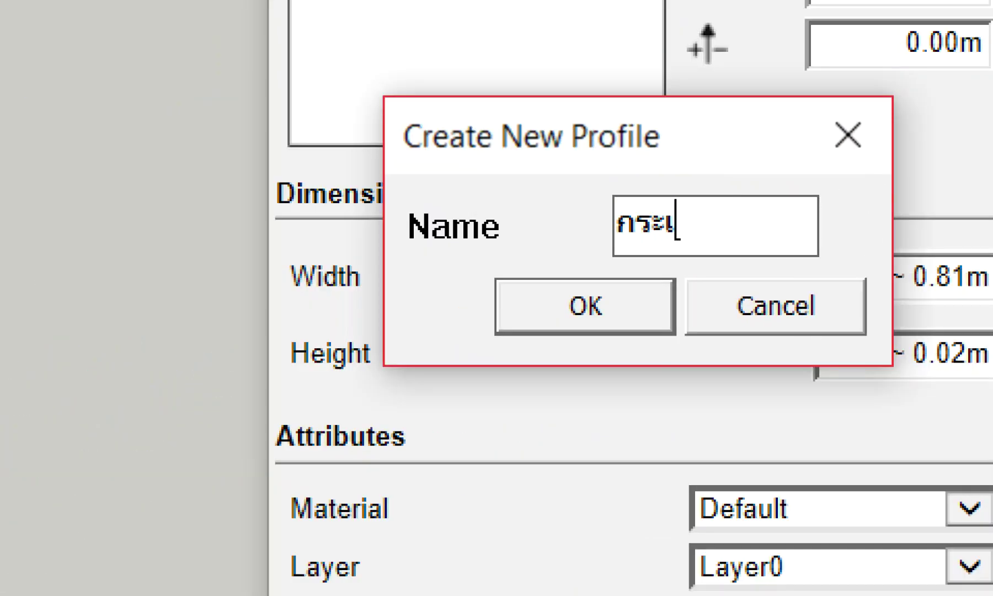
type("บื้องลอ")
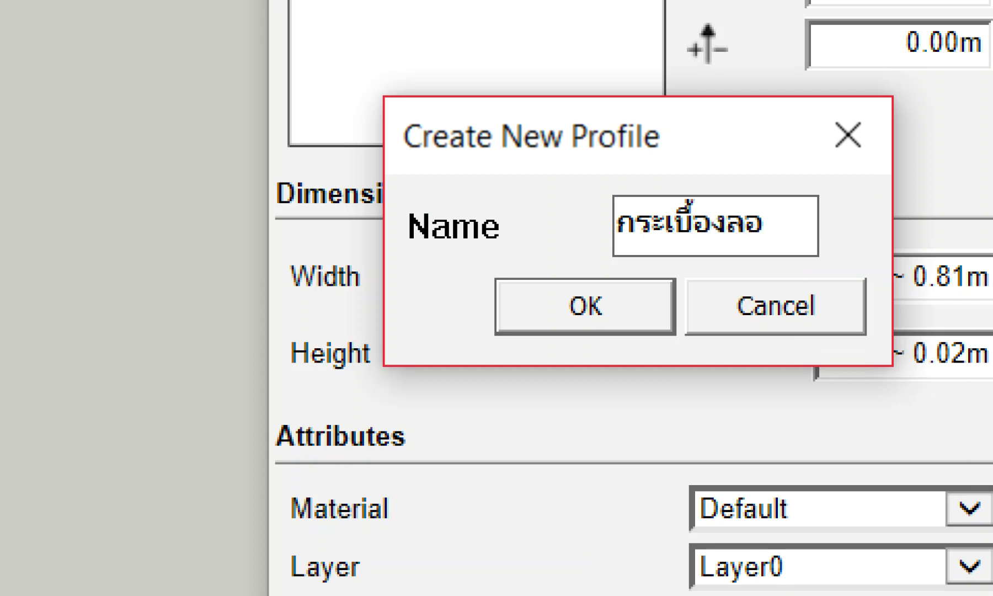
type("นคู่")
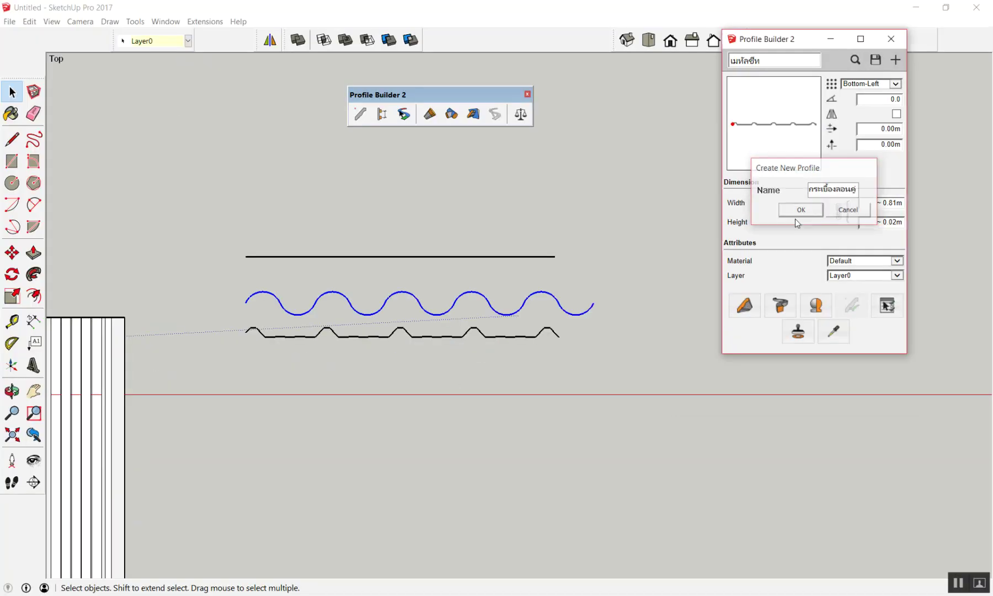
left_click(797, 215)
scroll(538, 287, "down", 1)
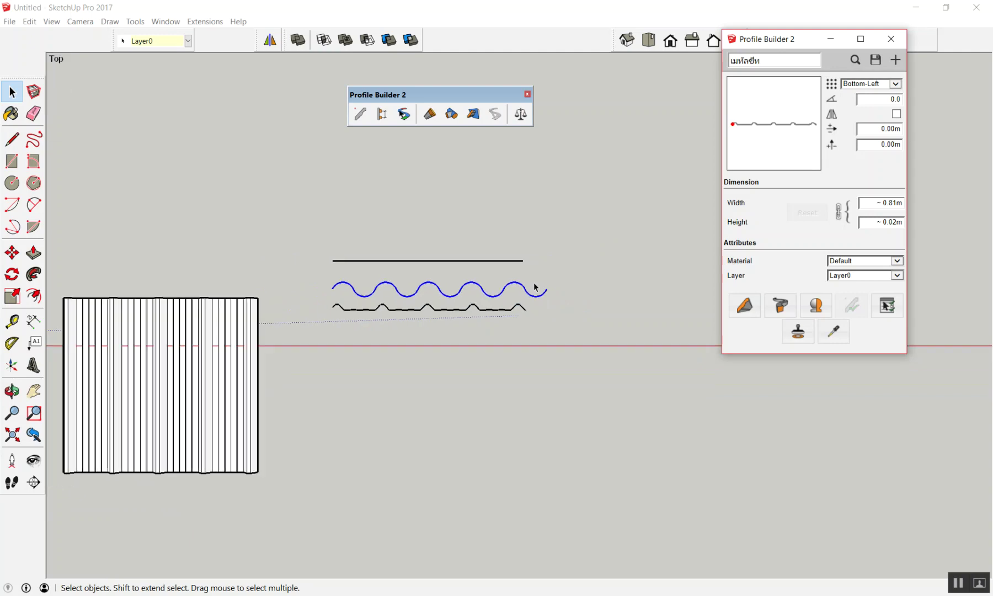
Build a corrugated sheet member with the saved profile and orbit to view it in 3D
scroll(565, 315, "down", 2)
left_click(746, 305)
scroll(534, 298, "down", 1)
scroll(436, 276, "down", 2)
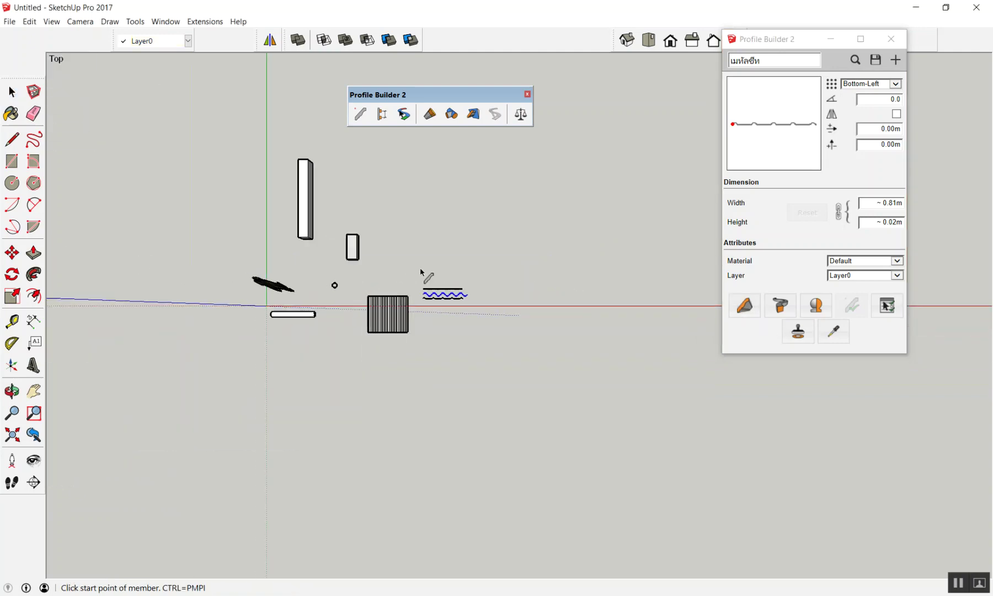
scroll(419, 237, "up", 1)
left_click(413, 232)
left_click(567, 232)
mouse_move(568, 233)
middle_mouse_down()
mouse_move(603, 298)
mouse_move(550, 239)
mouse_move(607, 209)
middle_mouse_up()
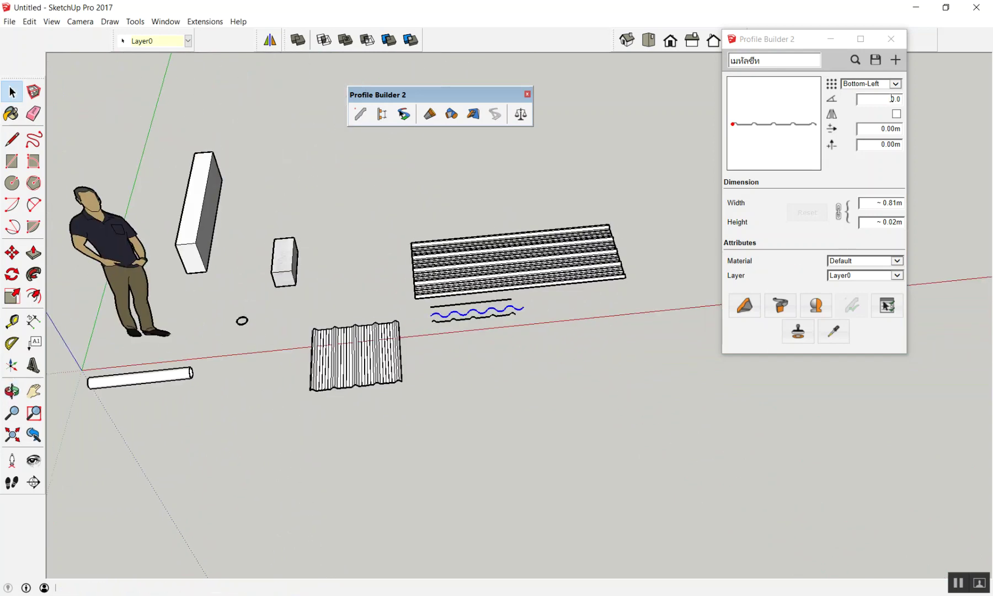
Save a new profile named กระเบื้องลอนคู่
left_click(896, 60)
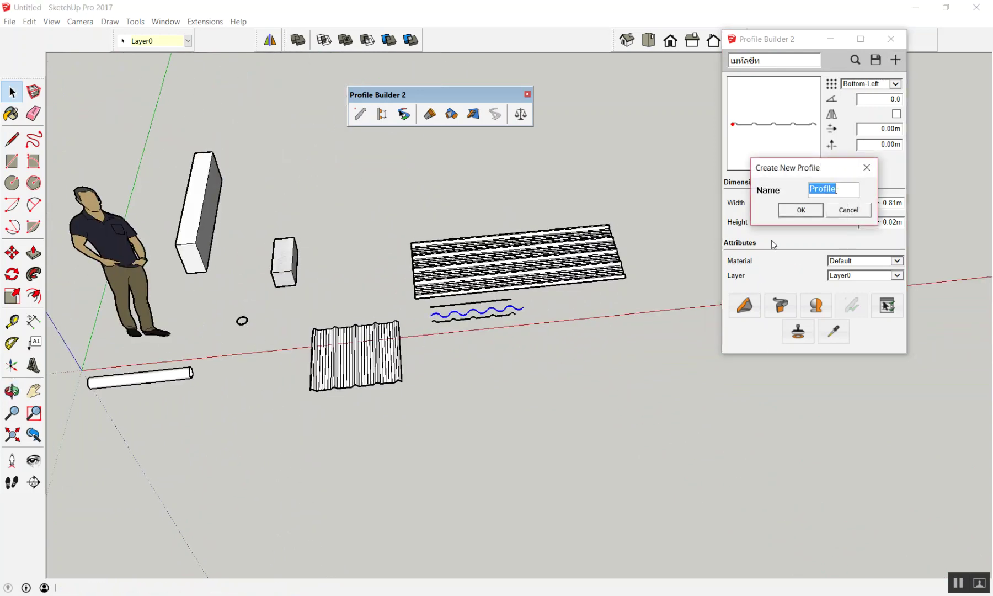
type("ก")
type("ระเบื้องลอนคู")
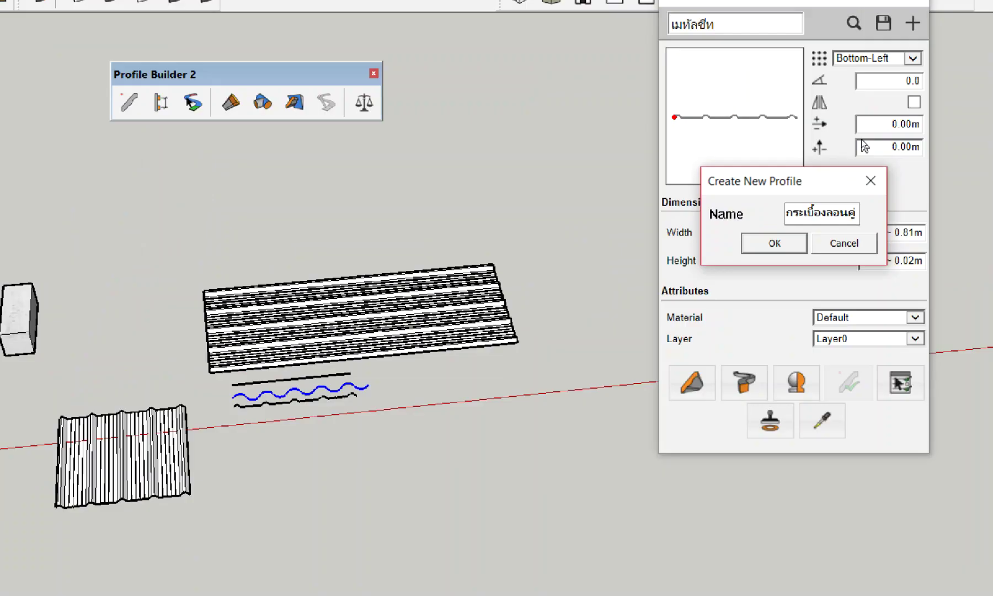
type("่")
left_click(805, 212)
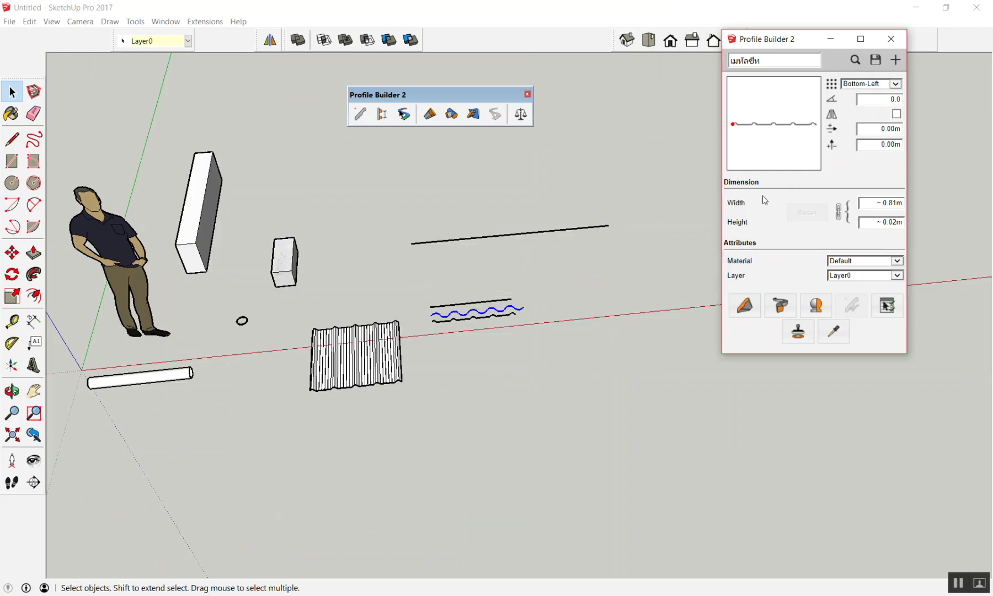
Crossing-select the whole sine-wave curve and delete it
scroll(448, 337, "up", 3)
scroll(448, 337, "up", 3)
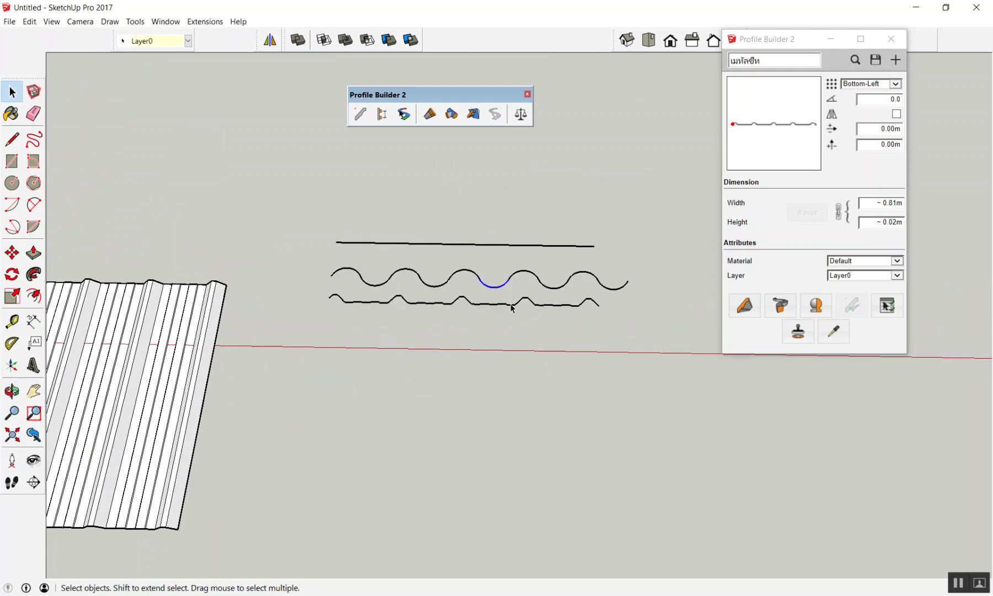
scroll(497, 282, "up", 3)
scroll(480, 274, "up", 2)
scroll(453, 281, "up", 2)
scroll(436, 295, "up", 1)
left_click(434, 293)
scroll(369, 311, "down", 2)
left_click(381, 251, "shift")
left_click_drag(375, 299, 389, 281)
scroll(391, 277, "down", 2)
scroll(497, 265, "down", 2)
scroll(636, 249, "down", 2)
left_click_drag(657, 255, 208, 281)
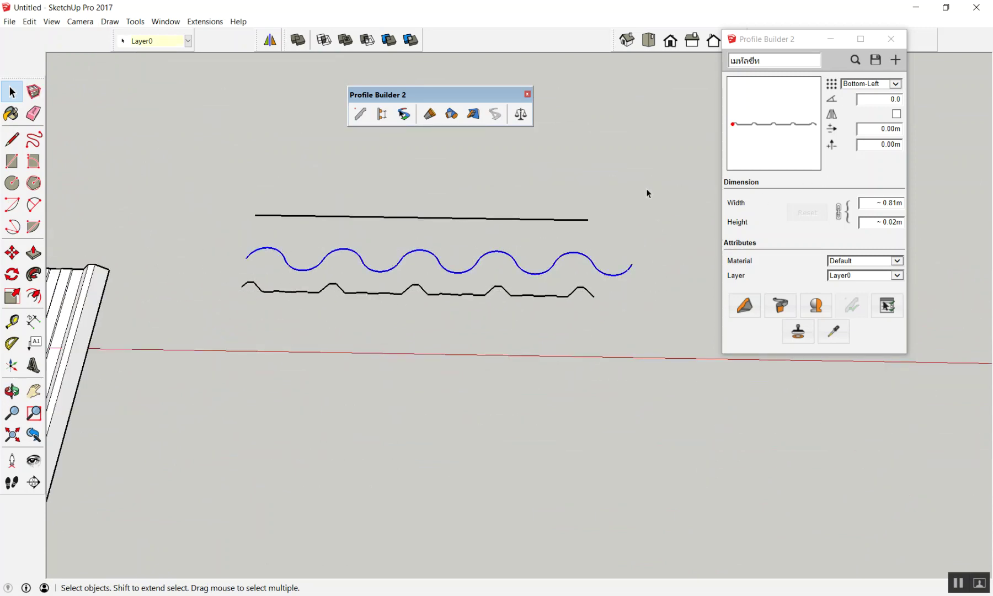
key("Delete")
Orbit around the remaining profiles, then return to the Top view (F2)
left_click_drag(280, 251, 280, 251)
mouse_move(280, 249)
middle_mouse_down()
mouse_move(313, 213)
mouse_move(384, 246)
middle_mouse_up()
key("l")
middle_click_drag(311, 173, 278, 175)
left_click(277, 191)
key("space")
key("F2")
scroll(586, 202, "up", 1)
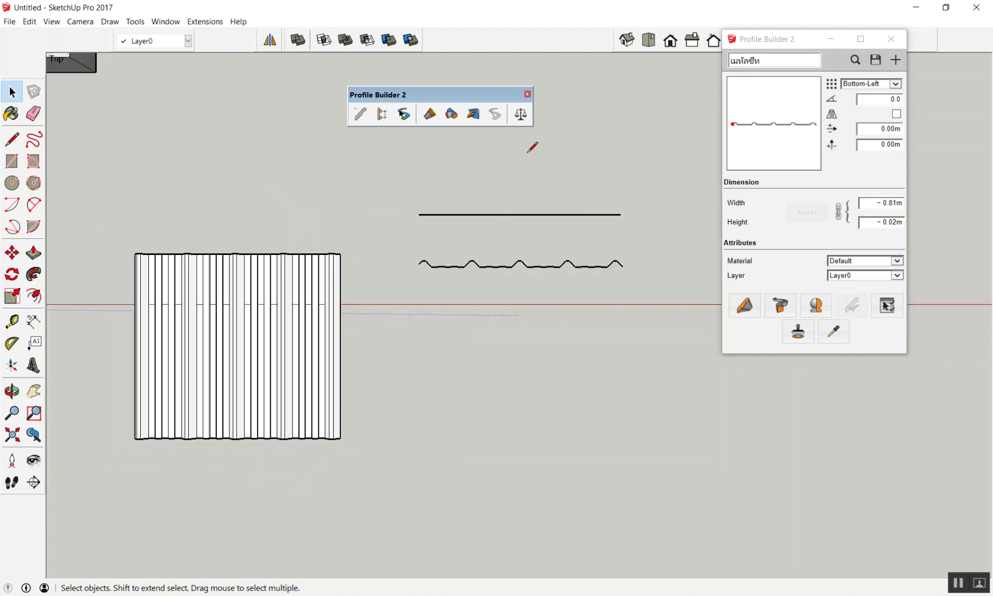
Draw a two-edge V above the straight line and delete the extra short edge
key("l")
left_click(367, 213)
left_click(399, 237)
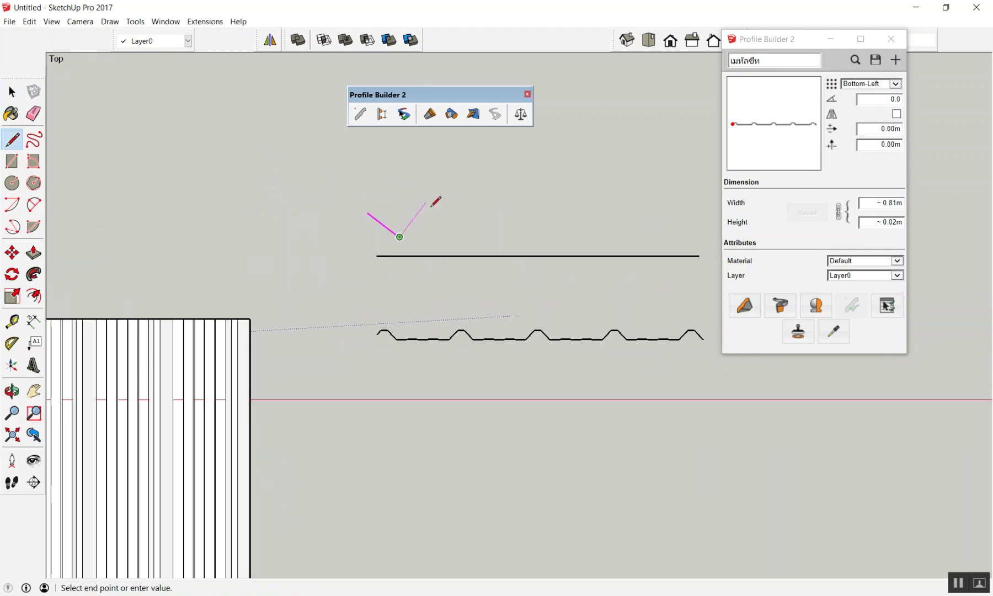
left_click(433, 213)
left_click(450, 237)
key("space")
left_click(447, 231)
key("Delete")
Copy the V from its left tip onto its right tip, then undo the copy
left_click_drag(369, 234, 364, 234)
key("m")
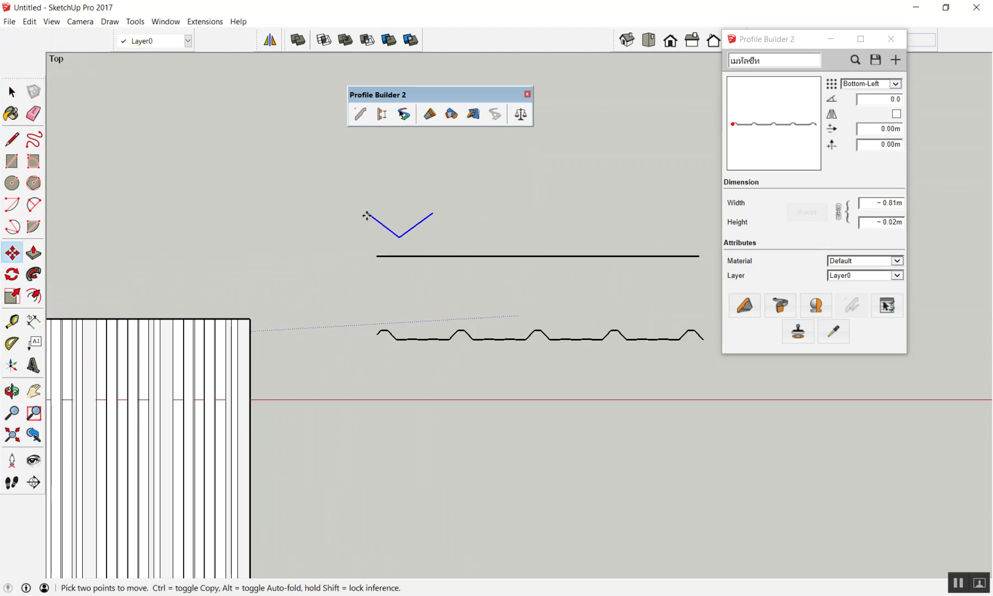
key("ctrl")
left_click(367, 216)
left_click(433, 213)
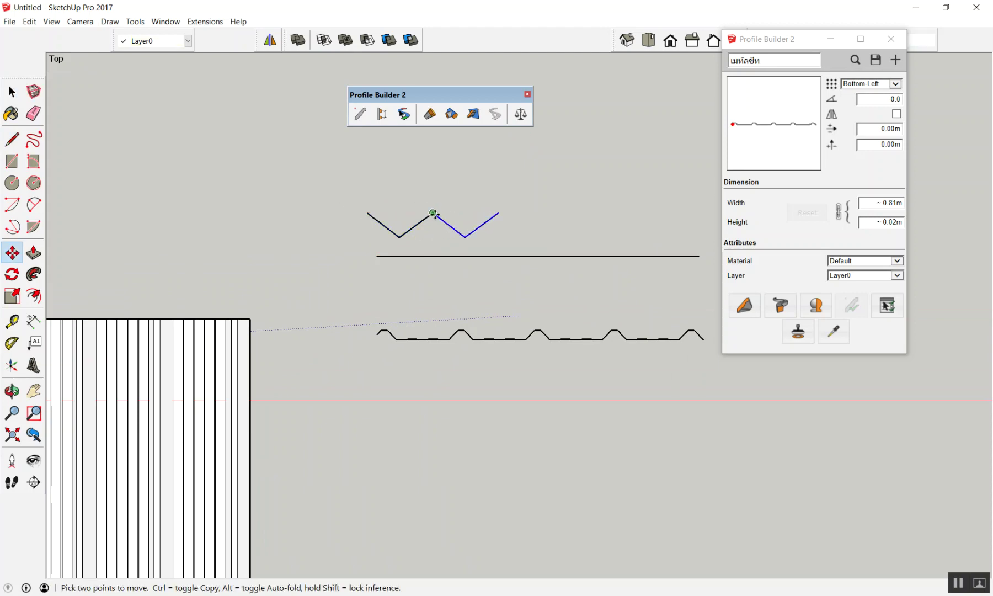
key("ctrl+z")
key("space")
Reselect the V, copy it to its right tip again, undo, and clear the selection
left_click_drag(455, 208, 375, 234)
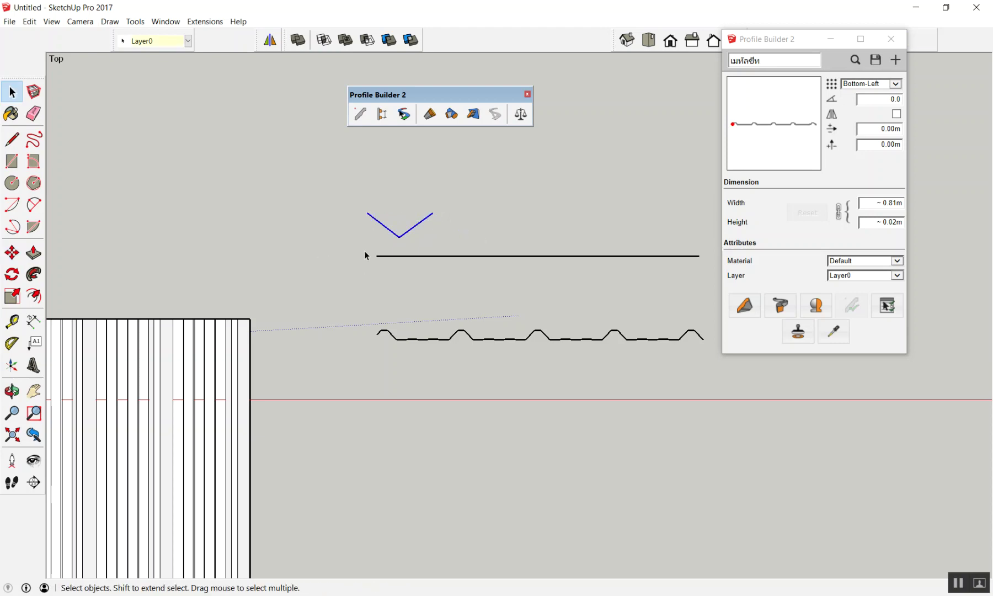
key("m")
left_click(368, 213)
key("ctrl")
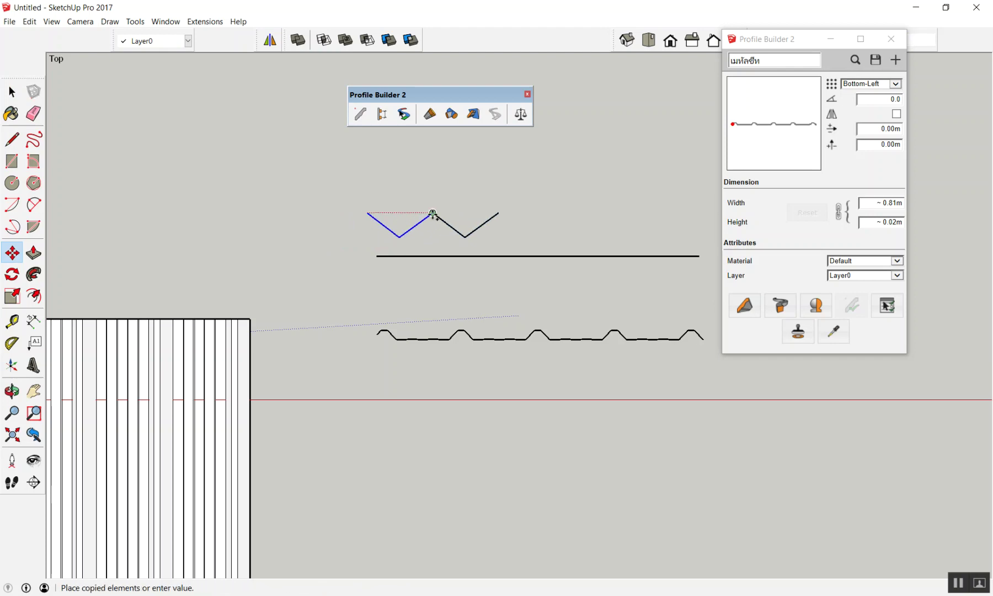
left_click(433, 213)
key("ctrl+z")
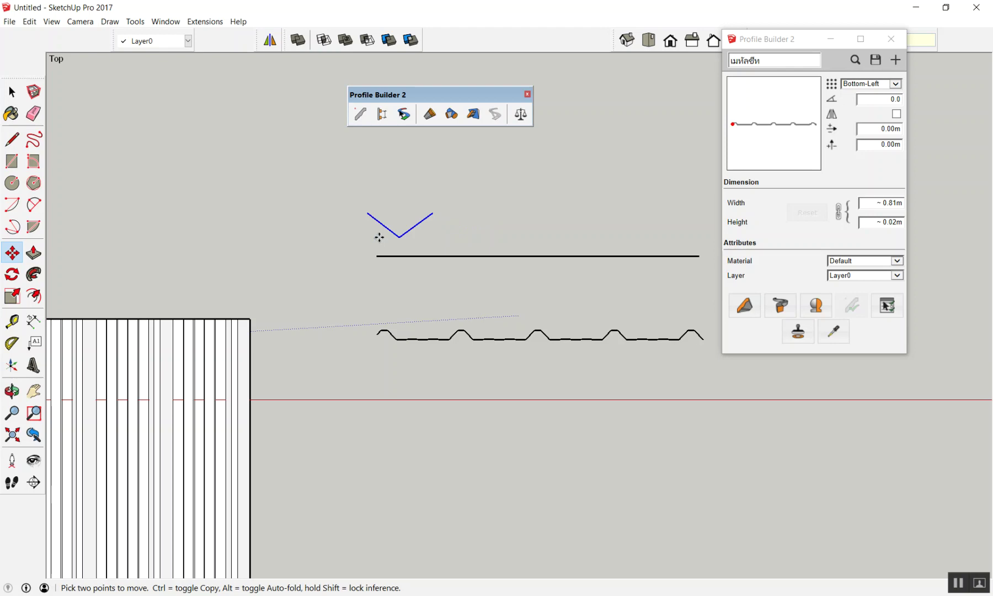
key("space")
left_click(399, 186)
Move the Profile Builder panel aside and copy the V end-to-end five times with x5
scroll(407, 188, "up", 2)
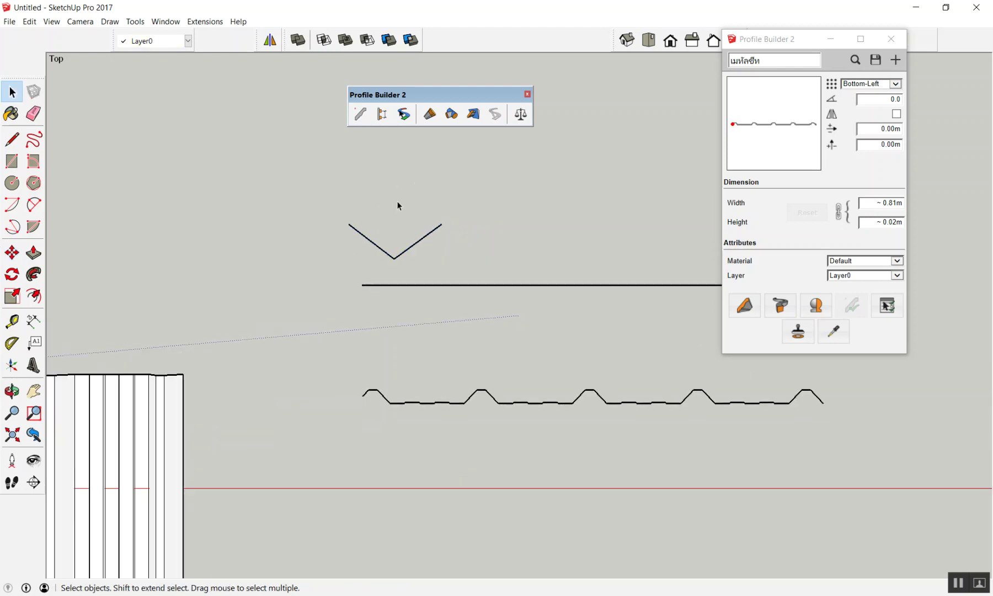
scroll(408, 188, "up", 1)
left_click_drag(794, 37, 820, 112)
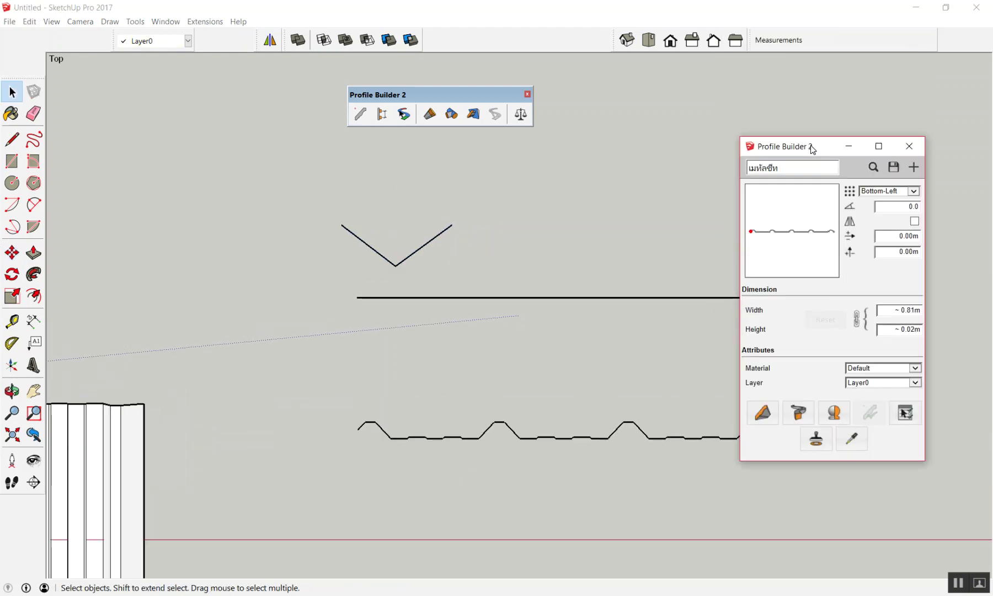
left_click_drag(521, 189, 297, 264)
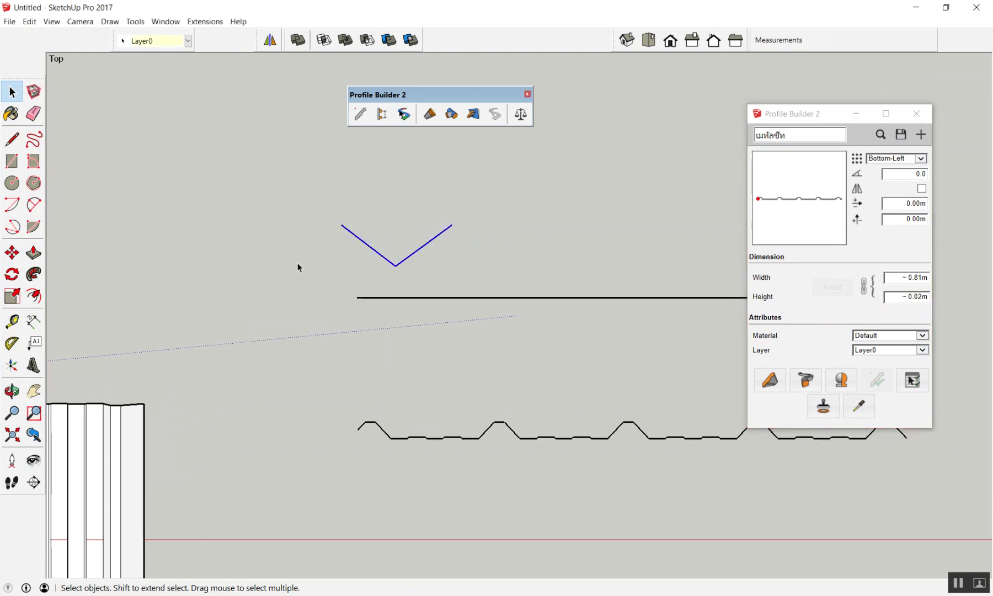
key("m")
key("ctrl")
left_click(341, 225)
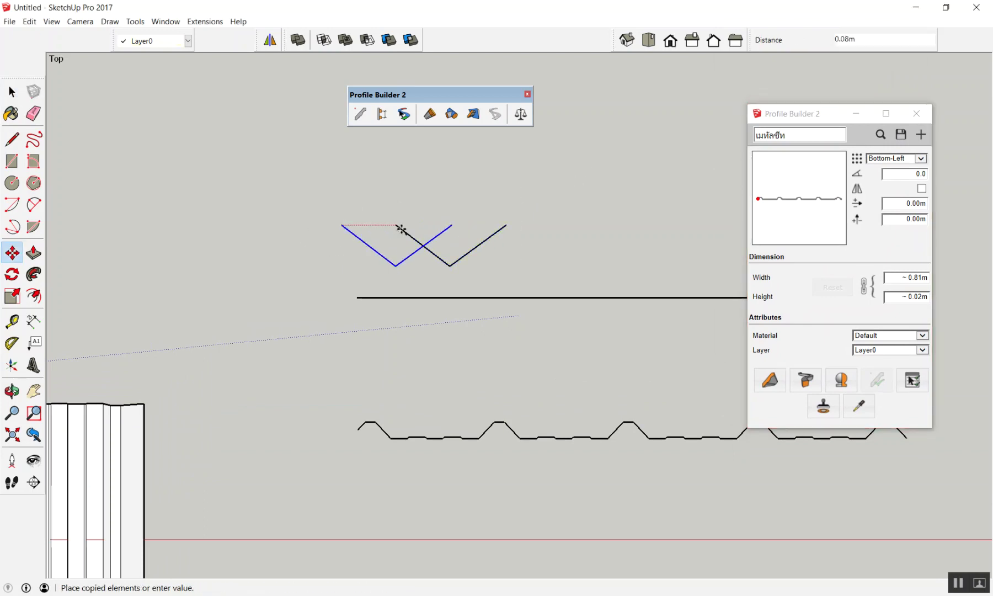
left_click(452, 225)
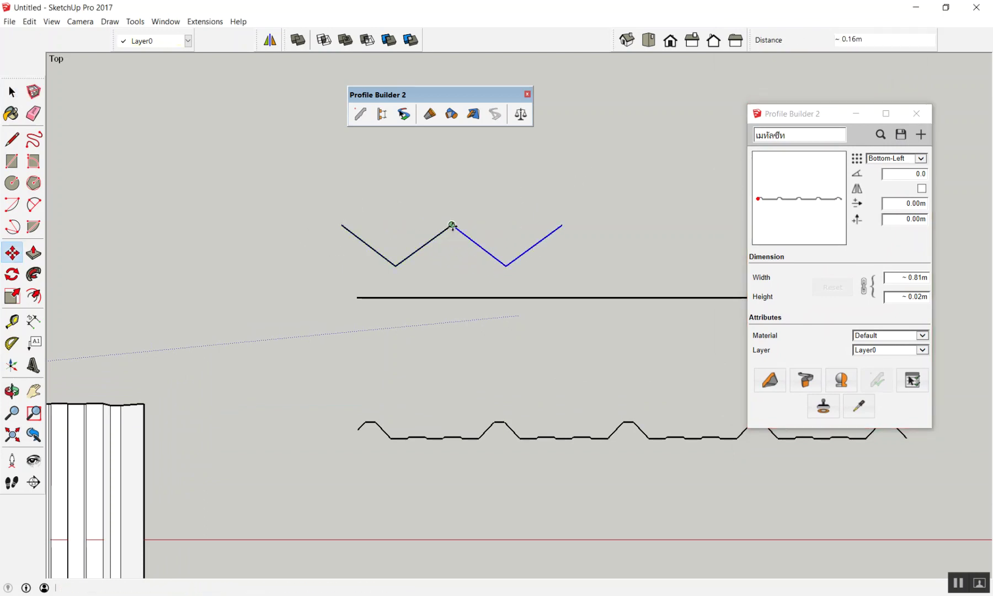
type("x5")
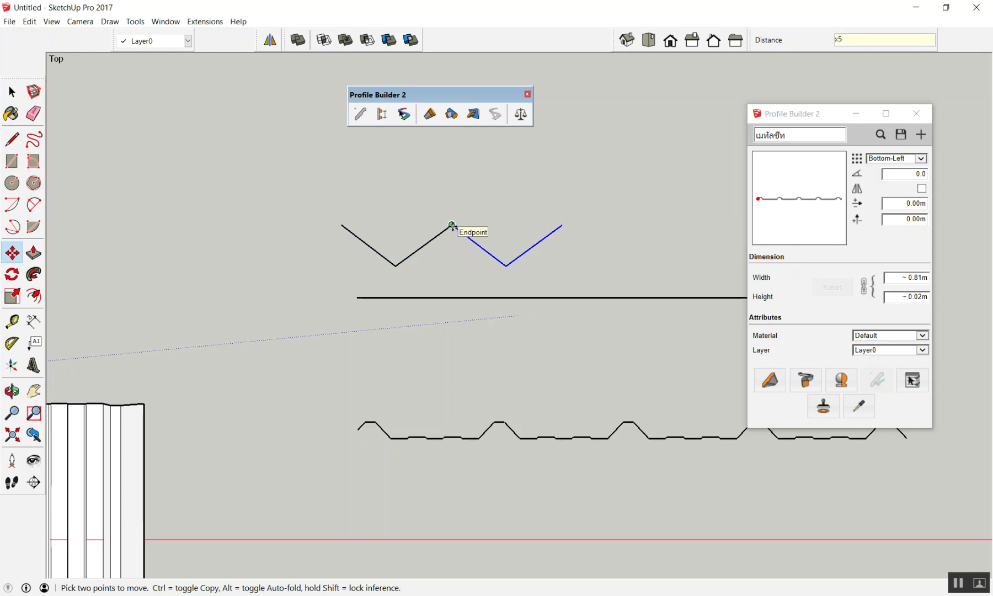
key("Return")
Delete the extra segment at the zigzag's end and select the whole zigzag
scroll(149, 210, "down", 2)
scroll(254, 231, "down", 2)
scroll(613, 208, "up", 1)
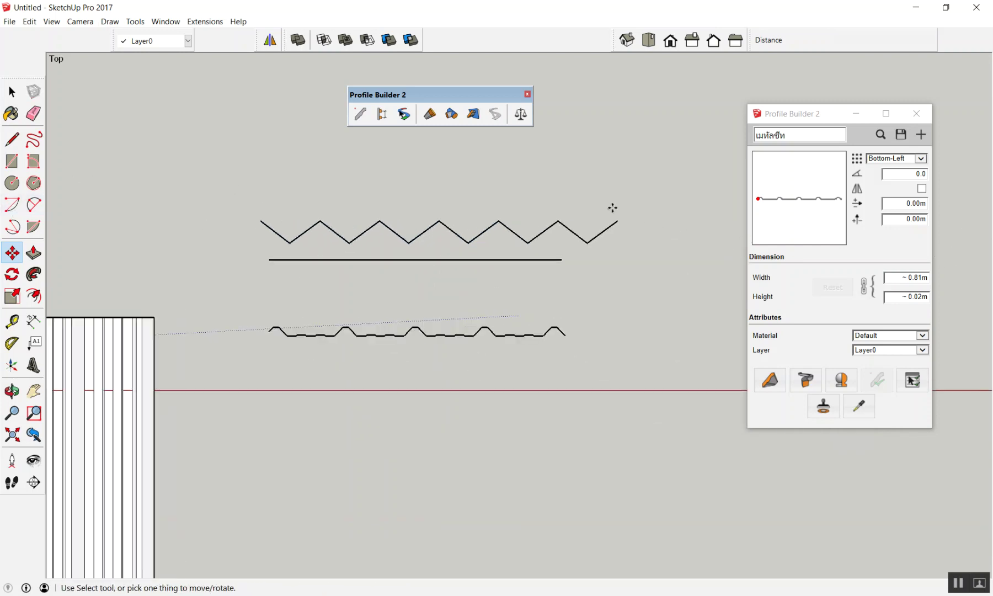
key("space")
left_click_drag(647, 189, 566, 250)
key("Delete")
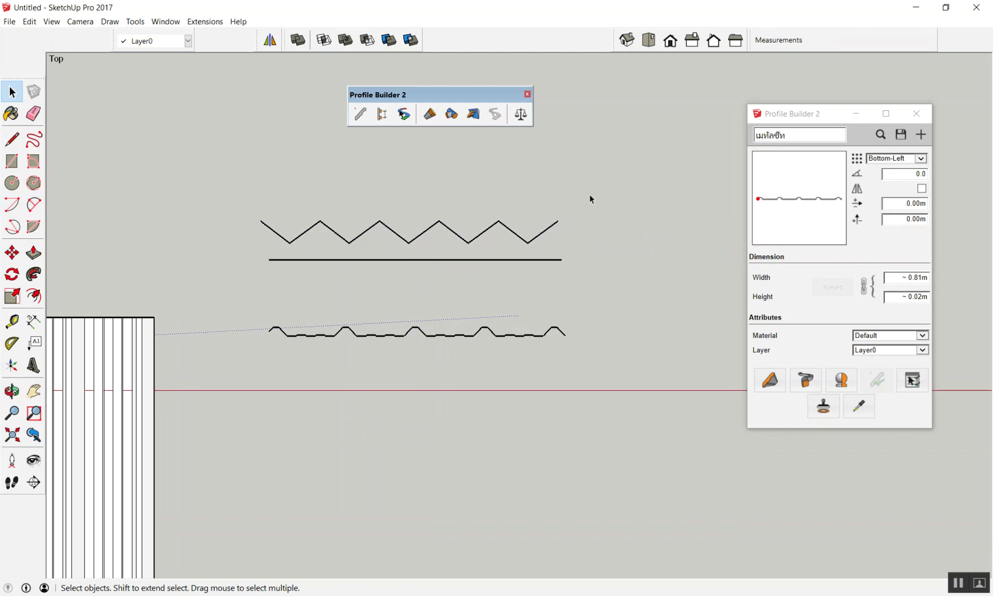
left_click_drag(246, 243, 246, 243)
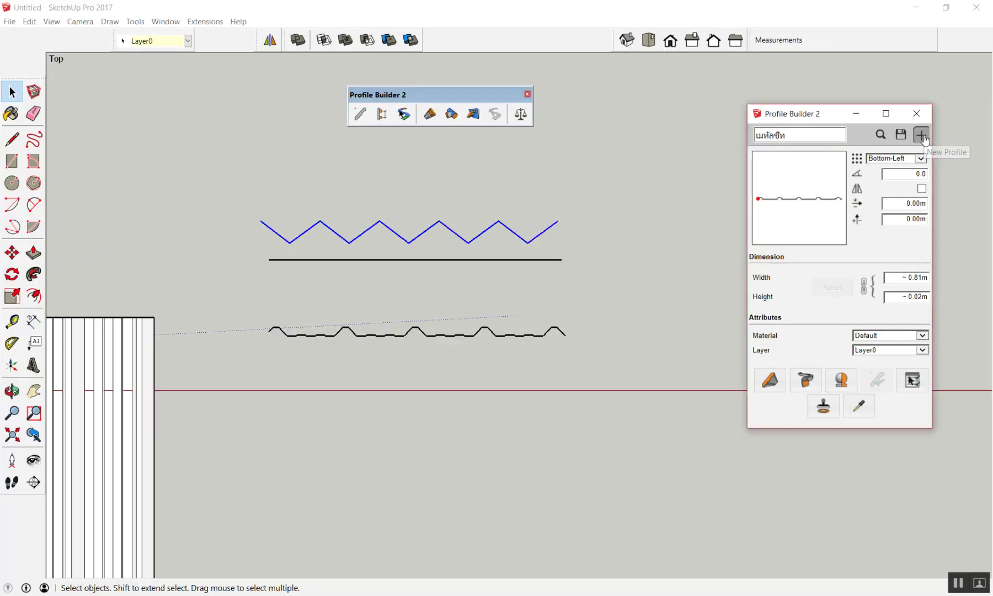
Start a new profile from the zigzag, then cancel the naming dialog and close Profile Builder
left_click(921, 136)
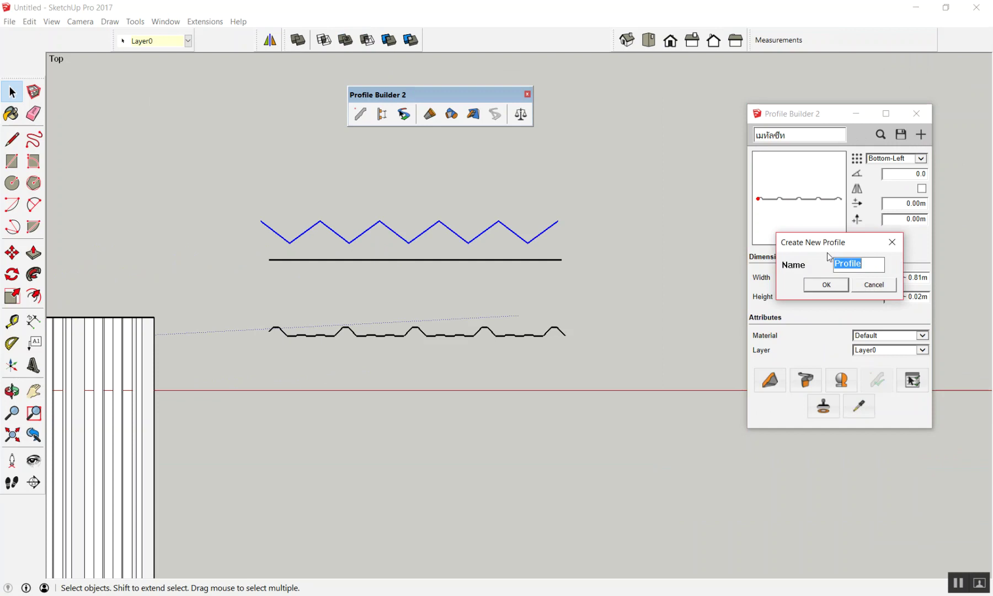
type("e")
left_click(846, 284)
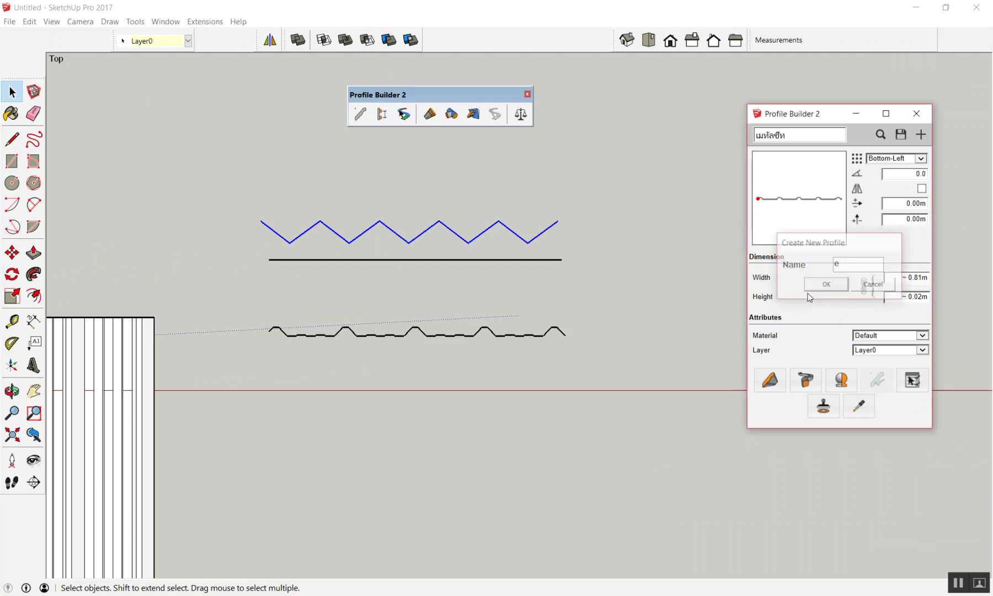
left_click_drag(813, 116, 662, 144)
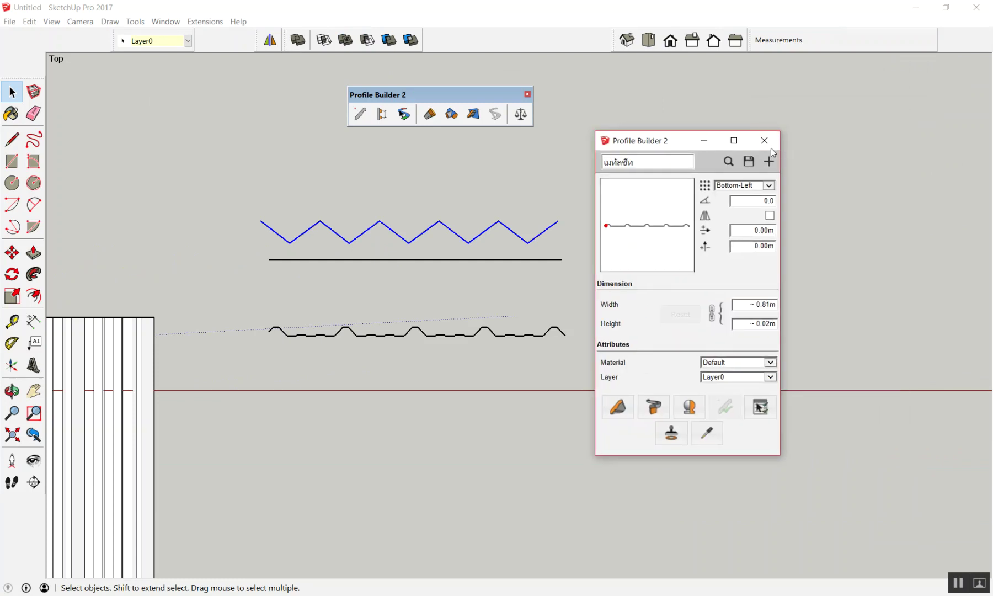
left_click(765, 140)
Select the lower ridged profile and the zigzag in turn, then clear the selection
scroll(712, 209, "up", 1)
scroll(640, 247, "down", 1)
scroll(496, 298, "up", 1)
left_click(477, 348)
left_click(490, 221)
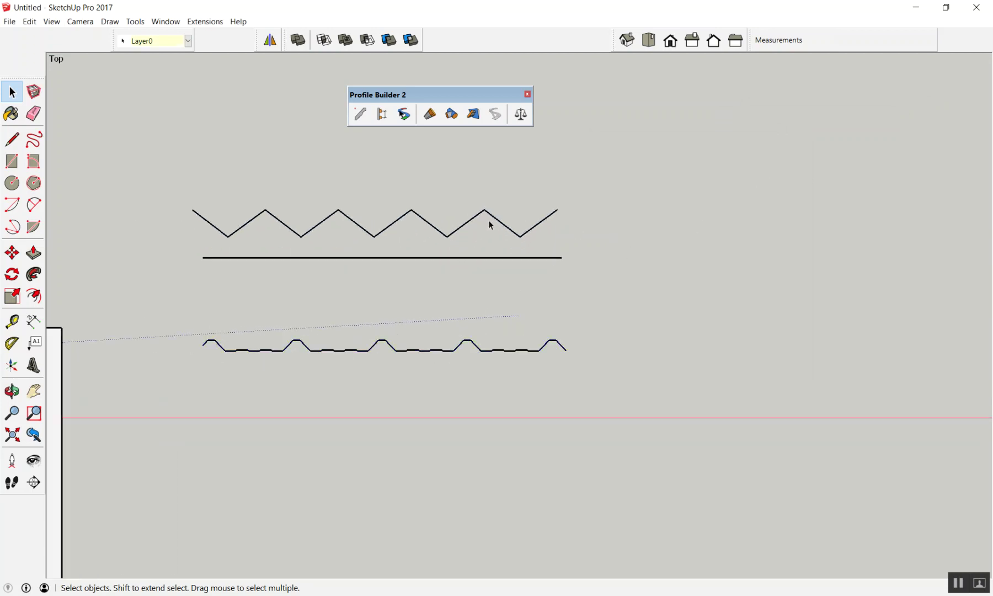
scroll(491, 220, "down", 1)
left_click_drag(565, 190, 318, 241)
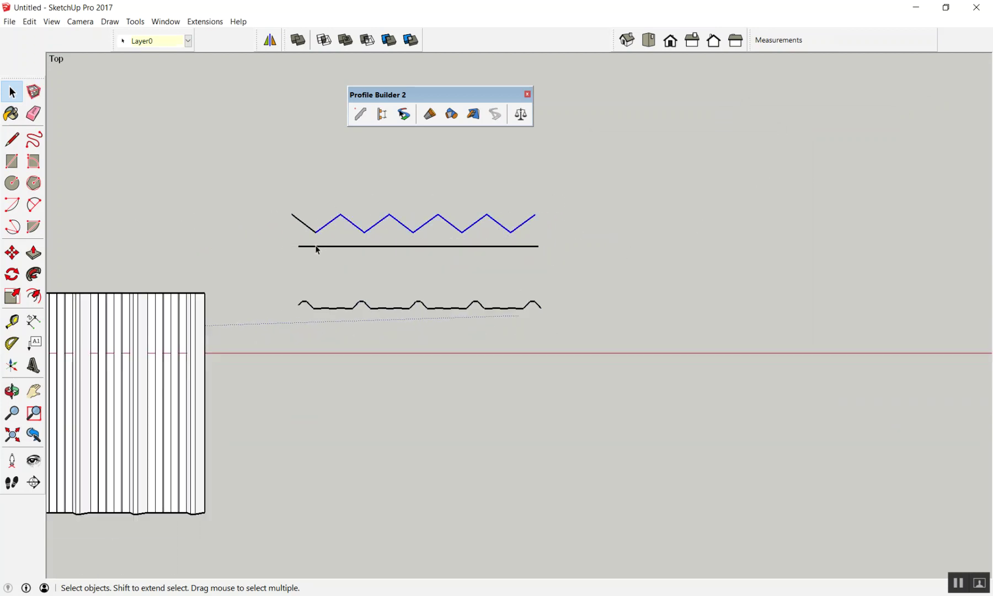
left_click(482, 321)
Reopen Profile Builder and save the selected zigzag as a new profile named 'ลอน'
left_click(522, 181)
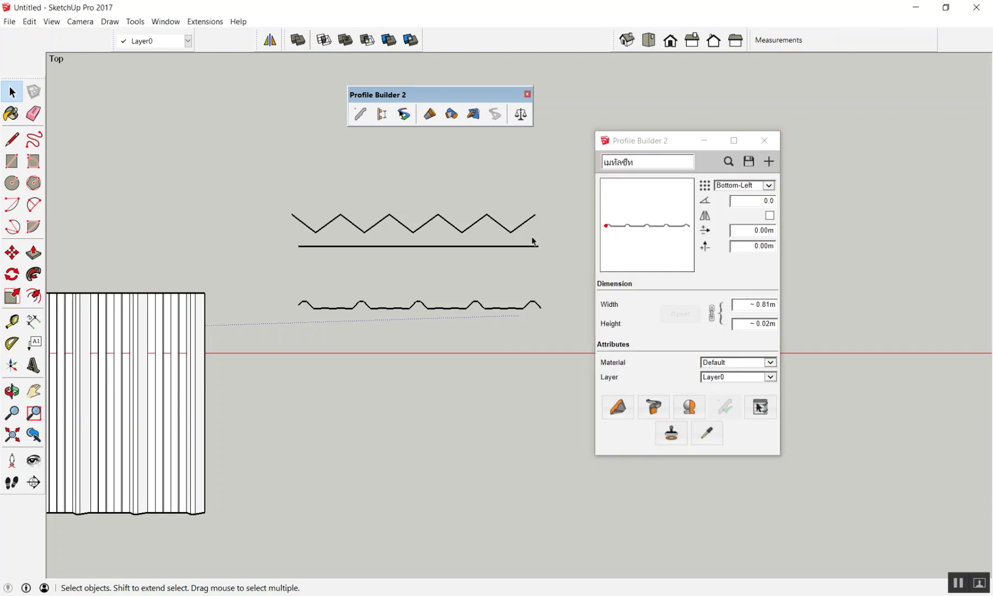
left_click_drag(313, 235, 243, 245)
left_click_drag(582, 177, 279, 241)
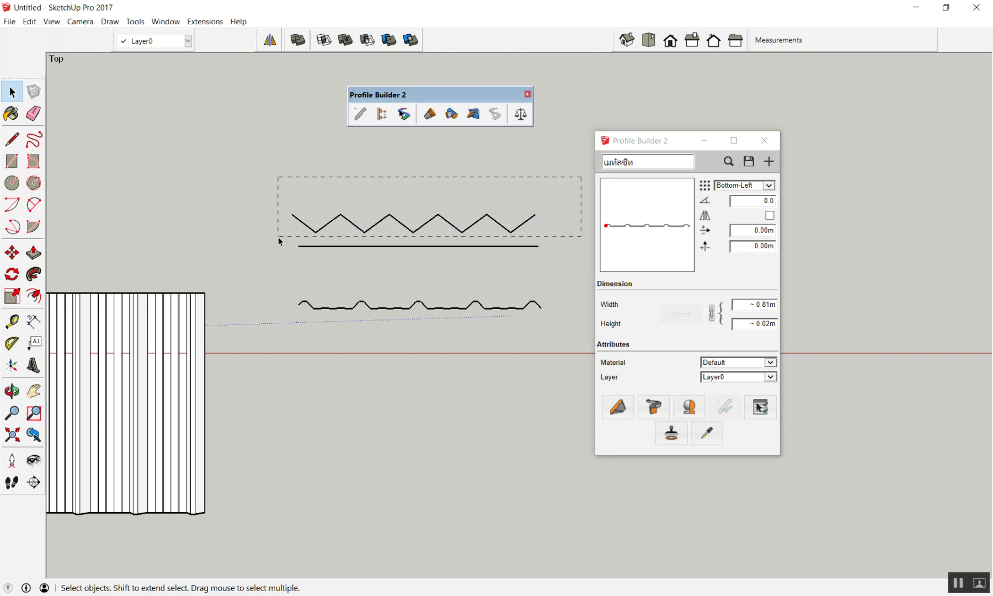
left_click(769, 161)
type("ลอน")
left_click(676, 310)
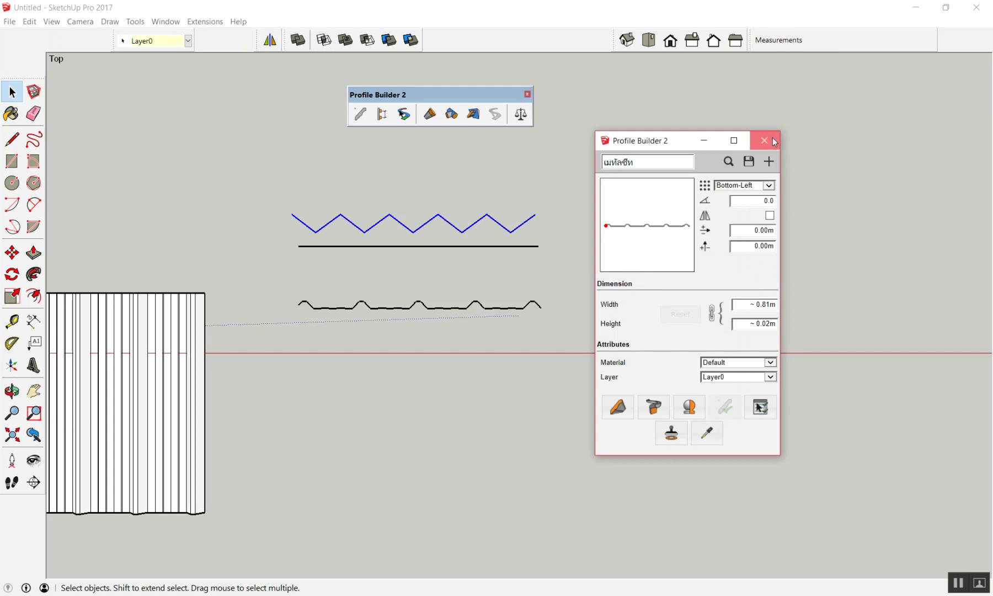
left_click(764, 140)
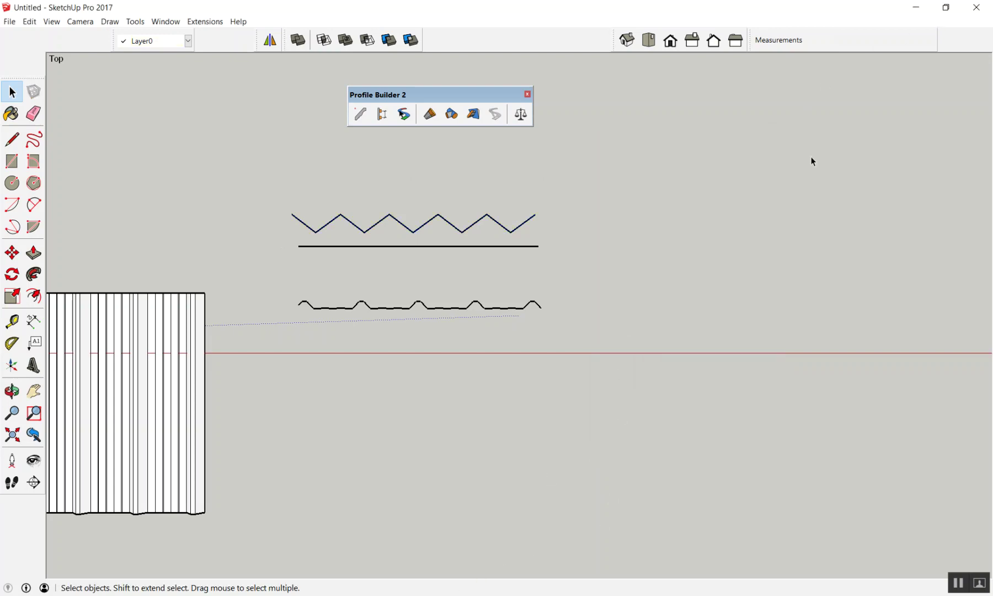
Create a new profile from the straight line under the zigzag and close Profile Builder
scroll(558, 262, "up", 1)
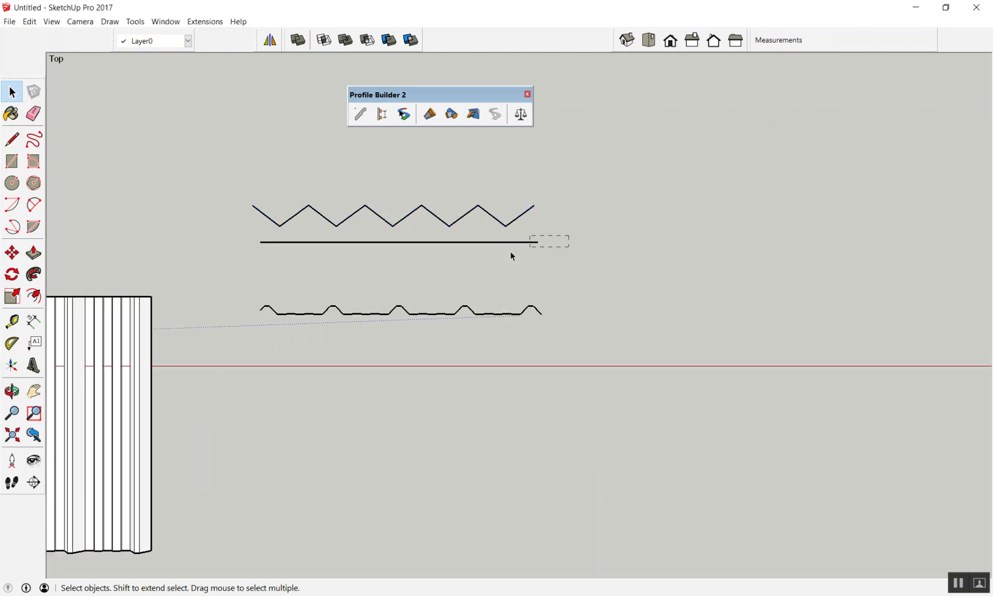
left_click_drag(300, 292, 394, 263)
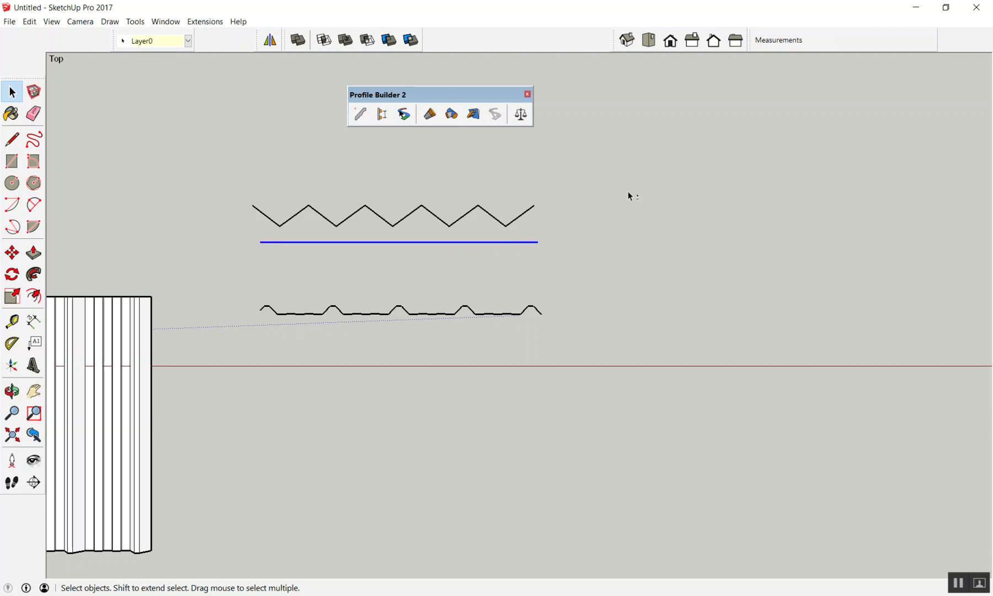
left_click(769, 161)
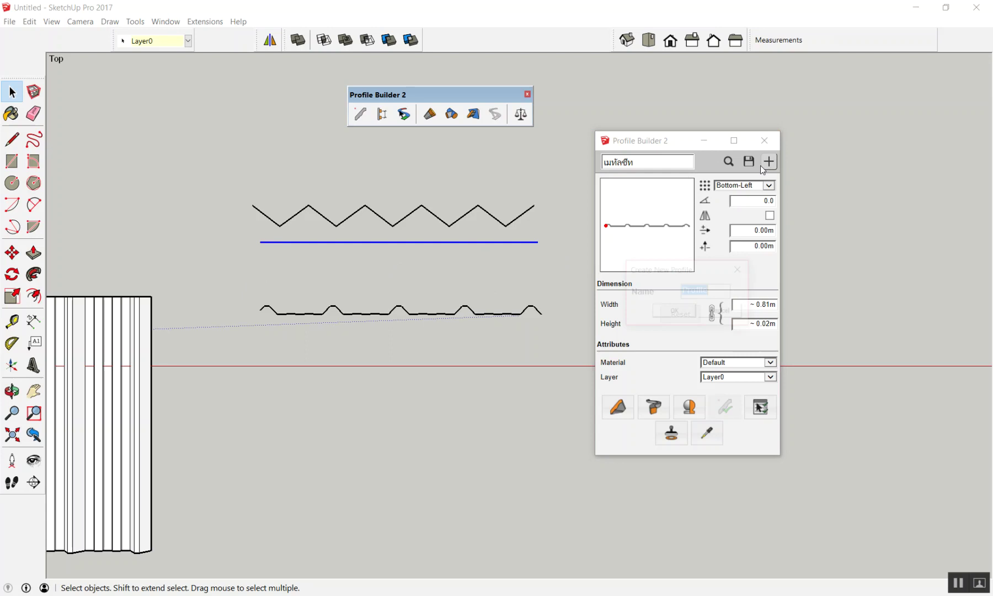
left_click(670, 311)
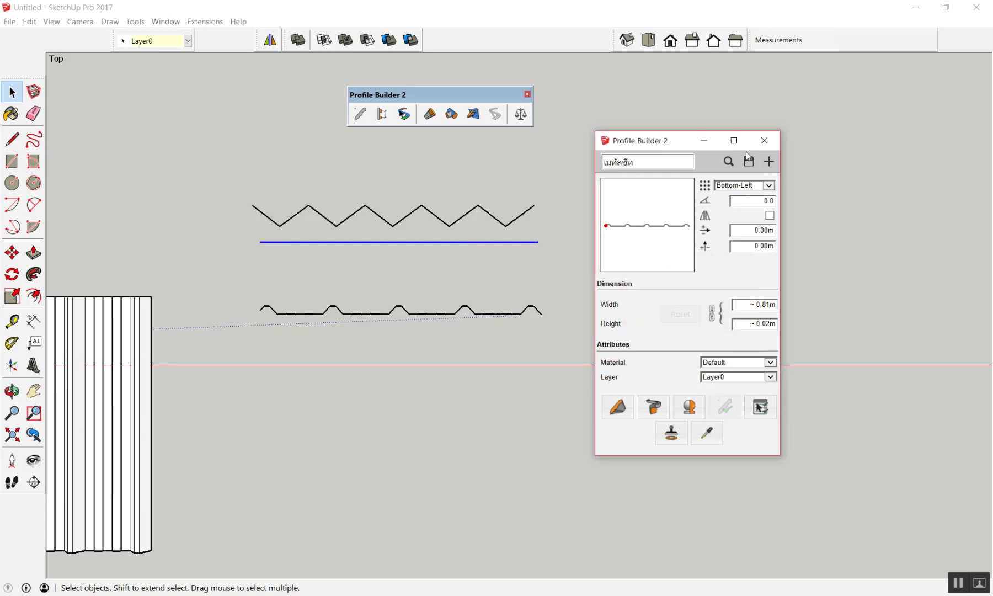
left_click(764, 141)
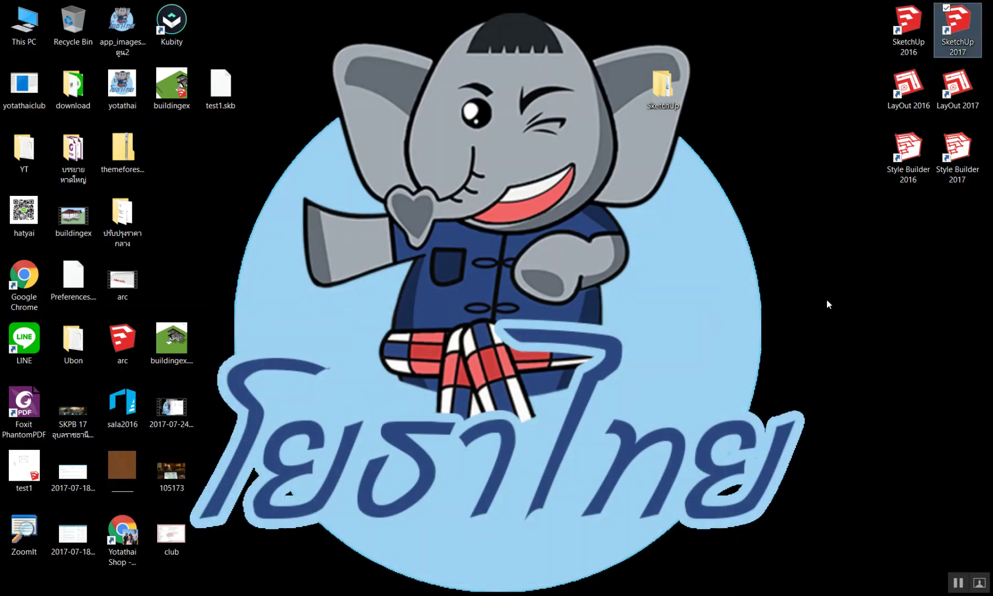
Open SketchUp 2016 from its desktop icon and start a blank untitled model
left_click(909, 27)
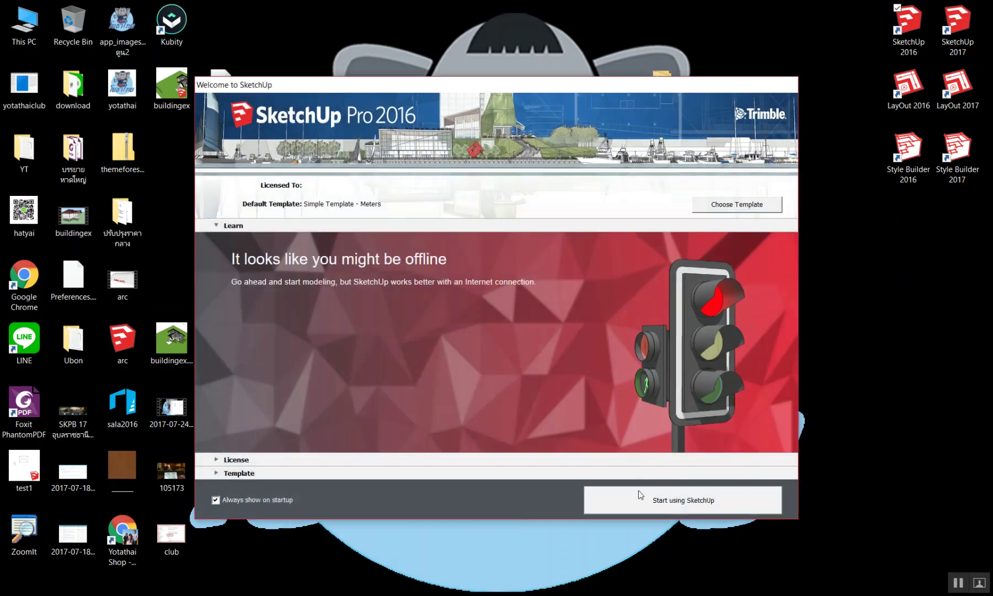
left_click(641, 495)
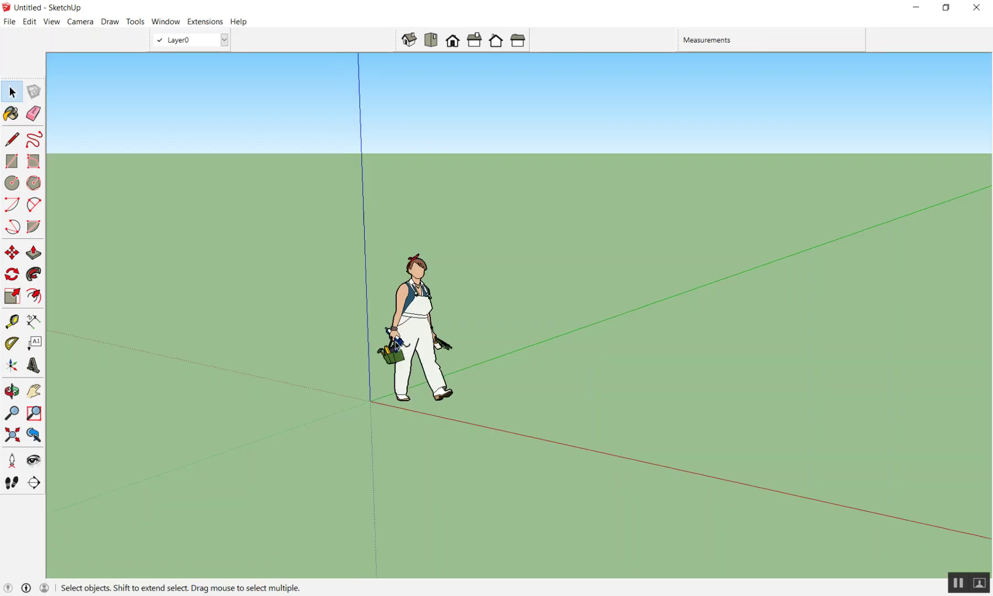
Switch to Top view and draw a V of two lines
middle_click_drag(395, 343, 450, 255)
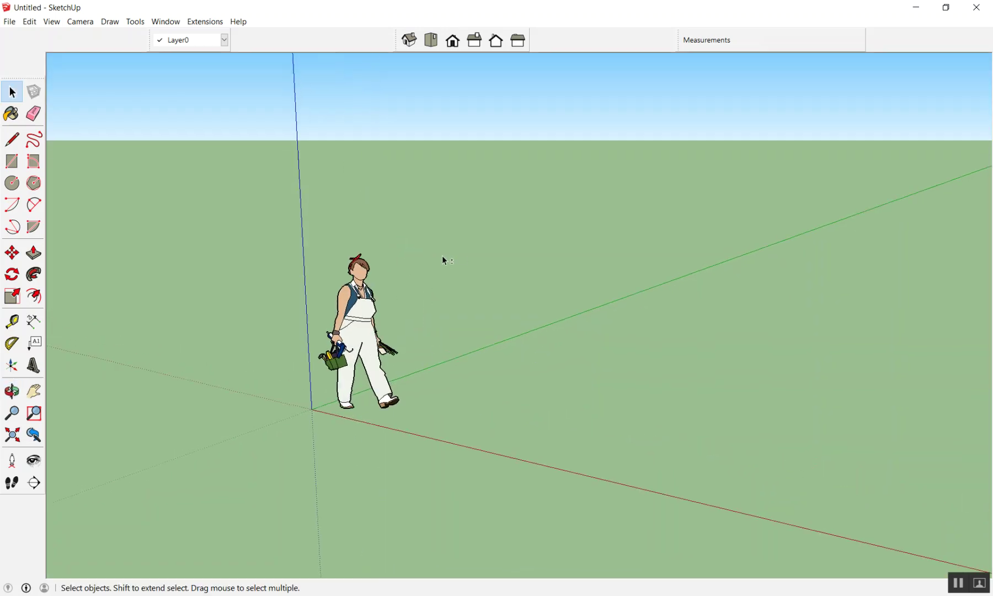
key("F2")
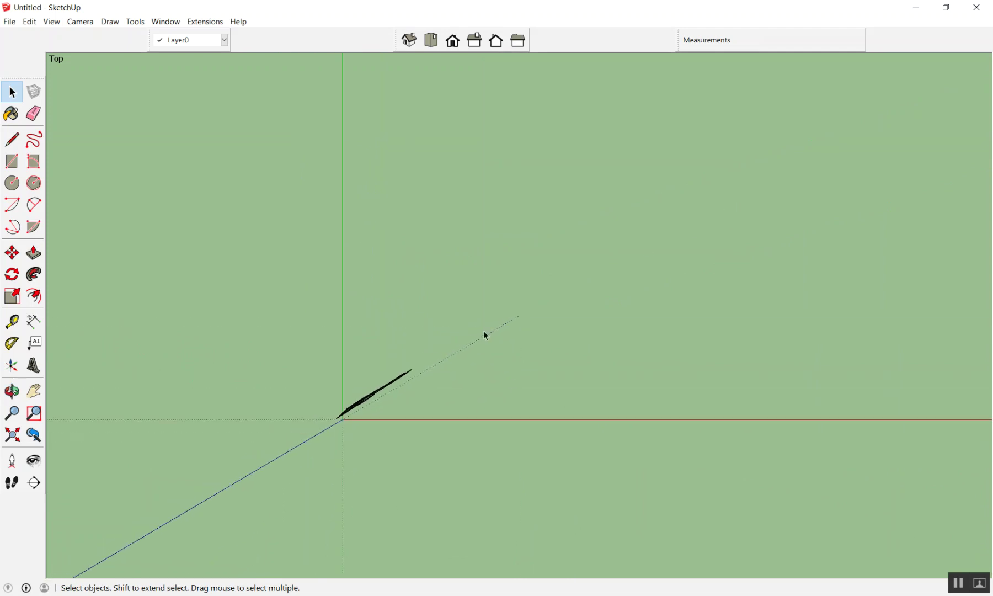
key("l")
left_click(421, 253)
left_click(453, 276)
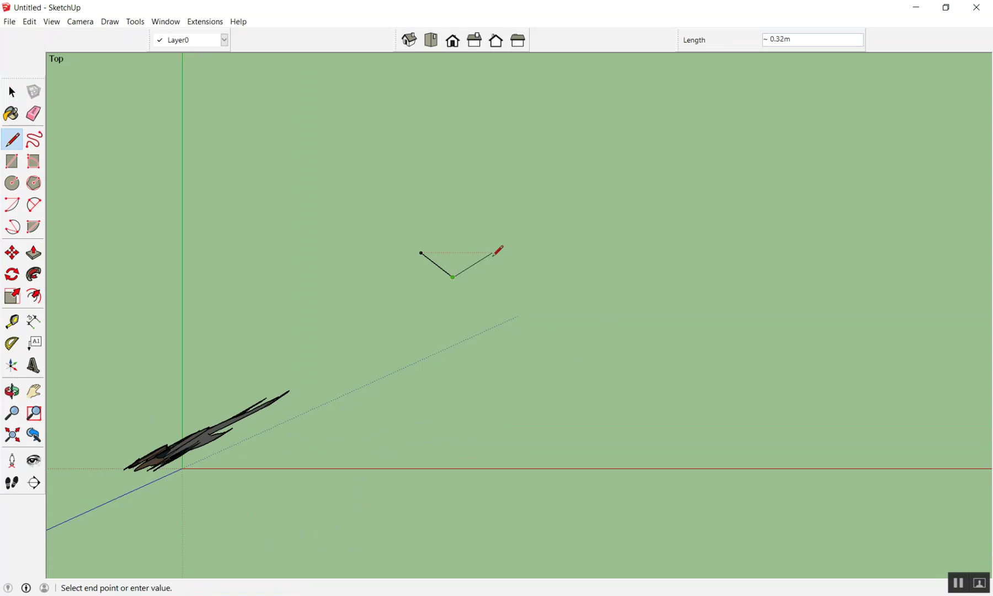
left_click(493, 251)
key("space")
Copy the V to its right end and array it 4x into a five-V zigzag, then select it
scroll(478, 243, "up", 2)
left_click_drag(478, 233, 368, 320)
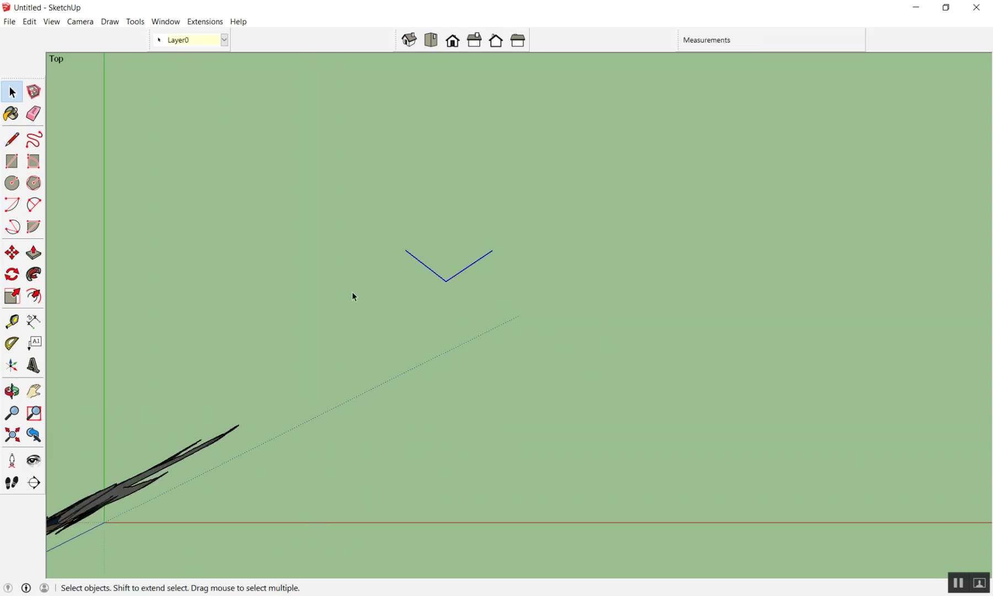
key("m")
left_click(406, 250)
key("ctrl")
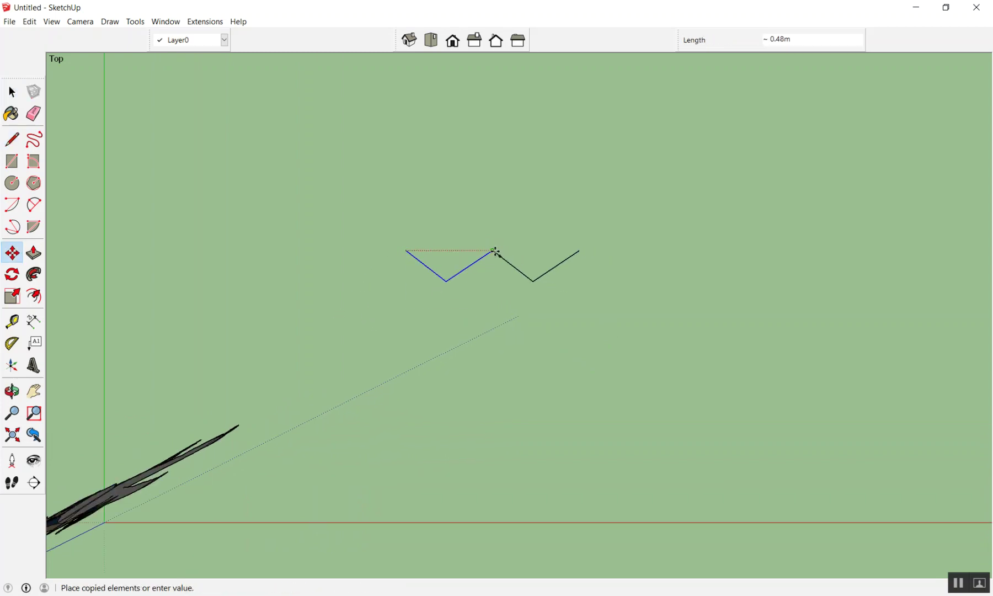
left_click(494, 252)
type("x")
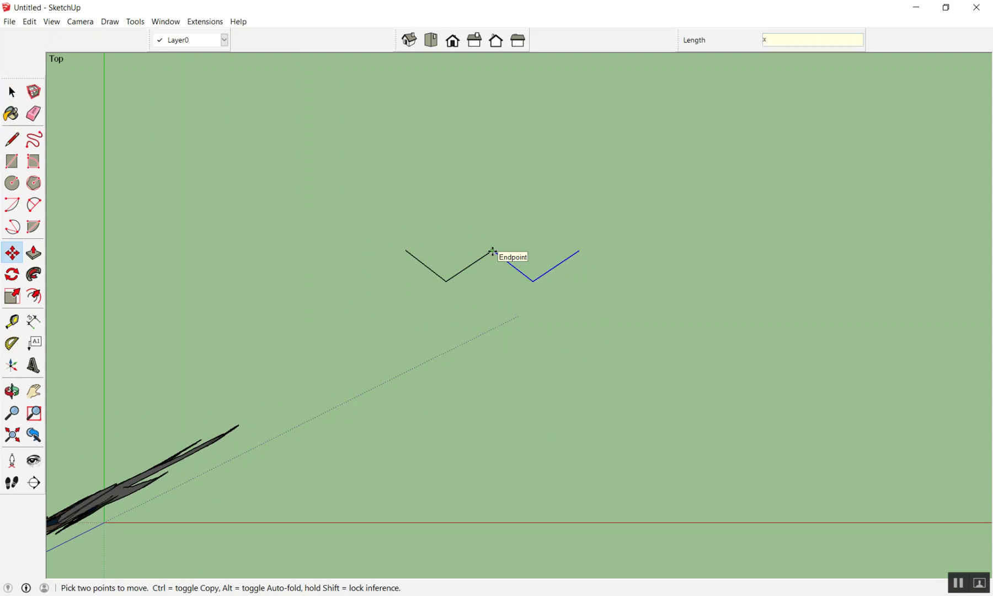
type("4")
key("Return")
key("space")
scroll(437, 173, "down", 2)
left_click_drag(377, 292, 352, 297)
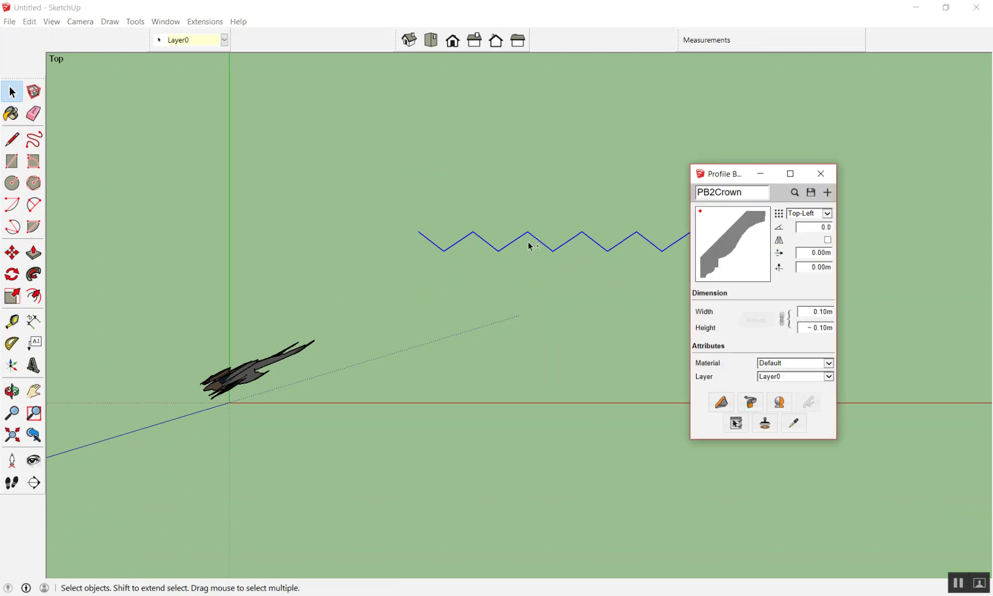
Save the selected zigzag as a new Profile Builder profile named 'rr'
left_click_drag(717, 168, 831, 143)
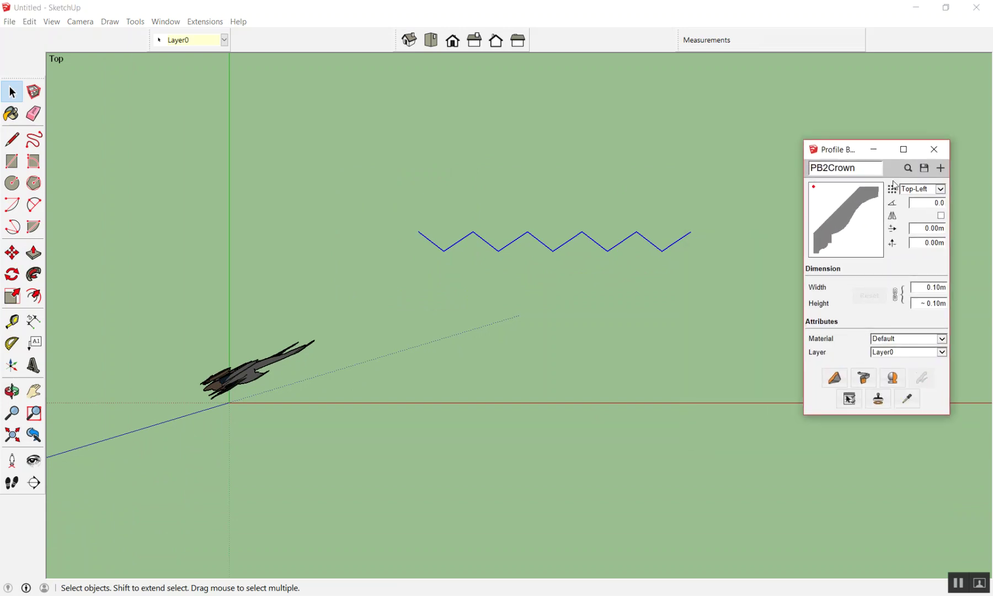
left_click(941, 168)
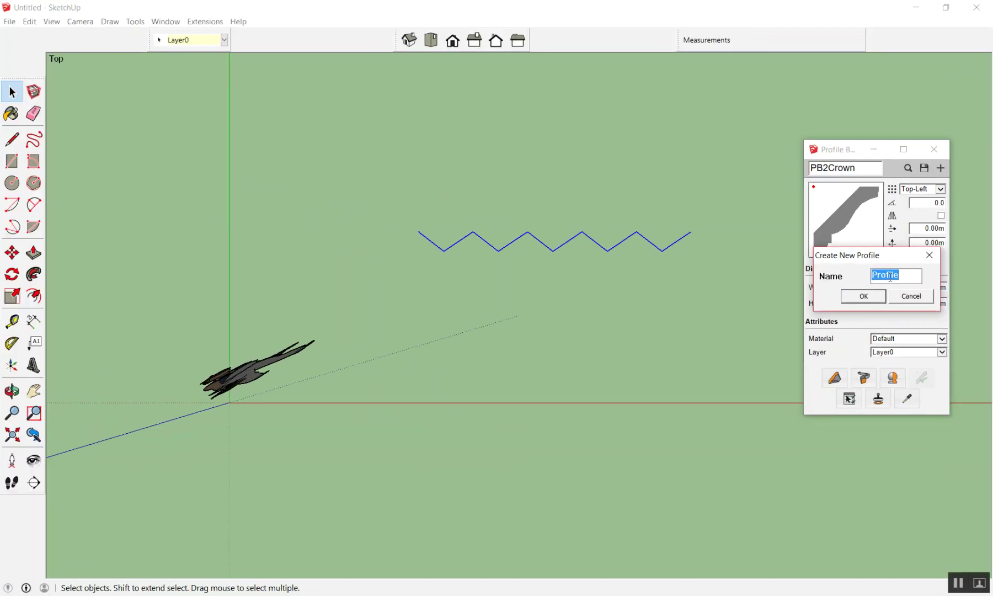
type("rr")
left_click(864, 298)
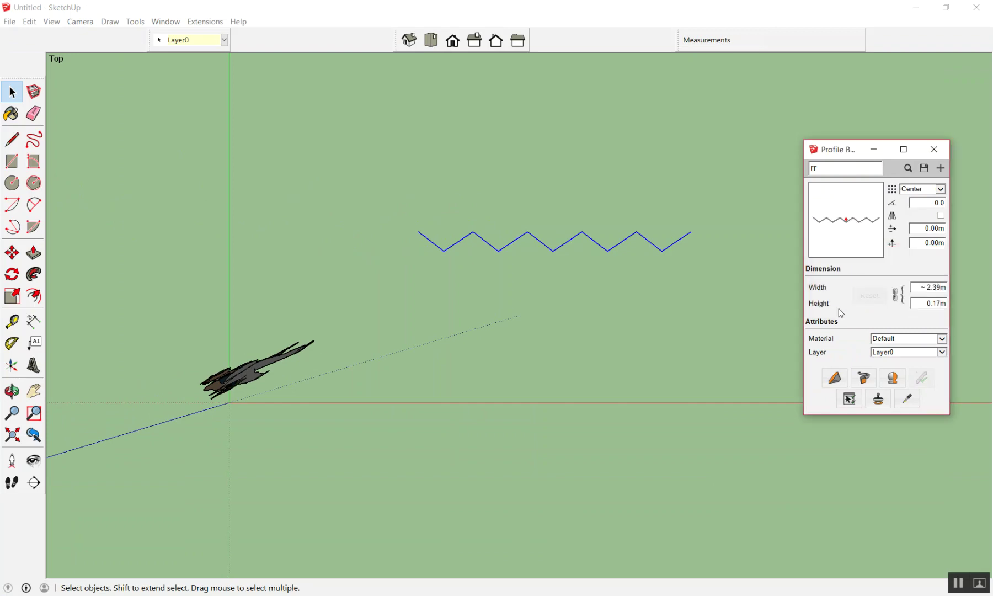
scroll(785, 316, "down", 3)
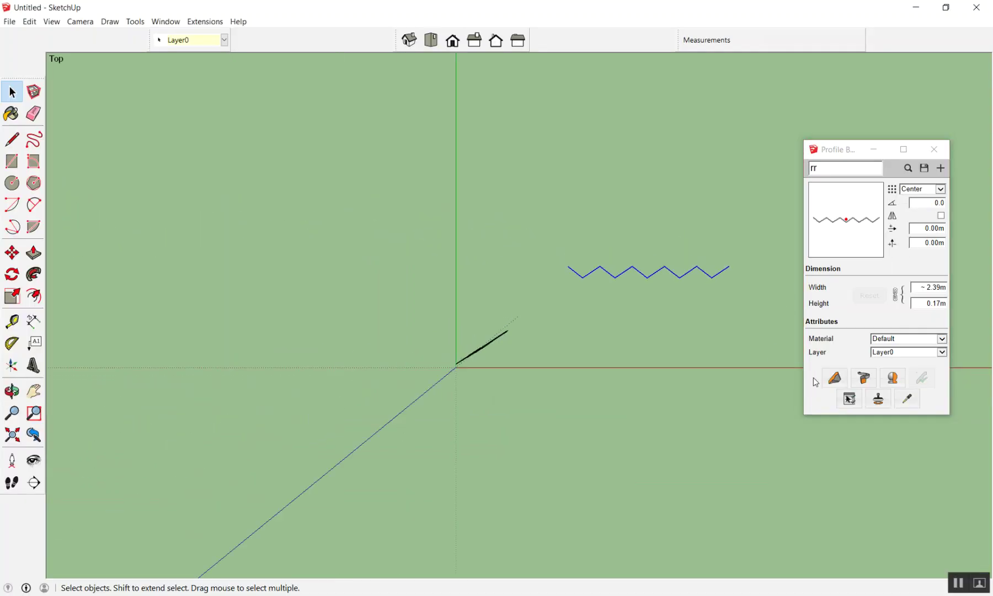
Build a corrugated sheet member from 'rr' between two points, then minimise SketchUp 2016
left_click(834, 377)
mouse_move(727, 326)
middle_mouse_down()
mouse_move(503, 174)
mouse_move(534, 260)
middle_mouse_up()
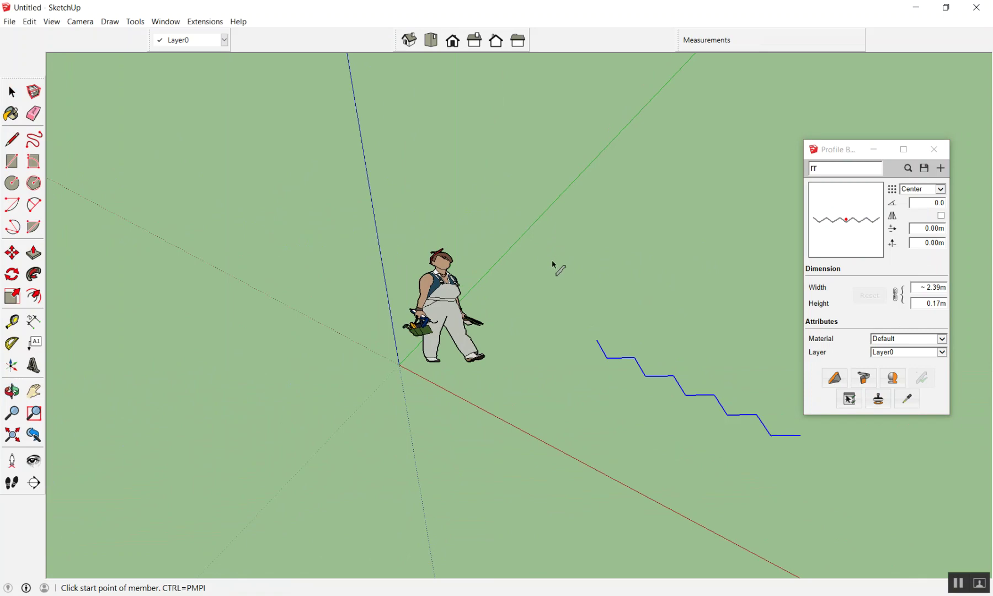
left_click(550, 281)
left_click(614, 206)
key("Return")
mouse_move(676, 216)
middle_mouse_down()
mouse_move(667, 220)
mouse_move(750, 477)
mouse_move(605, 281)
mouse_move(725, 285)
middle_mouse_up()
scroll(727, 288, "up", 2)
scroll(647, 234, "down", 2)
scroll(628, 200, "down", 2)
scroll(612, 196, "down", 2)
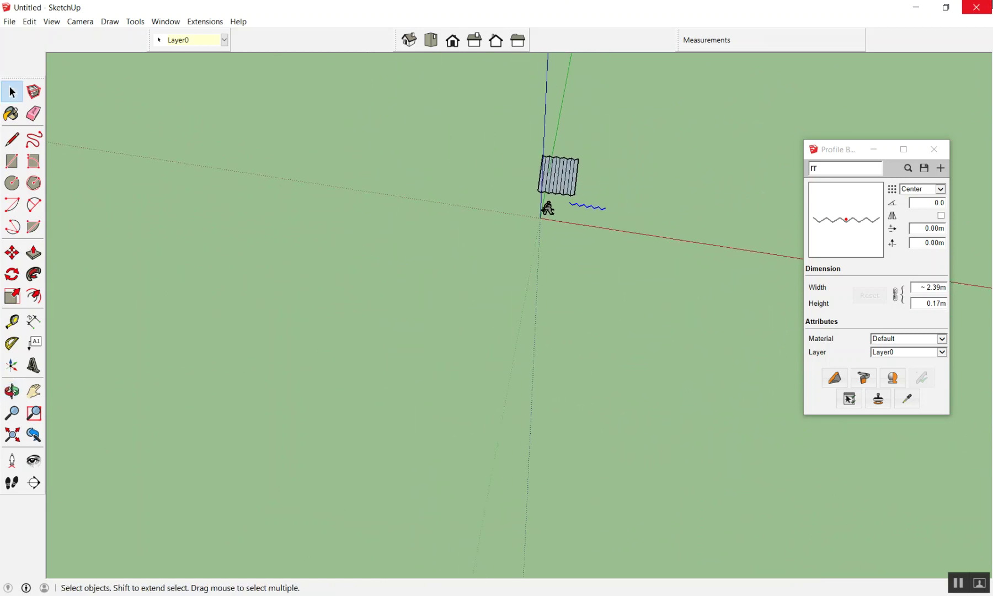
left_click(917, 8)
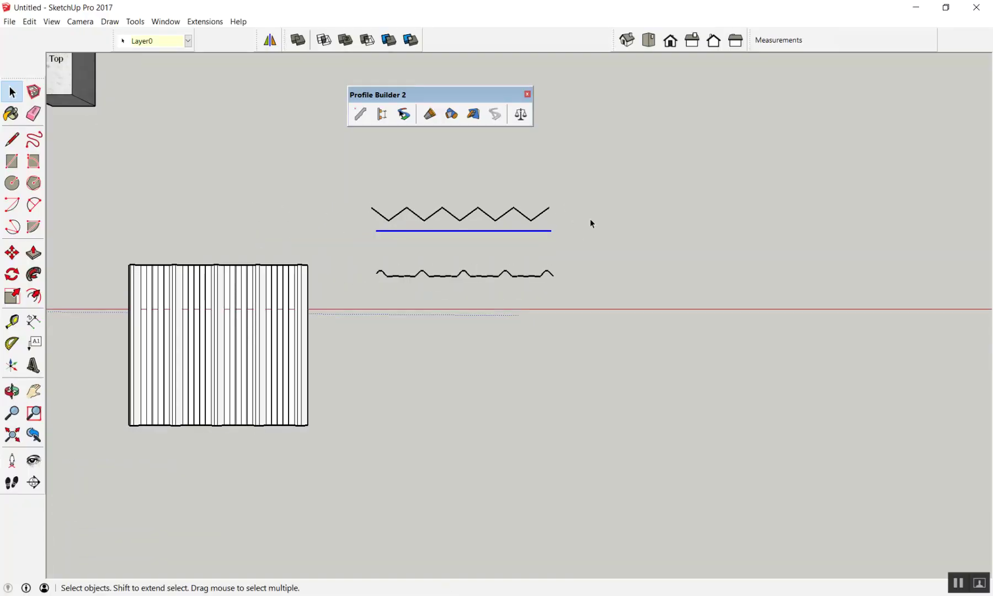
Delete the flat sheet, both squiggle profiles and the remaining straight black line
left_click_drag(448, 219, 608, 341)
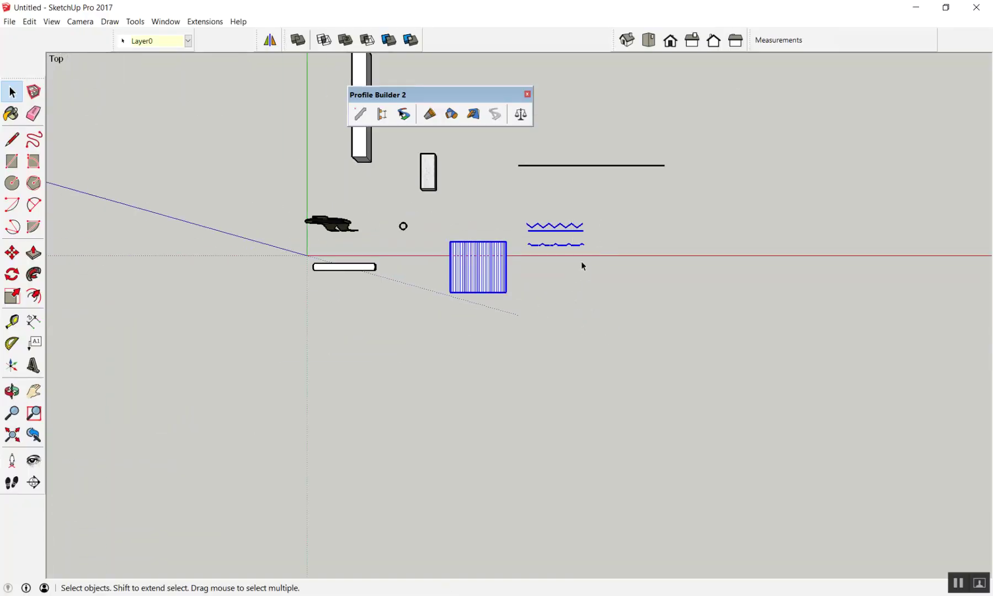
key("Delete")
left_click(635, 165)
middle_click_drag(512, 245, 607, 188)
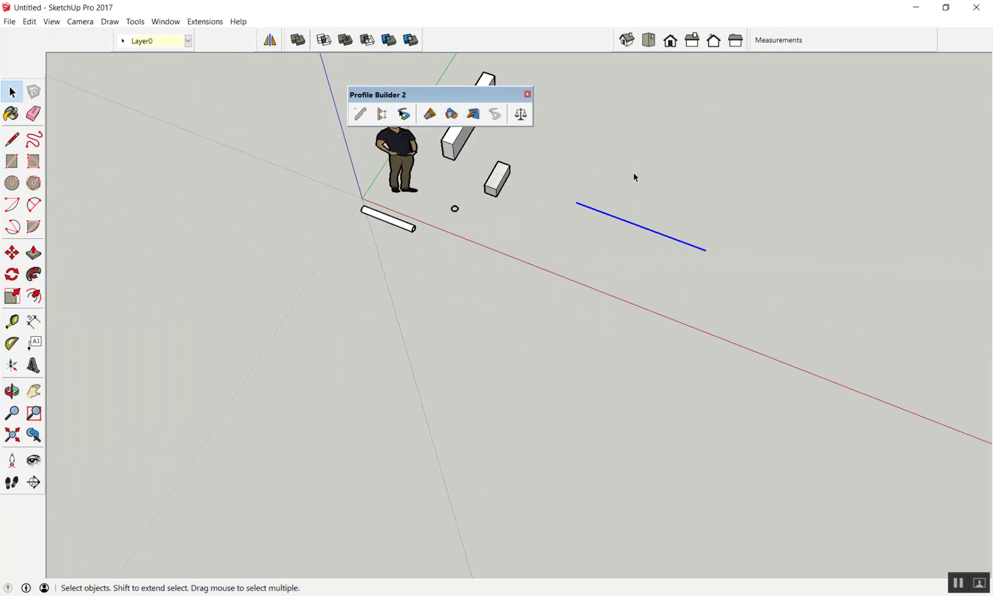
key("Delete")
scroll(518, 146, "up", 3)
middle_click_drag(518, 146, 364, 225)
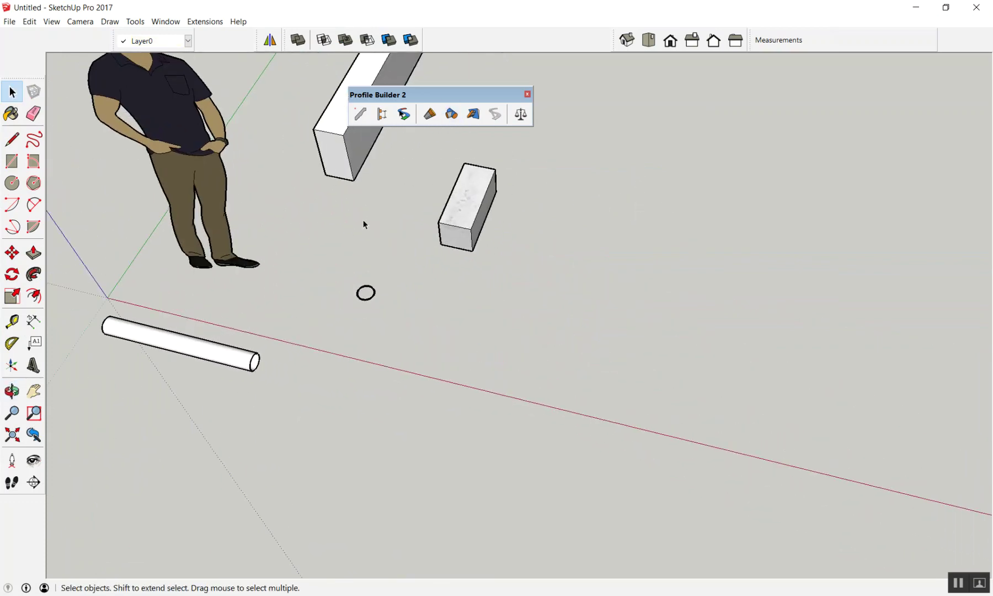
scroll(363, 223, "down", 2)
scroll(363, 223, "down", 3)
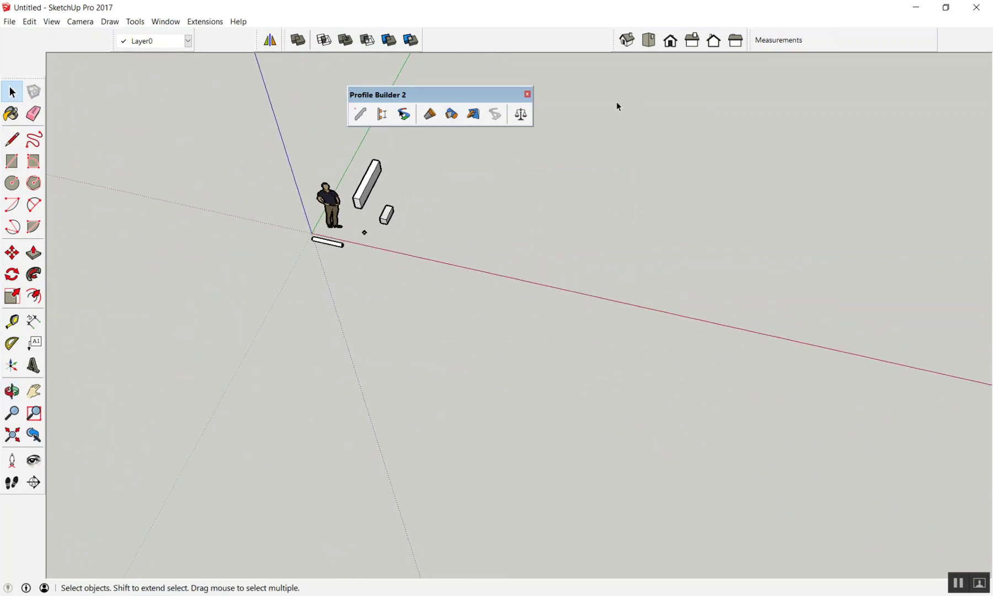
In Profile Builder, pick up the small concrete box's 0.20 m square profile with the eyedropper
left_click(360, 114)
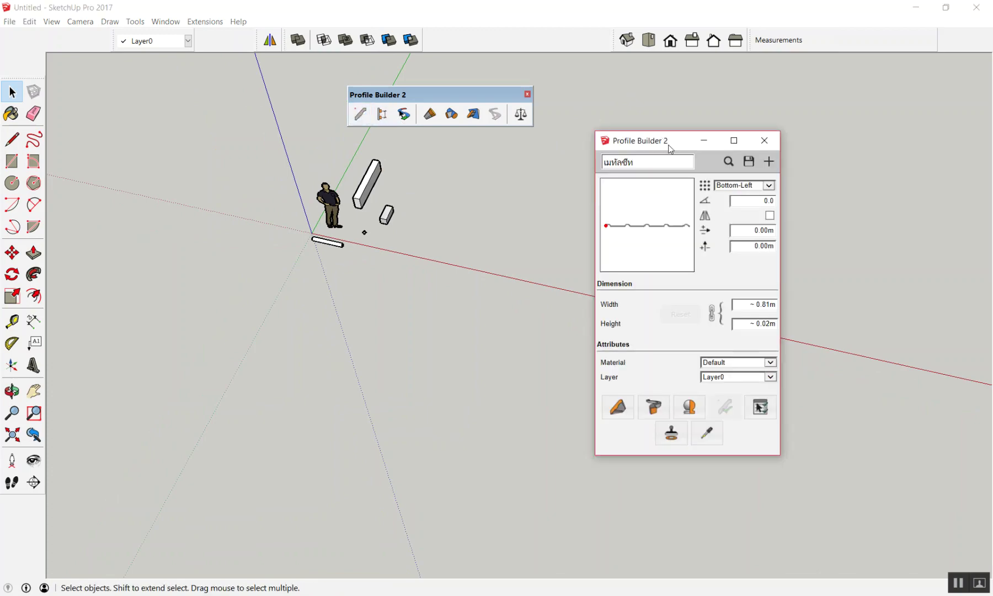
left_click(707, 433)
scroll(401, 216, "up", 2)
scroll(401, 215, "up", 2)
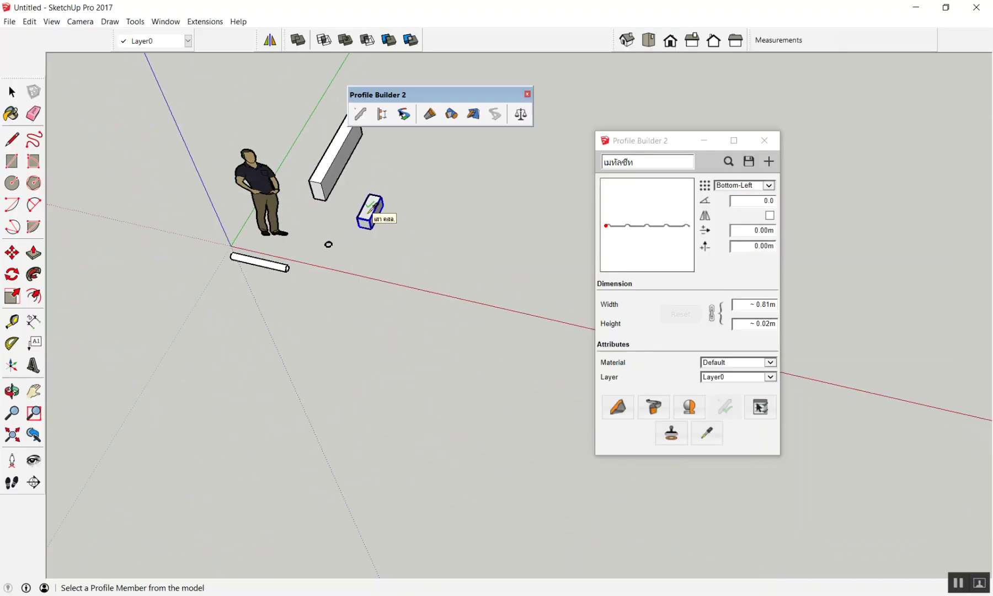
left_click(369, 218)
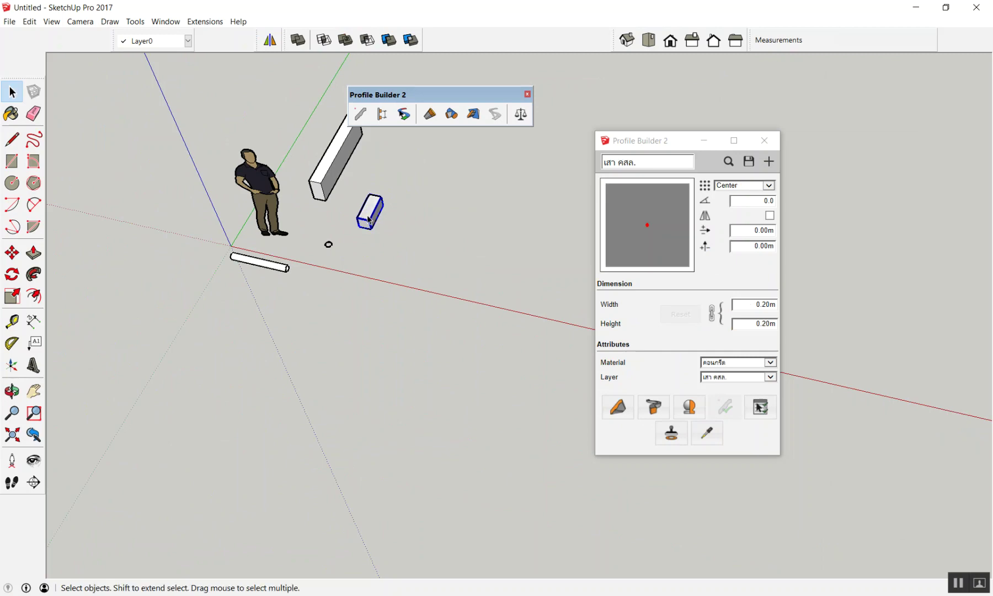
scroll(368, 218, "down", 3)
Build a tall vertical เสา คสล. column member from that profile
left_click(618, 406)
scroll(510, 265, "down", 2)
left_click(507, 247)
left_click(509, 160)
key("space")
scroll(521, 182, "up", 2)
scroll(439, 227, "up", 2)
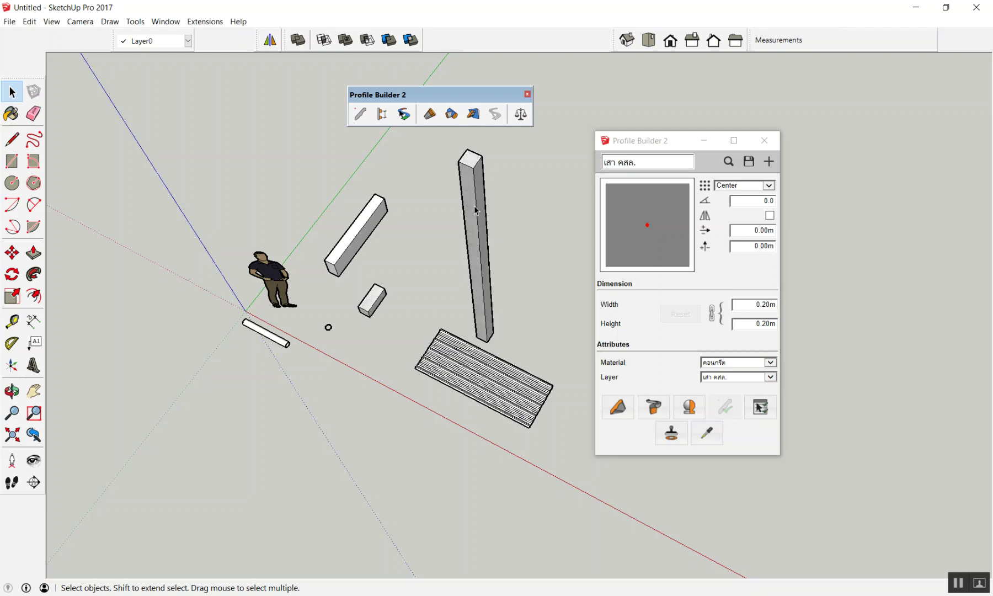
Add a leader label 'เสา คสล.' beside the column
scroll(507, 323, "down", 2)
scroll(574, 325, "up", 3)
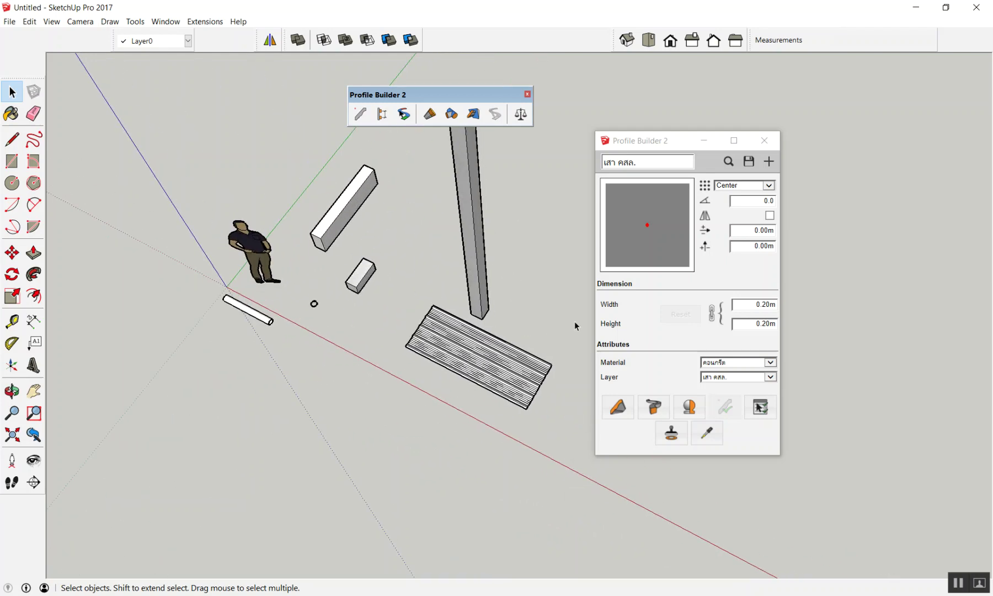
key("shift+t")
scroll(454, 193, "up", 1)
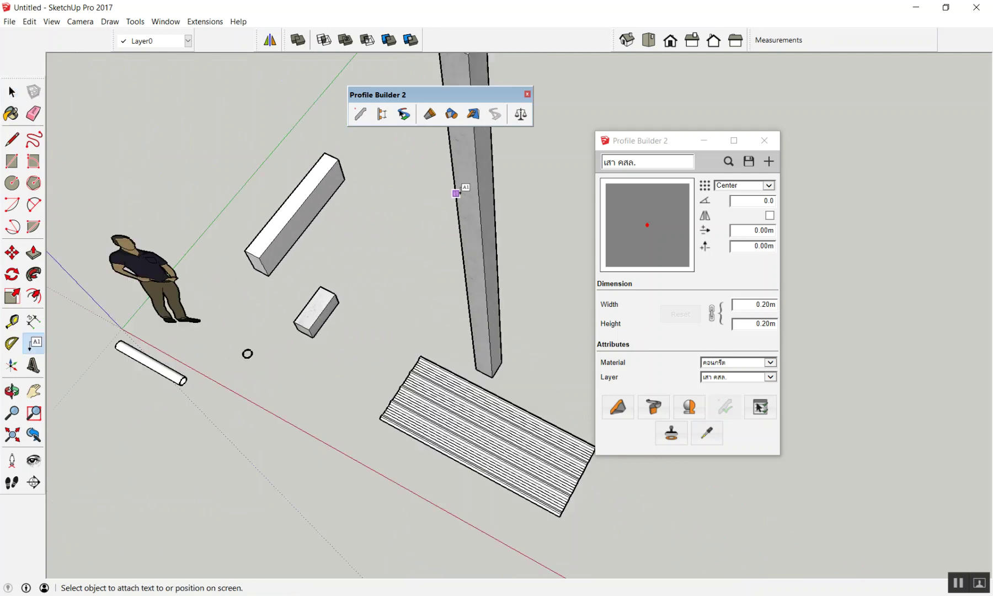
scroll(471, 211, "up", 2)
left_click(470, 214)
left_click(397, 192)
Label the metal sheet 'เมทัลชีท' and the beam 'คาน คสล. 0.20x0.40' with leaders
left_click(411, 425)
left_click(386, 338)
left_click(302, 235)
left_click(244, 200)
left_click(221, 157)
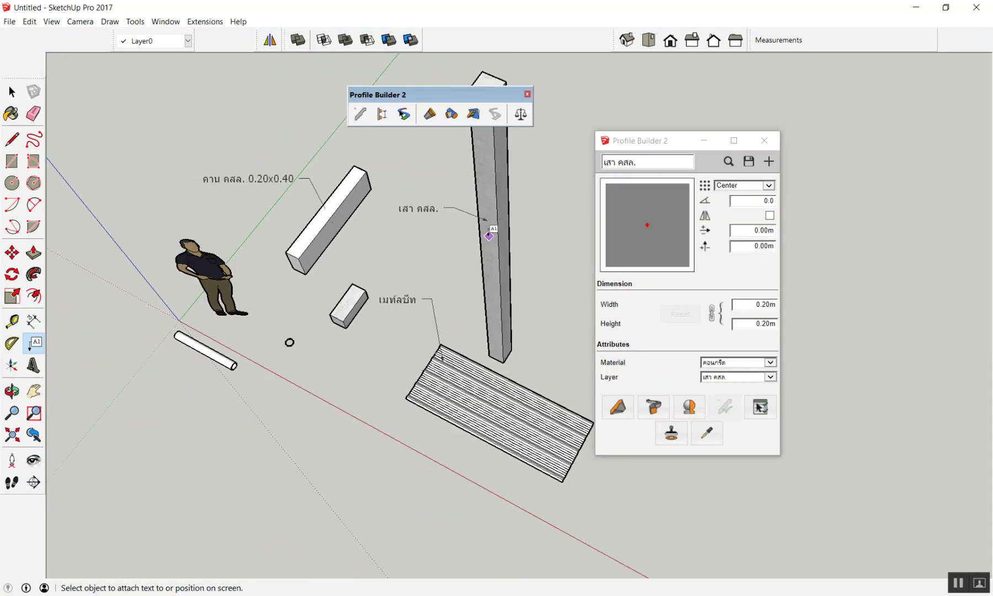
key("space")
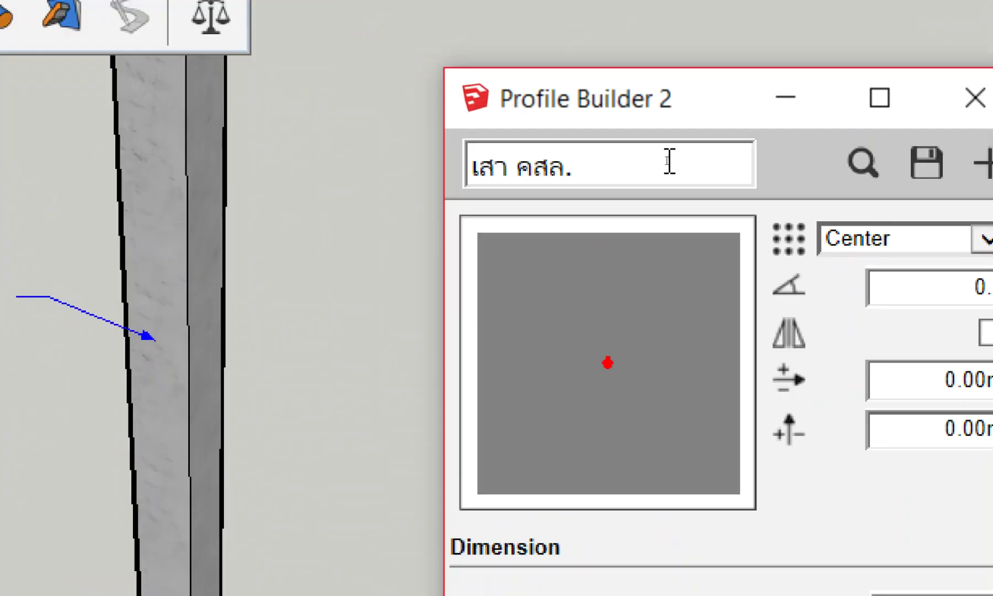
Rename the Profile Builder profile to 'เสา คสล. 240 ksc'
left_click(665, 161)
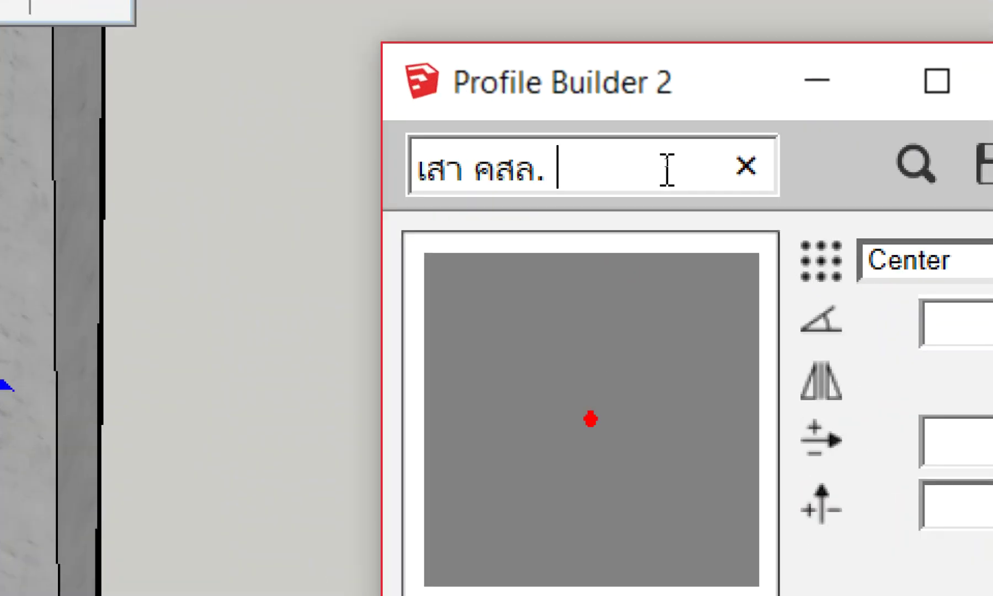
type("/ภจ")
key("BackSpace")
key("BackSpace")
key("BackSpace")
type("240 ks")
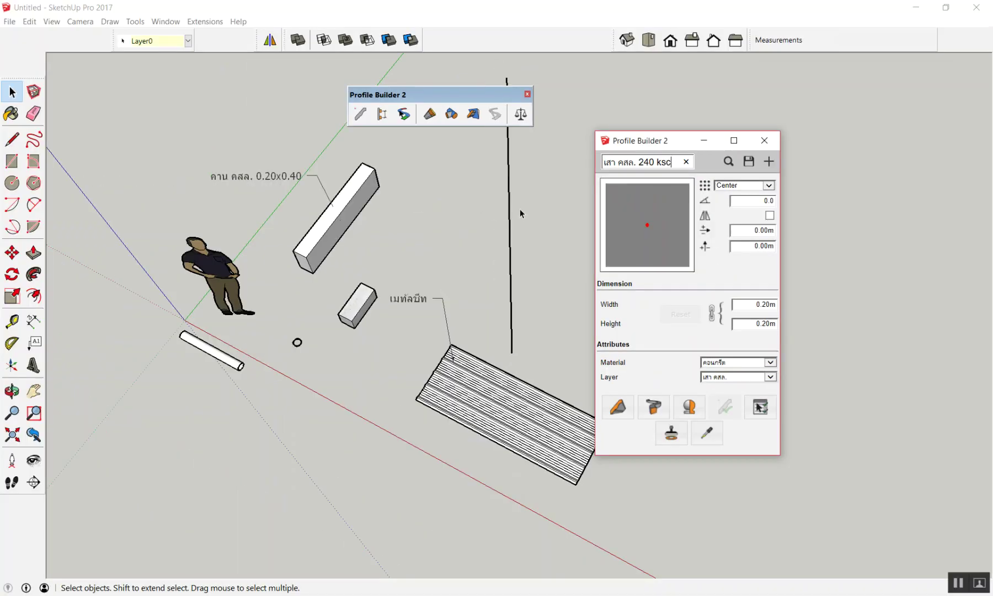
left_click(520, 213)
Build a second concrete column member on the right from the black line
left_click(455, 359)
scroll(514, 312, "down", 3)
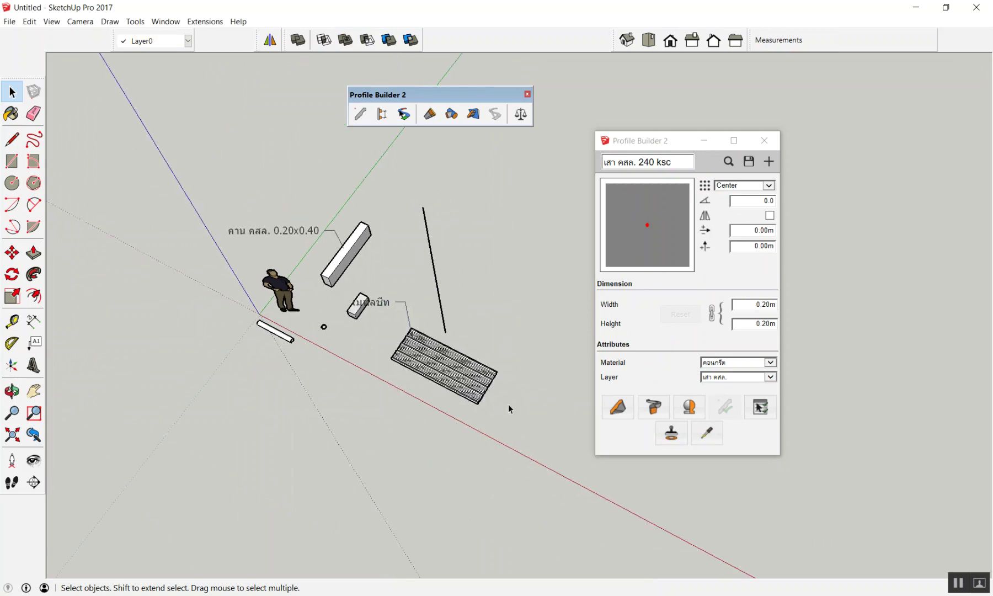
left_click(607, 405)
left_click(508, 343)
left_click(504, 246)
key("Return")
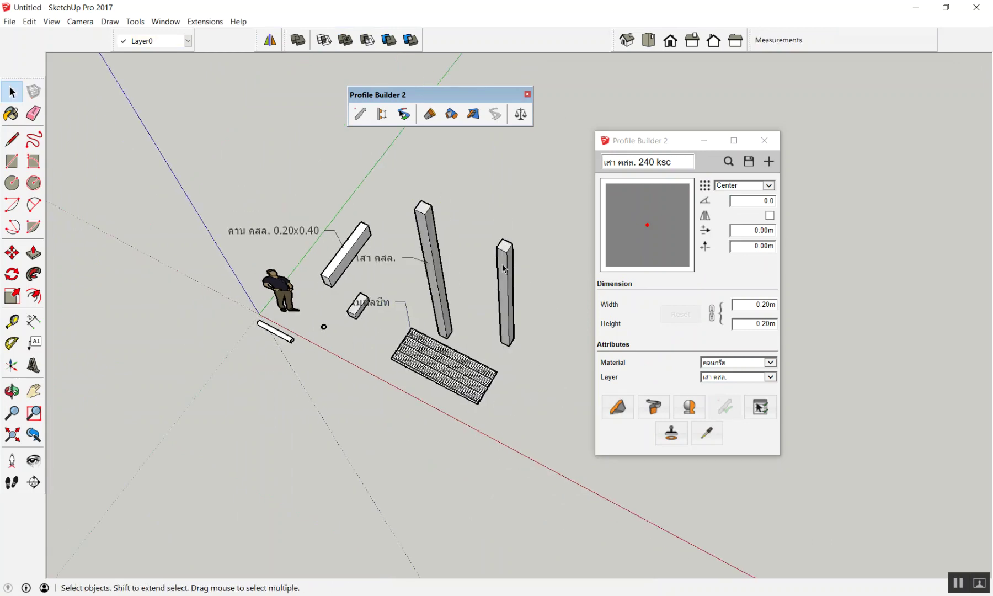
Add a second 'เสา คสล.' leader label pointing to the tall column
scroll(504, 269, "up", 3)
scroll(264, 198, "up", 2)
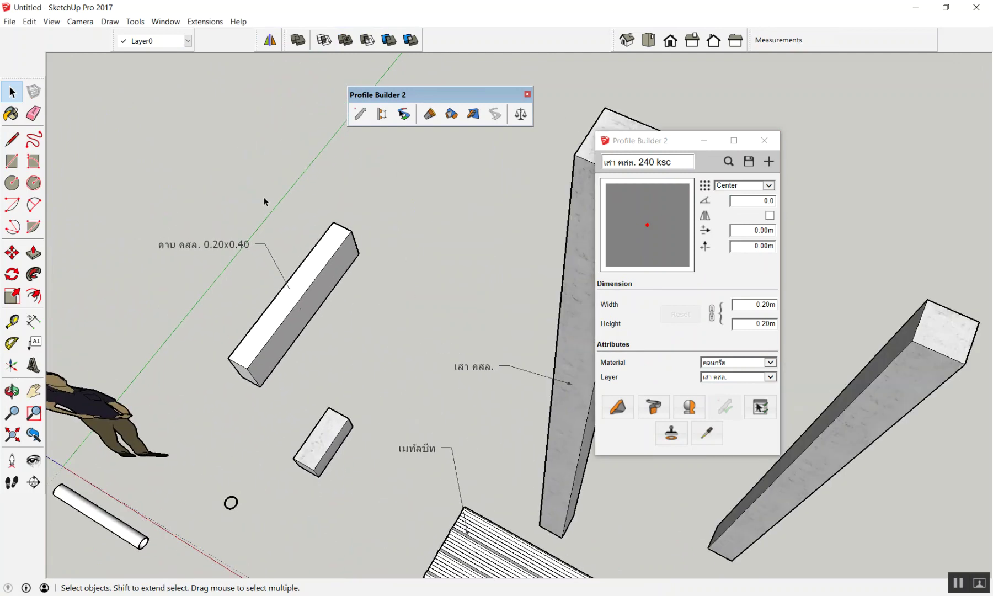
scroll(365, 177, "down", 3)
scroll(425, 182, "up", 3)
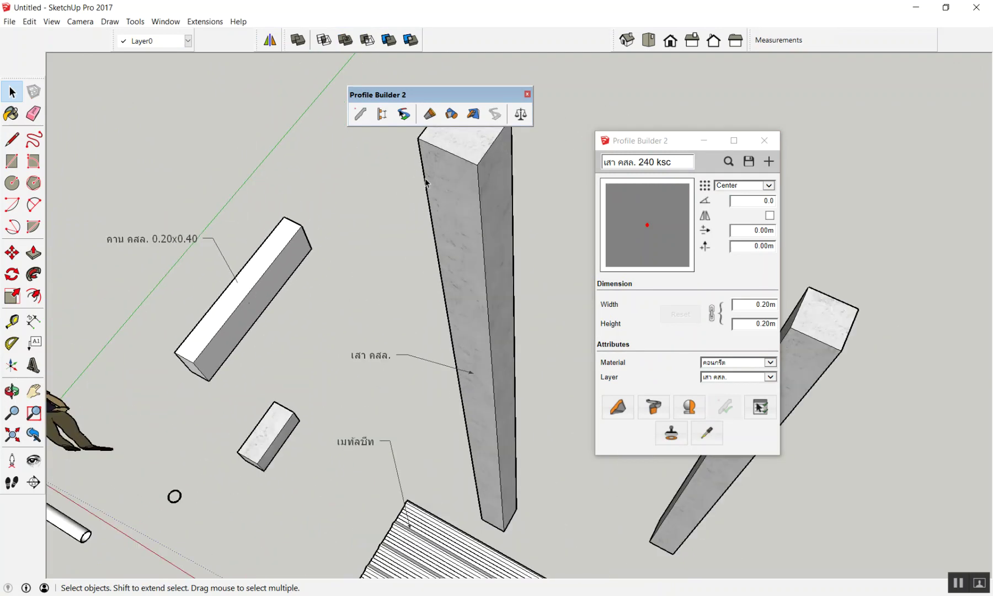
key("t")
left_click(457, 219)
left_click(378, 182)
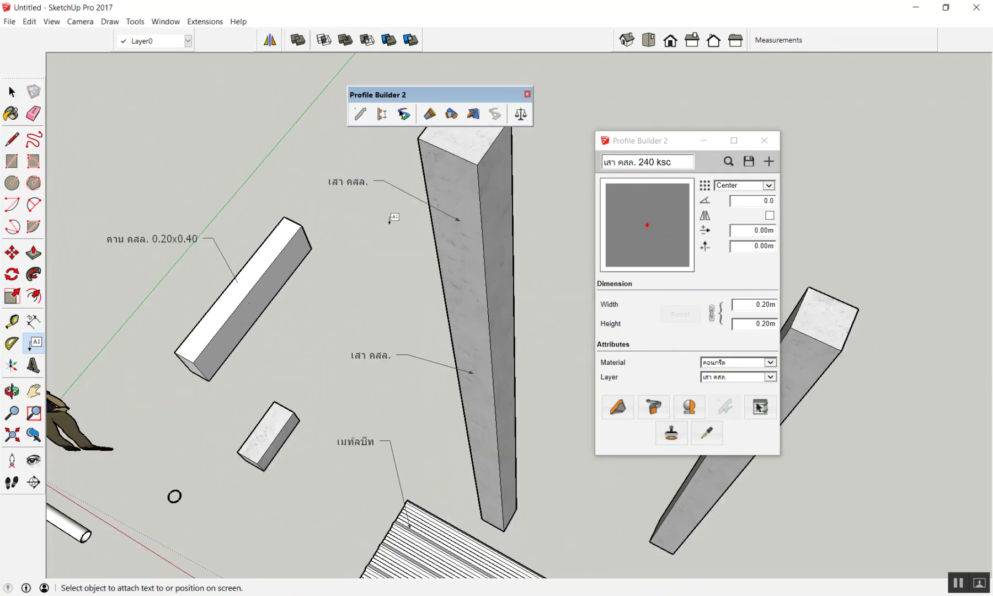
key("space")
Bring up Member Properties for the selected tall column
scroll(383, 223, "down", 2)
left_click(419, 203)
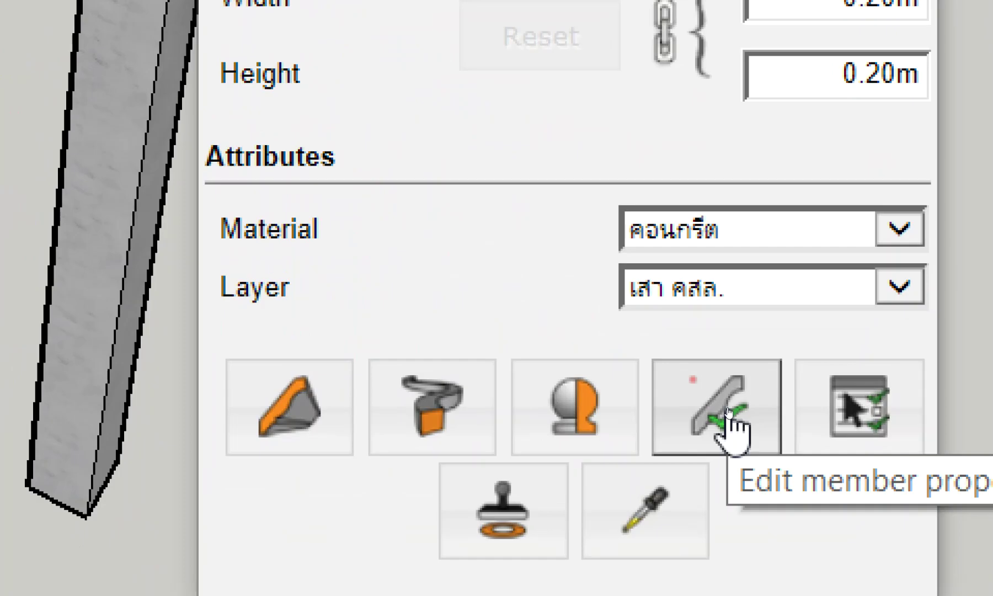
left_click(729, 420)
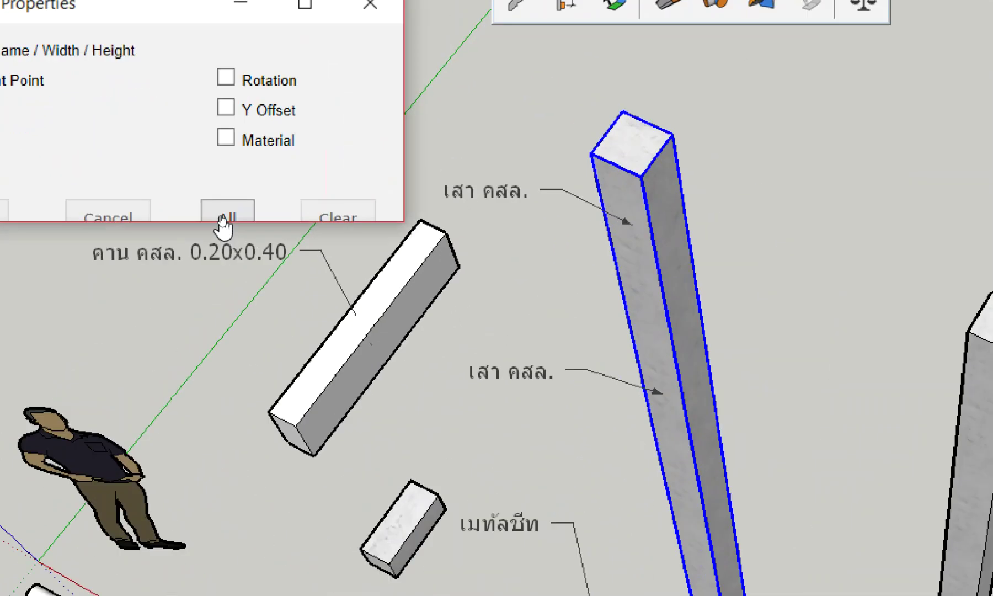
Apply all profile properties to the tall column and add a parallel guide line
left_click(222, 216)
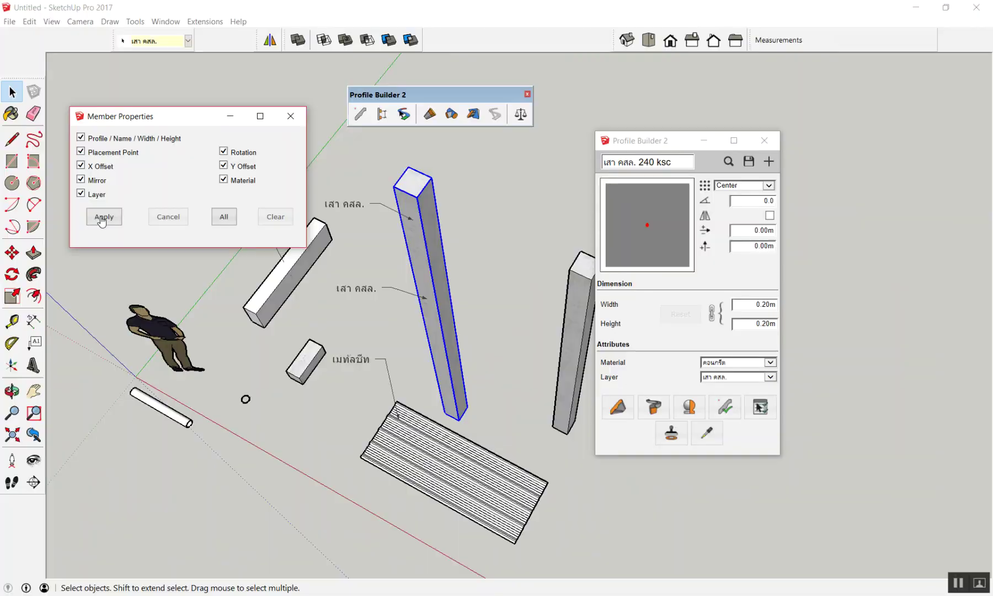
left_click(102, 219)
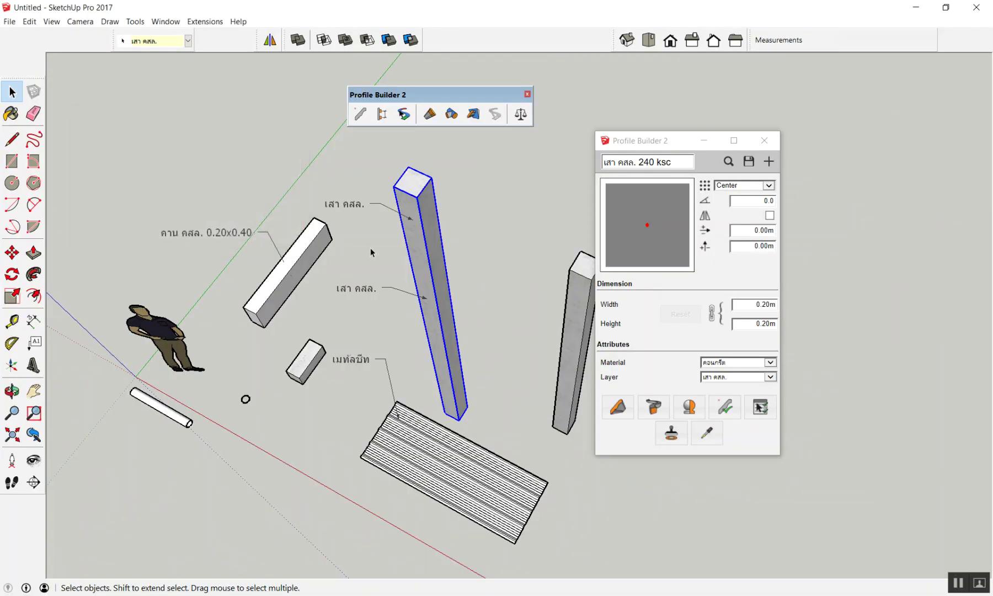
key("t")
left_click(428, 243)
left_click(479, 186)
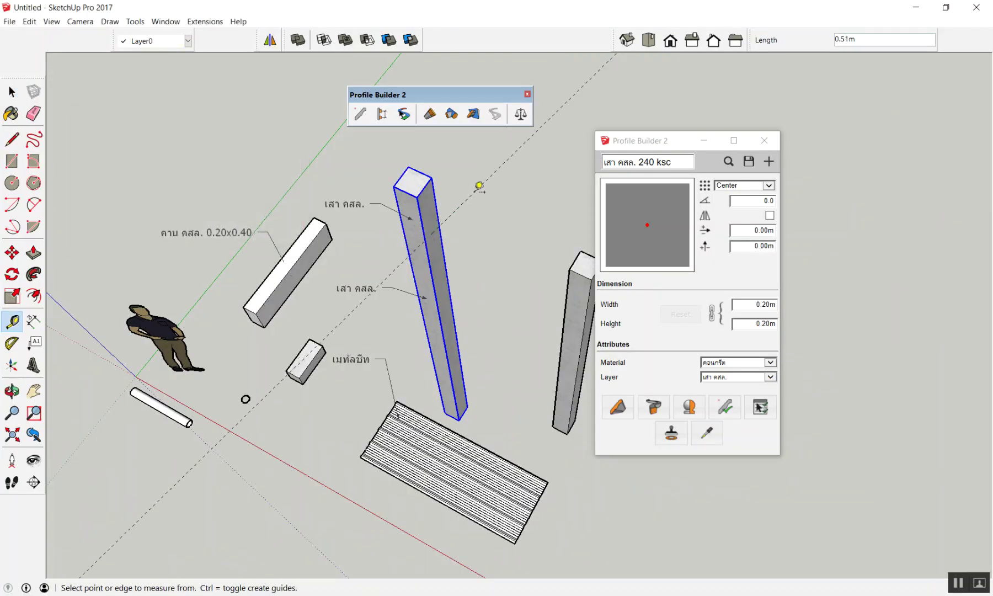
key("space")
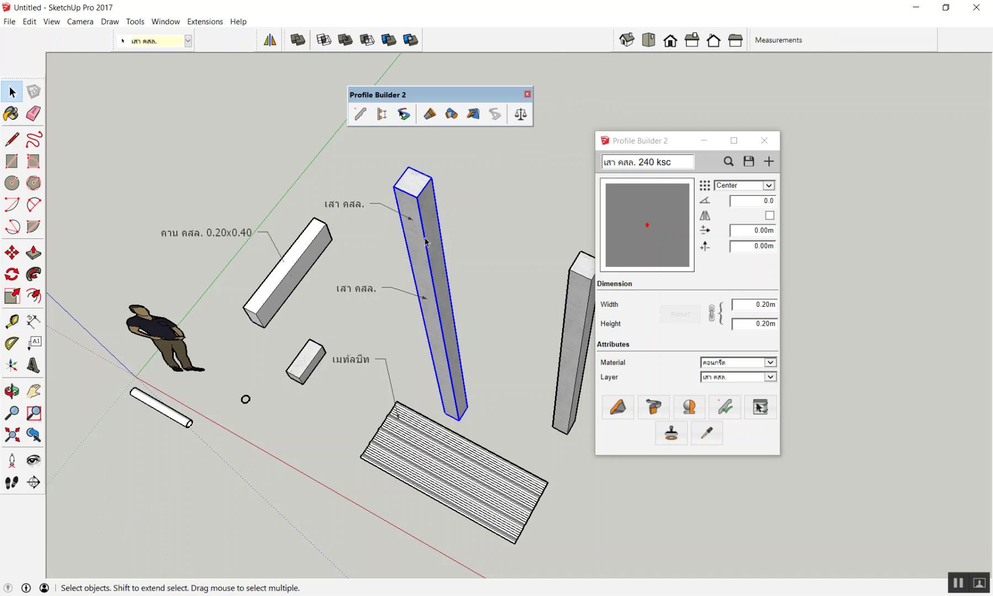
Label the tall column 'เสา คสล. 240 ksc' and move the Profile Builder panel aside
key("shift+t")
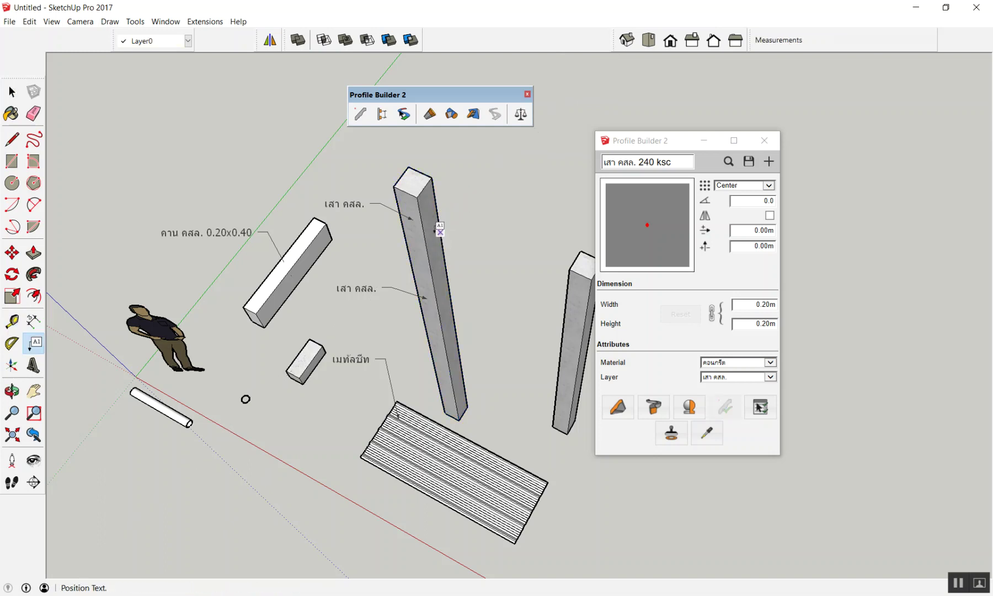
key("space")
key("shift+t")
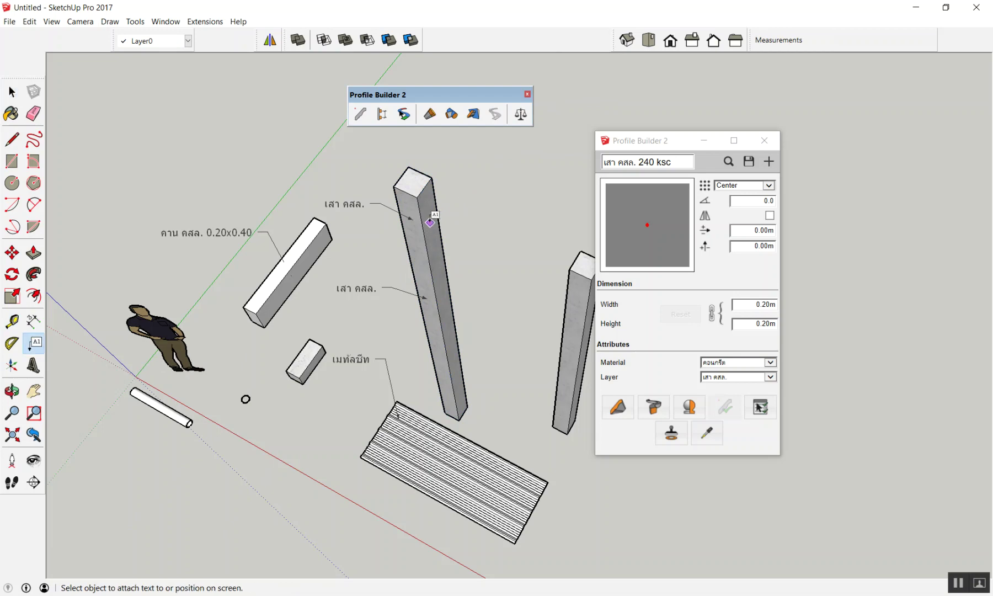
left_click(432, 220)
left_click(474, 195)
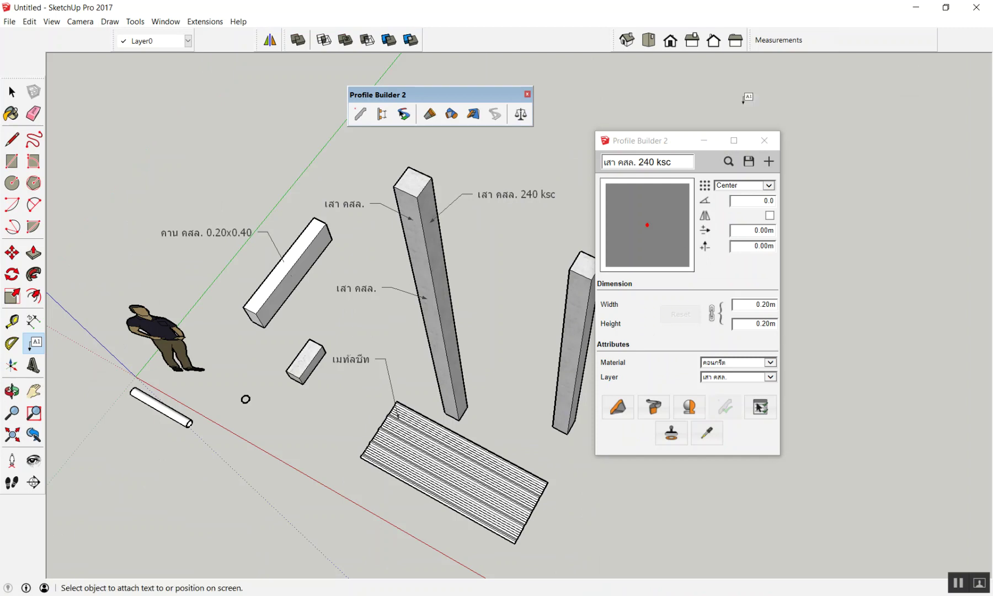
left_click_drag(677, 143, 785, 112)
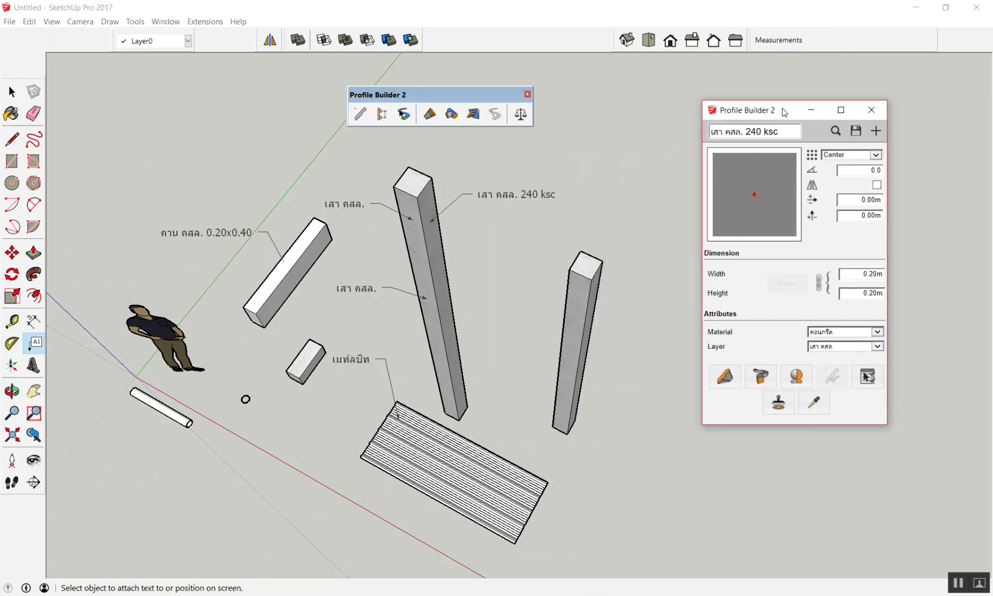
Sample the round pipe's 'ท่อกลม 100x3.2mm' profile with the eyedropper
left_click(725, 376)
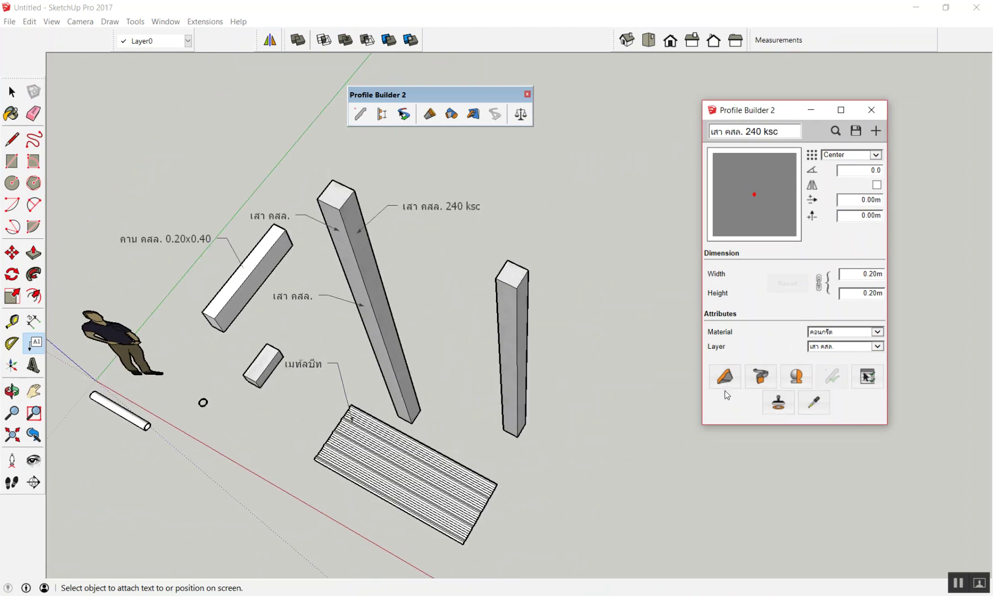
left_click(806, 407)
scroll(115, 421, "up", 3)
scroll(110, 422, "up", 3)
left_click(108, 421)
scroll(136, 359, "down", 3)
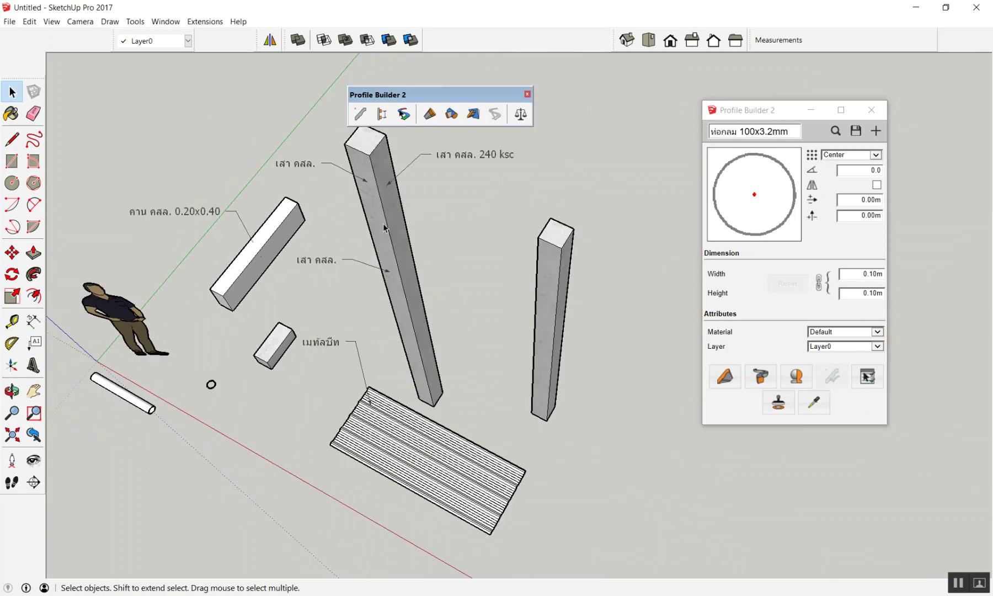
Convert the tall column to the round pipe profile and orbit to inspect it
left_click(378, 165)
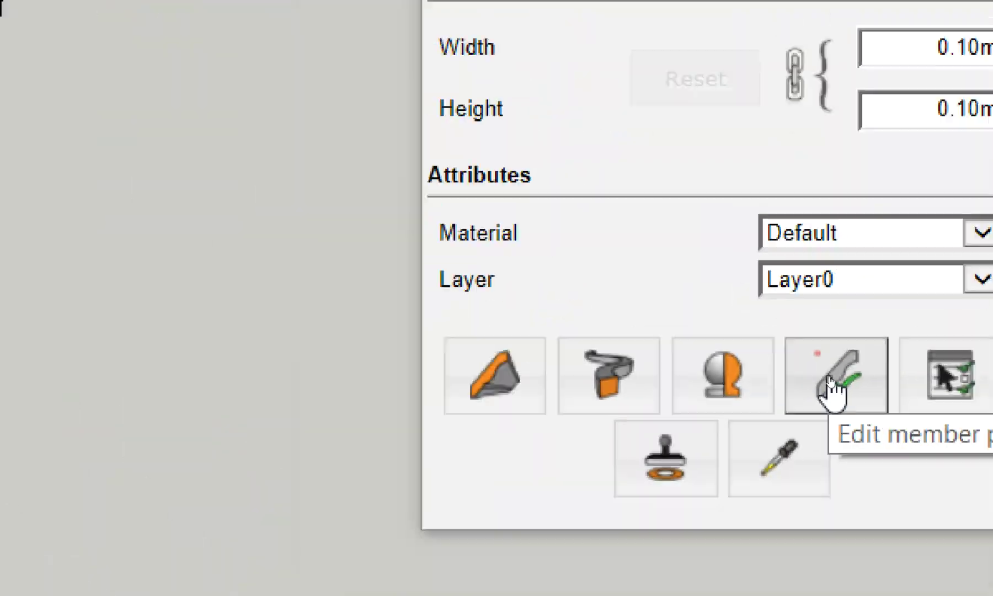
left_click(831, 380)
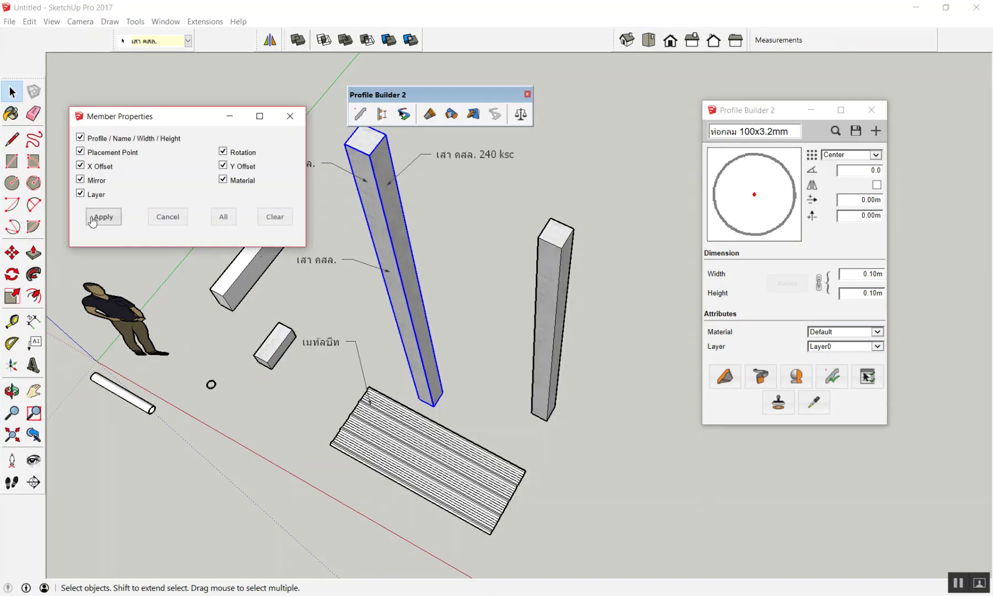
left_click(93, 217)
scroll(256, 137, "up", 3)
scroll(508, 177, "up", 2)
scroll(506, 177, "down", 1)
scroll(485, 171, "down", 2)
scroll(465, 161, "down", 2)
scroll(458, 168, "down", 2)
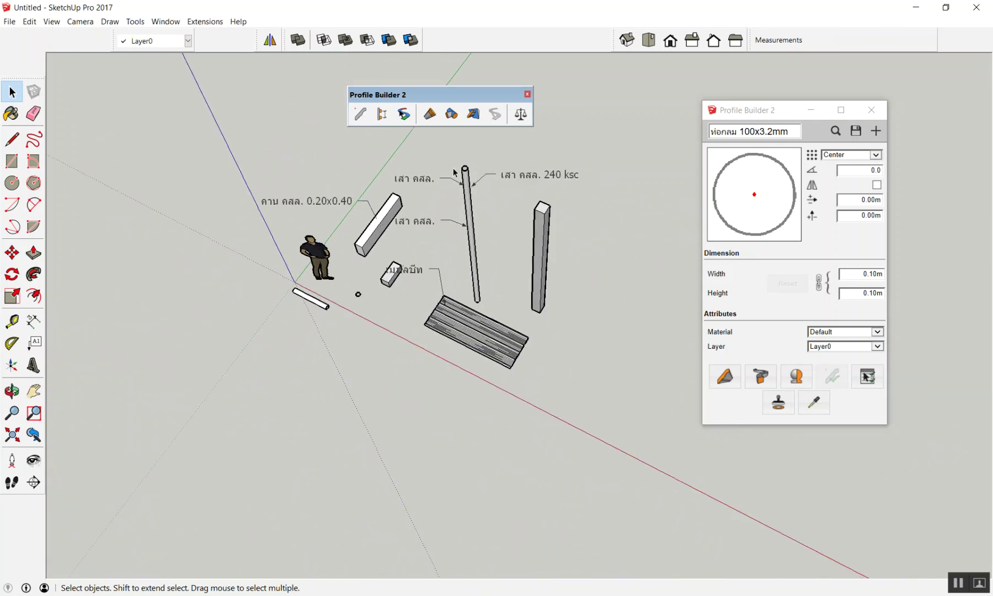
scroll(453, 172, "down", 1)
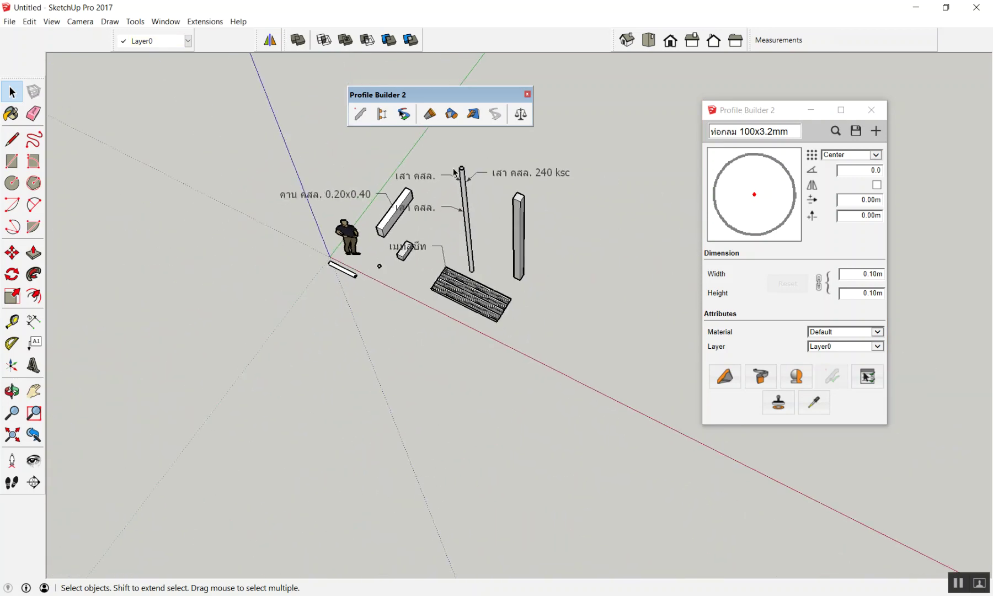
middle_click_drag(453, 172, 481, 208)
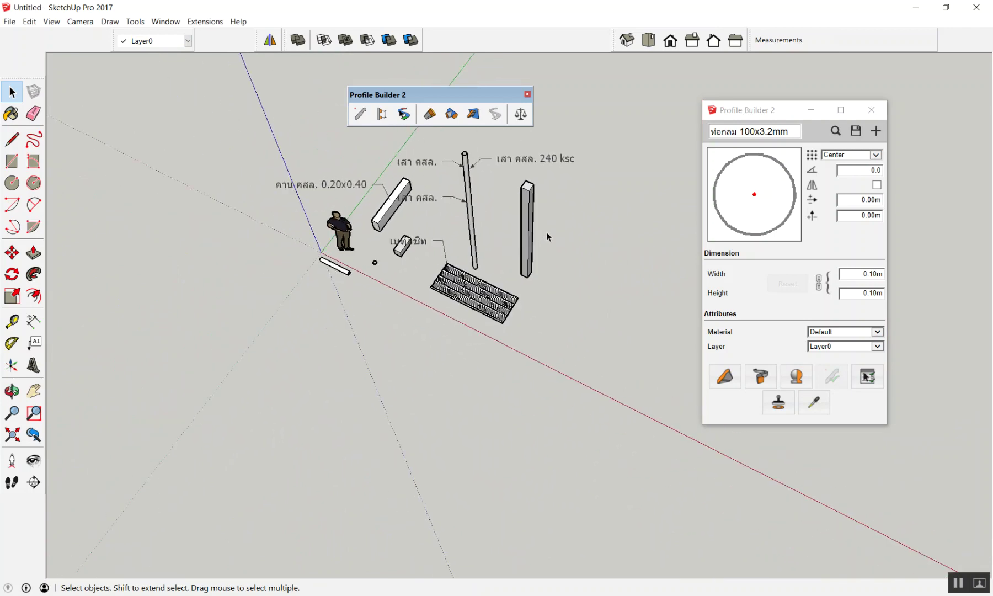
middle_click_drag(539, 233, 394, 216)
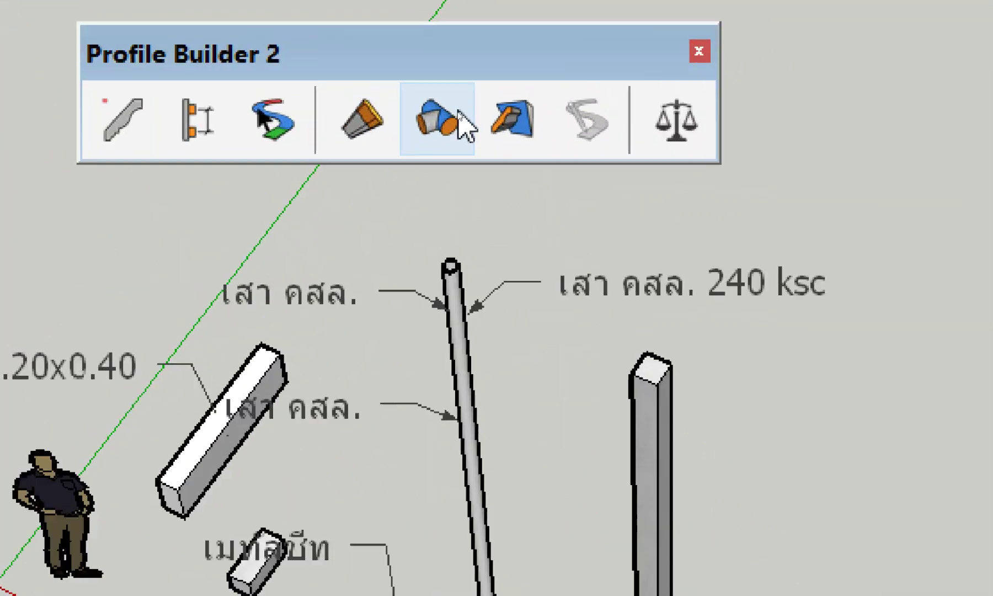
scroll(413, 164, "down", 3)
scroll(480, 231, "up", 2)
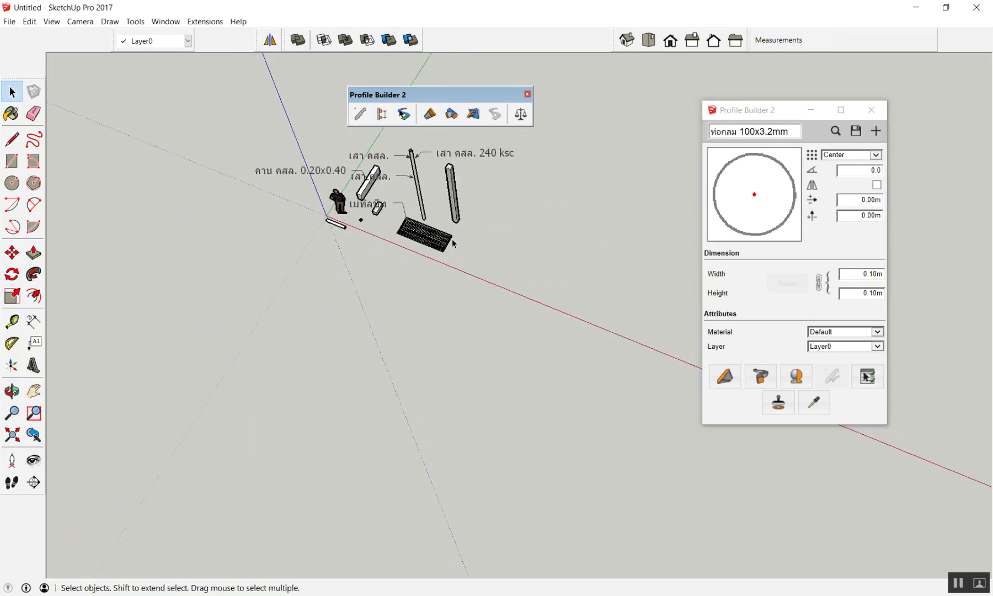
scroll(451, 239, "up", 1)
Pick up the existing pipe's profile as the current profile for new members
left_click(814, 402)
scroll(314, 230, "up", 2)
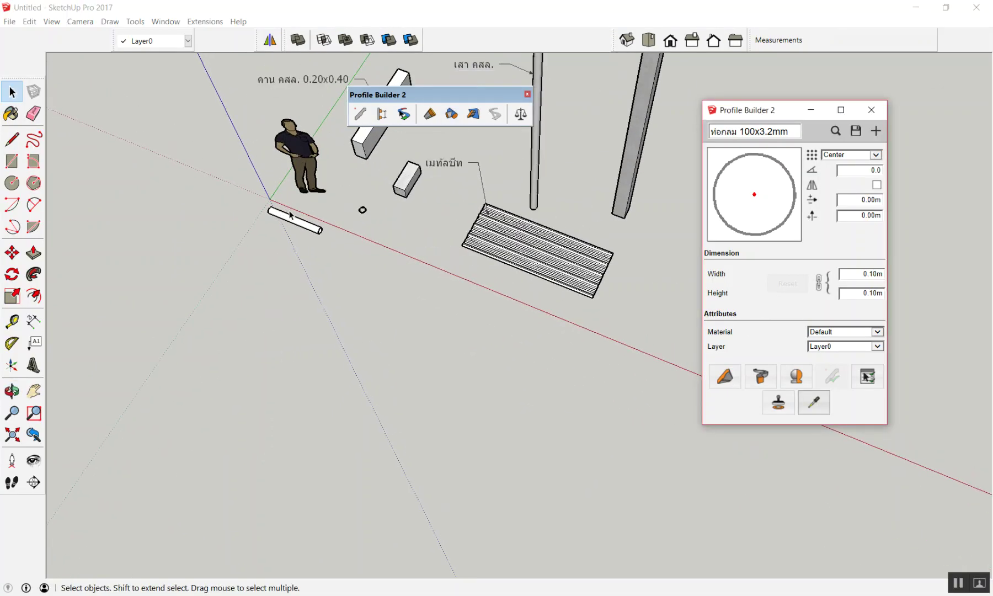
scroll(315, 230, "up", 1)
scroll(369, 226, "up", 2)
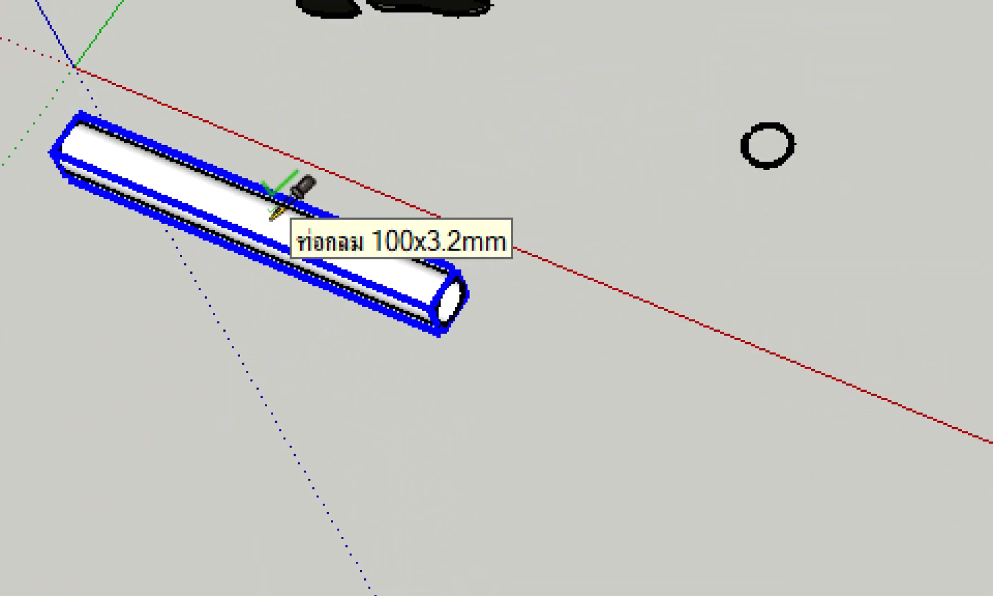
left_click(272, 218)
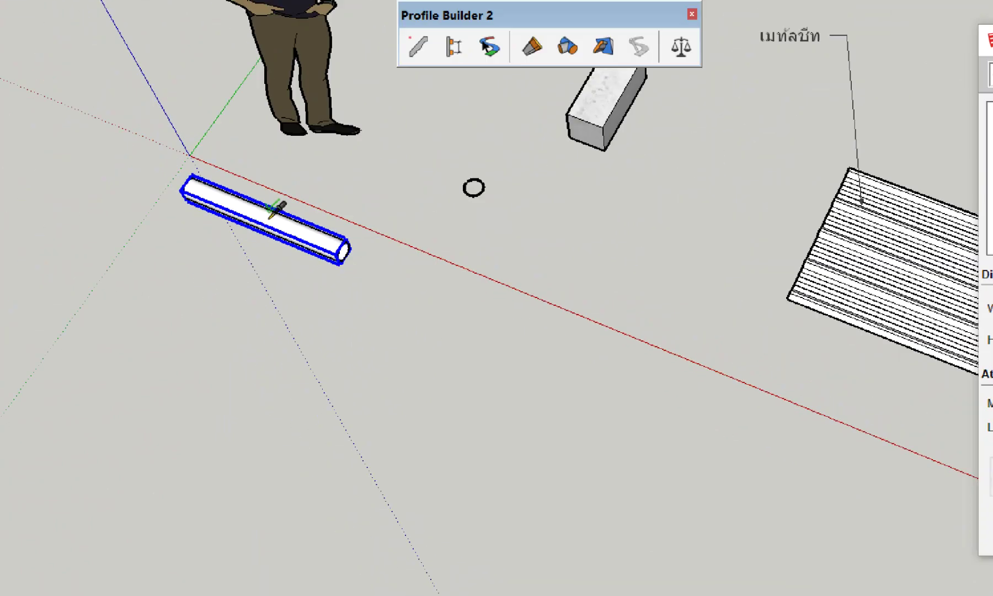
scroll(177, 213, "down", 3)
scroll(124, 207, "down", 2)
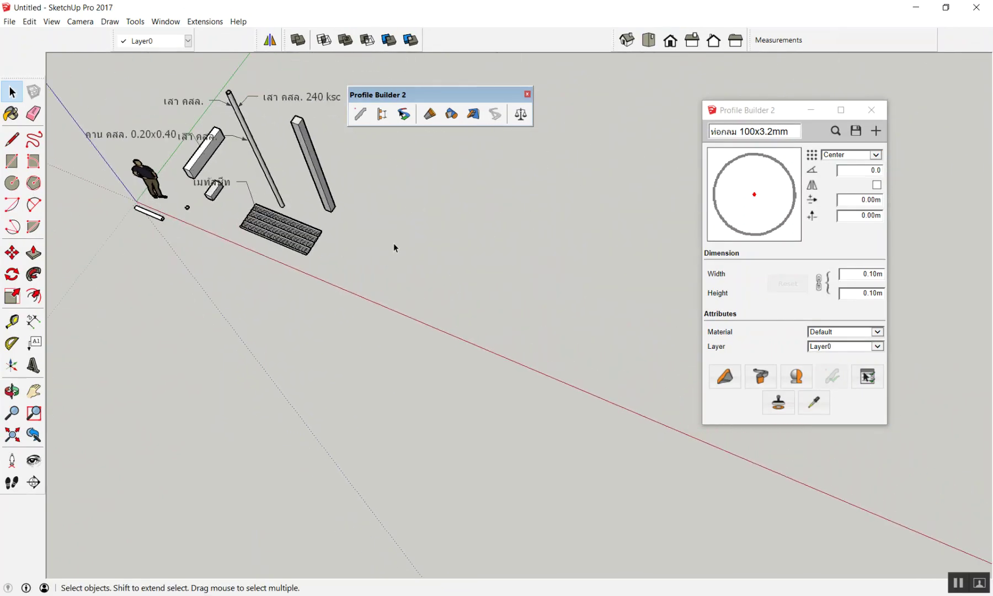
scroll(398, 240, "down", 2)
scroll(387, 241, "up", 2)
key("l")
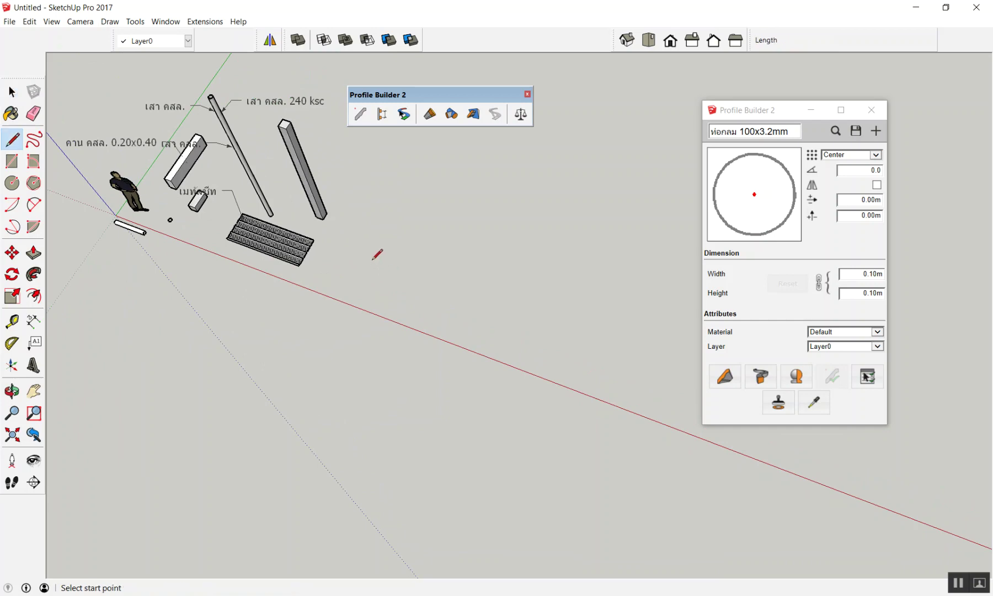
Switch to Top view and build a horizontal round pipe member
key("F2")
scroll(377, 255, "down", 2)
scroll(362, 233, "down", 1)
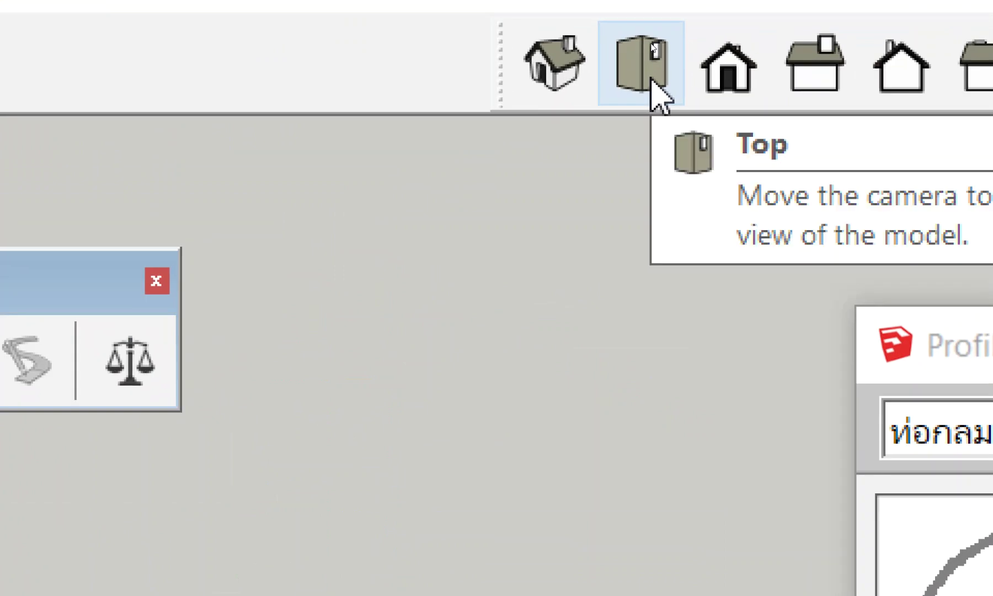
left_click(652, 72)
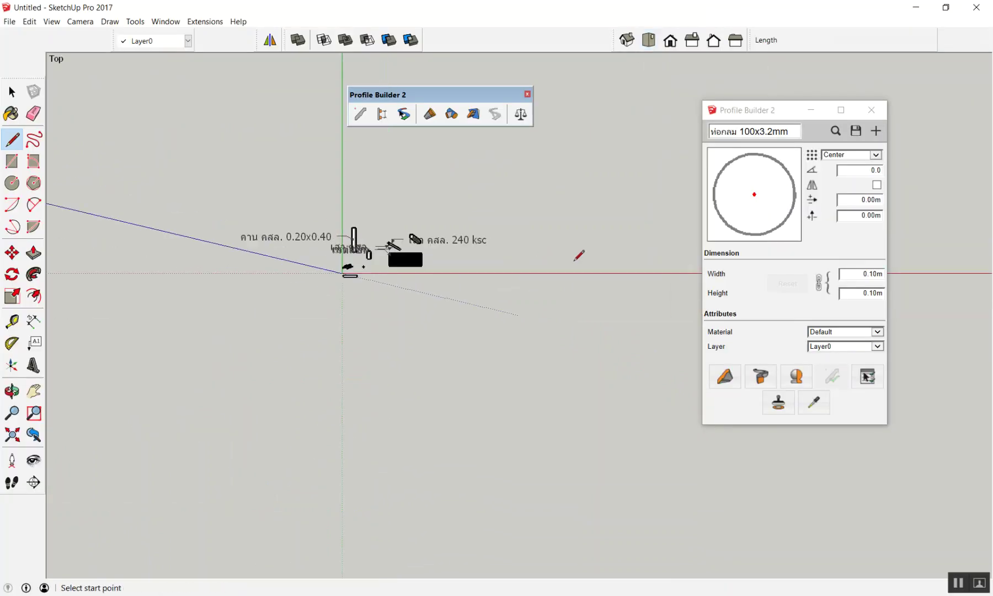
left_click(736, 379)
left_click(432, 212)
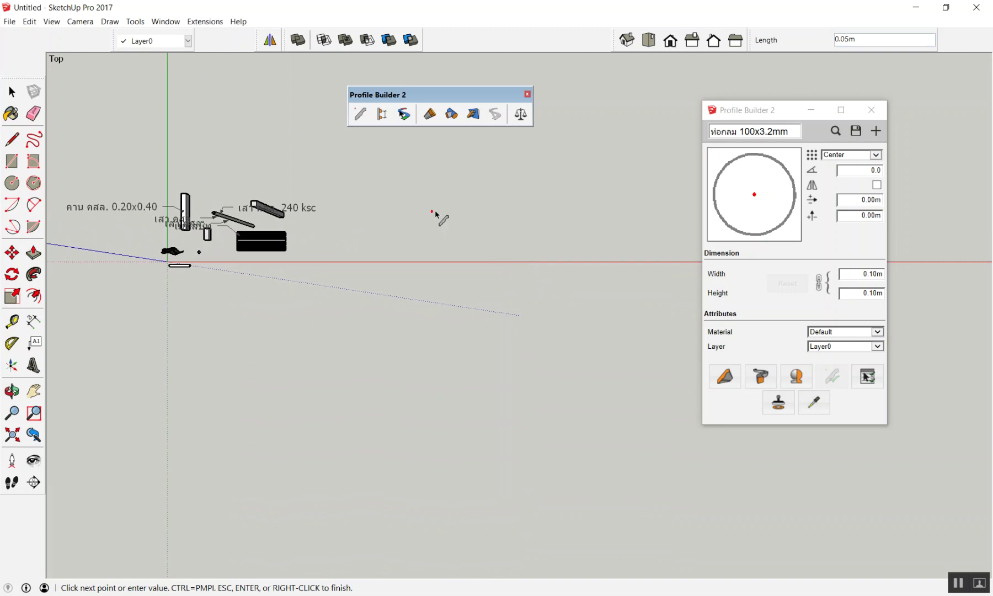
double_click(544, 211)
scroll(535, 185, "up", 3)
scroll(535, 238, "down", 1)
scroll(576, 298, "down", 1)
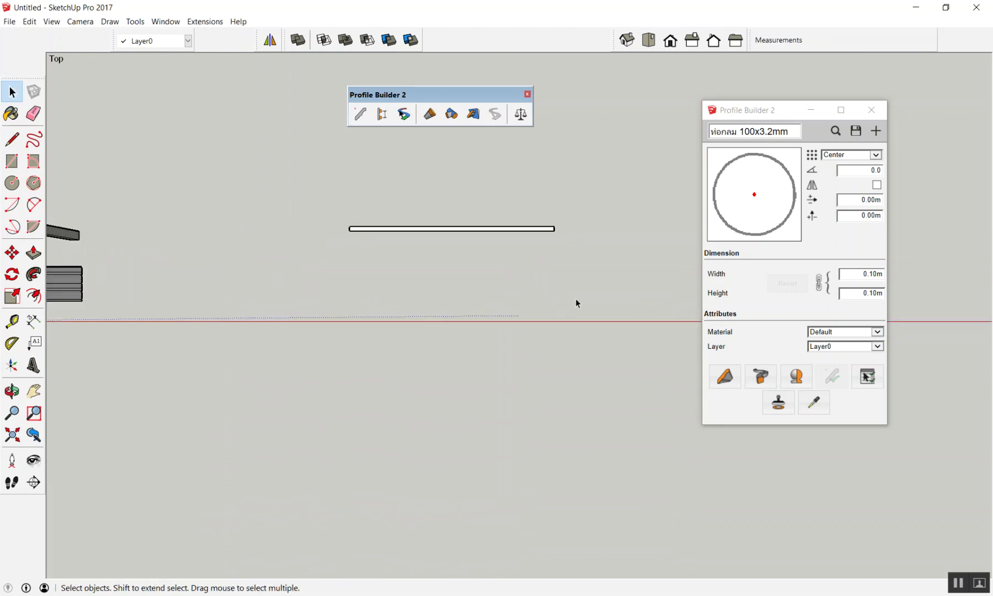
scroll(575, 300, "down", 1)
Make two aborted attempts at starting a diagonal pipe above the horizontal one
key("l")
scroll(591, 225, "up", 2)
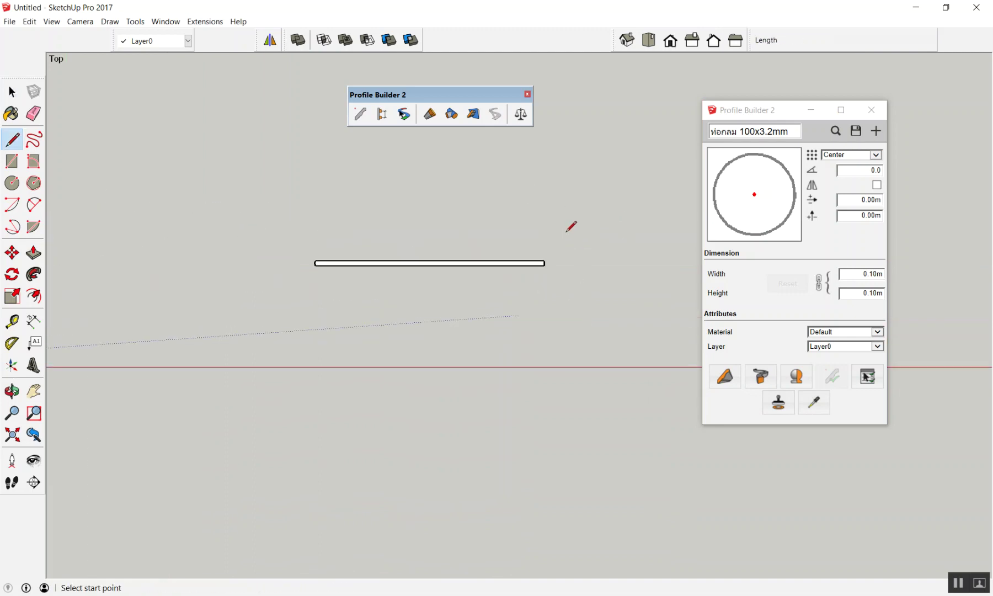
left_click(712, 381)
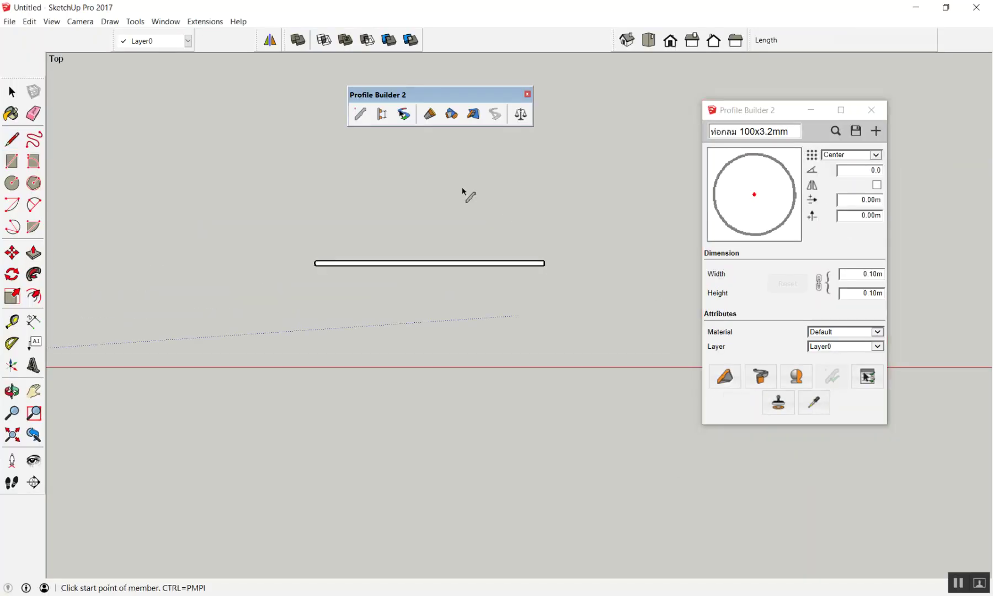
scroll(448, 176, "up", 1)
left_click(447, 174)
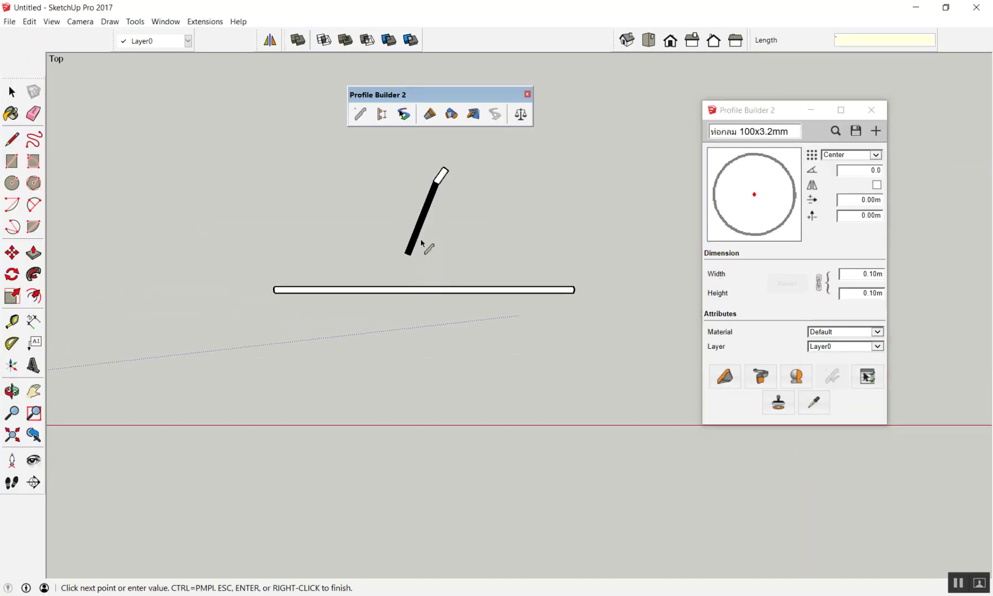
key("space")
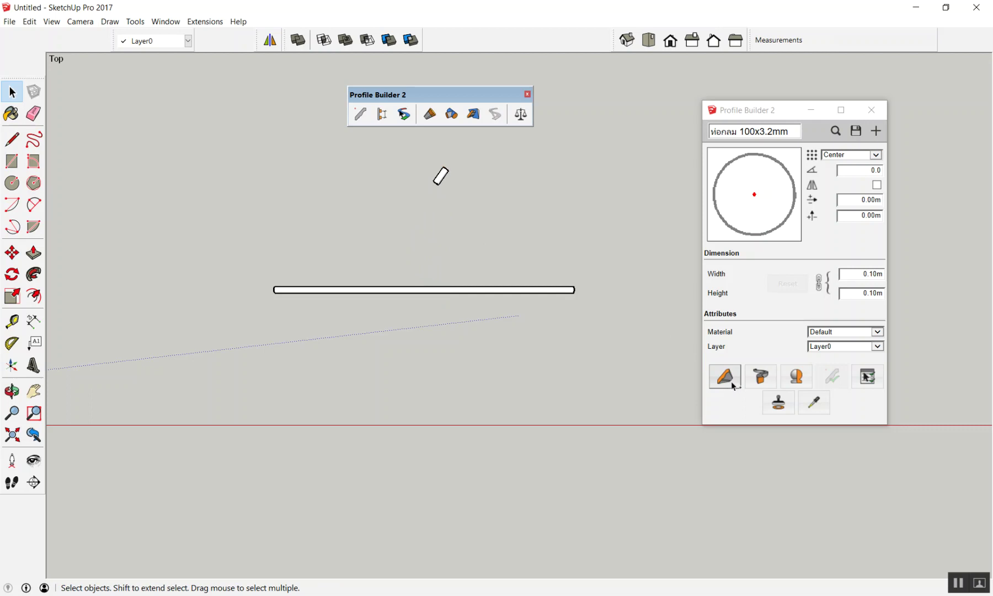
left_click(731, 381)
left_click(467, 146)
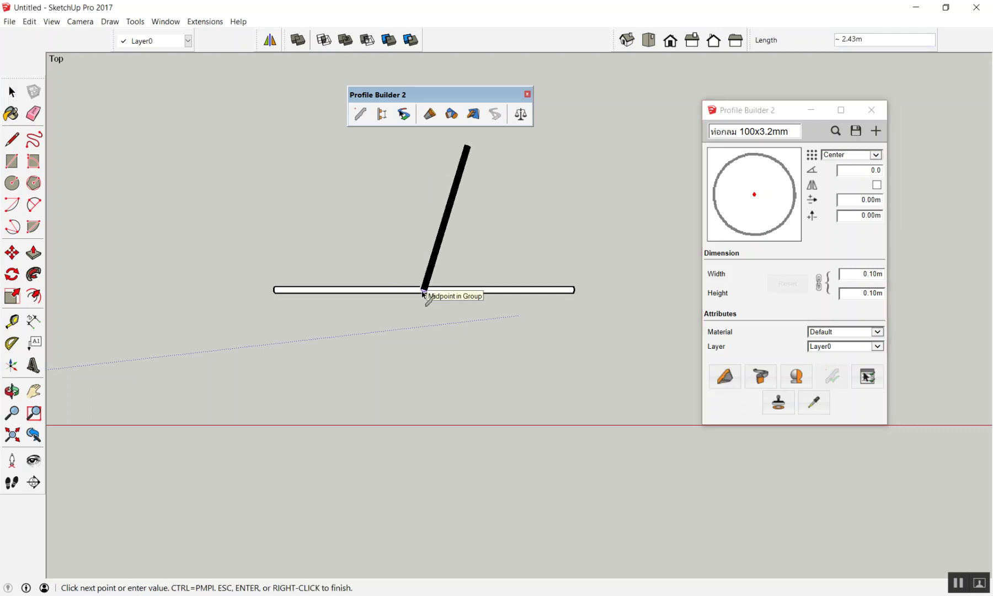
scroll(424, 292, "up", 3)
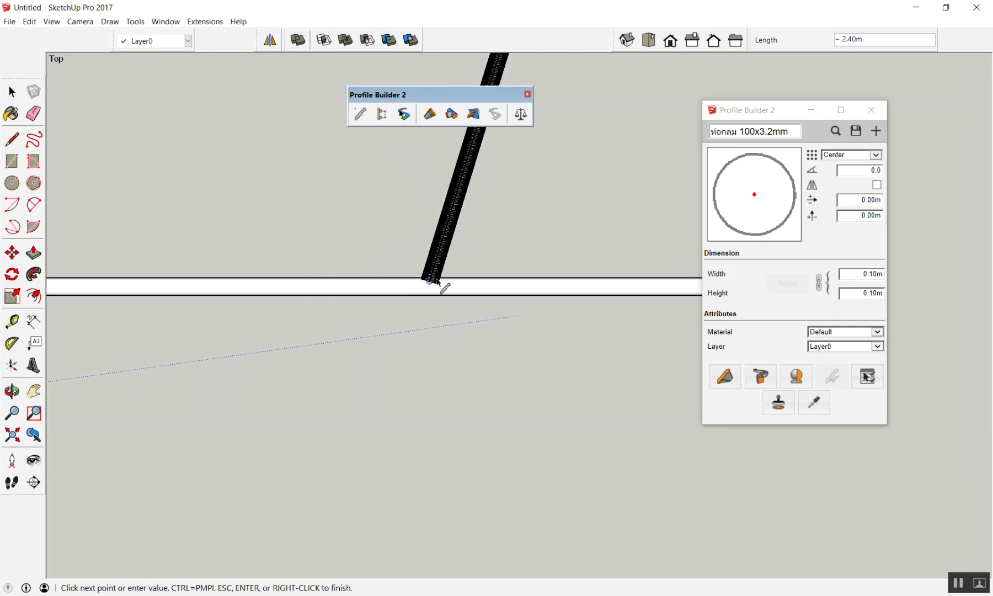
scroll(437, 282, "down", 3)
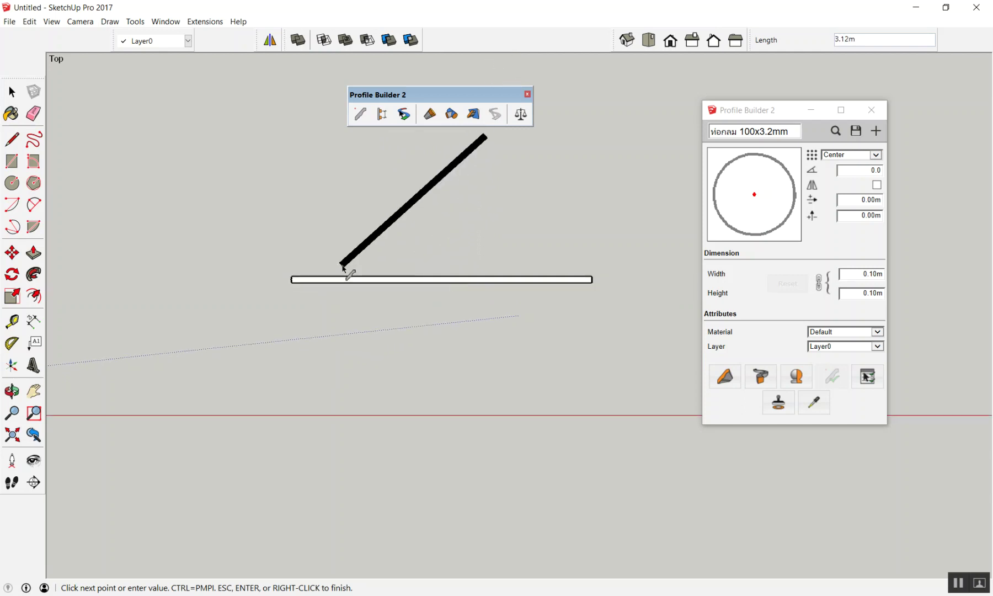
scroll(431, 249, "up", 1)
scroll(458, 259, "up", 1)
scroll(475, 270, "down", 3)
key("space")
scroll(585, 320, "up", 2)
scroll(607, 331, "down", 1)
scroll(564, 307, "up", 2)
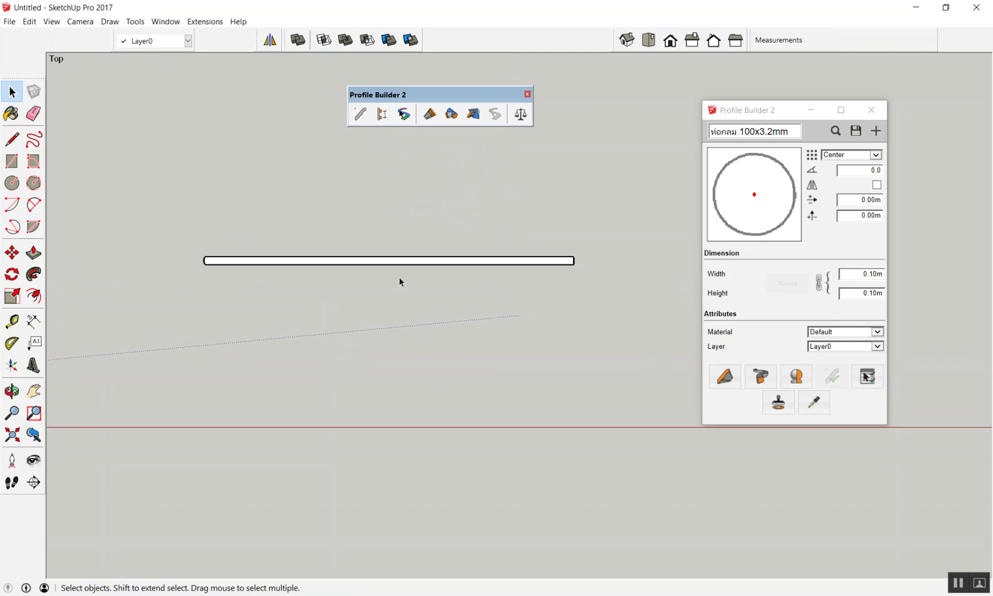
Draw the diagonal branch pipe from its upper end down onto the horizontal pipe
left_click(760, 377)
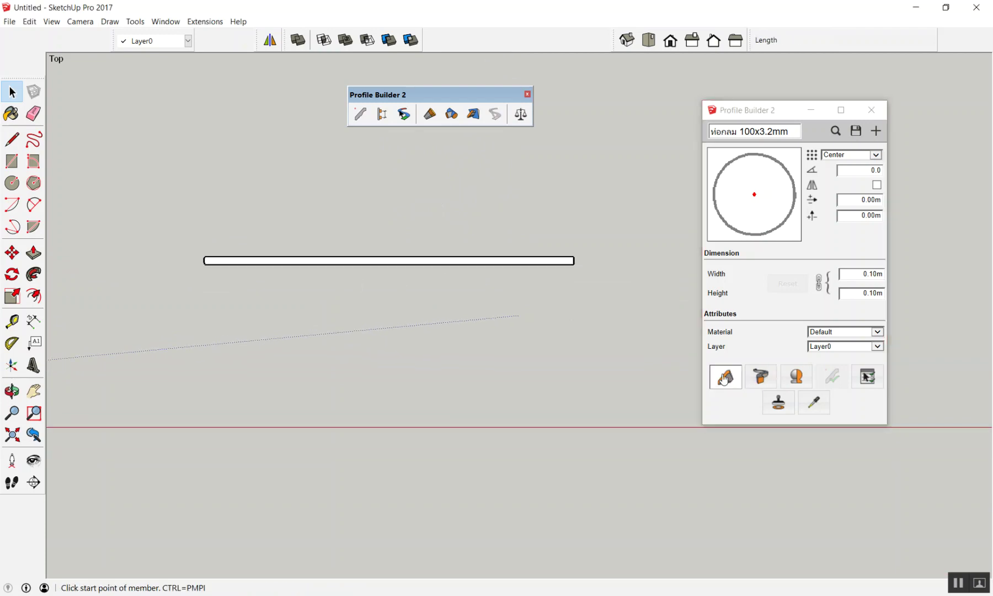
left_click(484, 156)
scroll(439, 269, "up", 1)
scroll(437, 268, "up", 2)
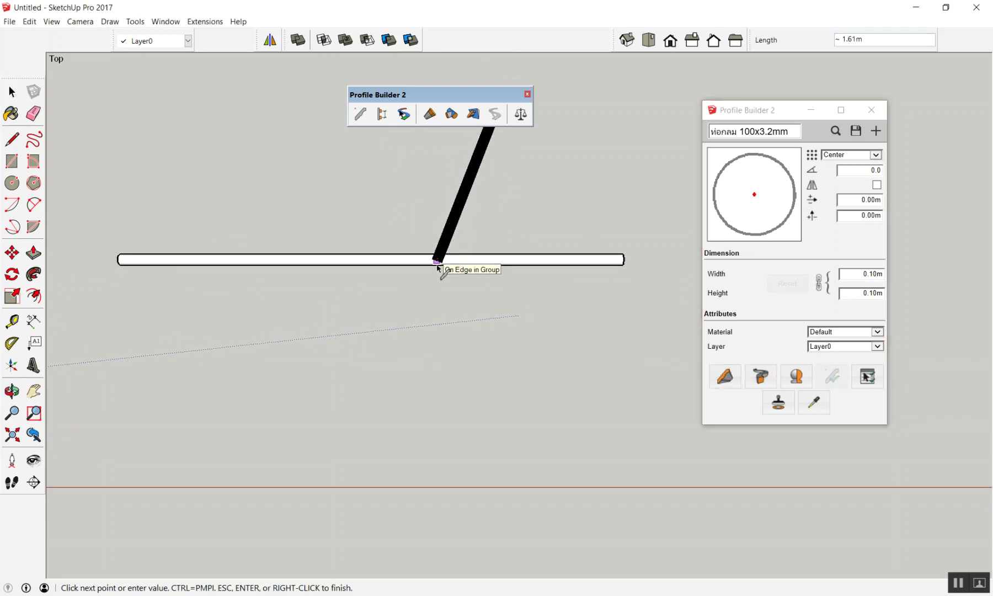
scroll(375, 260, "down", 2)
scroll(371, 243, "down", 1)
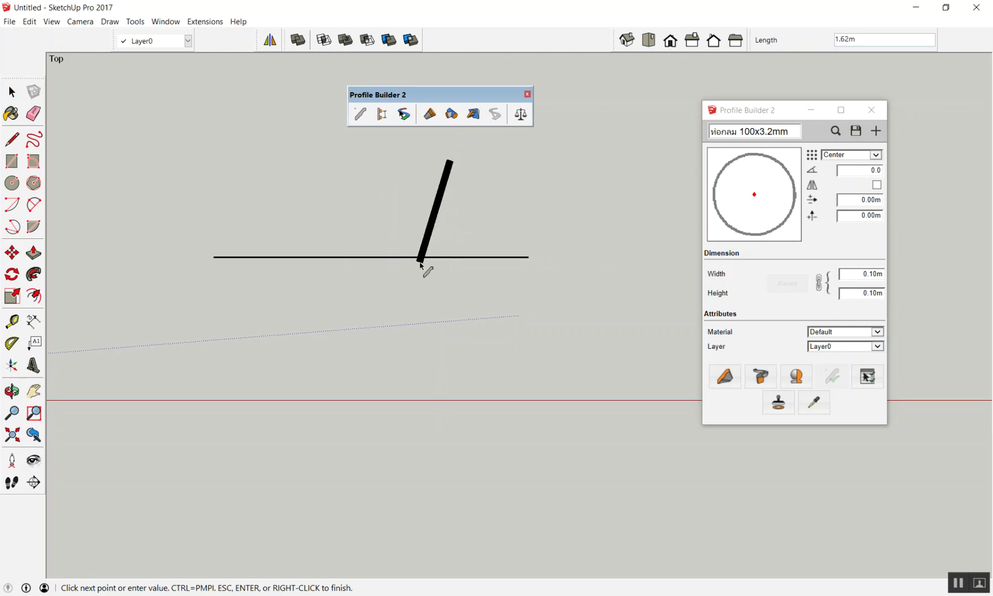
scroll(357, 257, "up", 2)
scroll(326, 258, "up", 1)
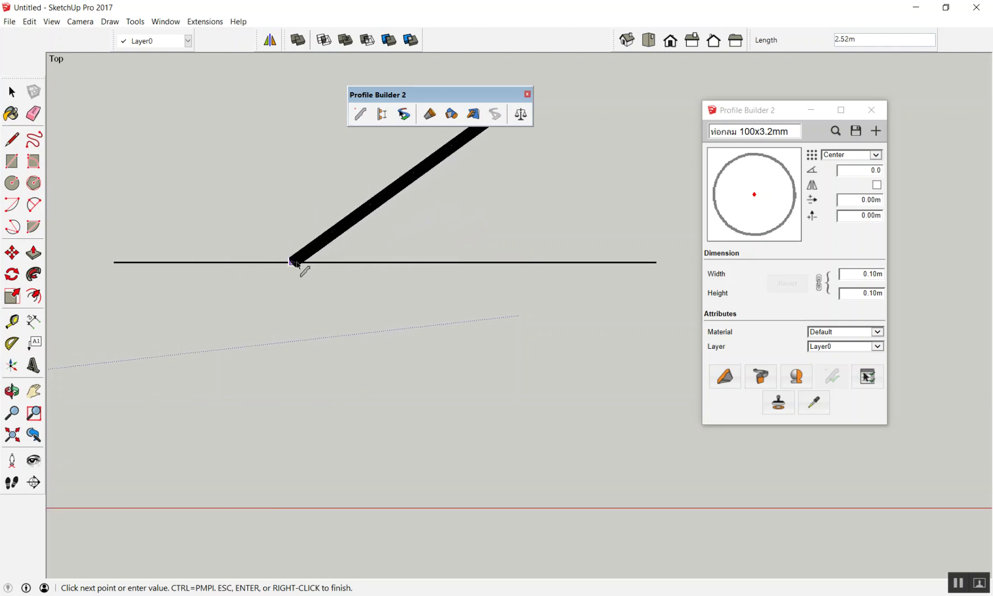
double_click(327, 259)
key("space")
scroll(361, 293, "down", 2)
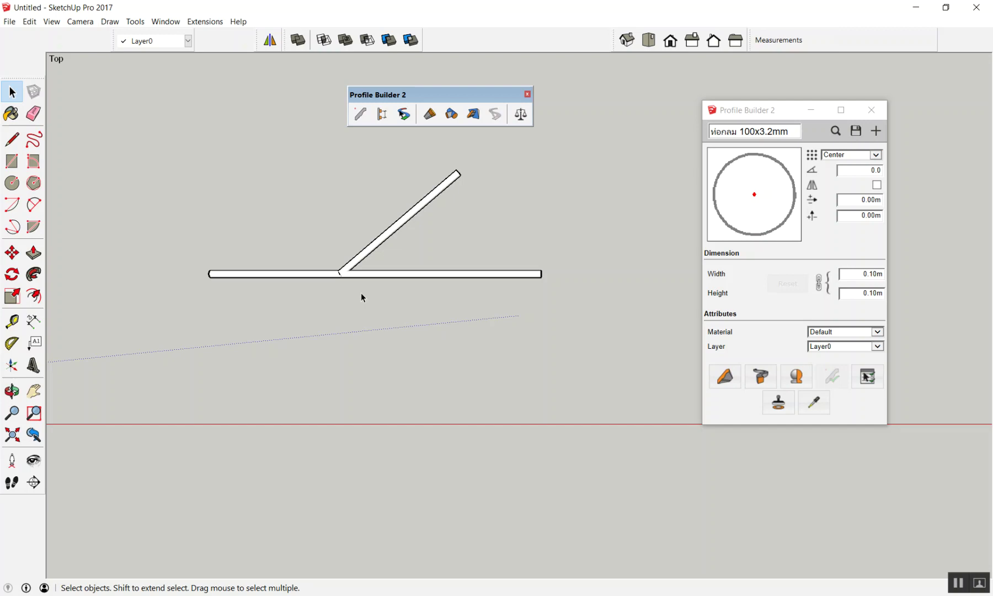
scroll(433, 309, "down", 5)
Orbit to a tilted view and draw a 6 m line along the red axis
scroll(203, 252, "up", 2)
mouse_move(203, 251)
middle_mouse_down()
mouse_move(395, 255)
mouse_move(335, 135)
mouse_move(466, 219)
mouse_move(394, 264)
mouse_move(336, 262)
middle_mouse_up()
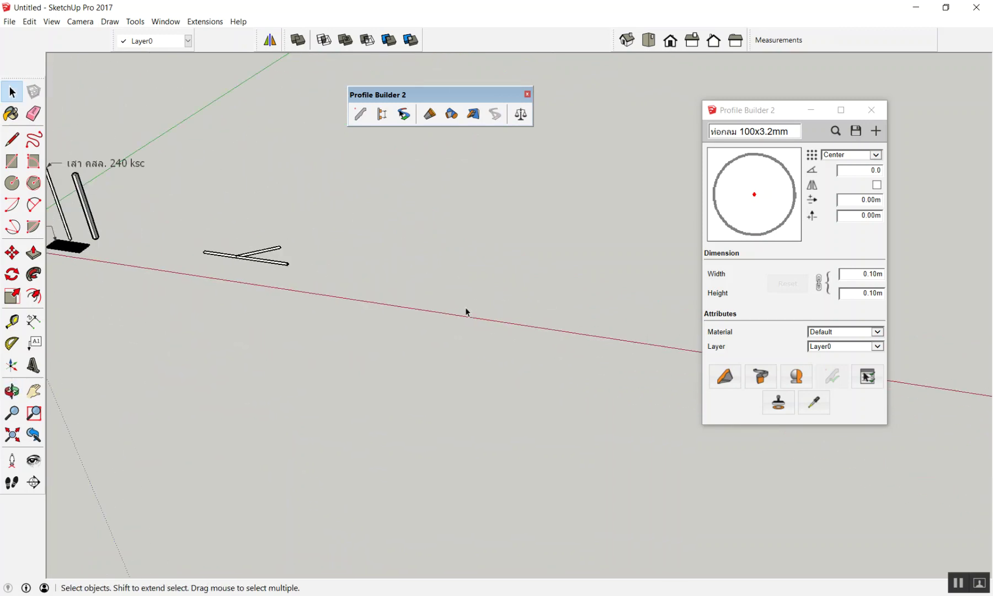
key("l")
left_click(344, 271)
type("6")
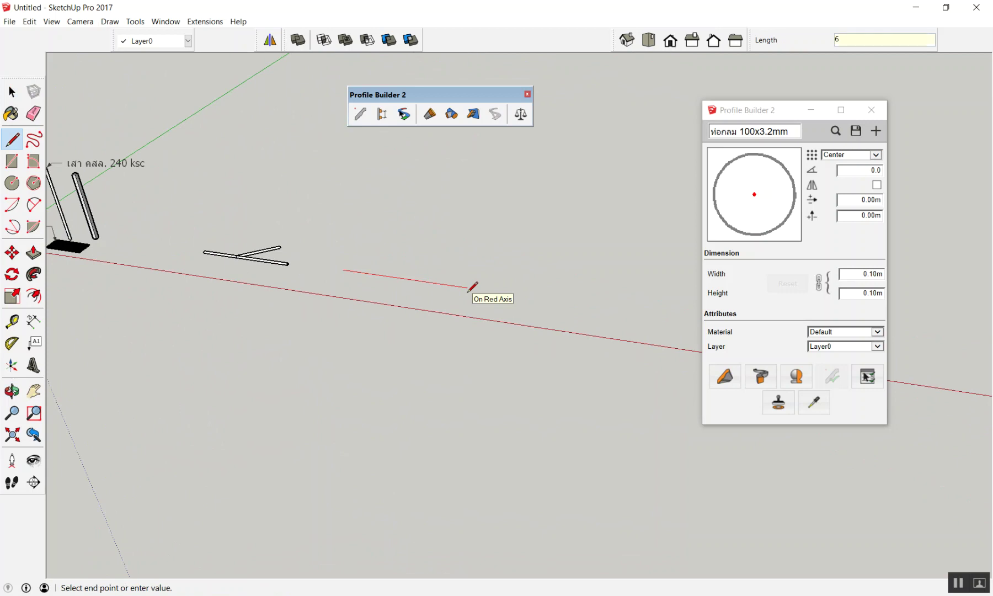
key("Return")
key("space")
Dimension the new line below it, showing 6.00m
scroll(433, 281, "up", 3)
scroll(431, 283, "up", 1)
scroll(430, 286, "up", 1)
key("d")
left_click(467, 354)
left_click(447, 402)
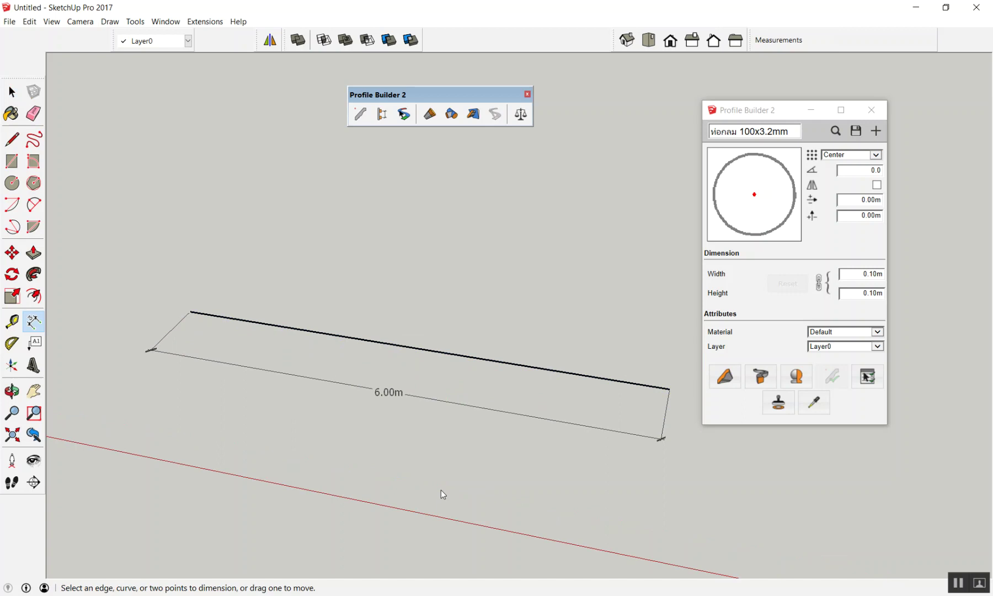
Draw a 1.5 m post up from the 6 m base midpoint, joined to both base ends
key("l")
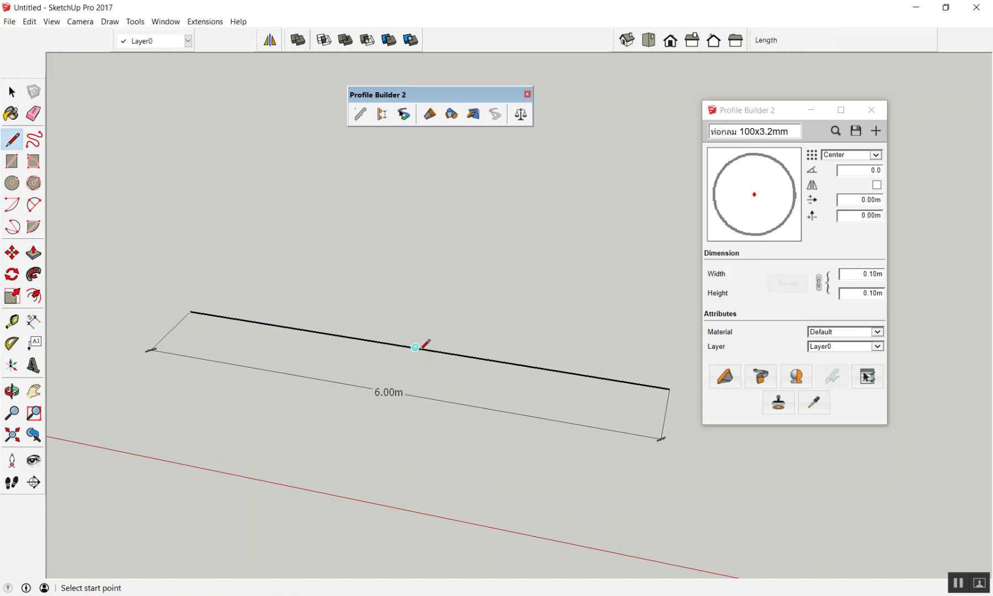
left_click(415, 347)
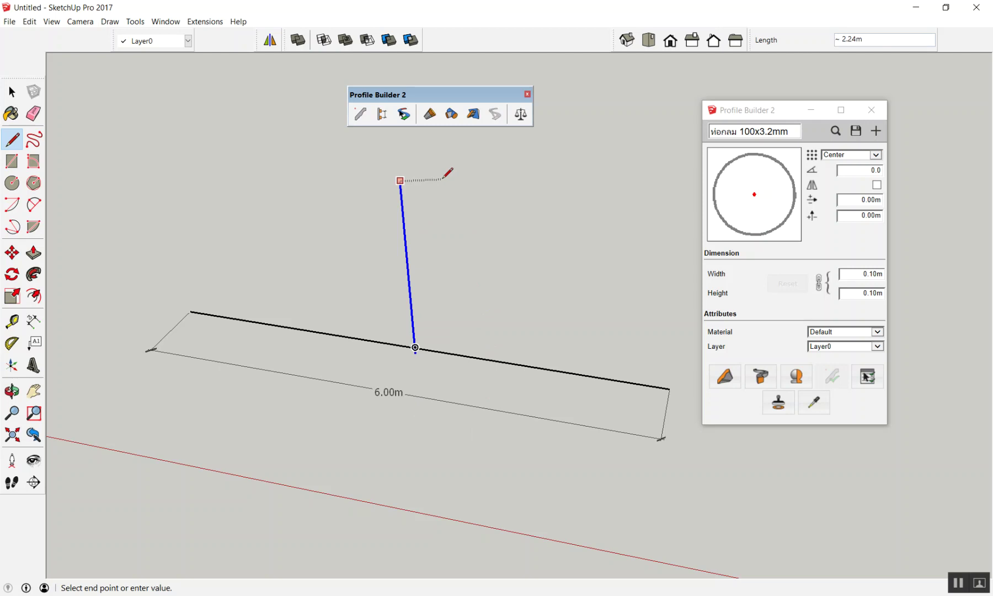
type("5")
key("Return")
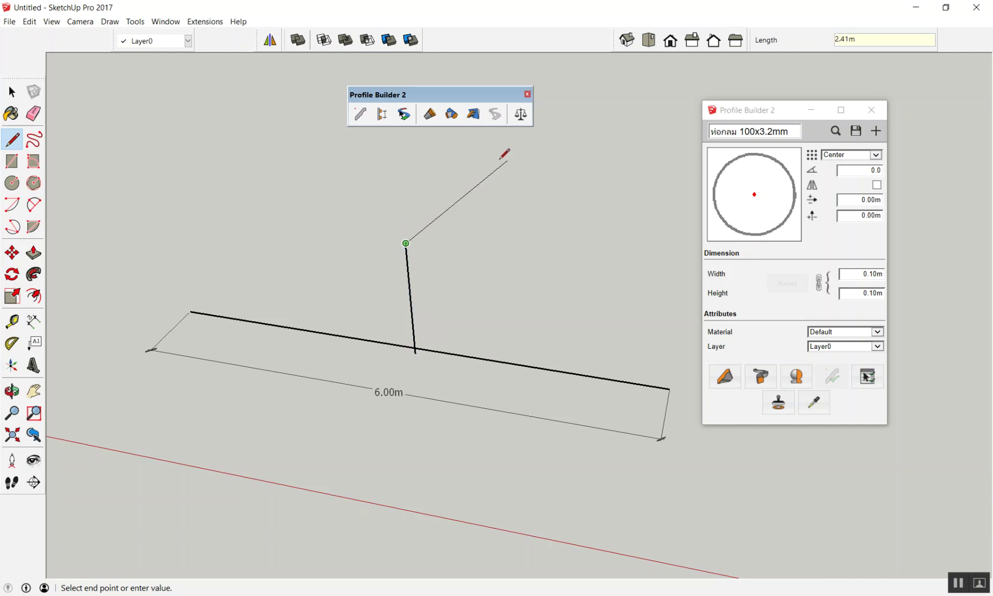
left_click(191, 311)
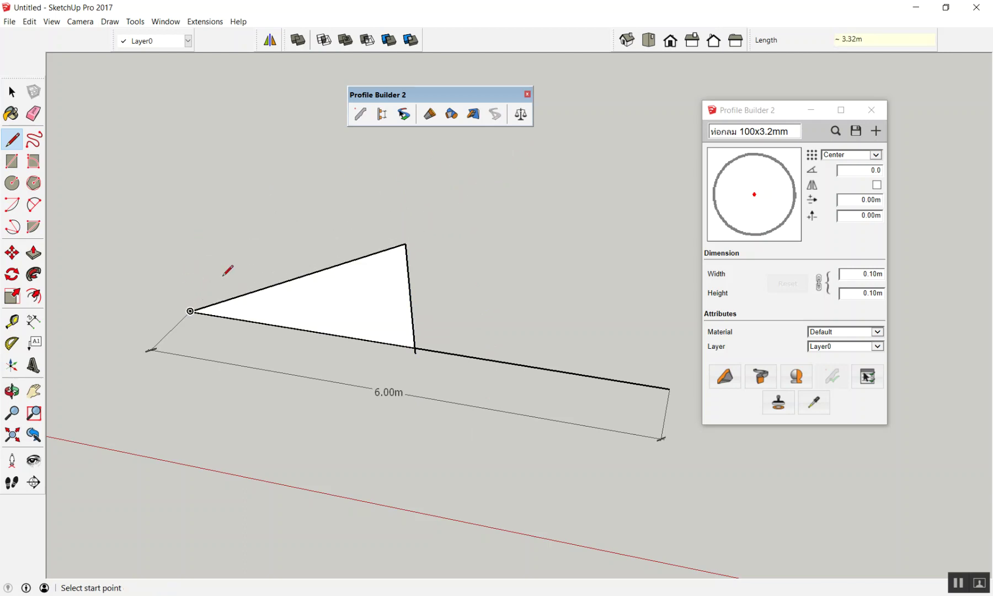
left_click(406, 243)
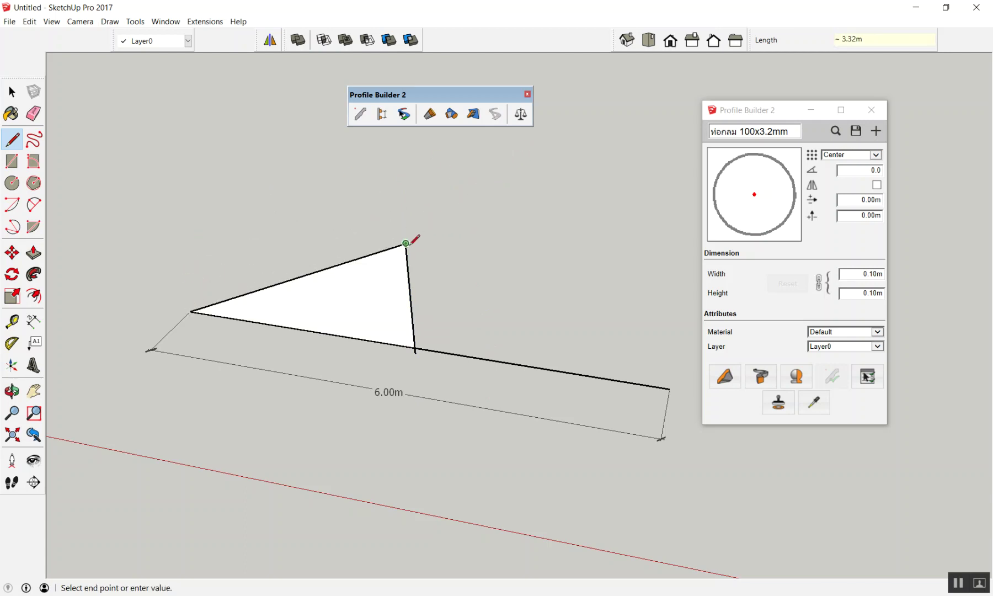
left_click(670, 389)
key("space")
Select the triangle's bottom-right and bottom-left edges, then clear the selection
scroll(426, 382, "up", 3)
scroll(425, 383, "up", 4)
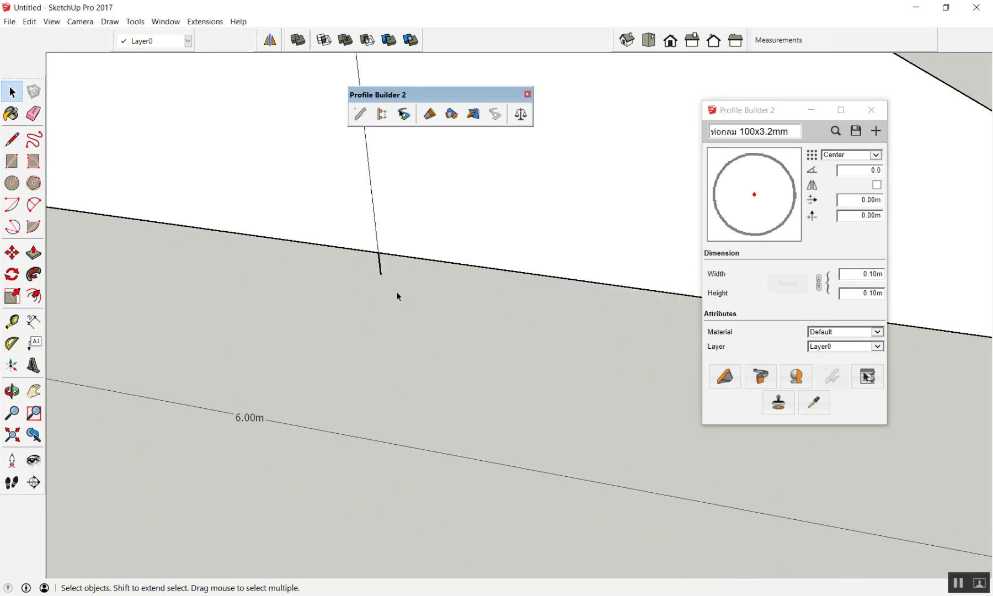
scroll(322, 281, "down", 5)
scroll(325, 284, "down", 2)
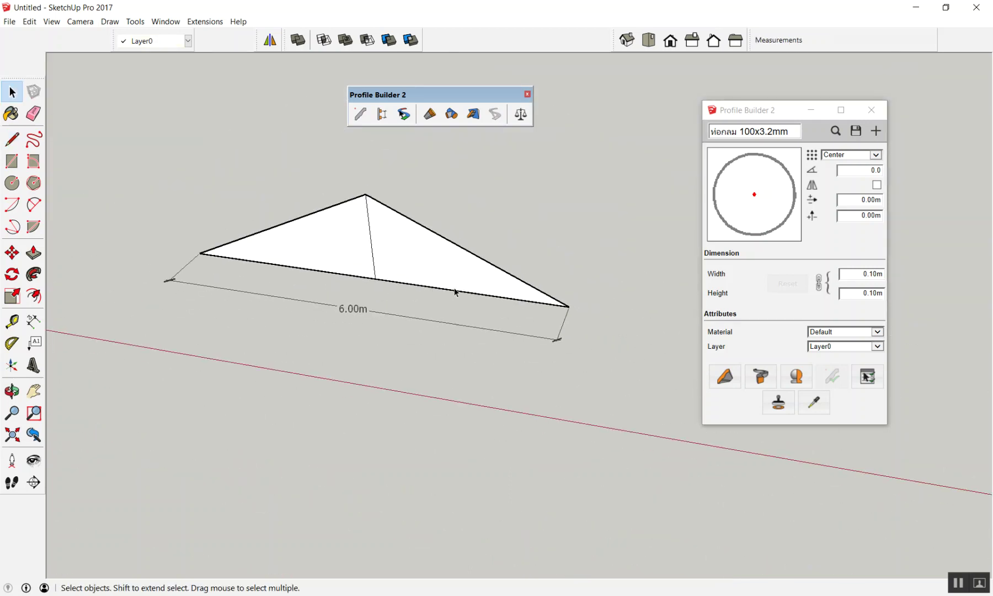
scroll(421, 280, "up", 1)
key("l")
key("space")
scroll(380, 294, "up", 3)
scroll(441, 284, "down", 1)
scroll(378, 282, "down", 2)
left_click(386, 274)
scroll(497, 293, "up", 1)
scroll(421, 280, "up", 1)
scroll(313, 266, "down", 1)
left_click(313, 263)
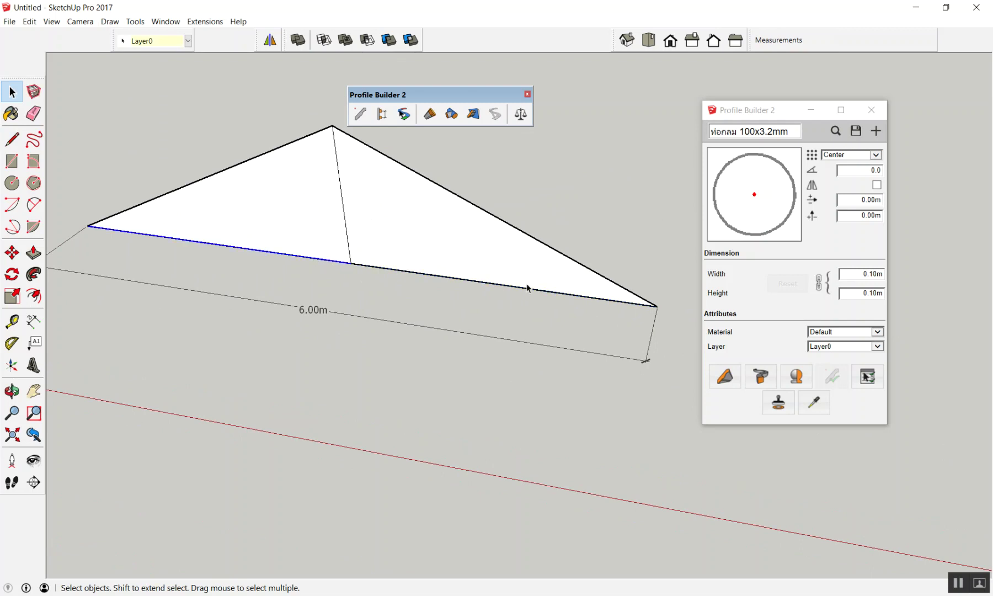
left_click(520, 313)
Add a right-half vertical web member and a diagonal from the centre post's base
key("l")
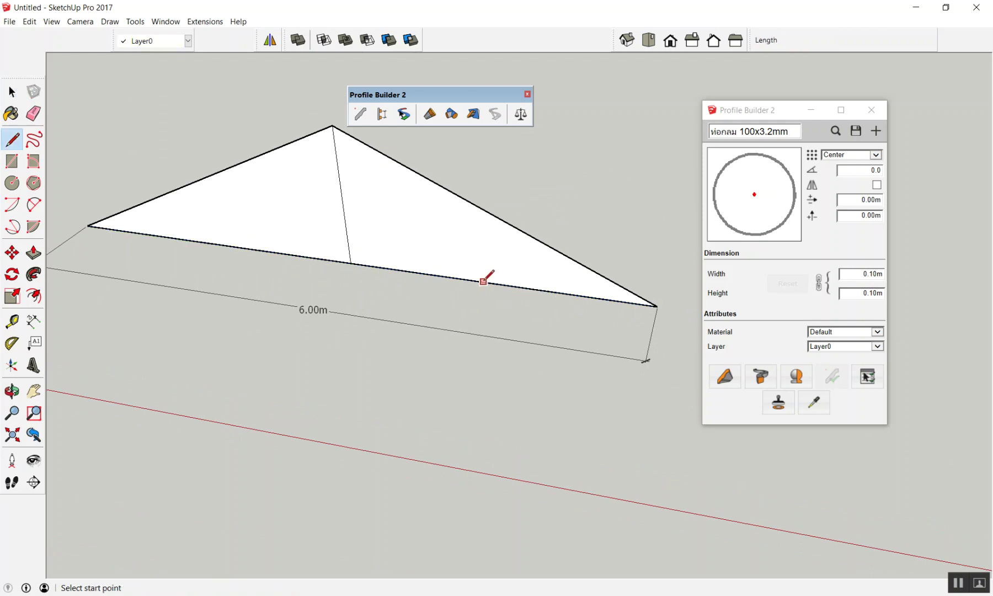
left_click(498, 283)
left_click(497, 216)
left_click(351, 262)
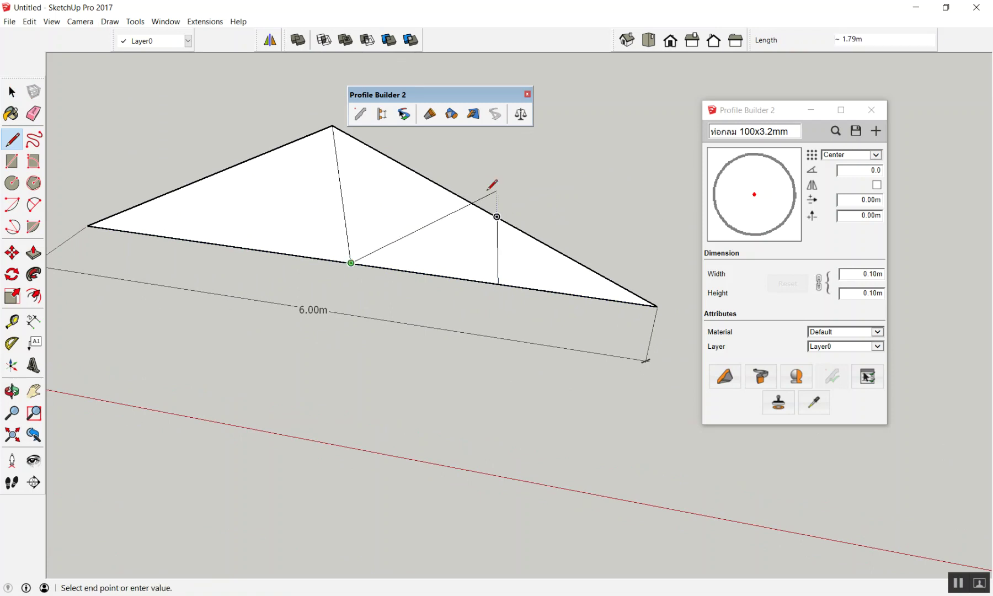
left_click(498, 216)
Add the matching left vertical and diagonal web members, then select the 6.00m dimension
left_click(215, 243)
left_click(199, 179)
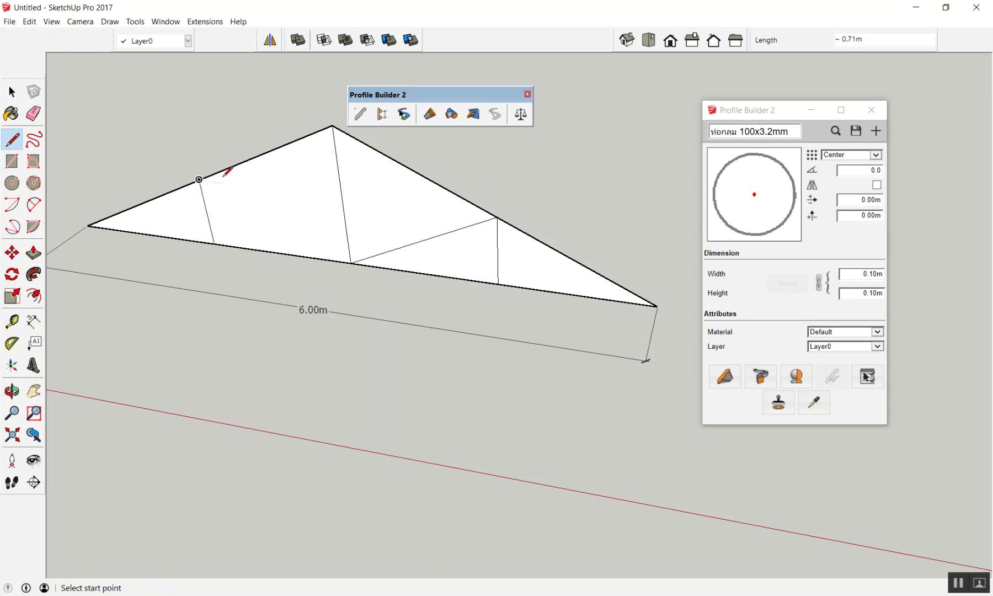
left_click(199, 180)
left_click(351, 263)
scroll(364, 259, "down", 3)
key("space")
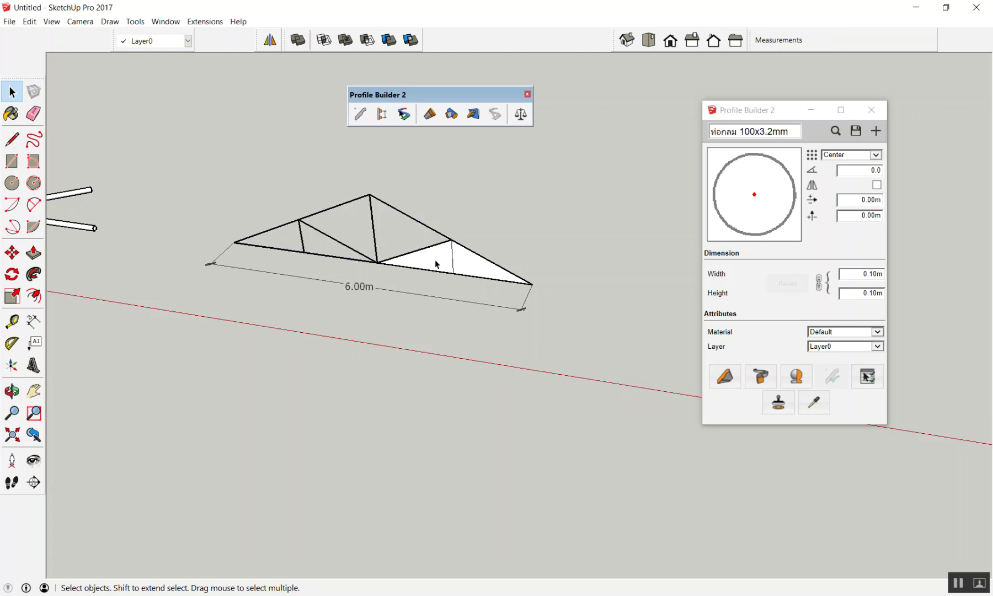
left_click_drag(465, 285, 348, 336)
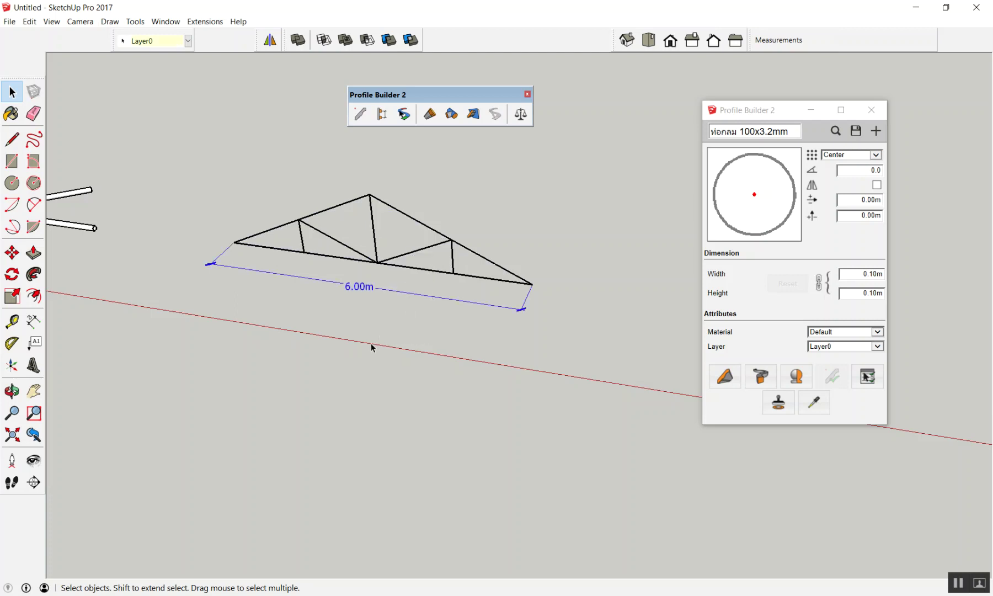
Close the Profile Builder 2 window and dock its floating toolbar in the top row
scroll(334, 319, "up", 3)
scroll(334, 318, "down", 3)
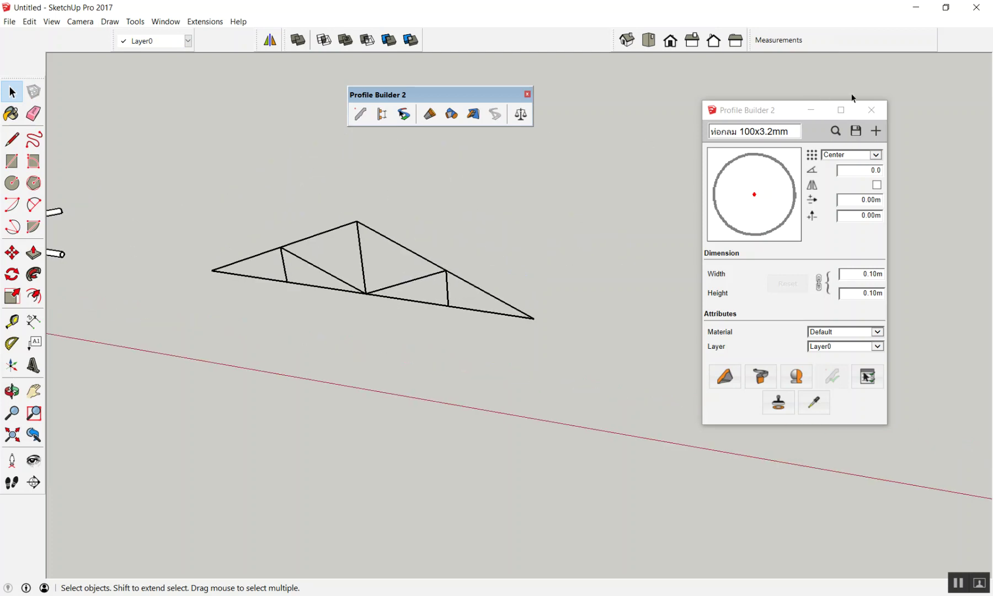
left_click(872, 110)
left_click_drag(463, 98, 524, 41)
scroll(98, 294, "up", 2)
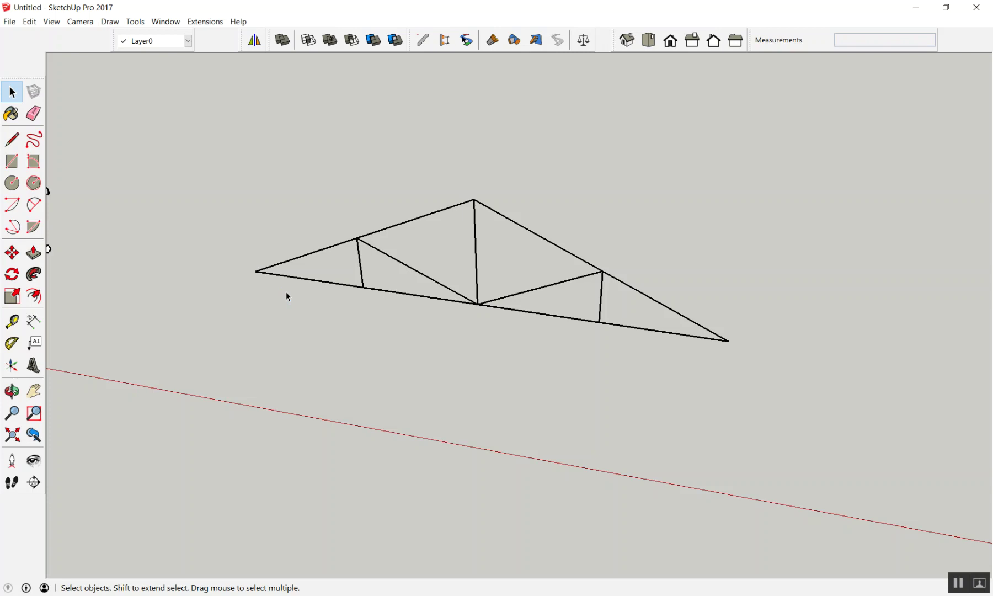
scroll(407, 315, "down", 3)
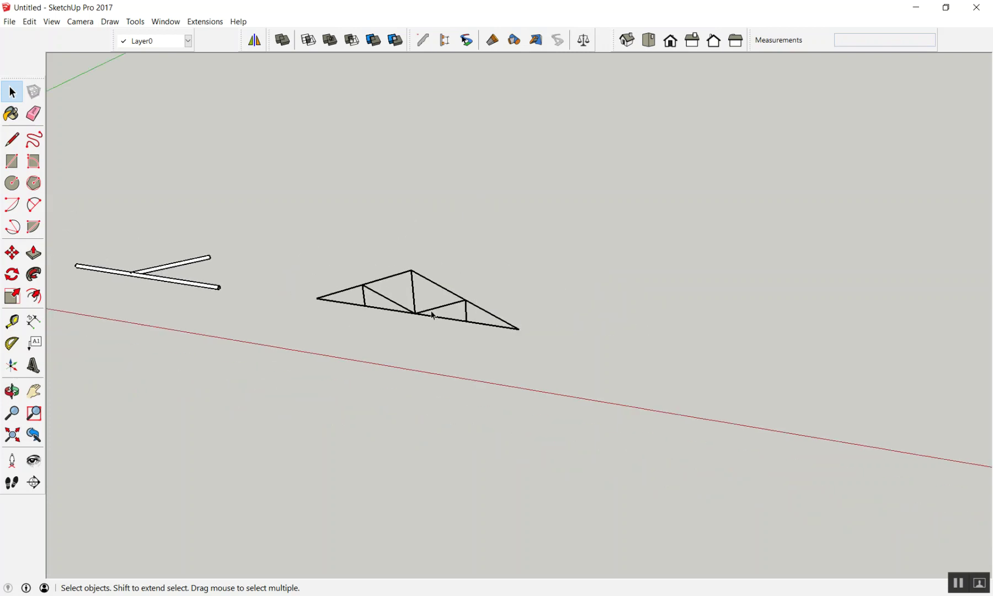
Draw a new base line beside the existing truss
mouse_move(407, 316)
middle_mouse_down()
mouse_move(366, 292)
mouse_move(218, 137)
mouse_move(429, 127)
mouse_move(403, 386)
mouse_move(505, 366)
mouse_move(553, 392)
middle_mouse_up()
scroll(524, 389, "up", 5)
mouse_move(410, 355)
middle_mouse_down()
mouse_move(574, 368)
mouse_move(593, 314)
middle_mouse_up()
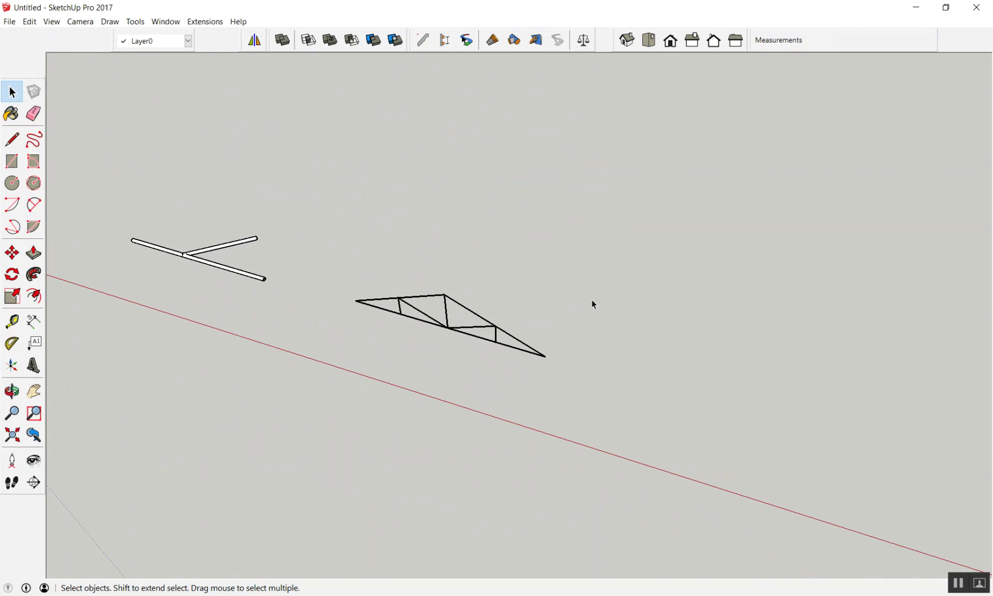
scroll(592, 299, "up", 2)
key("l")
left_click(423, 247)
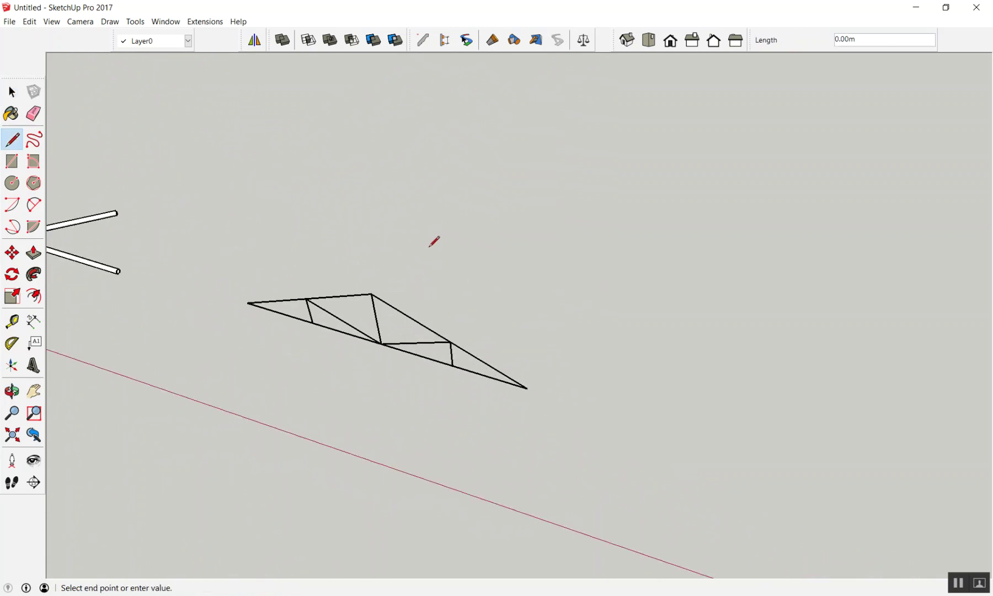
left_click(667, 312)
key("space")
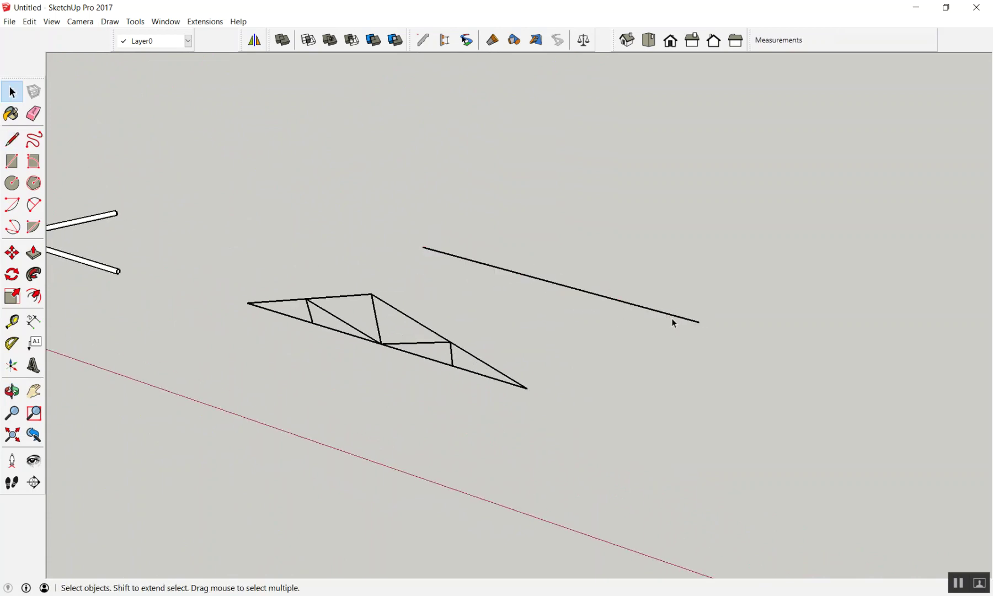
Raise a 1.5 m post from the base midpoint and join its top to the left end
scroll(540, 249, "up", 2)
key("l")
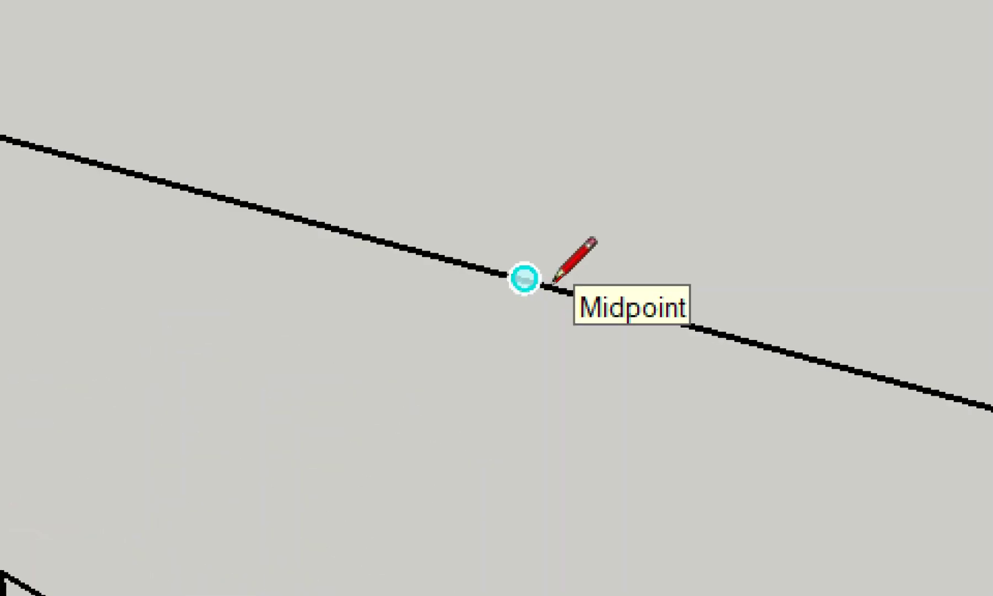
left_click(553, 285)
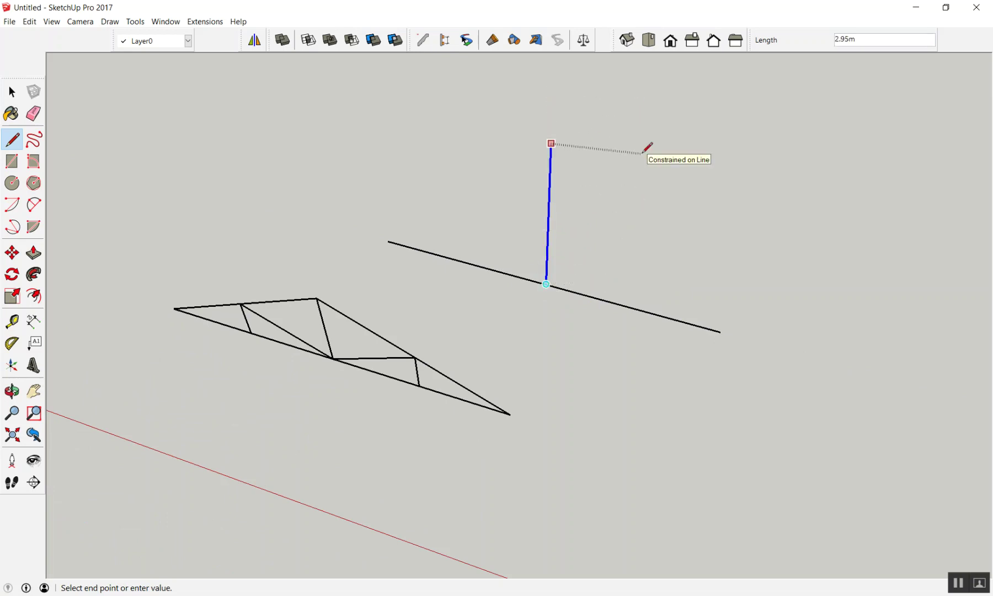
type("1.5")
key("Return")
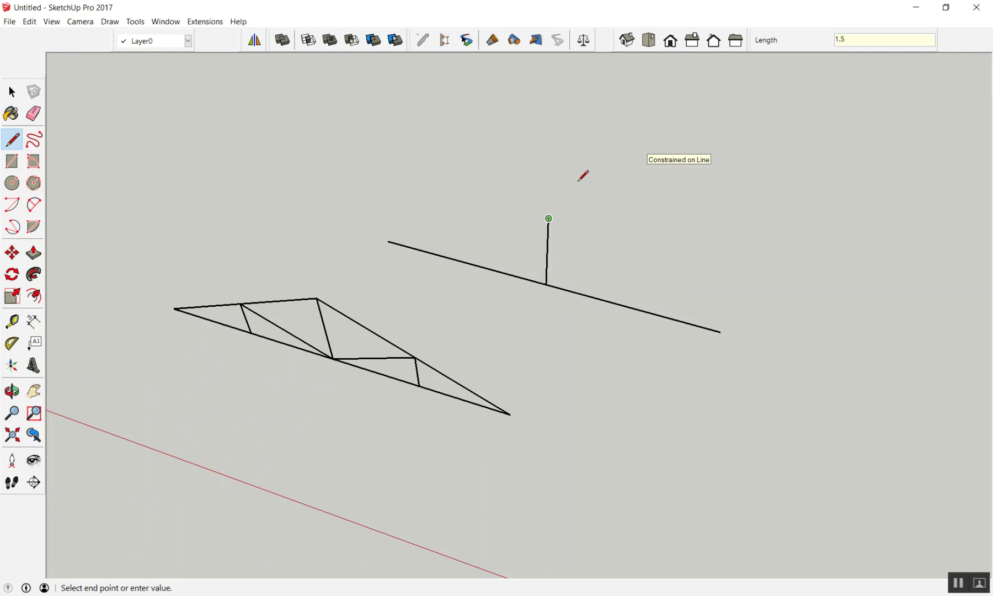
scroll(552, 182, "up", 2)
scroll(474, 193, "up", 2)
scroll(397, 220, "up", 1)
scroll(343, 249, "up", 2)
left_click(298, 284)
Close the triangle with a line from the top vertex to the base's right end
scroll(279, 271, "down", 3)
scroll(284, 270, "down", 1)
left_click(477, 250)
left_click(702, 395)
mouse_move(687, 390)
middle_mouse_down()
mouse_move(539, 251)
mouse_move(572, 332)
middle_mouse_up()
scroll(555, 328, "up", 2)
scroll(552, 324, "up", 1)
scroll(547, 318, "down", 2)
scroll(480, 295, "up", 3)
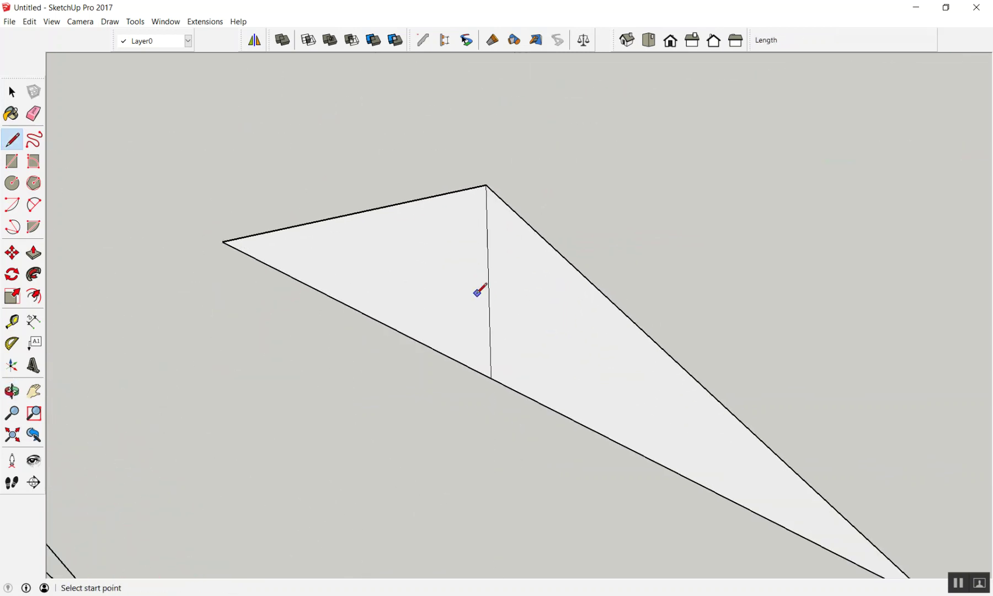
Draw a vertical and a diagonal web member in each half of the second triangle
left_click(341, 302)
left_click(329, 218)
left_click(491, 378)
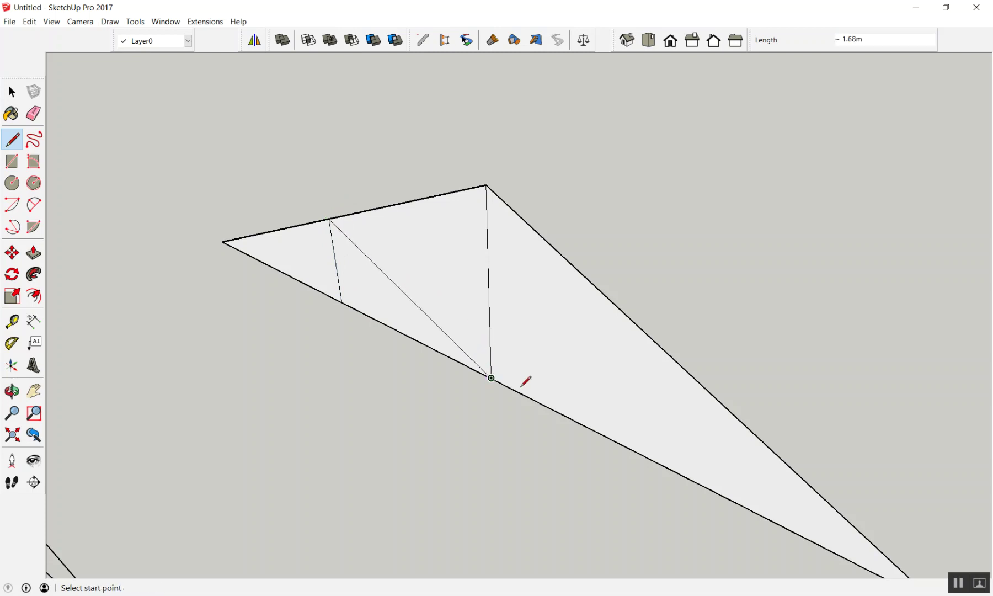
left_click(684, 475)
left_click(698, 383)
left_click(491, 378)
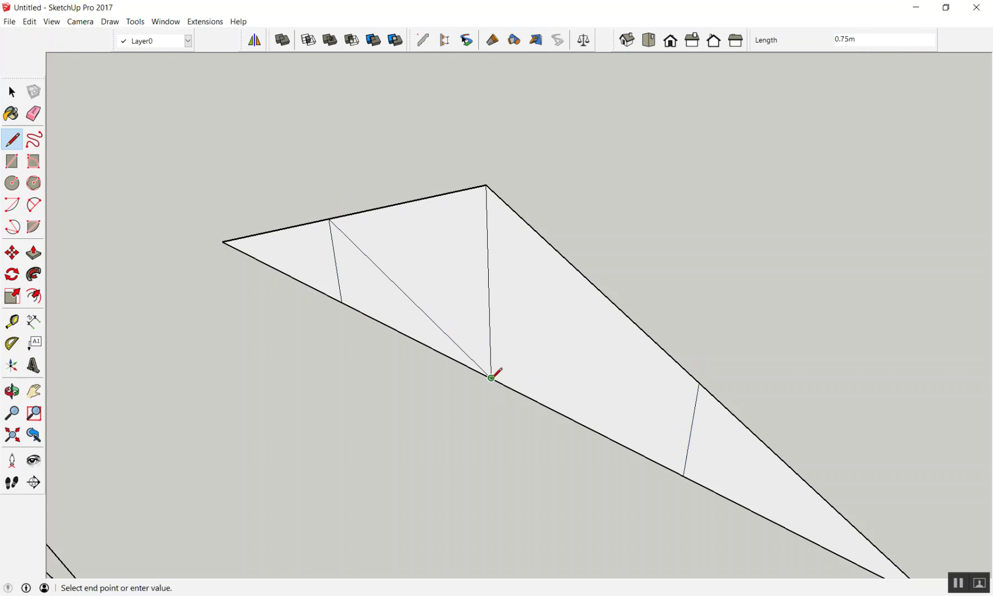
left_click(699, 382)
key("space")
Delete all five faces of the second truss, leaving only its lines
scroll(608, 341, "down", 5)
mouse_move(528, 330)
middle_mouse_down()
mouse_move(447, 165)
mouse_move(382, 111)
mouse_move(564, 266)
mouse_move(458, 320)
middle_mouse_up()
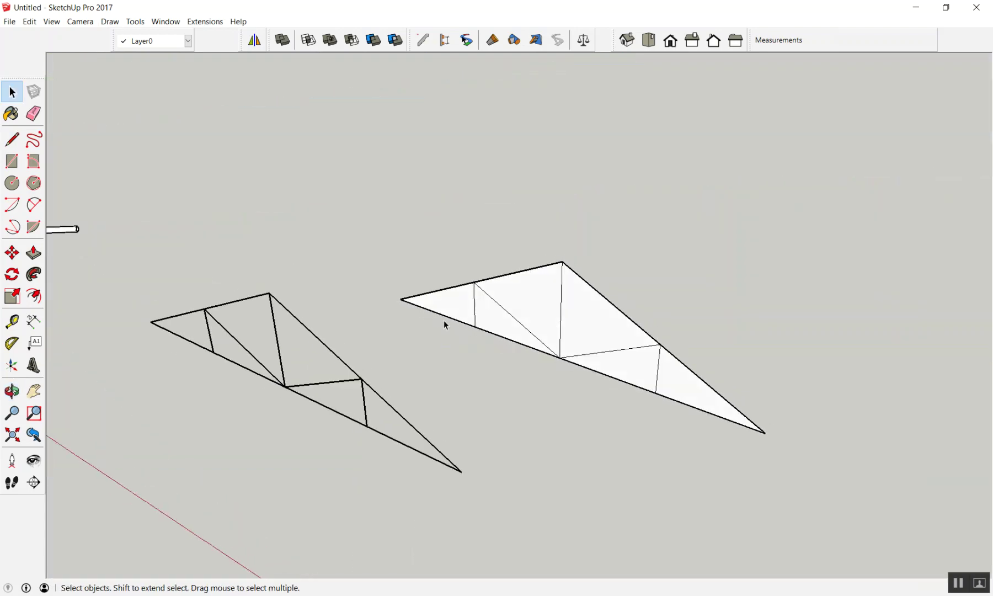
left_click(457, 311)
key("Delete")
left_click(546, 317)
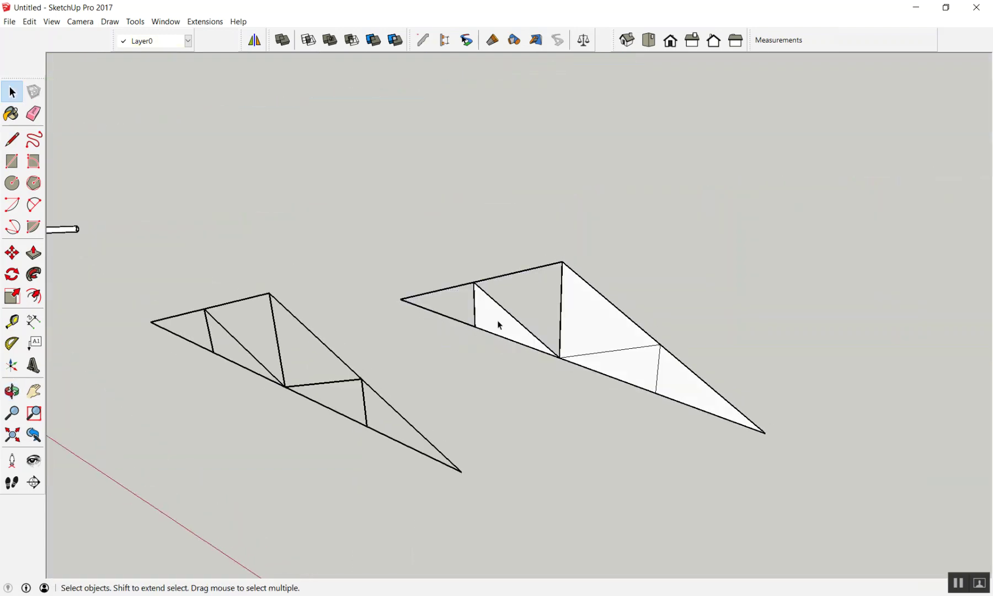
key("Delete")
left_click(585, 329)
key("Delete")
left_click(626, 370)
key("Delete")
left_click(687, 383)
key("Delete")
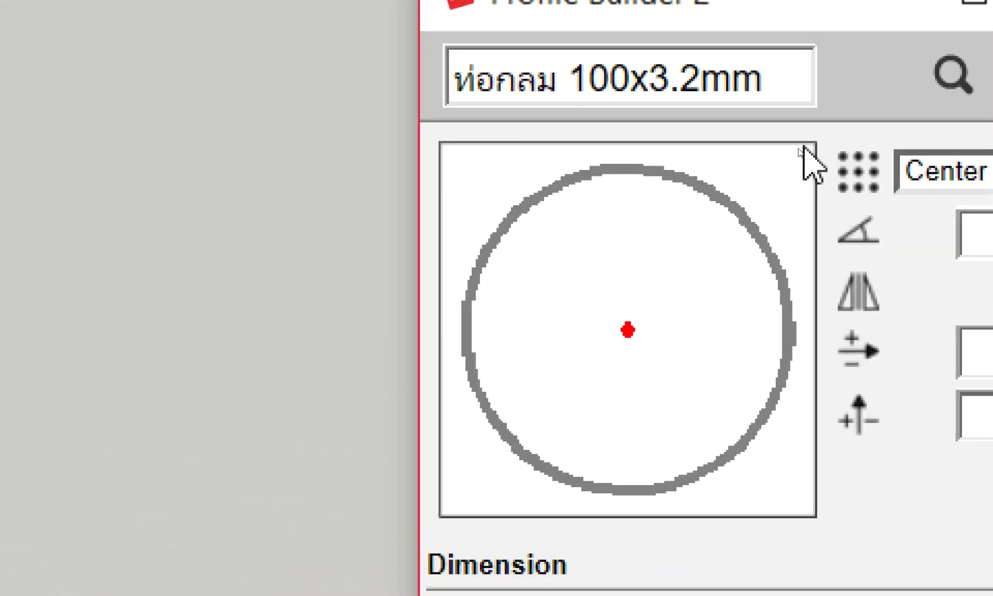
Select the lower chord segment of the right truss
scroll(486, 290, "down", 3)
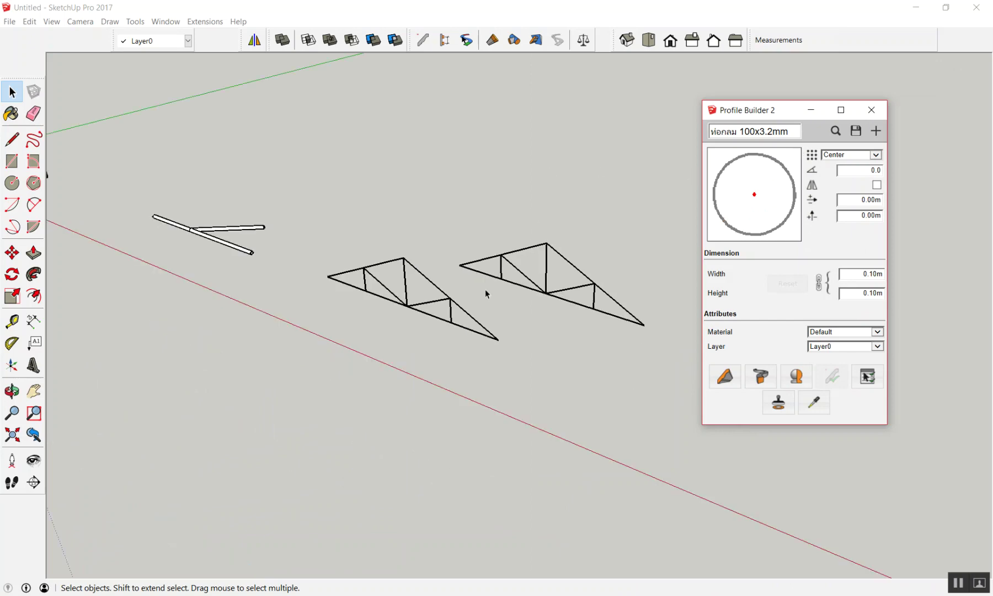
scroll(485, 309, "up", 3)
scroll(484, 377, "up", 3)
scroll(463, 331, "up", 2)
scroll(447, 276, "down", 3)
scroll(439, 257, "up", 2)
scroll(439, 256, "down", 1)
scroll(438, 257, "up", 3)
scroll(437, 259, "down", 2)
left_click(456, 277)
scroll(392, 330, "up", 3)
scroll(419, 320, "down", 3)
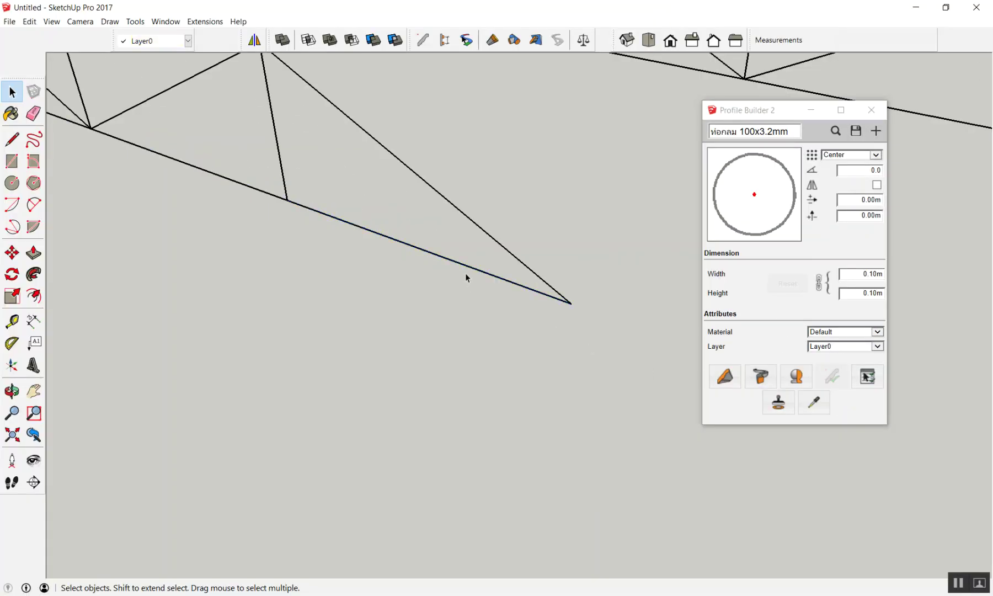
Reselect the lower chord and run Profile Builder's Build along path on it twice
left_click_drag(469, 258, 433, 282)
left_click(760, 377)
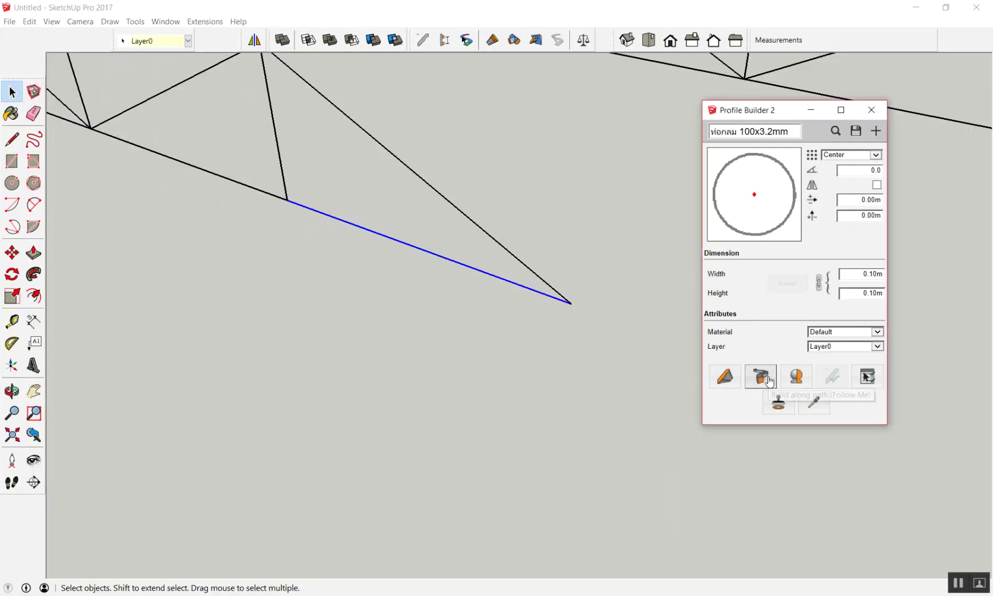
scroll(622, 379, "down", 1)
scroll(622, 379, "down", 1)
scroll(545, 324, "up", 2)
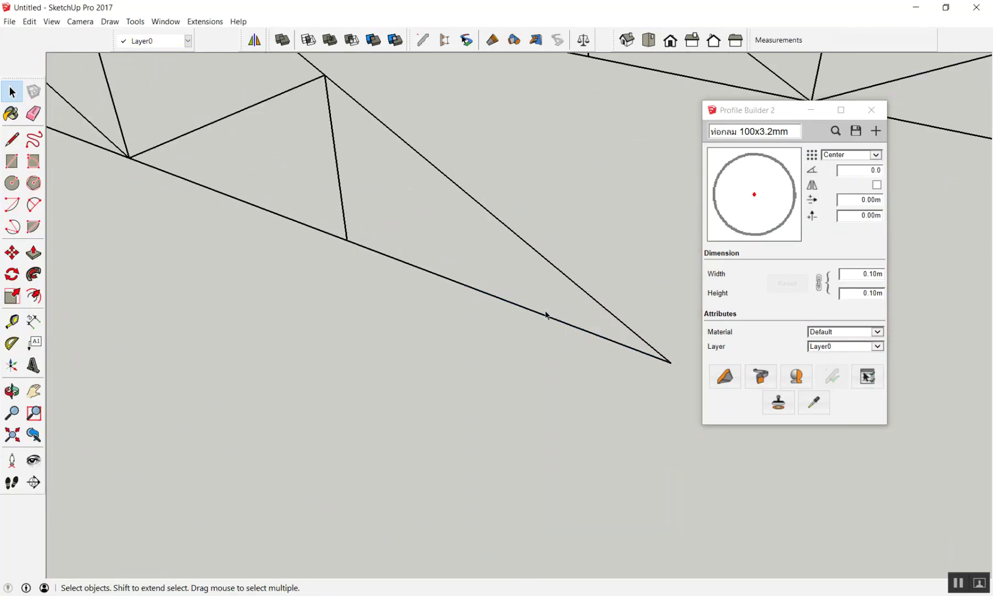
left_click(761, 378)
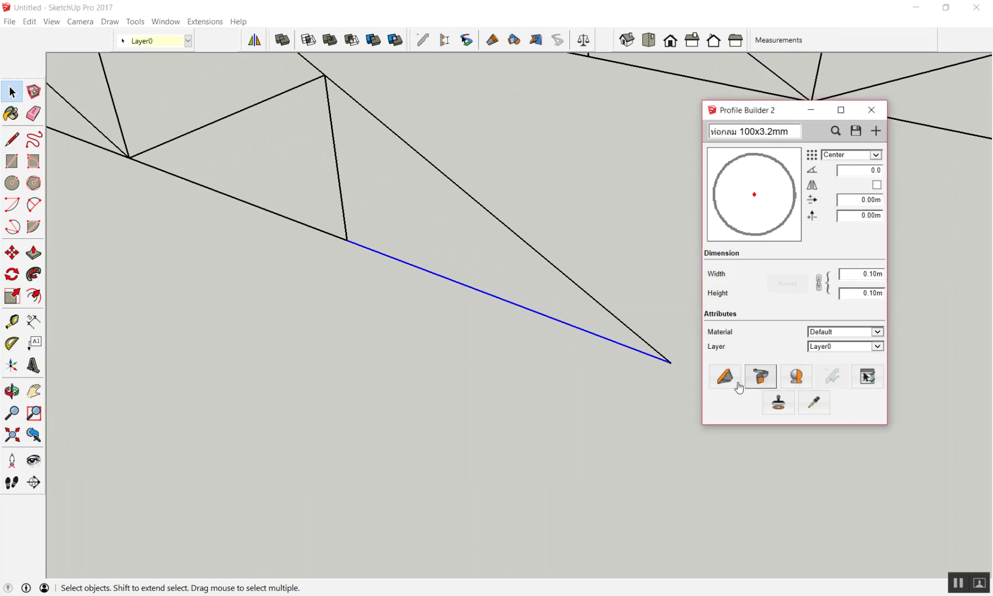
scroll(690, 369, "down", 1)
Close Profile Builder 2 and window-select the entire right truss
left_click(870, 111)
left_click(561, 189)
scroll(560, 201, "down", 2)
scroll(560, 201, "down", 2)
scroll(536, 110, "down", 1)
mouse_move(513, 96)
left_mouse_down()
mouse_move(787, 236)
mouse_move(787, 228)
left_mouse_up()
Delete the selected truss, select the rod and truss, and paste the copied objects
key("Delete")
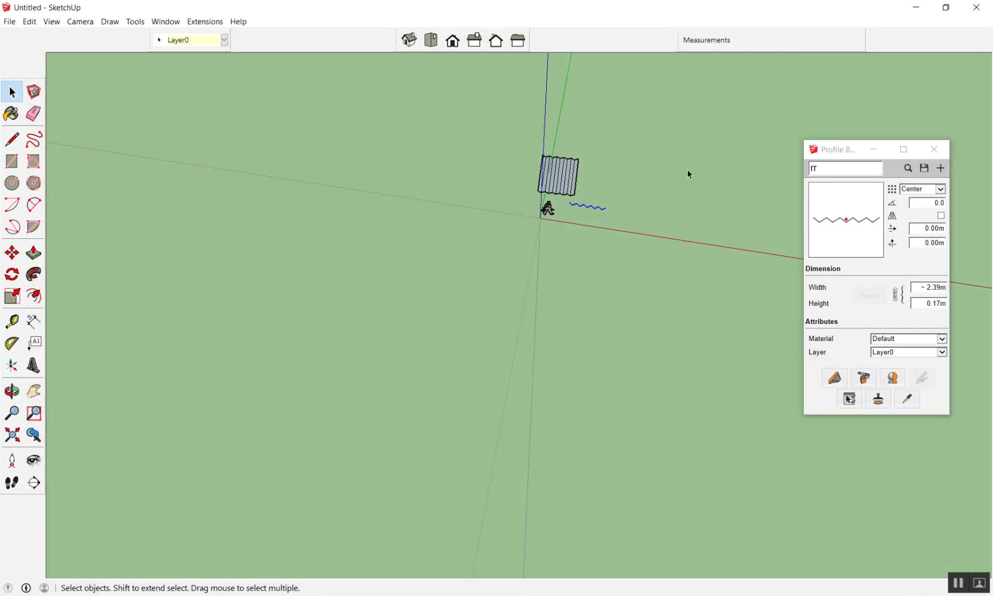
left_click(676, 201)
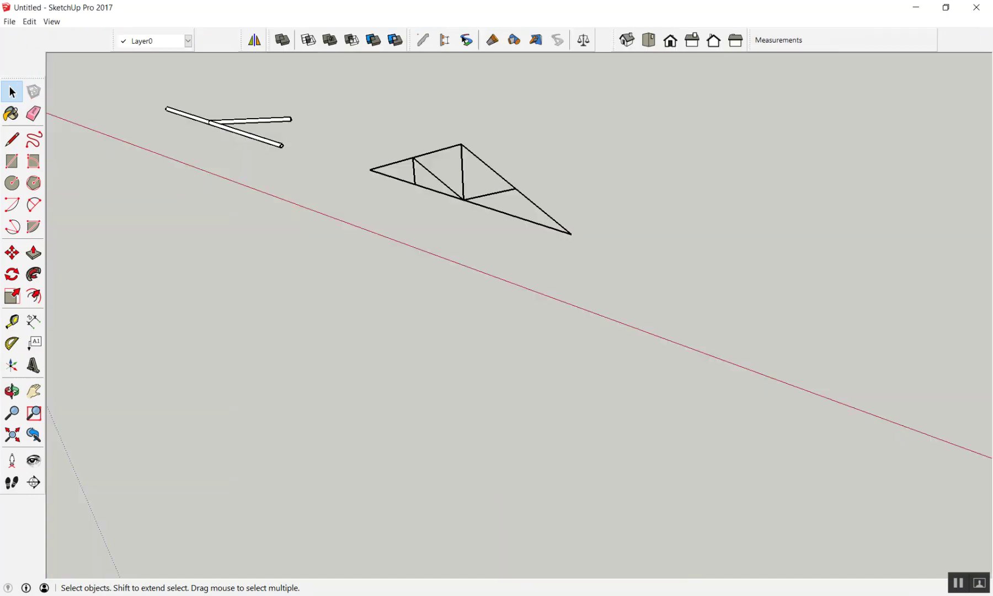
left_click_drag(308, 153, 680, 363)
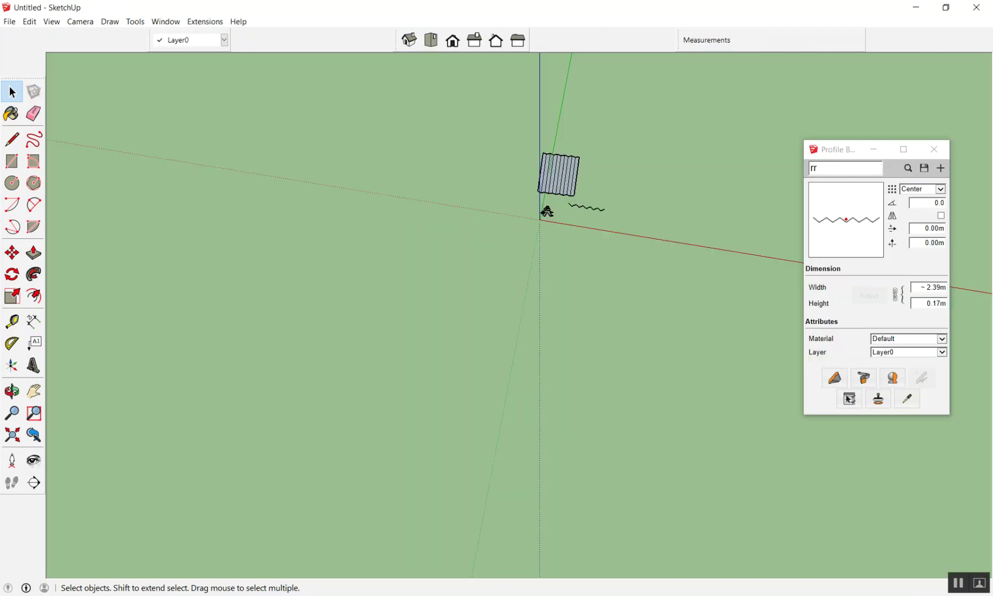
key("ctrl+v")
scroll(480, 205, "down", 2)
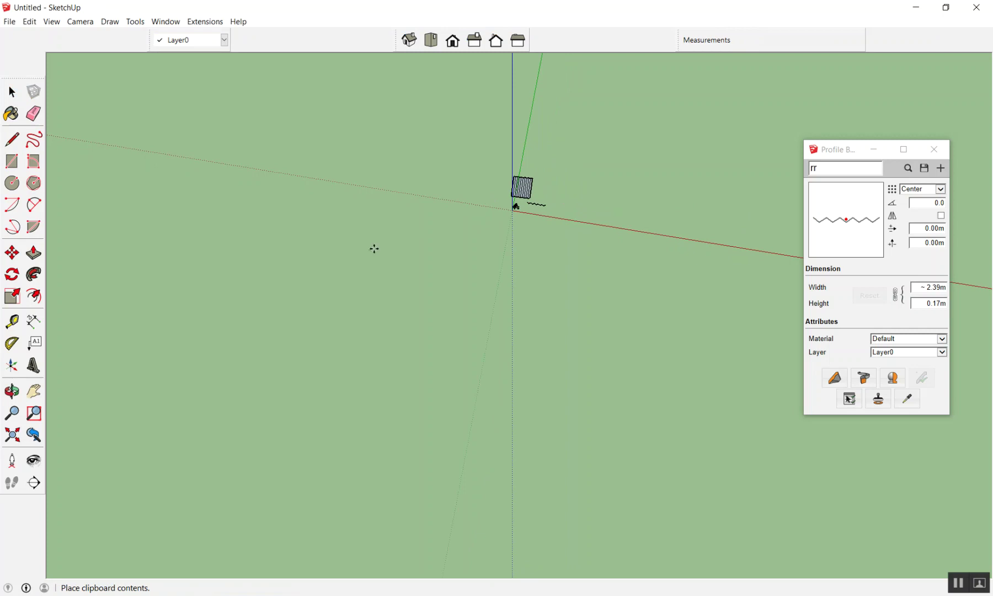
left_click(575, 239)
scroll(594, 240, "down", 2)
key("space")
Window-select both pipes and the truss lines
scroll(632, 235, "down", 1)
mouse_move(632, 235)
middle_mouse_down()
mouse_move(539, 202)
mouse_move(708, 268)
mouse_move(658, 329)
mouse_move(504, 113)
middle_mouse_up()
scroll(507, 160, "up", 3)
scroll(537, 383, "up", 2)
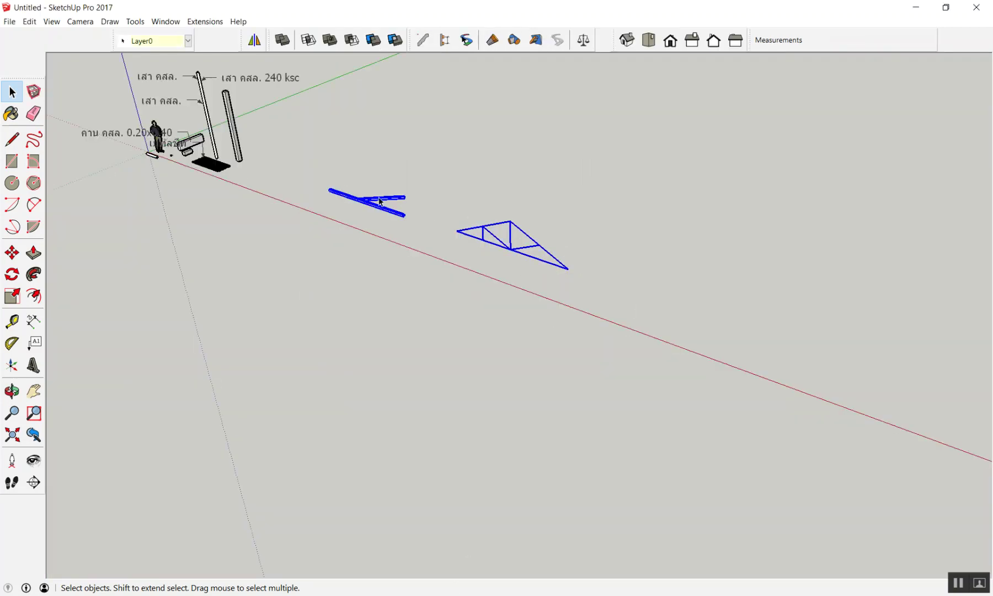
scroll(360, 204, "up", 2)
scroll(369, 193, "up", 3)
left_click(307, 164)
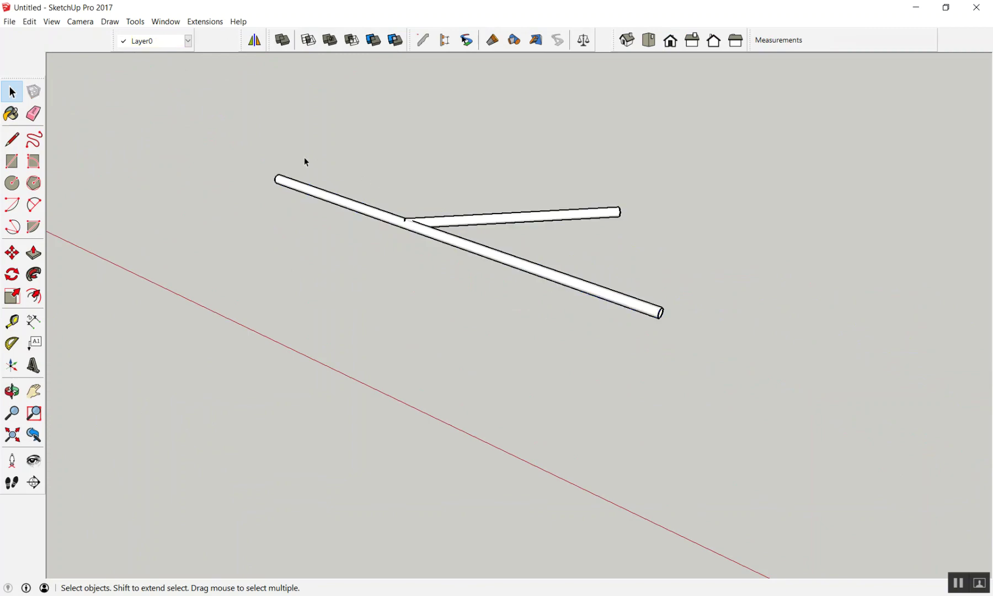
scroll(295, 168, "down", 5)
mouse_move(278, 130)
left_mouse_down()
mouse_move(676, 283)
mouse_move(712, 313)
left_mouse_up()
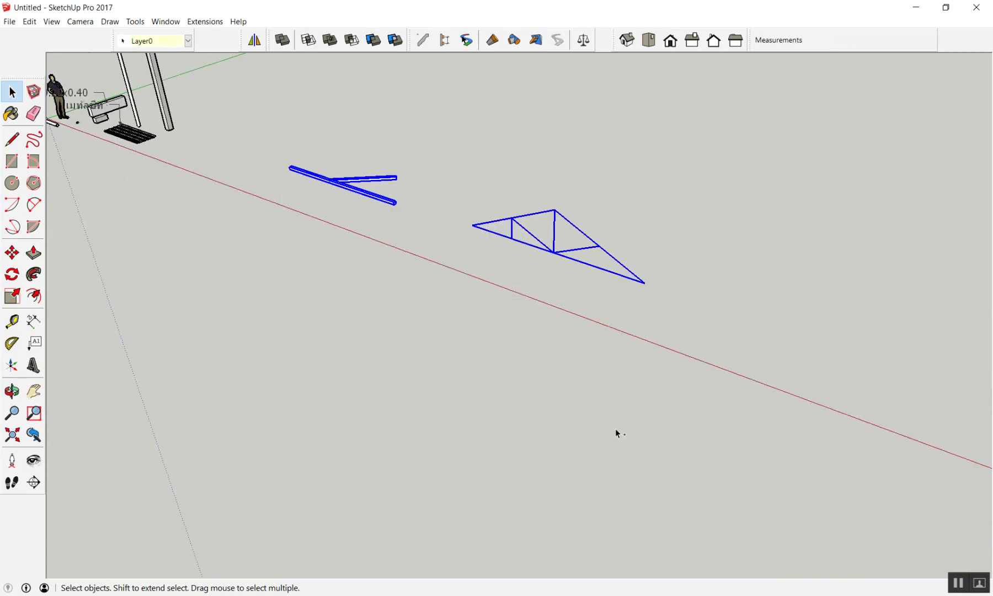
Cancel a paste and bring up Profile Builder's example profile library
key("ctrl+v")
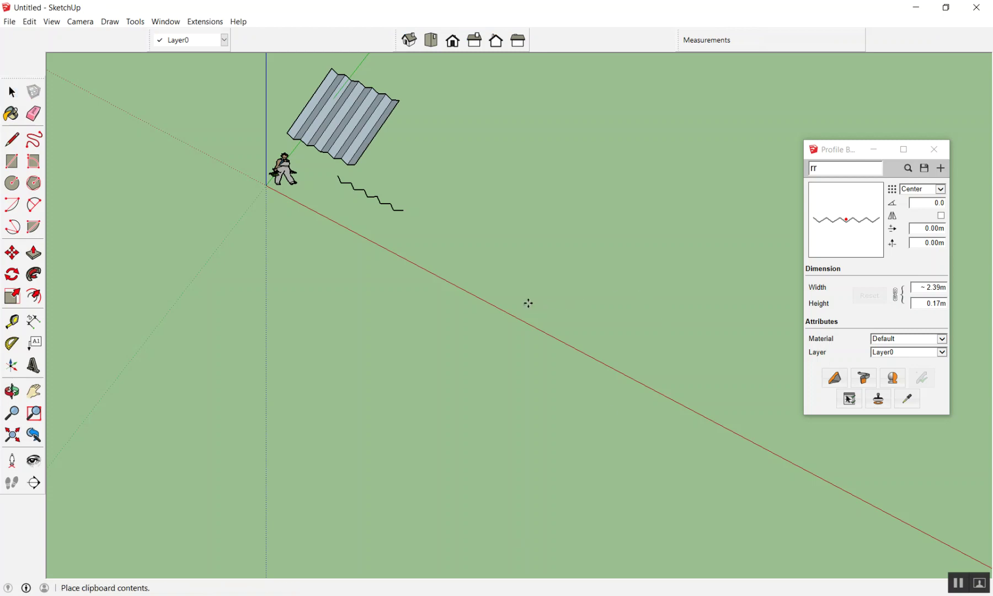
key("Escape")
scroll(491, 259, "down", 4)
key("space")
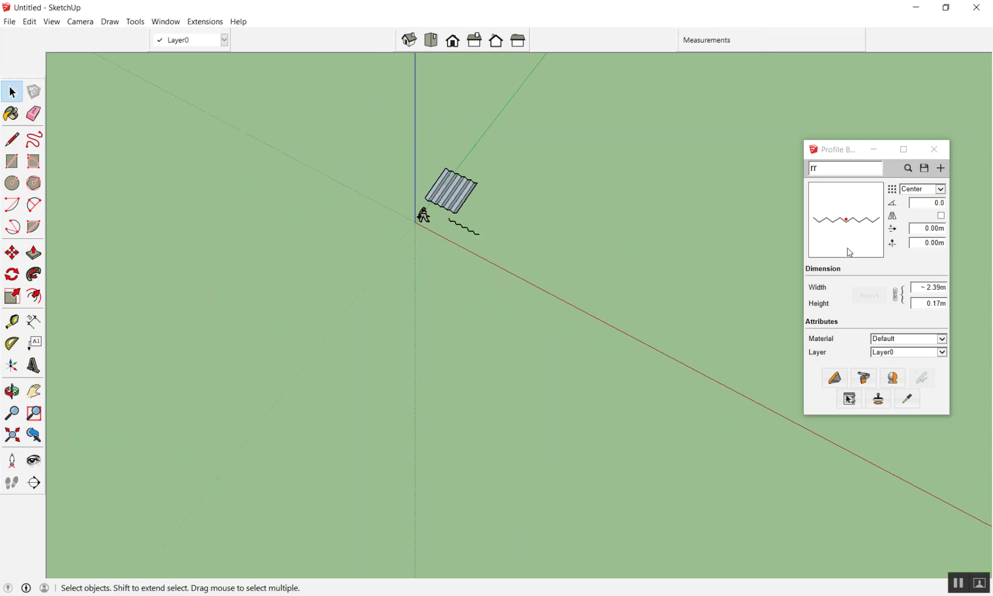
left_click(911, 169)
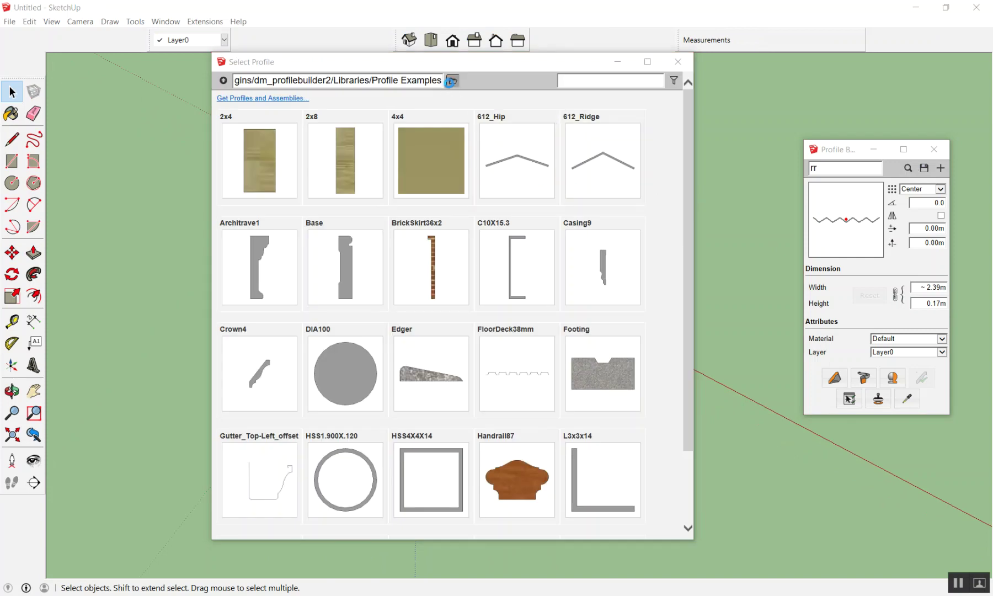
Point Profile Builder to Desktop > SketchUp > Work Shop > Profile Member and pick the MetalSheet profile
left_click(451, 80)
left_click(273, 169)
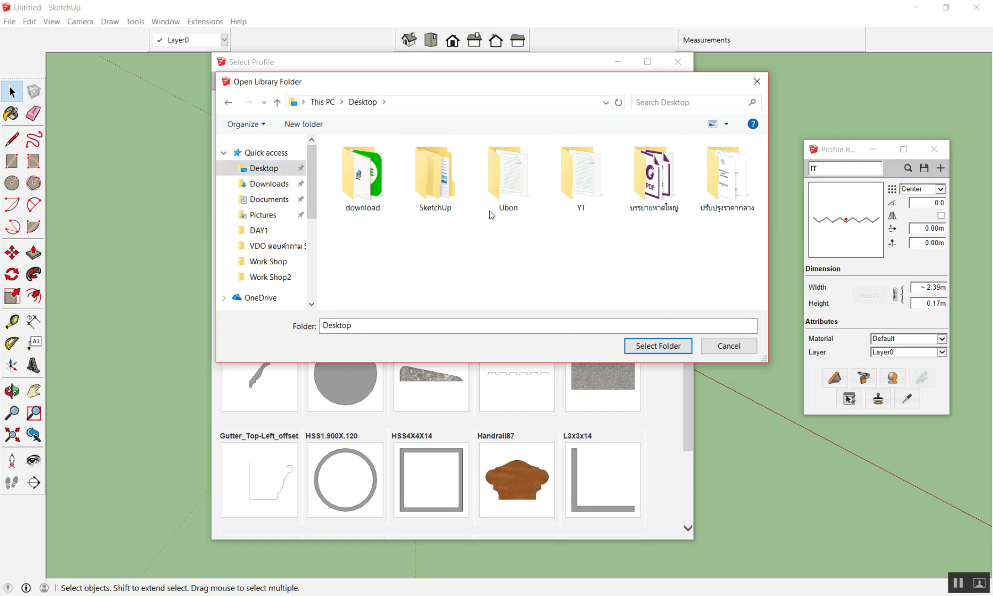
double_click(410, 187)
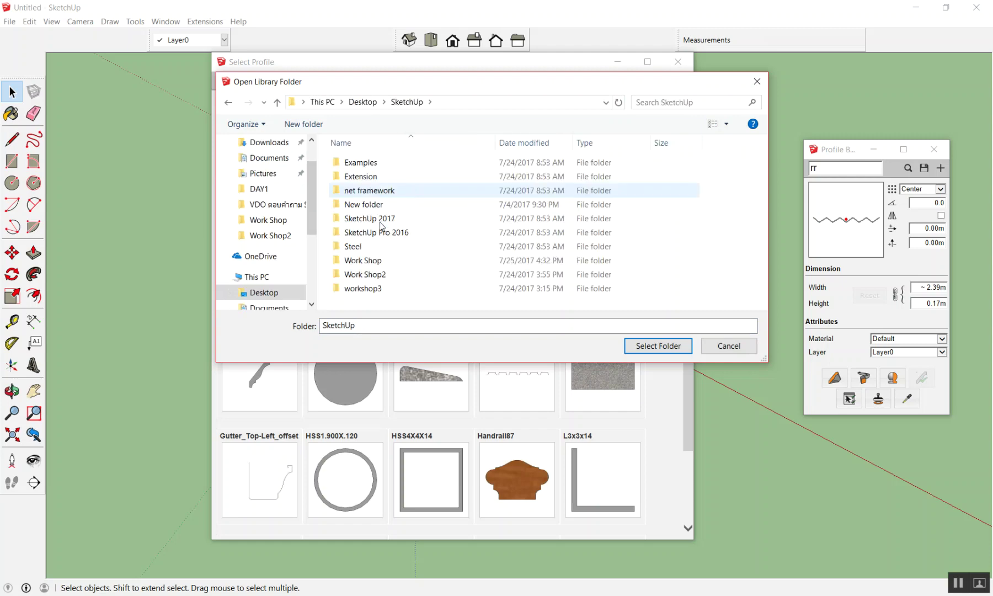
double_click(379, 261)
double_click(406, 178)
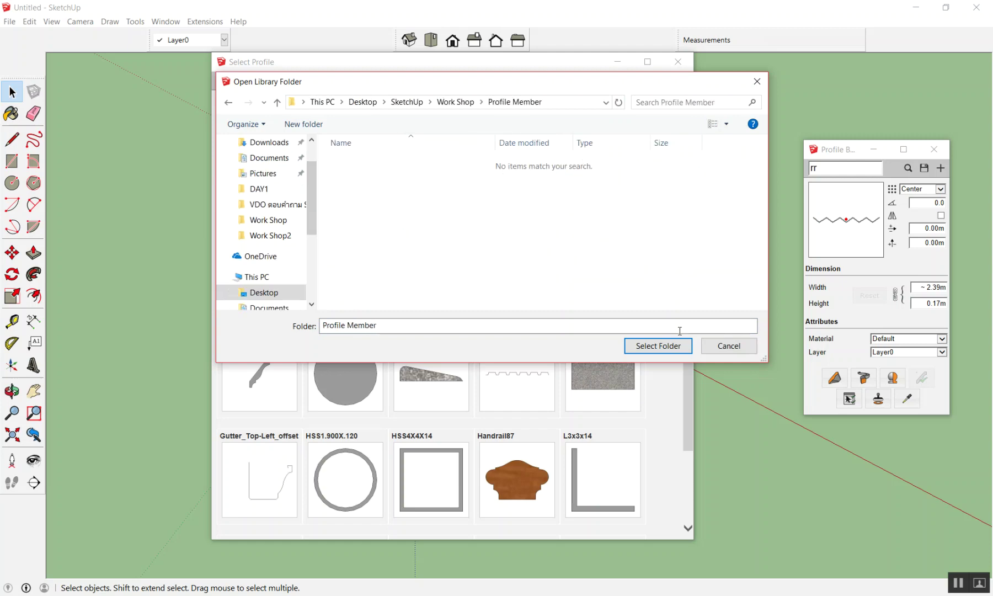
left_click(658, 346)
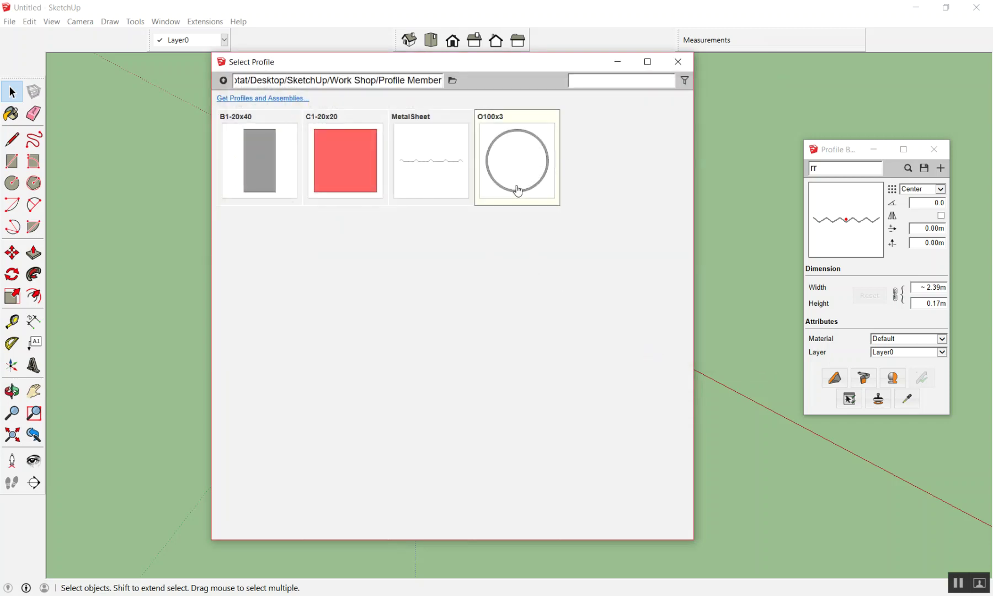
left_click(439, 189)
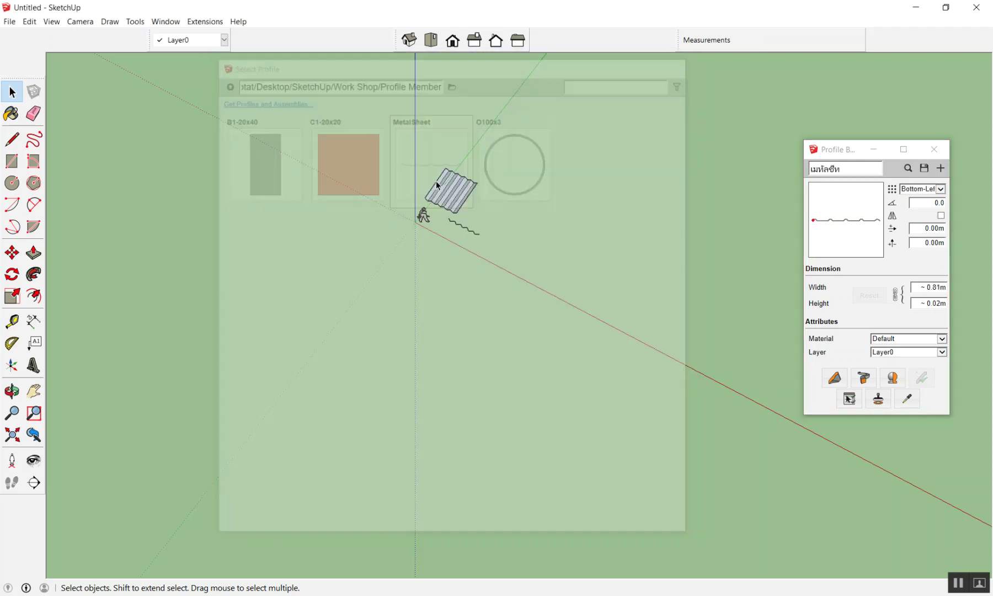
Build a trial MetalSheet strip member between two points in the model
left_click(535, 250)
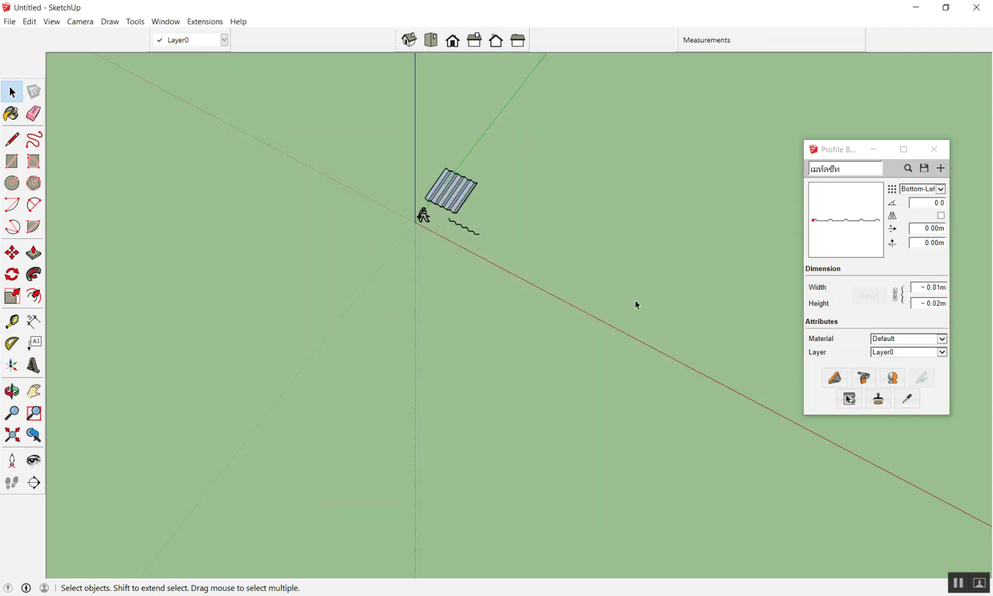
middle_click_drag(609, 293, 640, 298)
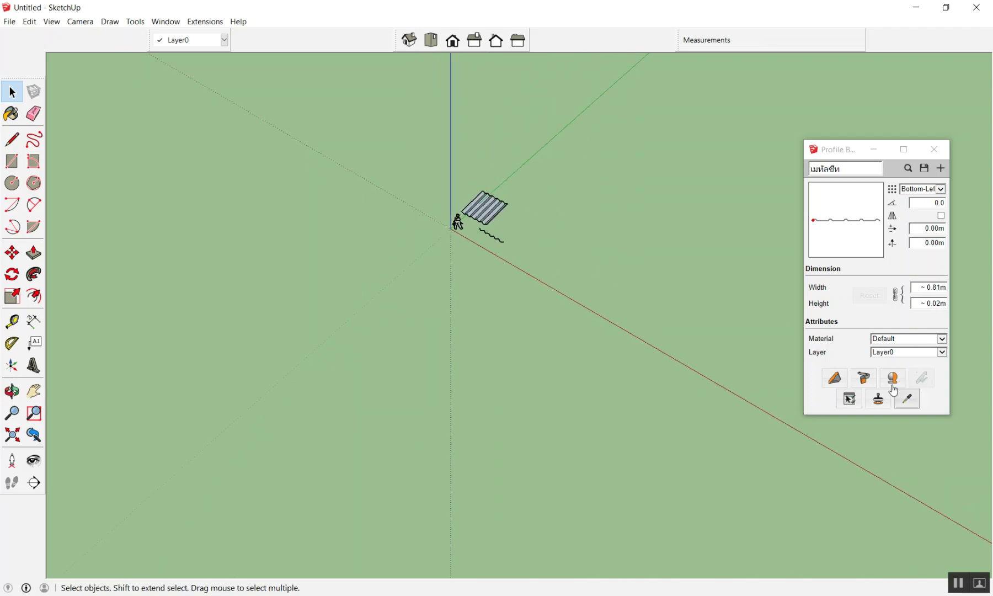
middle_click_drag(521, 243, 774, 328)
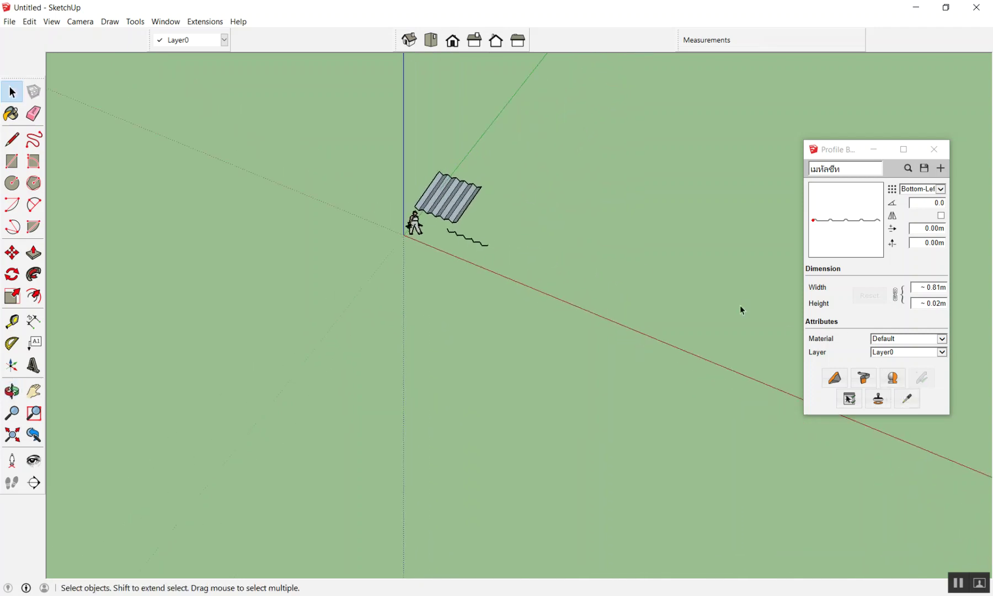
scroll(745, 265, "up", 3)
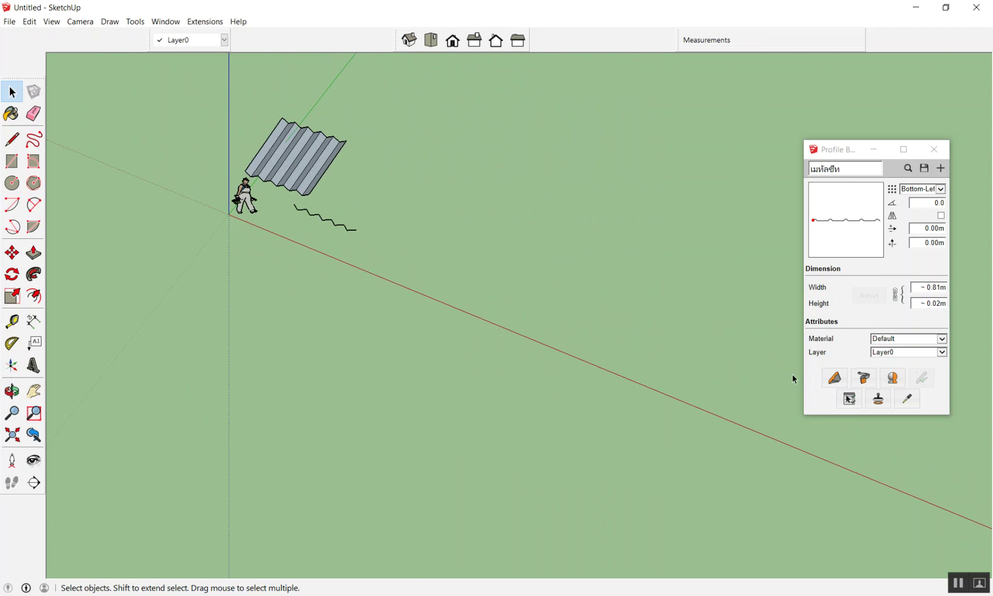
left_click(835, 378)
scroll(395, 233, "down", 3)
left_click(395, 226)
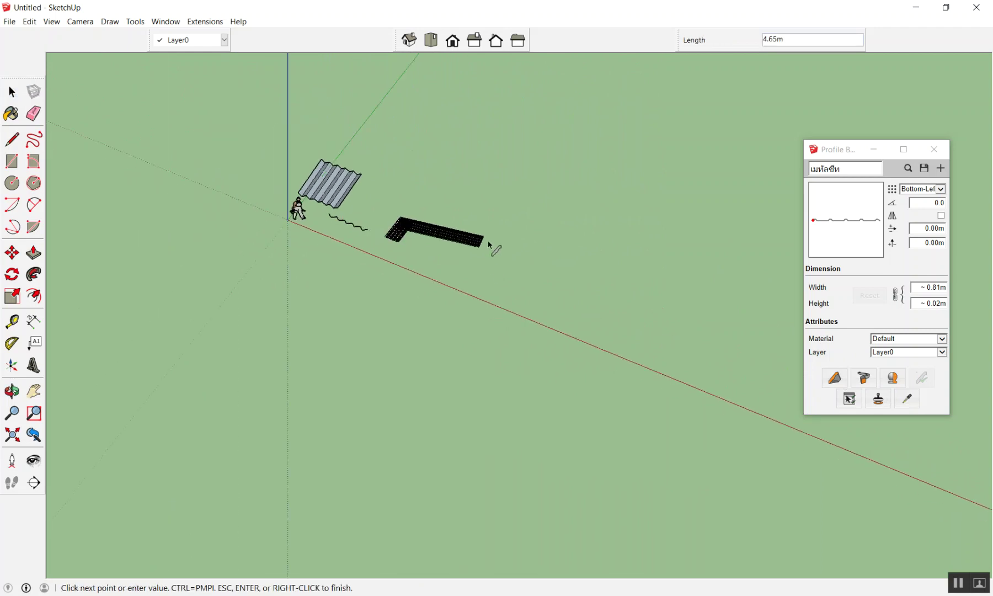
double_click(510, 251)
key("space")
Select and delete the trial MetalSheet strip
scroll(420, 188, "up", 3)
left_click_drag(419, 188, 411, 288)
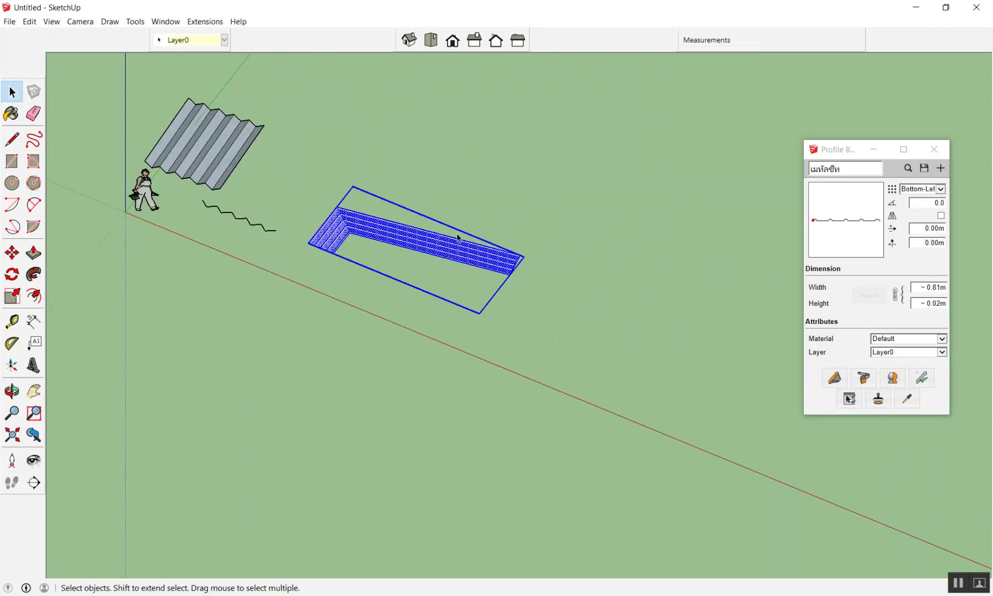
key("Delete")
scroll(457, 227, "down", 1)
scroll(457, 228, "down", 2)
middle_click_drag(458, 224, 454, 257)
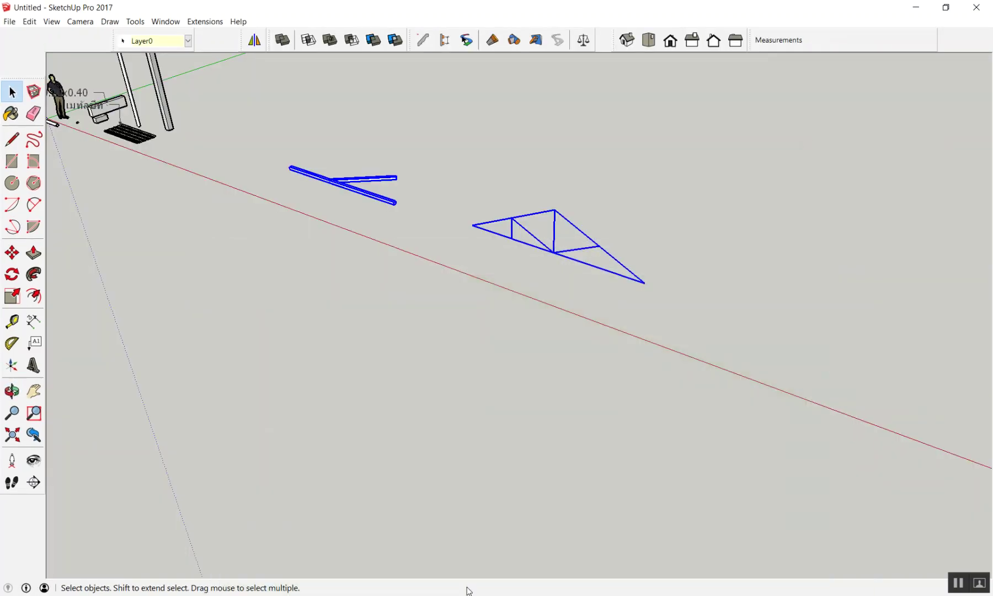
scroll(514, 164, "up", 2)
scroll(568, 191, "up", 2)
scroll(616, 240, "up", 2)
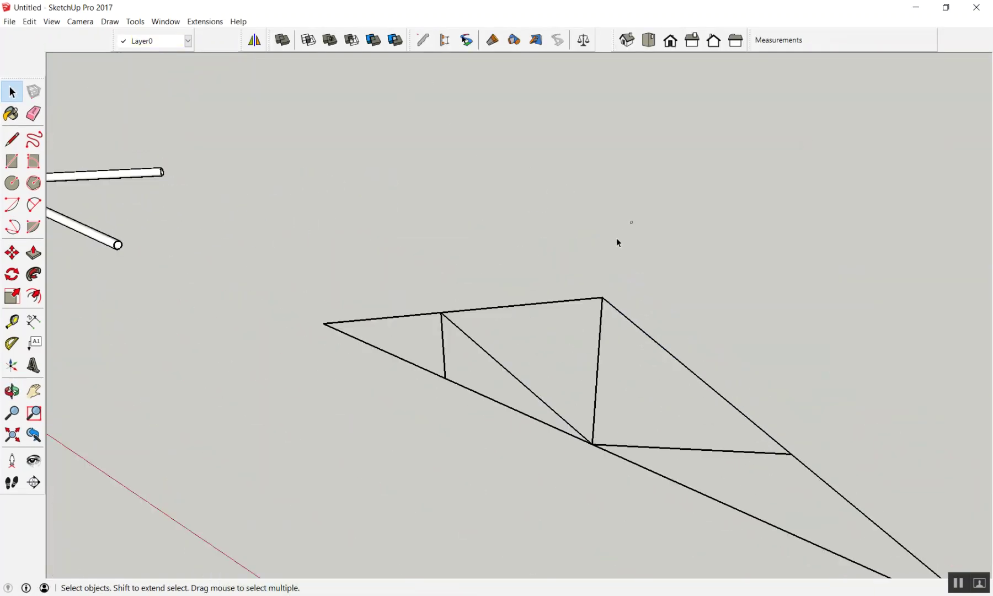
left_click(322, 425)
scroll(322, 424, "down", 3)
scroll(535, 442, "up", 2)
scroll(533, 473, "up", 2)
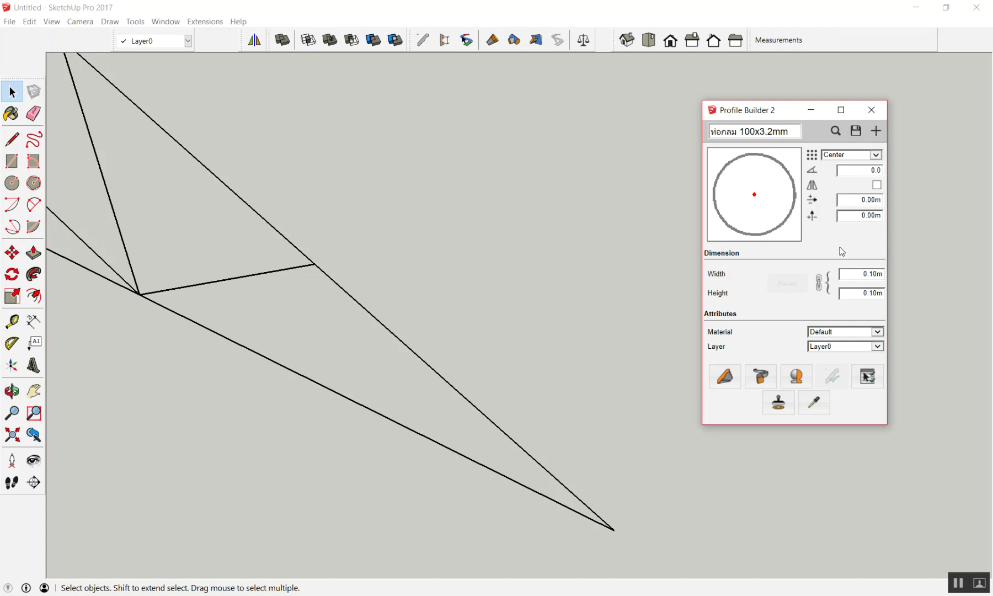
left_click(872, 109)
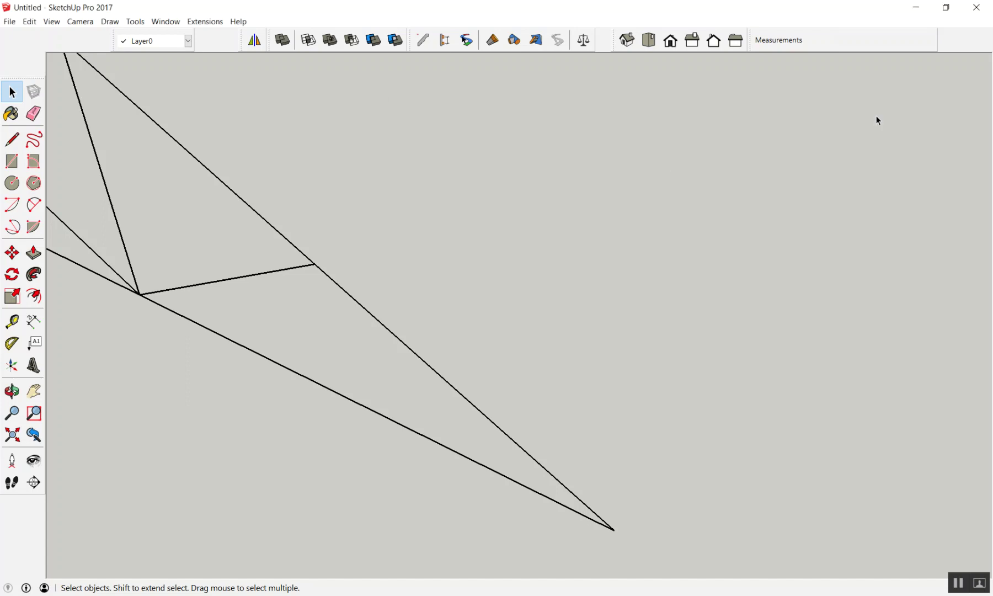
left_click(872, 110)
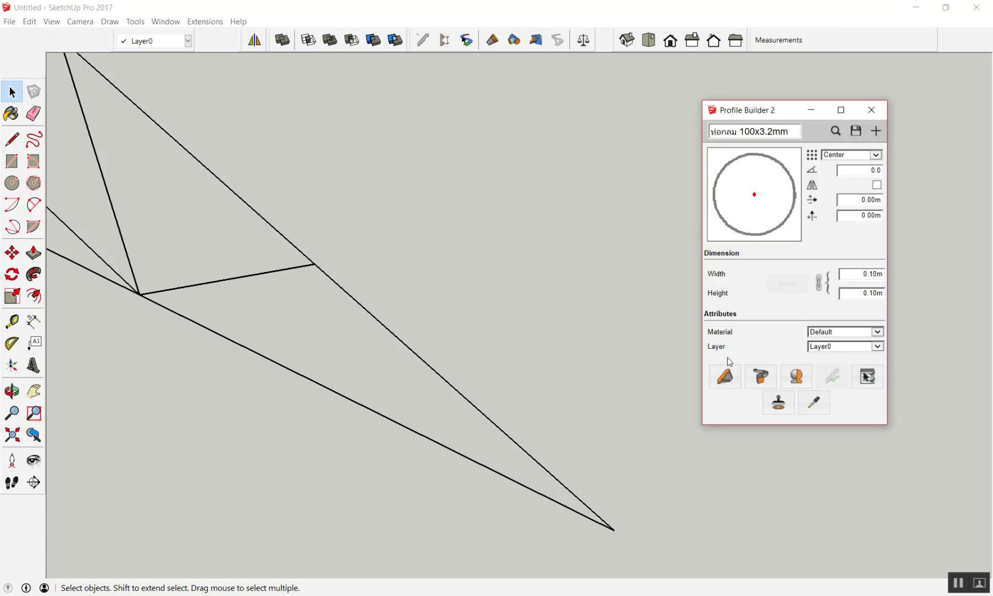
left_click(720, 377)
scroll(372, 255, "down", 3)
left_click(381, 244)
left_click(459, 219)
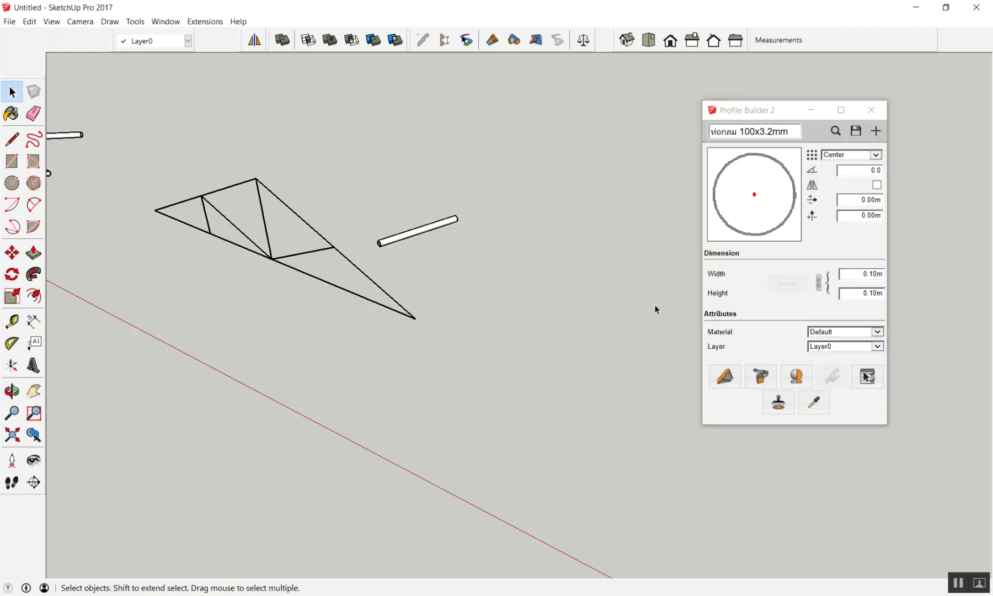
scroll(656, 308, "up", 2)
left_click(334, 297)
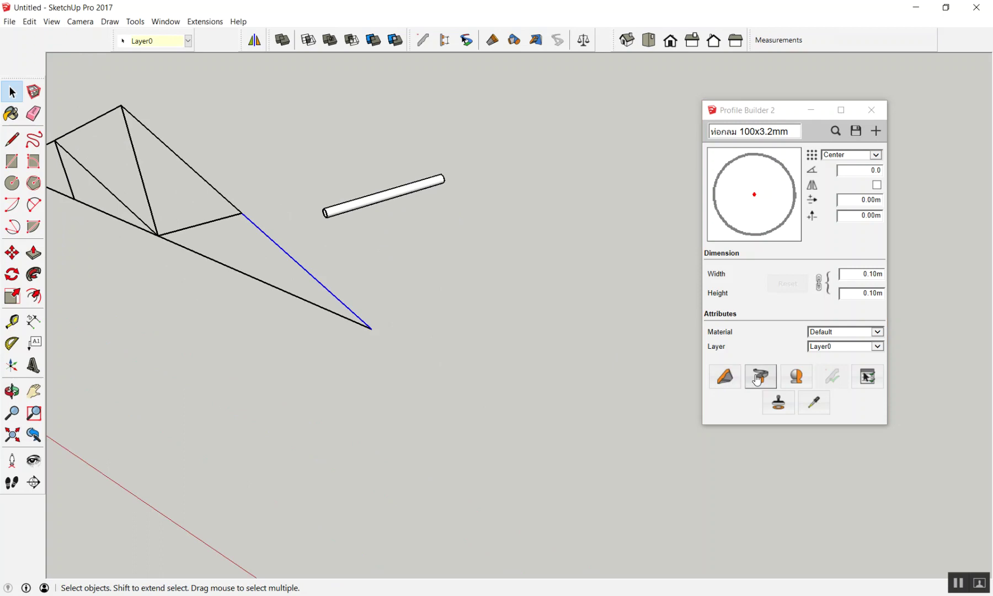
scroll(579, 330, "down", 1)
scroll(579, 330, "down", 3)
scroll(497, 317, "up", 2)
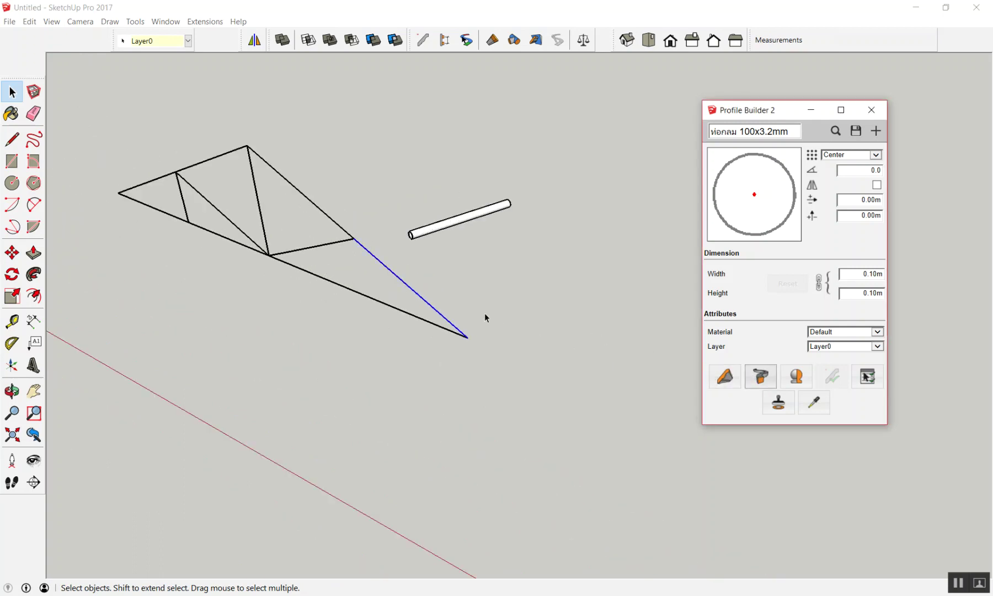
left_click(437, 349)
scroll(414, 342, "down", 3)
key("l")
left_click(424, 397)
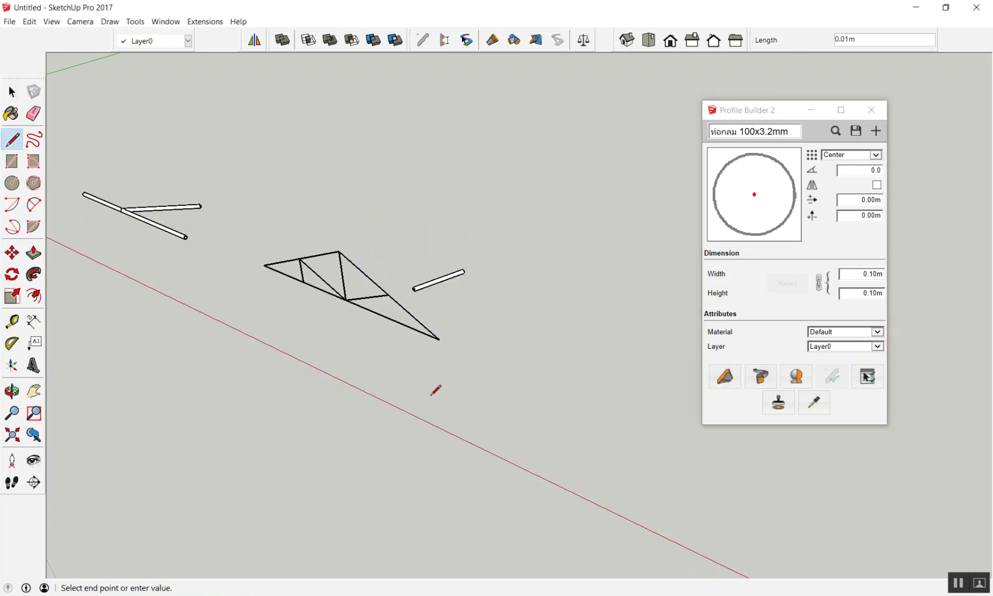
scroll(529, 433, "down", 3)
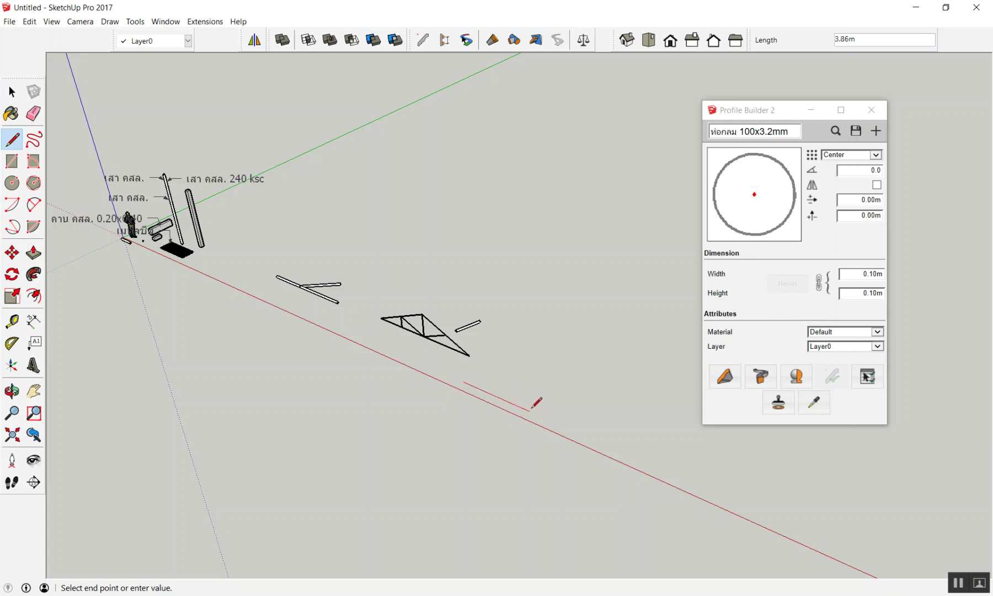
left_click(602, 443)
key("space")
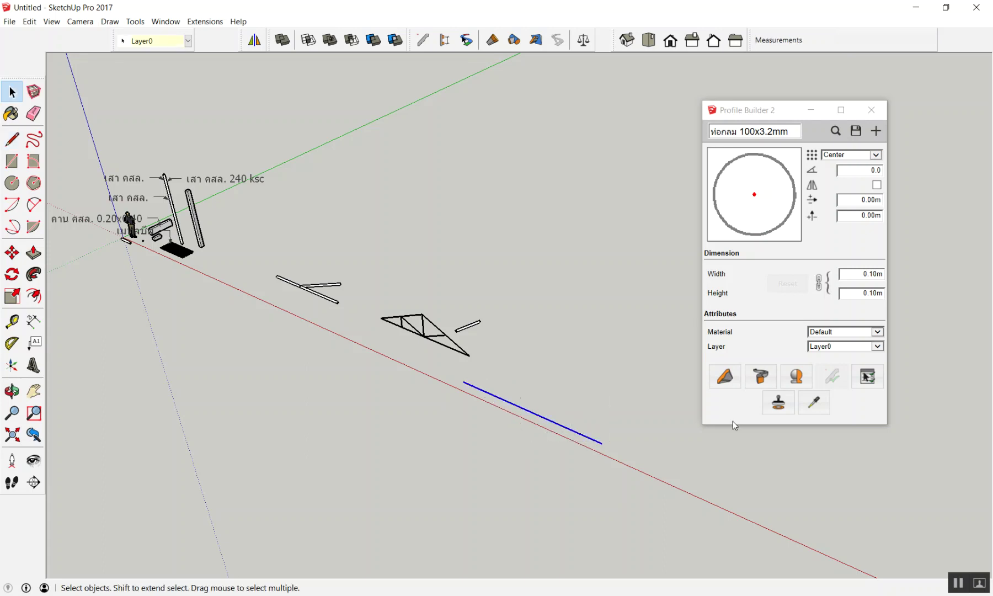
left_click(757, 382)
scroll(603, 361, "down", 3)
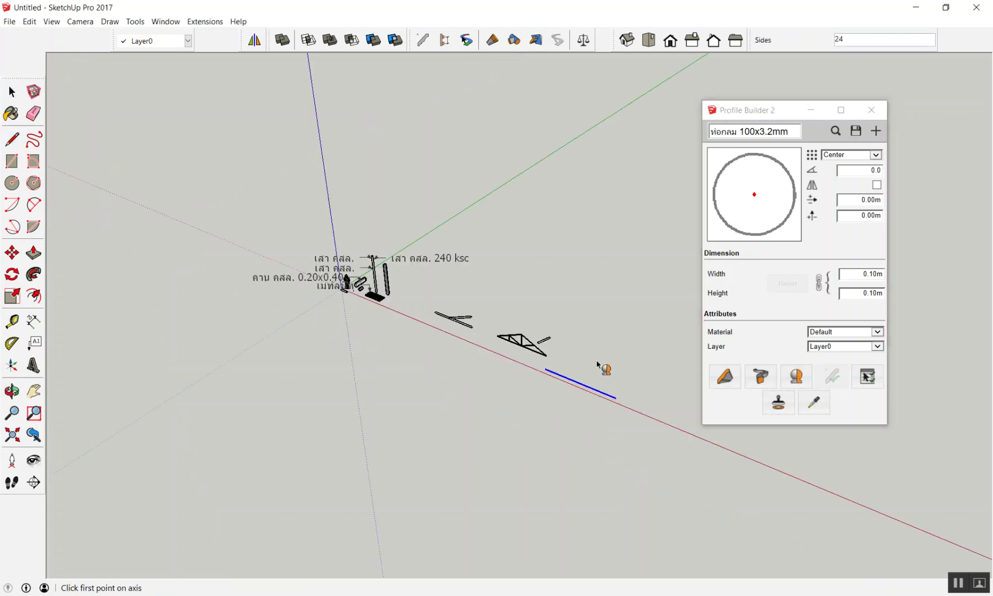
key("space")
scroll(619, 382, "up", 2)
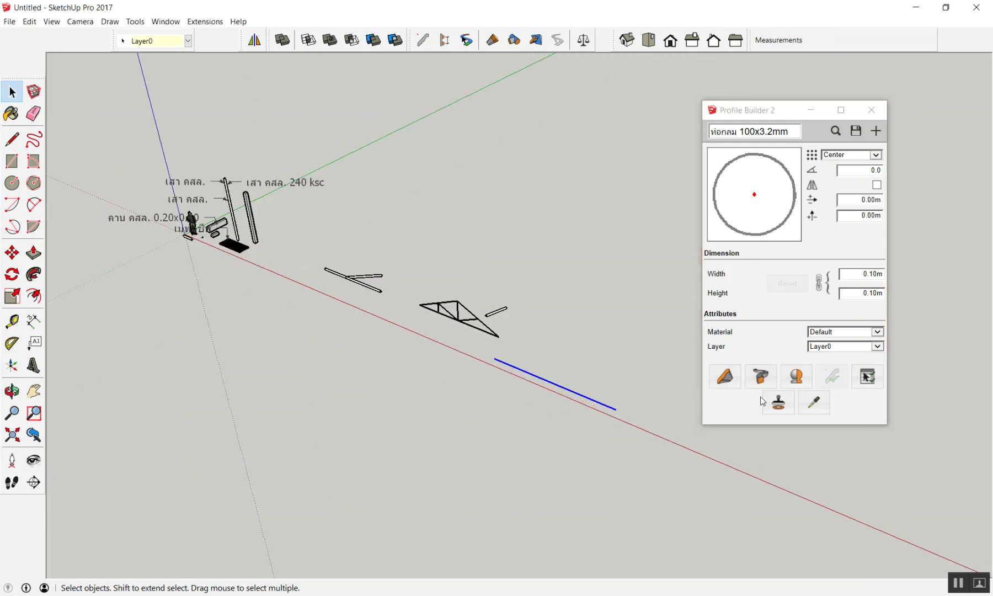
scroll(616, 371, "up", 2)
scroll(449, 364, "up", 2)
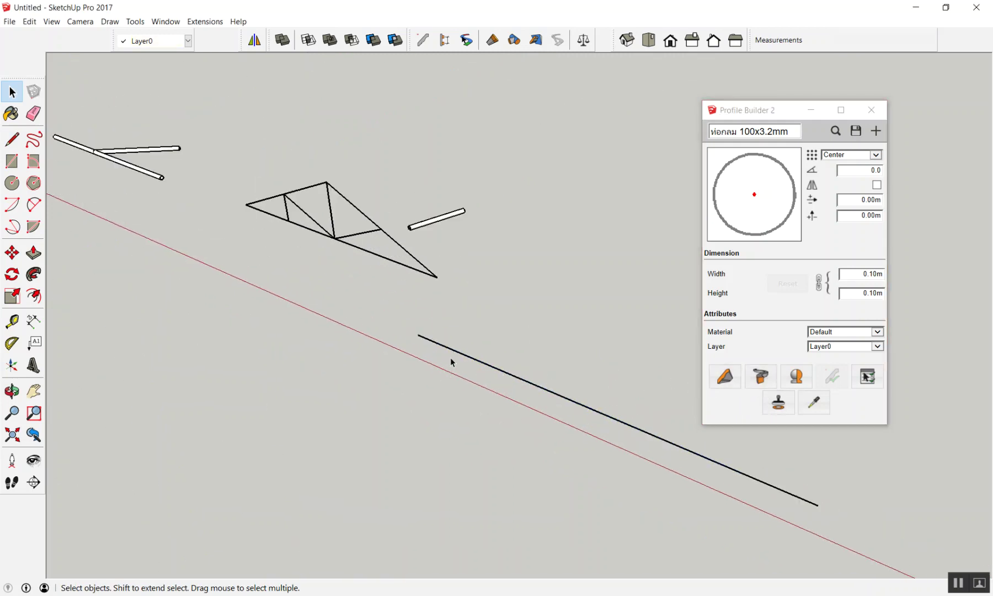
scroll(455, 357, "down", 2)
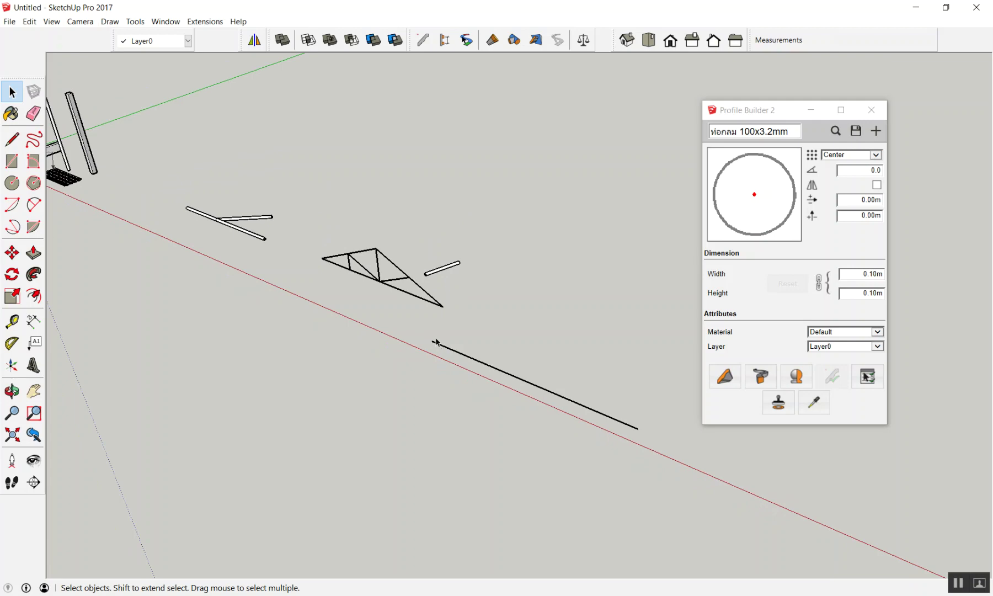
scroll(469, 337, "down", 2)
scroll(508, 354, "down", 2)
scroll(522, 375, "up", 1)
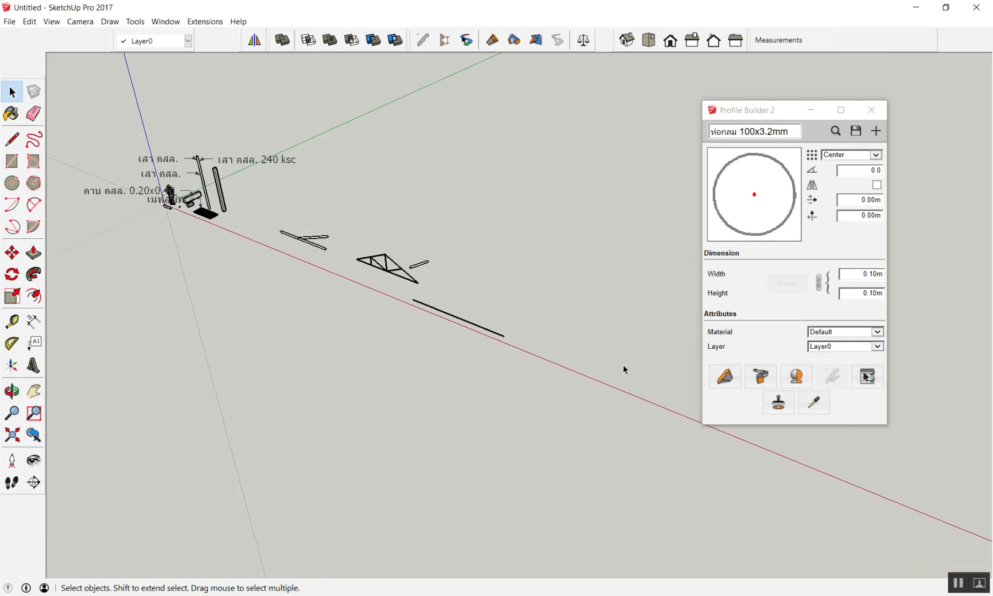
scroll(552, 347, "down", 1)
scroll(477, 331, "down", 1)
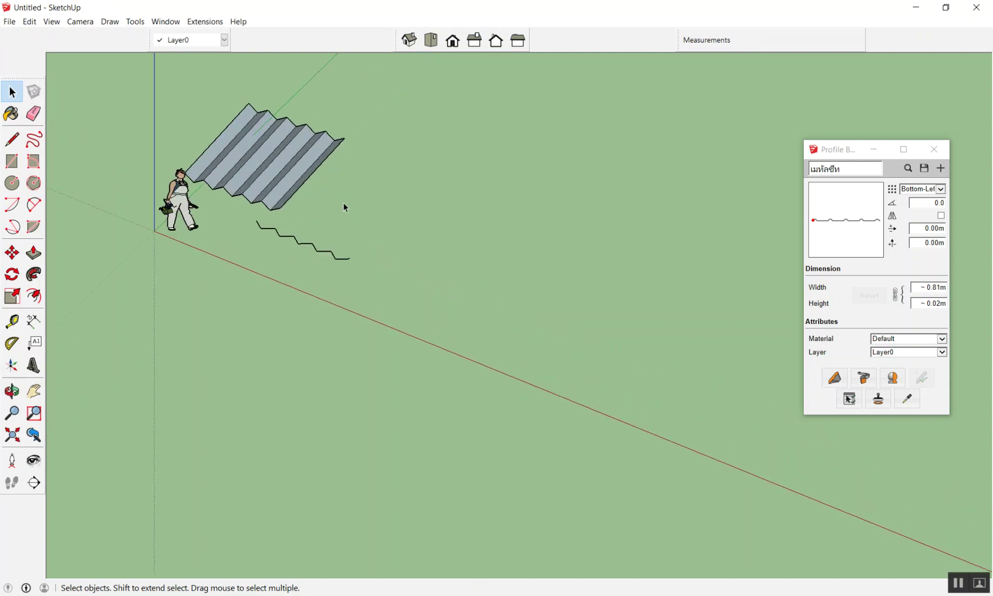
Draw a long straight line across the ground
key("l")
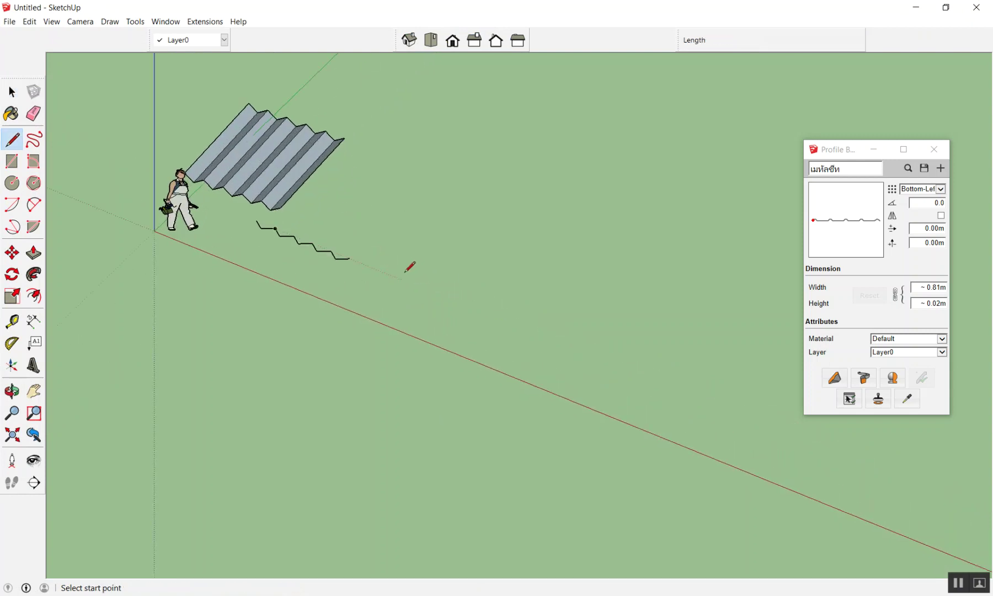
left_click(402, 279)
left_click(734, 415)
key("space")
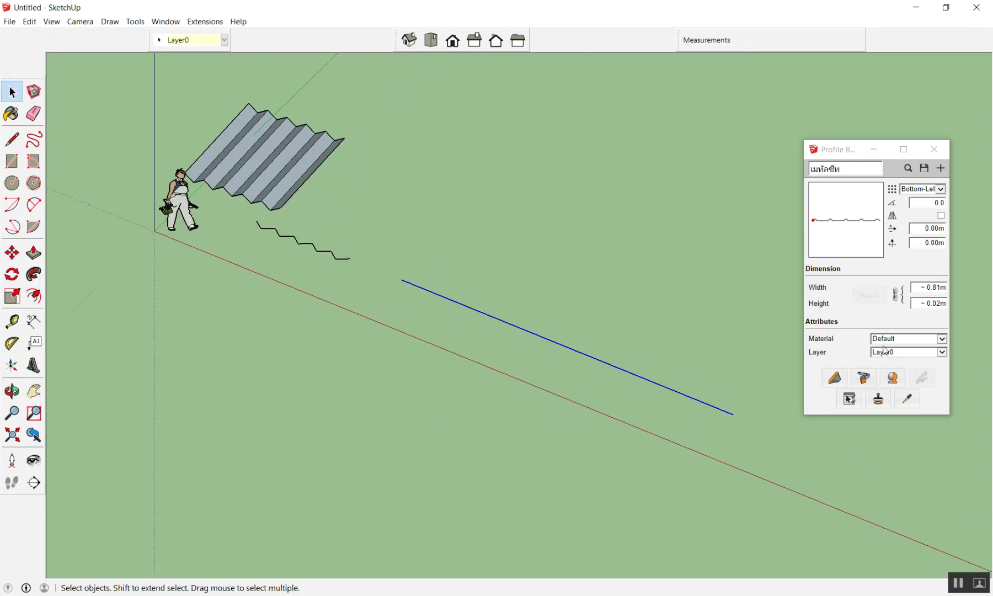
Build a corrugated metal-sheet member along the new line
left_click(863, 377)
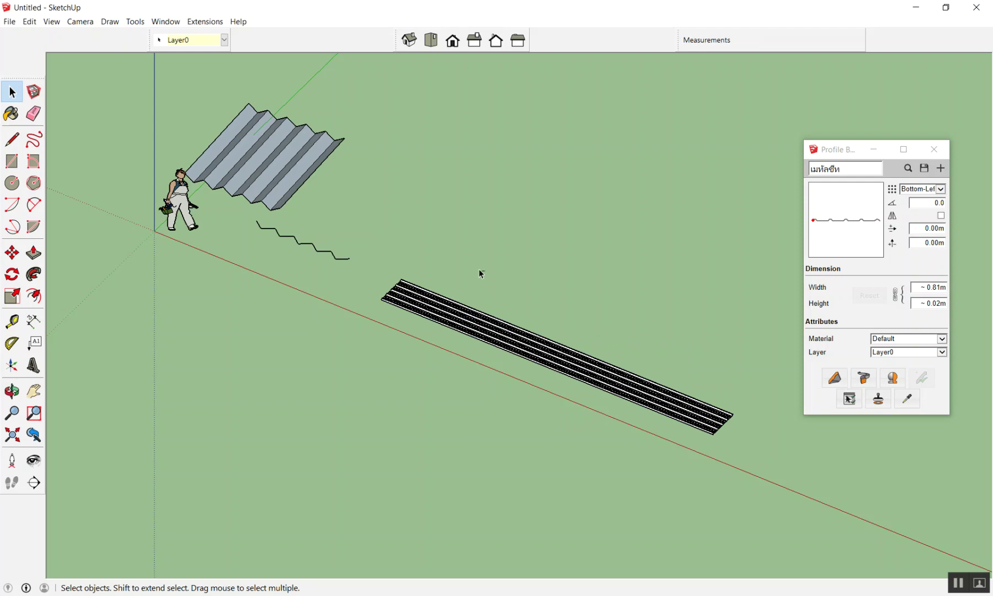
scroll(389, 269, "down", 3)
scroll(678, 270, "up", 2)
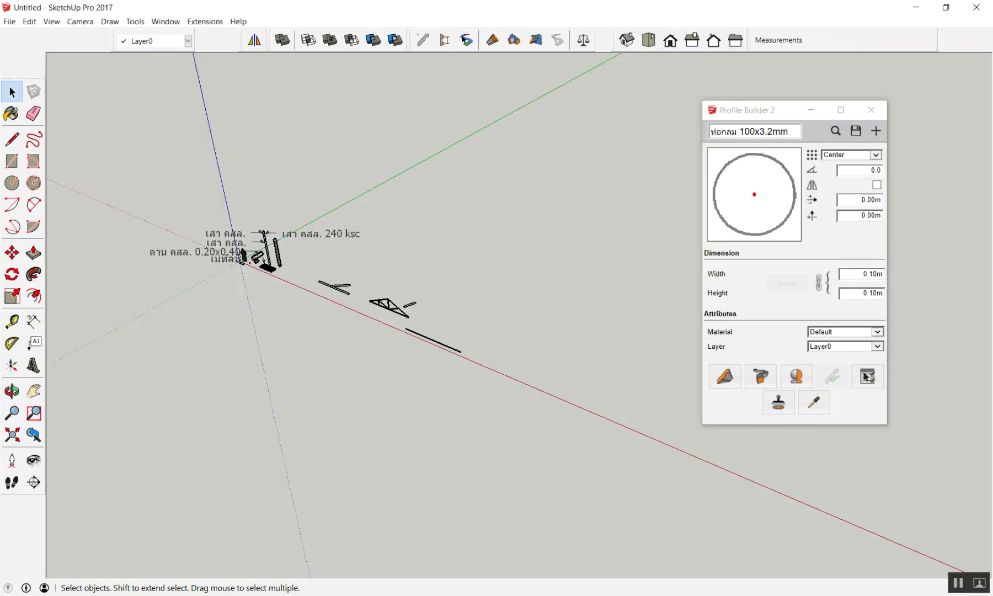
scroll(545, 381, "down", 2)
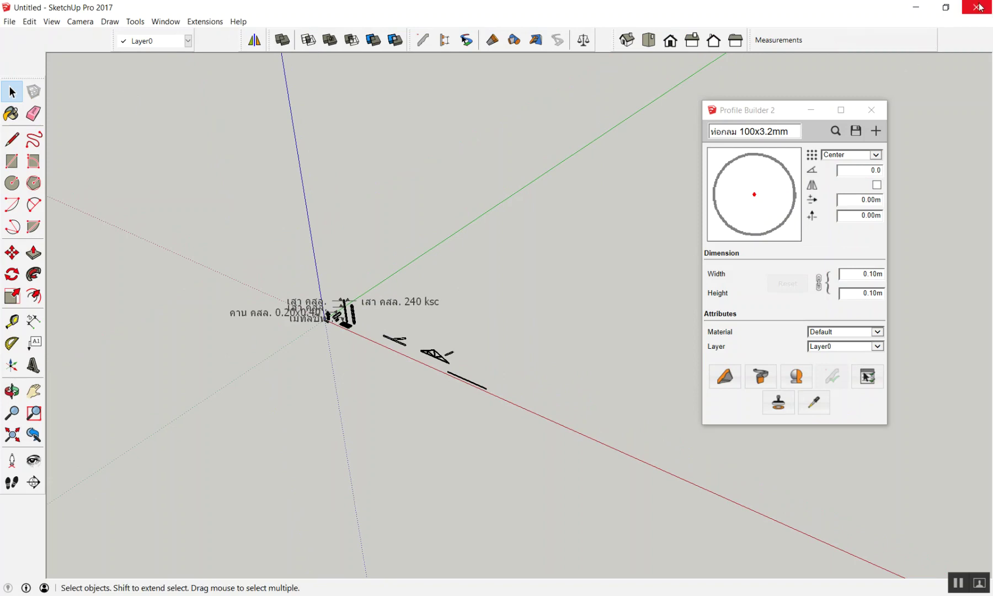
Save the model as 'eee' in the Desktop folder, then close SketchUp
left_click(8, 21)
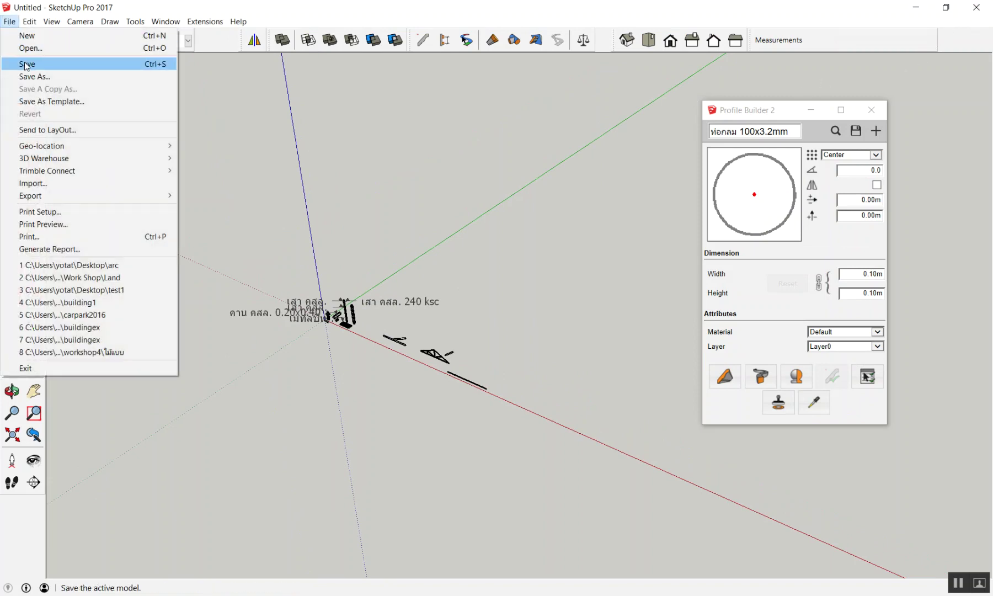
left_click(25, 64)
scroll(81, 149, "up", 3)
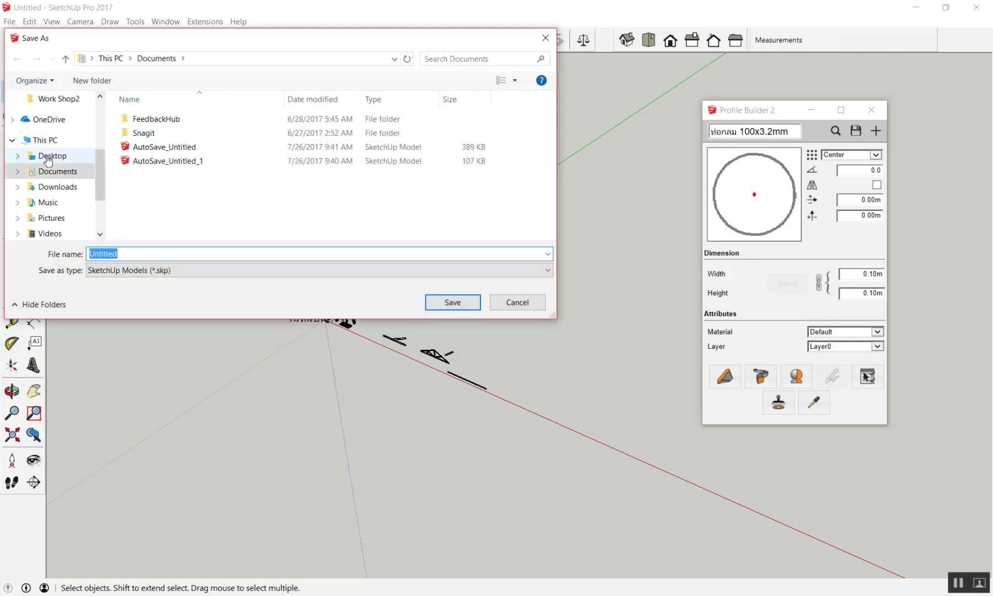
left_click(53, 156)
left_click(130, 254)
double_click(130, 254)
type("e")
left_click(461, 303)
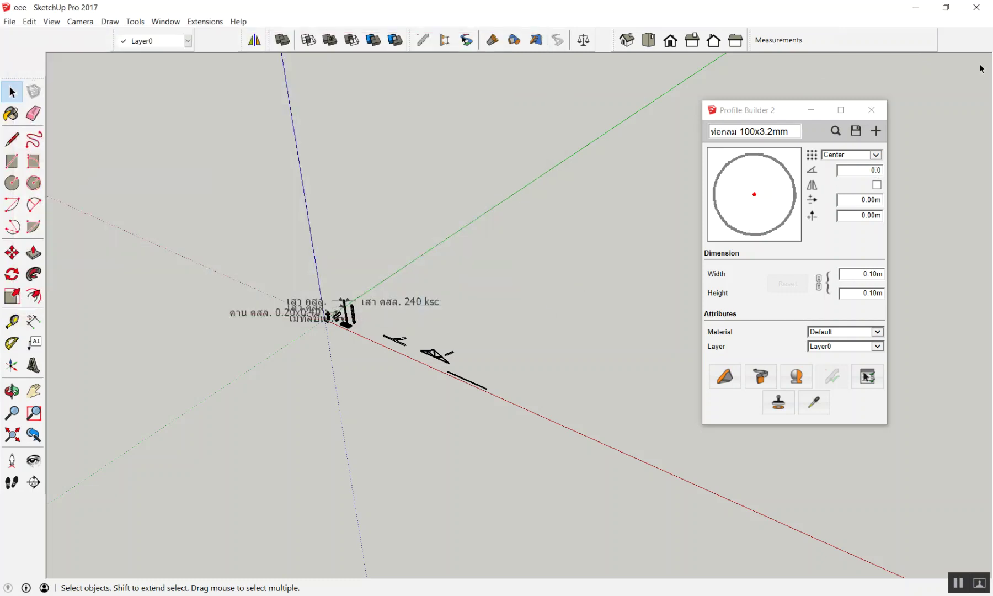
left_click(982, 6)
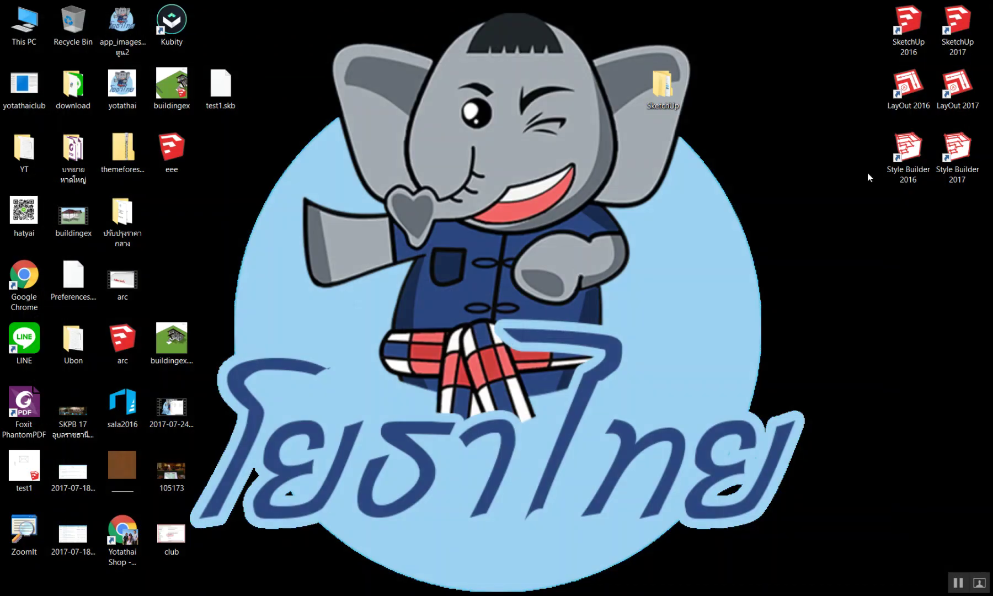
Launch SketchUp 2017 and open the 'eee' model from the Desktop
double_click(963, 32)
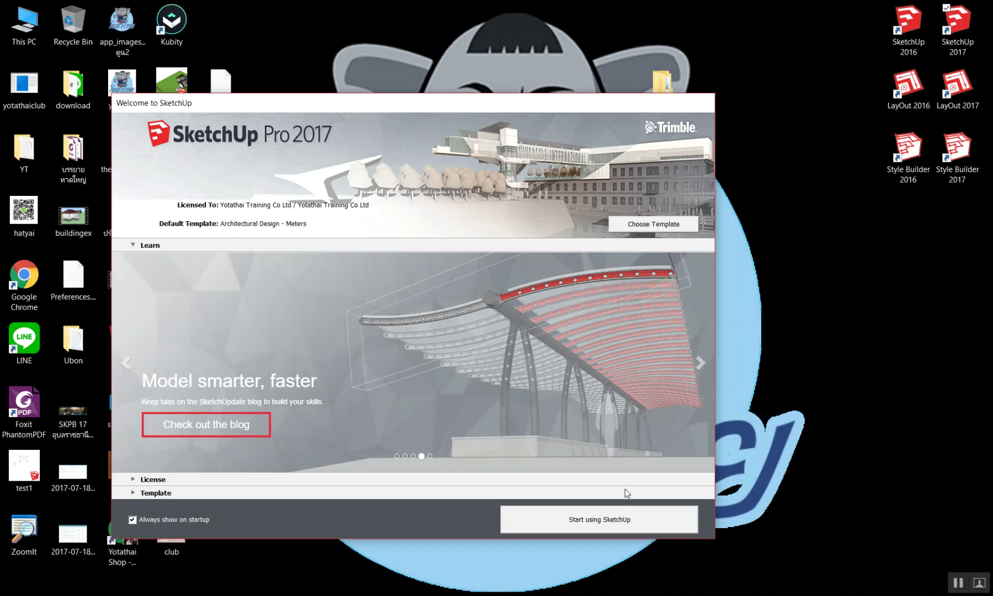
left_click(622, 520)
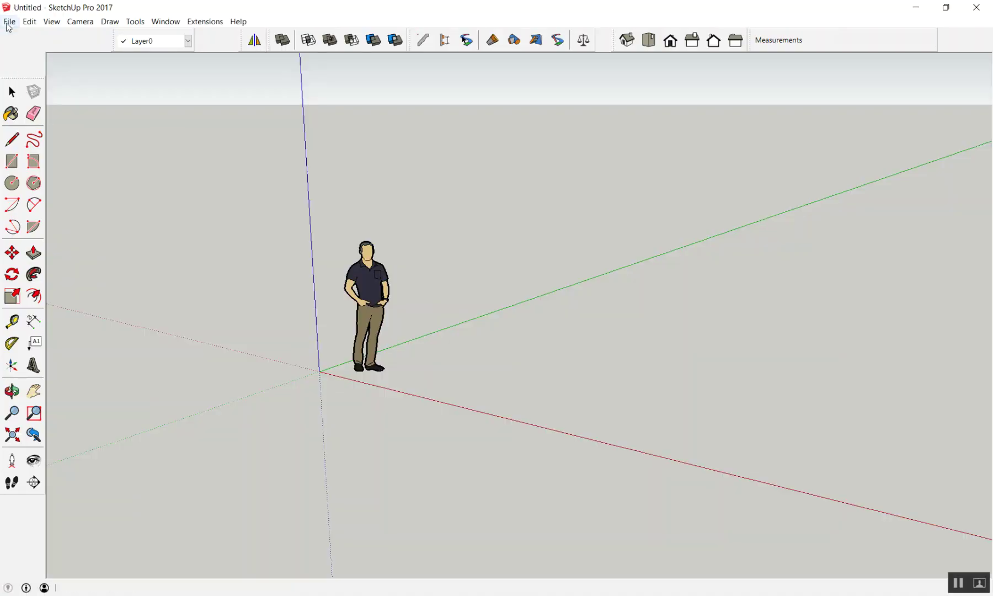
left_click(9, 23)
left_click(23, 49)
scroll(56, 135, "up", 2)
left_click(43, 176)
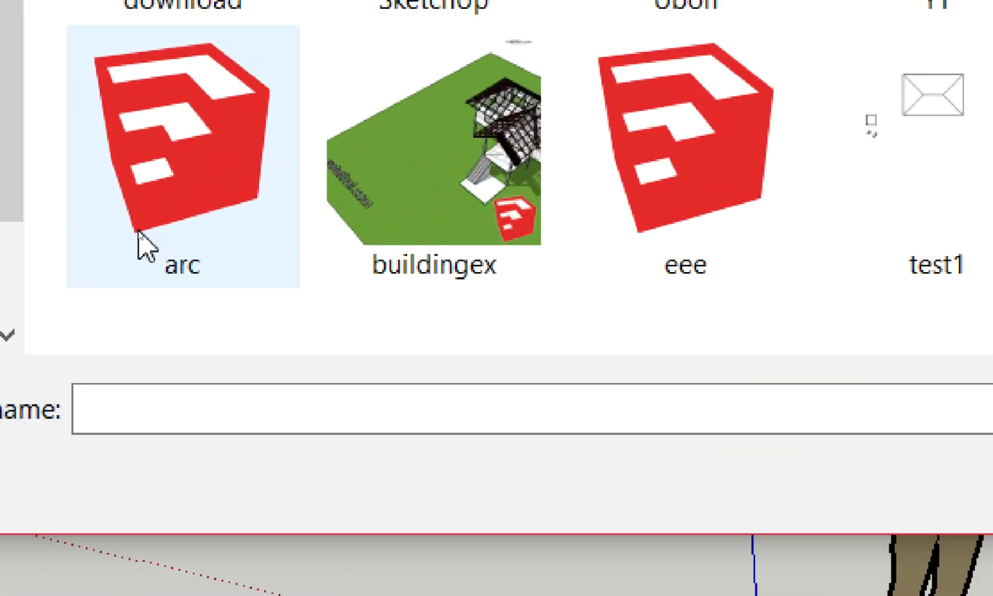
left_click(292, 199)
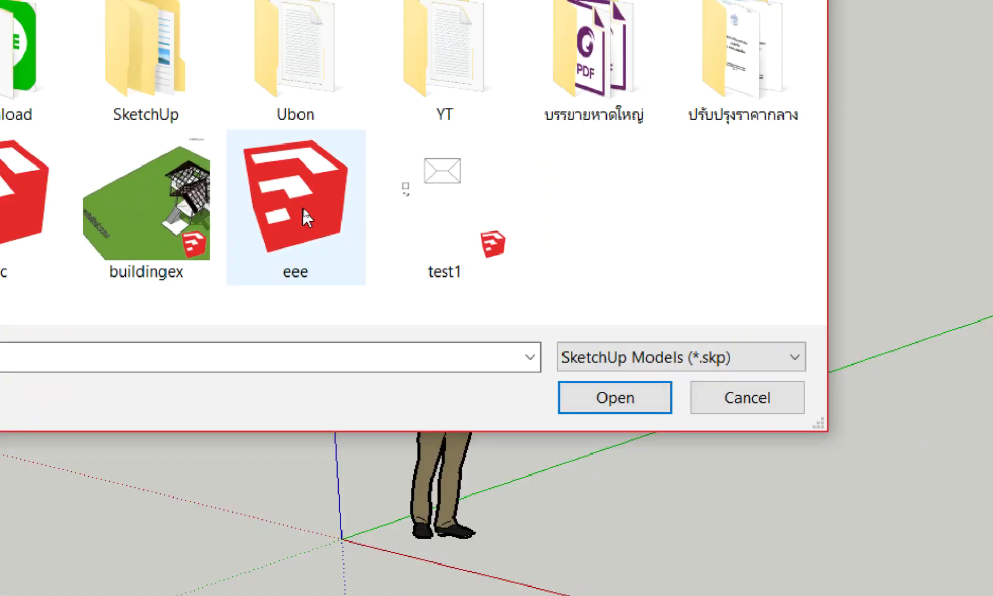
double_click(292, 200)
Sample the round 100x3.2mm pipe profile from an existing member
scroll(180, 216, "up", 2)
scroll(358, 319, "up", 1)
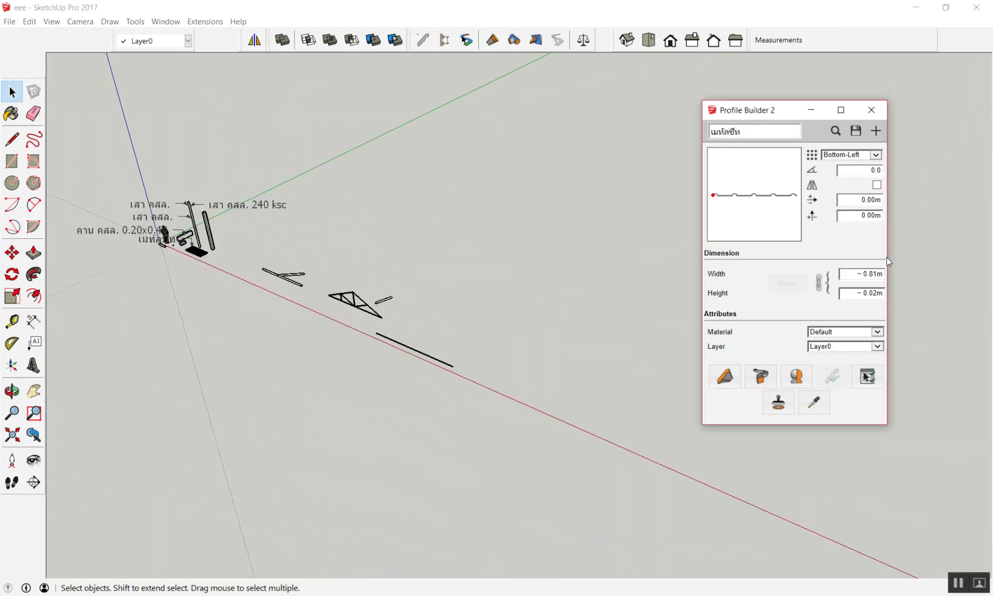
scroll(650, 384, "up", 2)
left_click(828, 409)
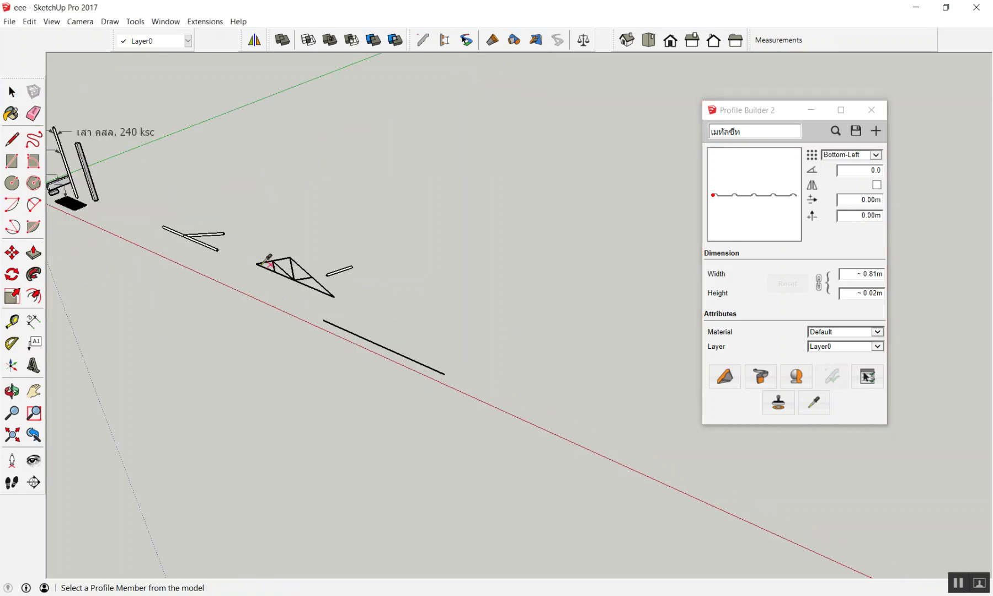
scroll(196, 231, "up", 3)
left_click(193, 230)
scroll(249, 253, "down", 1)
scroll(309, 292, "up", 3)
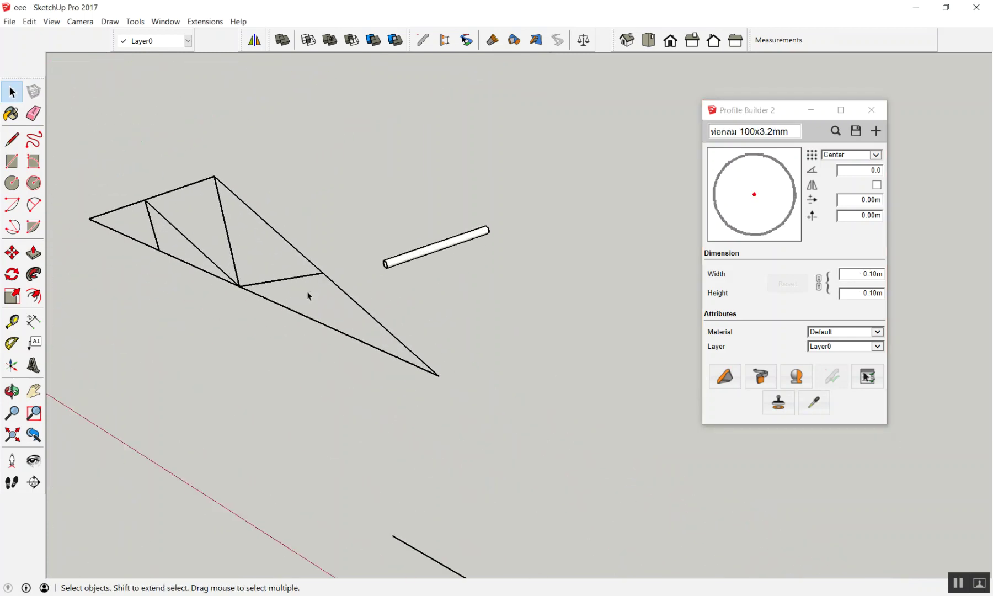
Build a round 100x3.2mm pipe along the long separate line
scroll(308, 294, "down", 3)
left_click(431, 452)
left_click(770, 380)
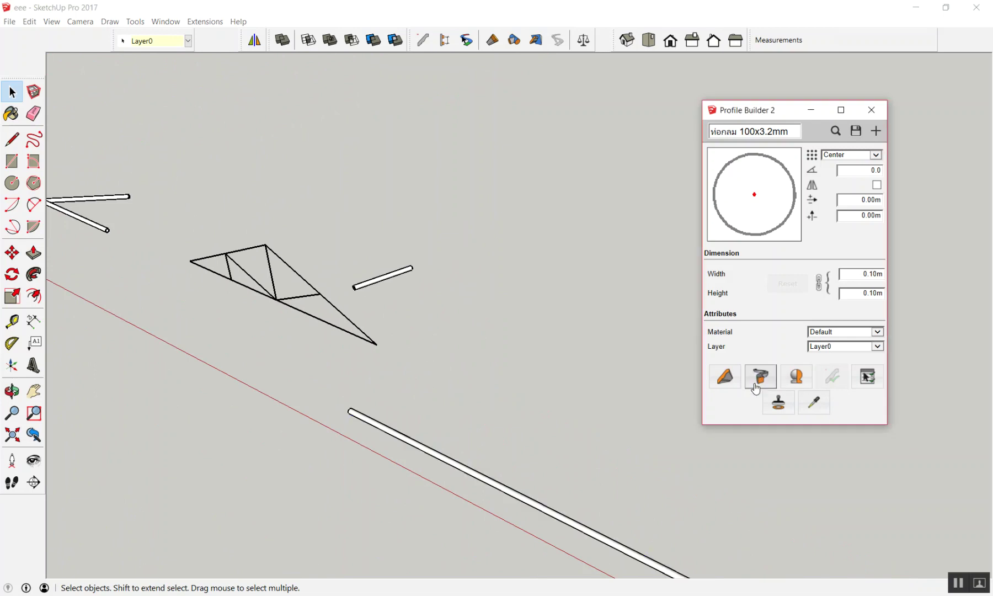
scroll(446, 369, "down", 1)
scroll(461, 356, "down", 2)
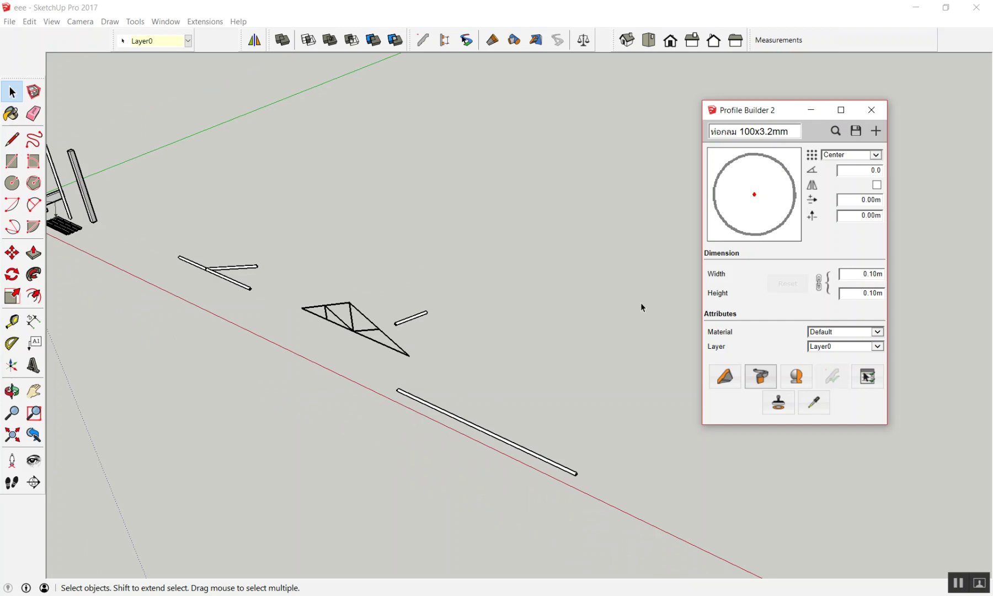
scroll(354, 315, "up", 2)
scroll(417, 368, "up", 3)
Try a pipe along the truss's long bottom edge, then undo it
left_click(469, 448)
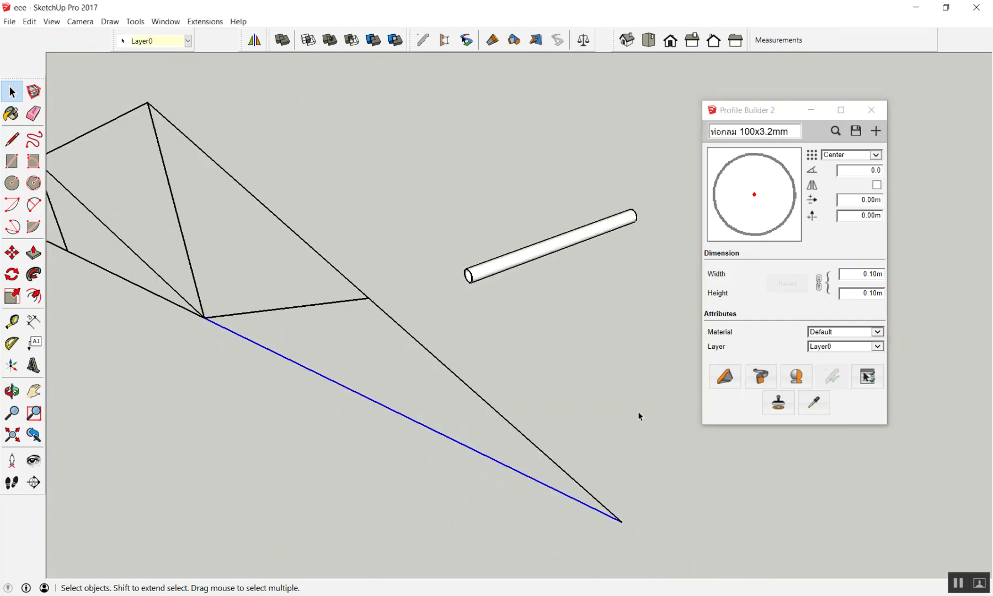
left_click(776, 370)
scroll(478, 381, "down", 2)
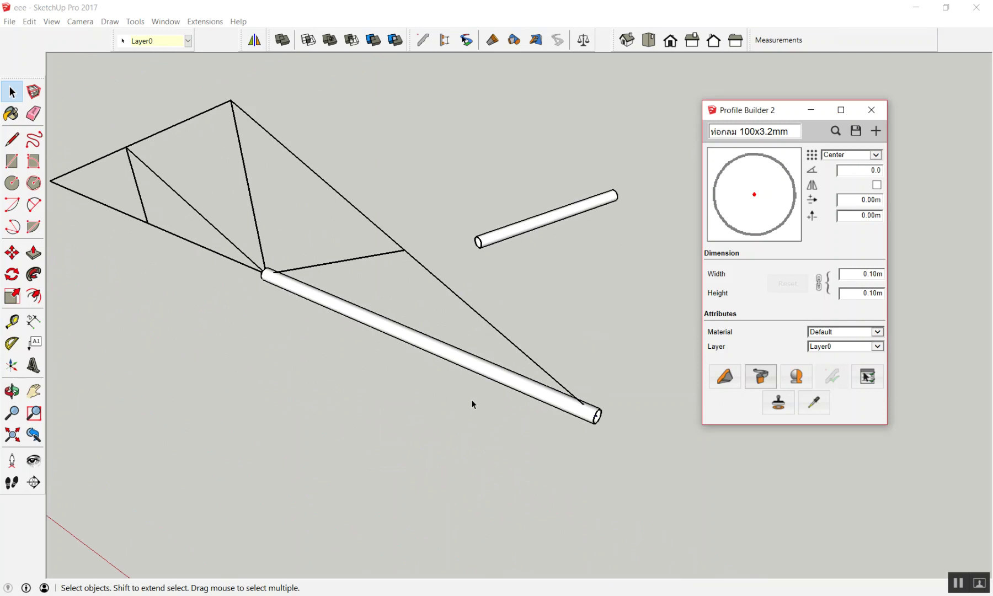
middle_click_drag(473, 397, 491, 220)
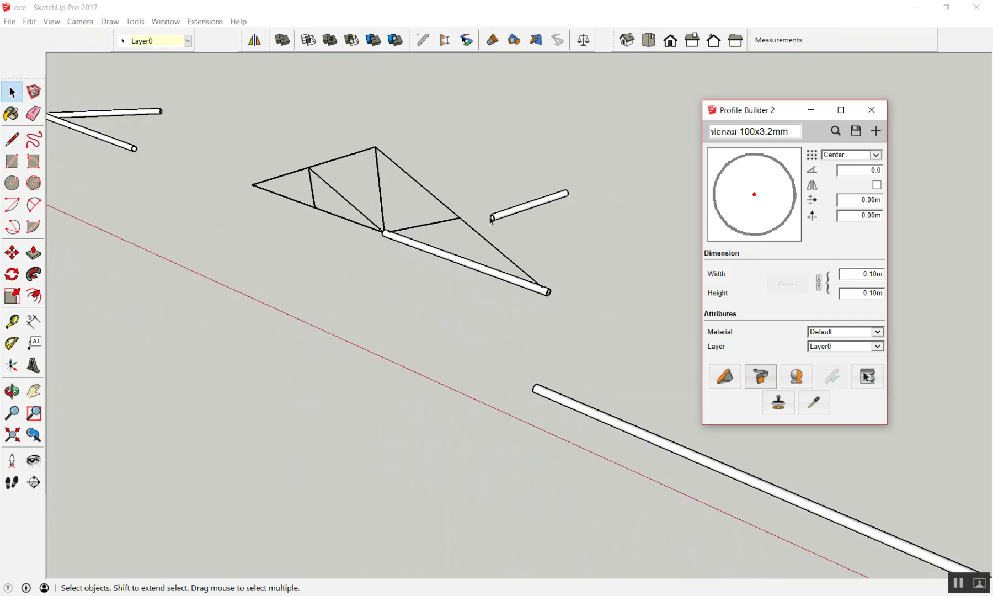
left_click(524, 240)
key("ctrl+z")
scroll(477, 233, "up", 1)
scroll(481, 233, "up", 1)
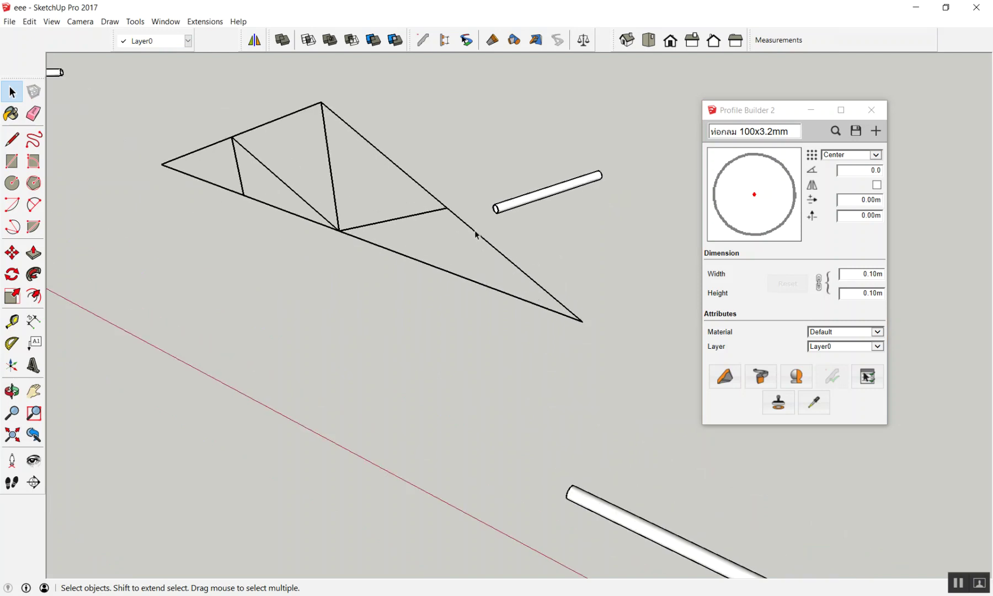
Draw a vertical web in the truss's right panel and delete the two new faces
key("l")
left_click(447, 207)
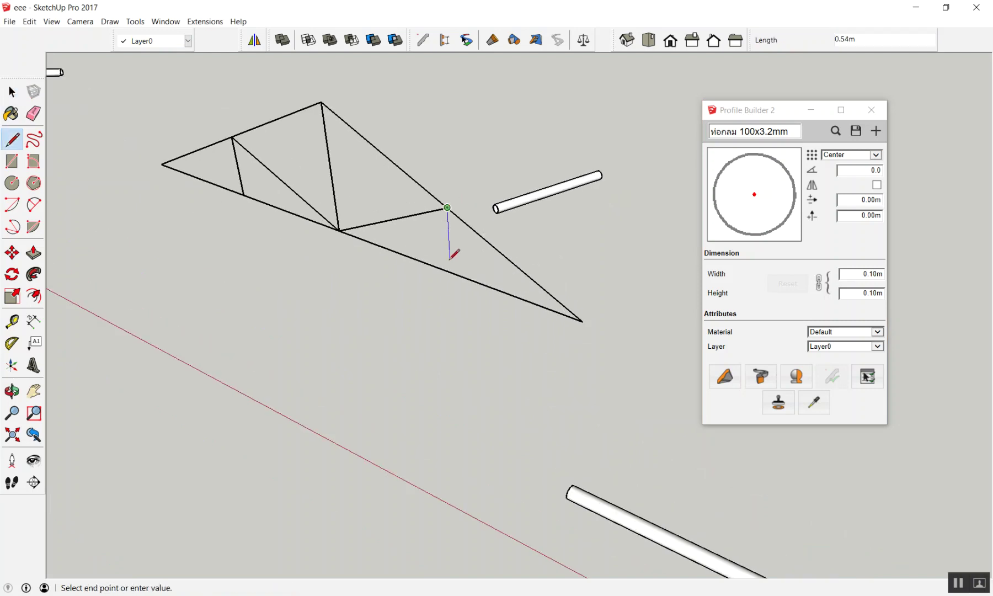
left_click(455, 271)
scroll(533, 292, "up", 3)
key("space")
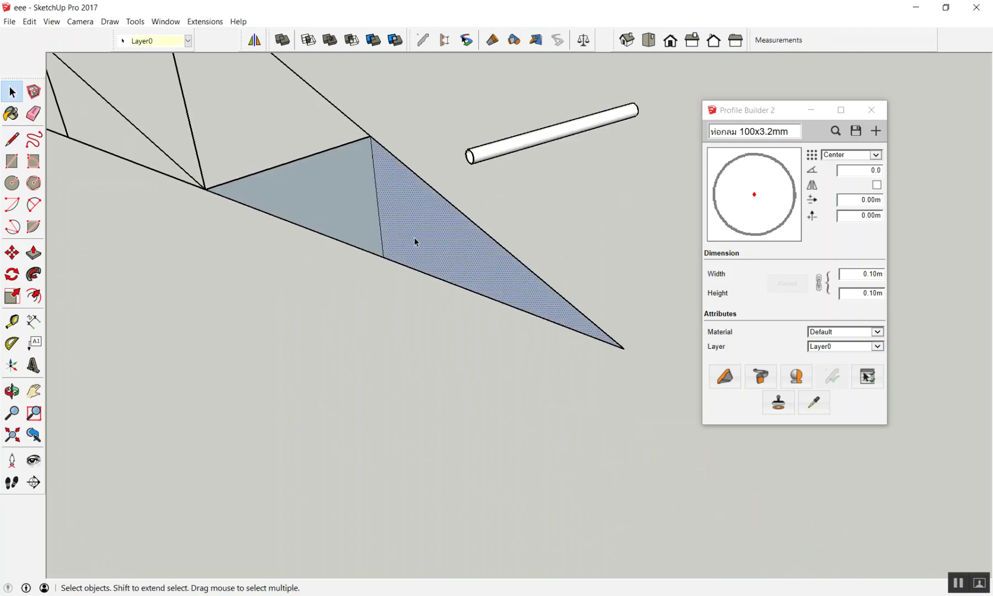
key("Delete")
left_click(331, 195)
key("Delete")
Build test pipes along the right panel's bottom, sloping and triangle edges
left_click(620, 346)
left_click(761, 376)
left_click(491, 239)
left_click(761, 377)
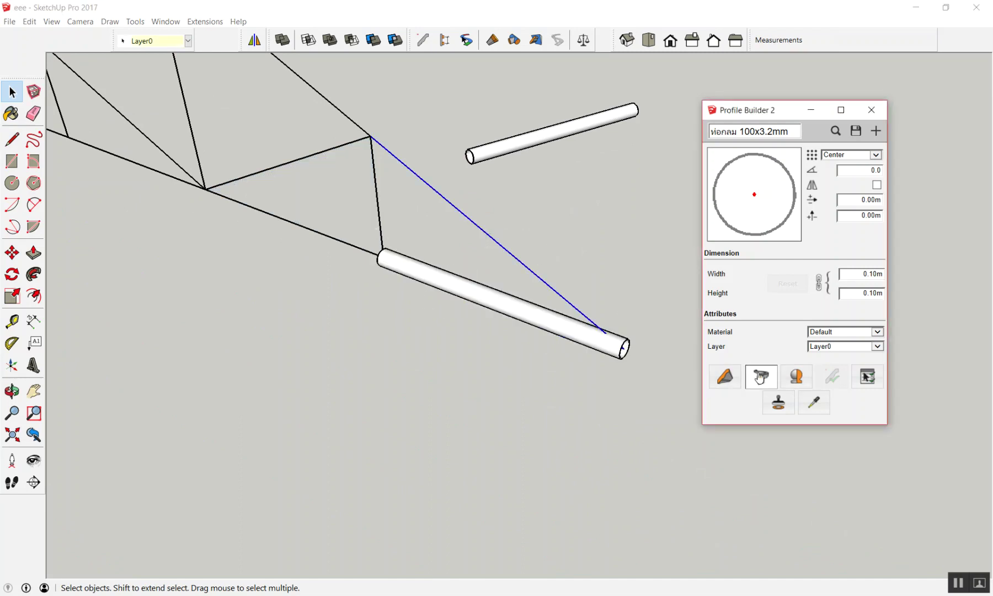
mouse_move(843, 443)
middle_mouse_down()
mouse_move(588, 282)
mouse_move(515, 186)
mouse_move(662, 360)
mouse_move(611, 323)
middle_mouse_up()
scroll(611, 323, "down", 5)
scroll(571, 334, "up", 8)
scroll(554, 292, "up", 5)
left_click_drag(386, 394, 387, 394)
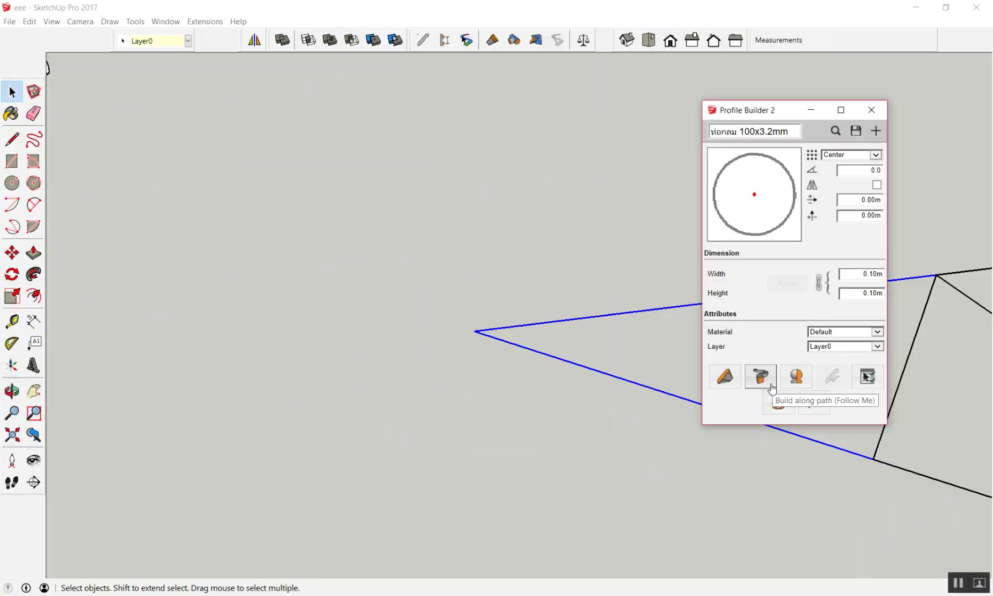
left_click(765, 381)
Delete the three test pipes, leaving the truss as plain lines
mouse_move(419, 368)
middle_mouse_down()
mouse_move(504, 231)
mouse_move(346, 290)
middle_mouse_up()
scroll(421, 306, "up", 2)
scroll(421, 303, "up", 2)
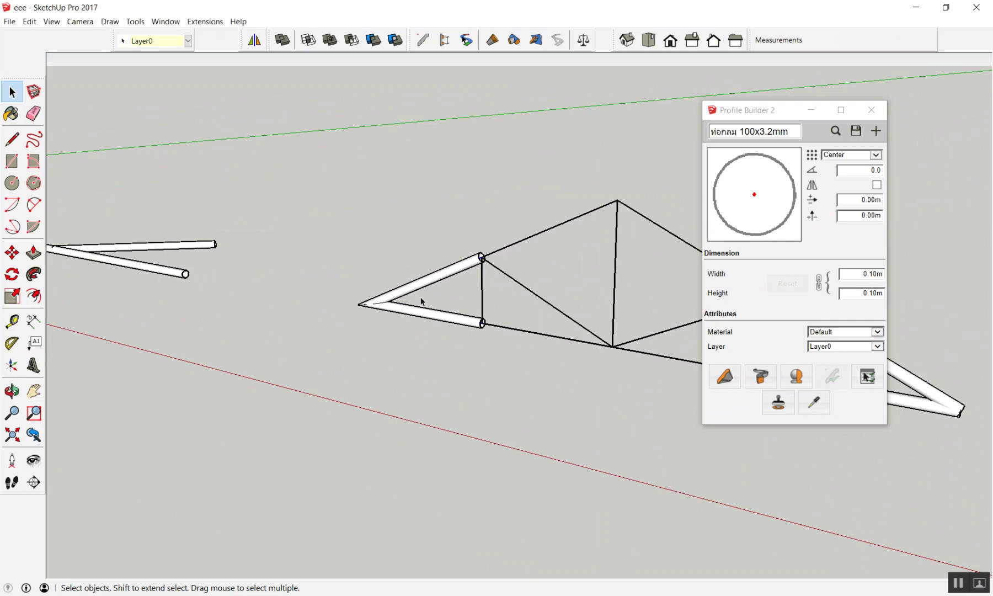
middle_click_drag(386, 295, 429, 247)
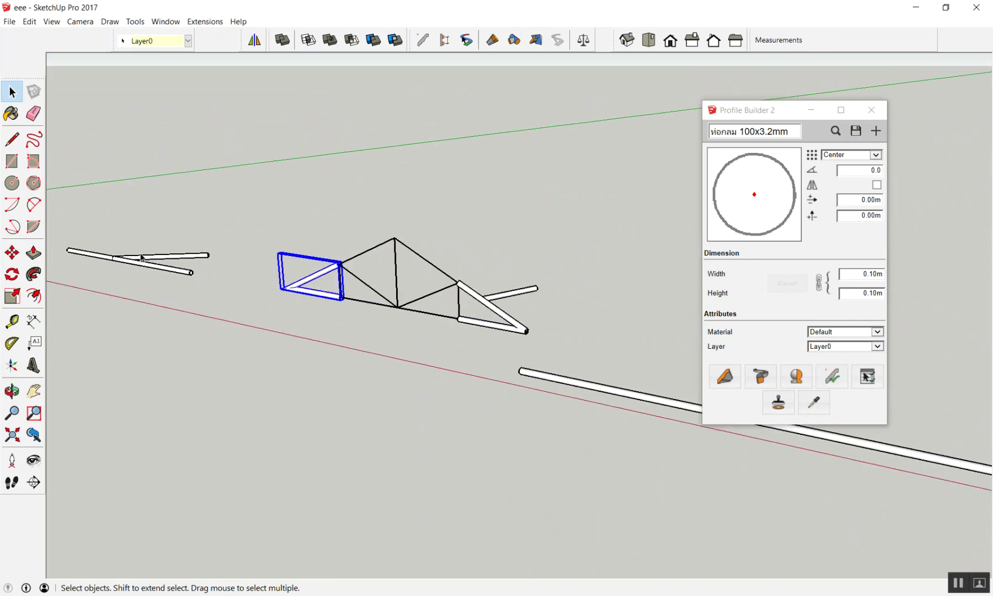
left_click(508, 322)
key("Delete")
left_click(521, 296)
key("Delete")
left_click(499, 327)
key("Delete")
scroll(255, 304, "up", 3)
scroll(245, 297, "down", 3)
scroll(298, 339, "up", 2)
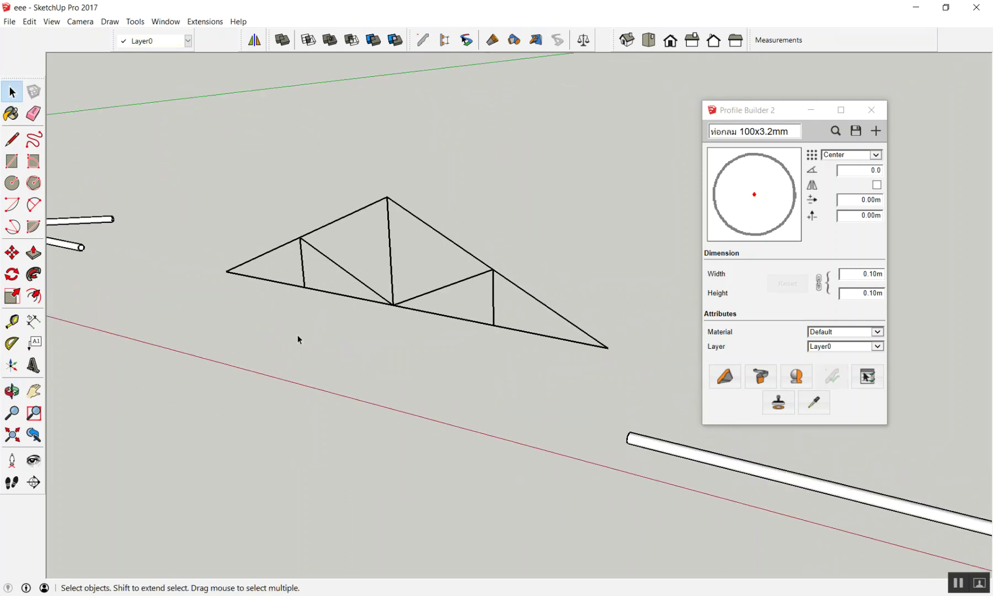
Mark the chords, then turn the top chords and triangle edges into round tubes
left_click_drag(340, 307, 586, 347)
mouse_move(226, 277)
left_mouse_down()
mouse_move(369, 206)
mouse_move(483, 257)
left_mouse_up()
key("Escape")
left_click(297, 257)
left_click_drag(307, 194, 308, 194, "ctrl")
left_click_drag(563, 331, 501, 249, "ctrl")
left_click_drag(437, 236, 437, 236, "ctrl")
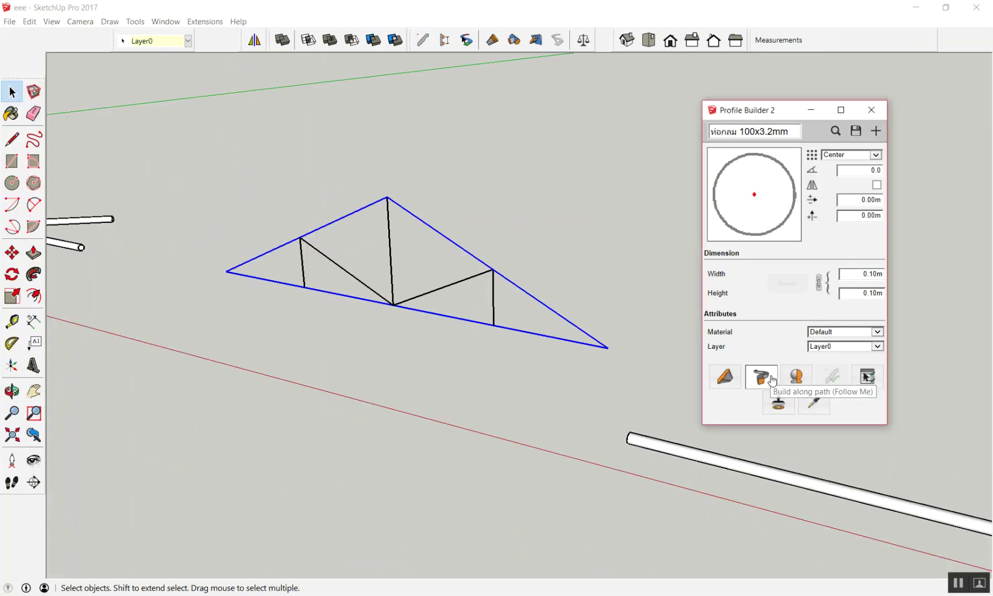
left_click(760, 377)
Turn the vertical centre web, diagonals and remaining short line into tubes
scroll(369, 326, "up", 2)
left_click(390, 235)
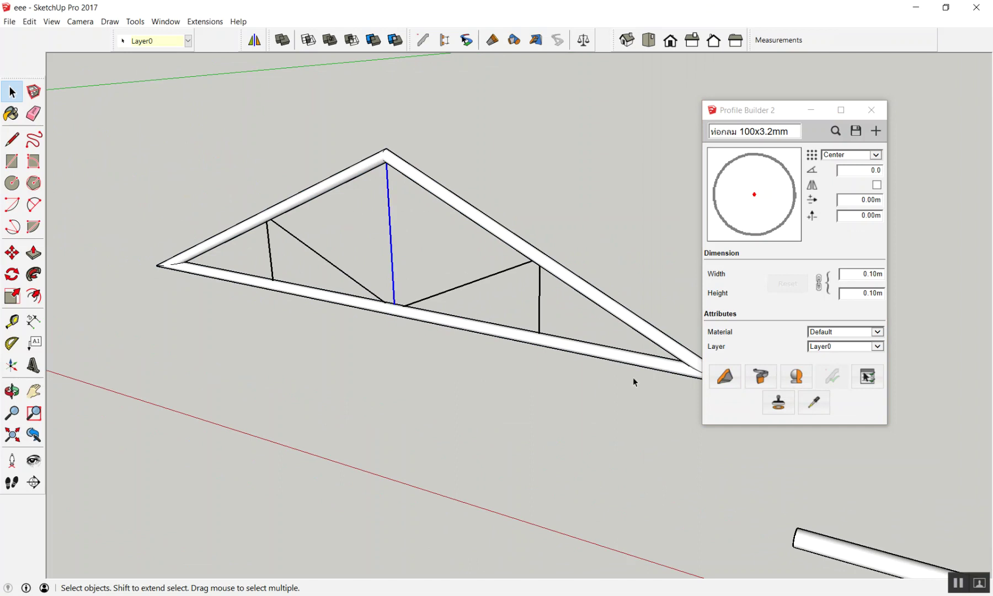
left_click(750, 381)
left_click(482, 280)
left_click(725, 375)
left_click(761, 376)
left_click(331, 263)
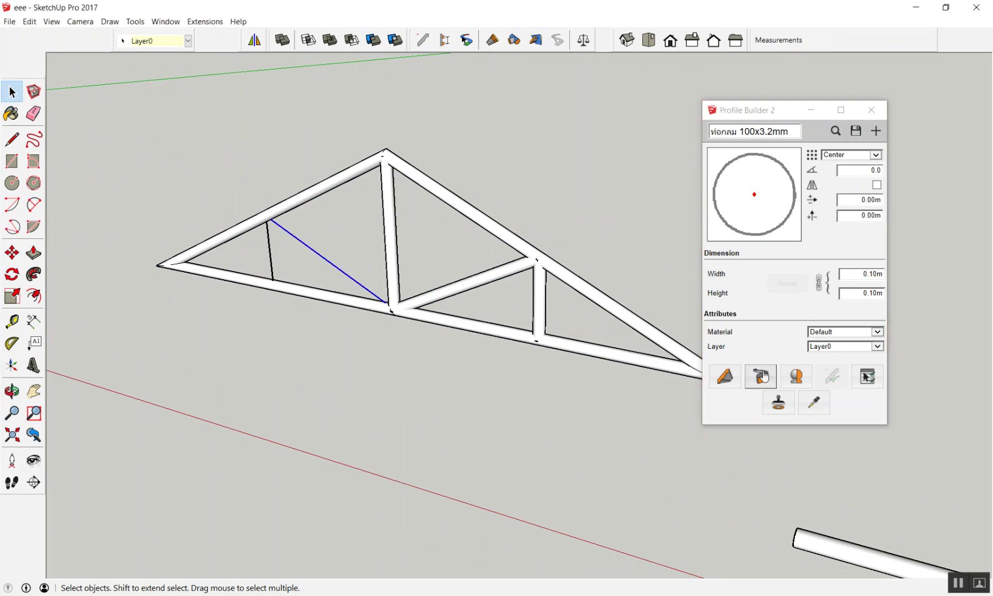
left_click(761, 377)
left_click_drag(285, 251, 242, 255)
left_click(762, 376)
Inspect the upper-left joint by selecting its diagonal and vertical tubes
scroll(265, 219, "up", 5)
scroll(266, 219, "up", 3)
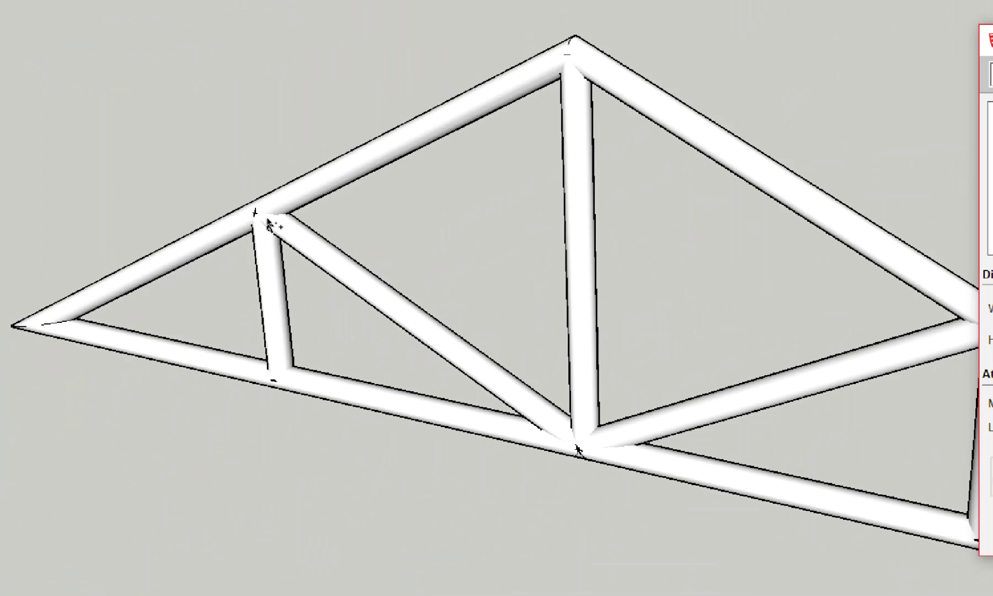
scroll(313, 221, "up", 3)
scroll(314, 221, "up", 2)
left_click(315, 226)
left_click(285, 268)
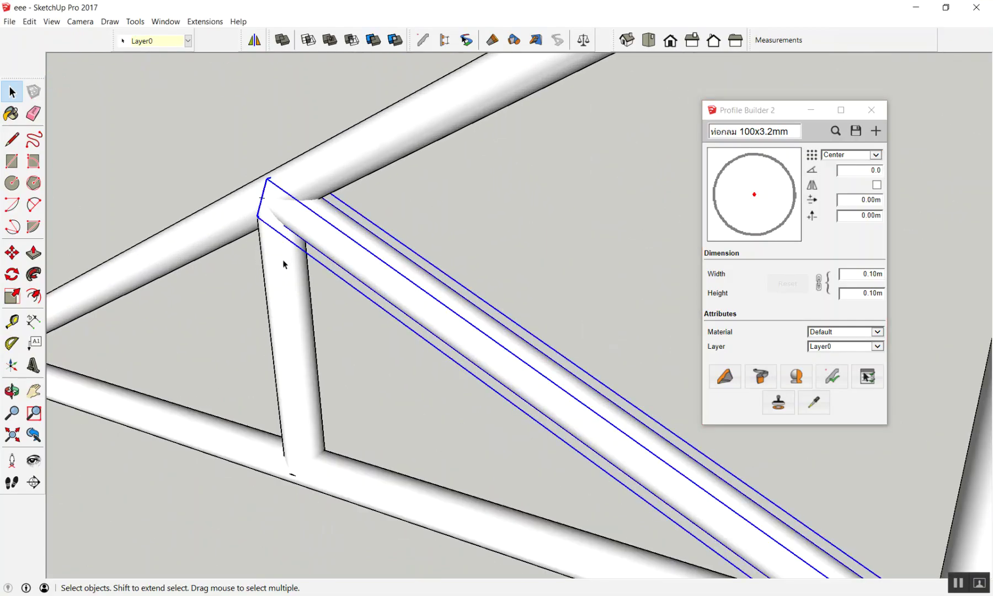
left_click(339, 243)
left_click(287, 260)
mouse_move(288, 259)
middle_mouse_down()
mouse_move(338, 152)
mouse_move(373, 193)
mouse_move(424, 166)
middle_mouse_up()
left_click(359, 188)
left_click(285, 202)
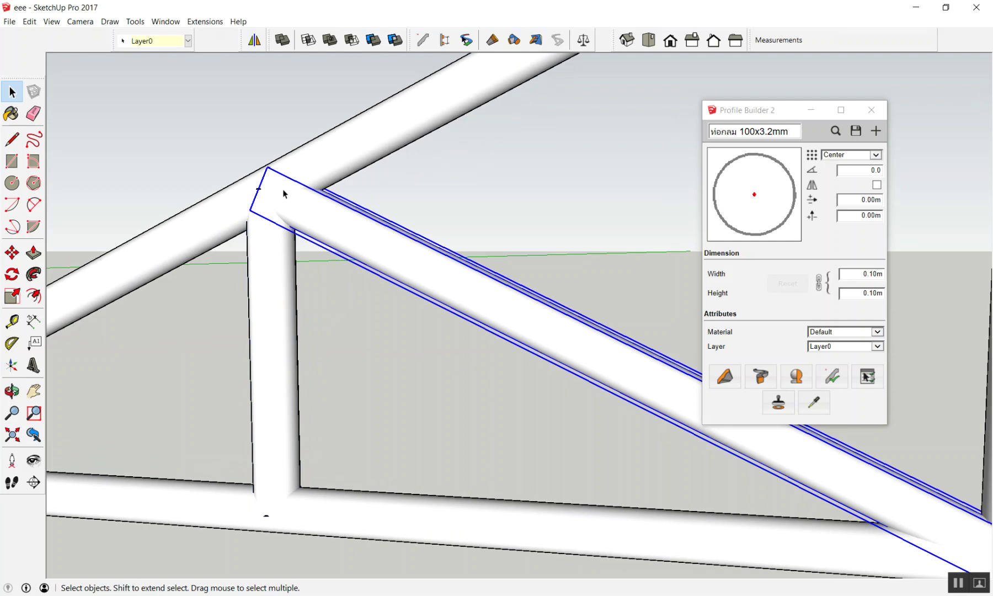
Orbit around the finished tubular truss and check the long pipe on the right
scroll(284, 193, "down", 3)
scroll(323, 148, "down", 3)
scroll(377, 138, "down", 3)
left_click(418, 296)
mouse_move(417, 296)
middle_mouse_down()
mouse_move(558, 295)
mouse_move(642, 277)
middle_mouse_up()
left_click(641, 277)
mouse_move(519, 347)
middle_mouse_down()
mouse_move(504, 304)
mouse_move(418, 318)
middle_mouse_up()
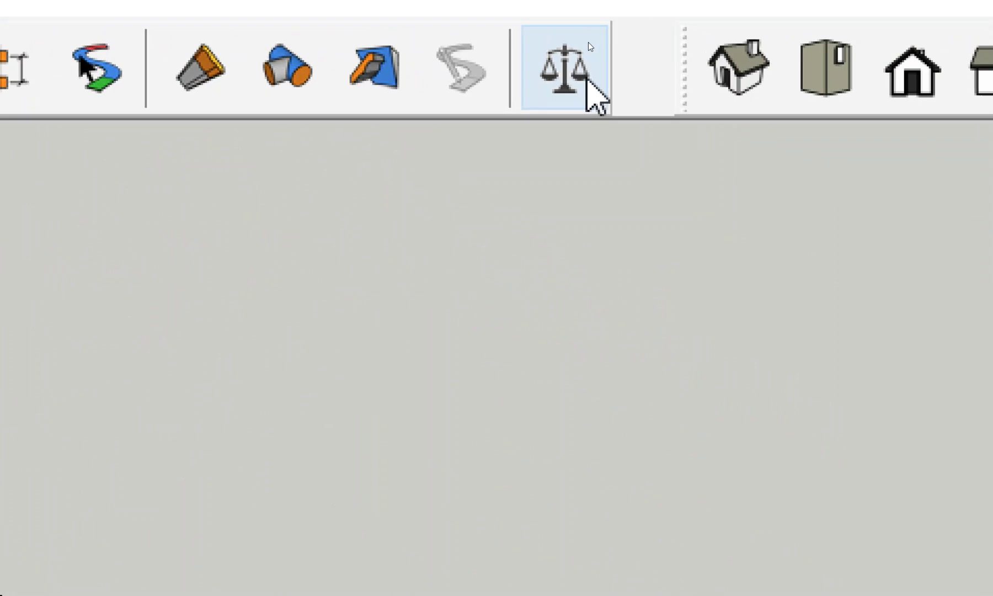
left_click(586, 79)
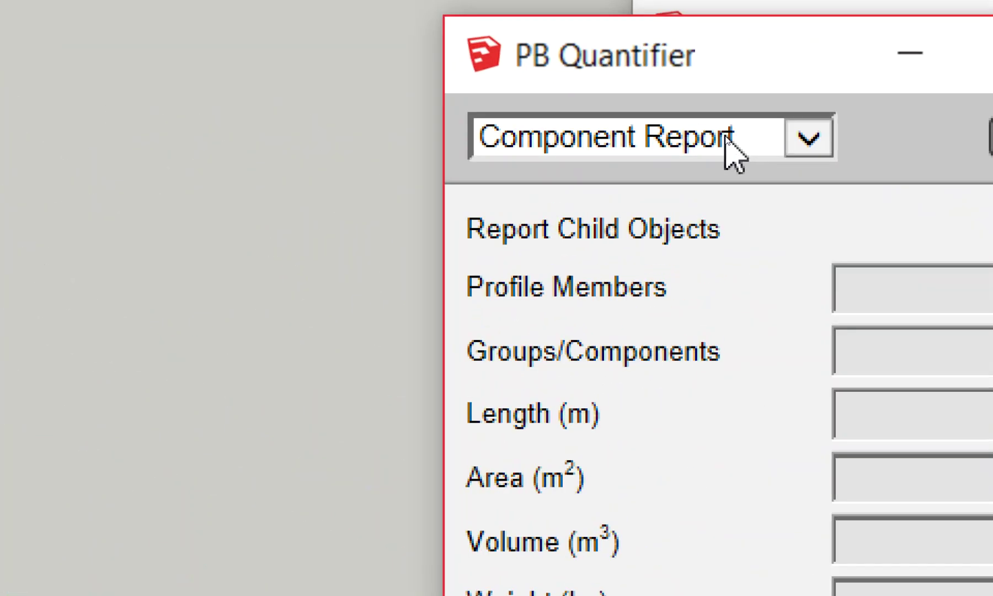
left_click(726, 137)
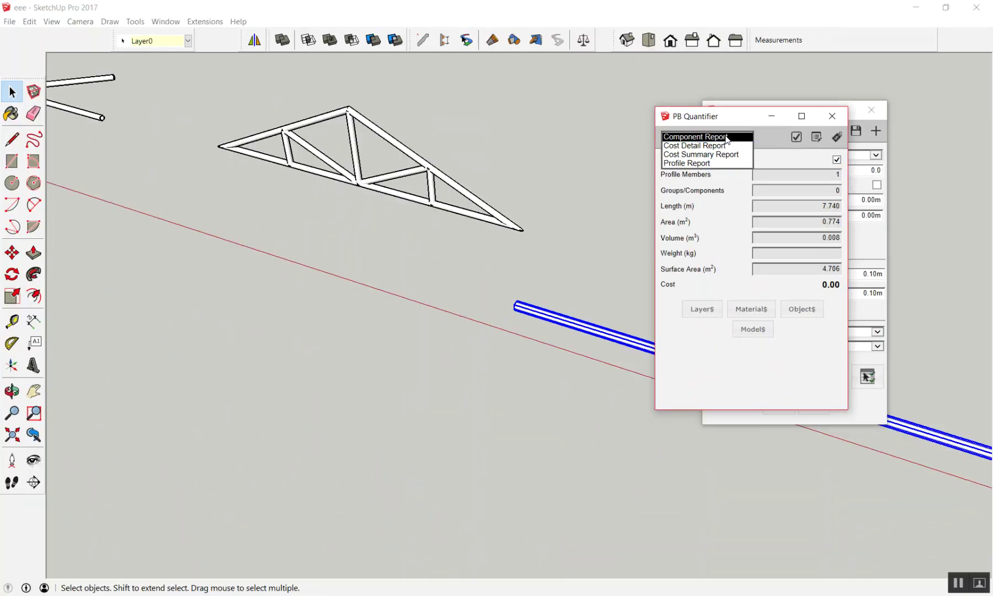
left_click(725, 139)
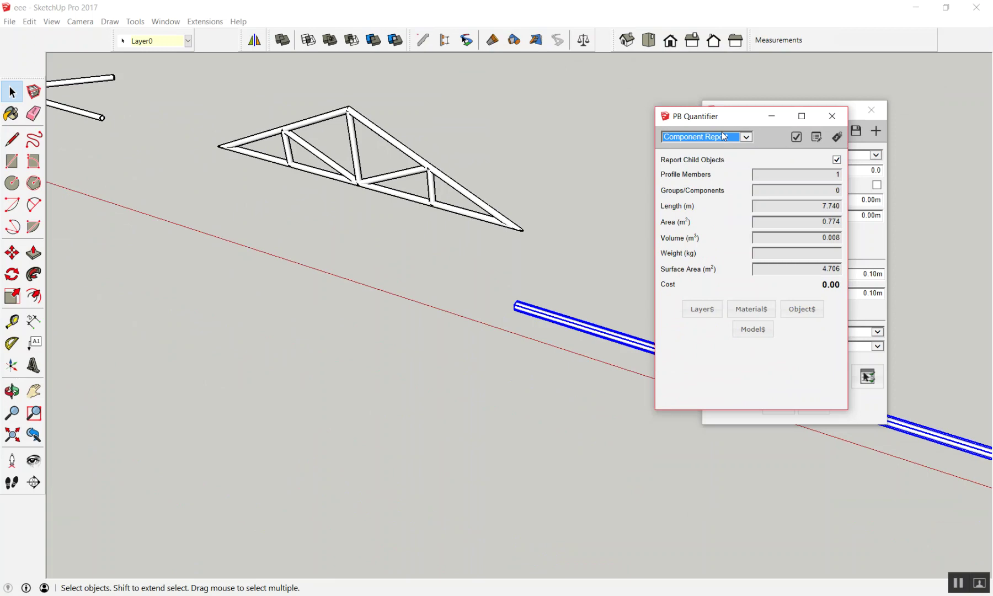
scroll(437, 197, "down", 3)
scroll(327, 199, "down", 1)
scroll(466, 213, "up", 1)
scroll(428, 153, "up", 1)
left_click(428, 153)
scroll(316, 151, "up", 1)
scroll(316, 152, "up", 2)
scroll(436, 181, "down", 3)
scroll(319, 129, "down", 2)
scroll(353, 116, "up", 2)
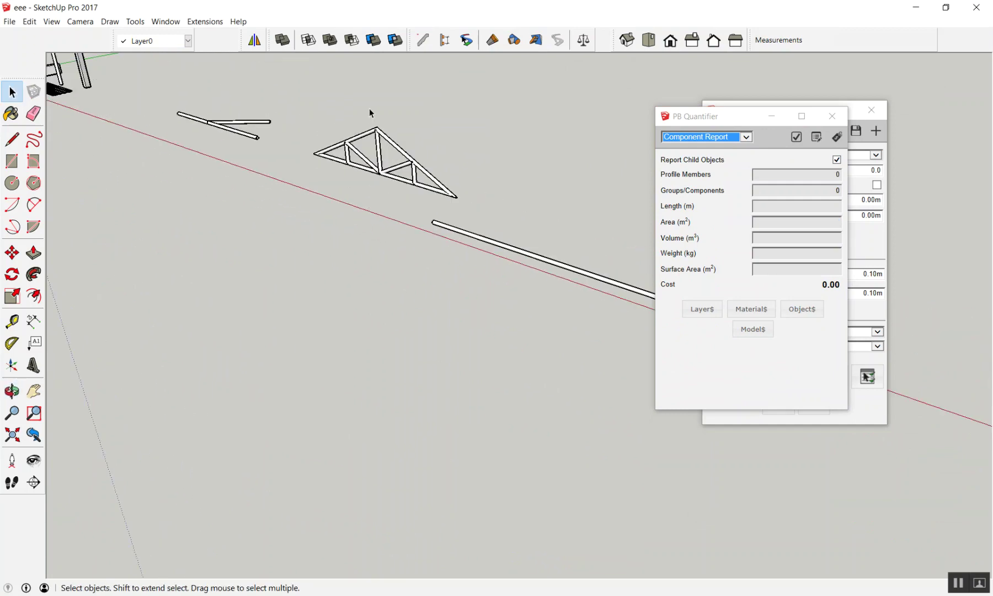
scroll(370, 109, "down", 2)
scroll(387, 116, "down", 2)
scroll(420, 115, "up", 3)
scroll(423, 130, "down", 2)
scroll(422, 131, "up", 1)
middle_click_drag(467, 166, 646, 260)
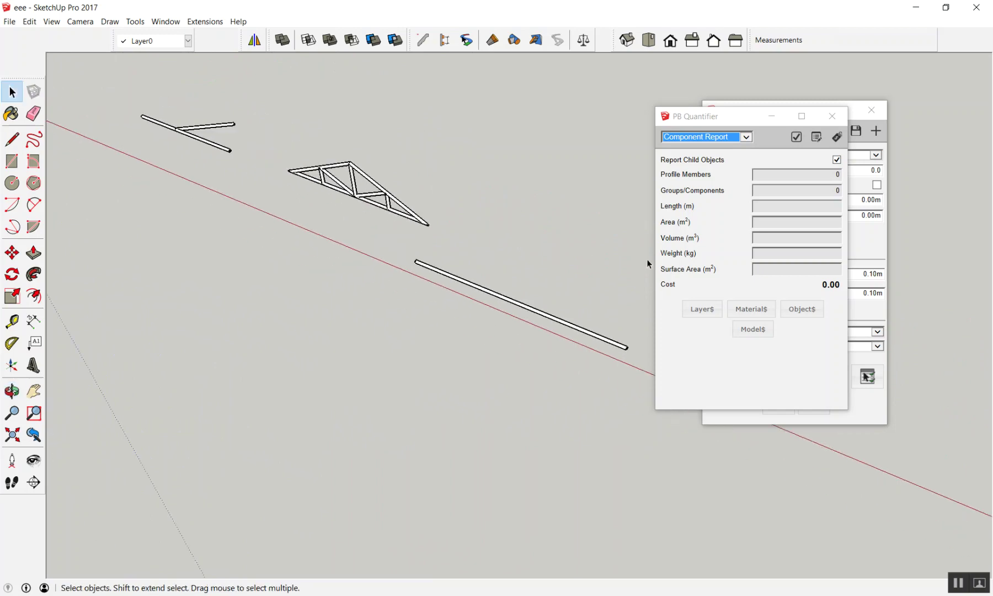
left_click(833, 116)
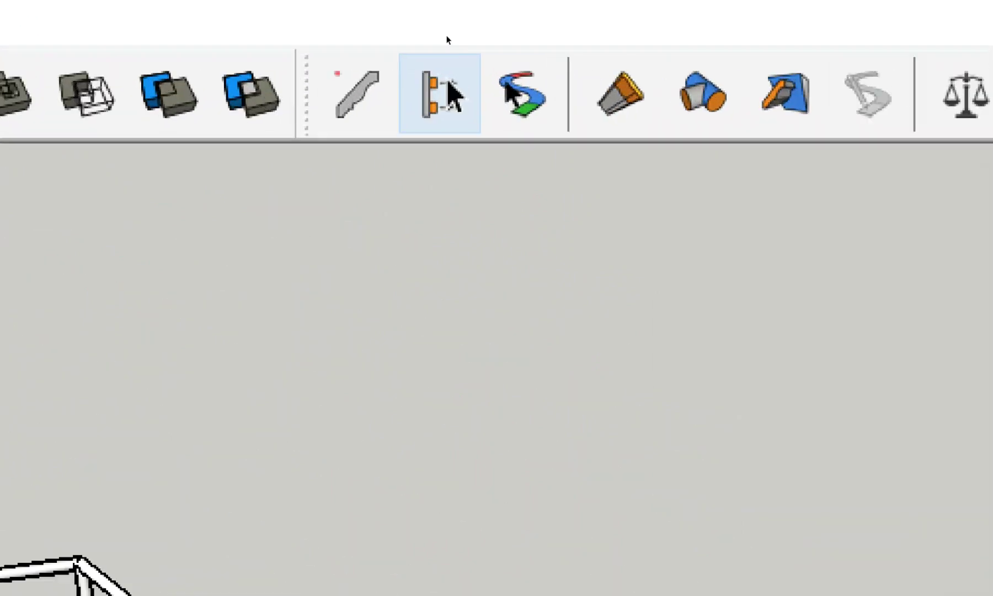
Open the PB Assembler window briefly, then close it again
left_click(445, 40)
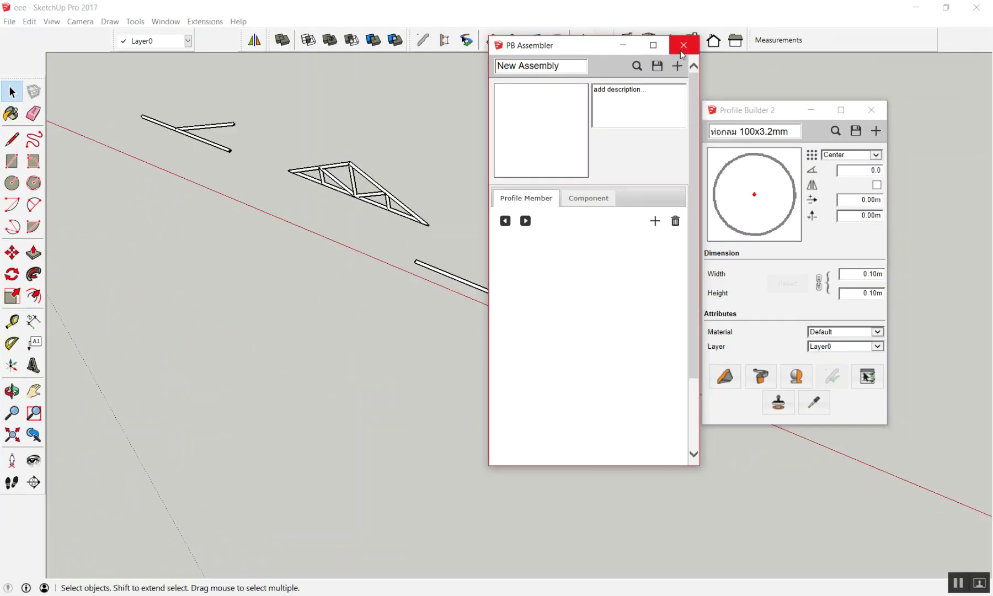
left_click(684, 45)
scroll(645, 153, "down", 3)
scroll(606, 196, "down", 2)
scroll(492, 137, "up", 2)
scroll(477, 128, "up", 2)
Window-select the tube truss and bars and delete them
left_click_drag(477, 126, 658, 241)
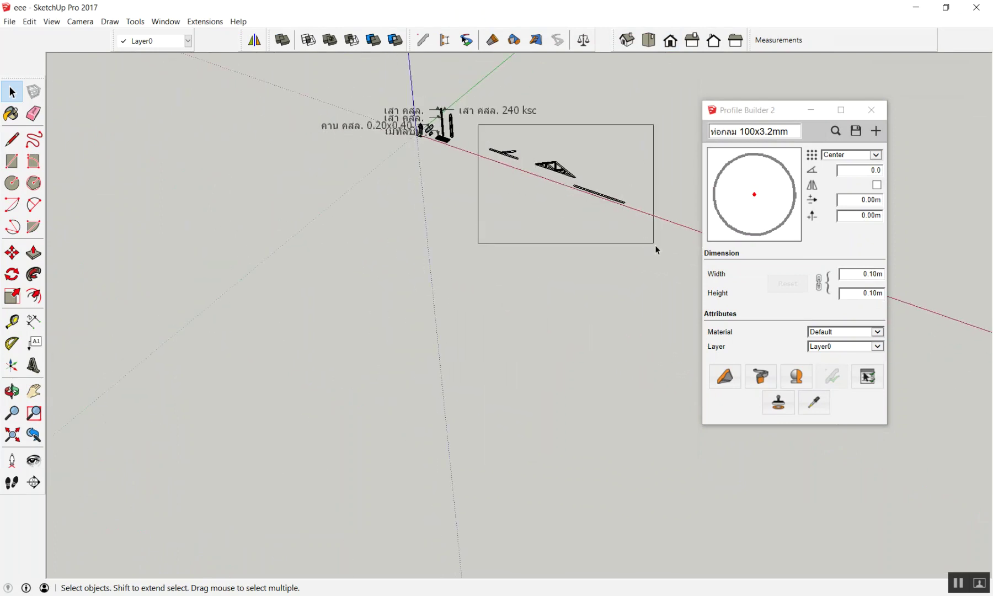
key("Delete")
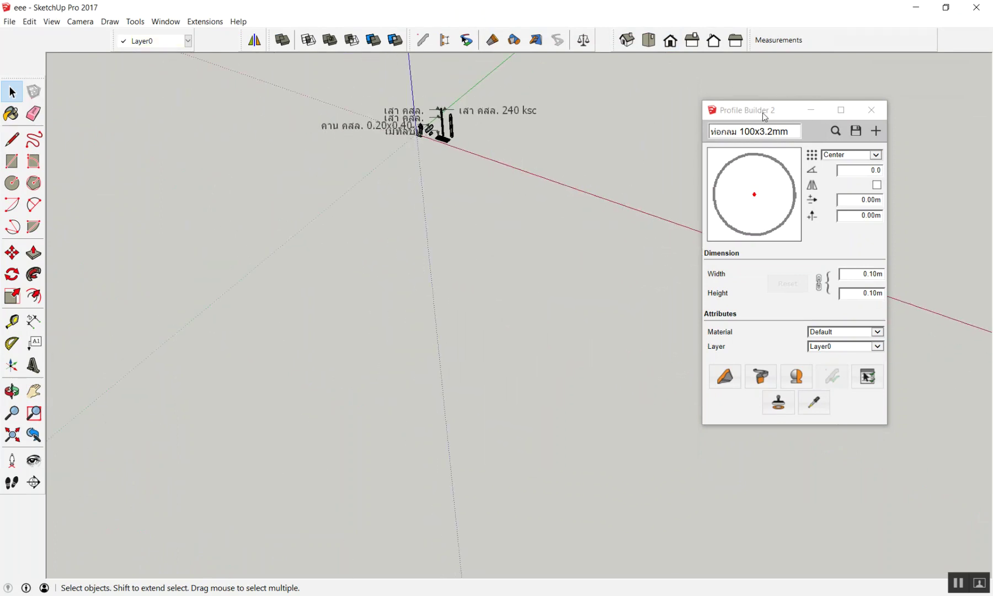
scroll(205, 117, "down", 1)
scroll(177, 188, "down", 1)
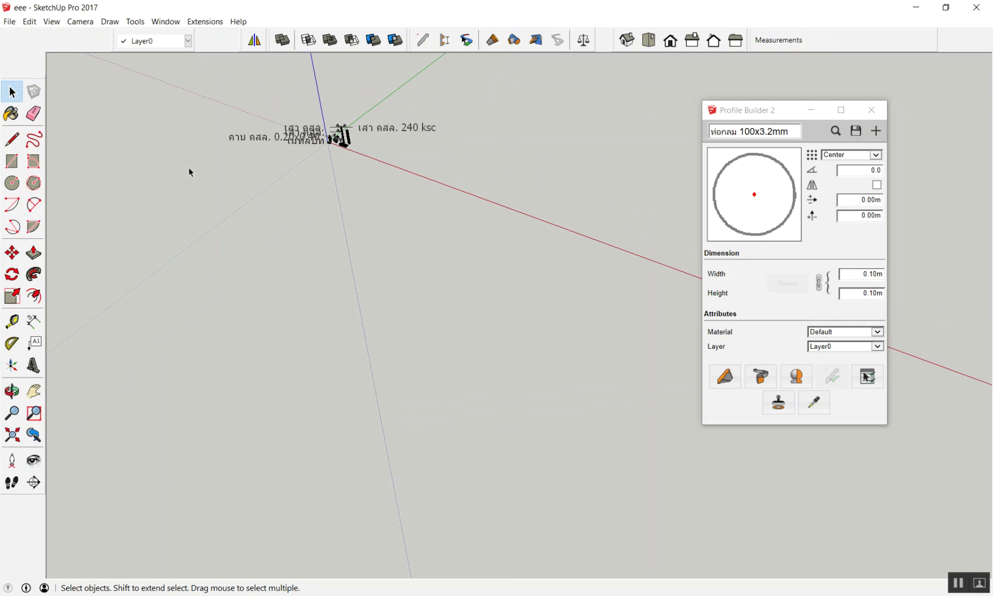
scroll(337, 166, "up", 1)
scroll(458, 188, "down", 1)
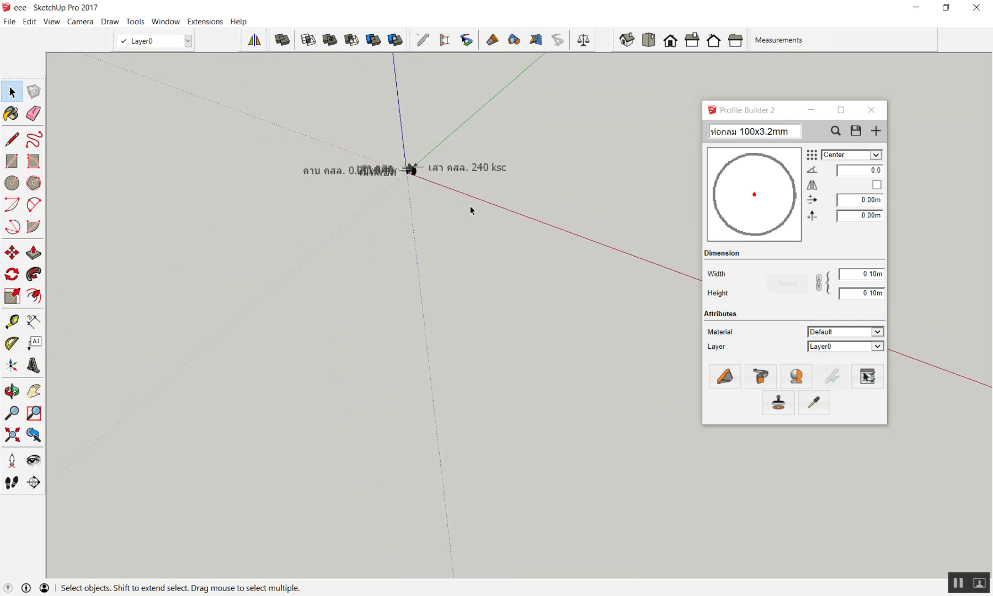
scroll(497, 199, "up", 1)
Draw a 4 m square face on the ground with the Rectangle tool
key("r")
left_click(415, 187)
left_click(560, 172)
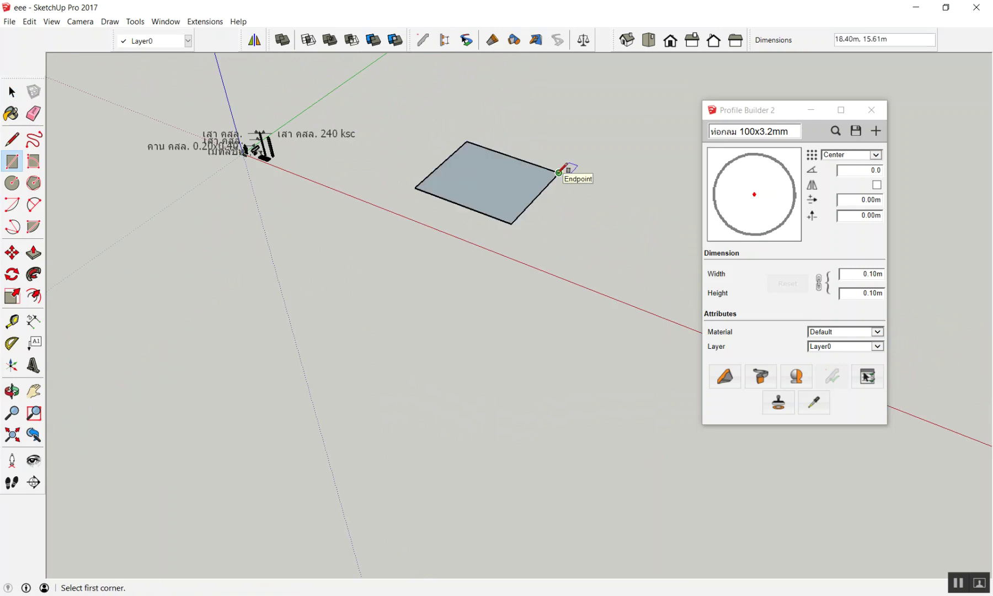
type("4")
key("Return")
scroll(427, 184, "up", 4)
scroll(466, 94, "up", 3)
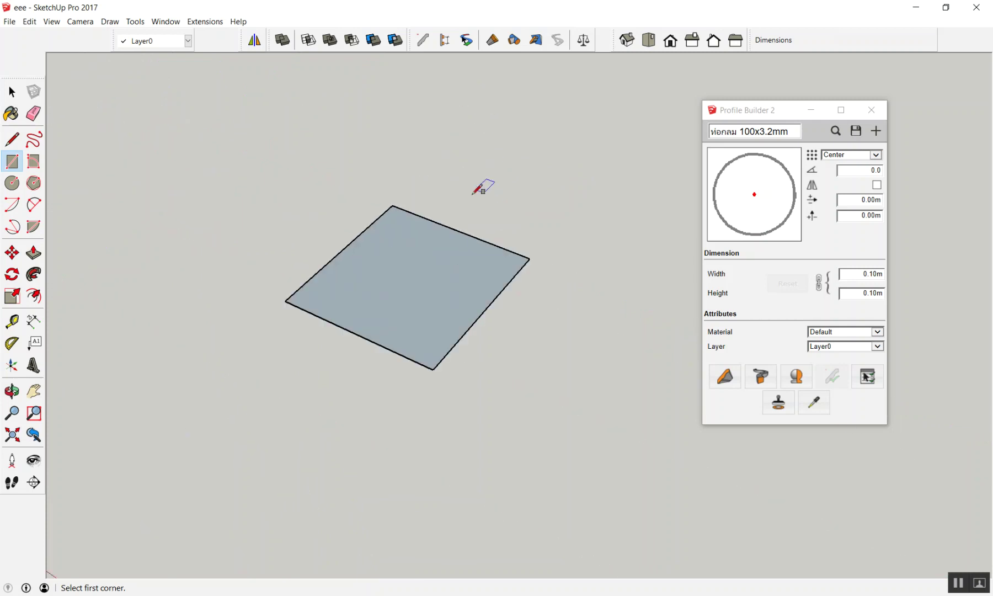
Push/Pull the square up 4 m into a cube
key("p")
left_click_drag(398, 282, 391, 222)
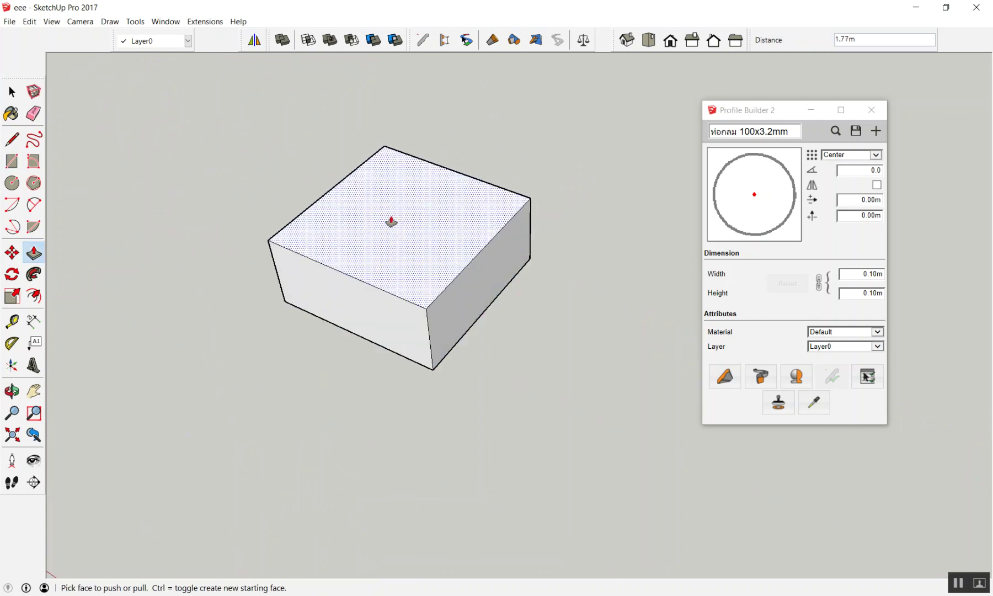
type("4")
key("Return")
key("space")
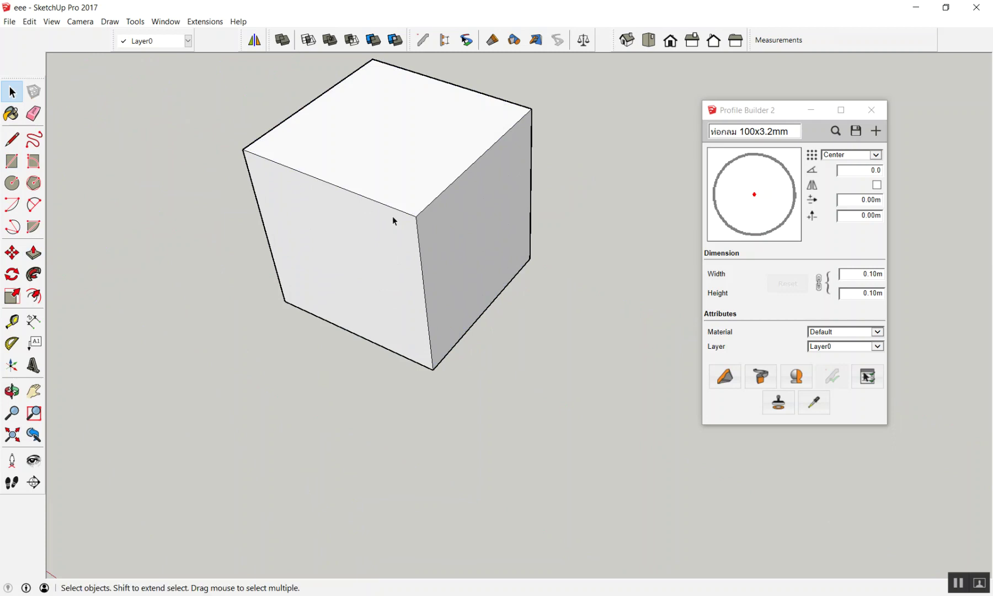
scroll(352, 200, "down", 3)
scroll(351, 201, "down", 2)
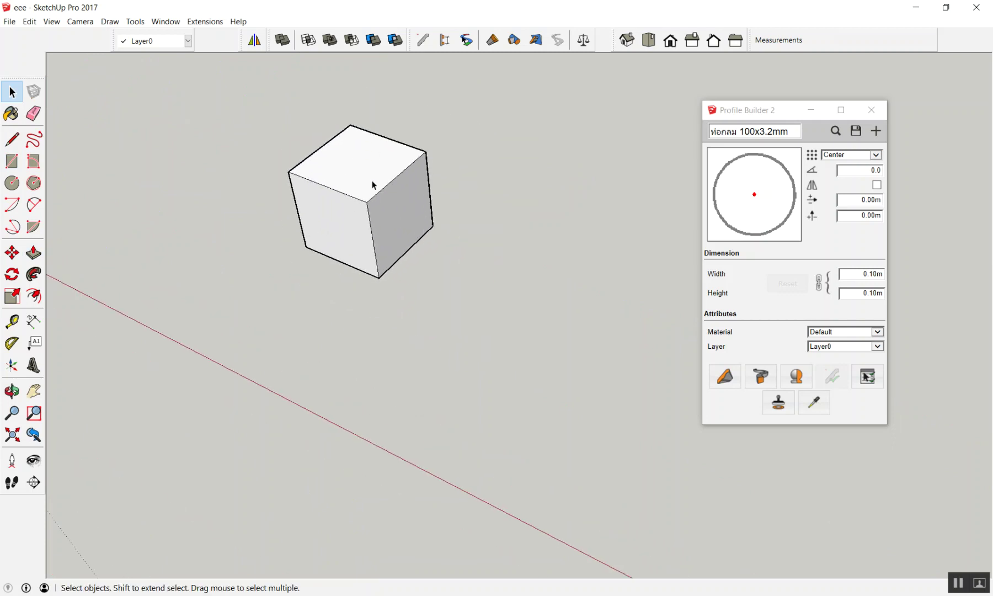
scroll(376, 178, "down", 2)
Copy the cube and paste a duplicate beside the original
left_click_drag(255, 108, 672, 388)
left_click(604, 380)
left_click_drag(253, 120, 426, 257)
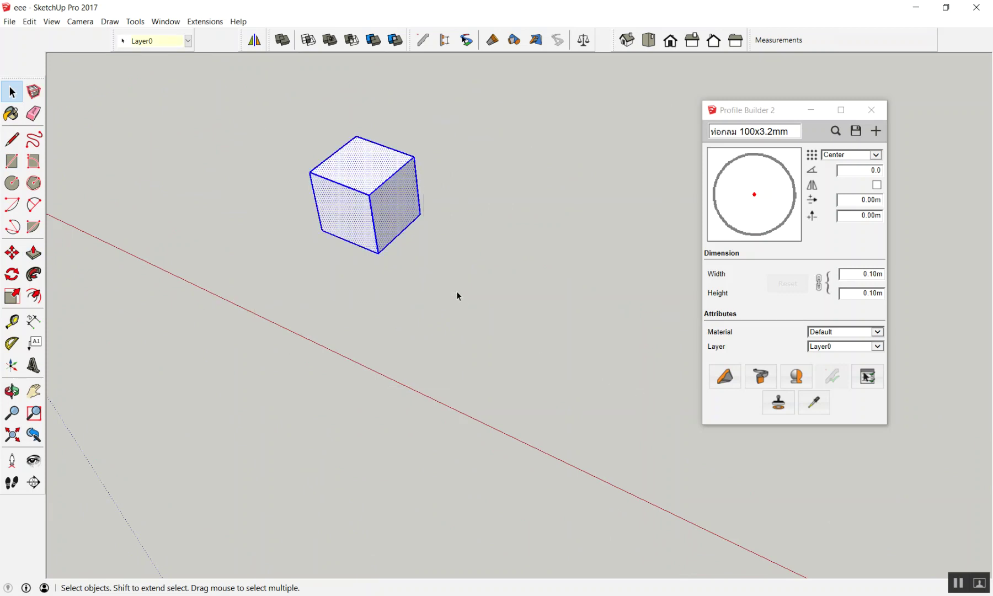
key("ctrl+c")
key("ctrl+v")
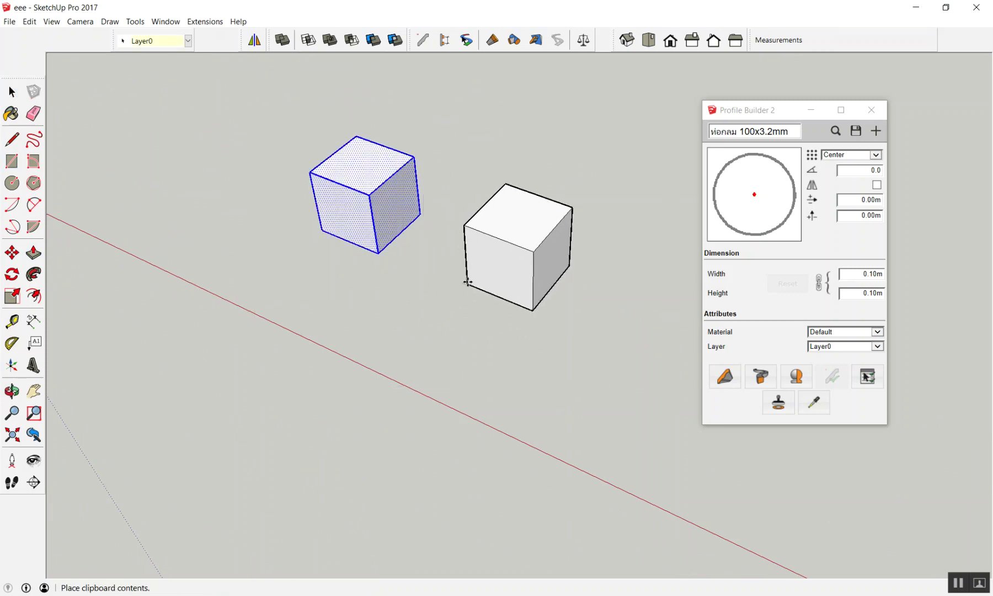
left_click(451, 286)
Delete all five faces of the pasted cube, leaving only its edge frame
left_click(437, 309)
middle_click_drag(437, 309, 516, 216)
left_click(489, 226)
key("Delete")
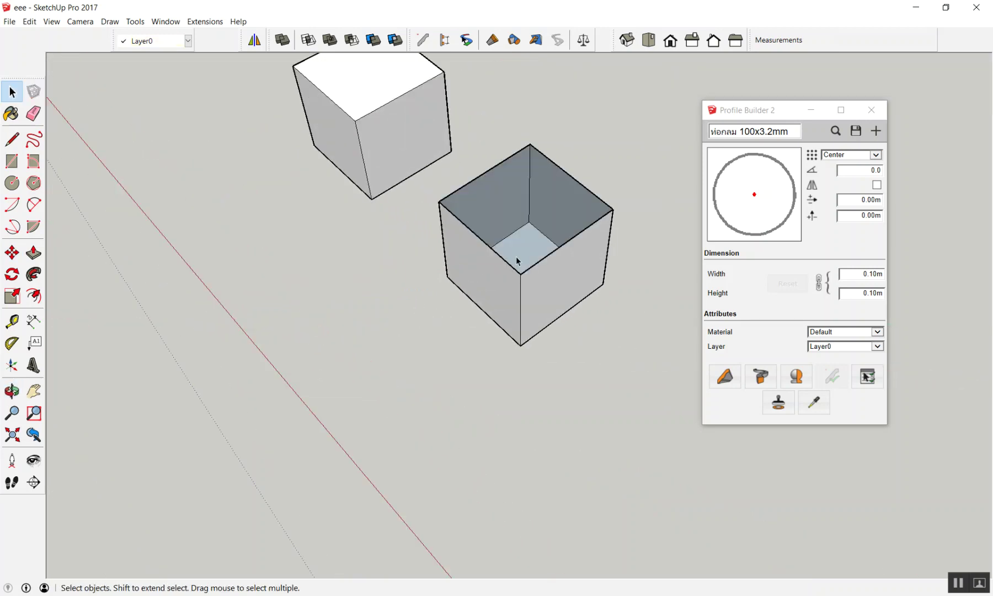
left_click(546, 287)
key("Delete")
left_click(555, 198)
key("Delete")
left_click(553, 273)
key("Delete")
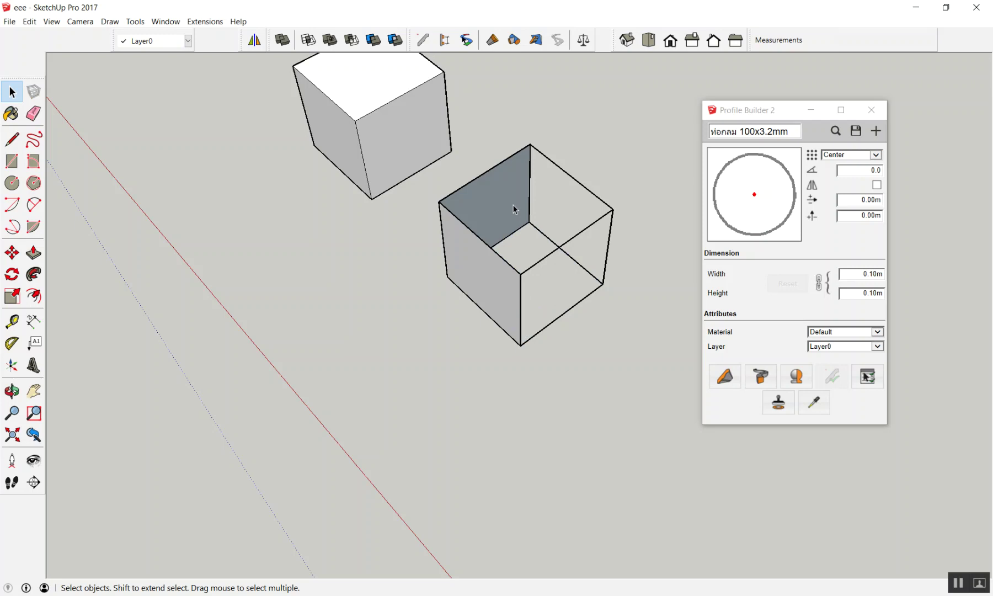
left_click(467, 288)
key("Delete")
mouse_move(432, 324)
middle_mouse_down()
mouse_move(579, 149)
mouse_move(483, 252)
mouse_move(533, 192)
middle_mouse_up()
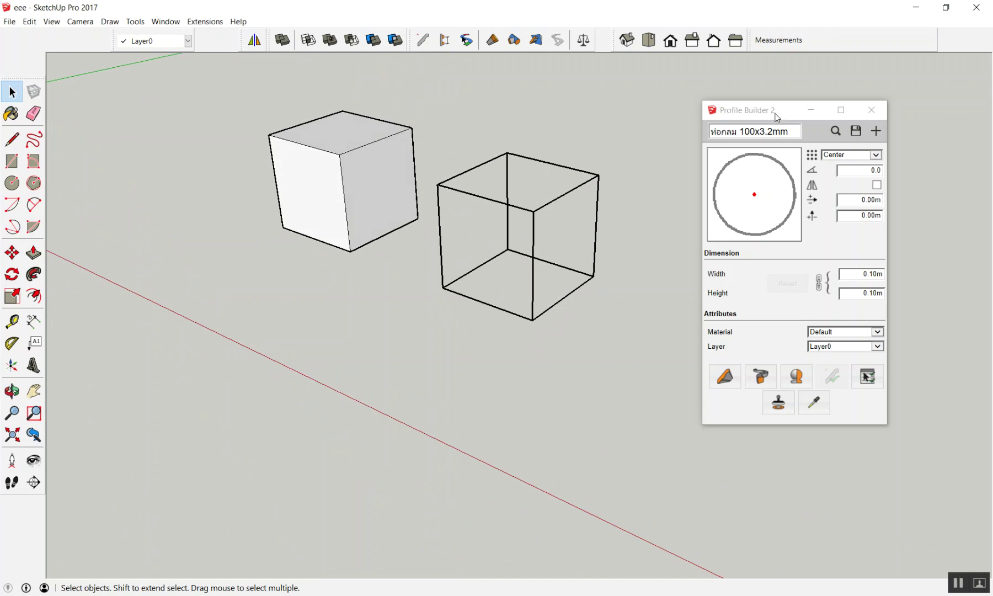
left_click_drag(773, 119, 844, 117)
Delete both cubes and draw a new 4 × 4 m square face
left_click_drag(218, 78, 642, 397)
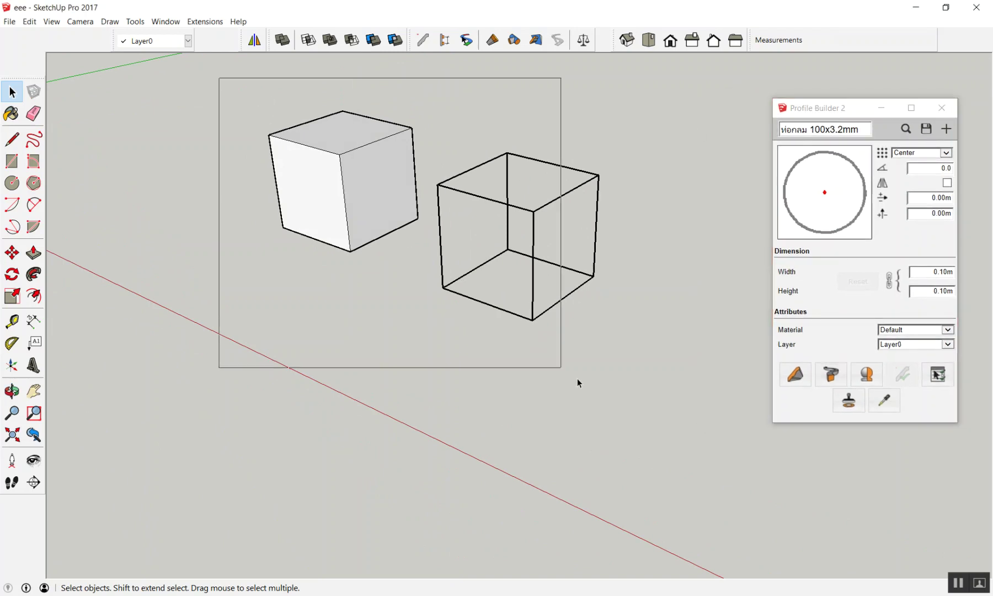
key("Delete")
middle_click_drag(379, 272, 382, 308)
key("r")
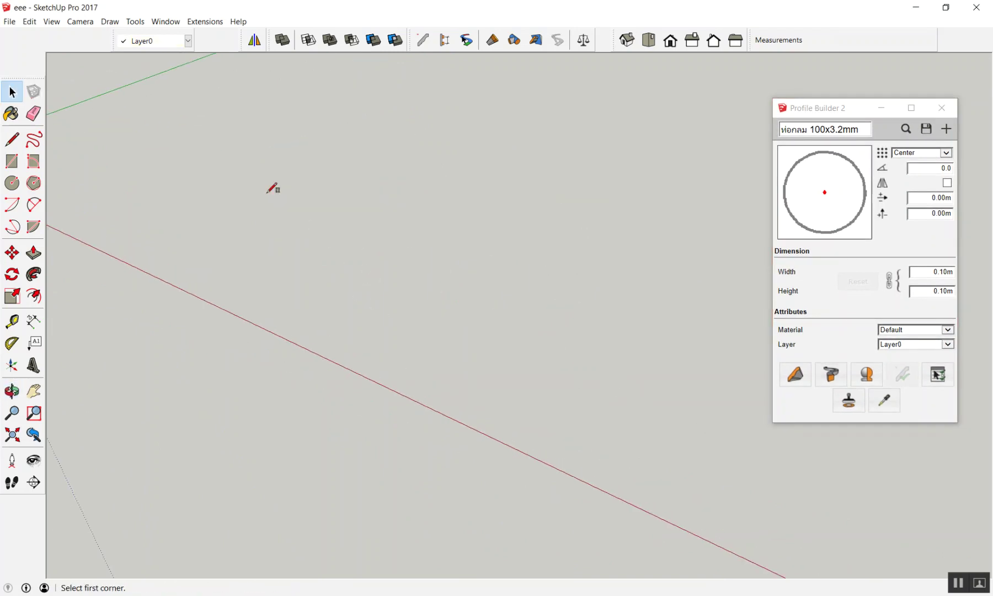
left_click(235, 250)
left_click(478, 209)
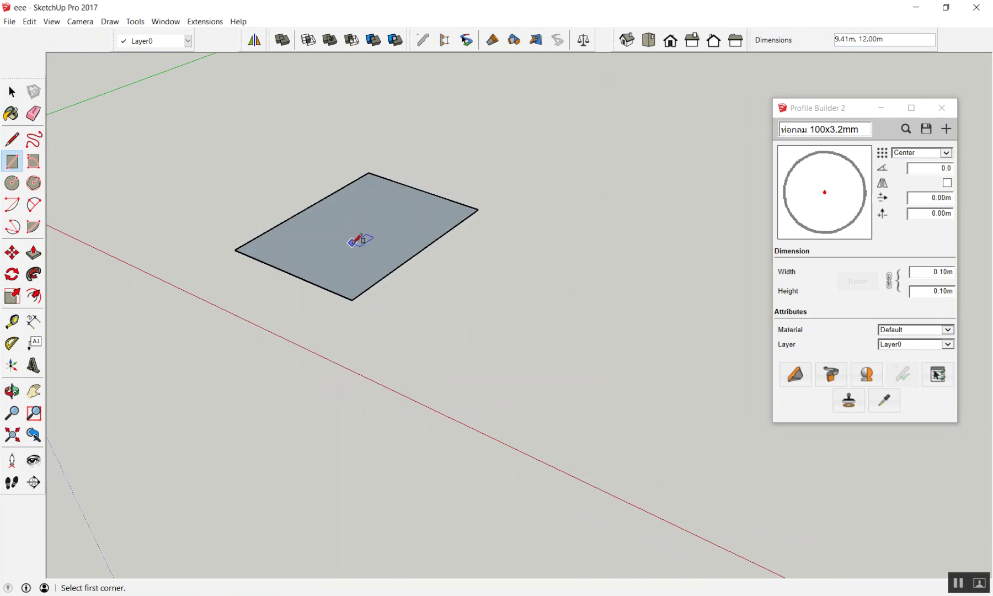
type("4,4")
key("Return")
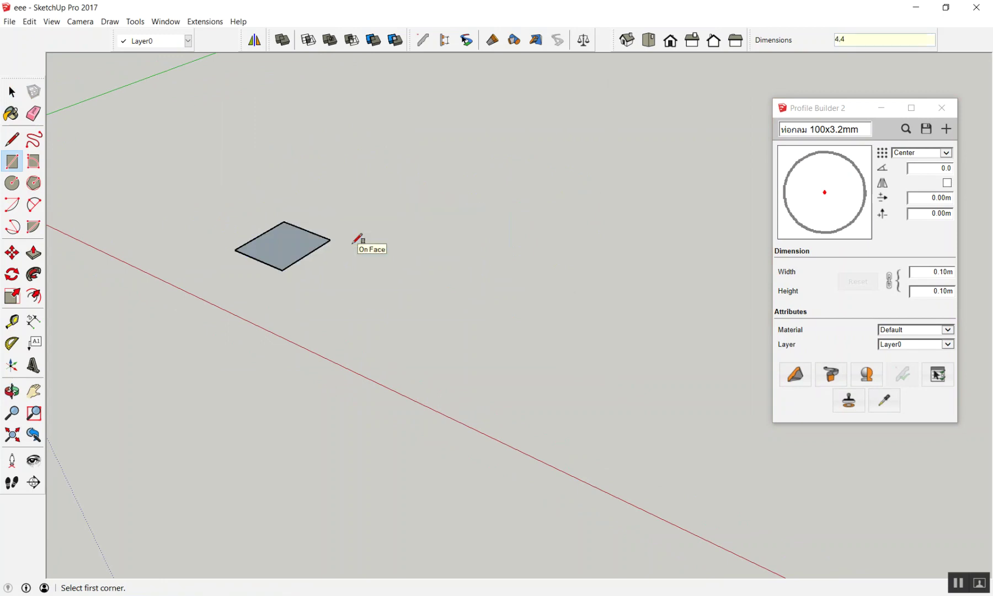
Push/Pull the square upward into a solid box
key("p")
left_click(292, 243)
left_click(282, 181)
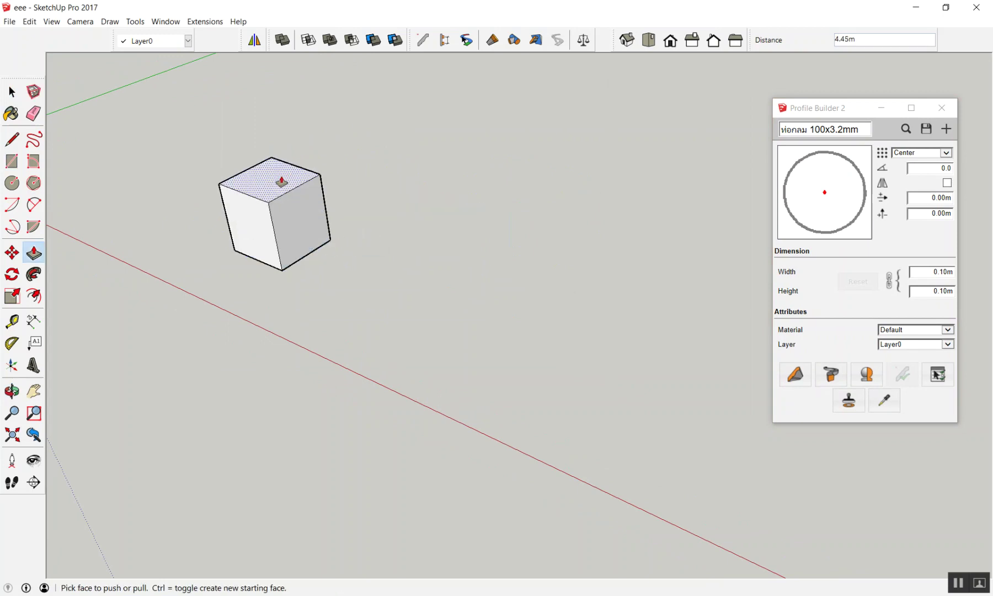
key("Return")
scroll(237, 169, "up", 3)
key("space")
Window-select the whole cube and paste a copy of it beside the original
left_click_drag(178, 154, 494, 346)
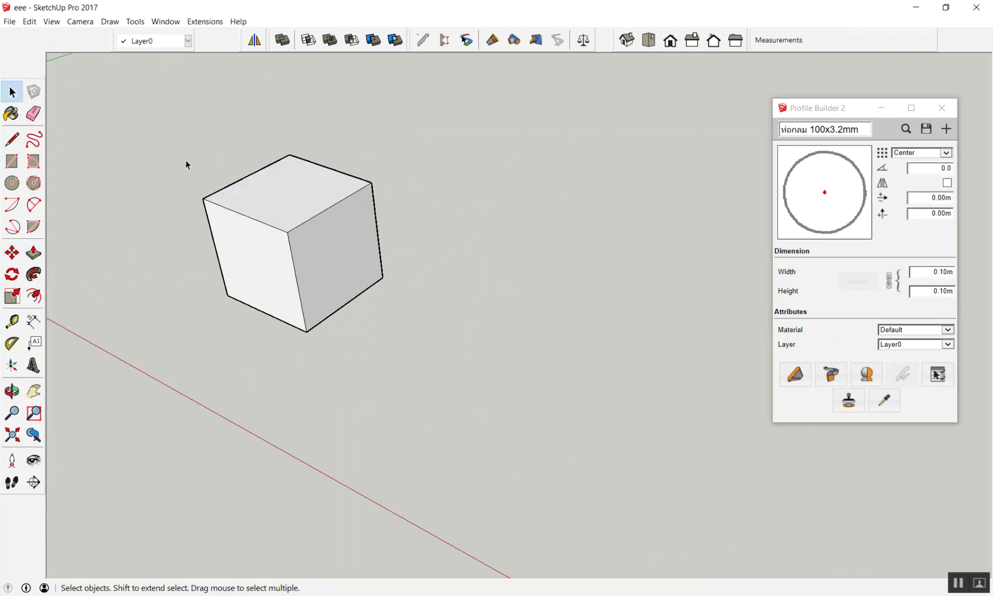
left_click(438, 202)
scroll(495, 175, "down", 2)
scroll(272, 138, "up", 1)
mouse_move(209, 120)
left_mouse_down()
mouse_move(516, 349)
mouse_move(580, 366)
left_mouse_up()
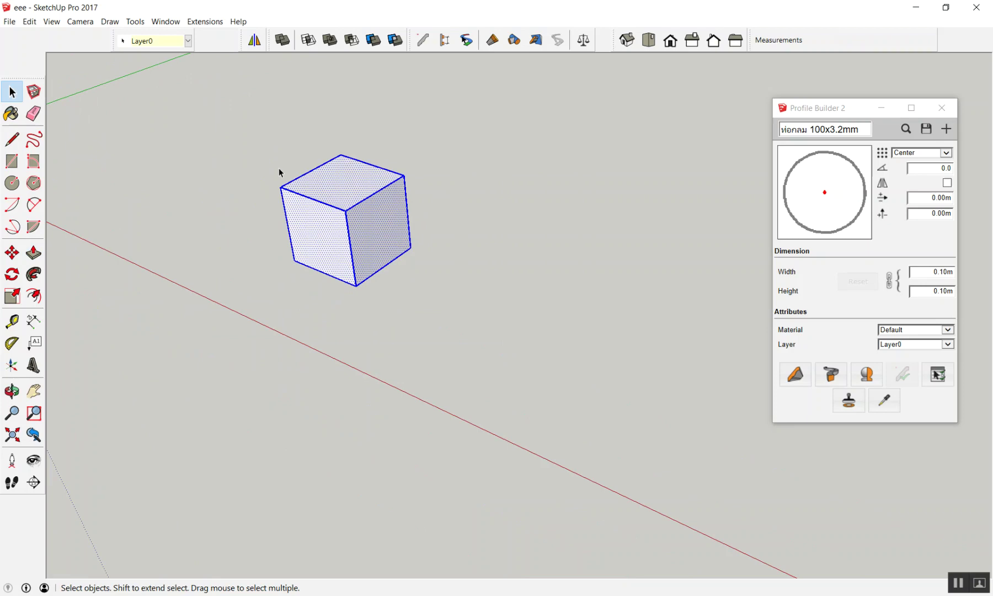
left_click(235, 133)
left_click_drag(235, 133, 488, 309)
key("ctrl+c")
key("ctrl+v")
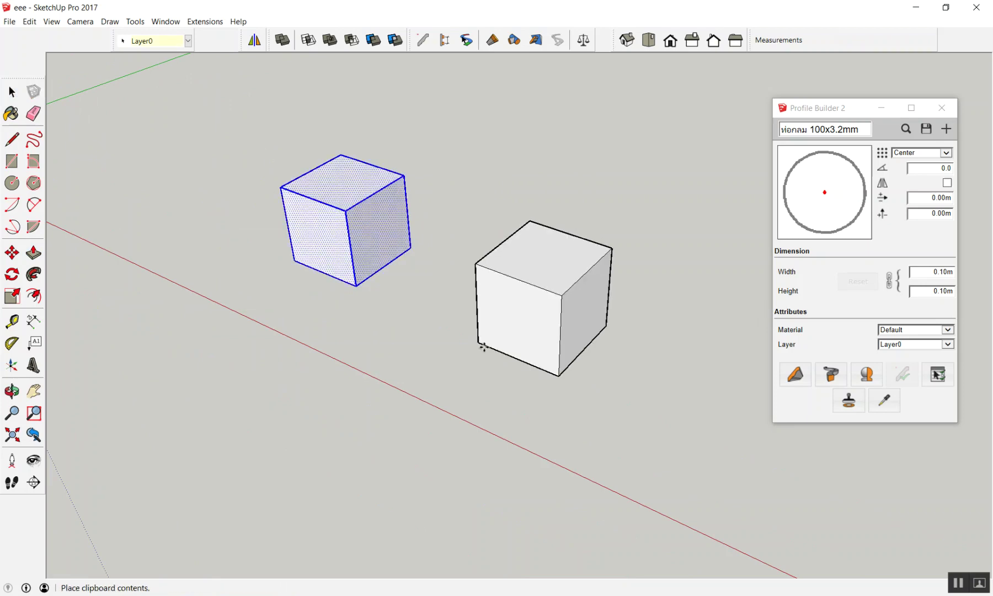
left_click(463, 333)
key("space")
Delete the copy's top and side faces so only its wireframe remains
scroll(585, 288, "up", 3)
left_click(679, 241)
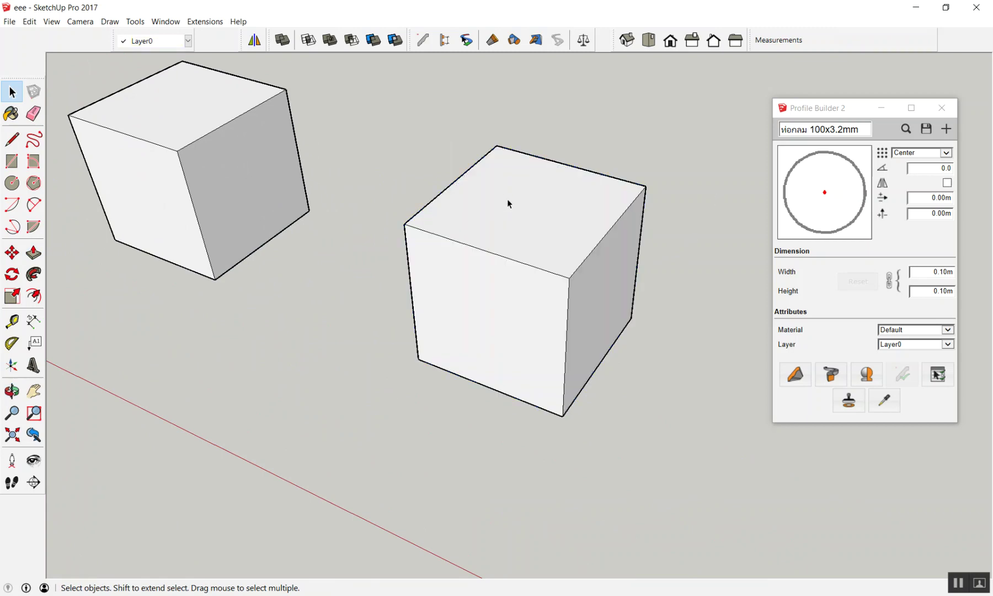
left_click(516, 205)
key("Delete")
left_click(508, 312)
key("Delete")
left_click(556, 229)
key("Delete")
left_click(477, 214)
key("Delete")
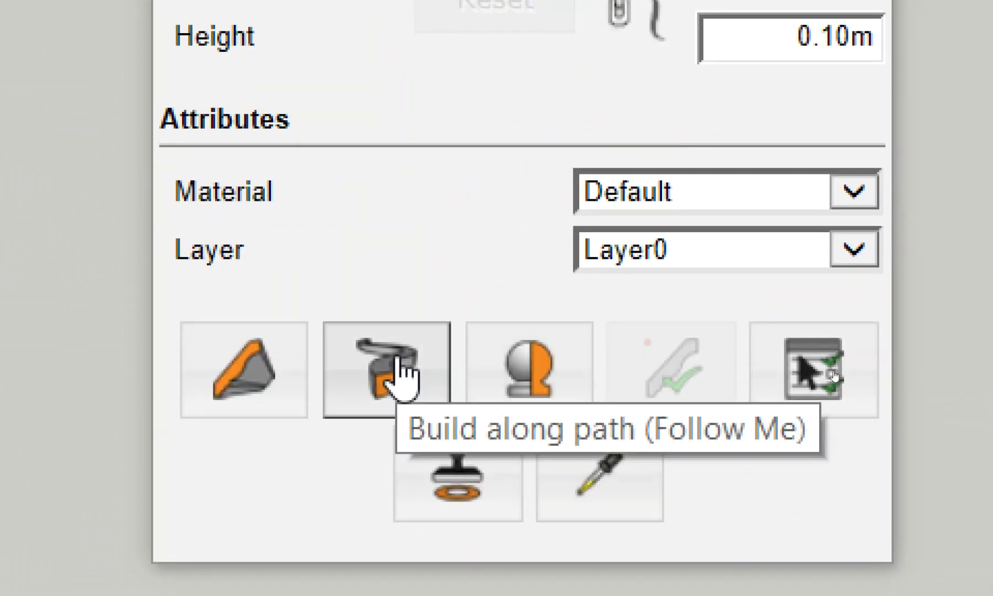
left_click(402, 375)
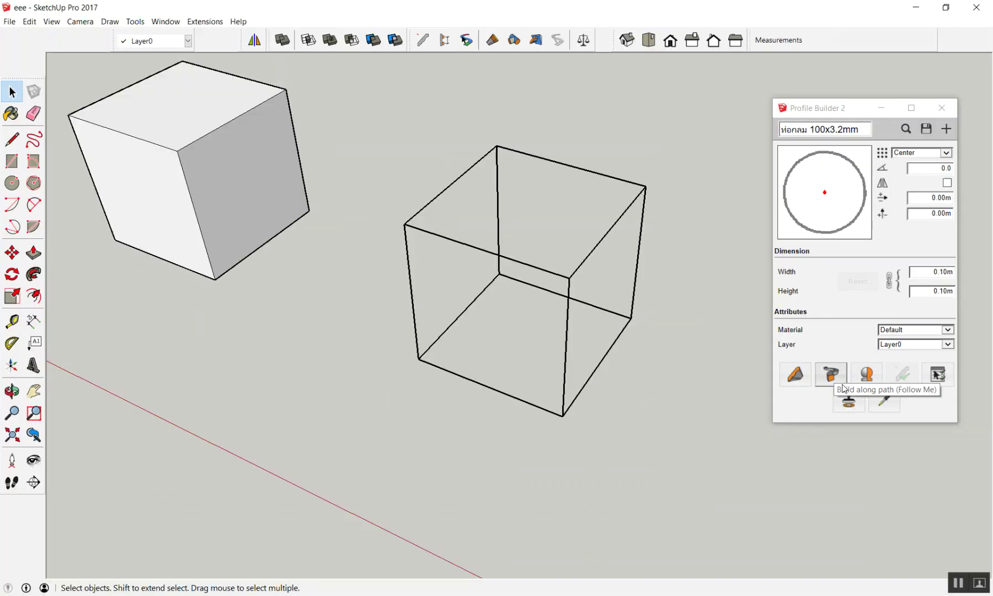
scroll(703, 286, "down", 5)
scroll(585, 298, "down", 1)
scroll(431, 212, "down", 2)
scroll(431, 212, "up", 3)
scroll(414, 249, "down", 1)
scroll(415, 253, "down", 1)
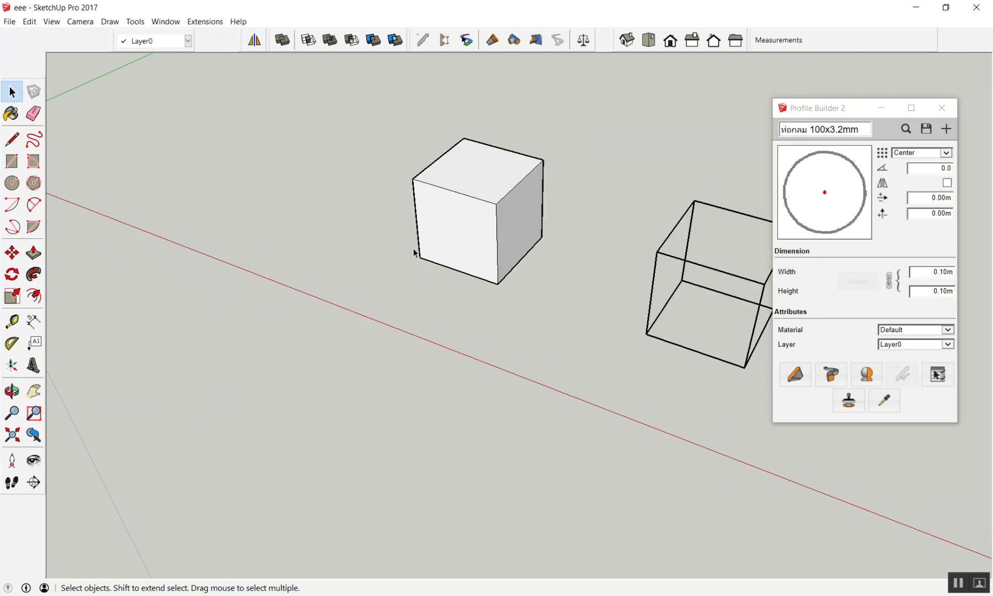
Begin the profile with a ground edge from the solid cube's bottom corner
scroll(415, 252, "up", 1)
scroll(479, 284, "up", 2)
scroll(510, 271, "down", 1)
scroll(397, 242, "up", 2)
scroll(443, 262, "up", 1)
scroll(458, 265, "down", 1)
scroll(461, 268, "down", 1)
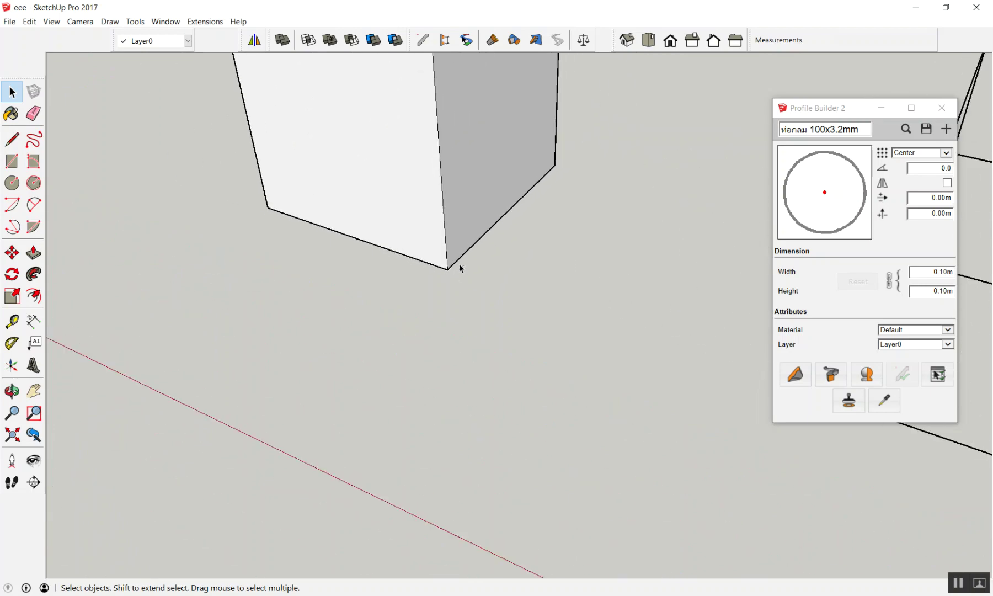
key("l")
scroll(460, 268, "up", 2)
scroll(458, 267, "down", 1)
scroll(442, 265, "up", 2)
left_click(441, 264)
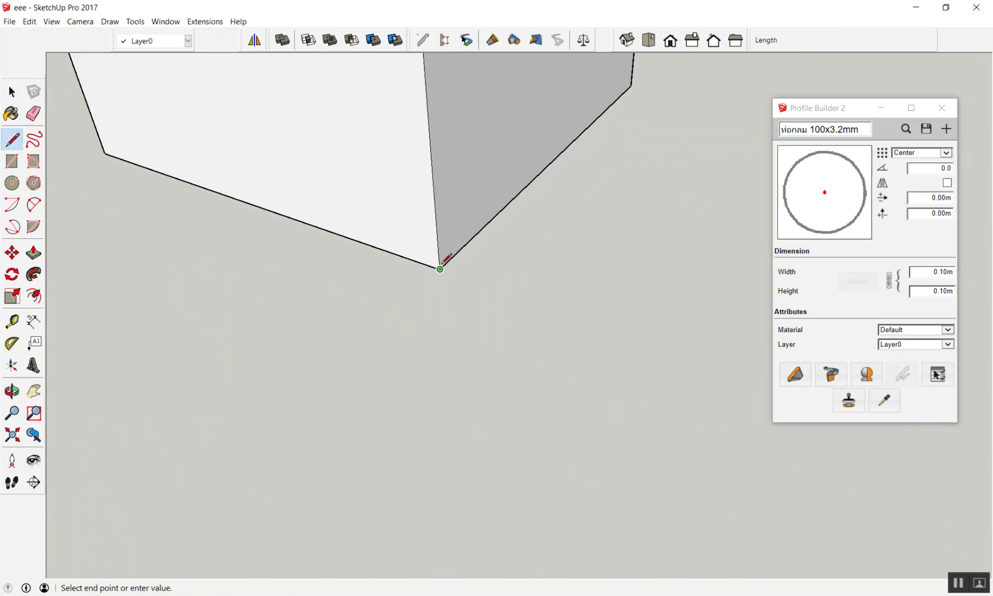
scroll(541, 304, "down", 2)
left_click(542, 304)
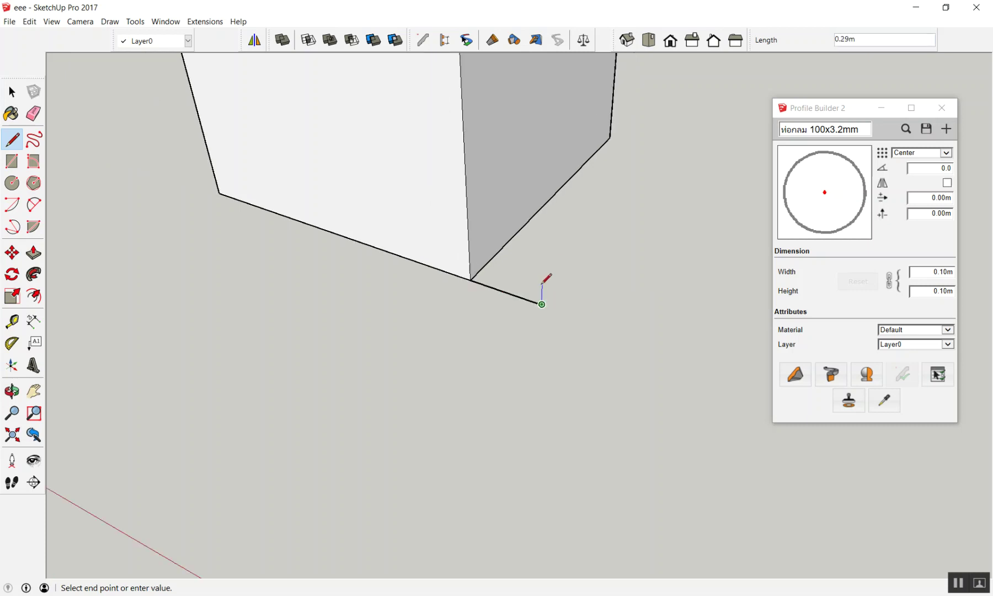
Add the stepped notch edges and close the outline into a standing profile face
left_click(542, 291)
left_click(517, 284)
left_click(517, 258)
left_click(542, 266)
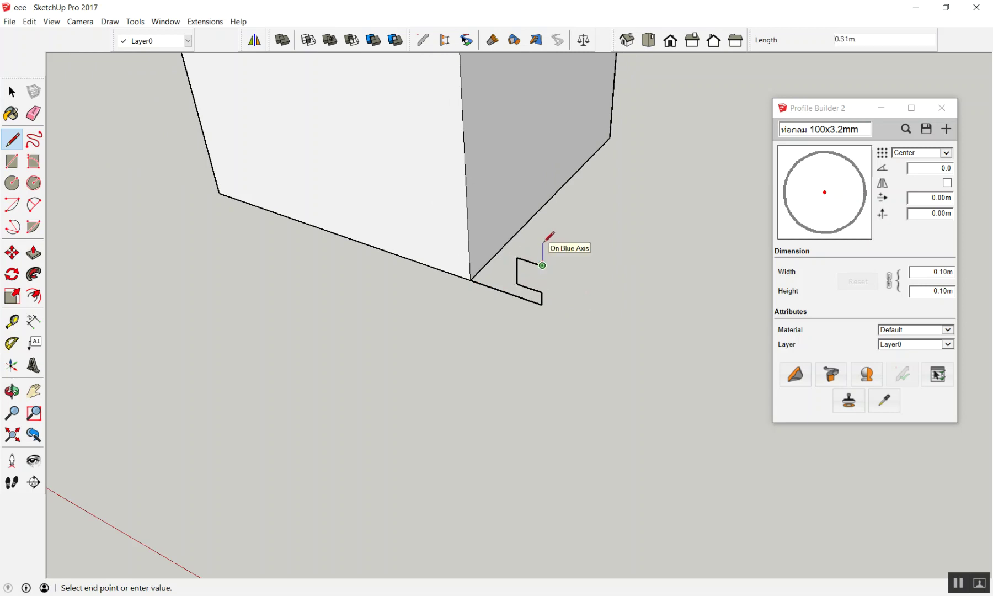
left_click(543, 242)
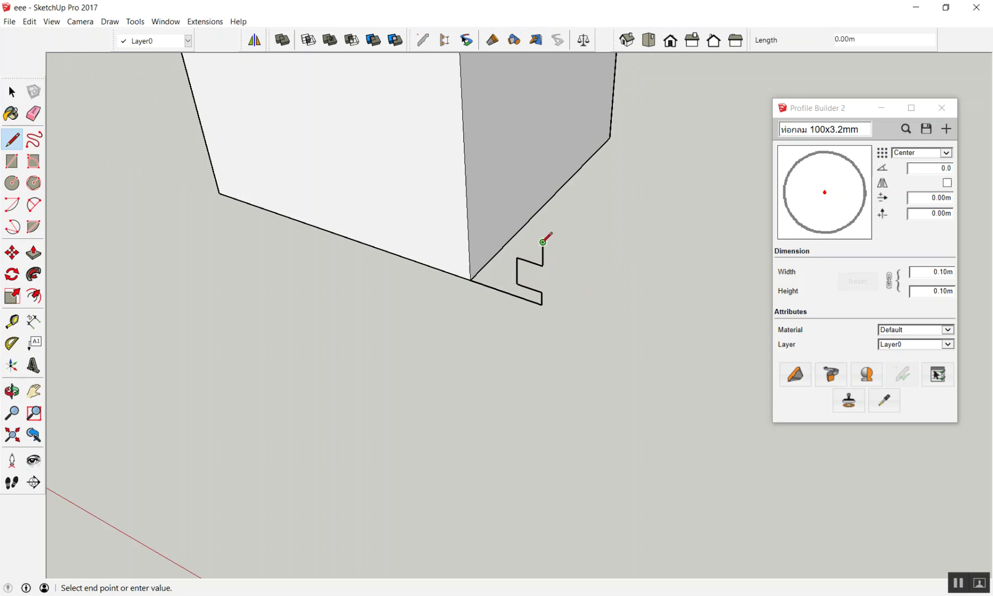
left_click(468, 219)
mouse_move(505, 224)
middle_mouse_down()
mouse_move(427, 301)
mouse_move(163, 249)
mouse_move(596, 290)
mouse_move(453, 251)
mouse_move(678, 324)
mouse_move(582, 296)
mouse_move(542, 245)
middle_mouse_up()
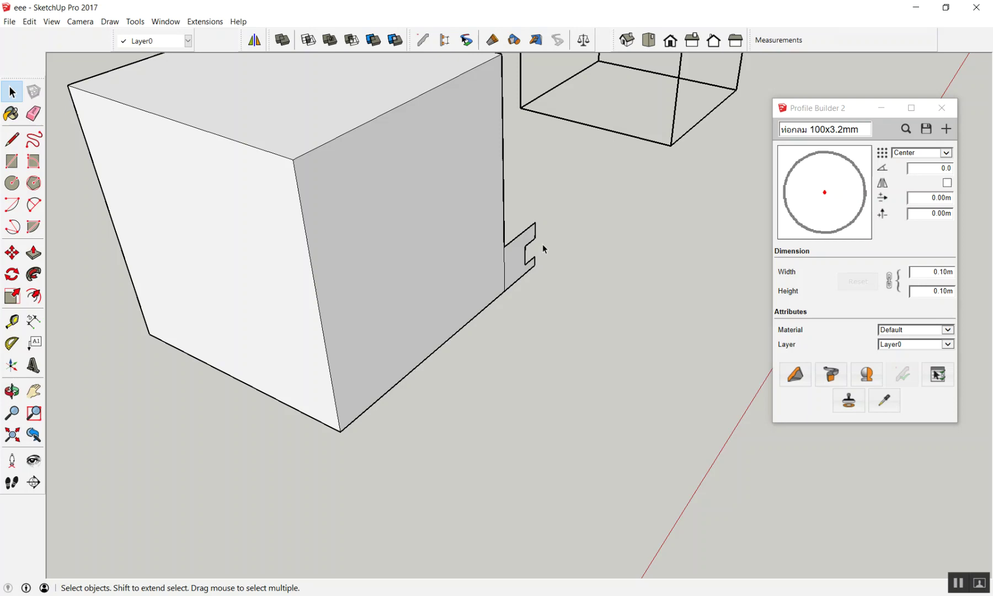
Draw a small corner face at the solid cube's top corner
scroll(574, 132, "down", 3)
scroll(470, 190, "up", 3)
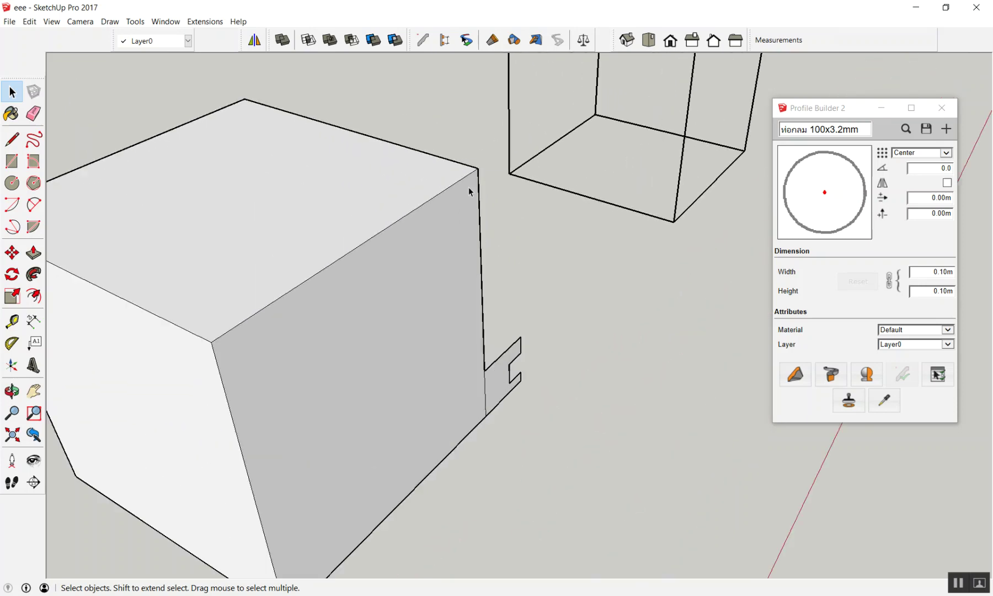
scroll(506, 157, "up", 2)
mouse_move(506, 157)
middle_mouse_down()
mouse_move(306, 238)
mouse_move(348, 232)
middle_mouse_up()
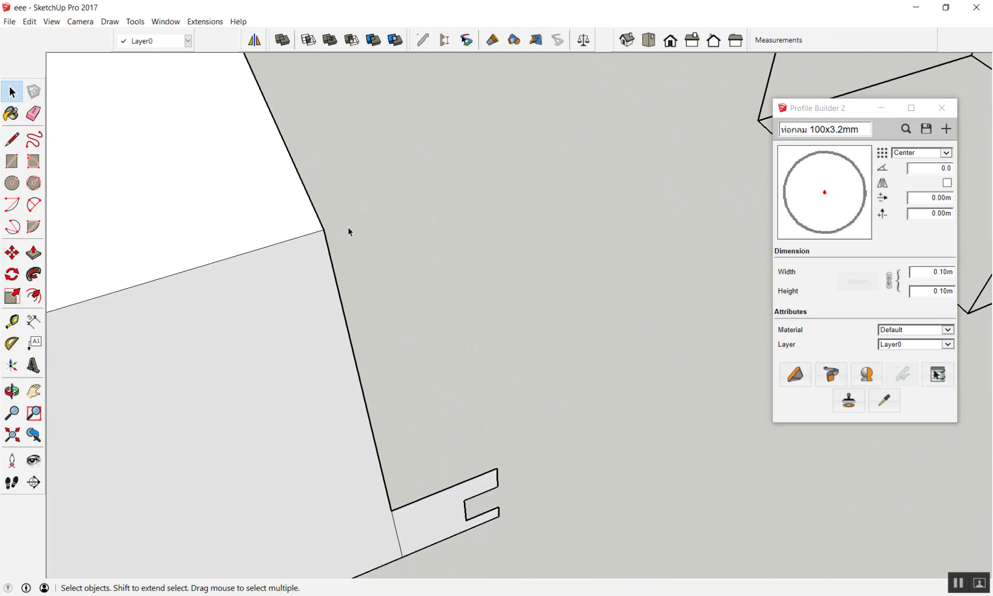
key("l")
scroll(309, 248, "up", 1)
scroll(298, 244, "up", 1)
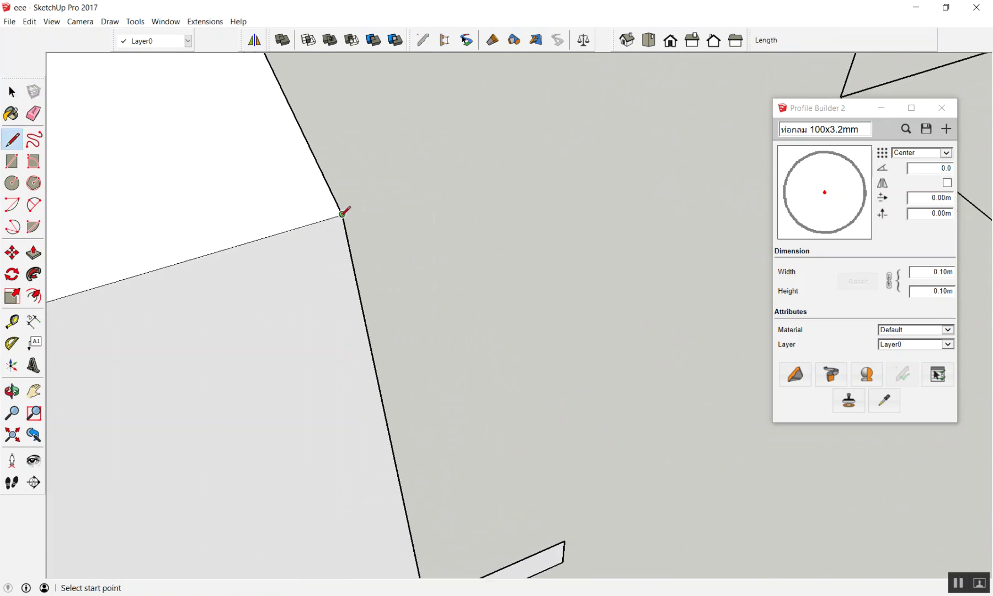
left_click(342, 214)
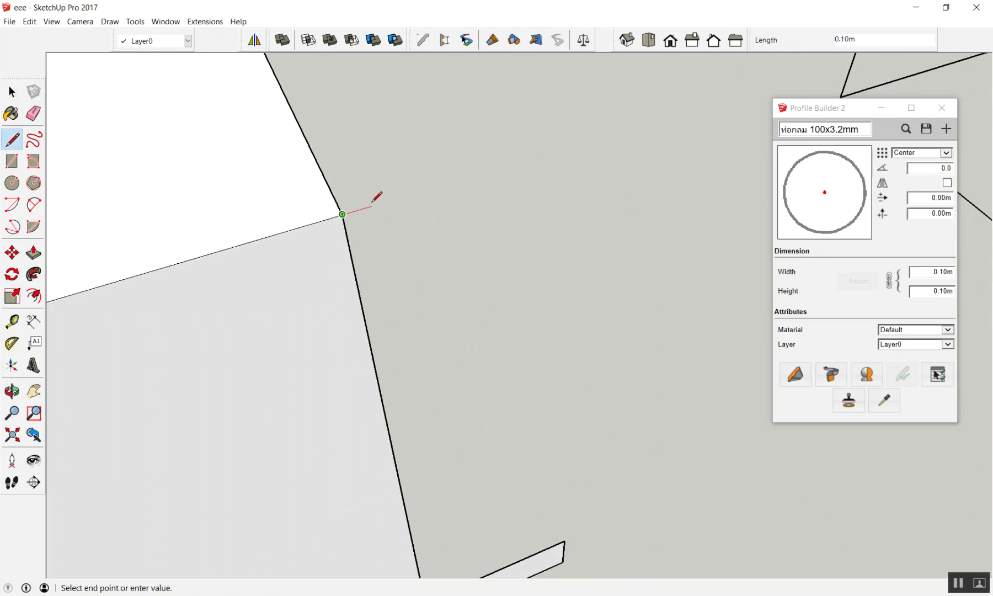
left_click(369, 246)
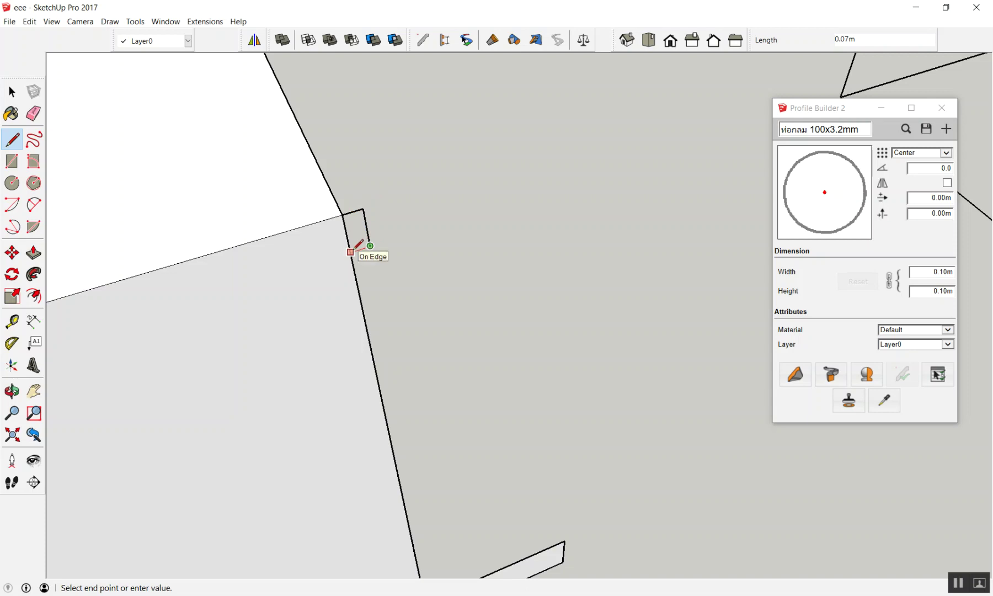
left_click(351, 252)
key("space")
Draw a notch rectangle inside that face and erase its outer edge
scroll(359, 223, "up", 2)
scroll(371, 222, "up", 2)
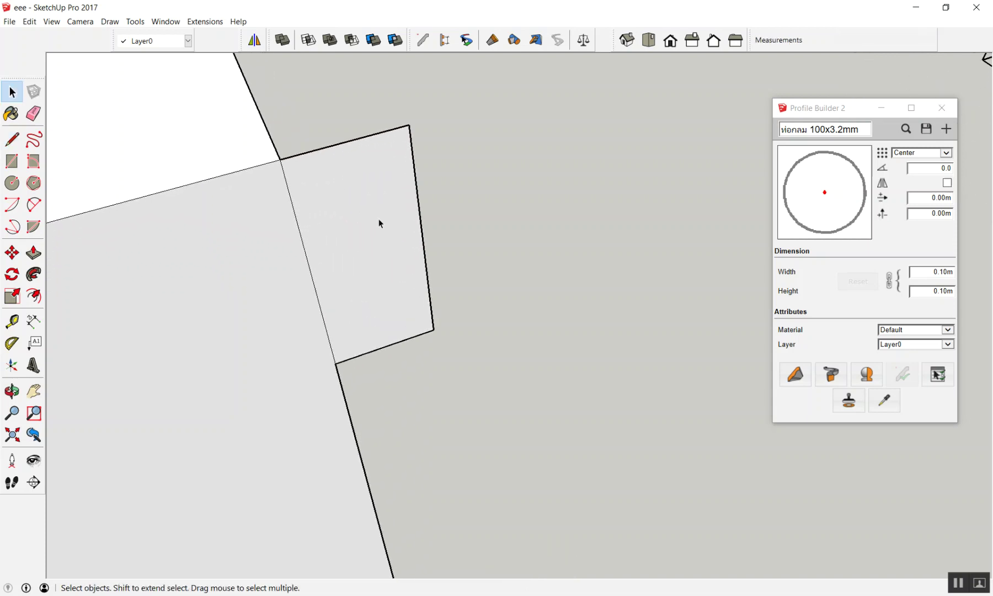
key("l")
left_click(414, 160)
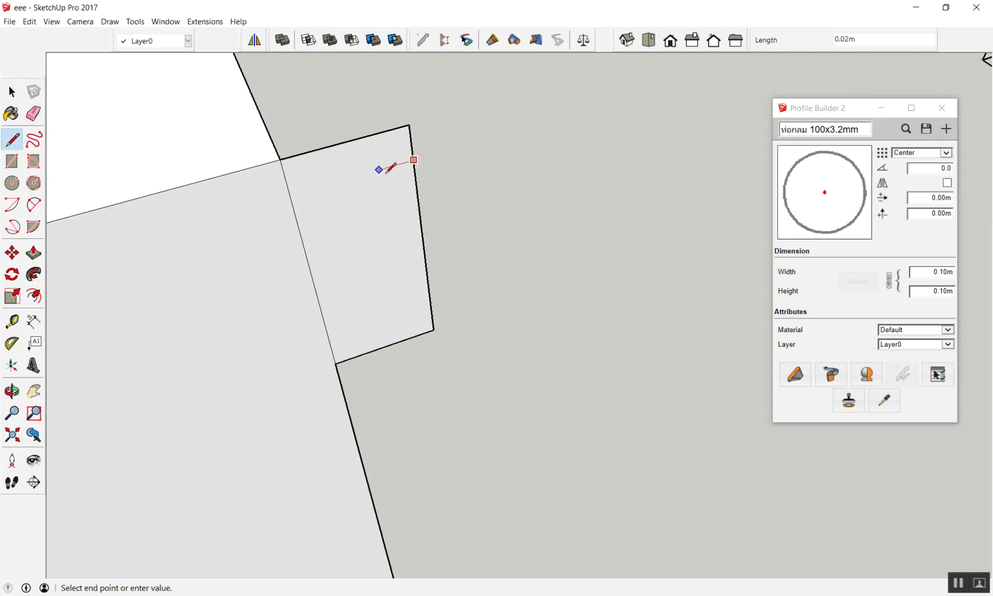
left_click(396, 282)
left_click(425, 274)
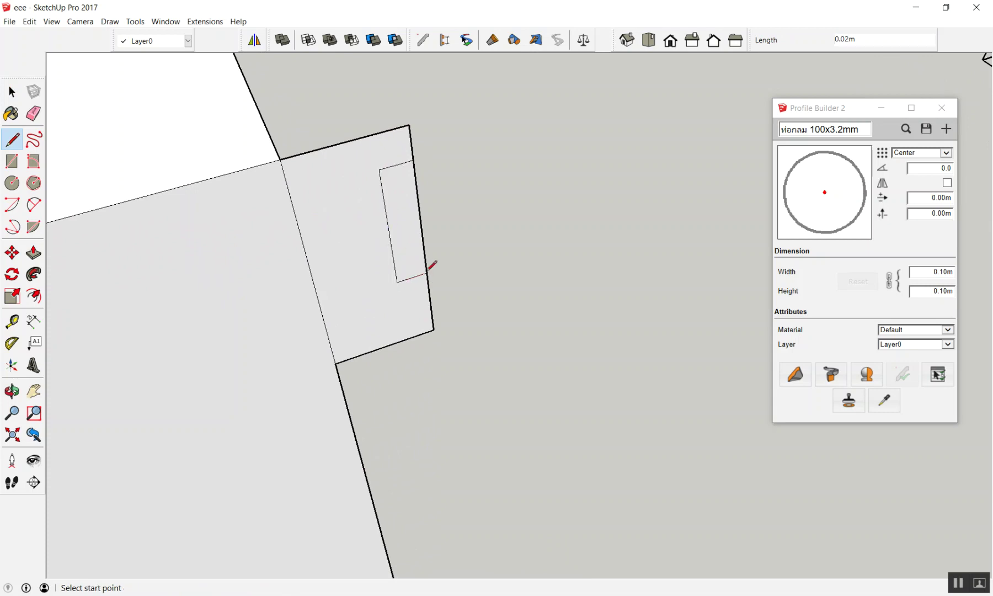
key("space")
key("e")
left_click(418, 222)
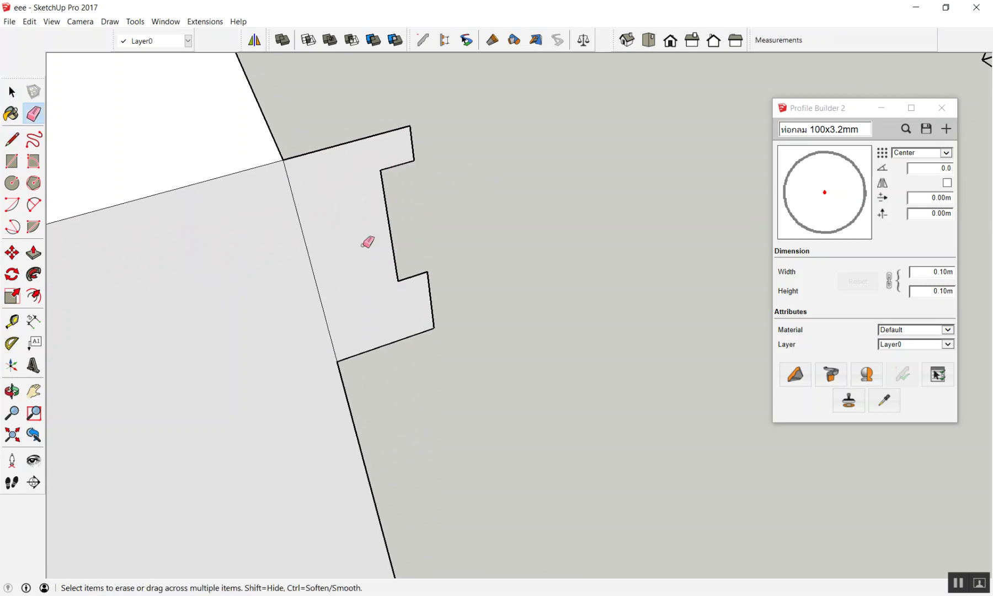
Zoom out and orbit to view the whole box with its new trim
scroll(302, 280, "down", 2)
scroll(235, 287, "down", 2)
scroll(234, 286, "down", 2)
scroll(508, 228, "down", 2)
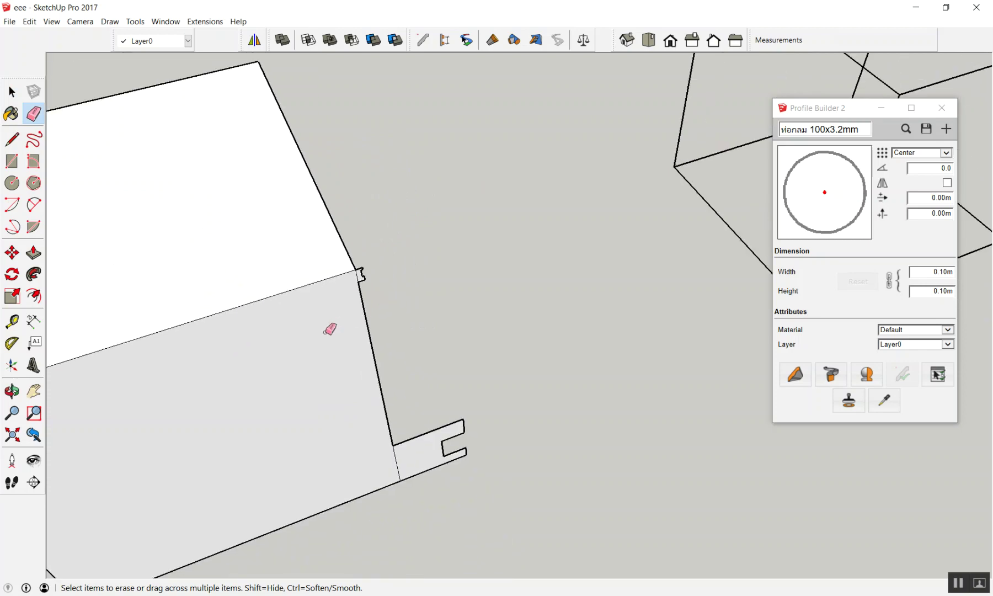
mouse_move(552, 271)
middle_mouse_down()
mouse_move(315, 342)
mouse_move(326, 286)
middle_mouse_up()
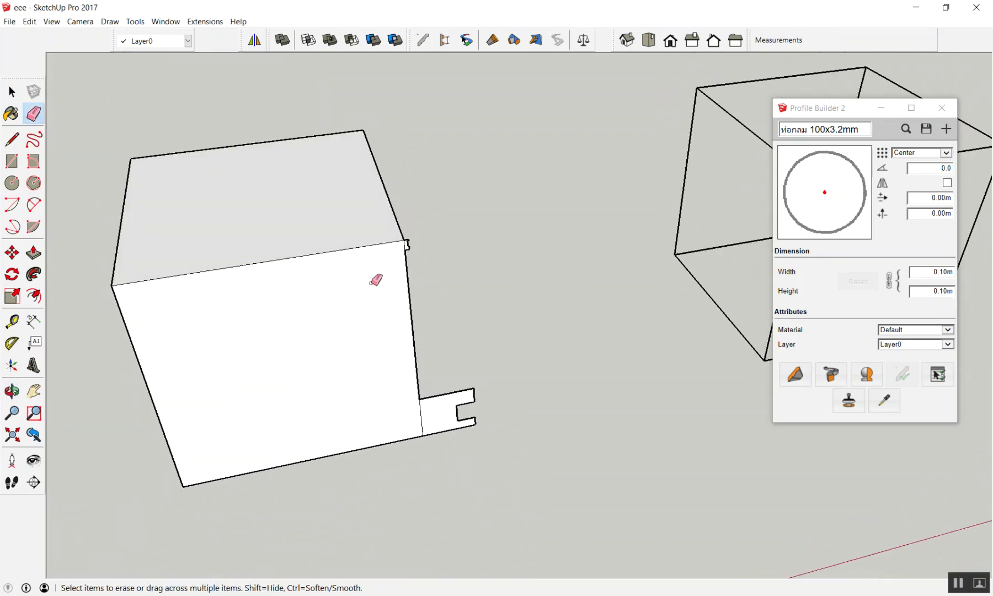
scroll(375, 279, "up", 2)
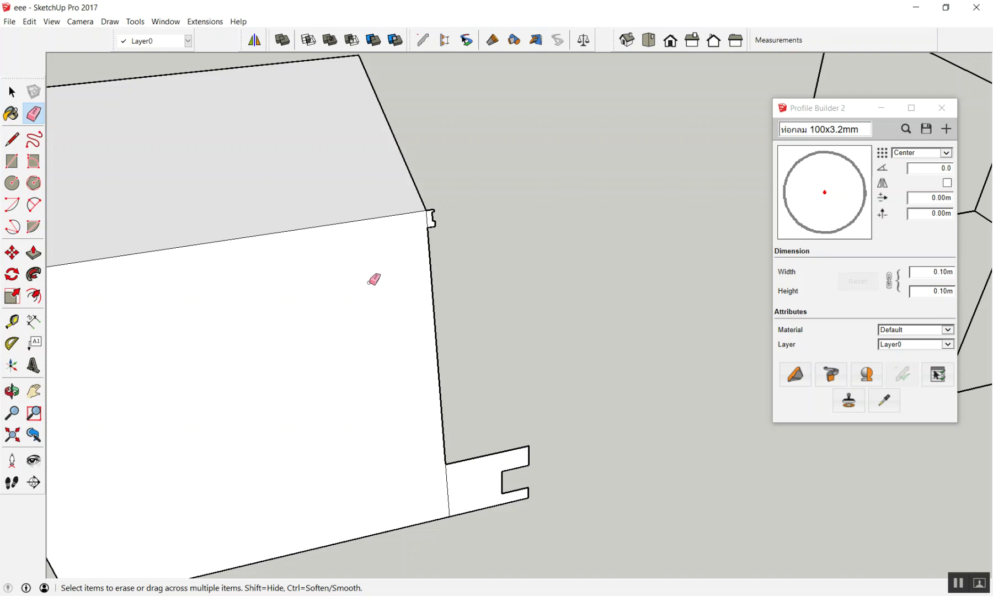
scroll(406, 302, "down", 3)
key("space")
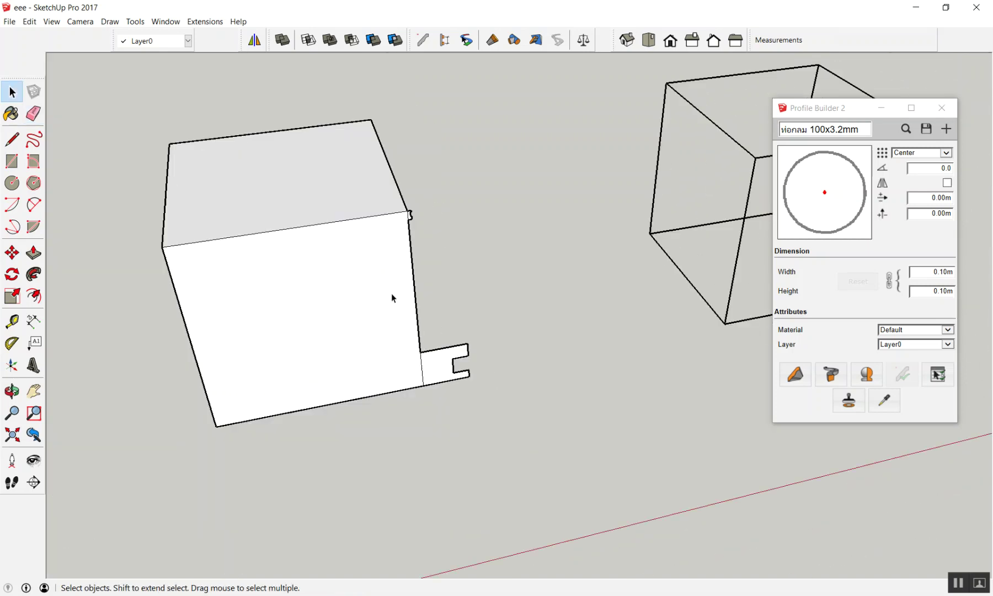
Select and copy the notched profile face, cancelling the first trial paste
scroll(432, 378, "up", 3)
double_click(432, 379)
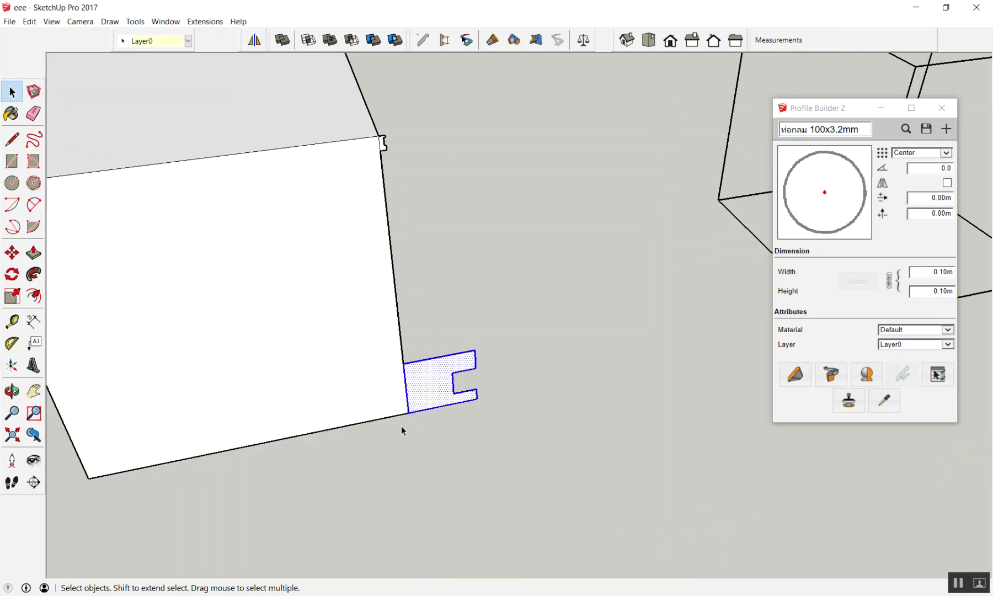
key("ctrl+c")
key("ctrl+v")
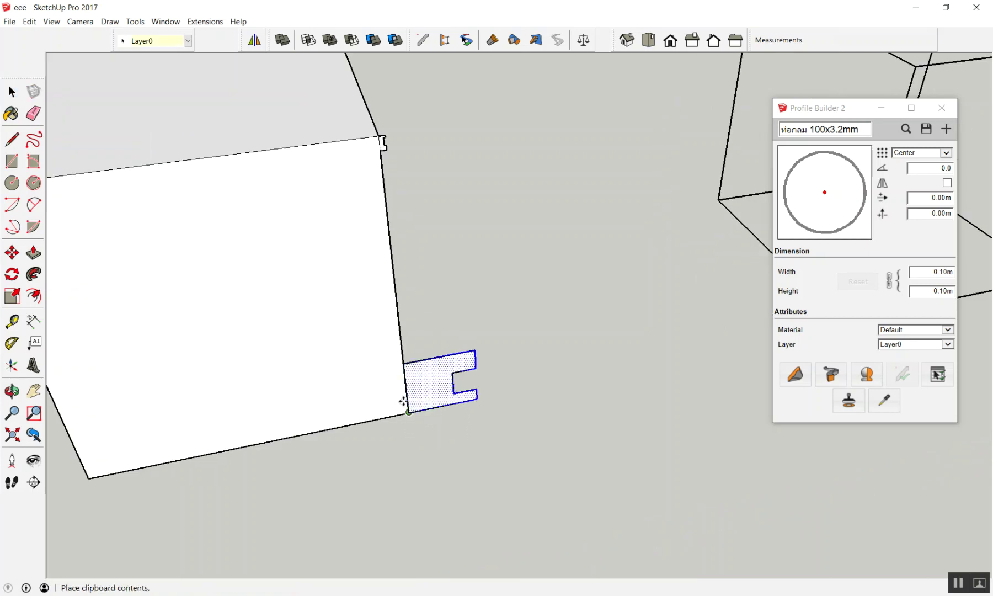
scroll(419, 420, "down", 3)
key("Escape")
scroll(416, 336, "up", 1)
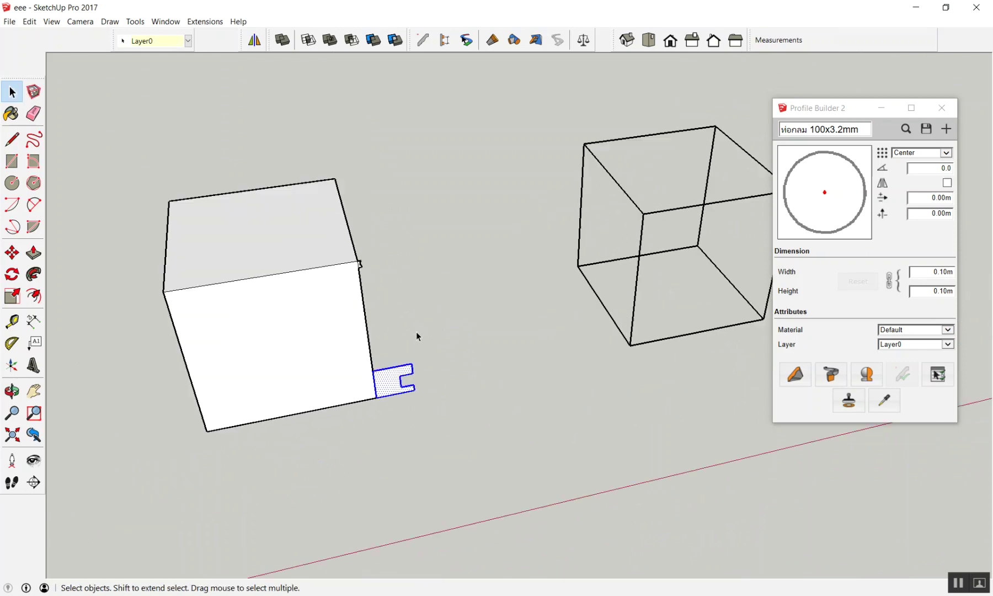
scroll(383, 382, "up", 2)
scroll(388, 388, "up", 1)
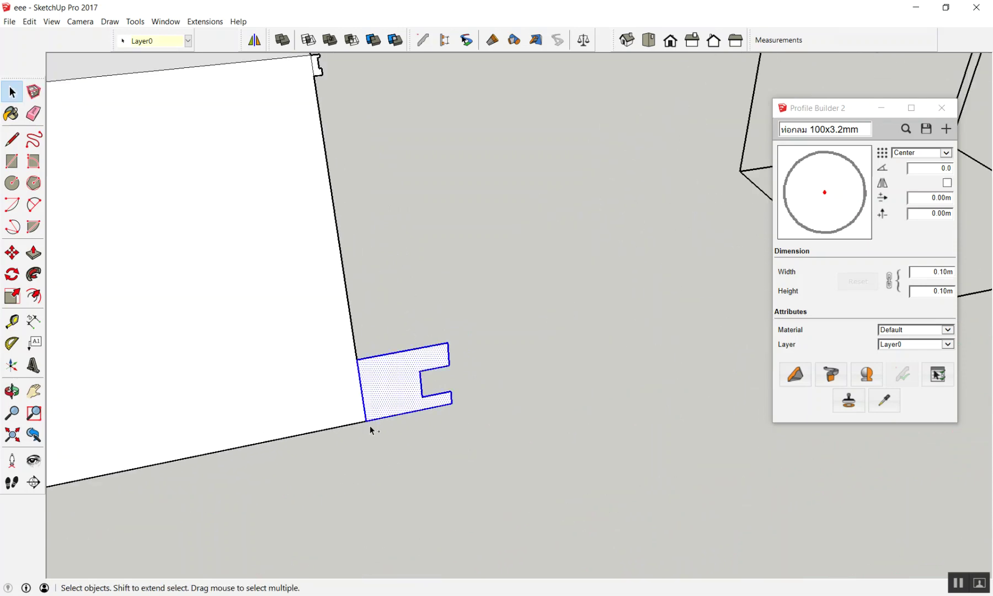
Paste the notched profile at the wireframe box's base corner
key("ctrl+v")
scroll(331, 381, "down", 2)
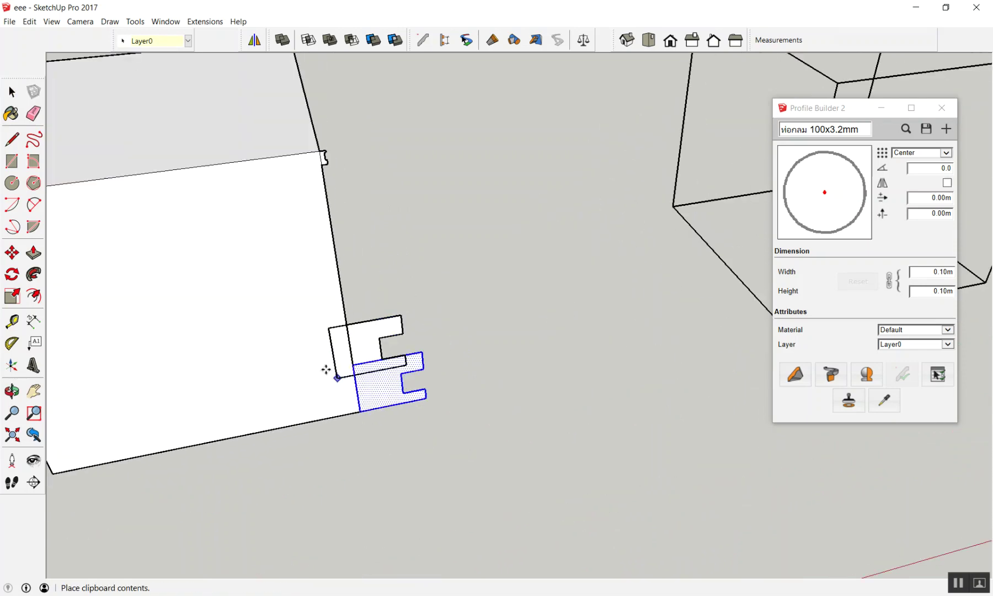
scroll(348, 331, "down", 3)
scroll(551, 320, "up", 2)
scroll(672, 302, "up", 3)
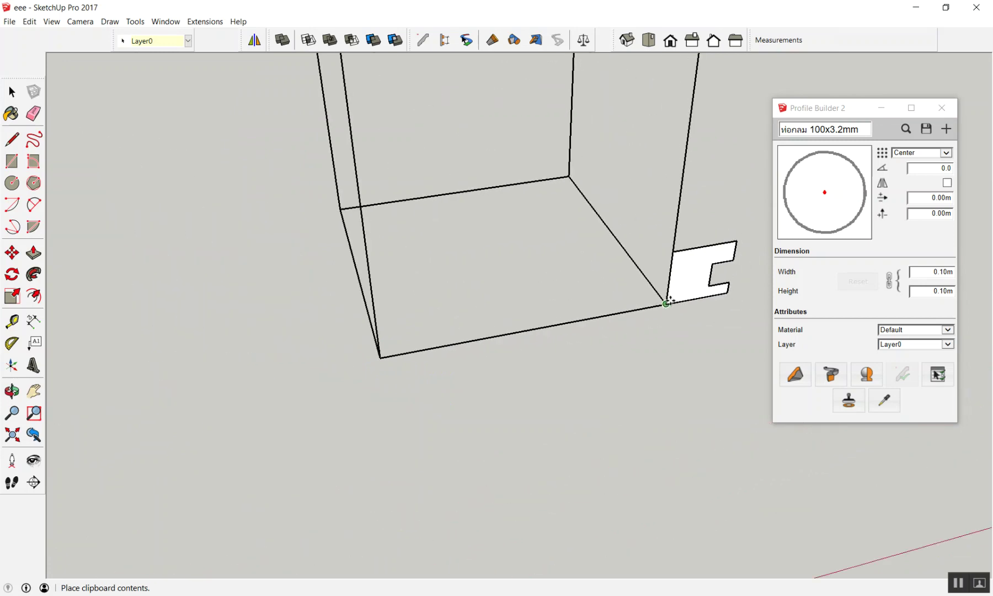
left_click(667, 303)
key("m")
key("space")
left_click(652, 373)
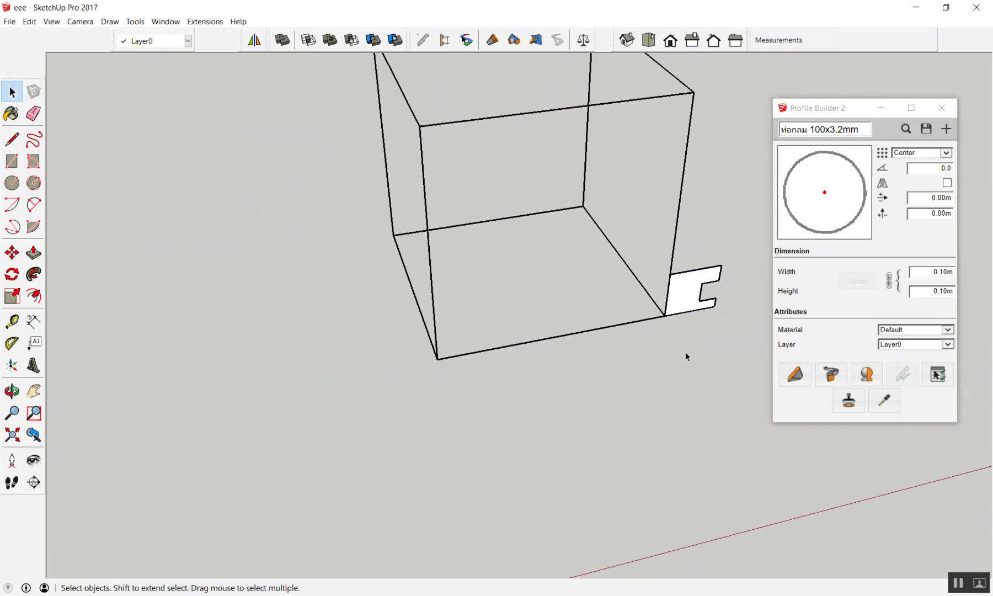
scroll(686, 351, "down", 2)
scroll(158, 281, "up", 3)
scroll(157, 298, "up", 2)
Copy the small notched face and place it on the left box's top edge
left_click(176, 301)
key("ctrl+c")
key("ctrl+v")
scroll(434, 301, "down", 2)
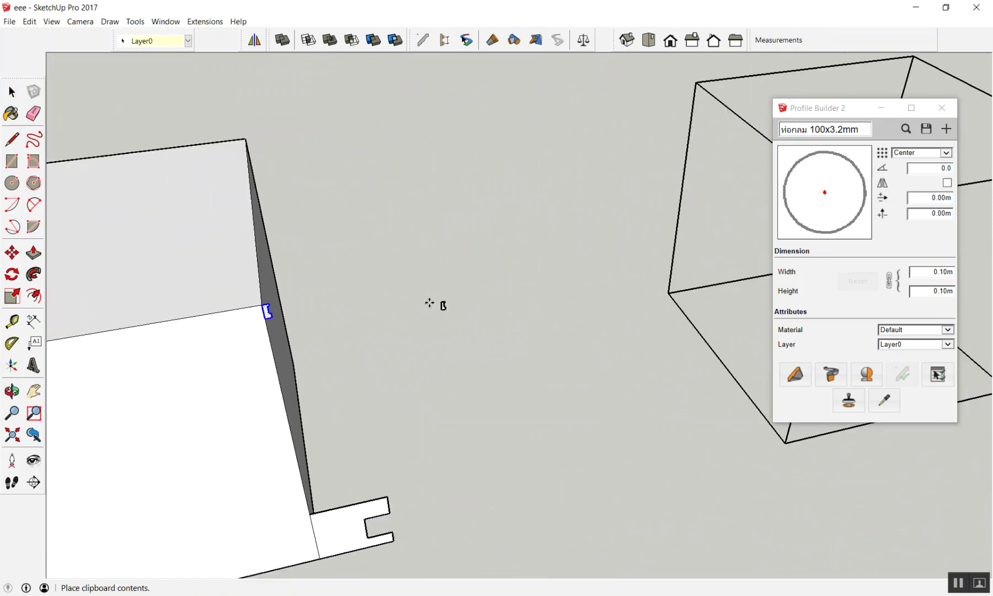
scroll(497, 251, "down", 2)
scroll(434, 222, "down", 1)
scroll(424, 223, "down", 1)
scroll(370, 260, "up", 2)
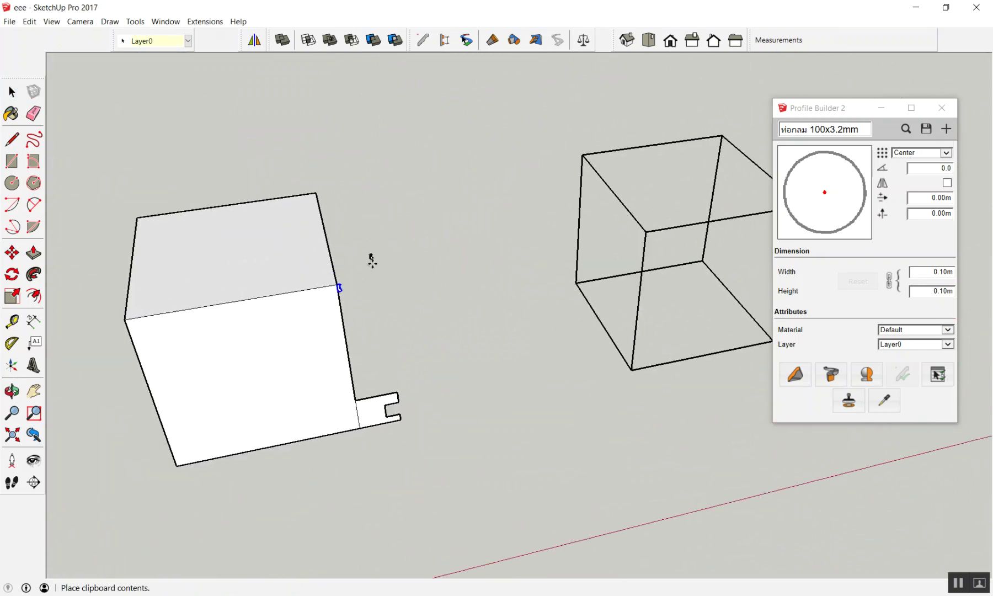
scroll(394, 262, "down", 2)
left_click(389, 270)
scroll(355, 312, "up", 2)
scroll(374, 493, "up", 2)
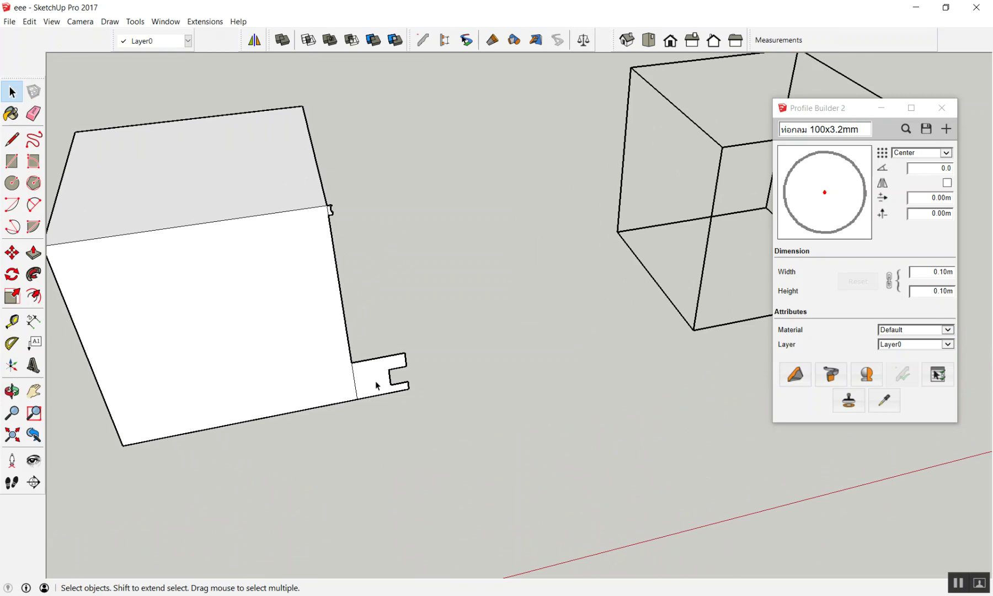
scroll(469, 276, "down", 3)
middle_click_drag(344, 272, 380, 292)
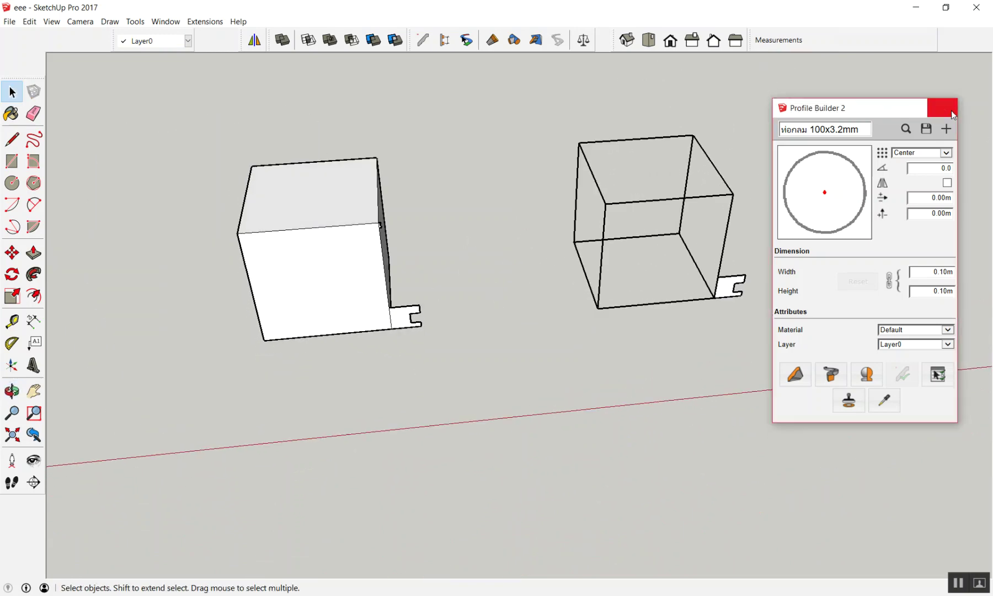
Close the Profile Builder window and select the left box's top face as the sweep path
left_click(950, 107)
scroll(449, 255, "up", 1)
scroll(449, 255, "up", 2)
mouse_move(448, 254)
middle_mouse_down()
mouse_move(444, 131)
mouse_move(388, 128)
middle_mouse_up()
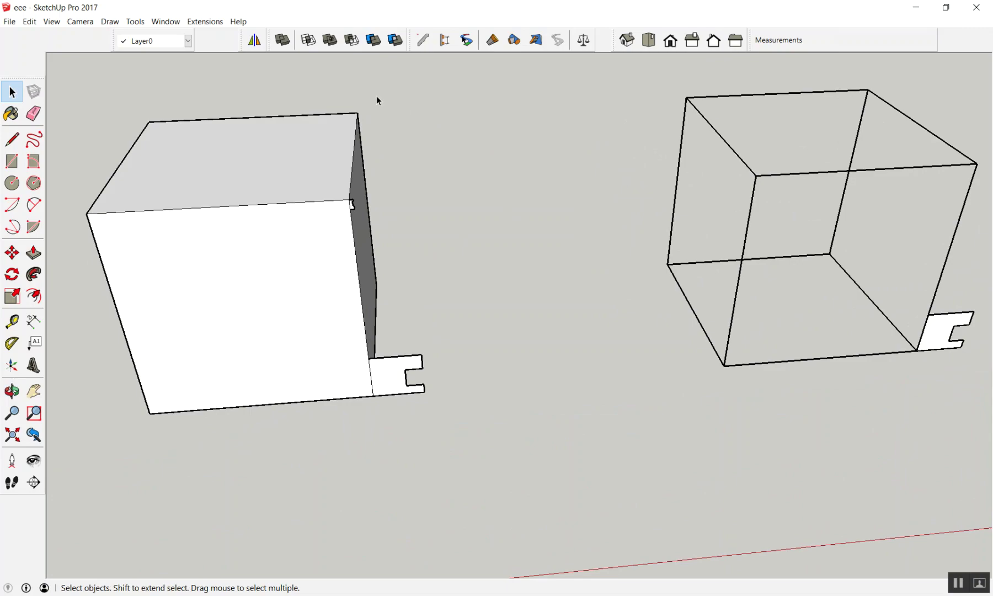
left_click(224, 148)
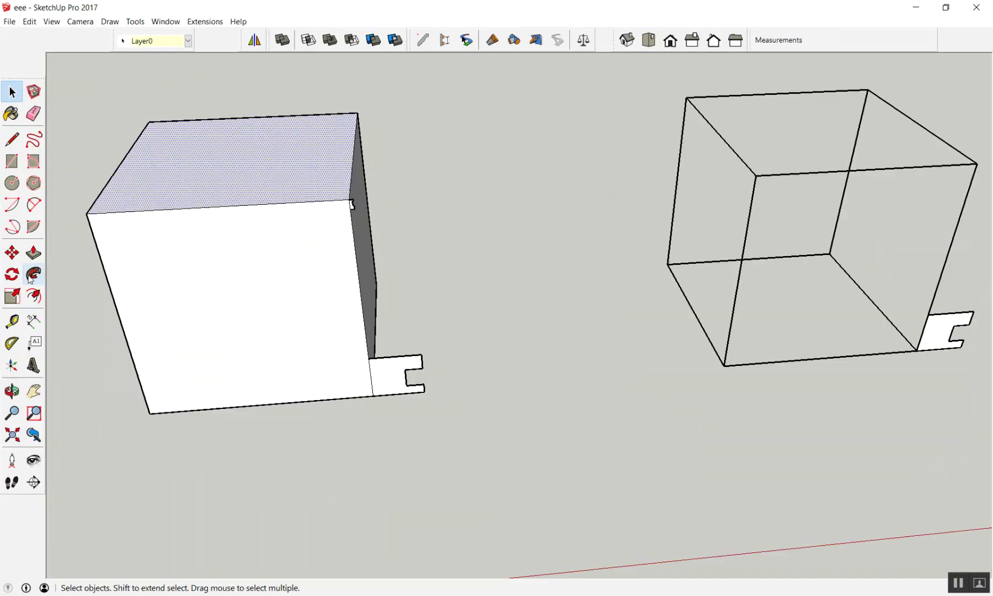
Follow Me the notched profile around the left box's base into a stepped plinth
left_click(115, 270)
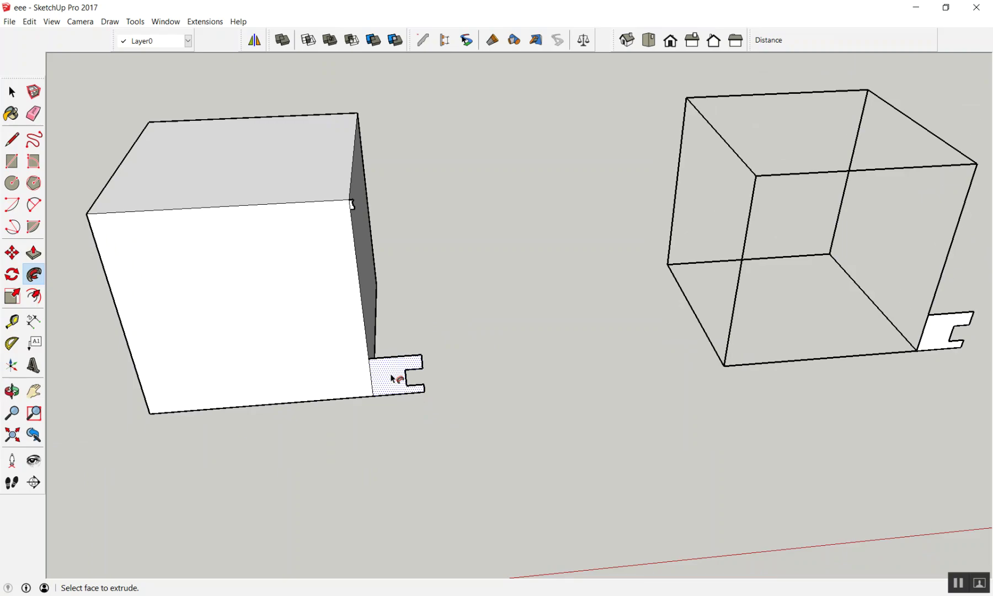
left_click(394, 379, "alt")
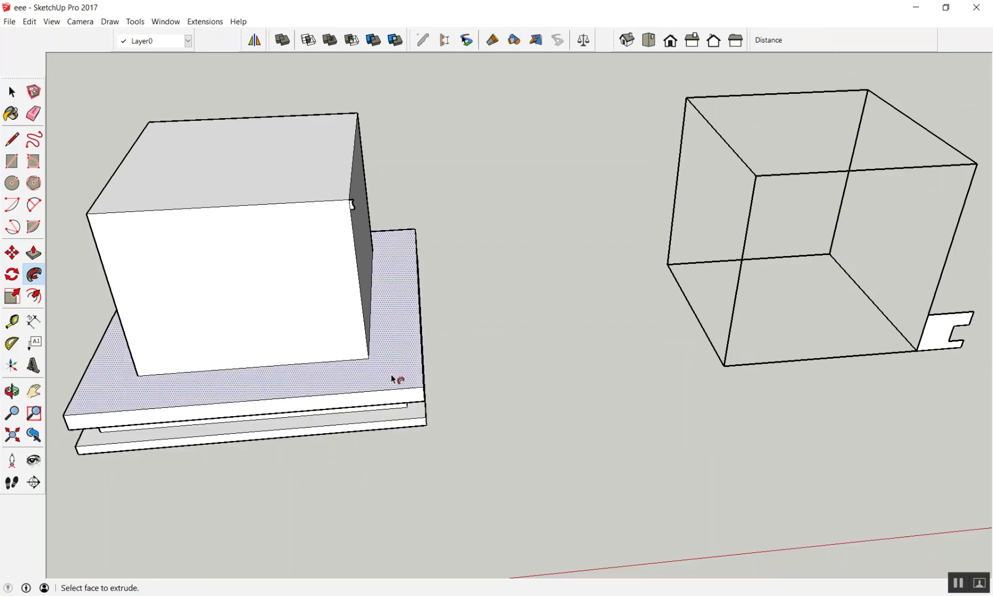
mouse_move(462, 304)
middle_mouse_down()
mouse_move(374, 60)
mouse_move(428, 131)
mouse_move(402, 351)
mouse_move(224, 259)
middle_mouse_up()
key("space")
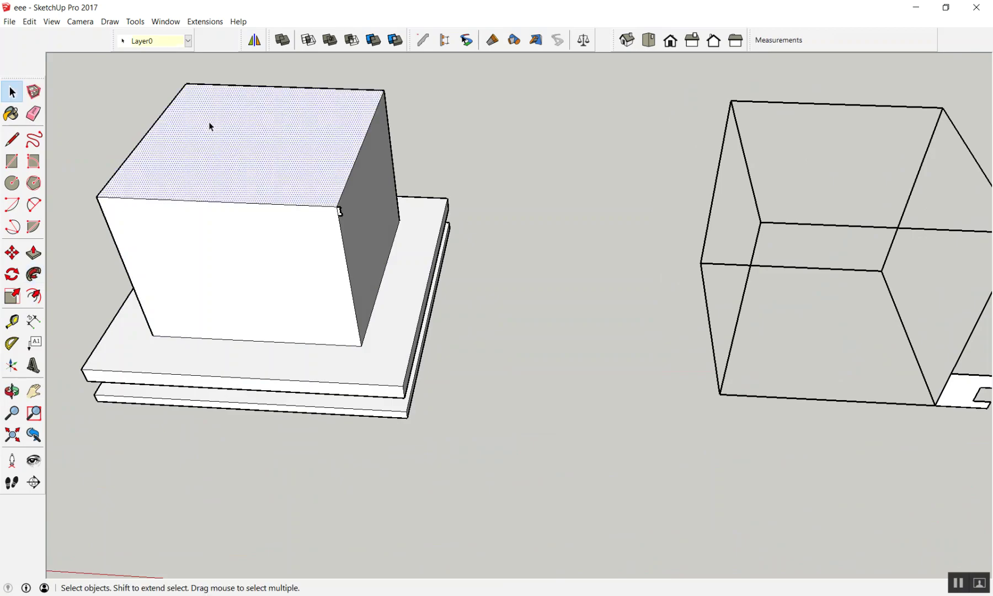
Reselect the top face and Follow Me the small notch into a thin top trim
left_click(211, 121)
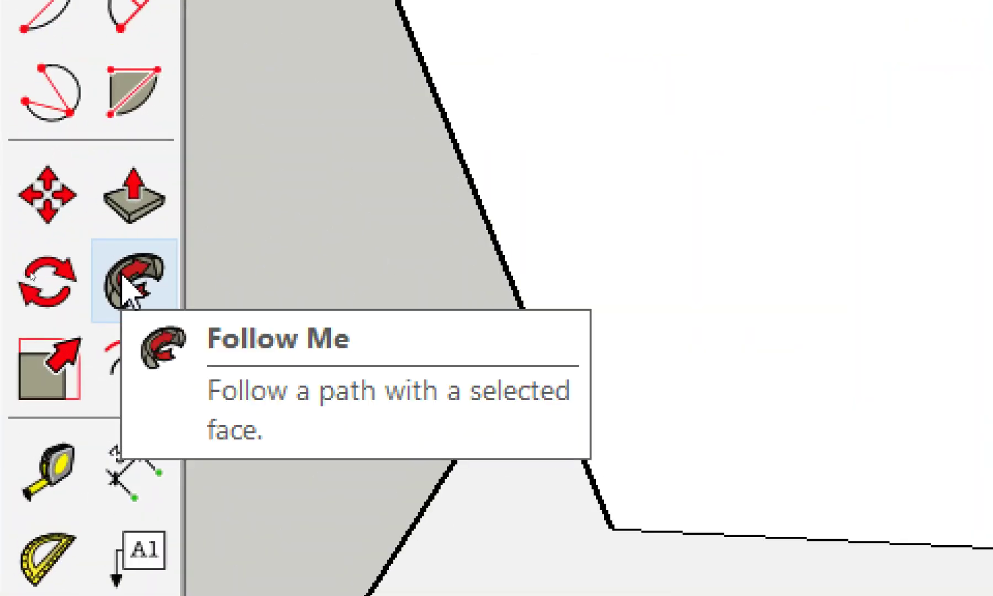
left_click(33, 274)
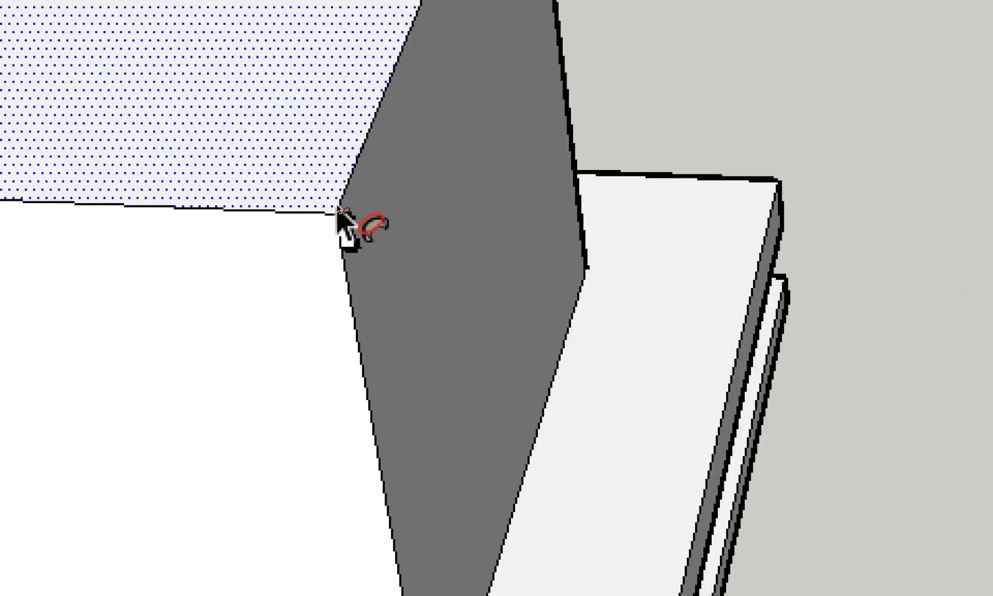
left_click(341, 215)
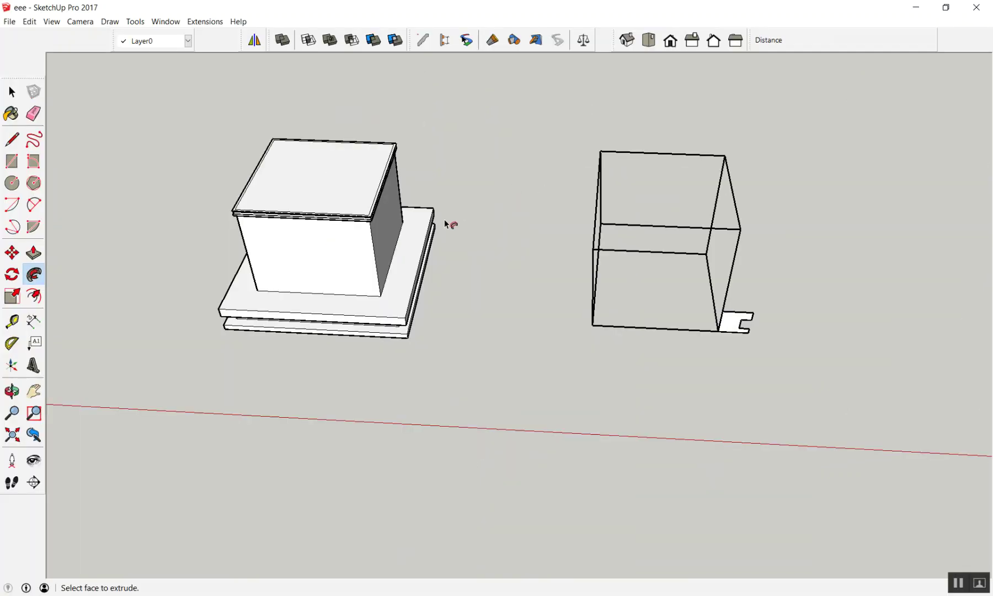
middle_click_drag(444, 224, 320, 49)
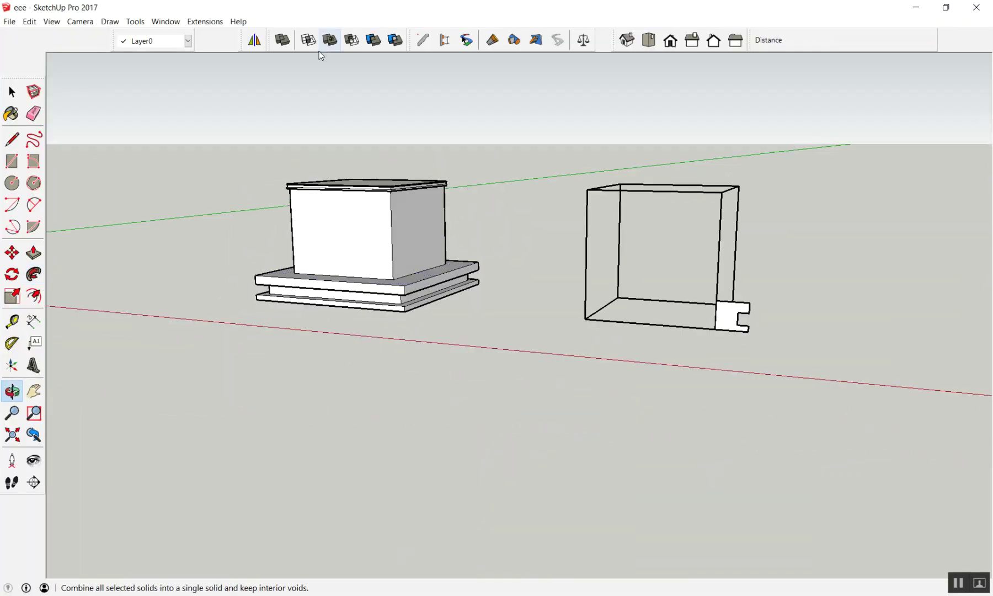
Orbit around the finished left box to inspect its plinth and trim
key("space")
scroll(346, 185, "up", 3)
scroll(380, 284, "up", 2)
scroll(373, 276, "up", 2)
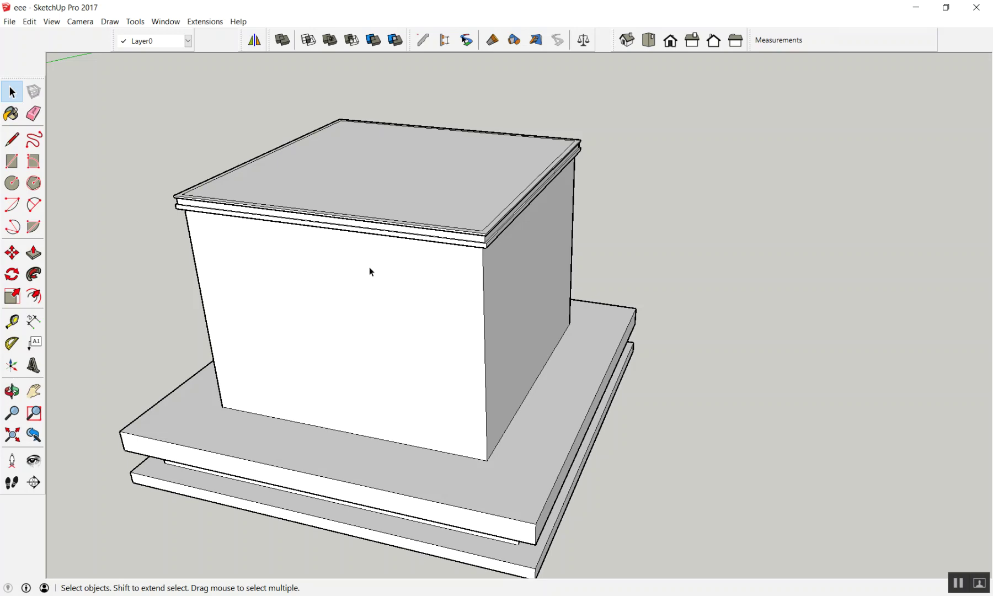
scroll(370, 266, "down", 3)
scroll(556, 346, "down", 3)
middle_click_drag(556, 346, 780, 432)
mouse_move(455, 355)
middle_mouse_down()
mouse_move(585, 427)
mouse_move(750, 450)
mouse_move(813, 389)
mouse_move(710, 423)
middle_mouse_up()
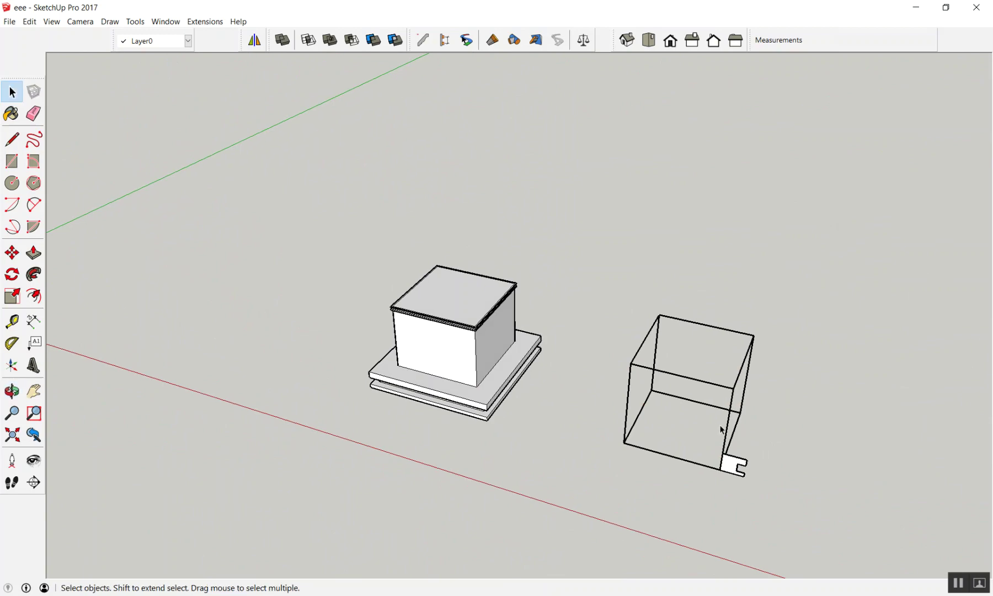
Select the wireframe box's bottom edges as the next sweep path
scroll(709, 419, "up", 2)
scroll(702, 275, "up", 1)
mouse_move(702, 275)
middle_mouse_down()
mouse_move(668, 279)
mouse_move(754, 302)
mouse_move(740, 232)
middle_mouse_up()
left_click(739, 238)
left_click(632, 334, "shift")
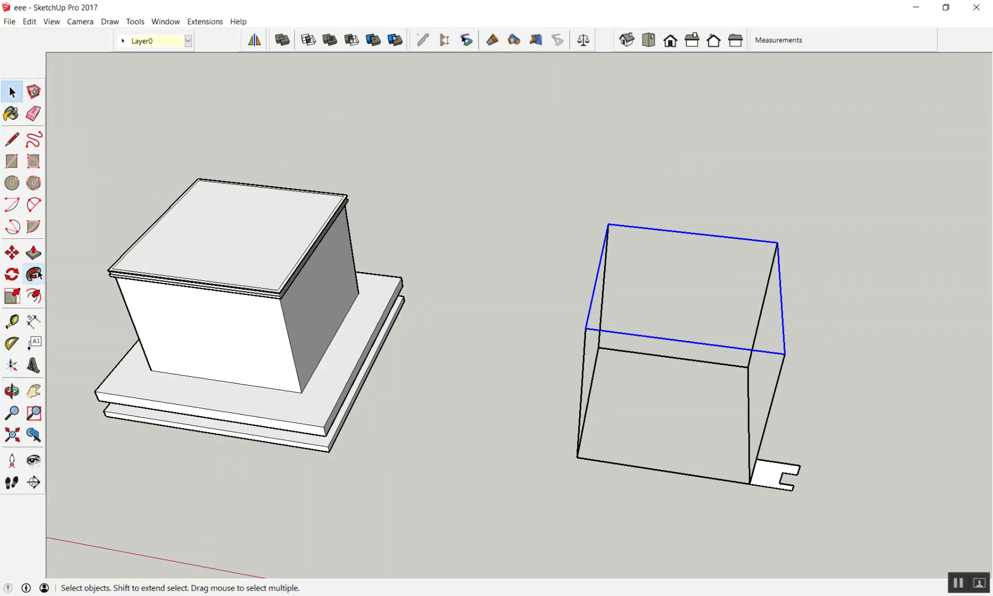
Follow Me the notched profile along the wireframe box's bottom edges into a stepped plinth
left_click(39, 274)
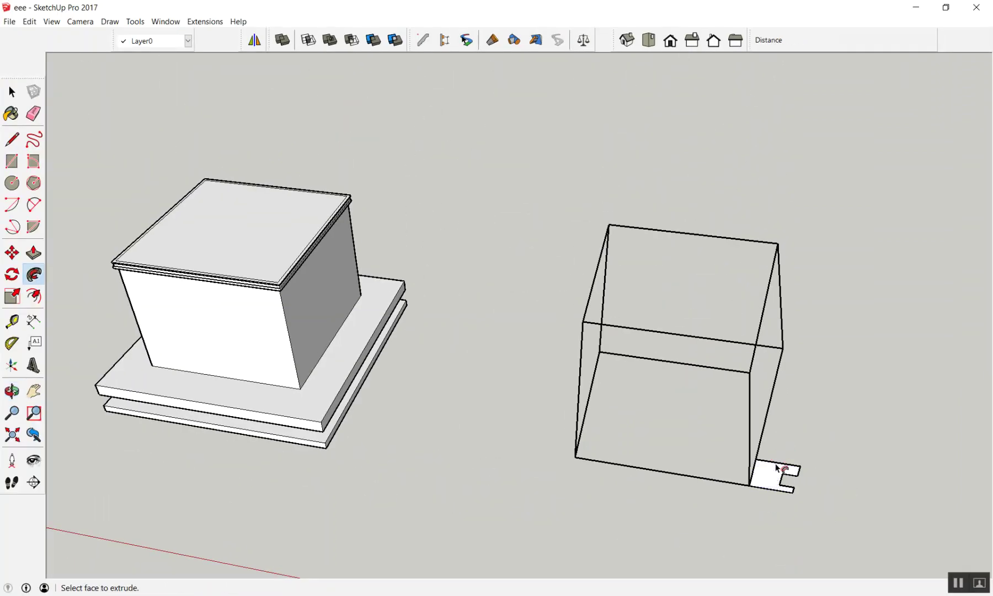
mouse_move(776, 459)
middle_mouse_down()
mouse_move(723, 397)
mouse_move(700, 444)
middle_mouse_up()
left_click(724, 471)
left_click(817, 489)
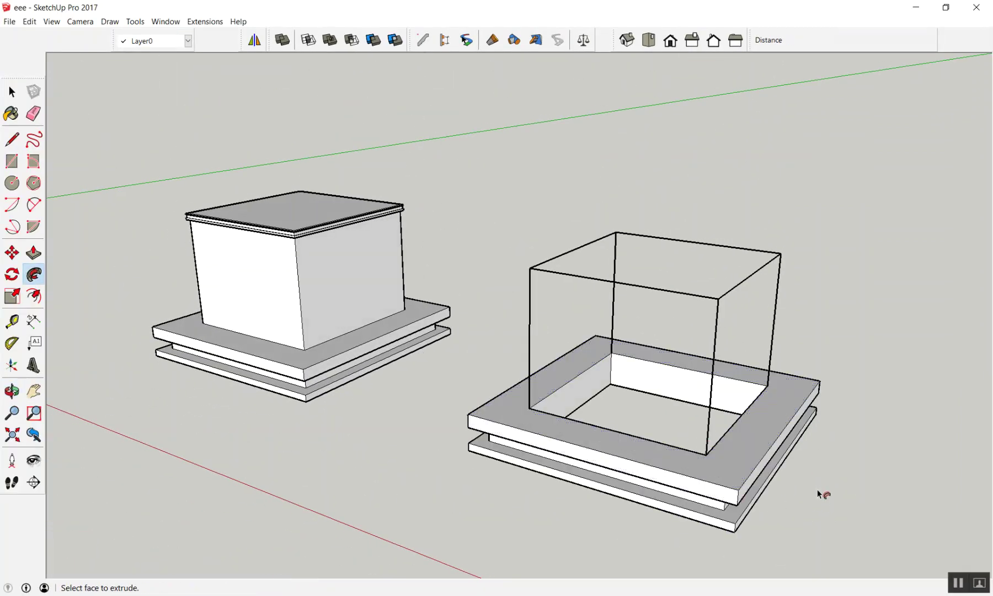
key("space")
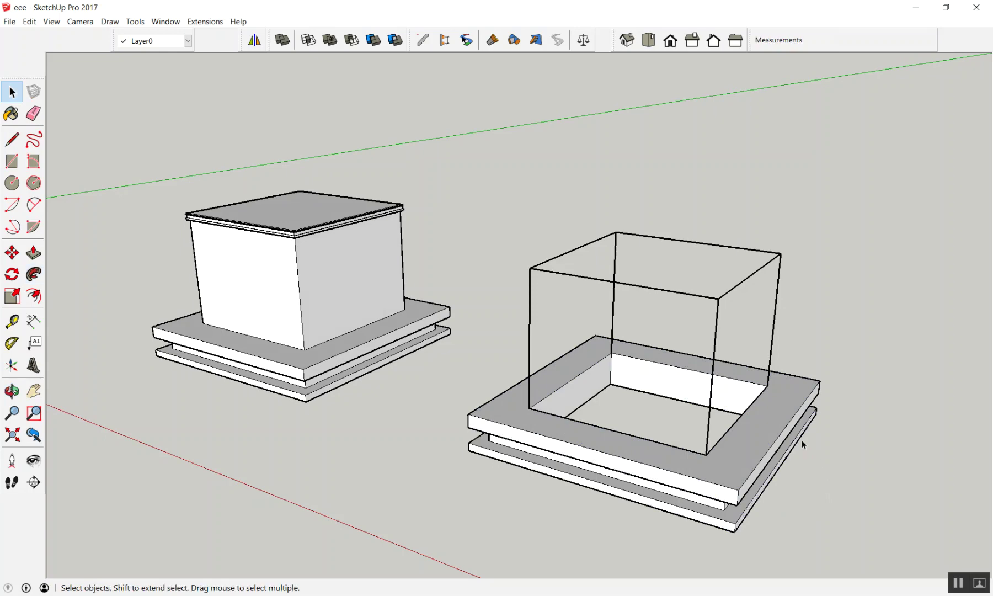
scroll(497, 287, "down", 5)
scroll(662, 345, "up", 2)
Draw a bent three-segment line path: vertical, horizontal, then rising
key("l")
left_click(636, 371)
left_click(644, 211)
left_click(794, 229)
left_click(864, 181)
mouse_move(866, 180)
middle_mouse_down()
mouse_move(701, 348)
mouse_move(868, 375)
middle_mouse_up()
key("space")
scroll(653, 384, "down", 2)
scroll(527, 323, "up", 5)
scroll(506, 314, "up", 3)
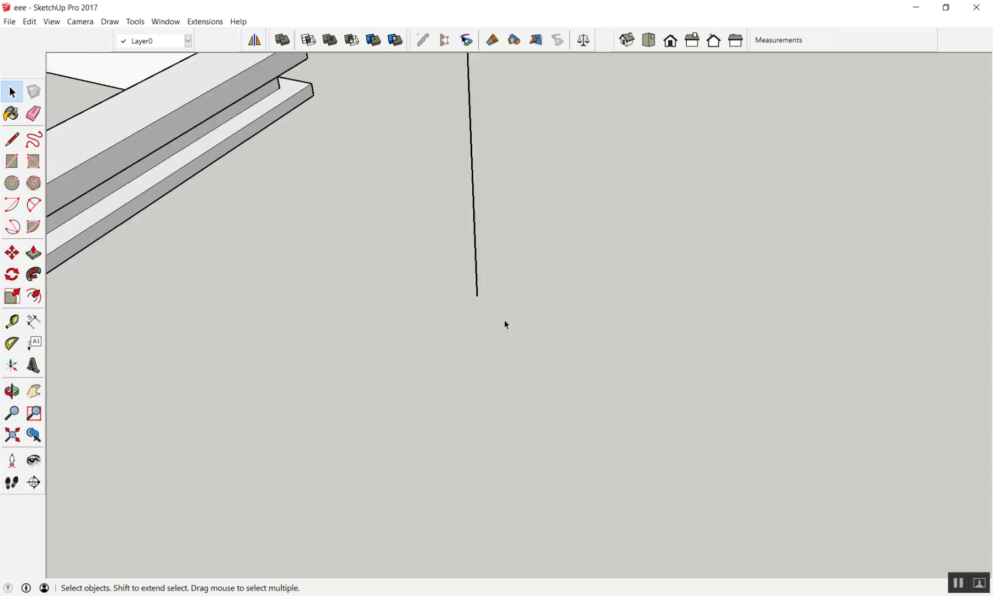
Draw a 0.17m circle, a small rectangle and a second circle at the path's lower end
key("l")
left_click(478, 296)
key("space")
key("c")
left_click(477, 296)
left_click(495, 297)
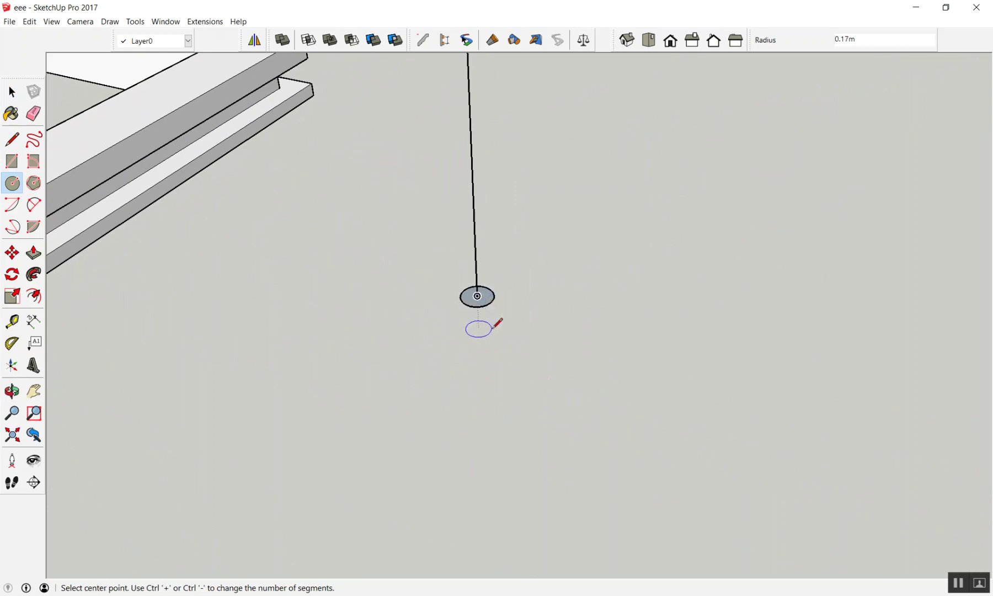
key("r")
left_click(479, 337)
left_click(521, 335)
key("c")
left_click(574, 324)
left_click(607, 307)
key("space")
middle_click_drag(608, 307, 548, 345)
scroll(548, 346, "down", 3)
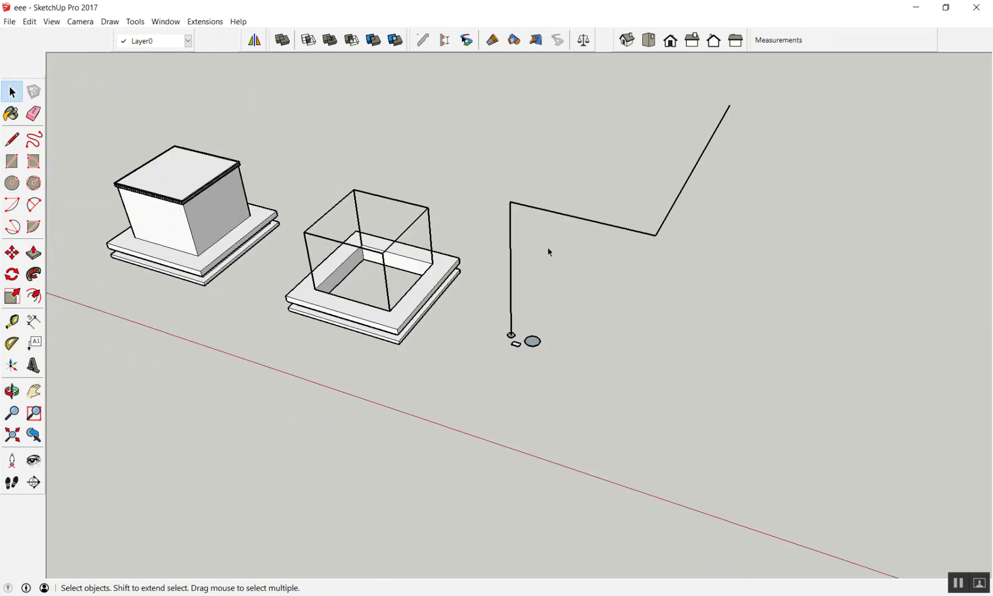
Follow Me the circle along the bent path to create a round pipe
triple_click(550, 210)
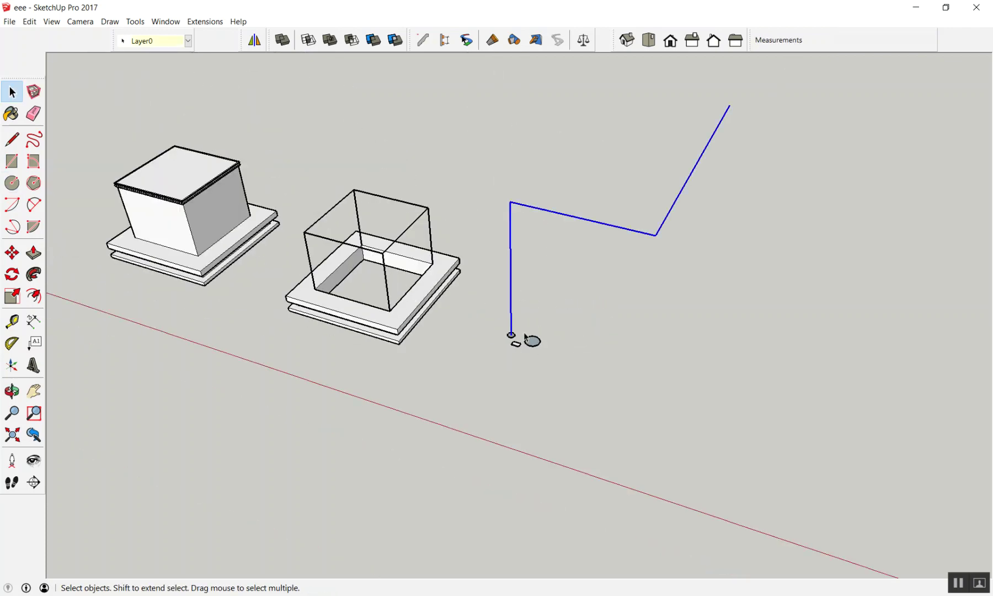
key("p")
left_click(33, 275)
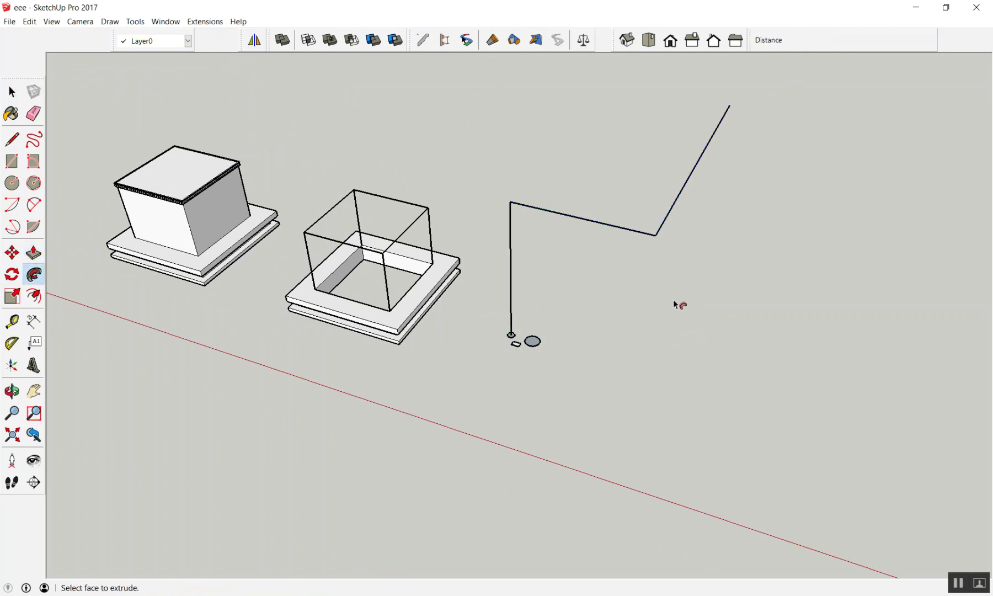
scroll(539, 336, "up", 3)
left_click(533, 352)
scroll(519, 358, "down", 3)
mouse_move(486, 386)
middle_mouse_down()
mouse_move(432, 248)
mouse_move(390, 229)
mouse_move(599, 402)
middle_mouse_up()
key("space")
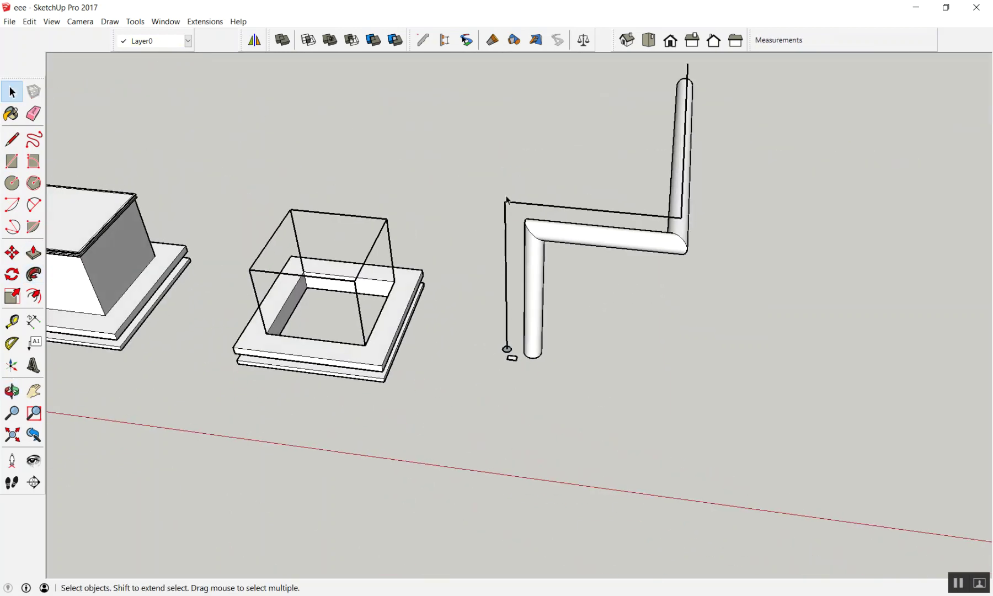
Reselect the path and try sweeping the small rectangle along it
triple_click(511, 205)
left_click(33, 274)
scroll(527, 353, "up", 3)
scroll(561, 349, "up", 2)
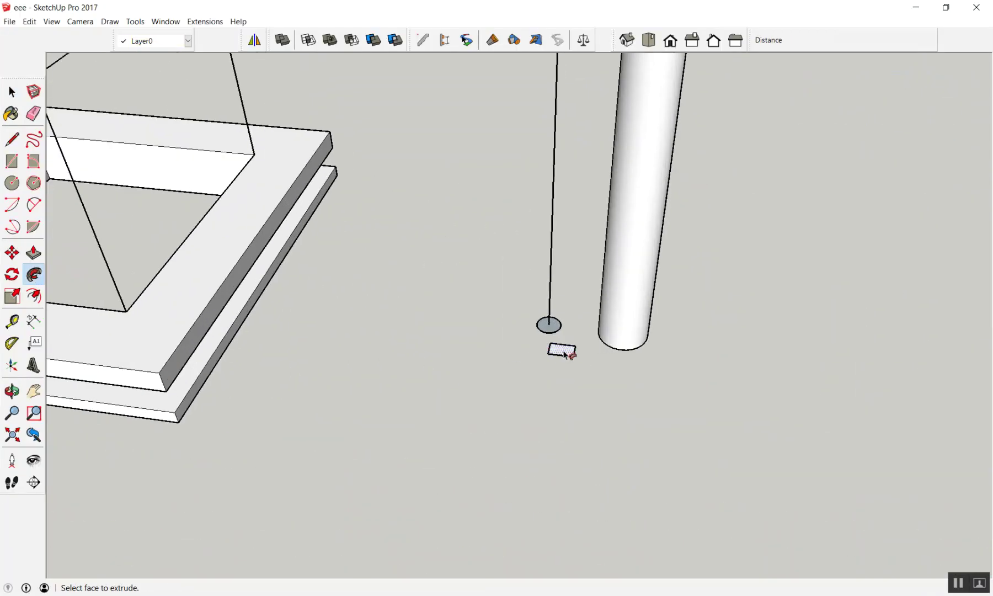
left_click(561, 348)
scroll(515, 372, "down", 5)
mouse_move(514, 372)
middle_mouse_down()
mouse_move(67, 368)
mouse_move(803, 273)
middle_mouse_up()
mouse_move(557, 346)
middle_mouse_down()
mouse_move(545, 355)
mouse_move(619, 377)
mouse_move(575, 386)
mouse_move(577, 405)
mouse_move(497, 389)
mouse_move(370, 96)
middle_mouse_up()
key("space")
In top view, draw a new small rectangle profile near the pipe's end
scroll(497, 389, "up", 3)
key("F2")
scroll(386, 182, "down", 3)
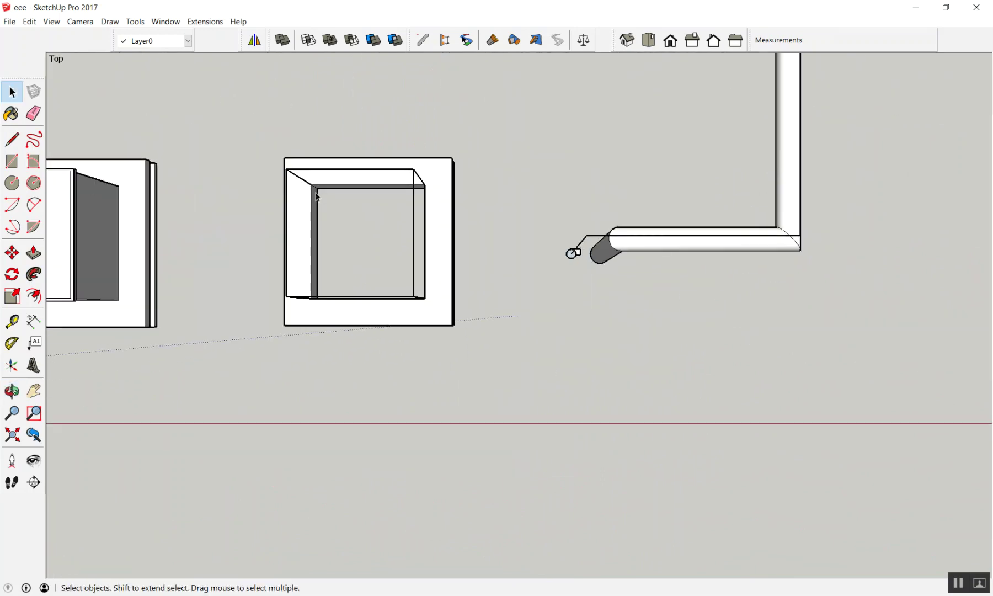
scroll(552, 265, "up", 3)
scroll(585, 261, "up", 1)
key("r")
left_click(567, 286)
left_click(585, 296)
mouse_move(583, 296)
middle_mouse_down()
mouse_move(514, 137)
mouse_move(533, 210)
middle_mouse_up()
key("space")
scroll(649, 167, "up", 2)
Sweep the new rectangle along the L-shaped path into a square bar and inspect it
triple_click(649, 171)
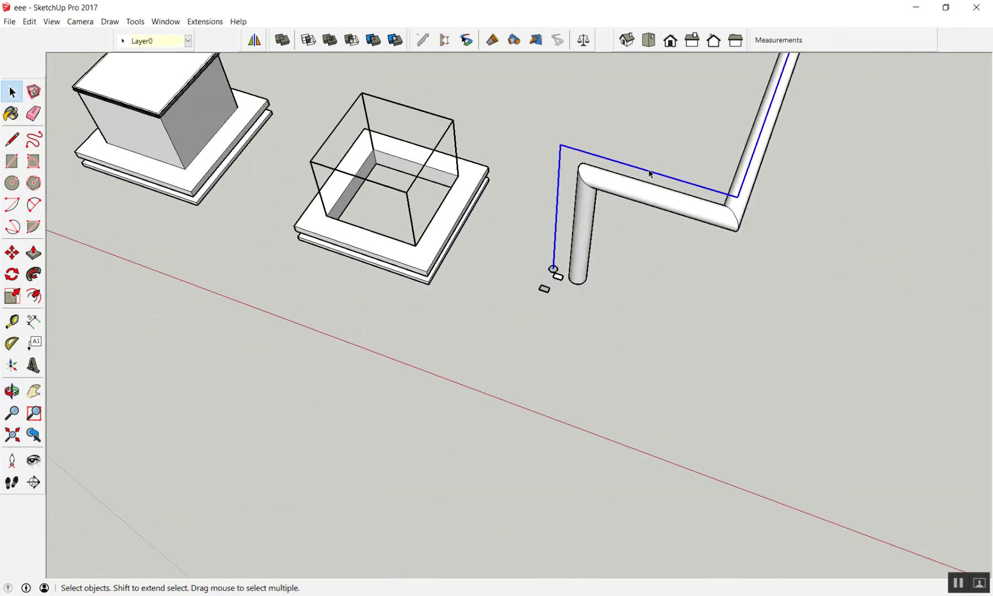
left_click(34, 275)
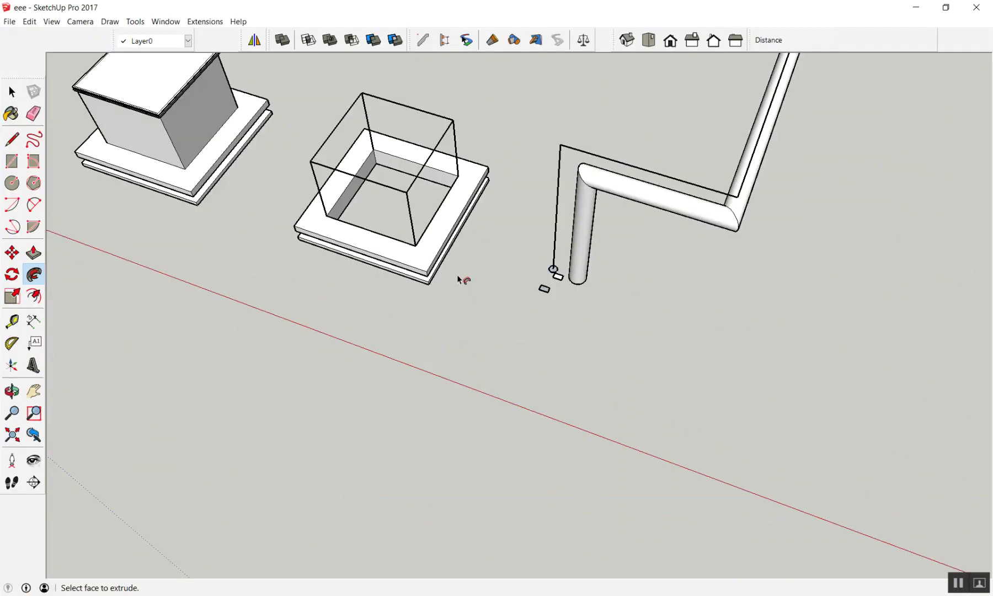
scroll(580, 281, "up", 3)
scroll(580, 281, "up", 2)
left_click(576, 294)
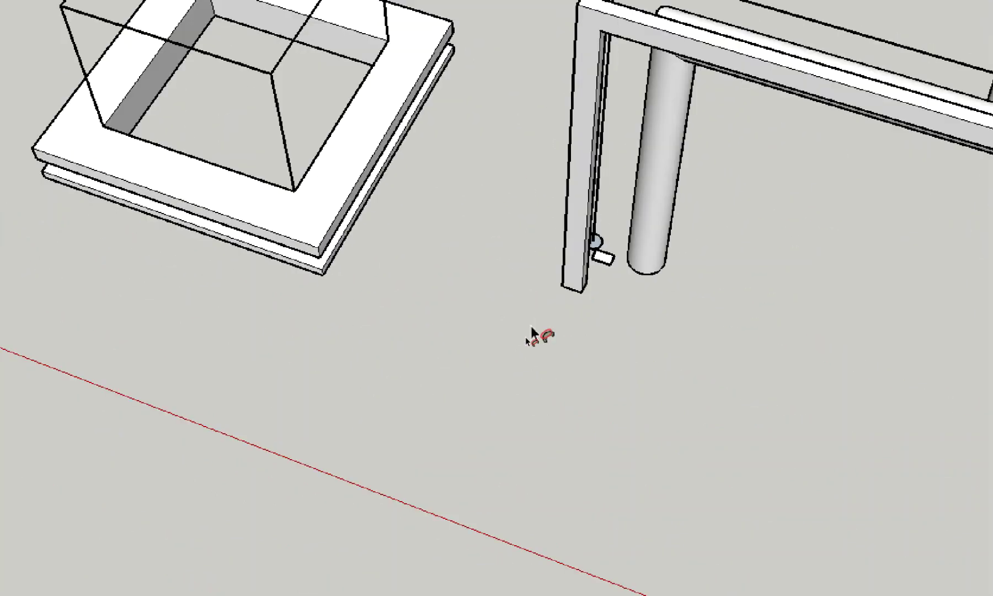
mouse_move(601, 342)
middle_mouse_down()
mouse_move(416, 299)
mouse_move(661, 348)
mouse_move(639, 309)
middle_mouse_up()
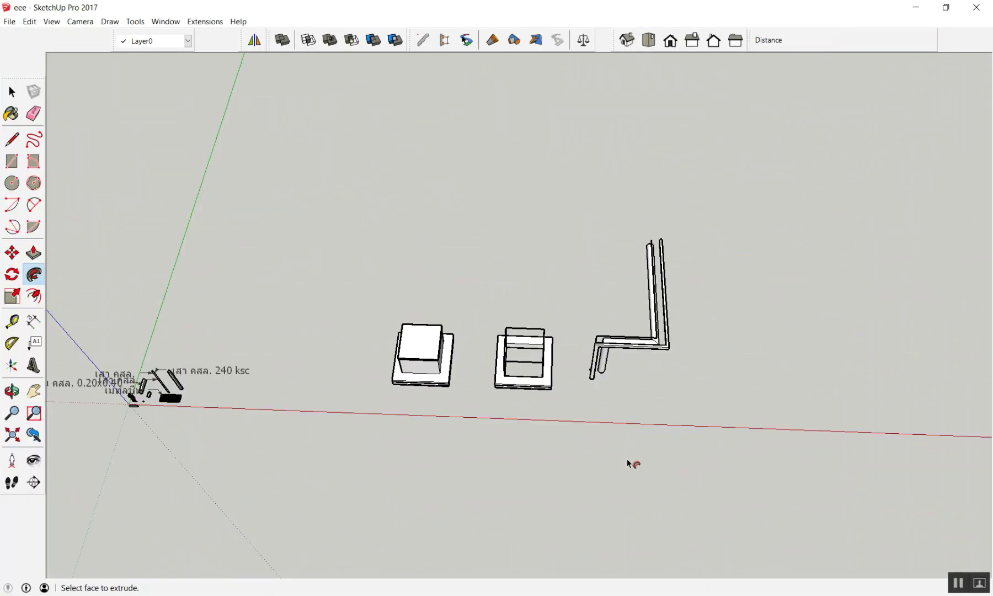
scroll(586, 415, "down", 3)
scroll(588, 413, "up", 2)
scroll(594, 396, "up", 2)
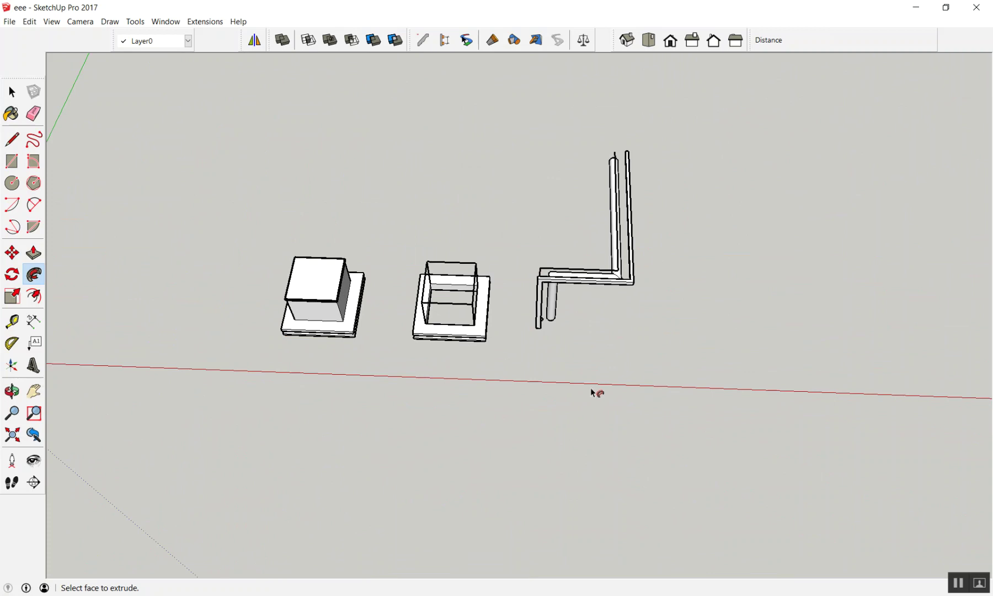
scroll(638, 281, "up", 2)
scroll(568, 277, "up", 2)
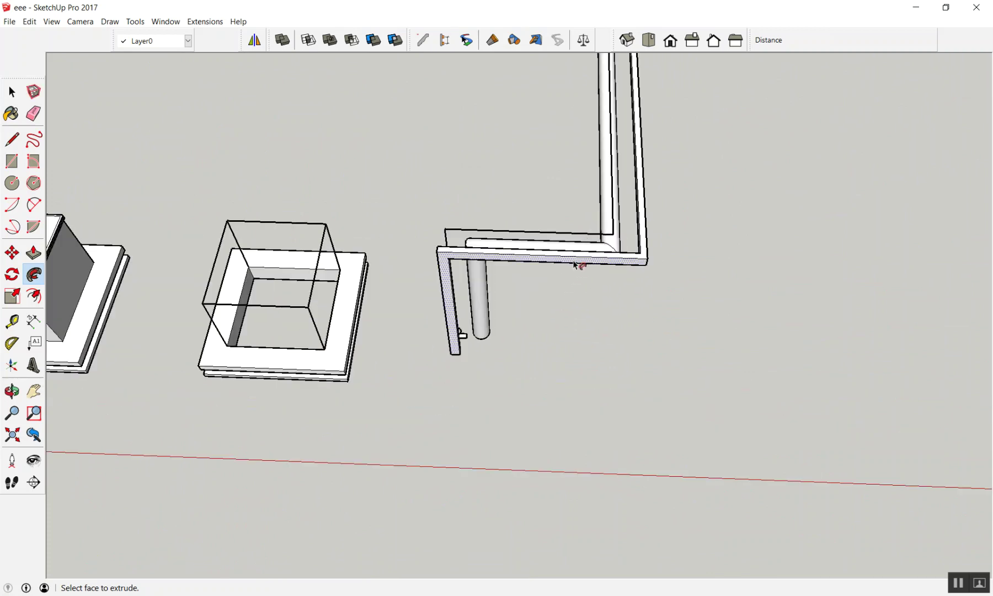
middle_click_drag(582, 270, 484, 282)
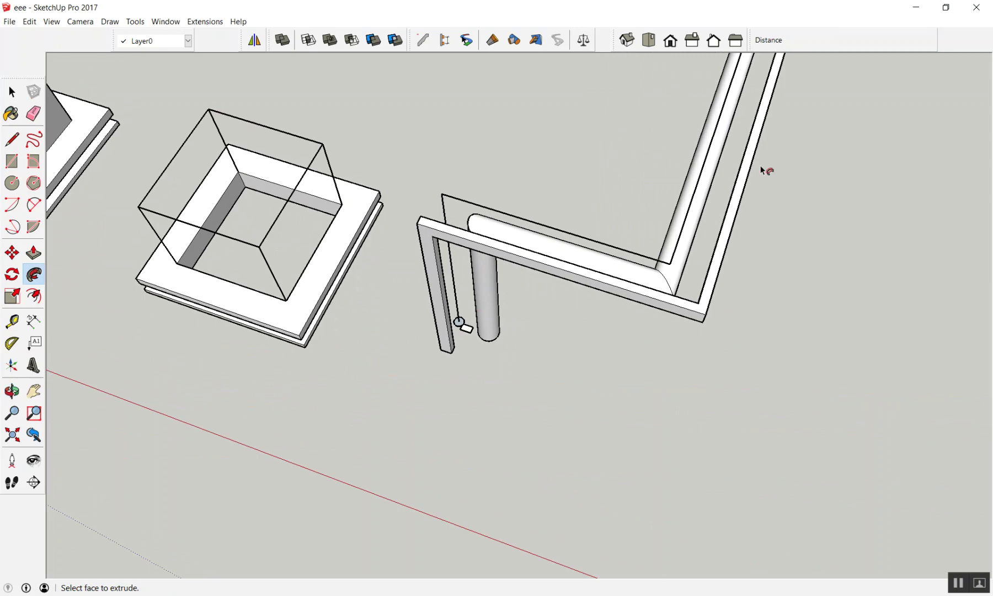
Draw a small notched trim profile with lines on the left box's side near its top
scroll(765, 168, "down", 3)
scroll(548, 211, "down", 1)
scroll(461, 181, "down", 2)
scroll(361, 125, "down", 1)
scroll(455, 161, "up", 3)
scroll(458, 177, "up", 2)
scroll(457, 185, "up", 2)
scroll(456, 184, "up", 1)
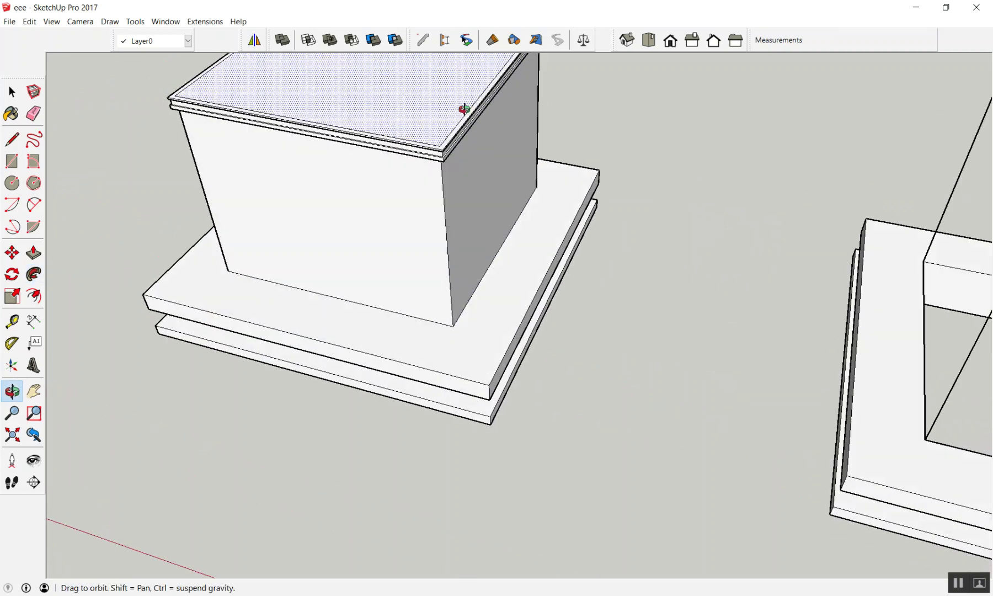
scroll(368, 119, "up", 2)
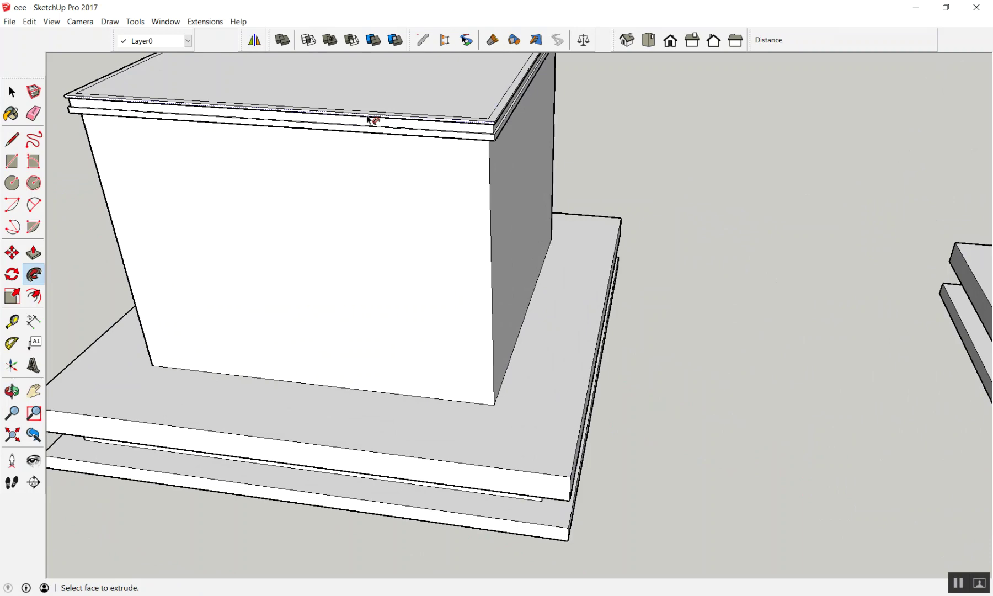
scroll(337, 199, "down", 3)
scroll(428, 173, "up", 2)
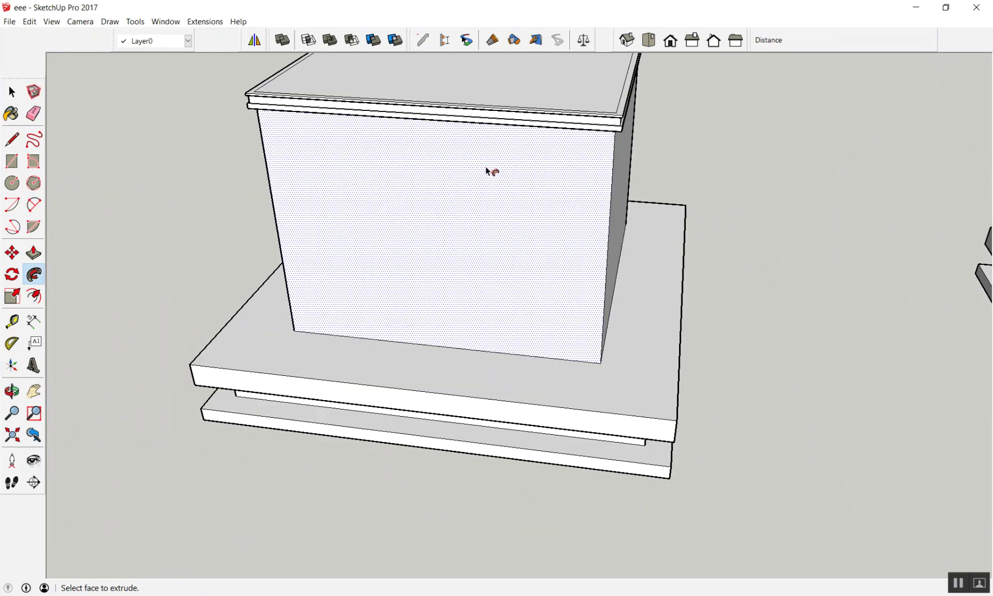
key("l")
scroll(539, 153, "up", 1)
scroll(660, 151, "up", 2)
left_click(655, 159)
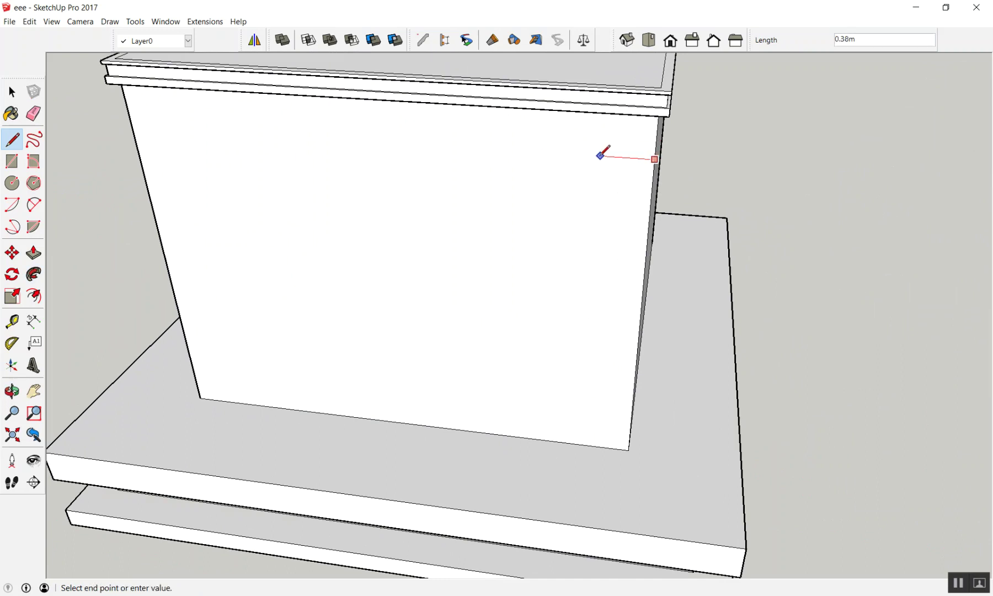
left_click(616, 158)
left_click(613, 199)
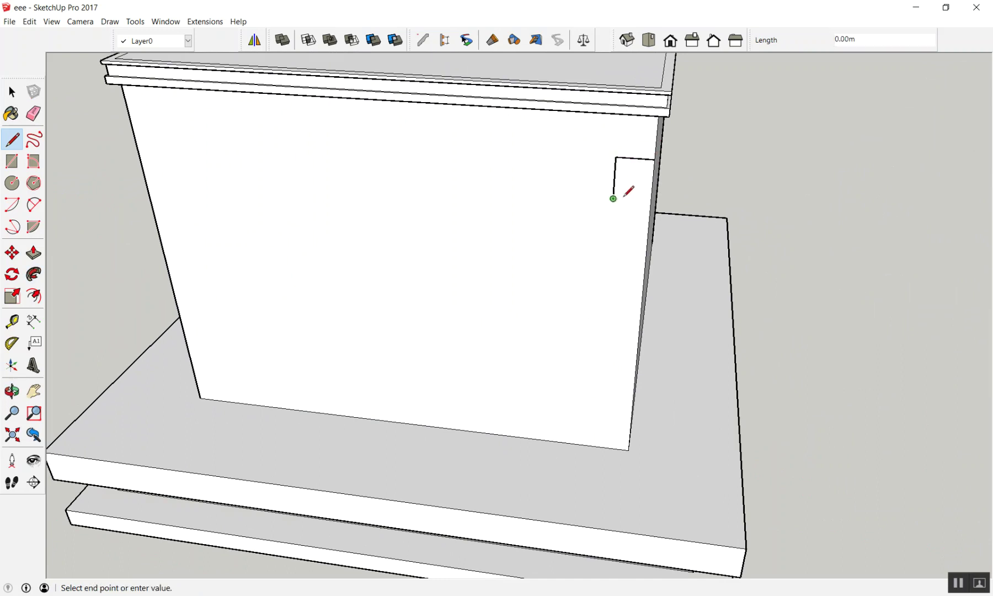
left_click(626, 199)
left_click(650, 228)
Follow Me the profile along the box's top face to form the cornice
mouse_move(651, 228)
middle_mouse_down()
mouse_move(346, 222)
mouse_move(382, 261)
middle_mouse_up()
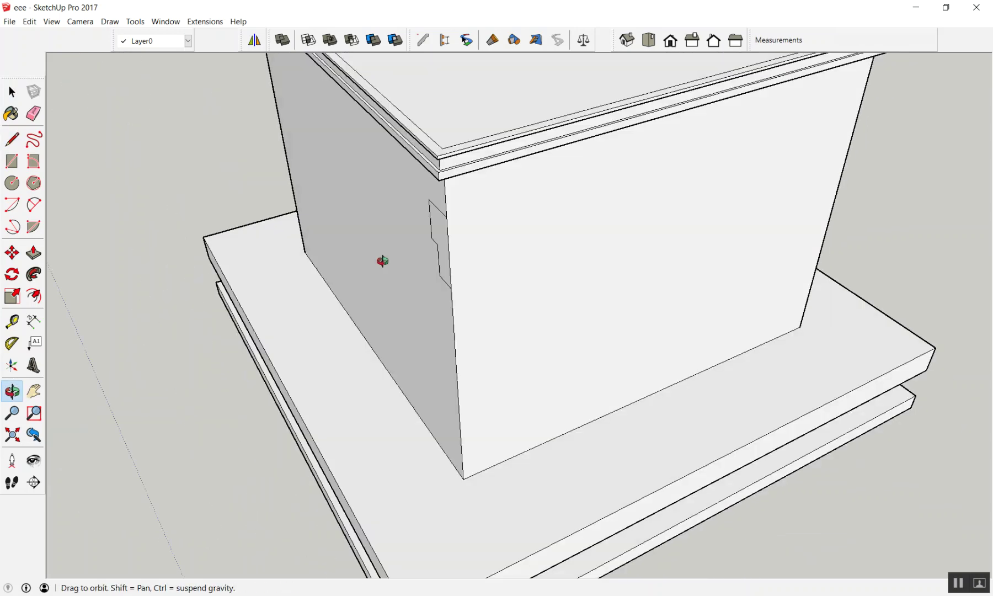
scroll(469, 221, "up", 3)
mouse_move(468, 220)
middle_mouse_down()
mouse_move(425, 236)
mouse_move(351, 326)
mouse_move(784, 164)
mouse_move(610, 215)
mouse_move(661, 241)
mouse_move(518, 317)
middle_mouse_up()
scroll(425, 236, "up", 3)
scroll(418, 248, "down", 3)
scroll(420, 236, "down", 3)
scroll(422, 238, "up", 3)
left_click(505, 166)
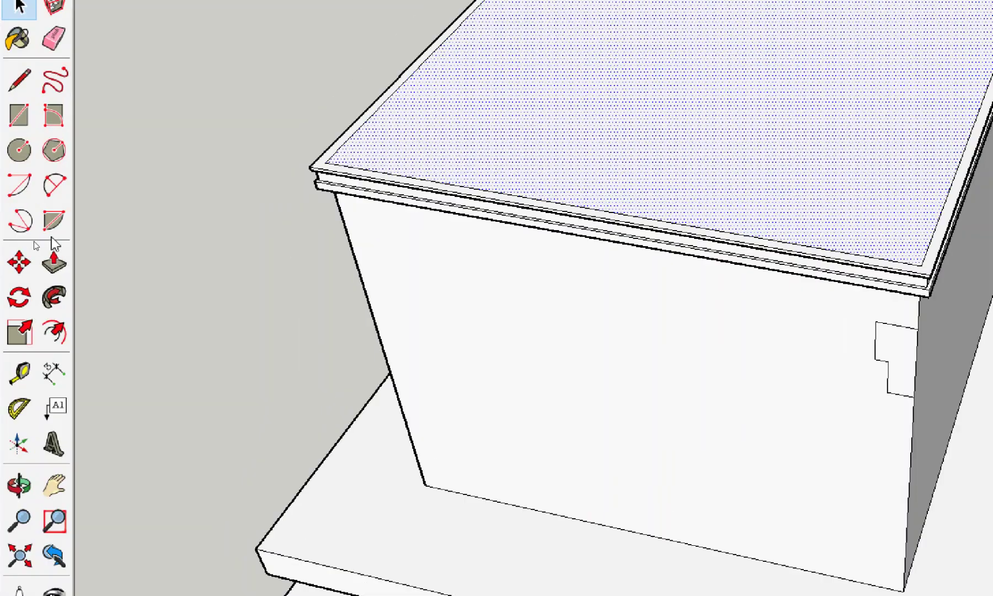
left_click(33, 253)
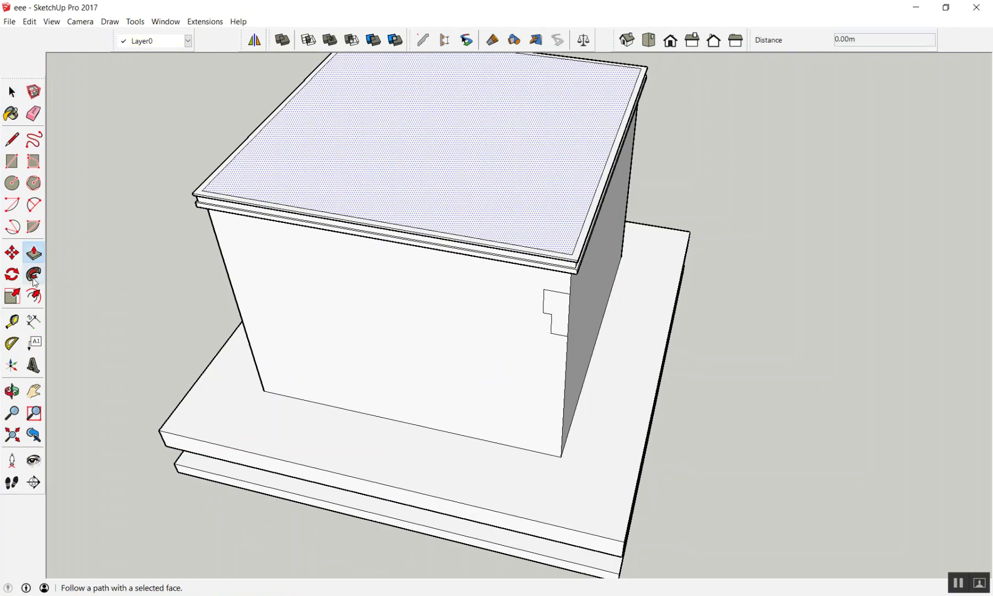
left_click(33, 276)
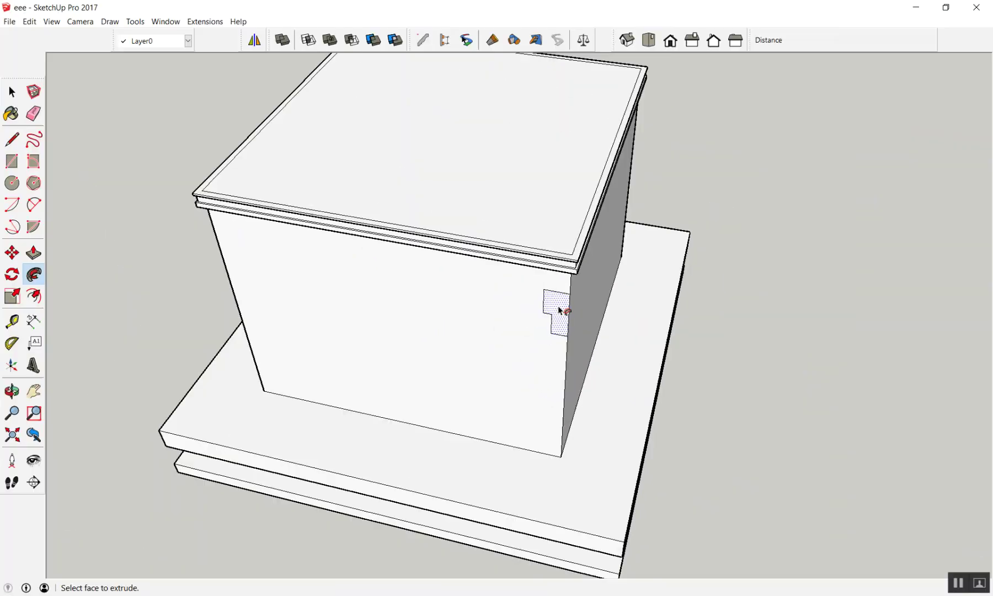
left_click(559, 310)
mouse_move(569, 335)
middle_mouse_down()
mouse_move(888, 131)
mouse_move(453, 199)
middle_mouse_up()
scroll(429, 173, "down", 3)
scroll(429, 174, "down", 3)
scroll(525, 299, "down", 3)
scroll(364, 206, "up", 2)
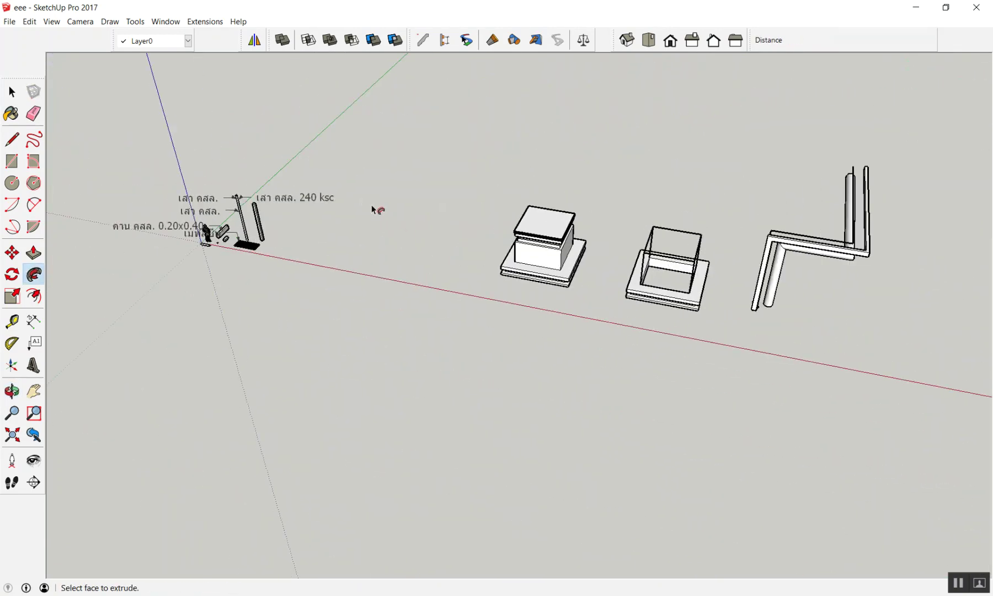
Draw a 4 by 4 square on the ground left of the models
scroll(364, 206, "up", 1)
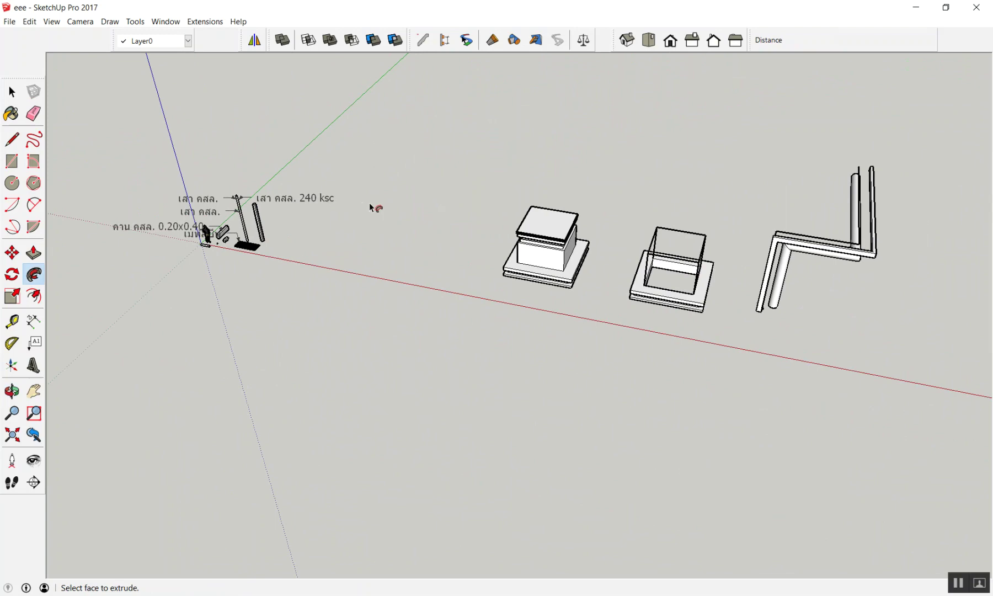
scroll(369, 203, "up", 2)
key("space")
key("r")
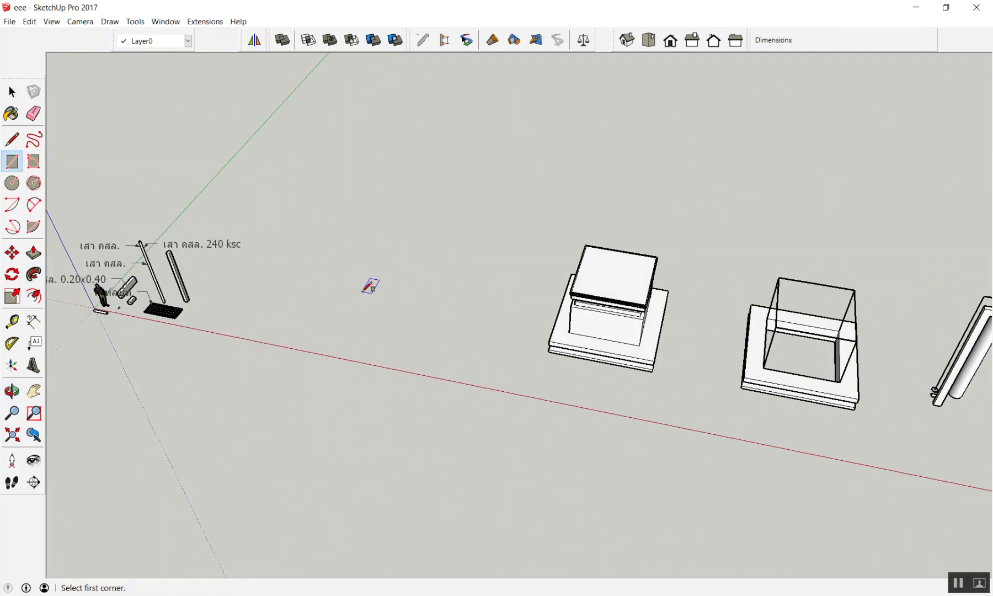
scroll(369, 283, "up", 2)
left_click(352, 302)
left_click(533, 249)
type("4")
type("4")
key("Return")
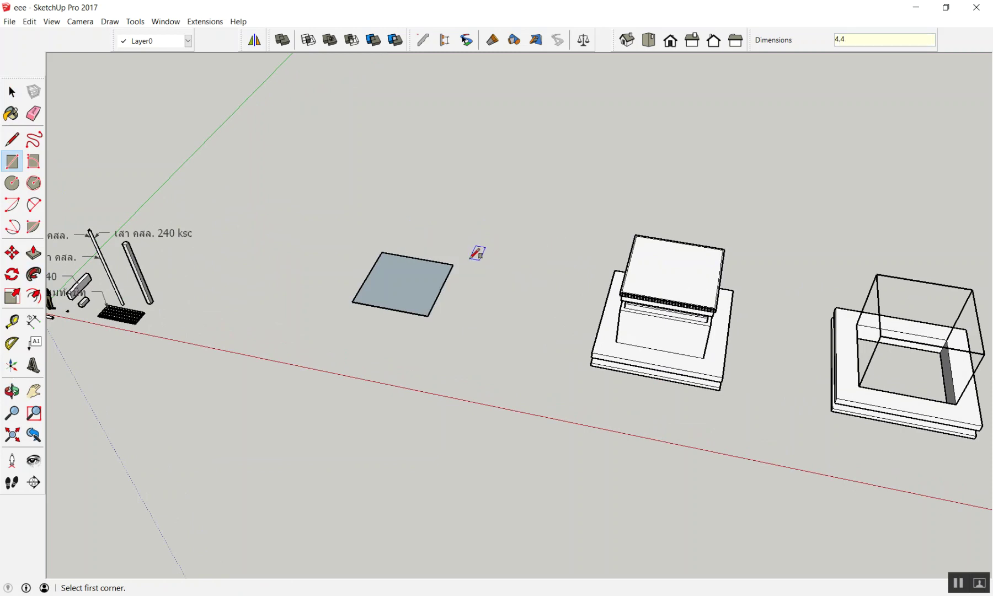
Push/Pull the square up into a tall block
key("p")
left_click_drag(420, 281, 398, 203)
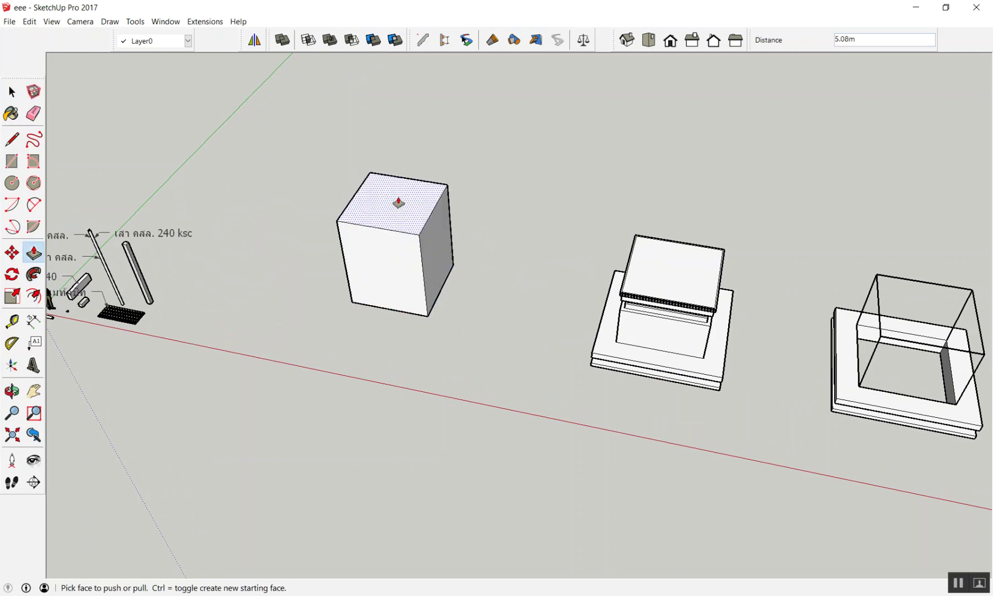
left_click(399, 202)
scroll(395, 250, "up", 2)
middle_click_drag(395, 251, 377, 155)
key("space")
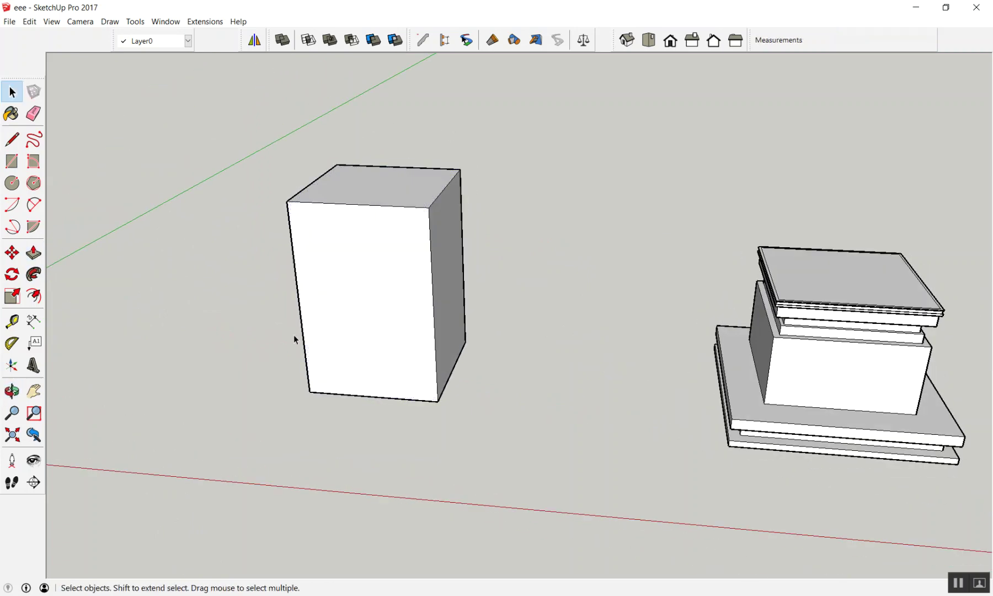
middle_click_drag(293, 335, 173, 377)
scroll(197, 324, "up", 2)
Draw a vertical centre line down the block's front face
key("l")
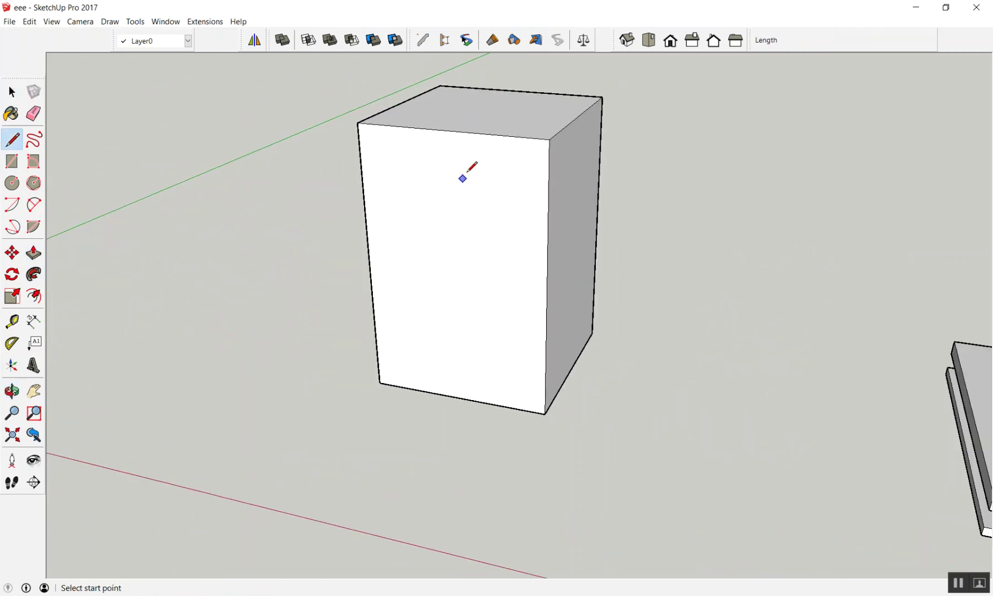
left_click(449, 130)
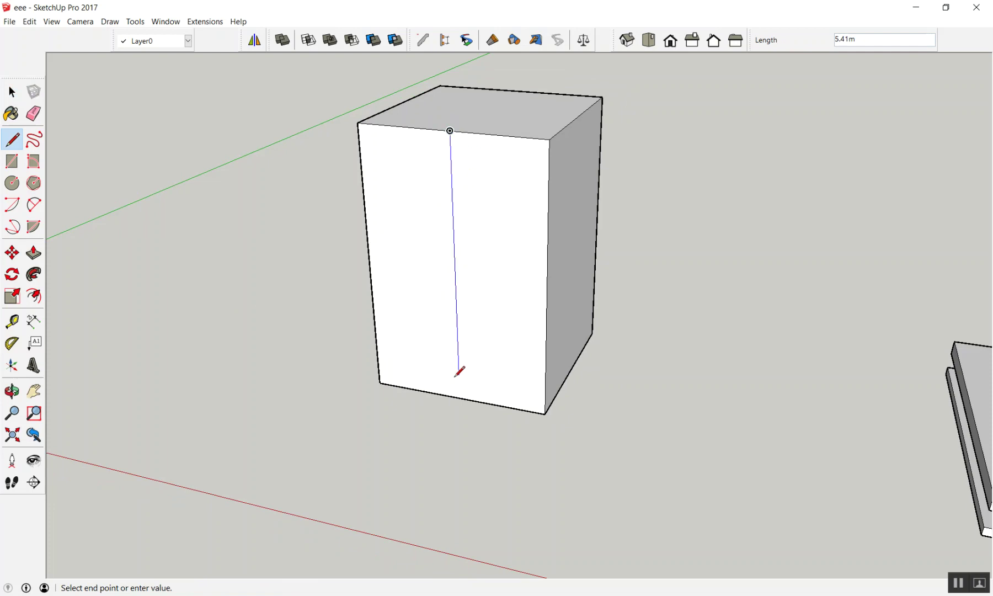
left_click(459, 397)
key("space")
middle_click_drag(477, 330, 521, 282)
Draw a sloped, stepped spire profile from the centre line's top to the block edge
key("l")
left_click(453, 132)
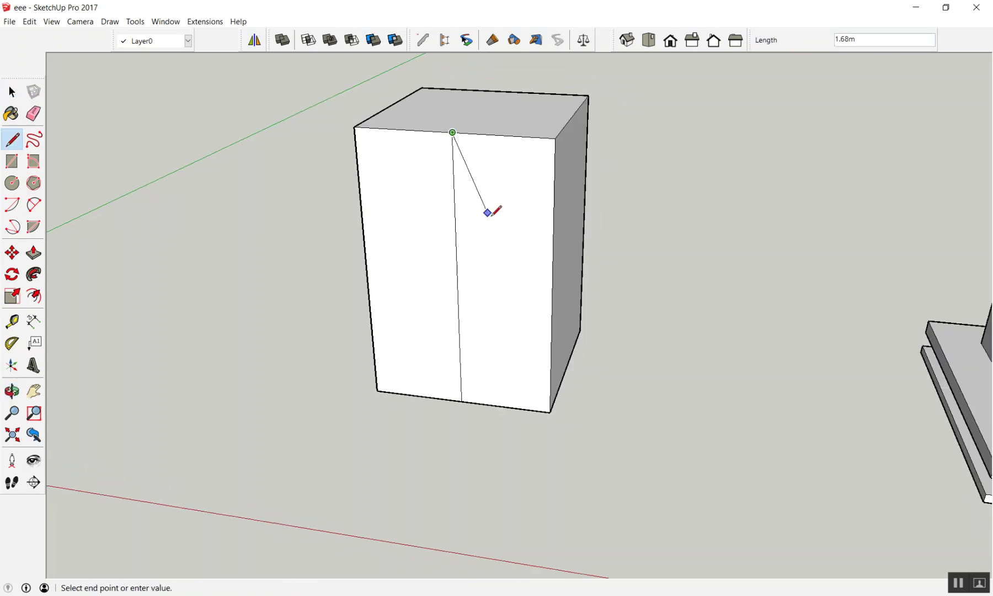
left_click(490, 260)
left_click(507, 281)
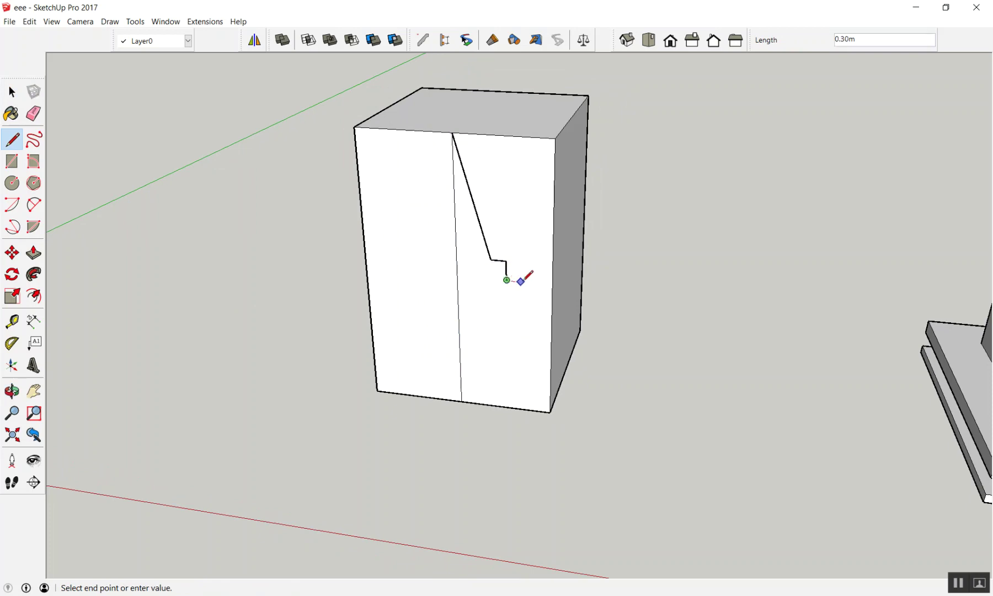
left_click(524, 327)
left_click(540, 328)
left_click(552, 345)
key("space")
mouse_move(523, 266)
middle_mouse_down()
mouse_move(664, 121)
mouse_move(430, 345)
middle_mouse_up()
scroll(464, 232, "up", 3)
Follow Me the stepped profile around the block's top face into a spire
left_click(441, 217)
scroll(426, 227, "down", 3)
left_click(447, 104)
scroll(448, 104, "up", 4)
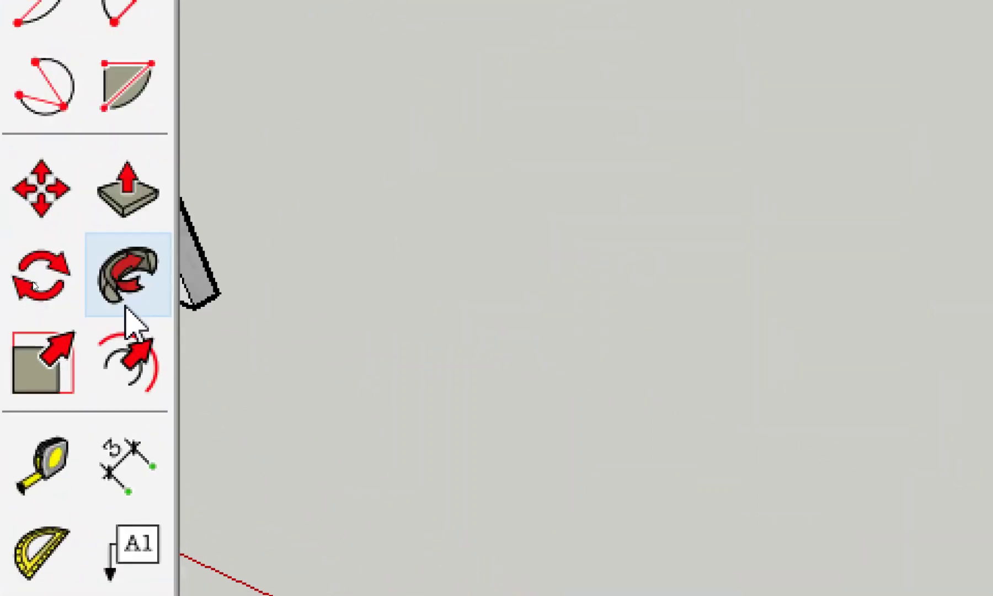
left_click(49, 284)
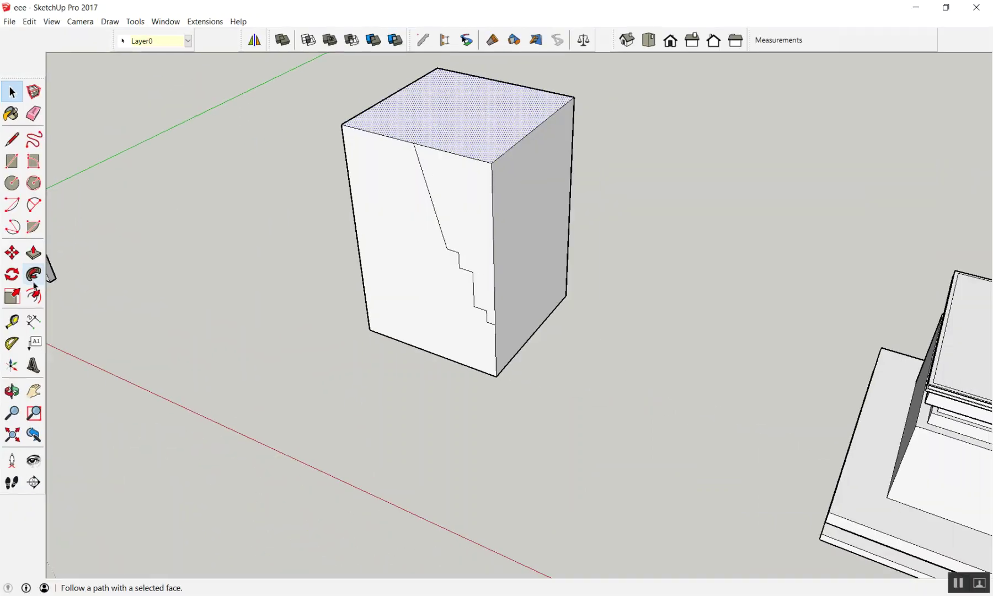
left_click(448, 189)
mouse_move(578, 277)
middle_mouse_down()
mouse_move(749, 148)
mouse_move(166, 291)
mouse_move(740, 316)
middle_mouse_up()
scroll(537, 286, "down", 3)
scroll(704, 162, "up", 3)
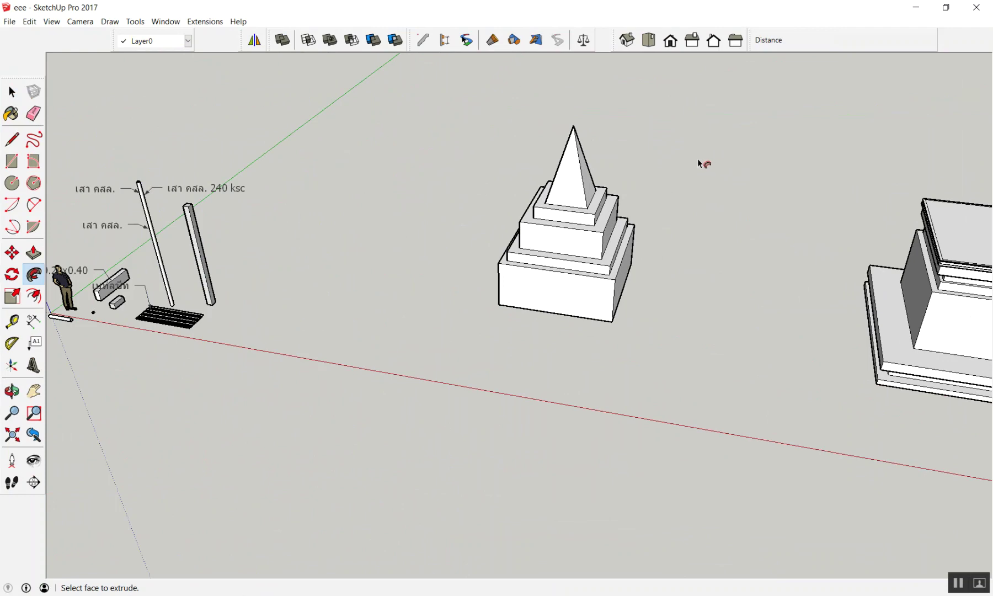
scroll(694, 159, "up", 2)
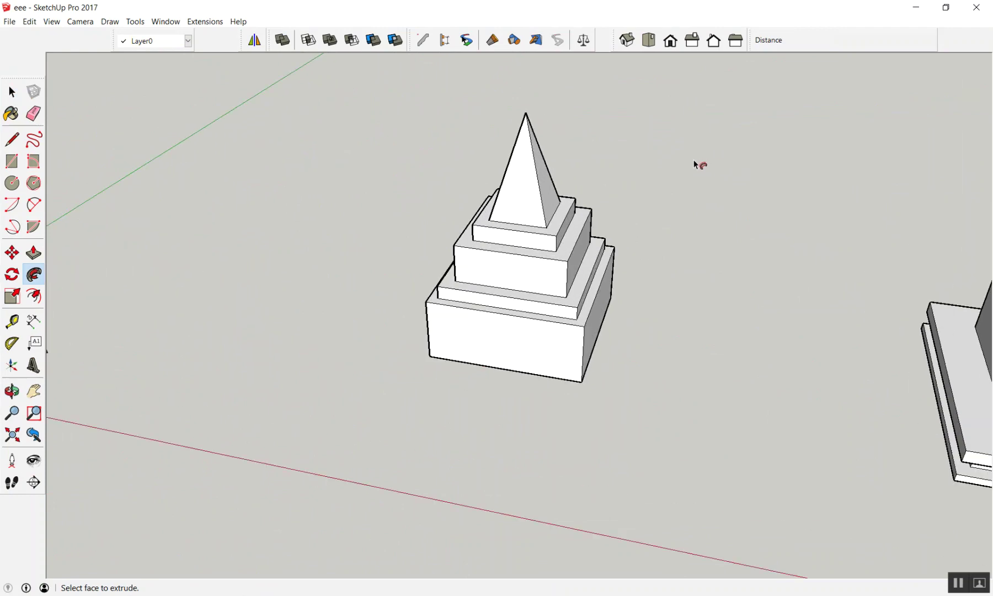
mouse_move(694, 160)
middle_mouse_down()
mouse_move(603, 165)
mouse_move(589, 217)
middle_mouse_up()
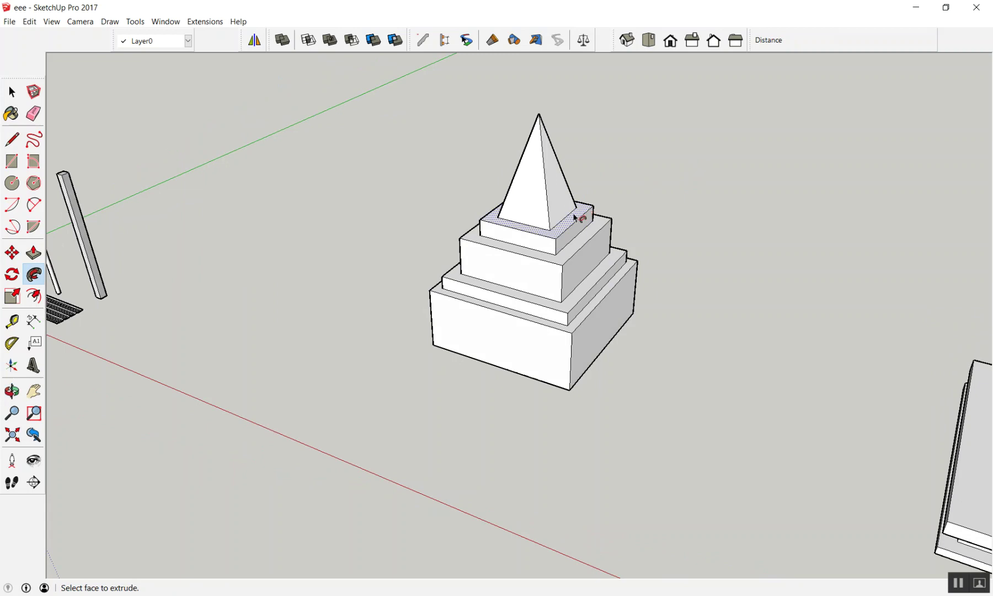
Undo the spire sweep, leaving the profile on the unswept block
key("ctrl+z")
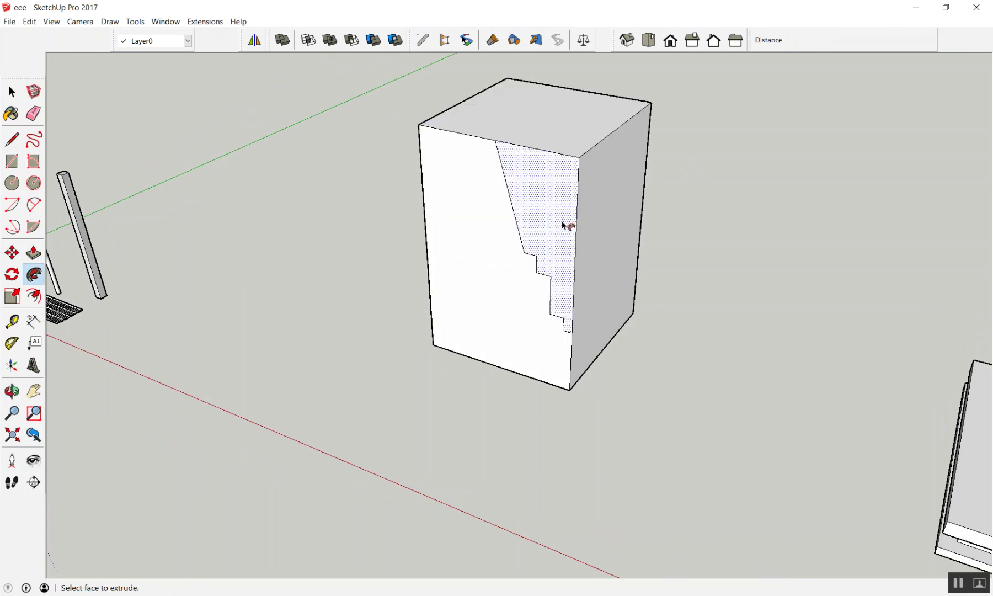
scroll(563, 225, "down", 3)
key("space")
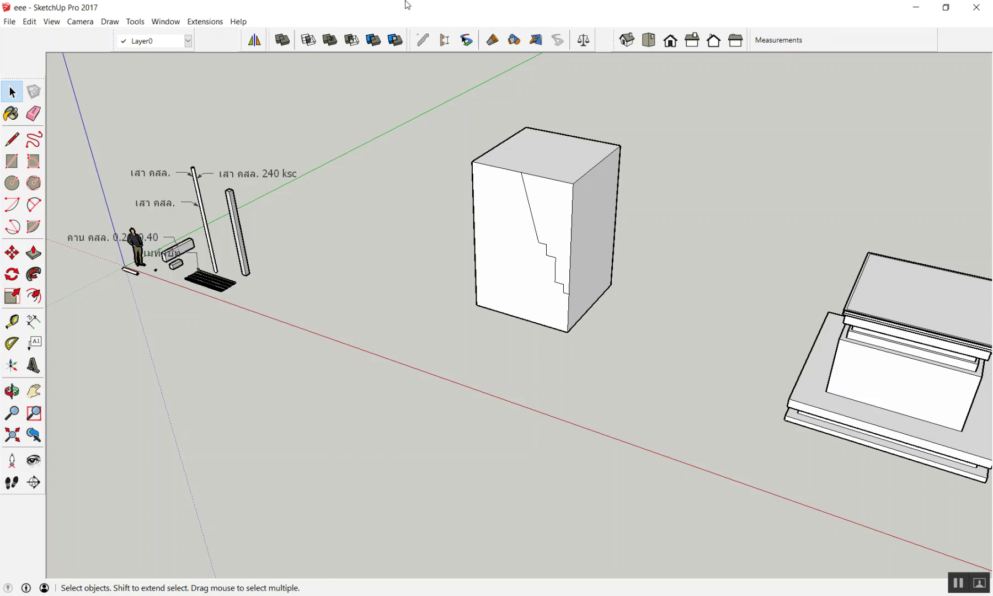
Open the arc model from the Desktop via File > Open, declining to save eee
scroll(412, 209, "down", 3)
left_click(916, 7)
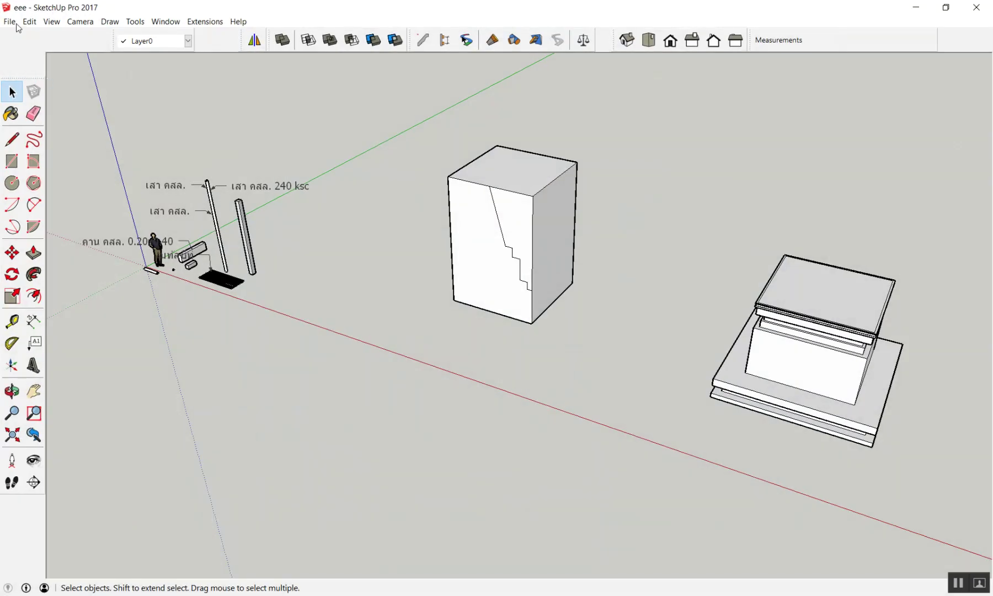
left_click(13, 23)
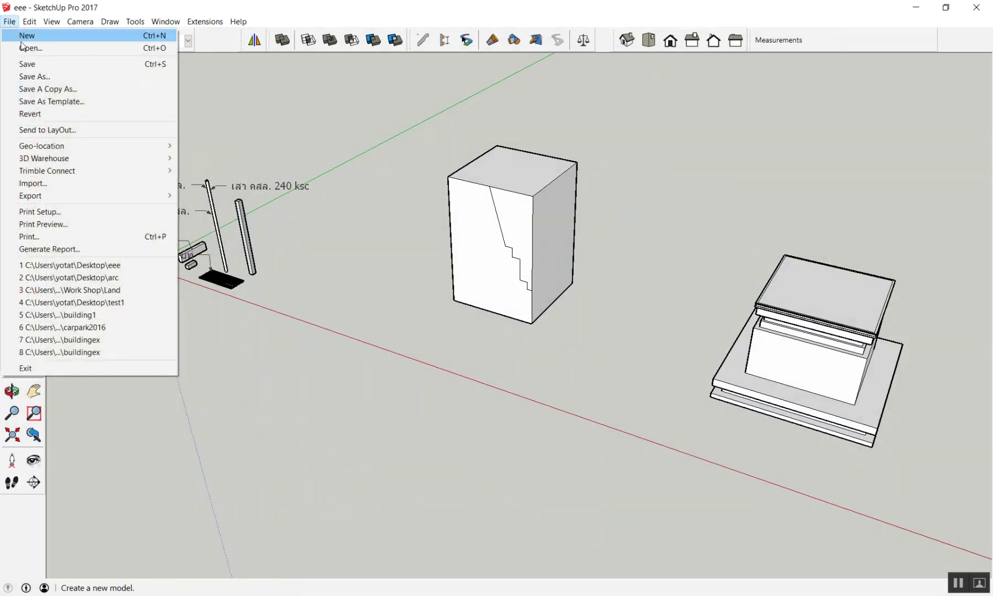
left_click(22, 47)
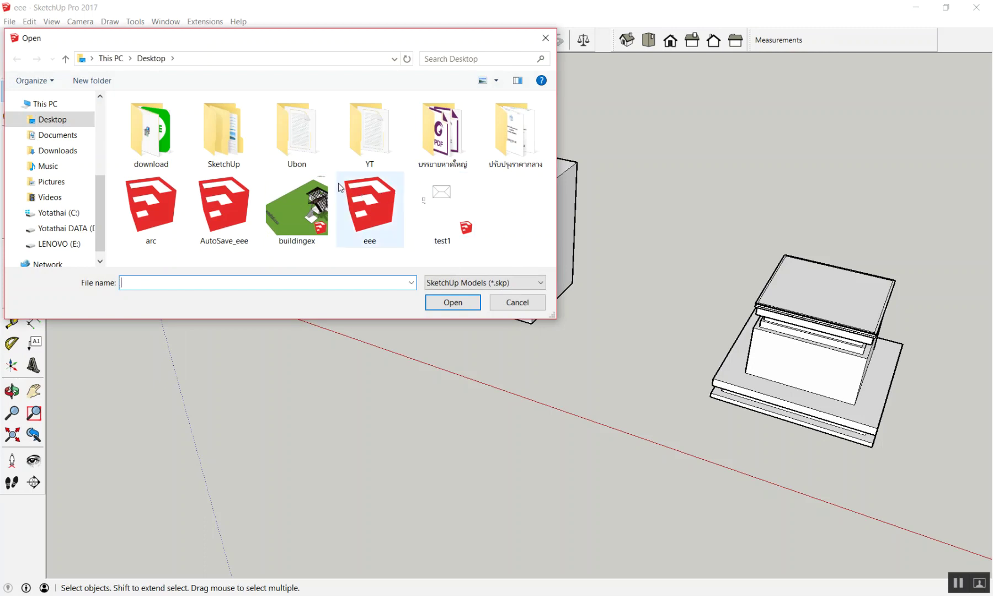
scroll(42, 137, "up", 1)
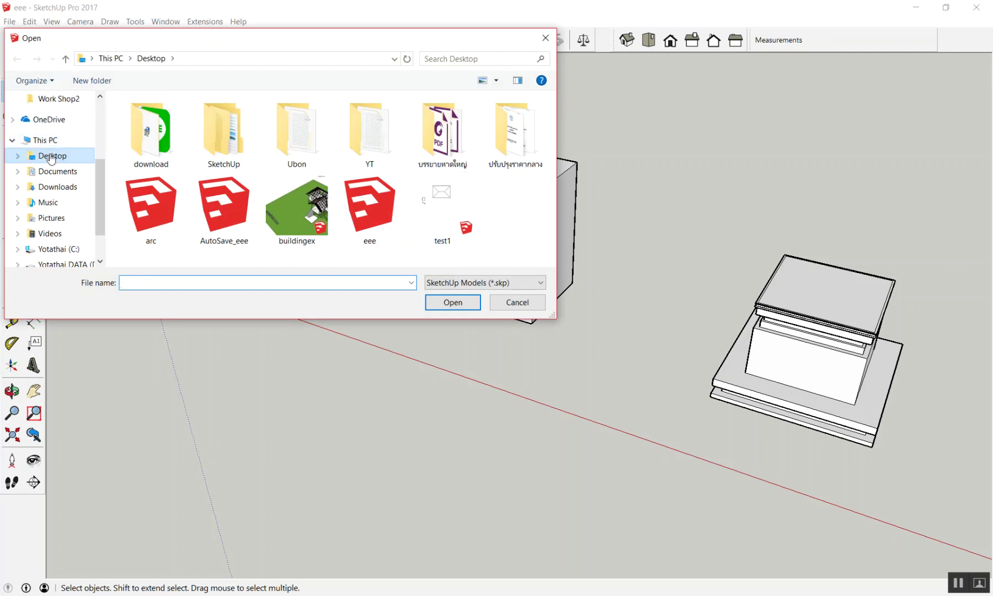
left_click(147, 222)
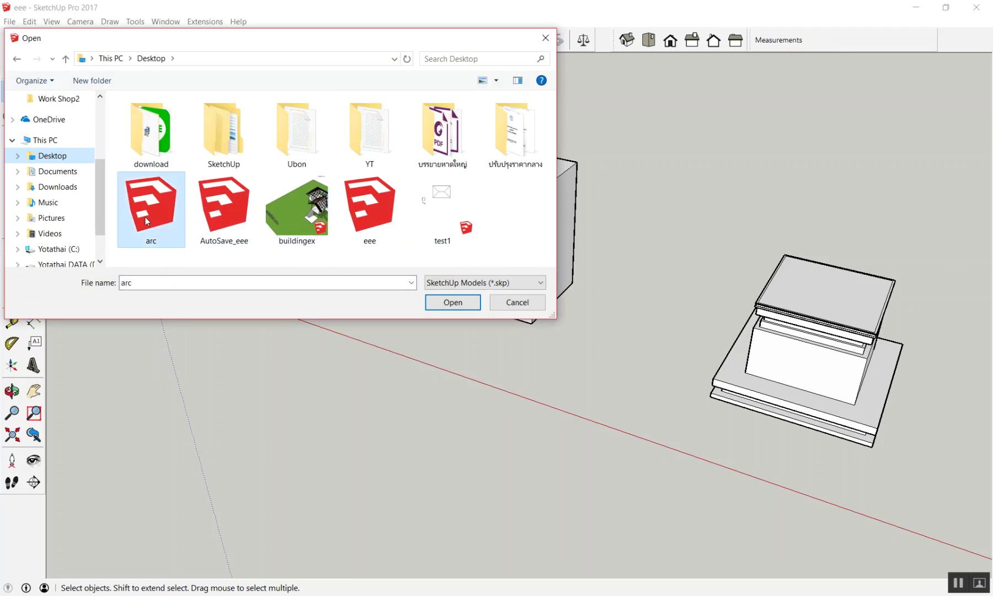
double_click(147, 222)
left_click(492, 327)
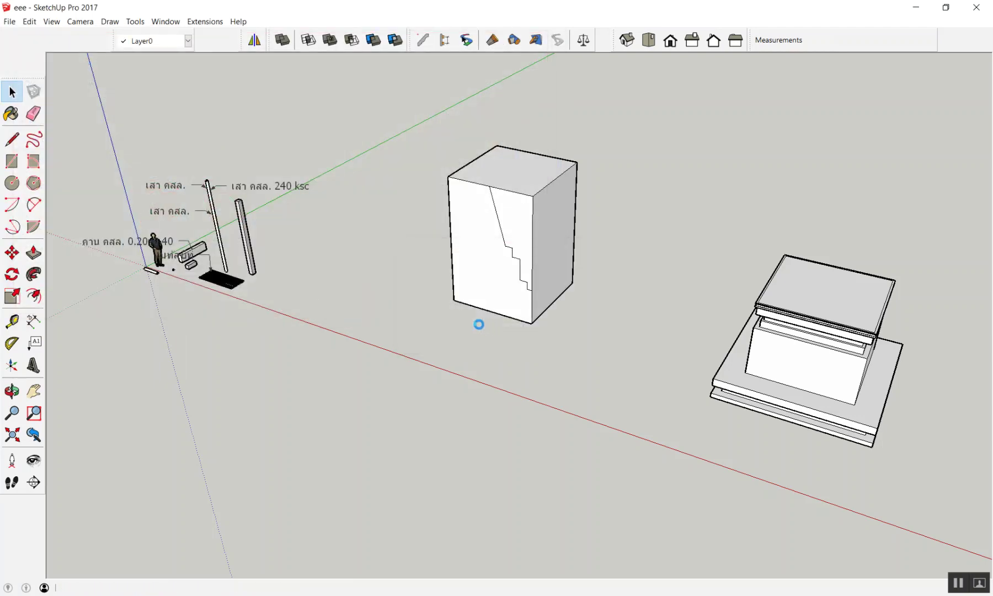
scroll(468, 324, "down", 3)
Orbit out to see all three foam capsules, then delete two of them
middle_click_drag(738, 355, 662, 248)
mouse_move(499, 3)
left_mouse_down()
mouse_move(552, 221)
mouse_move(650, 348)
mouse_move(836, 133)
mouse_move(717, 55)
left_mouse_up()
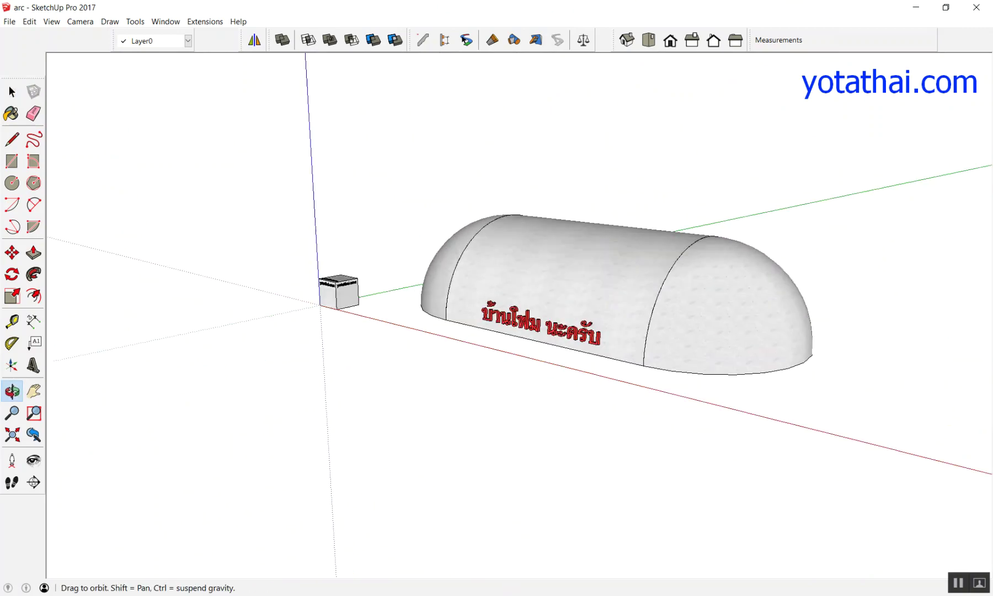
mouse_move(624, 213)
left_mouse_down()
mouse_move(612, 160)
mouse_move(693, 365)
left_mouse_up()
key("space")
scroll(553, 373, "down", 2)
mouse_move(552, 373)
middle_mouse_down()
mouse_move(780, 401)
mouse_move(841, 435)
mouse_move(657, 473)
middle_mouse_up()
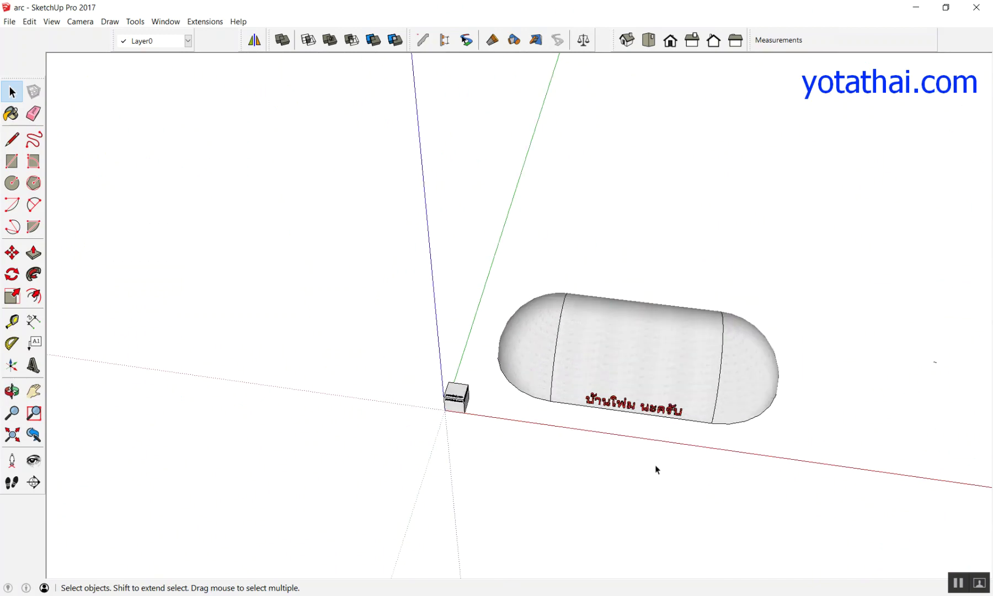
mouse_move(655, 465)
middle_mouse_down()
mouse_move(455, 315)
mouse_move(754, 403)
middle_mouse_up()
scroll(552, 215, "down", 3)
scroll(675, 145, "down", 2)
left_click_drag(604, 160, 883, 411)
key("Delete")
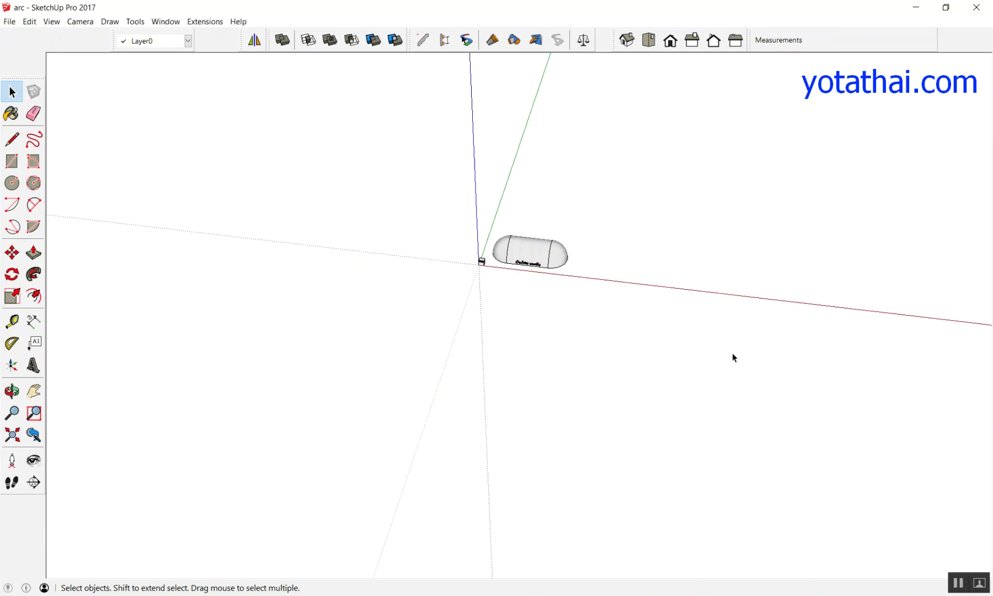
Start a new blank model and answer the save prompt for arc
scroll(597, 279, "up", 3)
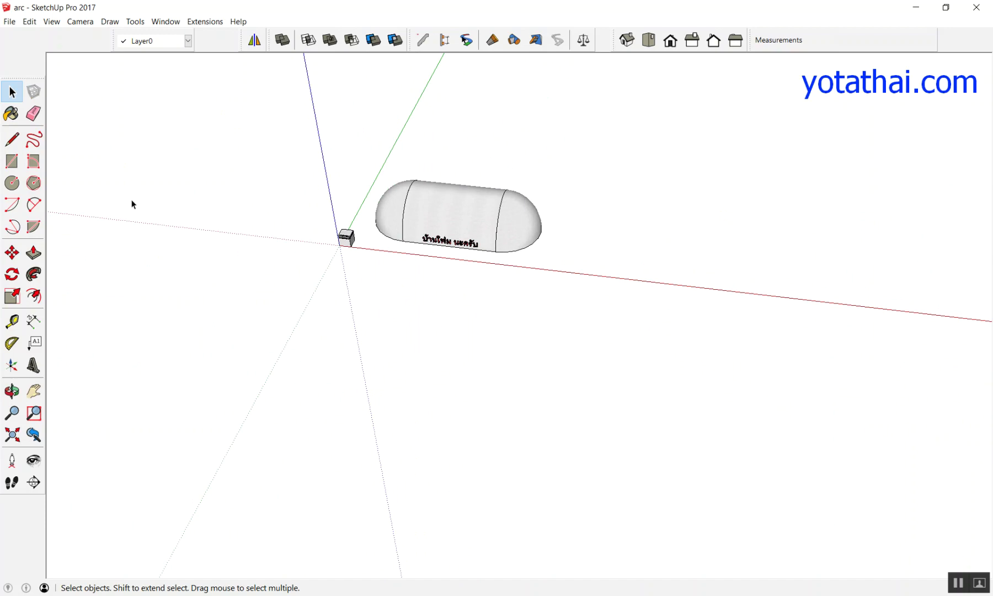
left_click(9, 21)
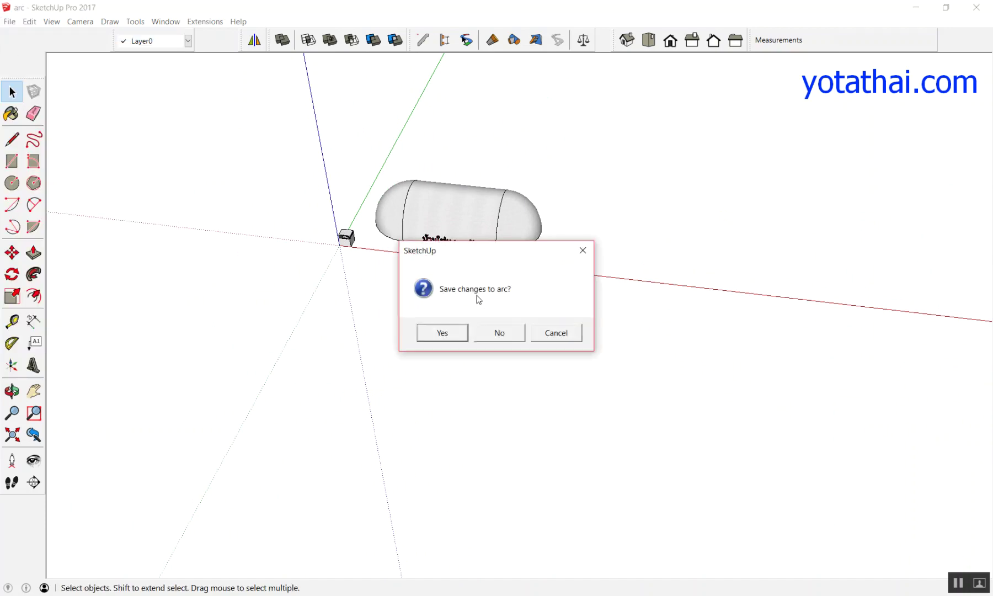
left_click(505, 331)
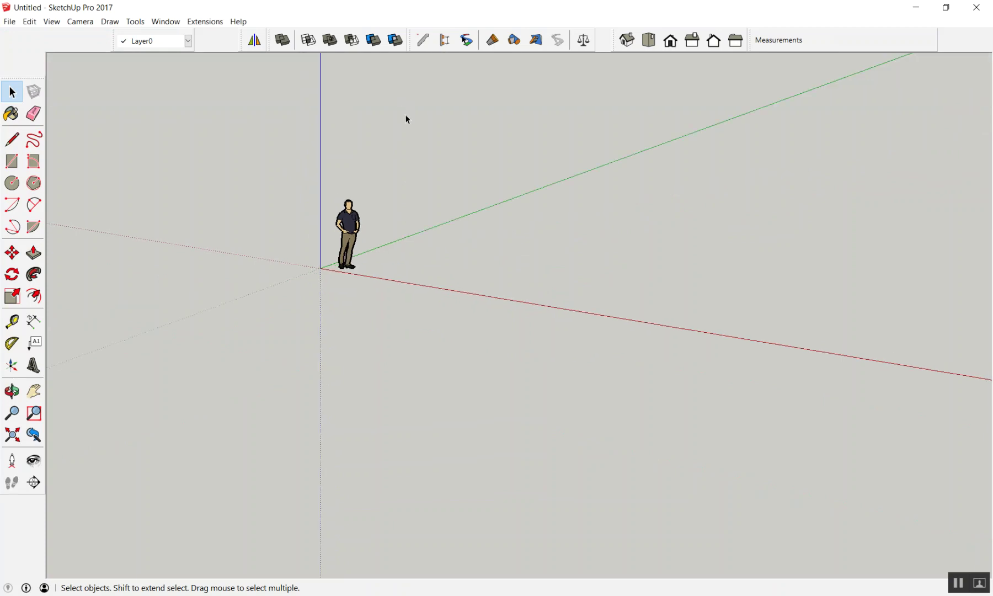
Switch to the Top view and zoom and pan so the origin sits near the lower left
key("F2")
scroll(762, 190, "up", 3)
scroll(764, 187, "up", 1)
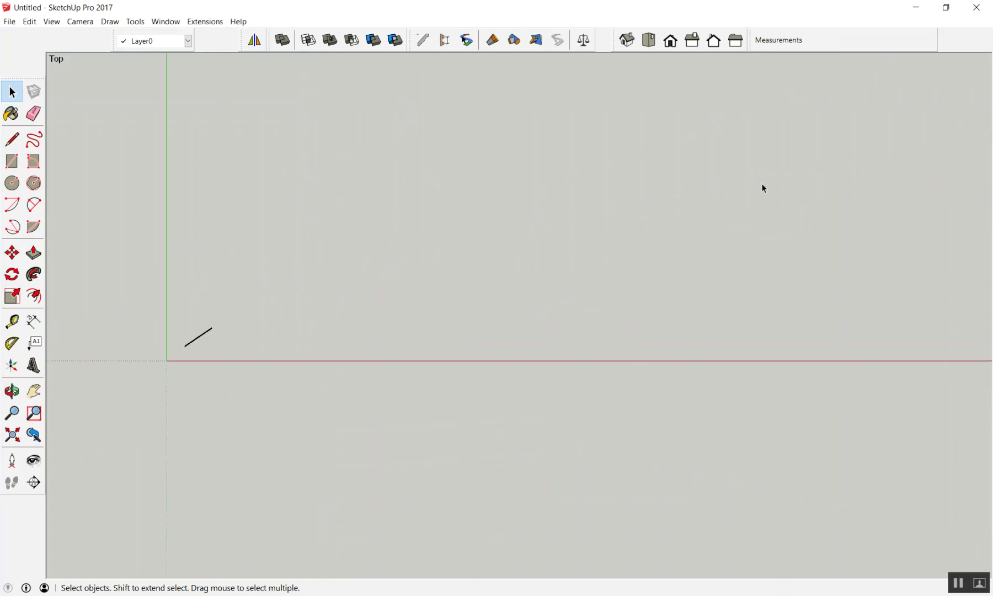
scroll(383, 228, "down", 2)
scroll(385, 228, "down", 1)
scroll(242, 159, "up", 3)
middle_click_drag(242, 159, 337, 181, "shift")
scroll(398, 227, "up", 2)
scroll(185, 190, "up", 1)
scroll(196, 210, "down", 1)
scroll(209, 227, "down", 1)
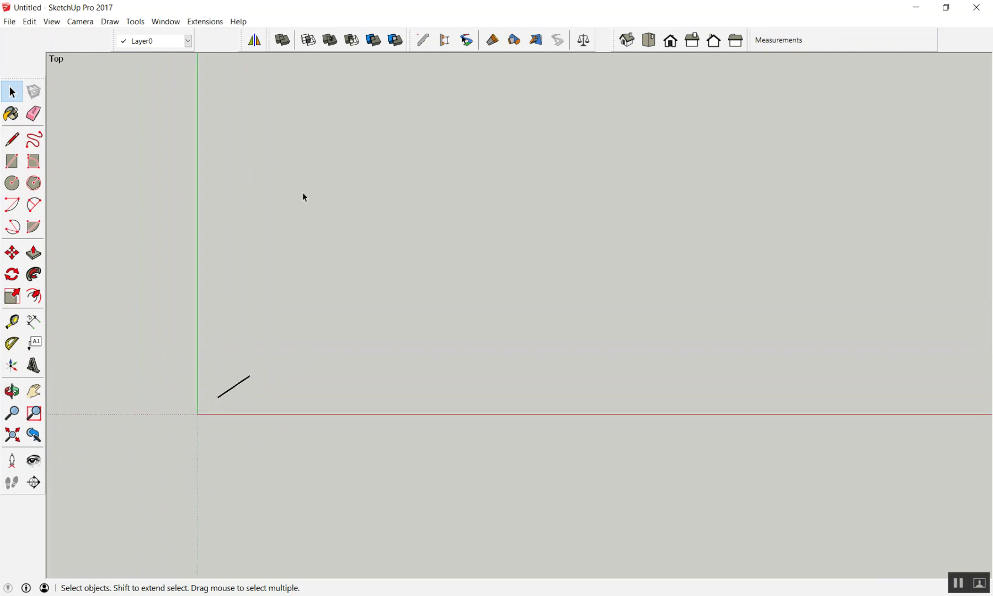
scroll(441, 331, "down", 2)
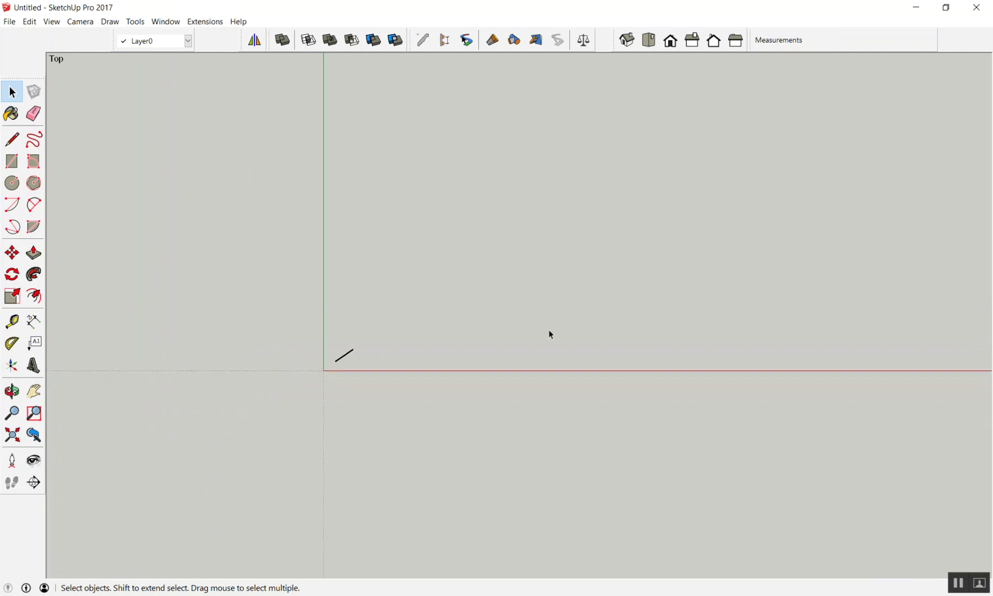
scroll(388, 308, "up", 2)
scroll(520, 292, "up", 2)
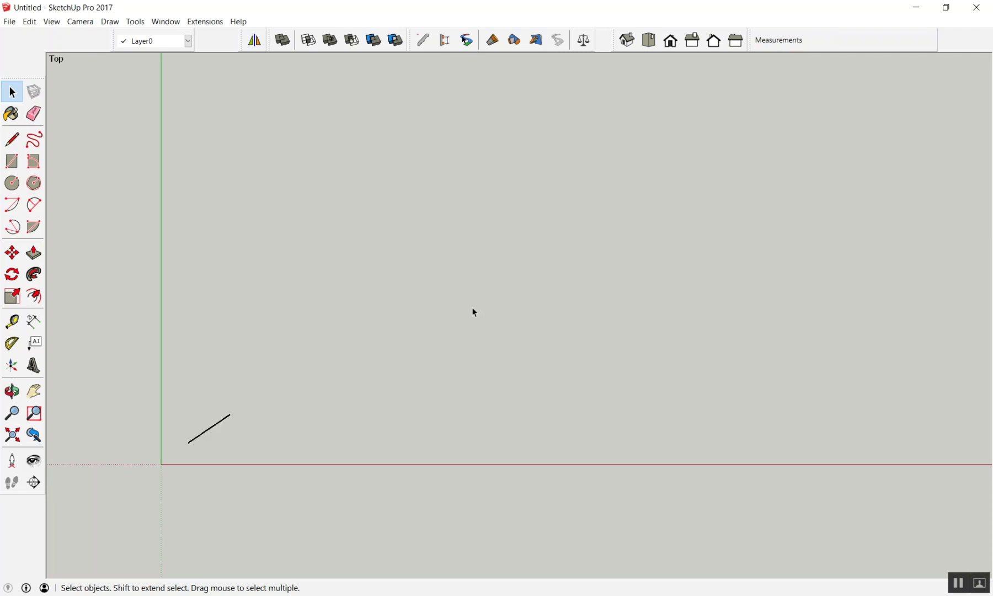
key("l")
left_click(381, 287)
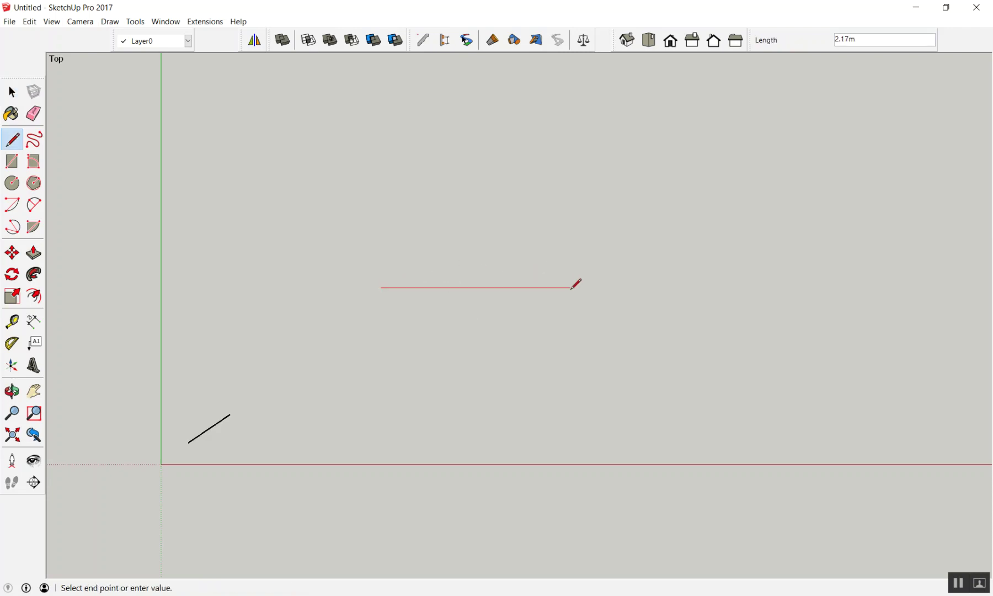
left_click(649, 296)
key("ctrl+z")
left_click(430, 286)
left_click(692, 286)
key("space")
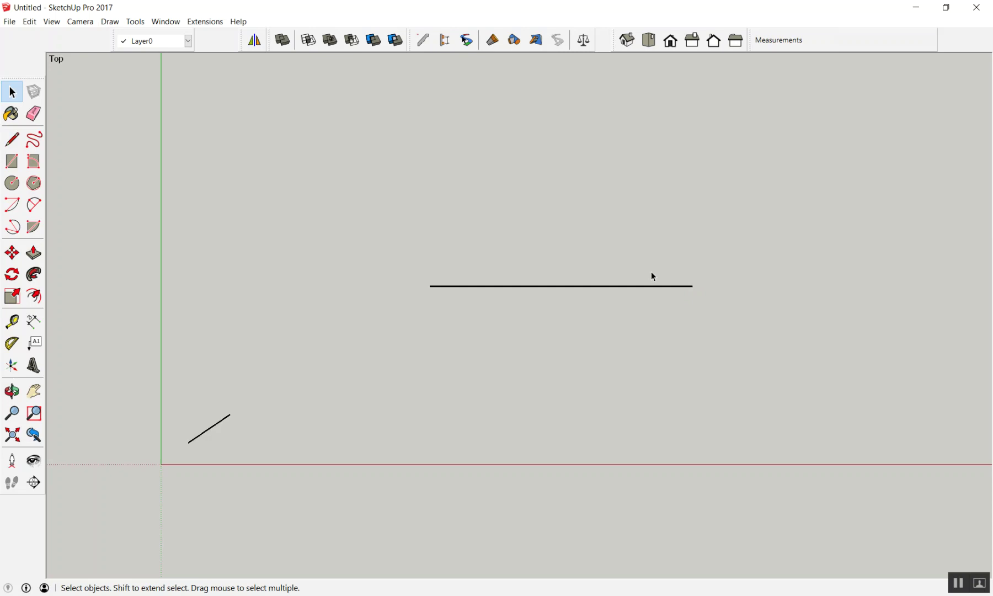
left_click_drag(401, 388, 373, 388)
key("Delete")
scroll(384, 387, "down", 3)
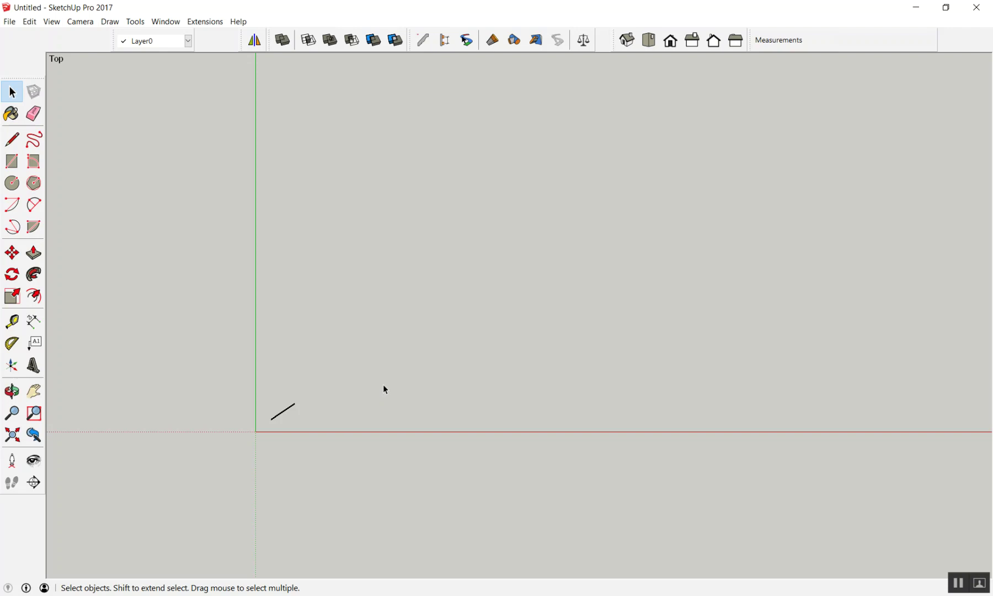
key("c")
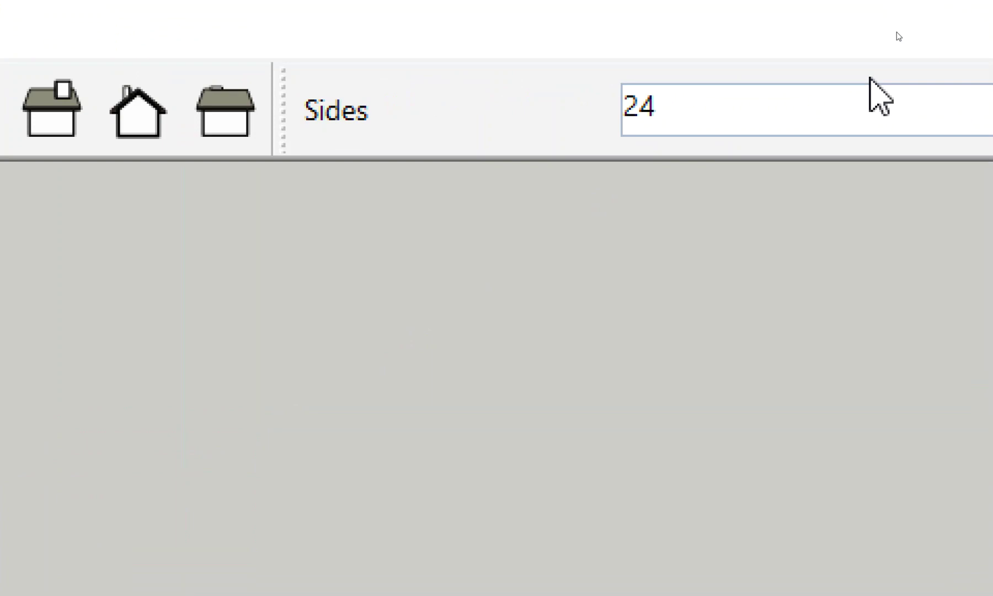
Draw a 50-sided, 3 m radius circle centred above the red axis
type("5")
key("Return")
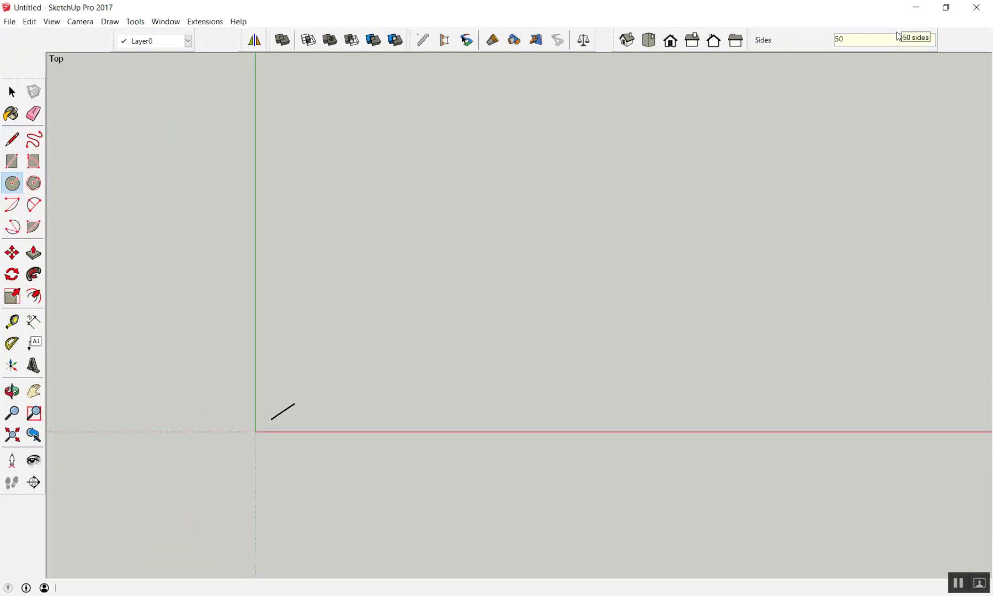
scroll(607, 111, "down", 2)
scroll(533, 230, "down", 1)
left_click(532, 232)
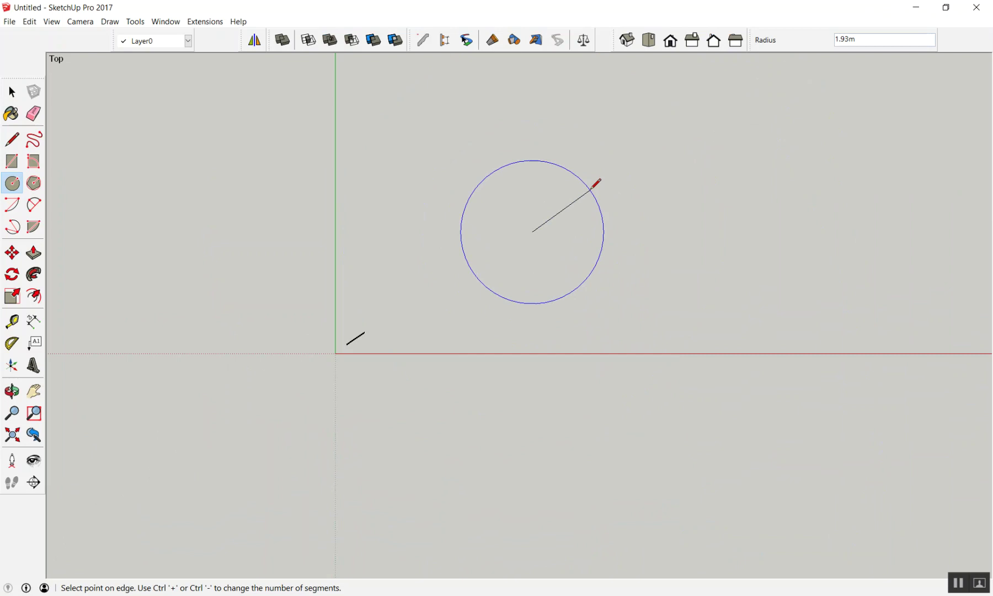
type("3")
key("Return")
key("space")
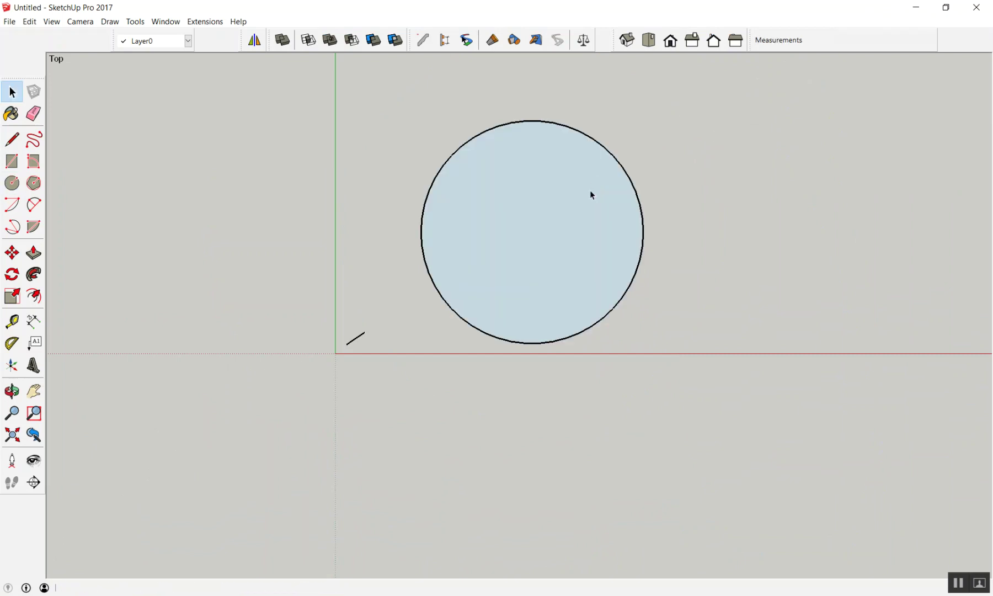
key("d")
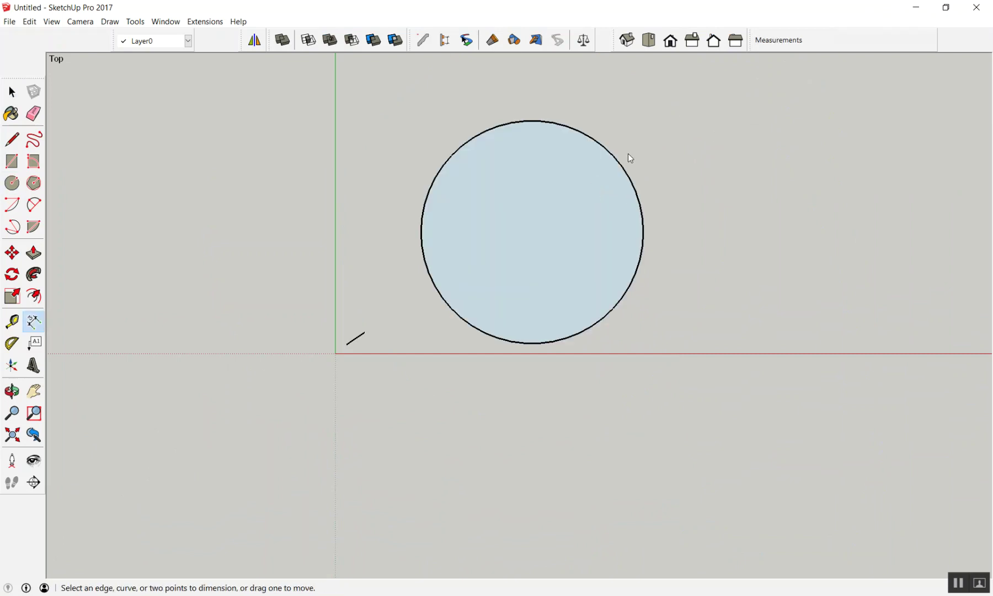
left_click(619, 164)
left_click(654, 143)
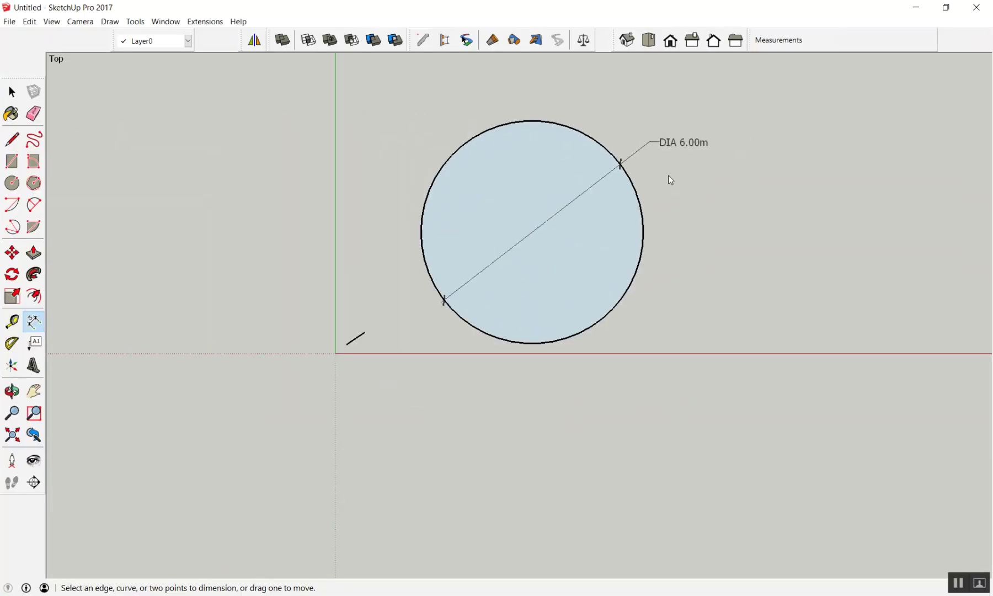
left_click(668, 143)
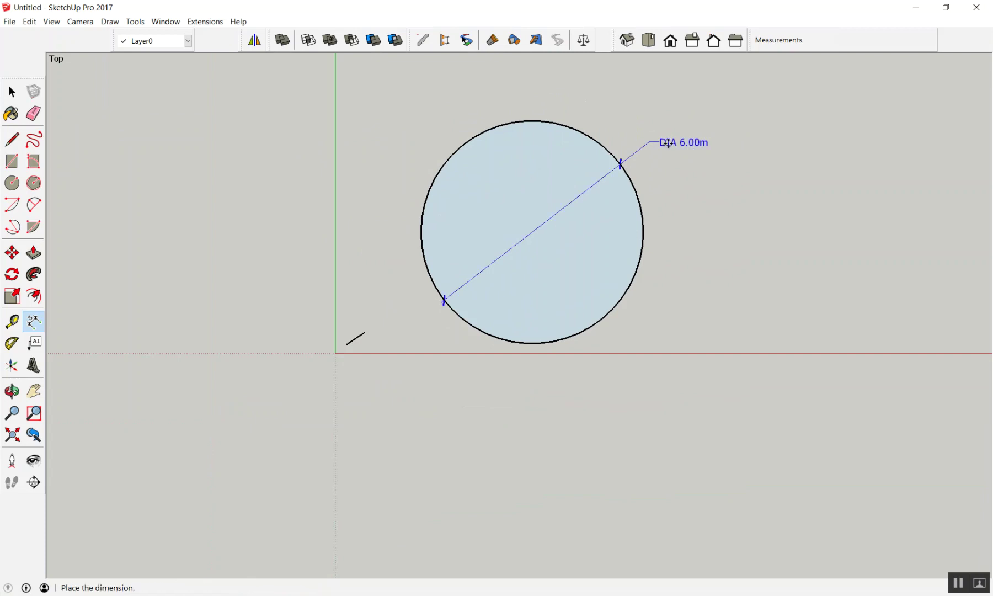
left_click(669, 143)
key("space")
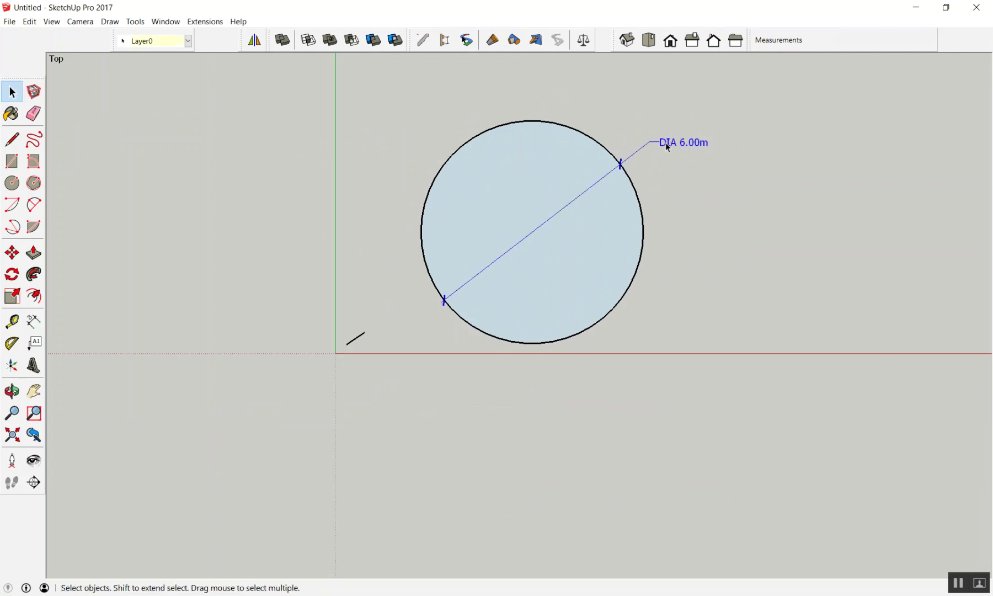
key("Delete")
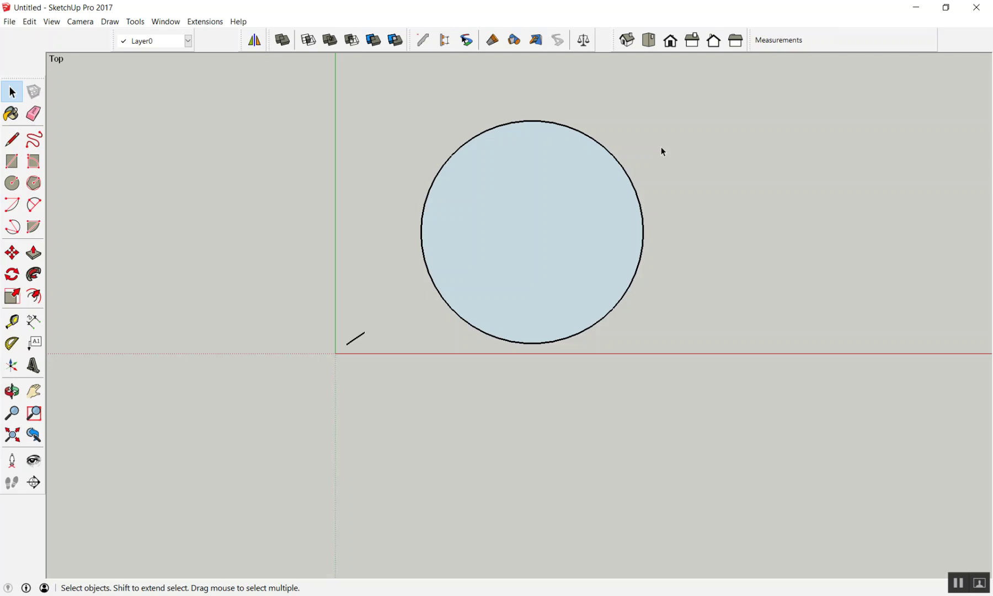
key("f")
Offset the 3 m circle's edge inward by 1.5 to form a thin ring
scroll(585, 127, "up", 2)
scroll(585, 126, "up", 3)
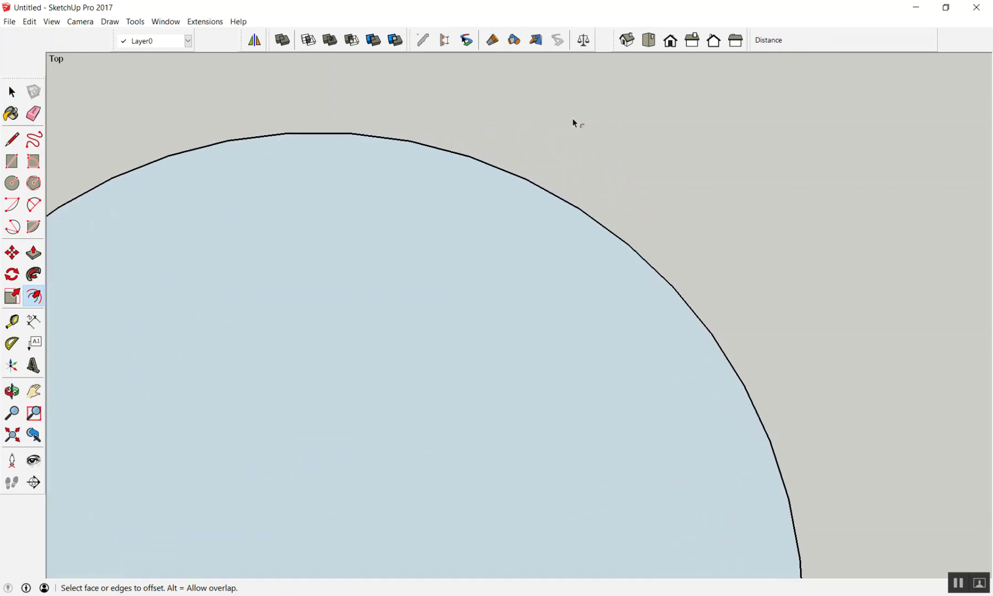
scroll(546, 132, "up", 2)
left_click(500, 174)
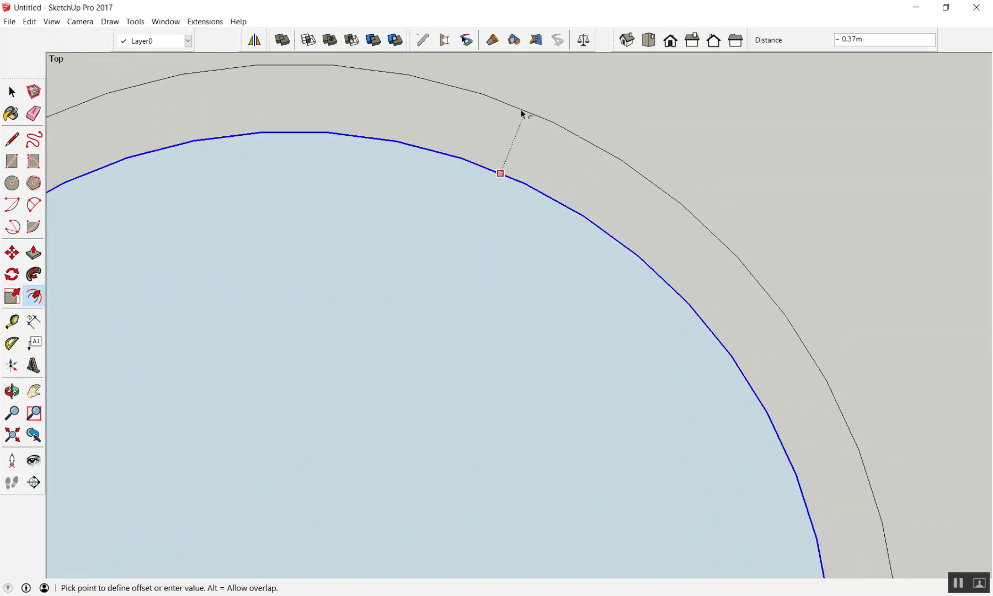
type("1")
type(".5")
key("Return")
key("space")
scroll(607, 110, "down", 5)
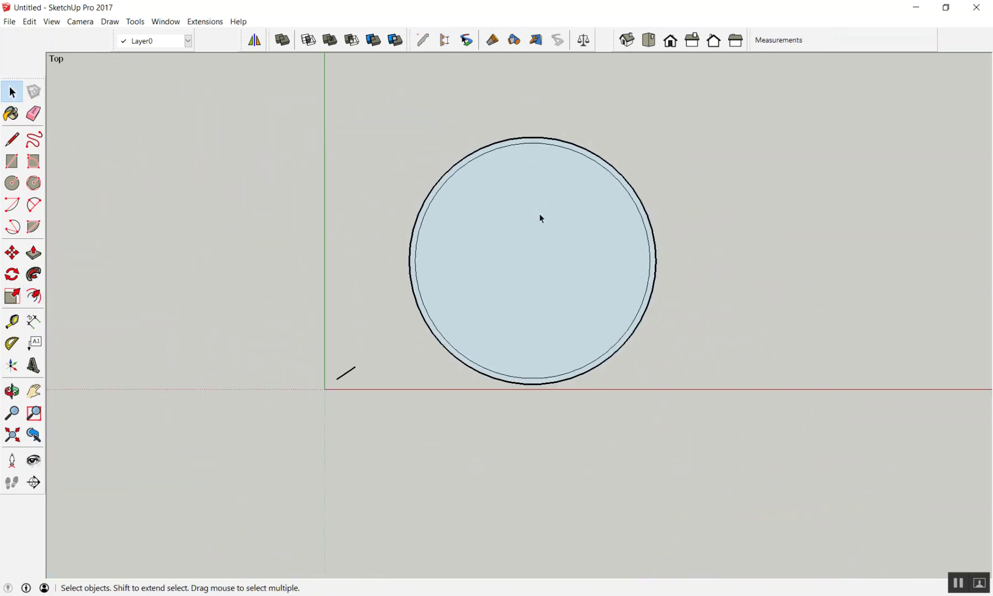
scroll(492, 298, "up", 2)
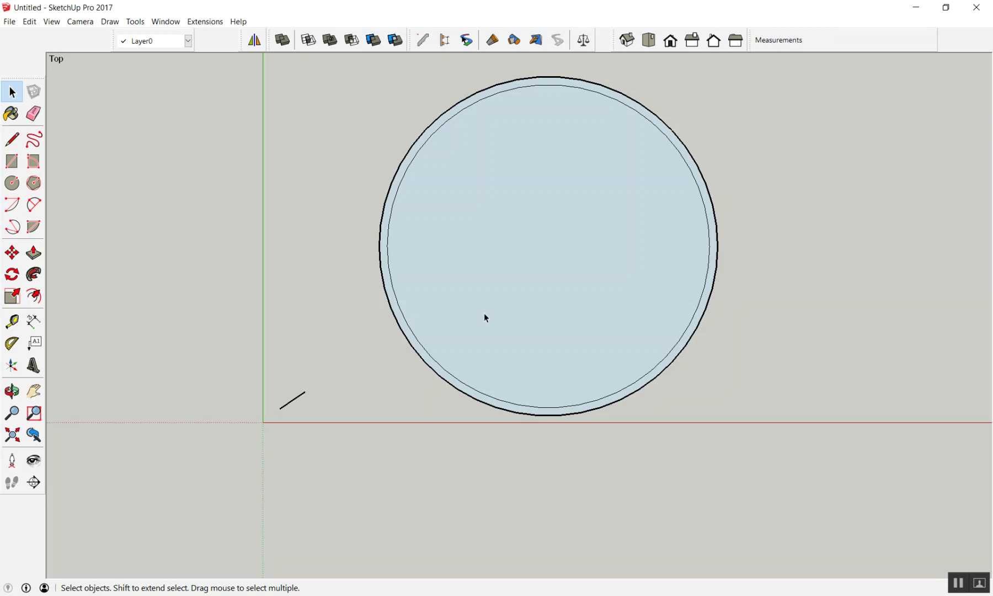
key("l")
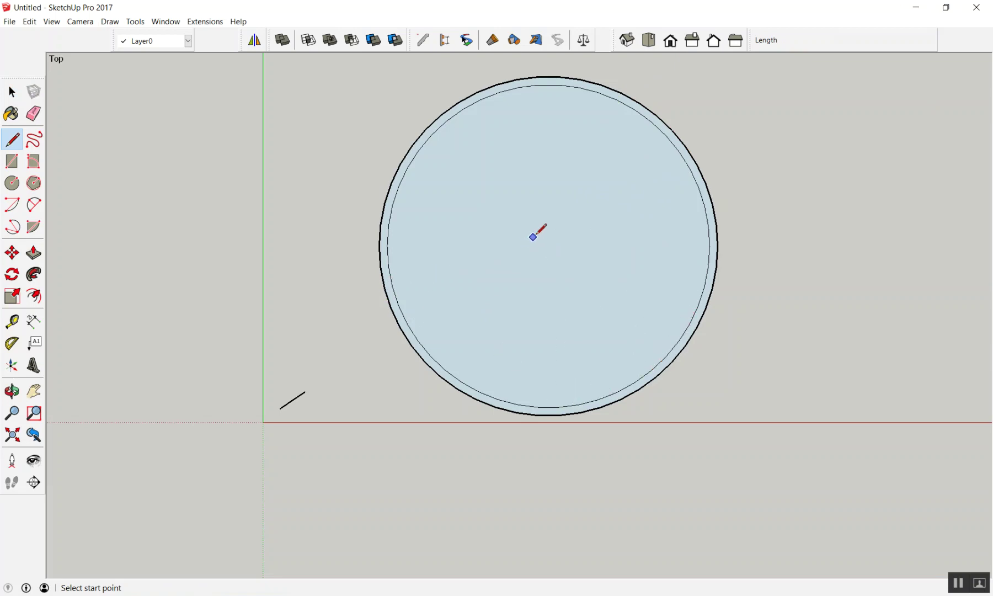
Draw a diameter line from the circle's centre out past its right and left edges
left_click(548, 245)
left_click(826, 246)
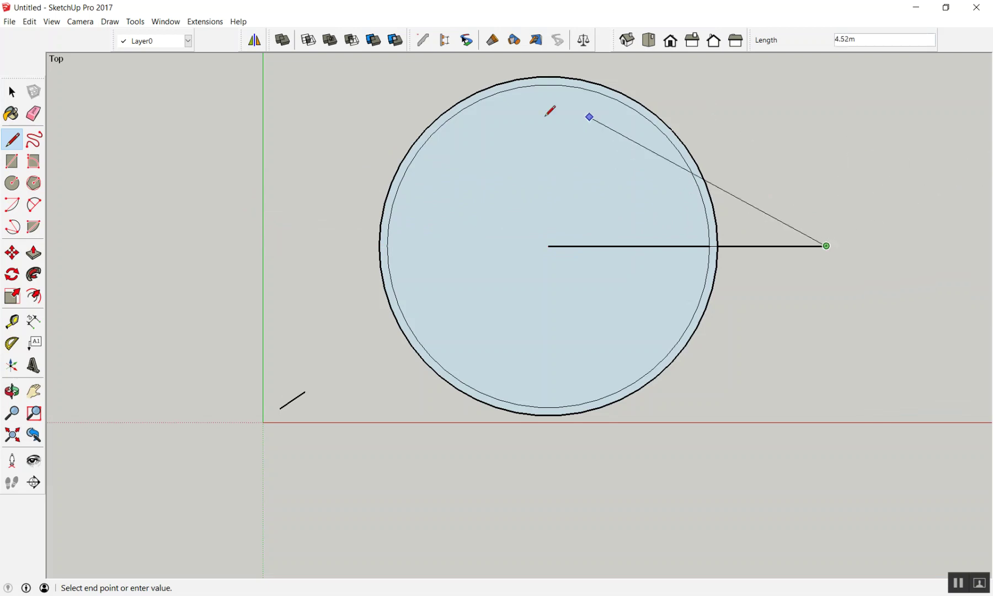
left_click(231, 245)
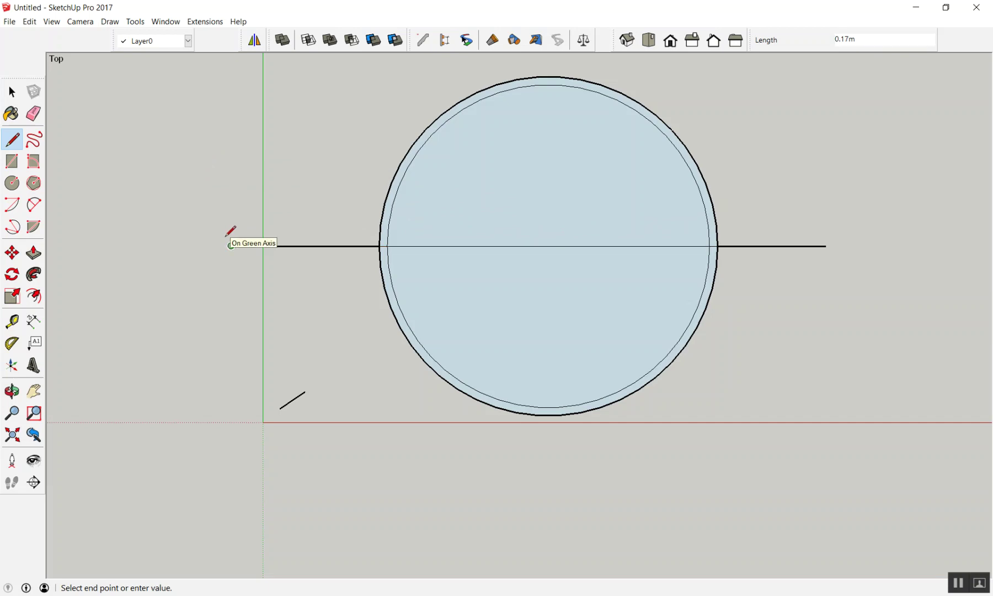
key("space")
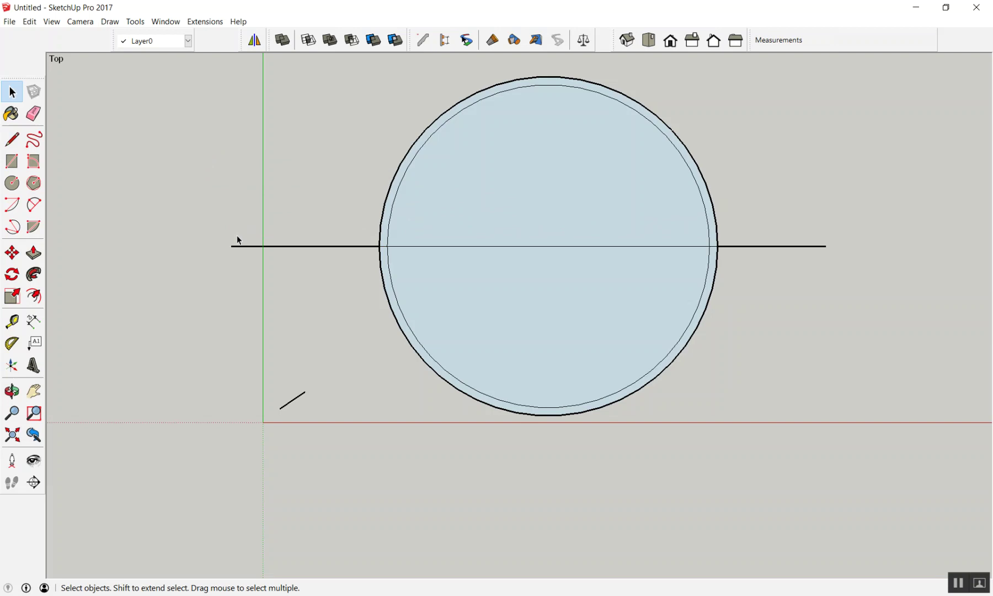
Erase both line stubs and the lower half of the circle
key("e")
left_click_drag(315, 198, 358, 278)
left_click_drag(754, 220, 672, 297)
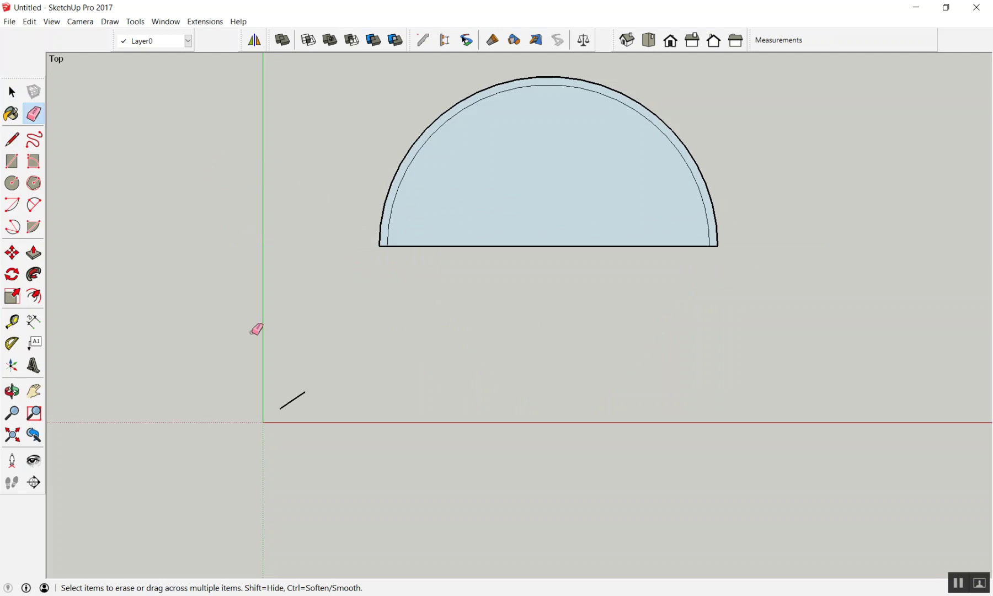
Erase the half-disc's base edges, then undo to restore the base and face
left_click_drag(497, 264, 470, 222)
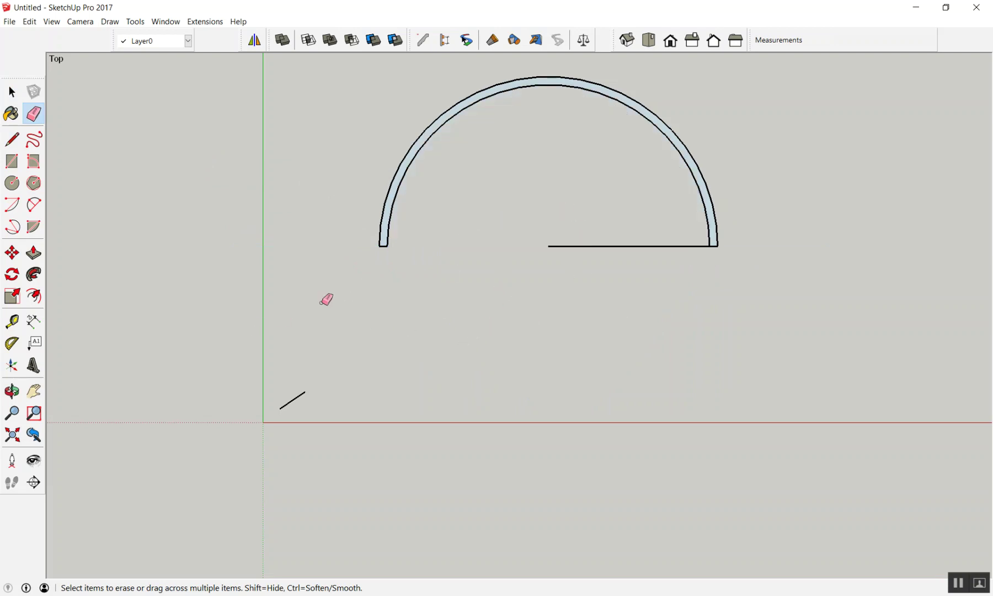
left_click(587, 243)
scroll(345, 221, "down", 2)
scroll(298, 251, "down", 3)
scroll(276, 229, "up", 4)
scroll(193, 221, "down", 2)
key("space")
key("ctrl+z")
key("ctrl+z")
scroll(191, 222, "up", 2)
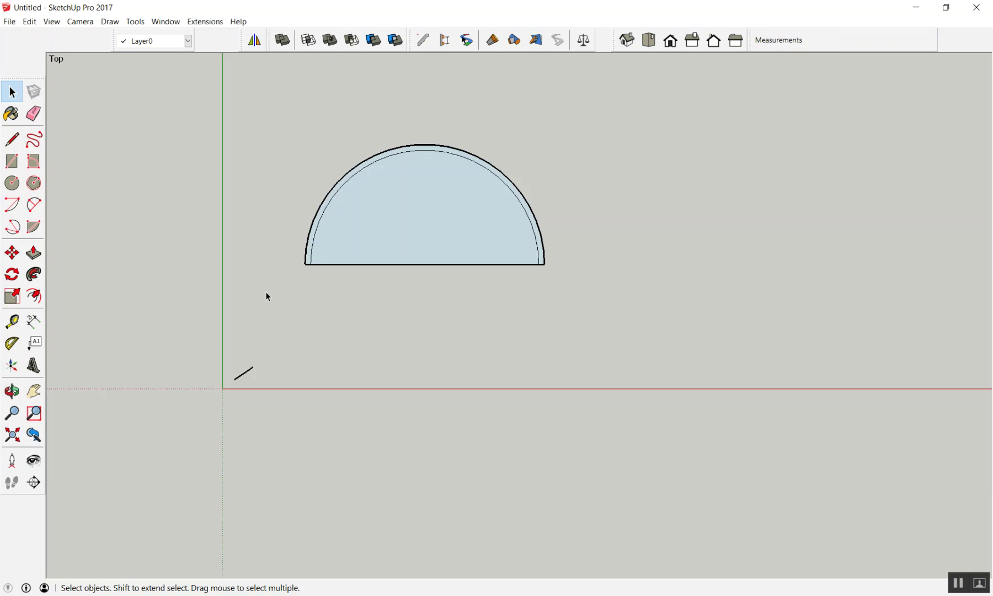
scroll(530, 284, "down", 3)
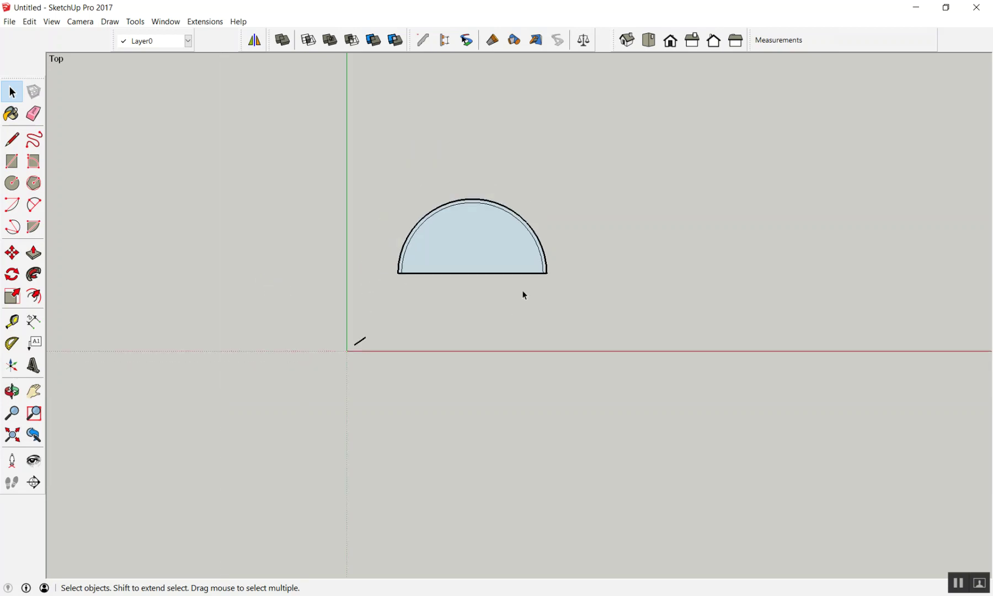
scroll(835, 218, "up", 2)
Draw a 3 m radius circle to the right of the half-disc
key("c")
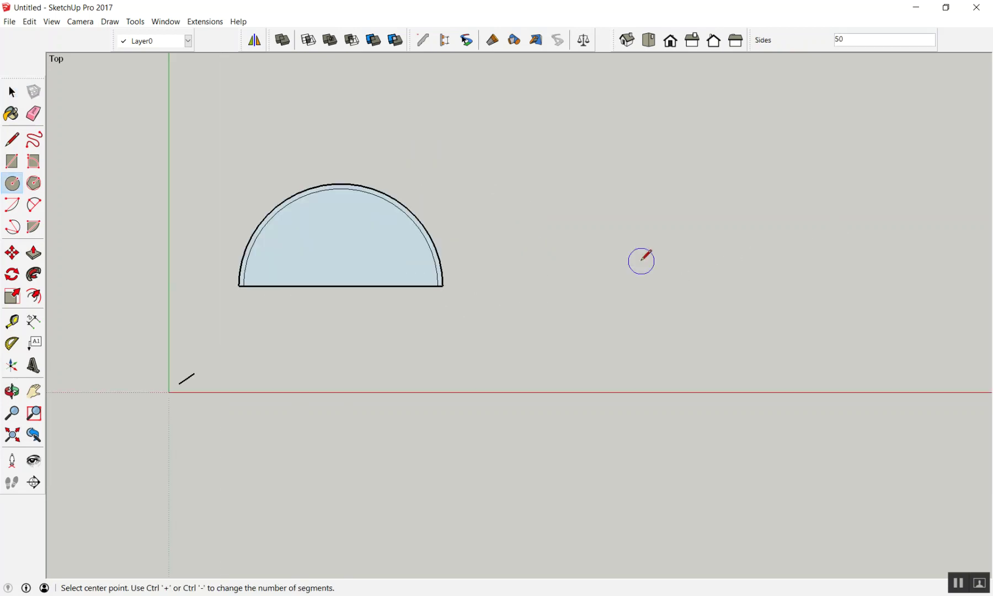
left_click(655, 232)
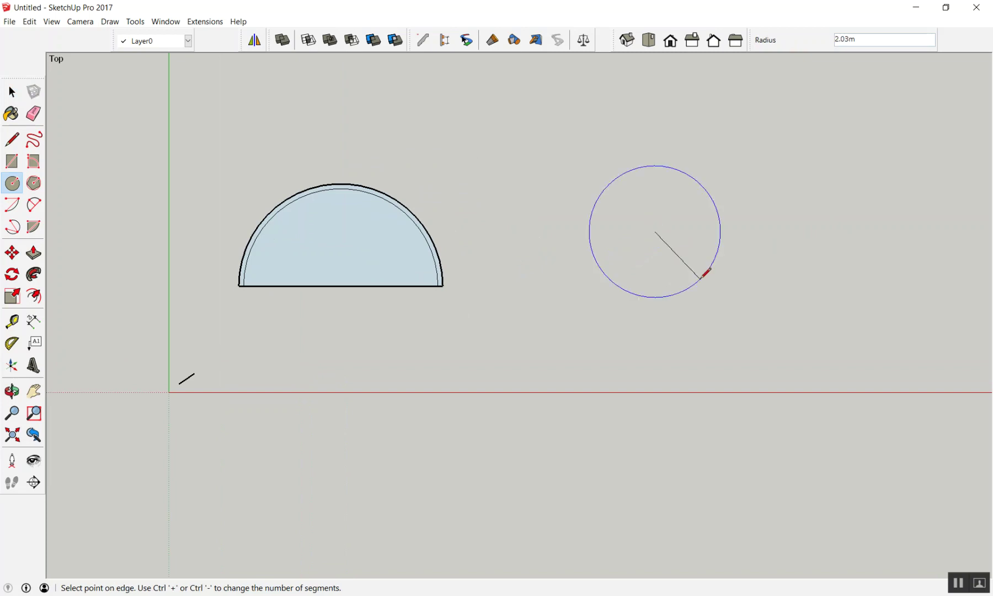
type("3")
key("Return")
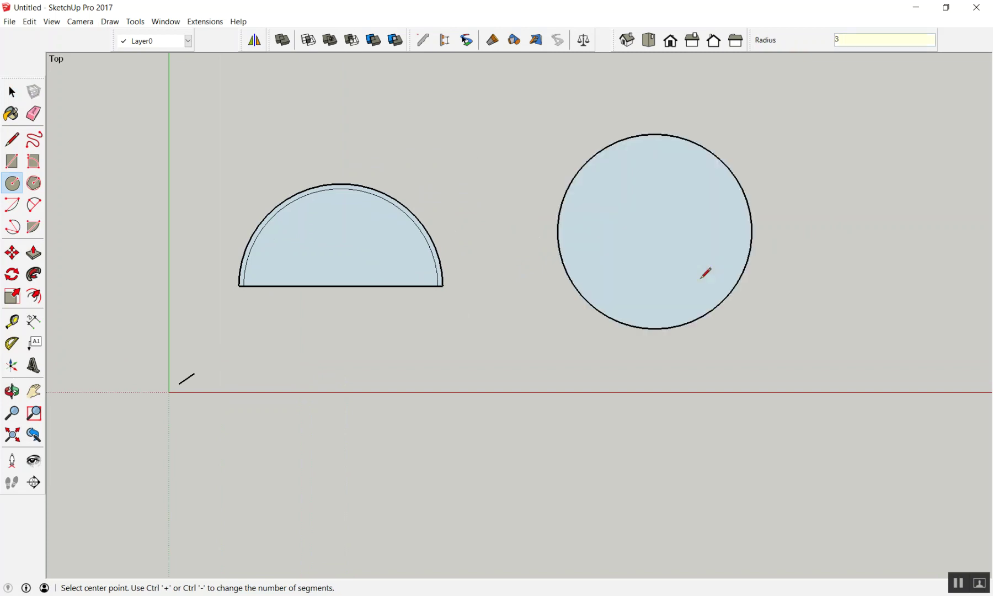
key("space")
Offset the new circle's edge outward by 0.15
key("f")
scroll(696, 108, "up", 3)
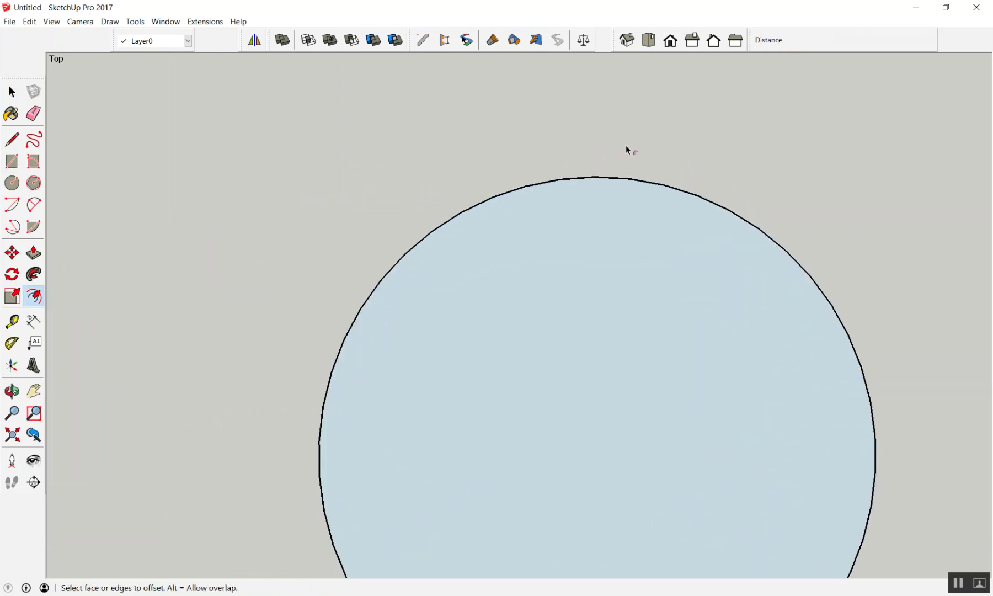
left_click(638, 182)
left_click(651, 141)
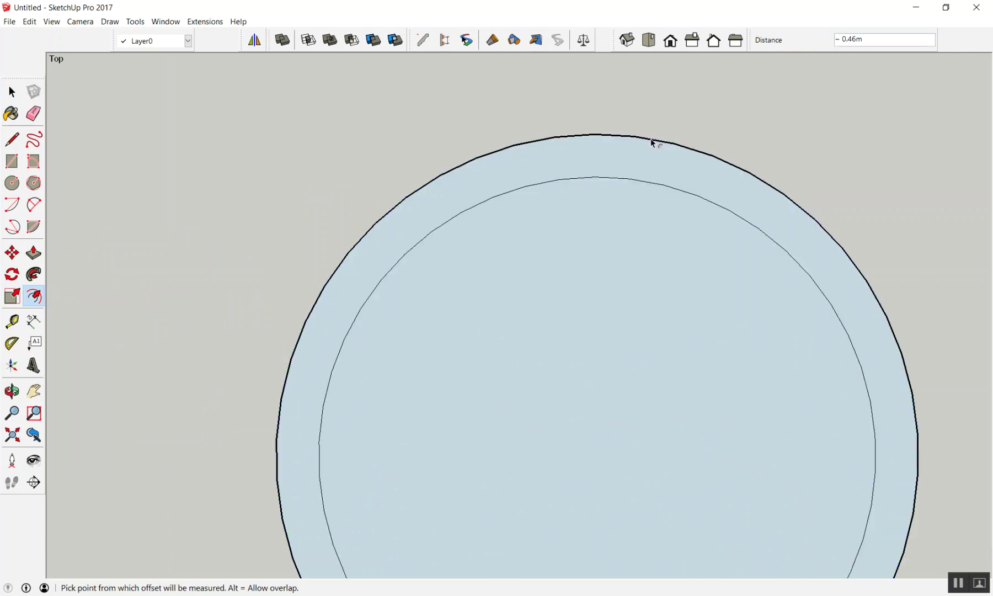
type(".15")
key("Return")
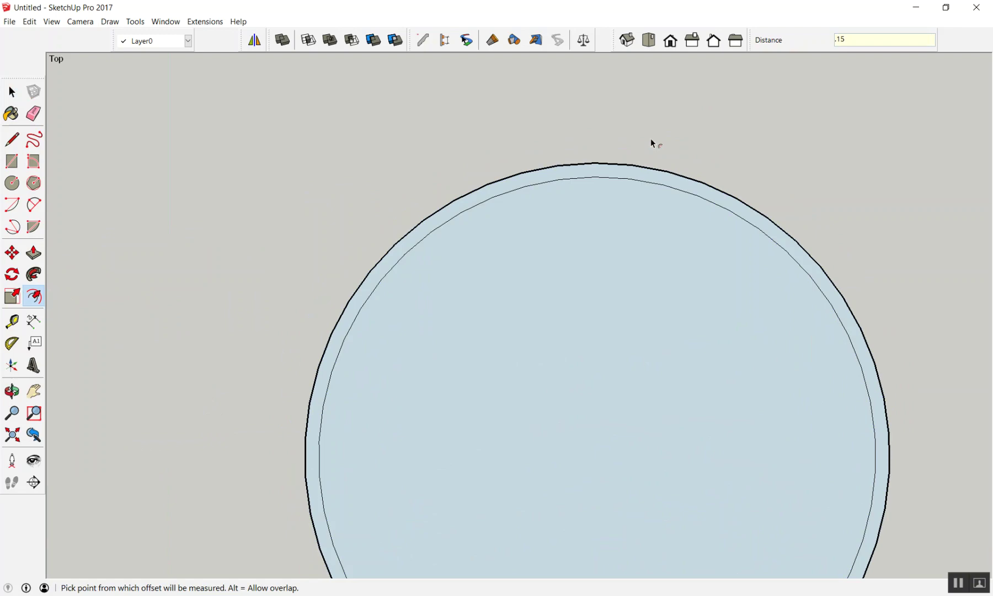
scroll(439, 155, "down", 1)
scroll(509, 177, "down", 2)
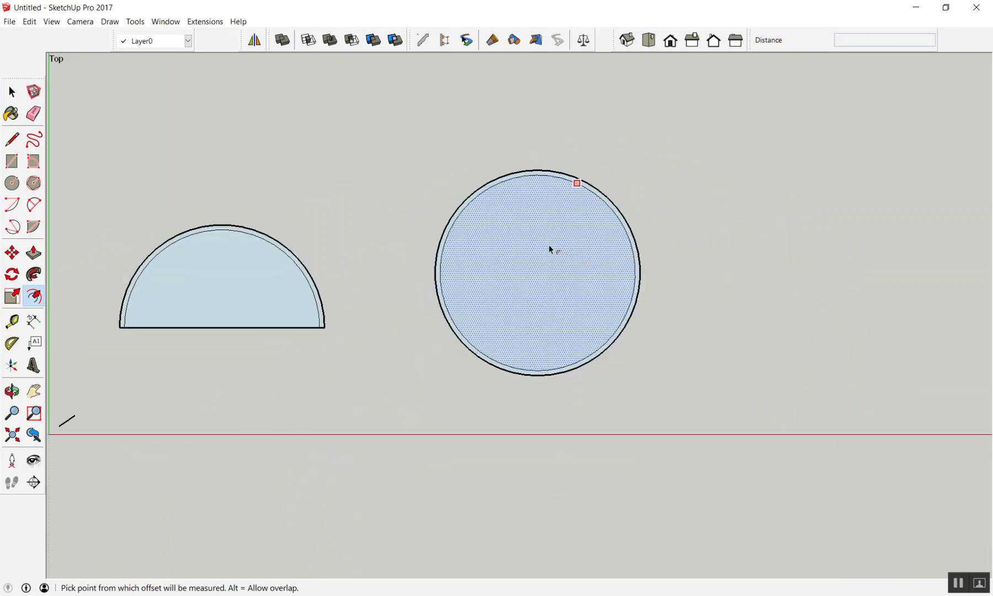
scroll(508, 271, "up", 1)
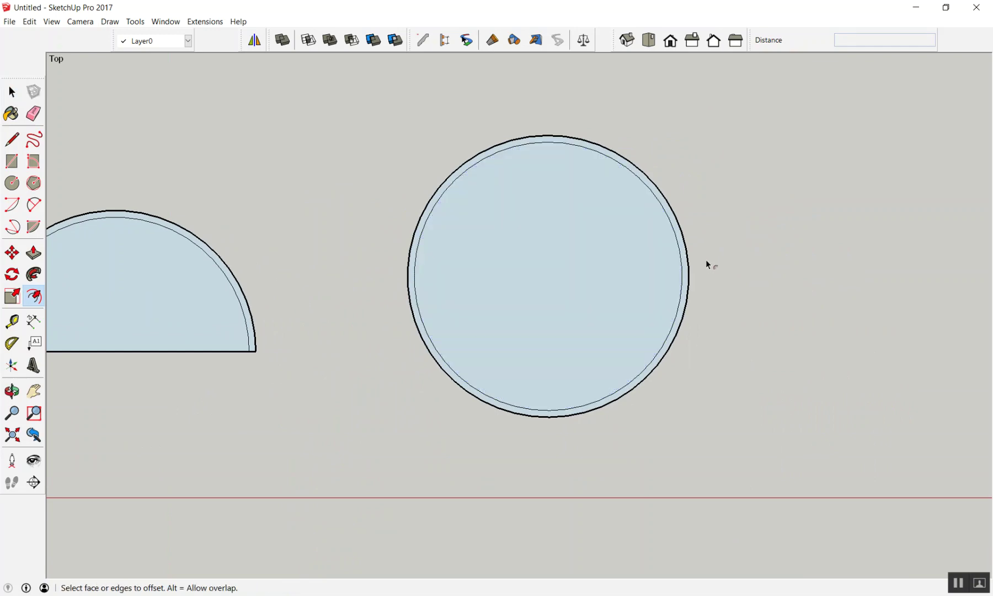
Draw a horizontal line through the new circle's centre extending past both sides
key("l")
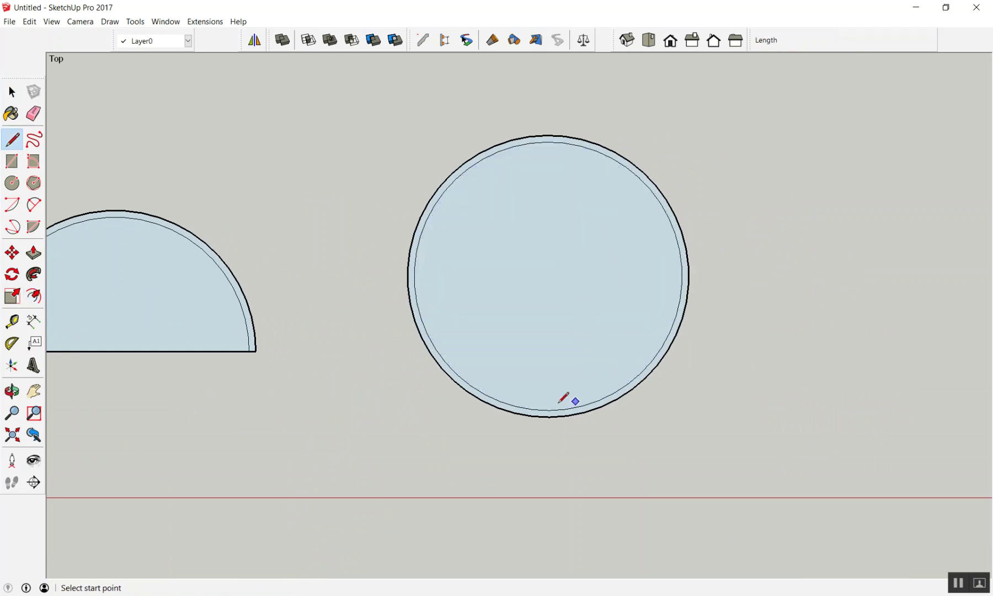
left_click(548, 275)
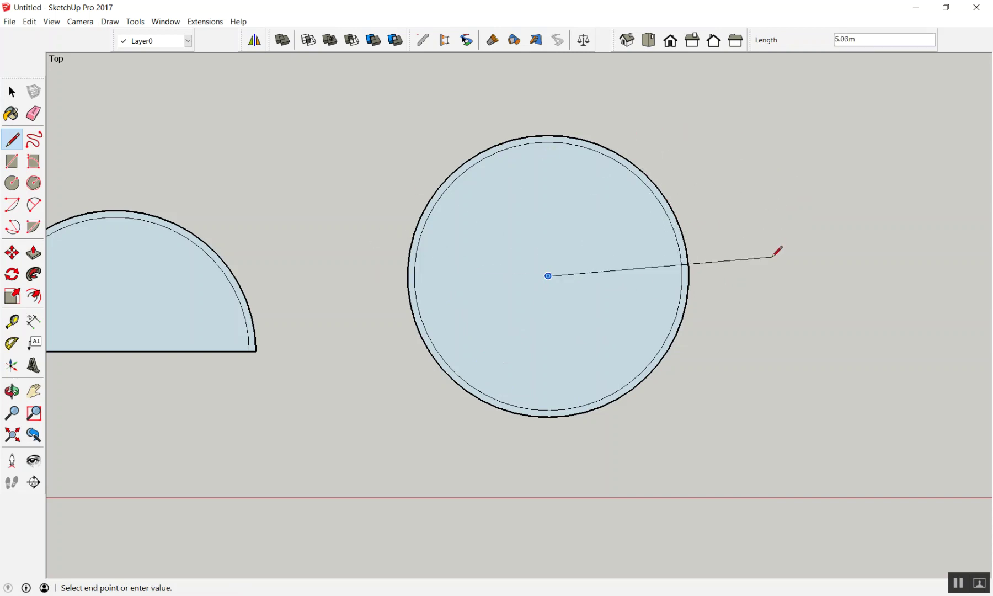
left_click(769, 275)
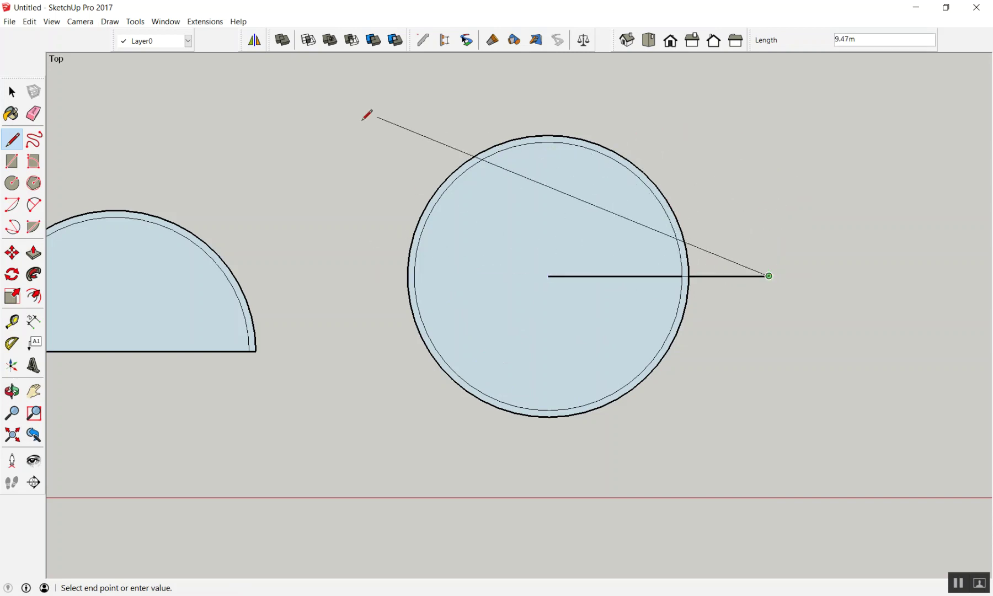
left_click(301, 275)
key("space")
scroll(492, 239, "down", 3)
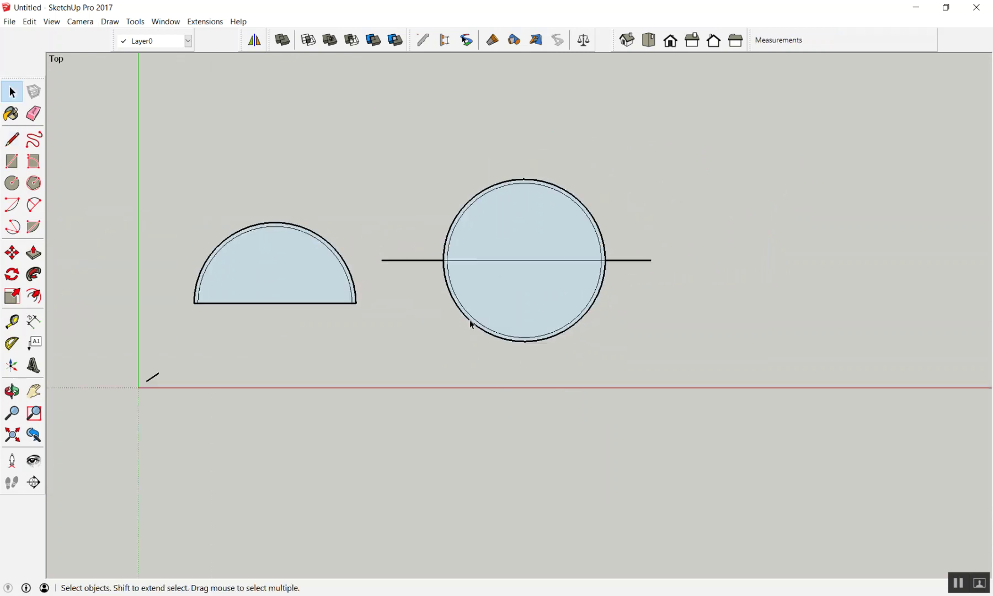
Erase the new circle's line stubs and lower half, leaving a half-disc
scroll(418, 313, "up", 3)
key("e")
left_click_drag(381, 224, 389, 236)
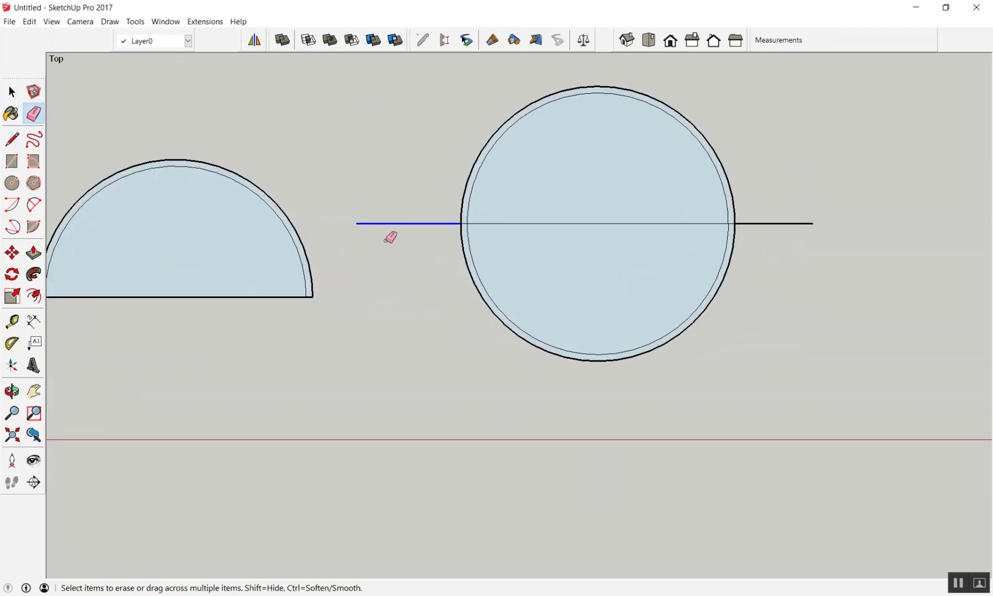
left_click(784, 222)
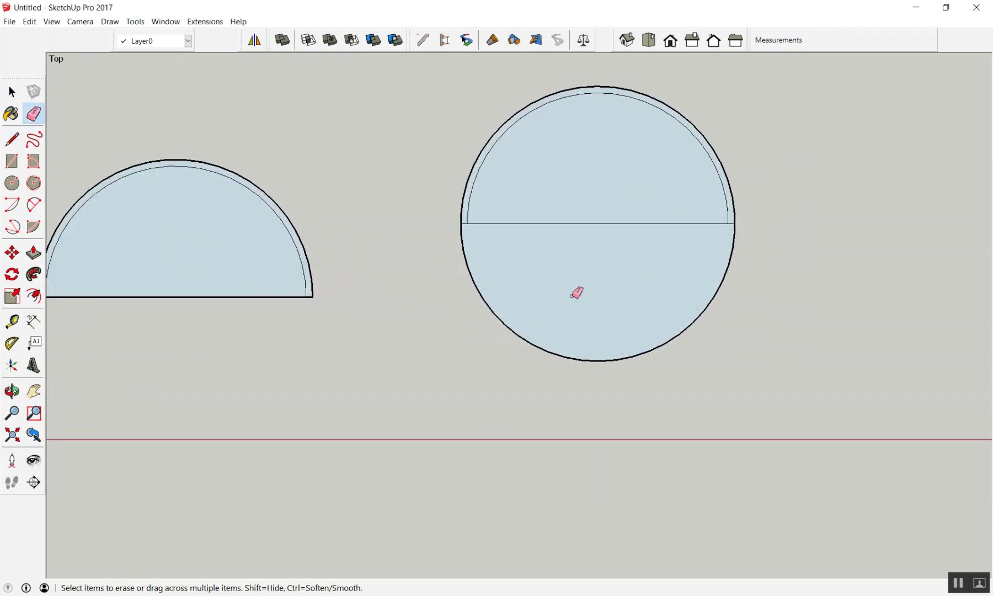
left_click_drag(577, 290, 464, 319)
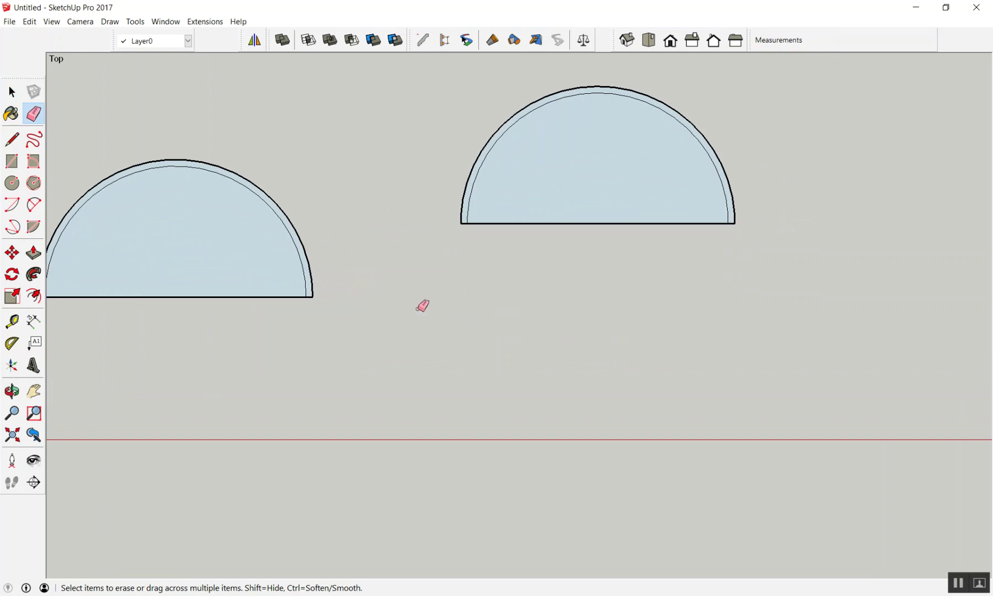
key("space")
Copy the new half-disc and paste the copy to its right
scroll(460, 245, "down", 3)
scroll(473, 189, "up", 3)
scroll(470, 189, "up", 2)
left_click_drag(458, 189, 789, 381)
scroll(584, 286, "down", 3)
key("ctrl+c")
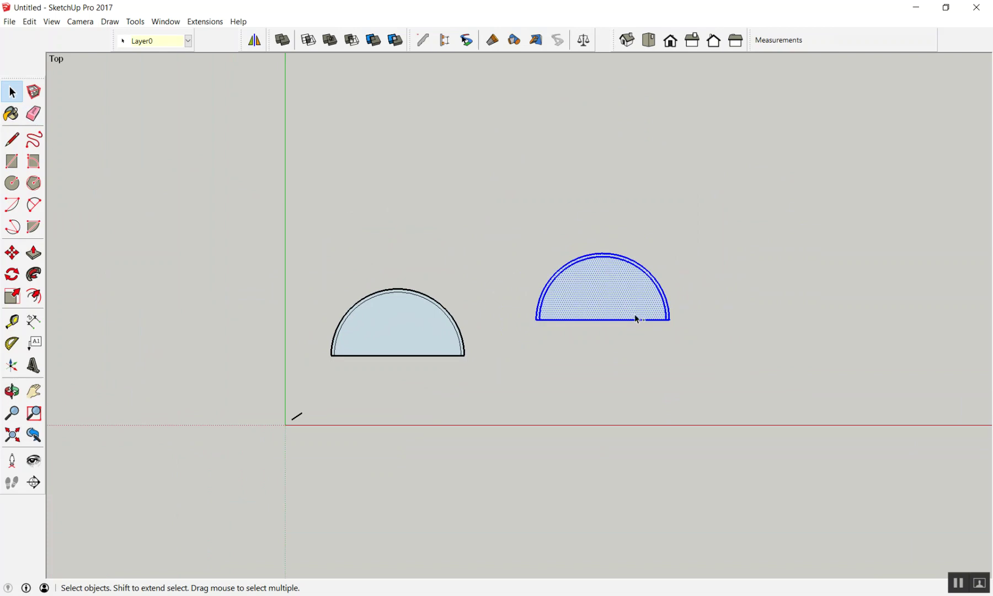
key("ctrl+v")
left_click(728, 305)
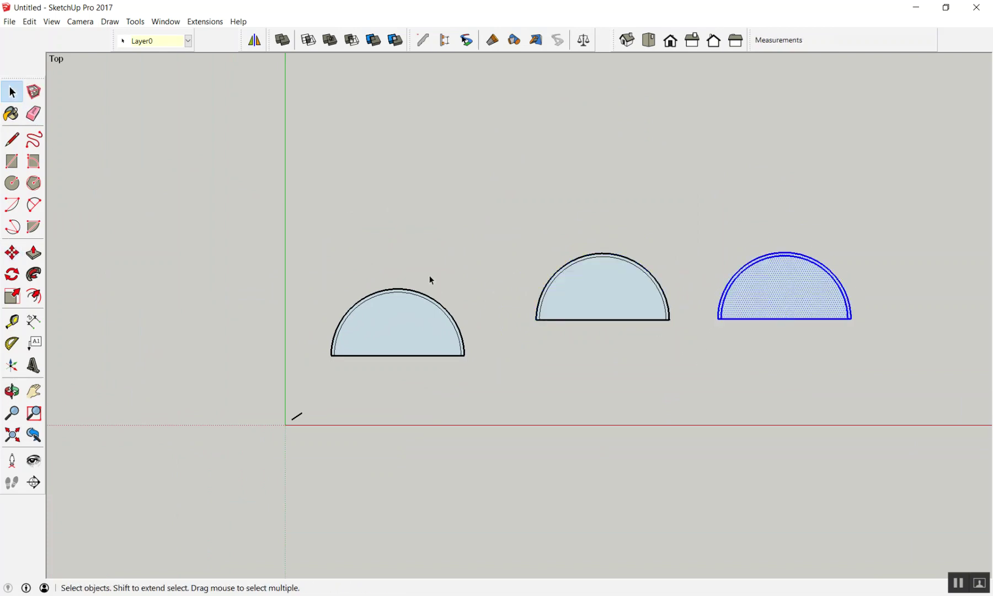
Delete the older left half-disc and start a line at the remaining base's midpoint
left_click_drag(368, 368, 299, 379)
key("Delete")
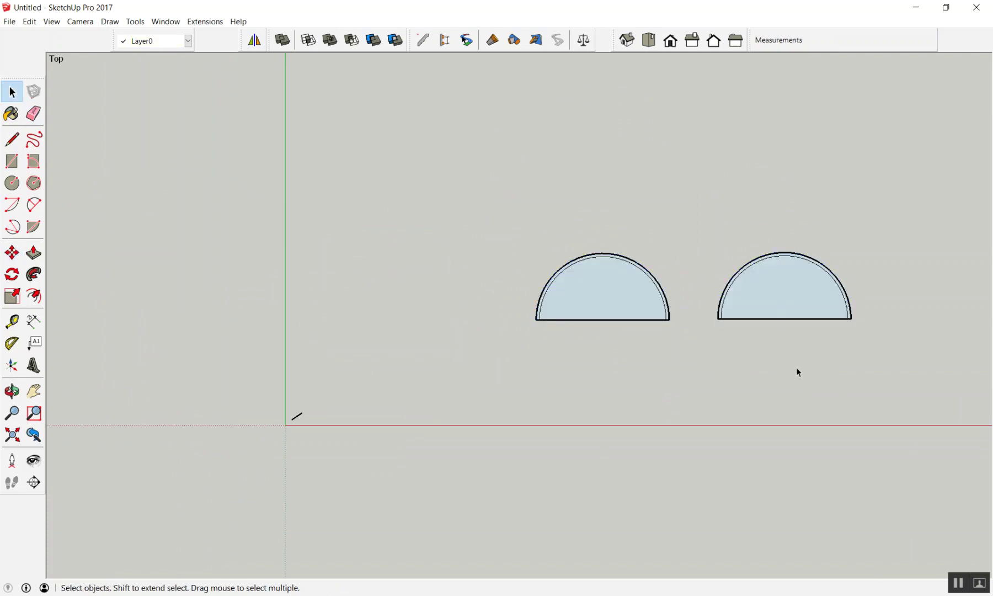
scroll(860, 326, "up", 2)
scroll(866, 287, "up", 2)
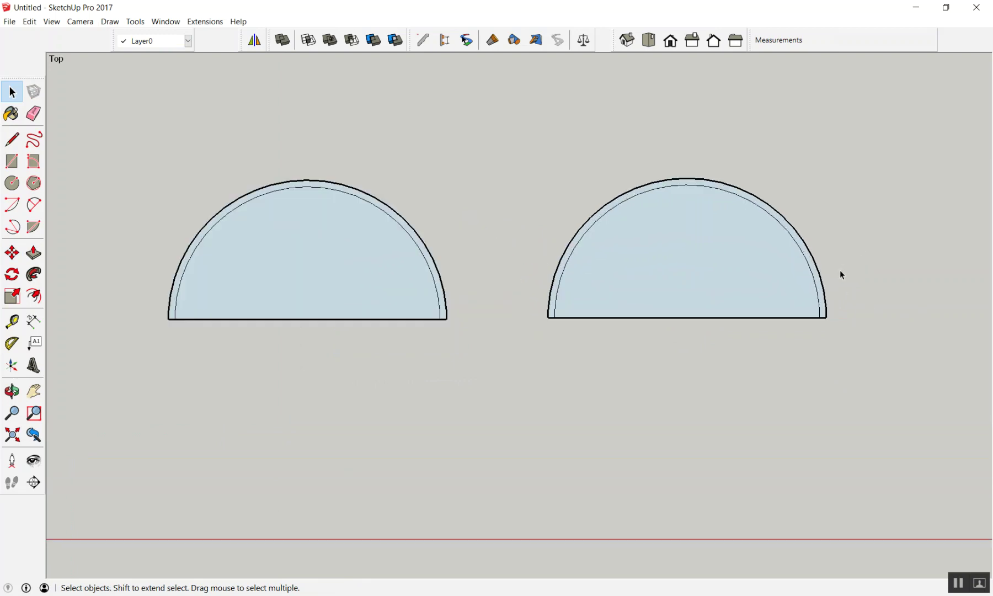
key("l")
left_click(687, 317)
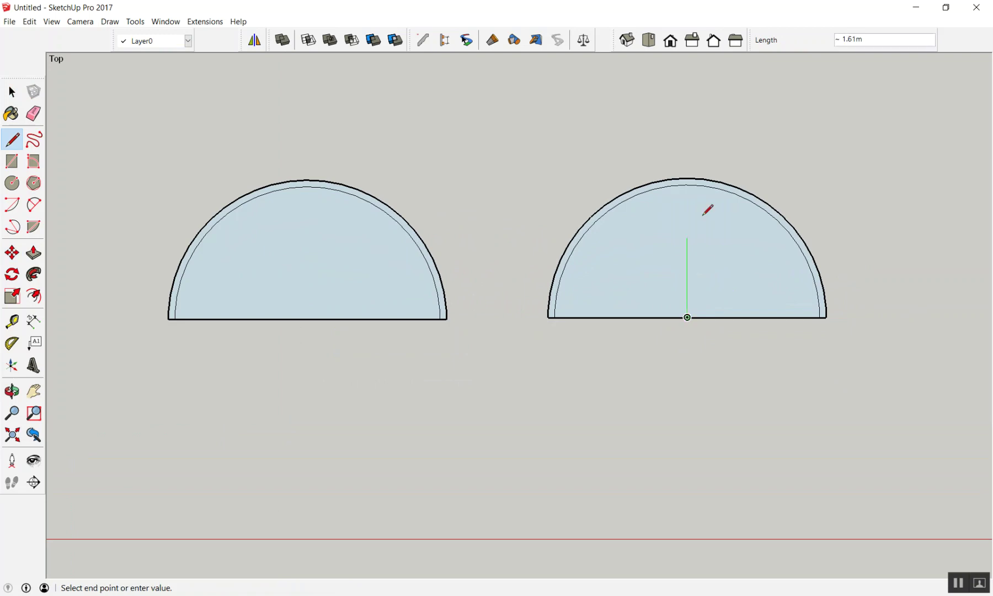
Finish a vertical line above the arc, then erase it, the arc's left half and base edges
left_click(688, 124)
key("space")
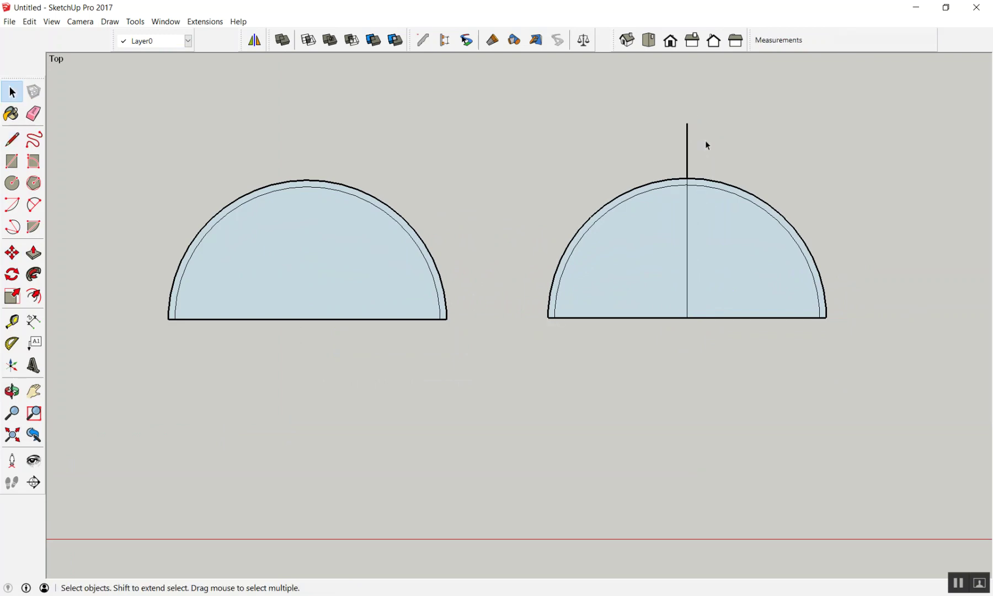
key("e")
left_click(687, 149)
mouse_move(664, 178)
left_mouse_down()
mouse_move(621, 292)
mouse_move(626, 334)
left_mouse_up()
left_click_drag(617, 219, 568, 262)
mouse_move(556, 311)
left_mouse_down()
mouse_move(734, 300)
mouse_move(729, 327)
left_mouse_up()
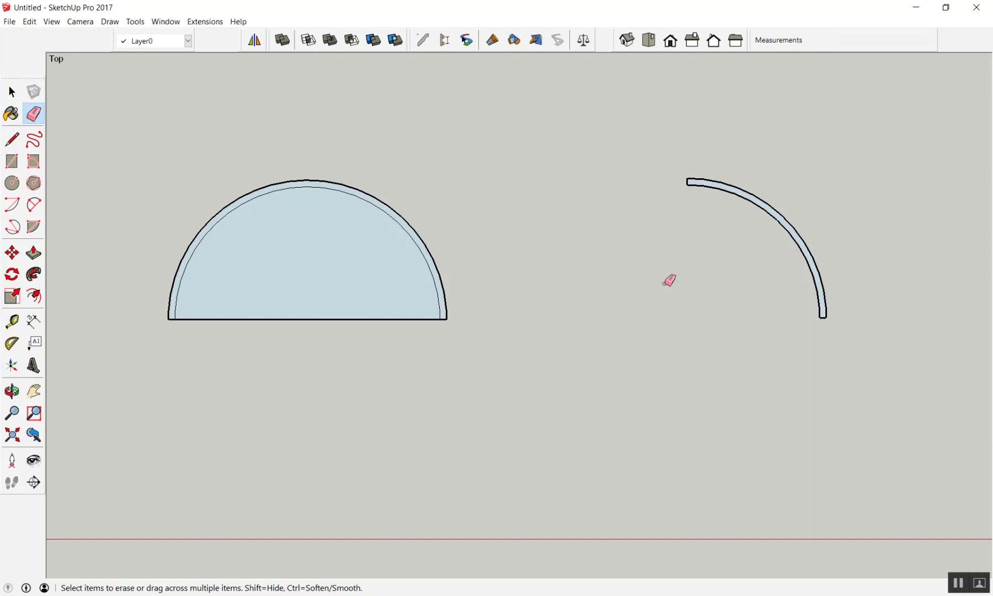
left_click(335, 319)
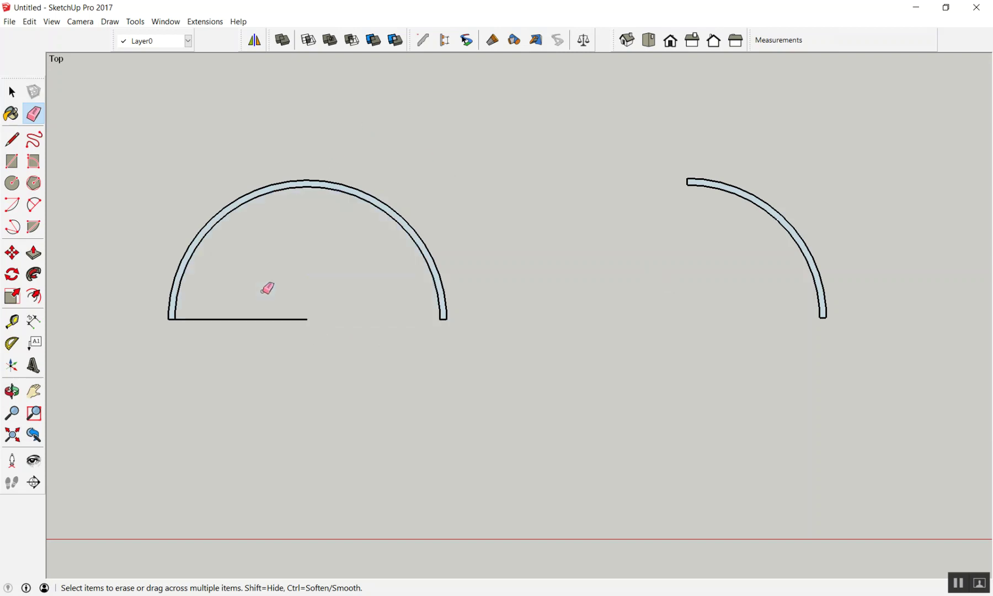
left_click(274, 319)
Undo the erasures, then redo to bring back the right shape and its vertical line
key("shift+z")
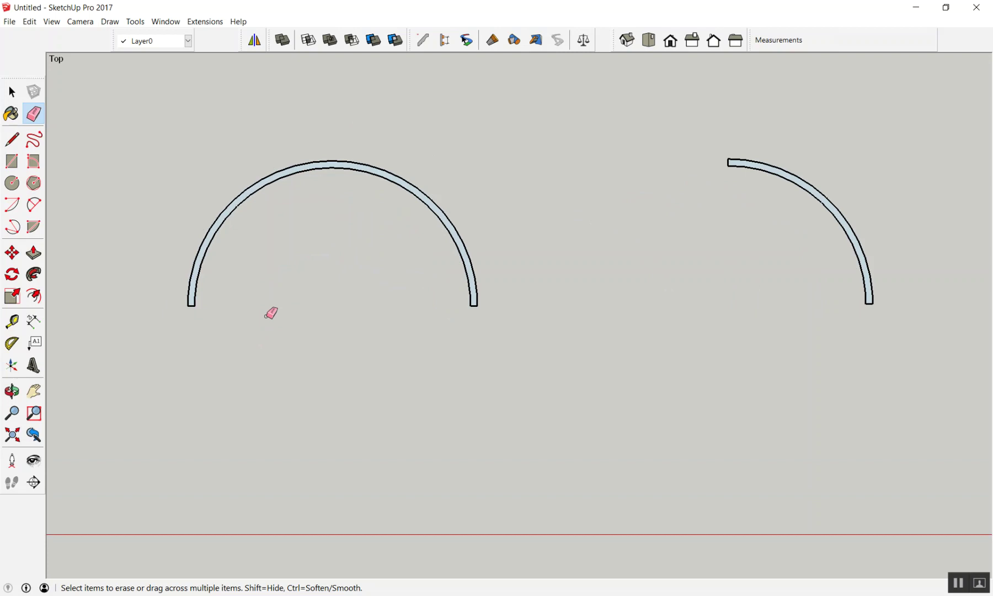
key("ctrl+z")
key("ctrl+z")
key("ctrl+z")
key("ctrl+z")
key("ctrl+z")
key("ctrl+z")
key("ctrl+z")
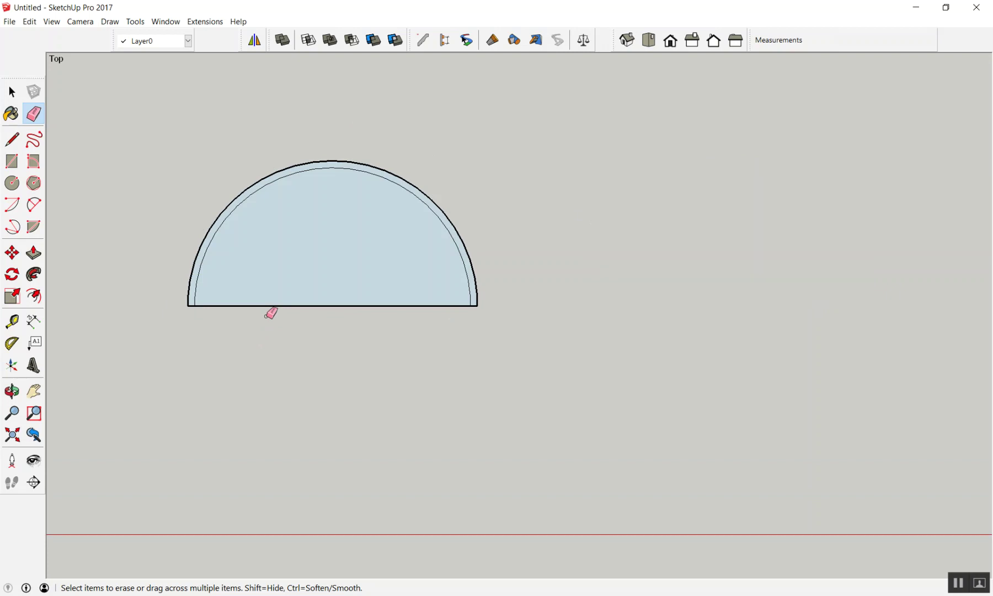
key("ctrl+y")
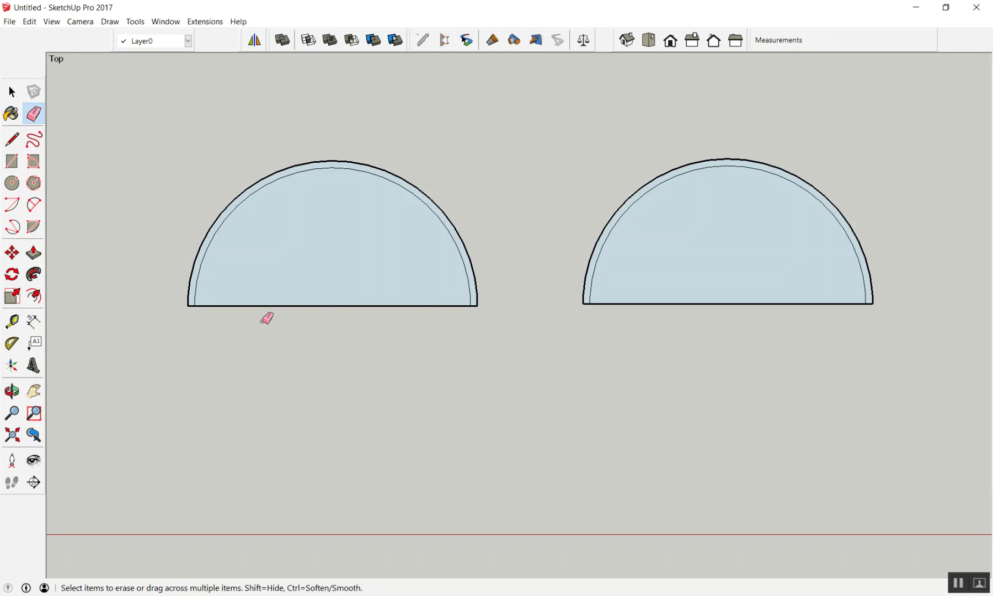
key("ctrl+y")
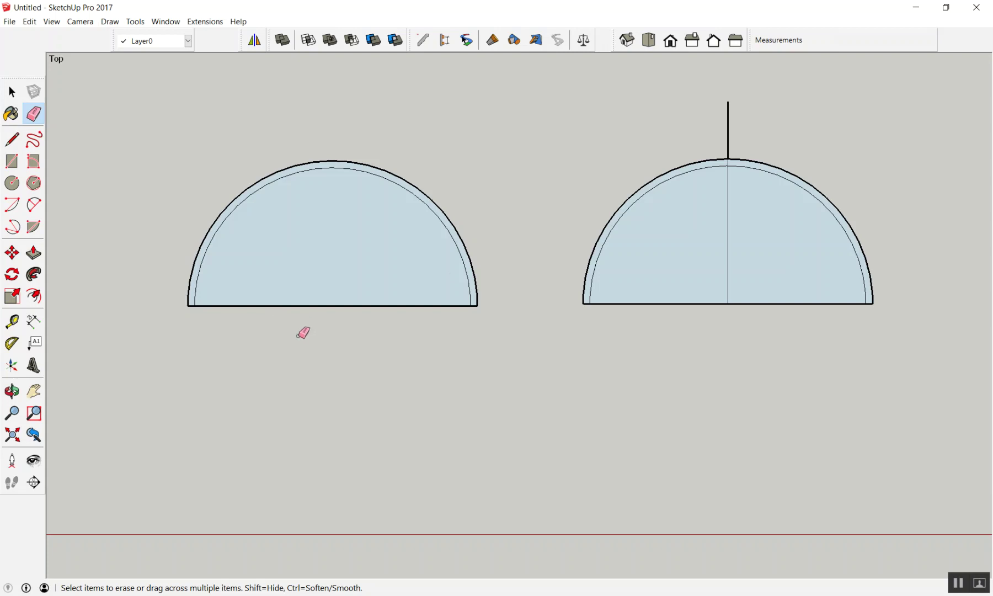
key("space")
Erase the vertical line, stray edges of the left shape, and the base edge under its face
key("e")
left_click(728, 127)
left_click(712, 160)
mouse_move(678, 262)
left_mouse_down()
mouse_move(703, 331)
mouse_move(710, 266)
mouse_move(652, 170)
mouse_move(581, 303)
left_mouse_up()
mouse_move(346, 295)
left_mouse_down()
mouse_move(336, 324)
mouse_move(312, 300)
left_mouse_up()
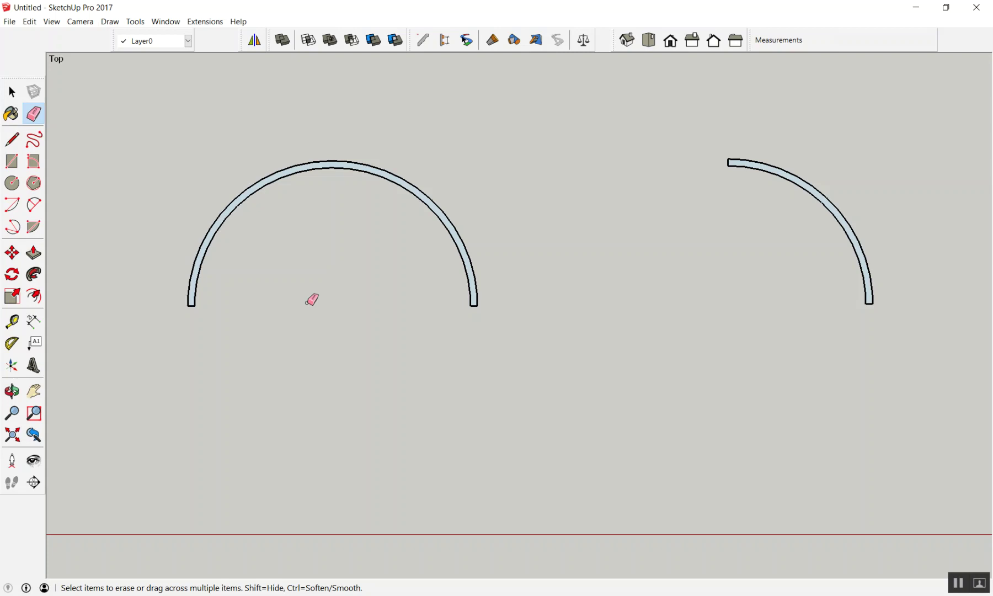
scroll(312, 300, "down", 3)
scroll(505, 250, "up", 2)
key("space")
scroll(525, 243, "down", 3)
scroll(524, 243, "down", 1)
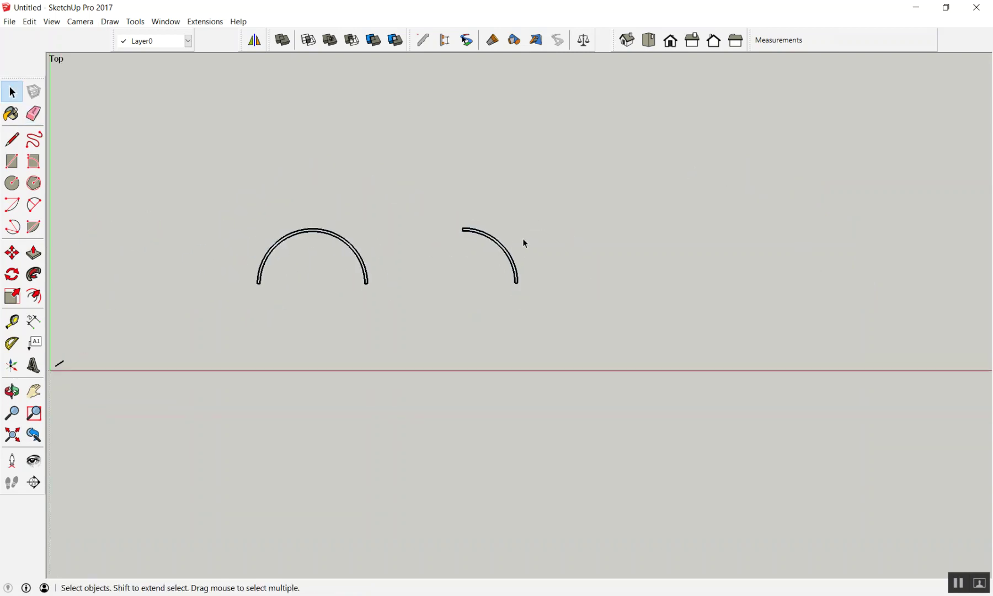
Zoom in and window-select the quarter-arc band together with its edges
scroll(507, 297, "up", 3)
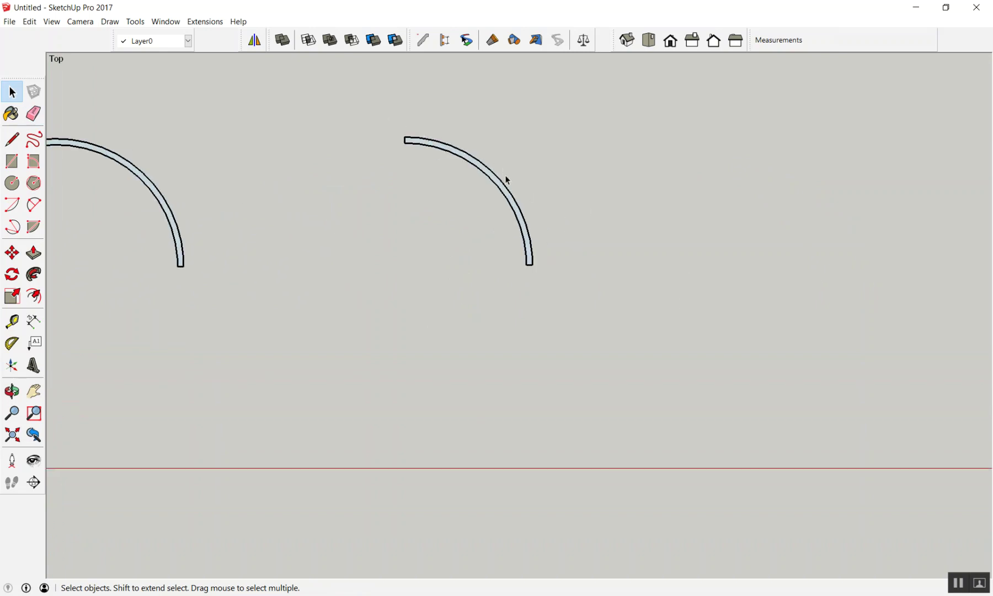
scroll(503, 168, "up", 2)
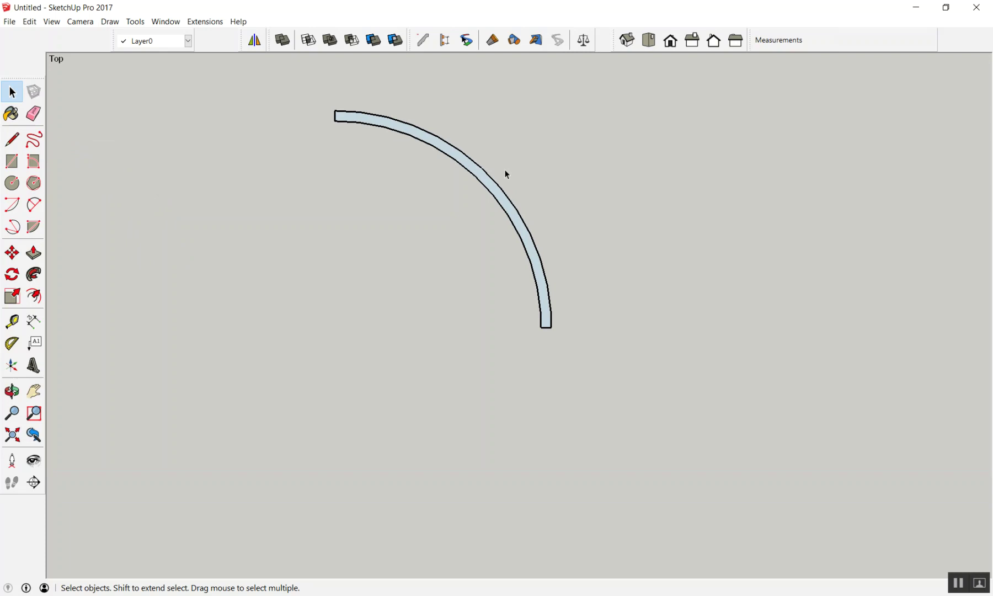
left_click_drag(273, 93, 661, 377)
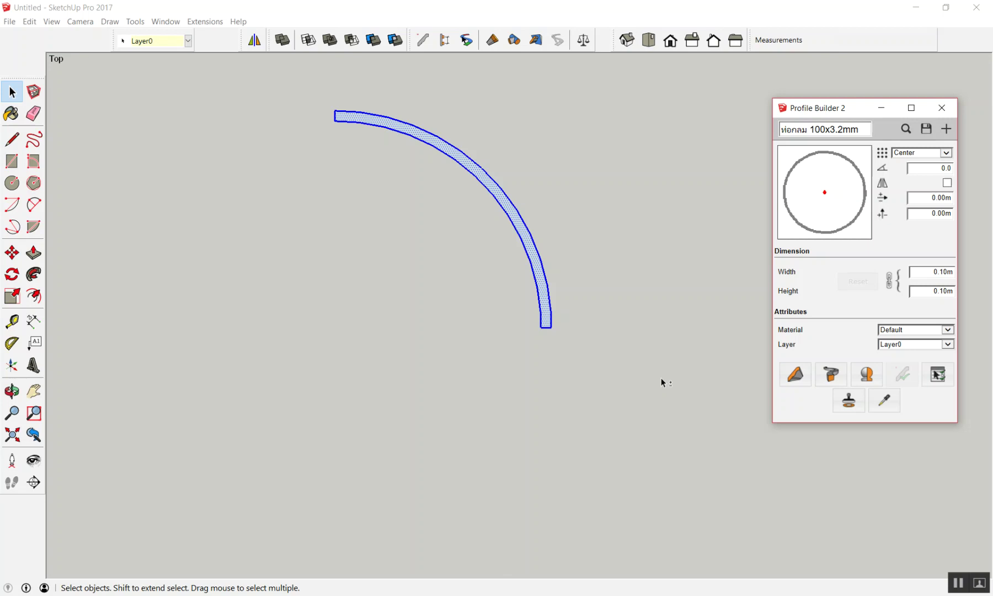
Reselect the quarter-arc band and save it as a new profile named 'ผิวด้านข้าง'
mouse_move(299, 87)
left_mouse_down()
mouse_move(572, 319)
mouse_move(634, 387)
left_mouse_up()
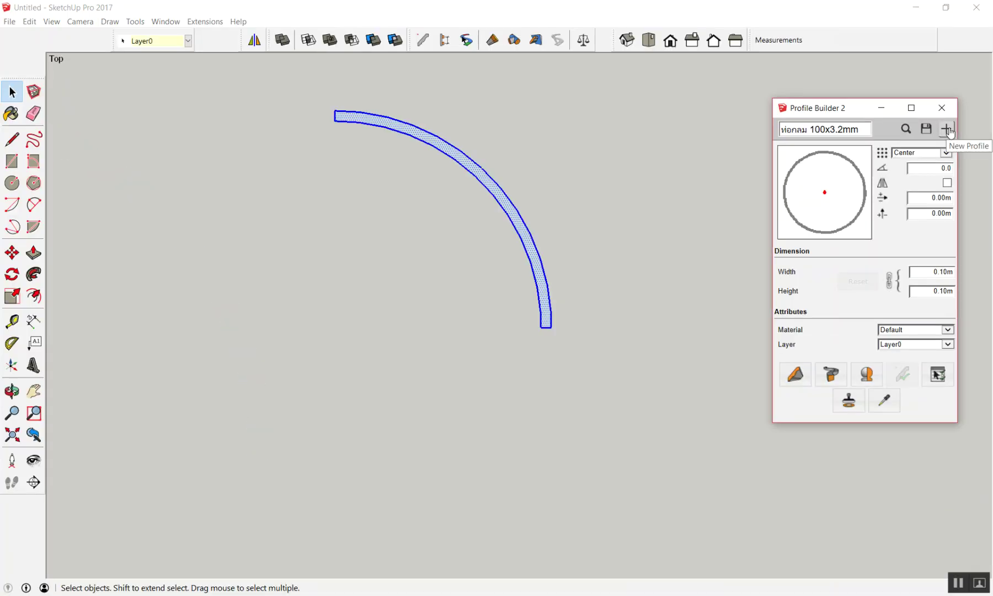
left_click(948, 131)
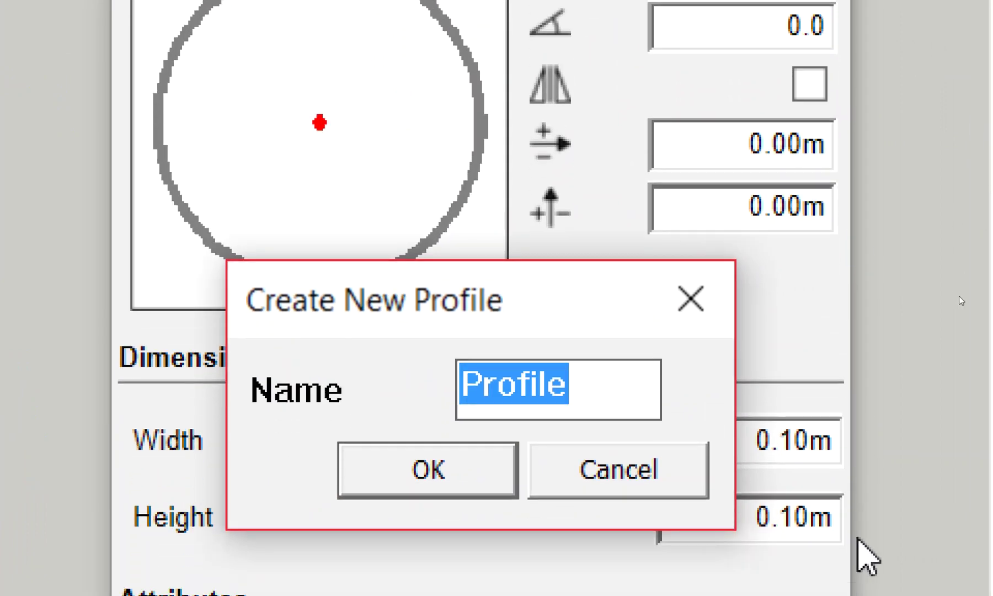
type("ๅ")
key("BackSpace")
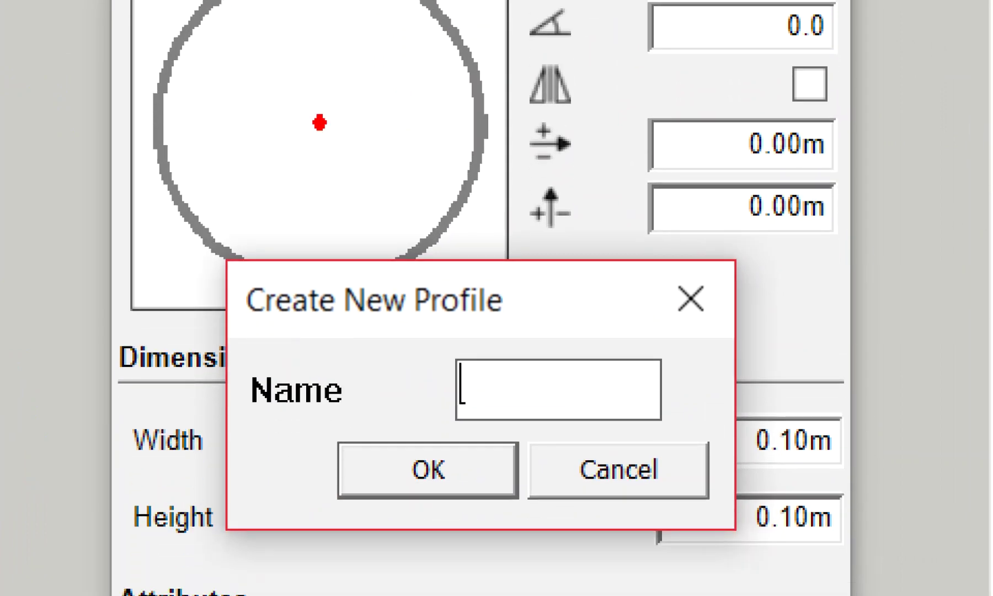
type("ด")
key("BackSpace")
type("ผิว")
key("BackSpace")
type("วด้านข้าง")
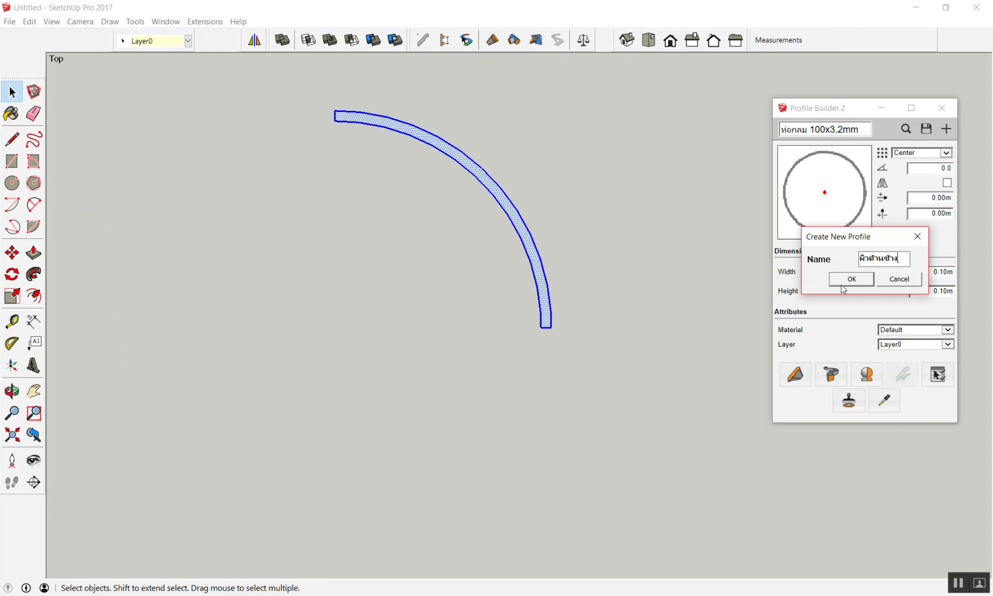
left_click(842, 281)
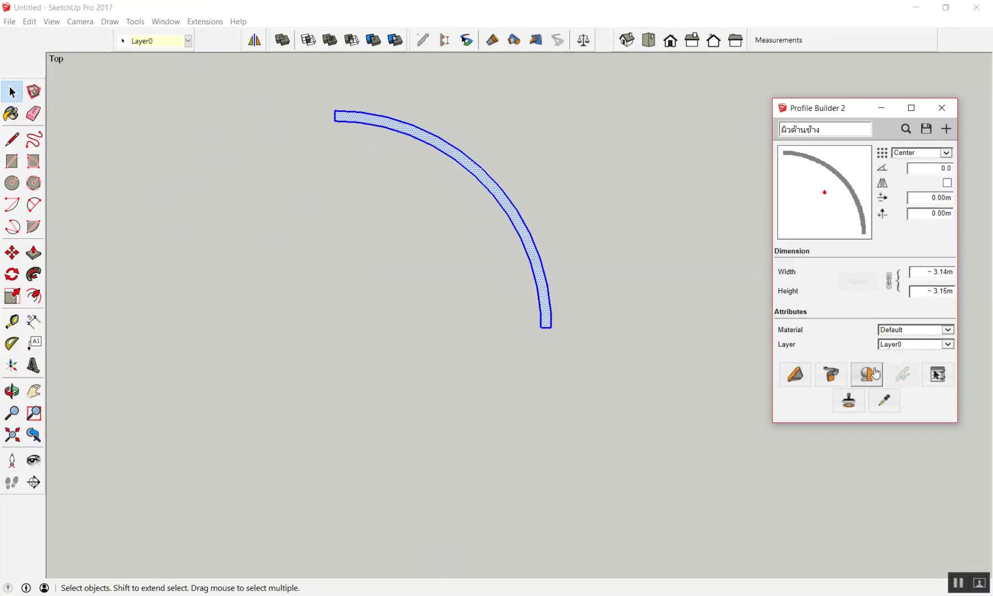
left_click(876, 374)
Revolve the ผิวด้านข้าง profile about a vertical axis into a half-dome, then return to Top view
scroll(576, 310, "down", 3)
scroll(634, 366, "down", 3)
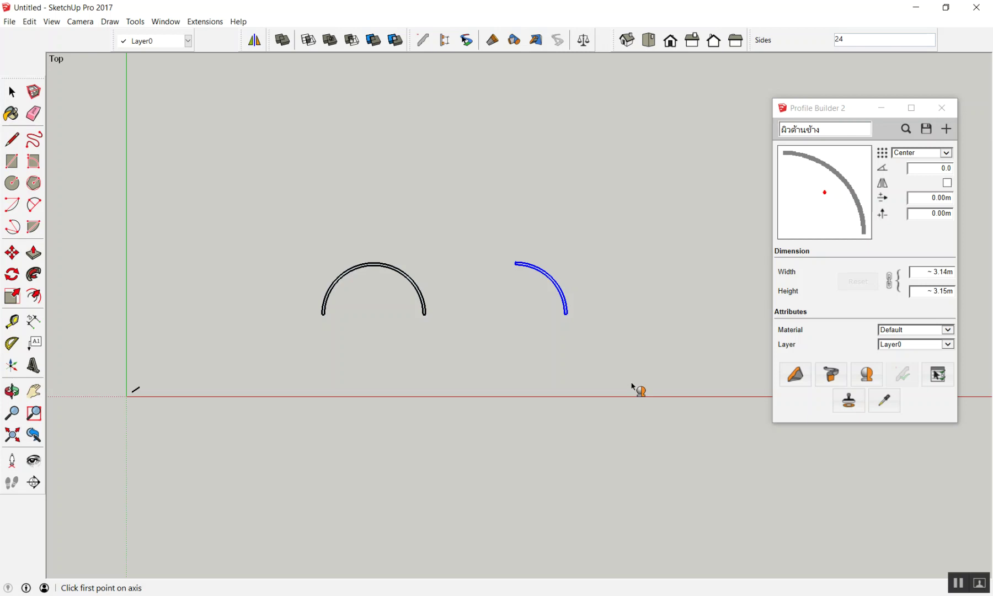
middle_click_drag(652, 287, 579, 302)
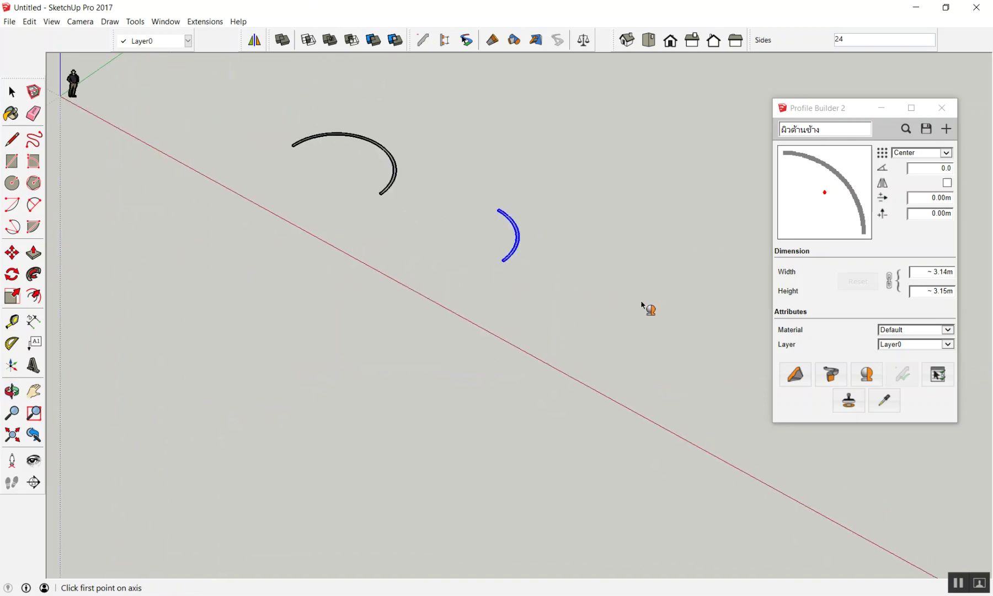
left_click(642, 302)
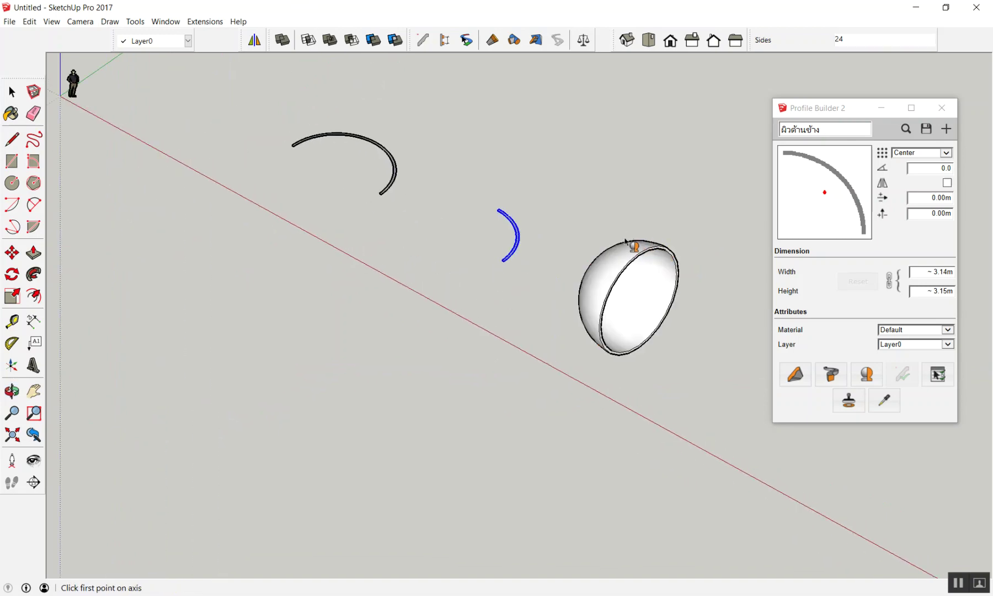
left_click(631, 296)
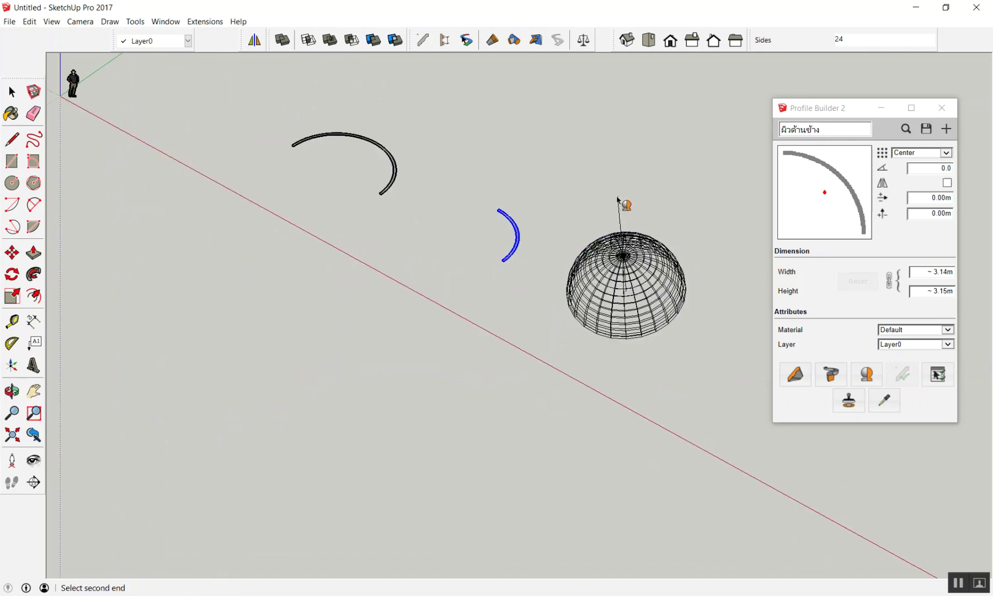
left_click(623, 180)
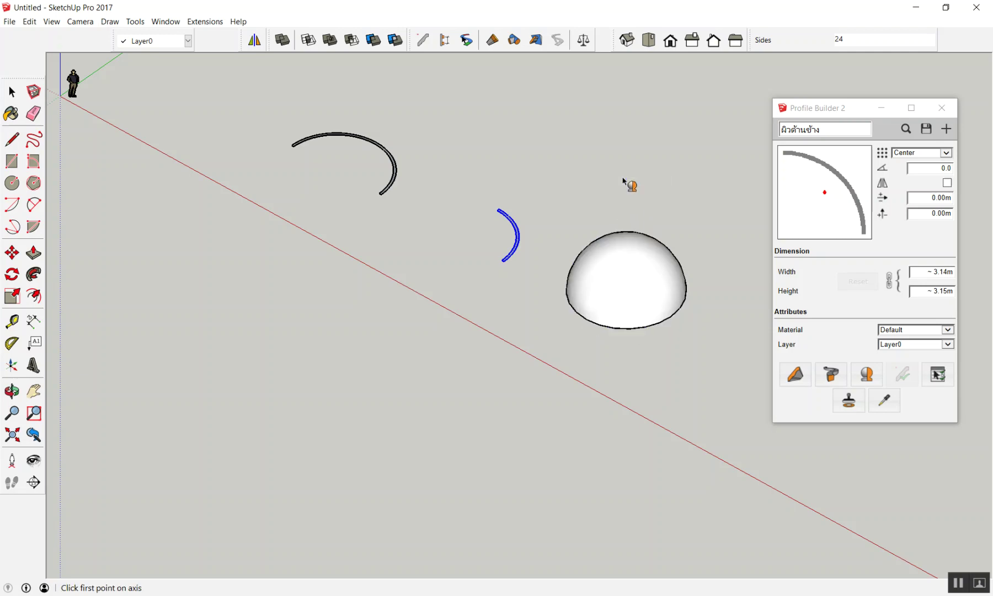
mouse_move(652, 272)
middle_mouse_down()
mouse_move(620, 95)
mouse_move(669, 89)
mouse_move(592, 200)
mouse_move(543, 191)
mouse_move(577, 388)
mouse_move(570, 295)
middle_mouse_up()
scroll(621, 397, "up", 3)
mouse_move(621, 397)
middle_mouse_down()
mouse_move(560, 273)
mouse_move(649, 364)
mouse_move(661, 394)
middle_mouse_up()
scroll(640, 373, "down", 3)
key("F2")
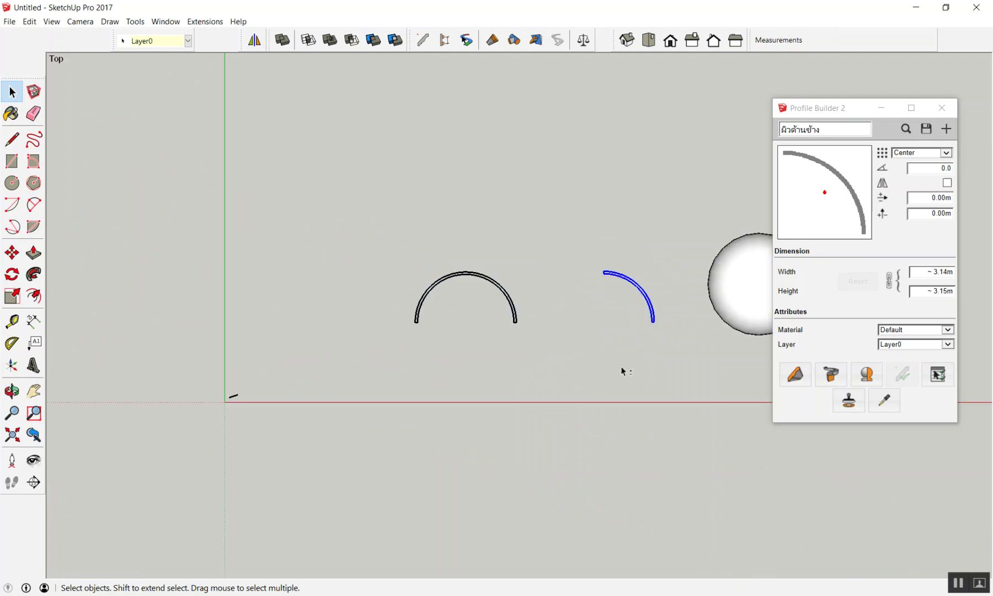
Draw a horizontal line above the arcs and a vertical line crossing it
key("l")
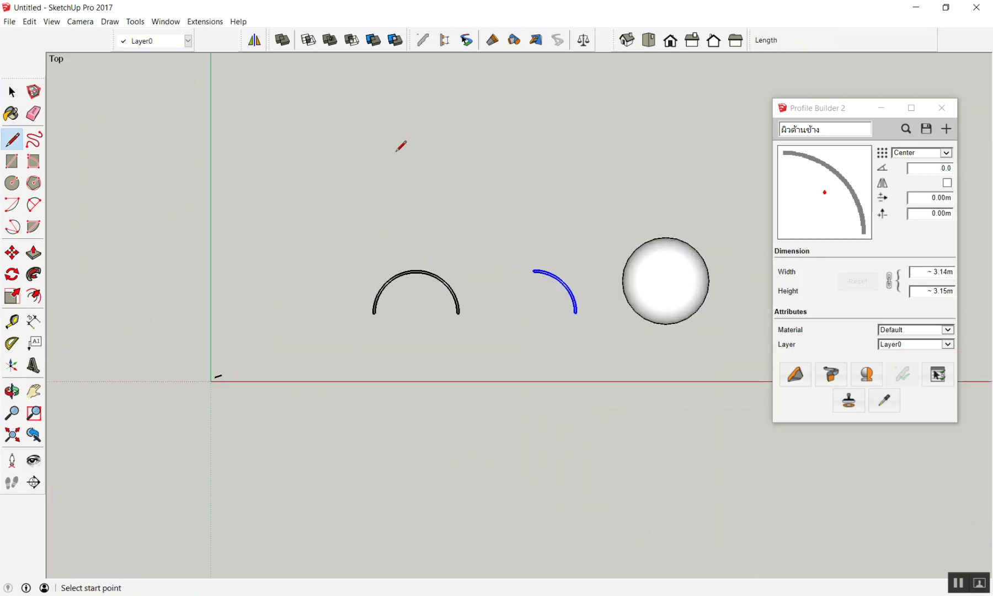
left_click(366, 158)
left_click(620, 157)
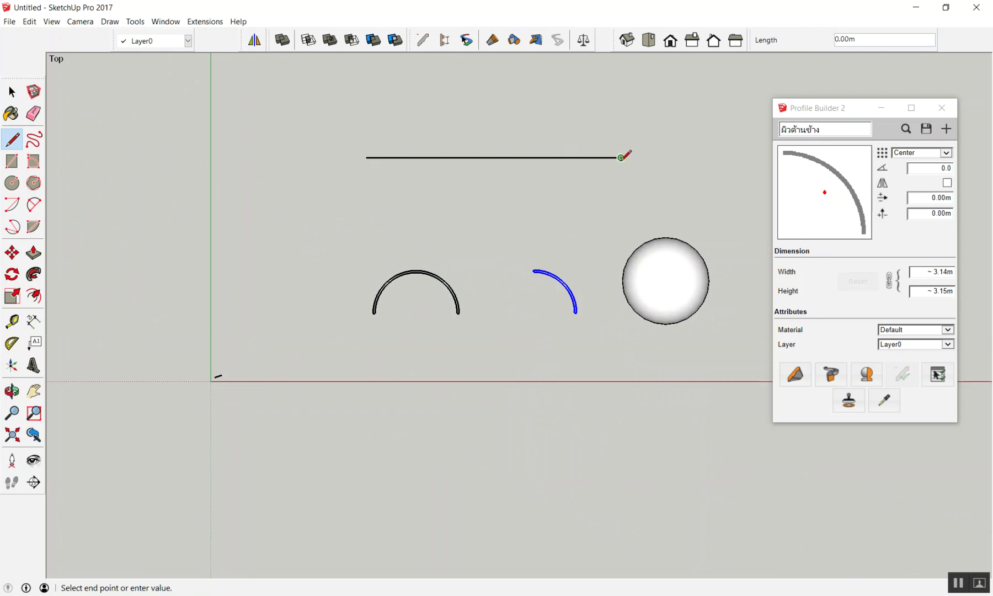
key("space")
key("l")
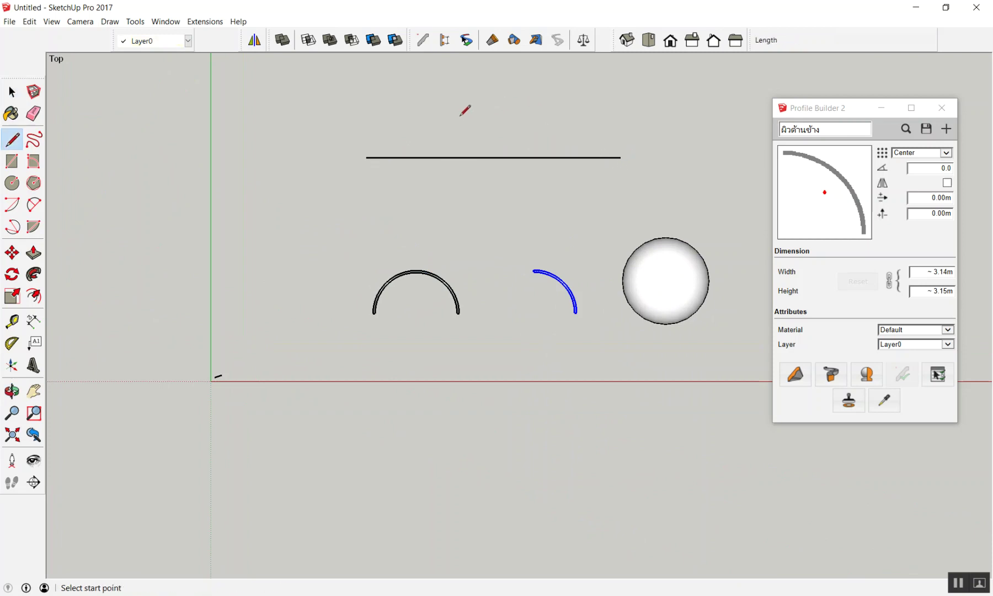
left_click(423, 94)
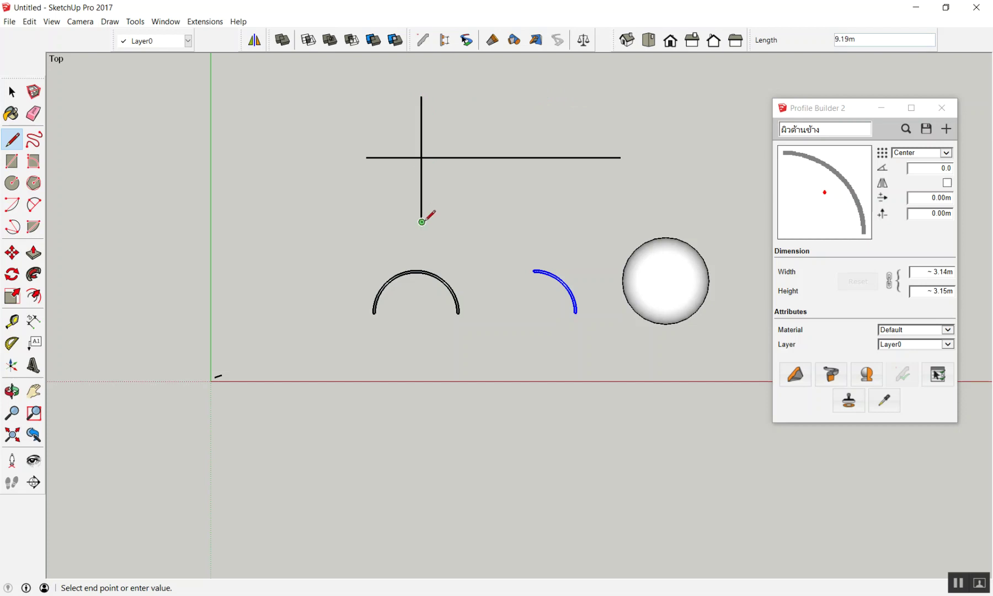
left_click(422, 222)
key("space")
scroll(486, 186, "down", 2)
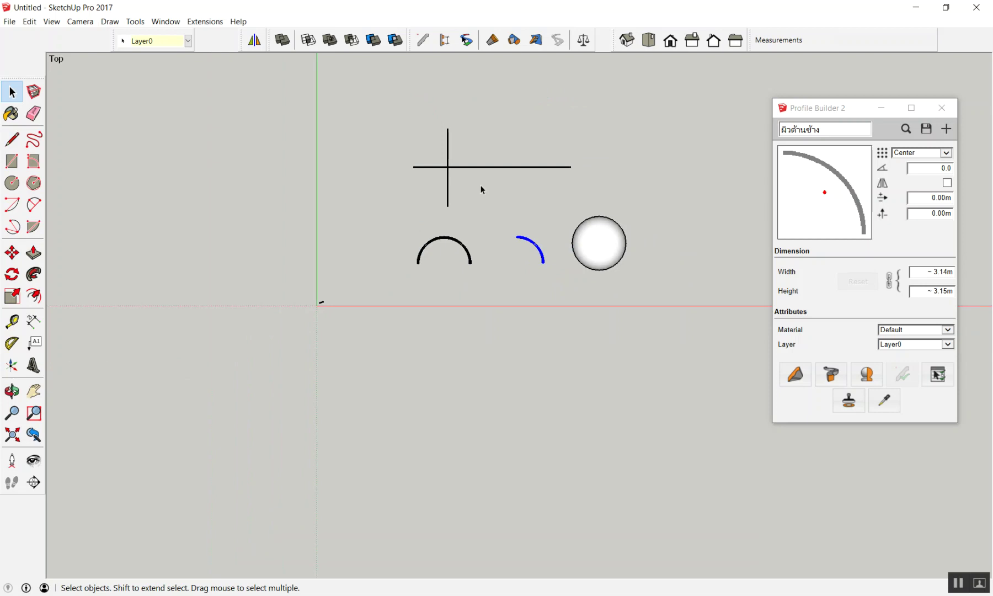
Select the half-dome and orbit to see it in perspective
scroll(481, 188, "up", 2)
scroll(459, 139, "down", 1)
scroll(577, 228, "up", 2)
left_click(665, 273)
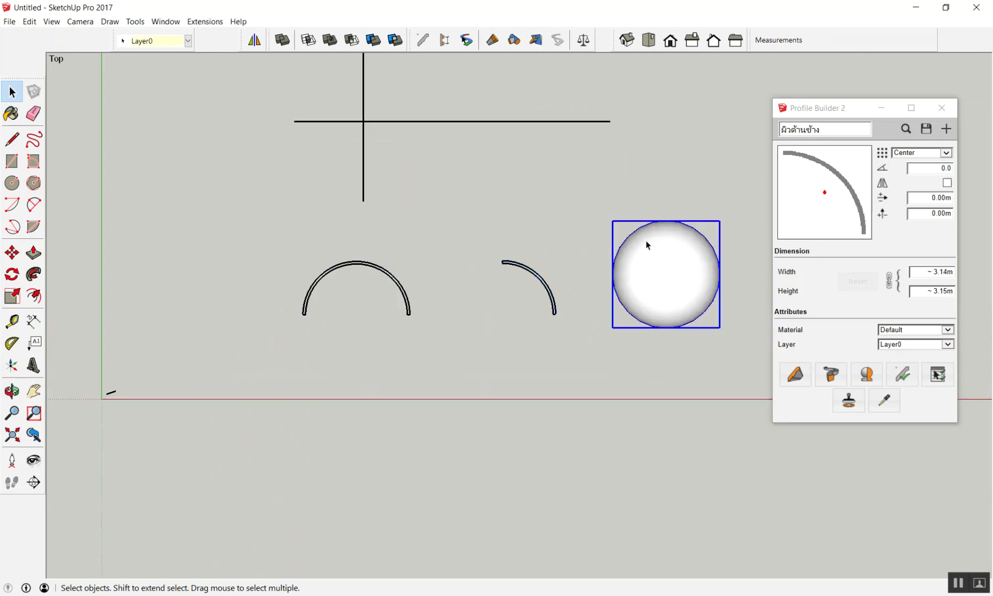
scroll(641, 237, "down", 2)
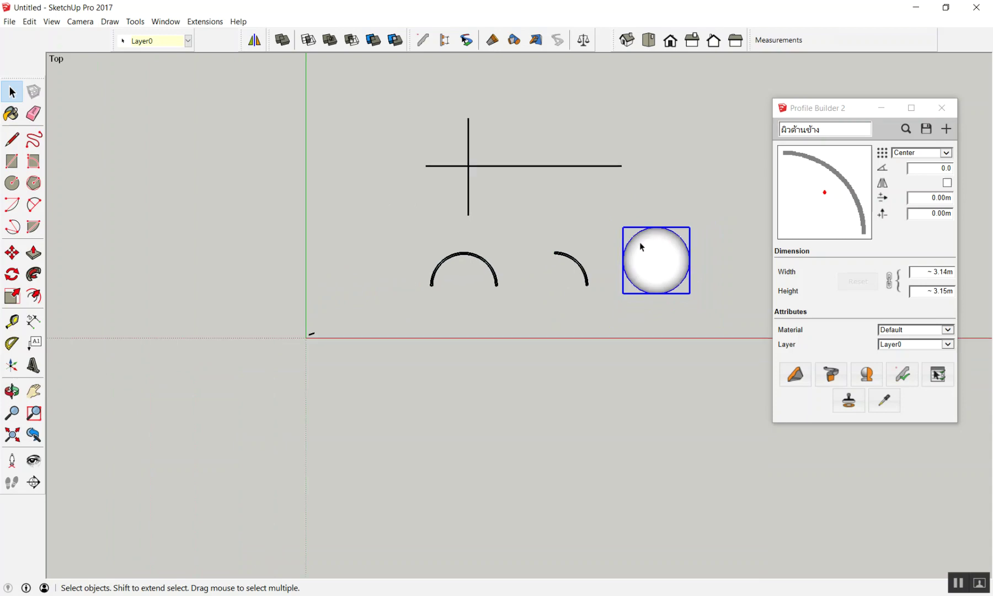
mouse_move(673, 296)
middle_mouse_down()
mouse_move(680, 296)
mouse_move(670, 207)
mouse_move(646, 208)
mouse_move(642, 197)
middle_mouse_up()
key("l")
left_click(661, 217)
key("space")
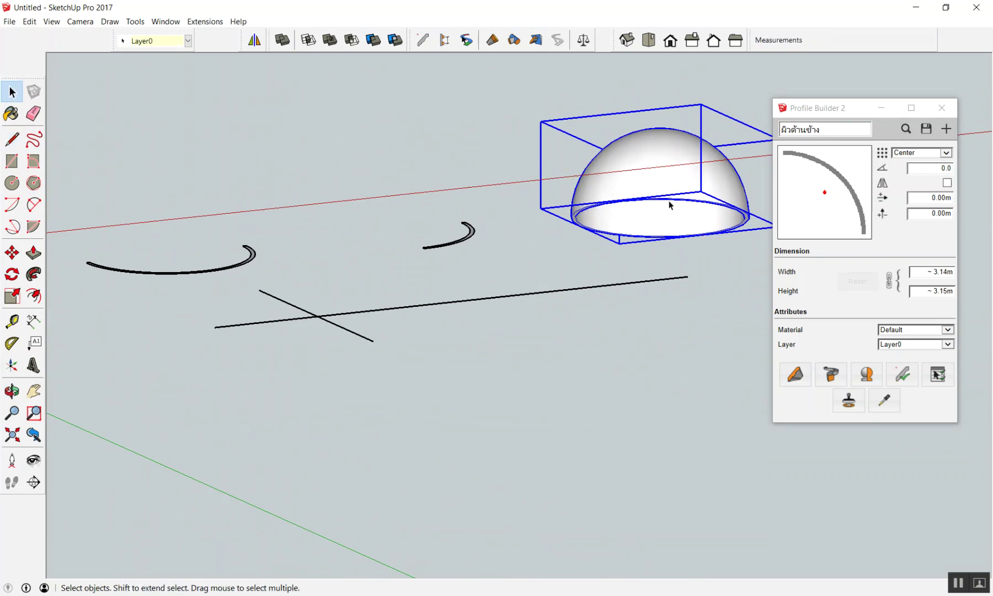
Move the half-dome from its base to a new spot beside the arc profiles
key("m")
left_click(660, 216)
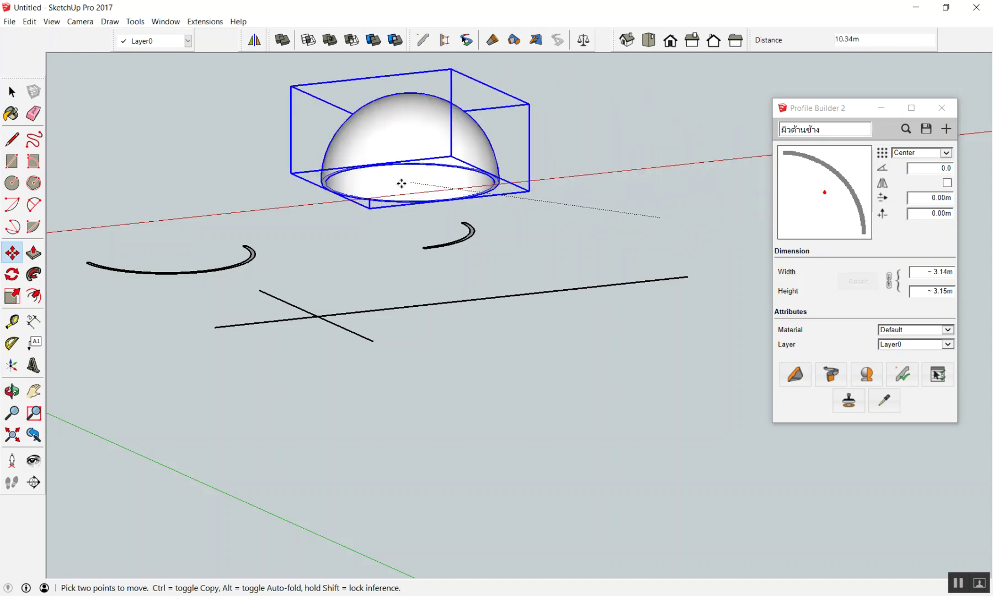
left_click(454, 200)
mouse_move(454, 199)
middle_mouse_down()
mouse_move(576, 254)
mouse_move(691, 558)
middle_mouse_up()
key("space")
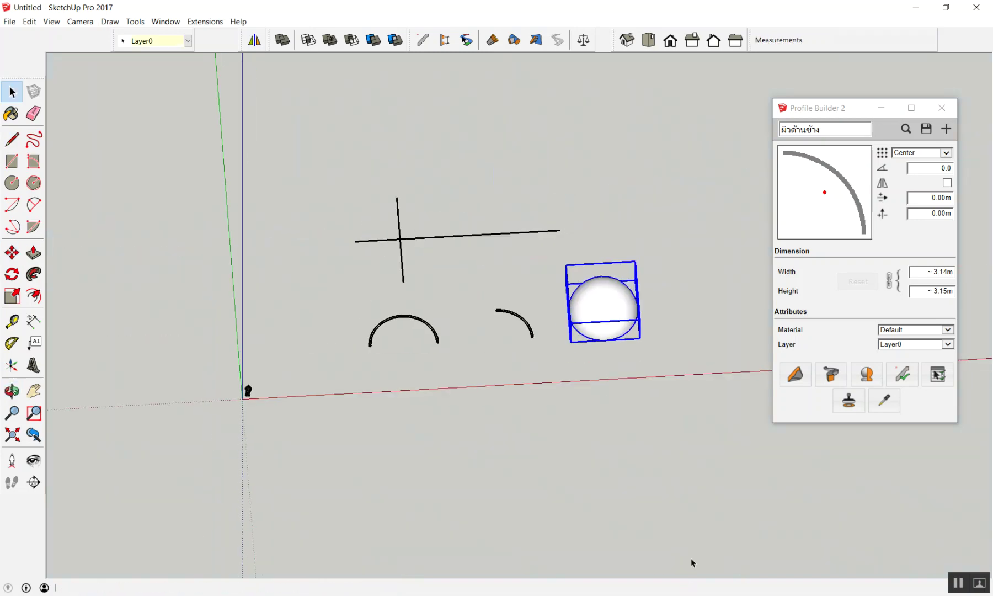
scroll(388, 209, "up", 2)
scroll(426, 251, "up", 1)
scroll(426, 187, "up", 2)
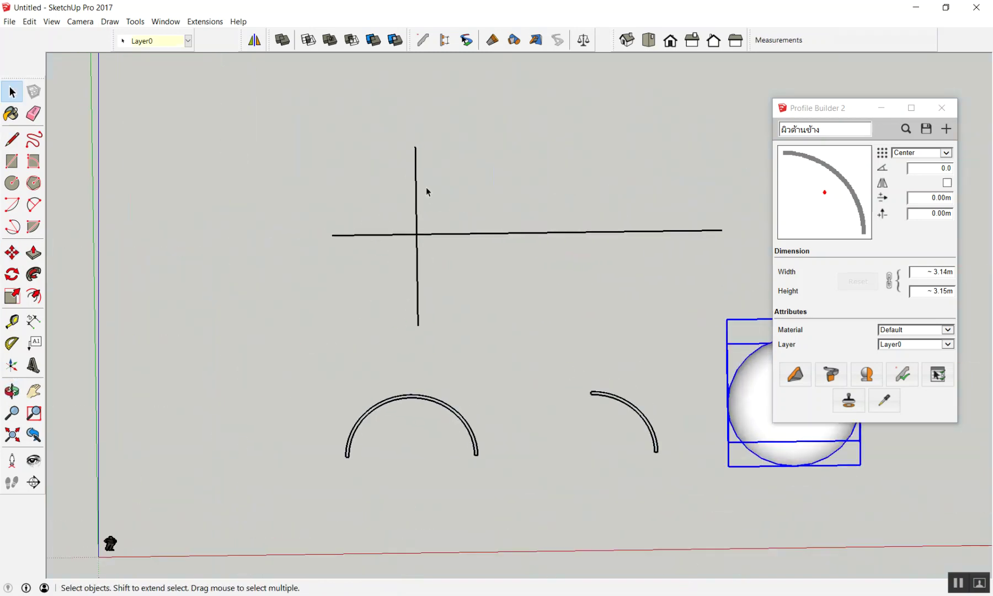
scroll(426, 187, "down", 2)
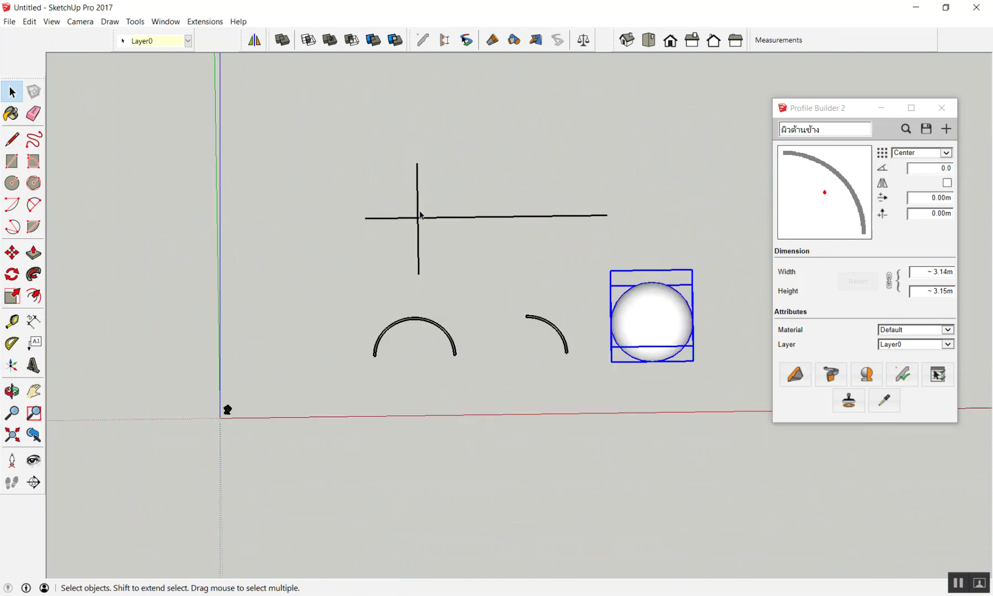
Revolve the quarter-arc profile around the vertical cross line into a second half-dome
left_click(866, 375)
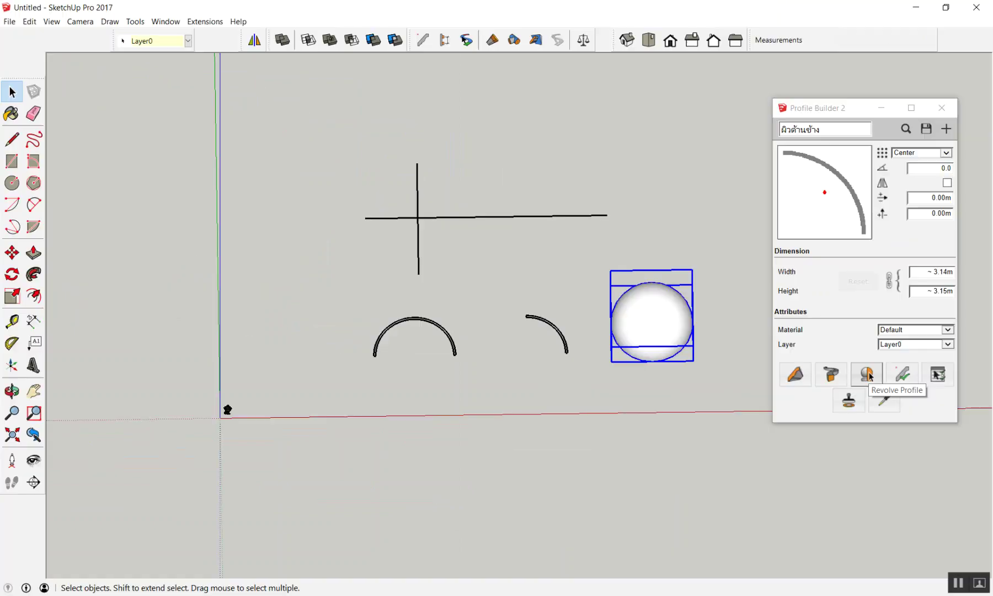
middle_click_drag(427, 234, 444, 216)
scroll(440, 234, "up", 2)
left_click(436, 229)
scroll(410, 110, "down", 2)
mouse_move(410, 110)
middle_mouse_down()
mouse_move(452, 195)
mouse_move(394, 438)
middle_mouse_up()
left_click(437, 128)
Orbit to view the new dome and select the short axis line beside it
scroll(394, 438, "up", 3)
mouse_move(474, 448)
middle_mouse_down()
mouse_move(557, 275)
mouse_move(434, 536)
middle_mouse_up()
scroll(433, 532, "down", 3)
mouse_move(467, 432)
middle_mouse_down()
mouse_move(359, 332)
mouse_move(245, 522)
mouse_move(375, 370)
middle_mouse_up()
scroll(376, 370, "up", 2)
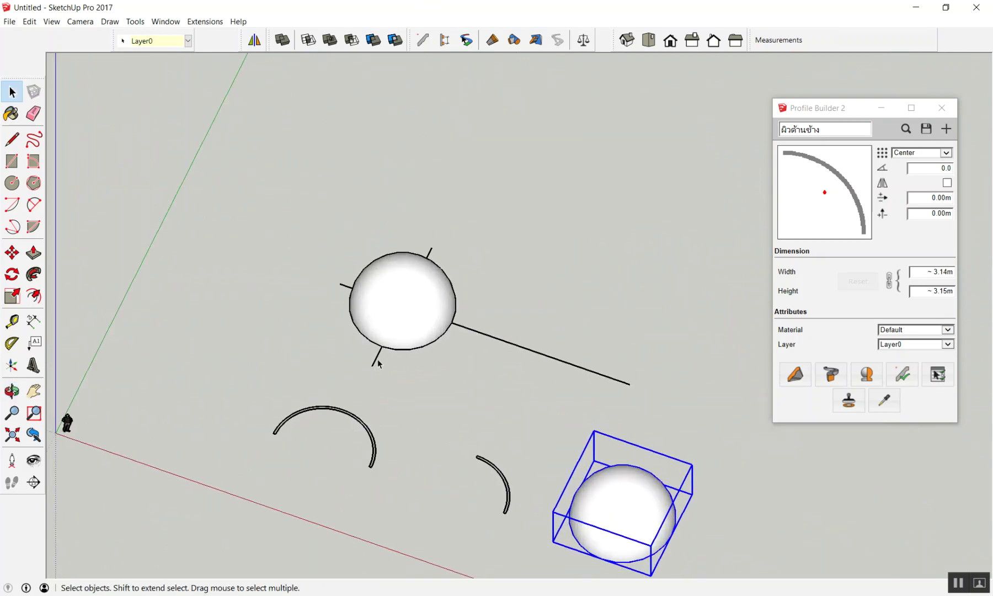
left_click(378, 360)
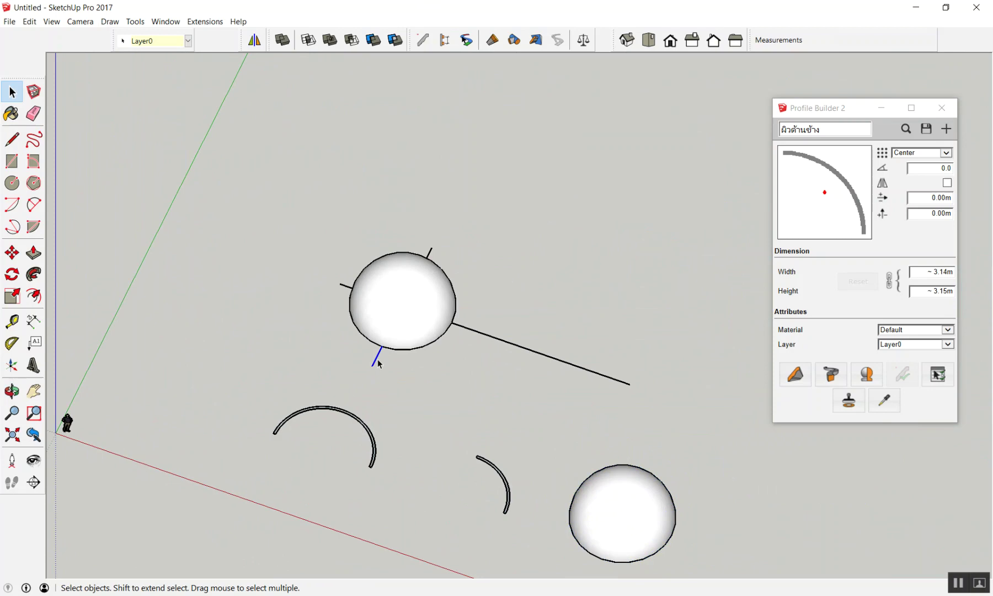
Orbit and zoom until both domes show as hemispheres with the whole scene visible
mouse_move(196, 122)
middle_mouse_down()
mouse_move(395, 151)
mouse_move(348, 394)
mouse_move(318, 488)
middle_mouse_up()
scroll(362, 322, "up", 3)
scroll(360, 355, "up", 3)
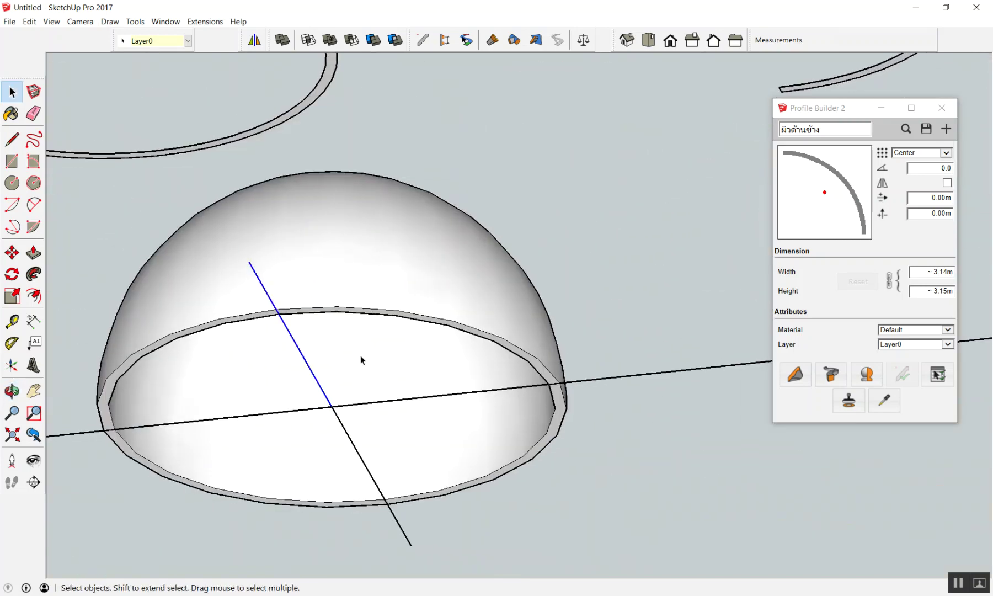
scroll(314, 433, "up", 3)
scroll(315, 433, "down", 1)
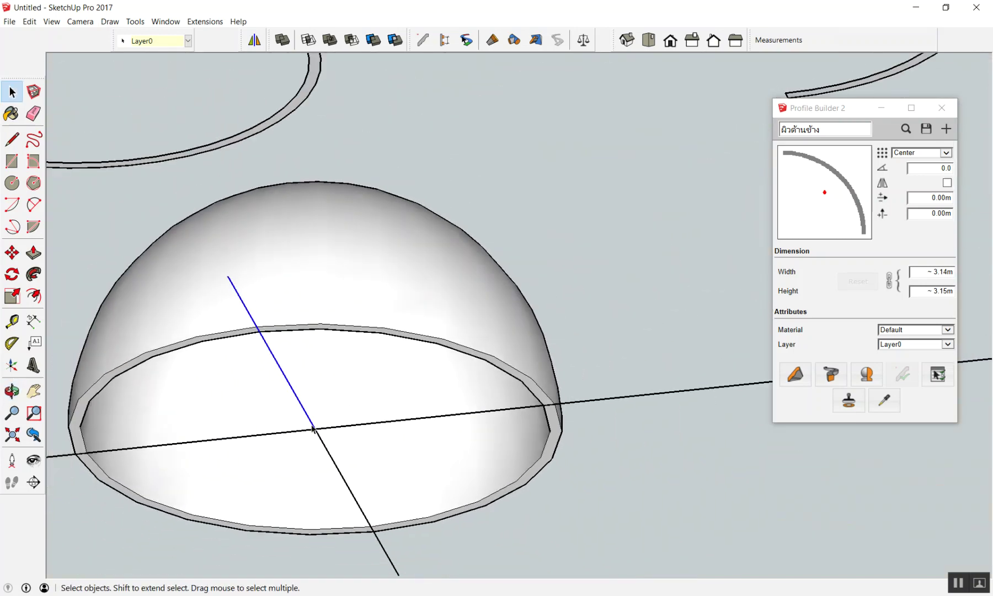
scroll(313, 430, "down", 2)
mouse_move(313, 429)
middle_mouse_down()
mouse_move(286, 451)
mouse_move(263, 498)
mouse_move(262, 486)
mouse_move(275, 517)
mouse_move(322, 476)
mouse_move(270, 207)
middle_mouse_up()
scroll(270, 207, "up", 2)
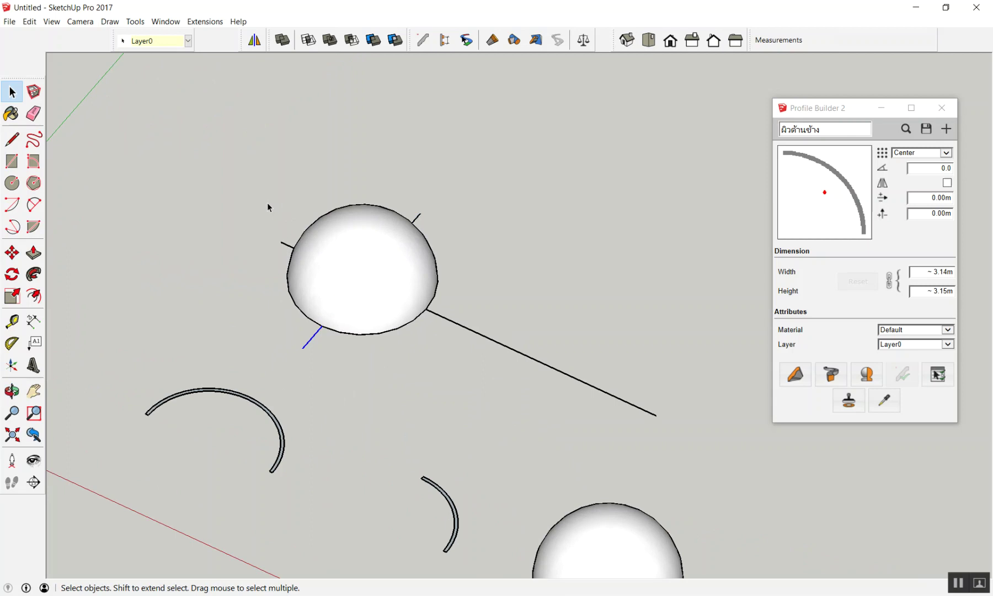
scroll(271, 209, "down", 2)
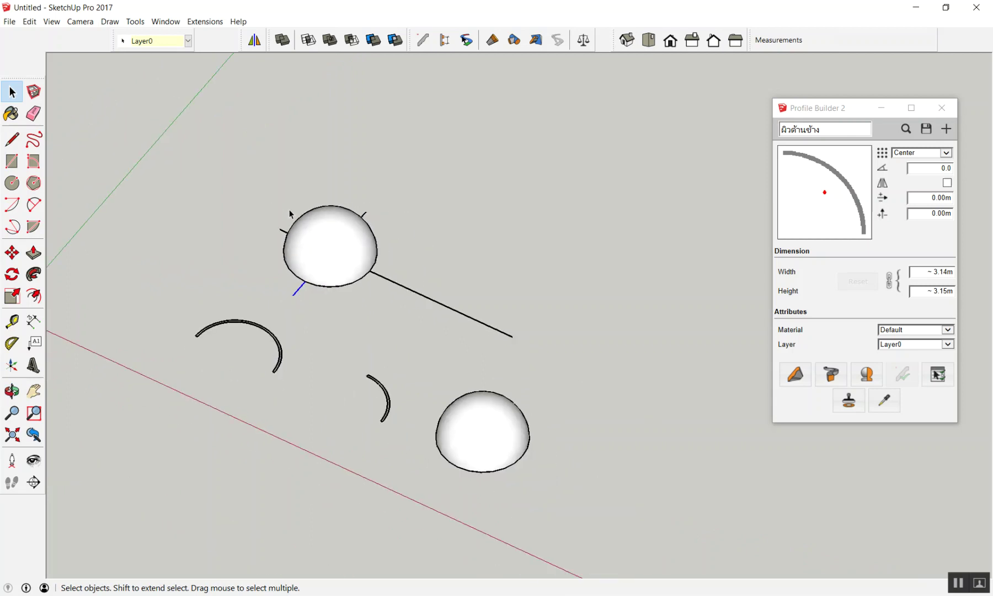
scroll(259, 160, "down", 2)
mouse_move(255, 155)
middle_mouse_down()
mouse_move(442, 328)
mouse_move(244, 288)
middle_mouse_up()
scroll(474, 298, "up", 2)
middle_click_drag(474, 298, 324, 423)
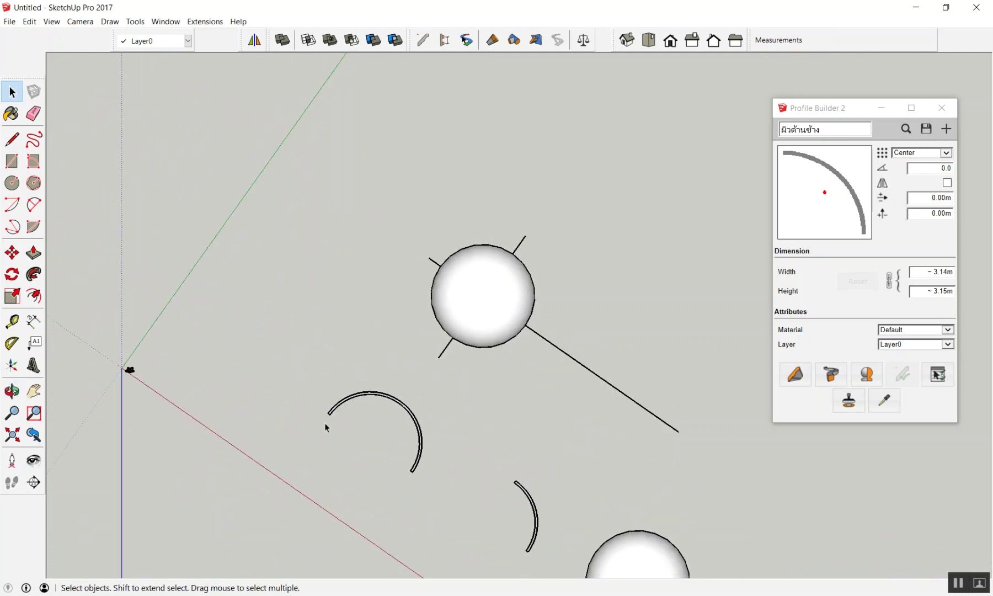
scroll(390, 359, "down", 3)
scroll(514, 306, "up", 1)
Draw a rectangle face near the half-dome
key("r")
left_click(494, 322)
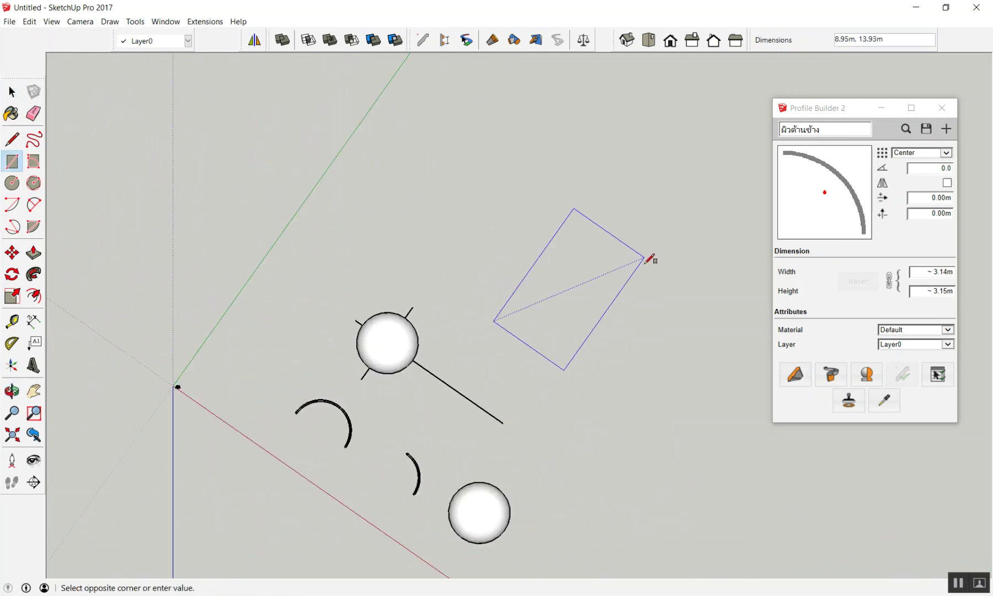
left_click(652, 286)
middle_click_drag(645, 281, 583, 233)
Draw a second rectangle near the top-left of the view
key("r")
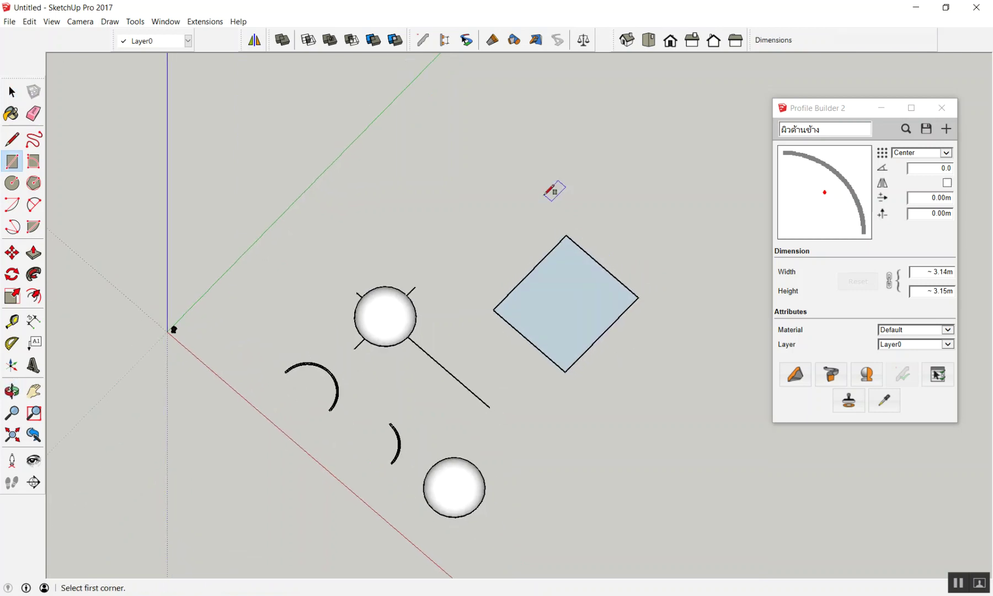
scroll(572, 231, "up", 5)
scroll(461, 231, "down", 2)
scroll(420, 291, "down", 2)
scroll(421, 292, "down", 2)
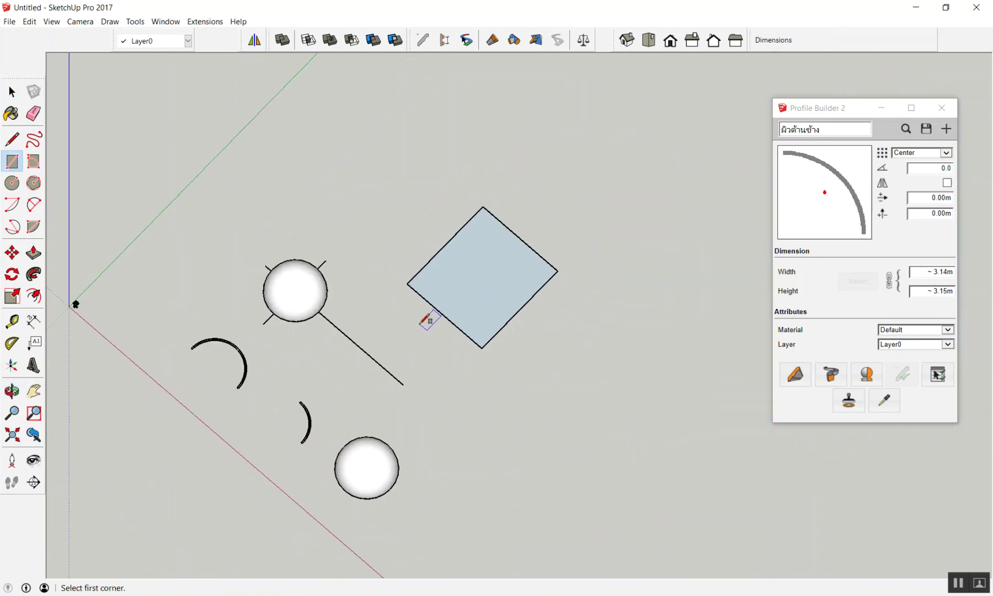
mouse_move(420, 343)
middle_mouse_down()
mouse_move(381, 325)
mouse_move(516, 308)
middle_mouse_up()
scroll(403, 258, "up", 2)
left_click(310, 116)
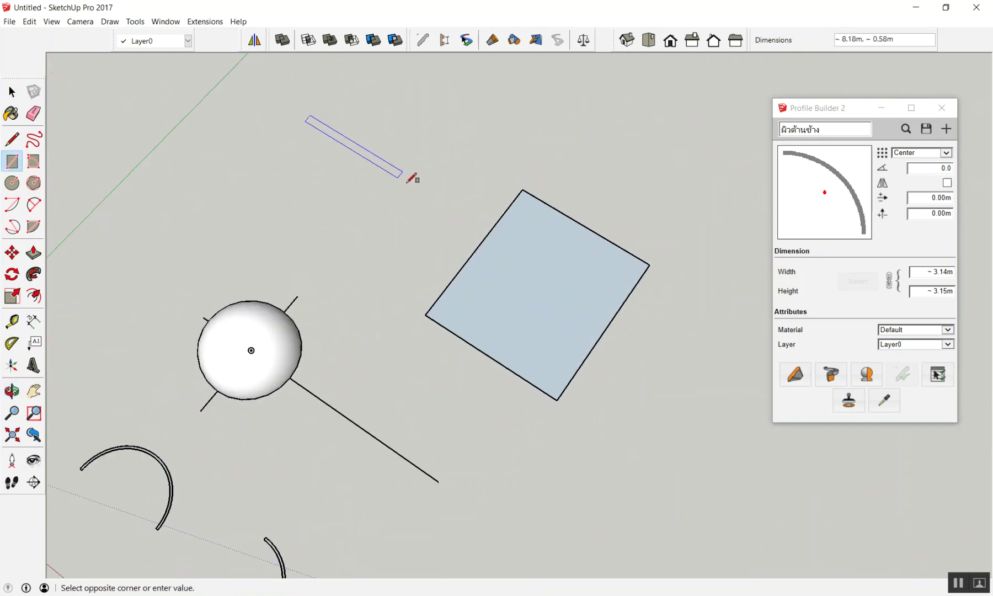
left_click(323, 230)
key("space")
scroll(349, 250, "down", 2)
middle_click_drag(349, 250, 310, 191)
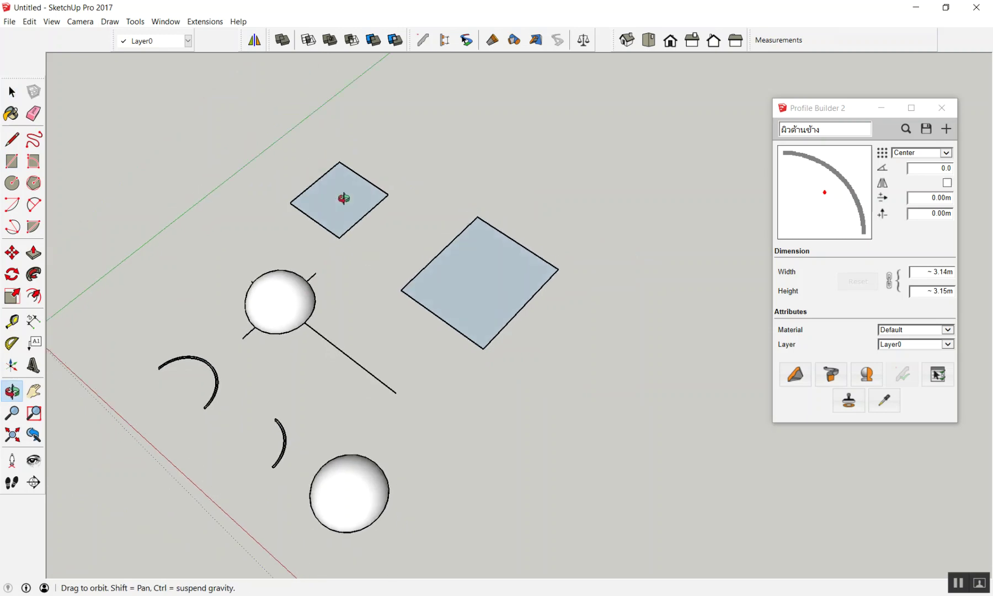
Push/Pull the upper rectangle up into a box
key("p")
left_click_drag(311, 196, 324, 157)
key("space")
mouse_move(380, 257)
middle_mouse_down()
mouse_move(446, 167)
mouse_move(402, 256)
middle_mouse_up()
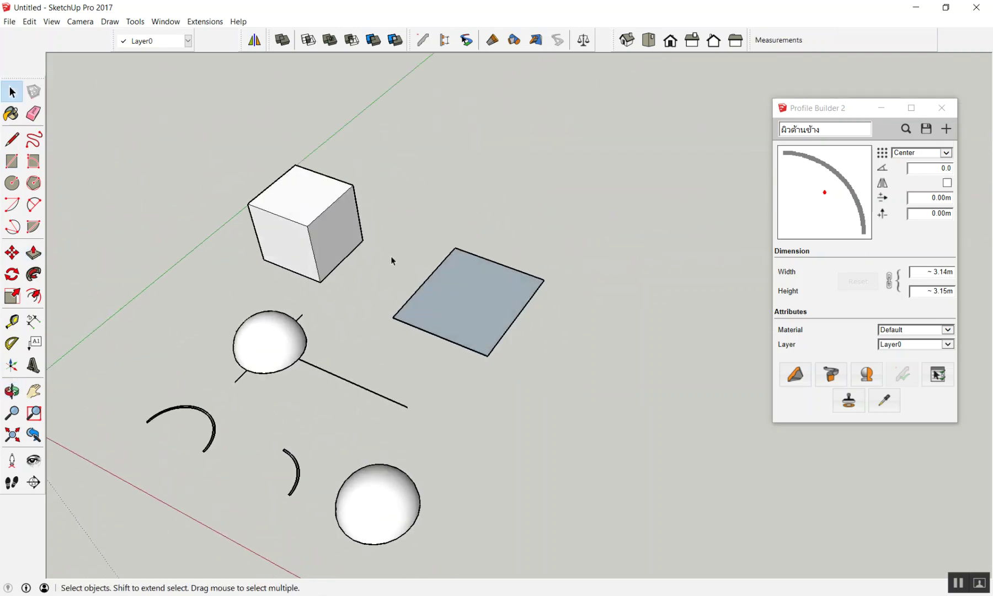
Select and delete the leftover flat rectangle
left_click_drag(410, 360, 408, 348)
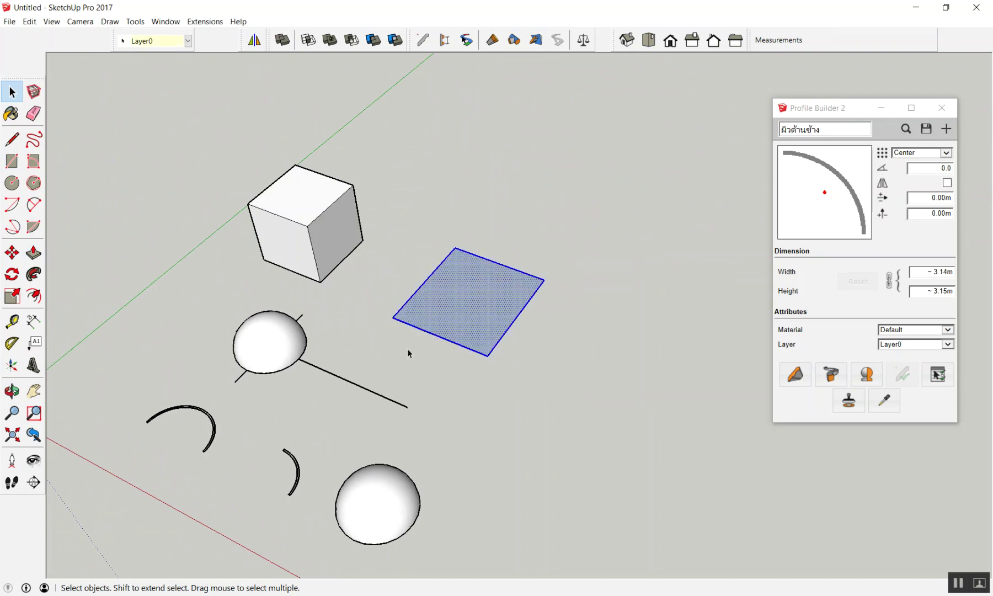
key("Delete")
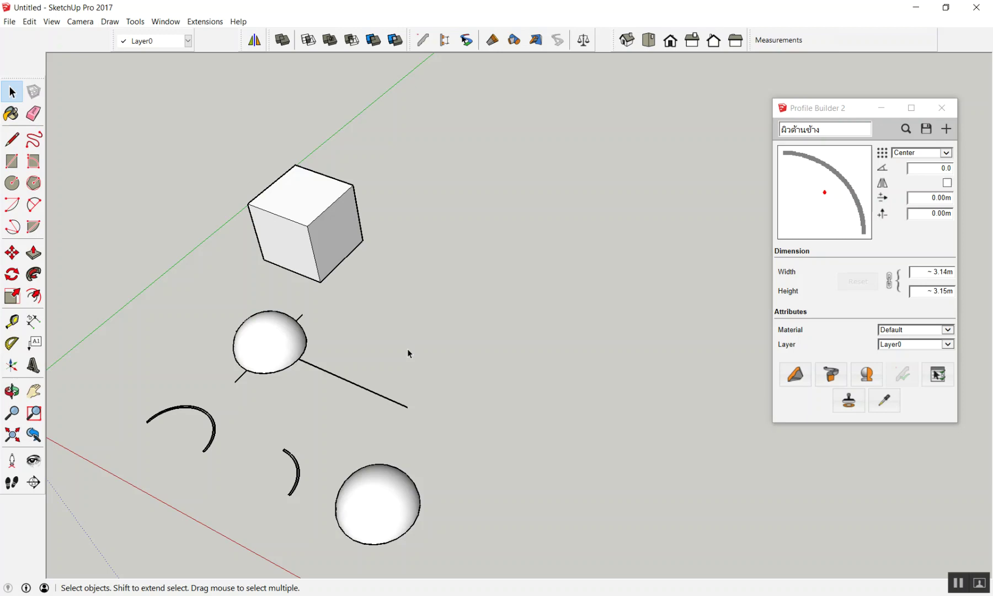
scroll(493, 220, "down", 4)
middle_click_drag(493, 219, 197, 38)
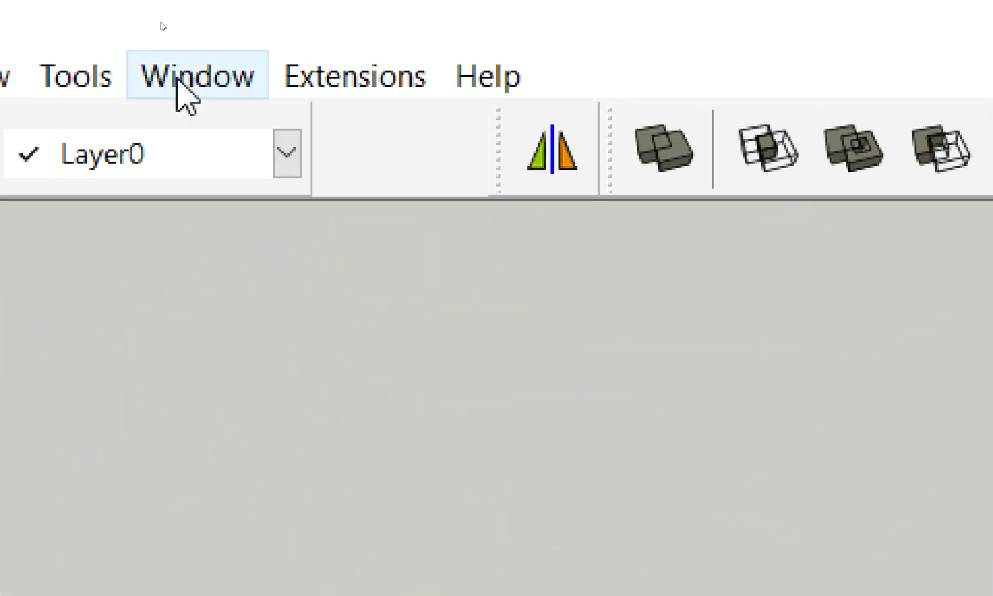
Open the Preferences Shortcuts page and filter the commands by 'group'
left_click(169, 37)
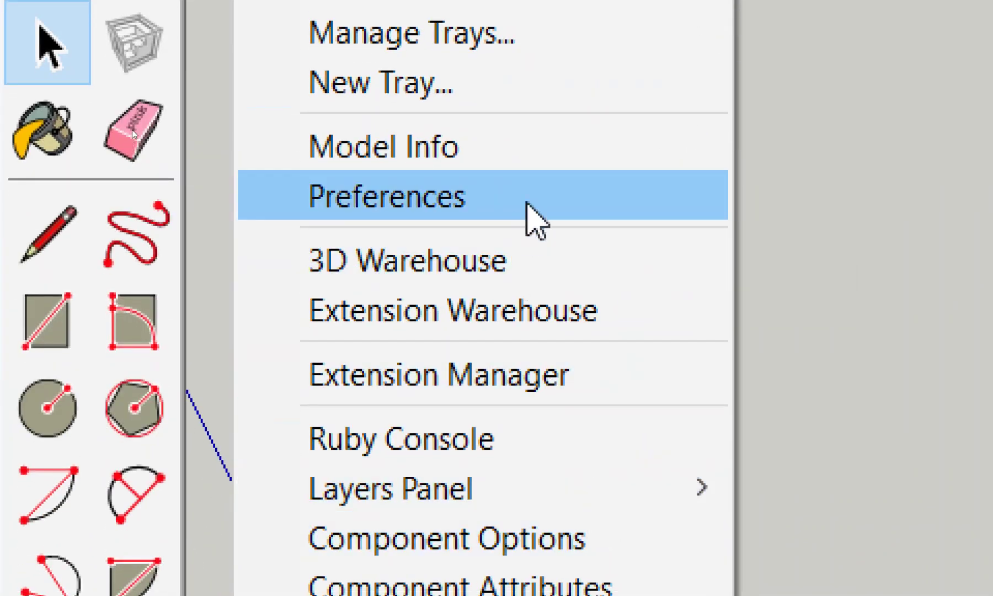
left_click(531, 190)
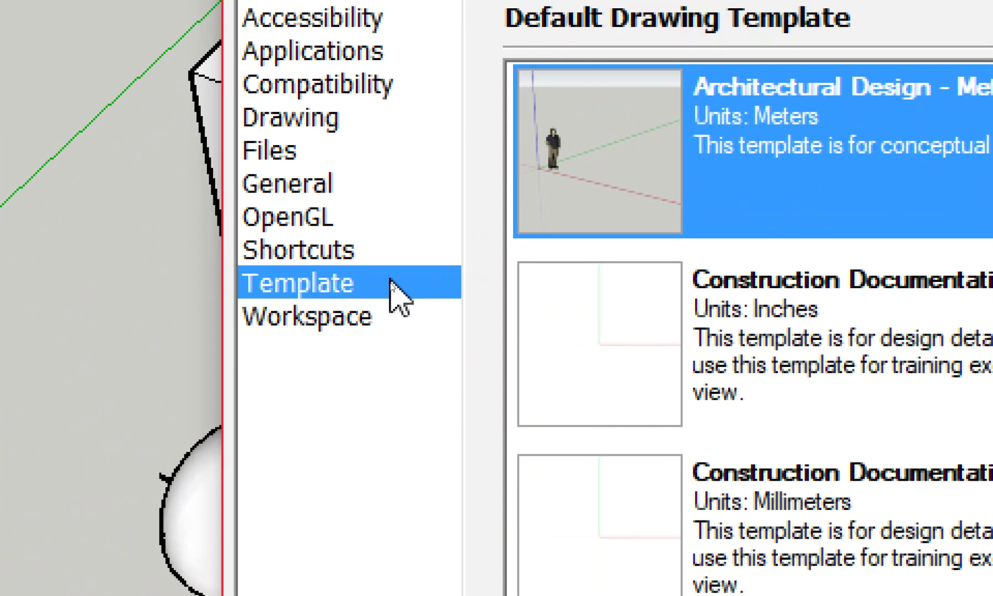
left_click(393, 277)
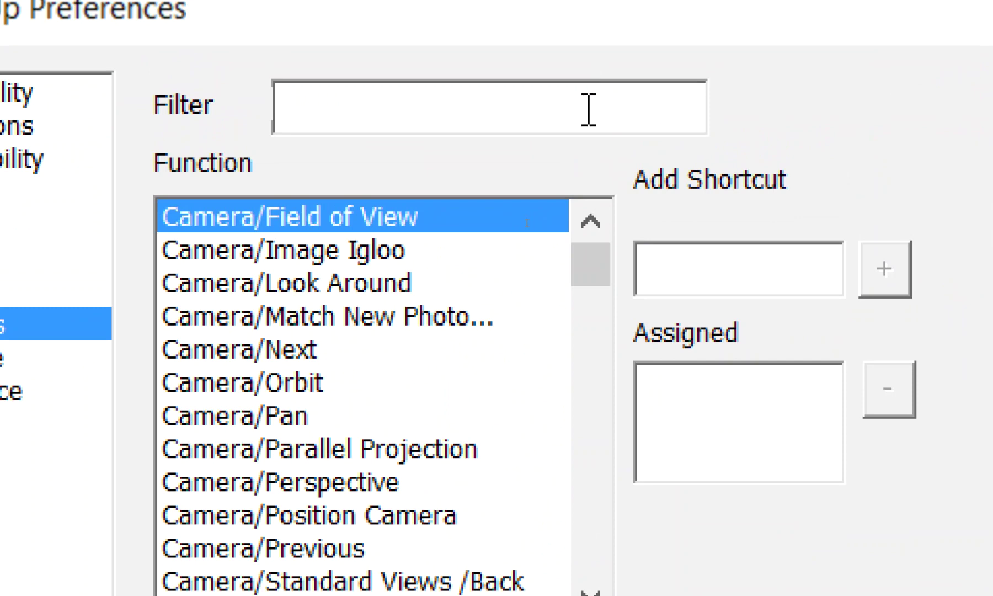
type("gro")
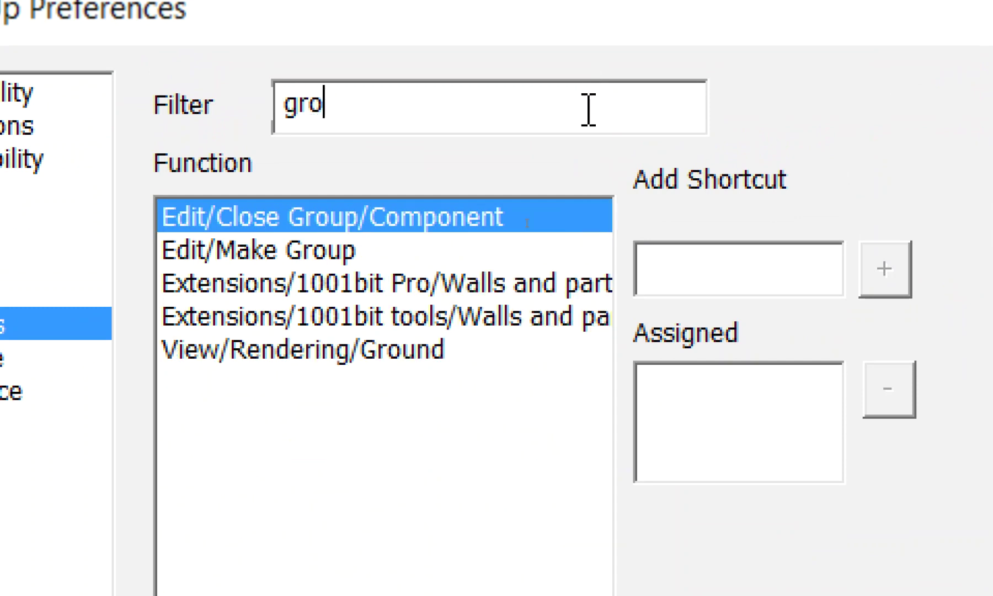
type("up")
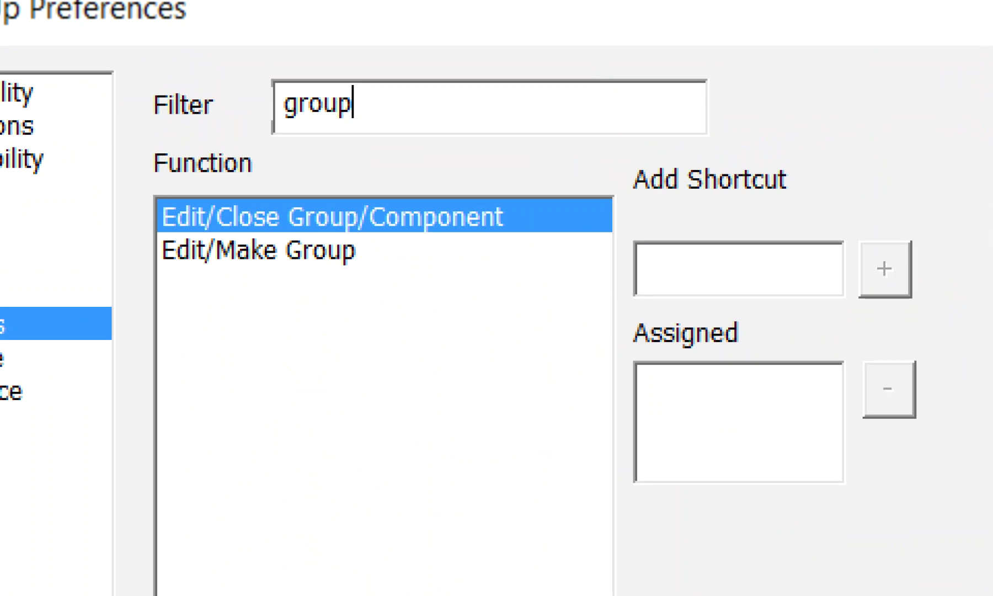
Try assigning G to the close-group command, declining to take it from Make Component
left_click(445, 251)
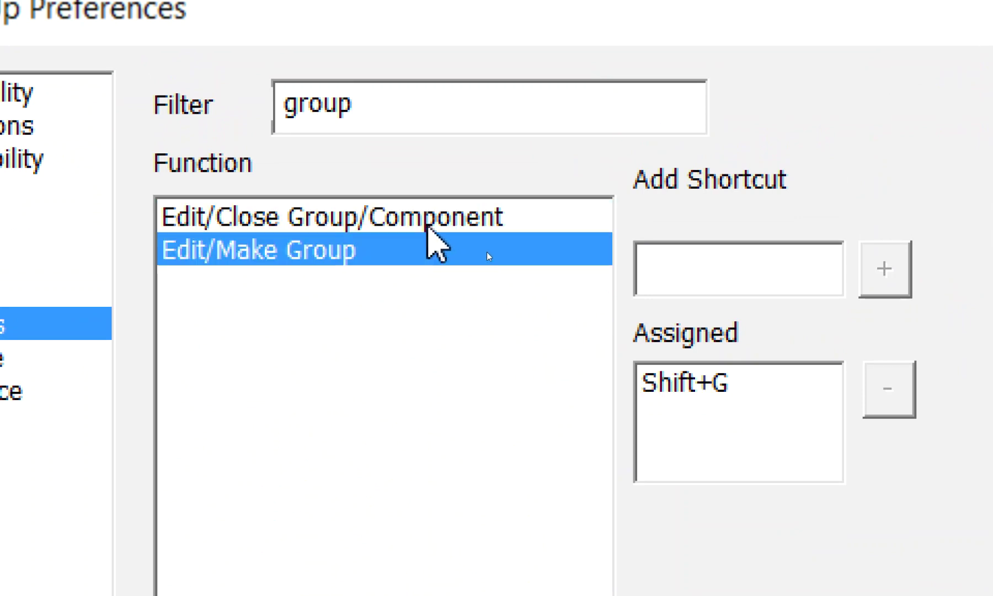
left_click(429, 224)
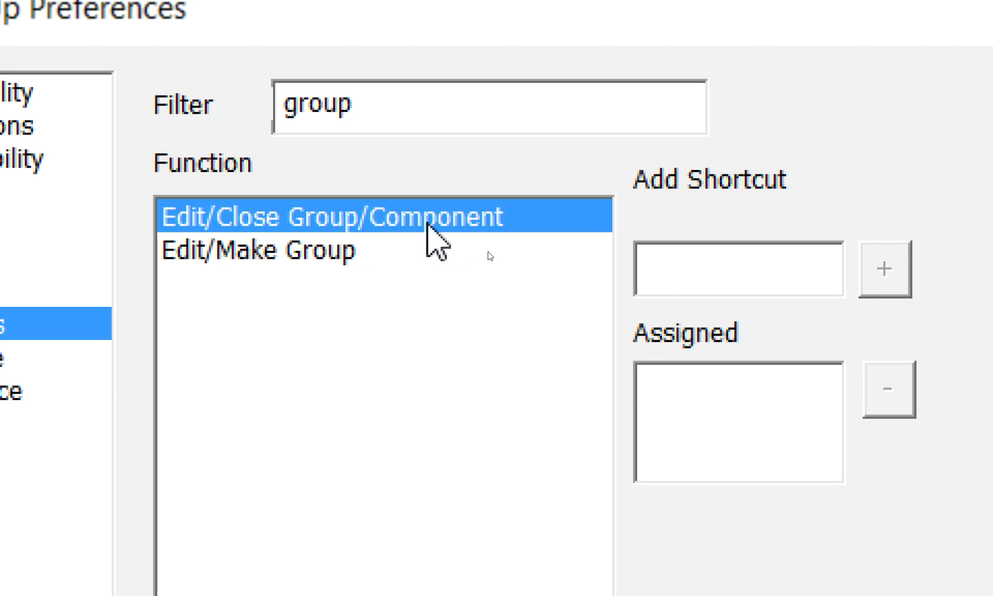
left_click(442, 251)
left_click(465, 216)
left_click(445, 251)
left_click(478, 216)
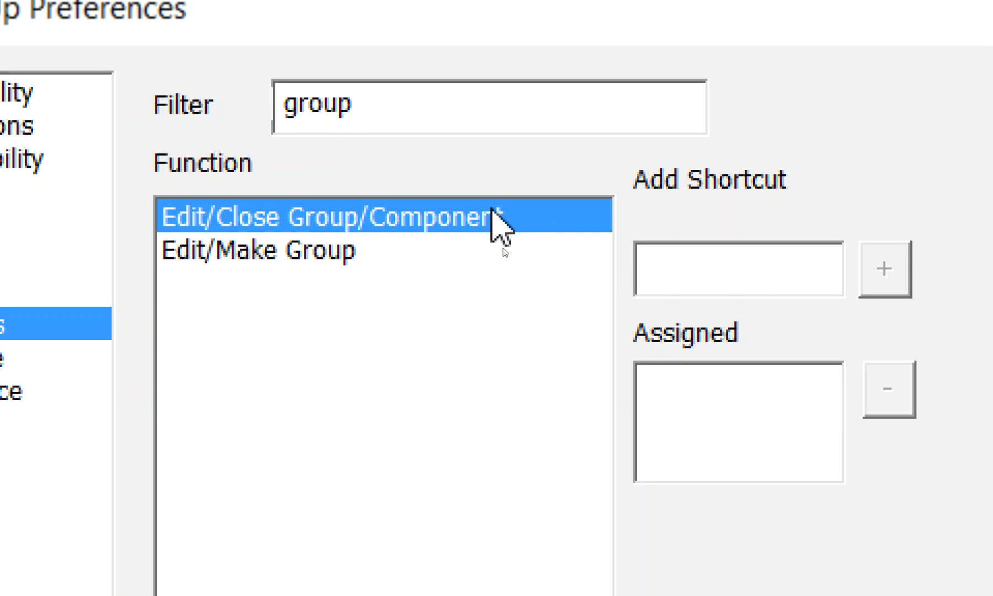
type("G")
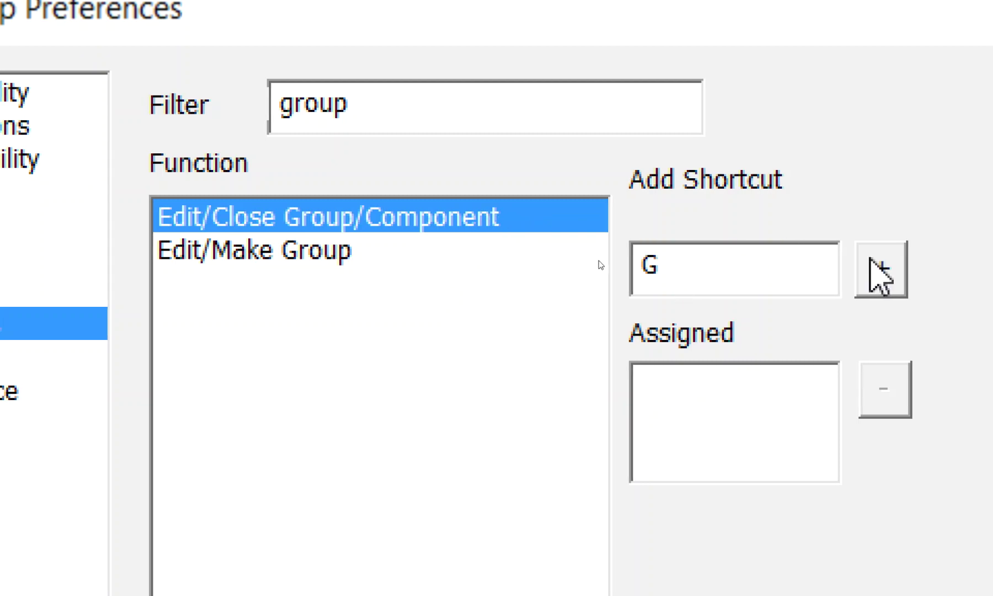
left_click(883, 270)
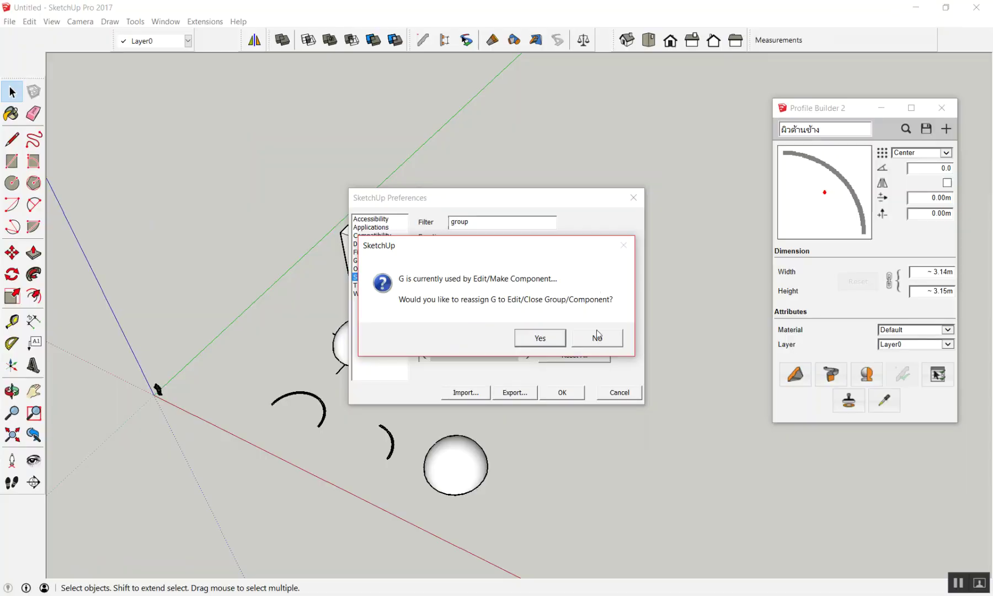
left_click(597, 330)
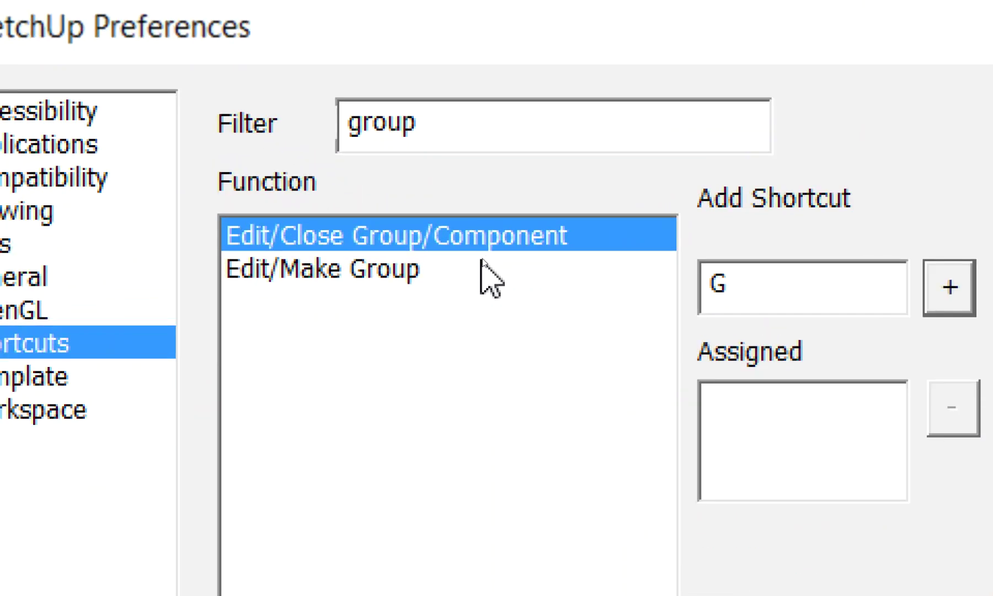
Remove and re-add Shift+G as the Make Group shortcut, then close Preferences with OK
left_click(487, 260)
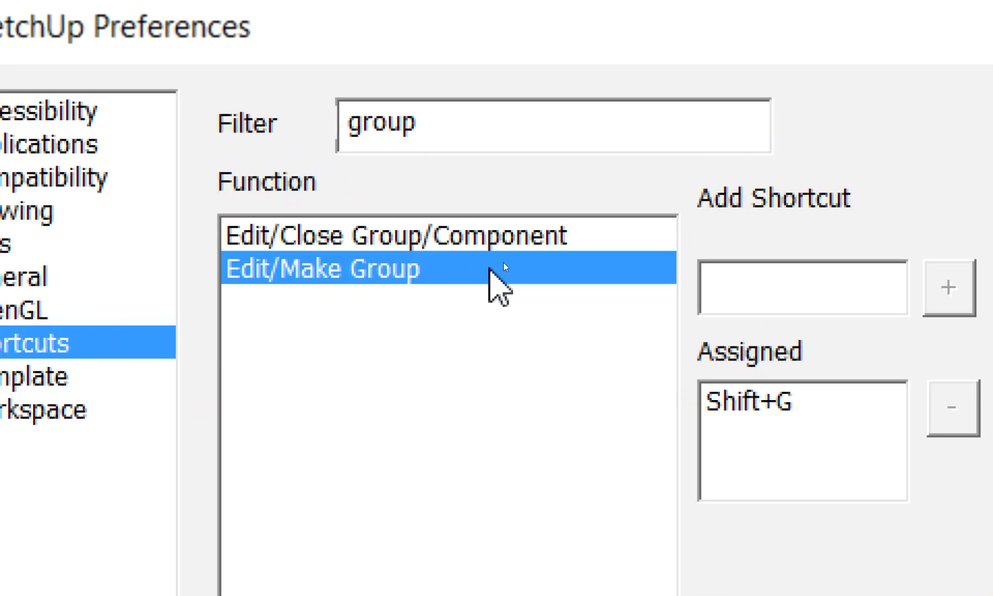
left_click(808, 395)
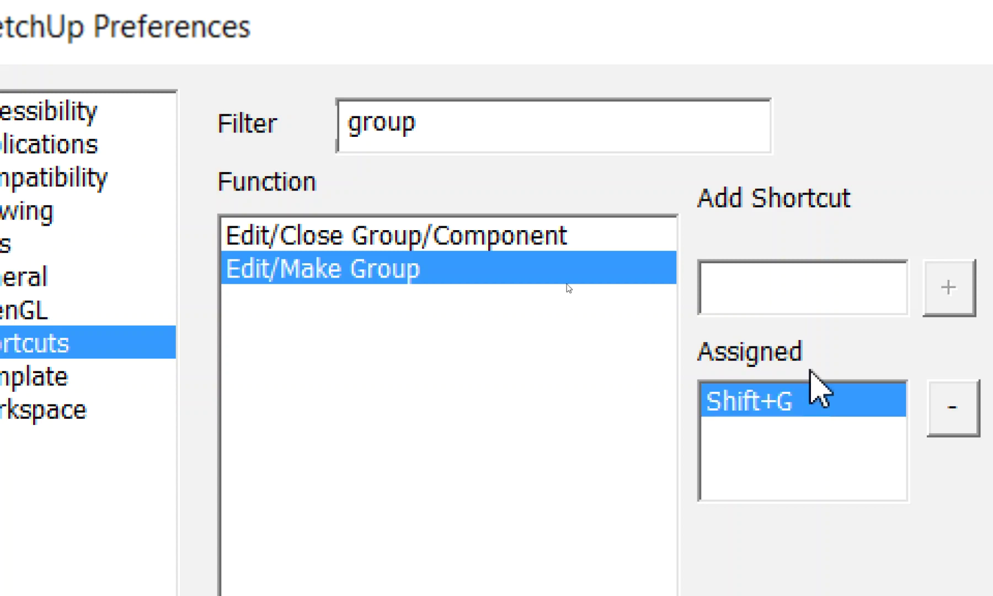
left_click(953, 408)
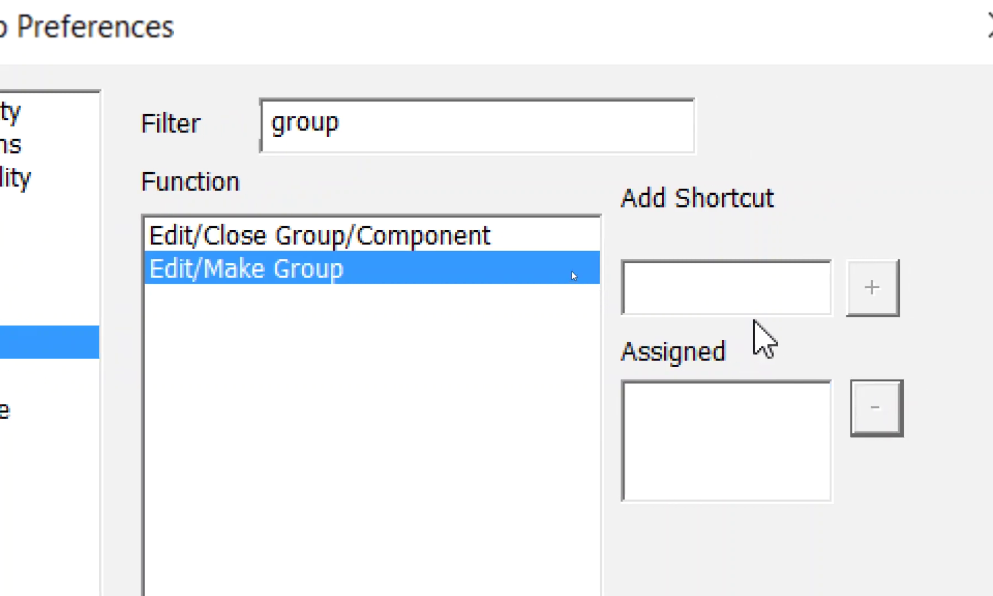
left_click(828, 297)
key("shift")
key("shift+g")
left_click(872, 290)
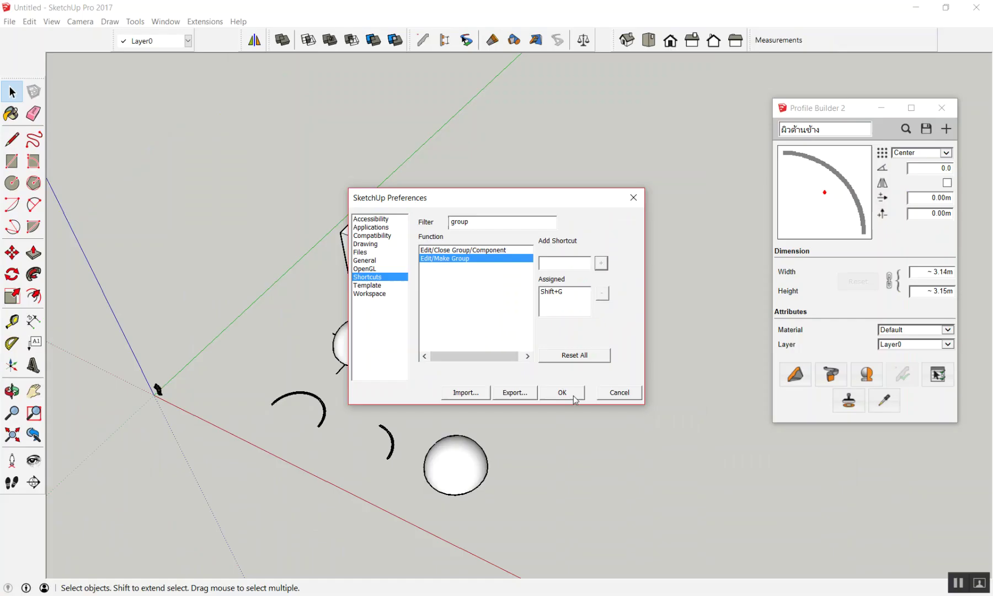
left_click(564, 394)
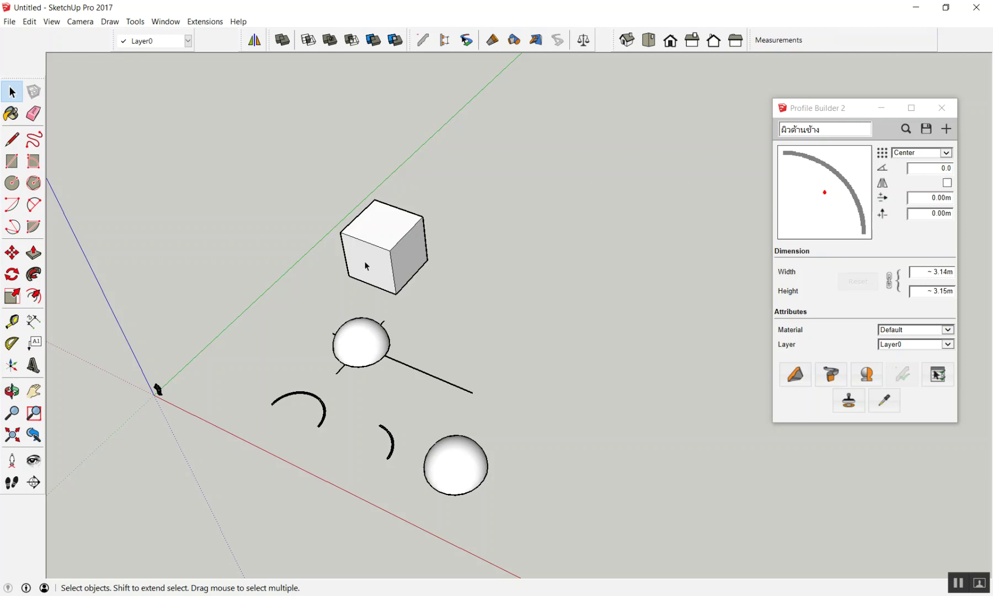
Try selecting the whole cube with triple-clicks and window selections
scroll(377, 252, "up", 2)
scroll(514, 199, "up", 1)
scroll(501, 184, "up", 2)
triple_click(501, 183)
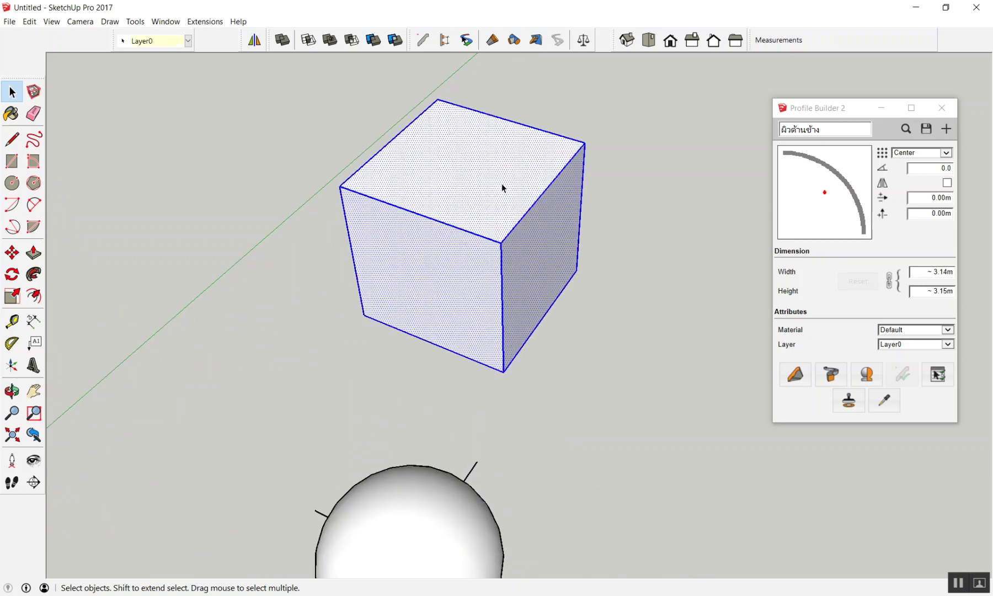
key("shift+g")
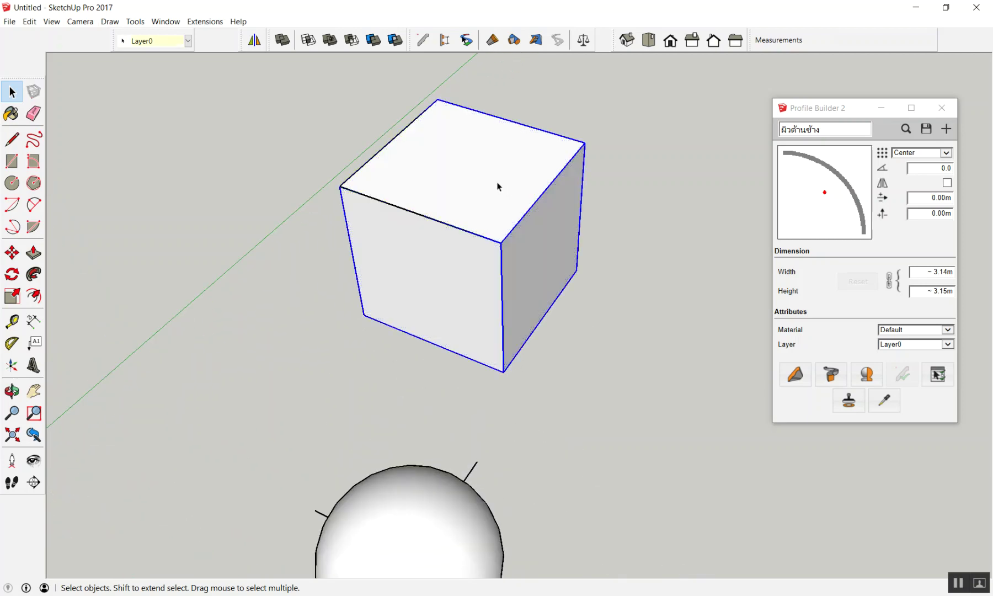
left_click(480, 196)
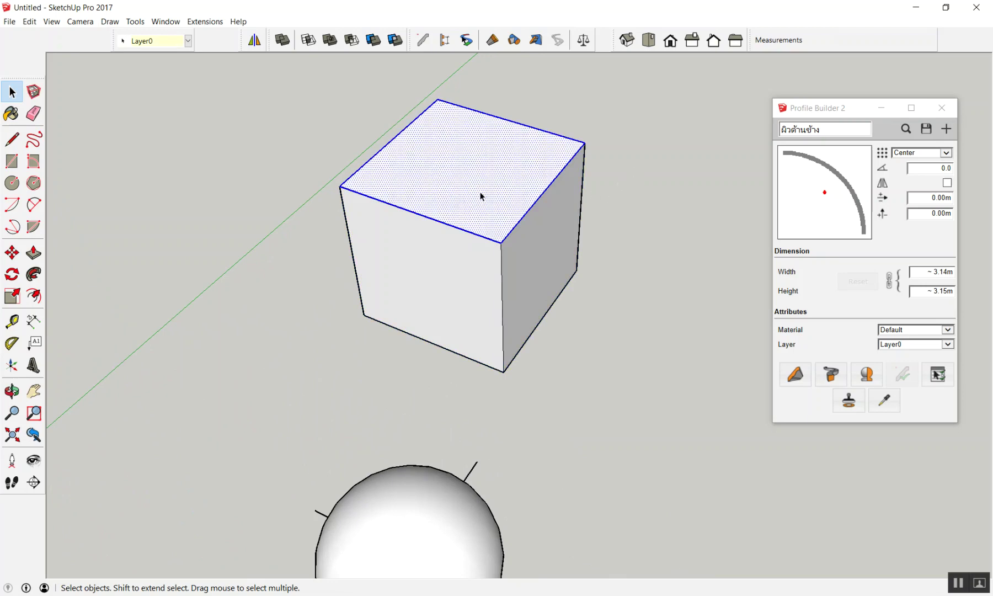
left_click(609, 189)
left_click_drag(270, 95, 649, 414)
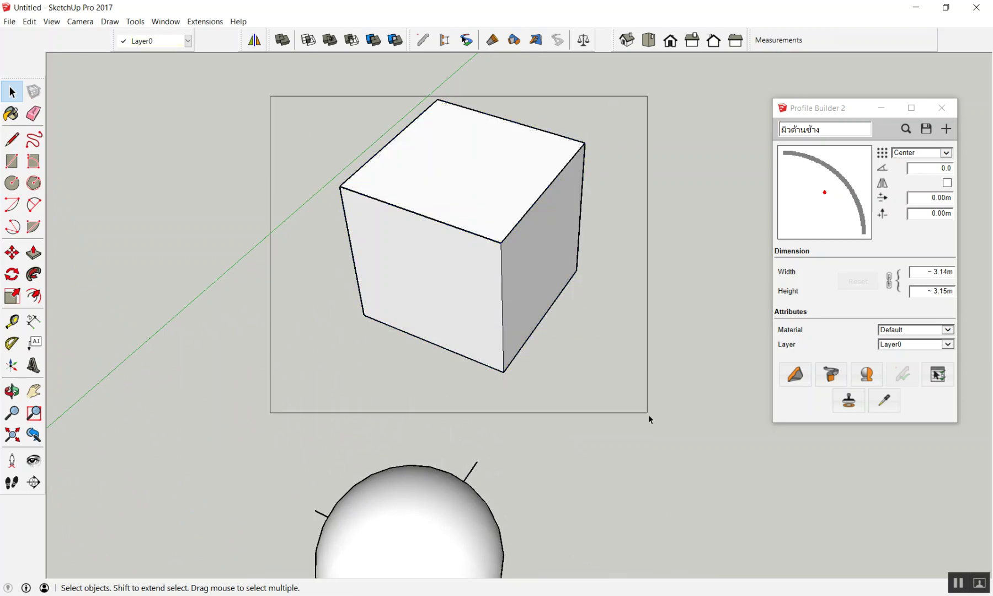
left_click(499, 289)
left_click(530, 246)
double_click(514, 257)
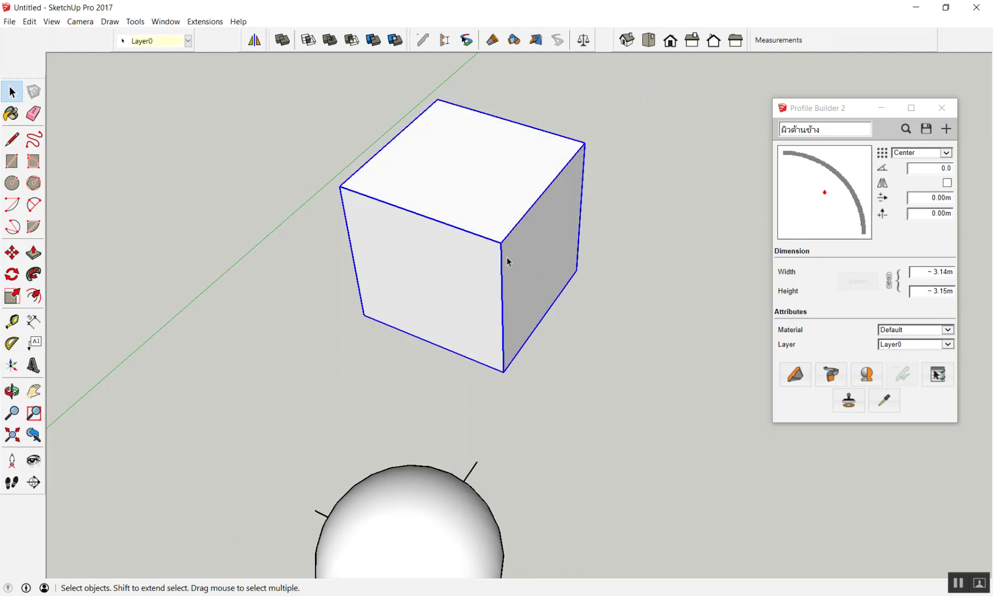
Explode the cube group into loose geometry
scroll(499, 269, "down", 3)
scroll(499, 268, "up", 3)
left_click(569, 217)
scroll(566, 179, "up", 2)
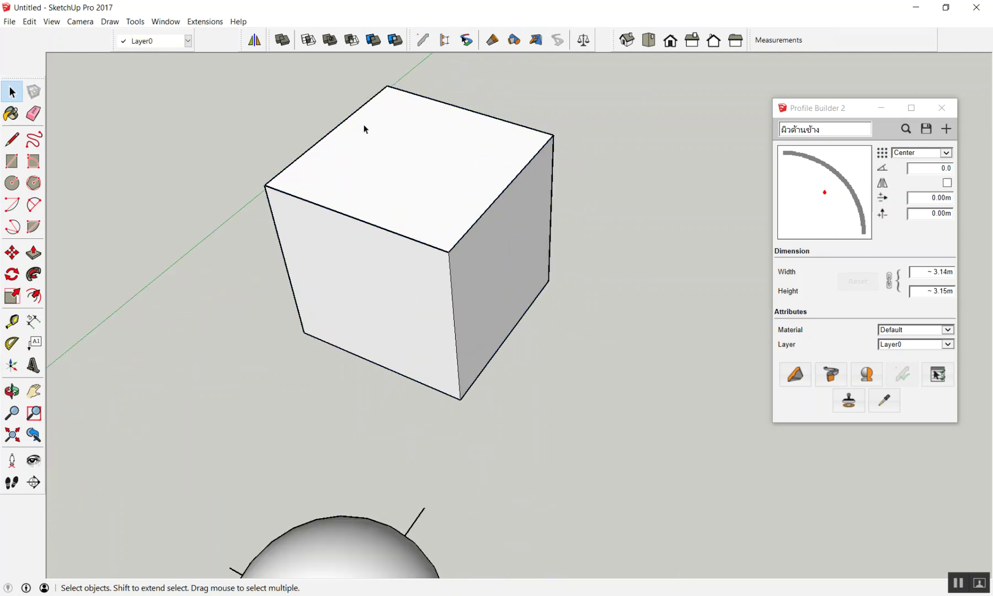
scroll(362, 129, "up", 1)
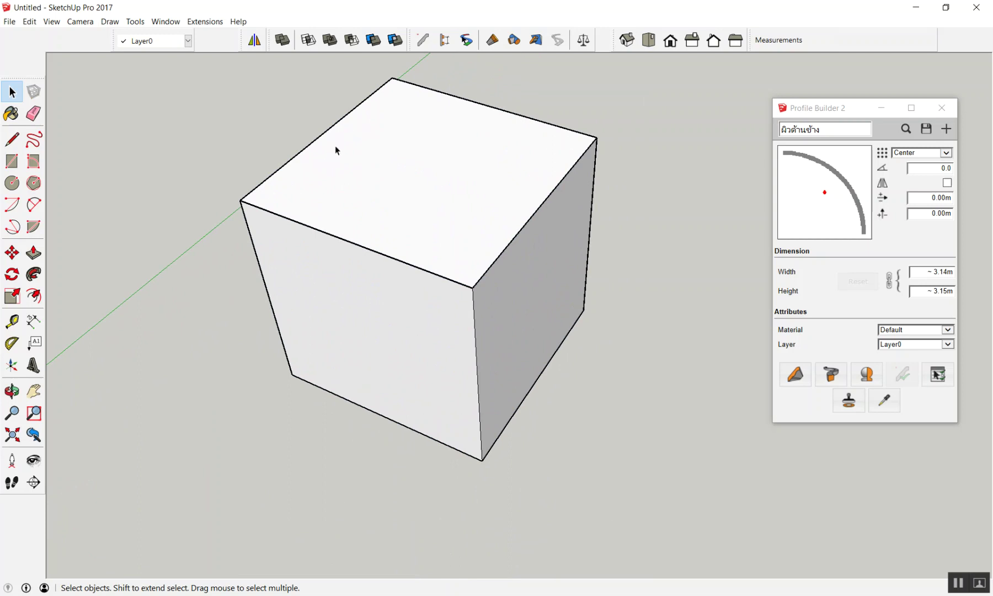
scroll(339, 158, "down", 1)
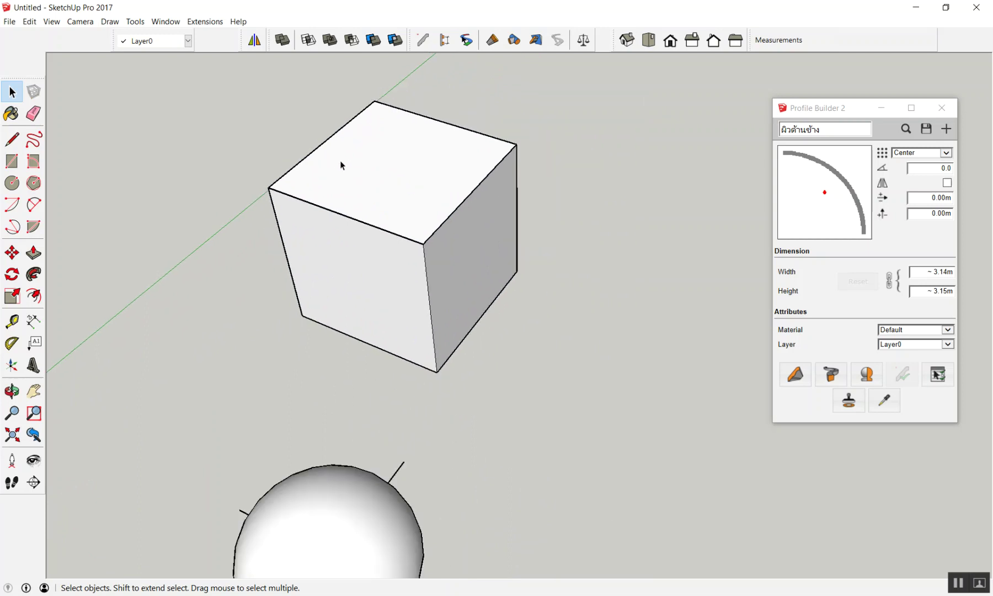
left_click_drag(217, 80, 591, 370)
right_click(411, 205)
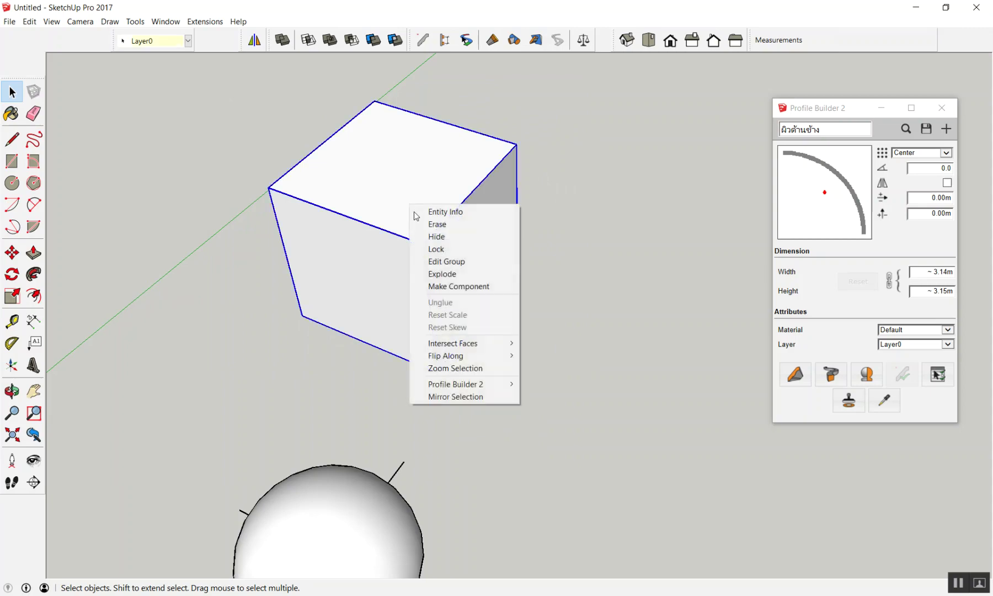
left_click(453, 274)
Window-select the loose cube geometry and make it a single group, then select it
mouse_move(214, 78)
left_mouse_down()
mouse_move(505, 260)
mouse_move(629, 394)
left_mouse_up()
right_click(397, 181)
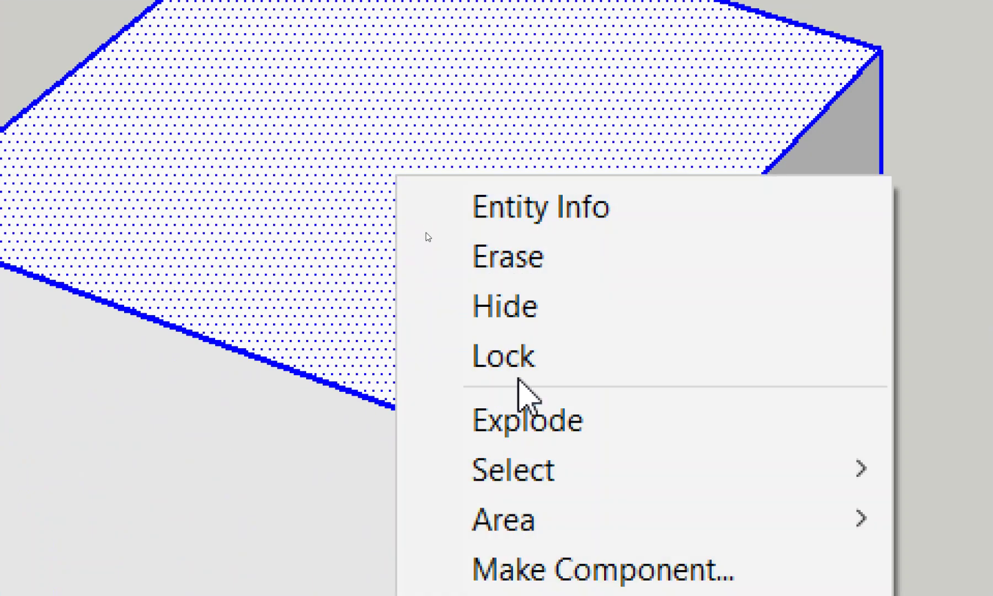
left_click(596, 472)
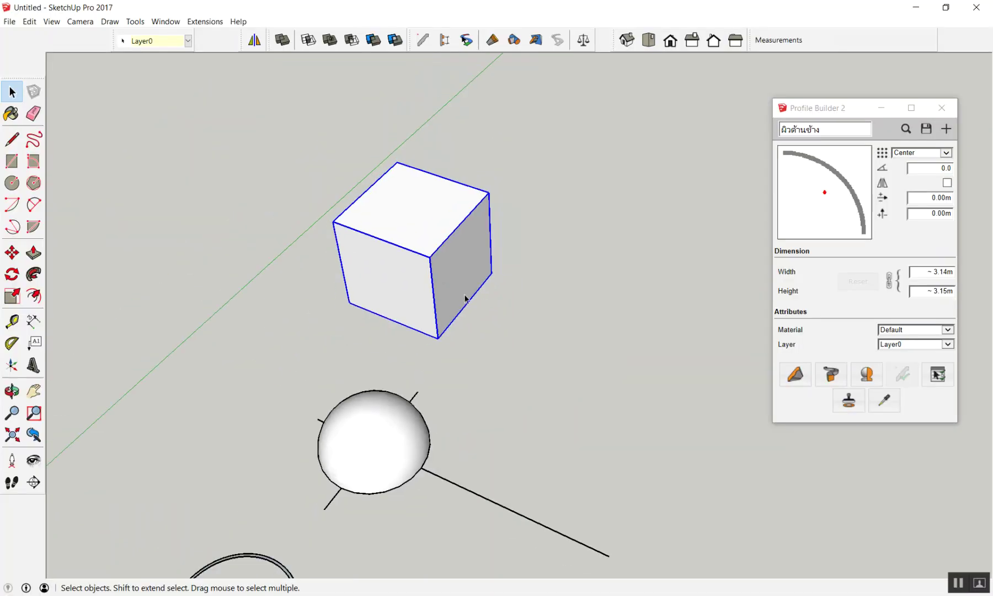
mouse_move(424, 318)
middle_mouse_down()
mouse_move(594, 286)
mouse_move(468, 321)
mouse_move(277, 472)
mouse_move(590, 448)
mouse_move(497, 526)
mouse_move(246, 512)
mouse_move(316, 449)
middle_mouse_up()
left_click(342, 383)
Move the cube to sit beside the half-dome
scroll(336, 389, "down", 2)
scroll(331, 396, "up", 2)
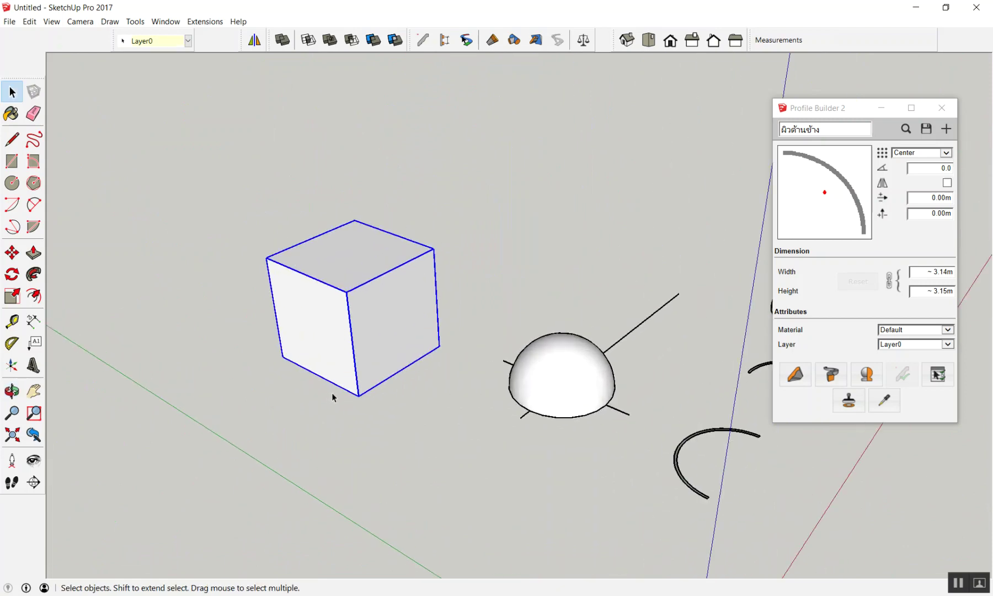
key("m")
left_click(358, 395)
scroll(386, 442, "down", 3)
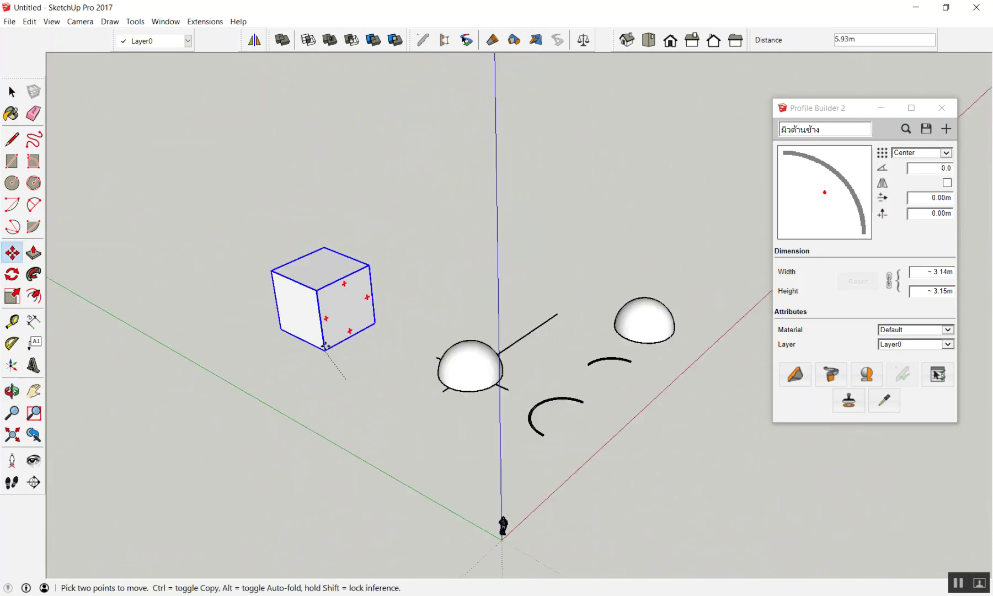
scroll(513, 356, "up", 2)
scroll(453, 406, "up", 3)
left_click(458, 414)
mouse_move(458, 419)
middle_mouse_down()
mouse_move(725, 362)
mouse_move(818, 322)
mouse_move(444, 454)
mouse_move(348, 470)
mouse_move(552, 332)
mouse_move(885, 375)
mouse_move(603, 359)
middle_mouse_up()
Open and close the cube group for editing without changing it
key("m")
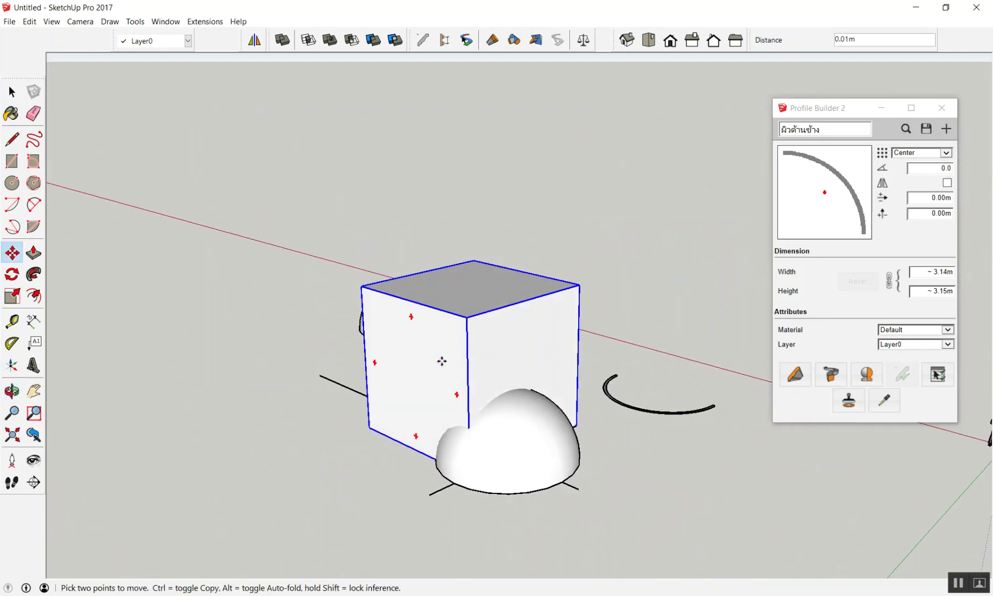
key("space")
double_click(441, 361)
key("p")
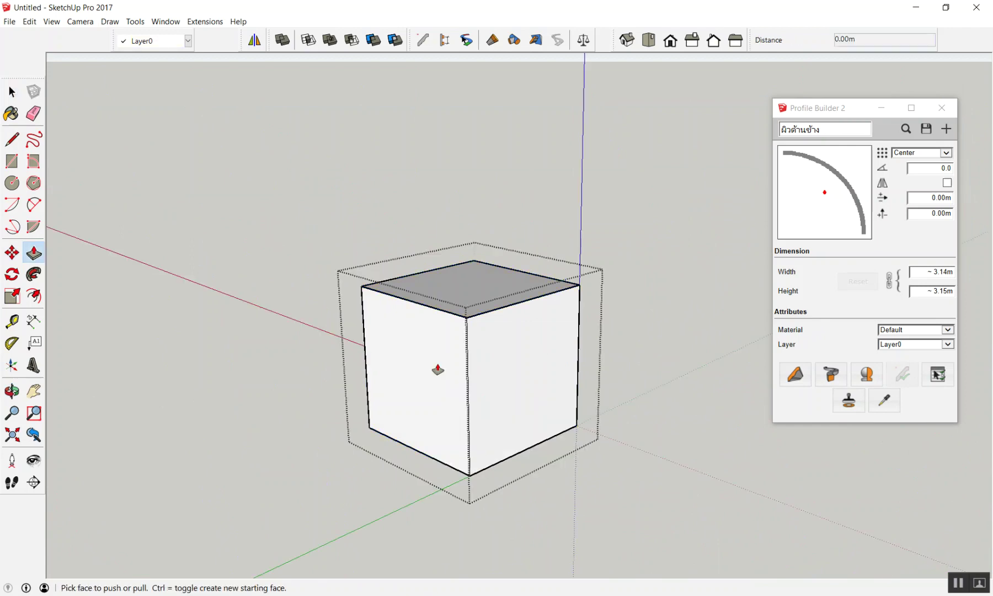
key("space")
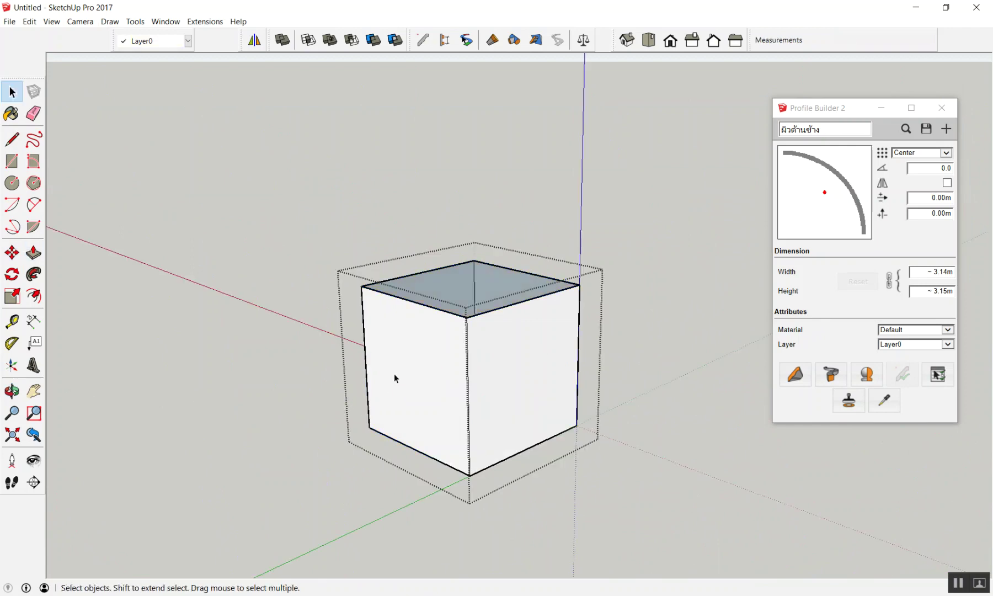
left_click(303, 273)
middle_click_drag(298, 270, 415, 387)
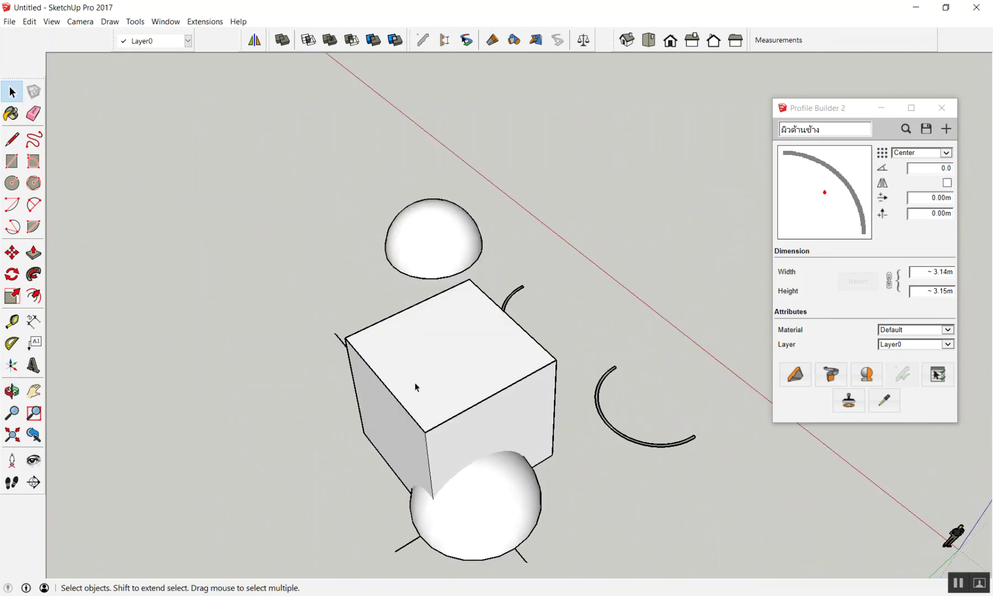
double_click(402, 406)
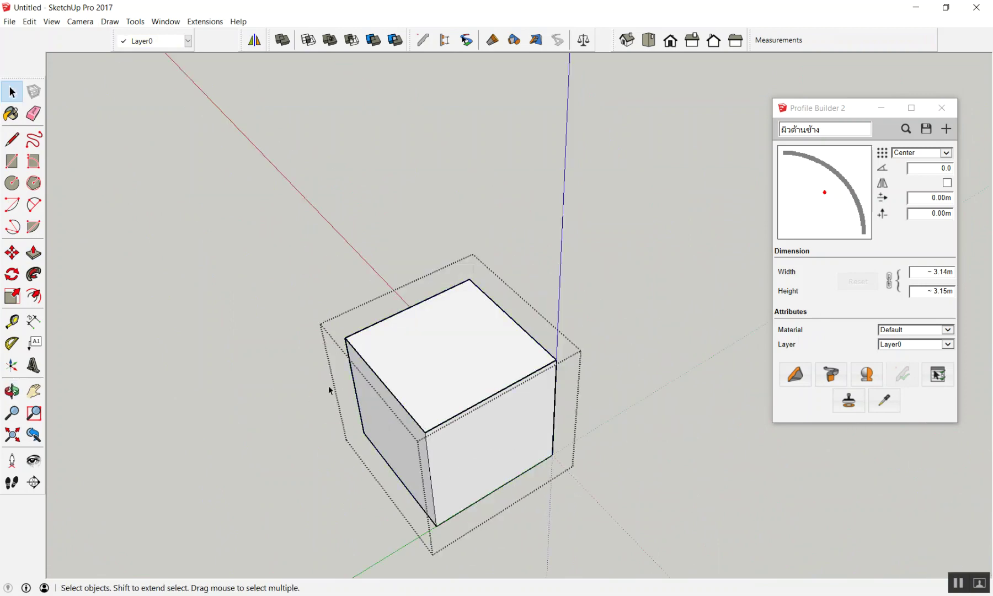
scroll(309, 367, "down", 2)
left_click(306, 362)
scroll(364, 365, "up", 2)
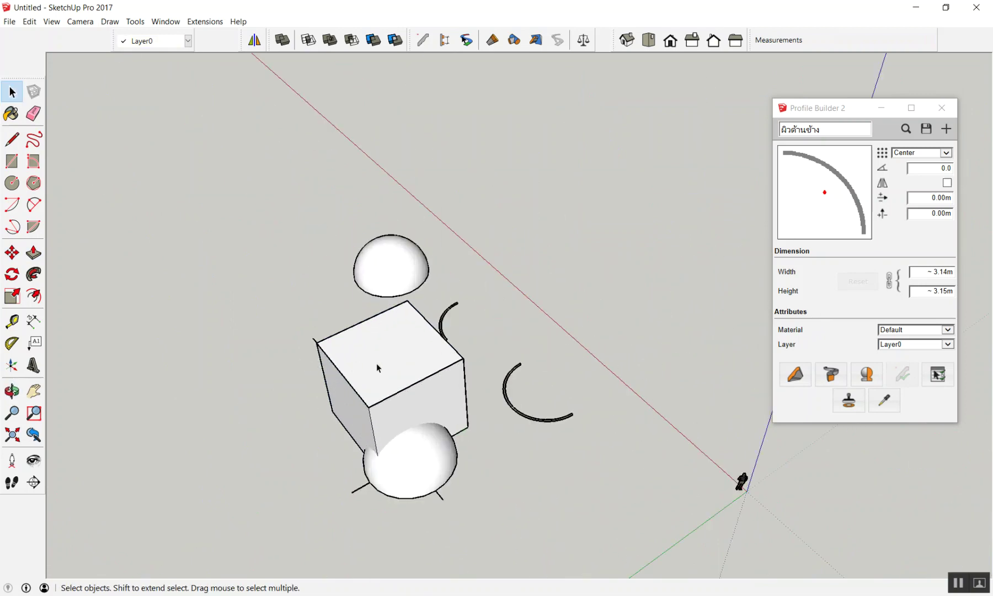
Select the cube and delete it from the model
left_click(379, 361)
key("Delete")
mouse_move(390, 370)
middle_mouse_down()
mouse_move(164, 414)
mouse_move(226, 406)
mouse_move(165, 388)
middle_mouse_up()
Draw a 12.20 m by 14.86 m rectangle and push/pull it into a box
key("r")
left_click(162, 373)
left_click(313, 263)
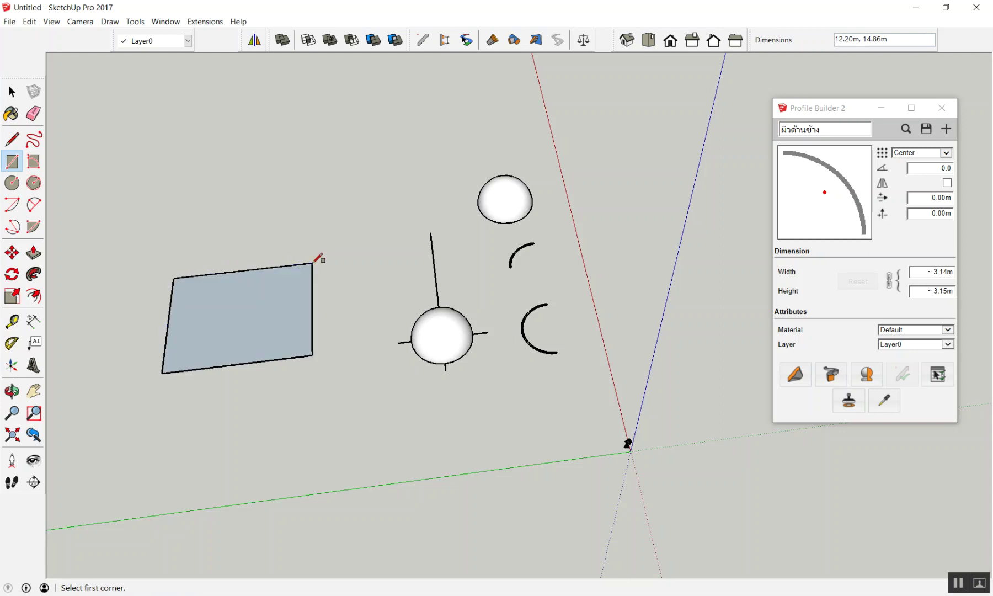
key("p")
left_click(249, 308)
left_click(212, 232)
key("space")
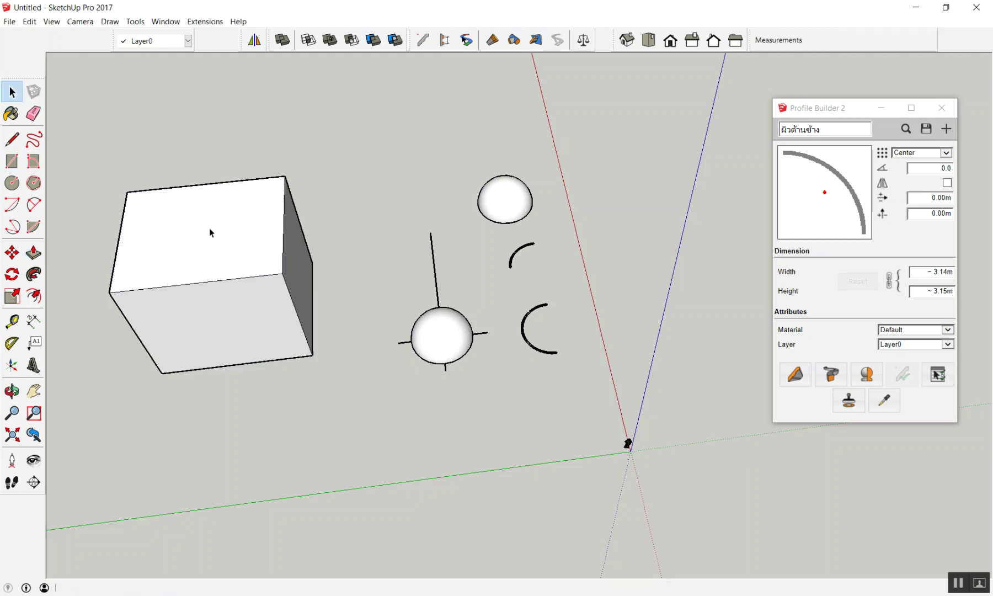
Select the new box and move it toward the half-domes
left_click_drag(59, 147, 344, 401)
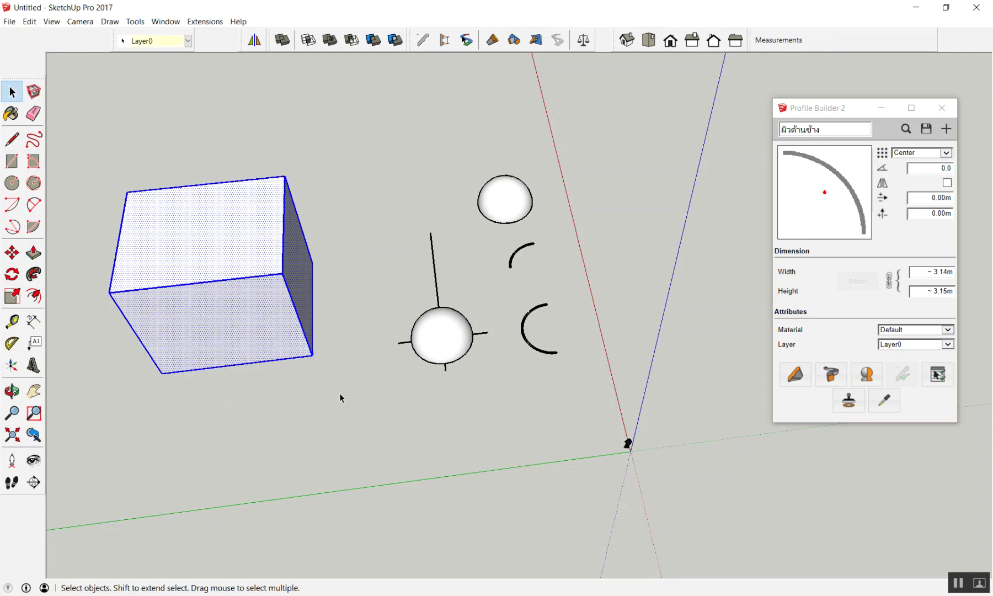
left_click(334, 419)
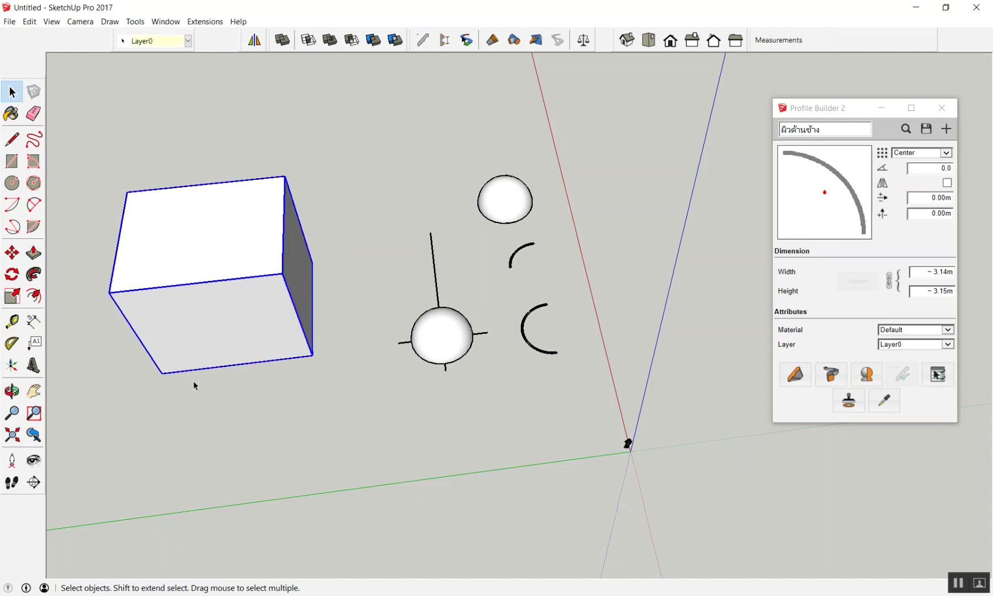
key("m")
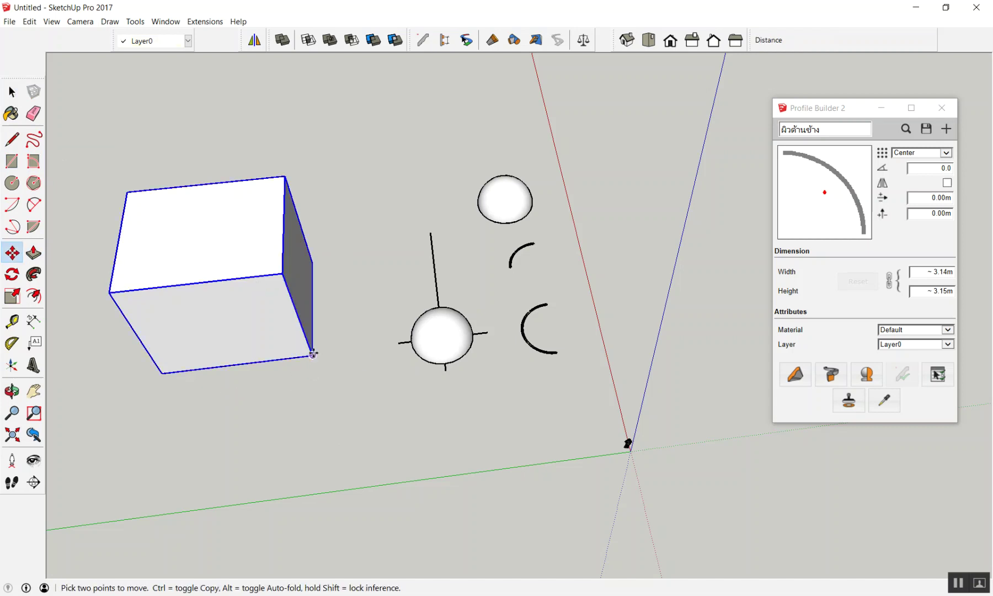
left_click(313, 353)
scroll(413, 351, "up", 5)
mouse_move(498, 350)
middle_mouse_down()
mouse_move(465, 92)
mouse_move(421, 139)
mouse_move(394, 221)
mouse_move(547, 82)
mouse_move(477, 165)
middle_mouse_up()
key("space")
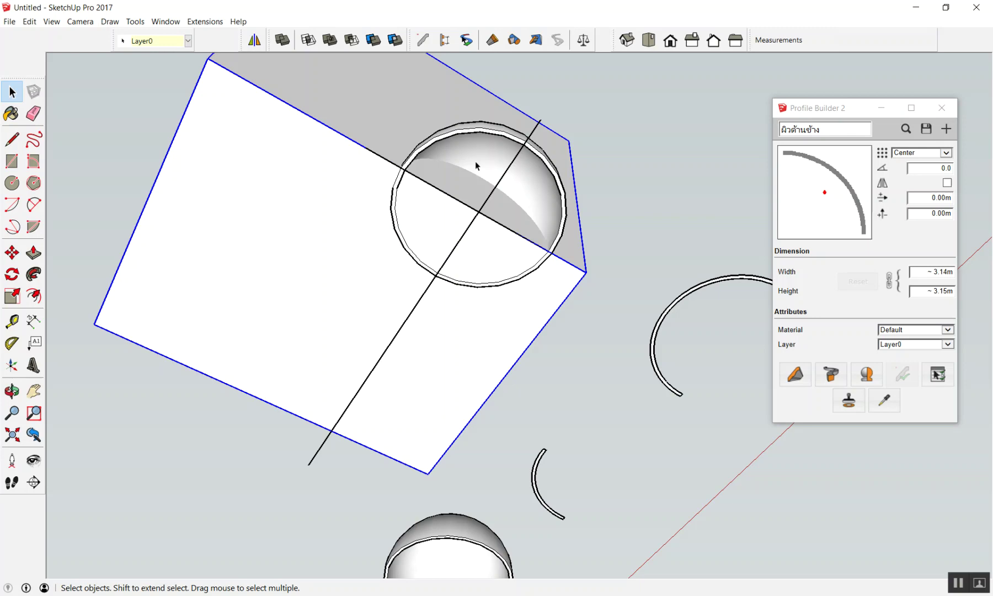
mouse_move(476, 161)
middle_mouse_down()
mouse_move(517, 499)
mouse_move(503, 538)
middle_mouse_up()
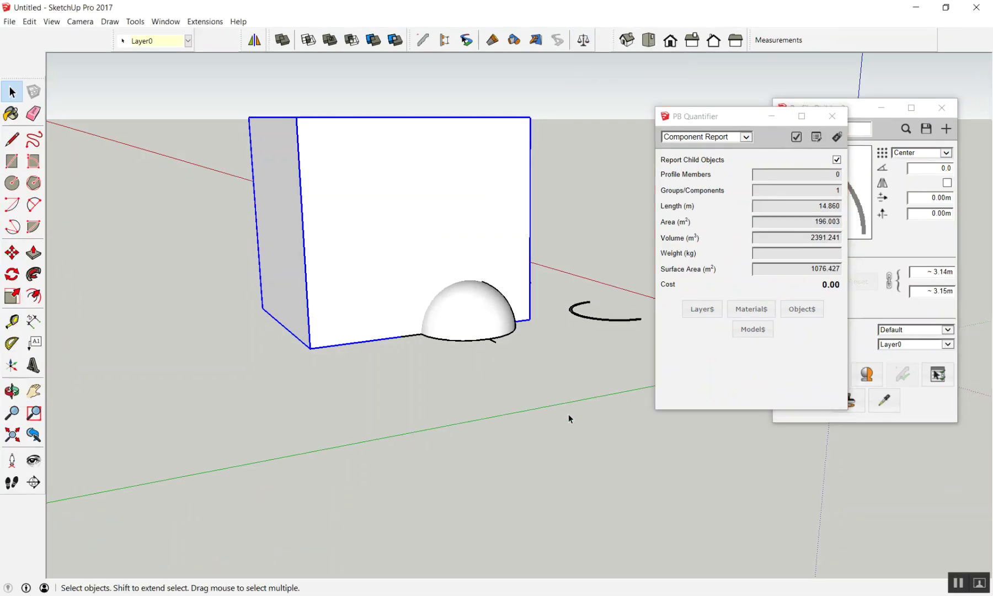
Select a half-dome and read its 8.777 m³ volume and 120.835 m² surface area in PB Quantifier
left_click(568, 414)
scroll(492, 315, "up", 3)
left_click(482, 310)
mouse_move(464, 297)
middle_mouse_down()
mouse_move(607, 78)
mouse_move(471, 211)
middle_mouse_up()
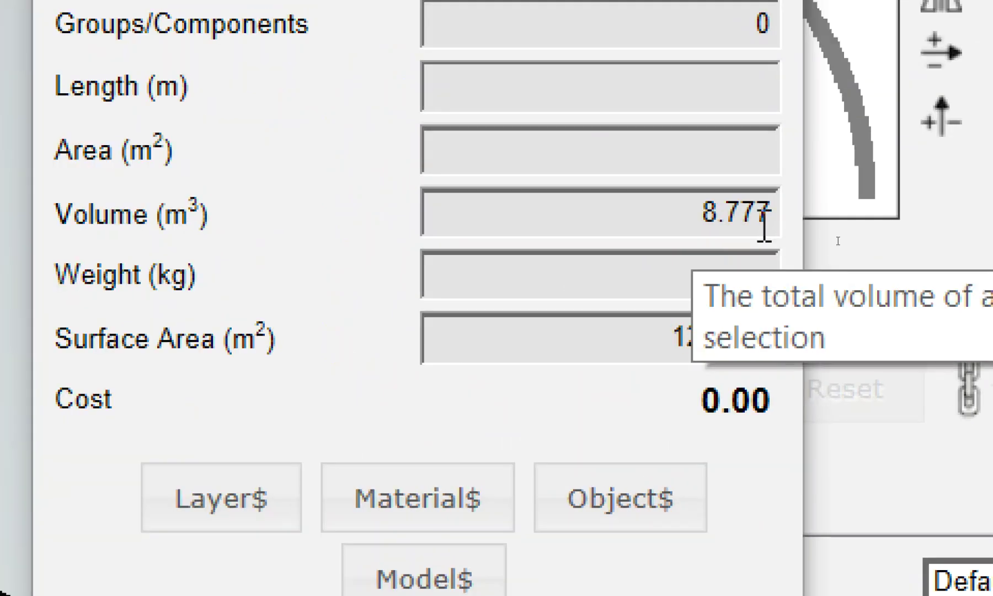
left_click_drag(708, 212, 762, 212)
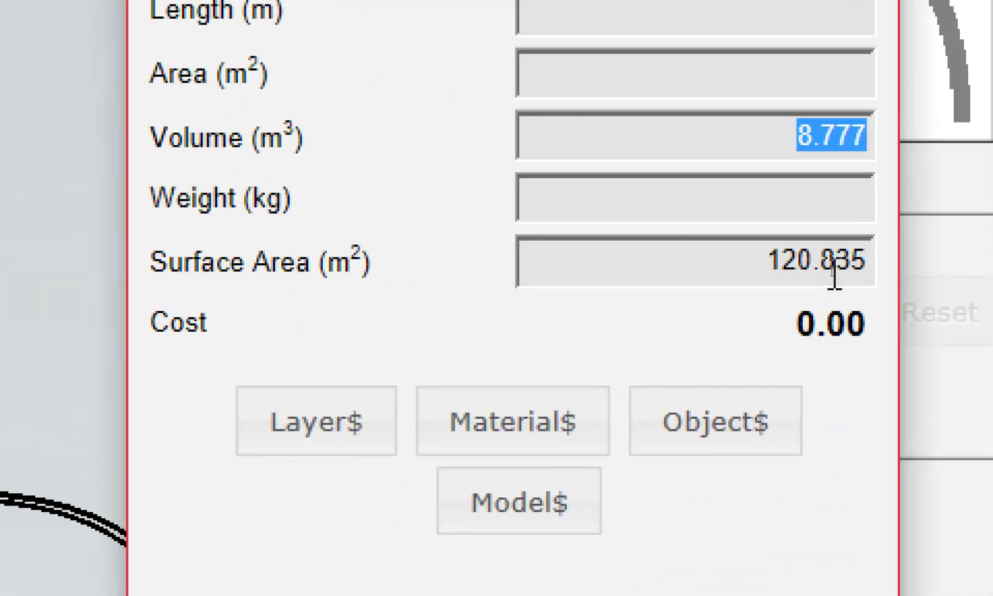
left_click(840, 269)
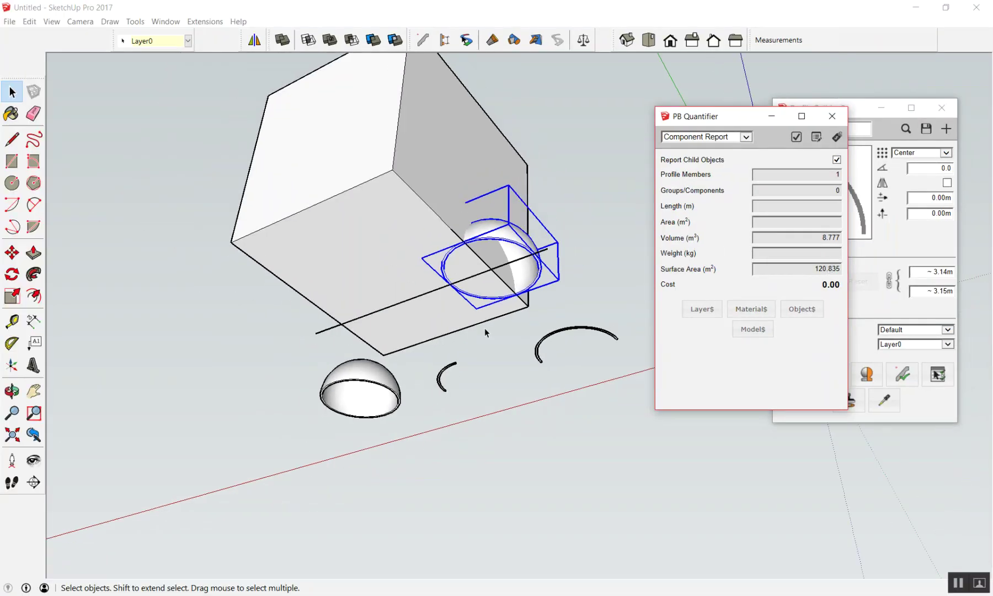
middle_click_drag(485, 330, 376, 511)
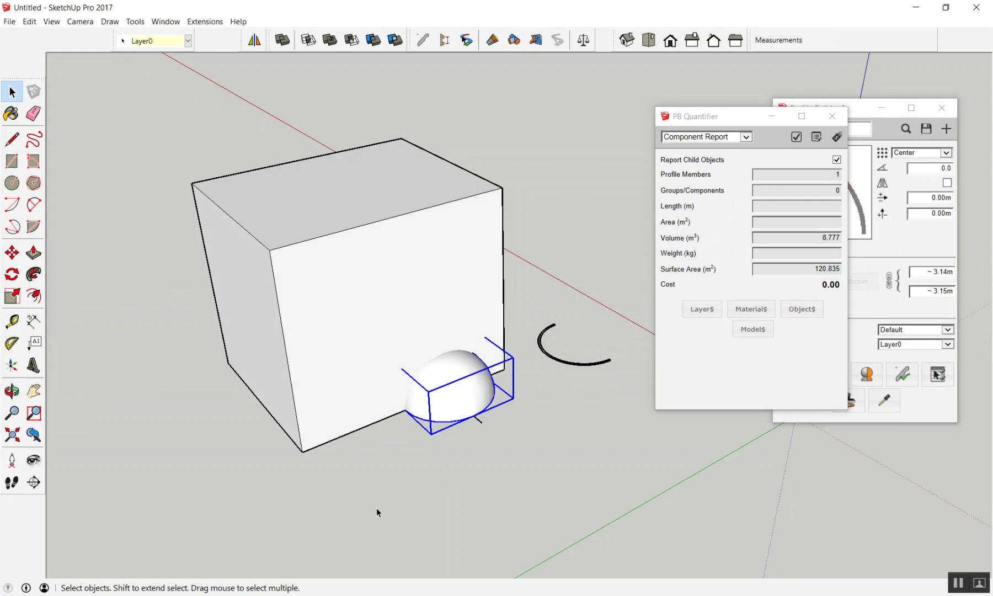
left_click(519, 426)
middle_click_drag(518, 425, 502, 244)
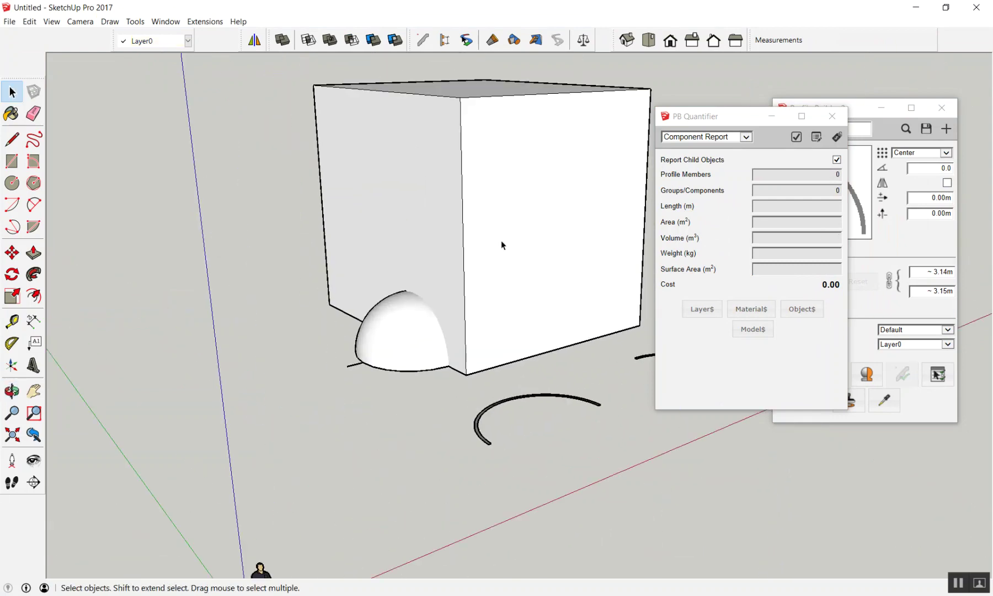
left_click(502, 244)
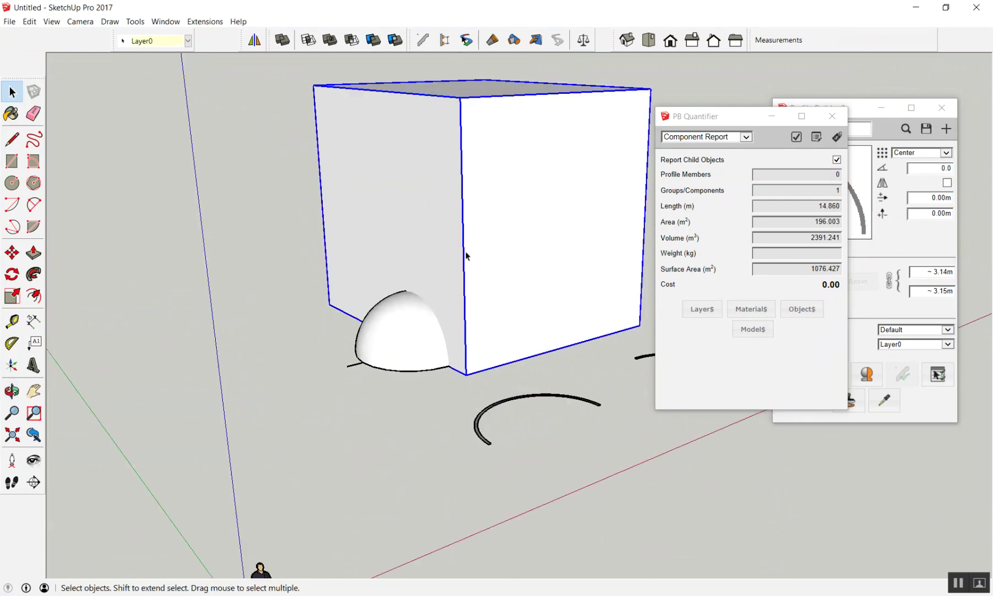
middle_click_drag(465, 255, 474, 331)
scroll(482, 363, "up", 2)
key("m")
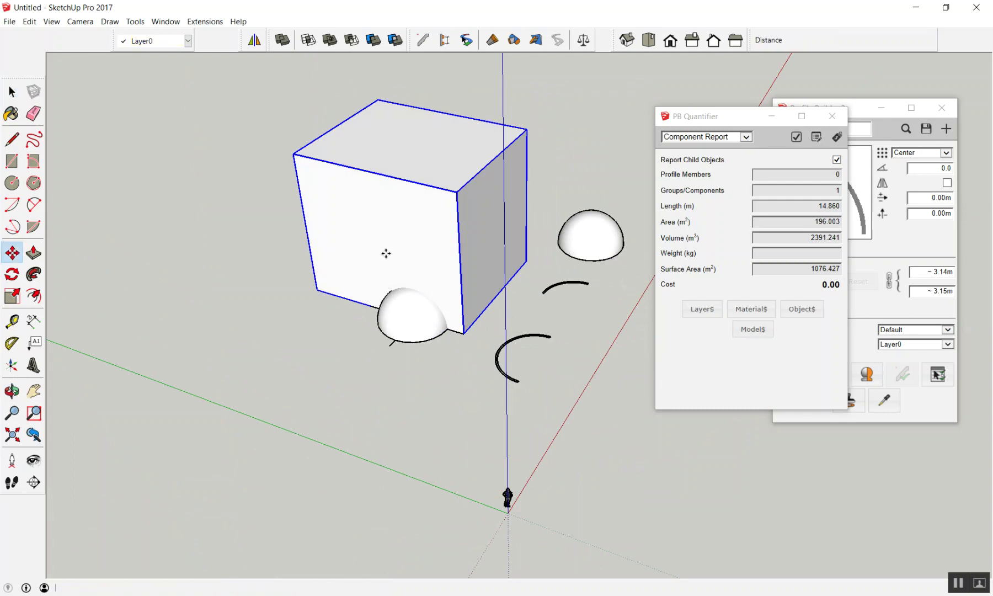
left_click(385, 253)
middle_click_drag(250, 288, 270, 326)
left_click(270, 326)
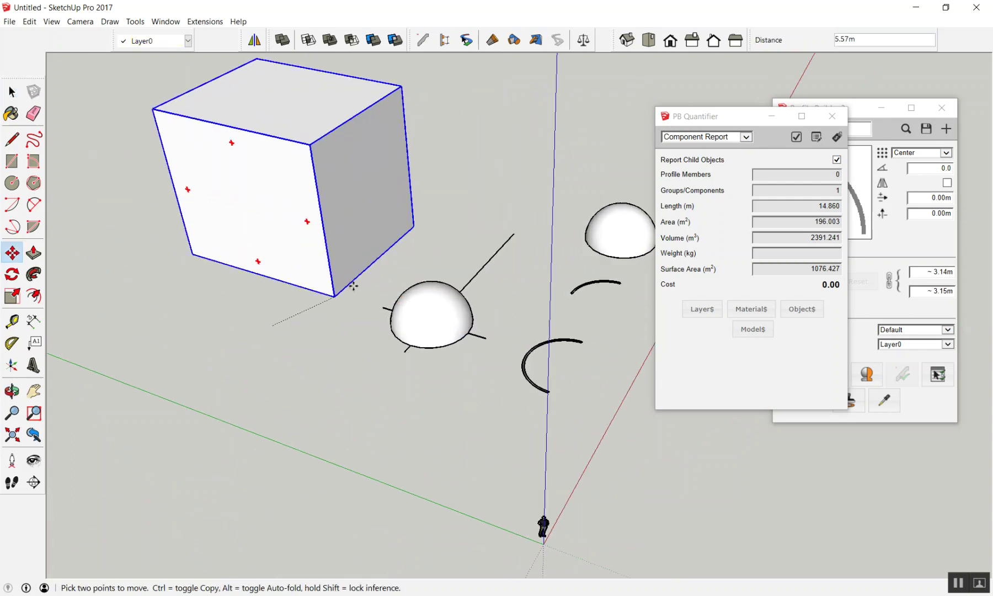
scroll(431, 321, "up", 2)
key("space")
scroll(472, 363, "down", 3)
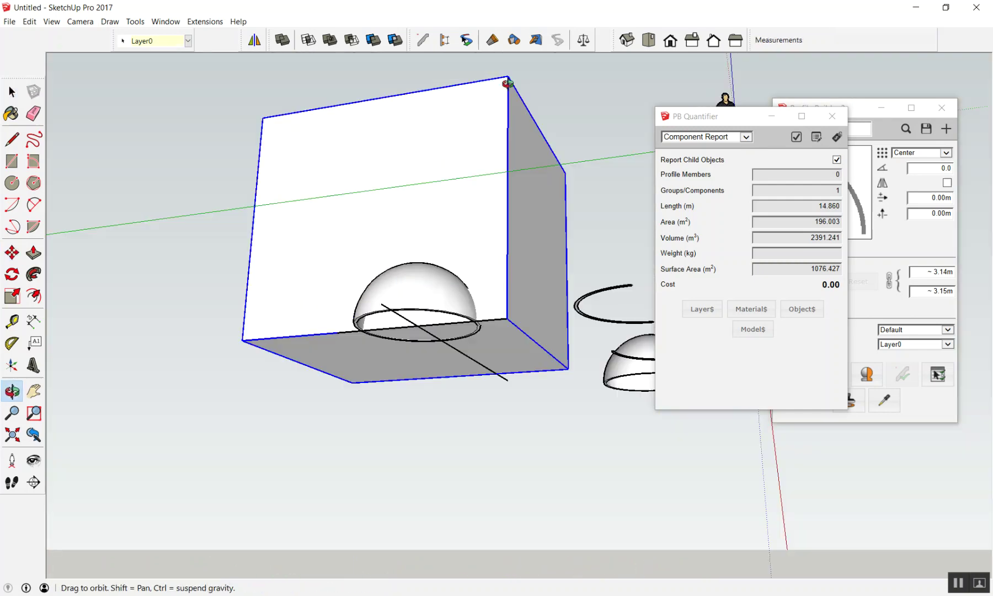
middle_click_drag(473, 363, 432, 316)
left_click(516, 354)
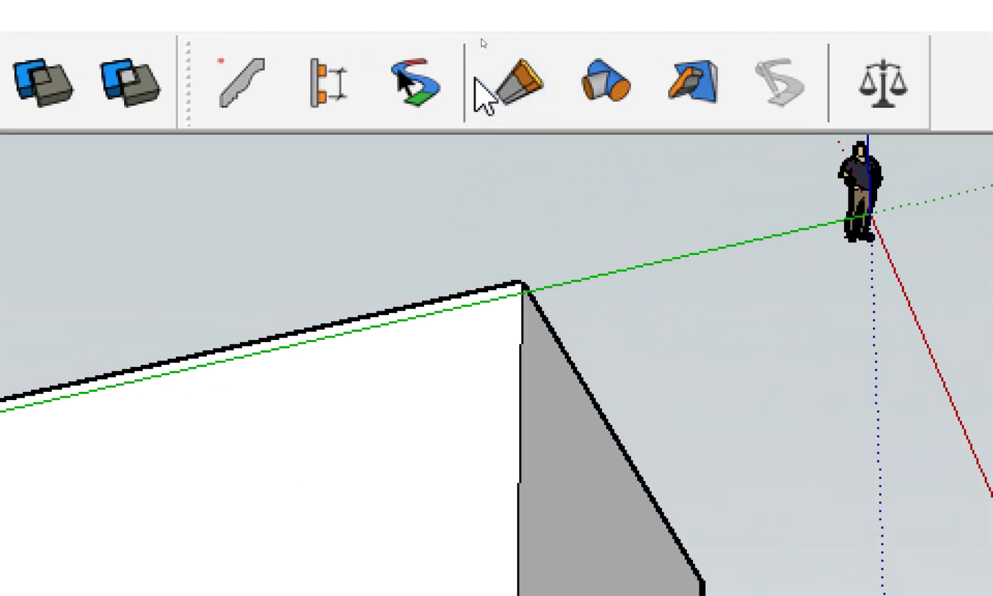
Enable the Solid Tools toolbar and drag it out as a floating panel
right_click(474, 79)
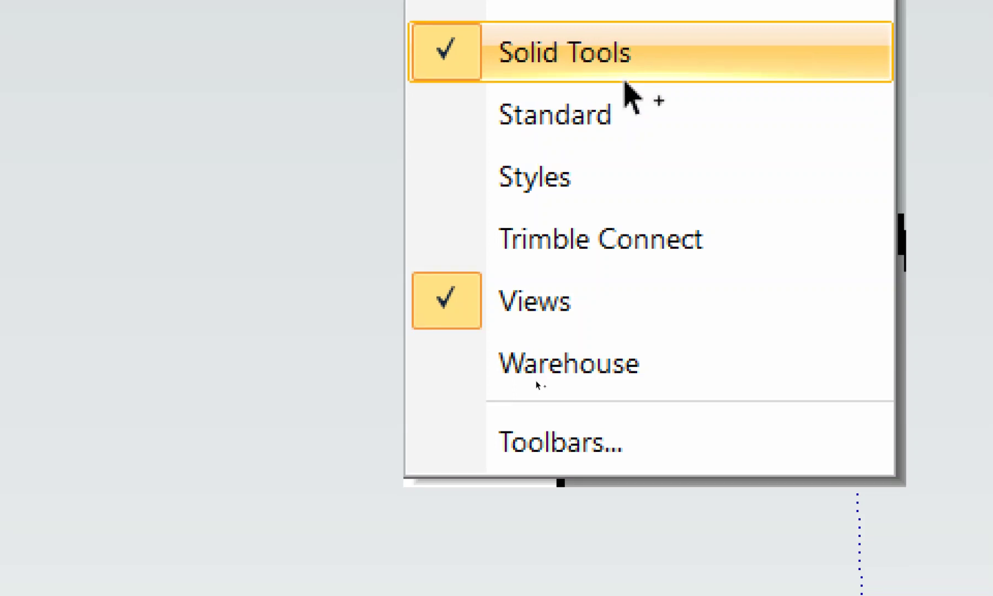
left_click(459, 79)
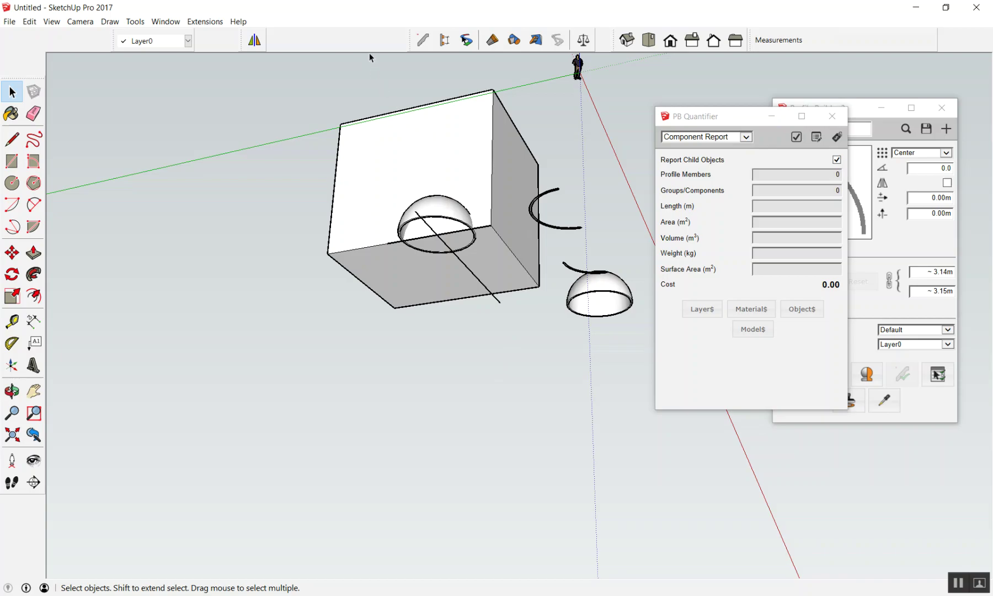
right_click(369, 53)
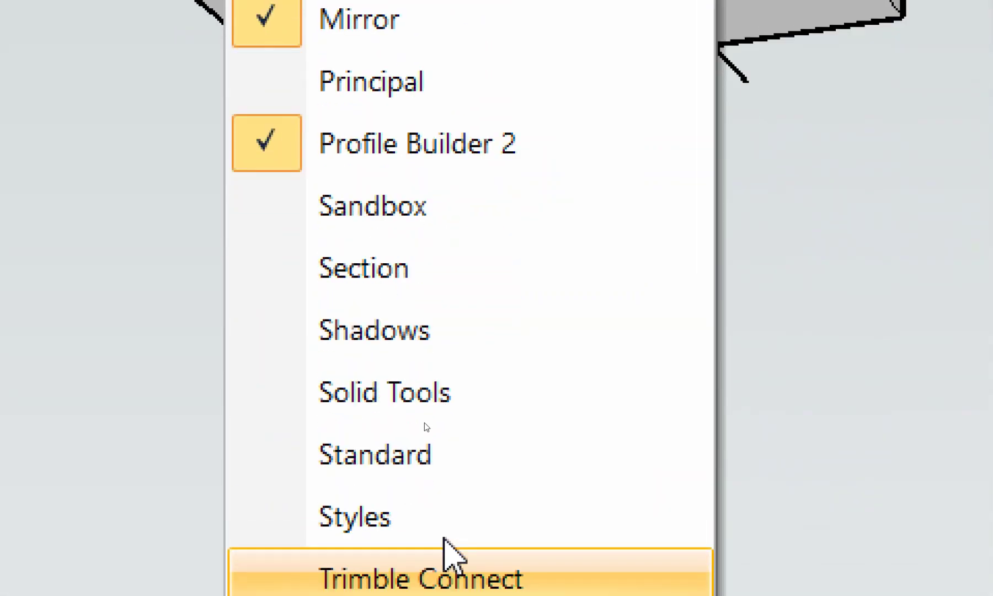
left_click(455, 432)
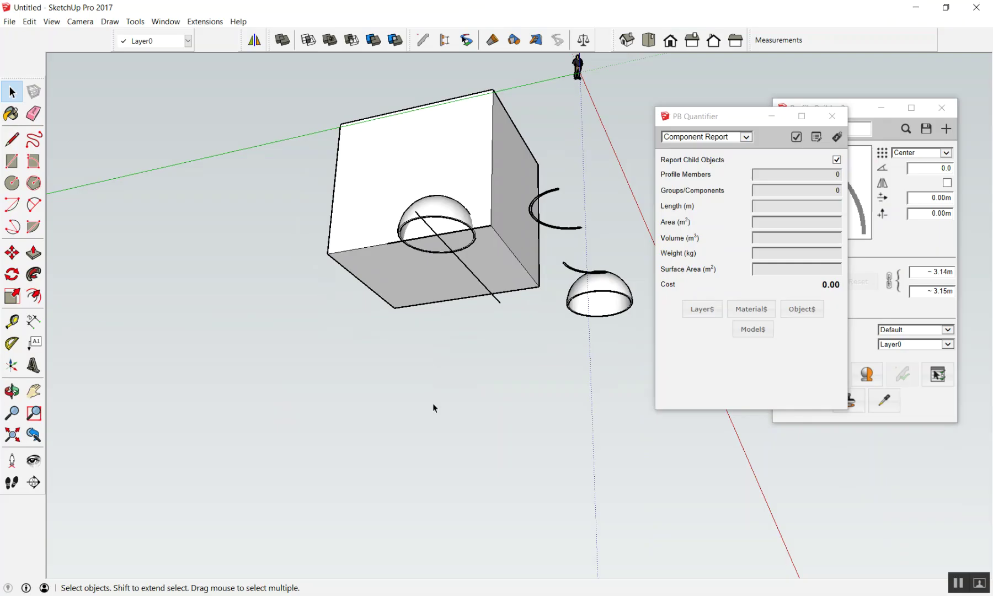
middle_click_drag(434, 408, 401, 465)
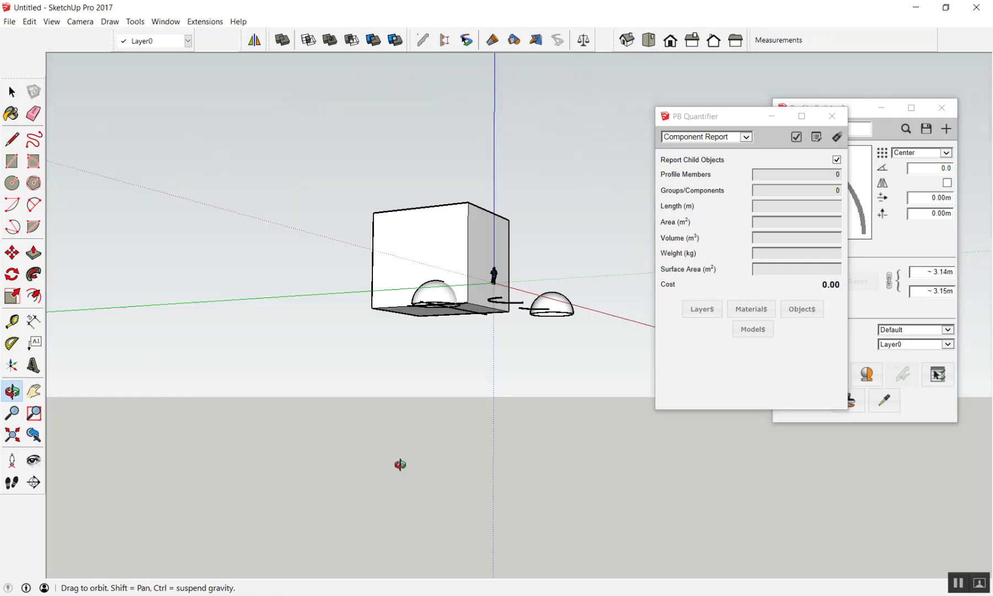
mouse_move(437, 166)
middle_mouse_down()
mouse_move(255, 81)
mouse_move(601, 343)
mouse_move(475, 200)
mouse_move(439, 55)
middle_mouse_up()
key("space")
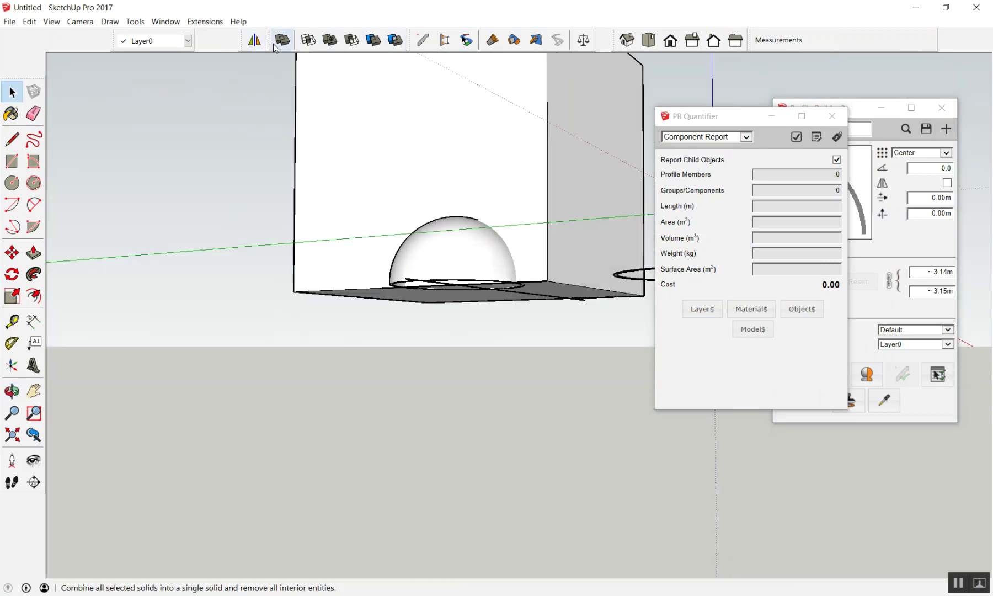
left_click_drag(274, 48, 182, 102)
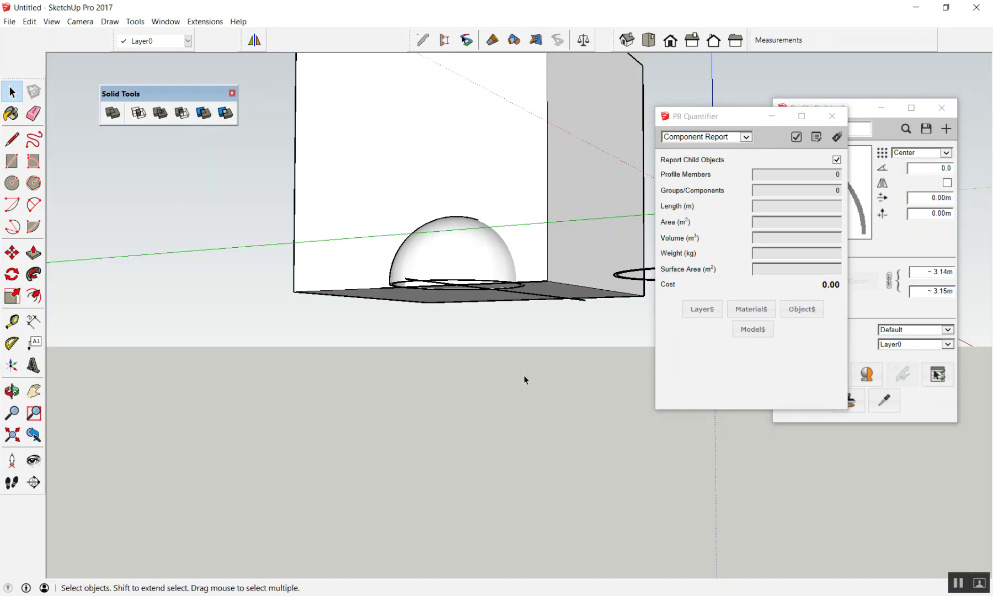
Use Solid Tools Trim with the box on the overlapping half-dome, keeping the box intact
mouse_move(524, 380)
middle_mouse_down()
mouse_move(450, 127)
mouse_move(409, 53)
mouse_move(470, 317)
middle_mouse_up()
scroll(588, 434, "up", 3)
scroll(380, 239, "up", 2)
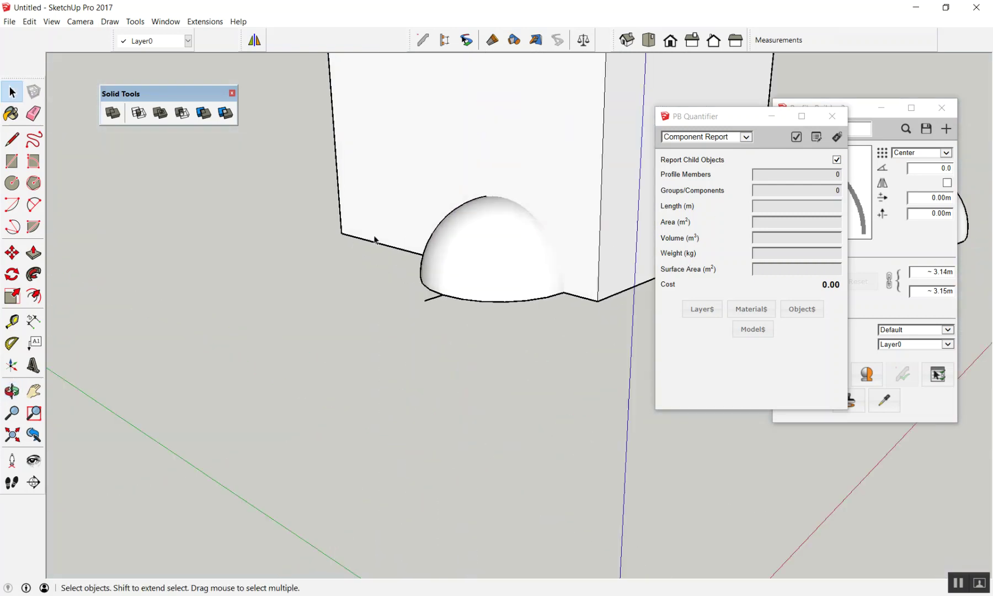
scroll(380, 239, "up", 1)
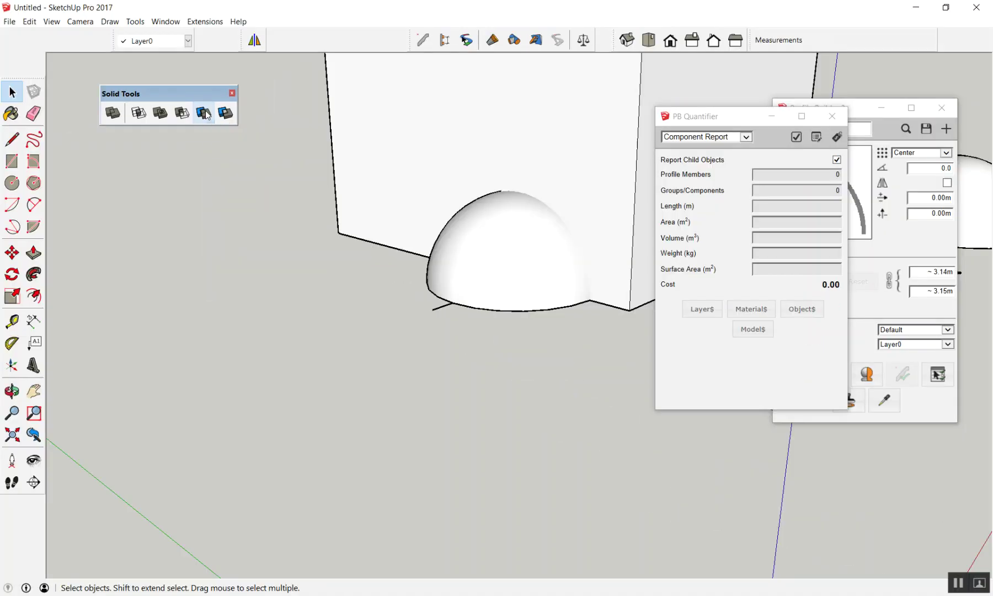
left_click(205, 113)
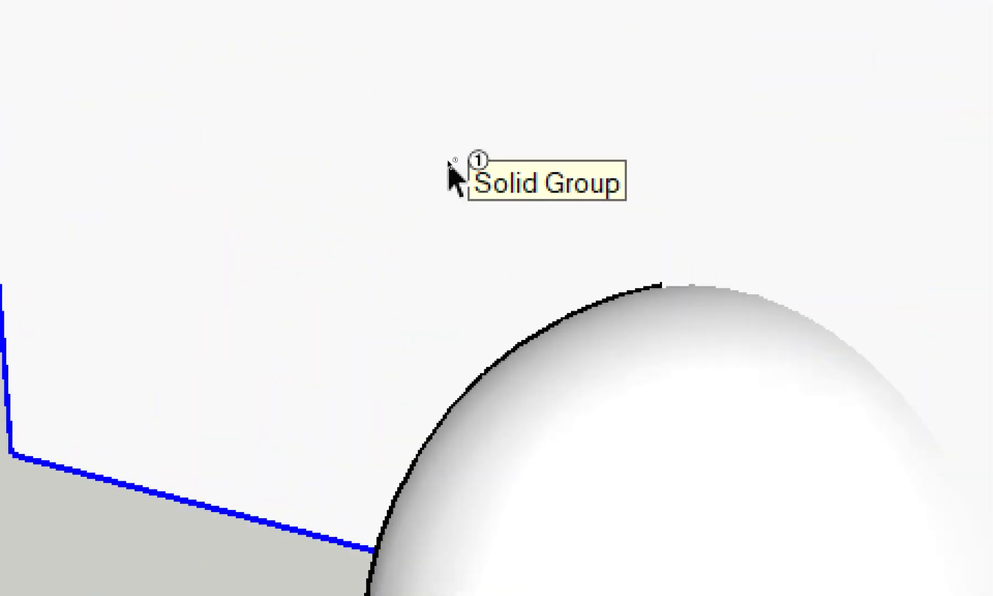
left_click(448, 164)
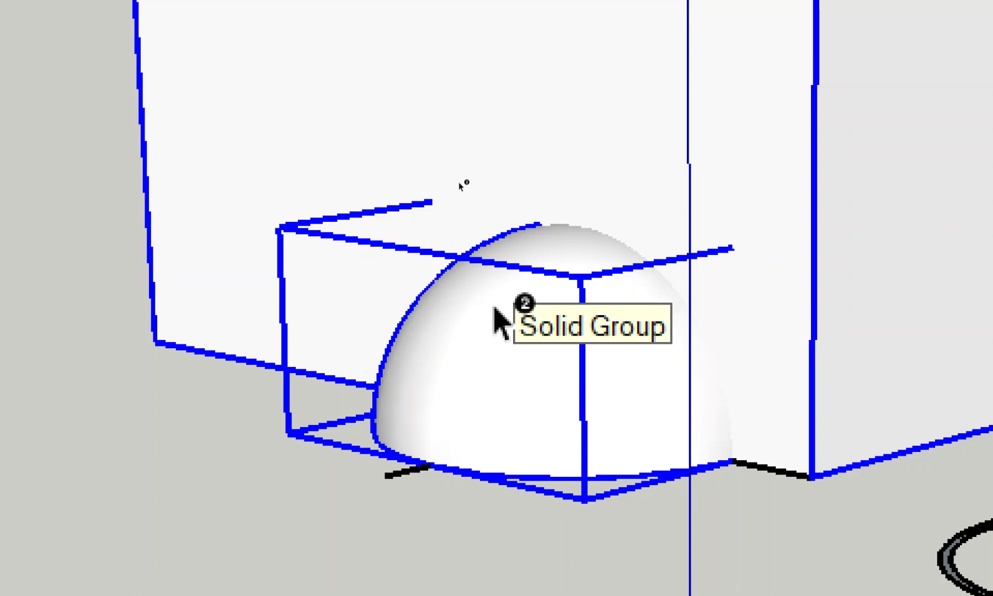
left_click(496, 310)
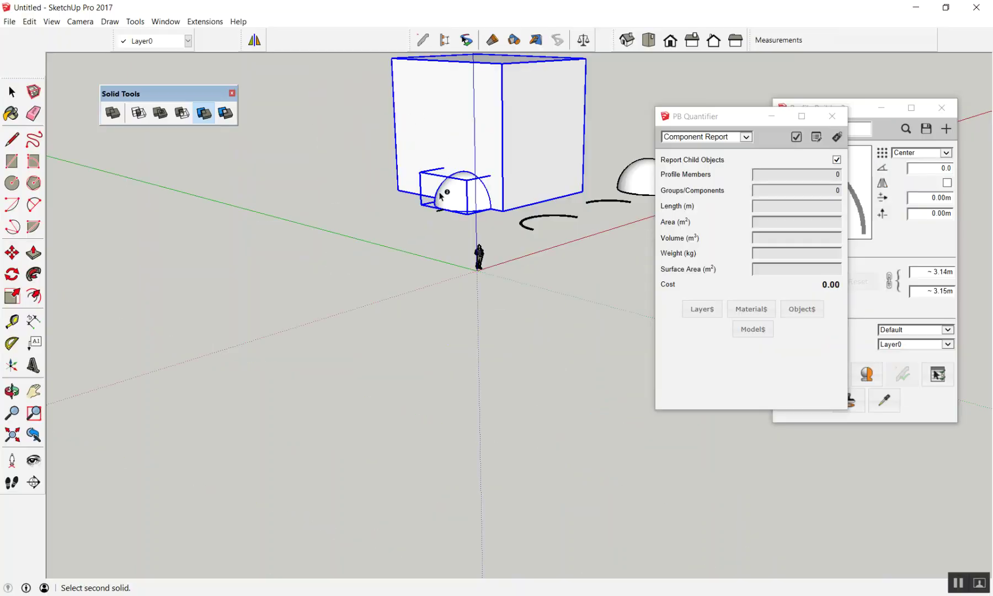
mouse_move(428, 220)
middle_mouse_down()
mouse_move(297, 250)
mouse_move(361, 193)
mouse_move(509, 125)
middle_mouse_up()
key("space")
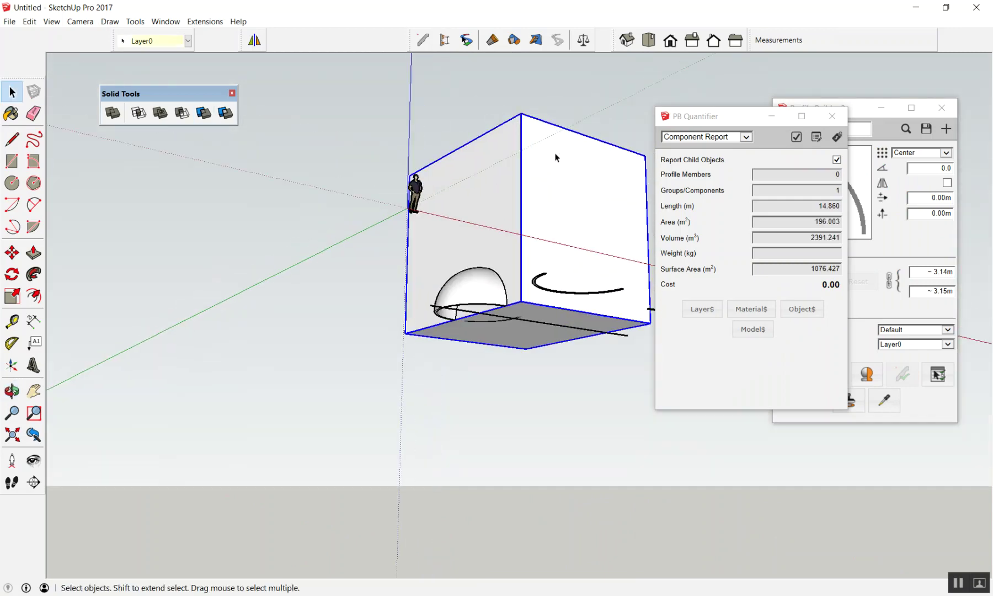
Delete the cutting box and view the trimmed dome's cut side
key("Delete")
mouse_move(639, 295)
middle_mouse_down()
mouse_move(535, 305)
mouse_move(467, 349)
mouse_move(459, 304)
mouse_move(685, 407)
mouse_move(773, 359)
middle_mouse_up()
mouse_move(510, 443)
middle_mouse_down()
mouse_move(431, 450)
mouse_move(450, 441)
mouse_move(429, 344)
middle_mouse_up()
scroll(447, 438, "up", 2)
scroll(429, 344, "up", 2)
Delete the stray grey arc inside the trimmed dome group
left_click_drag(408, 326, 499, 487)
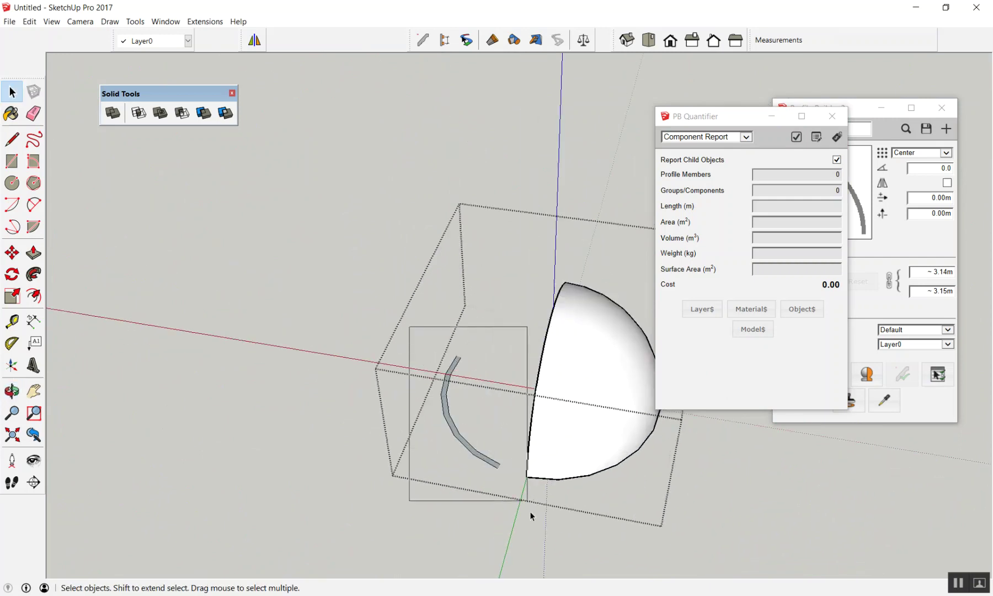
left_click(342, 353)
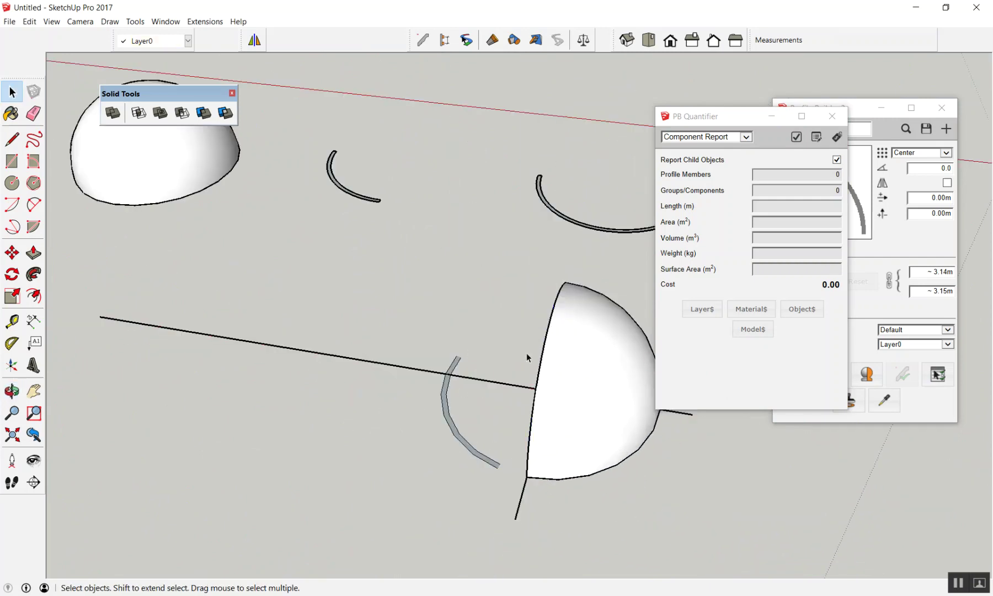
double_click(589, 363)
mouse_move(392, 331)
left_mouse_down()
mouse_move(485, 468)
mouse_move(500, 472)
left_mouse_up()
key("Delete")
left_click(481, 434)
Select the trimmed dome to read 4.389 m³ volume and 61.863 m² surface area
mouse_move(481, 434)
middle_mouse_down()
mouse_move(406, 307)
mouse_move(581, 313)
mouse_move(617, 423)
mouse_move(622, 407)
middle_mouse_up()
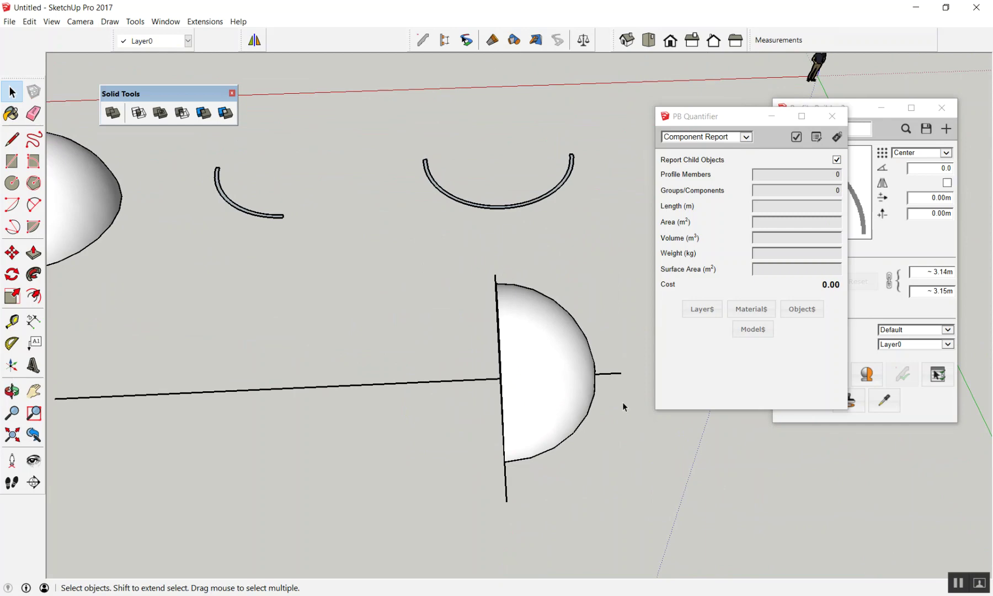
mouse_move(623, 406)
middle_mouse_down()
mouse_move(521, 321)
mouse_move(557, 345)
middle_mouse_up()
left_click(556, 344)
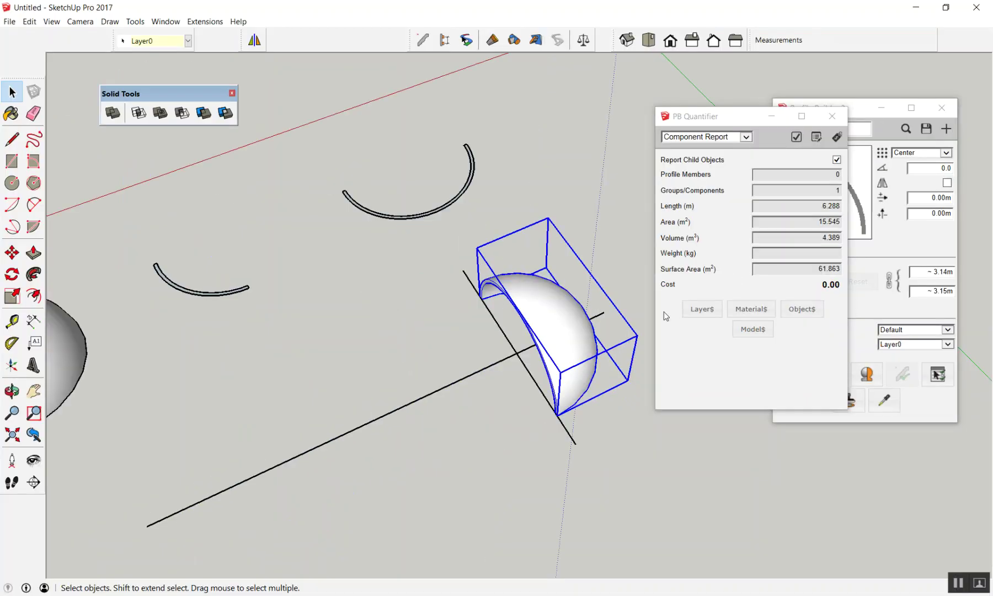
left_click(543, 433)
mouse_move(541, 432)
middle_mouse_down()
mouse_move(462, 128)
mouse_move(532, 76)
mouse_move(403, 150)
mouse_move(561, 490)
mouse_move(62, 438)
middle_mouse_up()
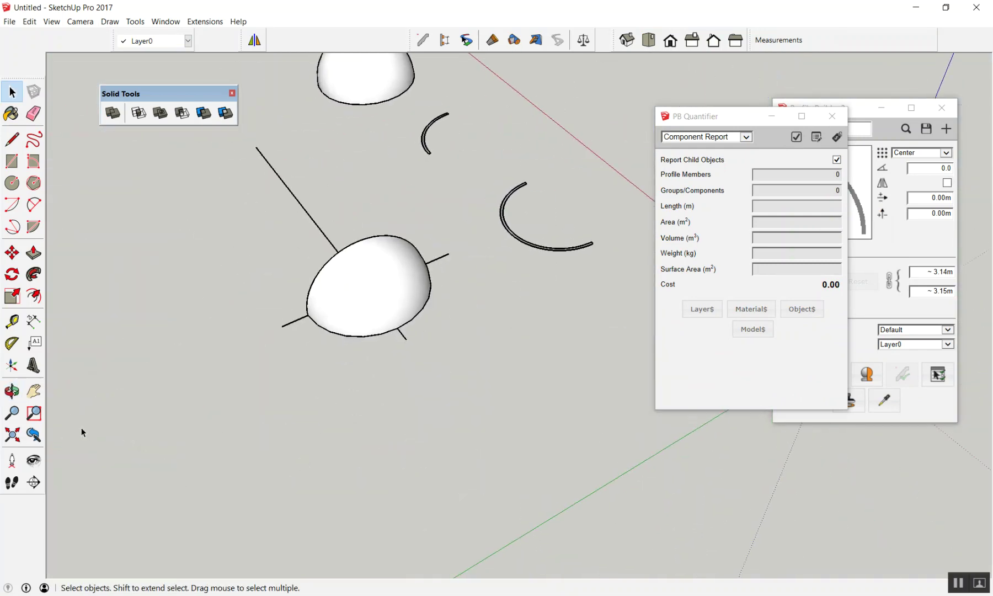
Undo and redo repeatedly to bring the box back into the model
scroll(72, 433, "down", 2)
key("ctrl+z")
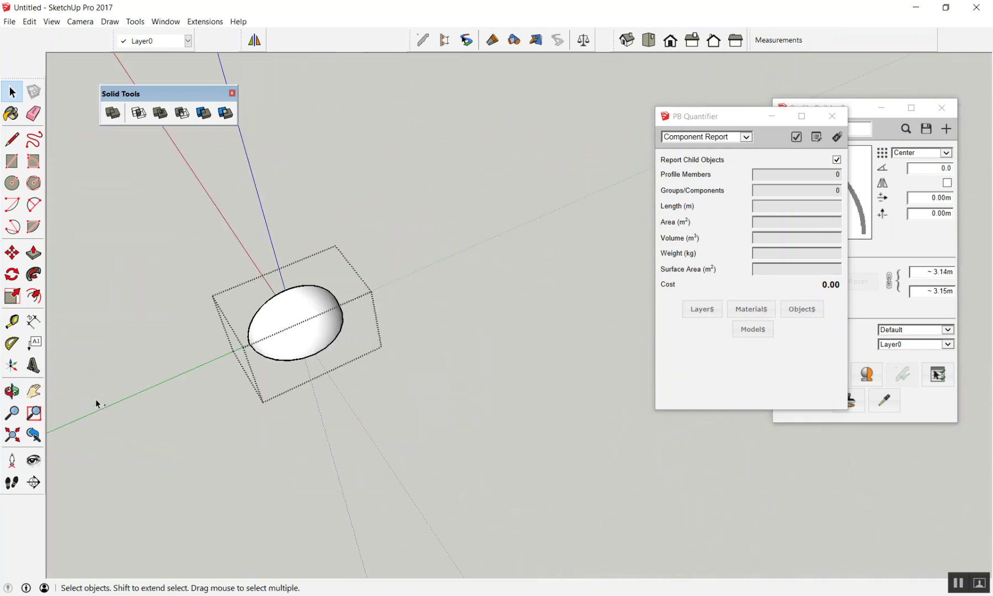
key("ctrl+z")
key("ctrl+y")
key("ctrl+z")
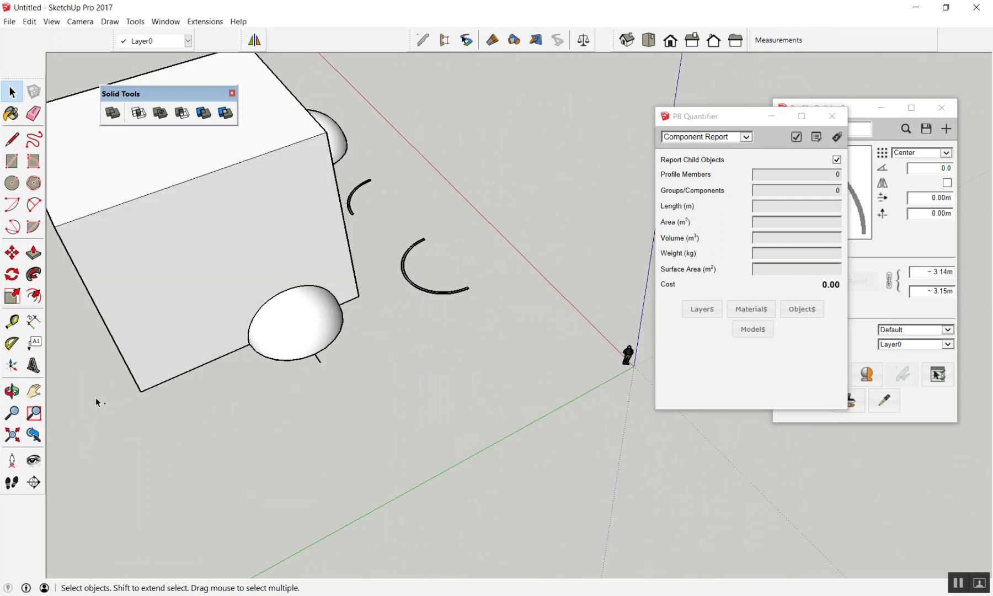
key("ctrl+z")
mouse_move(96, 396)
middle_mouse_down()
mouse_move(266, 120)
mouse_move(333, 73)
mouse_move(377, 139)
middle_mouse_up()
scroll(318, 208, "up", 2)
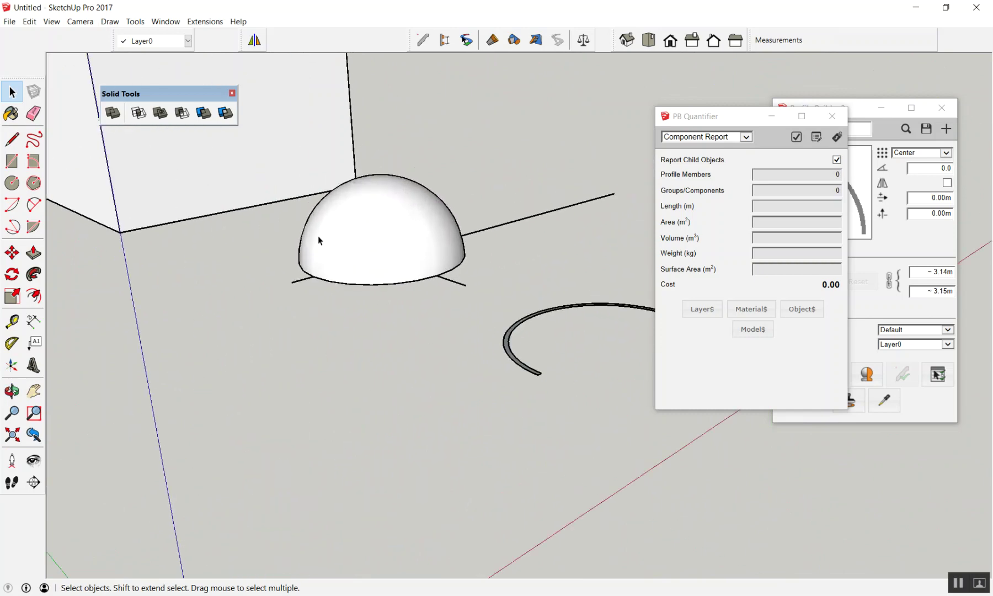
scroll(343, 291, "up", 2)
scroll(343, 291, "down", 3)
scroll(333, 288, "down", 3)
scroll(282, 295, "up", 2)
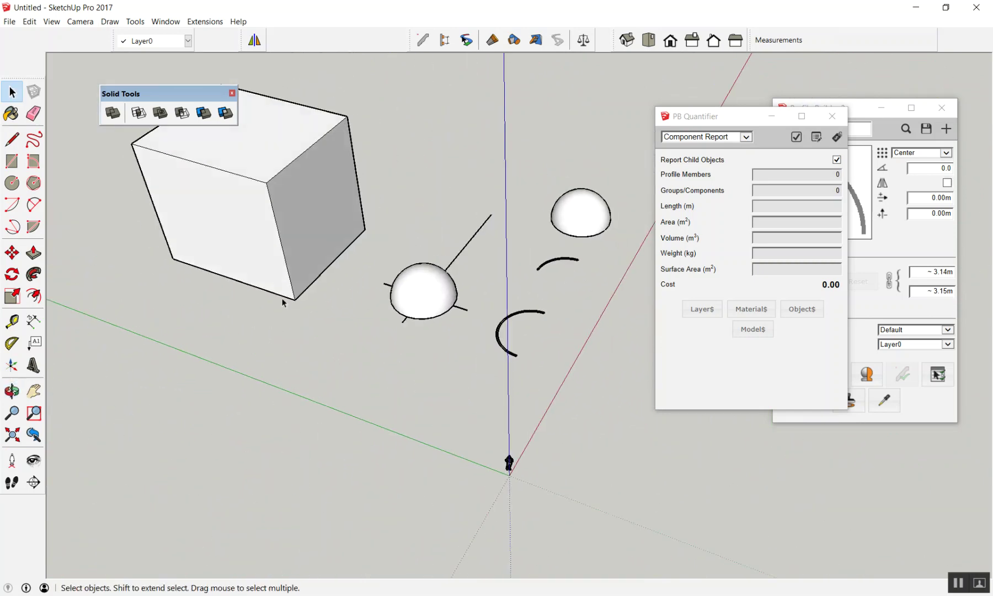
Select the box and show its Entity Info panel
left_click(255, 253)
scroll(256, 253, "up", 2)
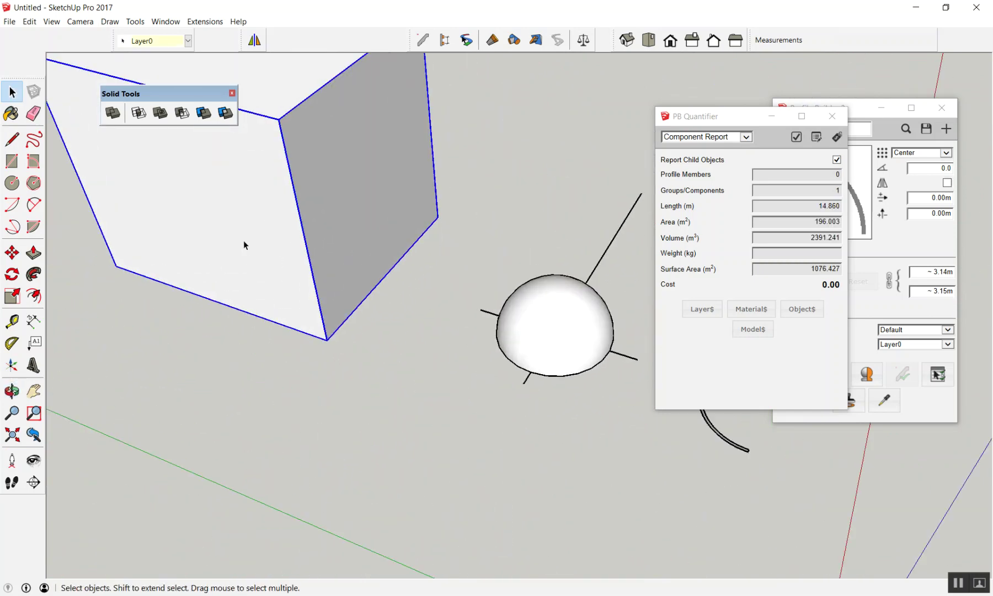
right_click(226, 189)
left_click(248, 194)
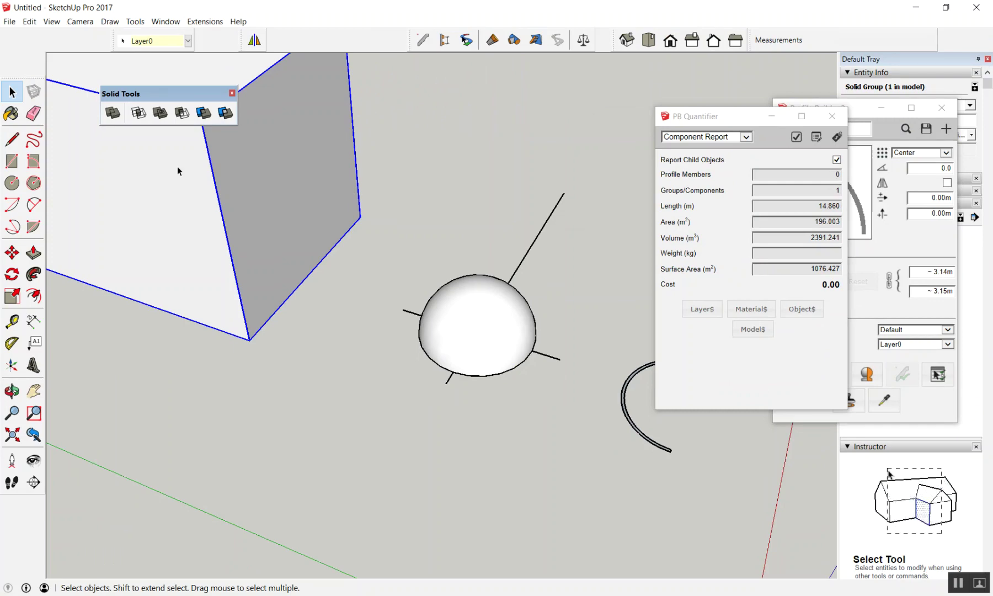
scroll(198, 249, "down", 3)
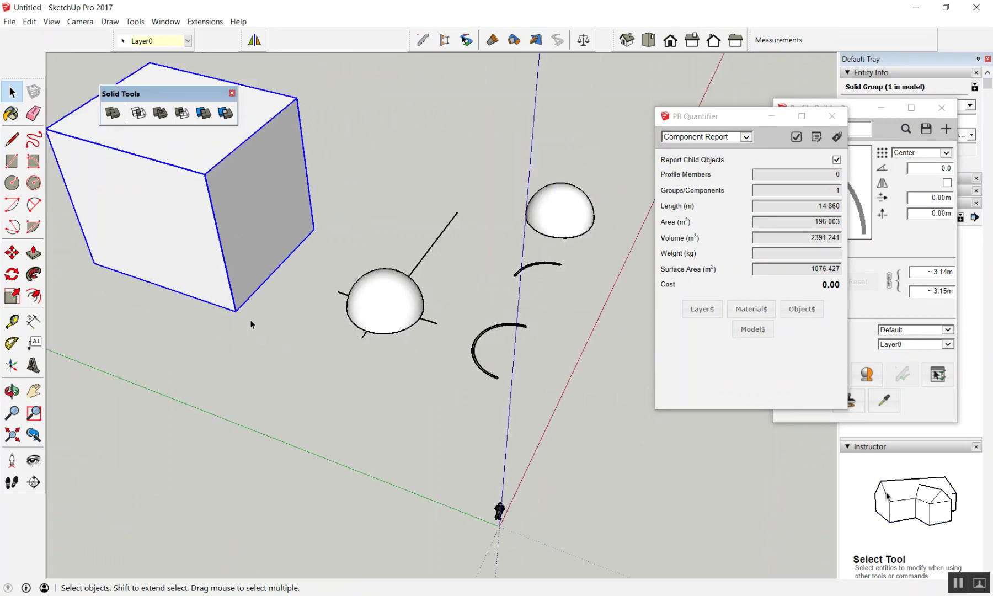
Move the box down so it overlaps half of a hemisphere
key("m")
left_click(237, 311)
left_click(428, 329)
mouse_move(410, 381)
middle_mouse_down()
mouse_move(227, 113)
mouse_move(381, 48)
mouse_move(370, 153)
mouse_move(455, 382)
middle_mouse_up()
scroll(409, 312, "up", 3)
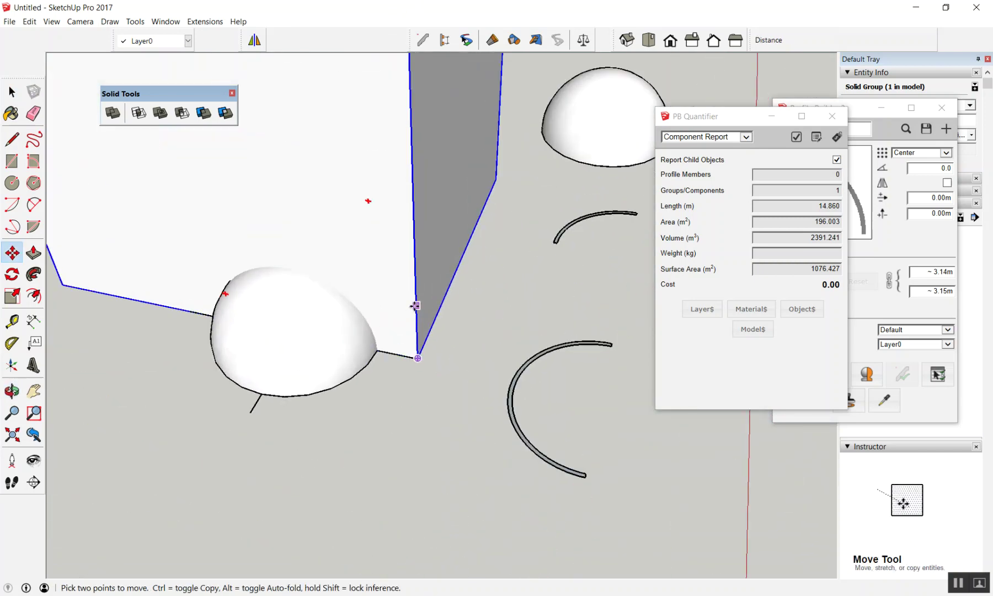
left_click(414, 305)
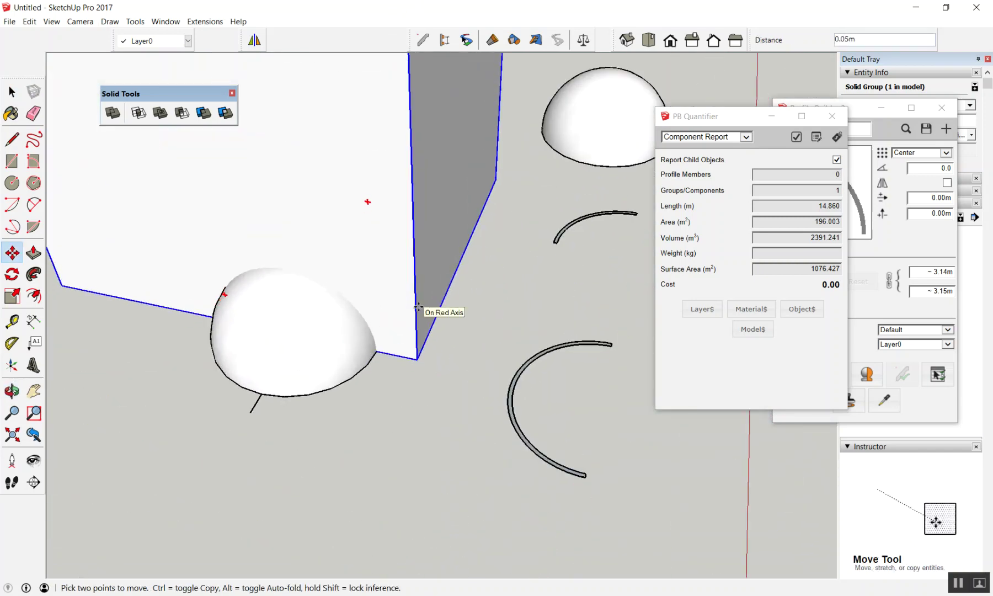
mouse_move(428, 375)
middle_mouse_down()
mouse_move(302, 128)
mouse_move(421, 153)
mouse_move(520, 271)
middle_mouse_up()
key("space")
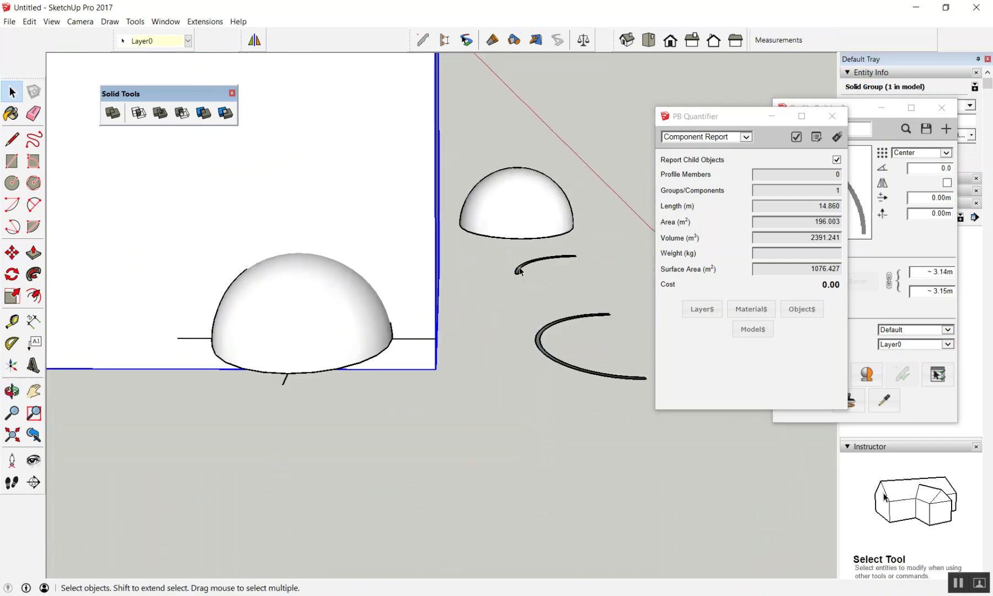
middle_click_drag(377, 337, 298, 179)
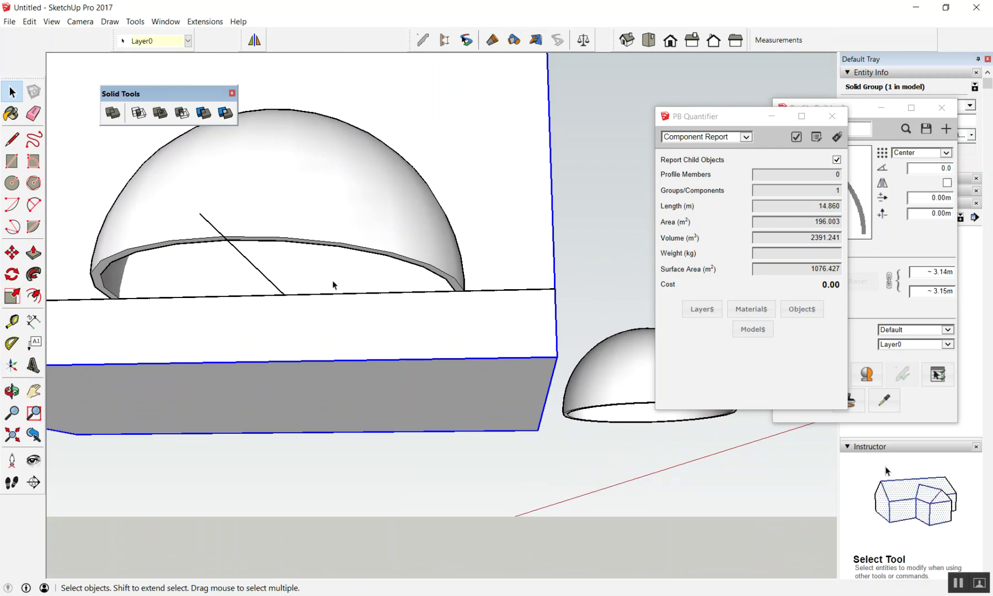
mouse_move(392, 256)
middle_mouse_down()
mouse_move(394, 268)
mouse_move(244, 437)
mouse_move(611, 234)
middle_mouse_up()
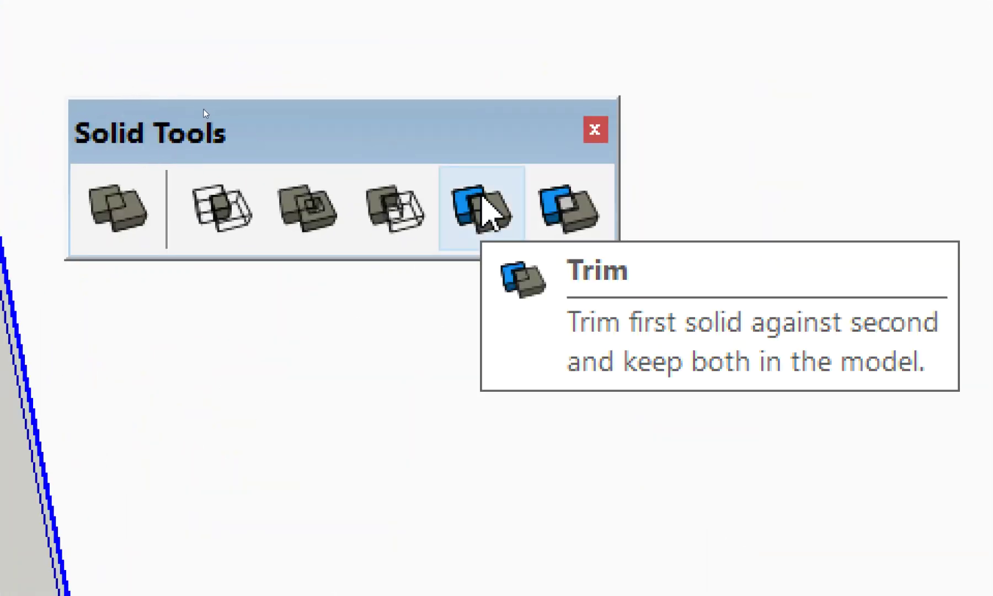
Trim the hemisphere with the box using Solid Tools Trim
left_click(205, 112)
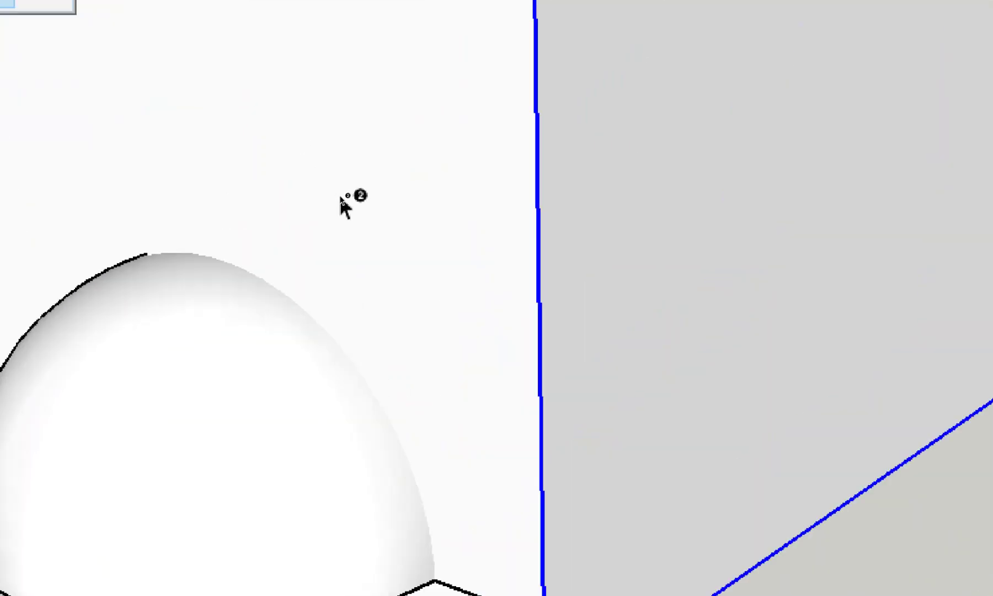
key("space")
left_click(204, 113)
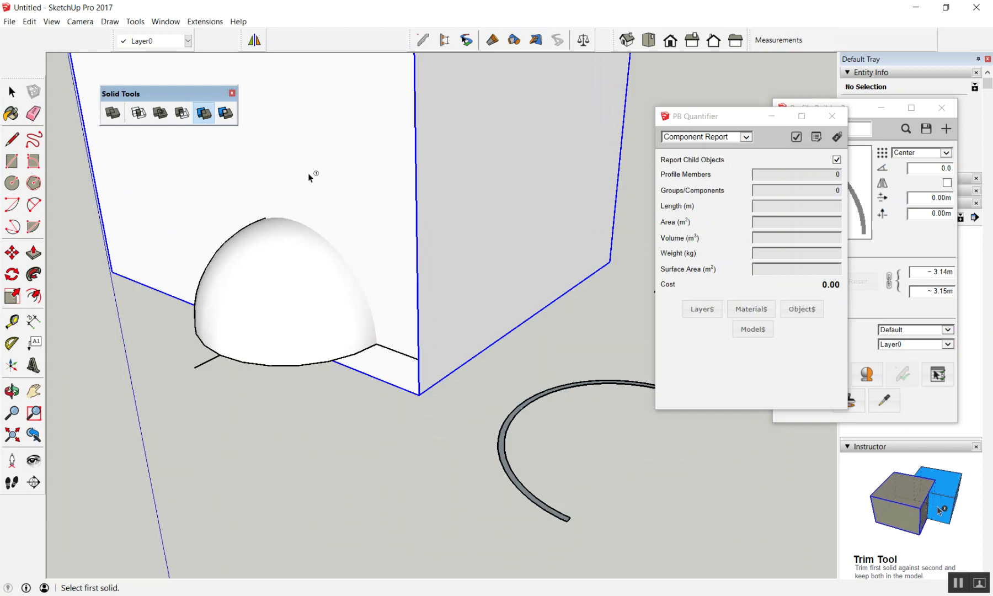
left_click(289, 266)
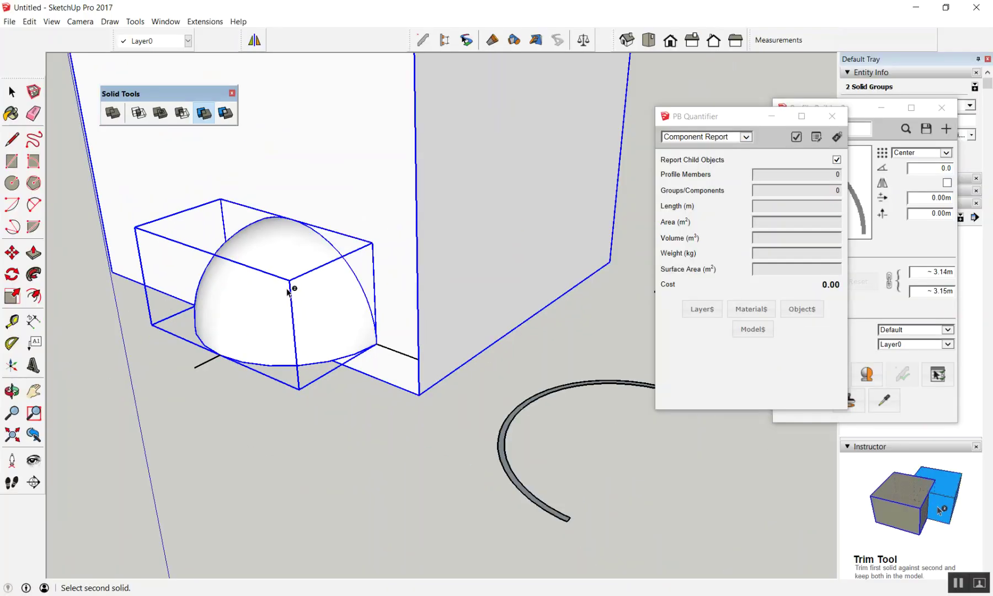
left_click(287, 292)
key("space")
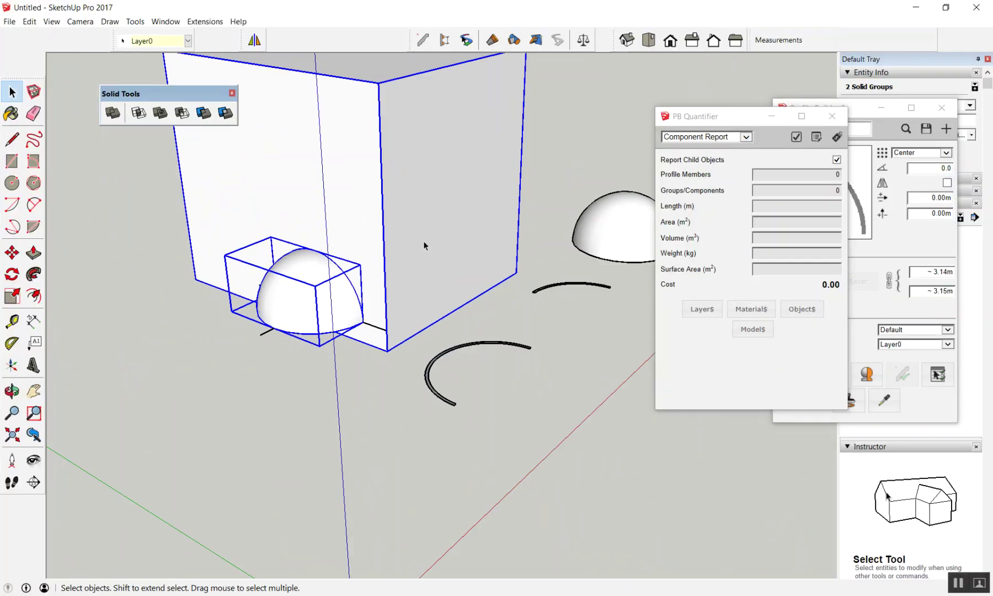
Delete the leftover box and select the quarter dome to read its 4.389 m³ volume
left_click(422, 241)
key("Delete")
mouse_move(420, 247)
middle_mouse_down()
mouse_move(164, 407)
mouse_move(448, 144)
middle_mouse_up()
left_click(434, 196)
mouse_move(434, 196)
middle_mouse_down()
mouse_move(452, 109)
mouse_move(467, 203)
middle_mouse_up()
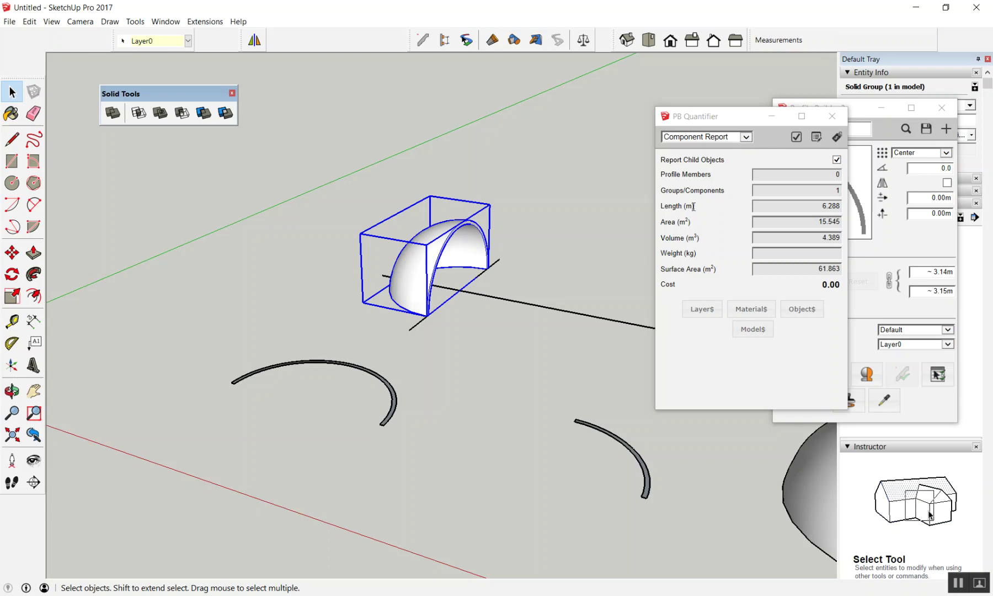
middle_click_drag(329, 315, 516, 362)
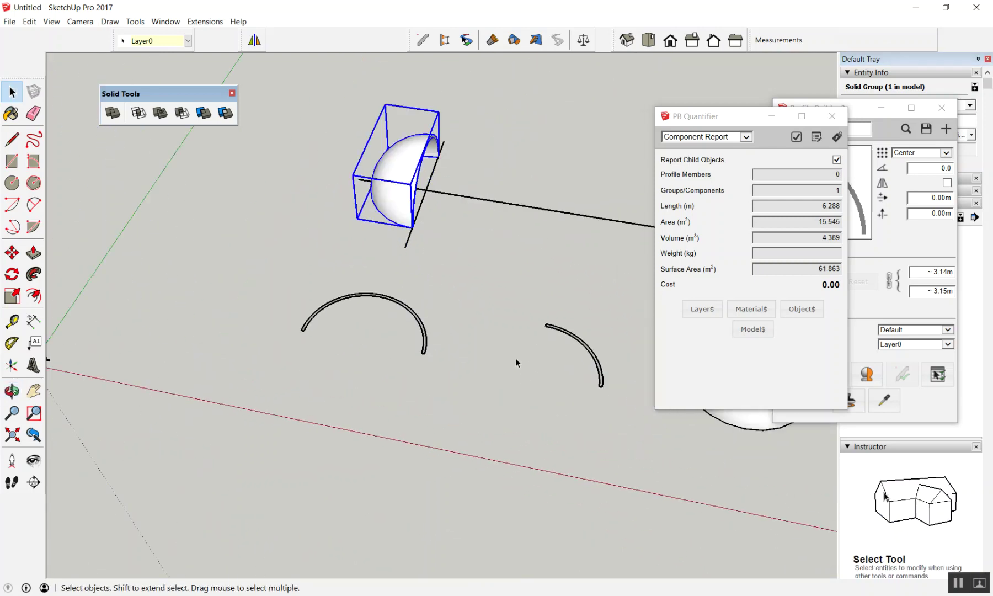
left_click(489, 356)
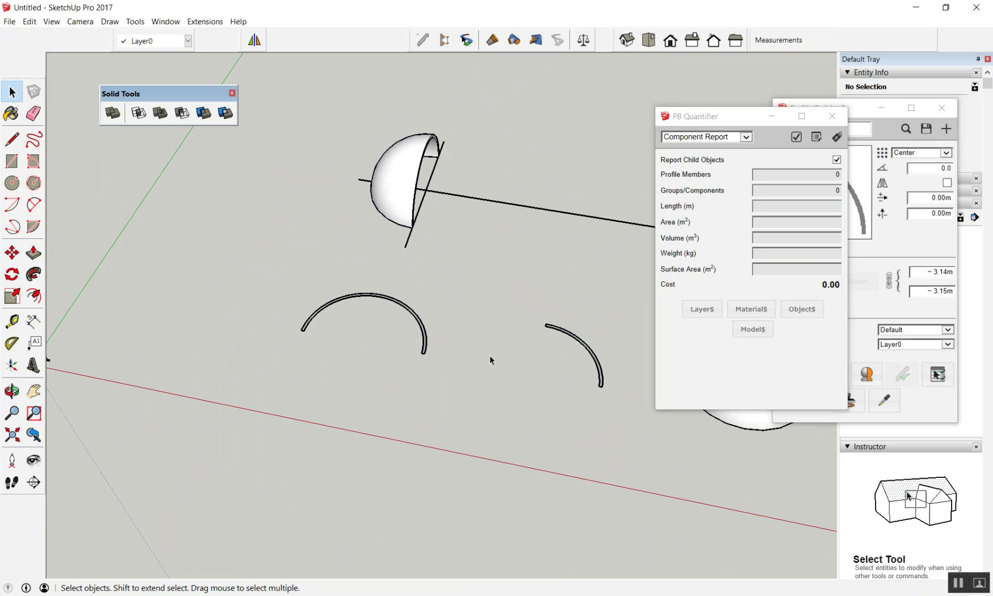
middle_click_drag(429, 265, 350, 459)
scroll(352, 273, "up", 2)
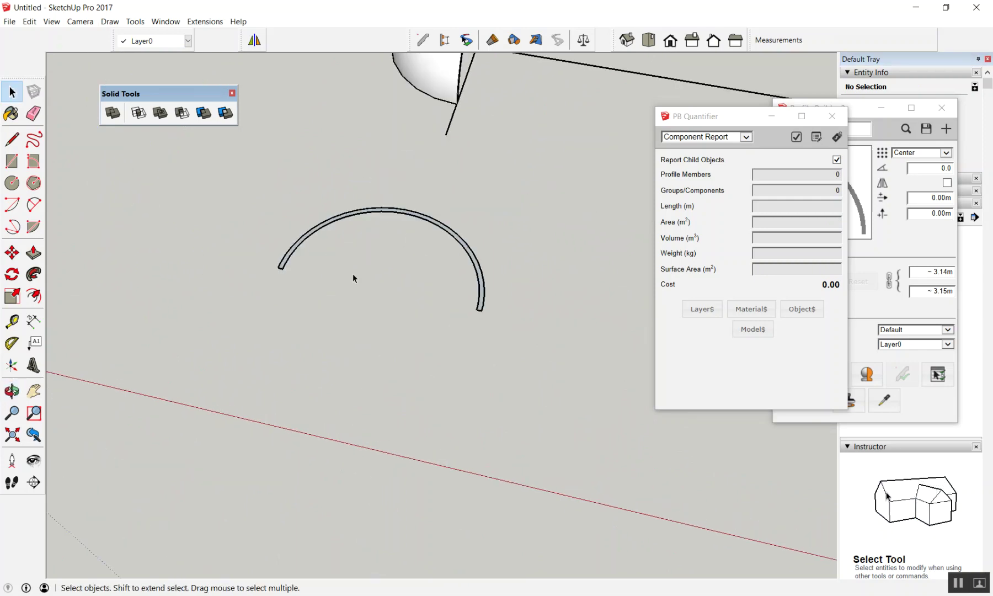
left_click_drag(243, 221, 511, 340)
left_click_drag(221, 200, 501, 364)
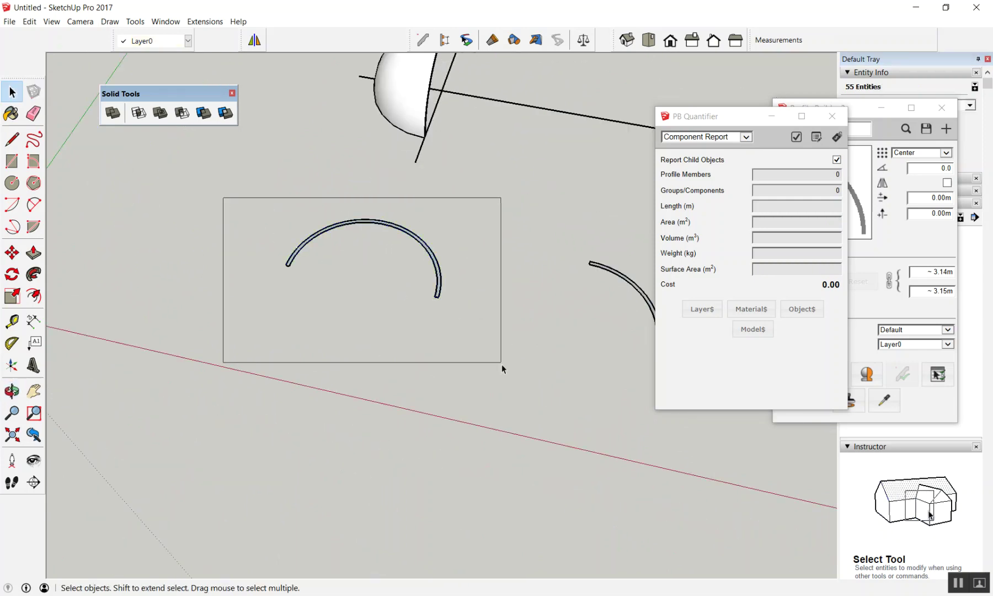
scroll(331, 298, "up", 2)
scroll(435, 283, "down", 3)
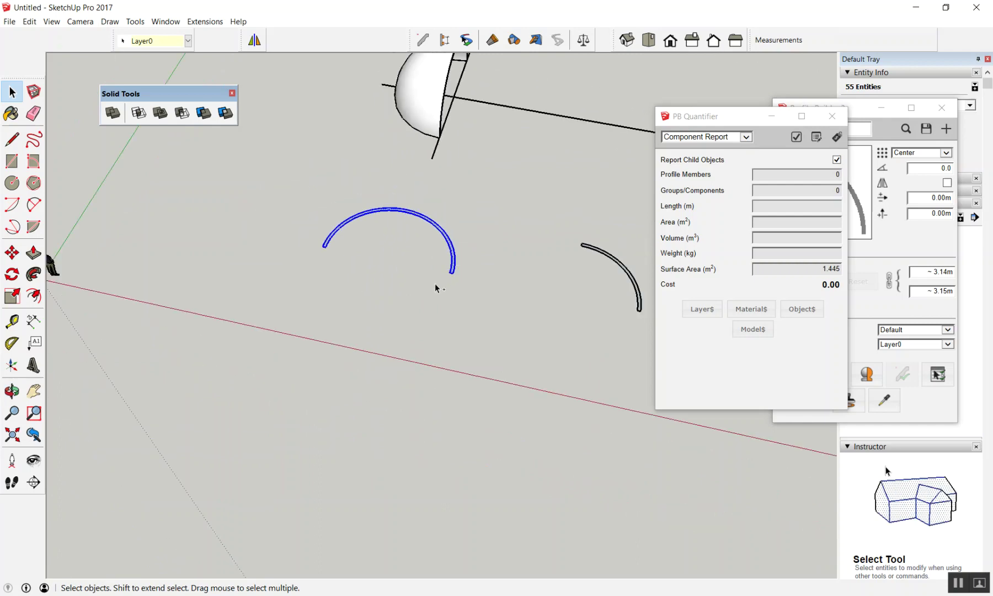
key("F2")
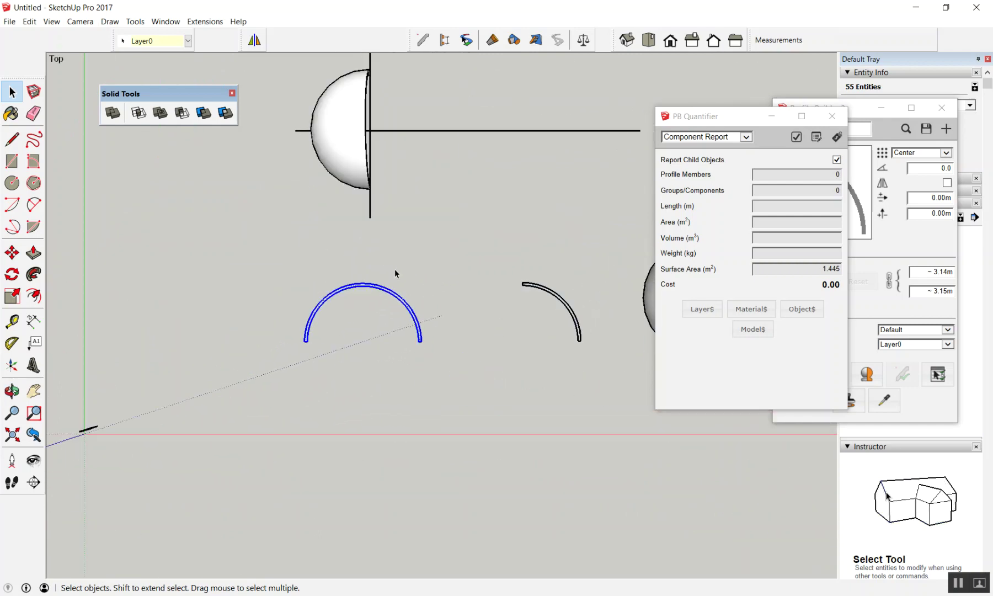
scroll(562, 314, "up", 2)
left_click(420, 242)
mouse_move(592, 412)
middle_mouse_down()
mouse_move(435, 312)
mouse_move(232, 3)
mouse_move(265, 108)
middle_mouse_up()
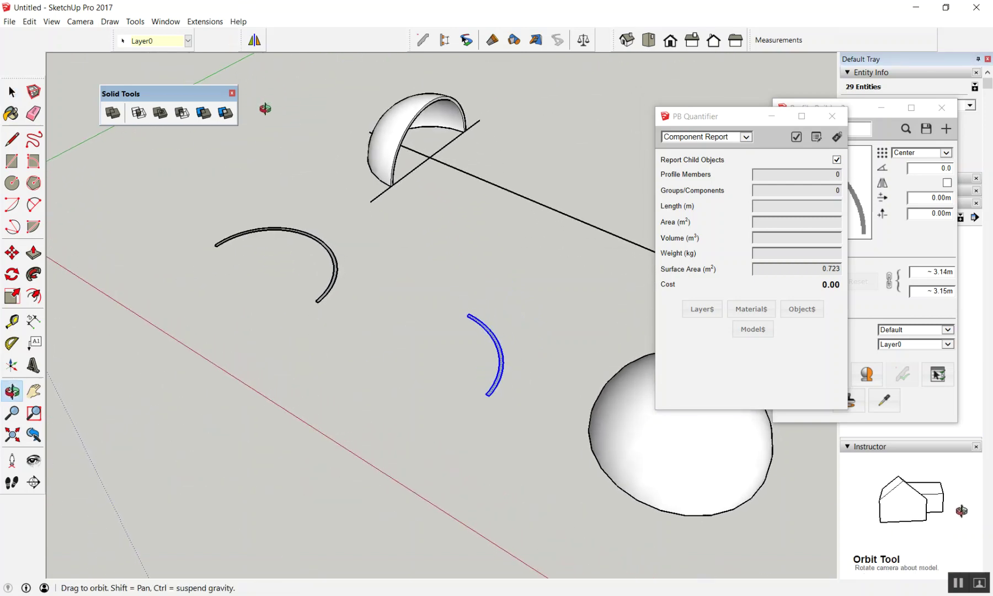
middle_click_drag(265, 109, 486, 186)
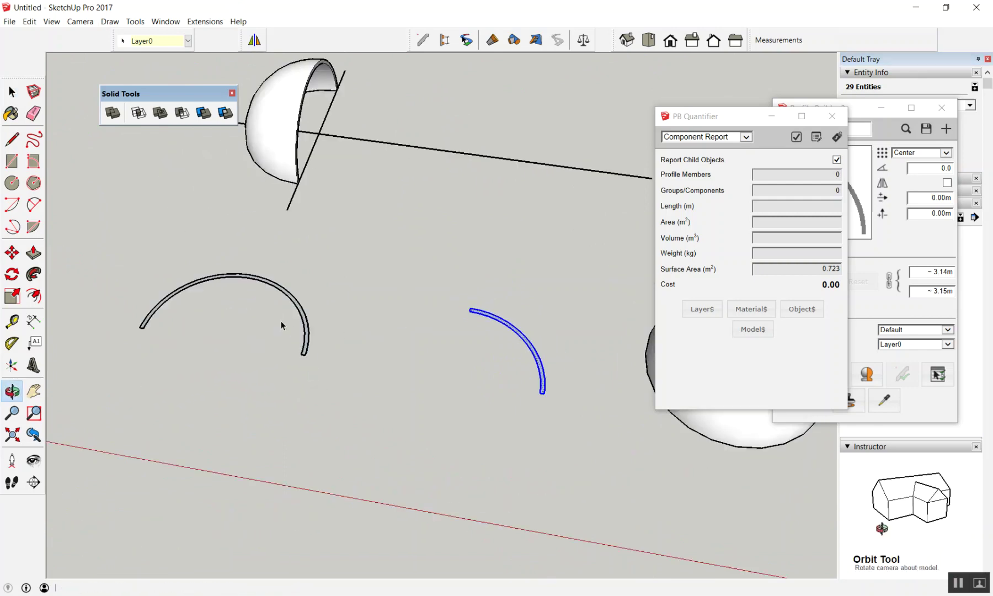
Window-select the whole semicircular arc and close the PB Quantifier report
scroll(210, 300, "up", 2)
scroll(543, 196, "down", 3)
scroll(270, 277, "up", 1)
scroll(300, 139, "up", 3)
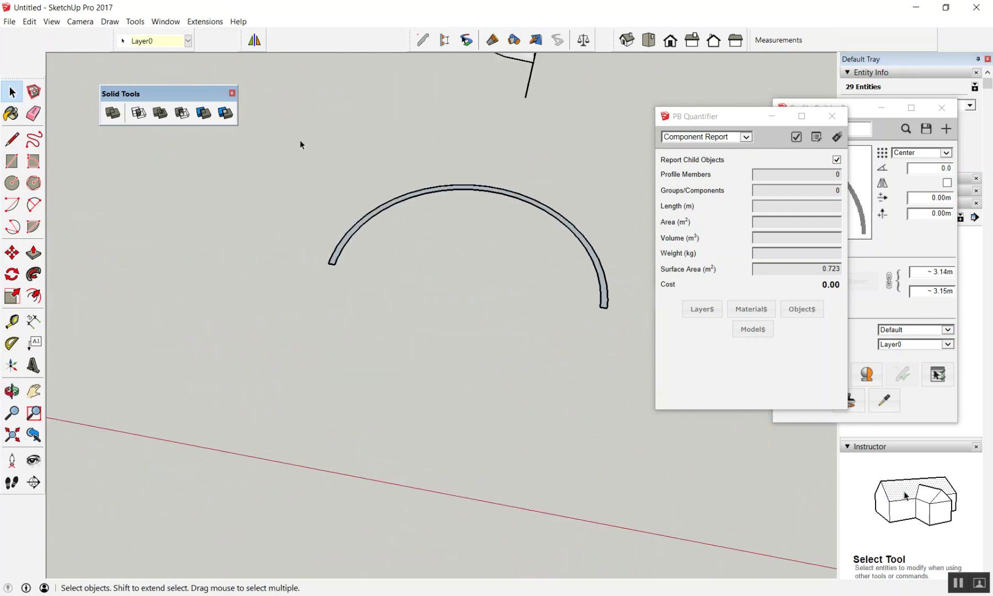
scroll(300, 144, "down", 3)
left_click_drag(288, 137, 593, 299)
scroll(319, 148, "up", 3)
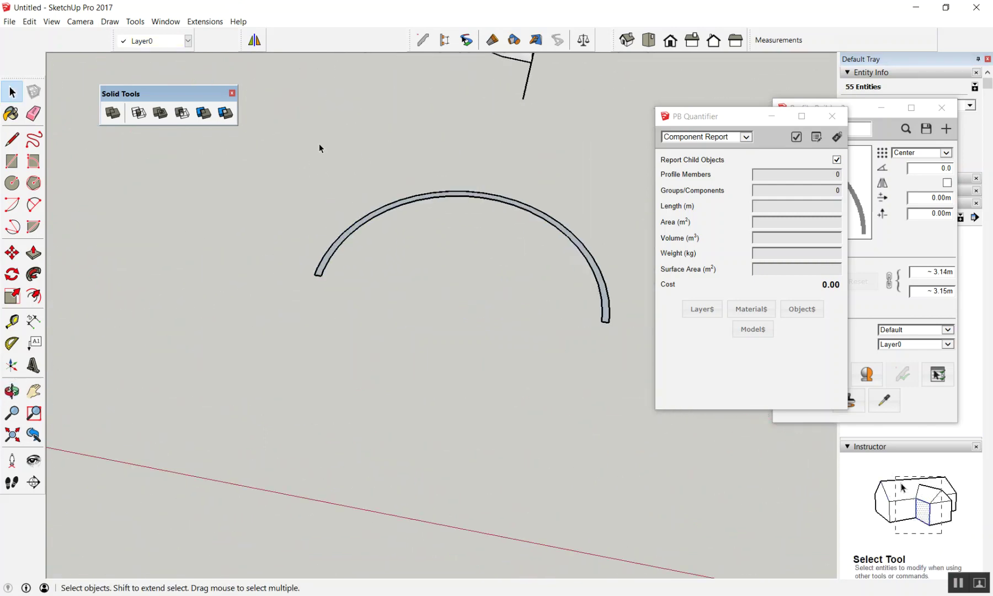
left_click_drag(259, 145, 599, 347)
scroll(167, 294, "down", 3)
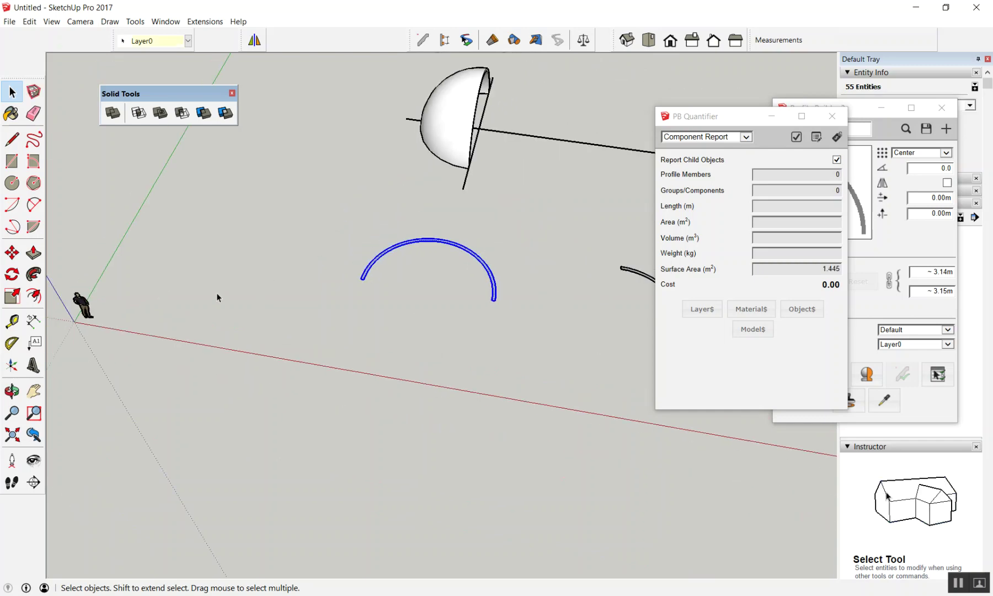
scroll(551, 263, "up", 1)
scroll(550, 264, "up", 1)
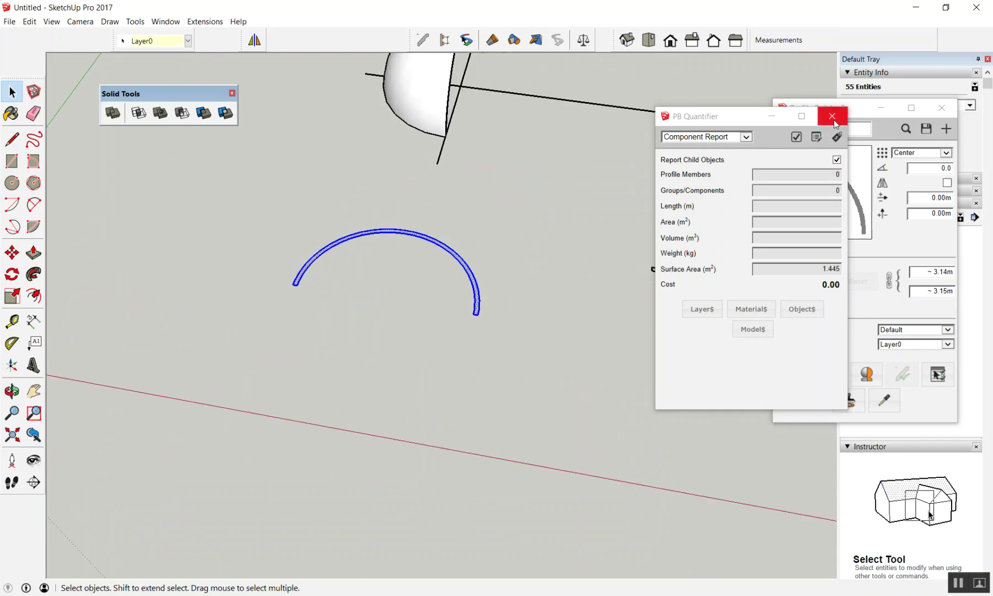
left_click(832, 115)
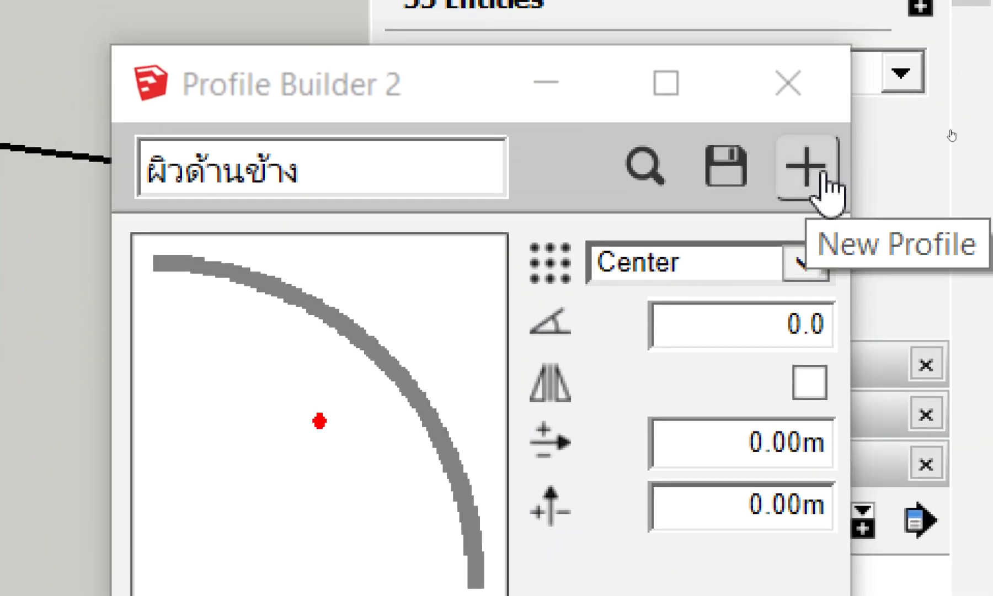
Create a new Profile Builder profile named 'โค้งกลาง' from the arc
left_click(823, 176)
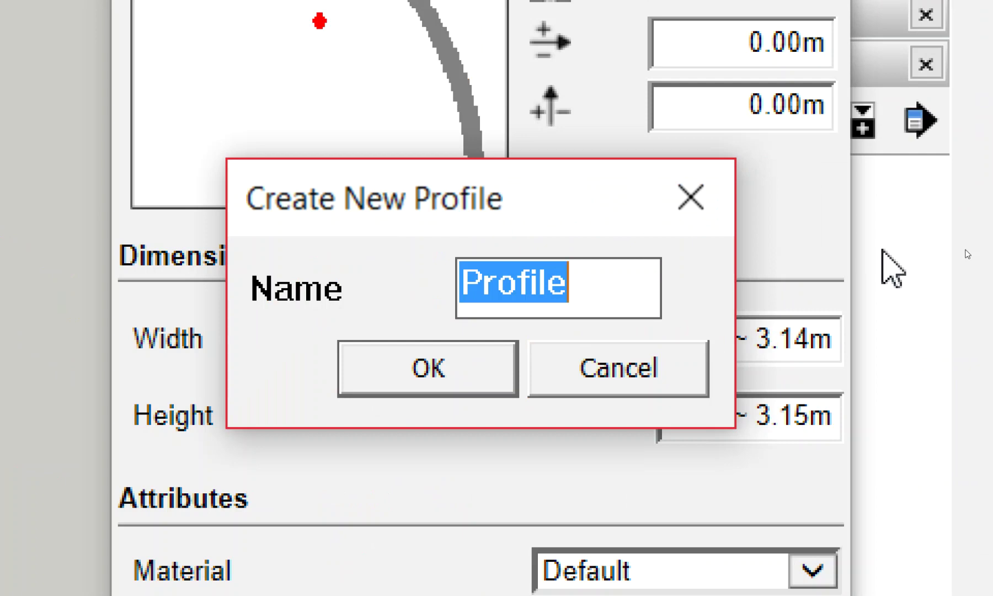
type("zb")
key("BackSpace")
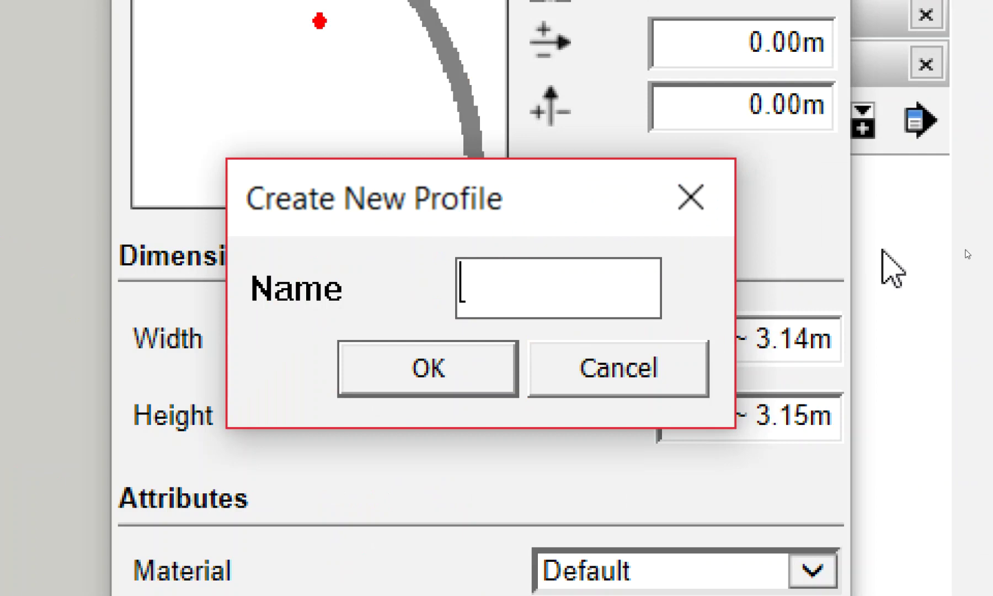
type("ดด")
key("BackSpace")
key("BackSpace")
key("super+space")
type("F")
type("ด")
key("BackSpace")
type("F")
type("1")
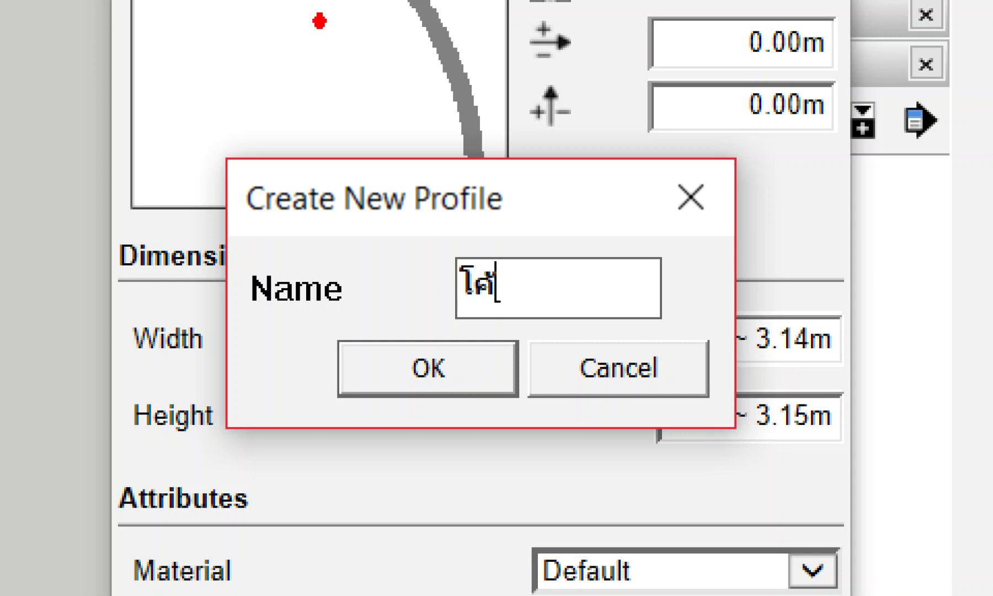
type("งหล")
key("BackSpace")
type("กลาง")
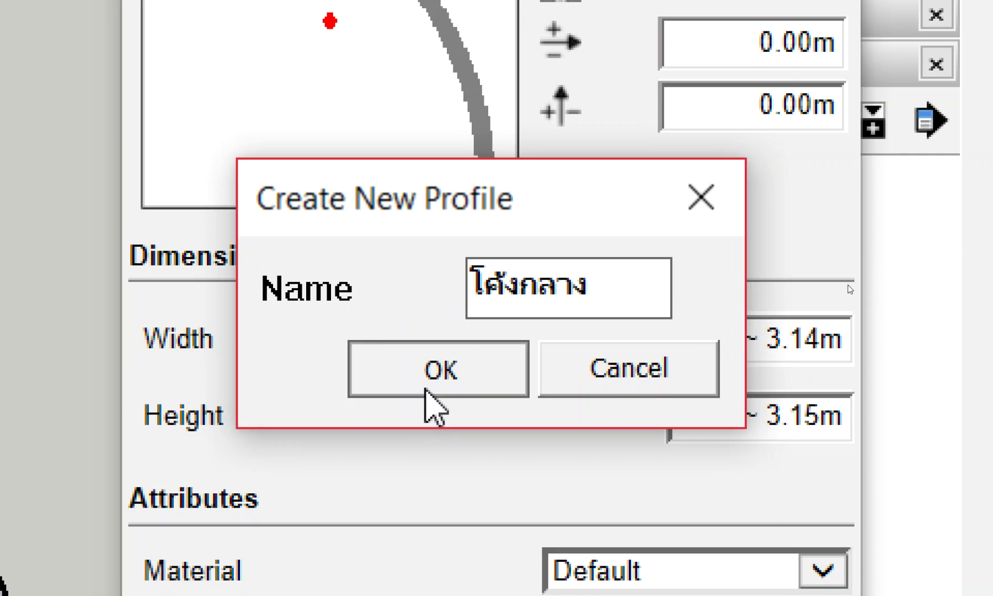
left_click(425, 391)
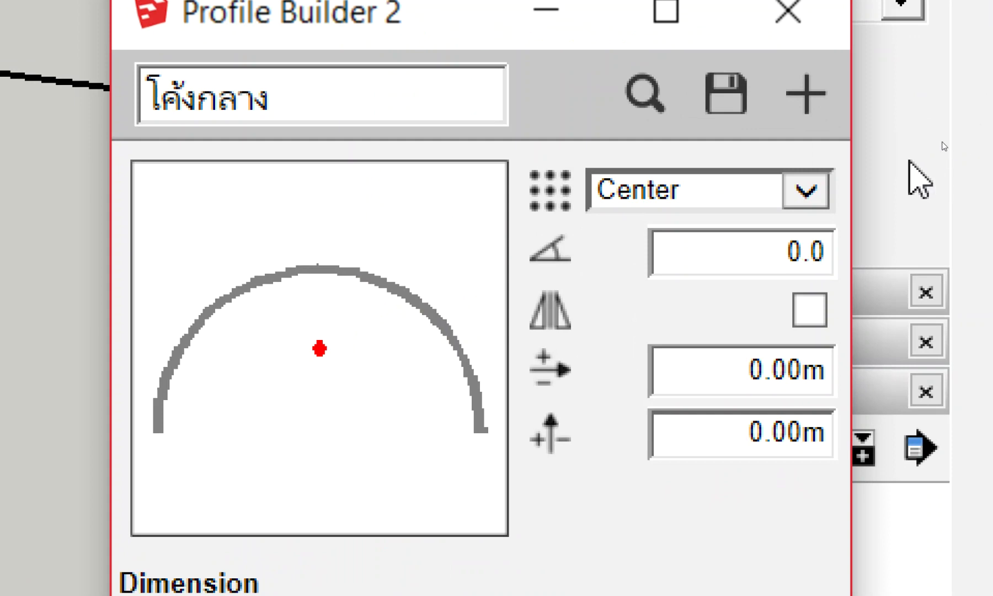
left_click(776, 196)
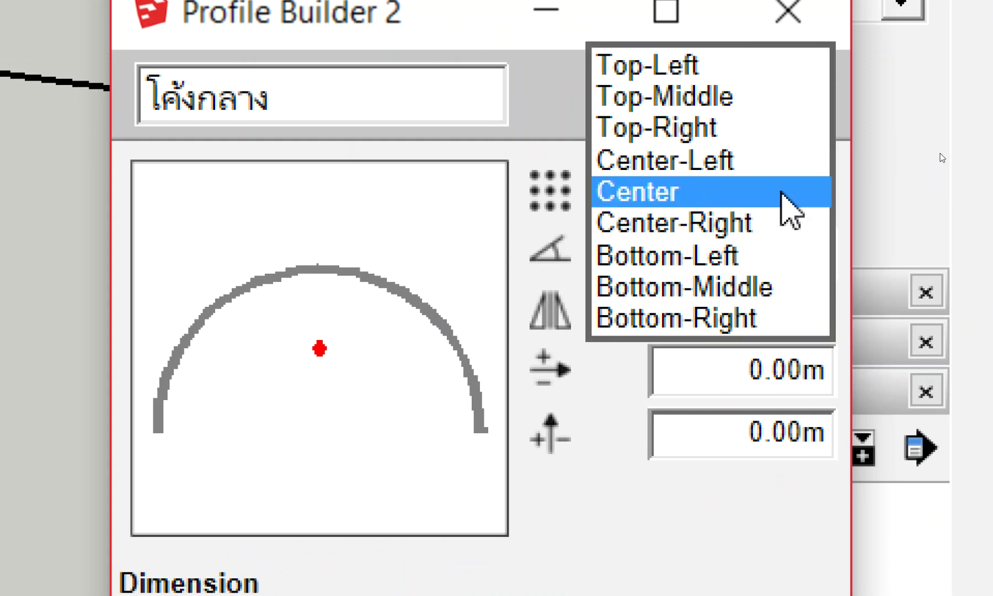
Anchor the โค้งกลาง profile at bottom middle and build an 8 m arch member along the guide line
left_click(760, 300)
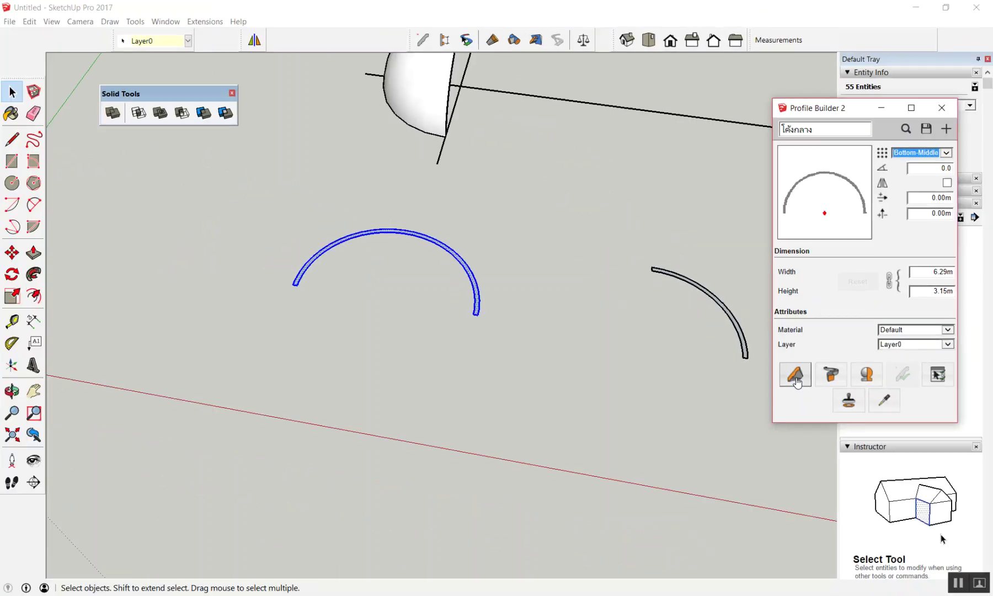
left_click(796, 375)
scroll(417, 298, "down", 3)
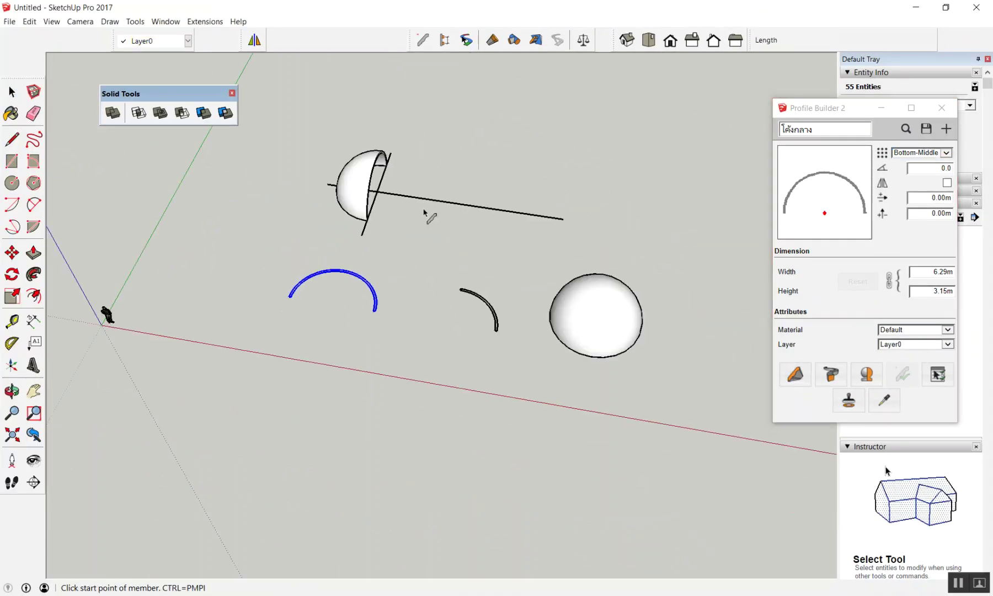
scroll(386, 198, "up", 4)
left_click(330, 189)
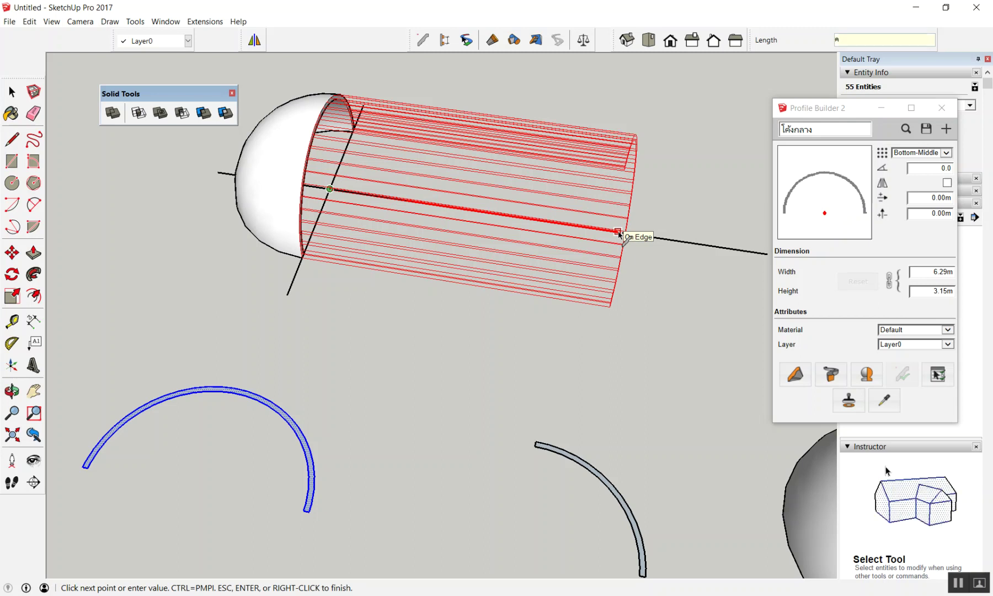
key("super+d")
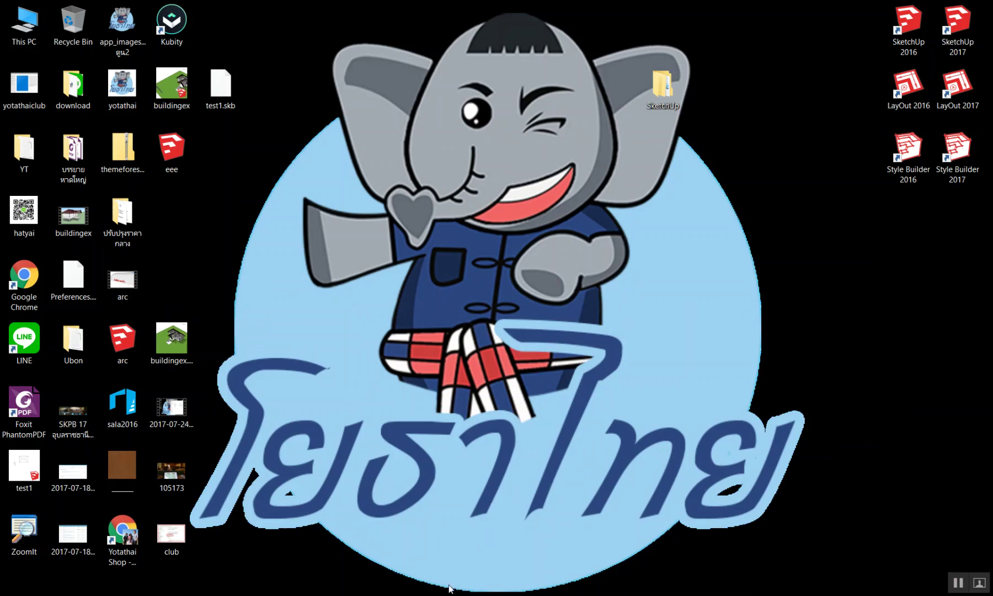
key("super+d")
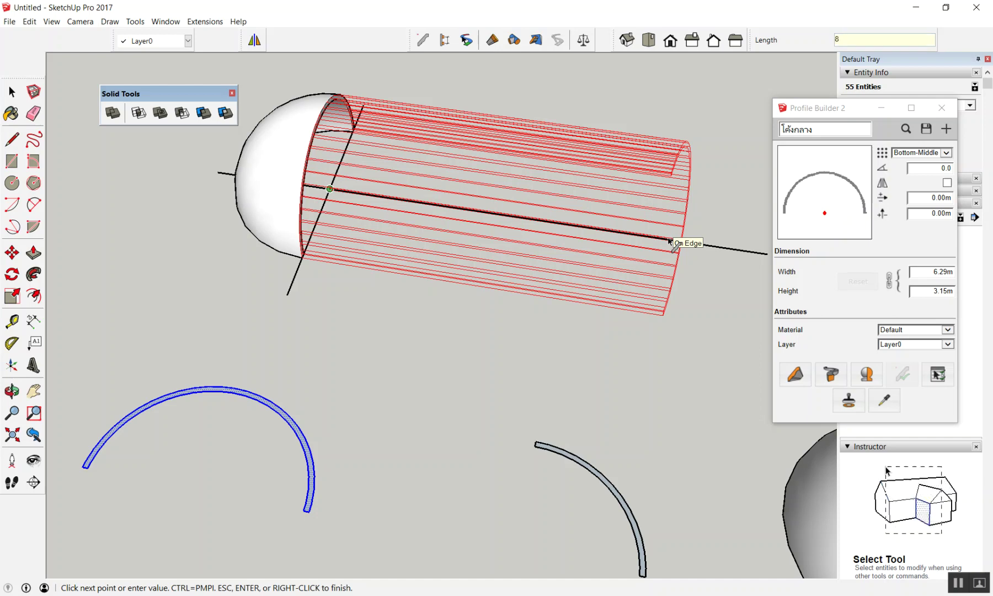
key("Return")
mouse_move(583, 191)
middle_mouse_down()
mouse_move(547, 243)
mouse_move(449, 224)
mouse_move(685, 244)
mouse_move(555, 298)
mouse_move(588, 207)
mouse_move(406, 177)
mouse_move(227, 288)
mouse_move(264, 271)
mouse_move(448, 322)
mouse_move(386, 299)
mouse_move(316, 334)
middle_mouse_up()
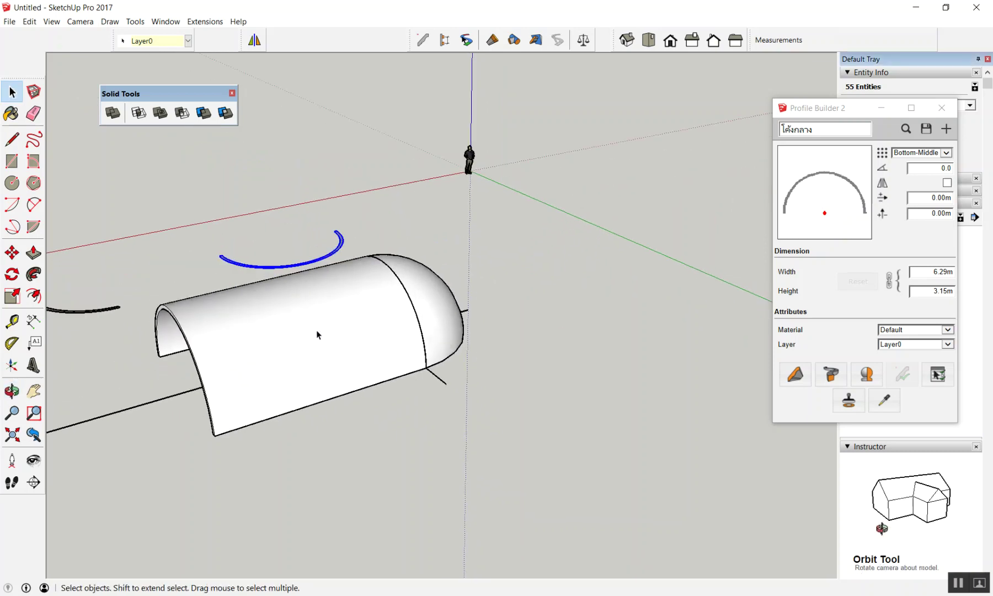
Open PB Quantifier and select the arch tunnel to read 8.000 m and 11.562 m³
left_click(317, 335)
left_click(881, 107)
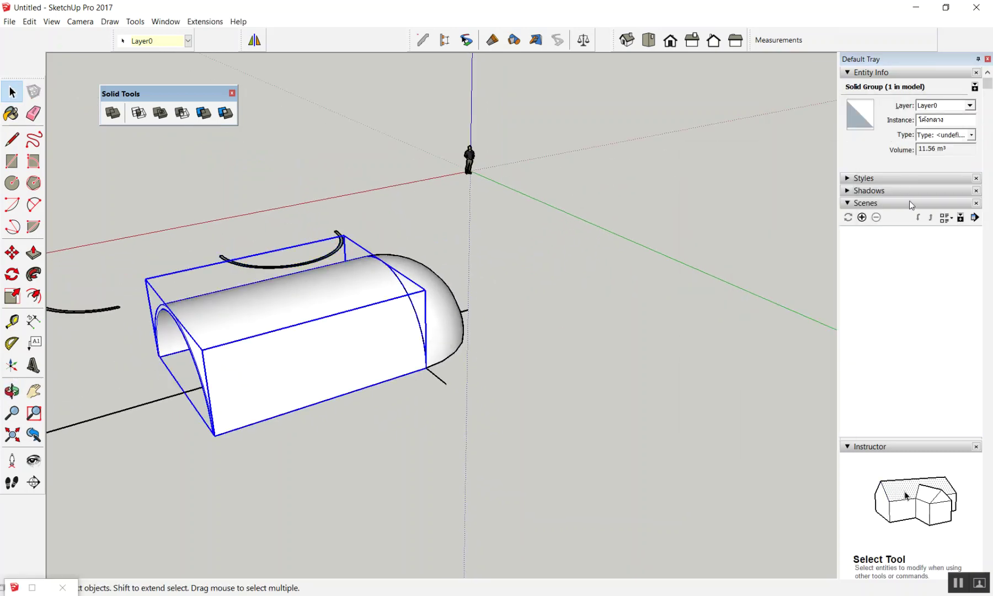
left_click(581, 289)
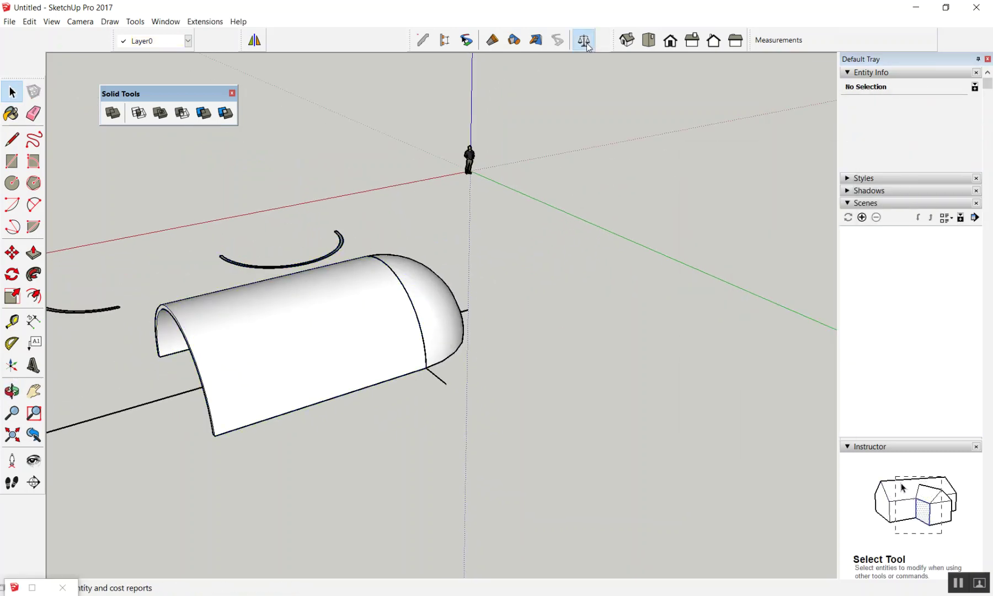
left_click(584, 40)
left_click(358, 304)
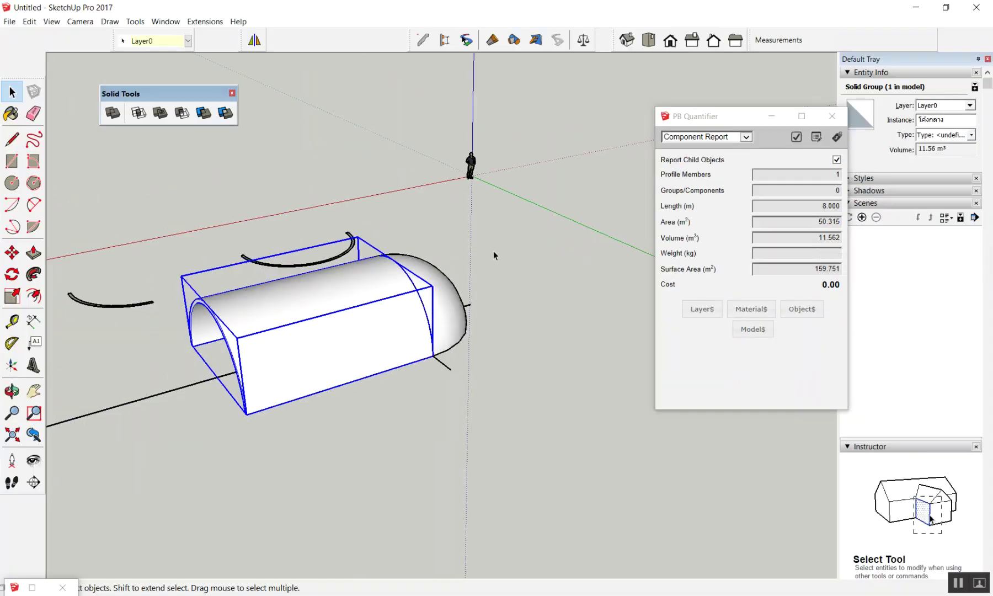
Orbit around the tunnel, reselecting it, and settle on a perspective view
scroll(494, 255, "down", 3)
scroll(505, 245, "down", 3)
scroll(524, 210, "down", 2)
mouse_move(480, 258)
middle_mouse_down()
mouse_move(500, 269)
mouse_move(508, 334)
middle_mouse_up()
left_click(496, 268)
scroll(495, 311, "up", 3)
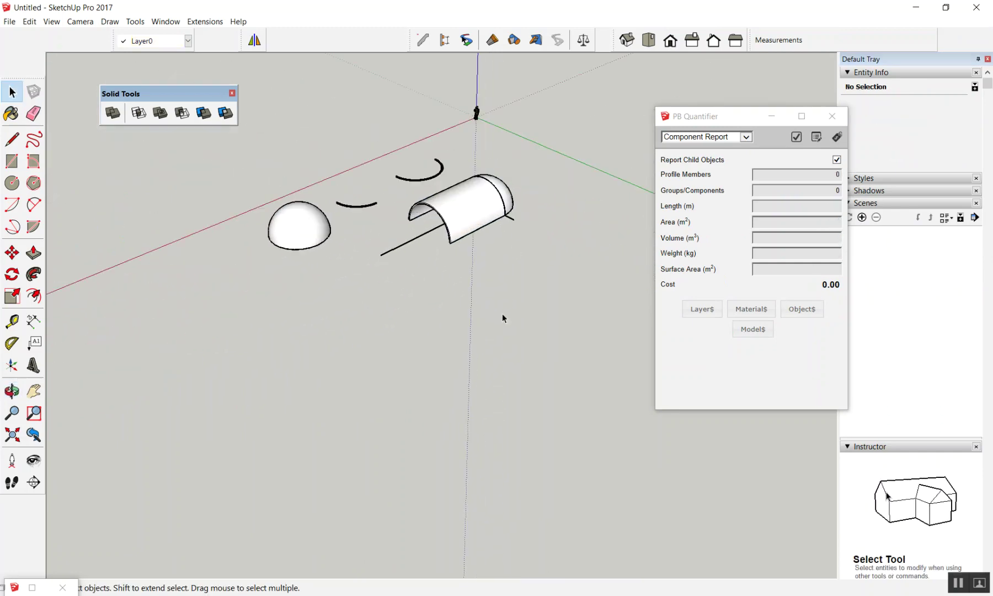
scroll(554, 275, "up", 3)
left_click(477, 169)
mouse_move(476, 168)
middle_mouse_down()
mouse_move(566, 282)
mouse_move(608, 305)
middle_mouse_up()
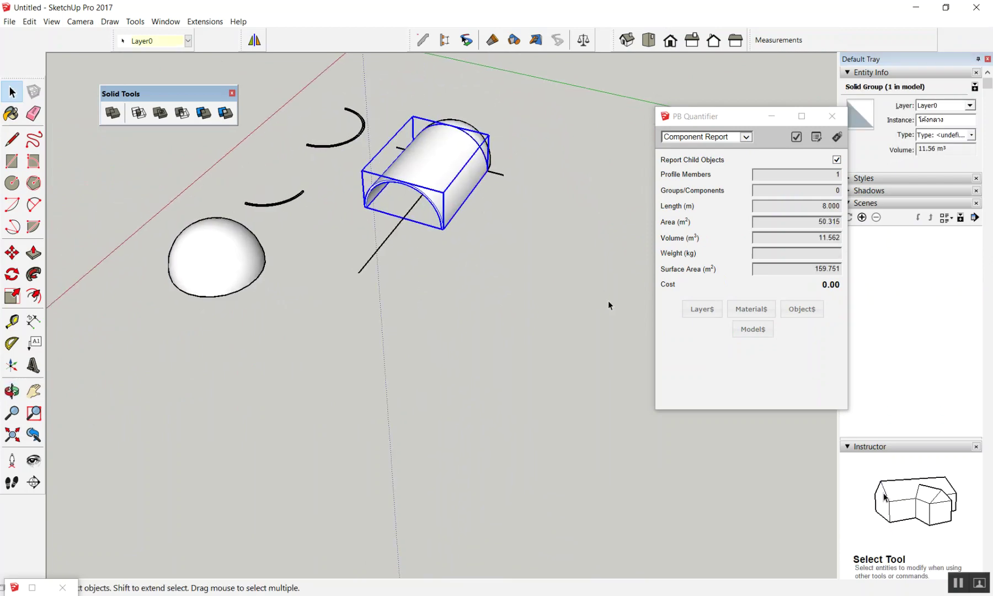
mouse_move(406, 280)
middle_mouse_down()
mouse_move(526, 263)
mouse_move(379, 266)
mouse_move(218, 221)
mouse_move(594, 184)
middle_mouse_up()
left_click(379, 266)
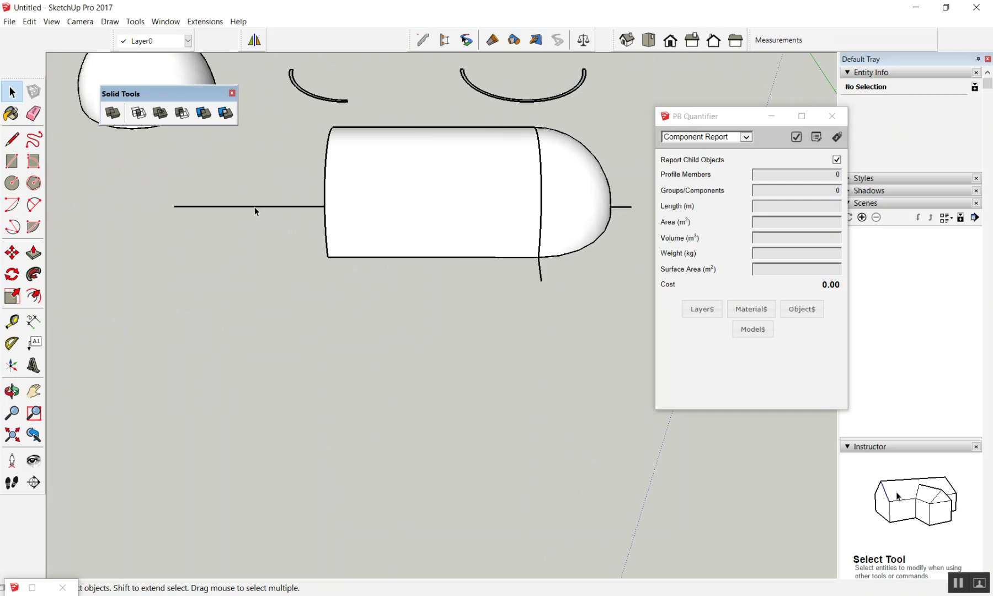
middle_click_drag(297, 56, 339, 228)
Draw a first small triangle from the tunnel's bottom edge with the Line tool
scroll(340, 228, "up", 3)
scroll(339, 228, "up", 3)
key("l")
scroll(293, 184, "up", 2)
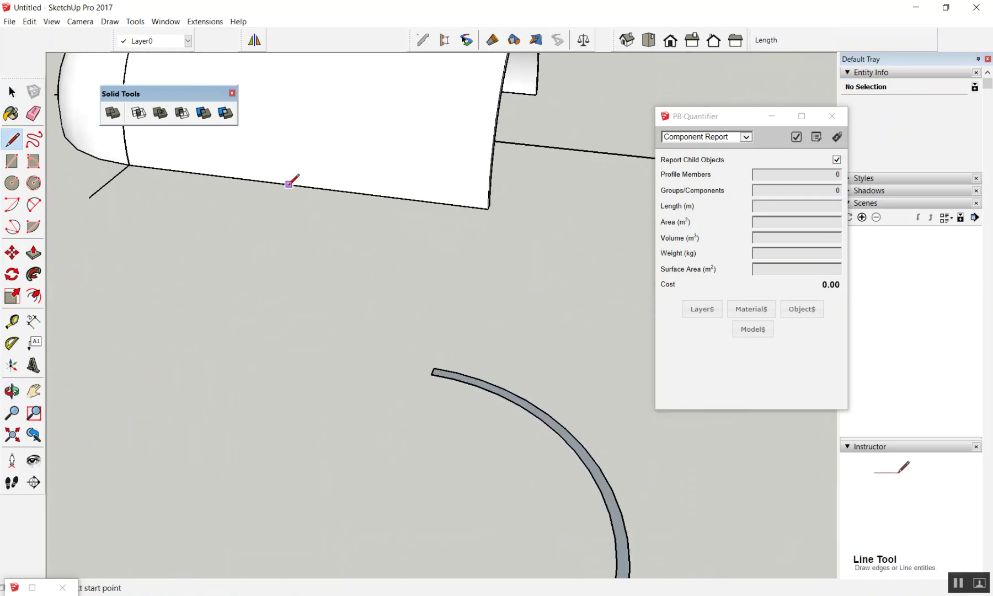
left_click(300, 186)
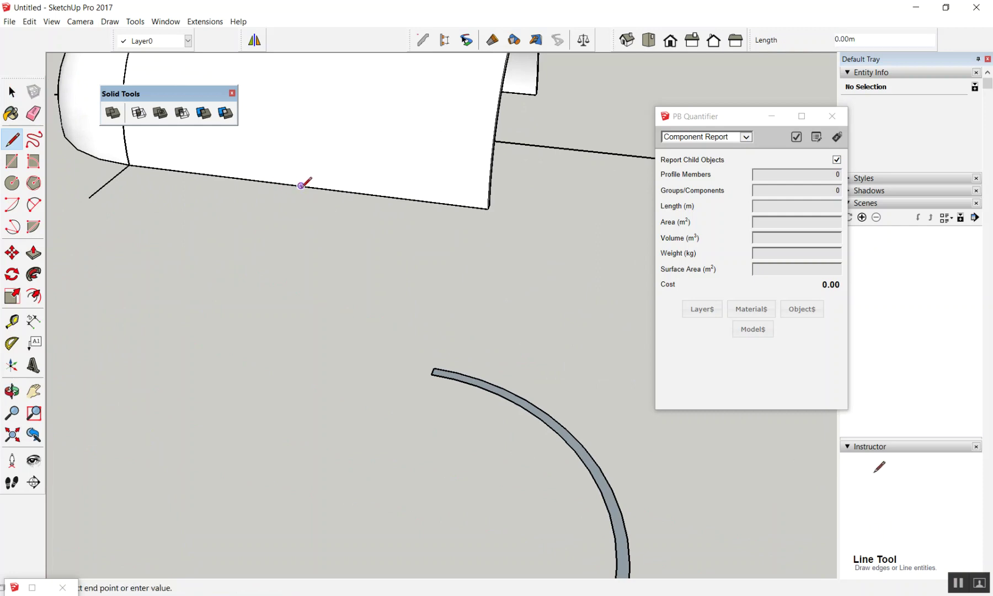
left_click(278, 214)
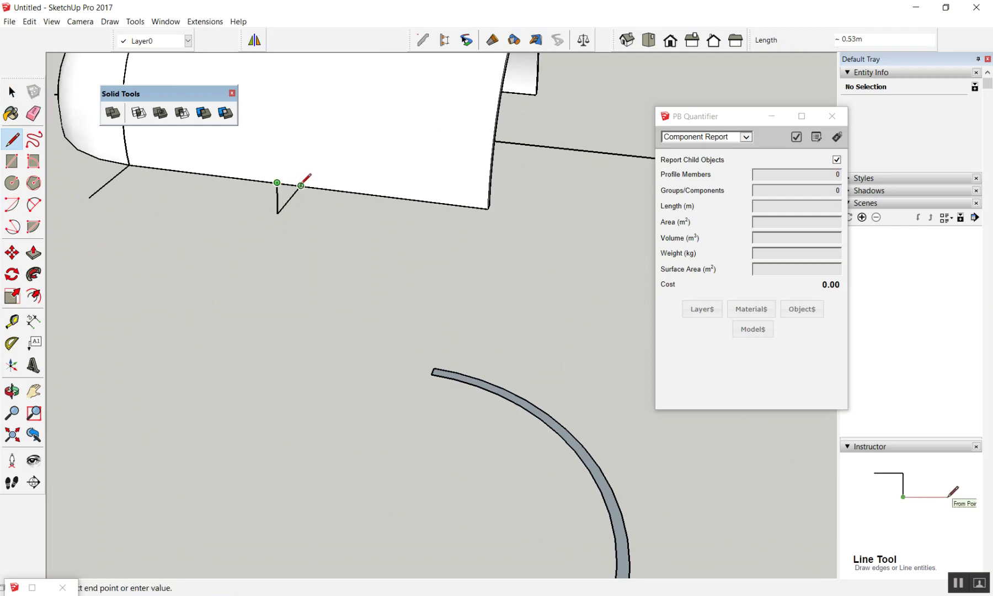
left_click(301, 186)
middle_click_drag(300, 185, 140, 65)
key("space")
mouse_move(229, 262)
middle_mouse_down()
mouse_move(200, 382)
mouse_move(275, 450)
mouse_move(308, 316)
mouse_move(309, 384)
mouse_move(266, 481)
middle_mouse_up()
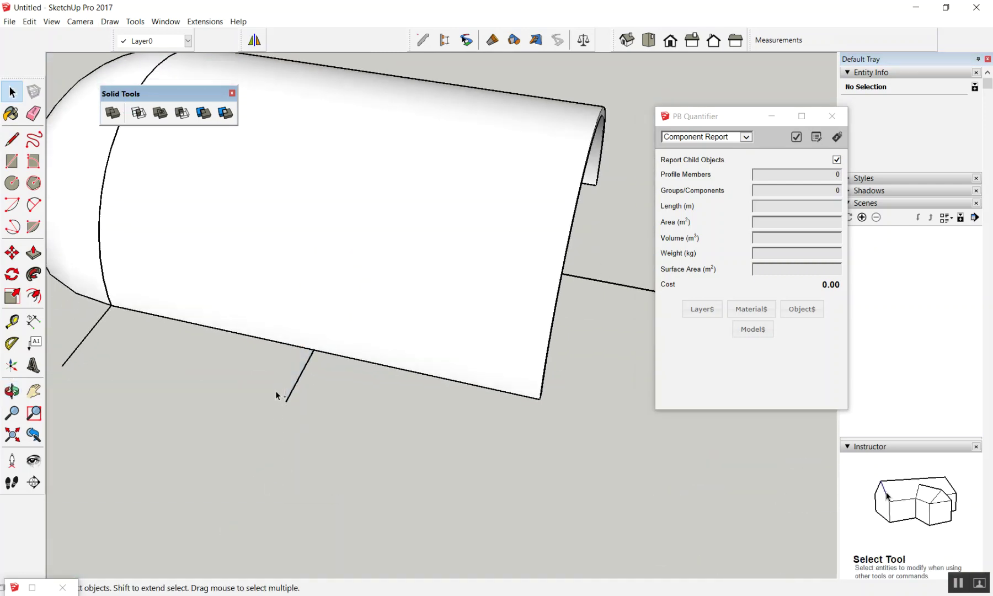
Draw the triangular face at the middle of the bottom edge, then select the half-dome
key("l")
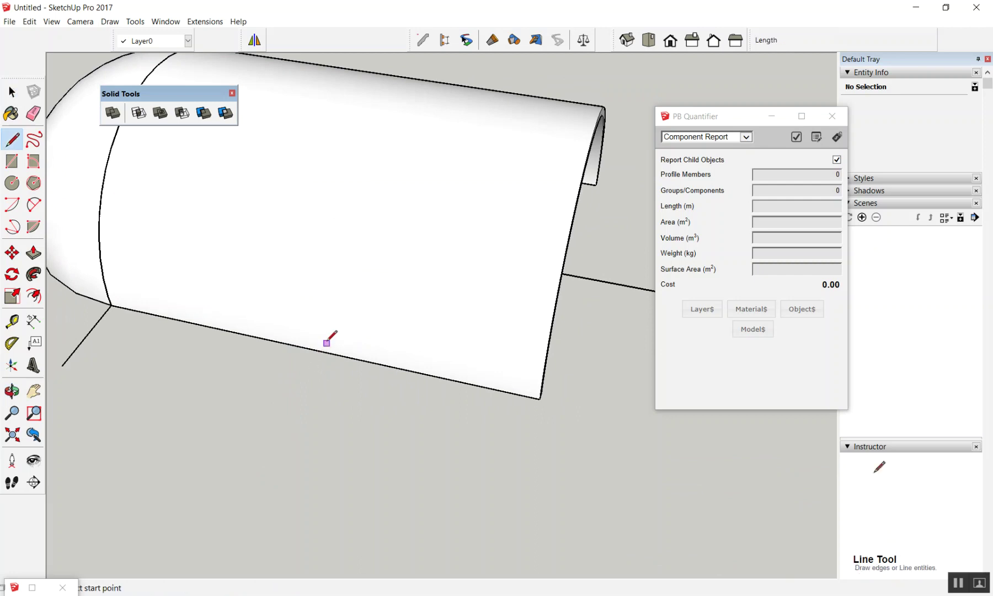
left_click(315, 349)
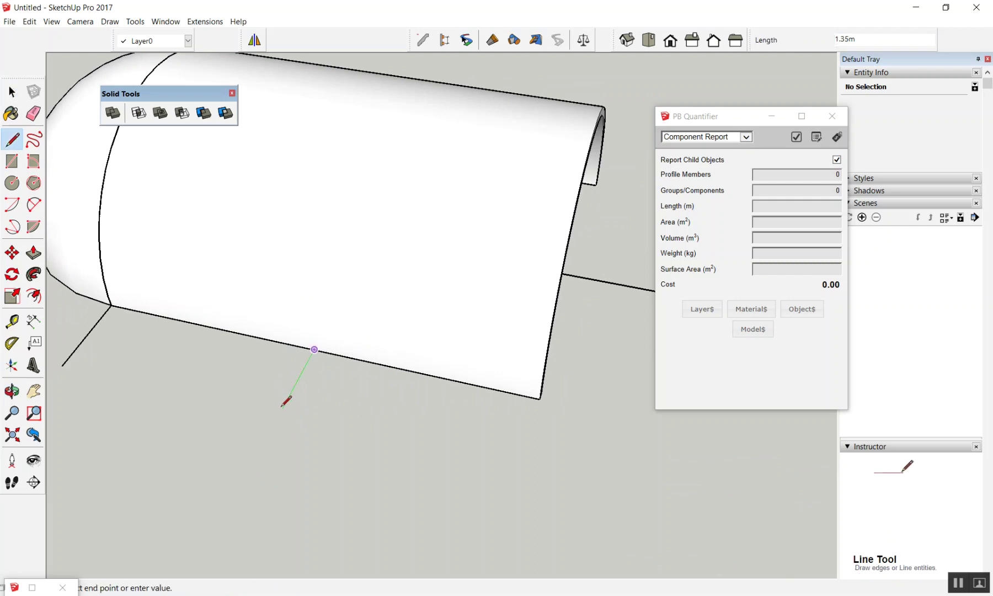
left_click(314, 348)
mouse_move(315, 340)
middle_mouse_down()
mouse_move(415, 338)
mouse_move(574, 185)
mouse_move(331, 275)
mouse_move(124, 291)
mouse_move(392, 294)
mouse_move(368, 330)
mouse_move(621, 355)
mouse_move(333, 406)
mouse_move(428, 406)
middle_mouse_up()
key("space")
scroll(211, 231, "up", 3)
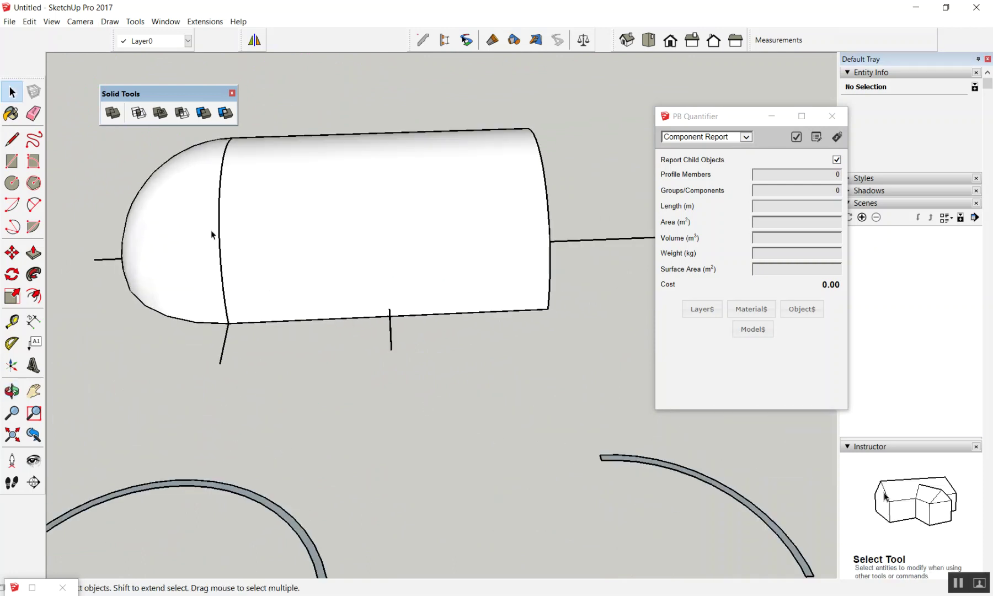
left_click(420, 319)
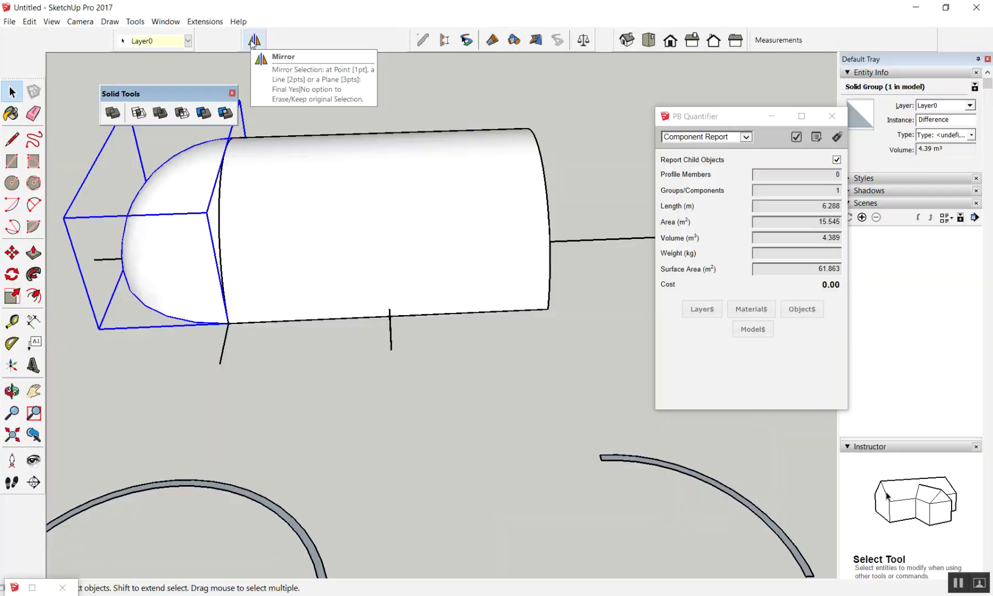
Mirror the half-dome across the triangle onto the tunnel's other end, keeping the original
left_click(253, 43)
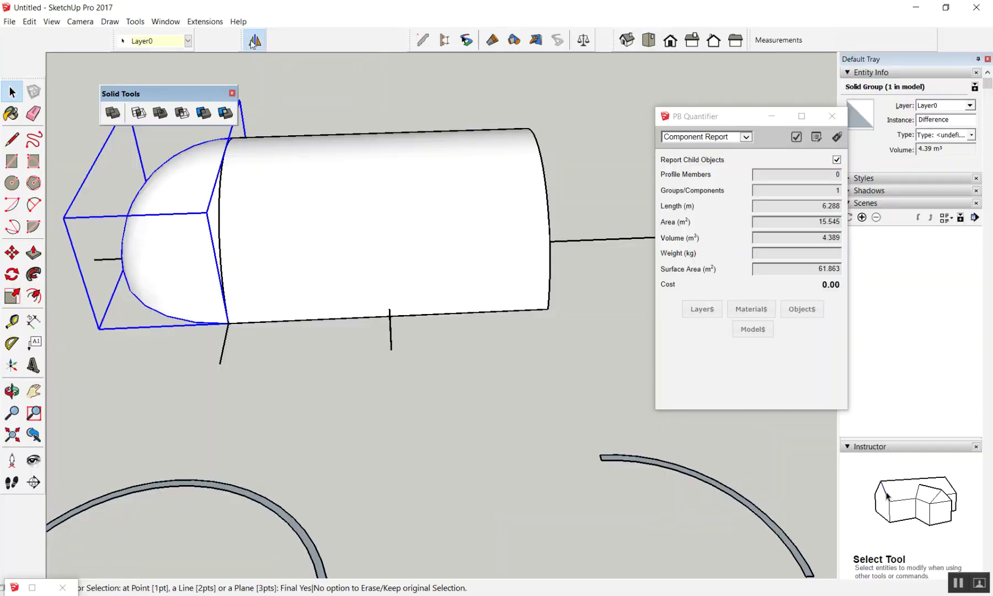
middle_click_drag(406, 202, 422, 287)
scroll(477, 318, "up", 3)
mouse_move(478, 318)
middle_mouse_down()
mouse_move(449, 300)
mouse_move(399, 308)
middle_mouse_up()
left_click(390, 320)
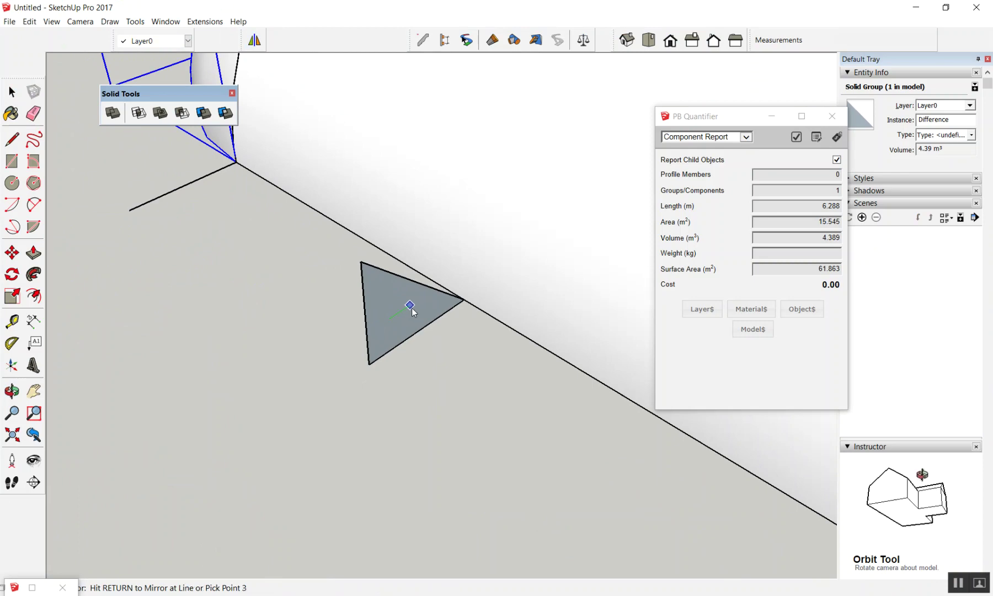
left_click(395, 291)
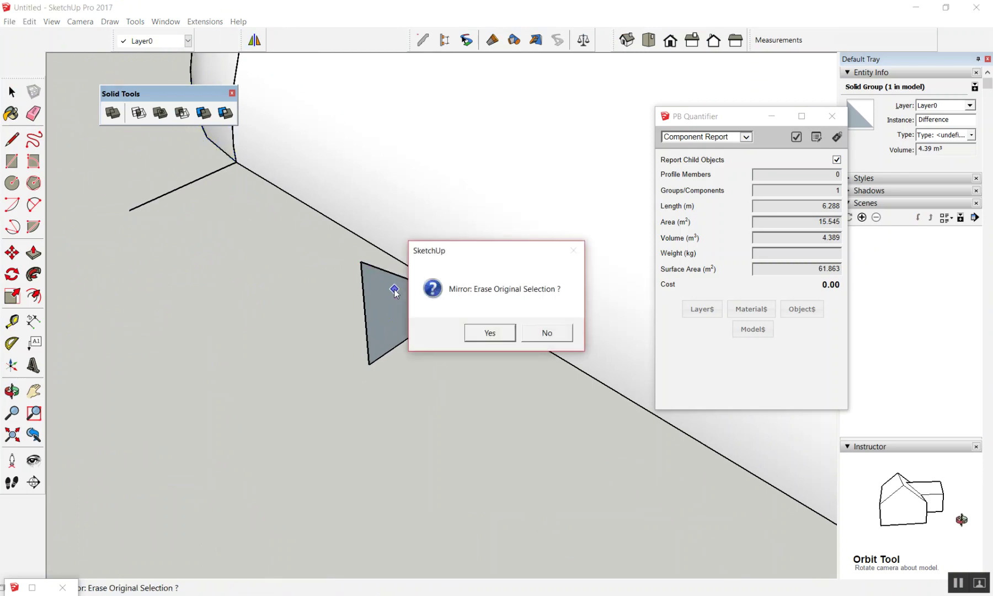
left_click(553, 333)
scroll(250, 257, "down", 5)
mouse_move(250, 257)
middle_mouse_down()
mouse_move(598, 202)
mouse_move(239, 249)
mouse_move(401, 122)
mouse_move(441, 7)
mouse_move(191, 546)
mouse_move(433, 464)
mouse_move(340, 395)
mouse_move(375, 243)
middle_mouse_up()
key("space")
Select the vault and both quarter-domes of the capsule
left_click(378, 212)
left_click(403, 244, "shift")
middle_click_drag(452, 339, 401, 342)
scroll(401, 342, "down", 2)
left_click(413, 357, "shift")
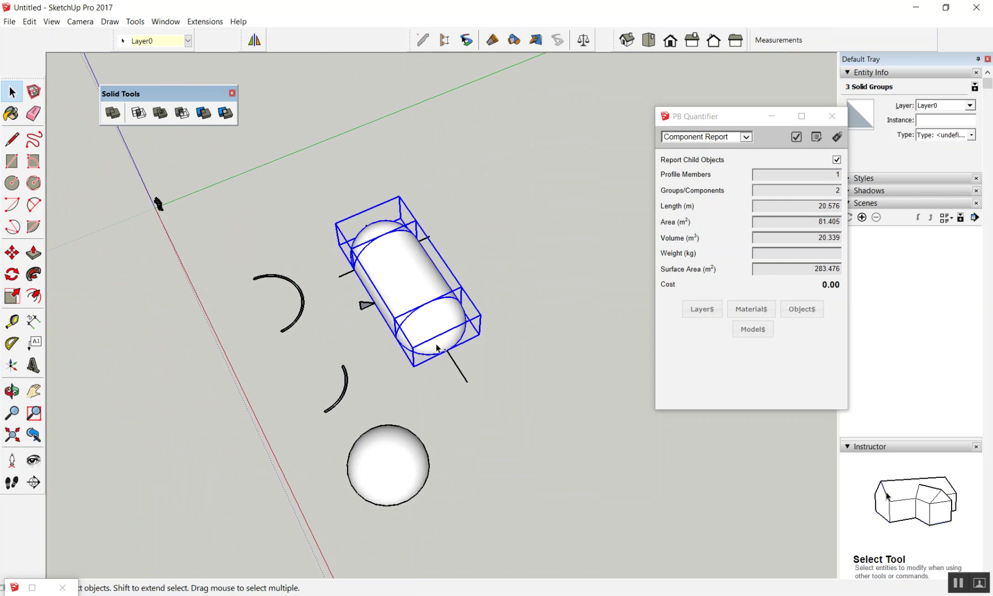
left_click(482, 258)
left_click(397, 257)
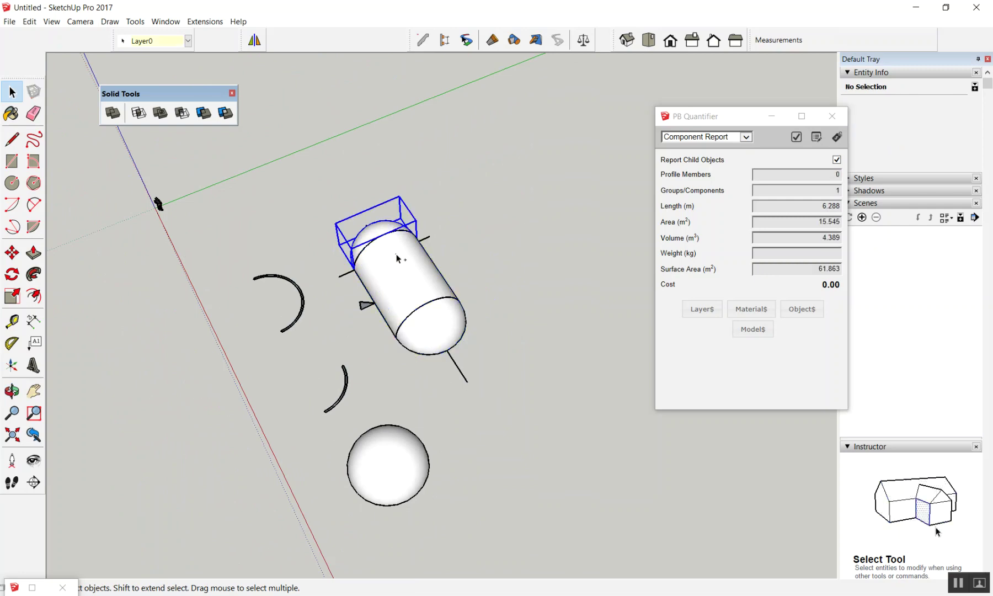
left_click(430, 331, "shift")
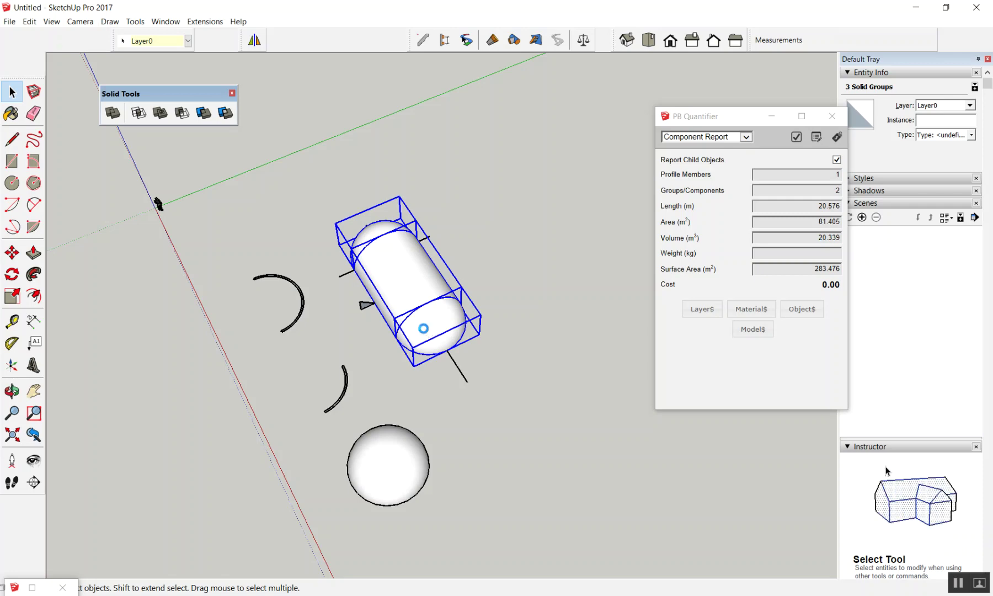
Copy the capsule and paste the copy beside the original
key("ctrl+c")
key("ctrl+v")
left_click(503, 234)
key("m")
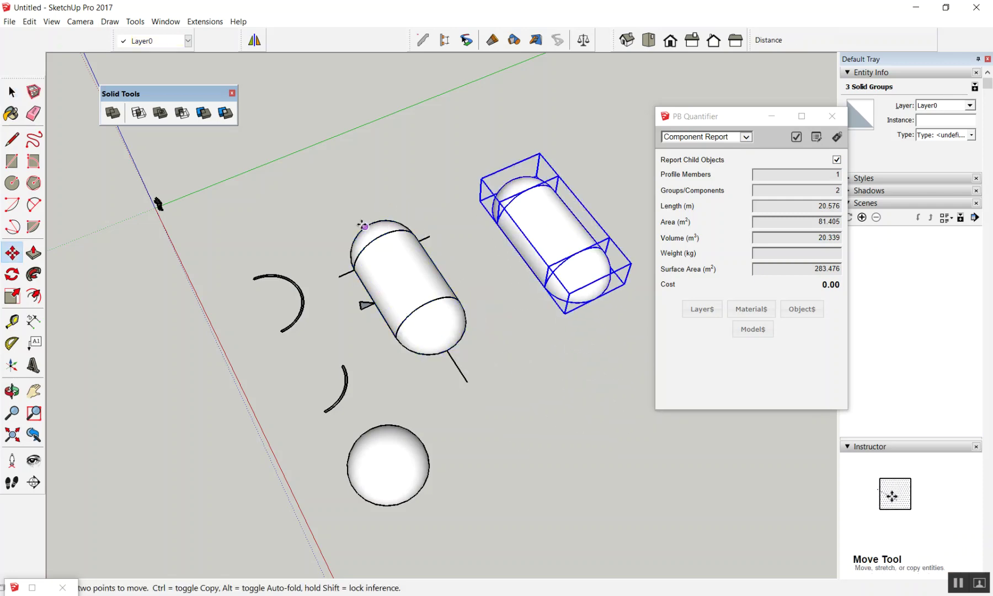
middle_click_drag(555, 359, 510, 342, "shift")
key("space")
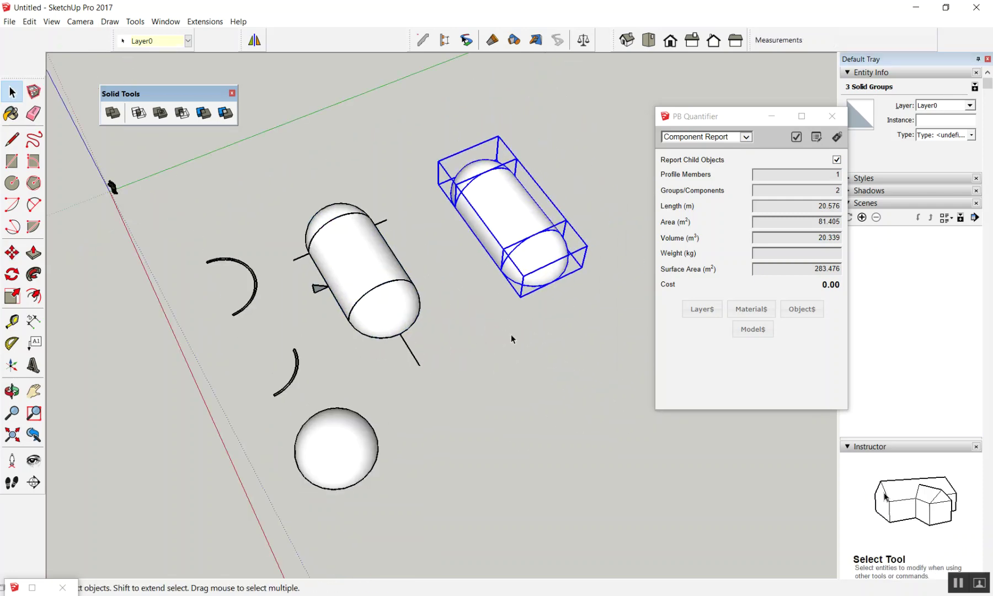
left_click(511, 338)
scroll(512, 331, "up", 3)
scroll(505, 237, "up", 3)
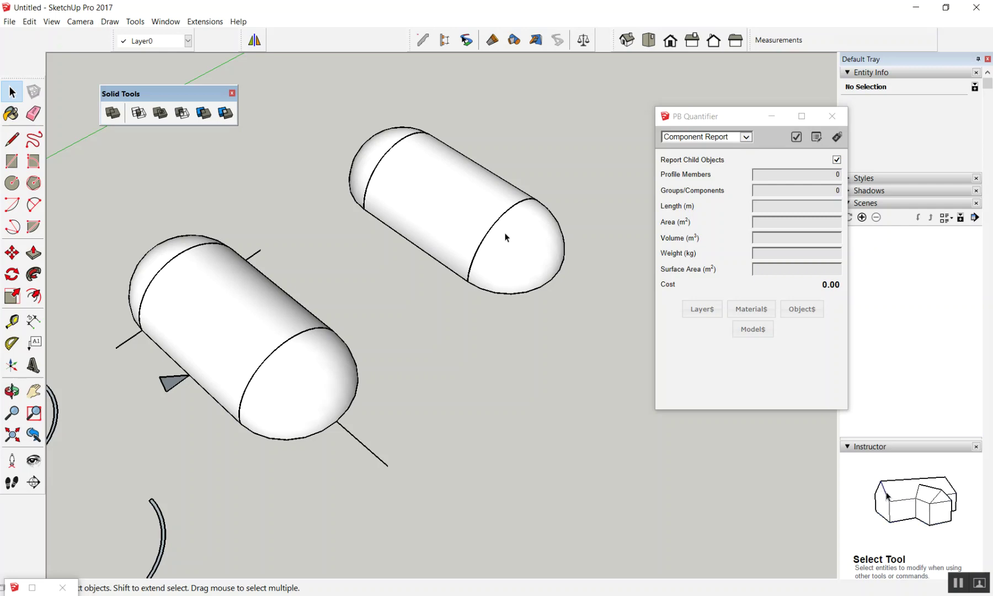
Union the right capsule's three solid pieces into one solid group
scroll(418, 266, "up", 2)
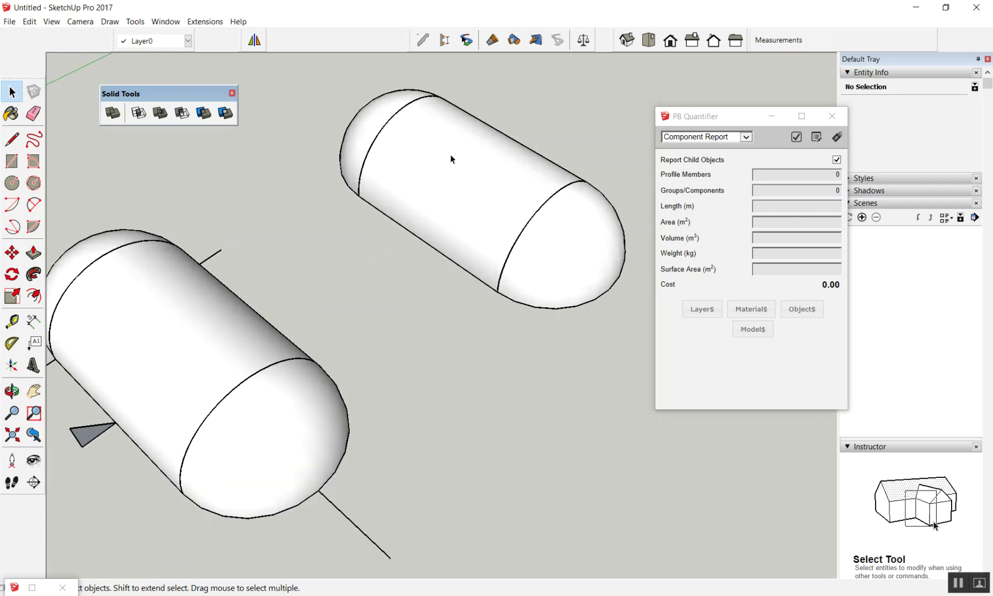
scroll(441, 160, "down", 3)
scroll(374, 118, "up", 3)
left_click(365, 121)
left_click(441, 183, "shift")
left_click(535, 229, "shift")
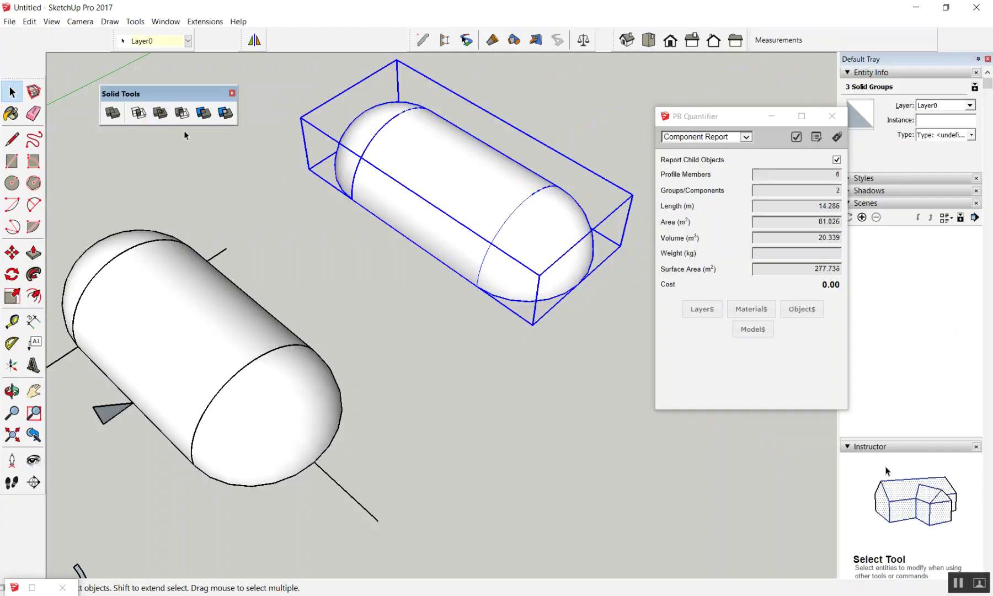
left_click(392, 242)
Check the merged capsule's volume of about 20.34 m³, then close the side tray
middle_click_drag(392, 241, 547, 259)
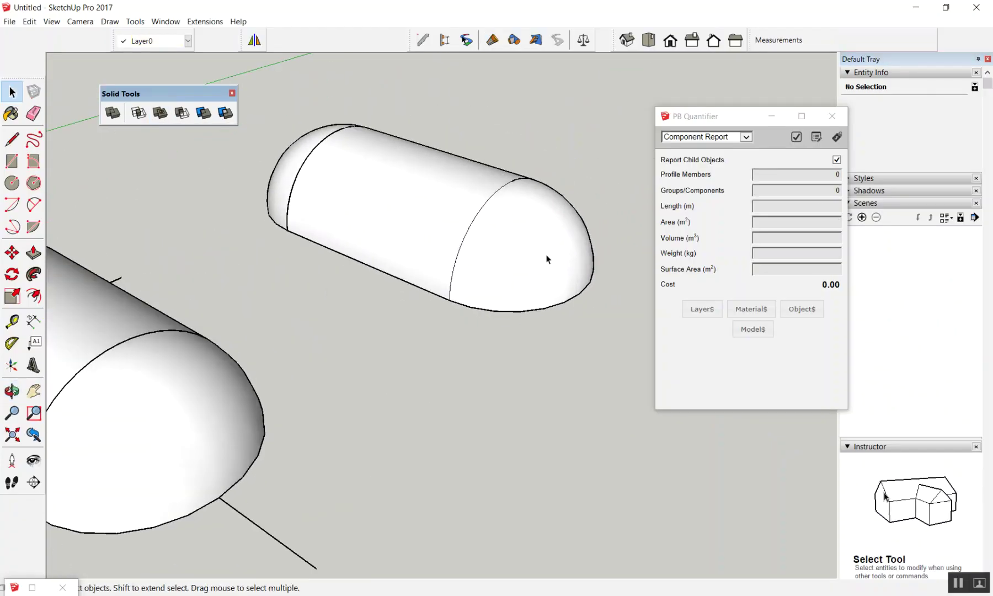
left_click(579, 262)
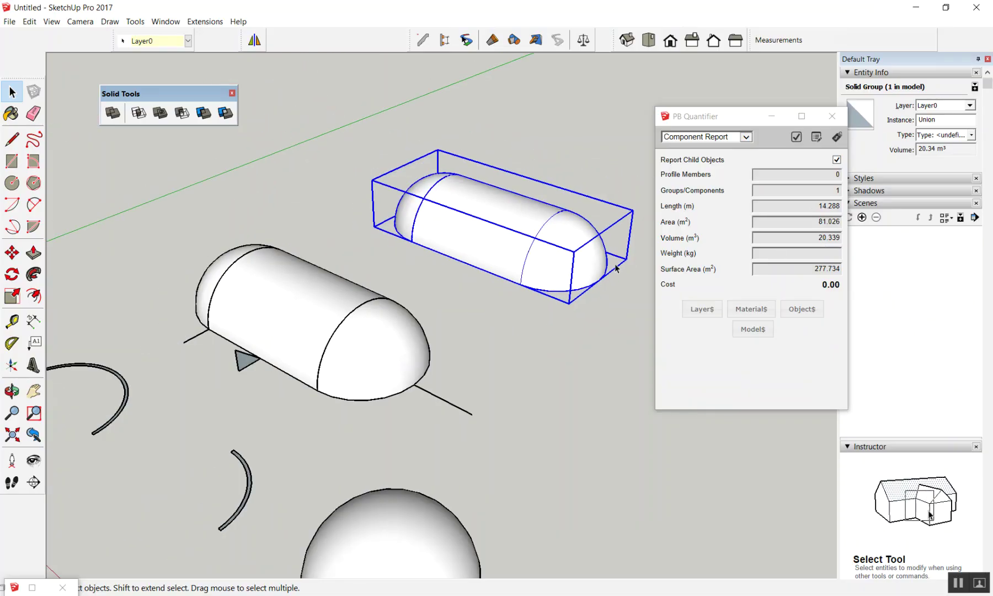
middle_click_drag(276, 276, 124, 283)
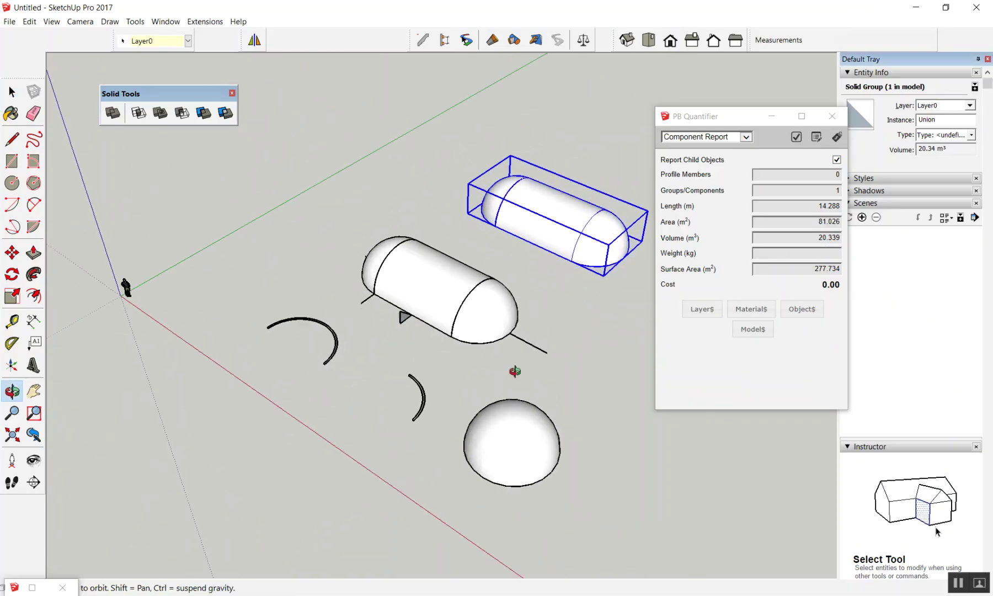
scroll(392, 256, "up", 3)
scroll(392, 256, "down", 3)
left_click(509, 217)
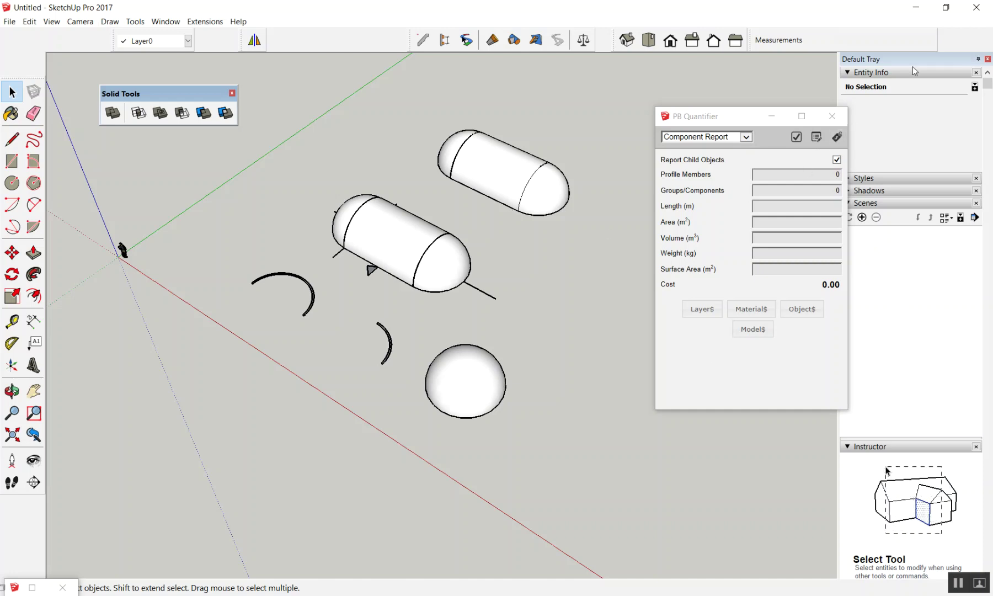
left_click(988, 58)
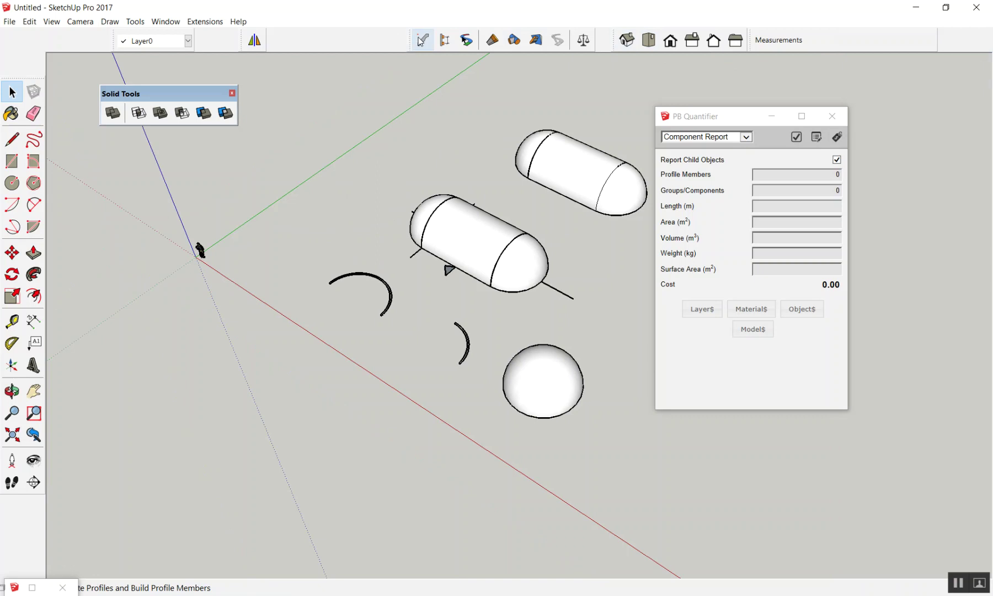
Close the quantity report, open the Profile Builder 2 panel, and switch to Top view
left_click(833, 116)
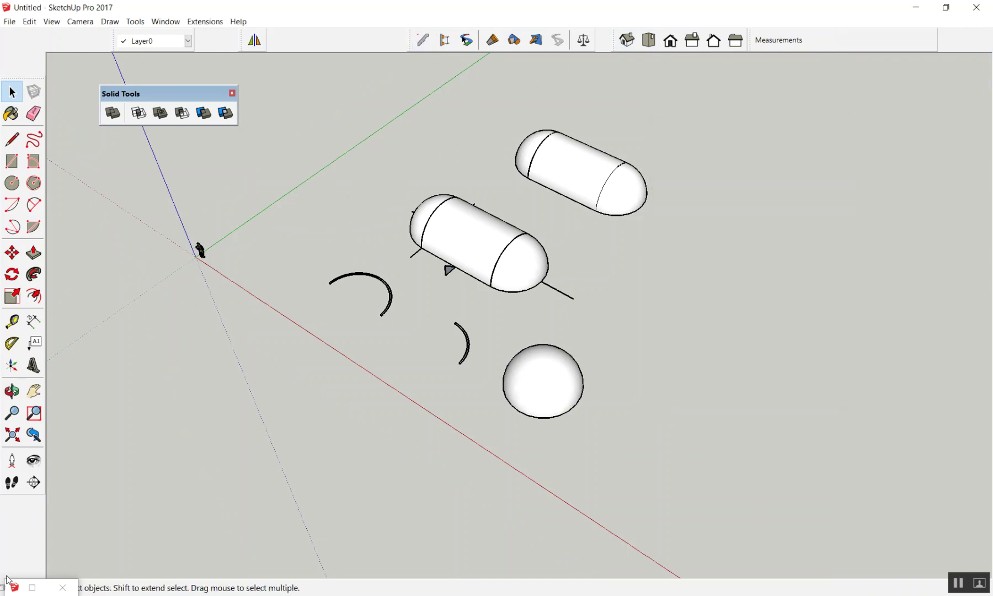
left_click(434, 41)
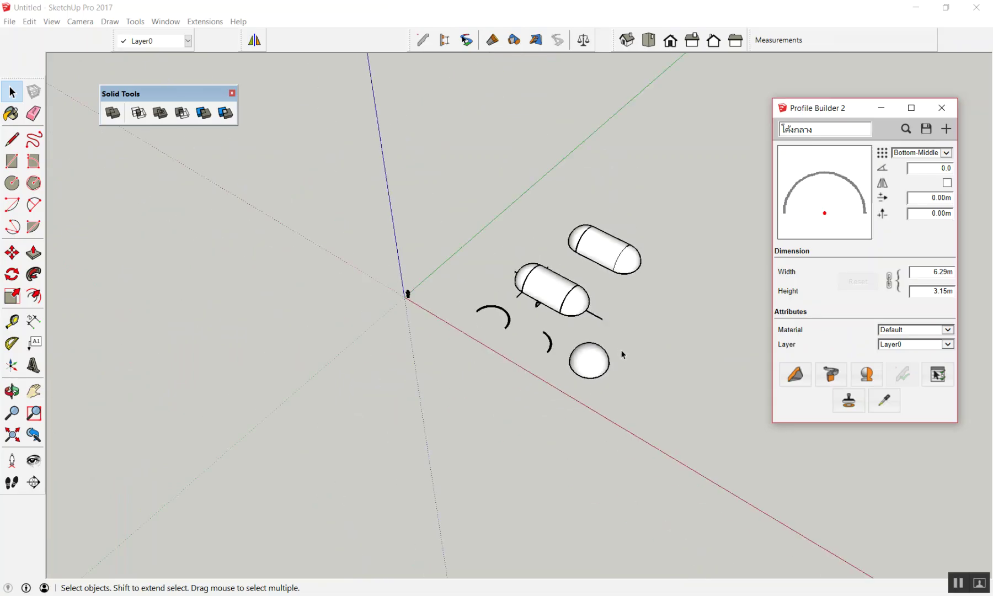
scroll(479, 282, "down", 3)
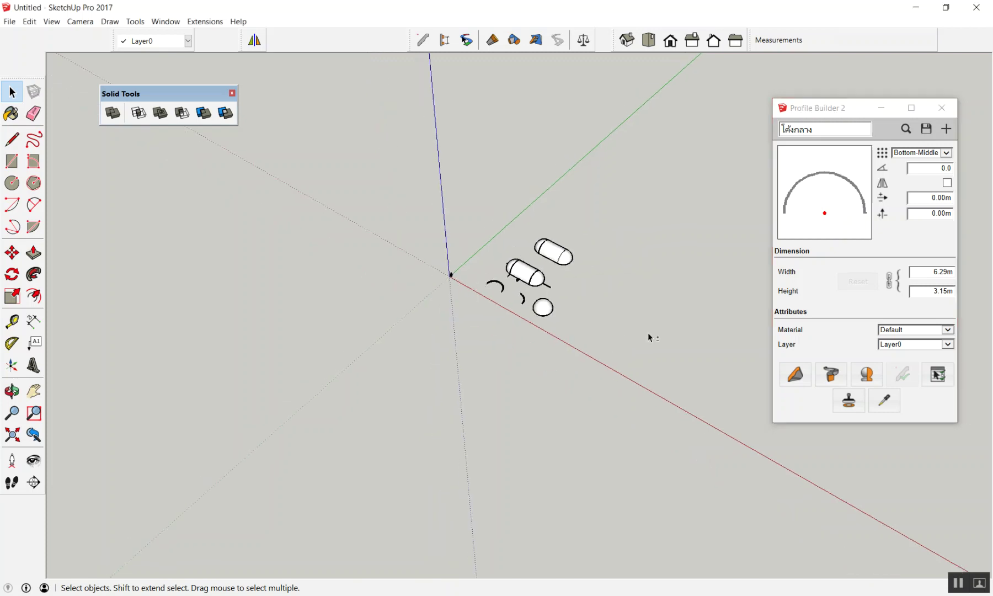
key("F2")
scroll(688, 348, "up", 5)
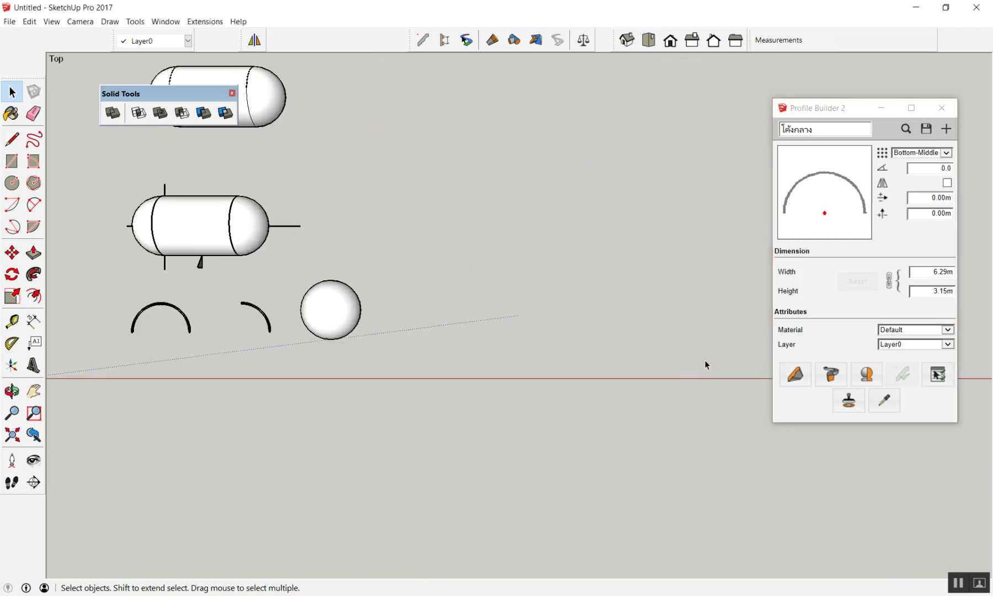
scroll(530, 306, "up", 1)
scroll(486, 317, "down", 2)
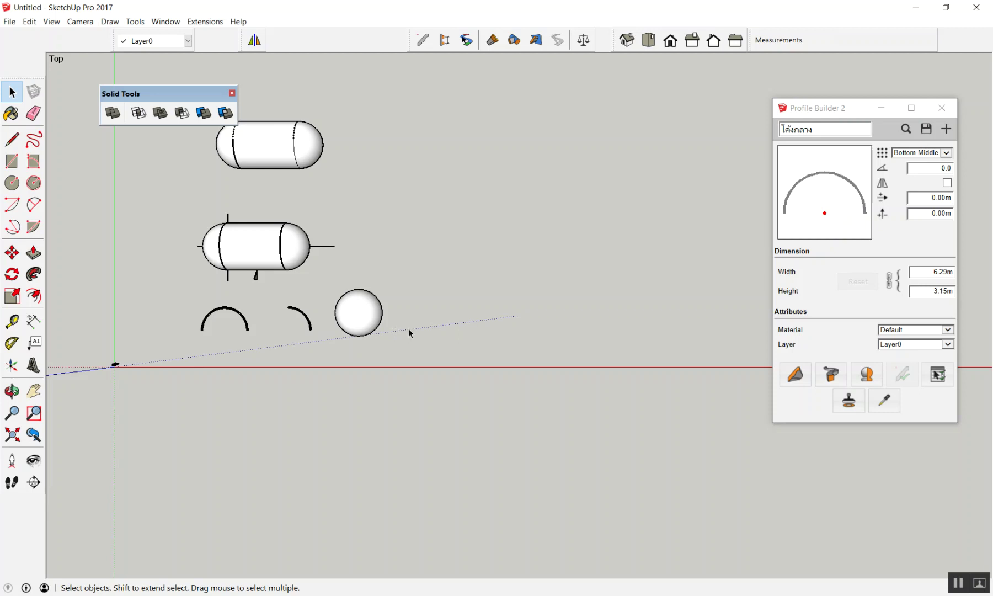
key("l")
scroll(514, 331, "up", 2)
Draw a stepped line: bottom horizontal, rising diagonal, and short top segment
left_click(439, 345)
left_click(545, 345)
left_click(568, 247)
left_click(594, 246)
key("space")
scroll(580, 259, "down", 2)
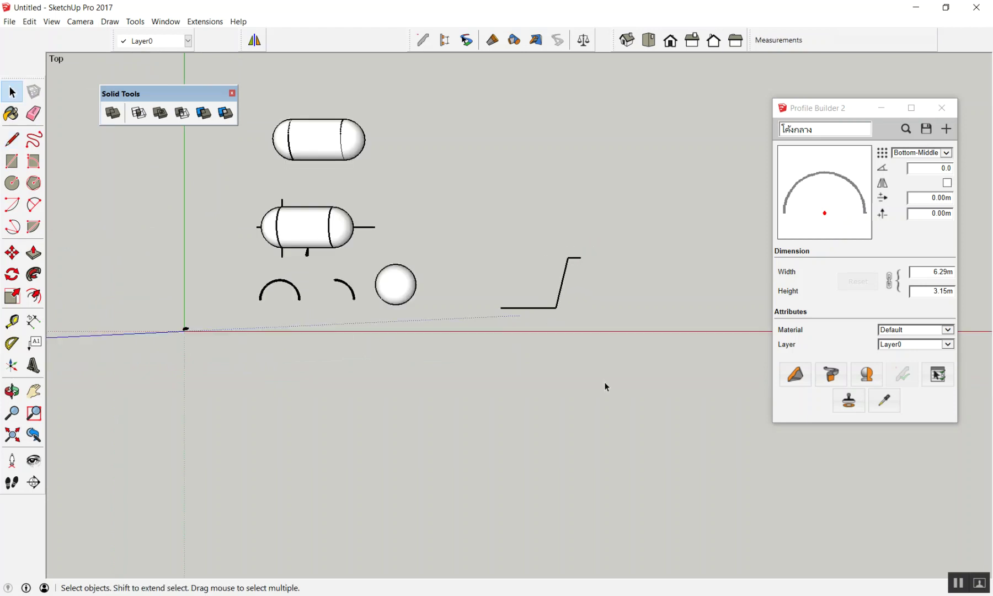
scroll(640, 354, "up", 2)
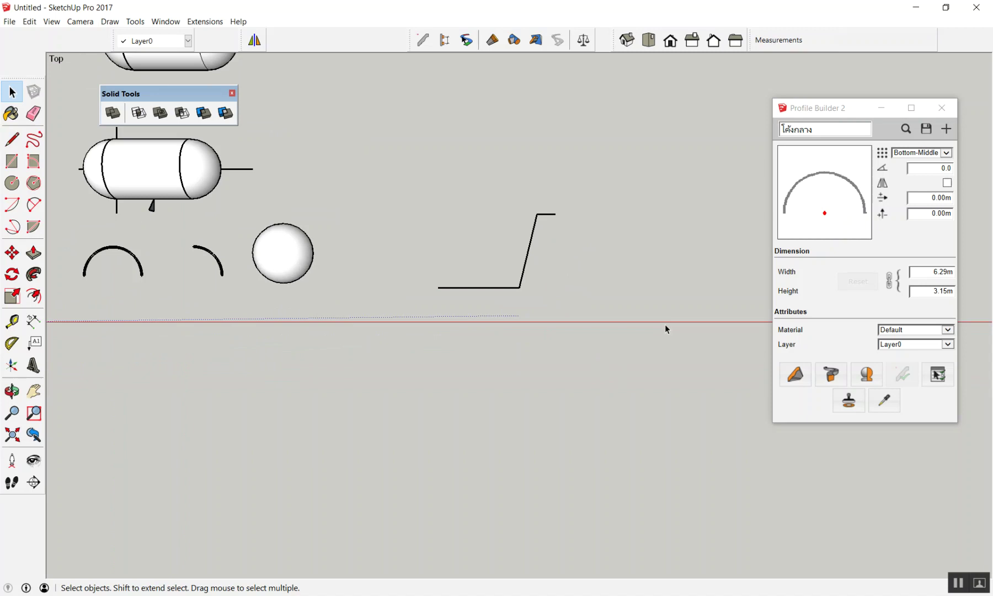
scroll(343, 194, "down", 3)
scroll(676, 226, "up", 2)
scroll(465, 216, "up", 3)
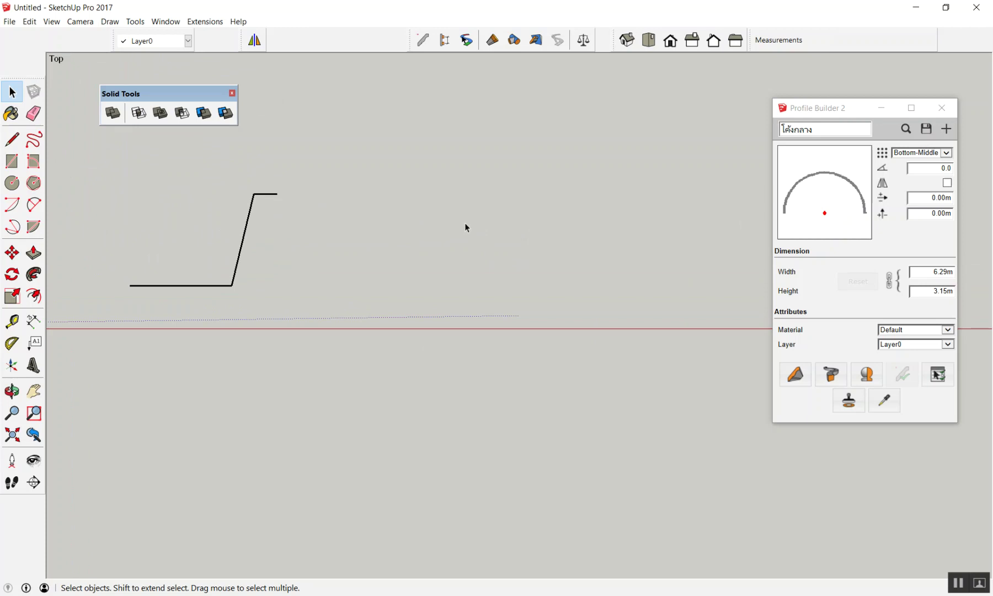
Draw the channel profile's bottom edge and a 2-point arc rising from its end
key("l")
left_click(455, 271)
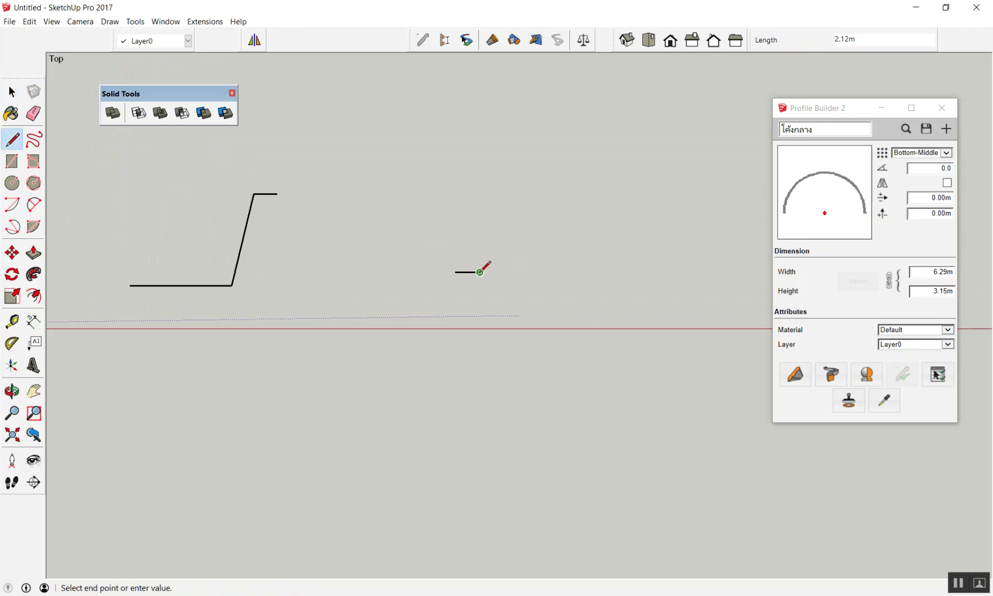
left_click(480, 272)
key("a")
left_click(480, 272)
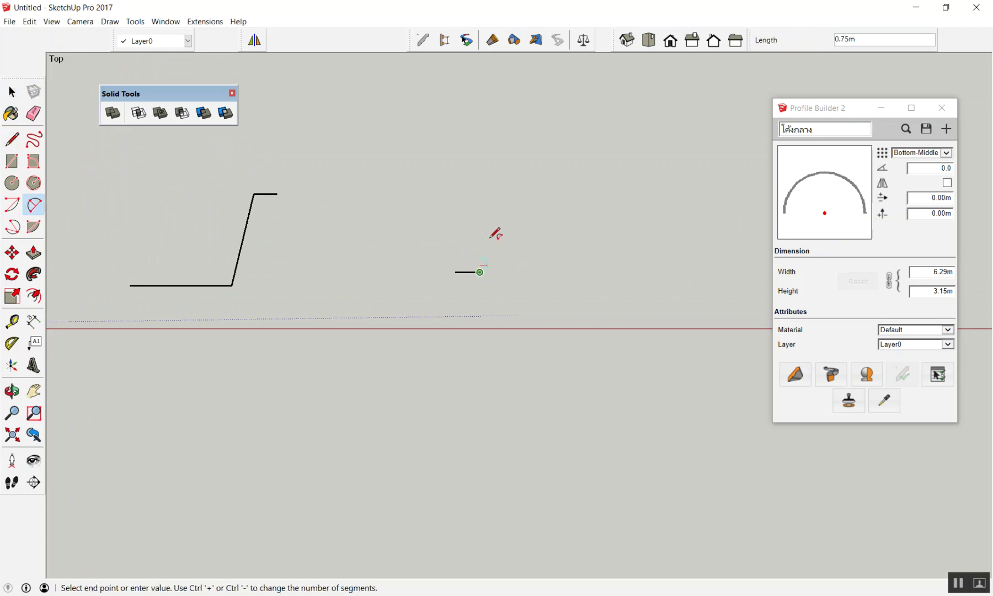
left_click(482, 168)
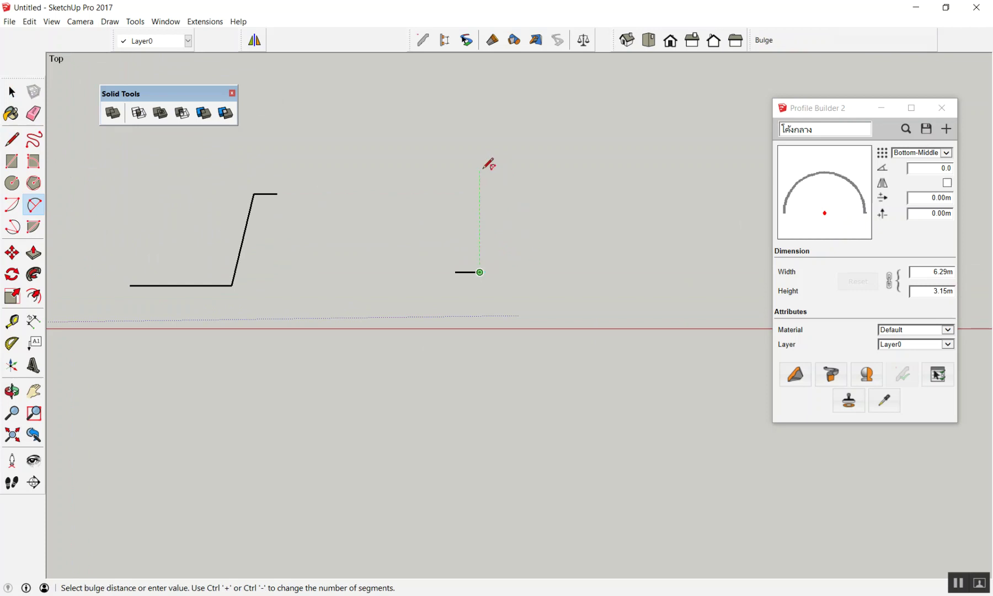
left_click(508, 181)
scroll(497, 164, "up", 3)
key("space")
Add a short lip line at the arc's top end
key("l")
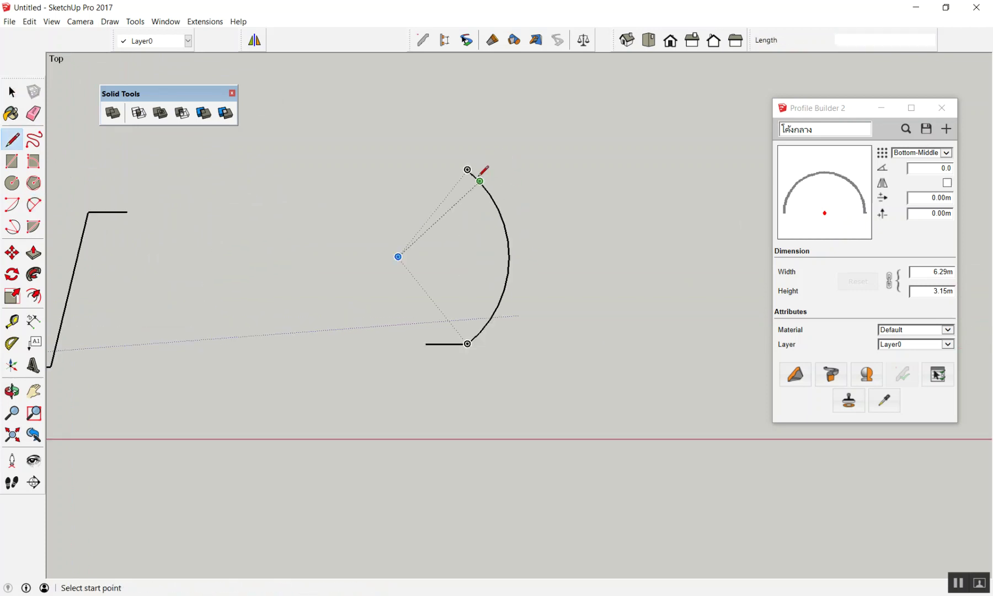
left_click(467, 169)
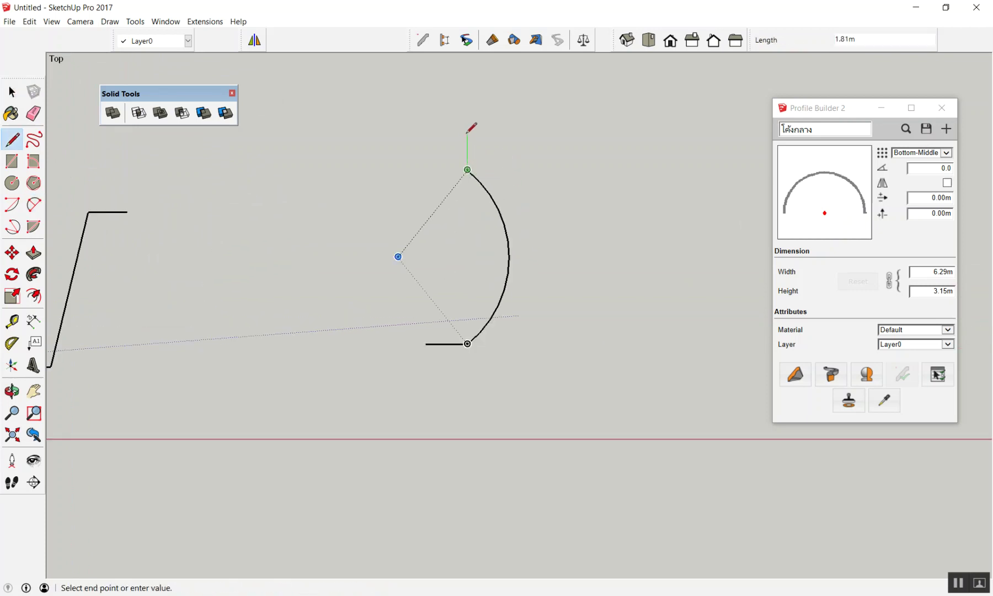
left_click(483, 133)
key("space")
scroll(544, 168, "down", 2)
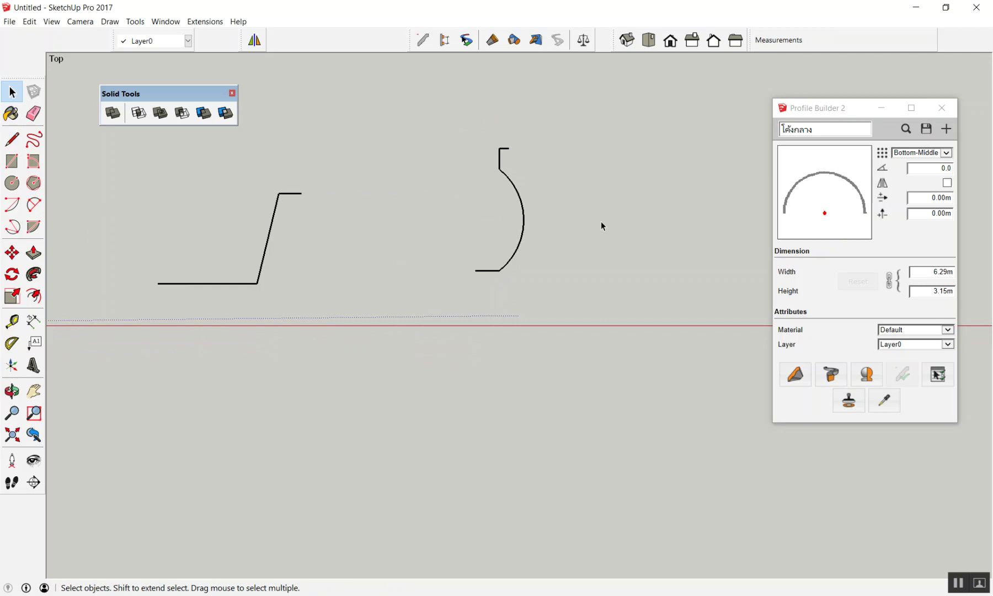
scroll(574, 203, "up", 2)
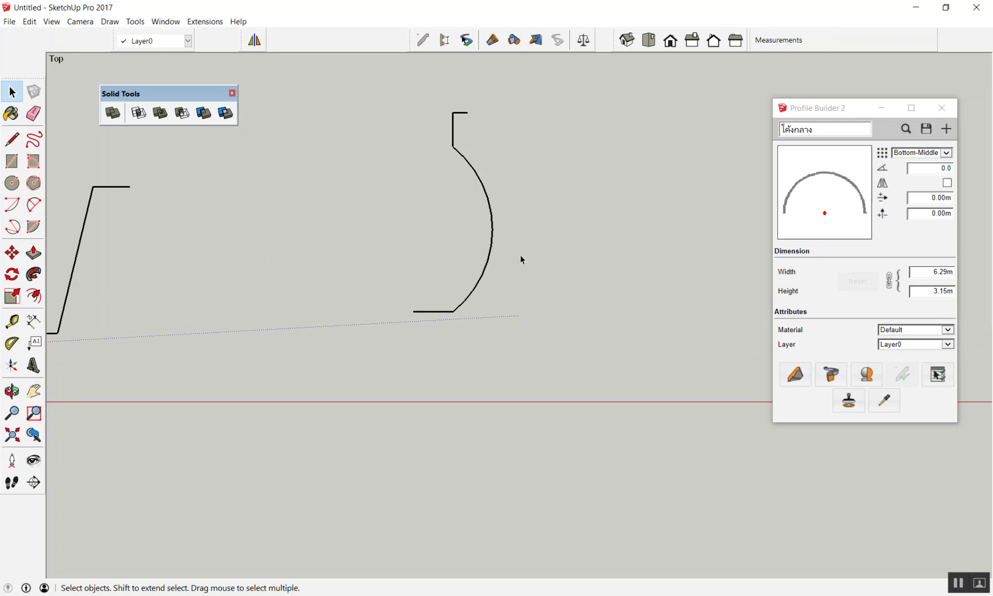
Draw the vertical back edge and top edge, closing the outline into a face
key("l")
left_click(415, 312)
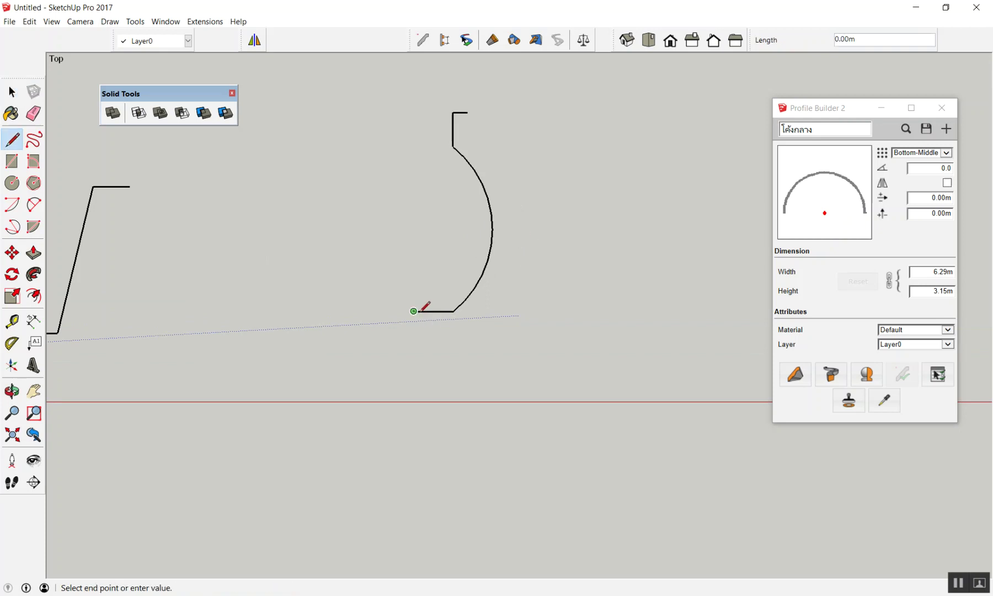
left_click(414, 105)
left_click(468, 104)
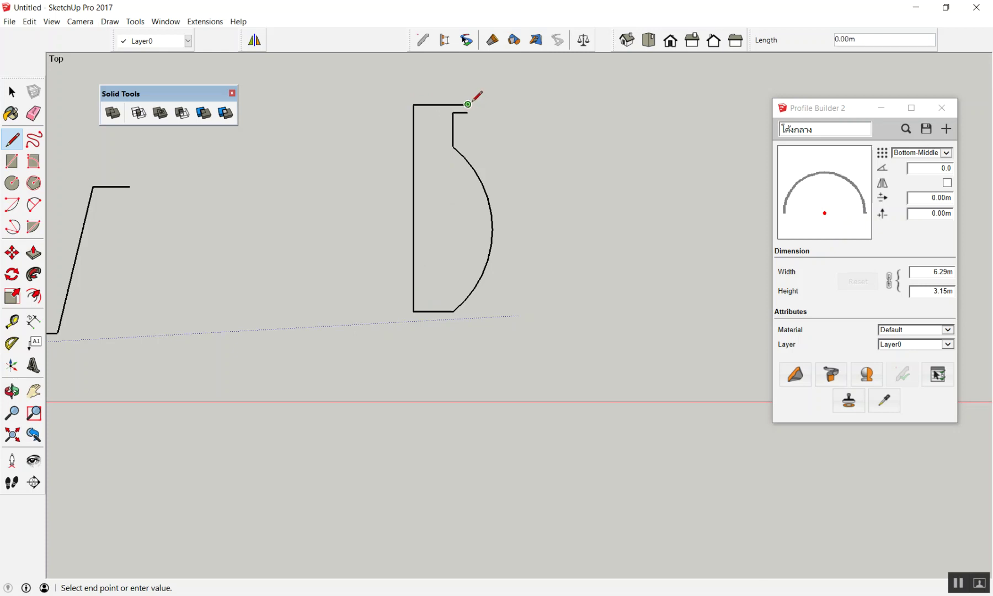
left_click(468, 112)
key("space")
scroll(435, 142, "up", 3)
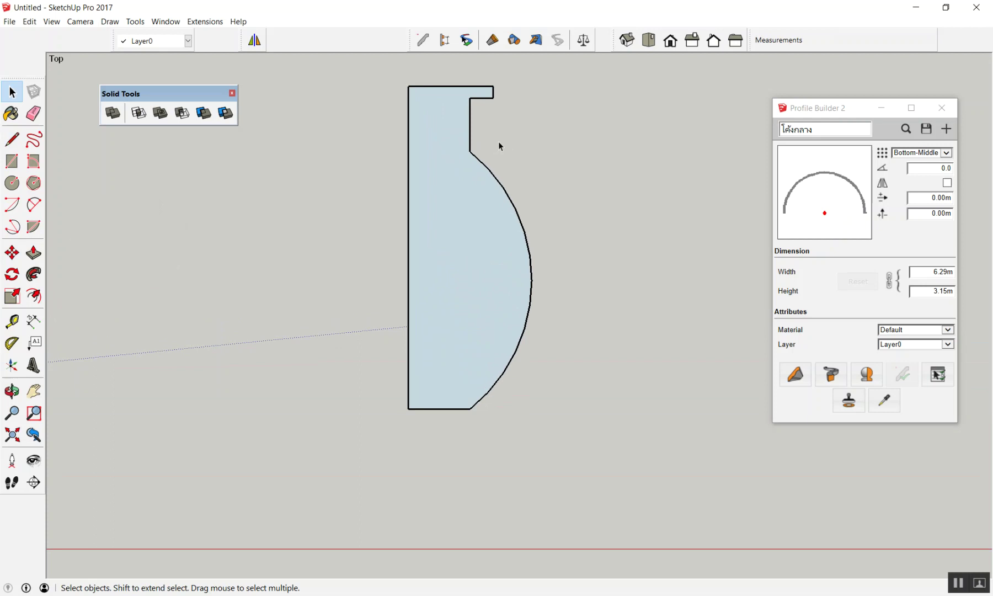
Select the whole profile face together with all its edges
key("f")
left_click(493, 173)
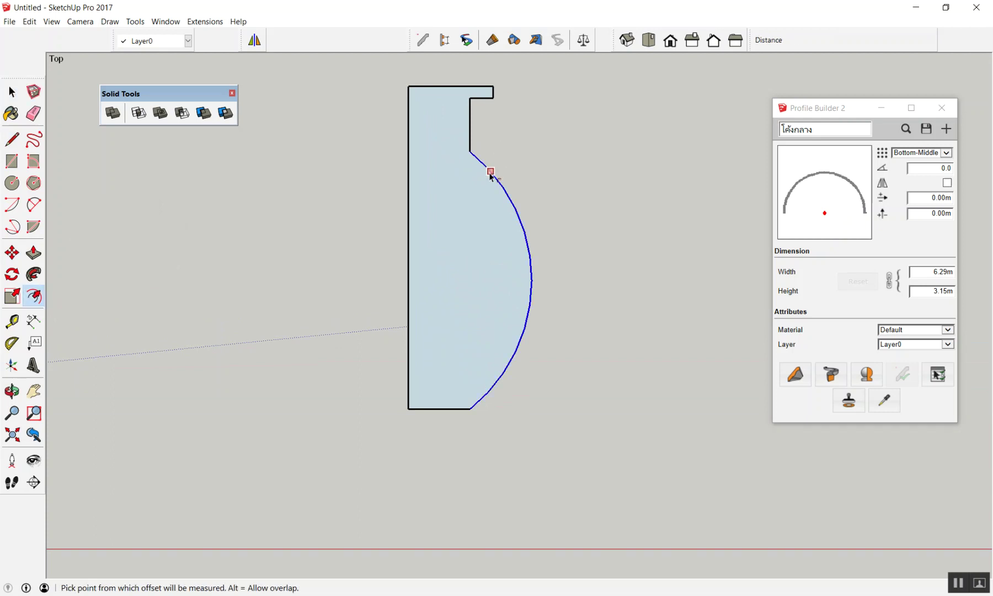
key("space")
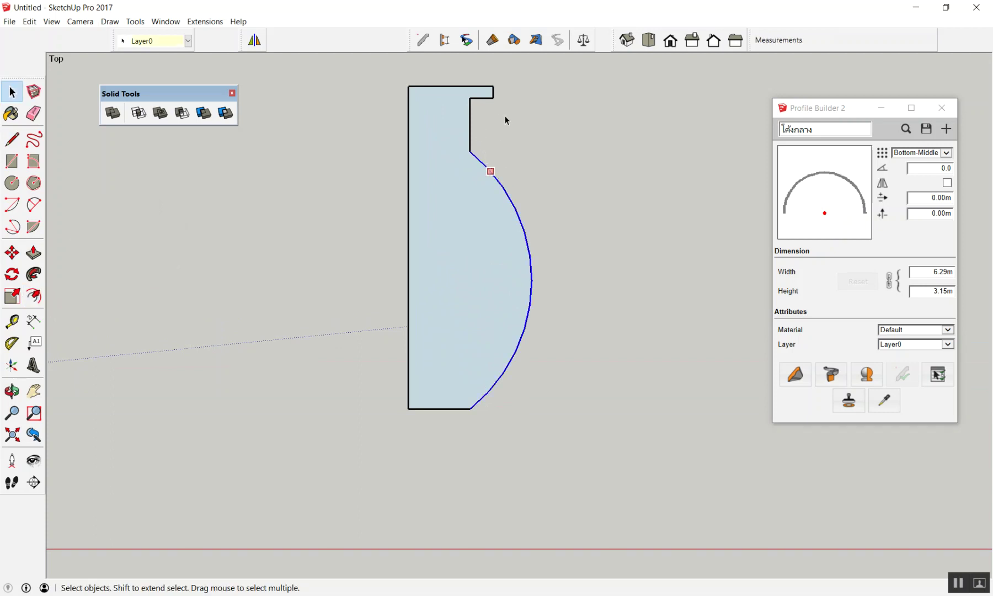
left_click(496, 127)
double_click(470, 114)
left_click(496, 129)
double_click(471, 132)
left_click(478, 134)
double_click(469, 134)
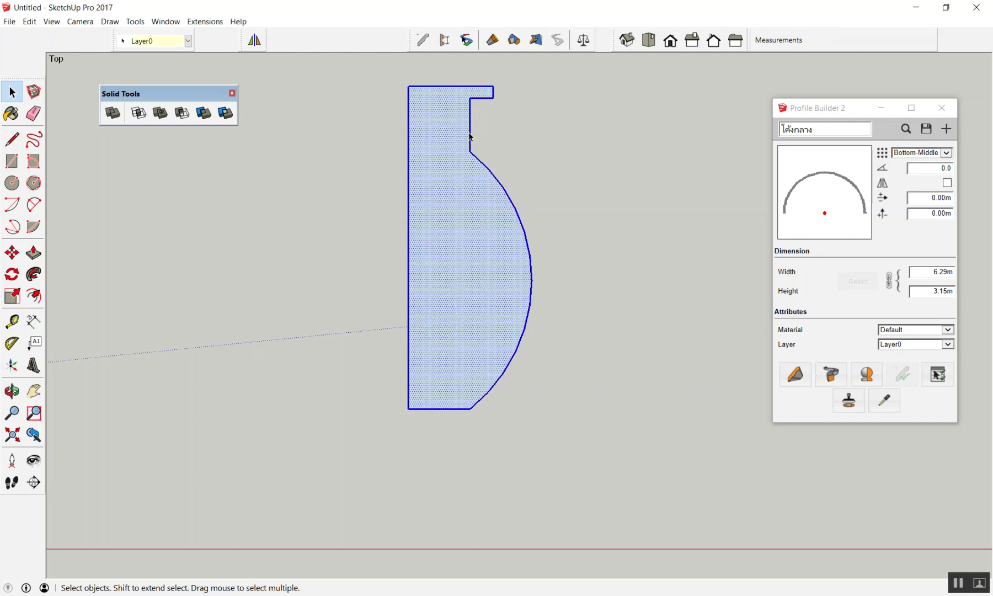
Offset the profile outline slightly inward to form the wall thickness
key("f")
left_click(483, 187)
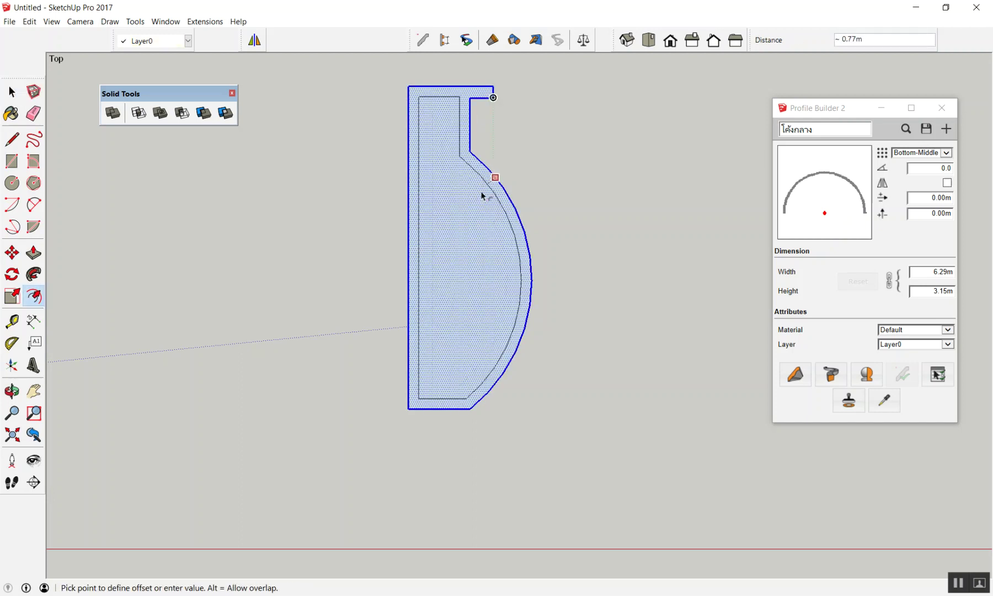
left_click(483, 193)
key("space")
scroll(462, 77, "up", 3)
scroll(459, 79, "up", 2)
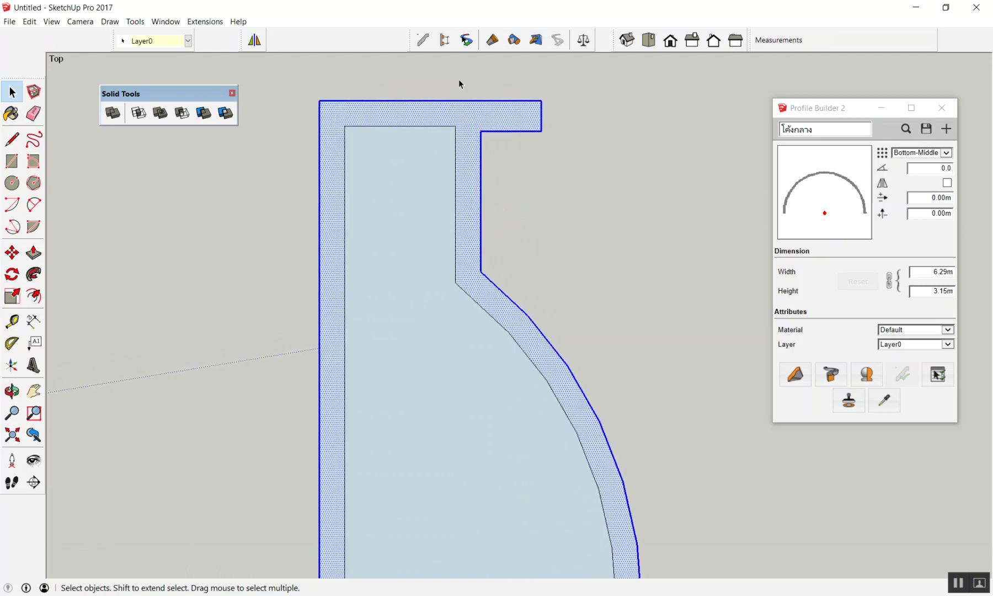
Draw lines closing the top notch and splitting off the bottom inner face
key("l")
left_click(455, 126)
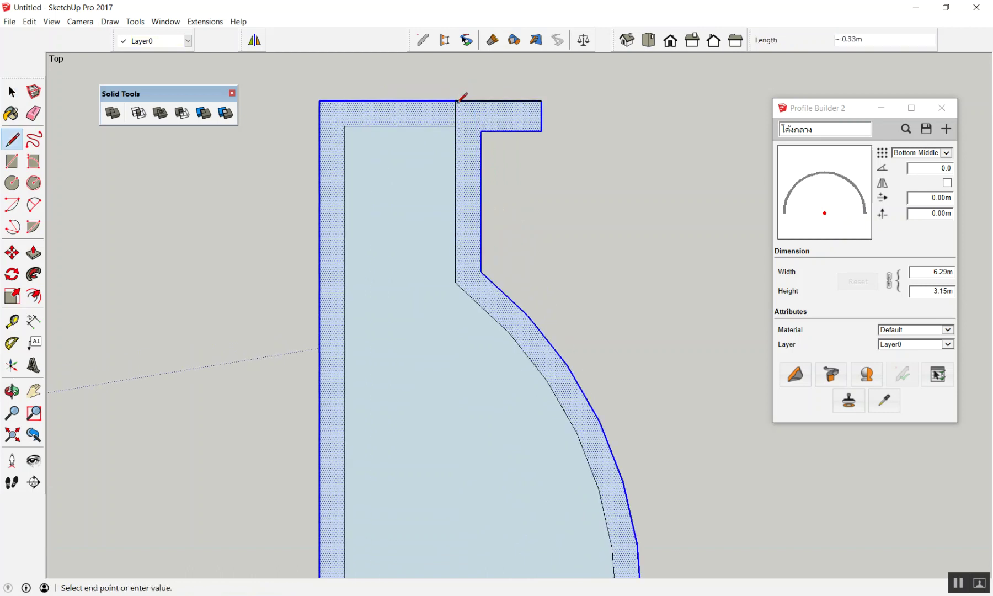
left_click(456, 101)
key("space")
scroll(453, 97, "down", 3)
scroll(381, 503, "up", 1)
scroll(403, 440, "up", 2)
scroll(405, 440, "up", 2)
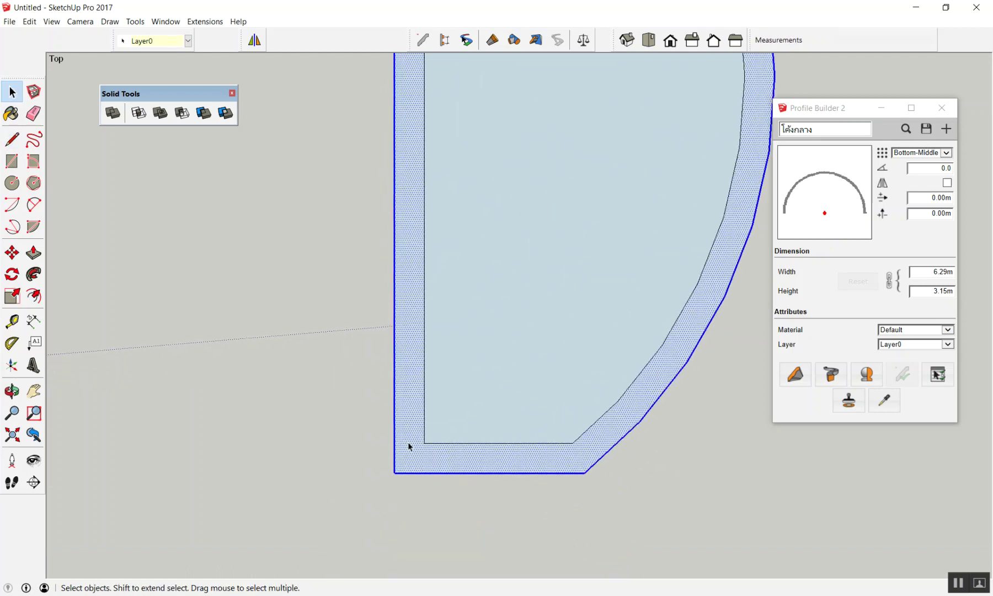
key("l")
left_click(425, 442)
left_click(394, 442)
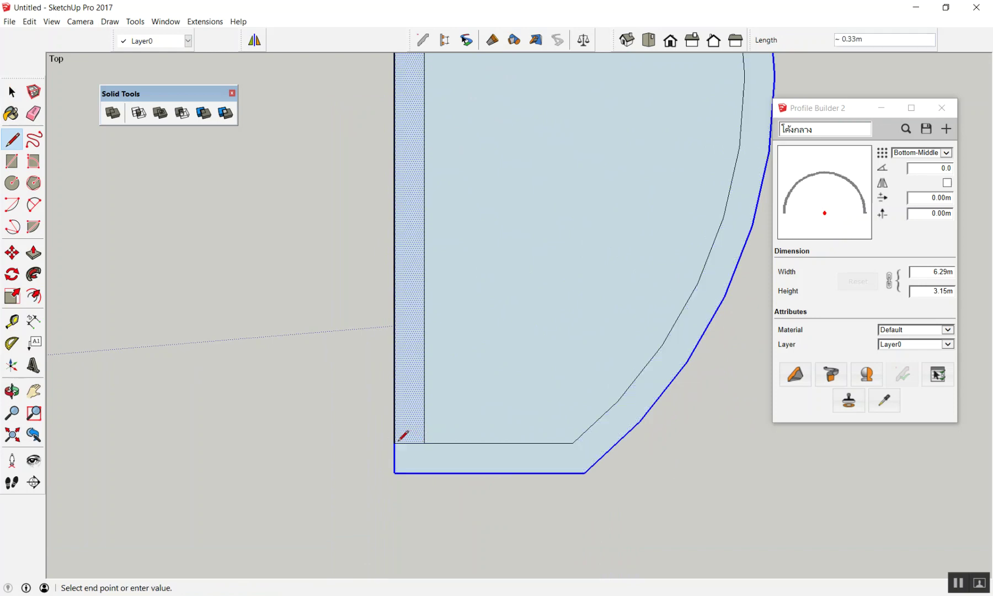
key("space")
scroll(397, 439, "down", 1)
Erase the left strip, ledge edges and filled face, leaving a thin curved wall
key("e")
left_click(394, 347)
scroll(393, 297, "down", 3)
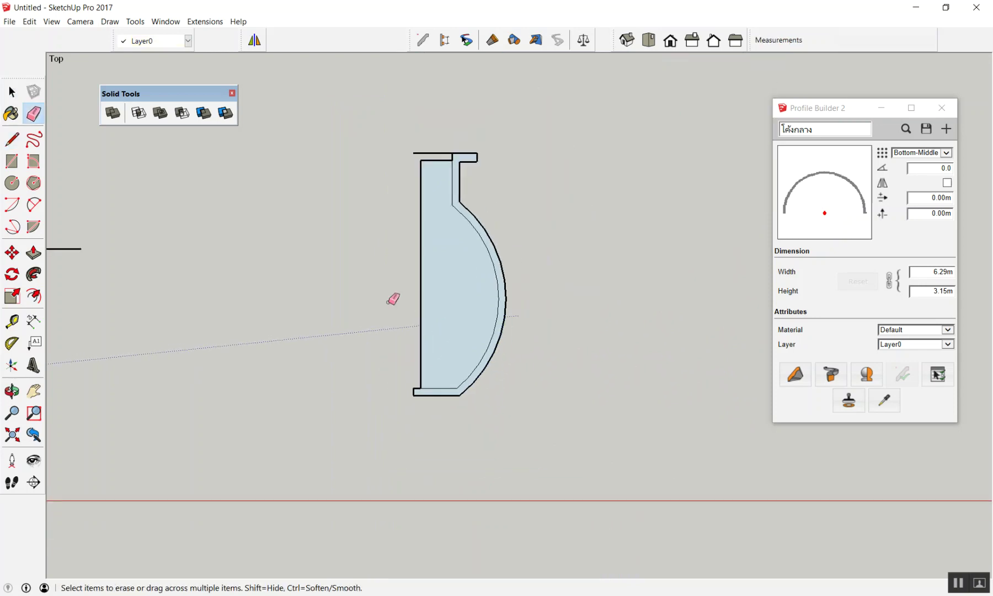
left_click(447, 151)
left_click_drag(437, 161, 406, 213)
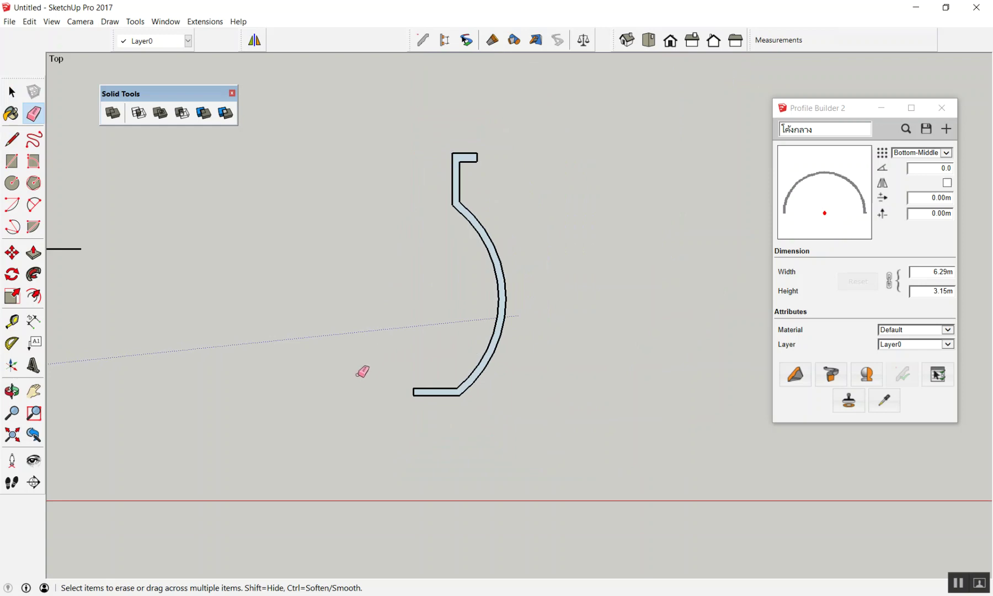
scroll(525, 300, "down", 4)
scroll(552, 337, "up", 3)
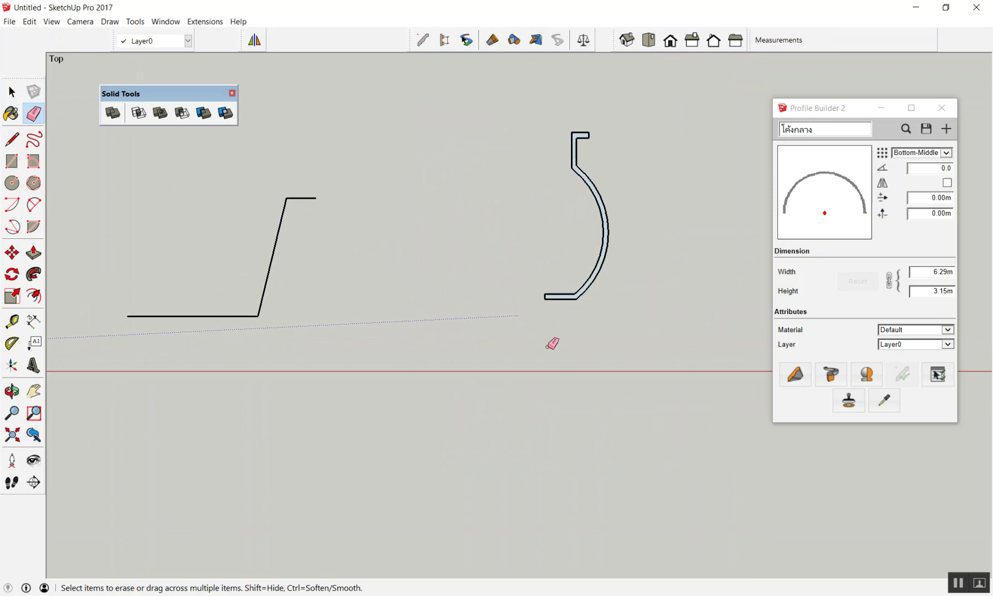
scroll(545, 278, "down", 3)
scroll(544, 274, "up", 1)
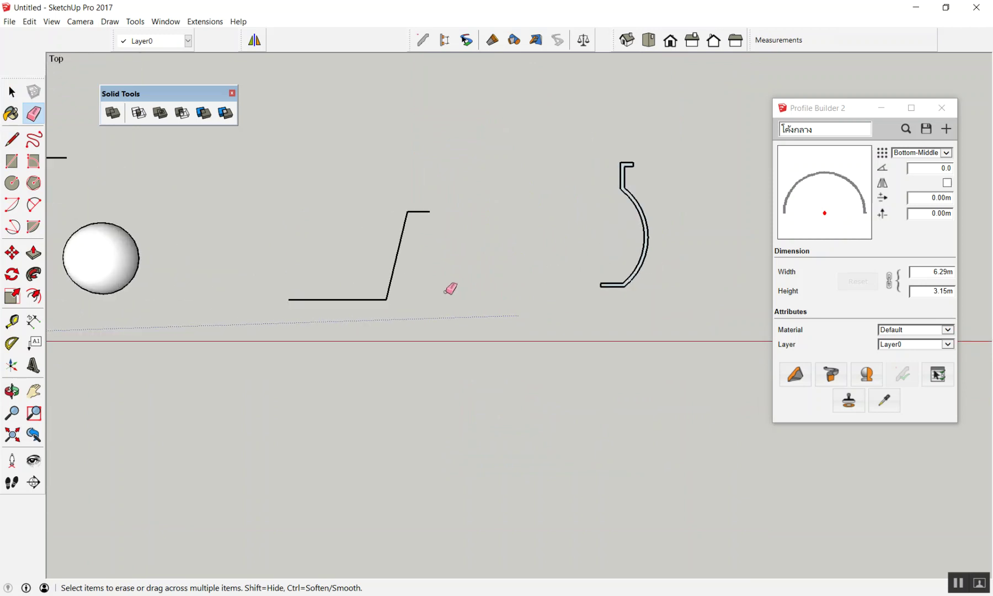
Select the zigzag stepped line
key("space")
left_click_drag(243, 181, 519, 331)
left_click_drag(276, 197, 487, 354)
left_click_drag(228, 168, 519, 331)
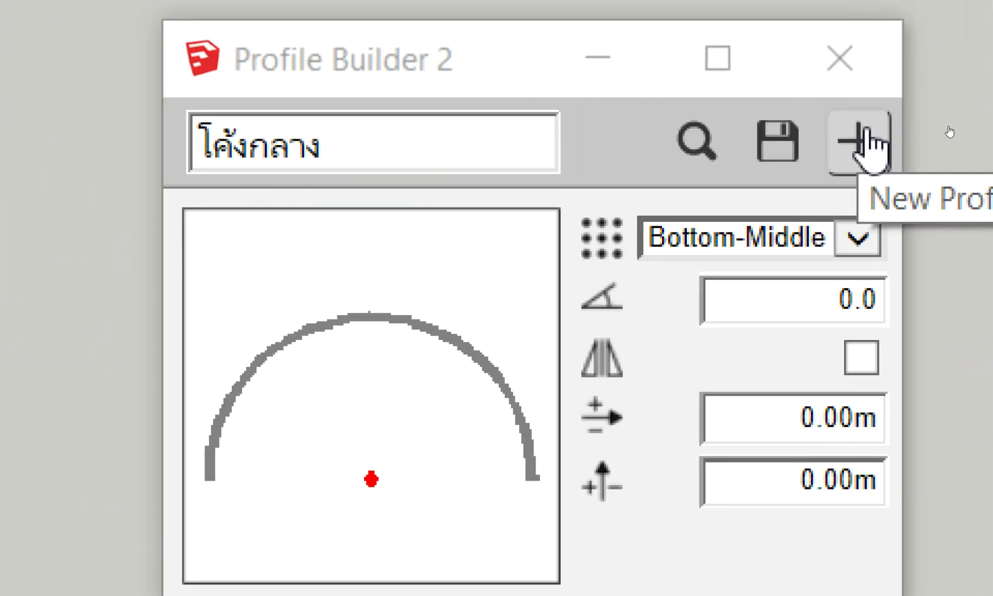
Save the selected zigzag line as a new Profile Builder profile named กะลามัง
left_click(947, 129)
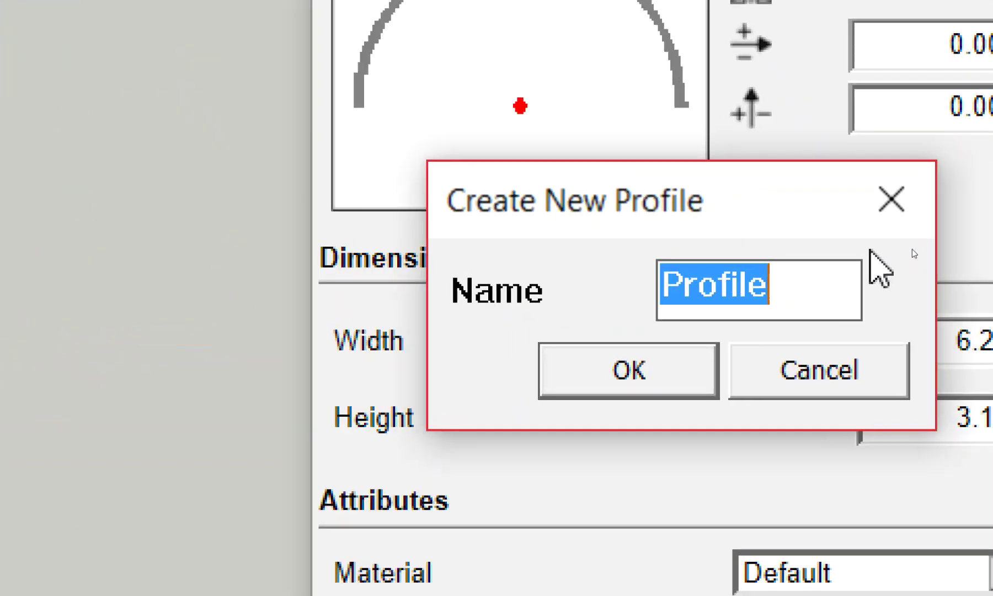
type("de")
key("BackSpace")
key("BackSpace")
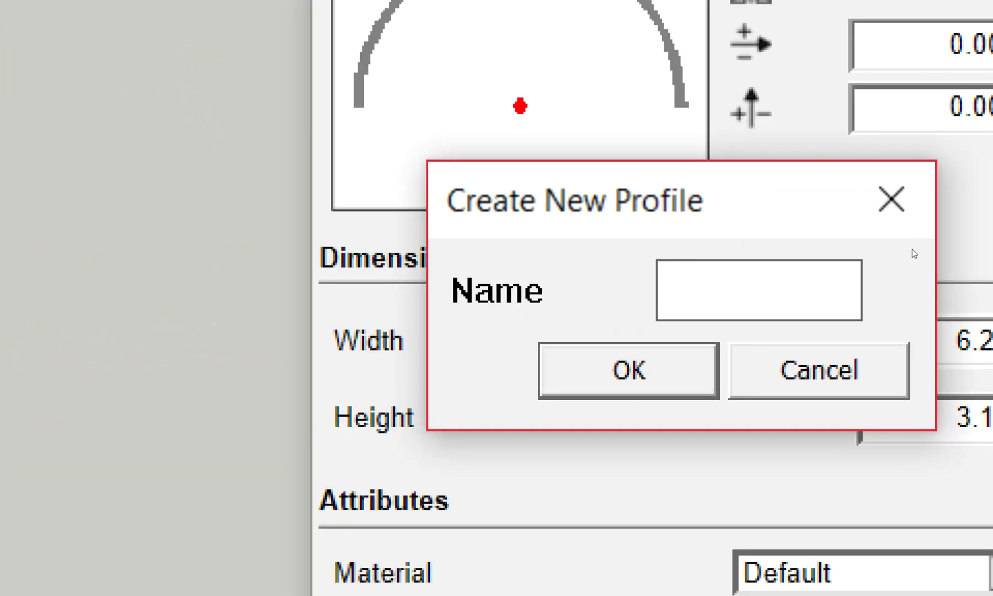
type("d")
key("BackSpace")
type("กะล")
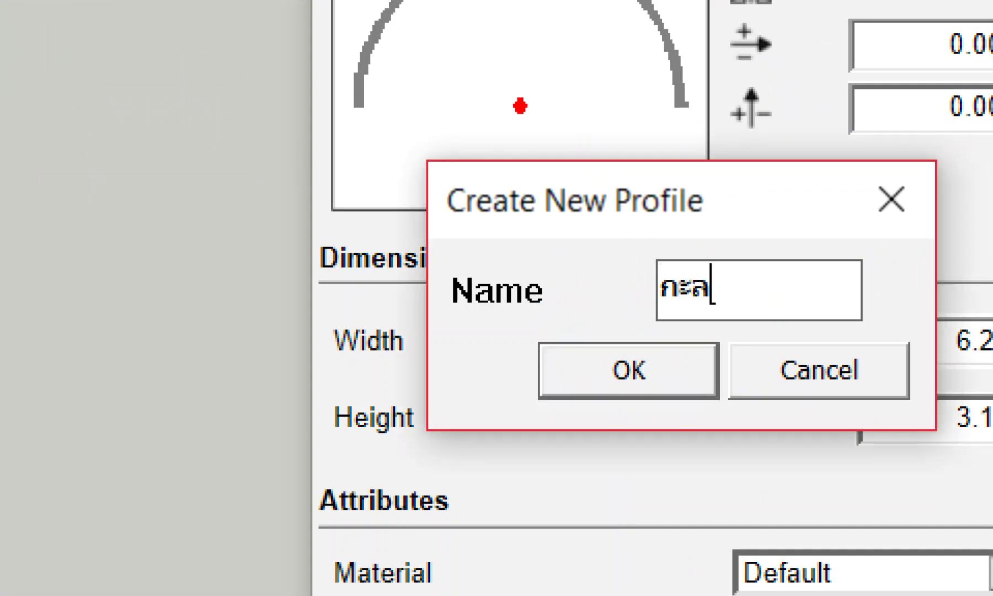
type("ามัง")
left_click(666, 395)
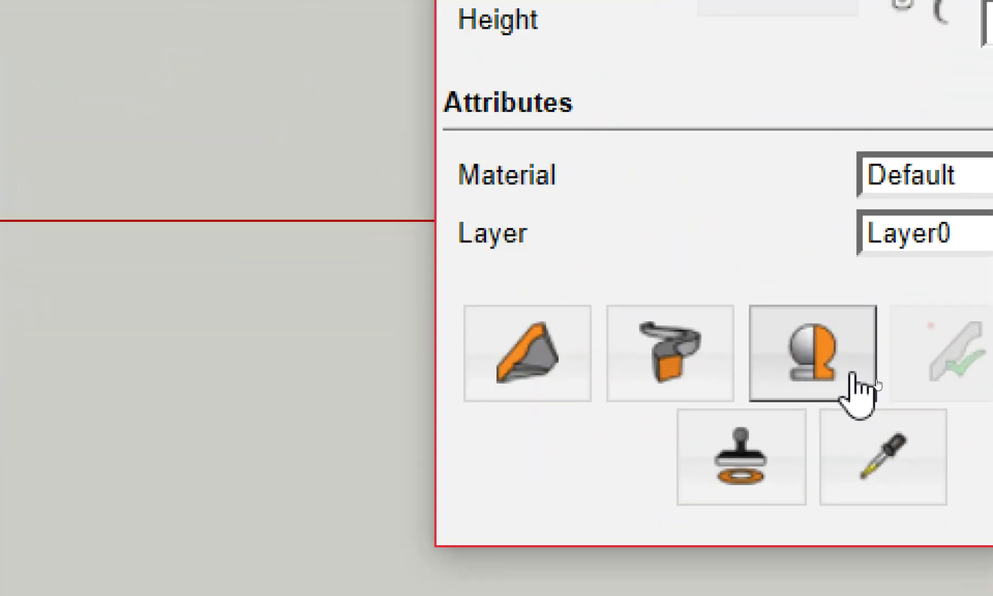
Revolve the profile into a bowl by picking the two axis end points
middle_click_drag(399, 211, 550, 256)
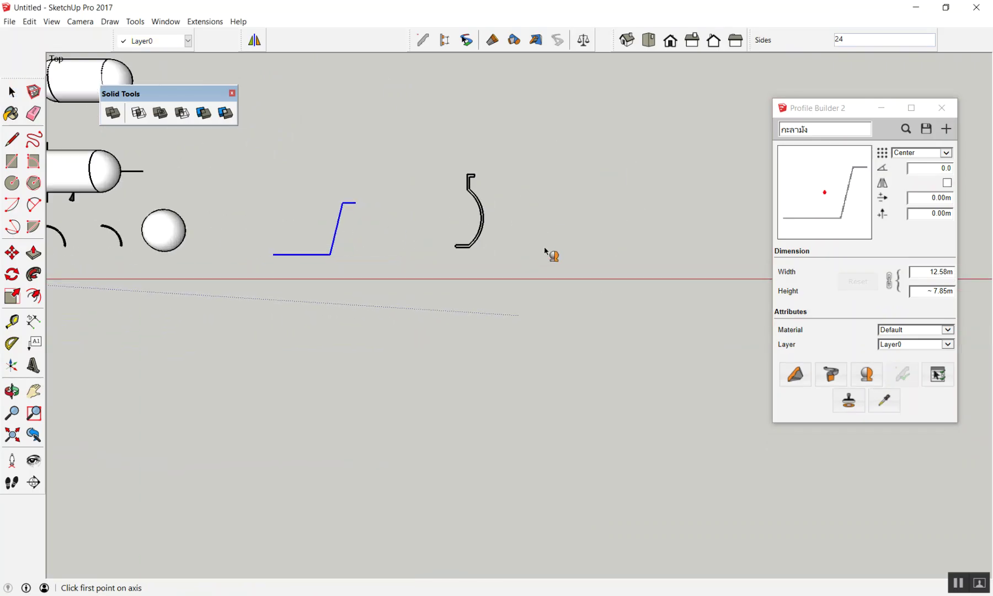
middle_click_drag(321, 38, 499, 129)
left_click(567, 219)
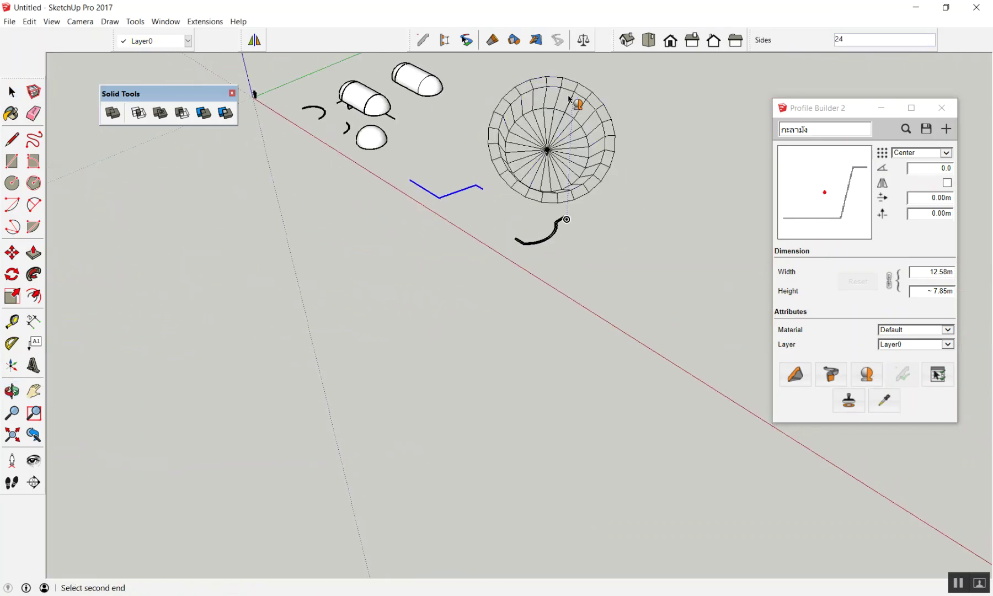
left_click(561, 84)
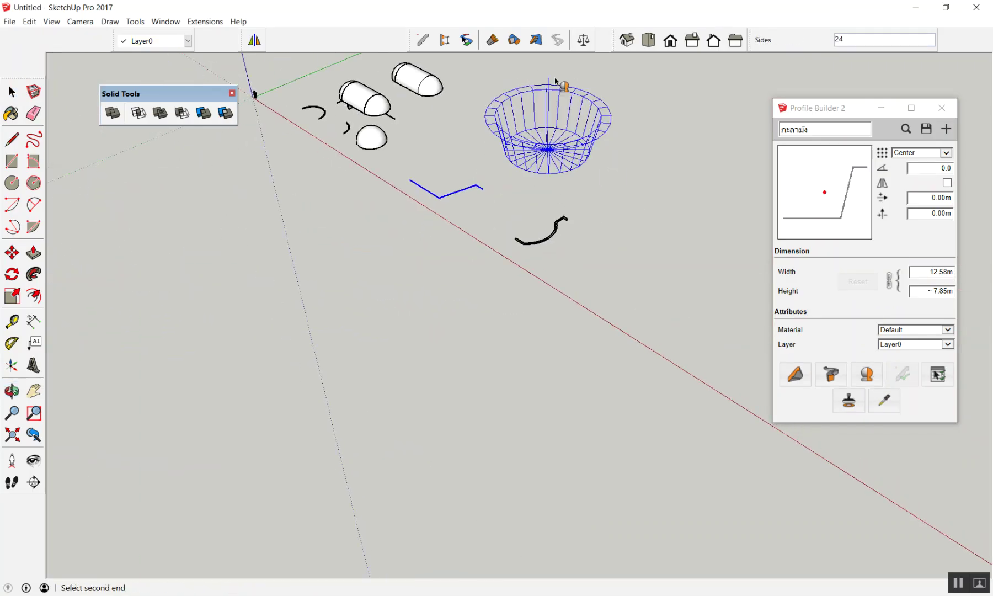
Select the thin curved wall and save it as a new profile named แจกัน
middle_click_drag(579, 168, 610, 259)
scroll(610, 259, "up", 3)
scroll(610, 259, "up", 2)
scroll(693, 263, "up", 4)
left_click_drag(306, 459, 599, 53)
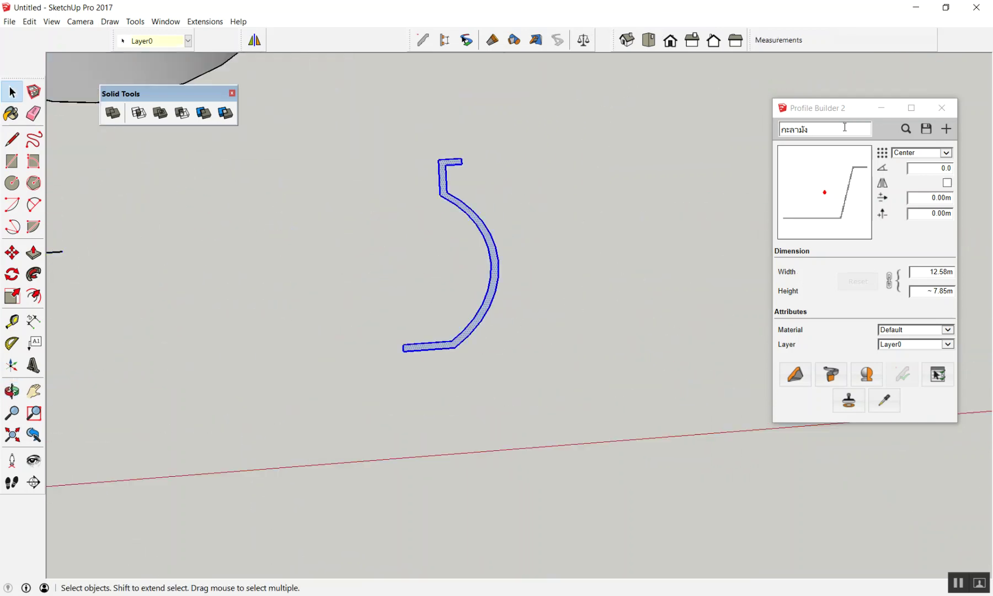
left_click(947, 129)
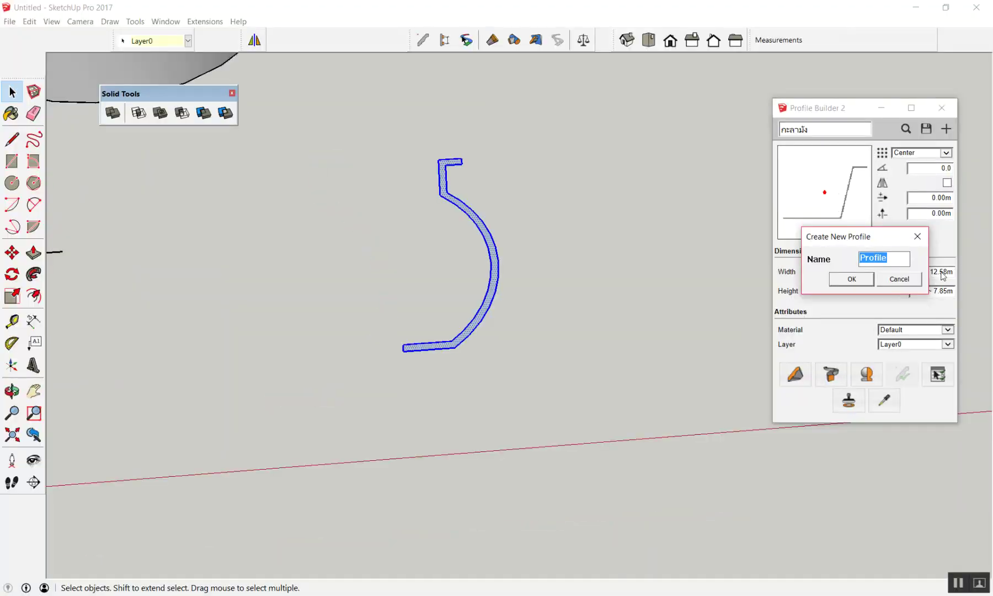
key("BackSpace")
type("แจกัน")
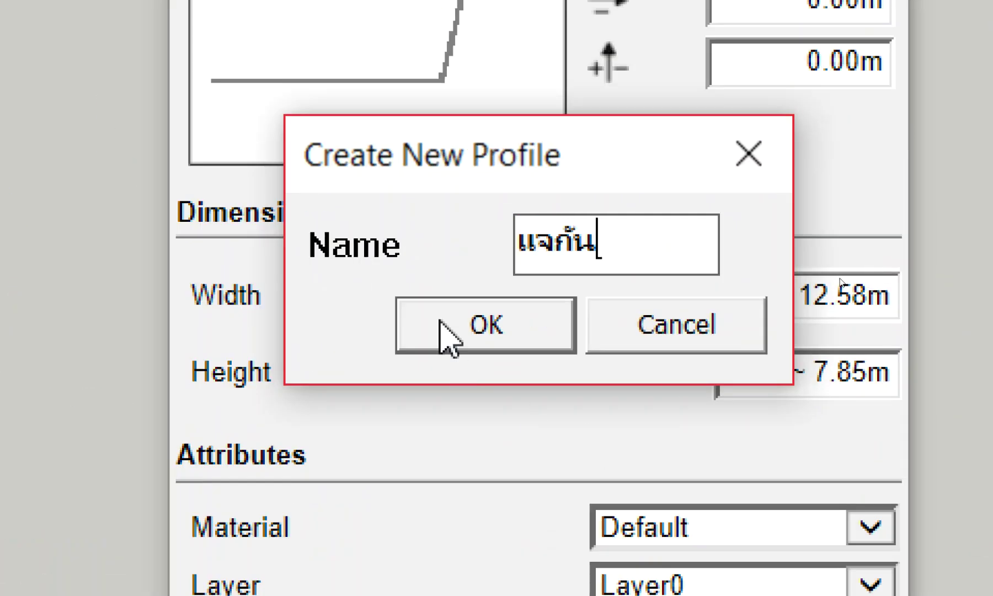
left_click(437, 325)
Start placing a member with the แจกัน profile, then cancel it
mouse_move(632, 283)
middle_mouse_down()
mouse_move(381, 146)
mouse_move(680, 234)
middle_mouse_up()
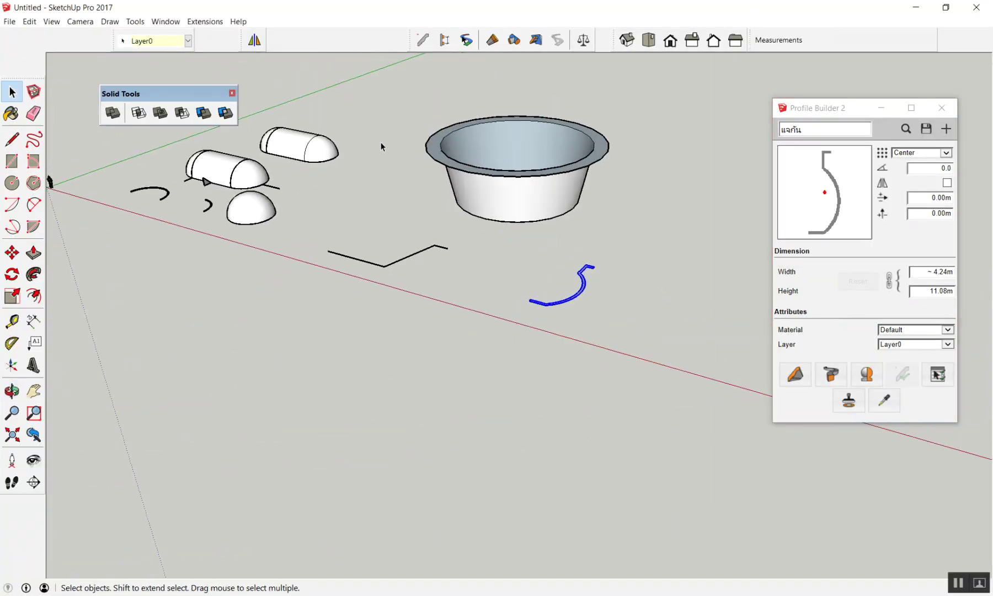
scroll(680, 234, "down", 2)
left_click(796, 375)
mouse_move(795, 374)
middle_mouse_down()
mouse_move(647, 309)
mouse_move(636, 247)
middle_mouse_up()
left_click(661, 263)
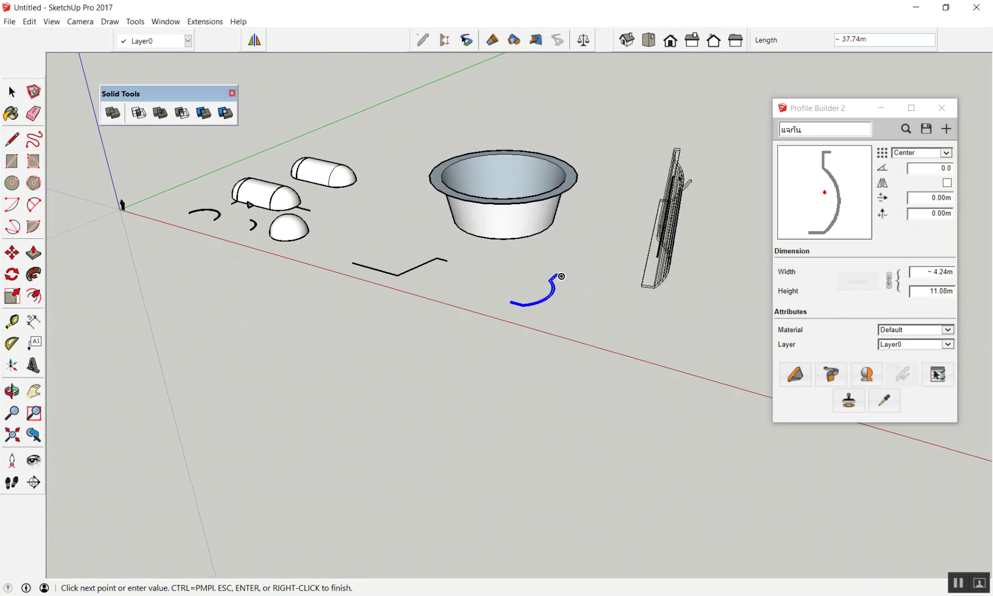
key("Escape")
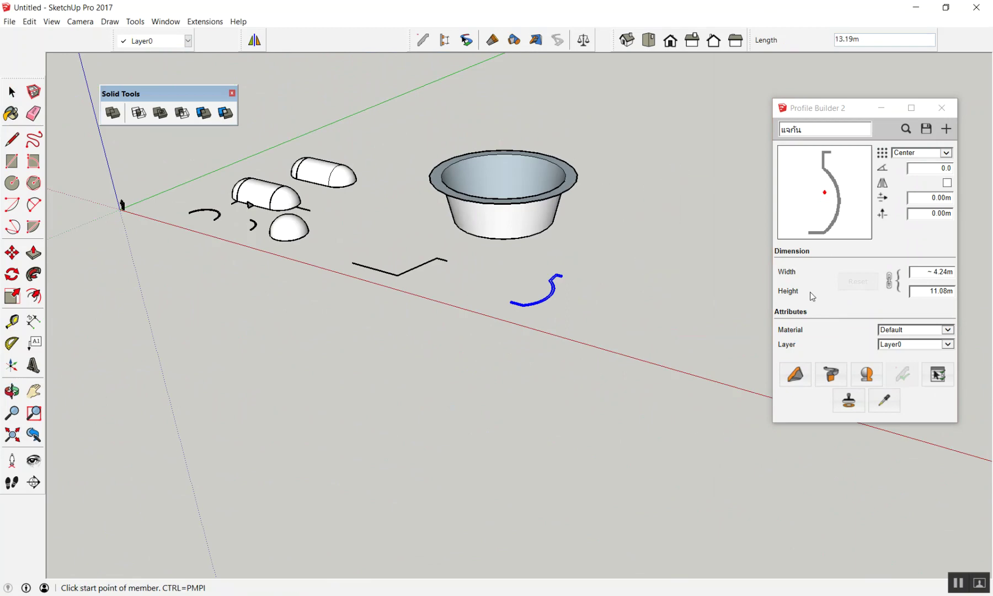
left_click(878, 380)
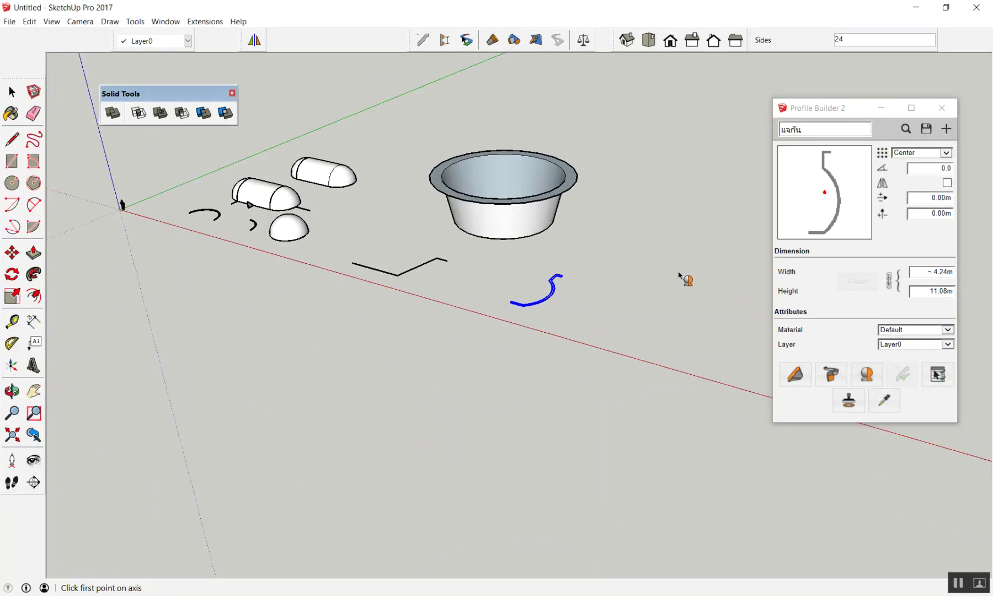
Revolve the แจกัน profile around an axis picked beside it into a vase, then zoom out
left_click(672, 276)
left_click(679, 205)
middle_click_drag(636, 328, 746, 356)
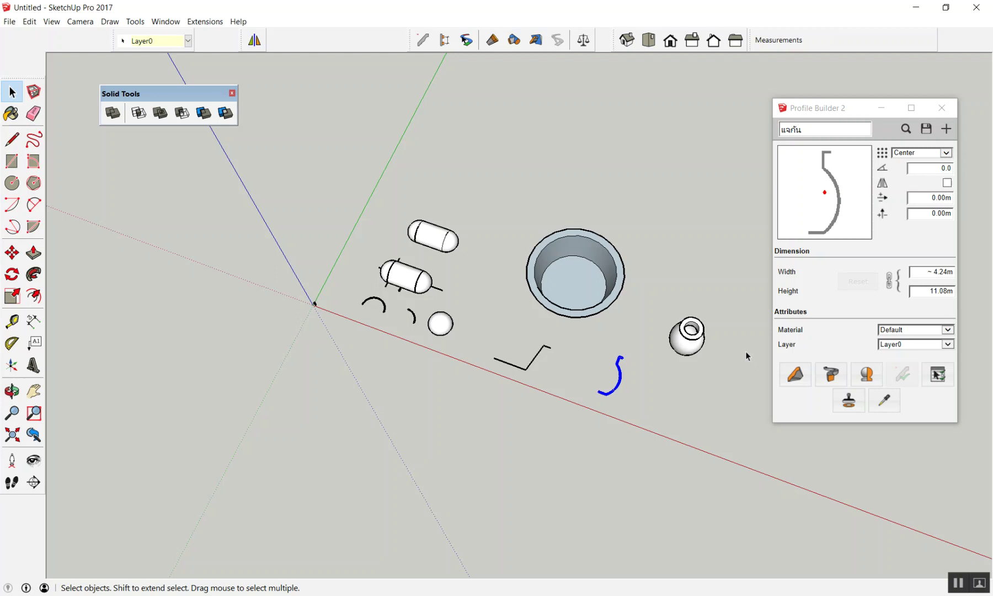
scroll(534, 94, "down", 1)
scroll(403, 119, "down", 3)
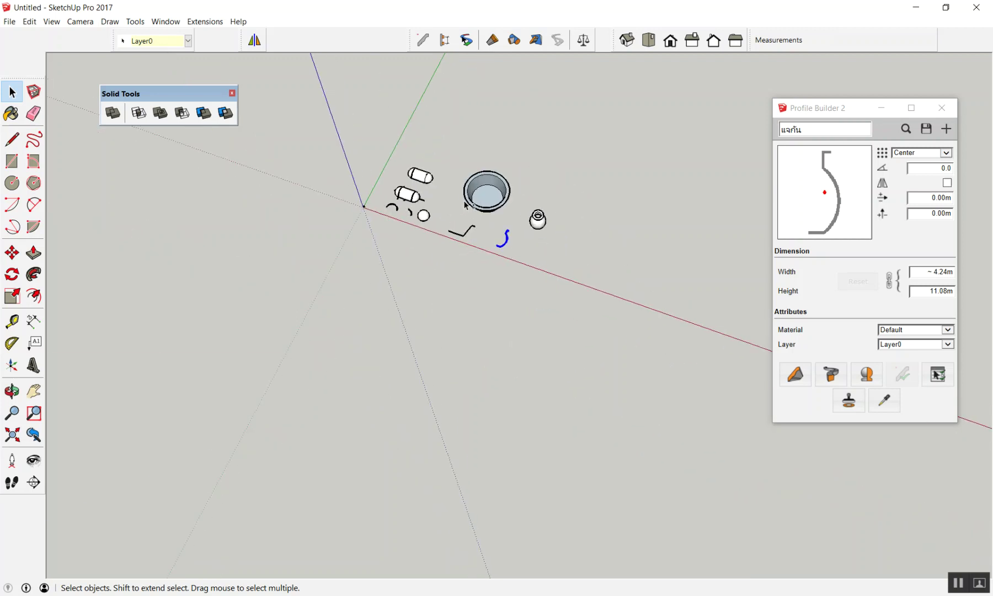
Switch to the top view, leaving the Circle tool unused
key("t")
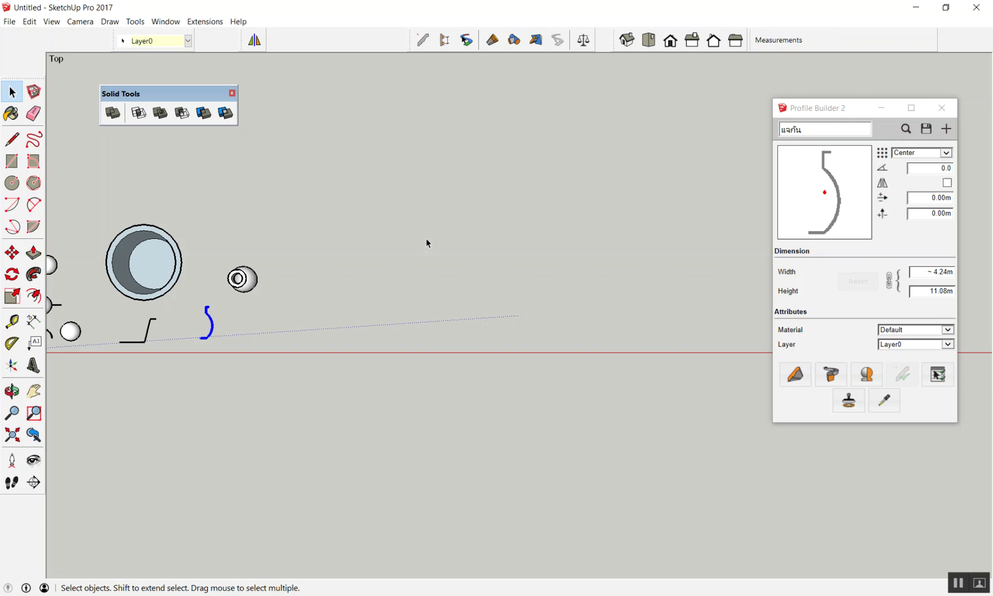
key("c")
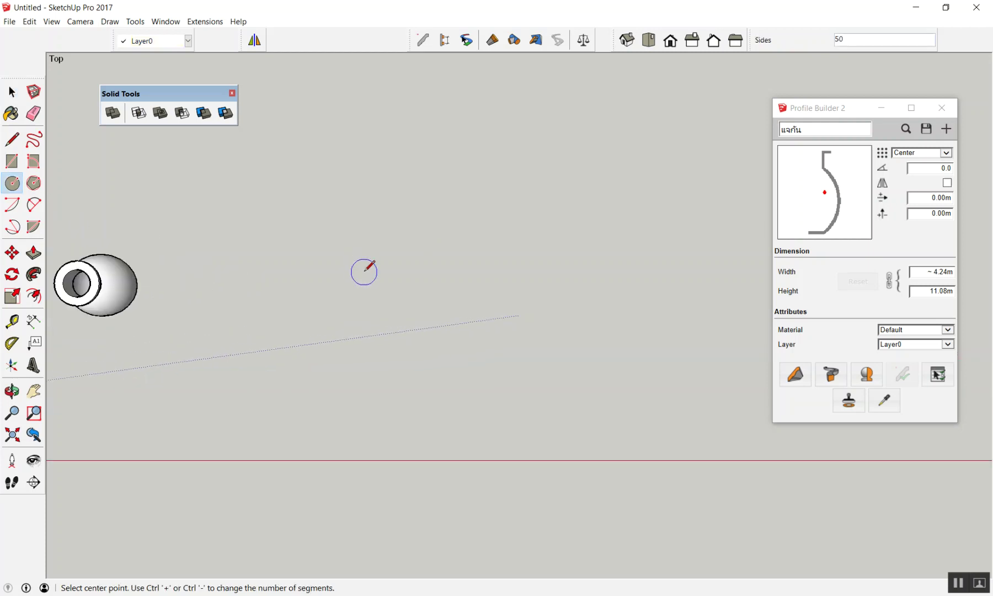
scroll(608, 250, "up", 1)
key("space")
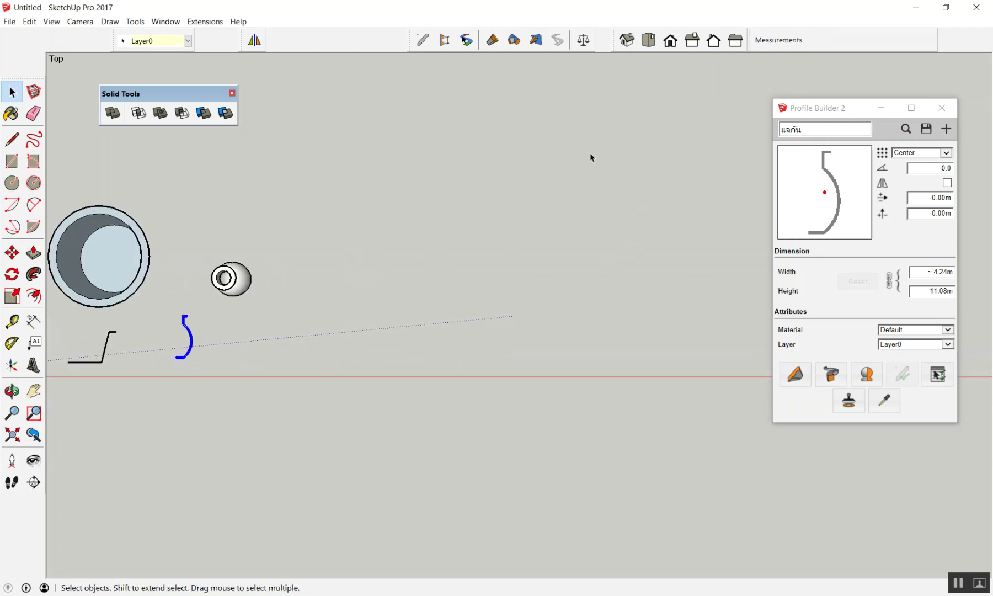
Draw a 50-sided circle with a 1 m radius beside the bowl and vase
key("c")
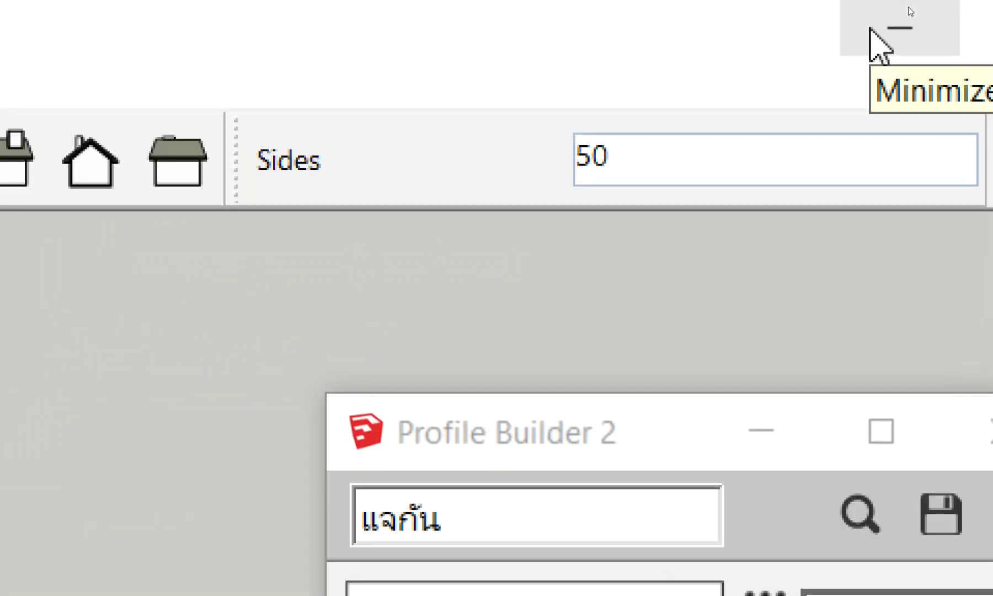
type("ถจ")
key("BackSpace")
key("BackSpace")
type("50")
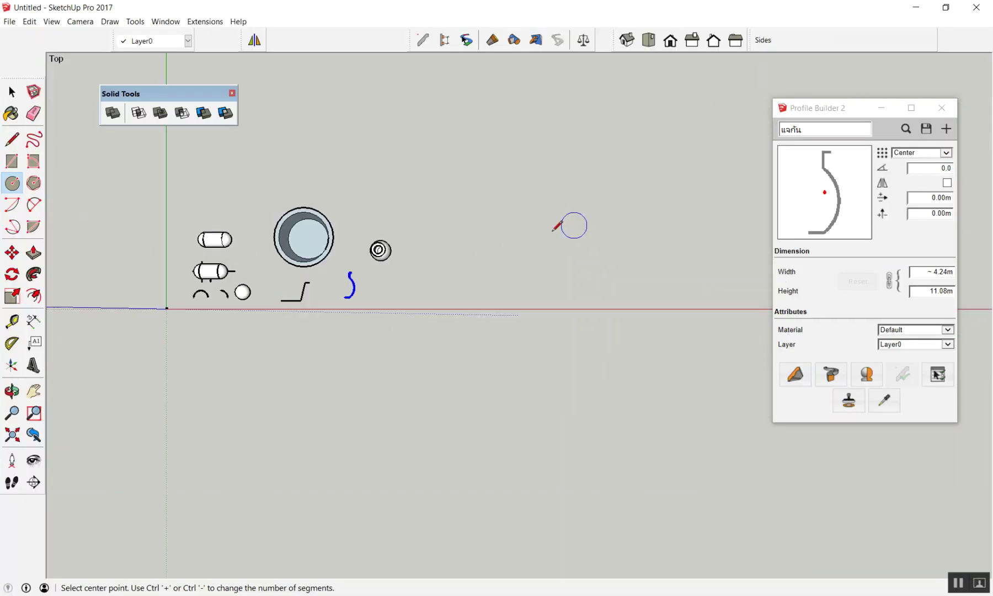
scroll(469, 237, "up", 3)
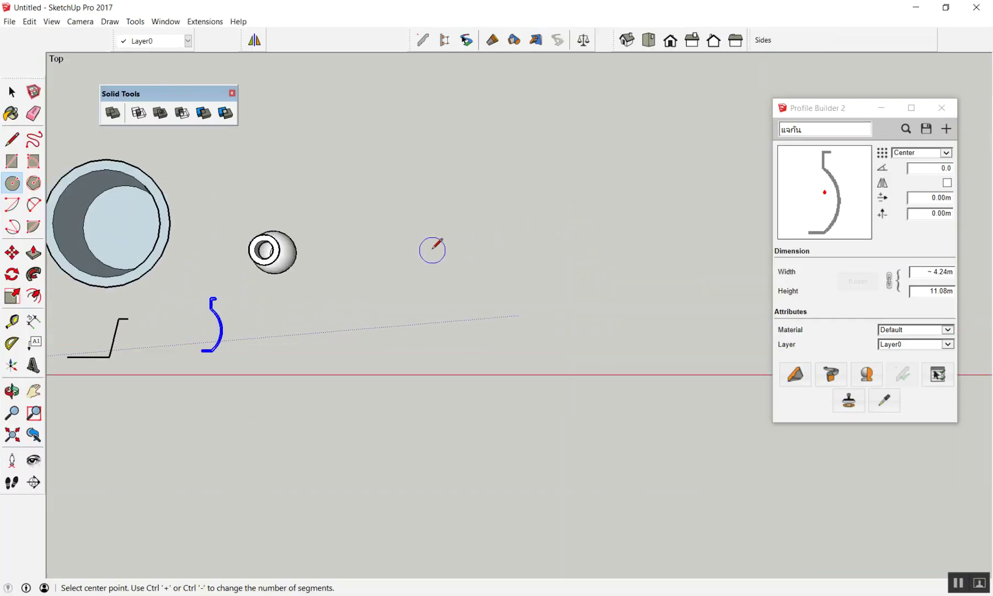
scroll(425, 265, "up", 2)
left_click(477, 296)
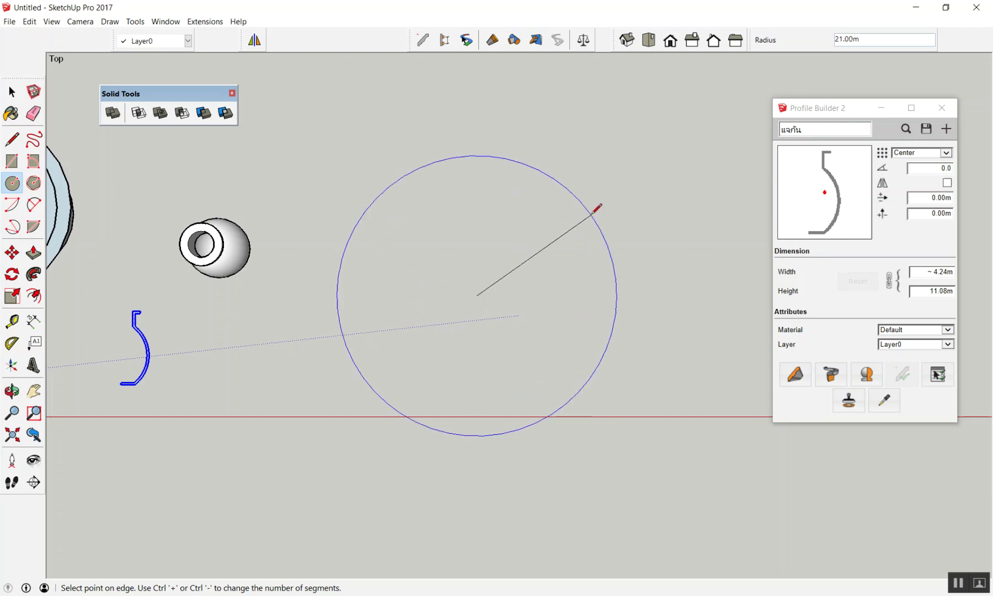
type("1")
key("Return")
scroll(464, 290, "up", 2)
scroll(438, 323, "up", 3)
scroll(438, 323, "up", 3)
scroll(361, 303, "up", 2)
key("space")
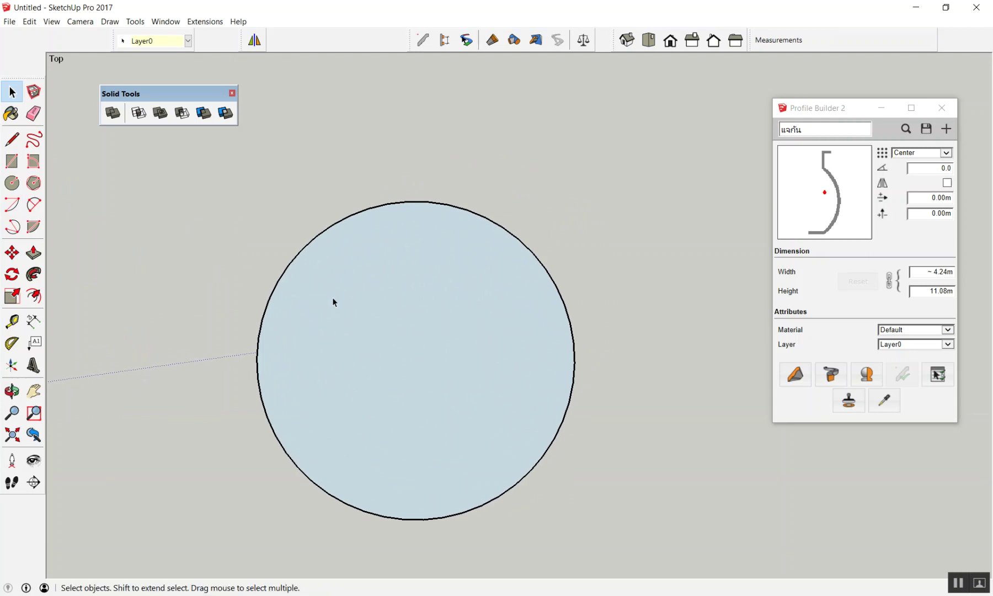
Draw a vertical line from the circle's centre up past its top edge
key("l")
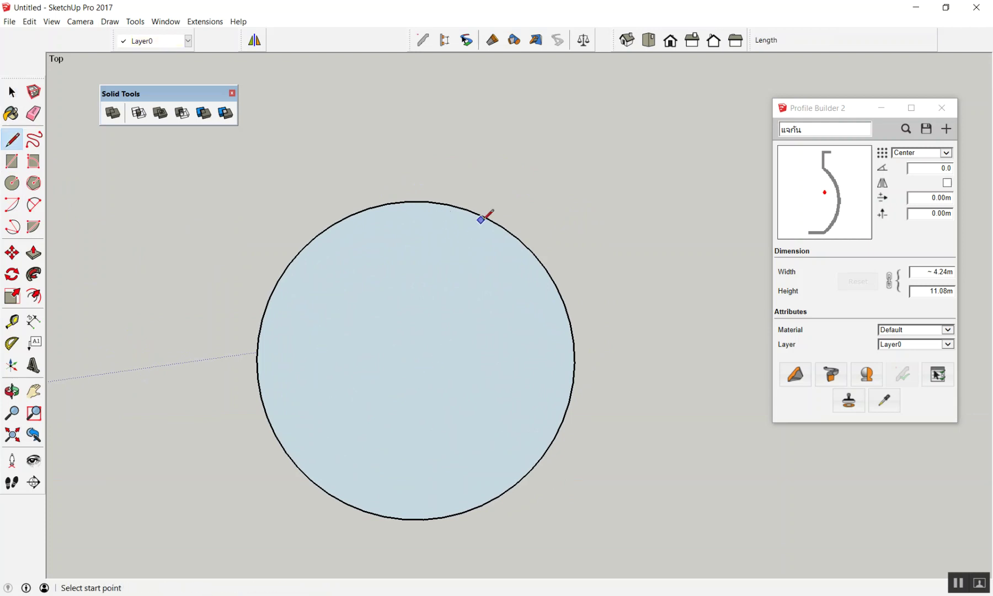
left_click(415, 359)
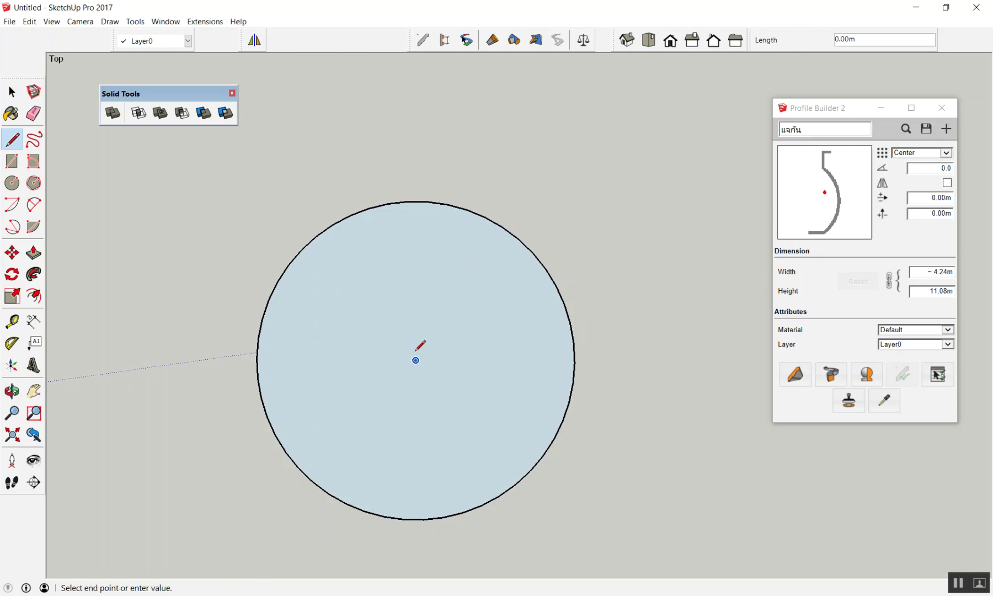
left_click(415, 159)
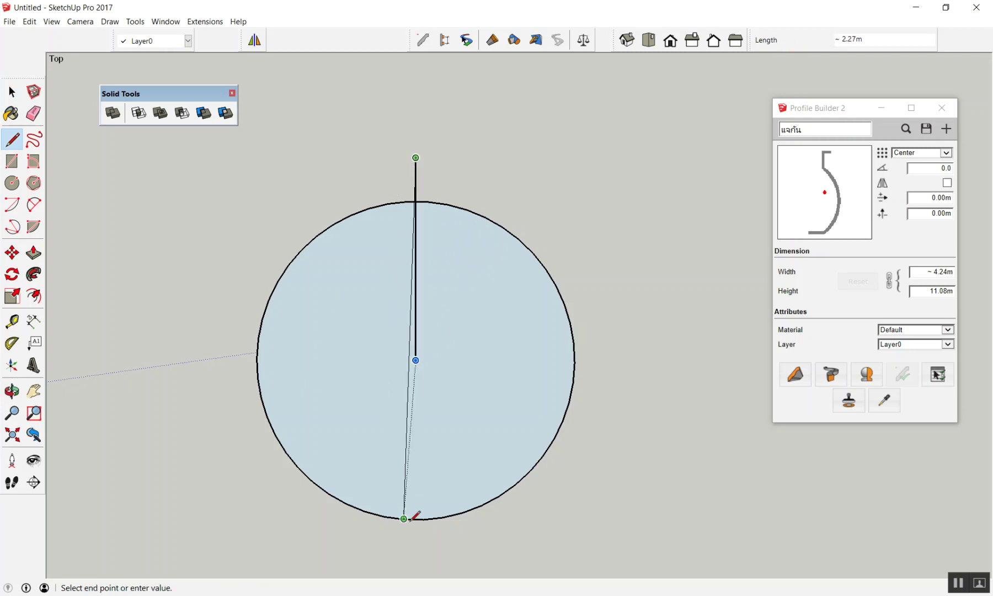
key("space")
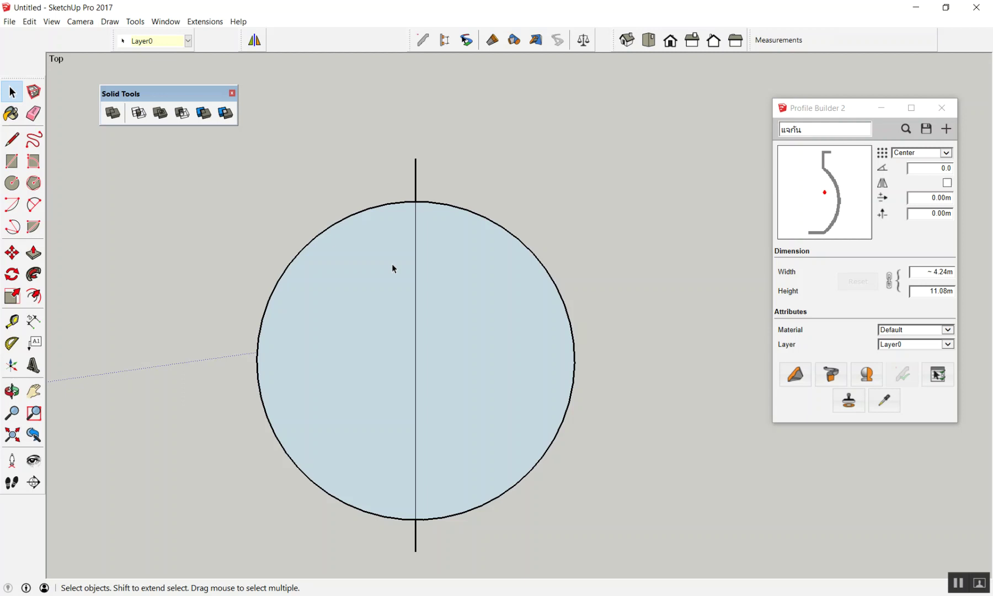
Erase the circle's left half and the line pieces, then undo everything back
key("e")
left_click(386, 208)
left_click(417, 182)
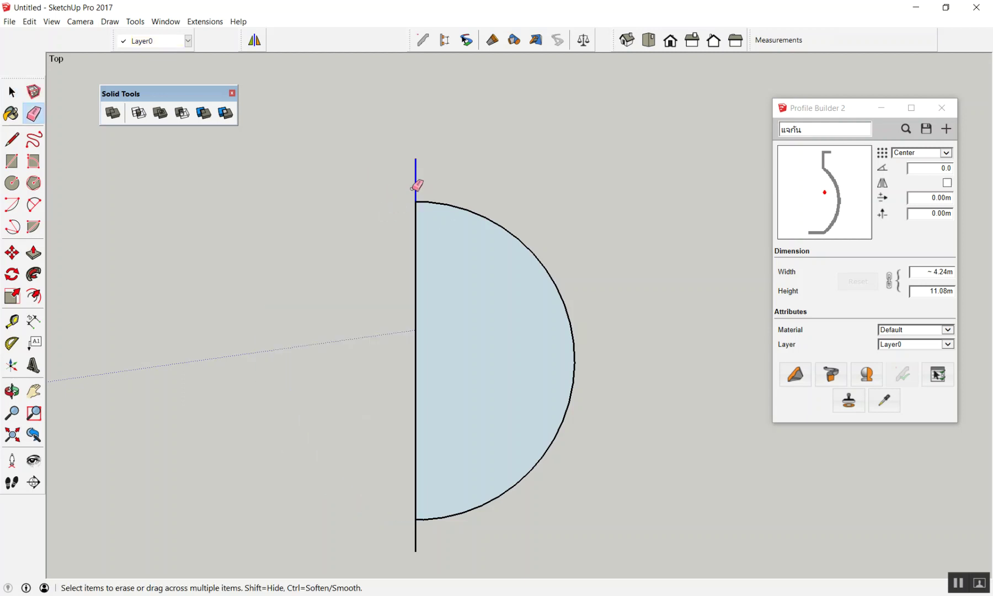
left_click(417, 234)
left_click(417, 381)
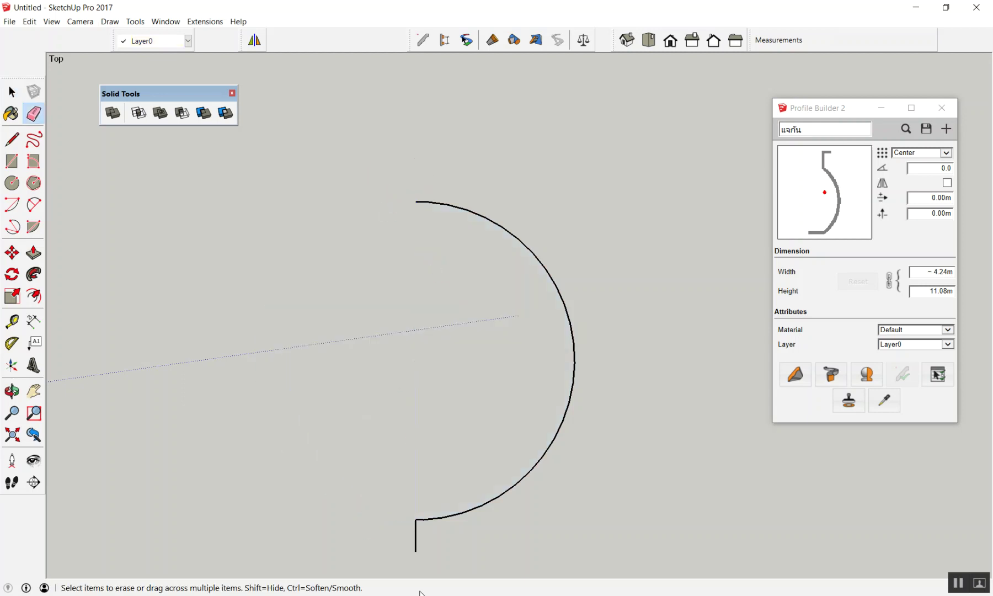
left_click(415, 543)
key("ctrl+z")
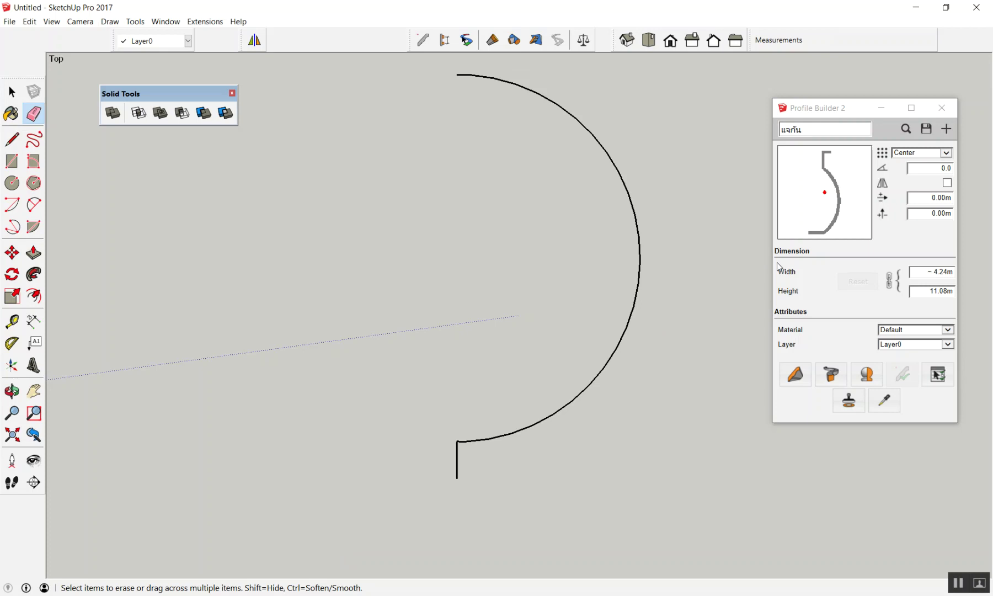
key("ctrl+z")
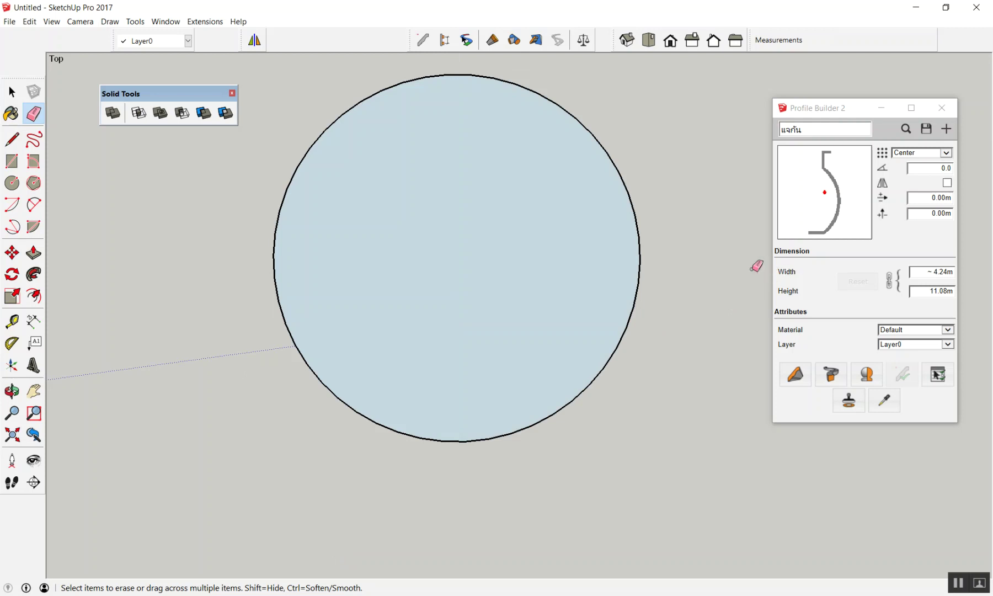
key("ctrl+z")
Draw a fresh circle with a 1 m radius
key("c")
left_click(465, 278)
type("1")
key("Return")
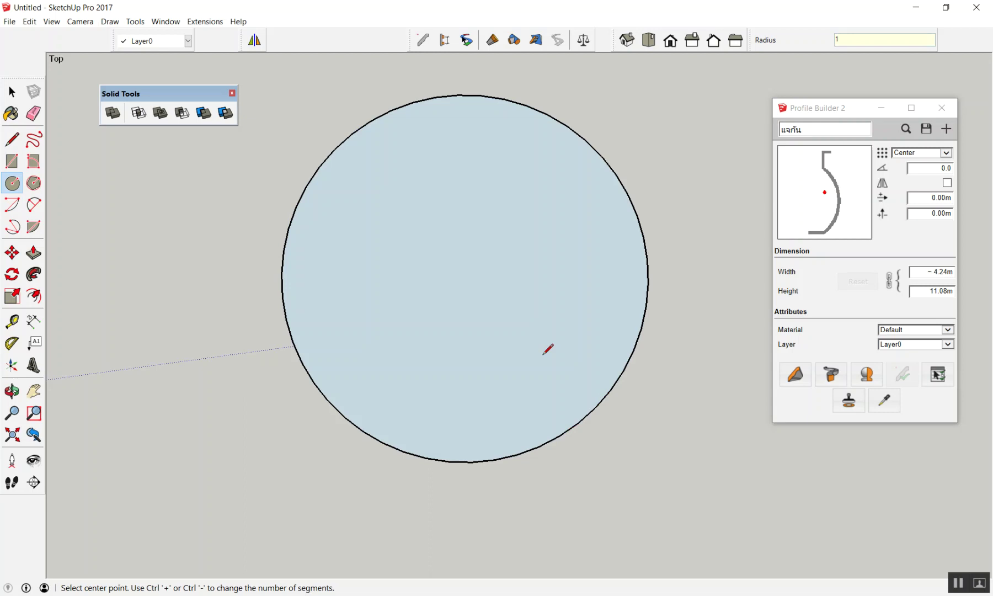
key("space")
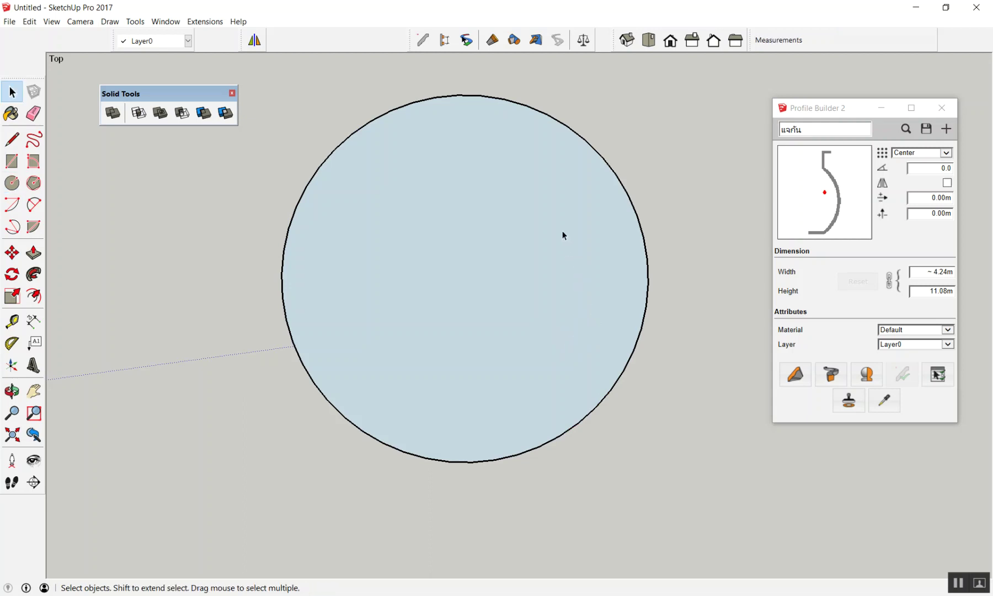
Draw a vertical line through the centre, extending above and below the circle
key("l")
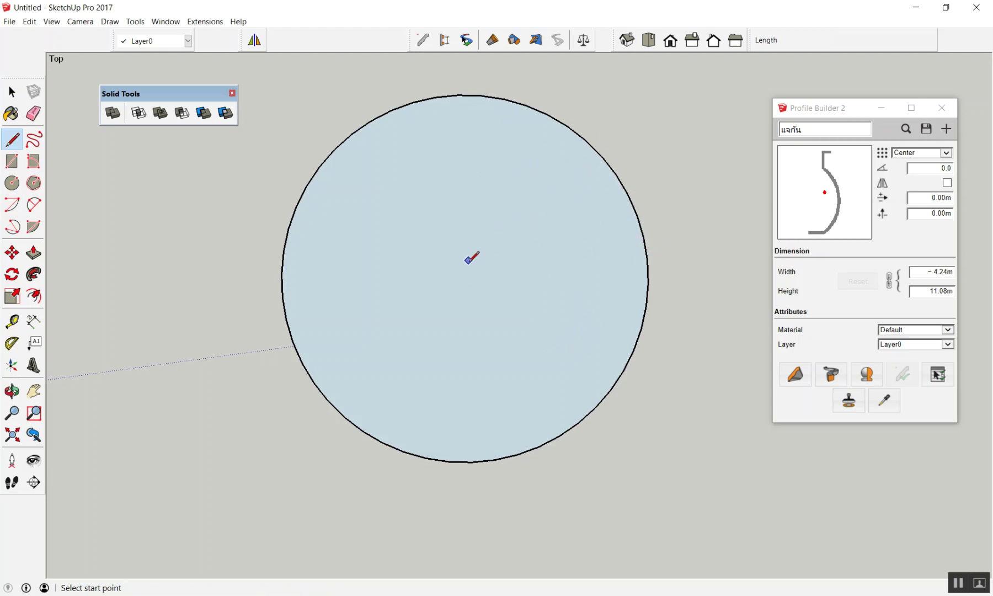
left_click(466, 279)
left_click(465, 75)
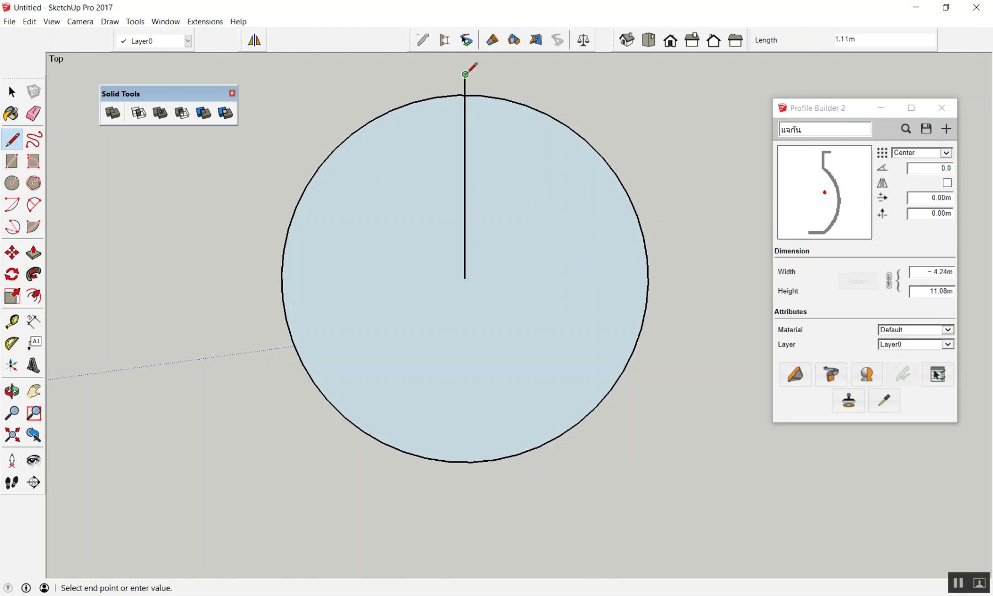
left_click(465, 490)
key("space")
Erase the left half, the face and all line segments, leaving the right arc
key("e")
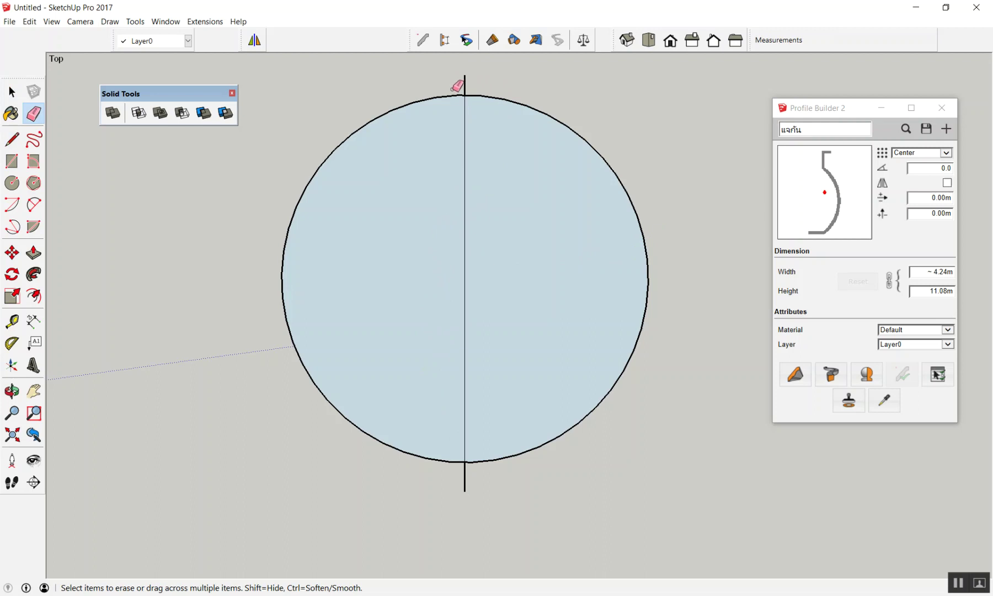
left_click(465, 83)
left_click(443, 105)
left_click(466, 141)
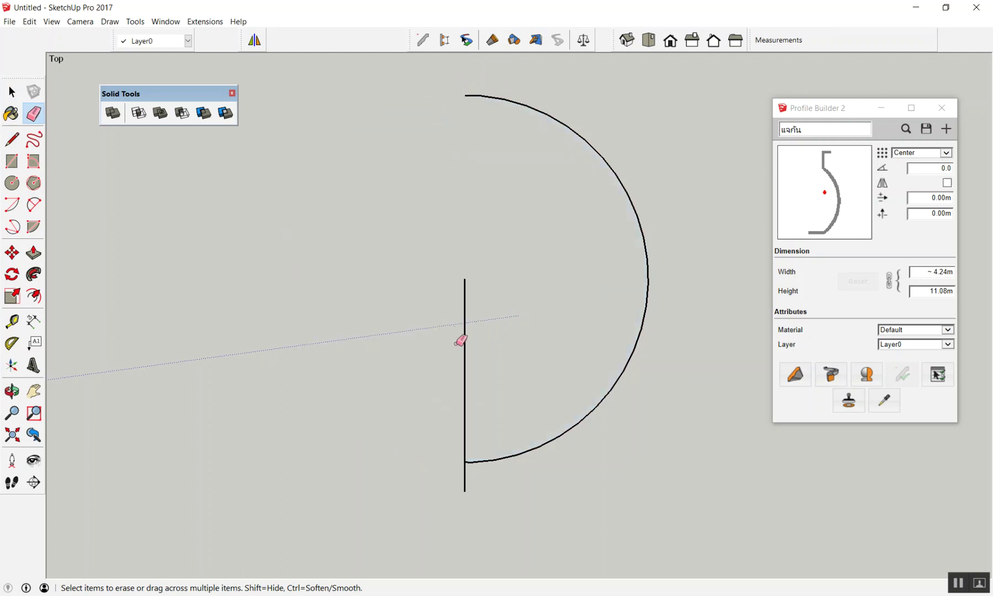
left_click(466, 342)
left_click(465, 477)
key("space")
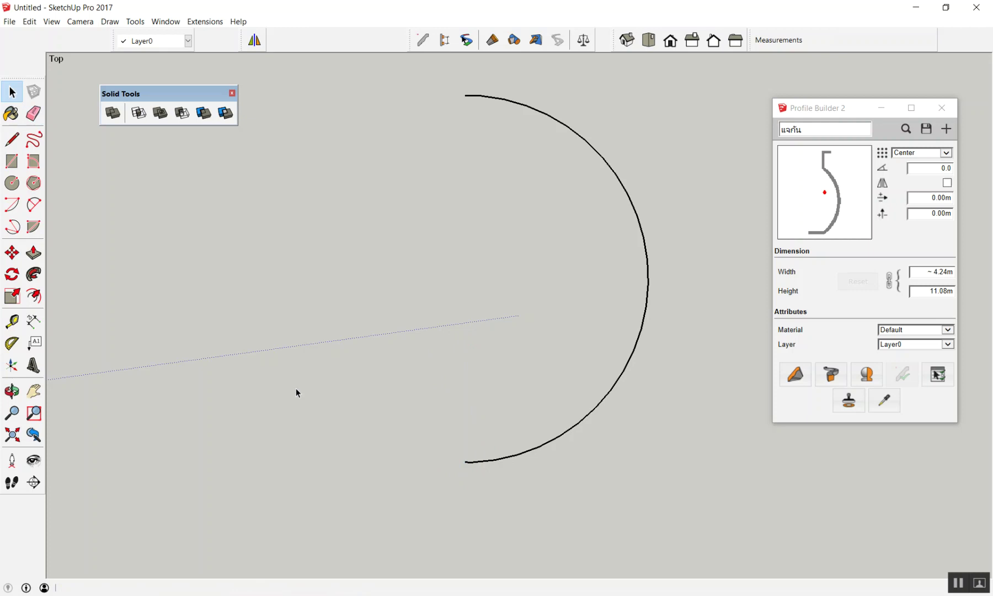
Window-select the half-circle arc and save it as a new profile named ทรงกลม
left_click_drag(402, 88, 674, 500)
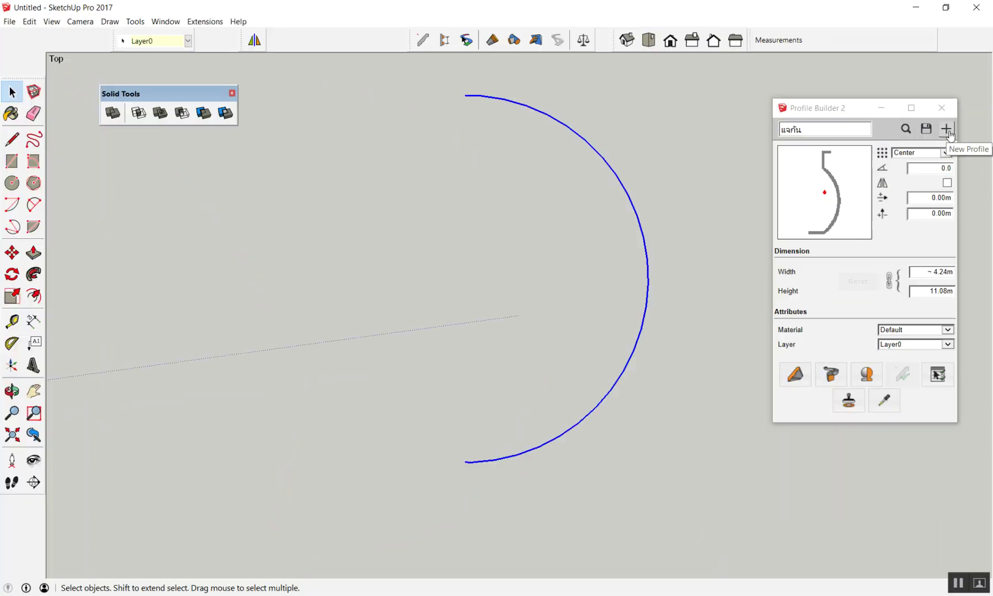
left_click(924, 123)
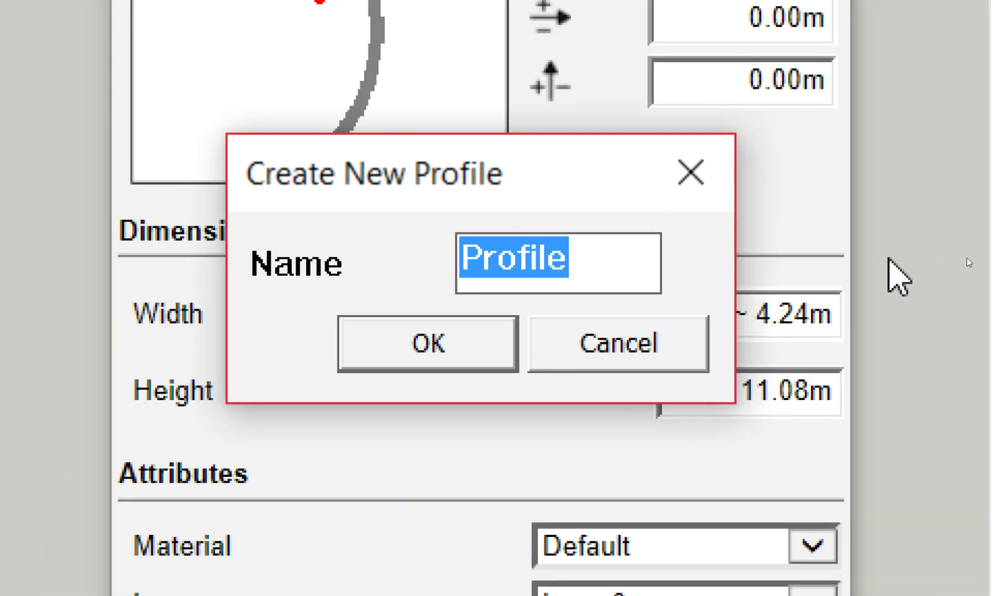
type("mk")
key("BackSpace")
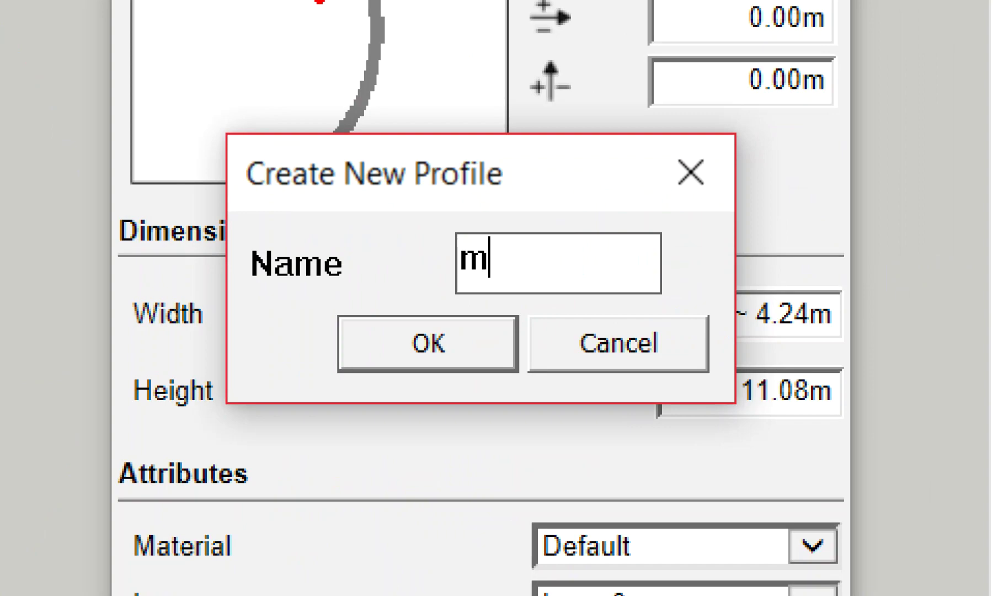
key("BackSpace")
type("ทร")
key("Return")
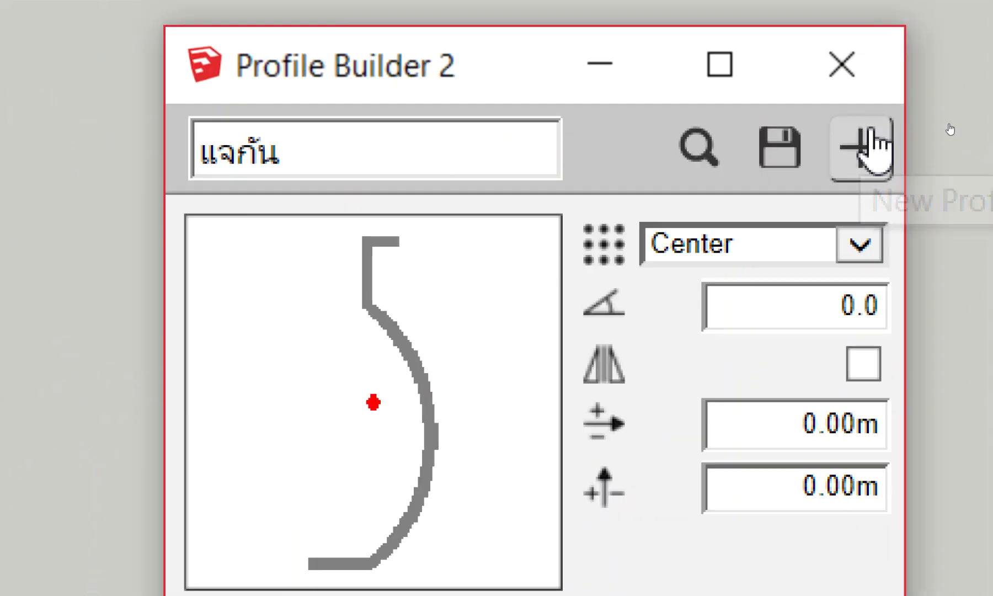
left_click(875, 149)
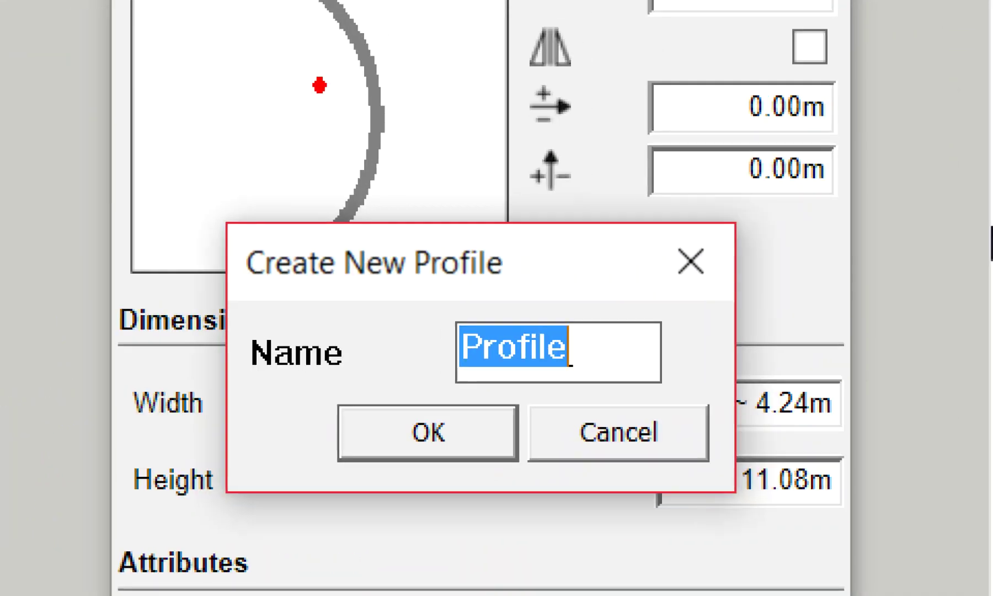
type("ทรงกลม")
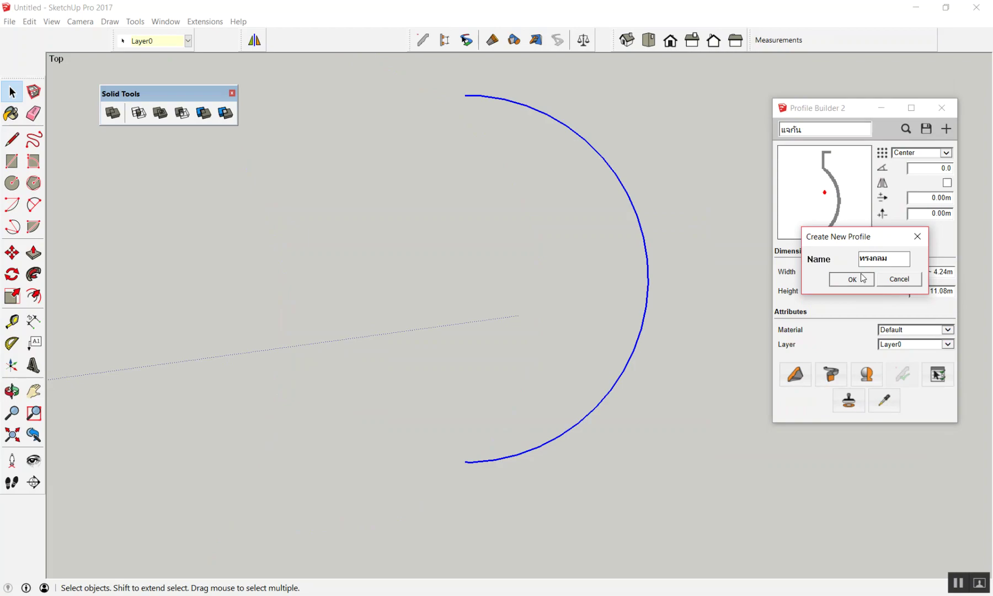
left_click(863, 279)
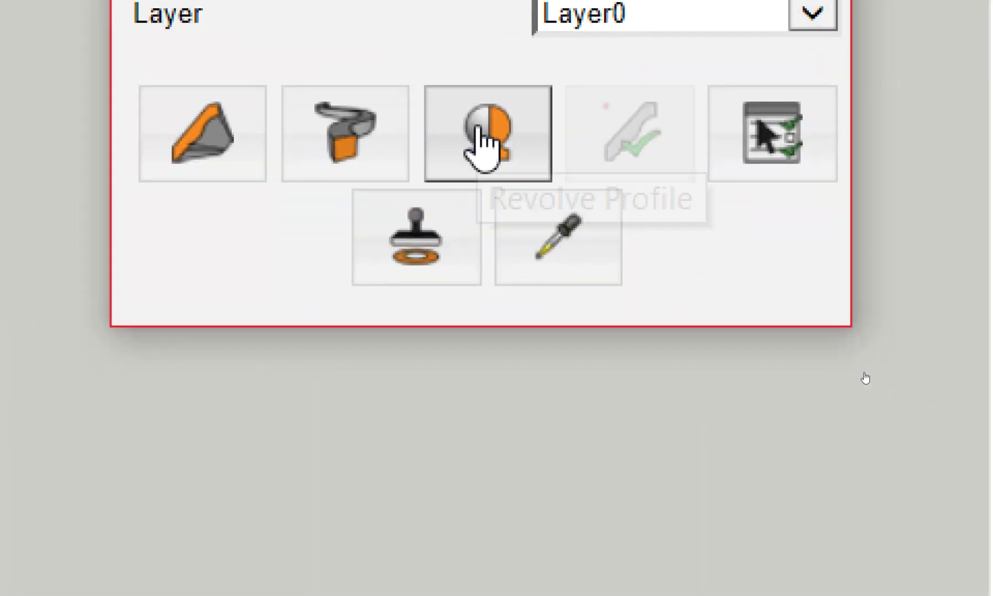
Revolve the ทรงกลม profile about a vertical axis to form a sphere
left_click(478, 128)
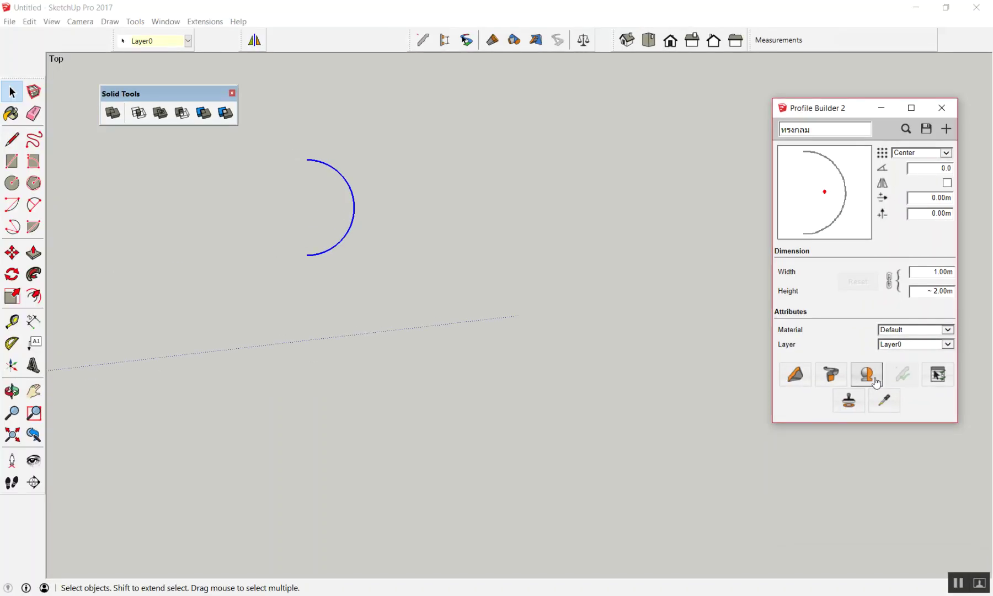
scroll(419, 295, "down", 3)
mouse_move(419, 294)
middle_mouse_down()
mouse_move(262, 199)
mouse_move(252, 133)
mouse_move(349, 194)
mouse_move(421, 273)
mouse_move(395, 217)
middle_mouse_up()
left_click(397, 219)
left_click(401, 171)
key("space")
Zoom and orbit around the sphere, then open the PB Quantifier report
scroll(399, 220, "up", 3)
scroll(436, 215, "up", 2)
scroll(455, 209, "up", 2)
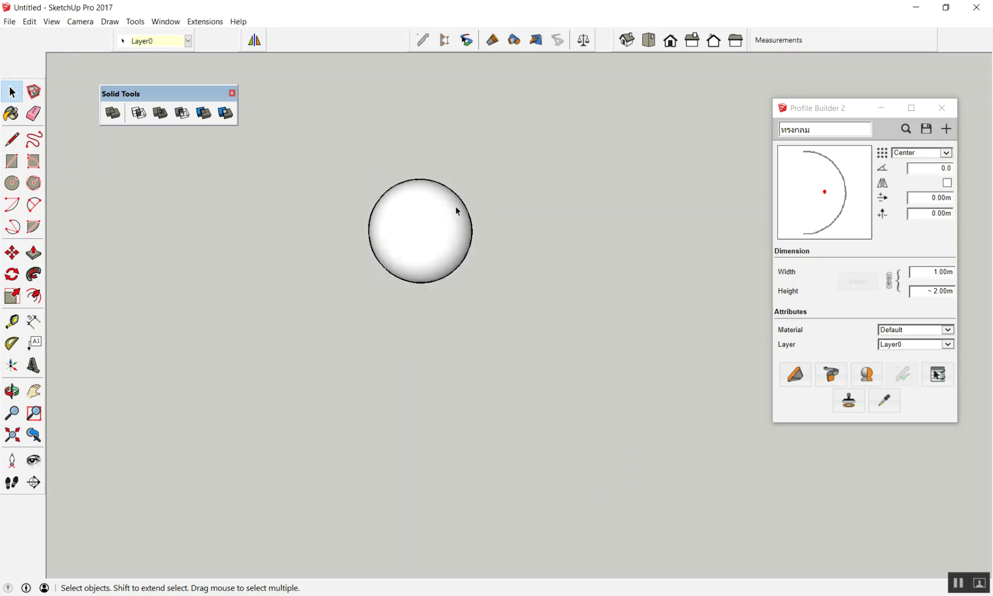
scroll(456, 211, "down", 3)
scroll(475, 240, "down", 3)
scroll(471, 248, "up", 1)
scroll(441, 230, "up", 4)
scroll(524, 293, "up", 2)
scroll(556, 292, "up", 4)
scroll(557, 290, "up", 3)
mouse_move(556, 301)
middle_mouse_down()
mouse_move(352, 309)
mouse_move(521, 339)
middle_mouse_up()
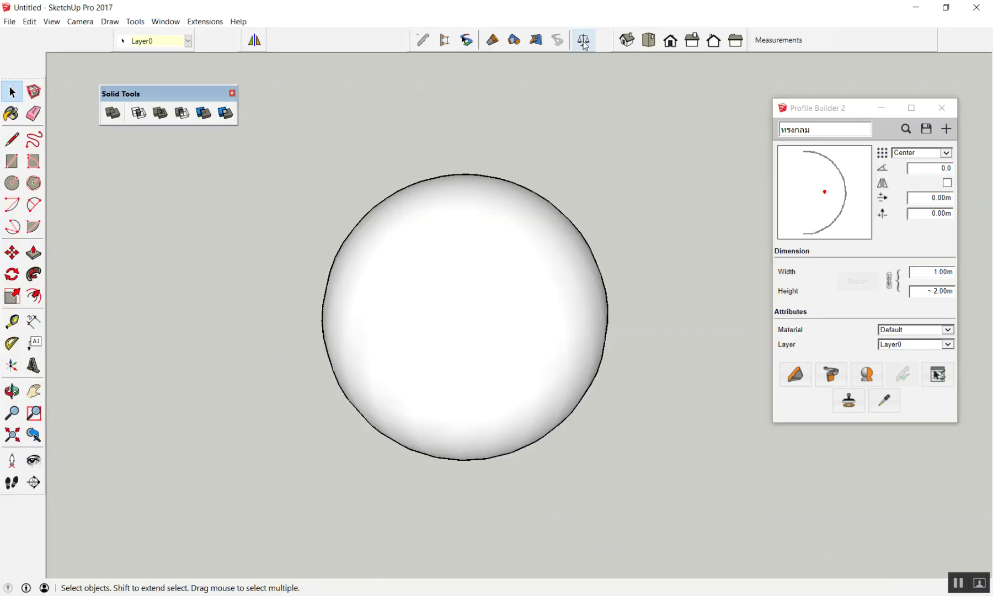
left_click(584, 44)
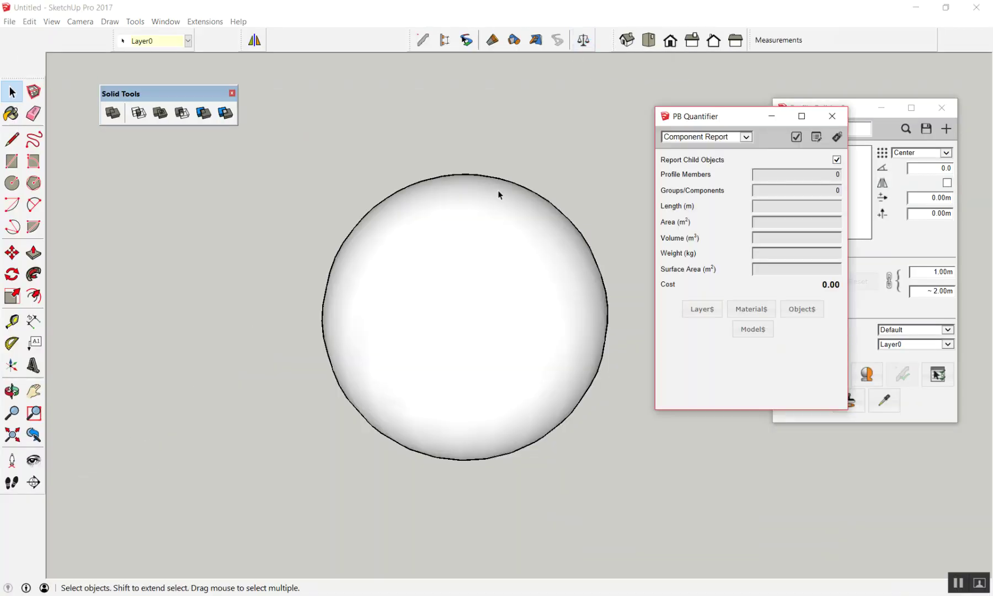
Measure the sphere (4.125 m³, 12.470 m²), deselect it, and zoom out to all objects
left_click(493, 226)
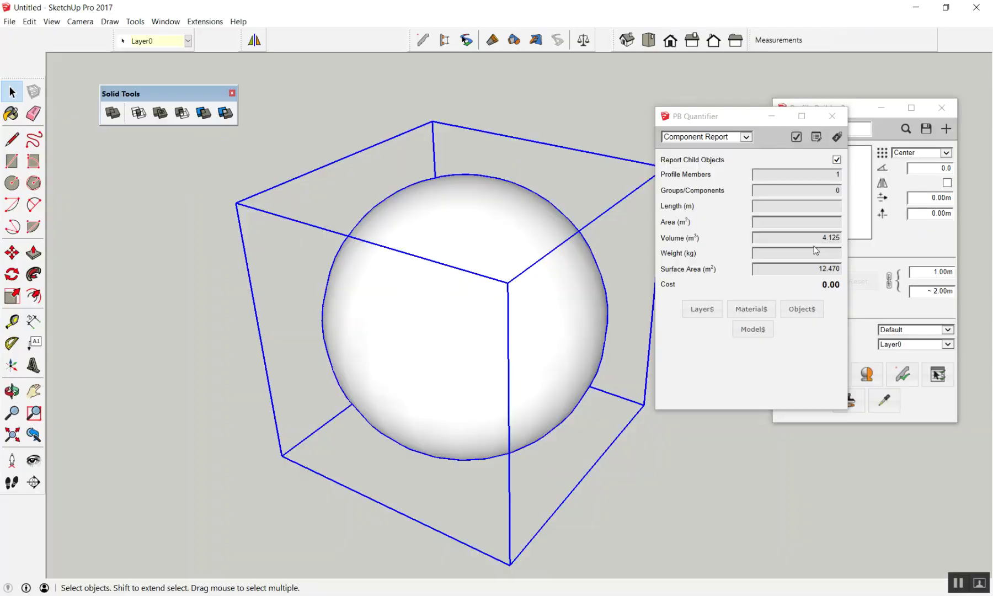
scroll(582, 371, "down", 3)
left_click(497, 222)
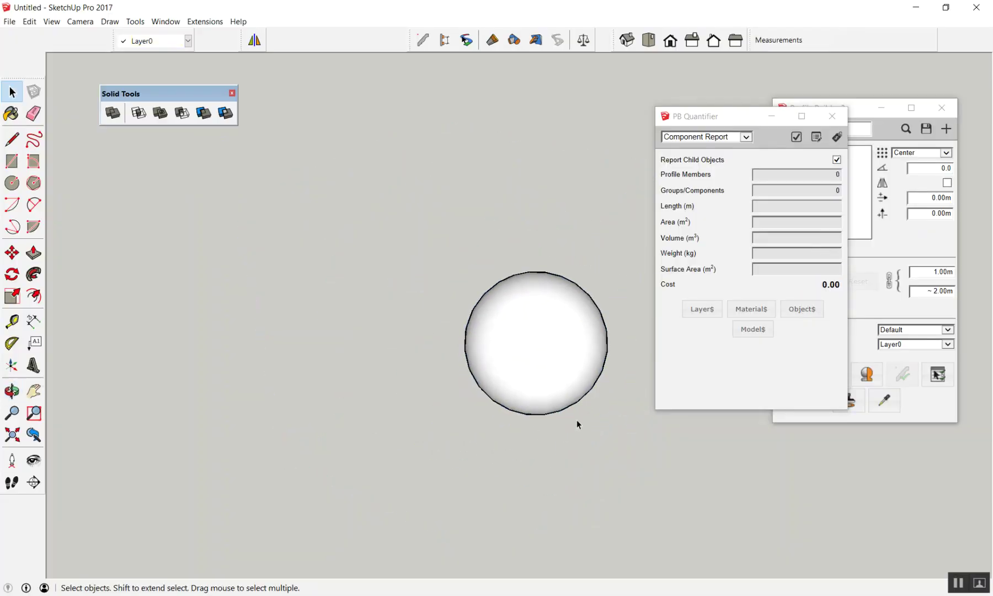
scroll(565, 435, "up", 3)
middle_click_drag(543, 355, 601, 339)
mouse_move(401, 154)
middle_mouse_down()
mouse_move(401, 178)
mouse_move(402, 159)
mouse_move(389, 170)
mouse_move(407, 239)
mouse_move(557, 392)
middle_mouse_up()
scroll(401, 178, "down", 5)
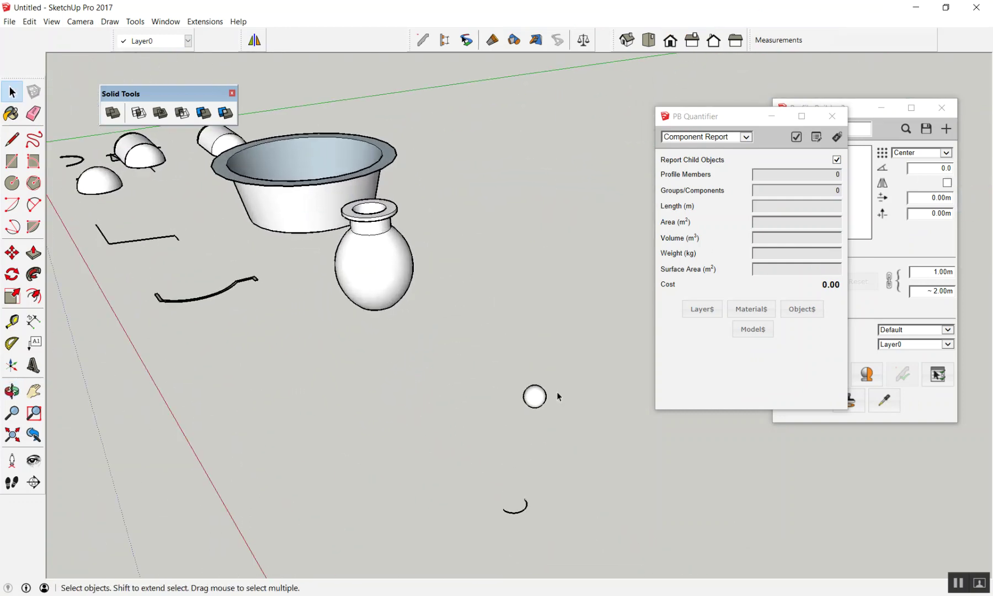
scroll(558, 392, "down", 3)
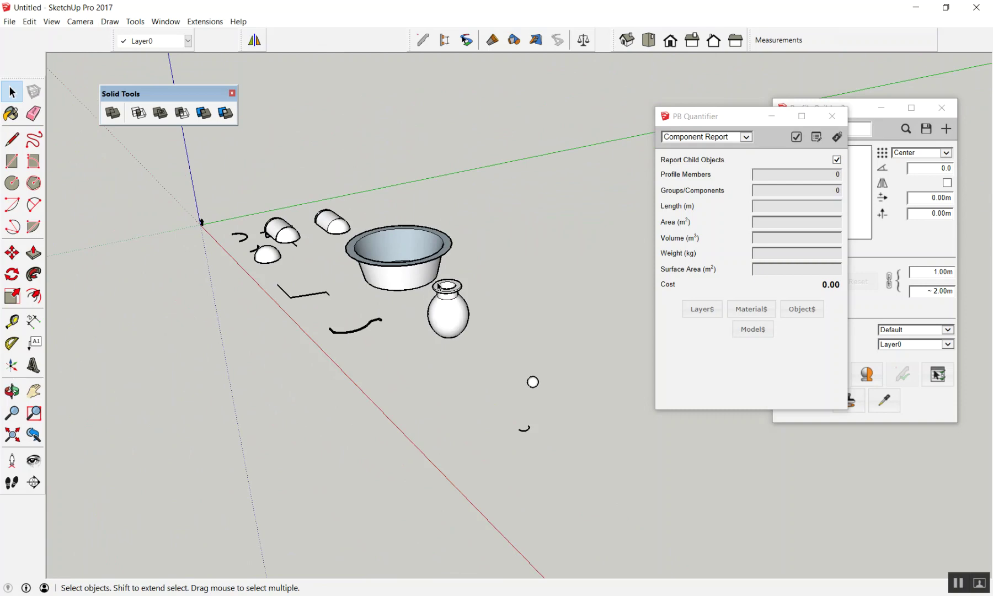
Frame the capsules, bowl, vase, sphere and profiles, then window-select them all
middle_click_drag(434, 299, 416, 325)
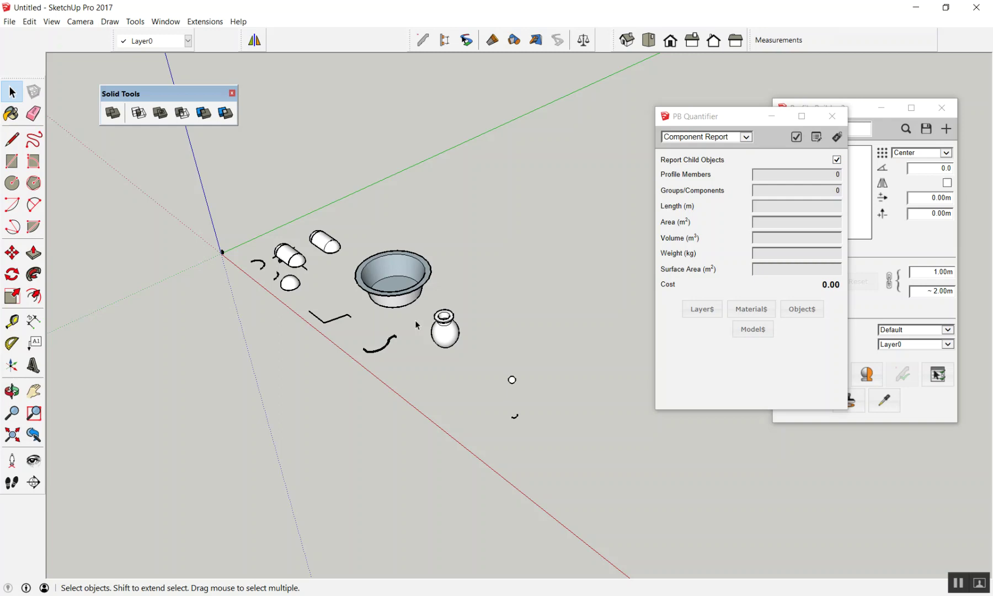
scroll(415, 319, "up", 2)
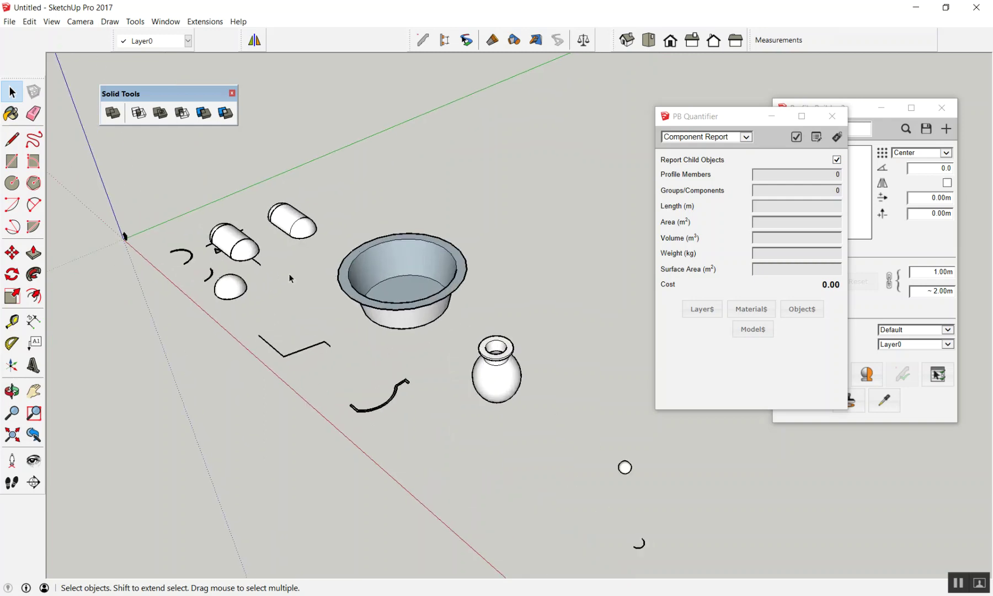
scroll(387, 287, "up", 2)
scroll(331, 221, "up", 1)
scroll(337, 122, "up", 2)
scroll(325, 160, "up", 1)
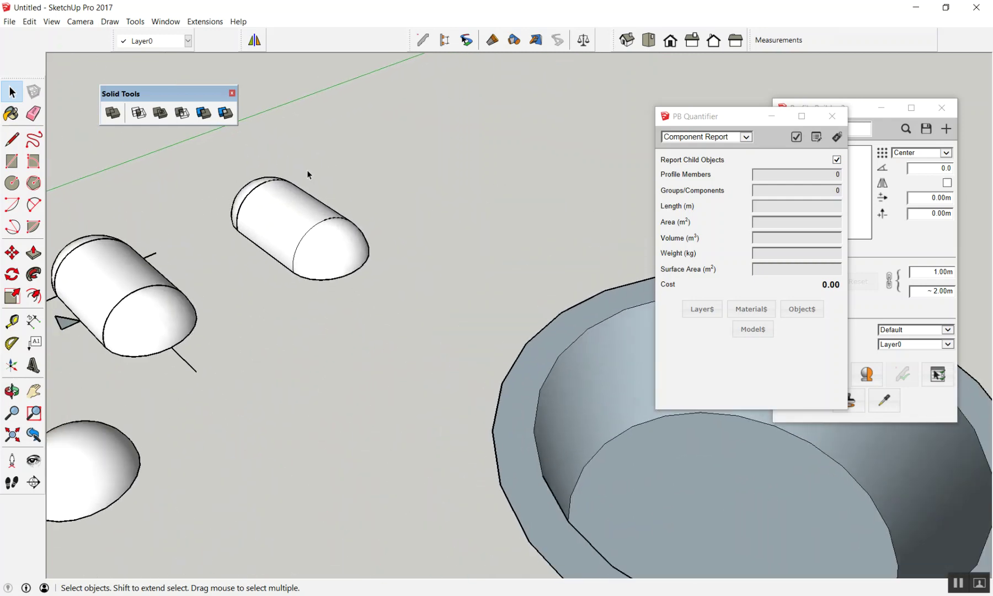
scroll(419, 160, "down", 2)
scroll(463, 151, "down", 2)
scroll(454, 162, "down", 1)
scroll(450, 241, "up", 1)
scroll(476, 158, "down", 2)
scroll(341, 167, "down", 2)
scroll(299, 161, "down", 2)
scroll(430, 196, "down", 1)
scroll(577, 188, "down", 1)
scroll(324, 136, "up", 2)
scroll(324, 136, "up", 2)
left_click_drag(308, 121, 618, 418)
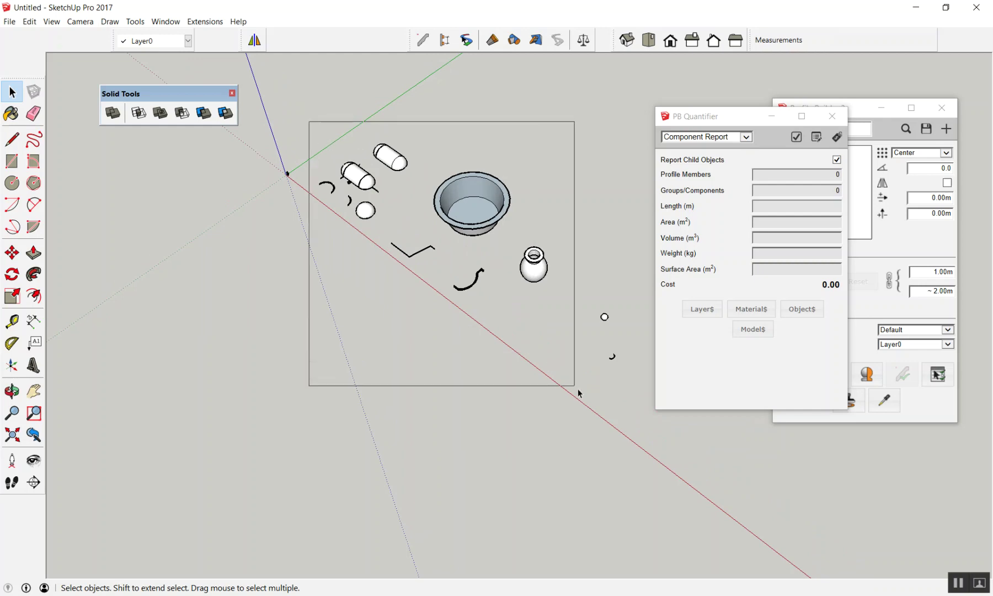
Delete all the selected test objects
key("Delete")
scroll(321, 171, "up", 1)
scroll(321, 191, "up", 1)
scroll(290, 188, "up", 2)
scroll(290, 188, "up", 2)
scroll(299, 206, "up", 1)
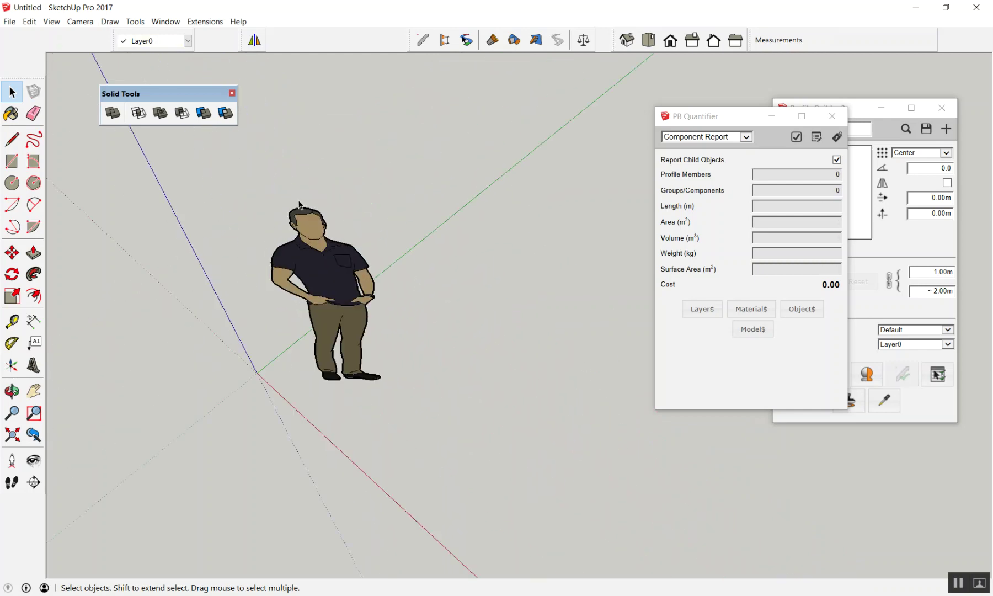
Draw a trial rectangle on the ground, then select and delete it
key("r")
scroll(312, 282, "down", 2)
left_click(414, 347)
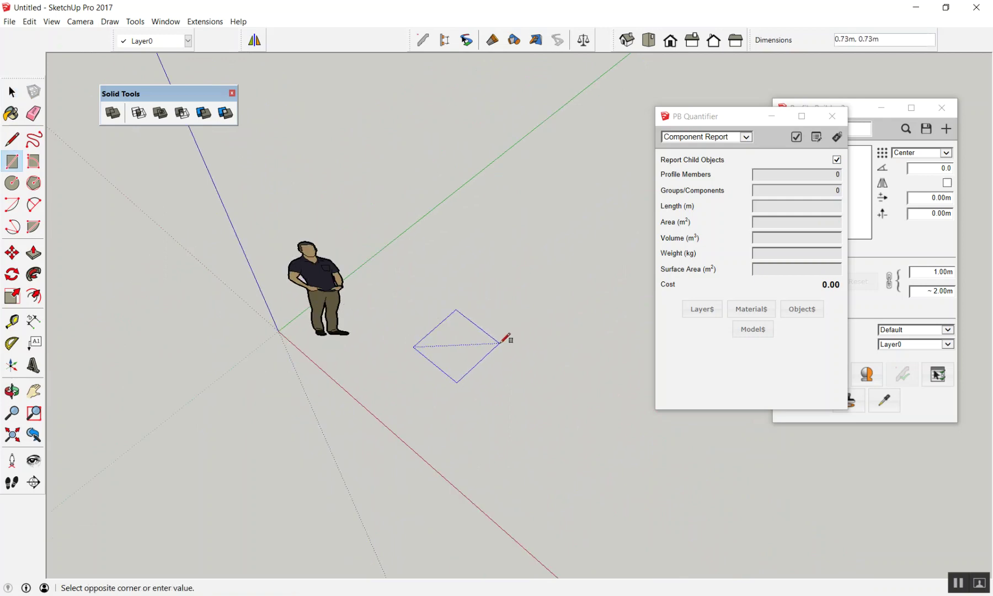
left_click(505, 337)
scroll(408, 222, "down", 1)
key("space")
scroll(435, 318, "up", 2)
scroll(449, 351, "up", 2)
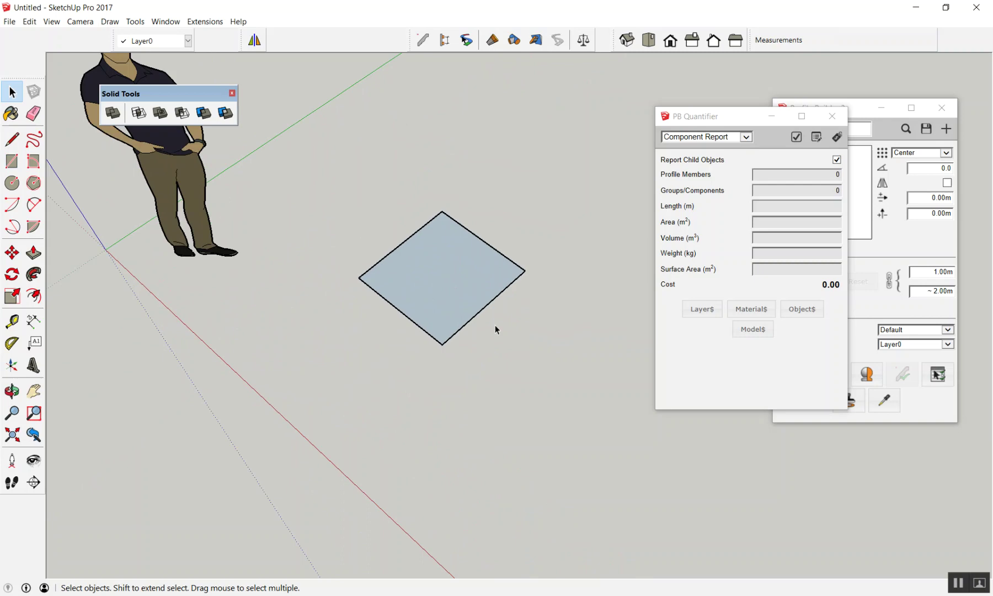
left_click_drag(313, 205, 571, 405)
key("Delete")
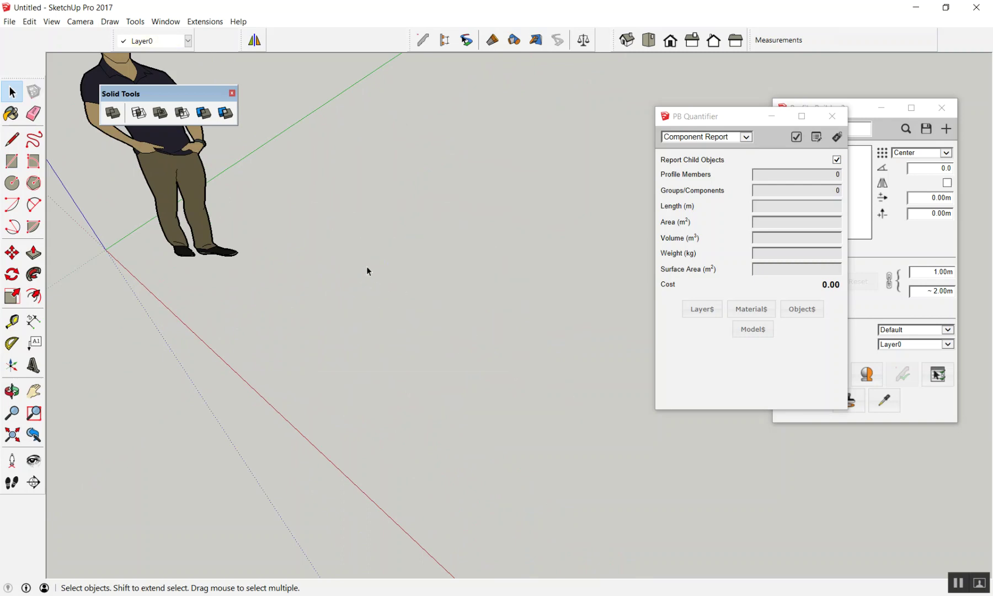
Draw a rectangle sized with 1, then undo the wrongly sized strip
key("r")
left_click(321, 298)
left_click(555, 264)
type("1")
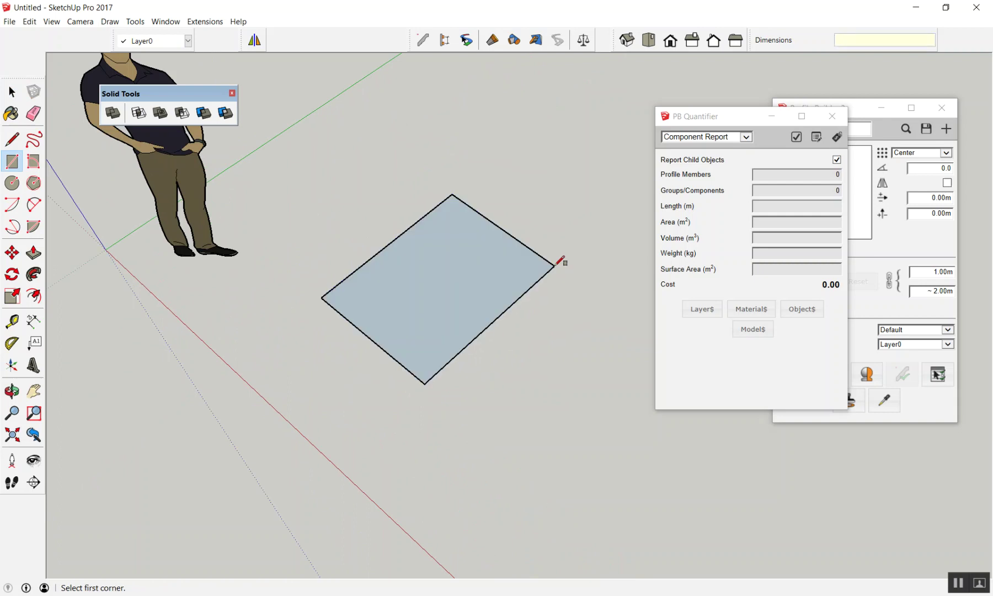
key("Return")
type("2.2")
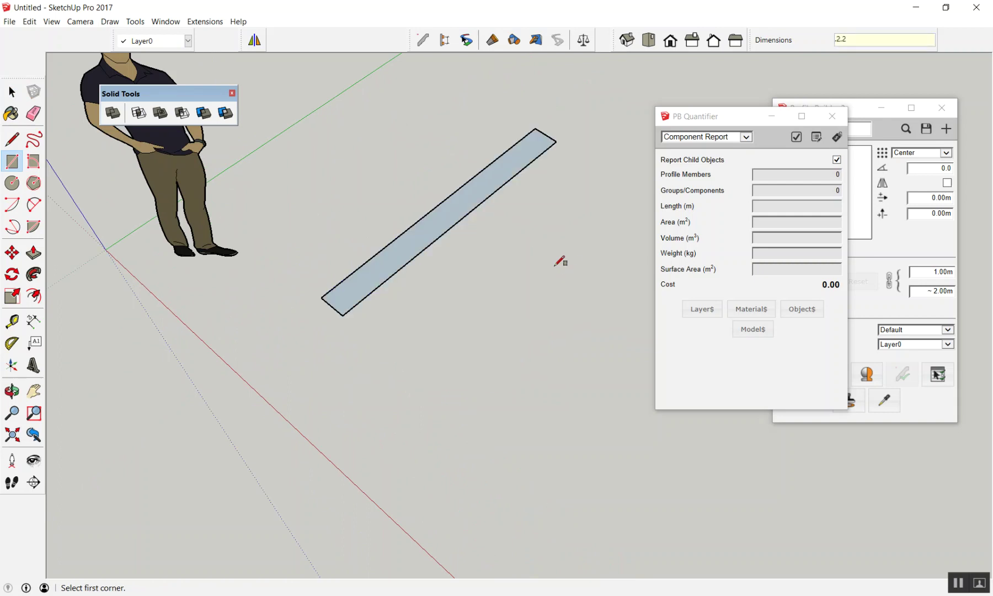
key("ctrl+z")
Draw a rectangle resized to a 0.2 m square on the ground
left_click(347, 325)
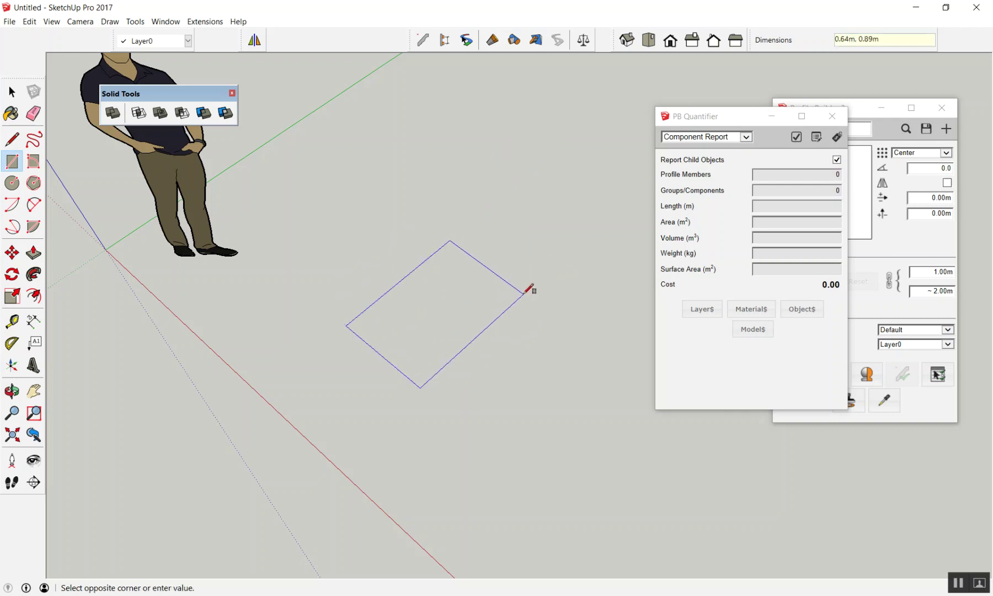
left_click(524, 292)
type(".2")
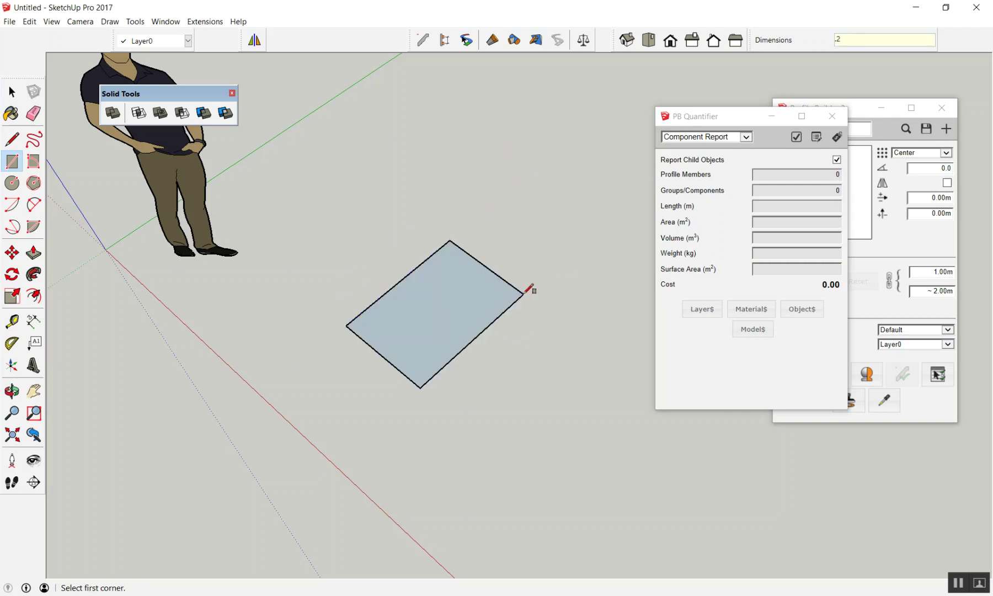
type(",.2")
key("Return")
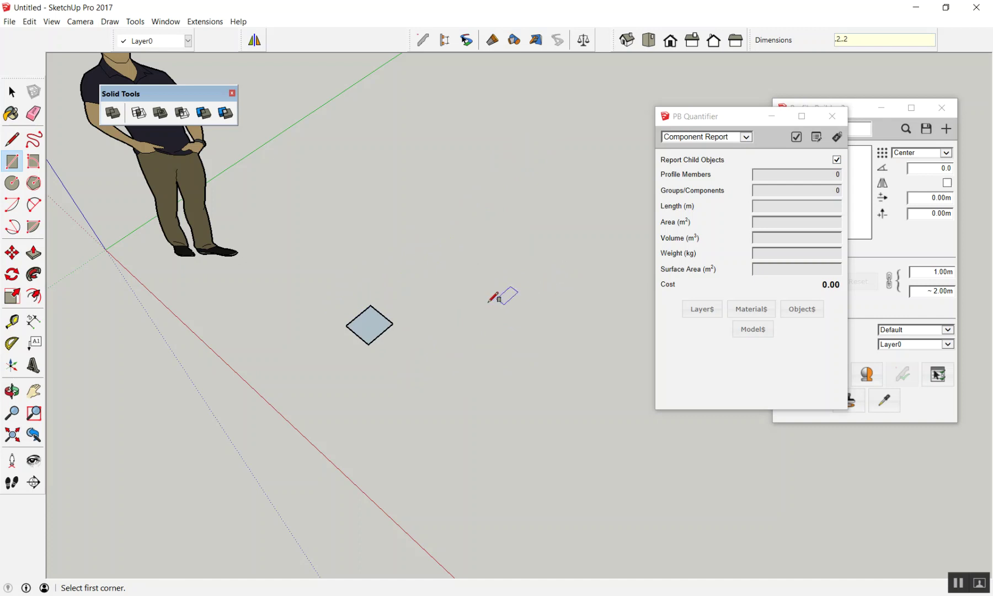
Push/Pull the square into a column, then undo it to keep the flat face
key("p")
left_click_drag(389, 318, 363, 266)
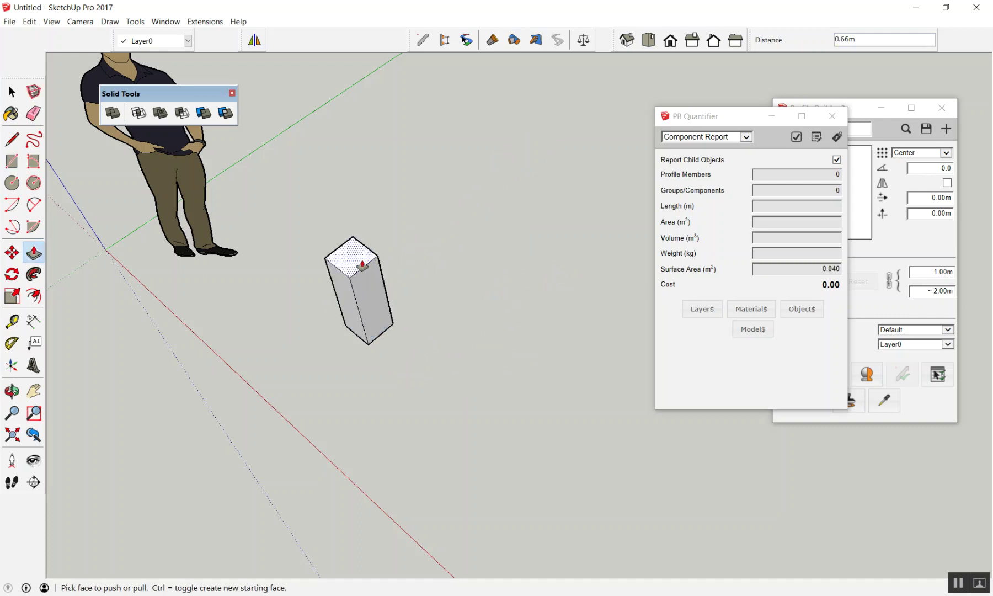
left_click(363, 266)
key("space")
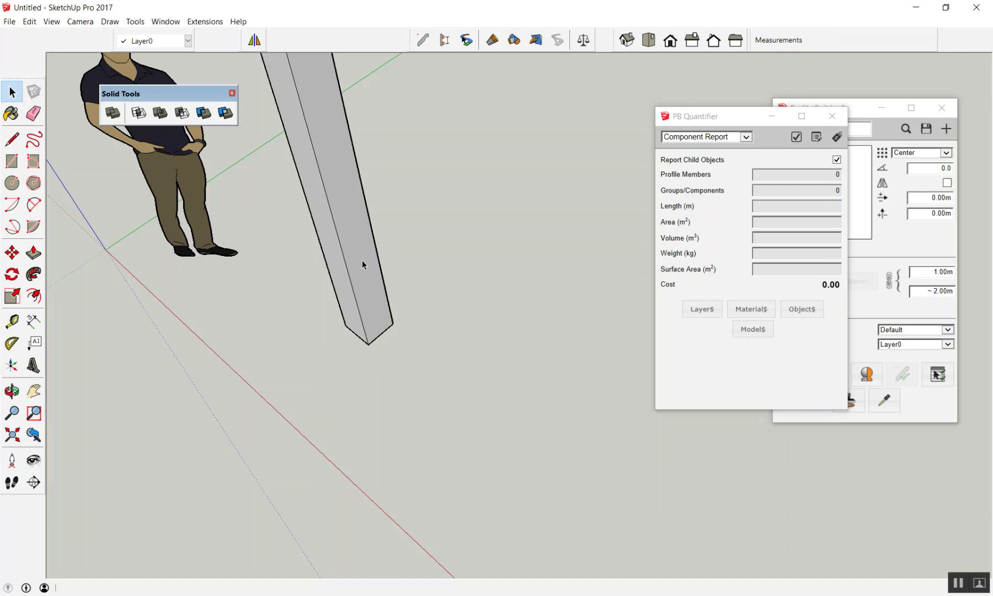
key("ctrl+z")
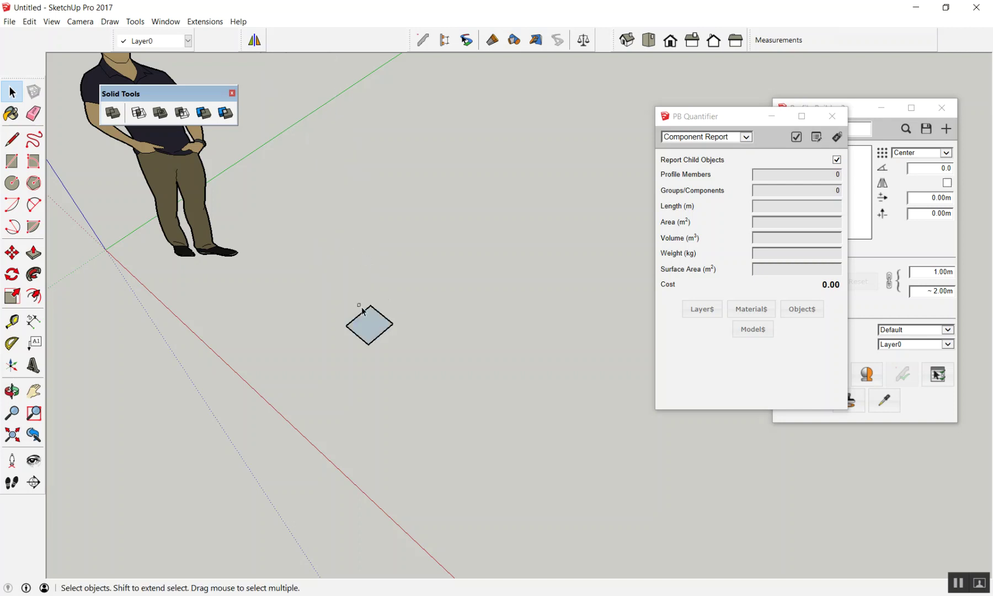
Select the 0.2 m square face and close the quantity report and Profile Builder windows
scroll(360, 309, "up", 3)
left_click(372, 339)
scroll(344, 315, "down", 2)
left_click_drag(329, 291, 527, 428)
mouse_move(527, 425)
middle_mouse_down()
mouse_move(617, 466)
mouse_move(537, 528)
mouse_move(371, 473)
mouse_move(402, 534)
middle_mouse_up()
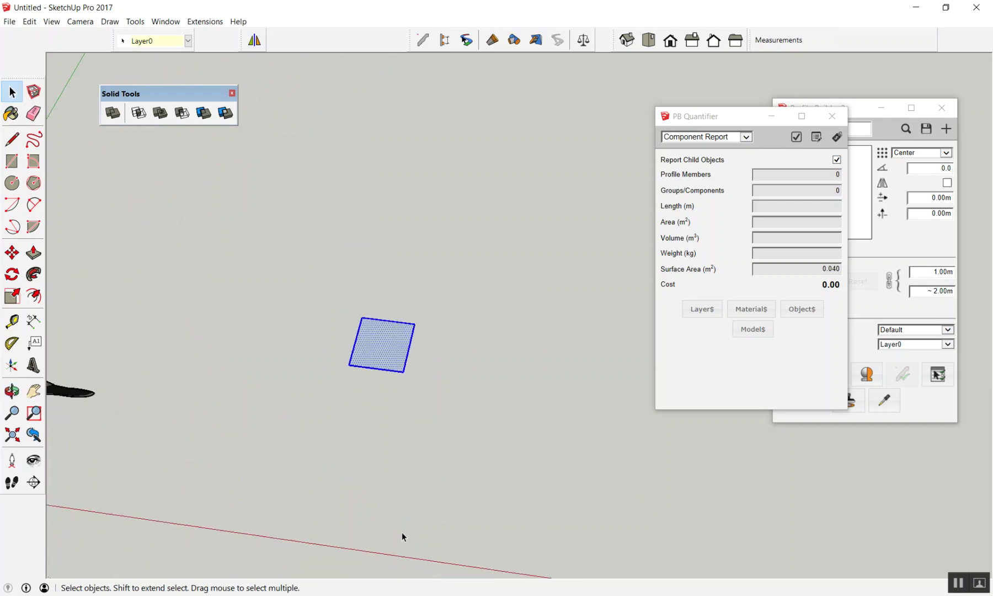
left_click(832, 116)
left_click(941, 109)
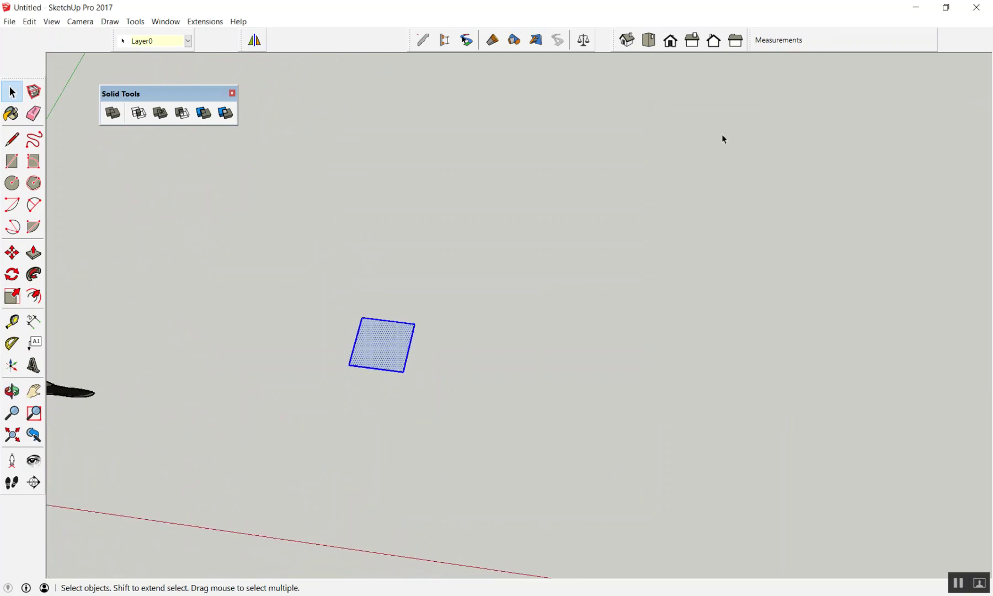
left_click_drag(320, 298, 469, 408)
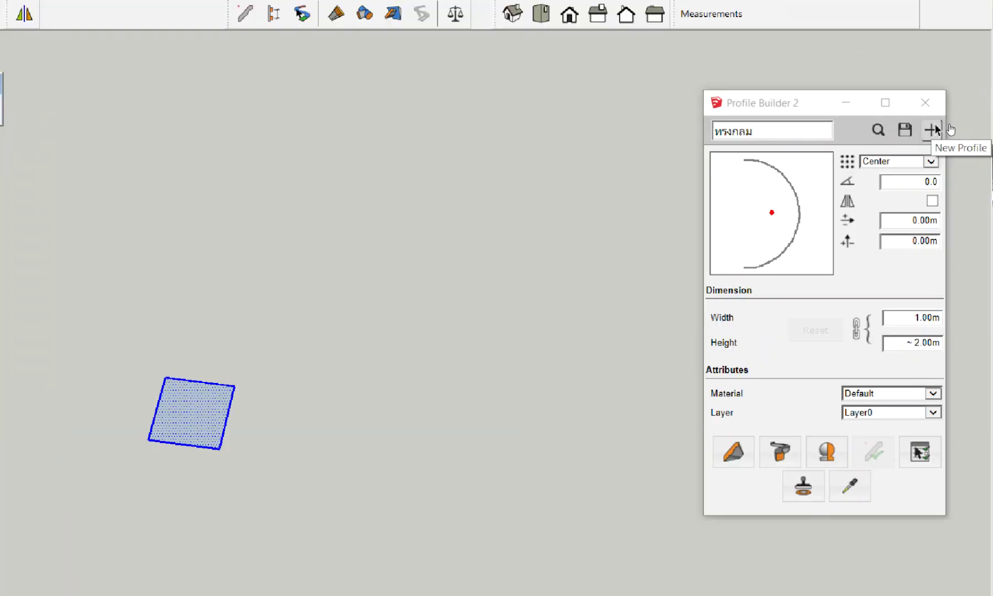
Save the selected square as a new Profile Builder 2 profile named 'เสา'
left_click(945, 128)
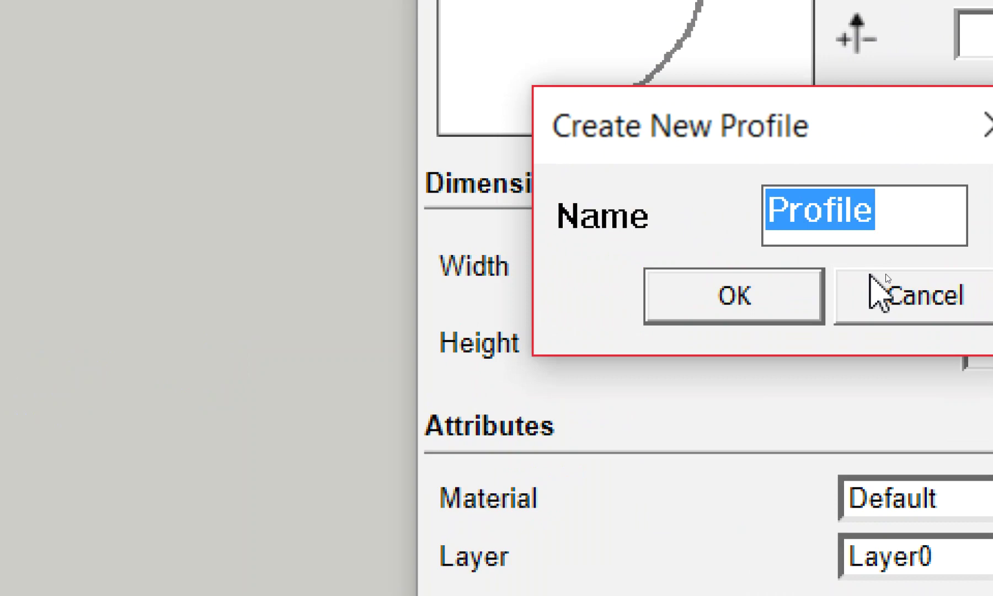
type("g")
key("BackSpace")
type("เสา")
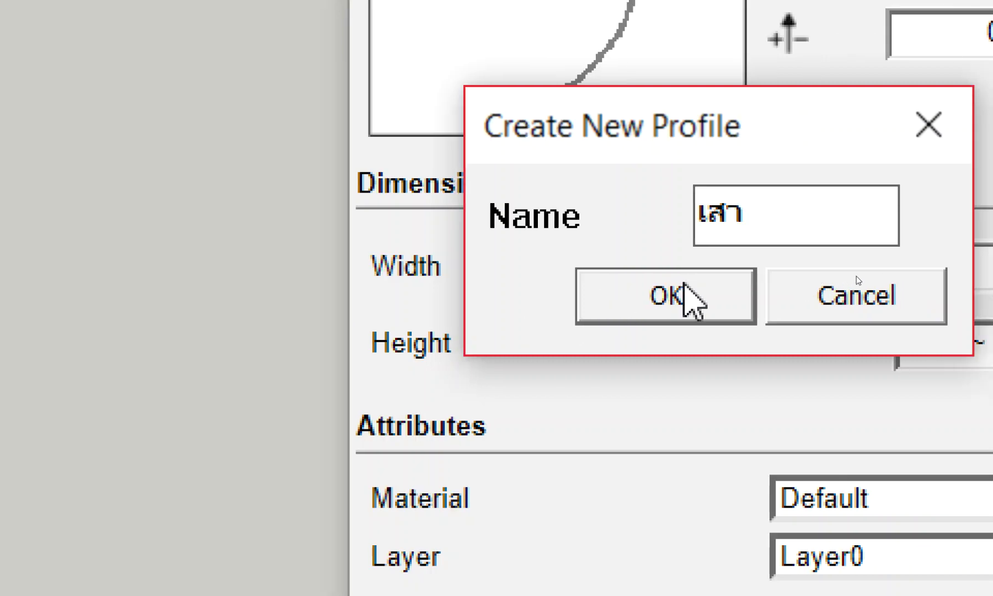
left_click(684, 292)
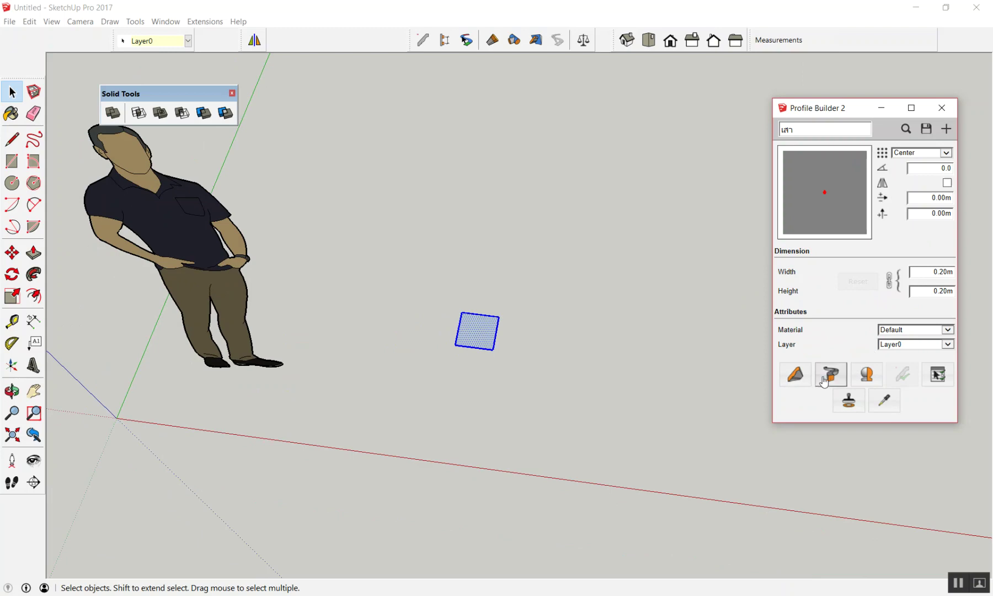
left_click(796, 374)
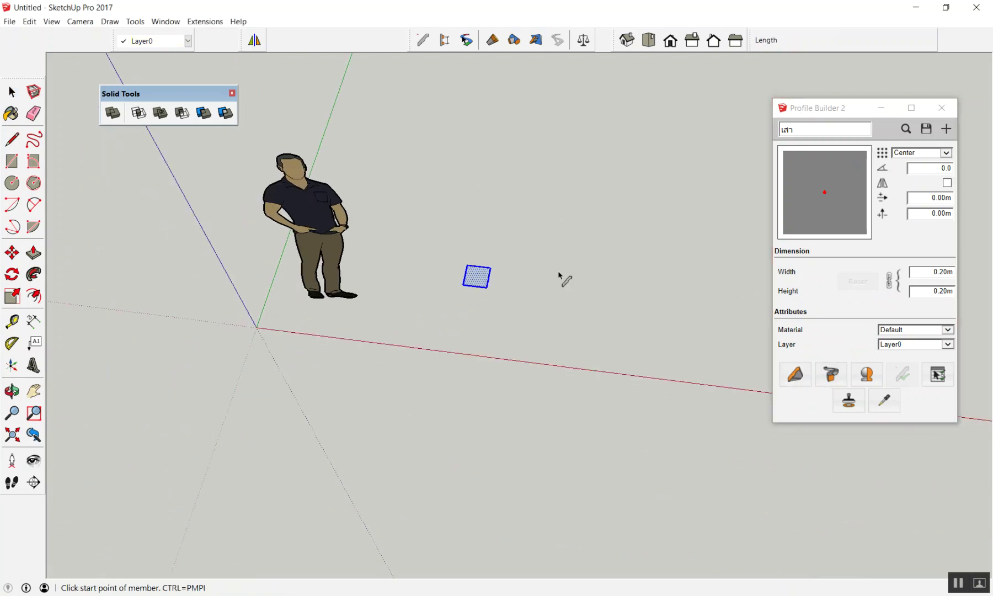
middle_click_drag(563, 276, 558, 197)
left_click(596, 279)
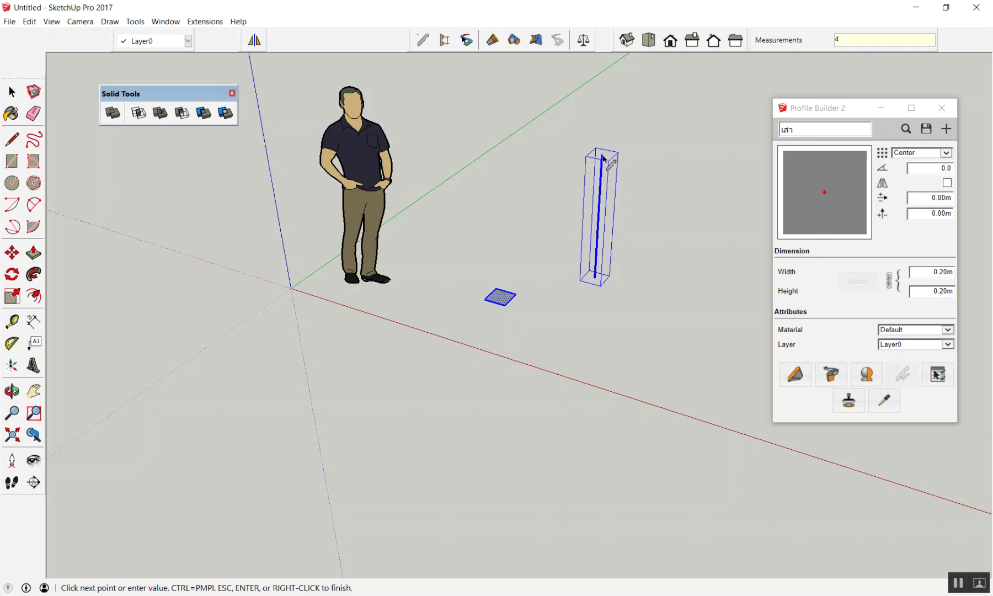
key("Return")
key("space")
scroll(574, 182, "down", 3)
scroll(539, 210, "down", 2)
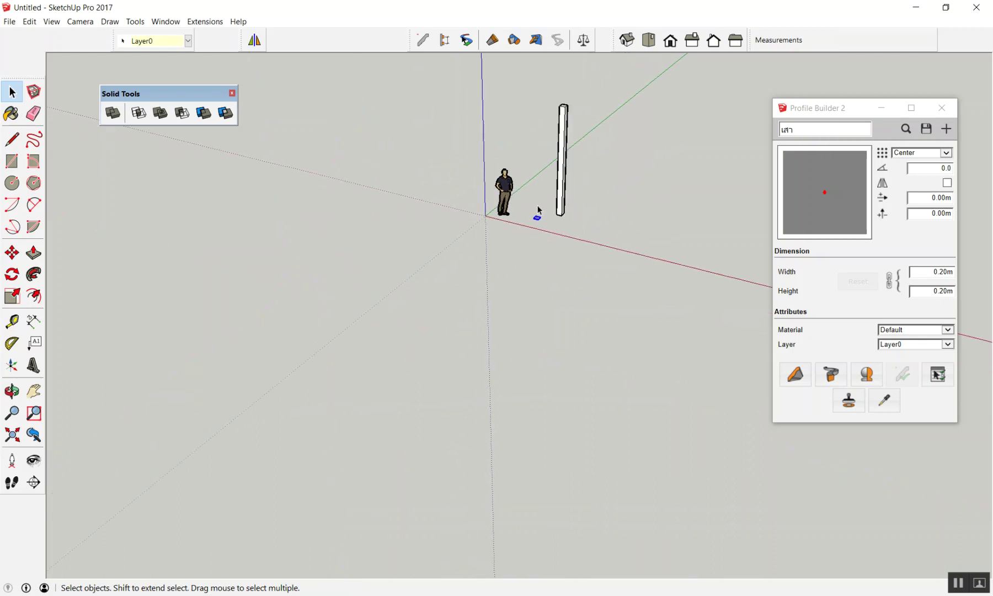
scroll(538, 211, "up", 2)
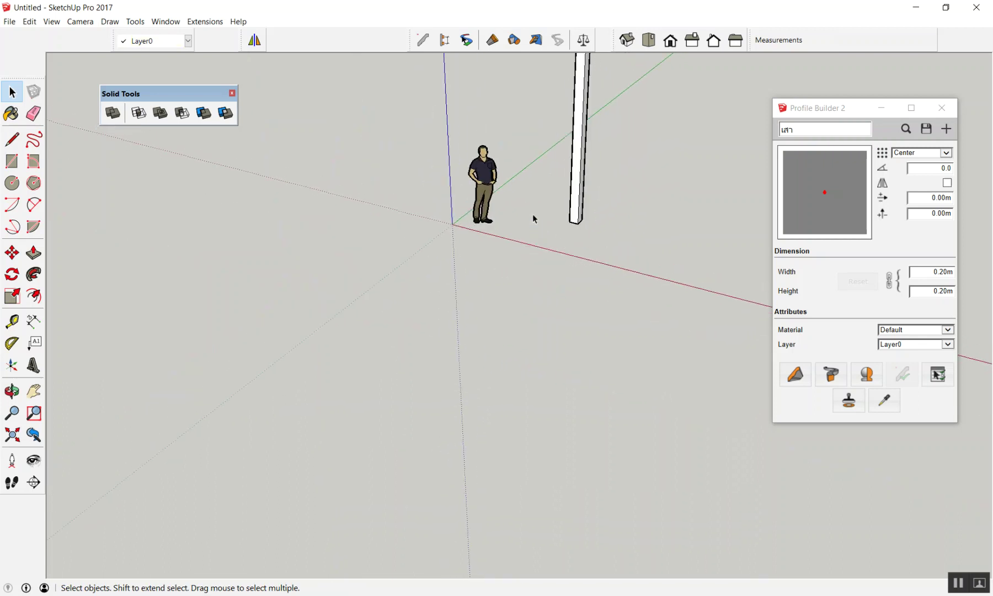
scroll(516, 230, "down", 3)
scroll(627, 191, "up", 1)
scroll(569, 182, "up", 3)
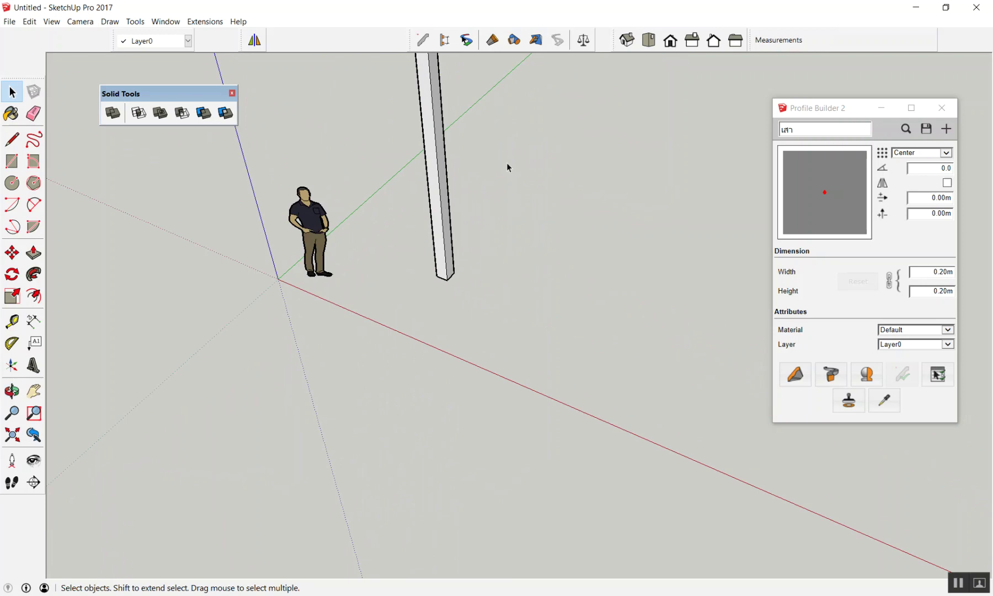
scroll(507, 162, "up", 3)
scroll(512, 238, "down", 1)
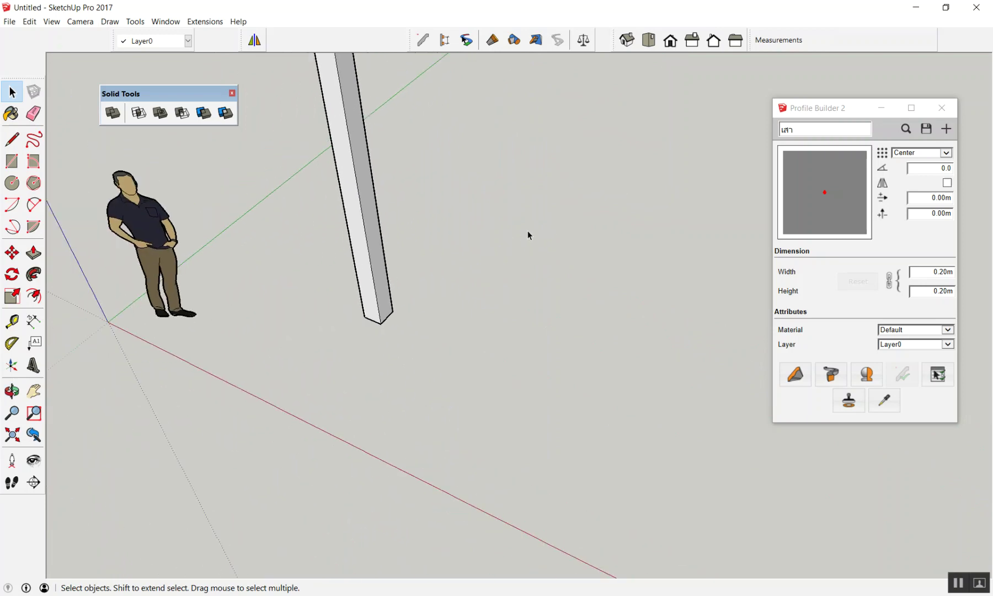
scroll(528, 231, "down", 2)
scroll(486, 251, "up", 2)
scroll(501, 266, "down", 1)
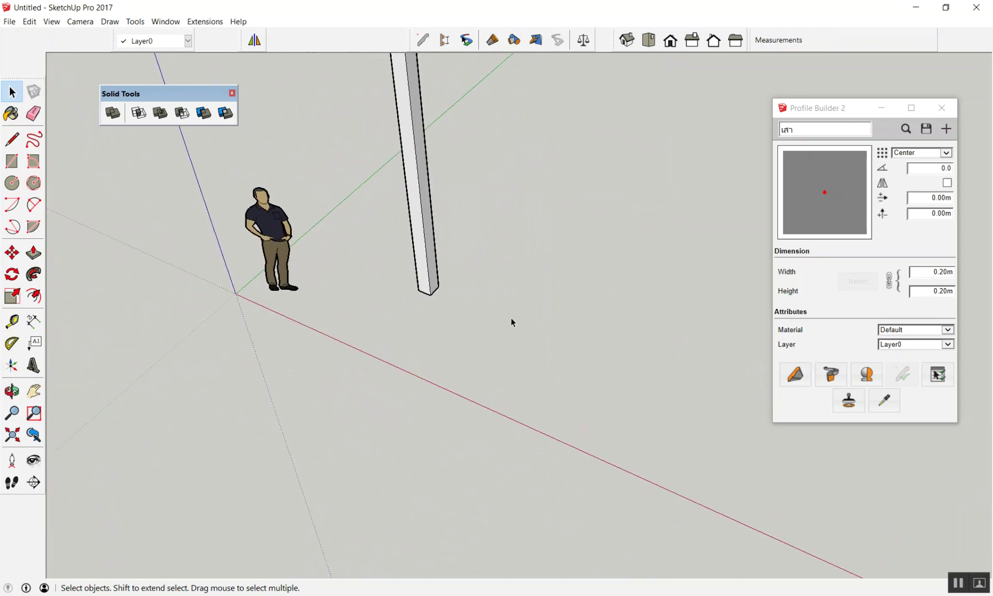
Draw a roughly 2.2 m square rectangle on the ground beside the pillar
key("e")
key("space")
key("r")
left_click(495, 318)
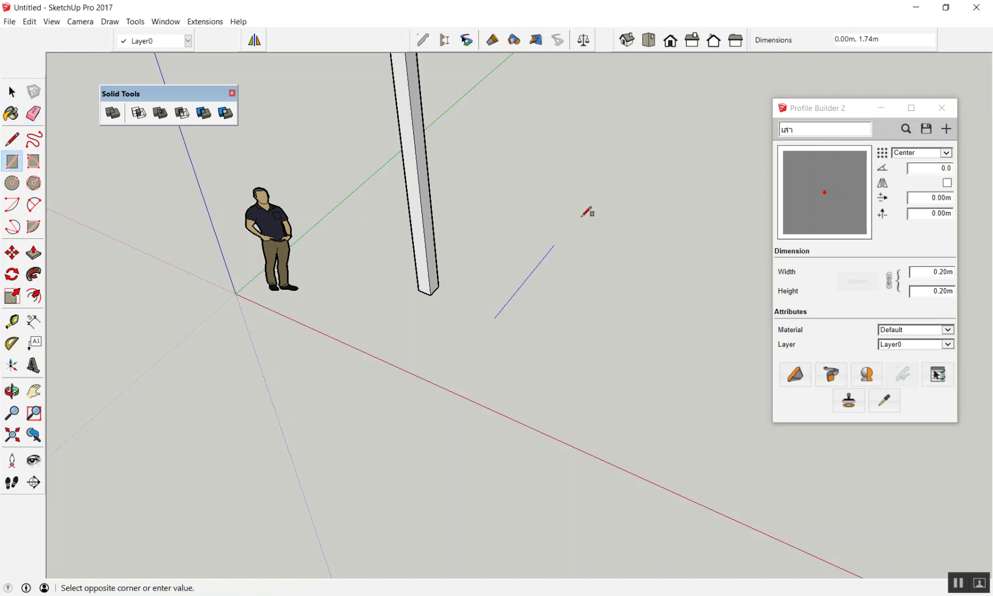
left_click(743, 269)
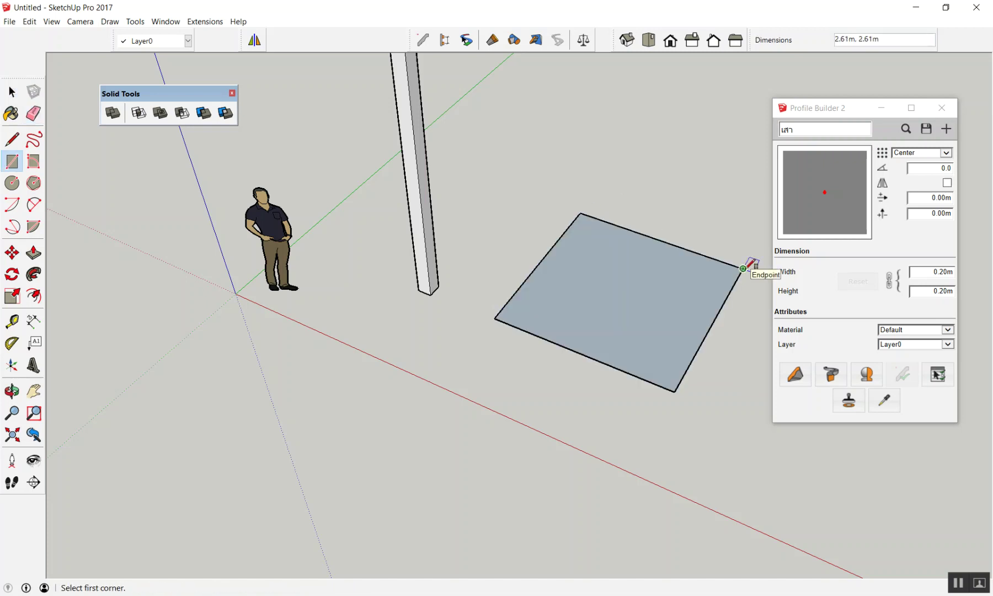
type("2,2")
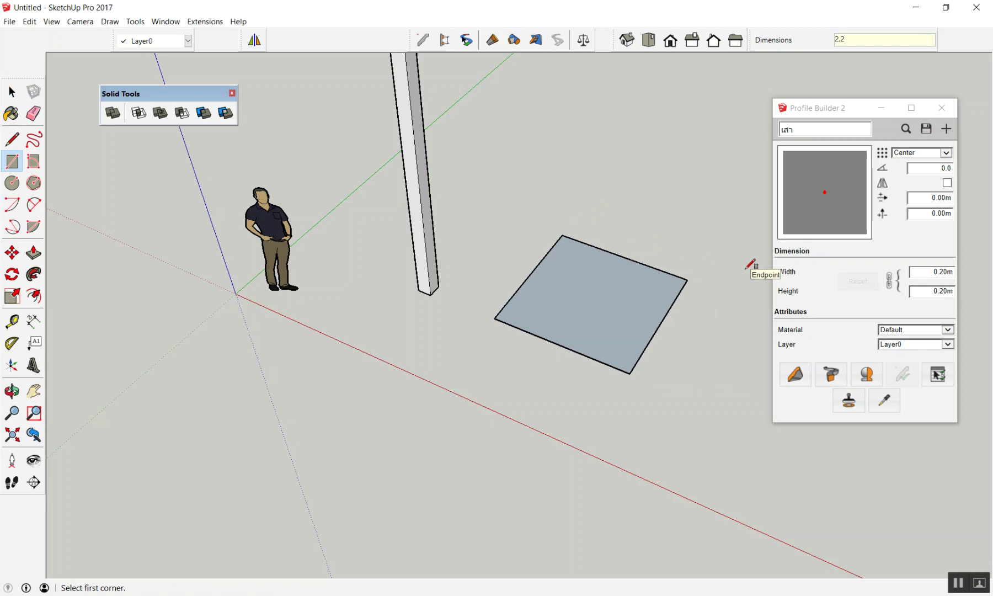
key("Return")
Push/Pull the rectangle up into a 0.1 m thick slab
scroll(643, 321, "up", 3)
key("space")
scroll(539, 314, "up", 2)
left_click(504, 327)
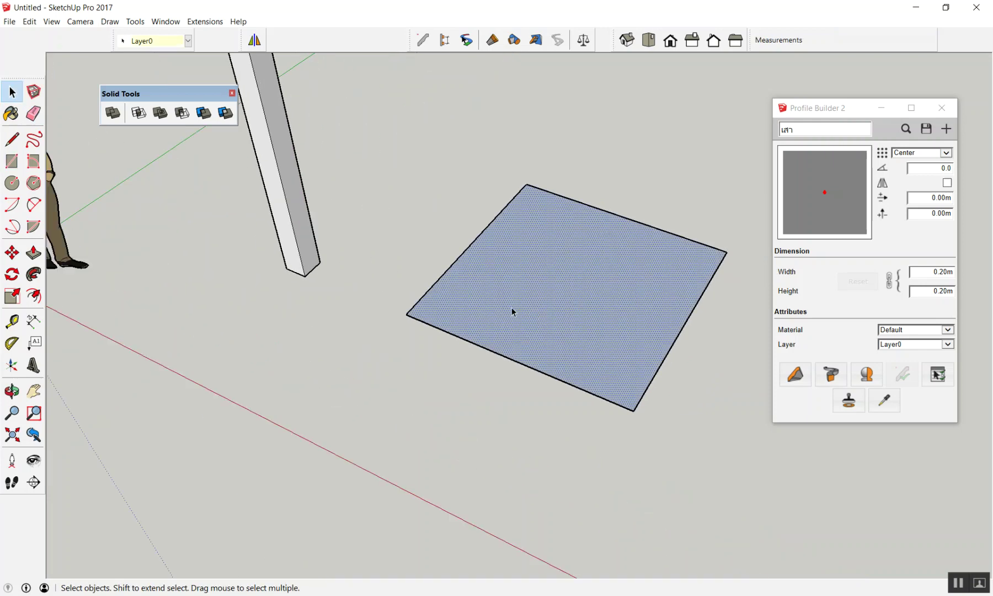
scroll(512, 309, "down", 1)
key("p")
left_click_drag(536, 295, 543, 273)
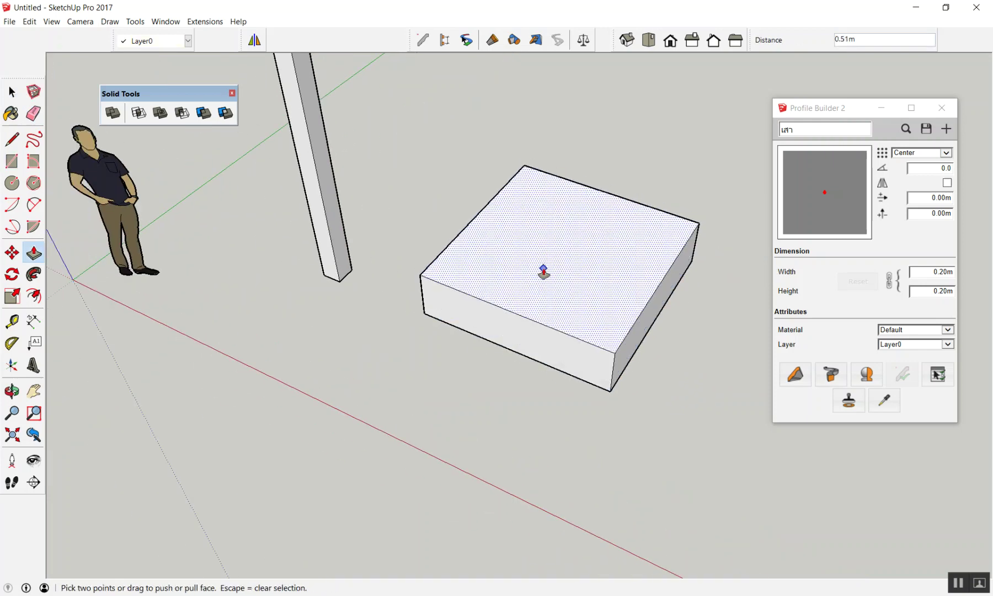
type("0.1")
key("Return")
scroll(607, 232, "up", 1)
key("space")
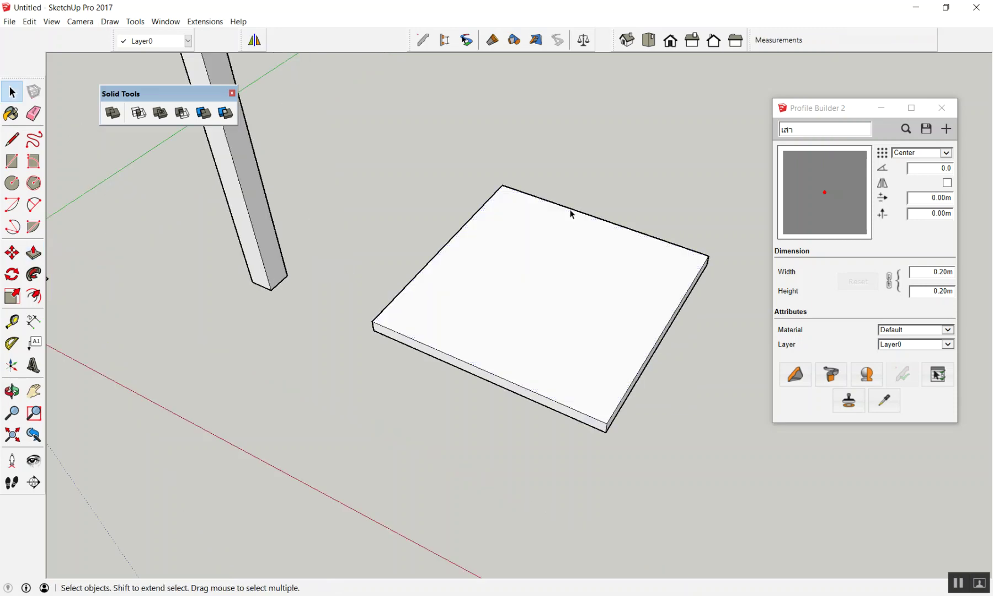
Group the whole slab, exploding and regrouping it so it ends as one group
triple_click(555, 227)
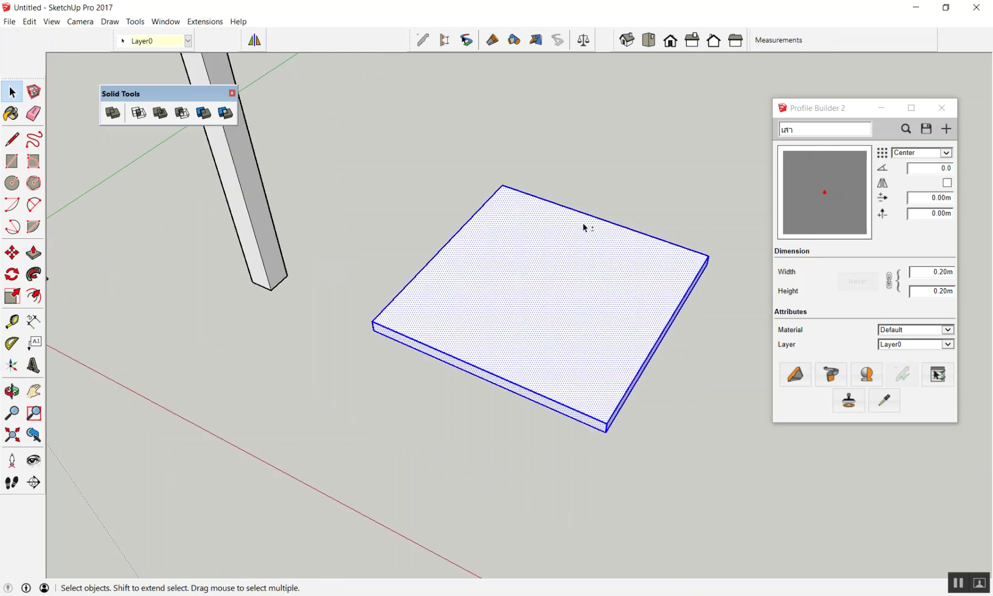
key("ctrl+g")
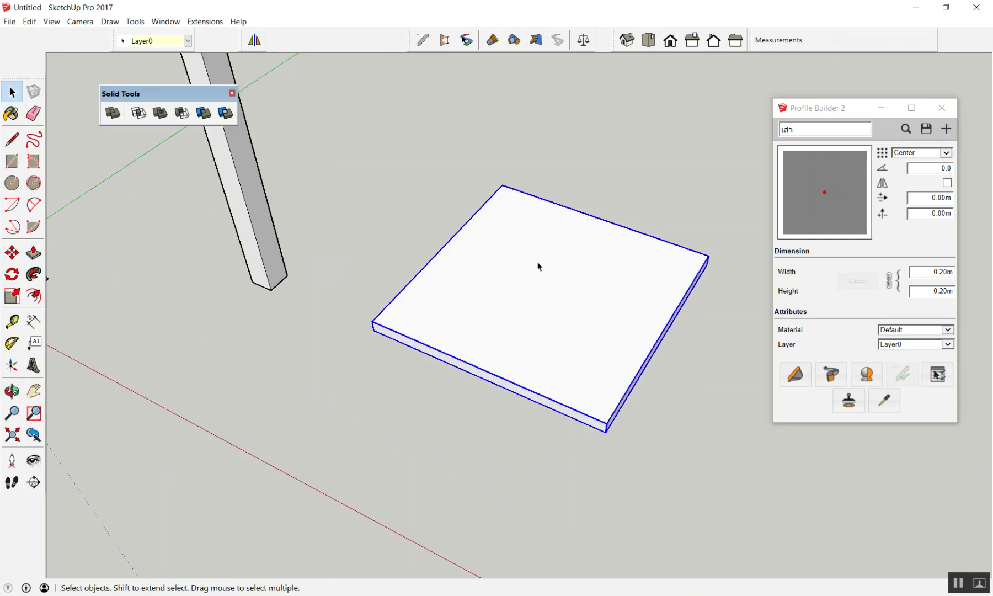
scroll(539, 266, "down", 2)
right_click(551, 269)
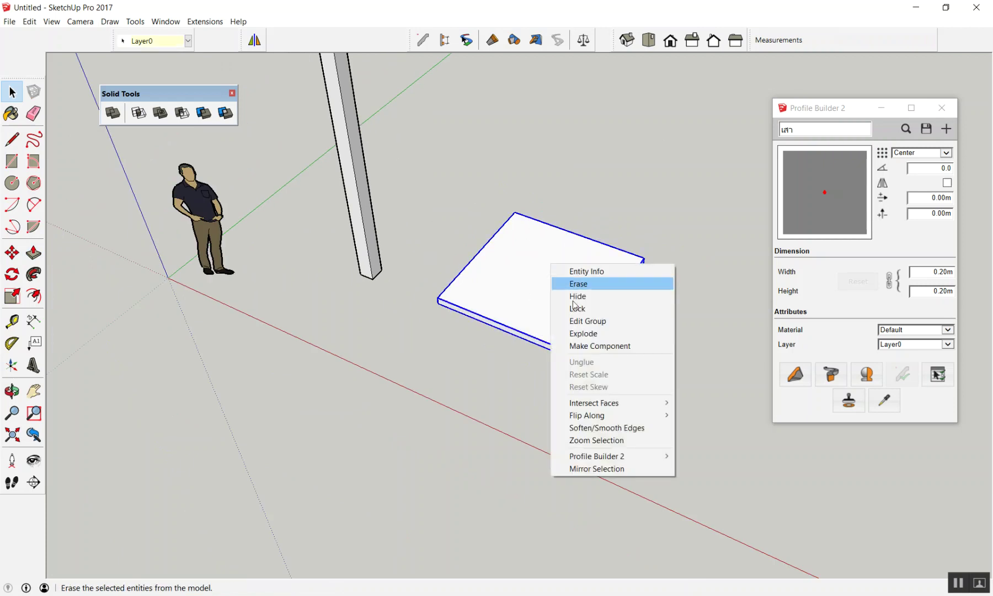
left_click(584, 334)
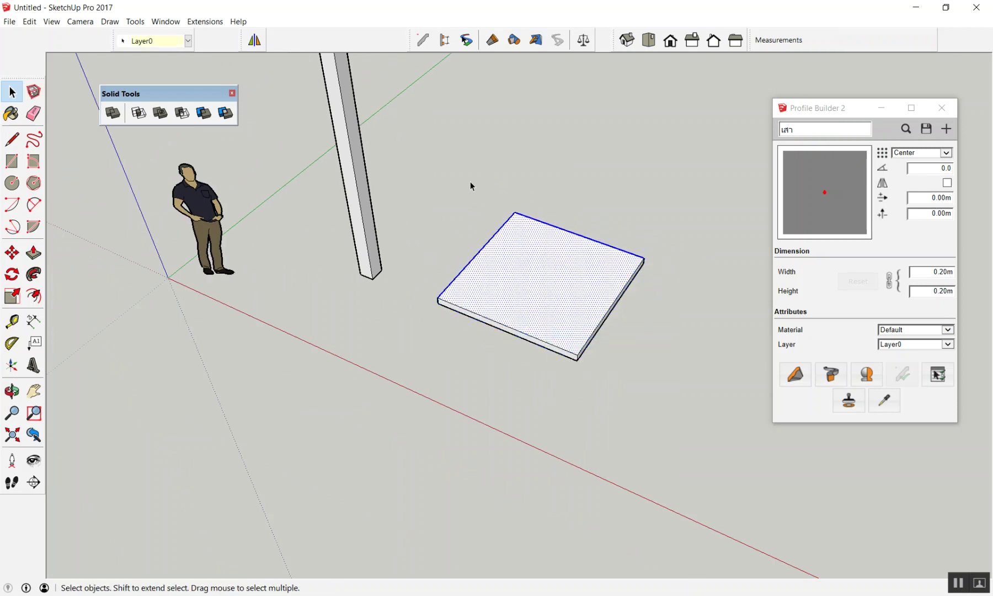
left_click_drag(399, 155, 681, 414)
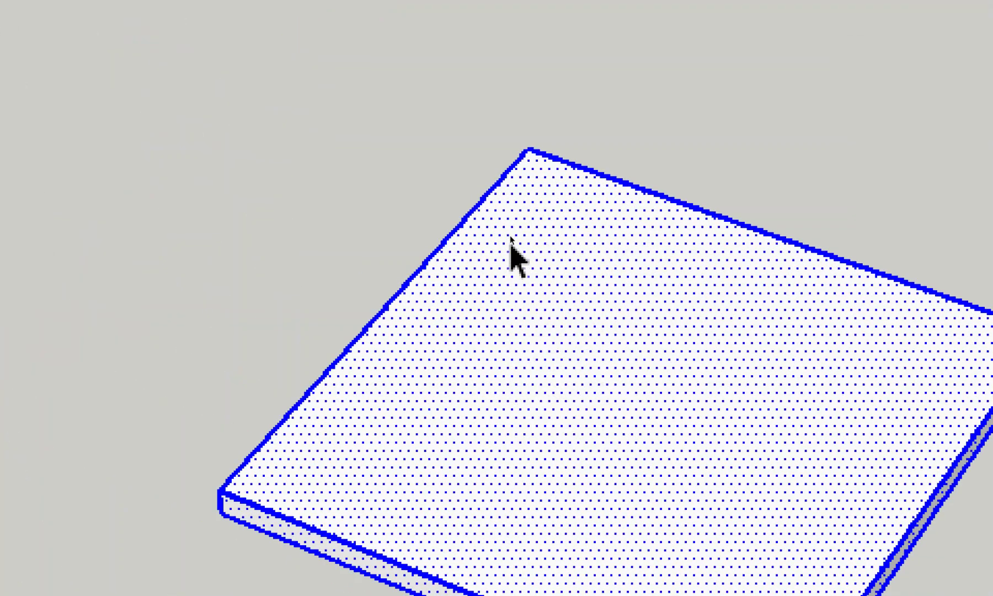
right_click(512, 245)
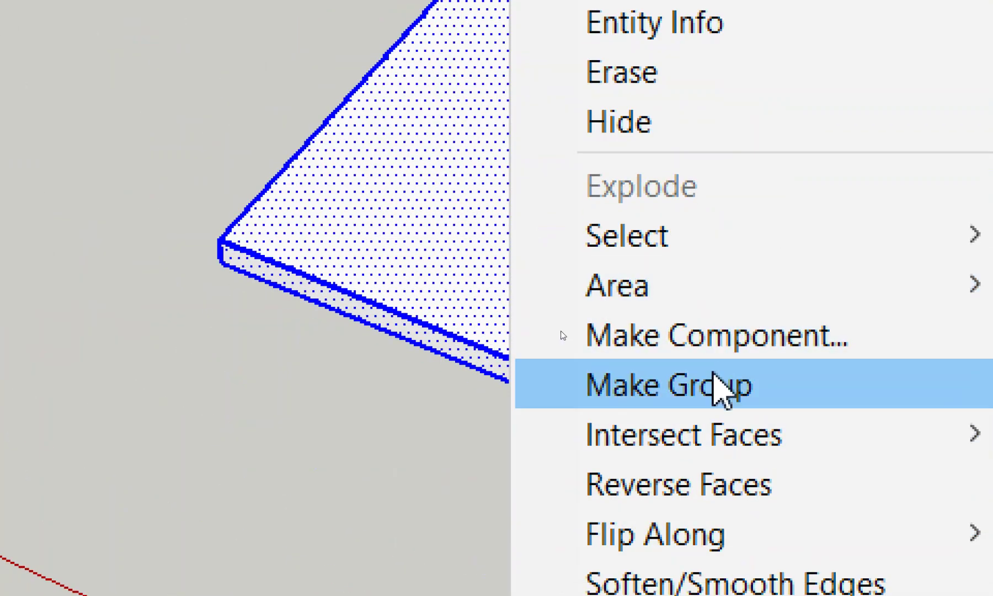
left_click(714, 374)
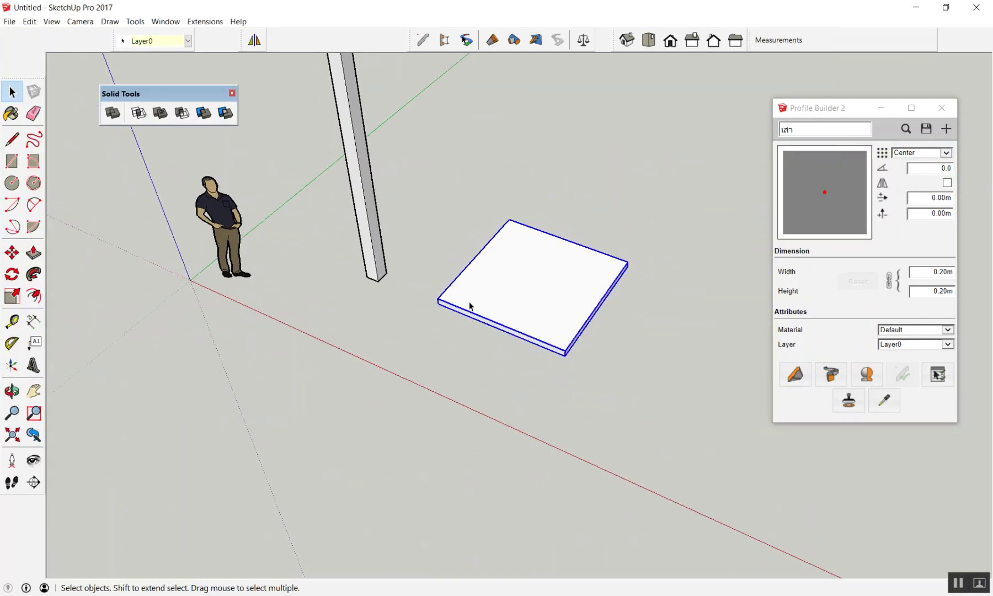
scroll(408, 327, "up", 2)
left_click(408, 328)
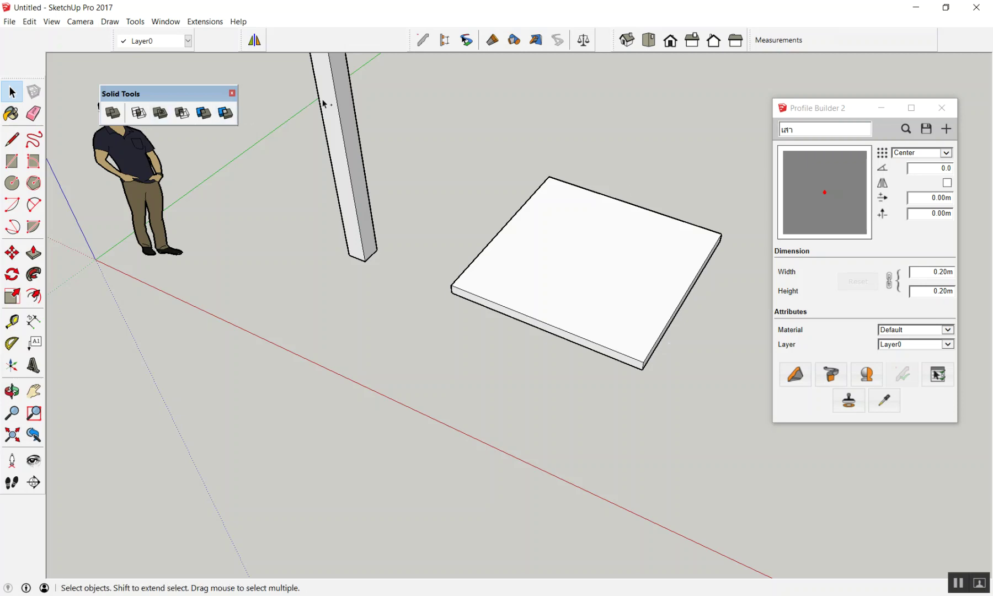
Show Entity Info for the pillar, close the Profile Builder 2 window, and deselect
right_click(334, 106)
left_click(401, 138)
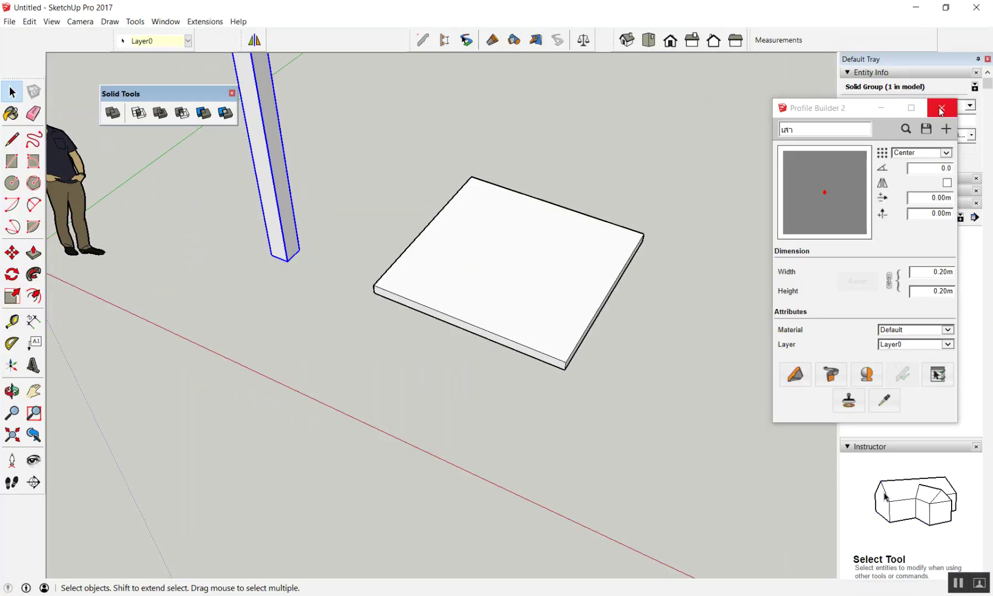
left_click(941, 104)
left_click(349, 138)
scroll(375, 165, "down", 3)
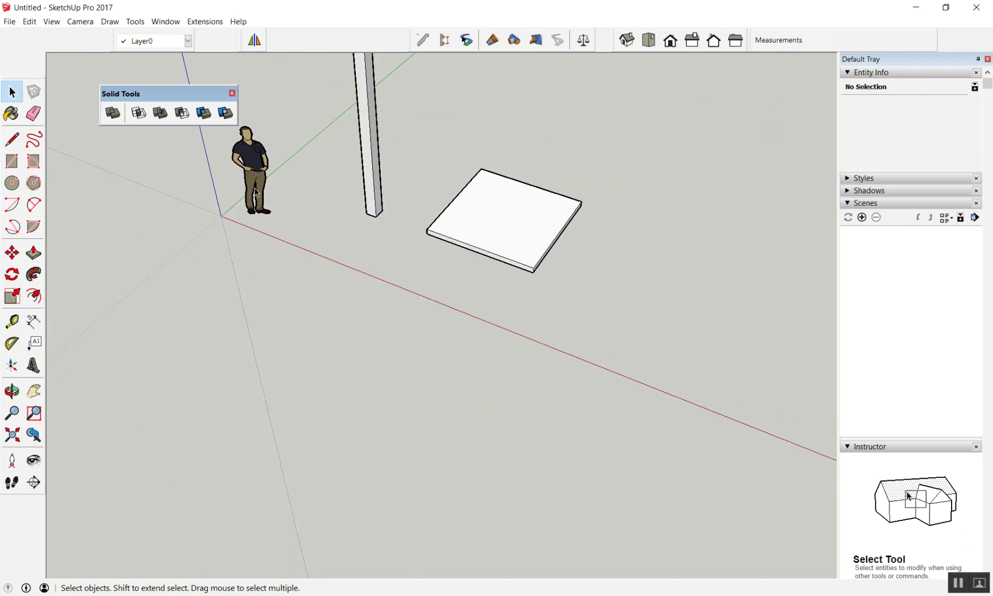
Move the slab so its corner snaps onto the pillar's base corner
scroll(274, 175, "up", 6)
scroll(193, 172, "down", 3)
scroll(375, 187, "up", 2)
scroll(391, 203, "down", 1)
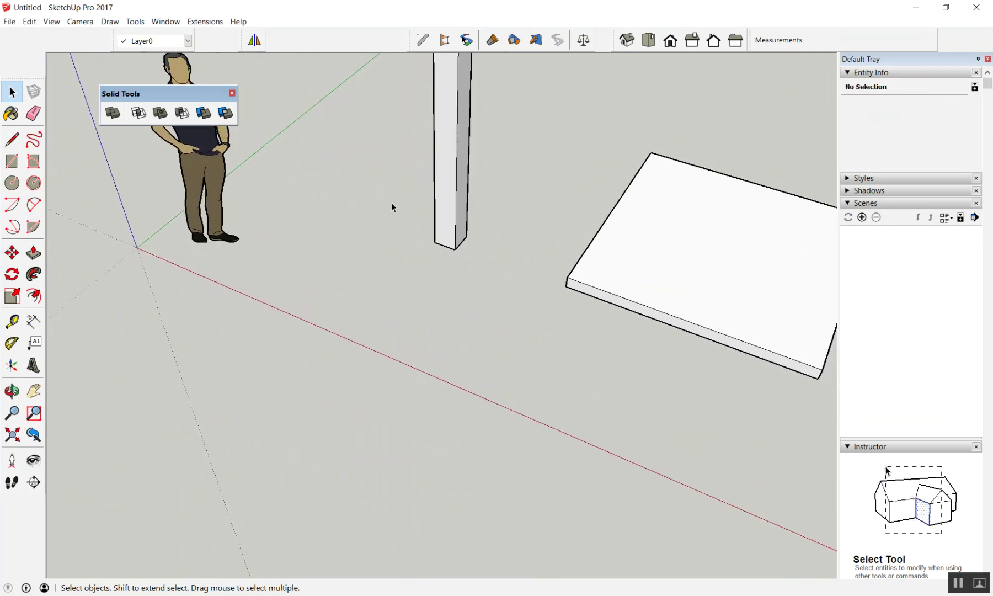
scroll(513, 260, "up", 3)
scroll(564, 282, "up", 1)
key("m")
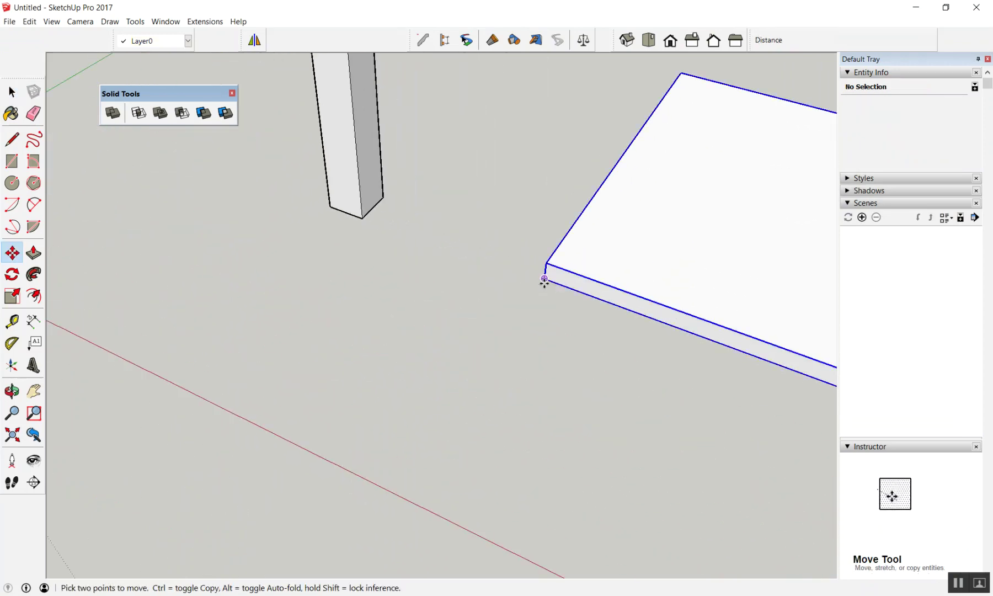
left_click(544, 279)
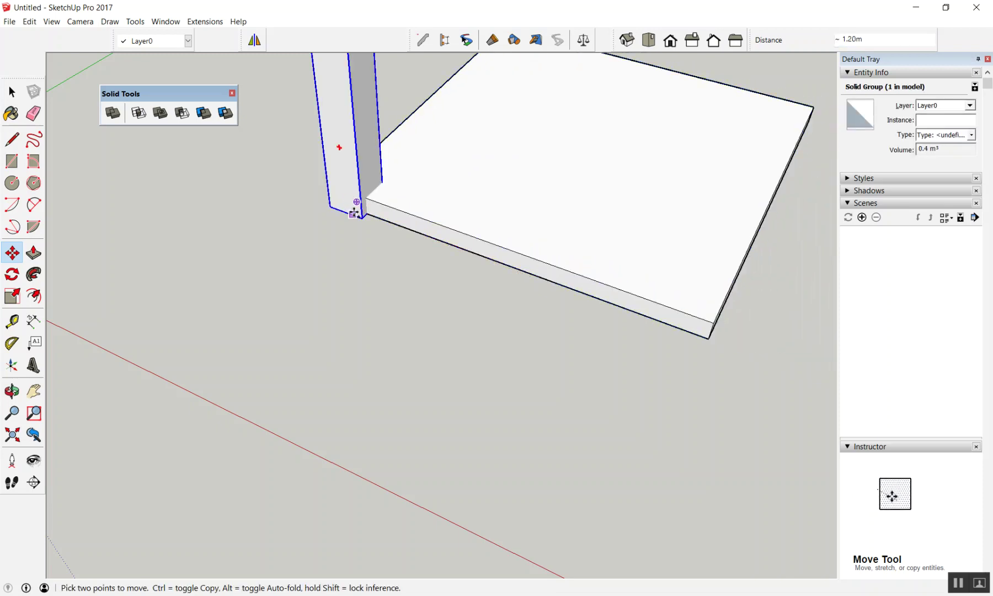
key("Escape")
left_click(545, 278)
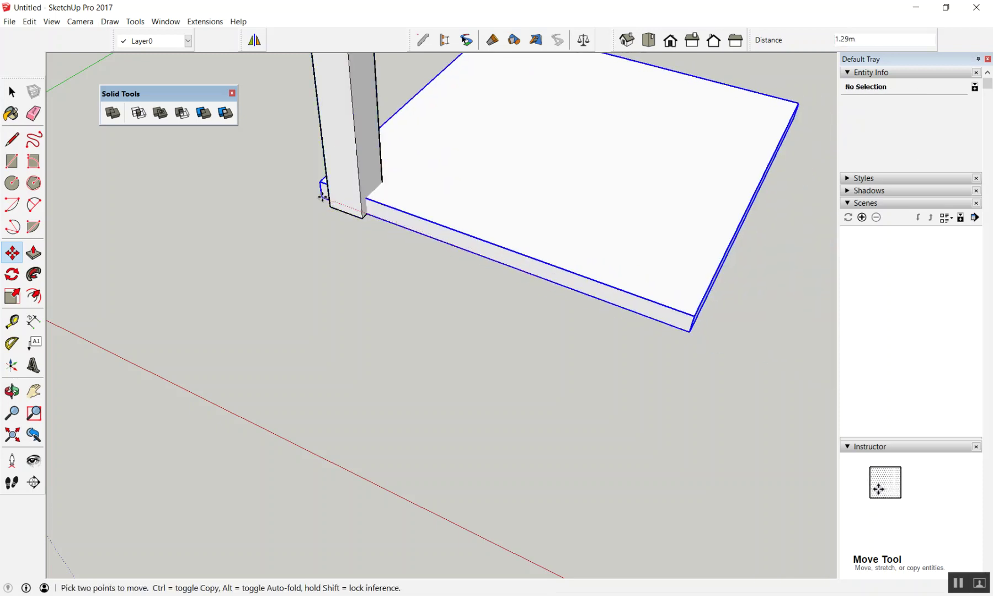
left_click(331, 206)
key("space")
left_click(314, 206)
Orbit and zoom to inspect where the slab meets the pillar
scroll(315, 206, "up", 2)
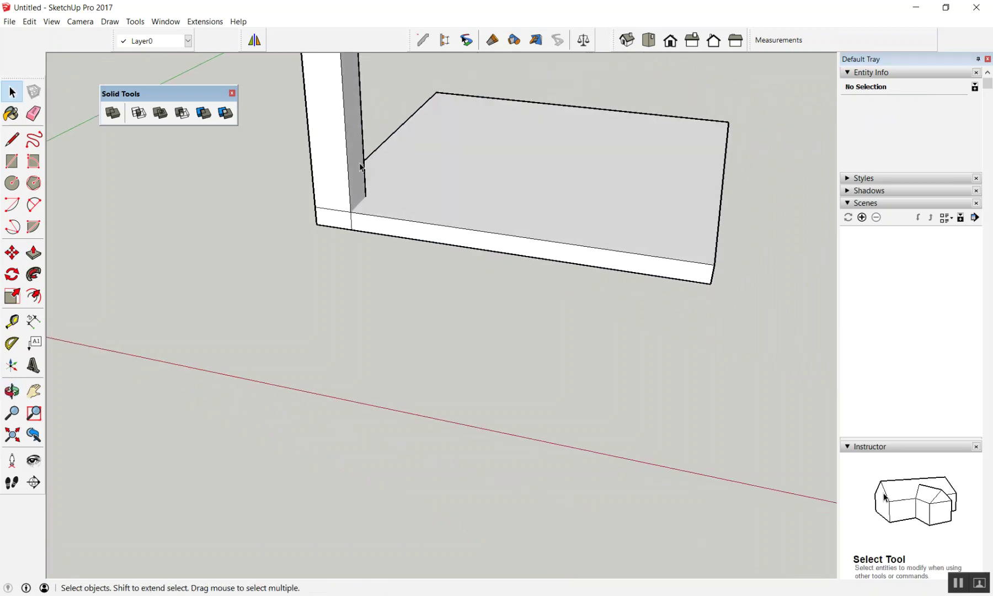
mouse_move(315, 206)
middle_mouse_down()
mouse_move(296, 128)
mouse_move(190, 140)
middle_mouse_up()
scroll(189, 139, "up", 2)
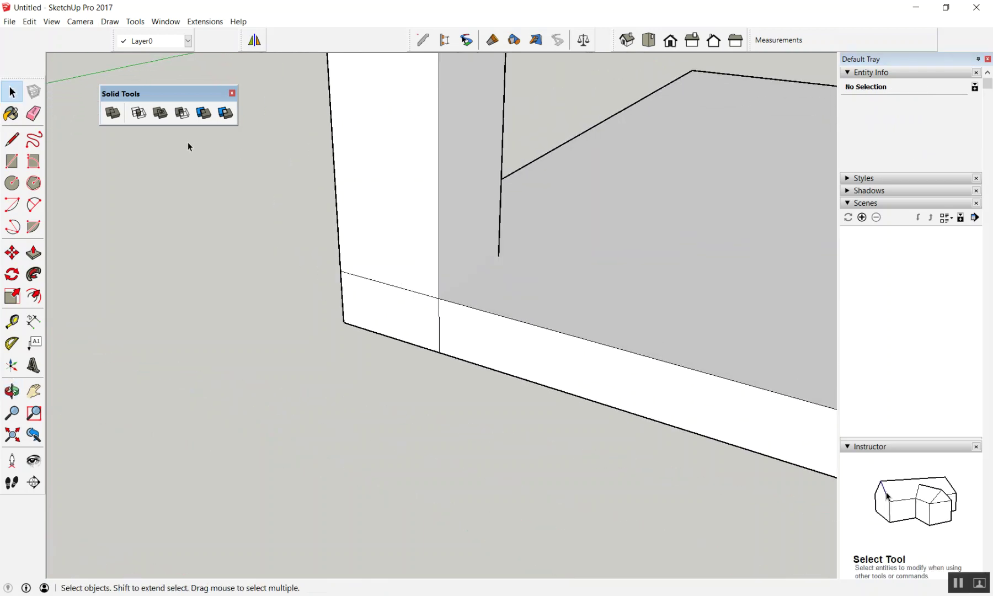
scroll(209, 231, "up", 2)
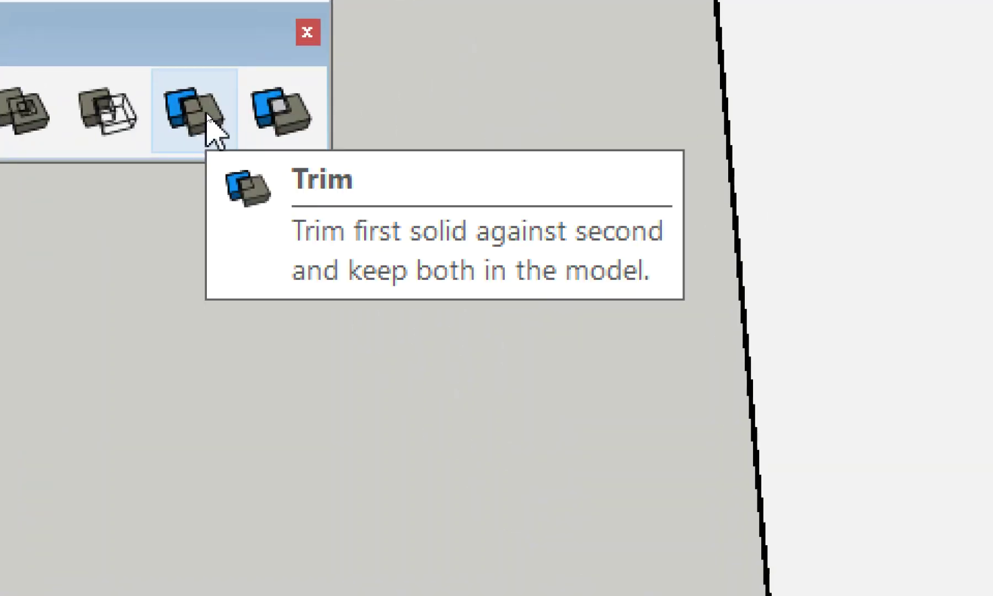
Select the pillar and use Solid Tools Trim to cut it from the base solid
left_click(207, 116)
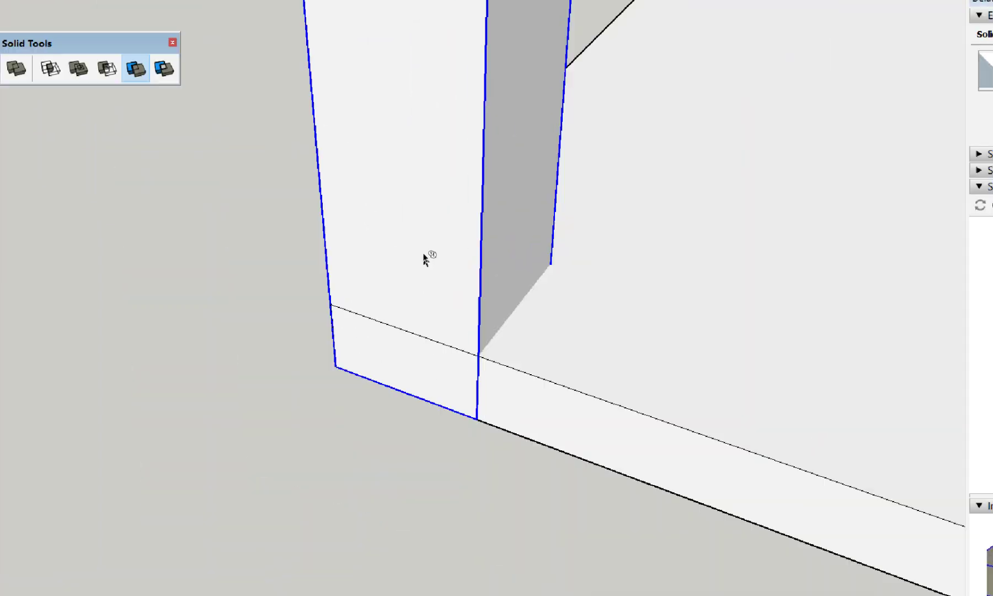
left_click(423, 256)
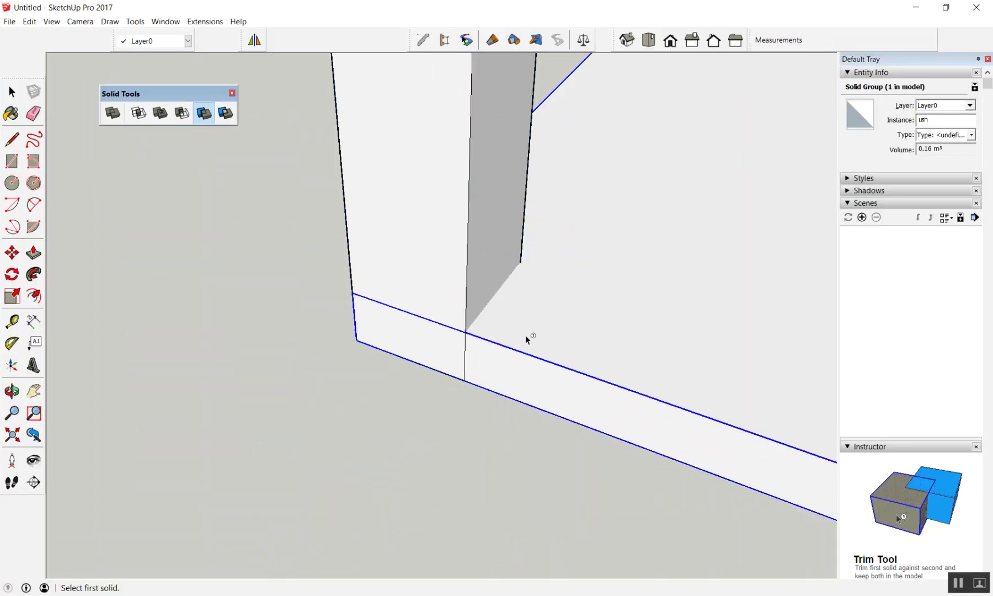
key("space")
left_click(296, 241)
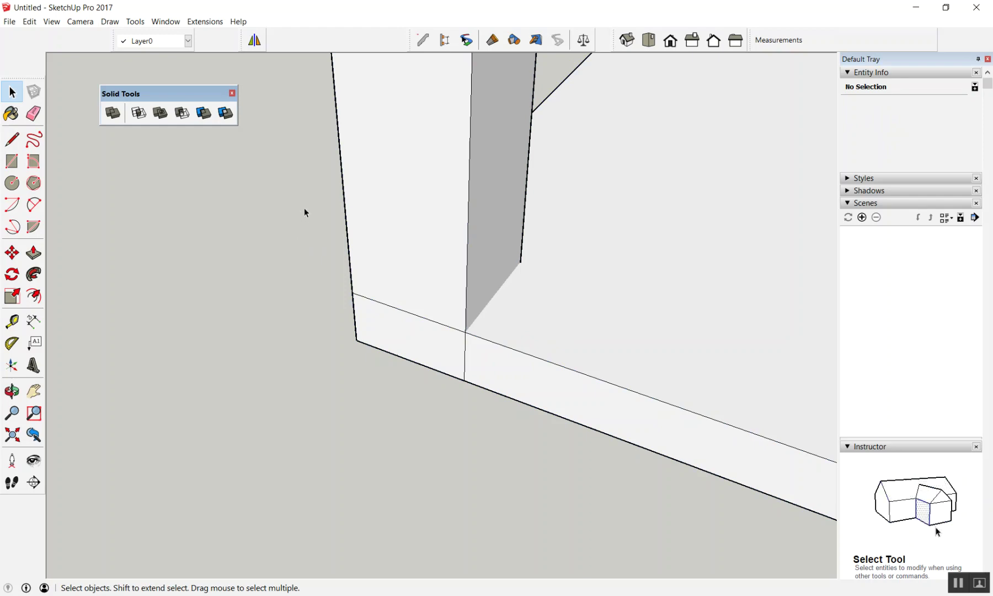
left_click(382, 140)
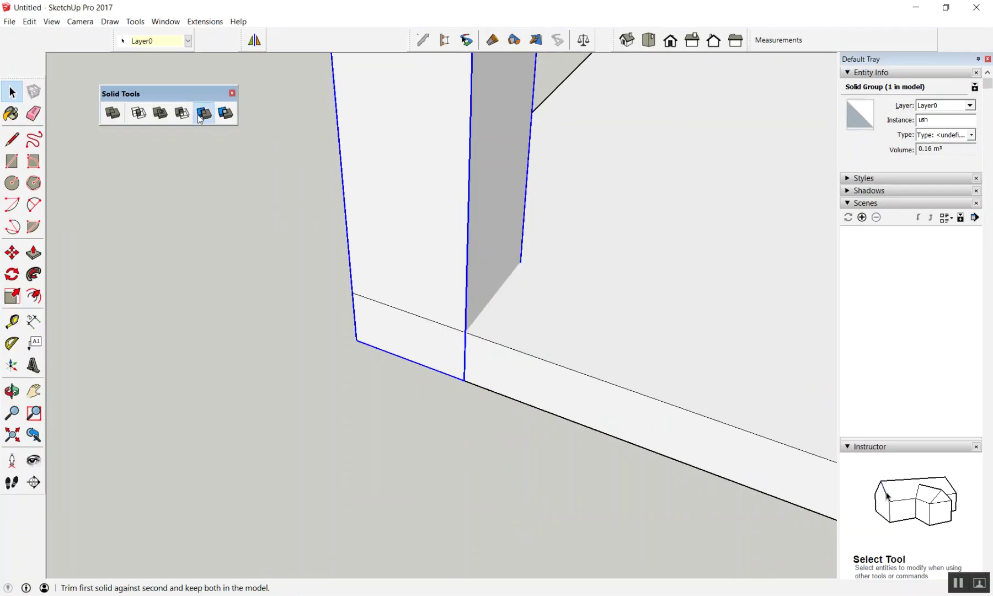
left_click(203, 118)
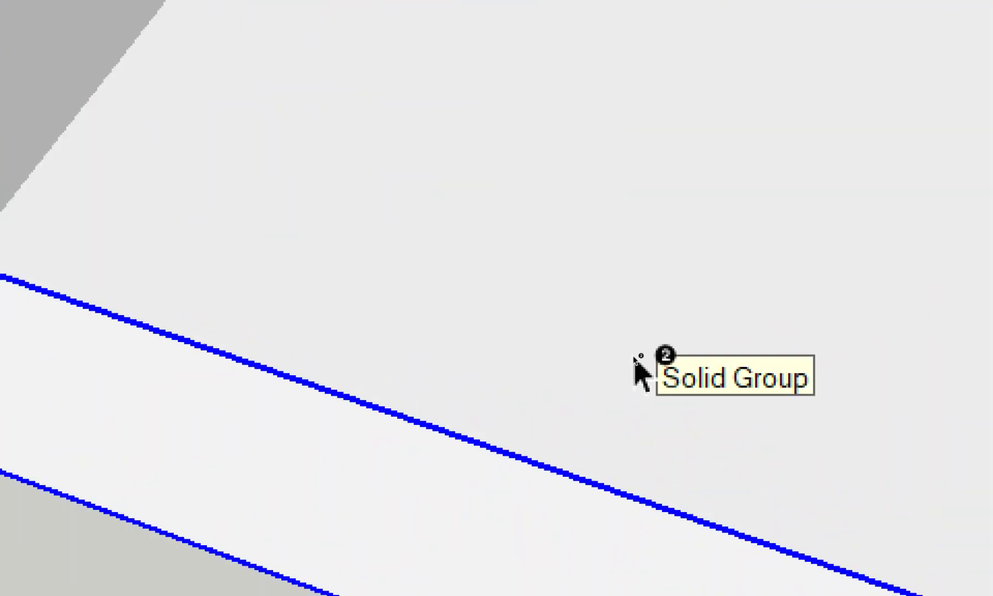
left_click(630, 359)
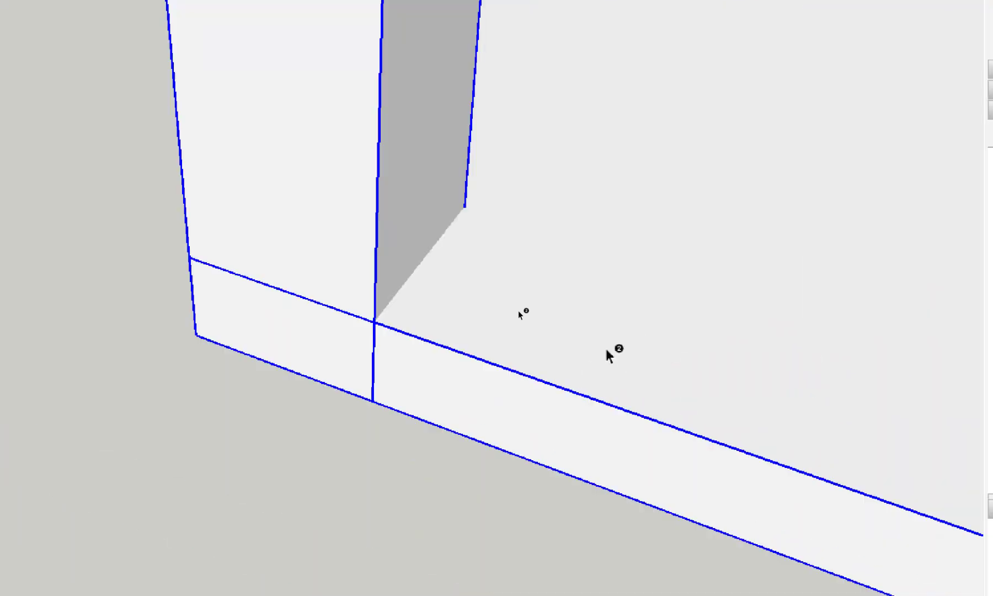
key("space")
left_click(237, 278)
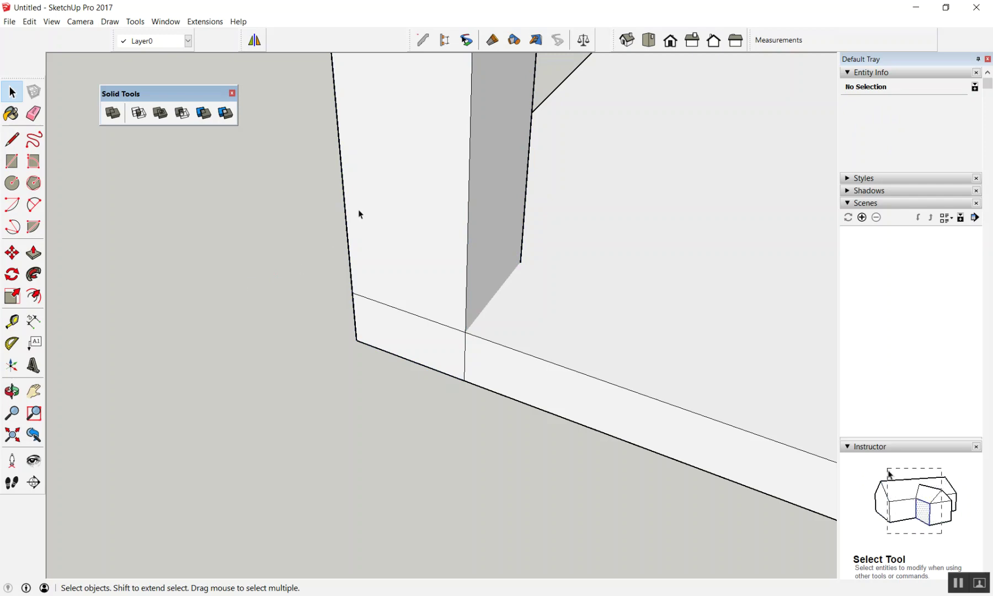
Trim the slab with the pillar to cut the corner notch
left_click(370, 202)
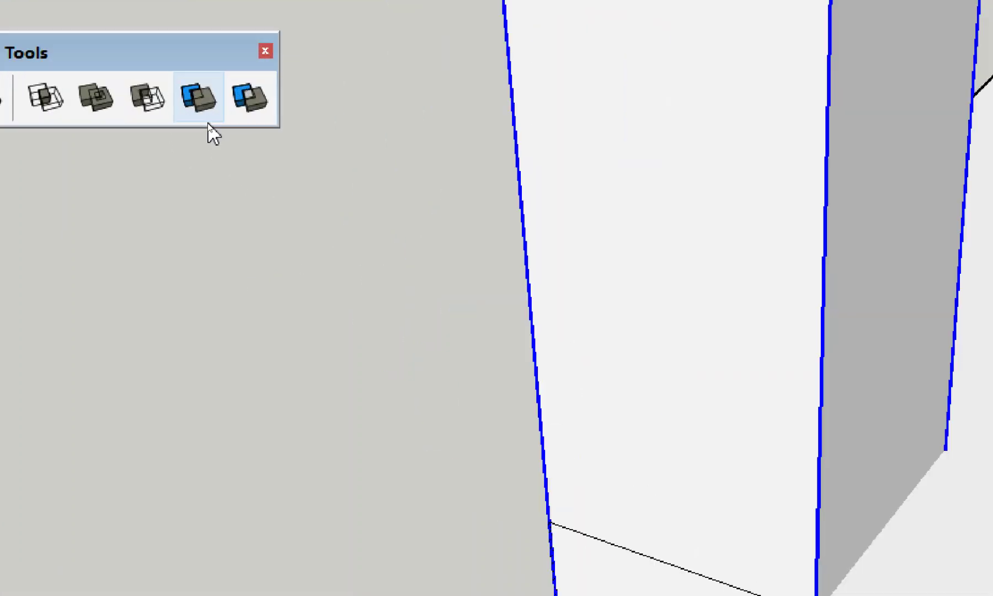
left_click(204, 114)
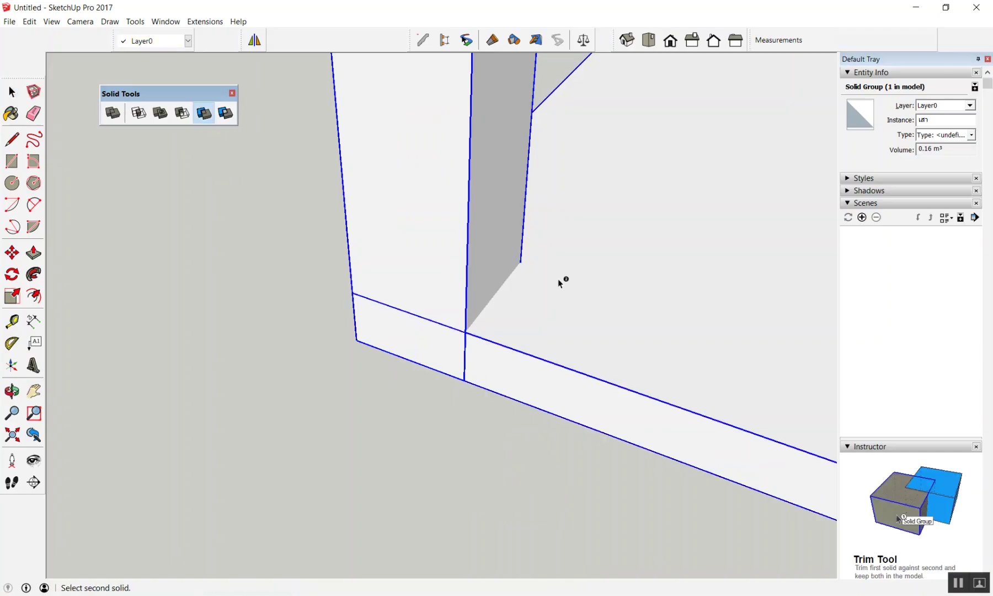
left_click(579, 328)
key("space")
scroll(411, 303, "down", 2)
Move the slab away from the pillar to reveal the notch
left_click(500, 282)
key("m")
left_click(493, 298)
left_click(529, 369)
key("space")
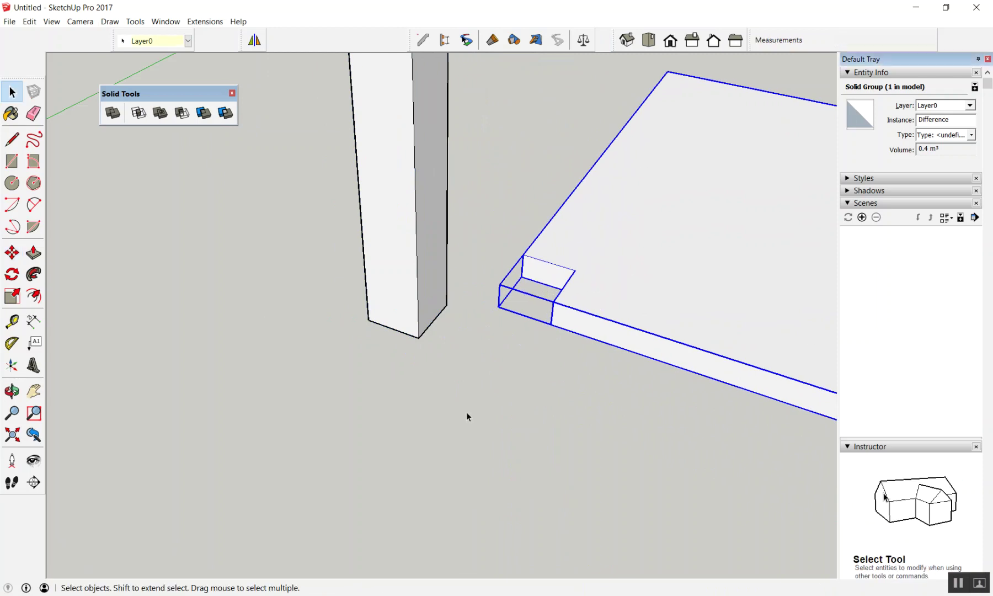
left_click(525, 324)
scroll(632, 221, "up", 2)
scroll(488, 195, "down", 2)
scroll(384, 185, "down", 2)
scroll(281, 198, "down", 1)
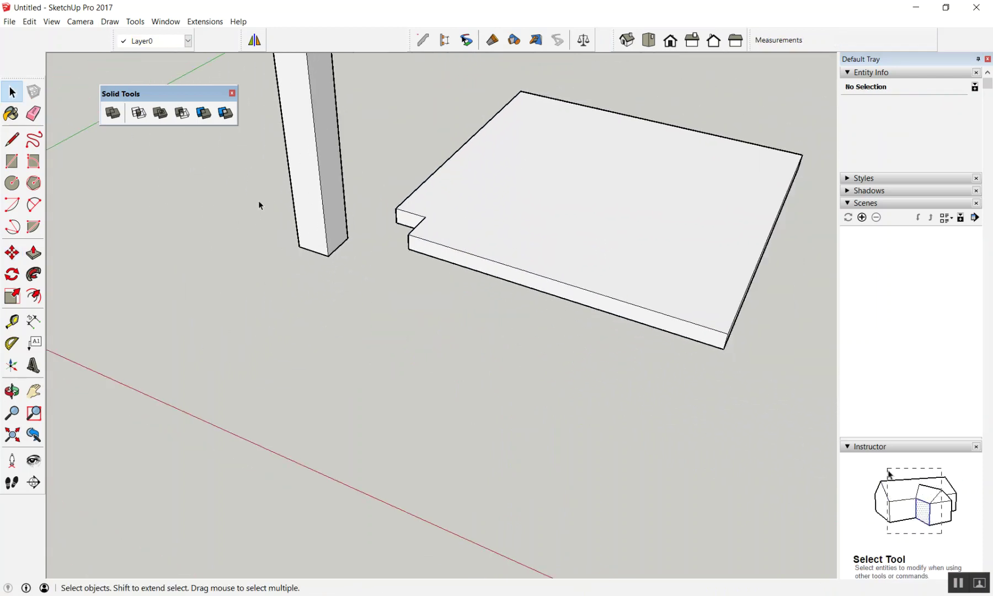
scroll(258, 200, "down", 1)
scroll(260, 200, "down", 1)
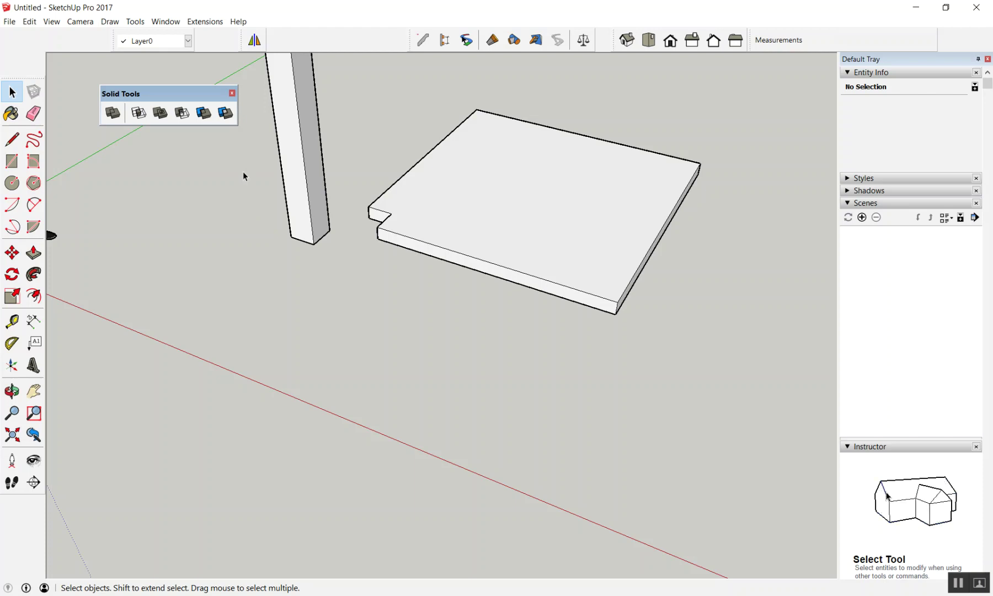
Open kuu from Desktop > SketchUp without saving the untitled model, dismissing the version notice
left_click(9, 21)
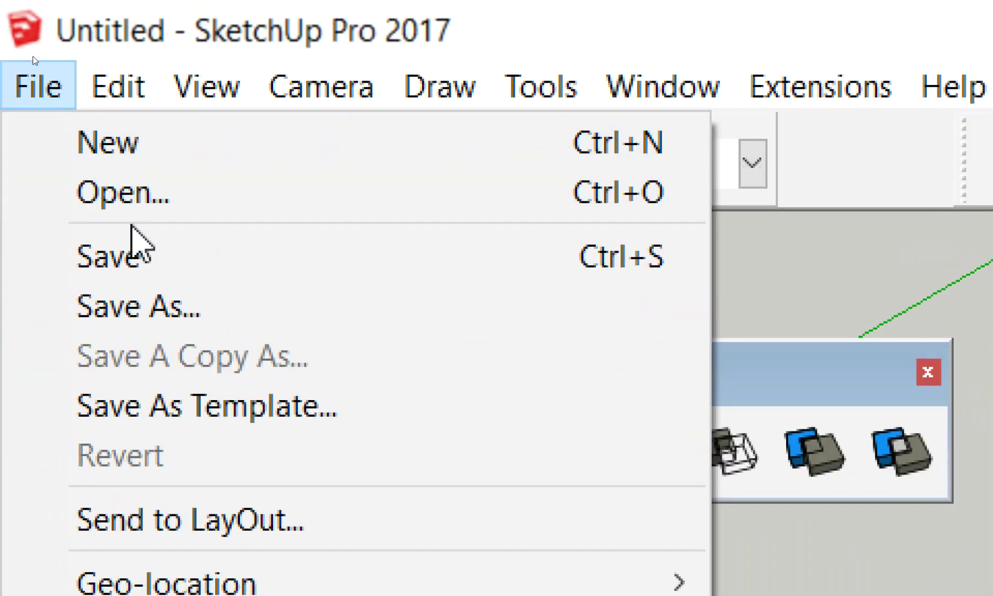
left_click(133, 196)
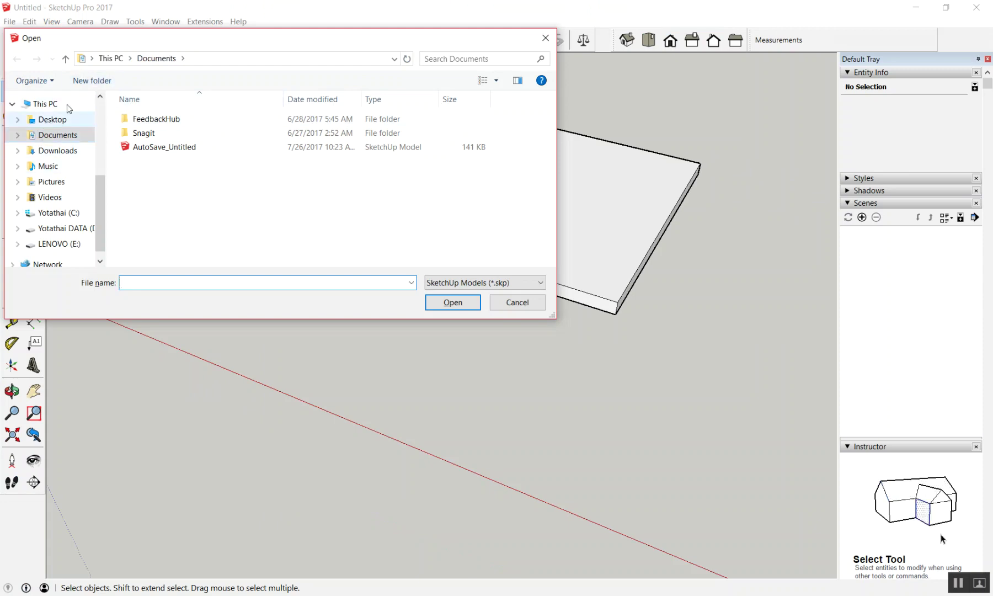
left_click(61, 125)
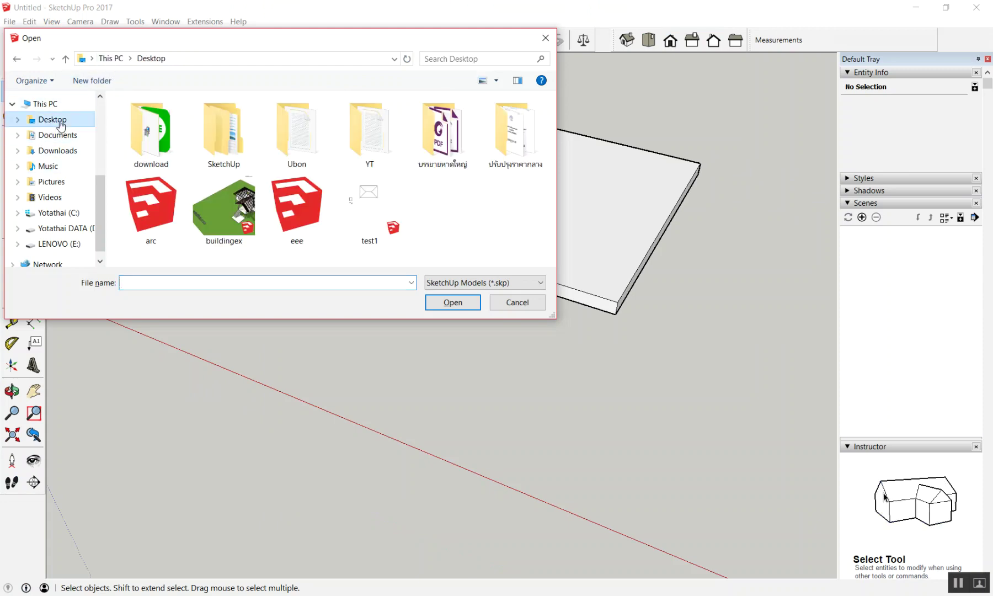
double_click(237, 128)
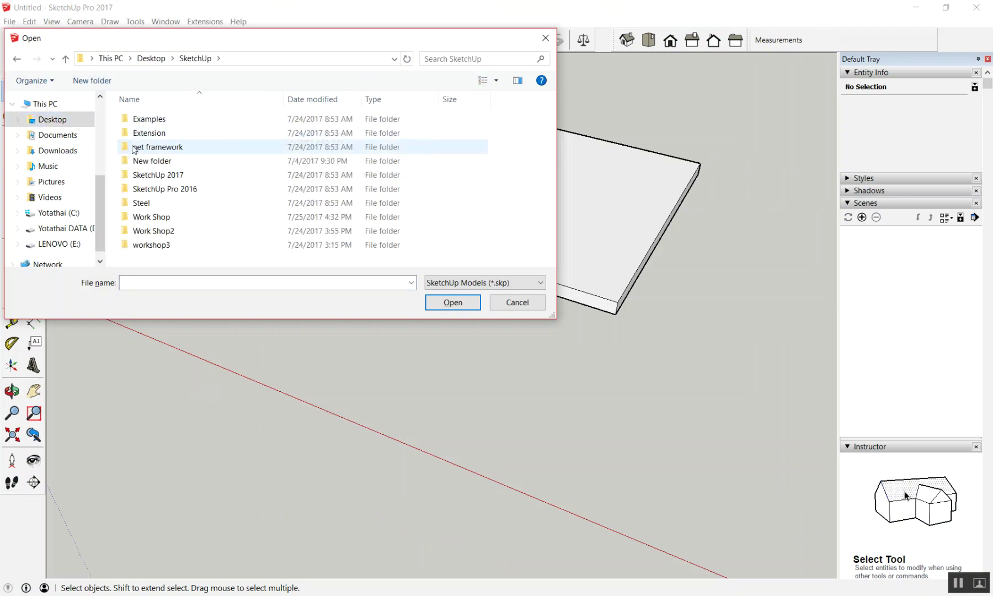
scroll(166, 455, "down", 5)
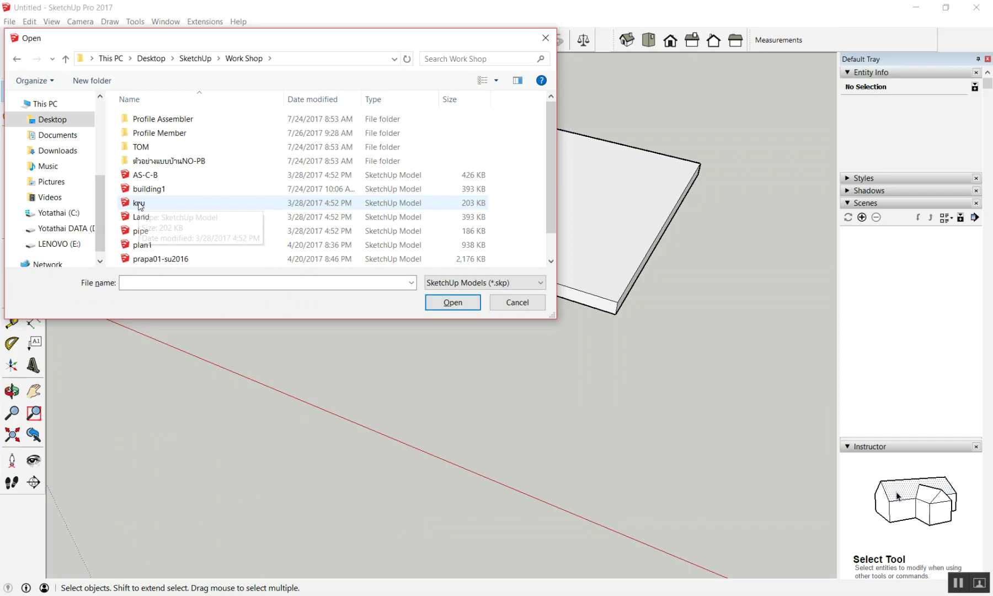
double_click(167, 185)
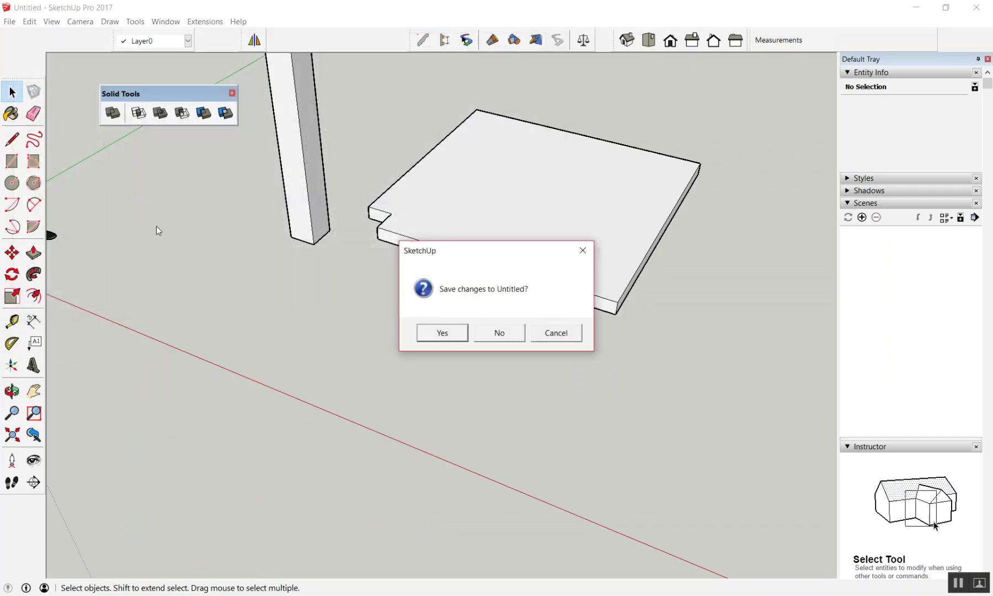
left_click(505, 333)
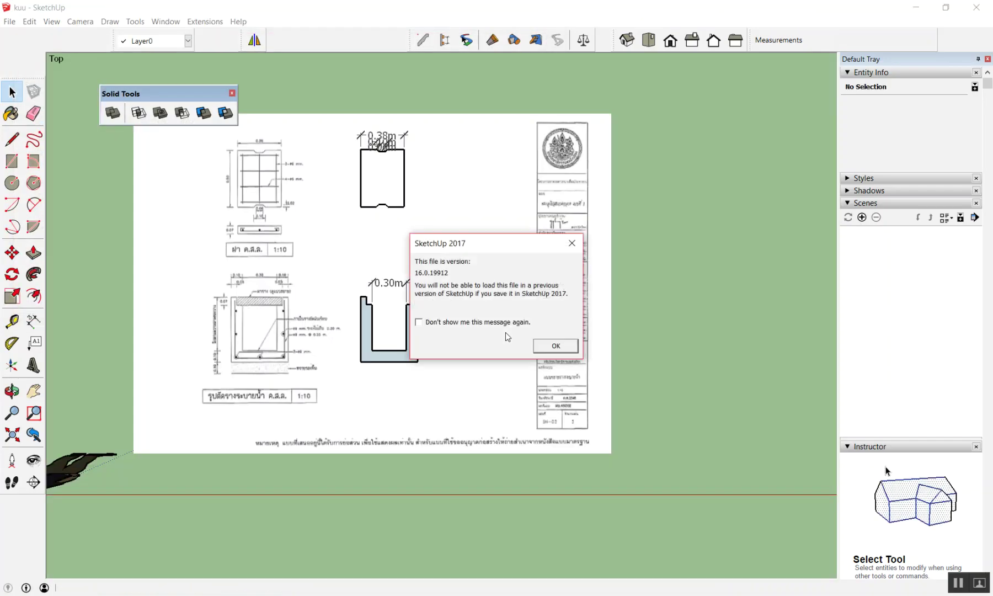
left_click(554, 352)
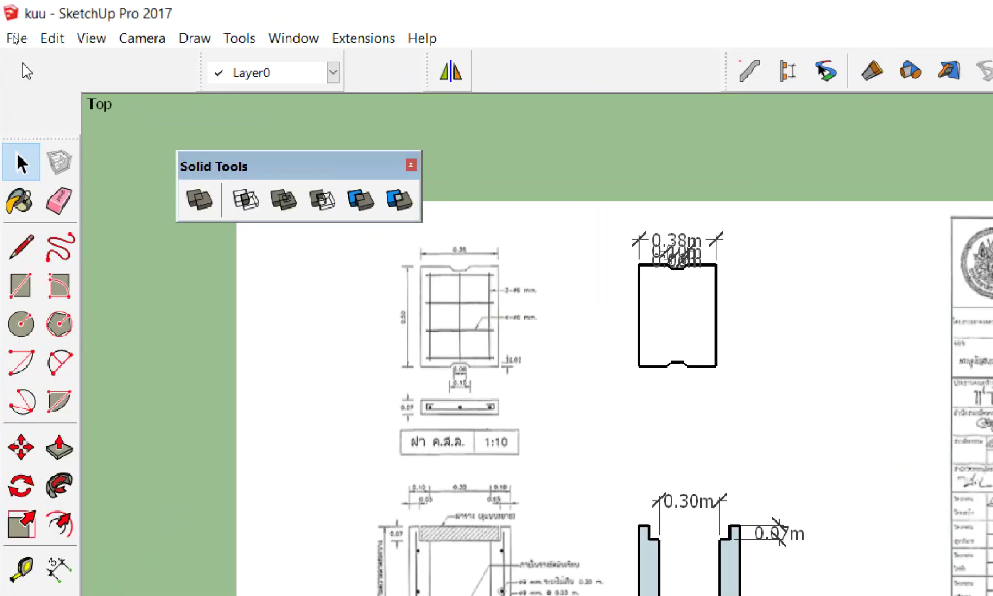
left_click(37, 43)
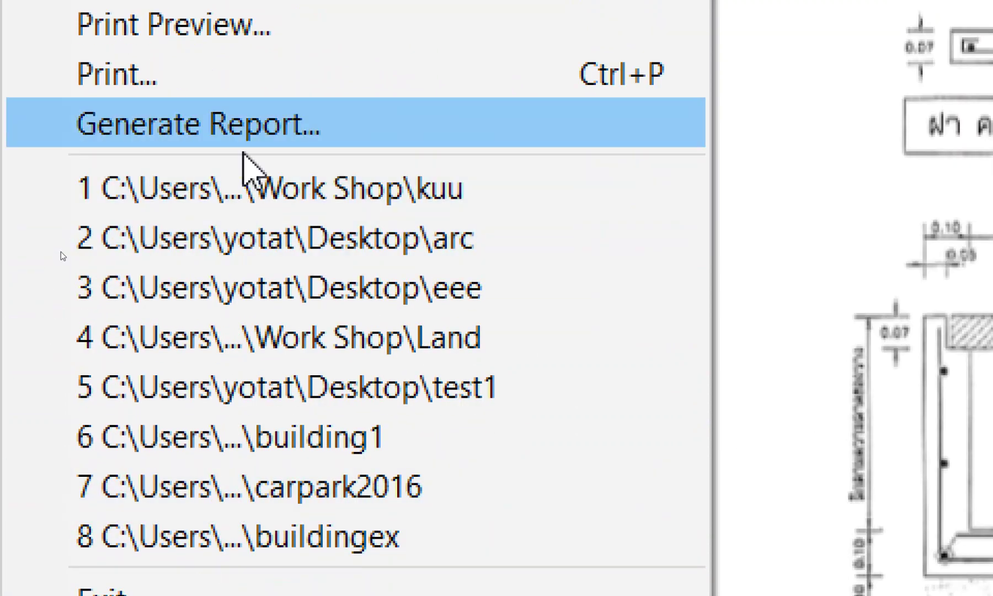
left_click(240, 47)
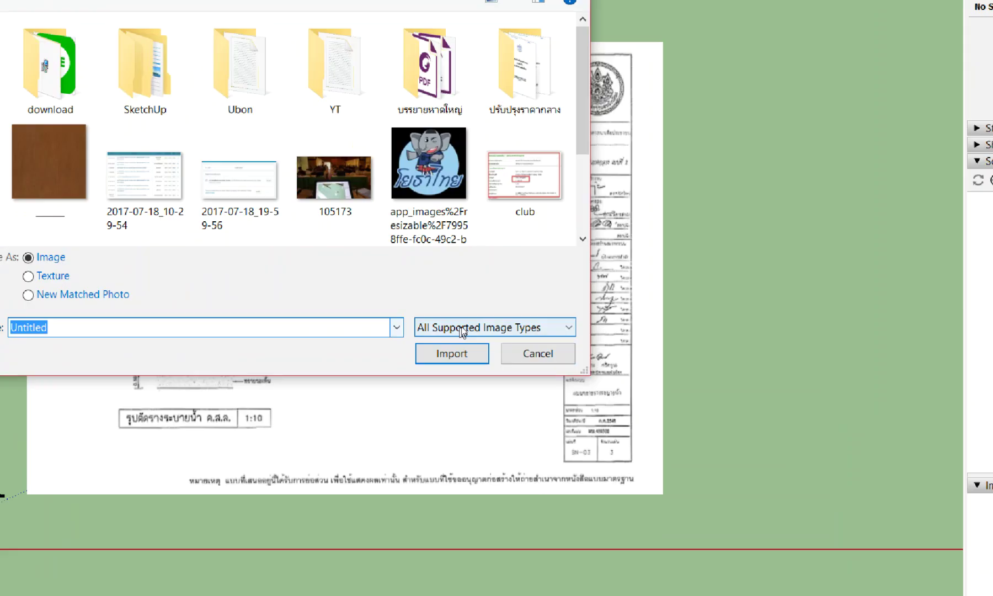
left_click(463, 329)
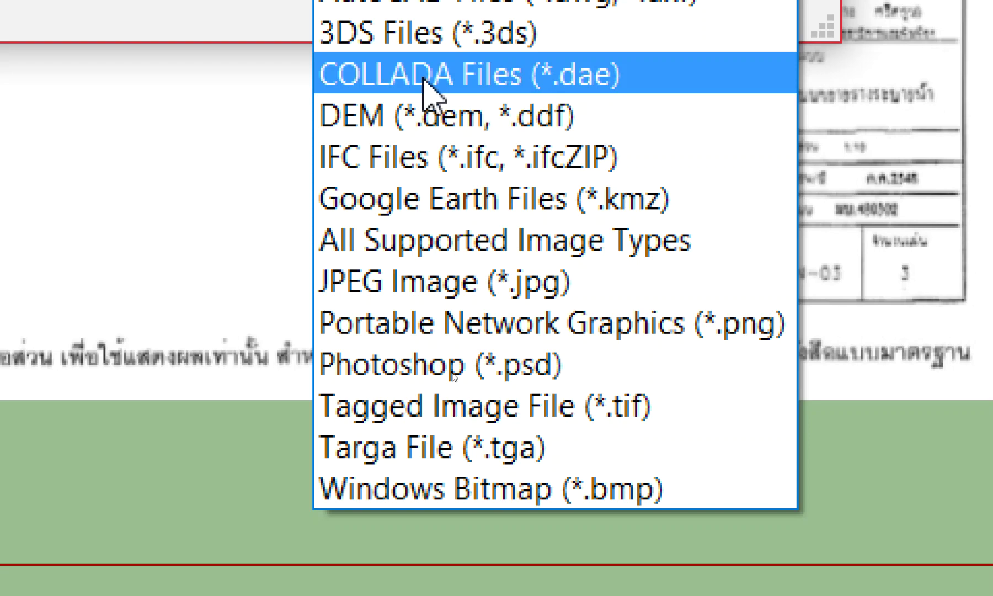
left_click(505, 240)
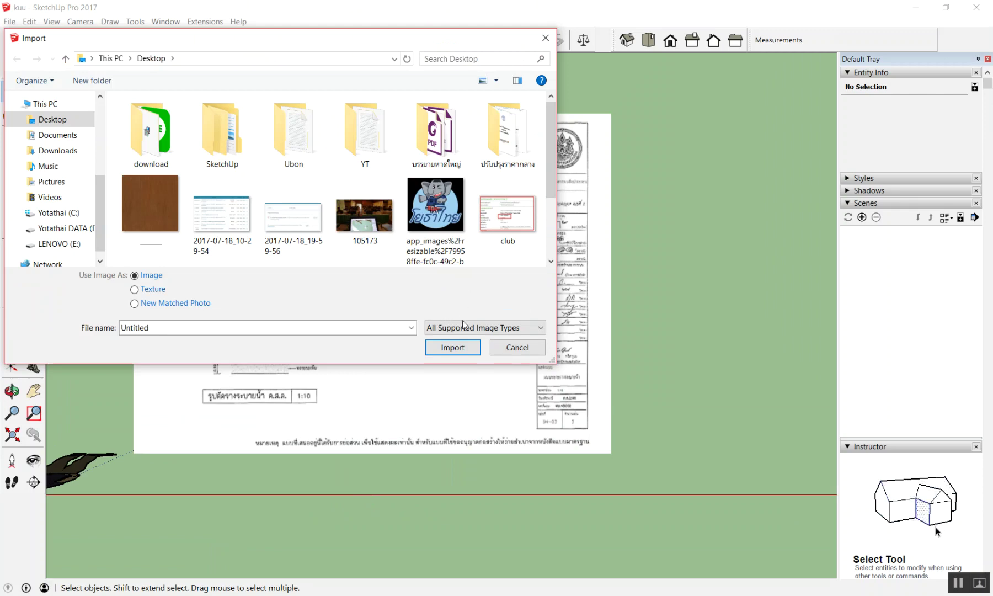
left_click(517, 347)
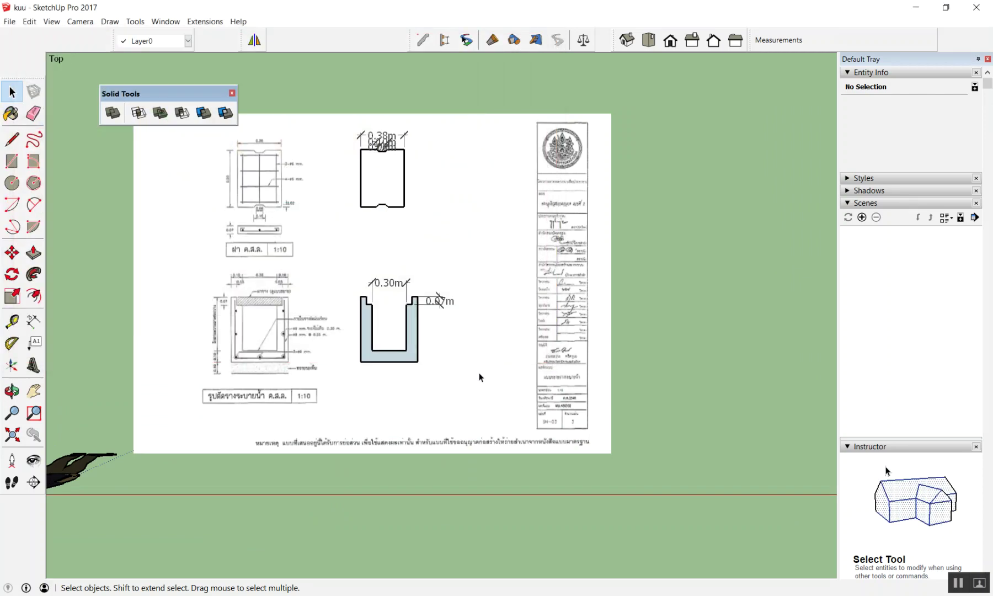
Window-select the channel drawings, then hide the Solid Tools toolbar and side panels
scroll(387, 239, "down", 3)
scroll(367, 271, "down", 1)
scroll(409, 284, "up", 2)
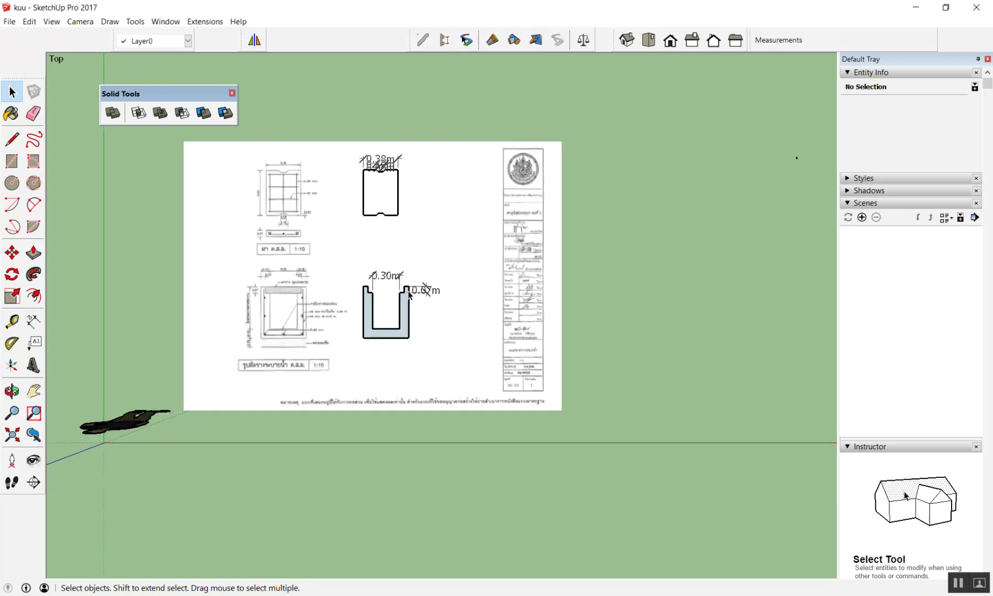
scroll(443, 226, "down", 2)
scroll(443, 225, "down", 1)
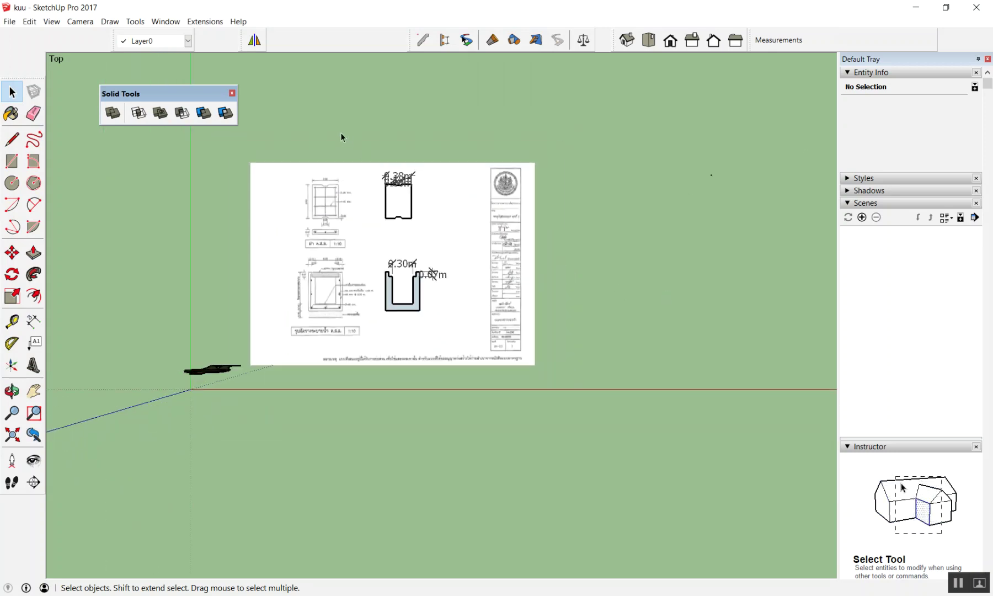
scroll(401, 166, "up", 3)
left_click_drag(316, 120, 465, 394)
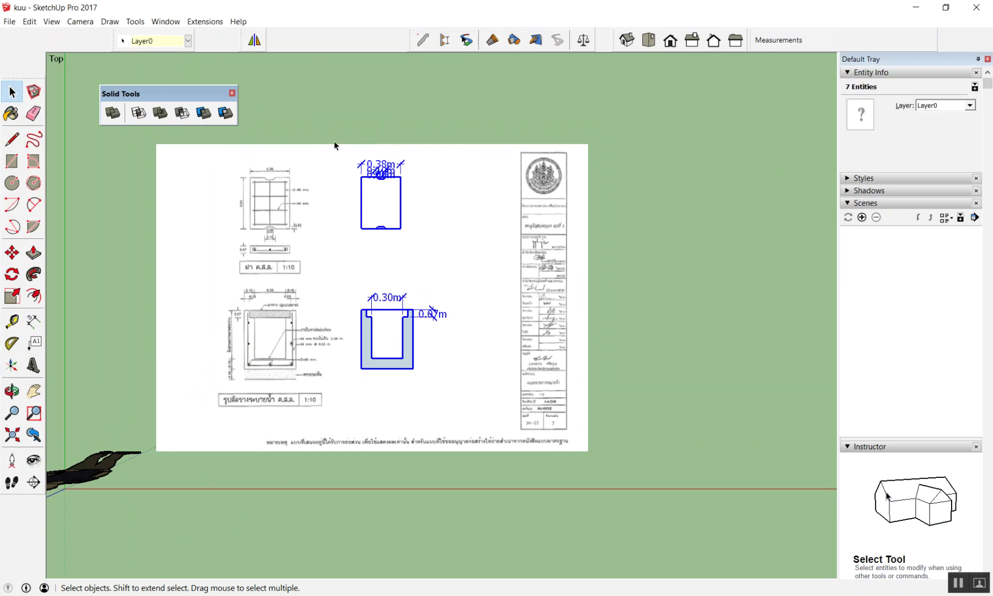
left_click(232, 93)
left_click(413, 320, "shift")
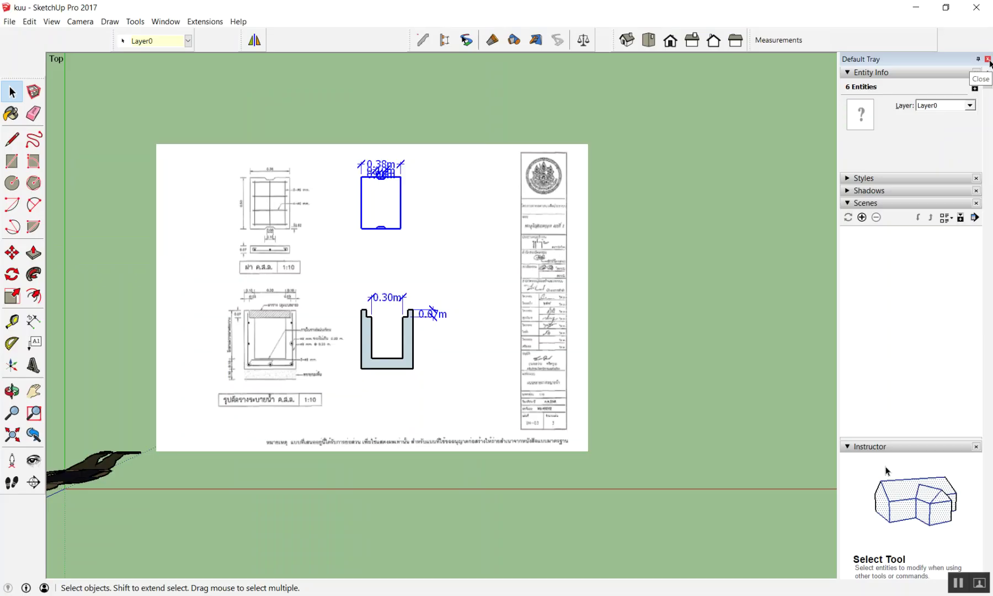
left_click(987, 58)
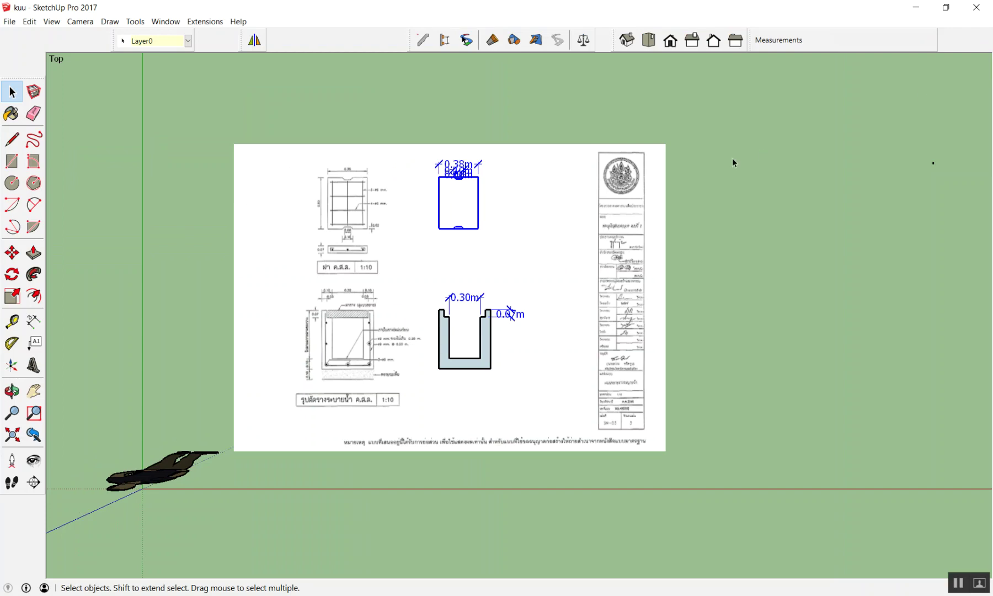
Window-select both channel drawings with their dimensions again
scroll(510, 177, "up", 1)
scroll(325, 160, "down", 2)
scroll(326, 160, "up", 2)
scroll(315, 77, "down", 2)
scroll(337, 59, "down", 1)
scroll(336, 59, "up", 2)
left_click(331, 71)
left_click_drag(331, 70, 497, 357)
left_click_drag(307, 70, 517, 397)
scroll(634, 215, "down", 2)
Select the two traced outlines and dimensions without the sheet image, and paste the copy
left_click_drag(562, 94, 386, 343)
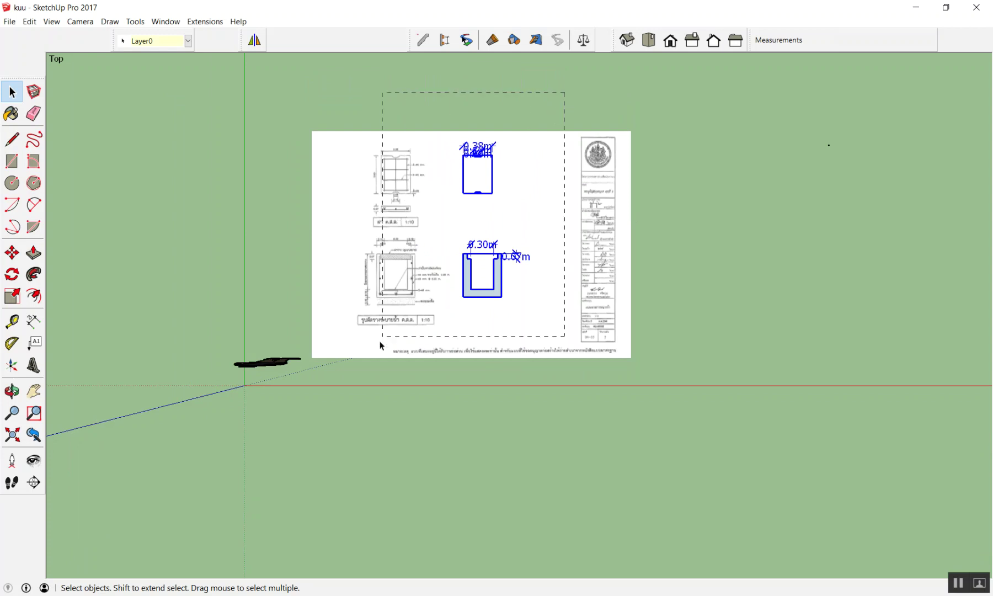
left_click_drag(539, 100, 441, 342)
scroll(609, 217, "up", 2)
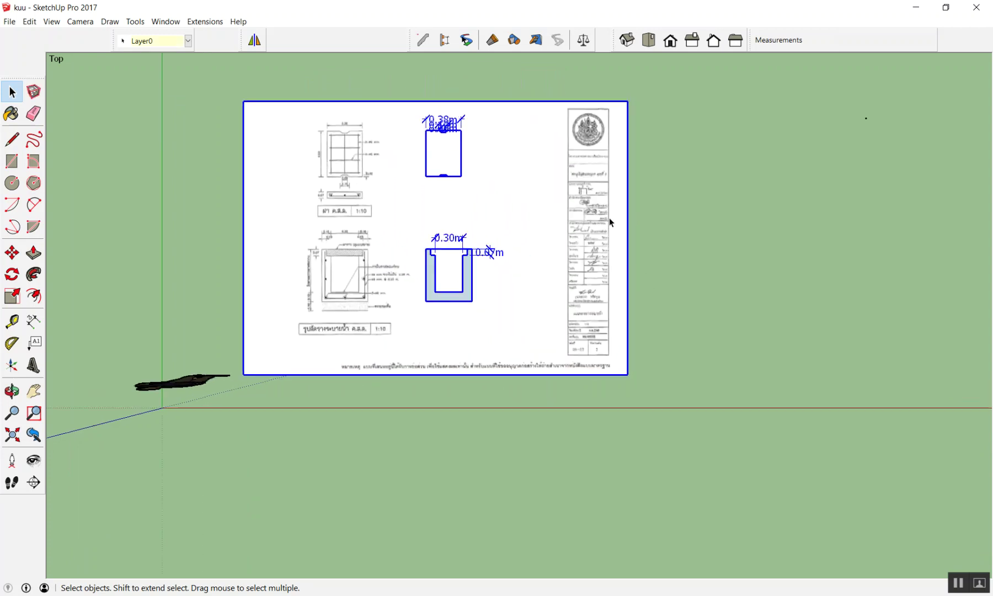
left_click_drag(368, 76, 521, 451)
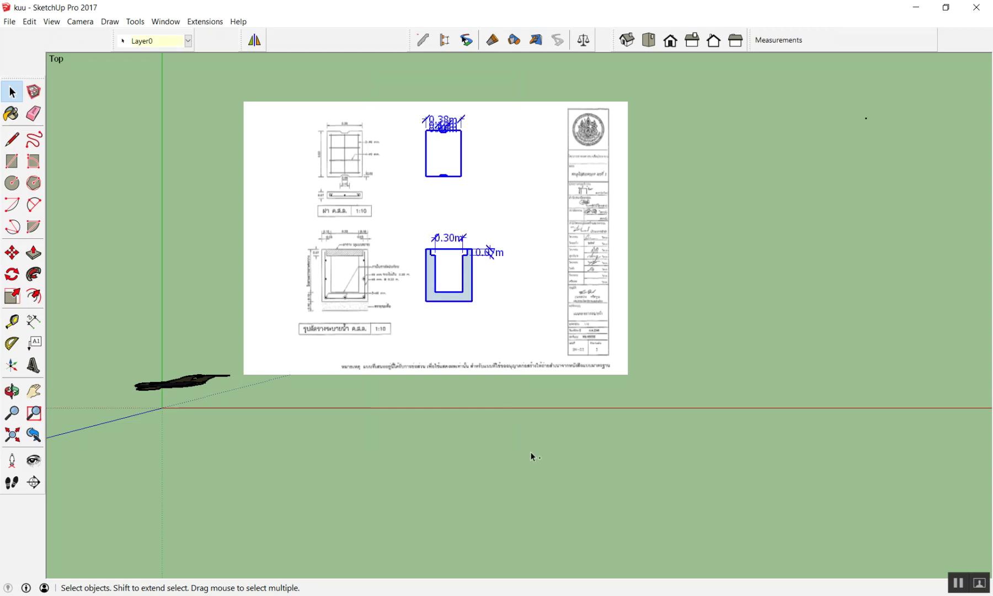
key("ctrl+v")
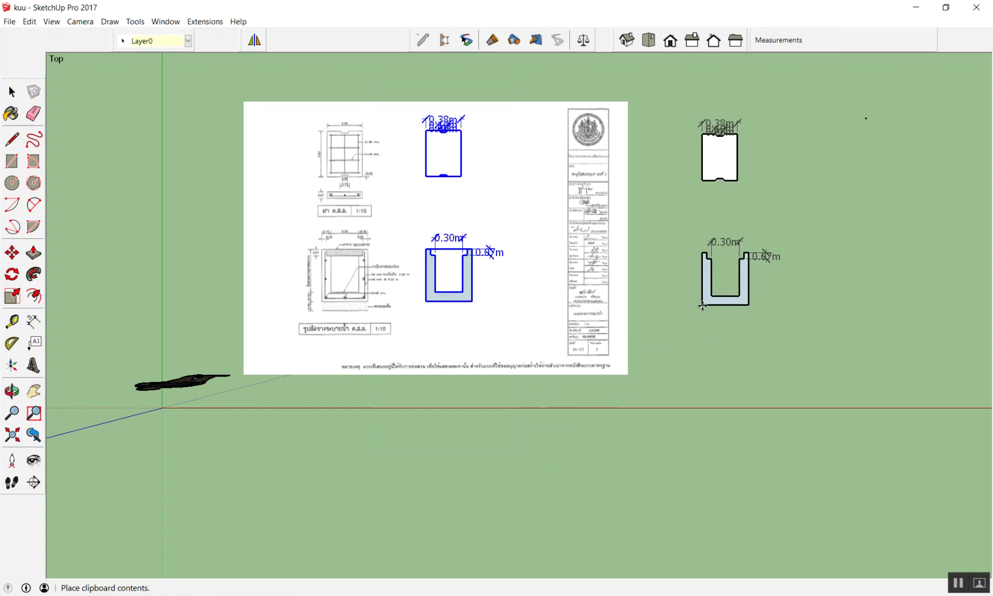
Place the pasted copy of the outlines to the right of the sheet and deselect it
left_click(702, 305)
key("space")
scroll(874, 151, "up", 2)
scroll(853, 199, "down", 3)
left_click(854, 199)
scroll(968, 99, "up", 2)
scroll(905, 91, "up", 2)
scroll(740, 166, "up", 2)
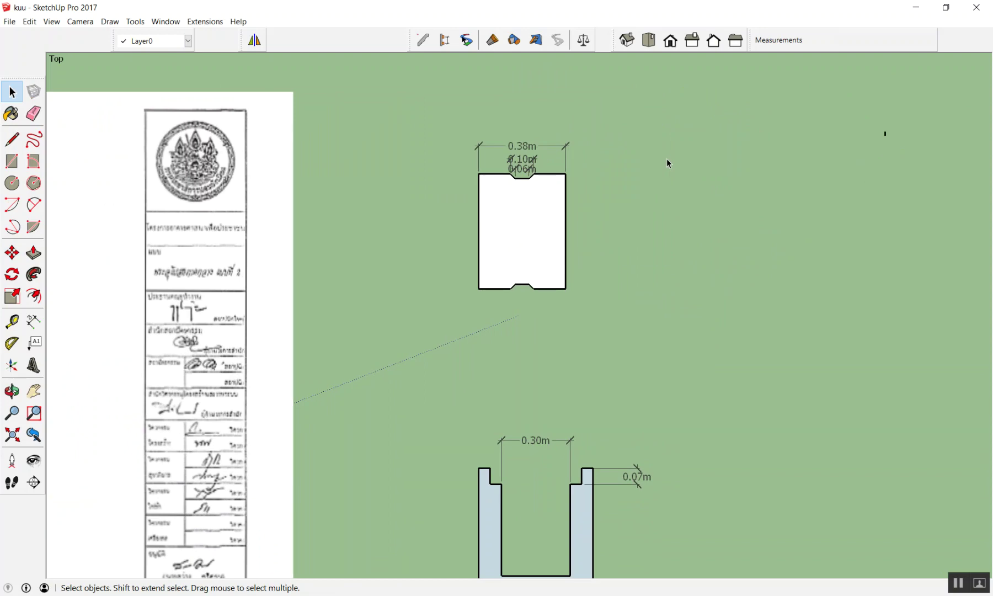
Erase the cover outline's three dimensions and the 0.30m and 0.07m dimensions on the copy
key("e")
key("space")
key("e")
mouse_move(536, 145)
left_mouse_down()
mouse_move(522, 162)
mouse_move(539, 151)
left_mouse_up()
scroll(598, 317, "down", 2)
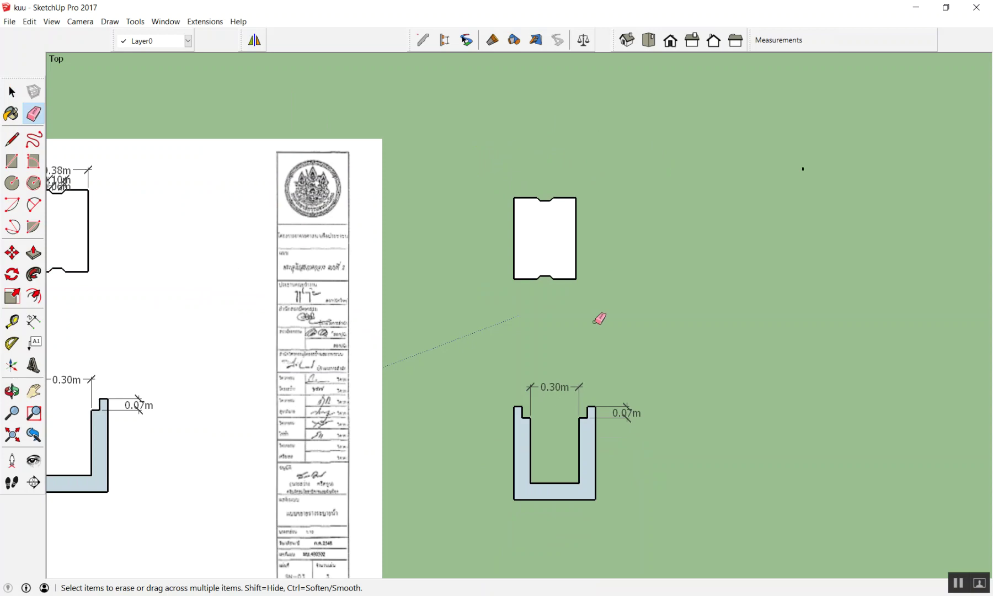
scroll(587, 360, "up", 2)
left_click(532, 412)
left_click(654, 444)
scroll(552, 319, "up", 1)
scroll(543, 412, "down", 3)
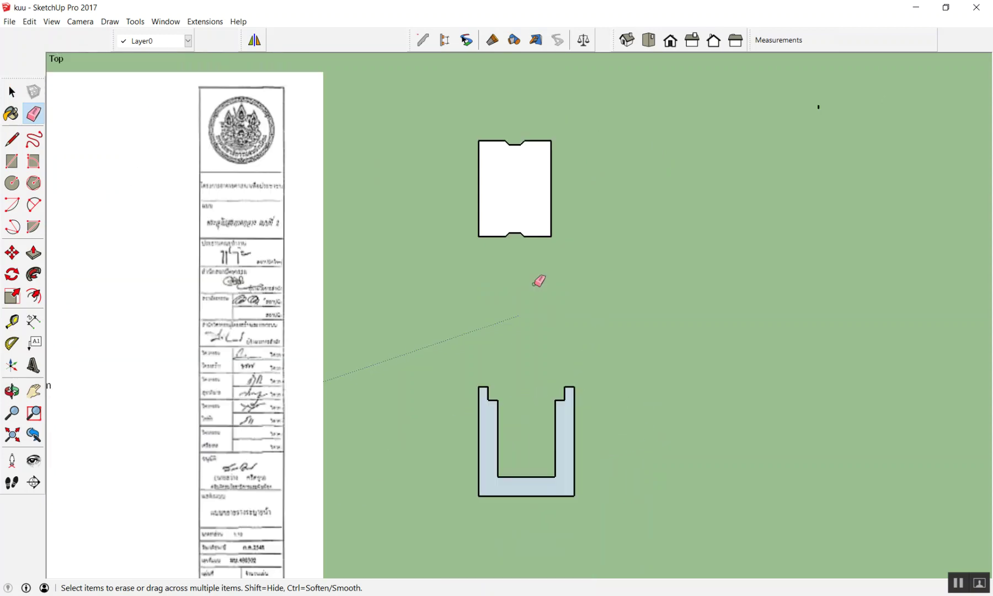
scroll(552, 403, "up", 2)
scroll(552, 404, "down", 2)
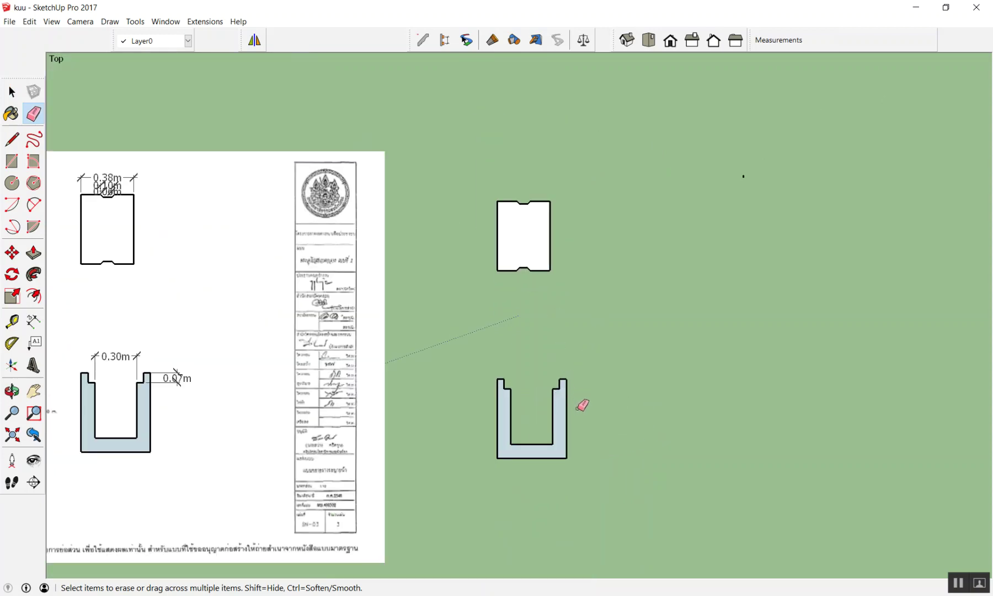
Select all and clear the selection twice to check for leftover dimensions
key("ctrl+a")
key("ctrl+t")
scroll(591, 408, "up", 2)
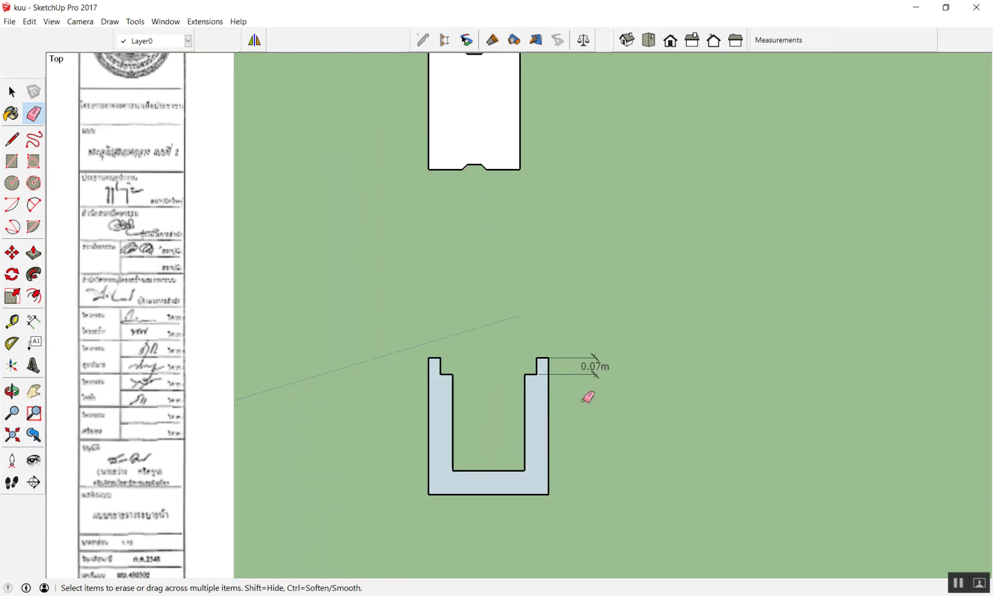
scroll(529, 361, "up", 2)
scroll(521, 330, "down", 2)
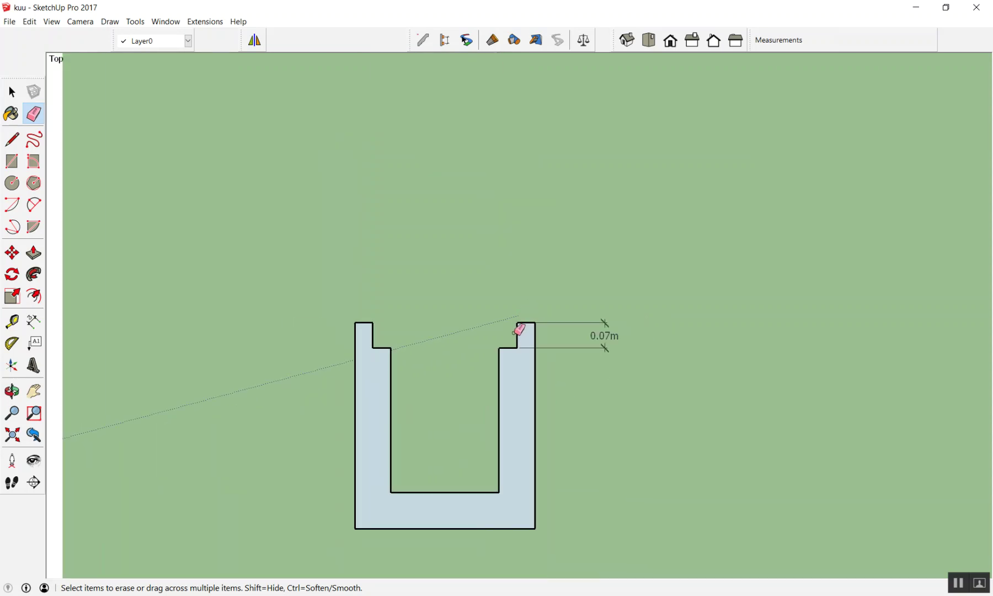
scroll(520, 334, "down", 1)
scroll(549, 339, "down", 1)
scroll(565, 339, "up", 1)
key("ctrl+a")
scroll(566, 340, "down", 1)
scroll(571, 333, "up", 1)
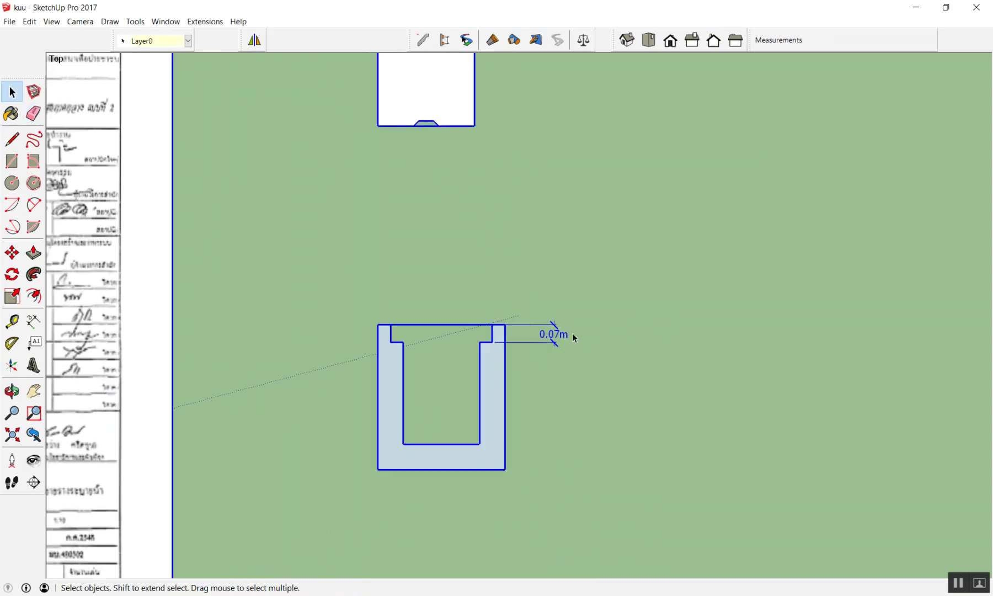
key("ctrl+t")
Erase the remaining 0.07m dimension and select the copied U-channel shape
key("e")
left_click(550, 345)
scroll(548, 339, "down", 2)
key("space")
scroll(528, 367, "up", 1)
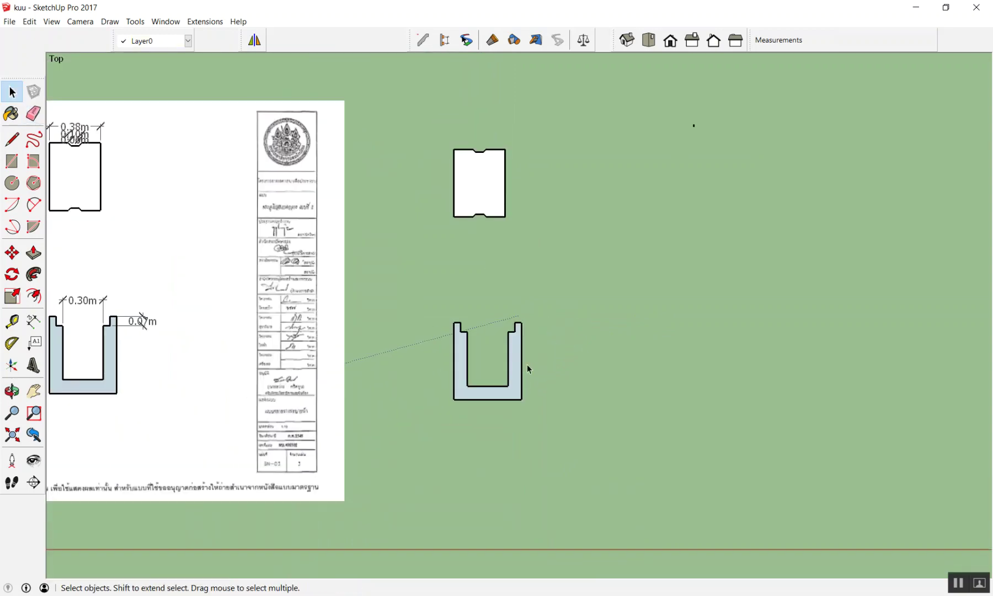
scroll(544, 403, "up", 2)
scroll(523, 391, "up", 1)
key("ctrl+a")
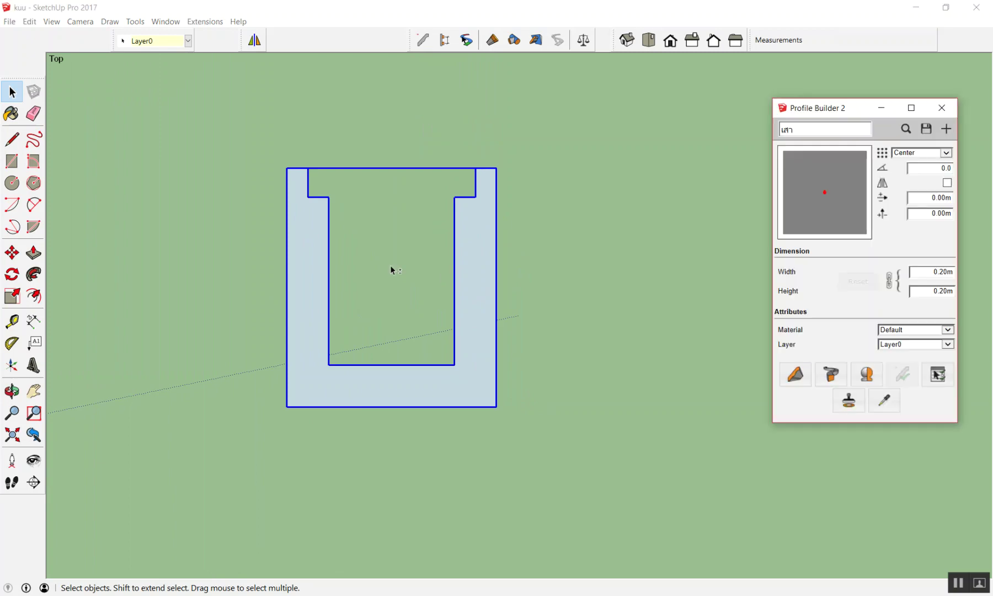
With Profile Builder 2 open, try making a profile from the grouped copy and dismiss the select-a-face warning
left_click(387, 265)
mouse_move(221, 136)
left_mouse_down()
mouse_move(582, 547)
mouse_move(571, 538)
left_mouse_up()
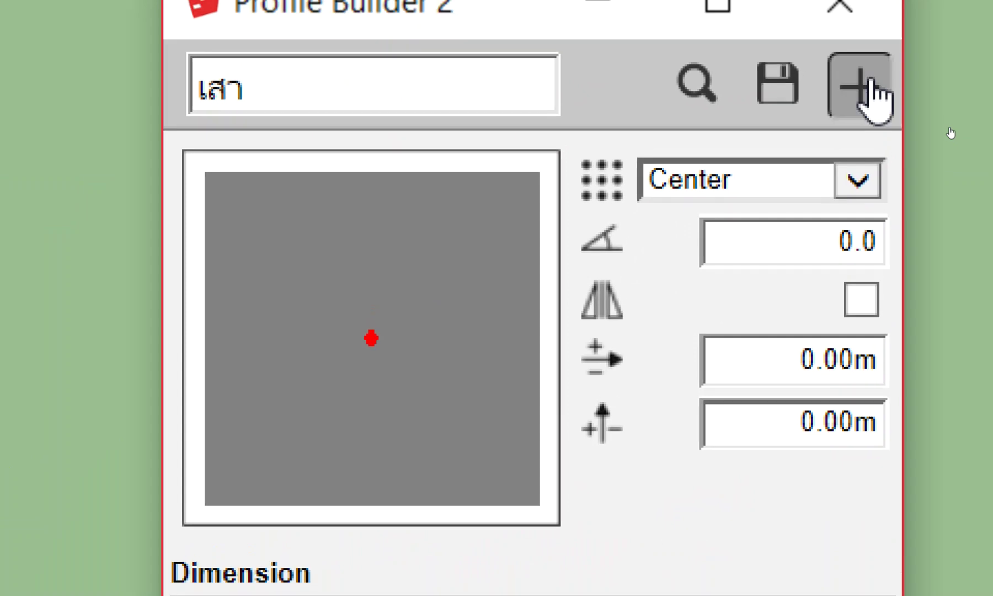
left_click(881, 55)
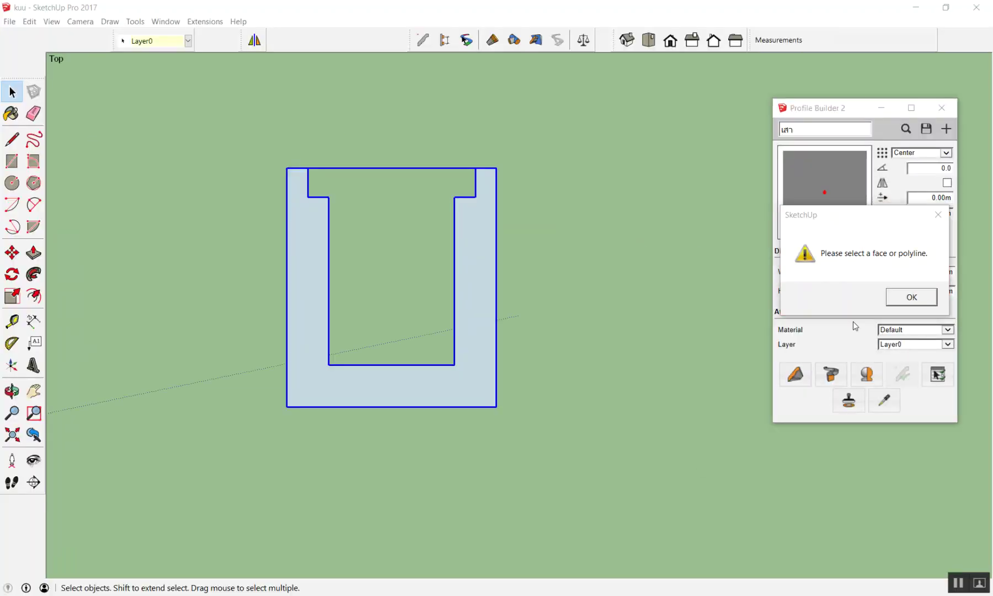
left_click(896, 302)
Explode the U-channel group and select its whole face
right_click(471, 222)
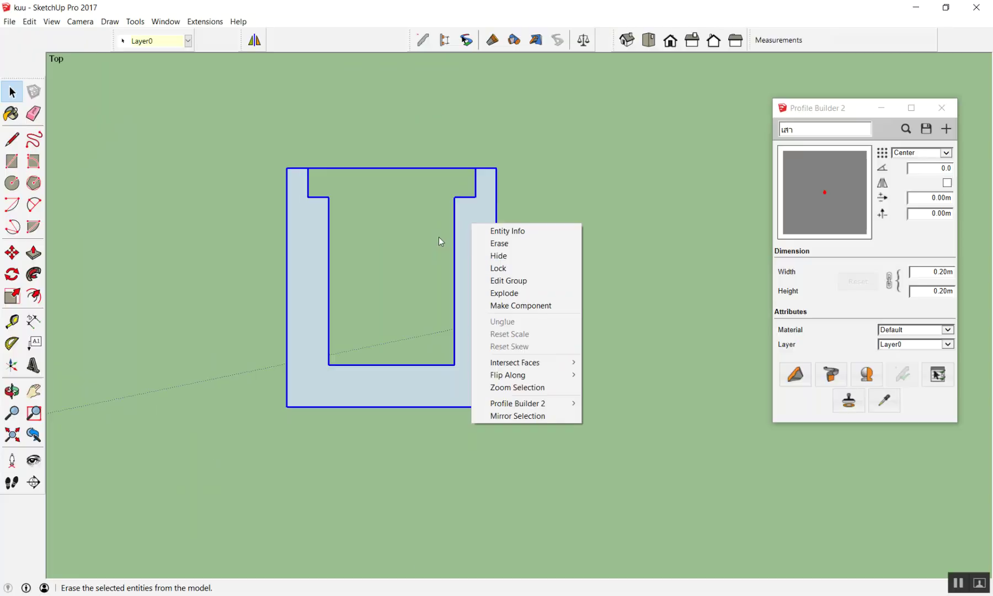
left_click(433, 207)
right_click(472, 205)
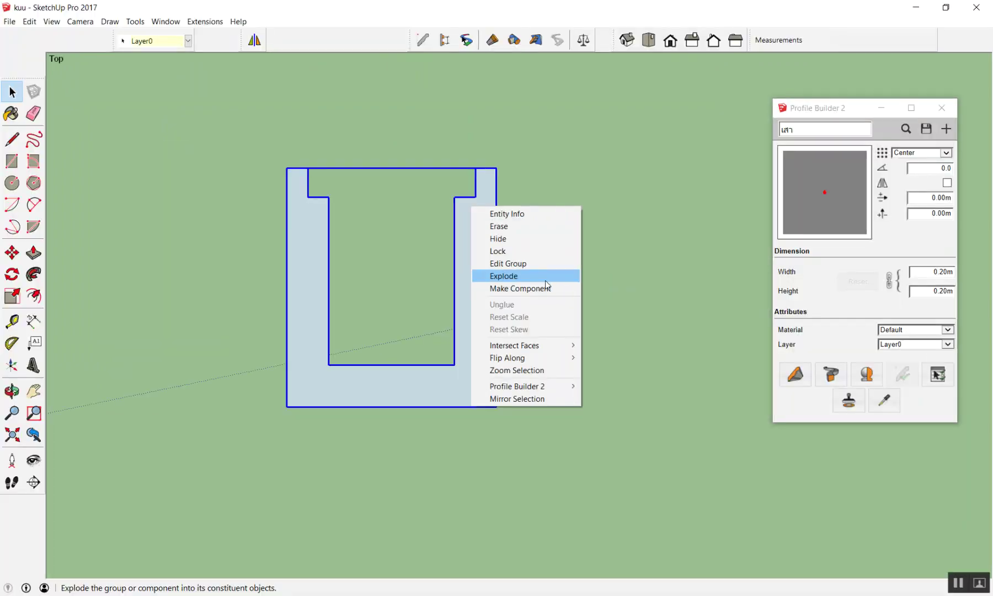
left_click(545, 281)
left_click(560, 257)
left_click(480, 226)
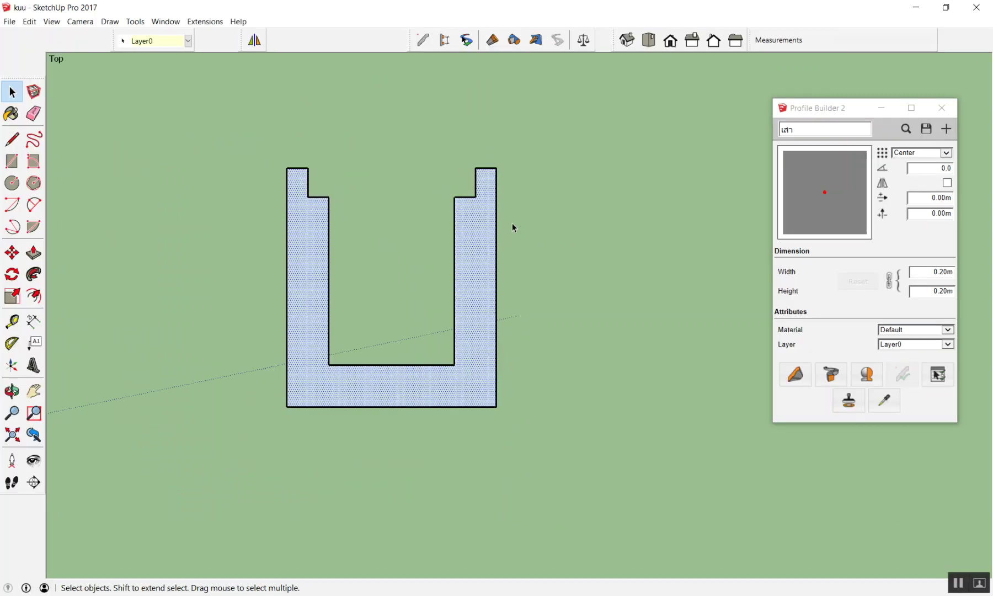
left_click(499, 233)
scroll(505, 228, "down", 2)
left_click_drag(310, 159, 565, 380)
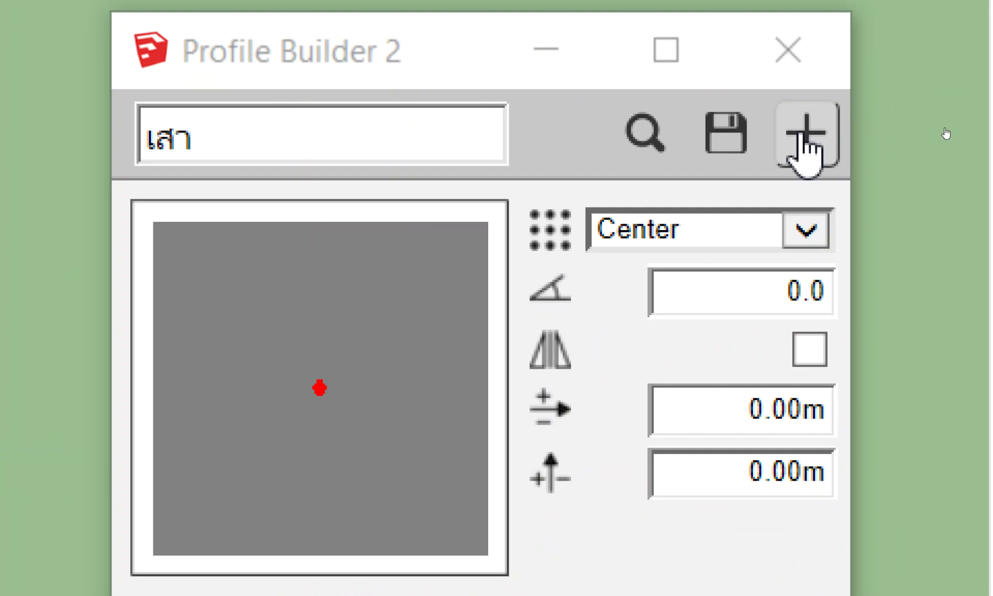
Create a new profile from the face named 'คูระบายน้ำ' and confirm it
left_click(803, 132)
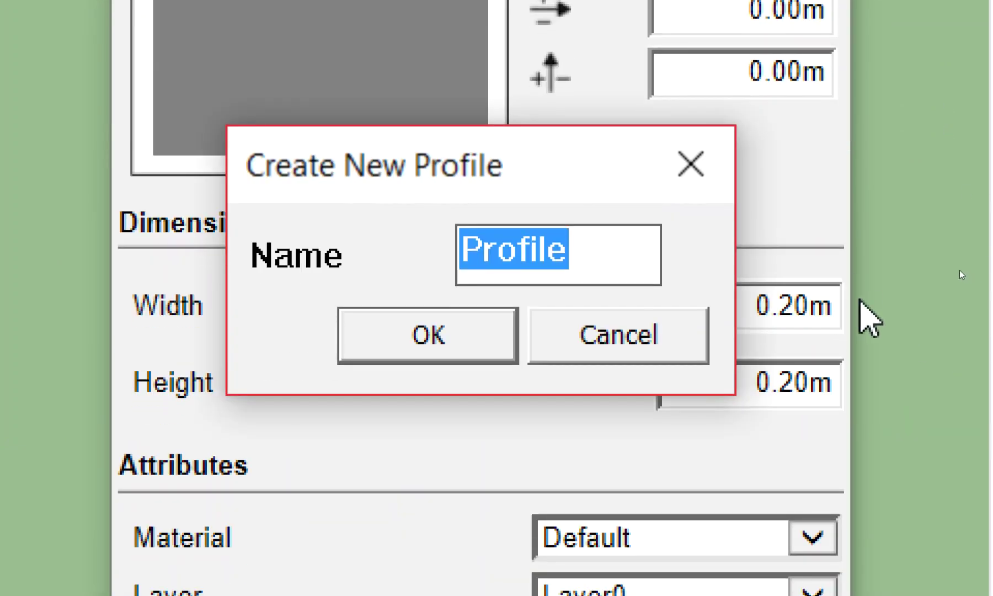
type("8")
key("BackSpace")
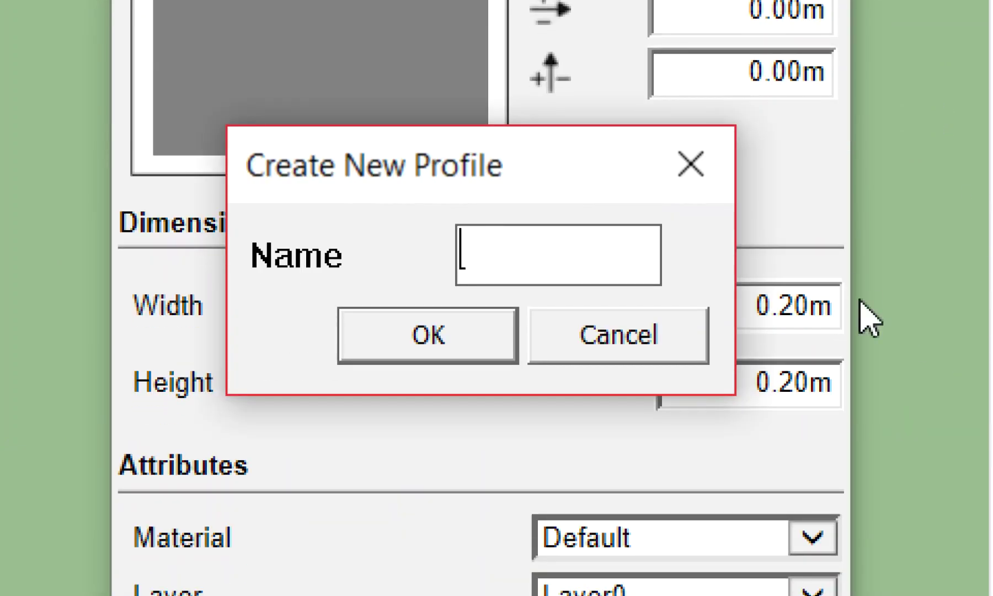
type("e")
type("ระบ")
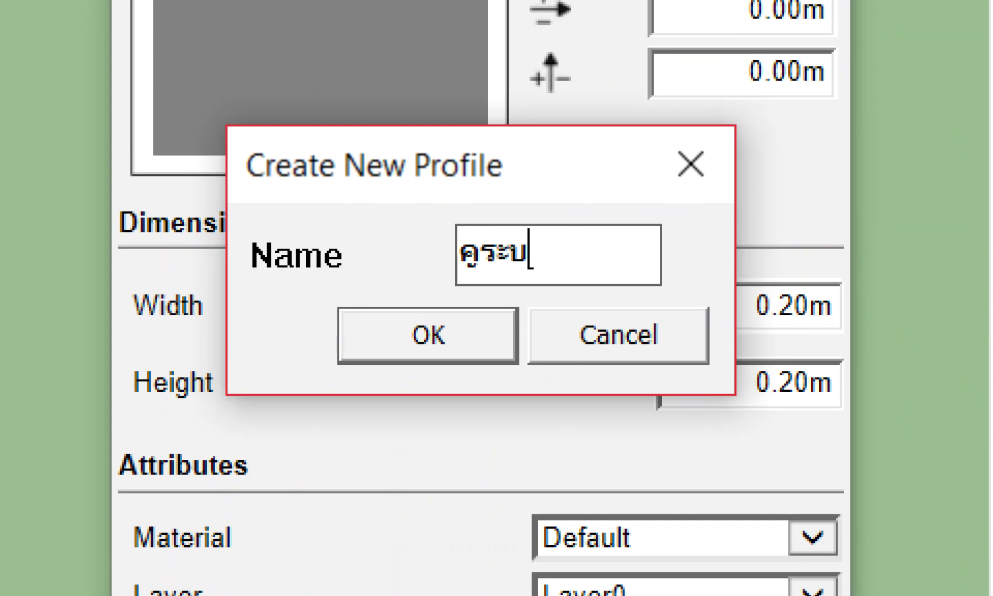
type("ายน้ำ")
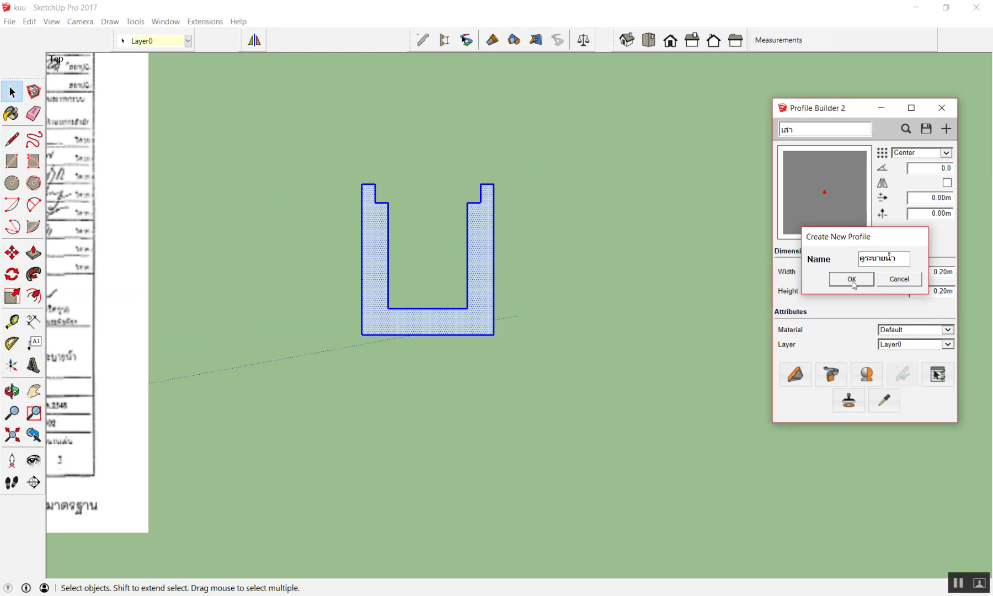
left_click(853, 281)
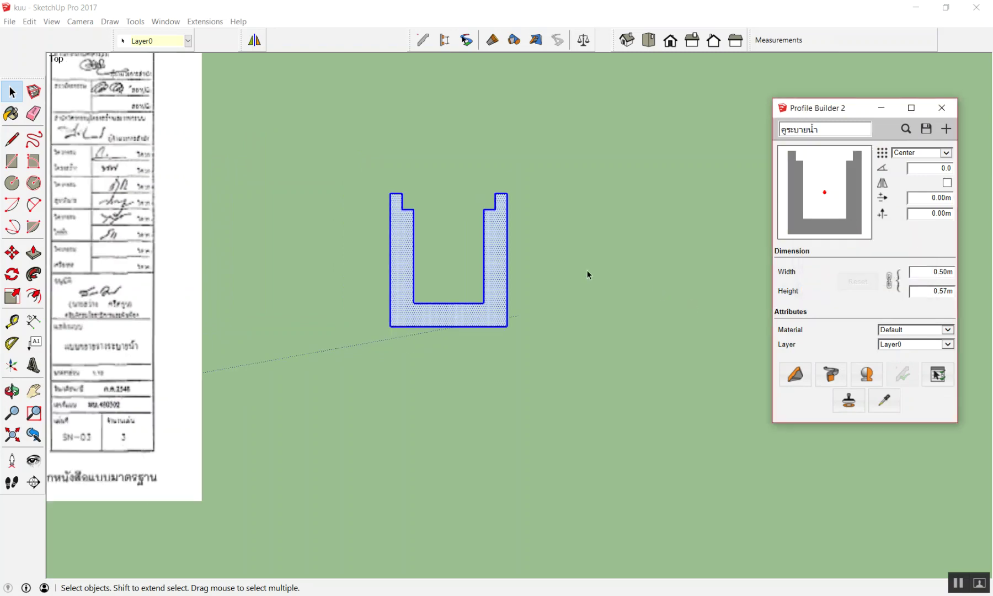
Orbit out over the scene and draw a rectangle for the slab
scroll(588, 270, "down", 3)
middle_click_drag(537, 308, 497, 232)
key("space")
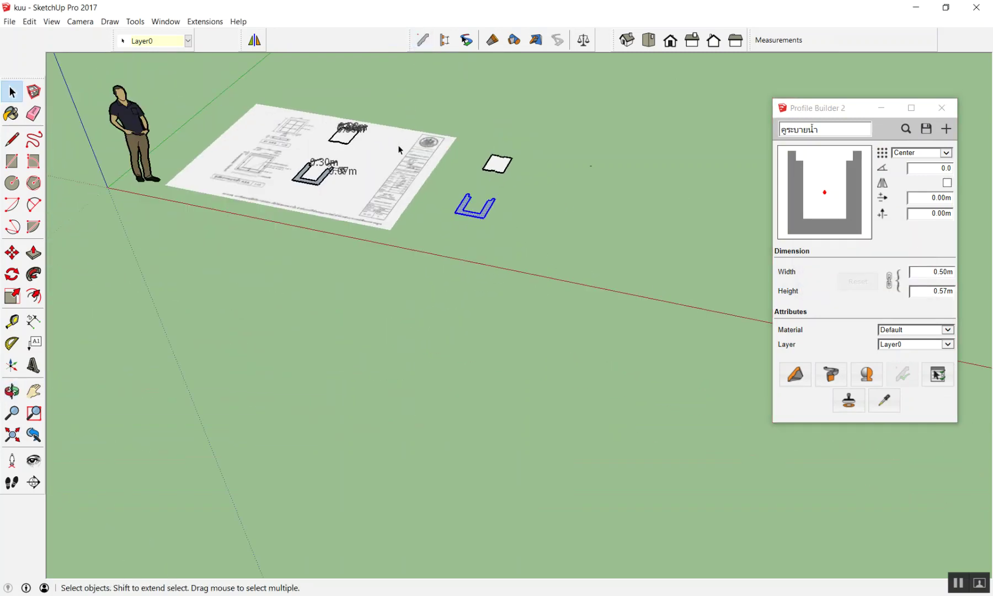
mouse_move(543, 268)
middle_mouse_down()
mouse_move(188, 286)
mouse_move(191, 251)
mouse_move(550, 333)
mouse_move(381, 244)
mouse_move(284, 361)
mouse_move(412, 216)
mouse_move(616, 271)
middle_mouse_up()
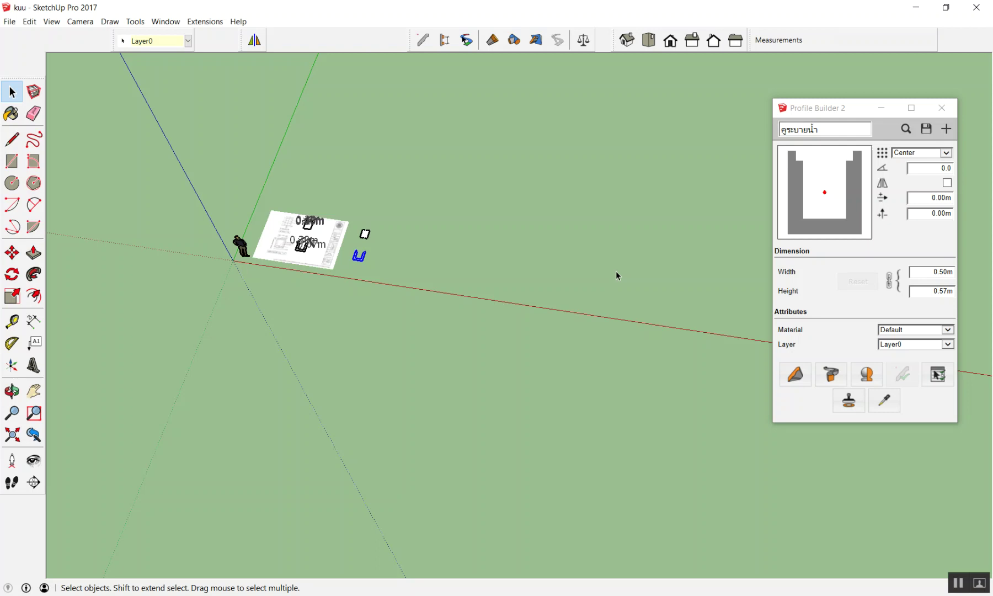
scroll(603, 274, "up", 3)
scroll(429, 302, "up", 2)
scroll(446, 295, "down", 2)
key("r")
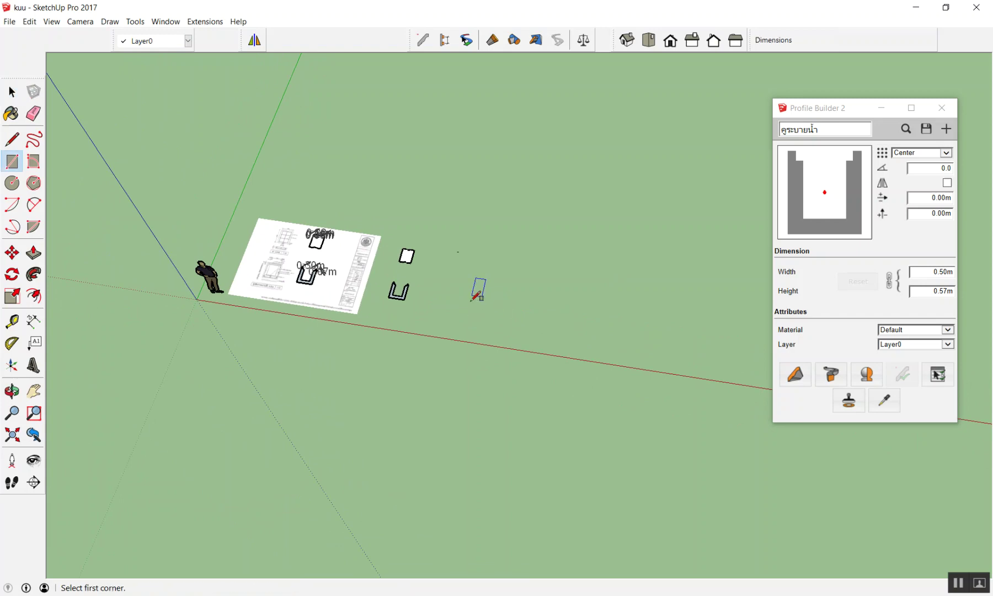
scroll(476, 288, "up", 3)
scroll(450, 276, "down", 2)
scroll(450, 276, "up", 1)
scroll(450, 276, "down", 1)
scroll(457, 257, "up", 2)
left_click(444, 273)
left_click(602, 212)
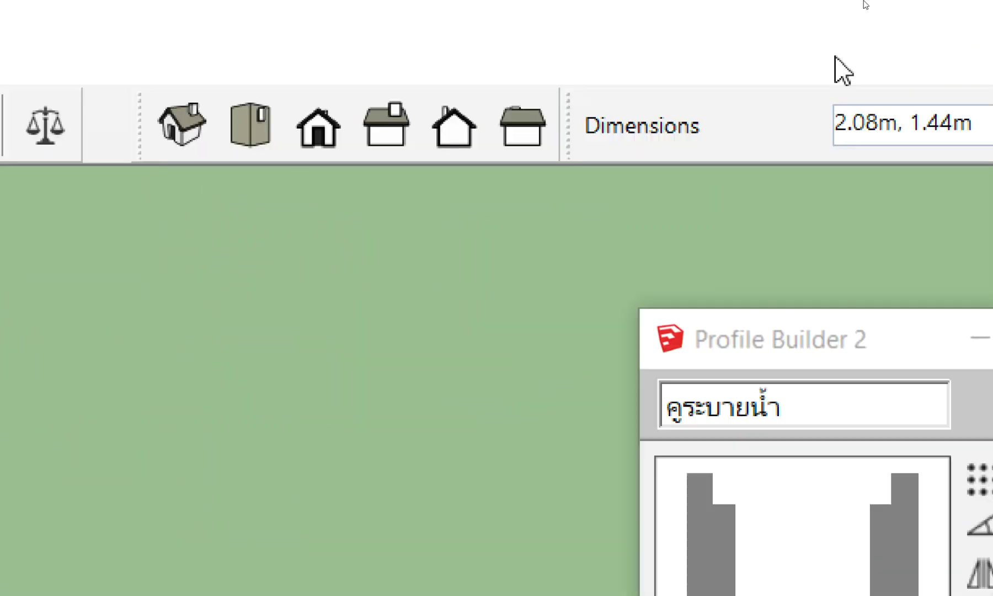
Size the slab rectangle exactly to 100 by 5
type("ๅจ")
key("BackSpace")
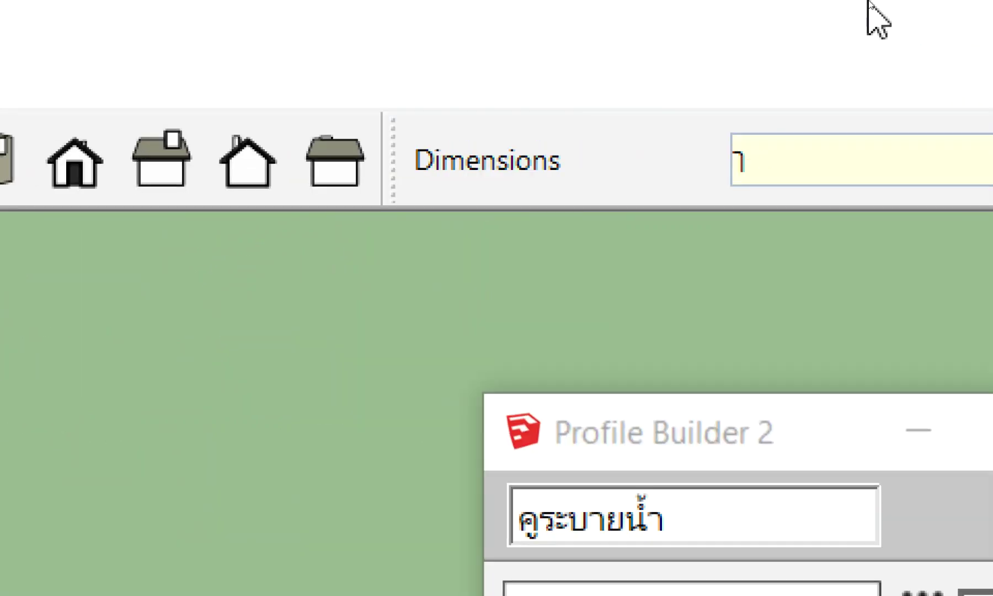
type("00")
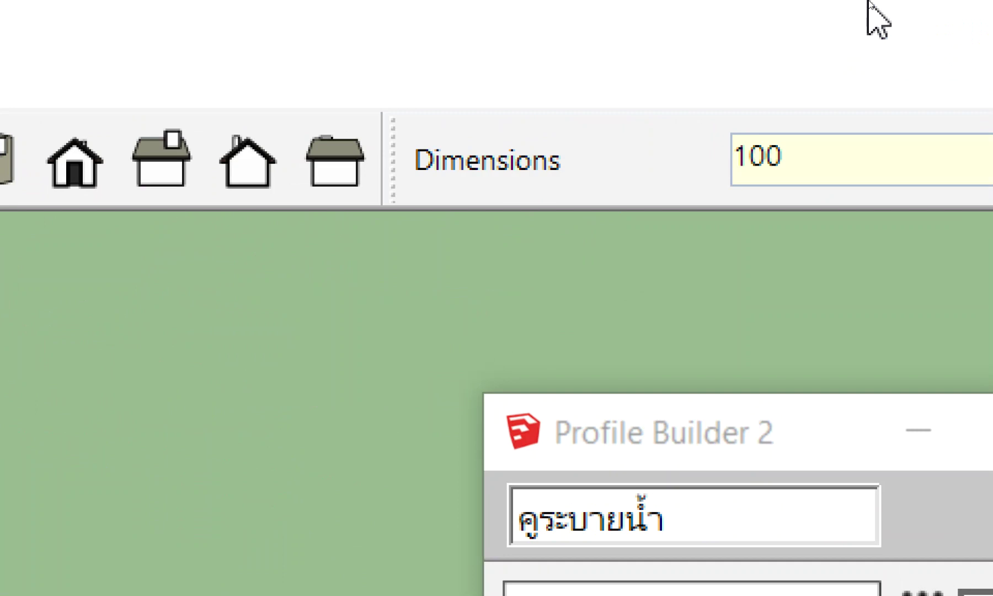
type(",5")
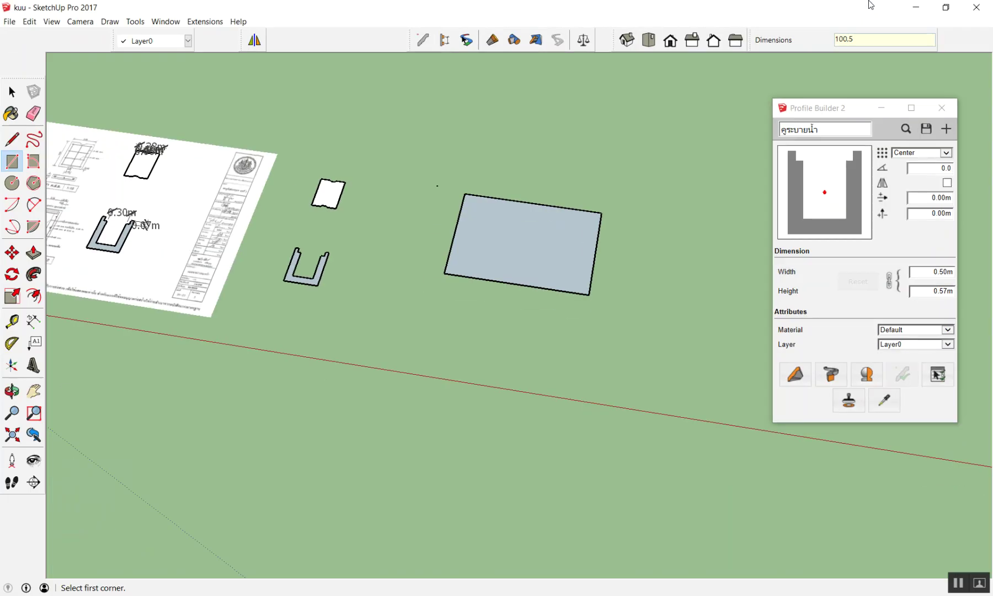
key("Return")
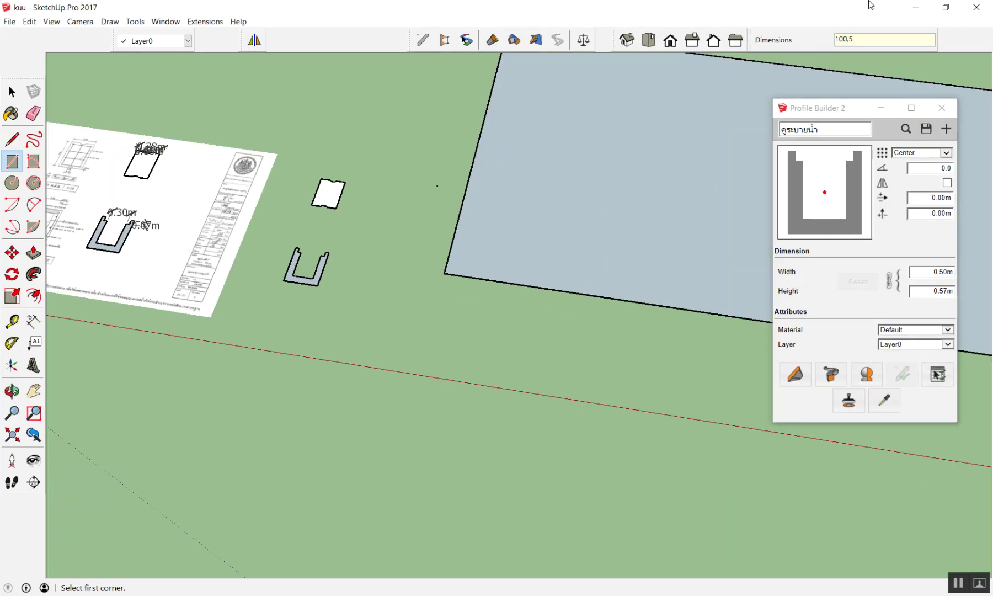
scroll(485, 186, "down", 3)
scroll(155, 232, "down", 3)
scroll(308, 304, "down", 2)
key("space")
Push/Pull the rectangle up to a 0.15 thick slab
scroll(373, 350, "down", 2)
scroll(308, 324, "up", 2)
scroll(370, 318, "up", 2)
middle_click_drag(370, 317, 307, 290)
scroll(336, 252, "up", 2)
scroll(364, 298, "up", 2)
scroll(315, 298, "up", 2)
scroll(336, 303, "up", 2)
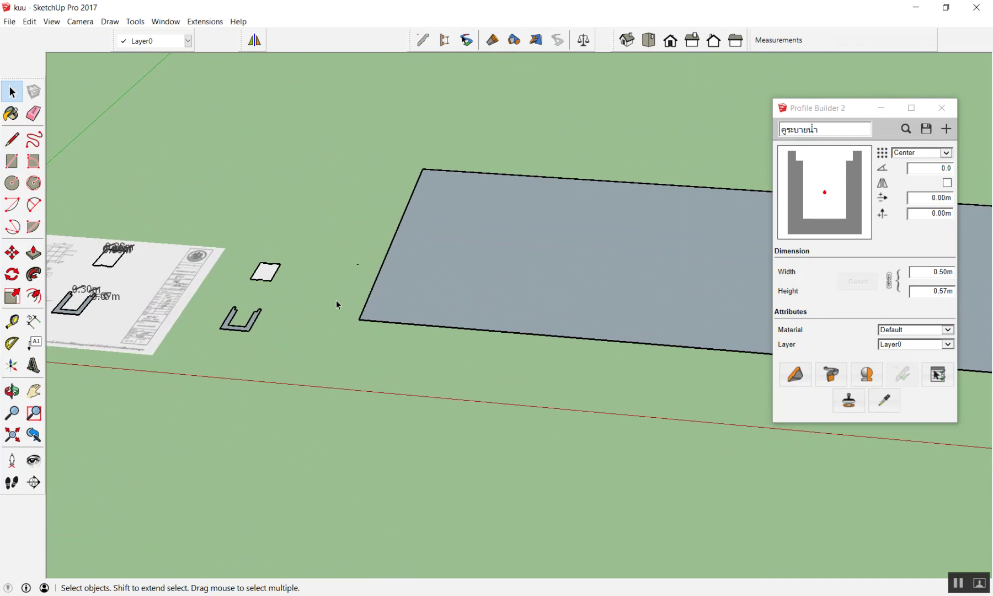
scroll(336, 305, "up", 1)
key("p")
left_click(392, 287)
left_click(416, 171)
type("-15")
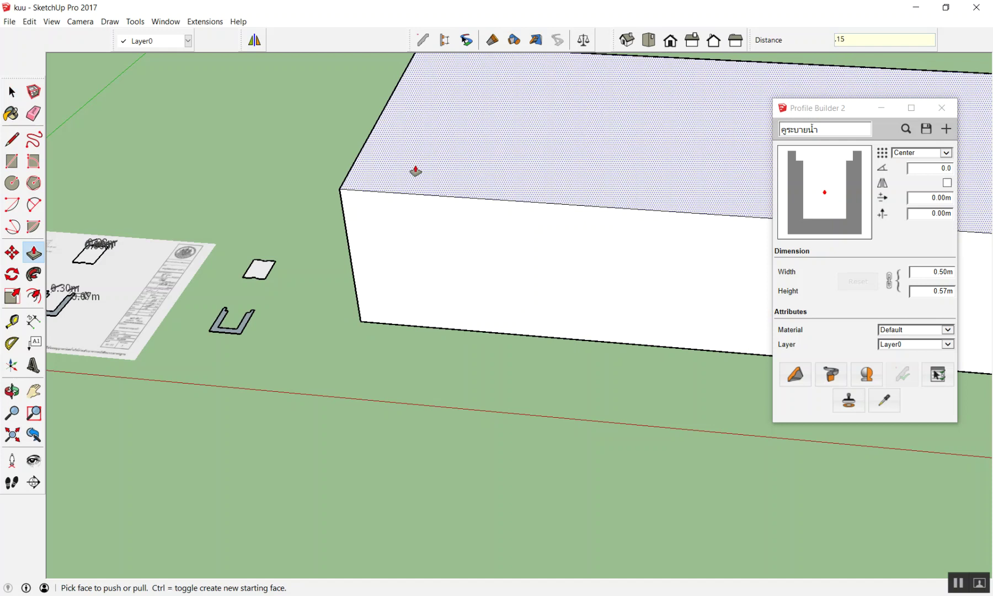
key("Return")
key("space")
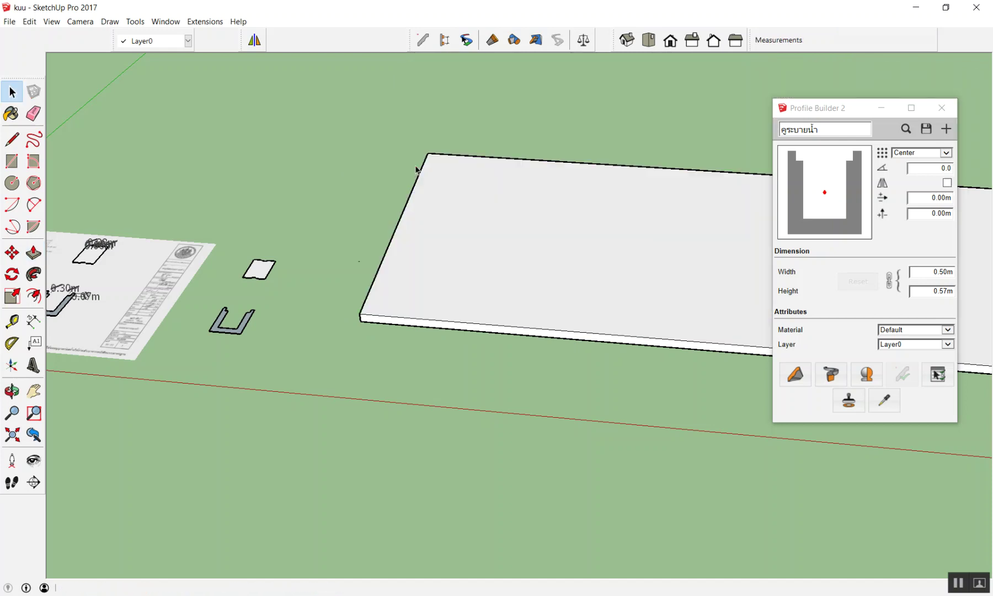
Make the slab a group
scroll(483, 210, "down", 3)
left_click(484, 213)
right_click(484, 216)
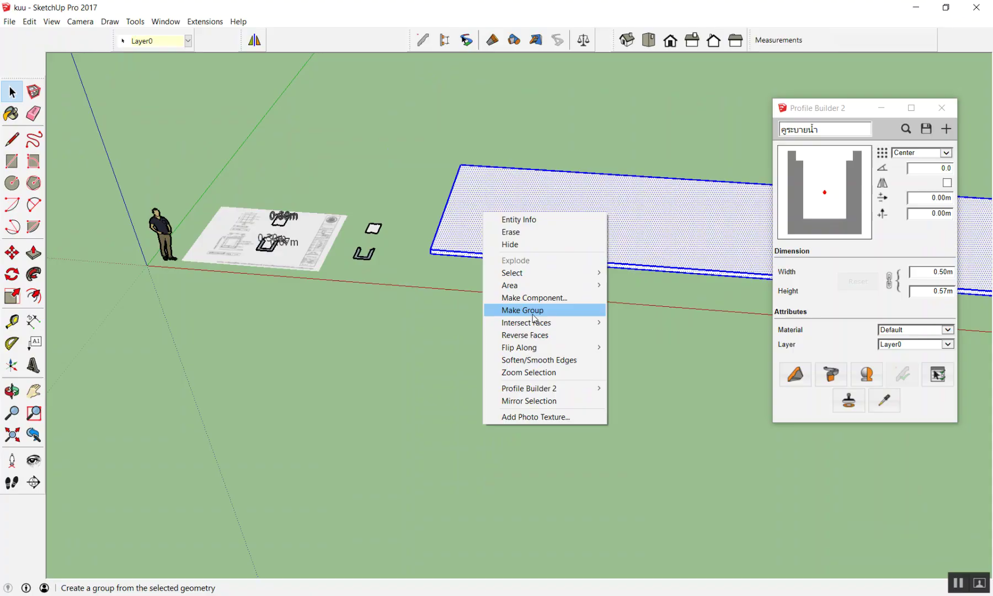
left_click(533, 313)
Orbit around the grouped slab near the origin to inspect it
mouse_move(447, 355)
middle_mouse_down()
mouse_move(619, 432)
mouse_move(676, 139)
mouse_move(665, 261)
mouse_move(403, 341)
middle_mouse_up()
scroll(377, 328, "down", 5)
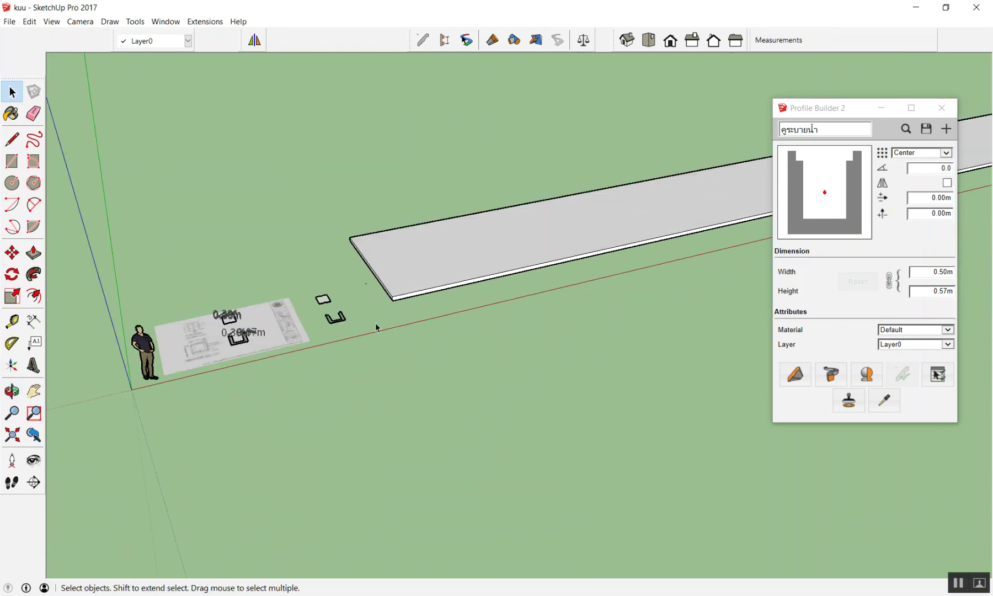
scroll(271, 333, "down", 3)
mouse_move(270, 333)
middle_mouse_down()
mouse_move(673, 238)
mouse_move(516, 295)
middle_mouse_up()
scroll(381, 345, "up", 3)
scroll(314, 376, "up", 3)
scroll(331, 309, "up", 4)
left_click(361, 237)
middle_click_drag(339, 365, 350, 343)
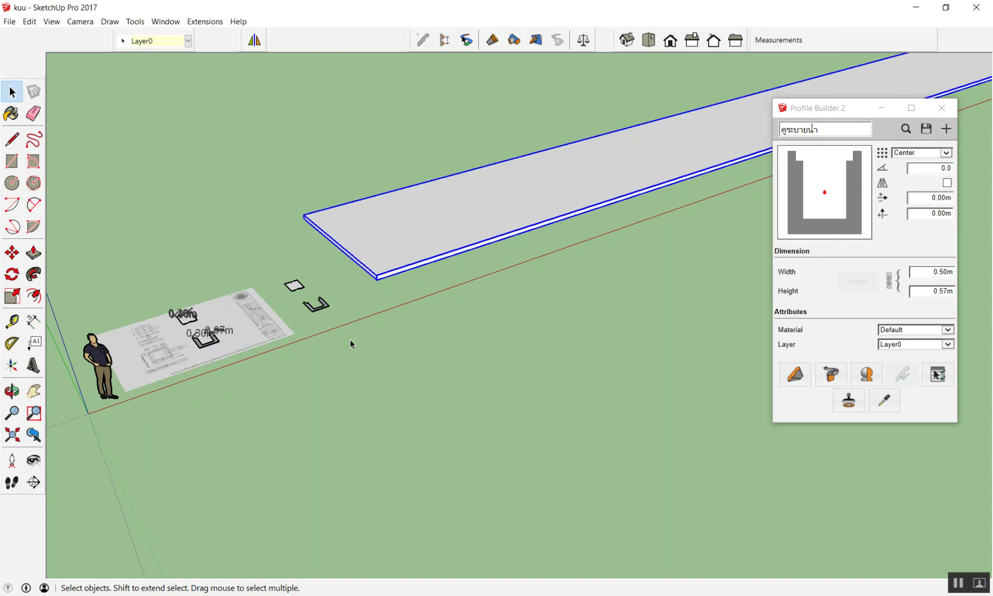
left_click(382, 310)
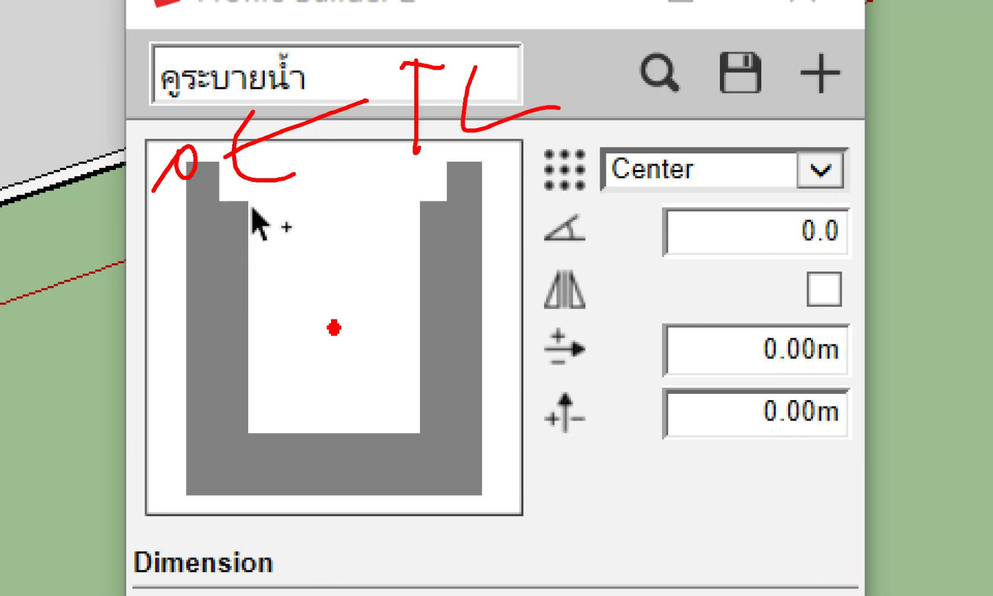
Set the profile insertion point to Top-Left, keeping Default material and Layer0
left_click(670, 179)
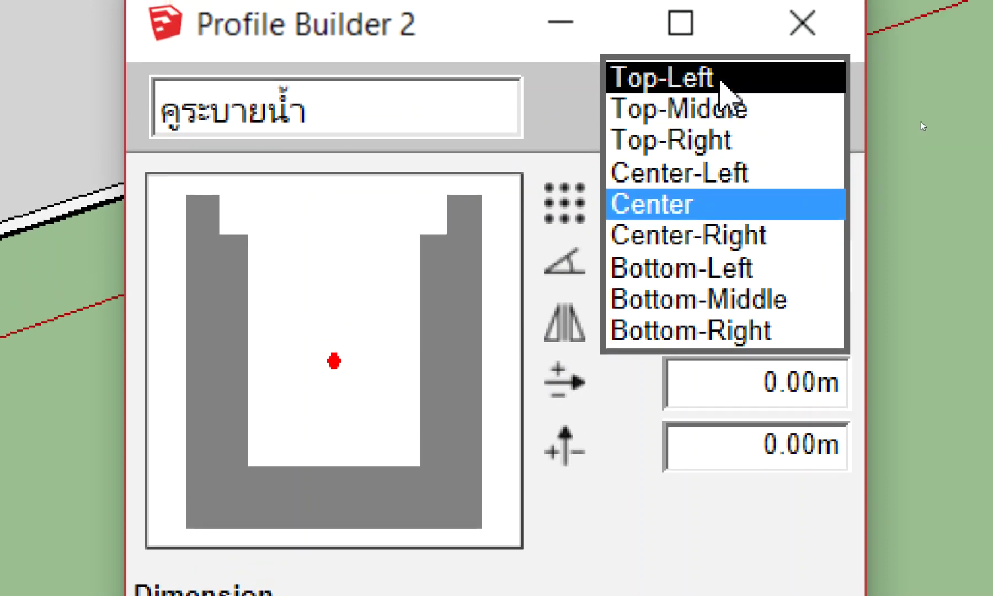
left_click(717, 84)
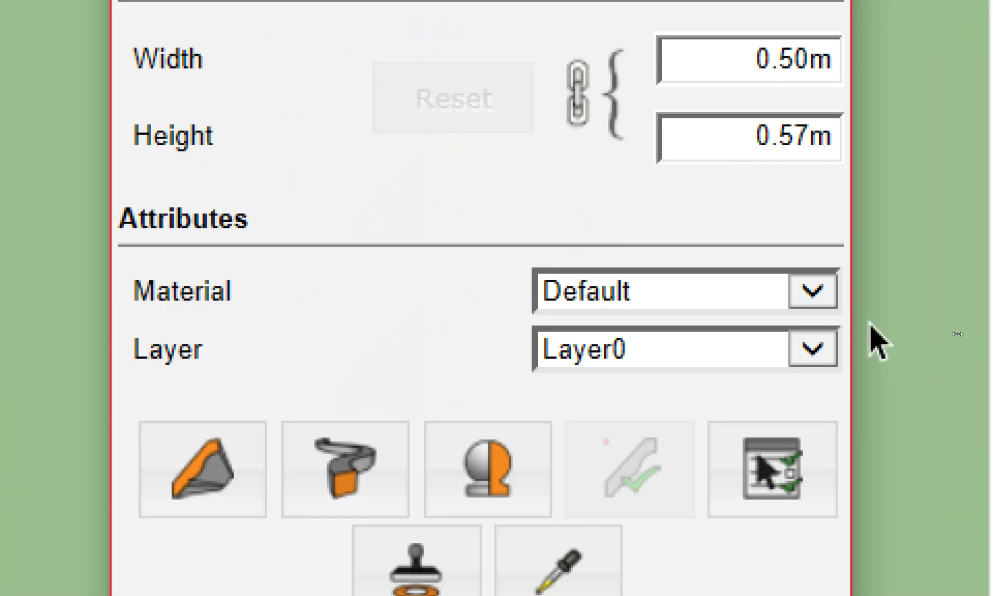
left_click(948, 331)
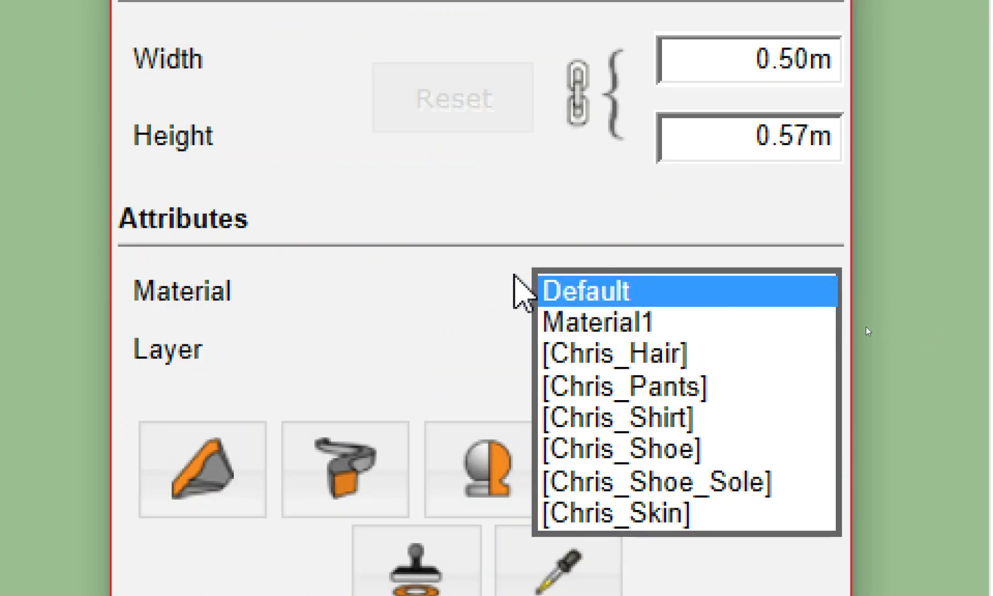
left_click(515, 282)
left_click(624, 344)
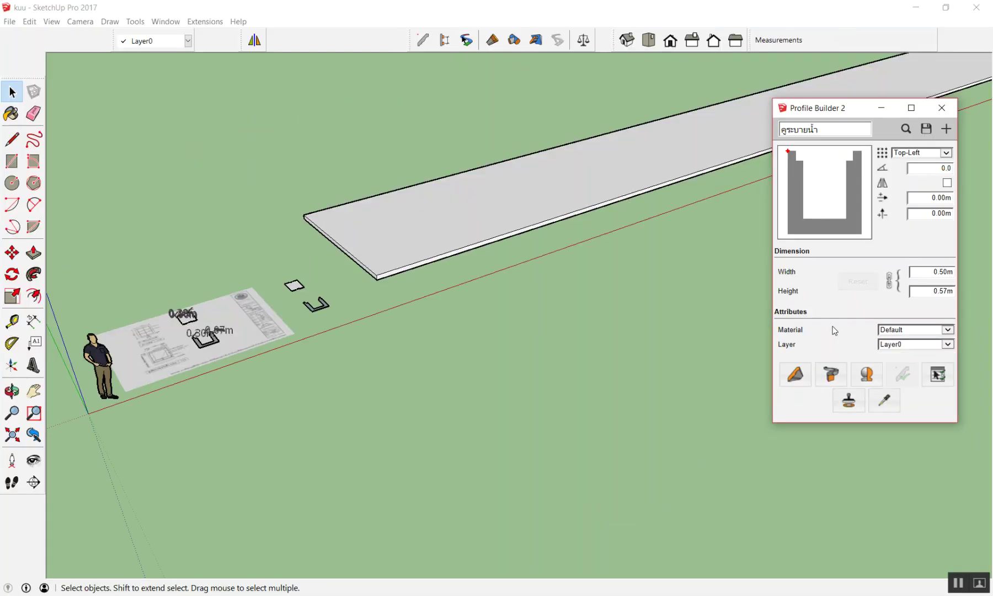
Start building a channel member with the คูระบายน้ำ profile
left_click(664, 296)
scroll(513, 260, "down", 5)
scroll(514, 260, "up", 3)
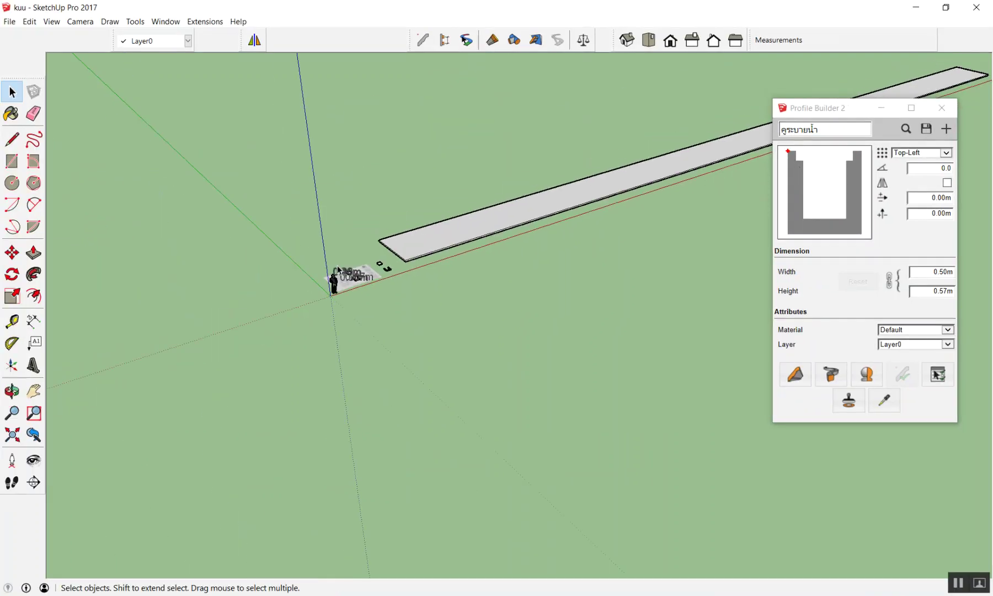
scroll(402, 292, "up", 3)
scroll(397, 224, "up", 3)
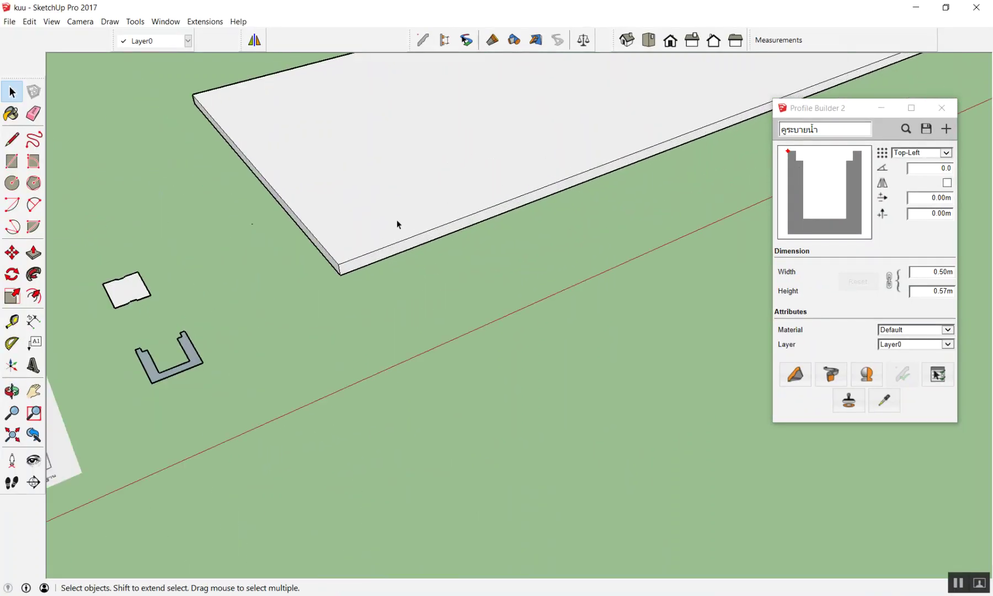
scroll(390, 190, "up", 2)
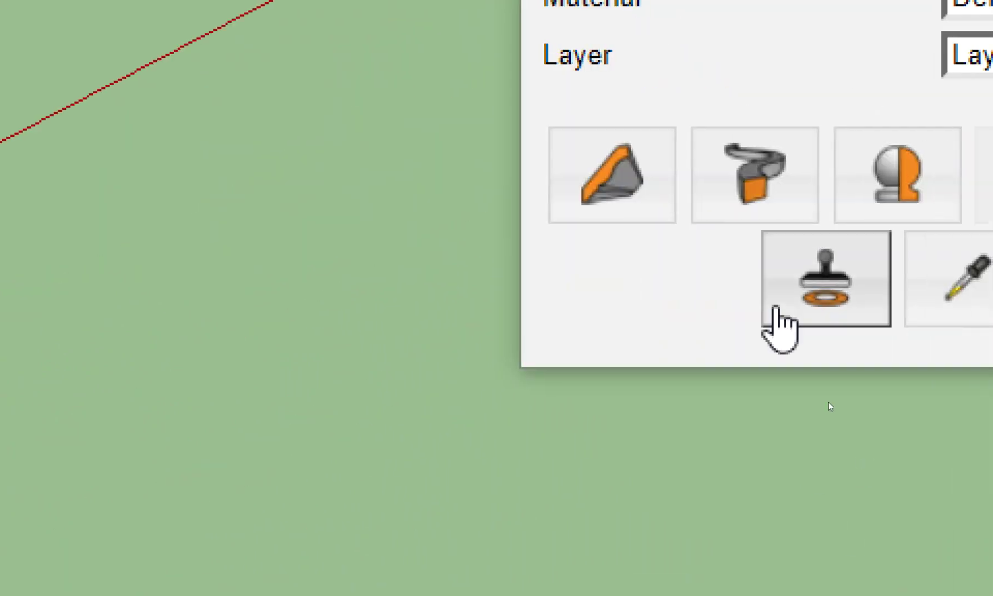
left_click(797, 376)
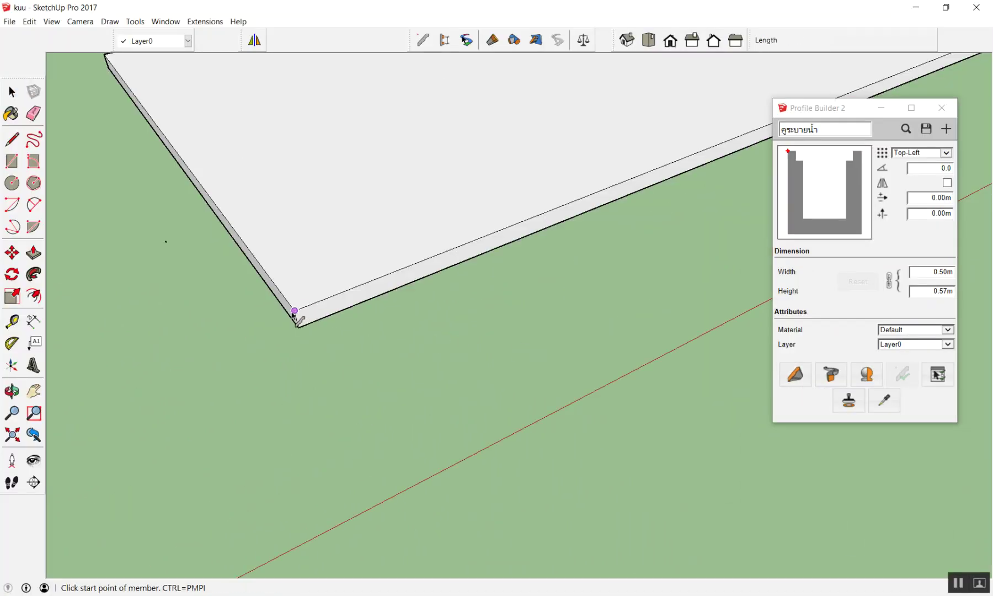
Build a คูระบายน้ำ channel member from the slab corner along its front edge
left_click(295, 311)
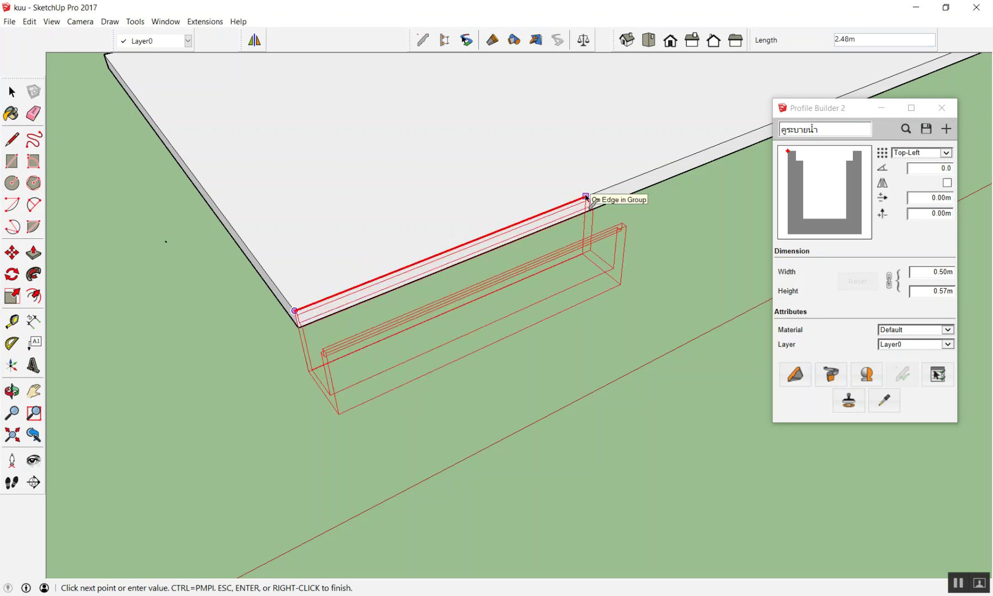
double_click(587, 197)
scroll(467, 306, "down", 5)
middle_click_drag(466, 306, 539, 243)
scroll(538, 243, "up", 5)
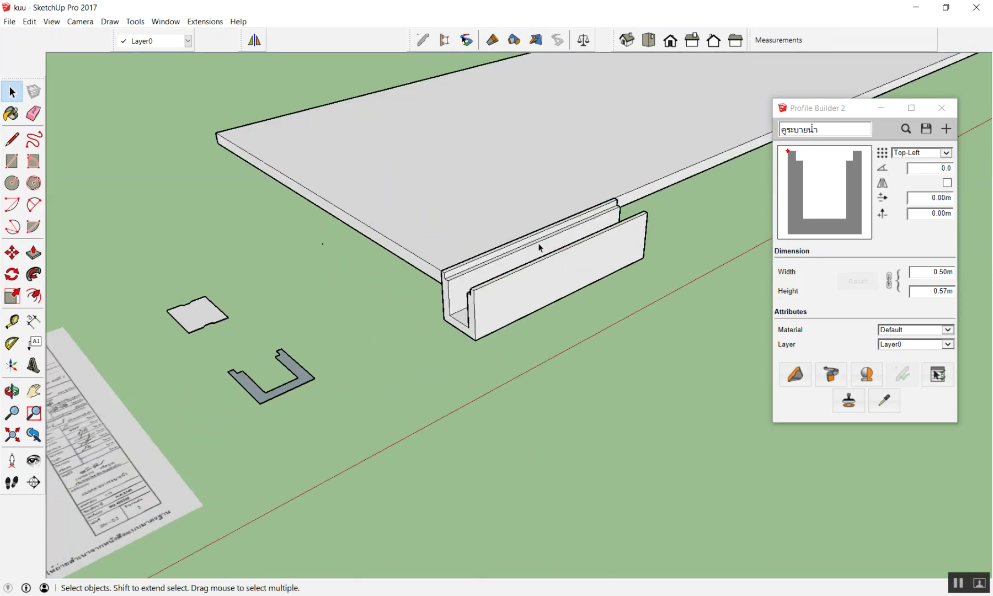
scroll(428, 271, "up", 5)
scroll(472, 268, "down", 5)
Orbit and zoom to inspect the new channel's end from eye level and above
middle_click_drag(472, 267, 521, 235)
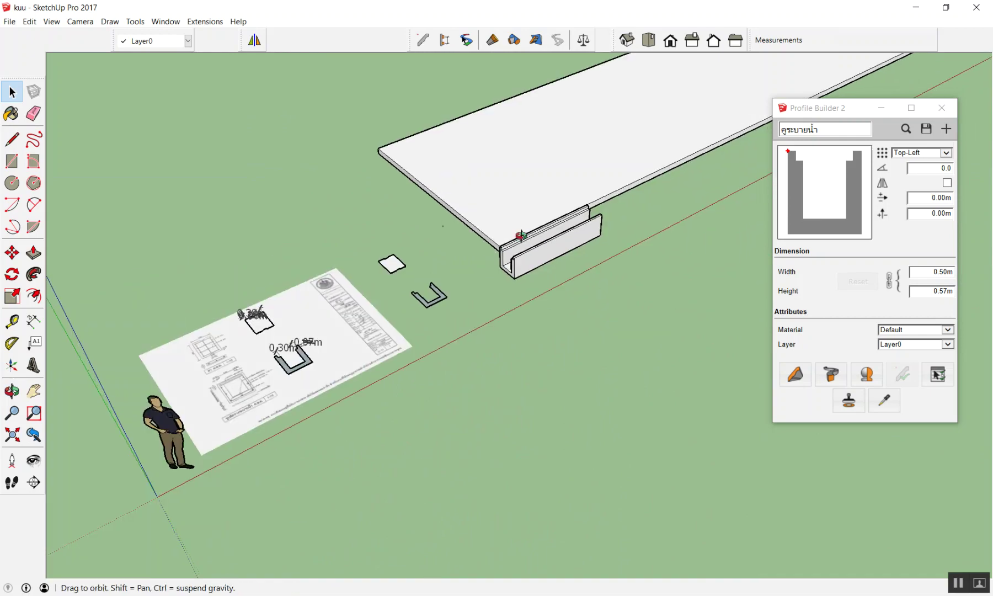
scroll(521, 235, "down", 2)
scroll(516, 266, "up", 5)
scroll(309, 319, "up", 3)
mouse_move(309, 319)
middle_mouse_down()
mouse_move(283, 136)
mouse_move(262, 122)
mouse_move(237, 69)
mouse_move(238, 88)
middle_mouse_up()
scroll(204, 284, "up", 4)
mouse_move(204, 284)
left_mouse_down()
mouse_move(281, 76)
mouse_move(501, 244)
mouse_move(554, 195)
mouse_move(353, 151)
left_mouse_up()
mouse_move(353, 151)
middle_mouse_down()
mouse_move(251, 337)
mouse_move(326, 324)
middle_mouse_up()
scroll(216, 322, "down", 5)
scroll(389, 295, "up", 3)
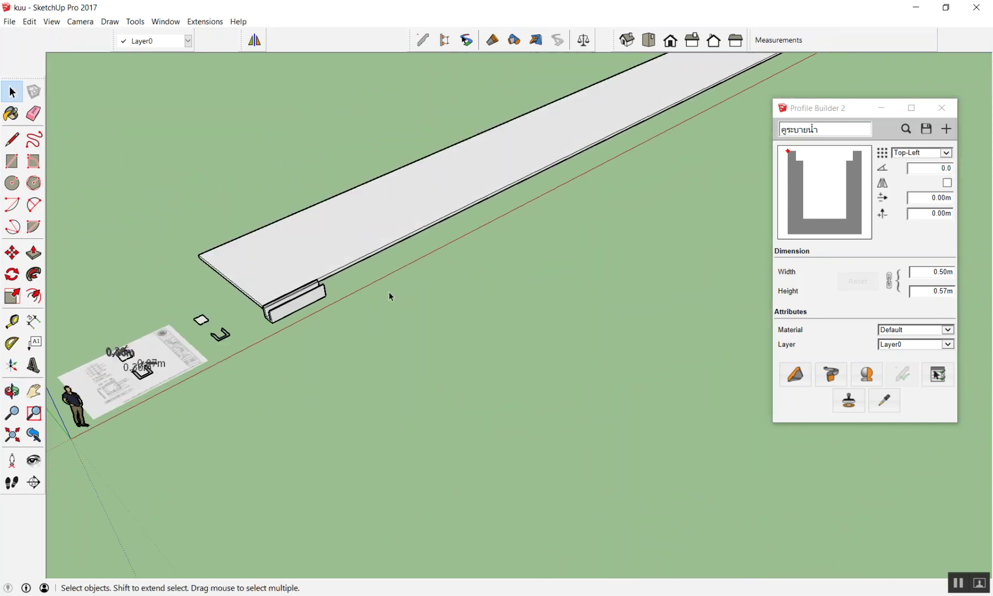
scroll(389, 290, "down", 3)
scroll(414, 331, "up", 2)
scroll(441, 366, "up", 3)
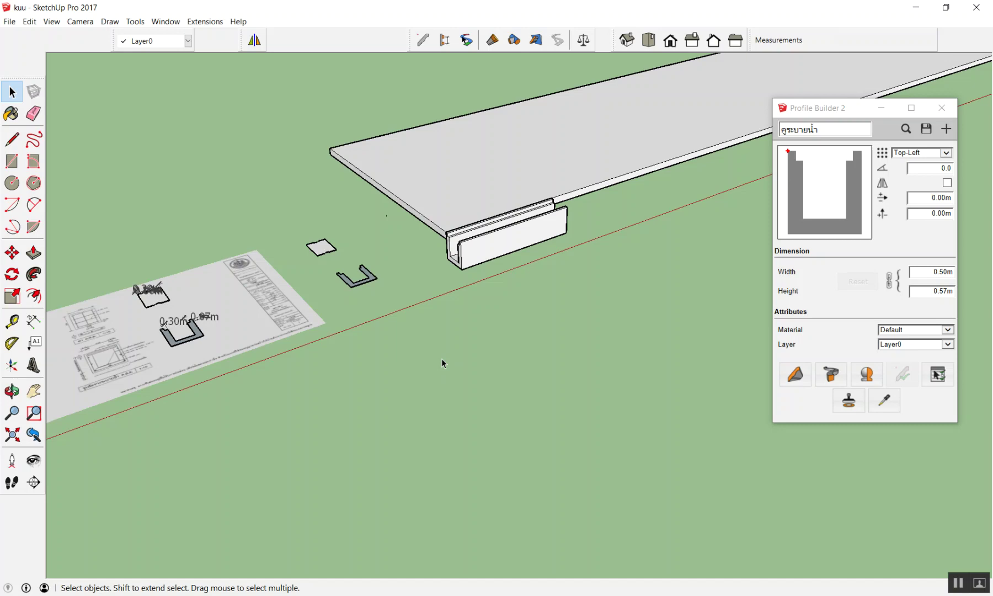
Zoom in on the small cover-slab rectangle group beside the U-profile and open its context menu
scroll(280, 222, "up", 5)
scroll(425, 302, "down", 6)
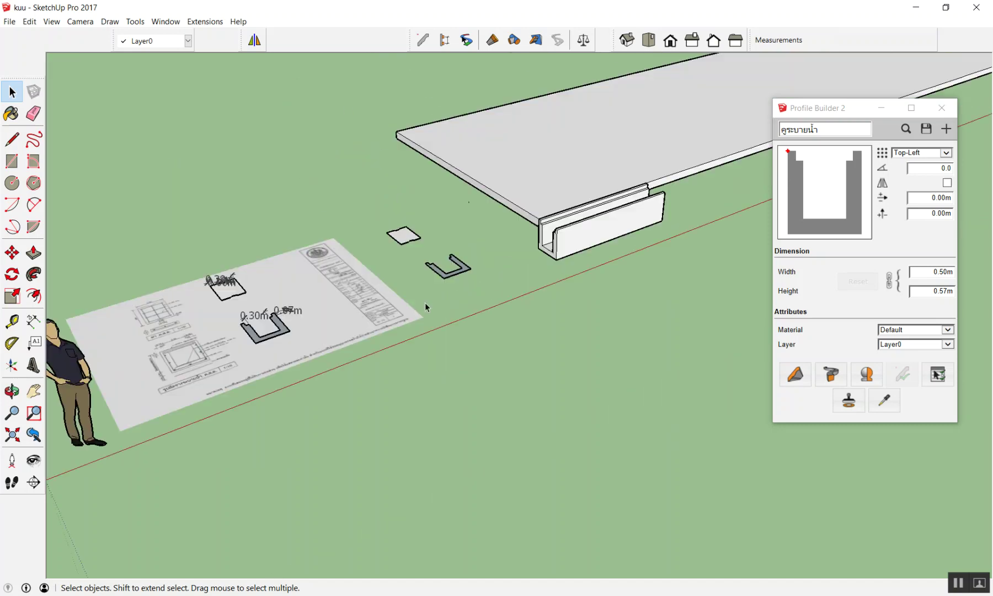
scroll(416, 237, "up", 2)
scroll(408, 359, "up", 5)
scroll(425, 348, "down", 5)
scroll(443, 308, "down", 1)
scroll(405, 338, "up", 6)
scroll(404, 338, "down", 5)
scroll(375, 354, "up", 2)
right_click(369, 355)
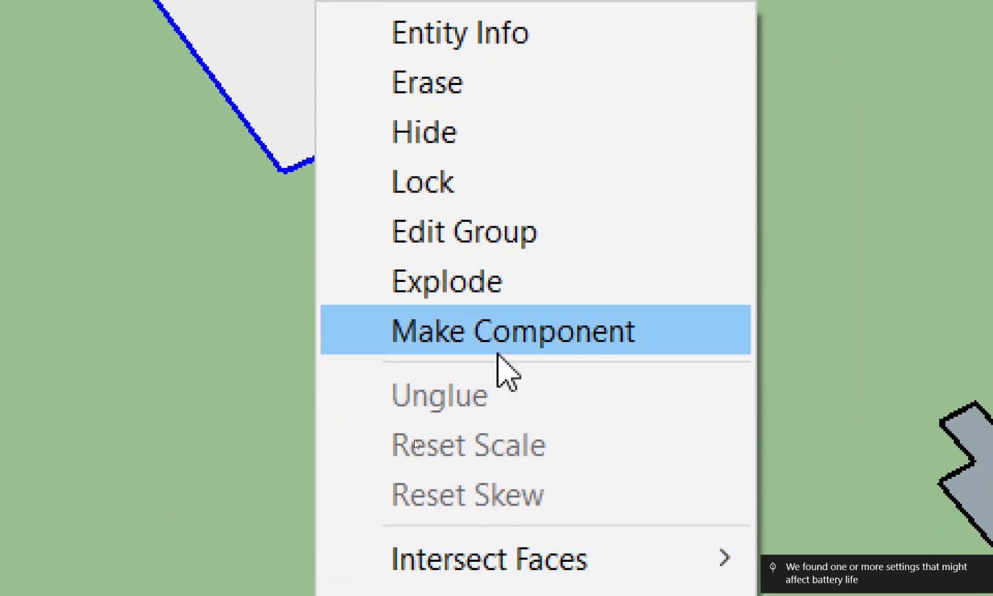
Explode the cover-slab outline group into loose geometry
left_click(507, 283)
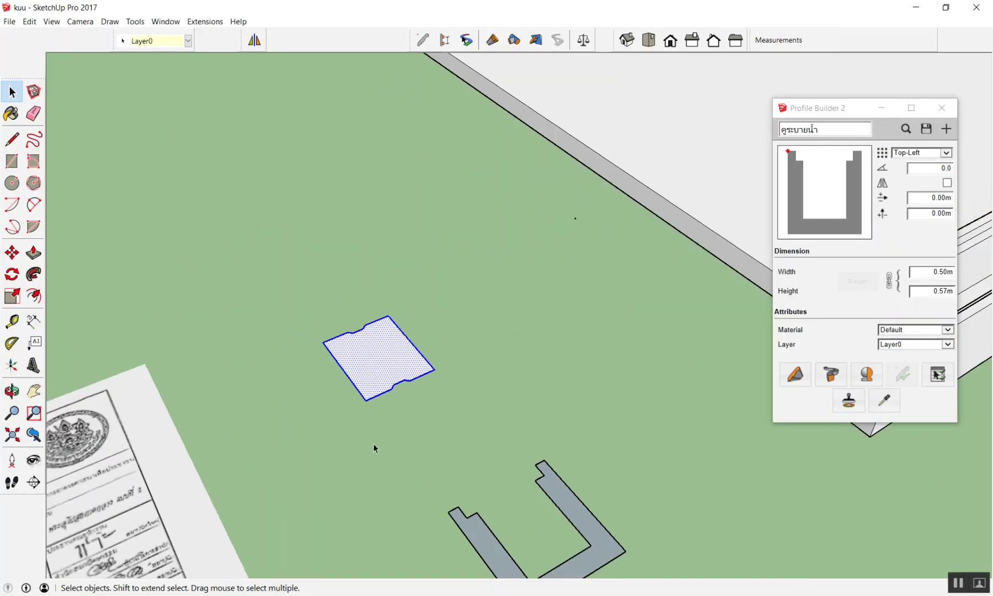
scroll(370, 423, "up", 3)
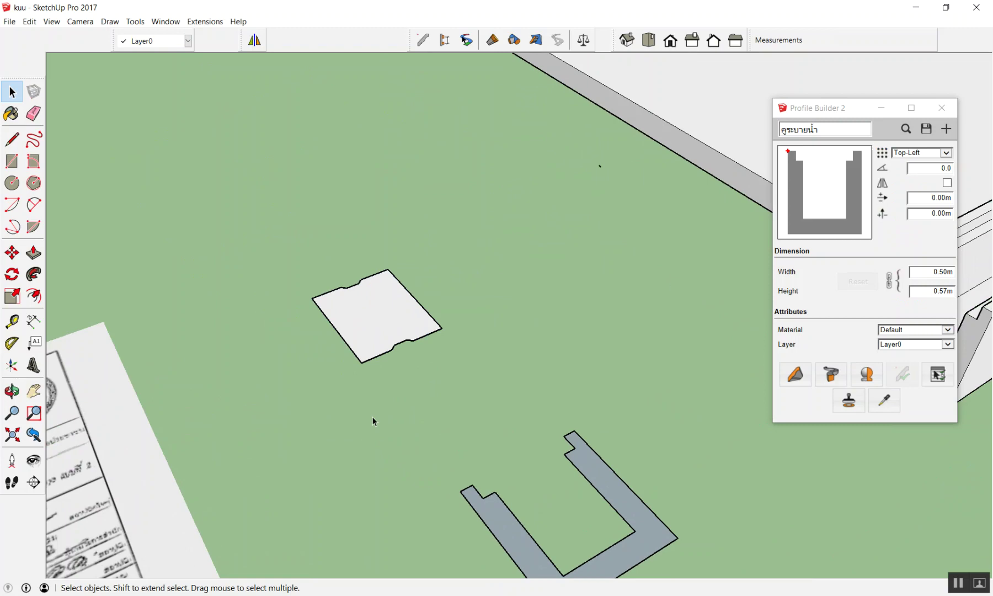
scroll(469, 368, "down", 3)
middle_click_drag(517, 342, 576, 298)
scroll(527, 334, "up", 1)
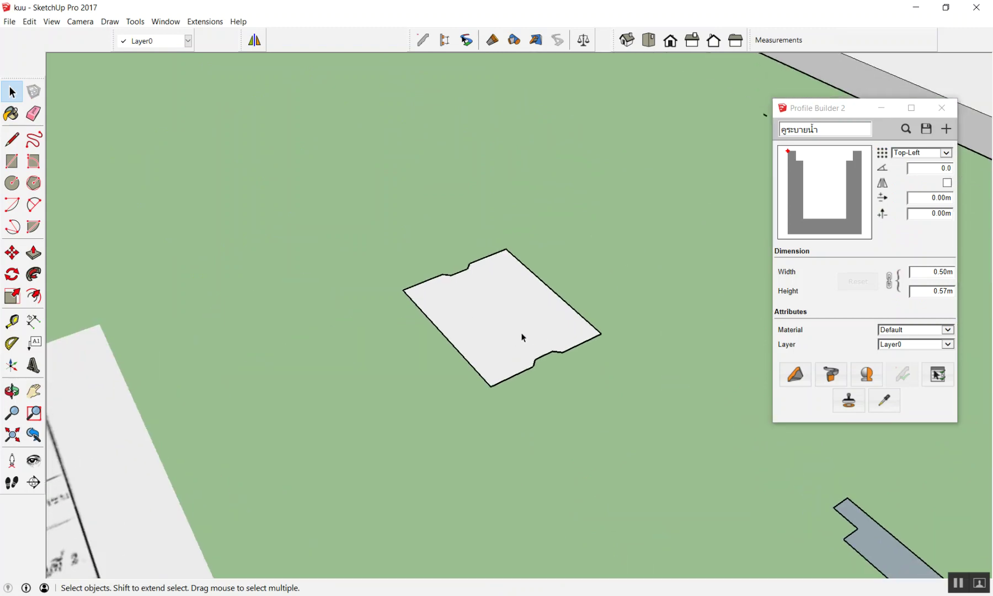
Push/pull the slab face upward to a 7 cm thickness
key("p")
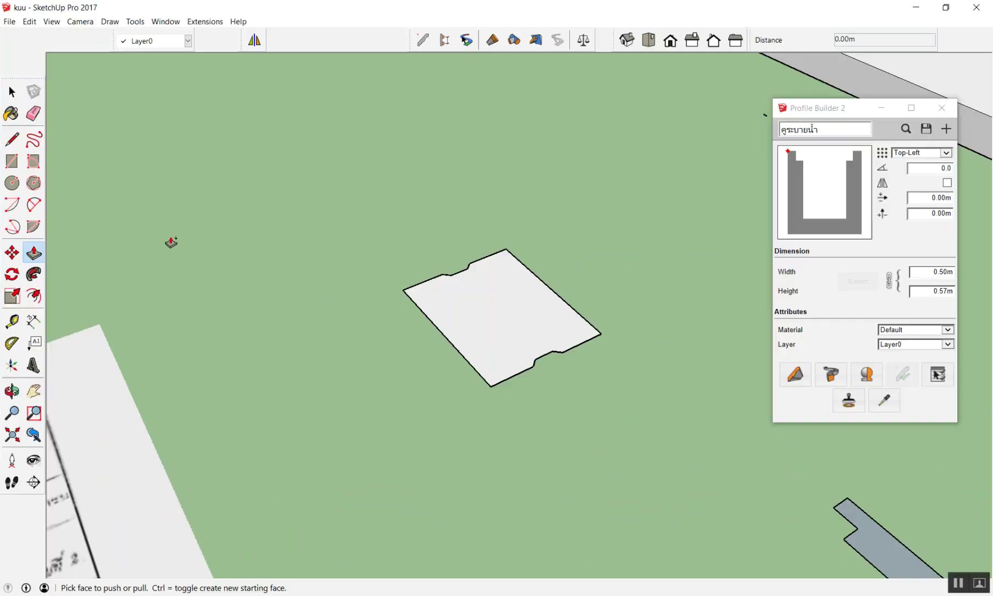
left_click_drag(494, 317, 519, 172)
left_click(518, 173)
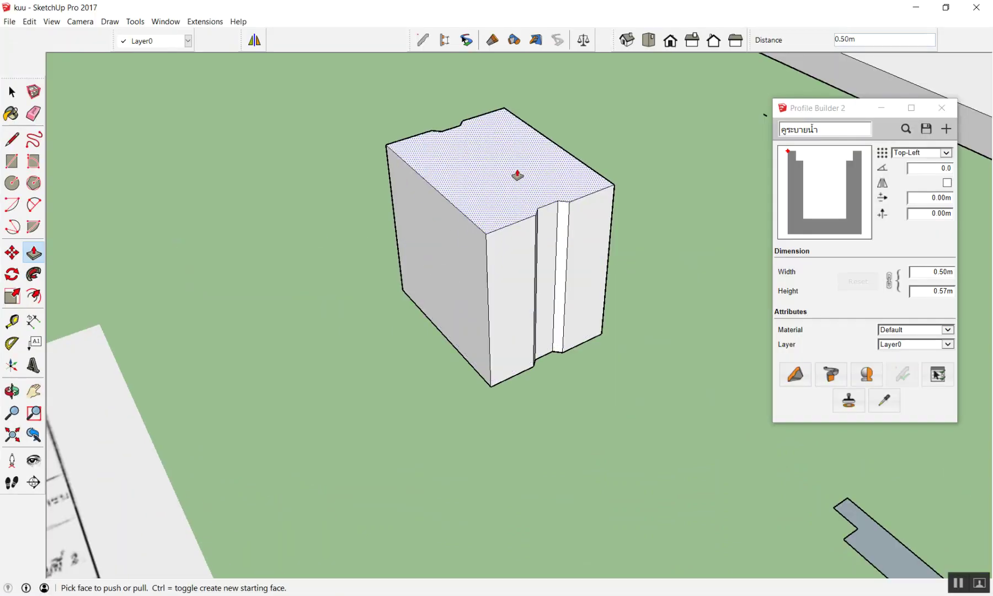
type("7cm")
key("Return")
key("space")
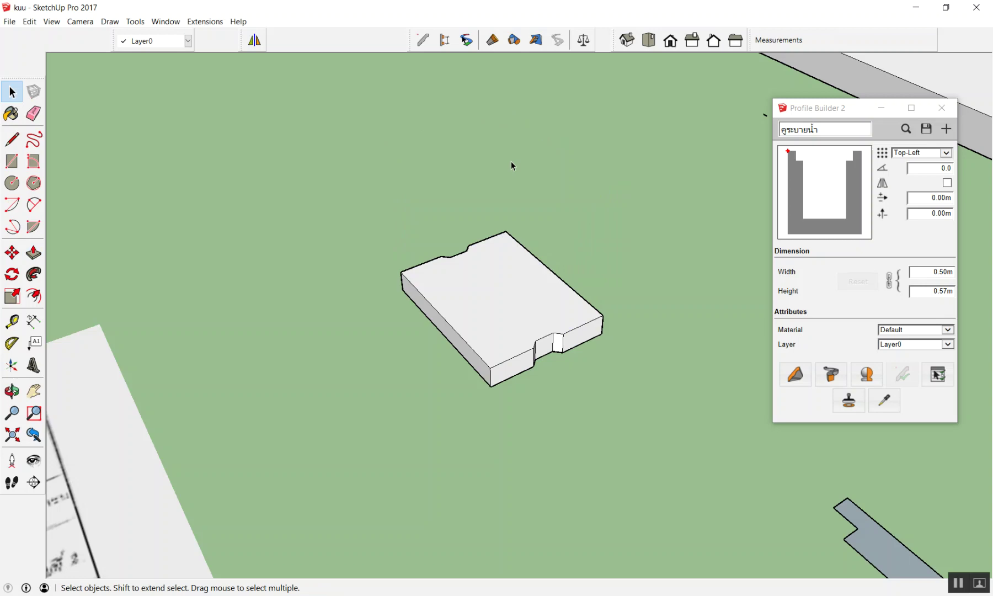
Select all of the 7 cm slab geometry and group it
scroll(525, 185, "down", 7)
scroll(525, 221, "up", 3)
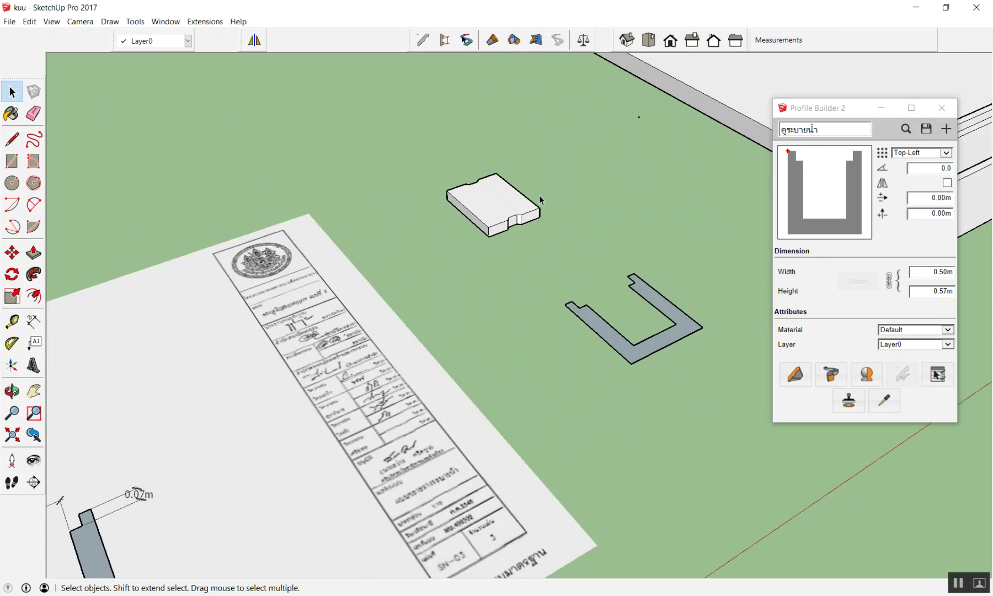
scroll(539, 195, "up", 3)
scroll(539, 185, "down", 3)
scroll(539, 185, "up", 3)
scroll(536, 188, "down", 3)
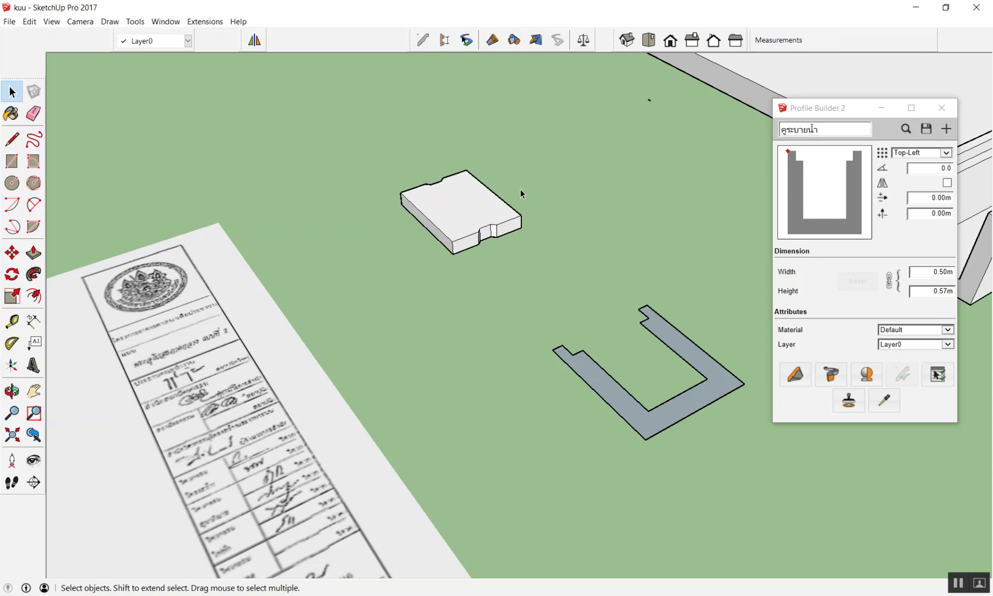
scroll(441, 204, "up", 1)
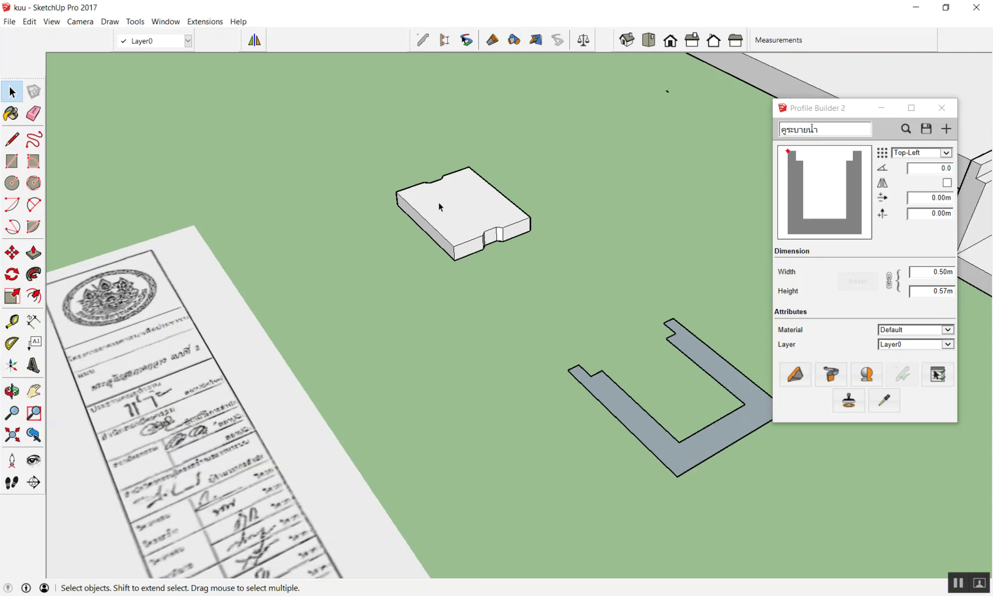
left_click_drag(352, 138, 585, 270)
left_click(343, 130)
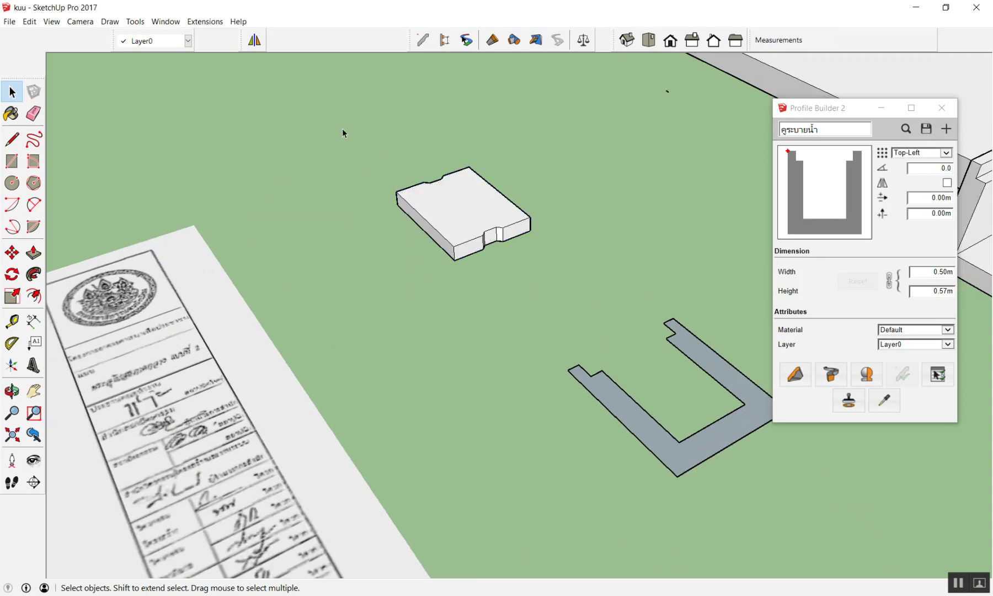
triple_click(455, 205)
right_click(455, 205)
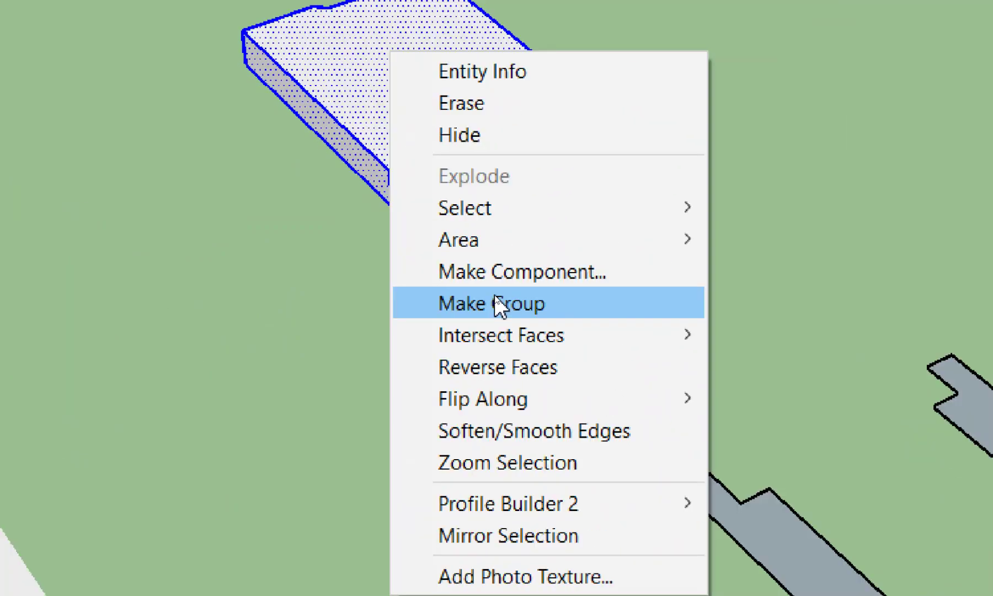
left_click(375, 215)
left_click_drag(335, 127, 571, 291)
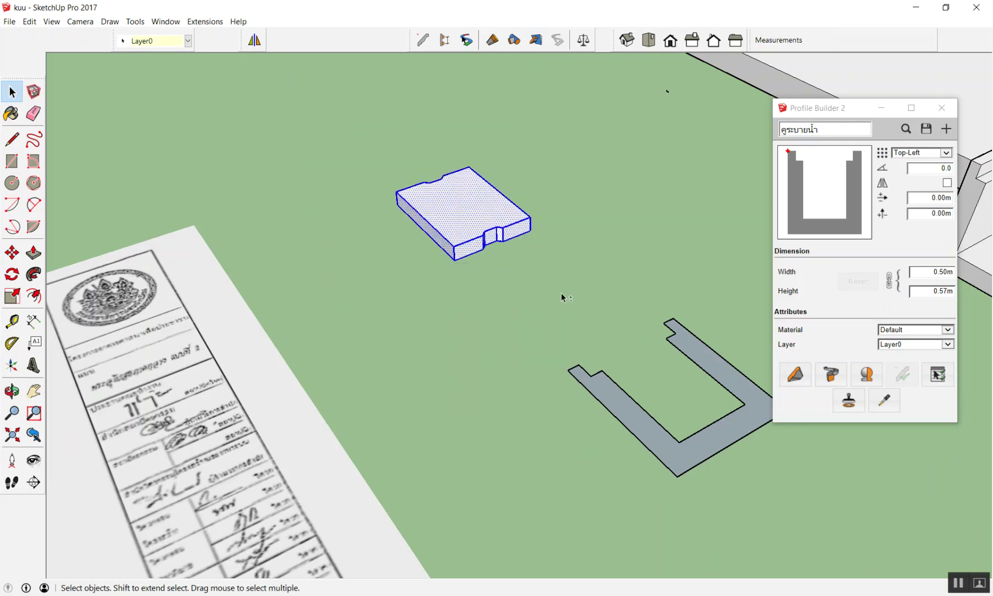
key("ctrl+g")
Make the slab geometry a component named 'ฝาคูระบายน้ำ'
double_click(478, 186)
scroll(475, 195, "up", 2)
left_click(475, 195)
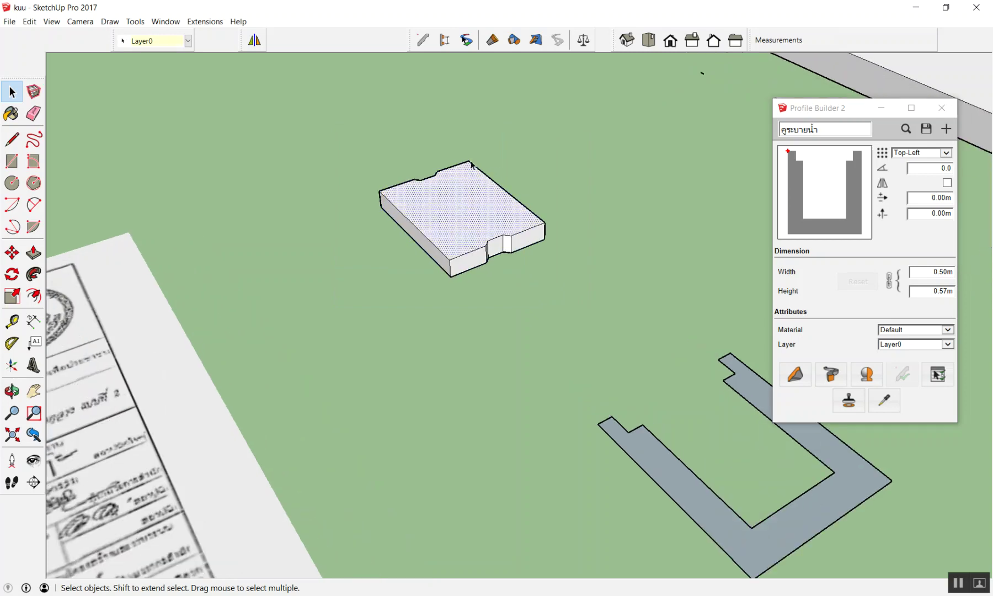
left_click(437, 163)
left_click_drag(351, 139, 582, 298)
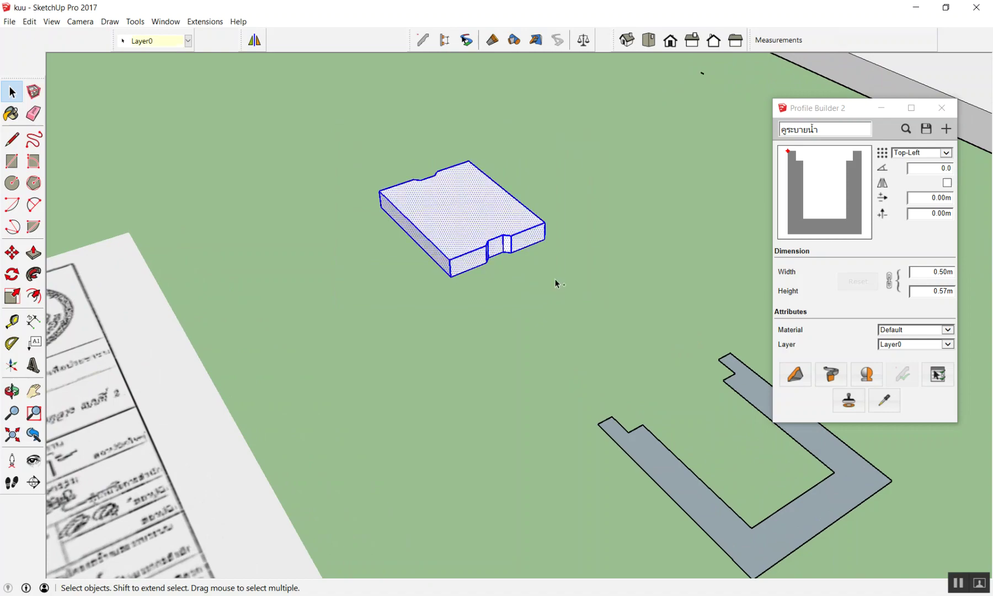
right_click(472, 211)
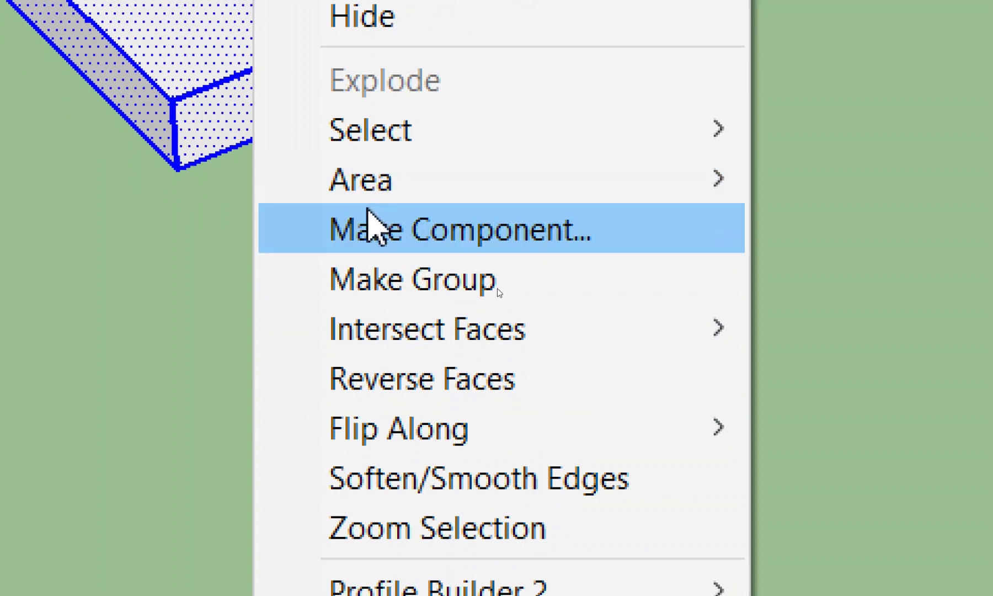
left_click(355, 233)
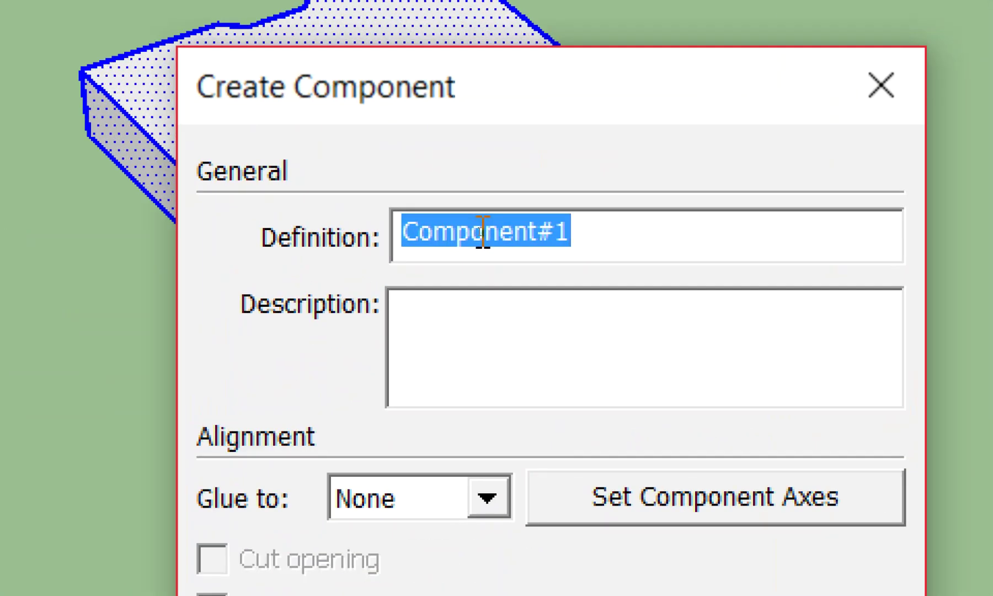
type("/k")
key("BackSpace")
key("BackSpace")
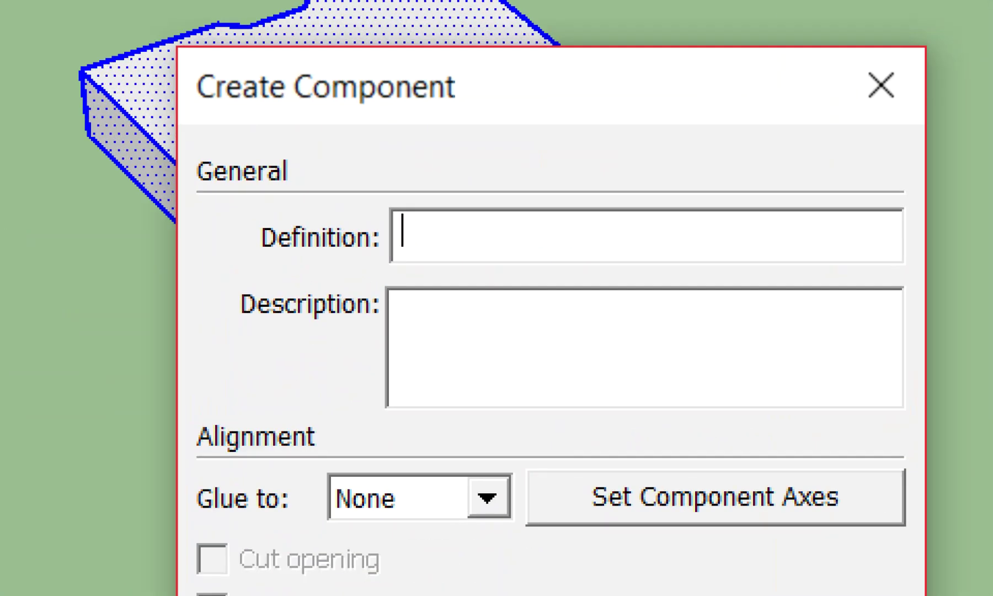
type("ฝาคูระบายน้ำ")
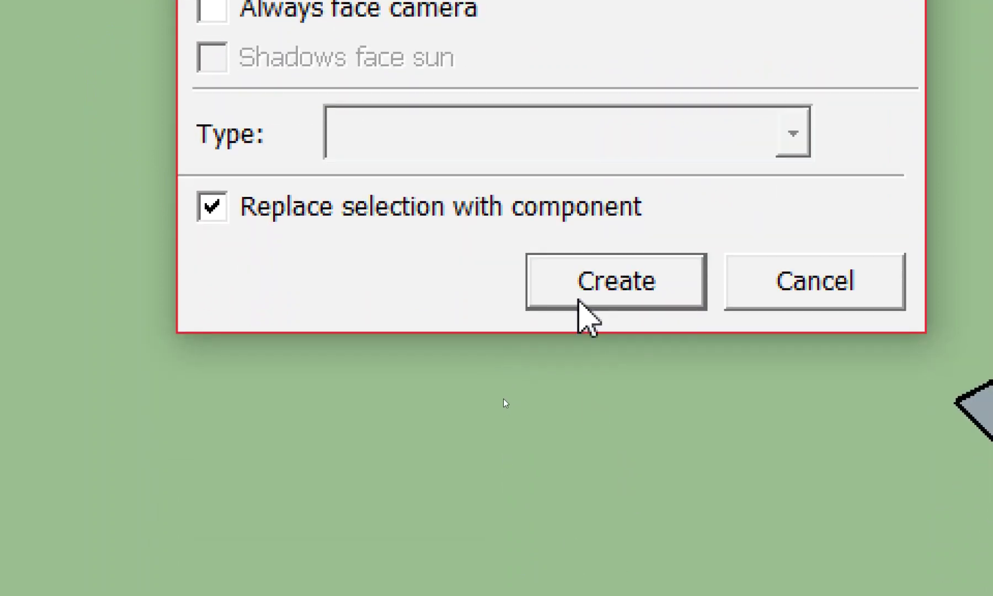
left_click(580, 298)
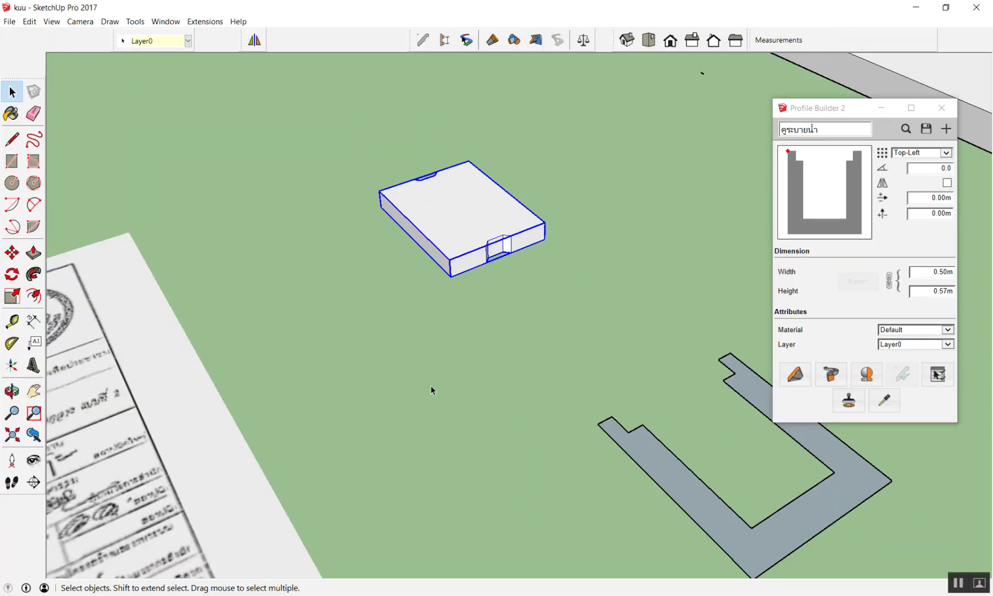
left_click(430, 384)
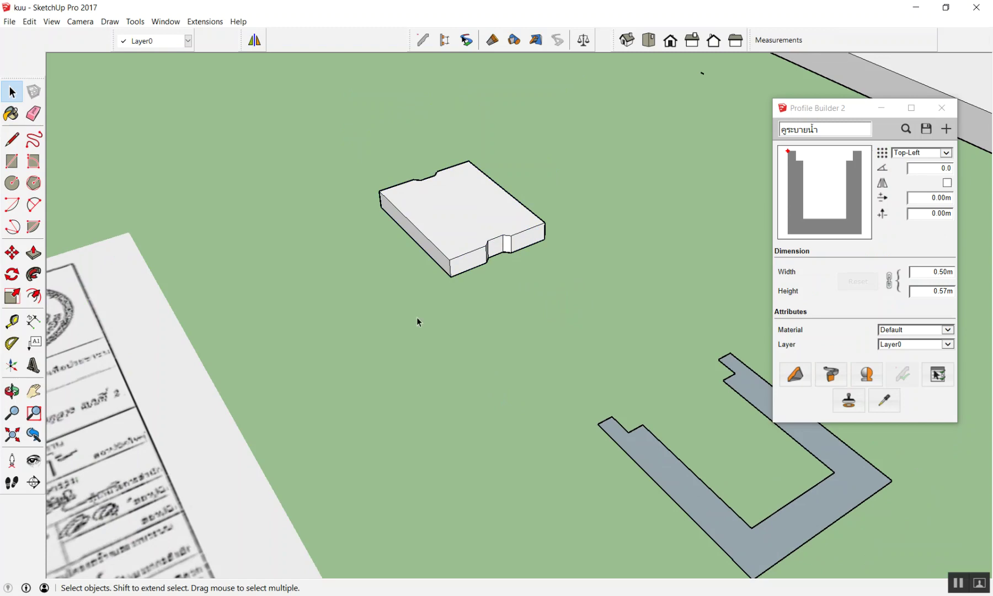
Draw a reference line from the model origin to the slab component's origin
scroll(455, 207, "up", 2)
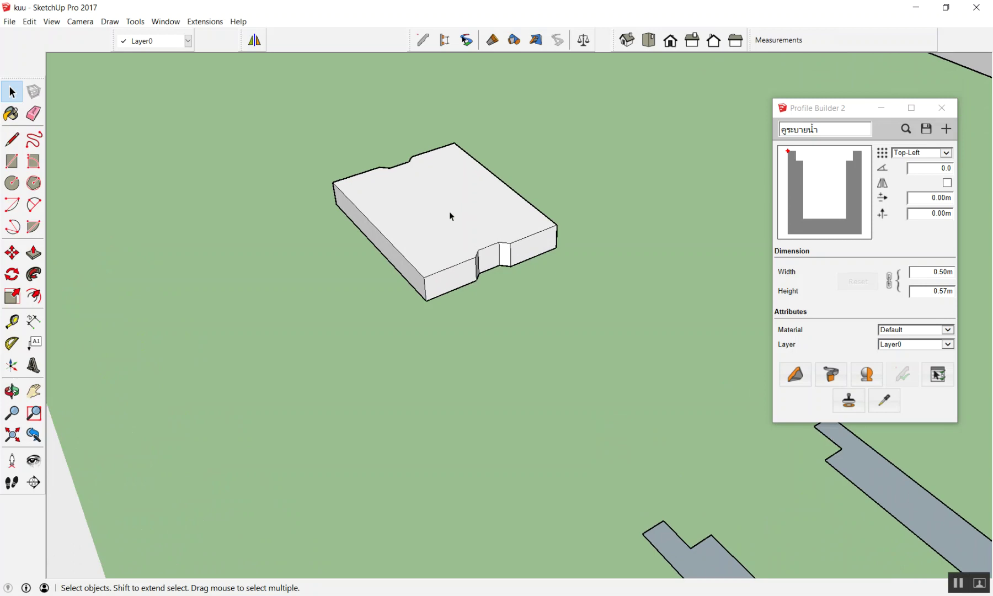
scroll(449, 211, "down", 5)
mouse_move(485, 185)
middle_mouse_down()
mouse_move(415, 283)
mouse_move(269, 248)
middle_mouse_up()
scroll(415, 283, "up", 3)
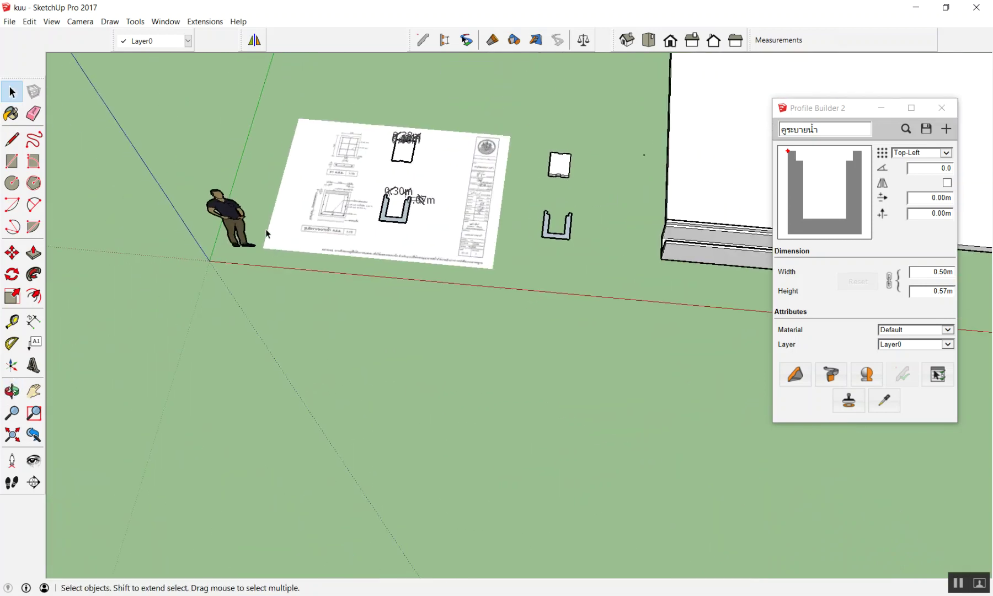
key("l")
left_click(210, 261)
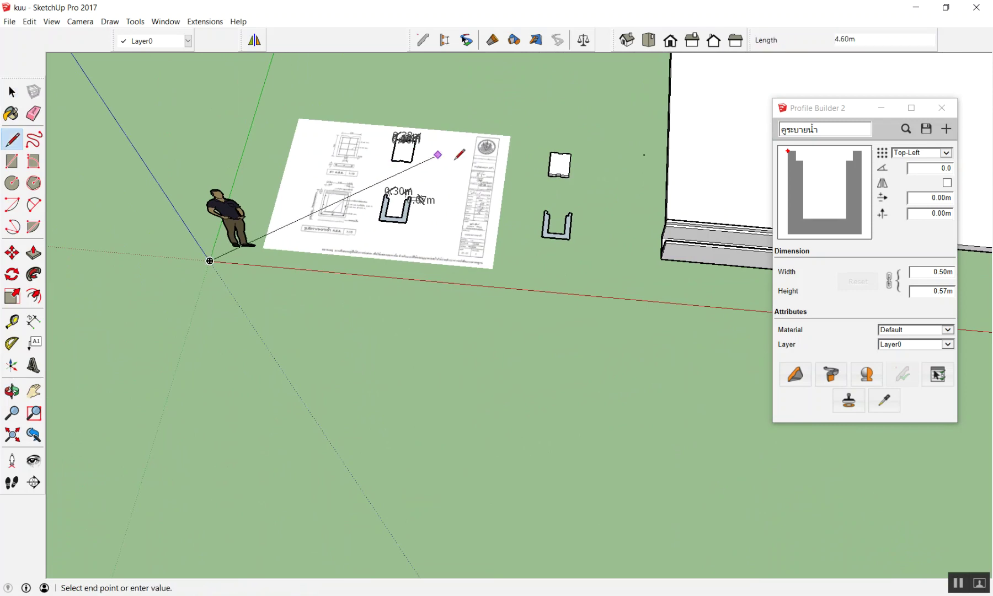
scroll(577, 166, "up", 2)
scroll(601, 182, "up", 3)
scroll(601, 180, "up", 2)
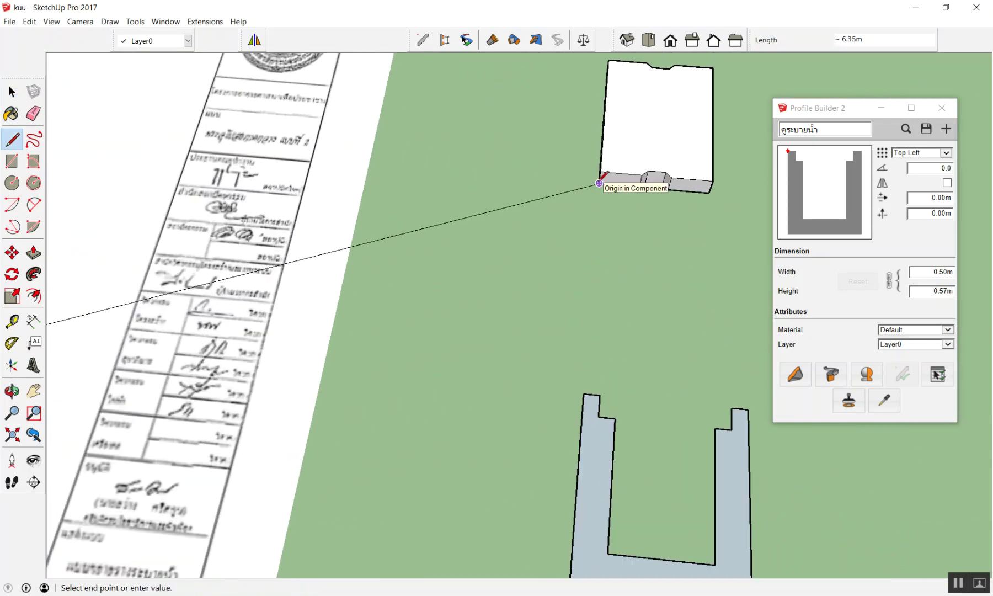
scroll(602, 179, "down", 3)
scroll(598, 182, "down", 2)
left_click(597, 182)
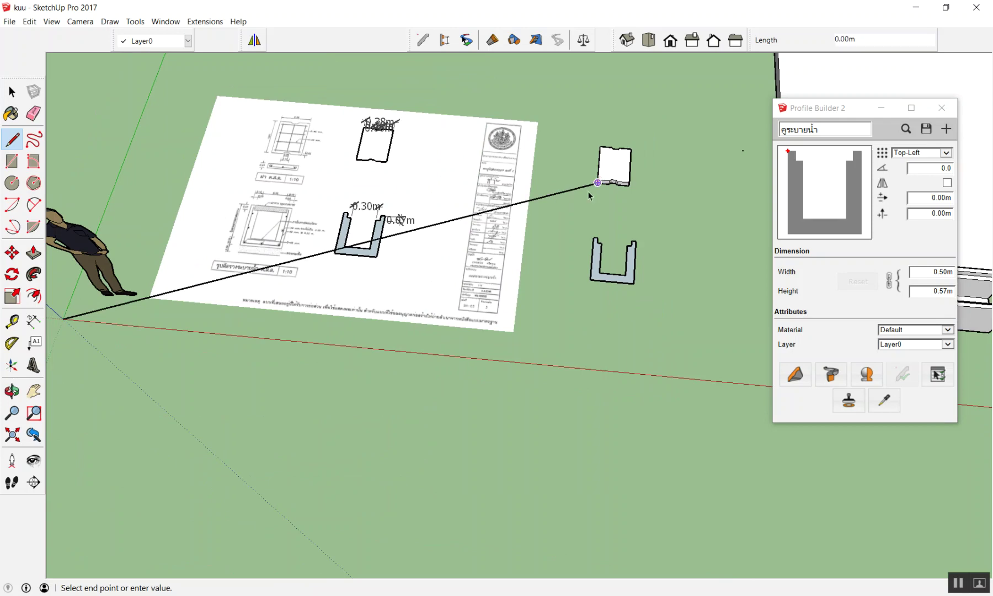
key("space")
Begin Change Axes on the slab component from its context menu
scroll(591, 188, "up", 2)
scroll(601, 180, "up", 2)
scroll(607, 174, "up", 2)
middle_click_drag(607, 172, 637, 127)
scroll(552, 144, "down", 3)
scroll(603, 115, "up", 3)
right_click(587, 149)
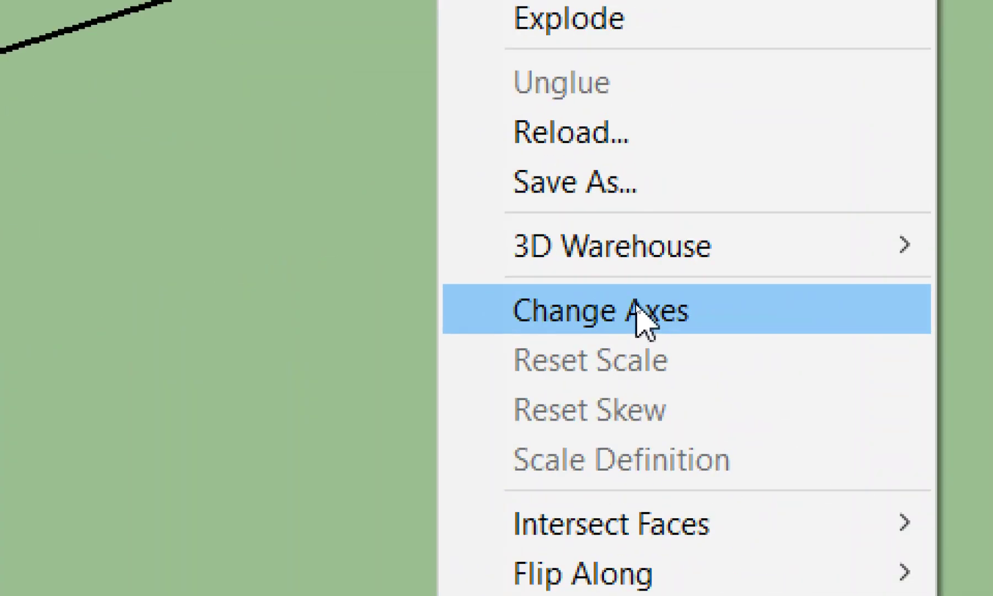
left_click(643, 321)
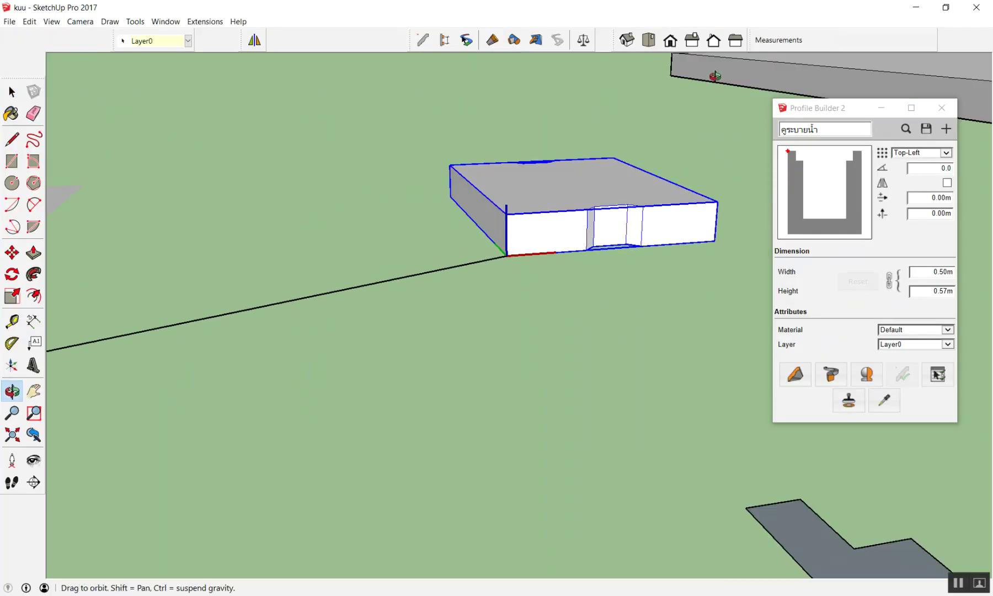
Switch to Top view and delete the long diagonal line
middle_click_drag(715, 76, 632, 128)
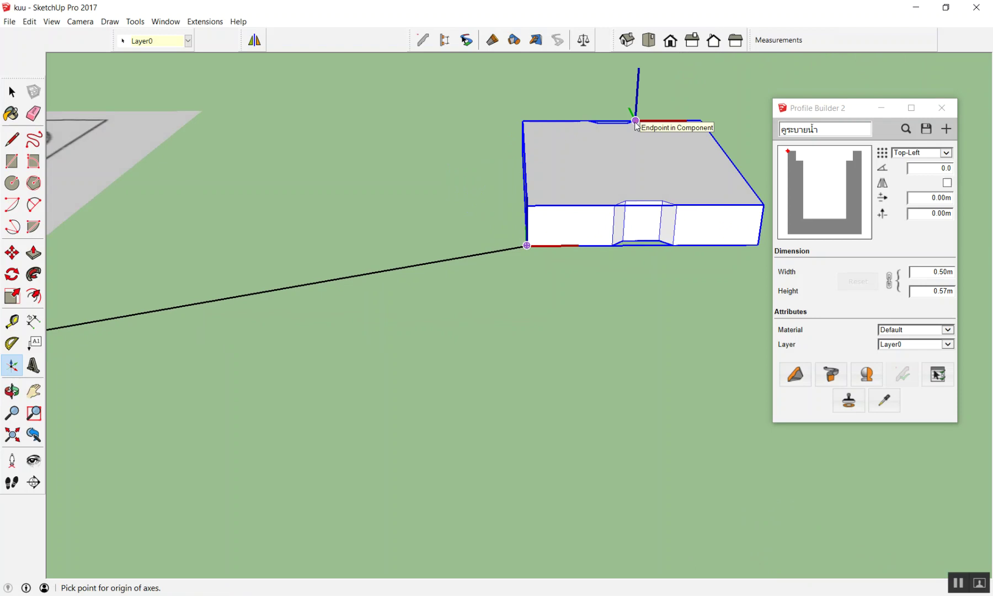
key("F2")
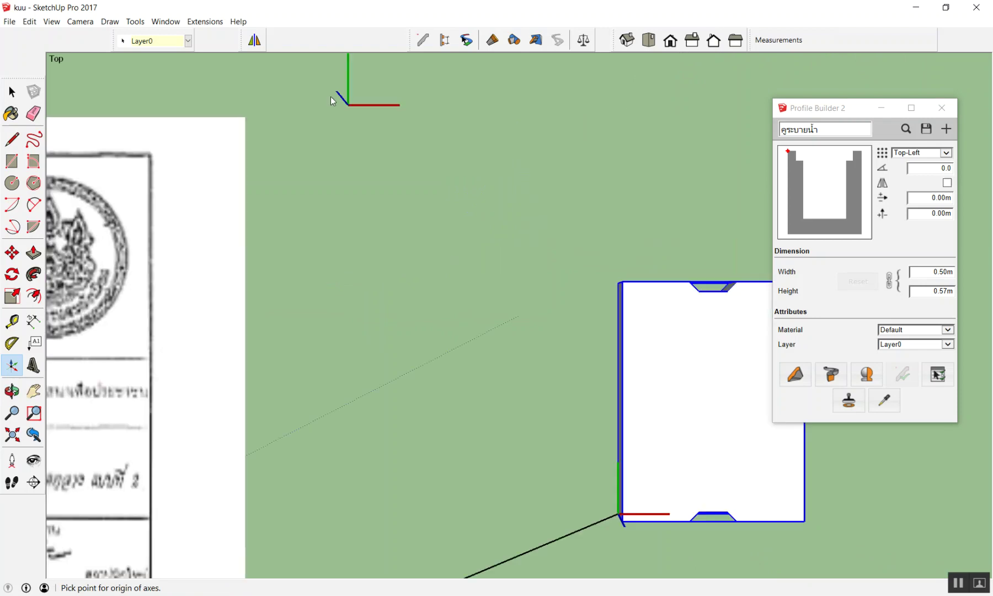
scroll(380, 227, "down", 3)
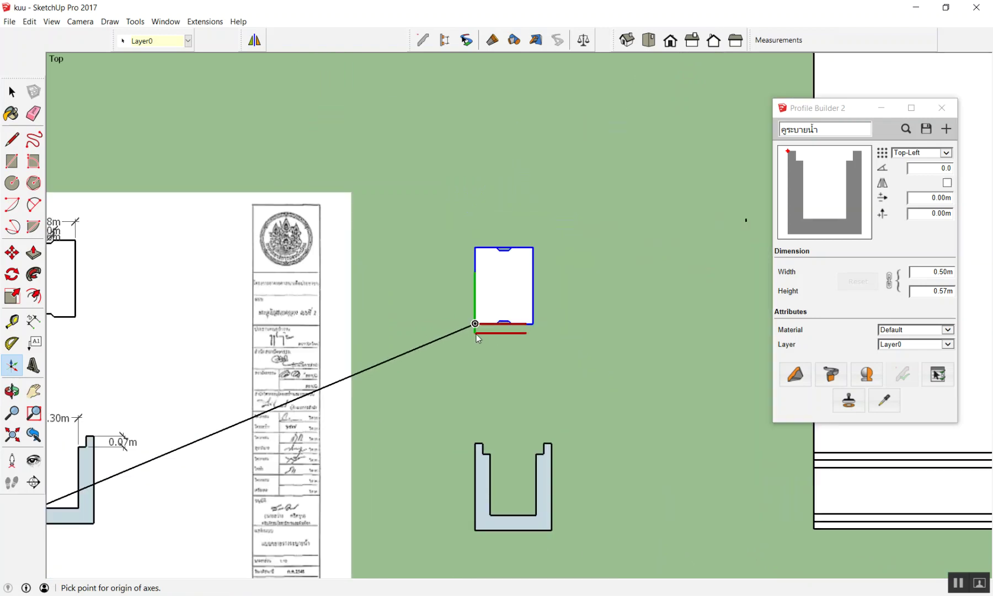
left_click(476, 334)
key("space")
key("Delete")
Re-set the slab component's axes to its corner with Change Axes
mouse_move(399, 378)
middle_mouse_down()
mouse_move(579, 84)
mouse_move(443, 325)
mouse_move(547, 235)
middle_mouse_up()
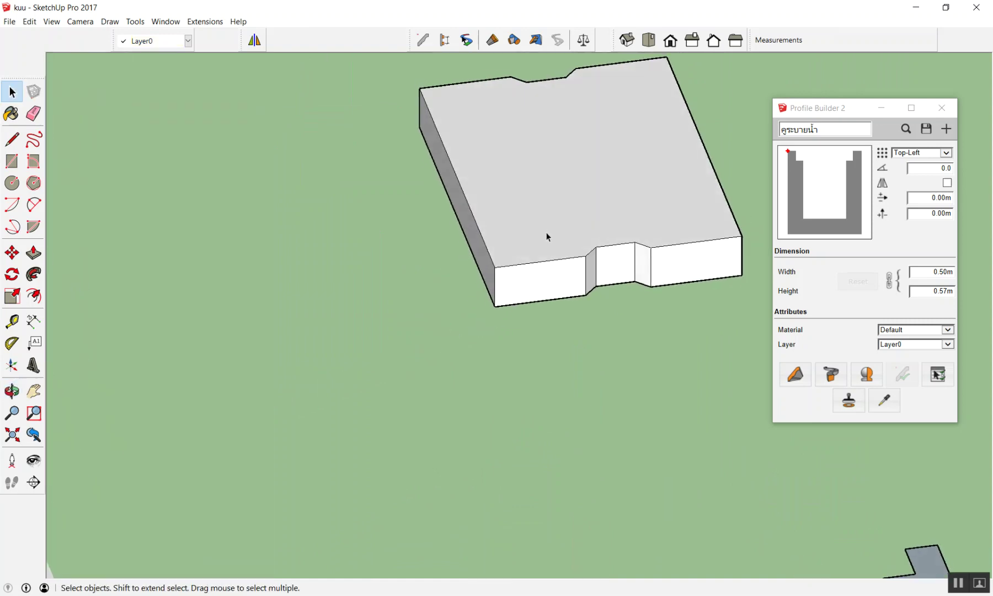
right_click(546, 231)
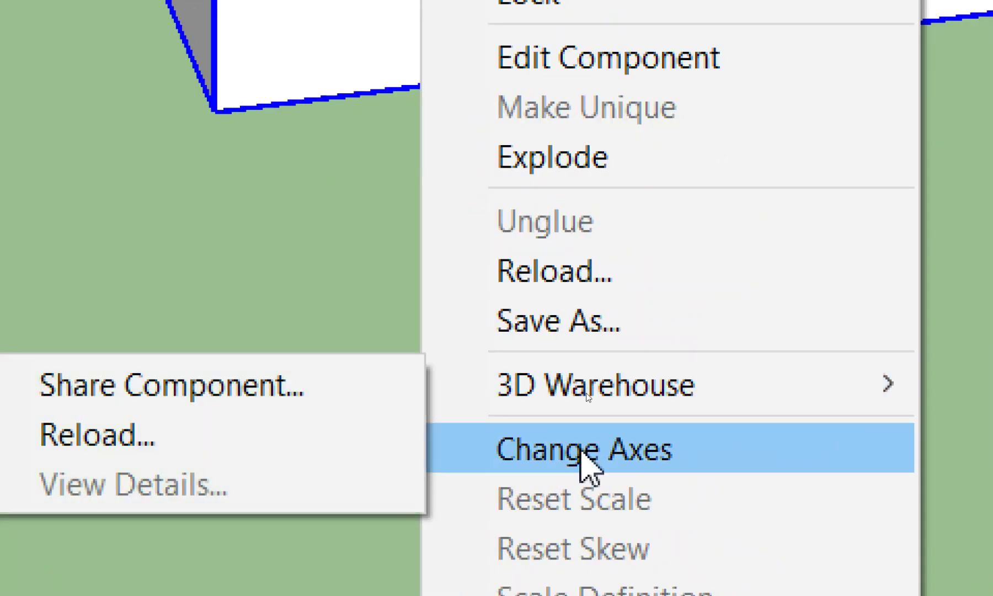
left_click(587, 391)
mouse_move(571, 317)
middle_mouse_down()
mouse_move(584, 193)
mouse_move(545, 305)
mouse_move(604, 316)
middle_mouse_up()
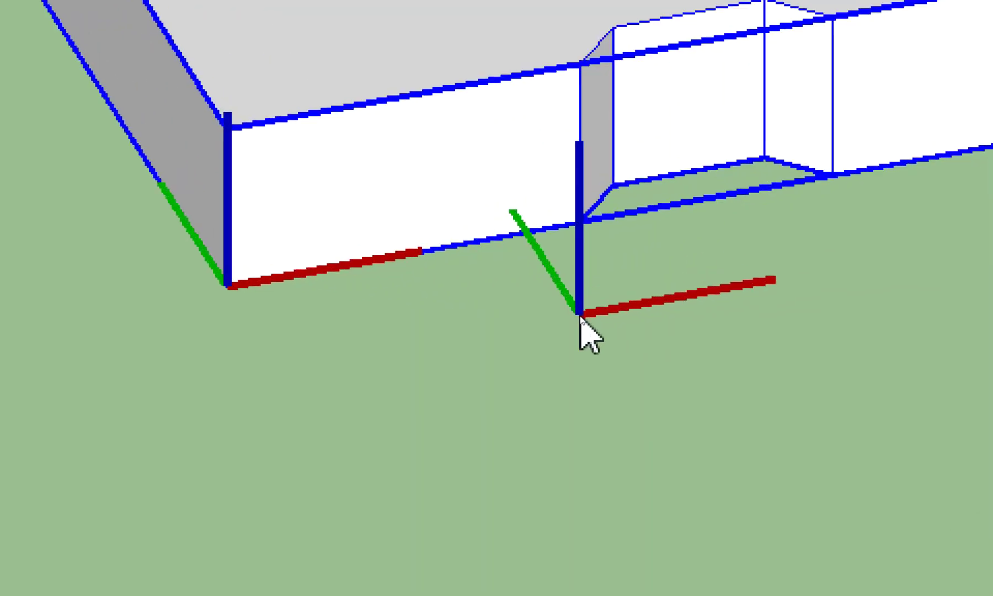
key("space")
left_click(550, 333)
scroll(433, 364, "down", 3)
scroll(413, 377, "down", 3)
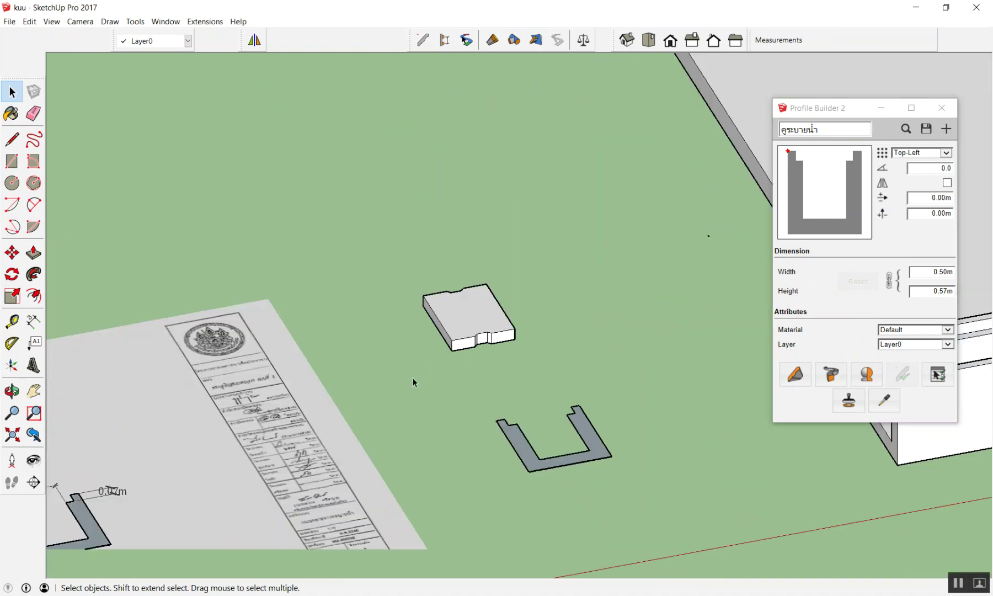
scroll(400, 333, "up", 5)
scroll(430, 210, "down", 5)
Rotate the cover slab 90° about its centre
mouse_move(429, 211)
middle_mouse_down()
mouse_move(337, 355)
mouse_move(525, 256)
mouse_move(583, 277)
mouse_move(645, 230)
mouse_move(550, 265)
middle_mouse_up()
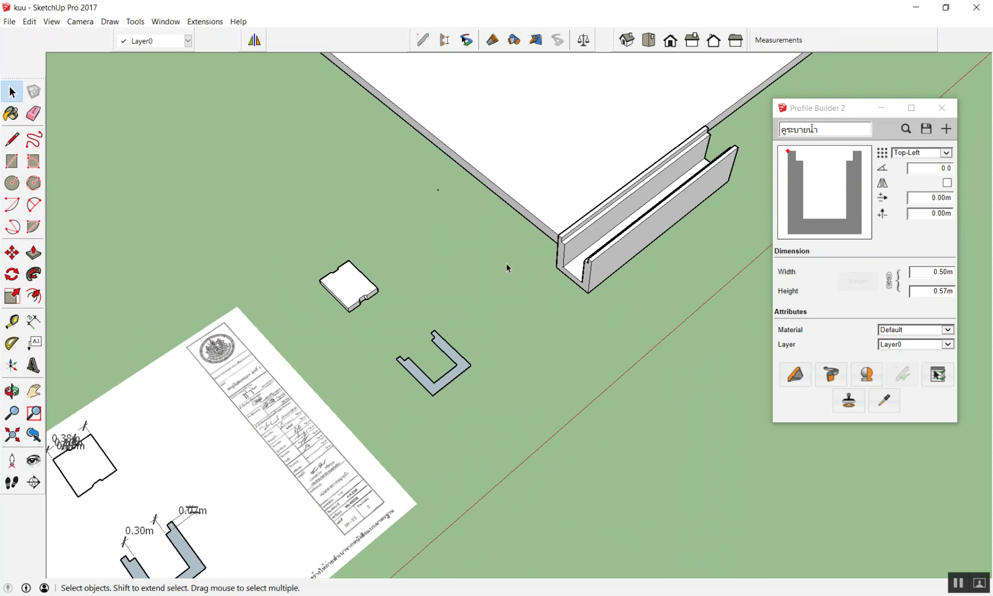
key("m")
scroll(349, 284, "up", 5)
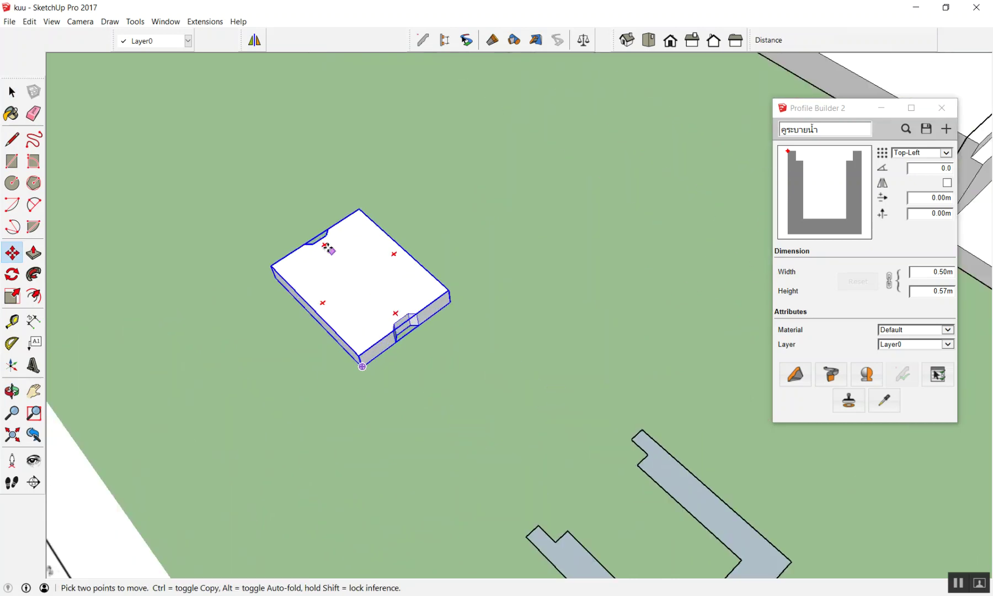
scroll(329, 248, "up", 2)
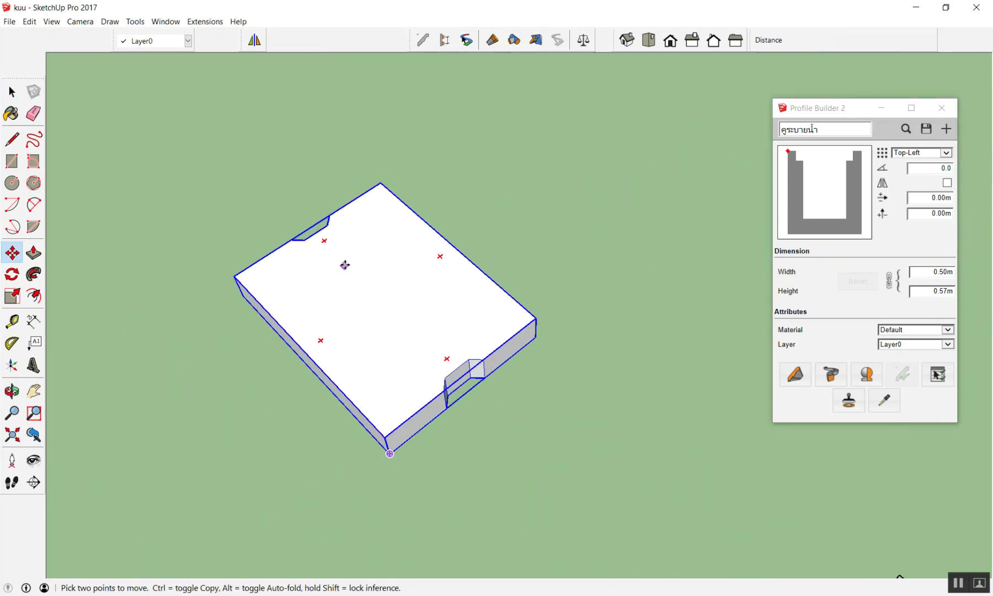
scroll(331, 251, "up", 1)
scroll(323, 242, "up", 3)
scroll(323, 241, "down", 3)
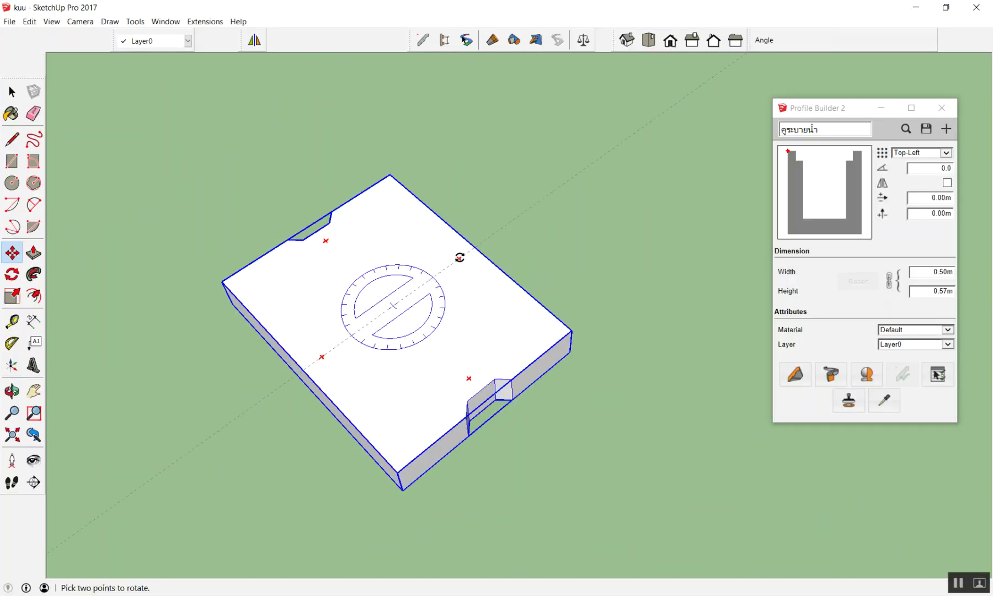
left_click(460, 258)
type("90")
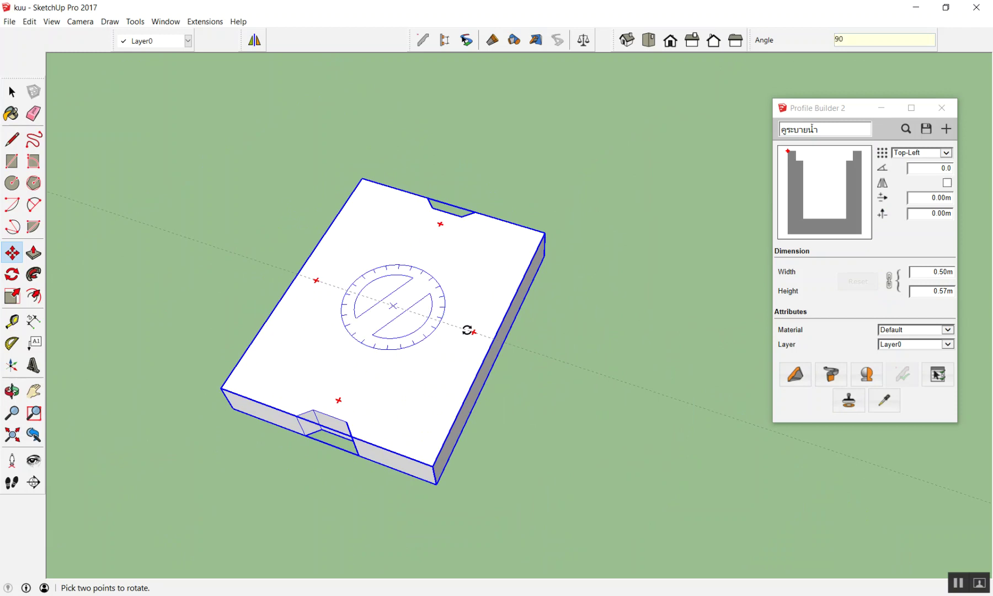
key("Return")
scroll(468, 330, "down", 5)
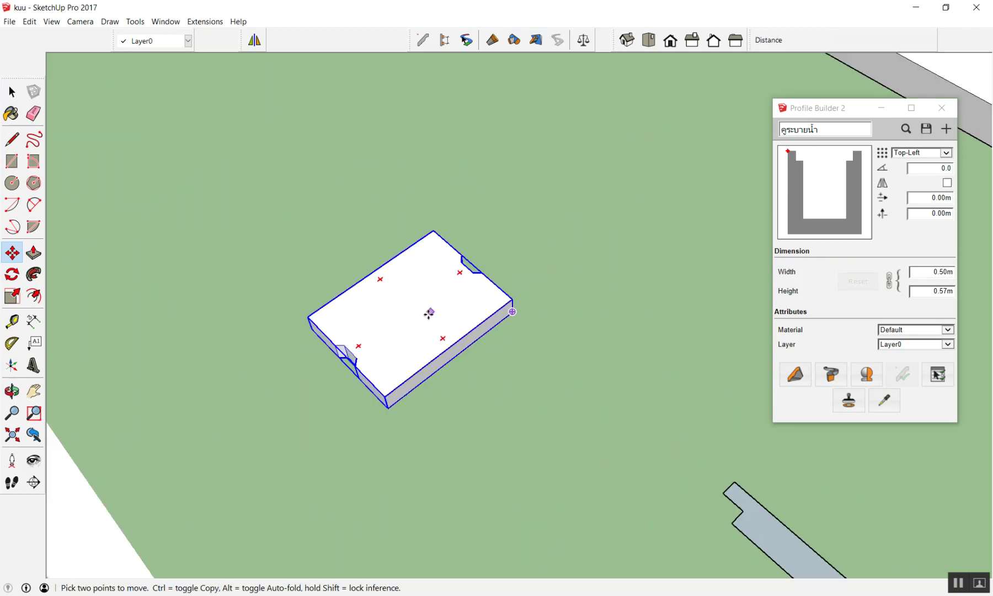
key("space")
scroll(370, 369, "up", 1)
scroll(380, 365, "up", 4)
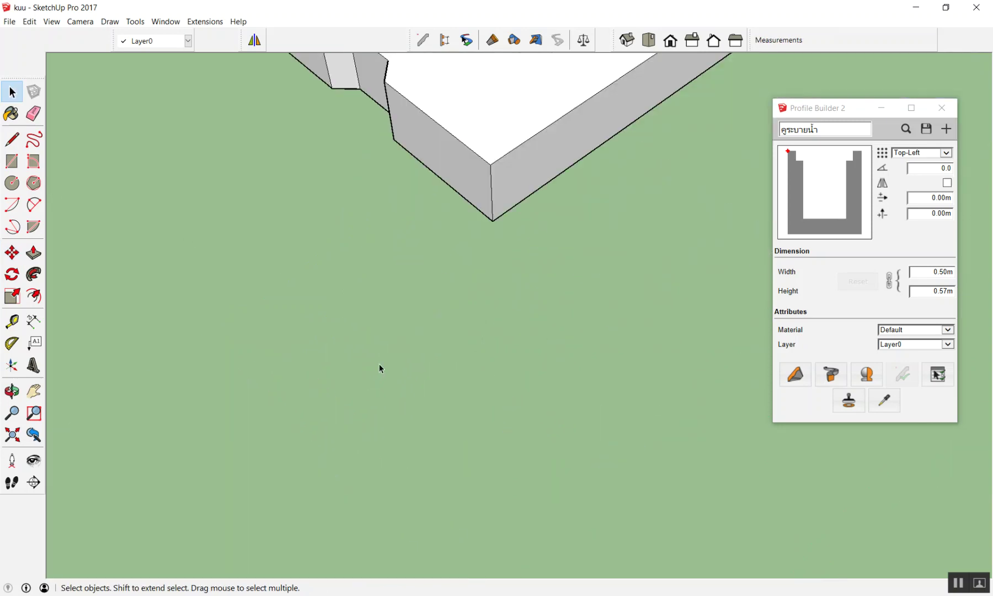
scroll(380, 369, "down", 4)
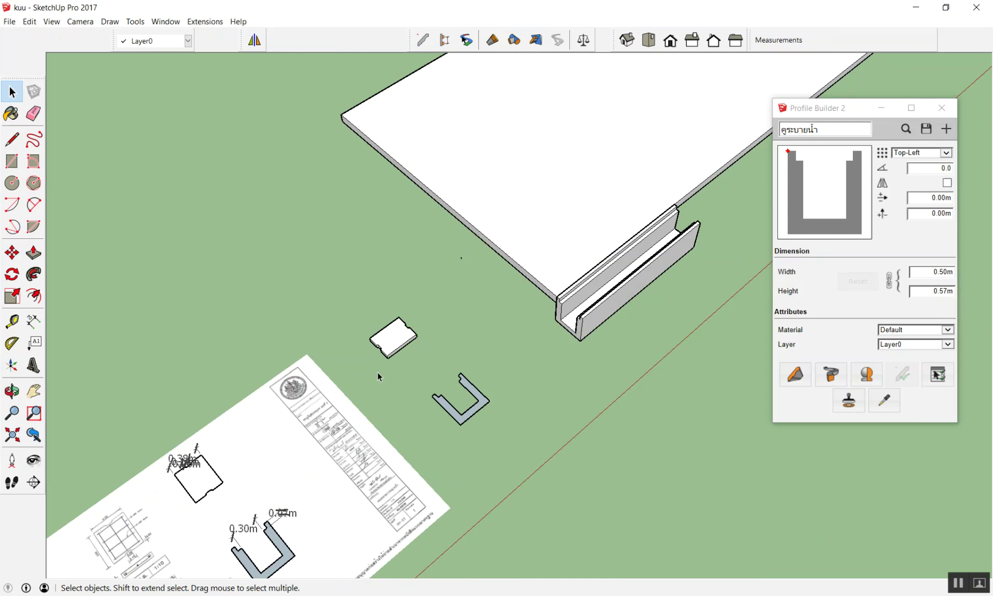
Copy the rotated slab from its corner onto the top of the channel's end
scroll(307, 334, "up", 5)
scroll(265, 328, "down", 6)
scroll(349, 349, "up", 4)
scroll(449, 304, "down", 3)
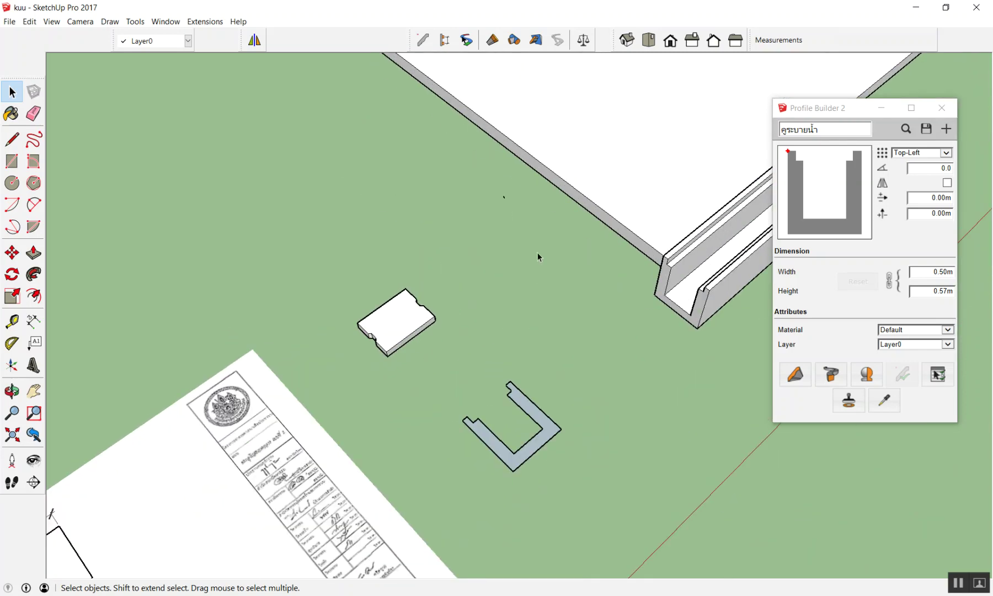
scroll(538, 253, "up", 4)
scroll(459, 322, "down", 4)
mouse_move(458, 362)
middle_mouse_down()
mouse_move(432, 284)
mouse_move(335, 443)
middle_mouse_up()
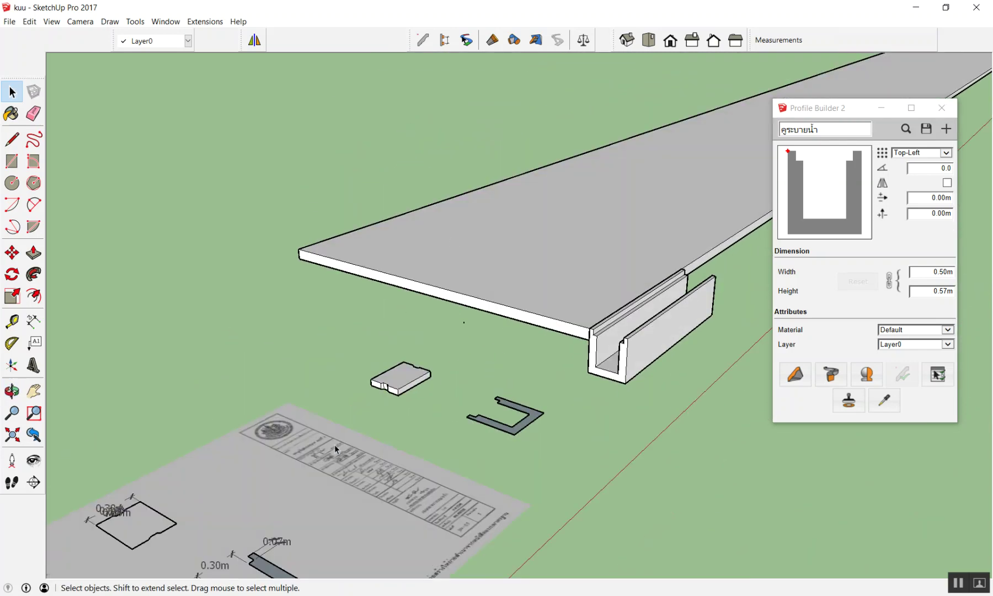
scroll(395, 367, "up", 2)
scroll(395, 367, "up", 2)
scroll(395, 367, "up", 2)
key("m")
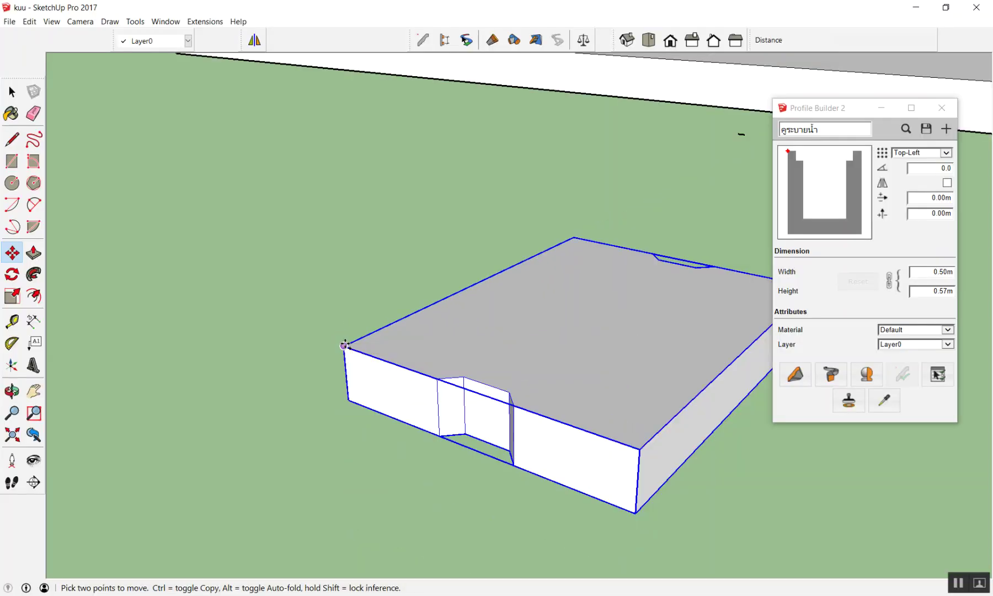
key("ctrl")
left_click(342, 349)
scroll(273, 294, "down", 5)
scroll(277, 277, "down", 2)
scroll(290, 270, "up", 2)
scroll(289, 270, "up", 5)
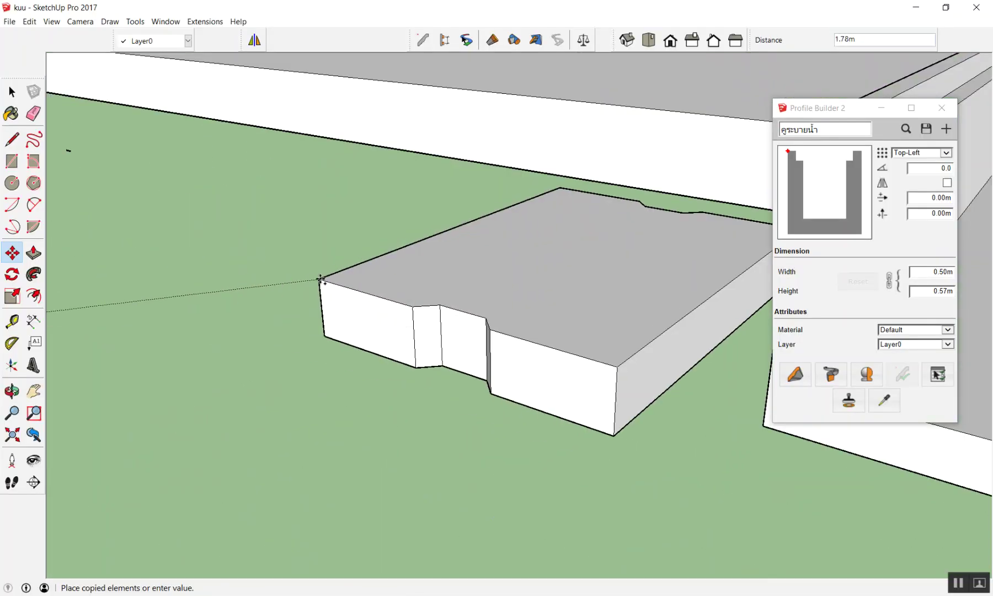
scroll(322, 277, "down", 5)
scroll(331, 277, "up", 2)
scroll(356, 271, "up", 2)
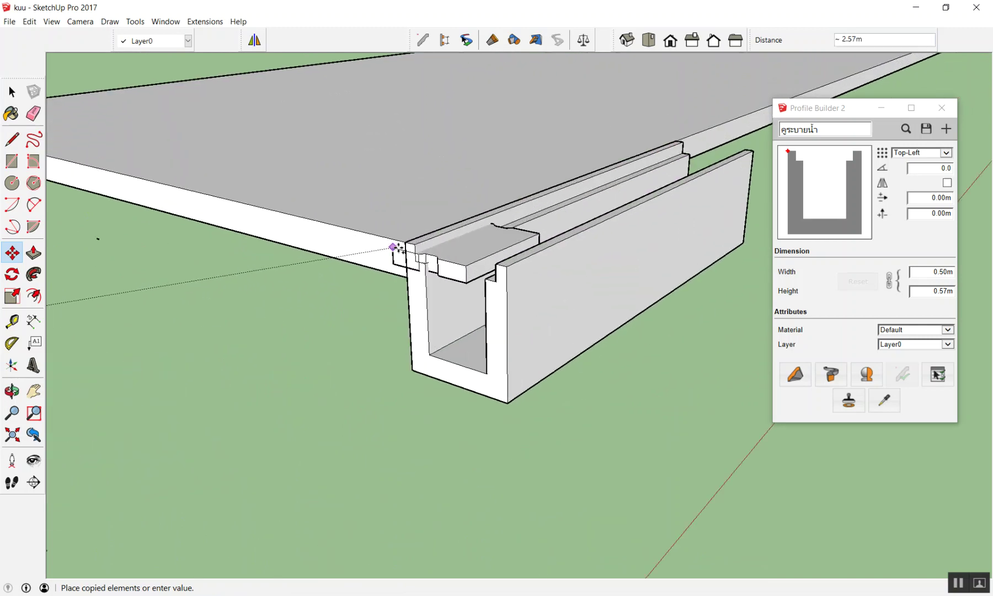
left_click(415, 245)
mouse_move(419, 246)
middle_mouse_down()
mouse_move(627, 337)
mouse_move(530, 288)
middle_mouse_up()
scroll(147, 368, "down", 3)
scroll(386, 359, "up", 5)
mouse_move(387, 359)
middle_mouse_down()
mouse_move(669, 183)
mouse_move(627, 194)
middle_mouse_up()
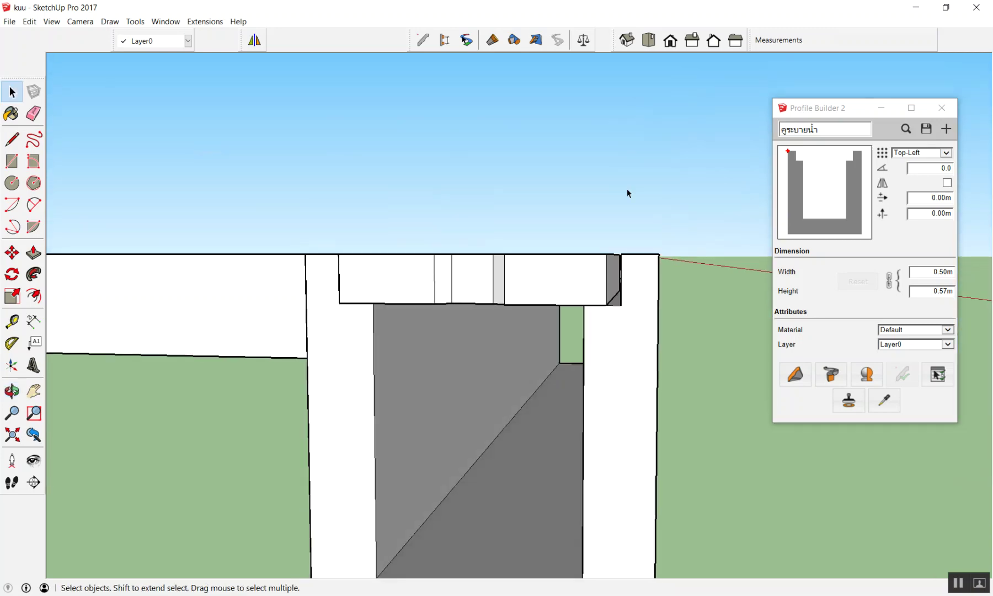
Select the lid at the channel end and shift it slightly with Move
middle_click_drag(624, 189, 546, 381)
scroll(545, 380, "up", 3)
left_click(508, 348)
scroll(534, 388, "up", 2)
scroll(535, 388, "up", 1)
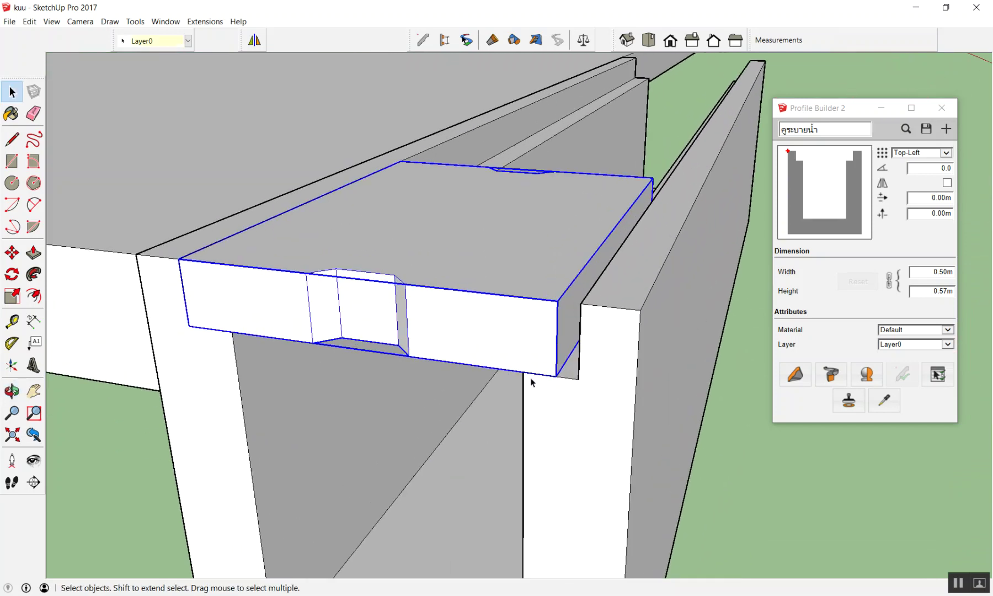
key("m")
left_click(551, 375)
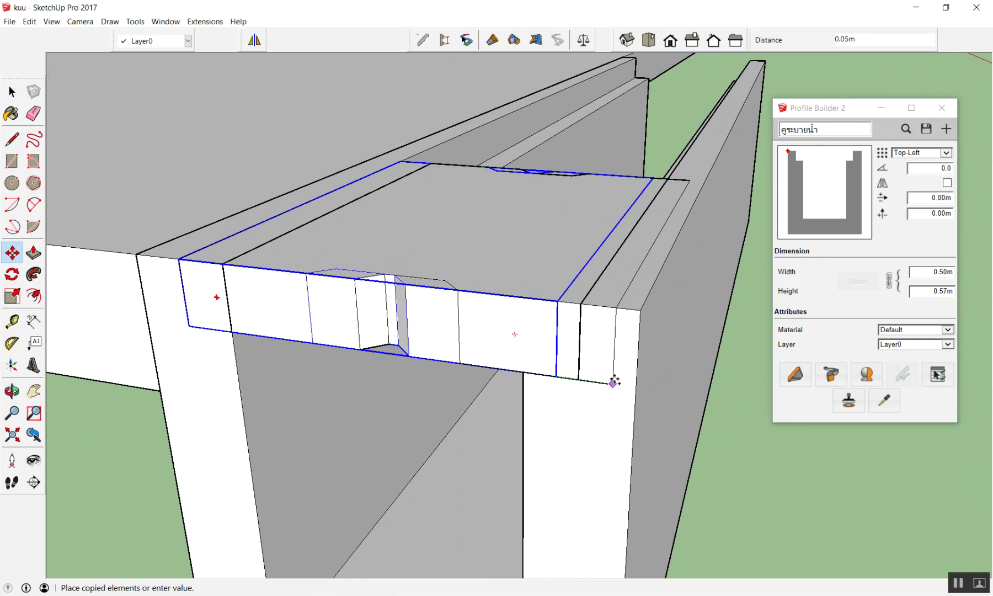
left_click(603, 379)
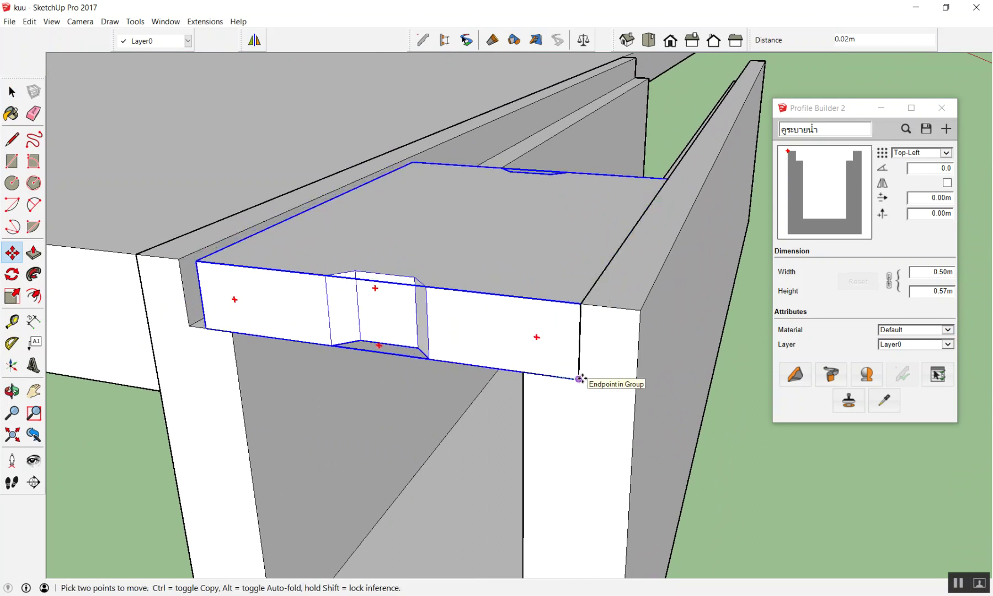
Move the lid a typed distance of 1 from its corner, undoing an earlier attempt, to seat it
left_click(580, 379)
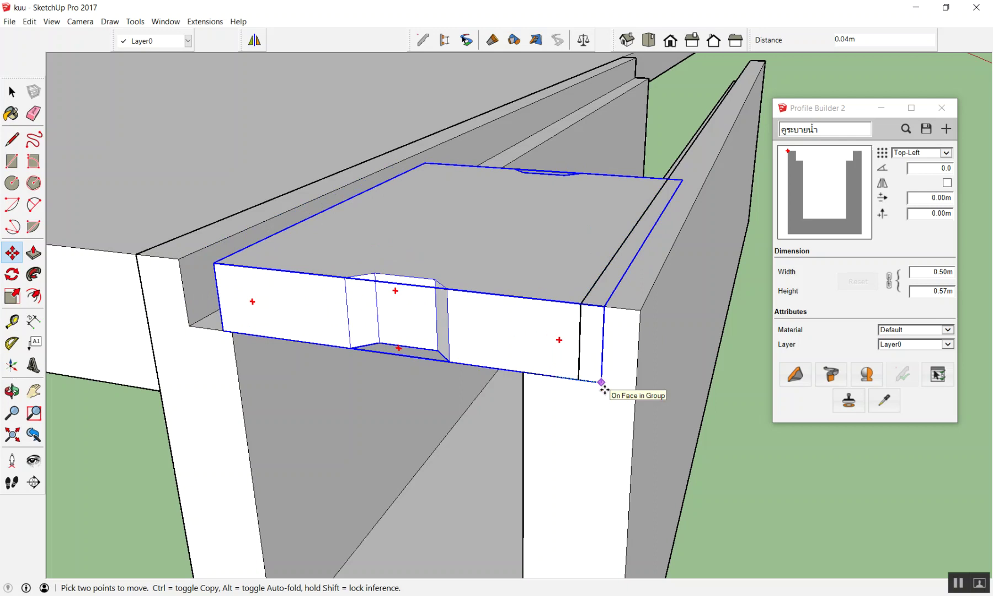
type(".1")
key("Return")
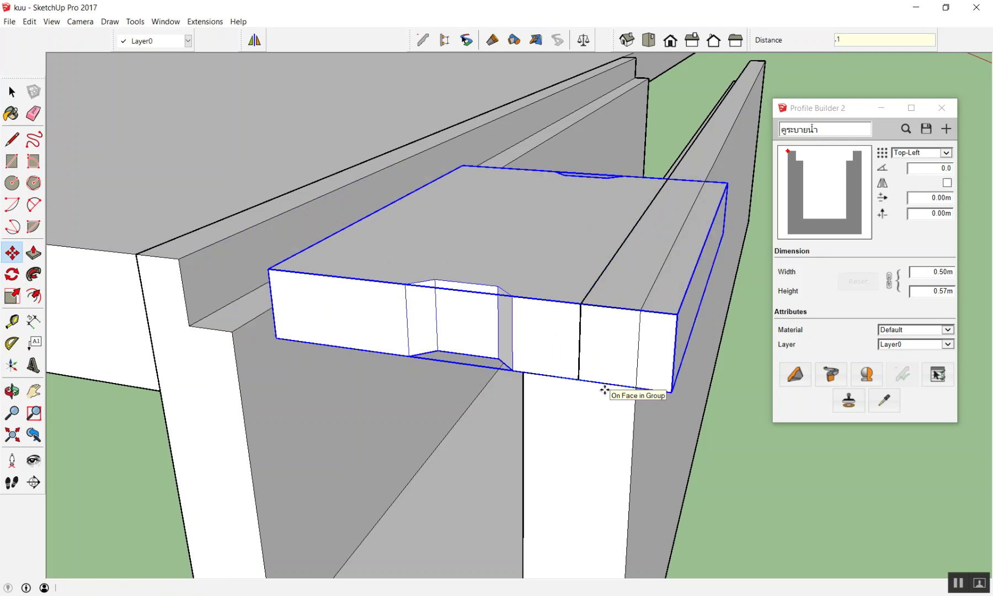
key("ctrl+z")
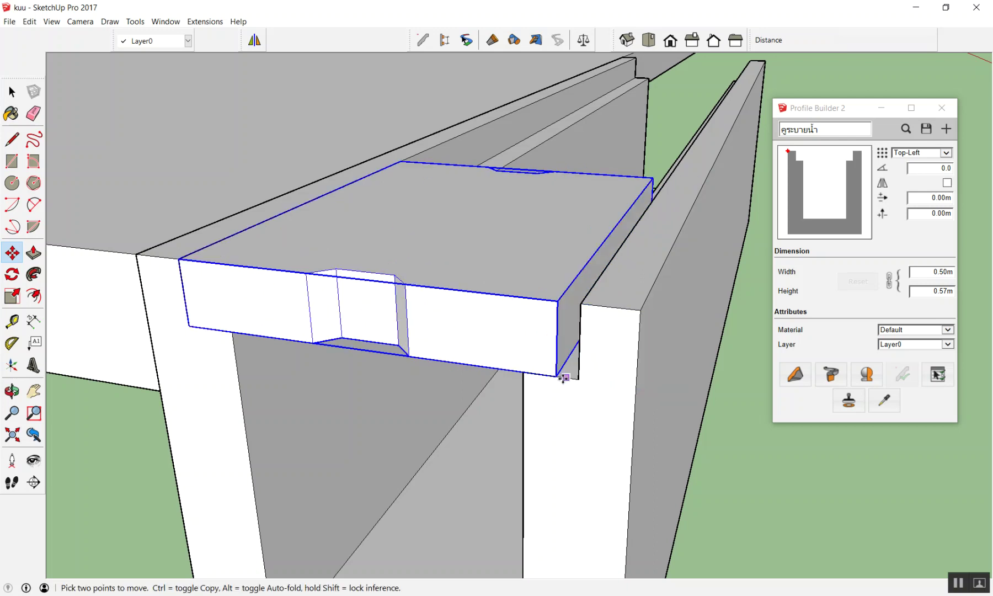
left_click(557, 376)
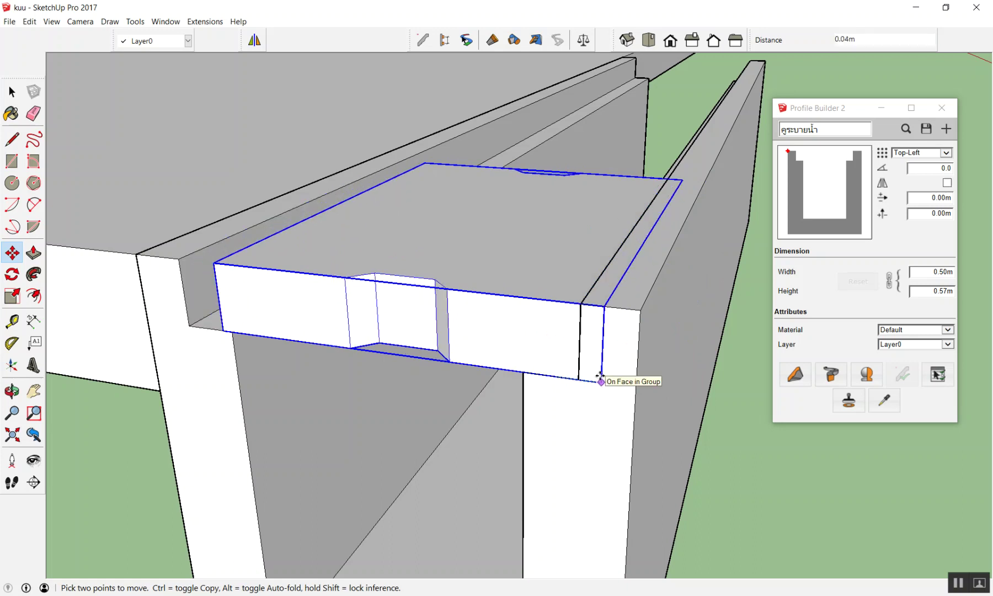
type("1")
key("Return")
key("space")
scroll(508, 377, "down", 3)
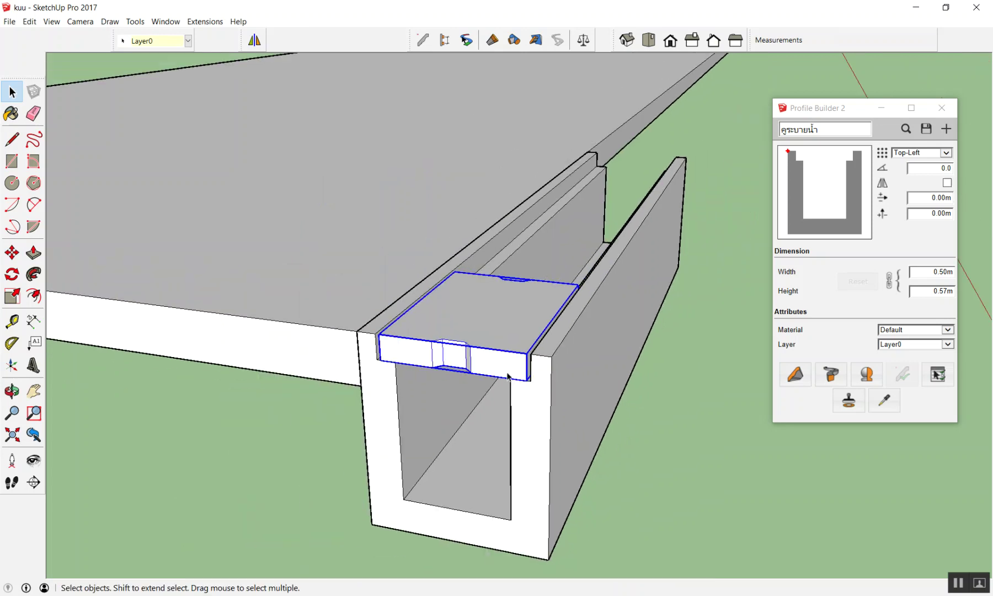
scroll(508, 377, "down", 3)
scroll(359, 446, "down", 5)
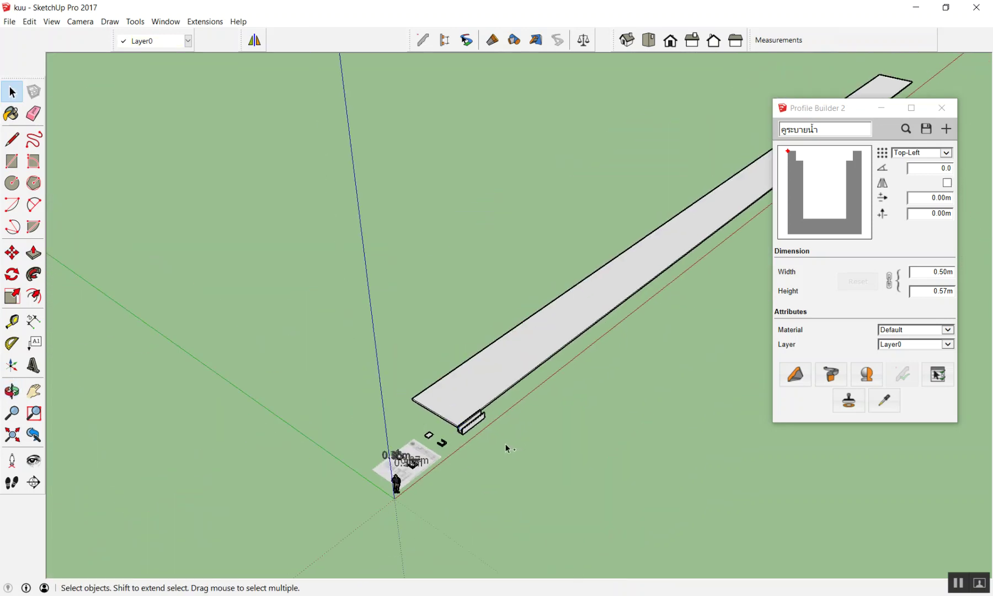
Select the whole slab block and give it a small nudge
scroll(505, 442, "up", 3)
scroll(502, 411, "up", 3)
scroll(505, 403, "down", 1)
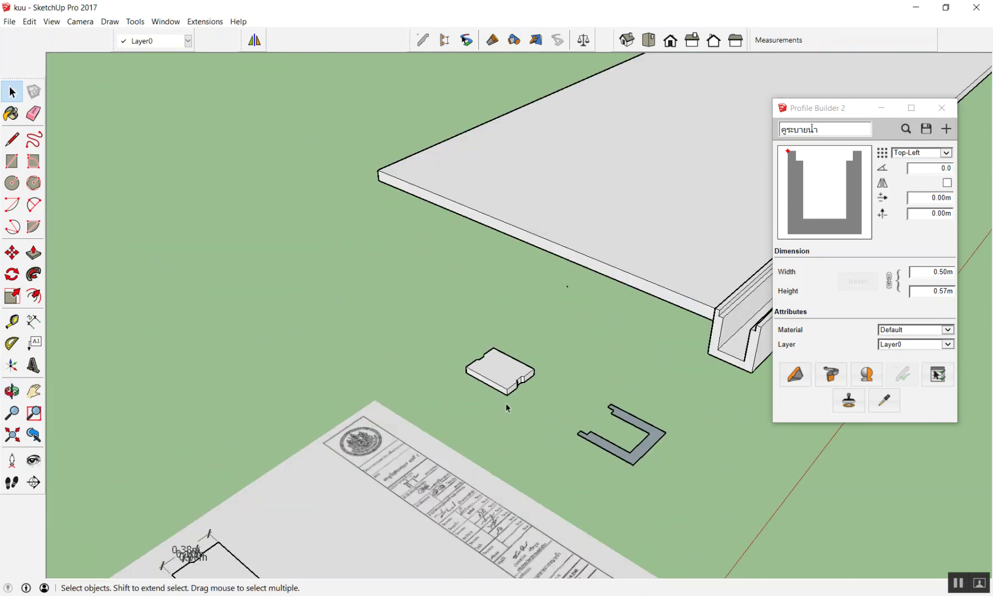
scroll(494, 363, "up", 5)
scroll(419, 441, "down", 3)
scroll(340, 559, "up", 4)
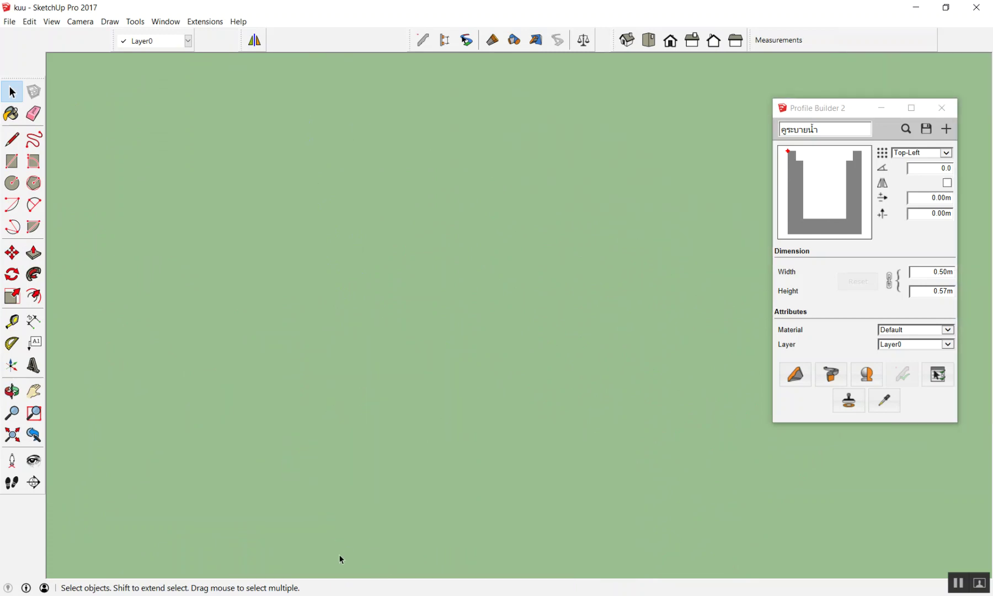
scroll(343, 552, "down", 3)
triple_click(403, 411)
key("m")
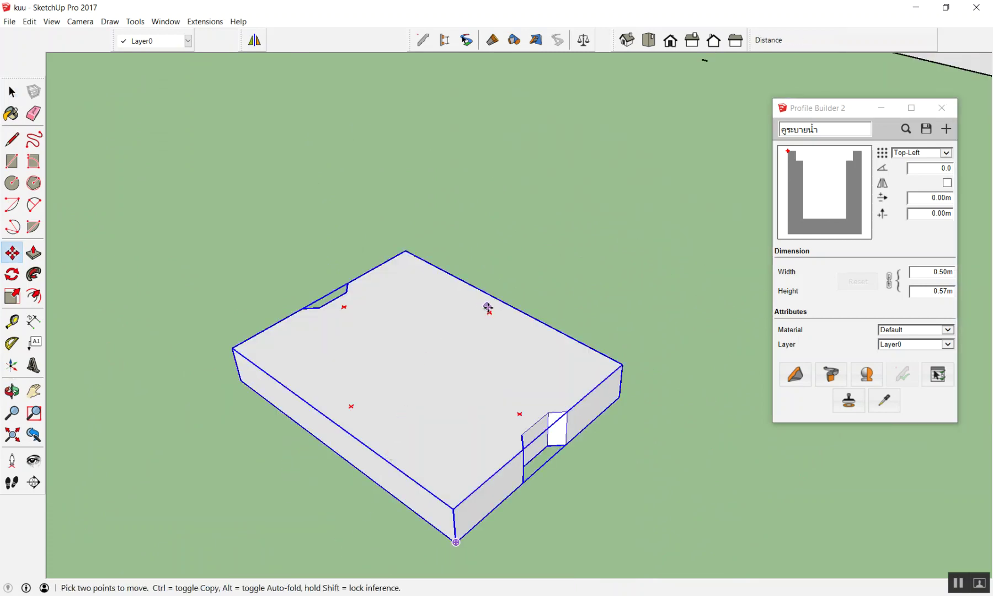
left_click(485, 311)
left_click(495, 306)
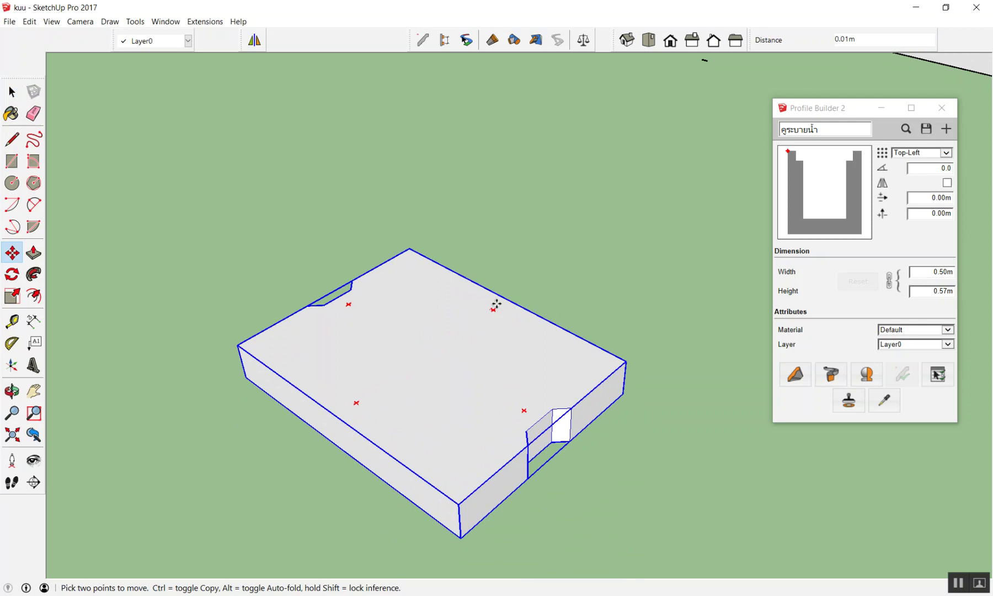
key("space")
Rotate the cover slab 90° using the Move tool's rotate grip
triple_click(484, 317)
key("m")
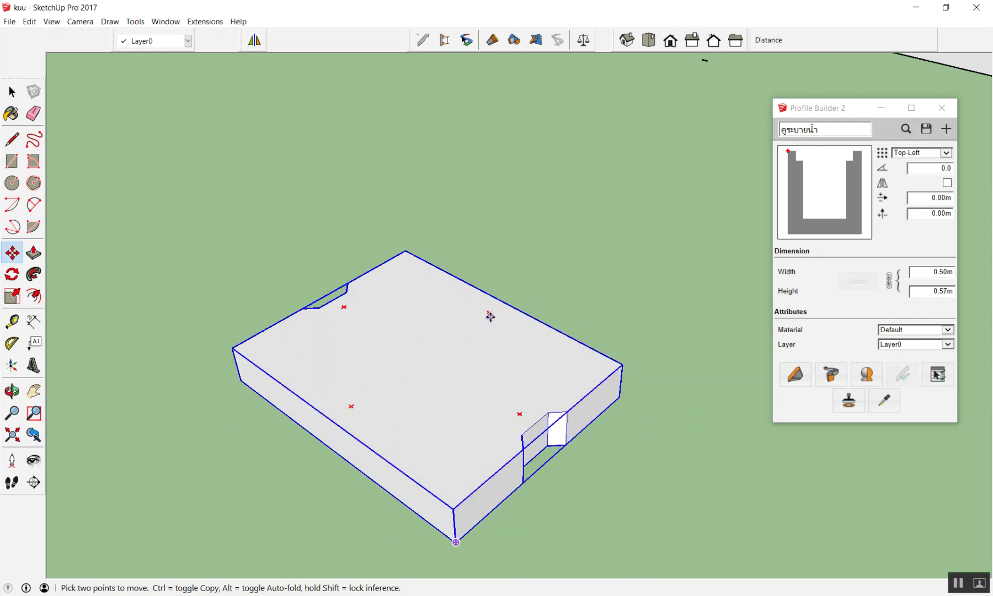
left_click(488, 313)
type("90")
key("Return")
scroll(387, 317, "down", 2)
scroll(386, 317, "down", 3)
scroll(384, 315, "up", 2)
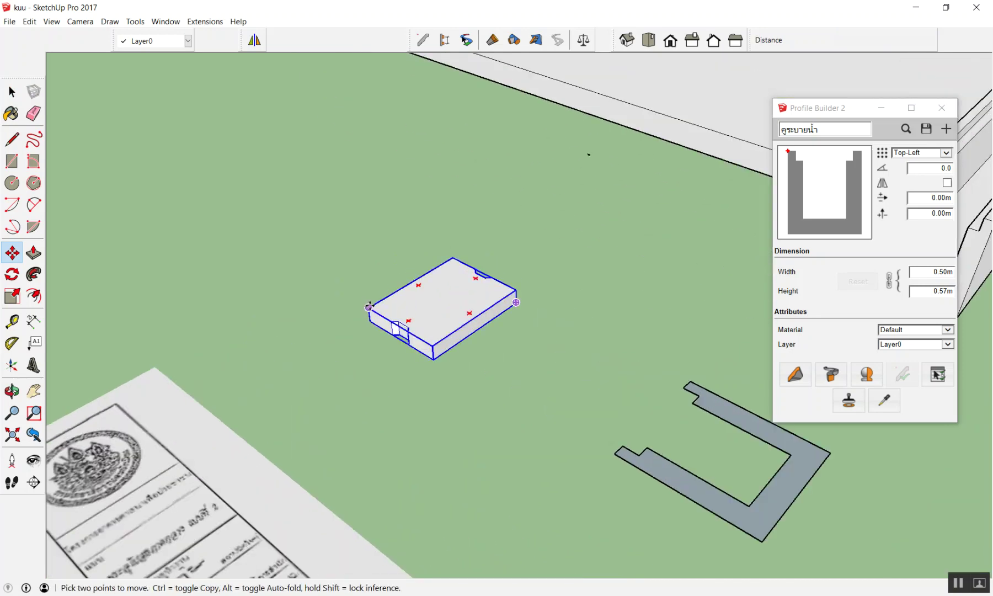
Carry the rotated slab onto the open end of the U-shaped channel
left_click(368, 299)
scroll(358, 265, "down", 4)
scroll(474, 243, "up", 2)
scroll(469, 244, "up", 3)
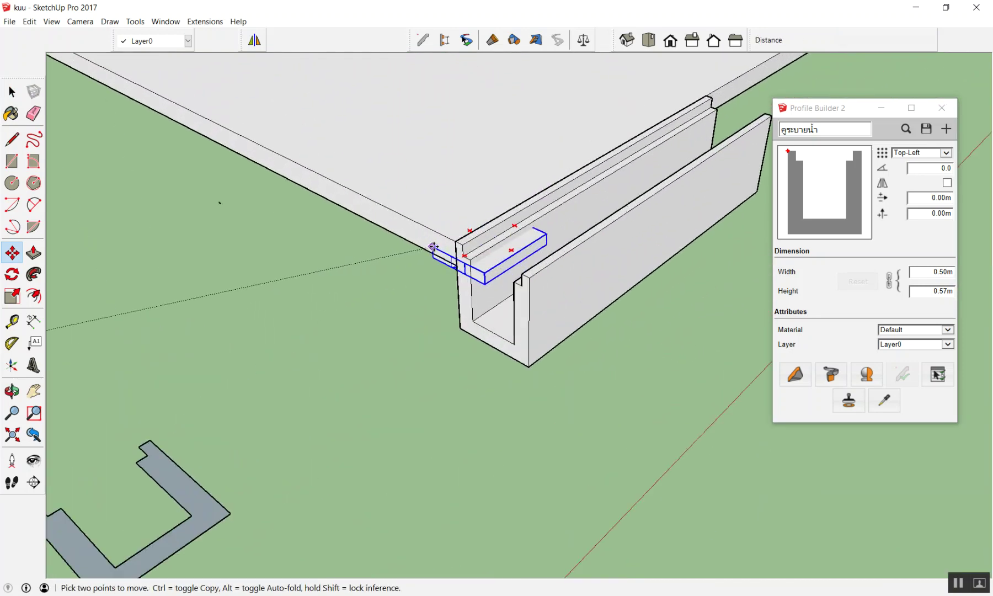
left_click(463, 245)
scroll(462, 243, "up", 1)
scroll(458, 248, "up", 2)
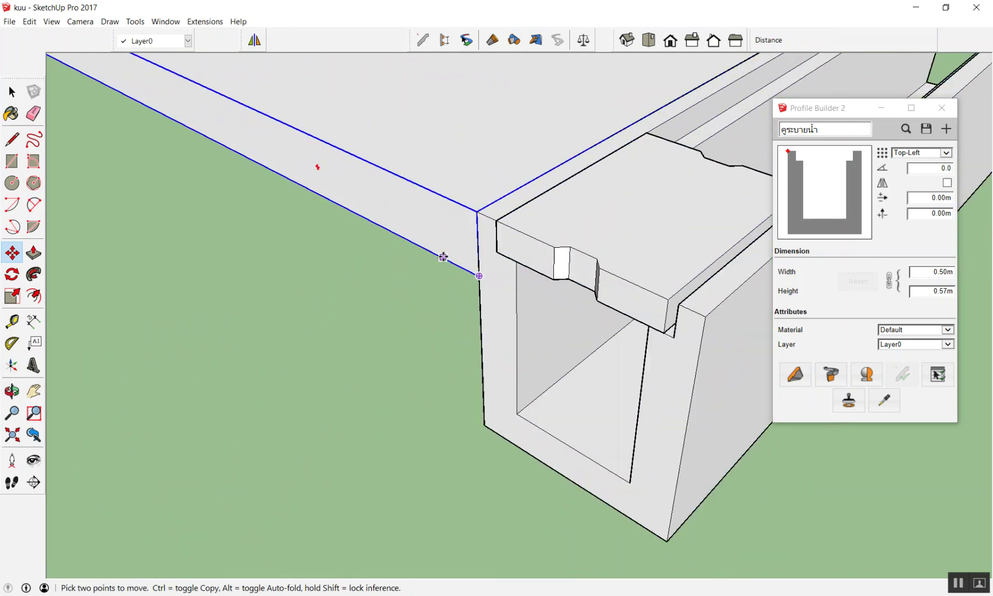
scroll(452, 238, "up", 2)
scroll(450, 216, "up", 2)
scroll(451, 213, "down", 4)
middle_click_drag(581, 321, 705, 261)
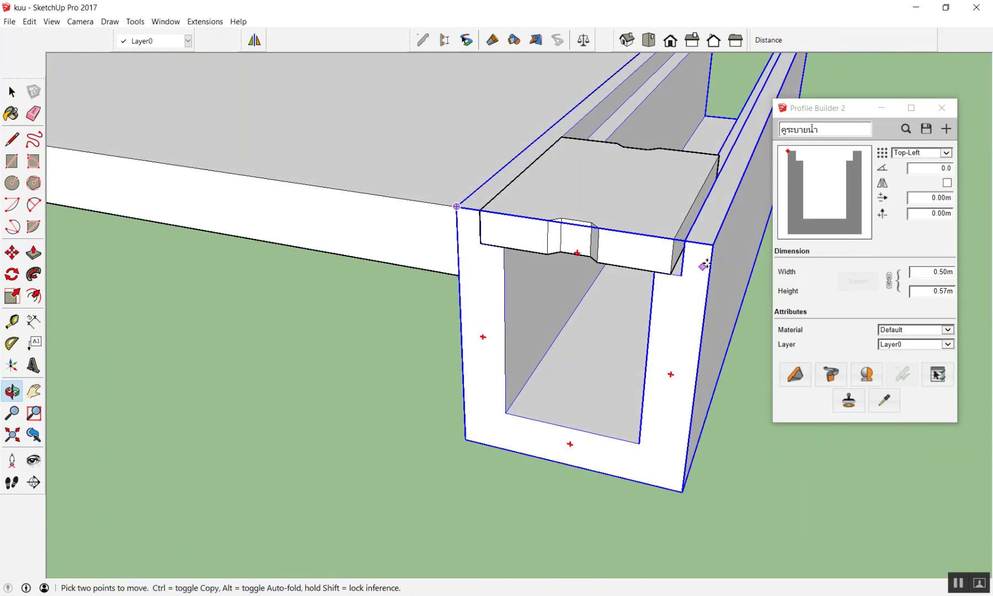
scroll(657, 255, "up", 2)
scroll(643, 276, "up", 2)
Nudge the seated slab from its corner by a typed 1m along the green axis
key("space")
left_click(593, 259)
scroll(552, 262, "down", 1)
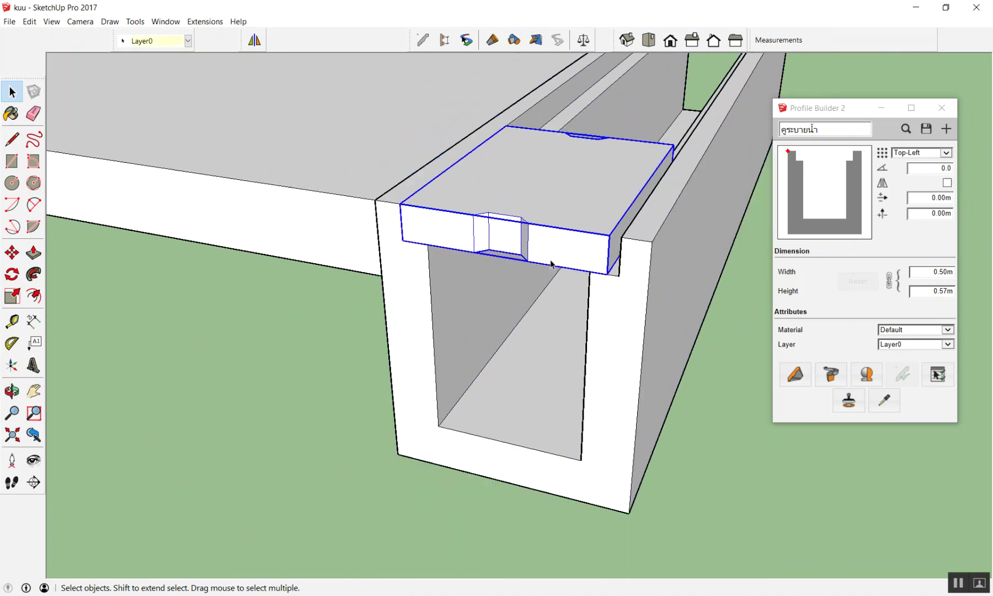
scroll(554, 273, "up", 1)
scroll(546, 287, "up", 1)
key("m")
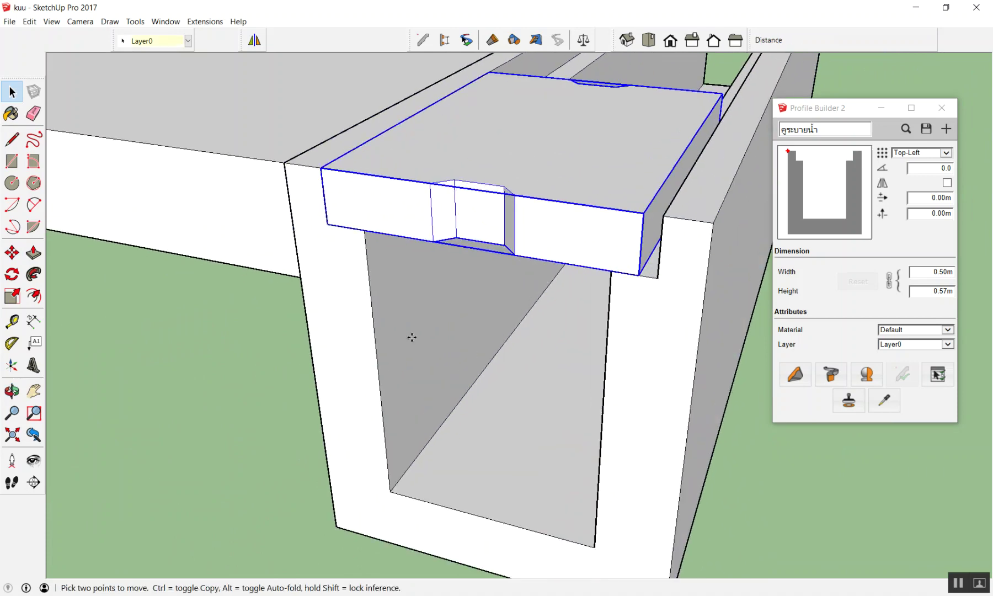
left_click(326, 229)
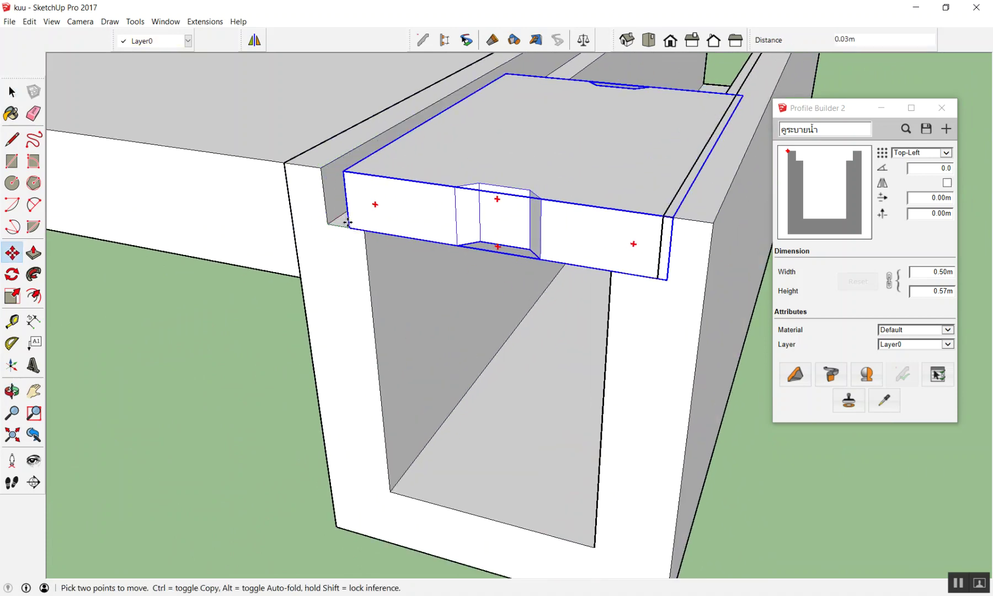
type("1")
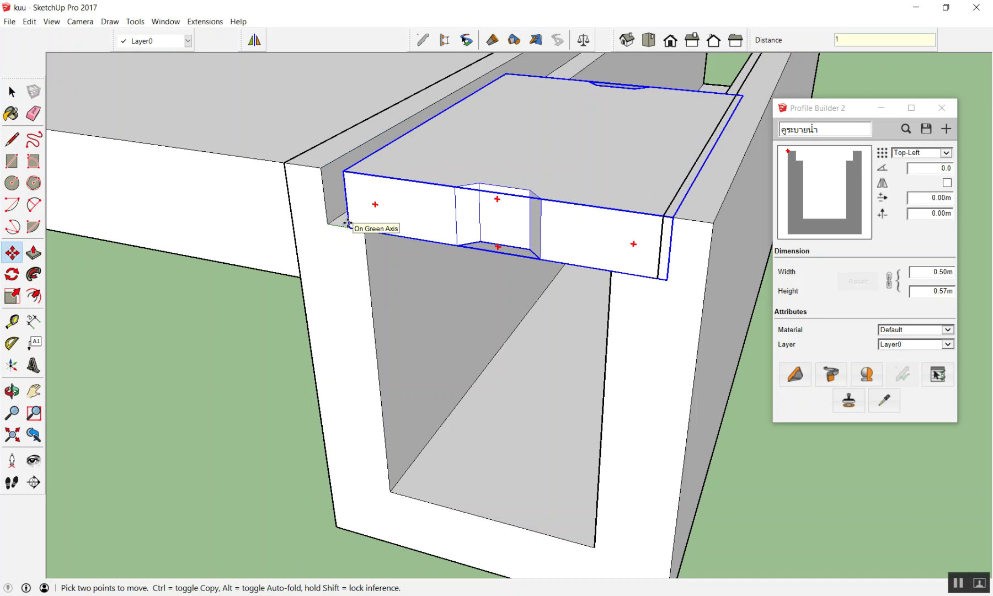
type("m")
key("Return")
key("space")
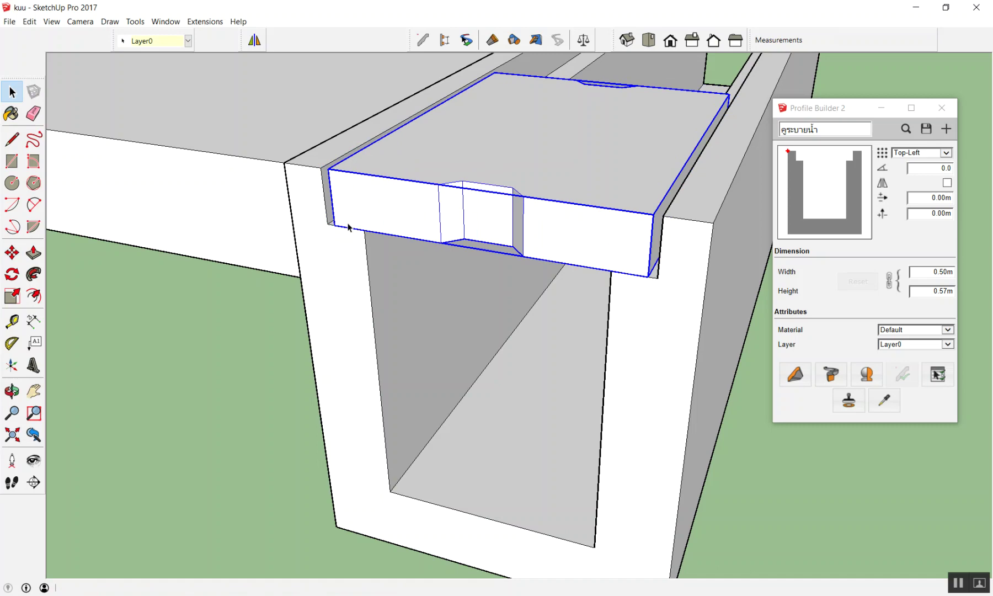
scroll(377, 112, "down", 1)
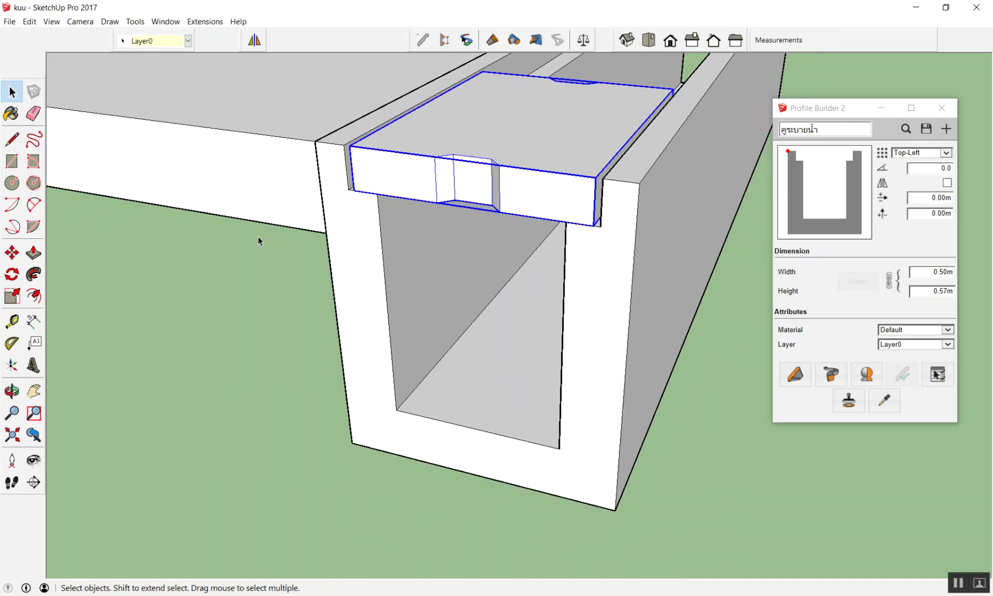
left_click(258, 241)
middle_click_drag(257, 241, 406, 261)
scroll(421, 193, "down", 2)
scroll(497, 166, "down", 1)
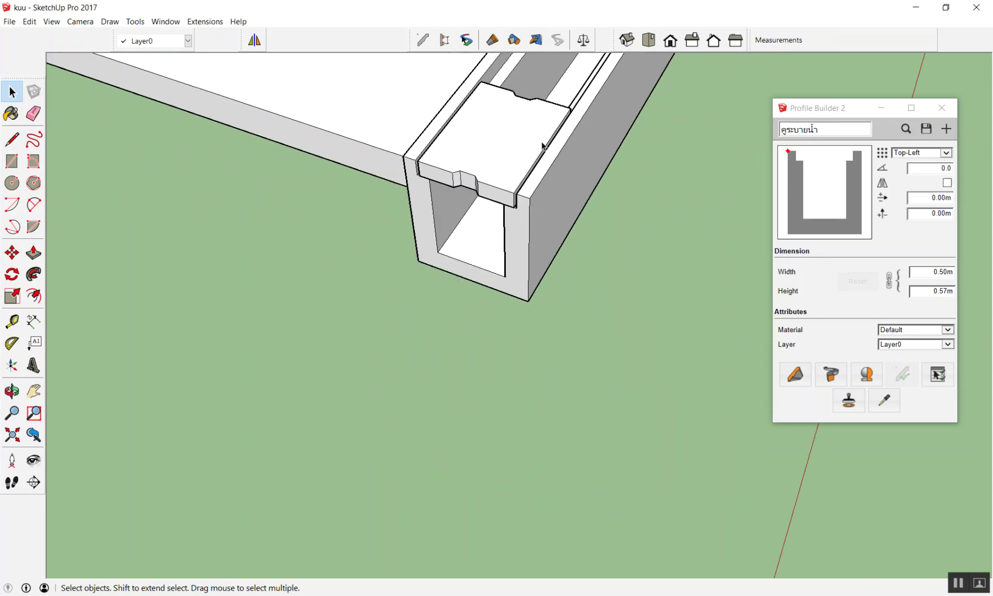
middle_click_drag(376, 109, 512, 6)
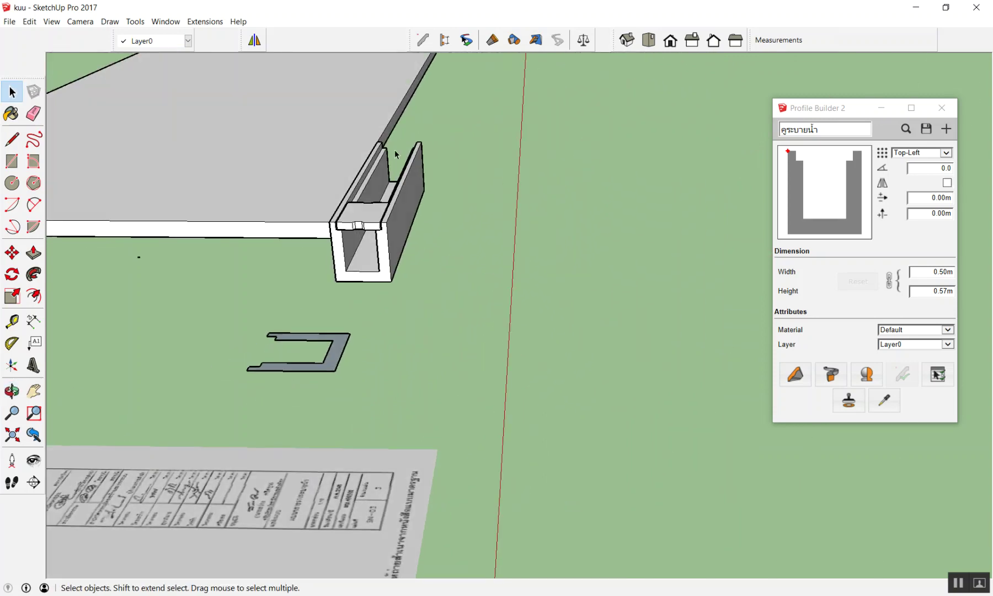
scroll(373, 271, "down", 3)
scroll(357, 251, "up", 1)
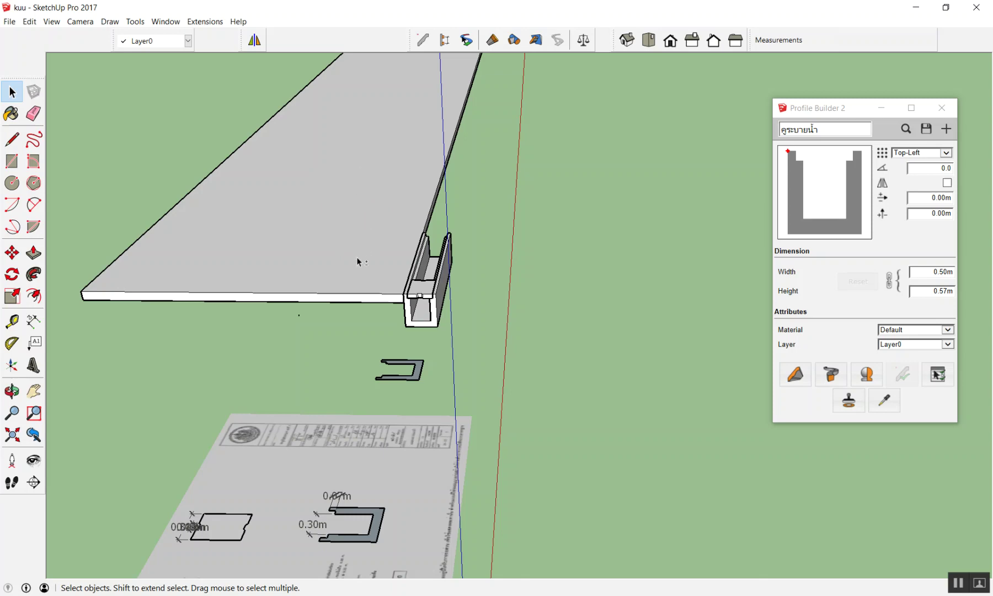
mouse_move(348, 262)
middle_mouse_down()
mouse_move(599, 149)
mouse_move(583, 133)
mouse_move(686, 156)
mouse_move(729, 199)
mouse_move(654, 221)
mouse_move(652, 128)
mouse_move(681, 281)
mouse_move(707, 355)
mouse_move(632, 269)
middle_mouse_up()
scroll(626, 200, "up", 3)
scroll(617, 164, "up", 3)
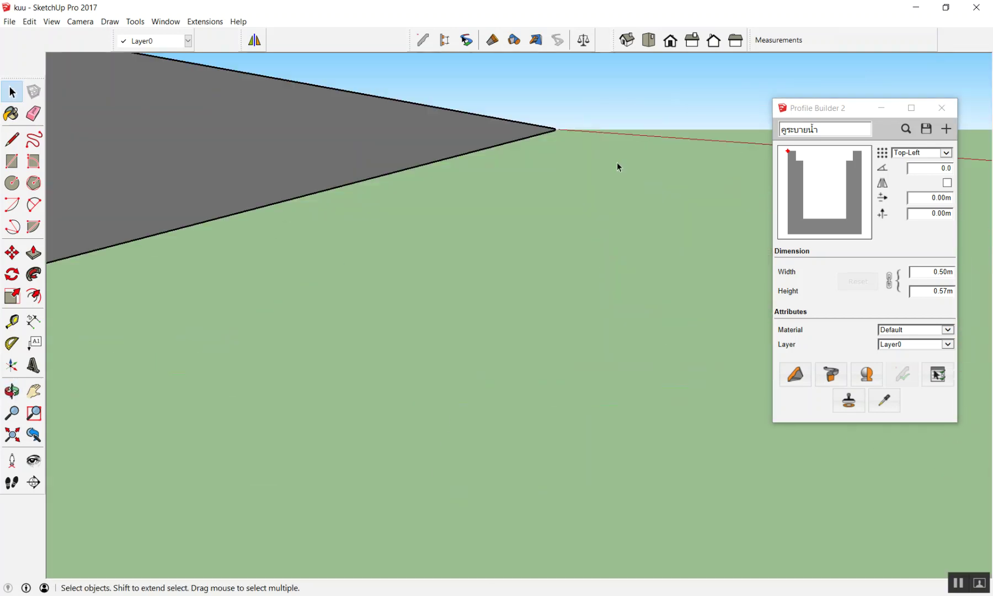
scroll(617, 164, "down", 3)
scroll(659, 270, "up", 1)
scroll(660, 272, "up", 2)
scroll(627, 259, "up", 2)
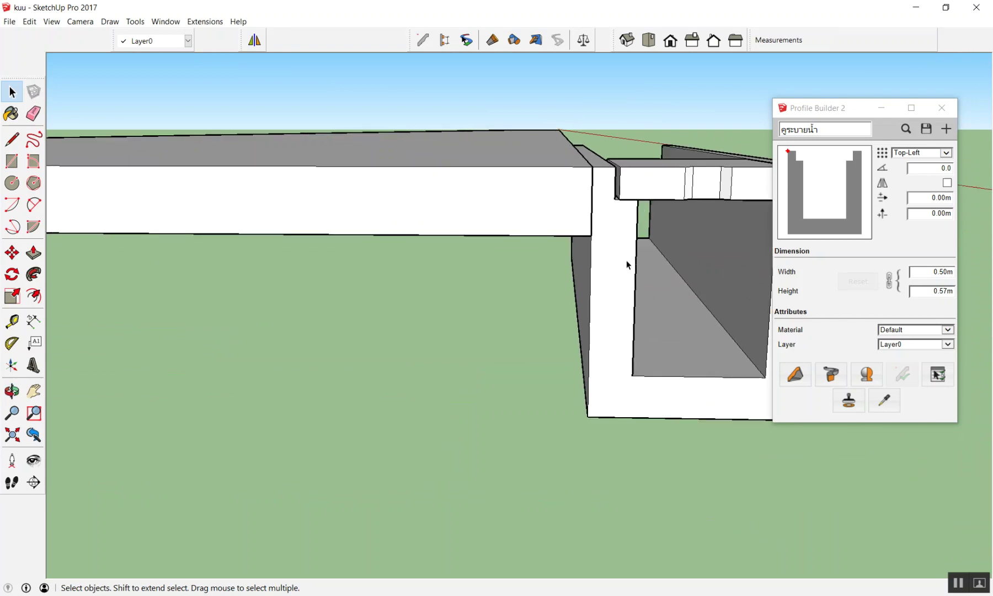
middle_click_drag(629, 269, 563, 207)
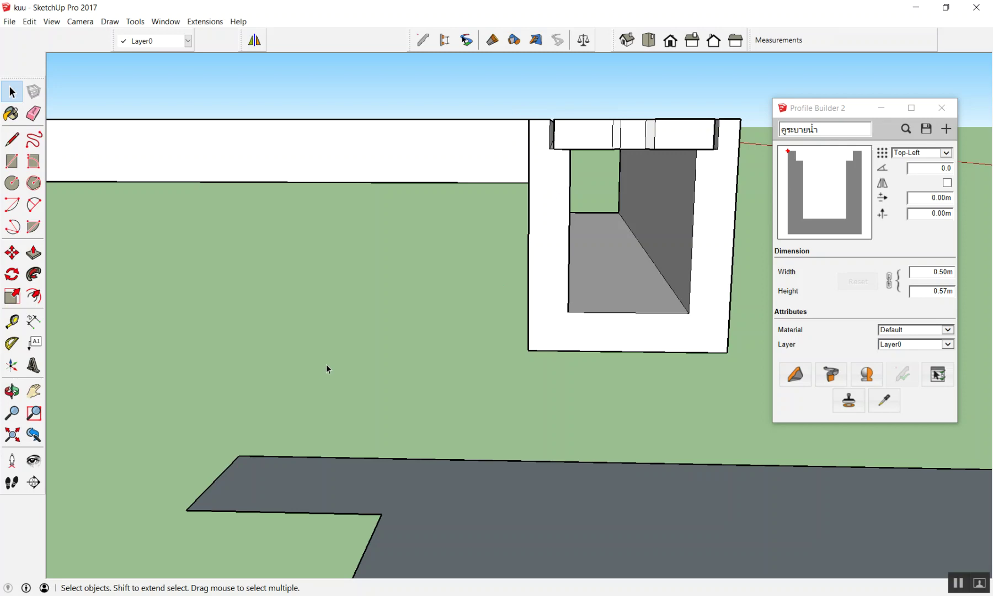
middle_click_drag(504, 207, 353, 458)
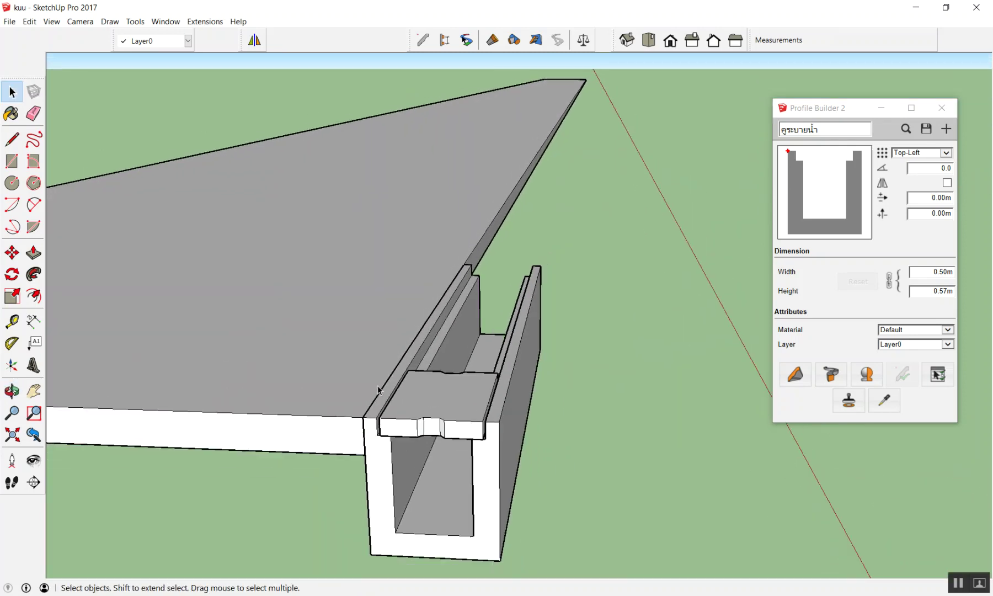
Start Change Axes from the cover slab's context menu
scroll(348, 459, "up", 2)
scroll(365, 434, "up", 2)
scroll(470, 362, "up", 2)
right_click(478, 340)
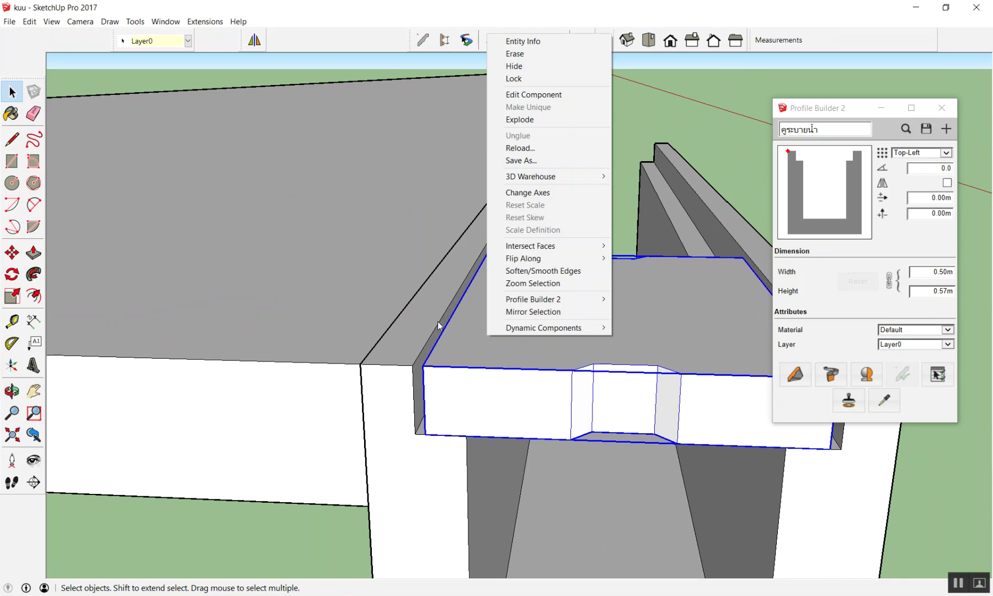
right_click(483, 357)
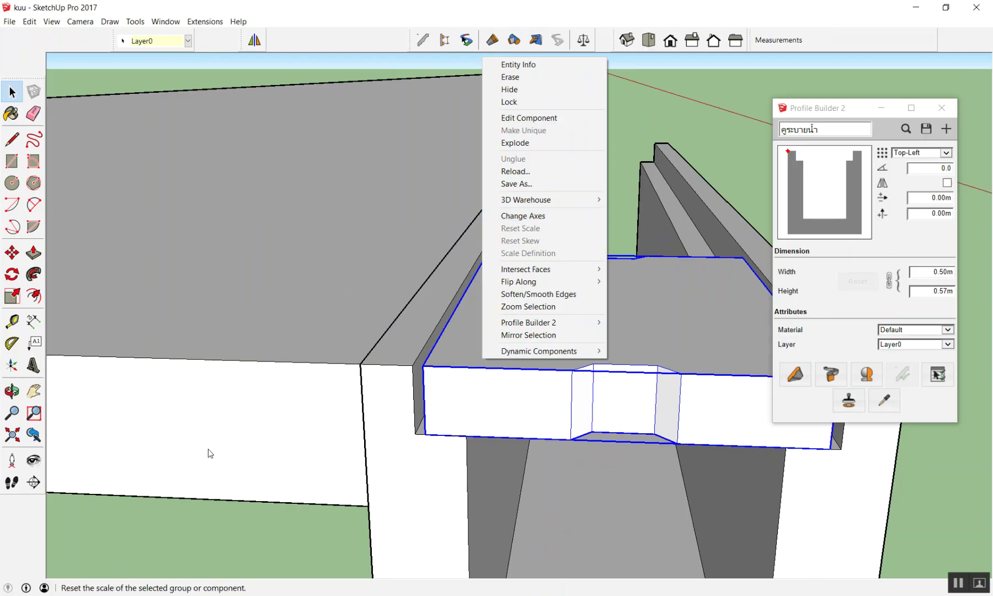
left_click(393, 373)
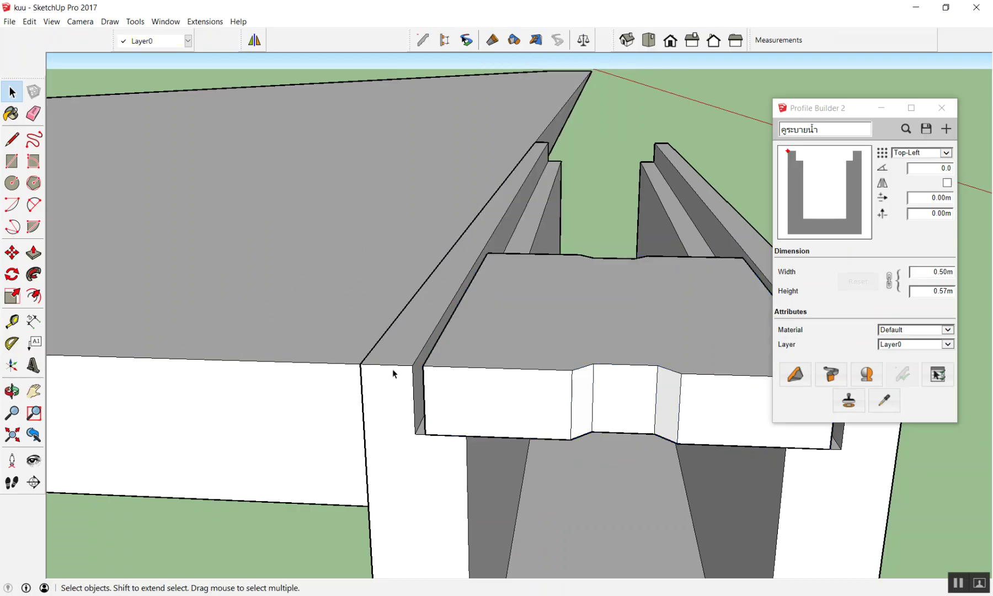
right_click(535, 288)
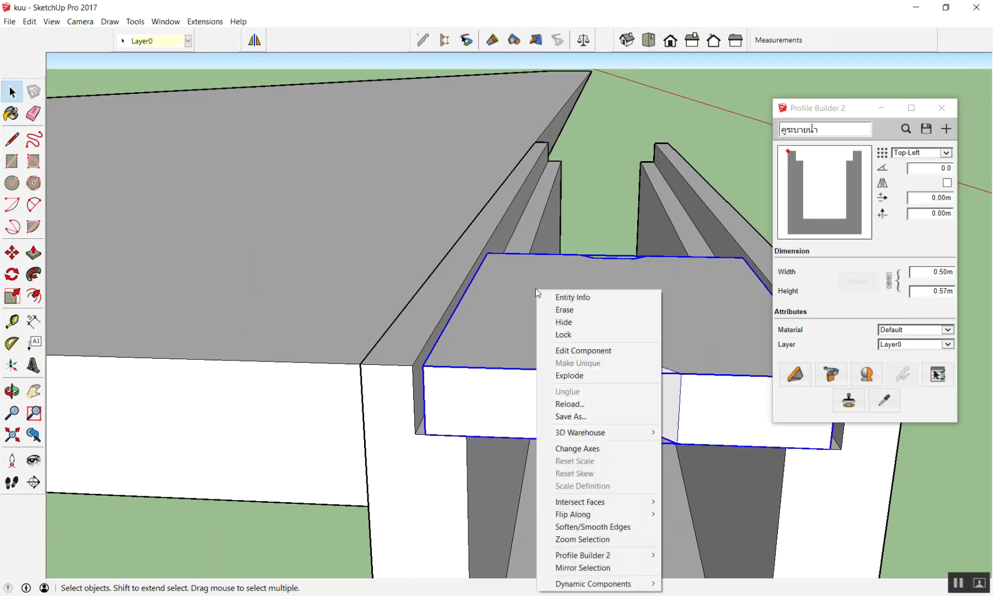
right_click(504, 277)
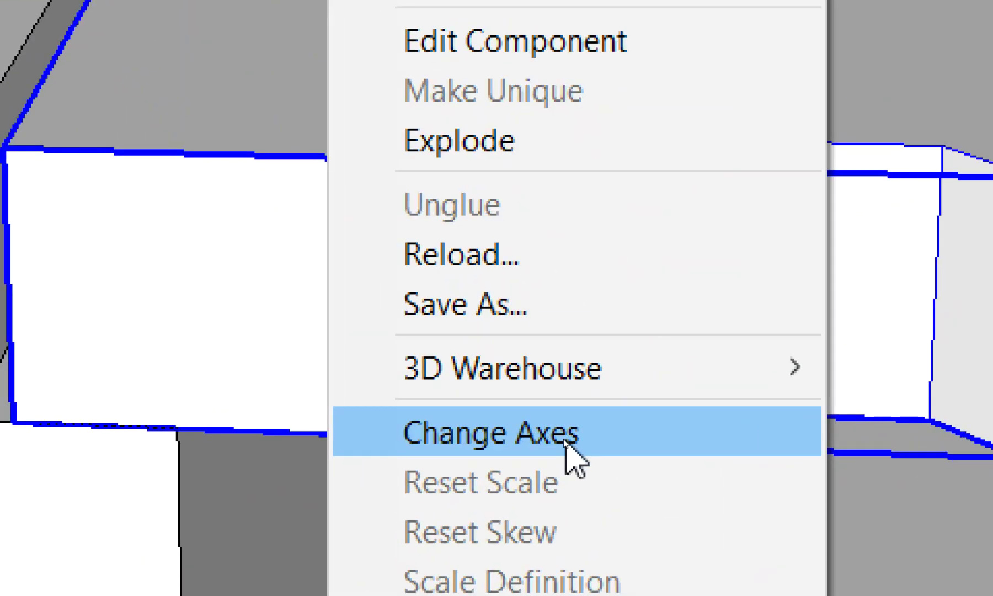
left_click(566, 444)
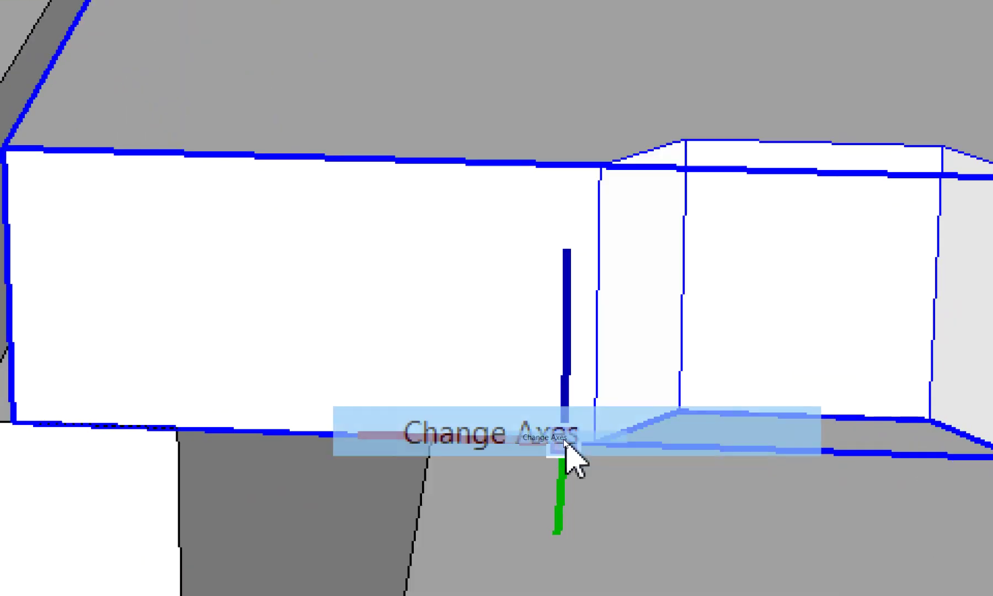
Orbit around the channel and restart Change Axes on the cover slab
mouse_move(554, 291)
middle_mouse_down()
mouse_move(492, 416)
mouse_move(643, 381)
mouse_move(610, 421)
mouse_move(542, 429)
middle_mouse_up()
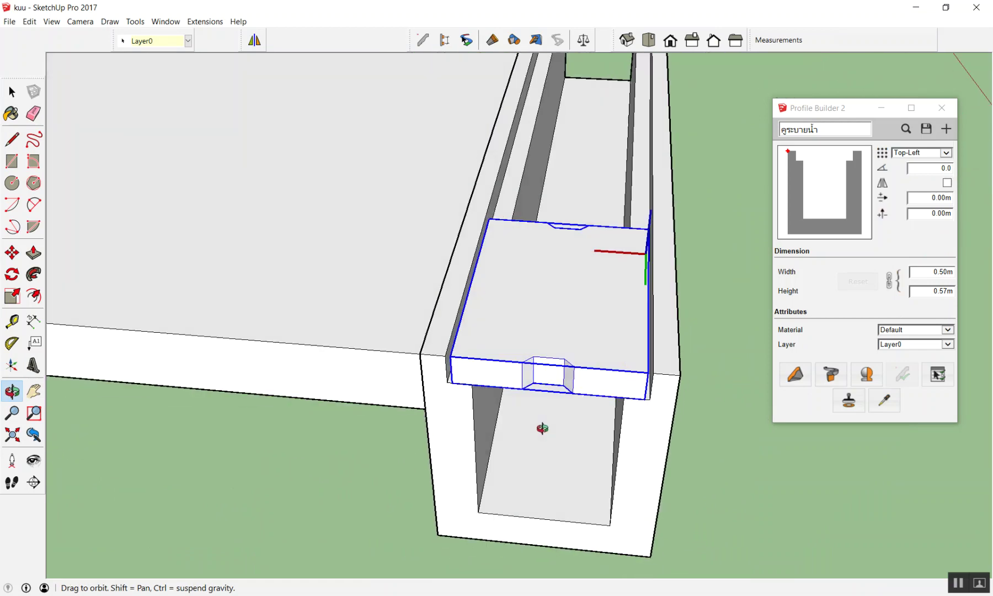
scroll(510, 434, "up", 3)
scroll(510, 434, "up", 1)
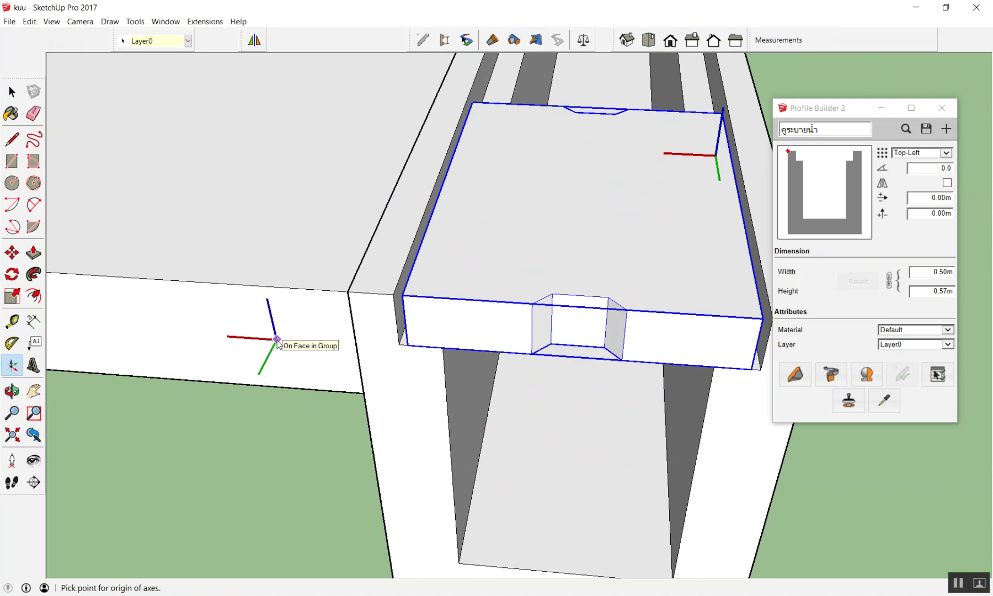
scroll(334, 265, "up", 1)
key("space")
right_click(486, 222)
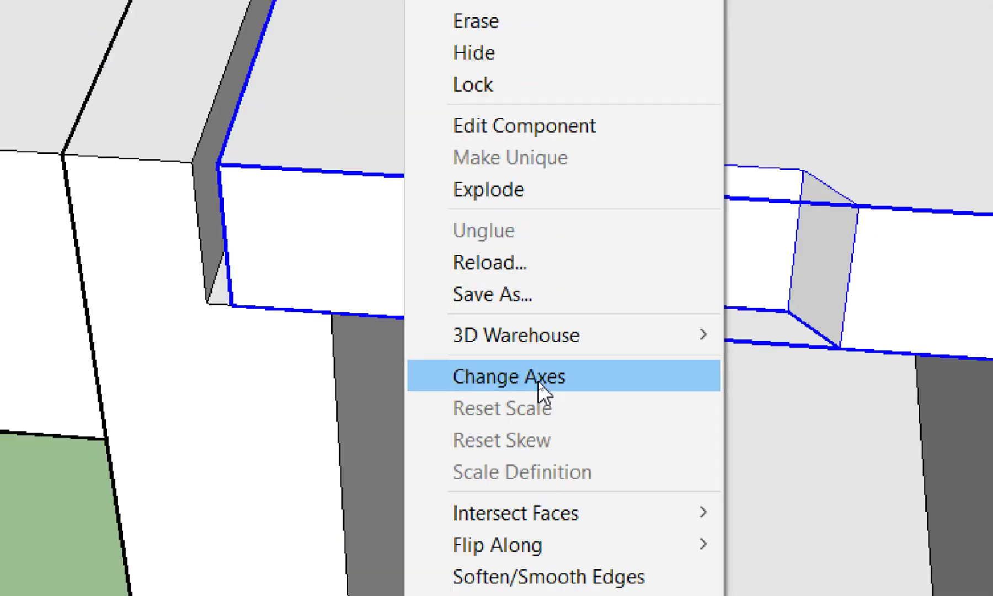
left_click(527, 380)
scroll(359, 283, "up", 2)
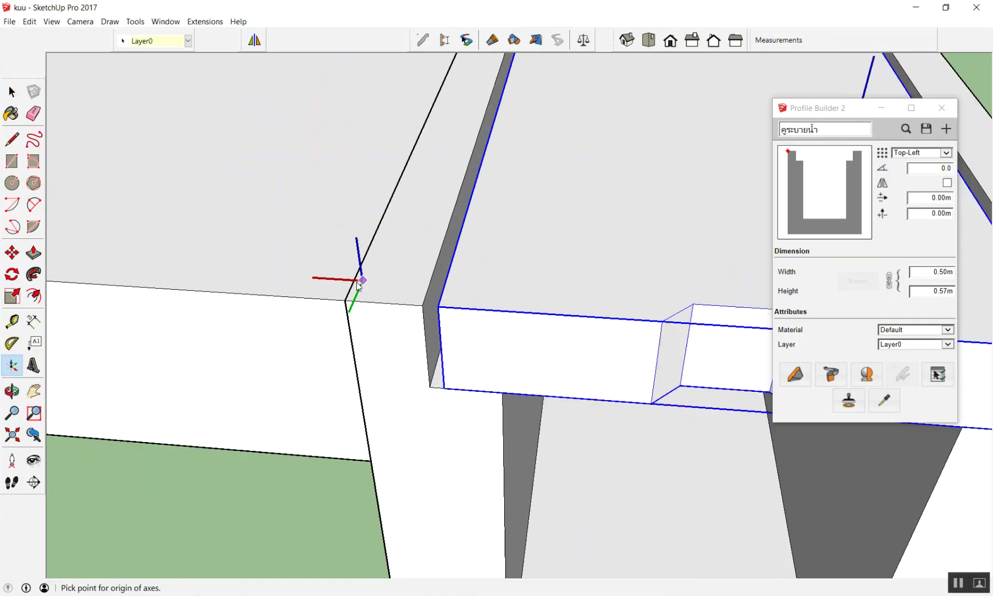
scroll(359, 282, "up", 1)
scroll(310, 296, "down", 1)
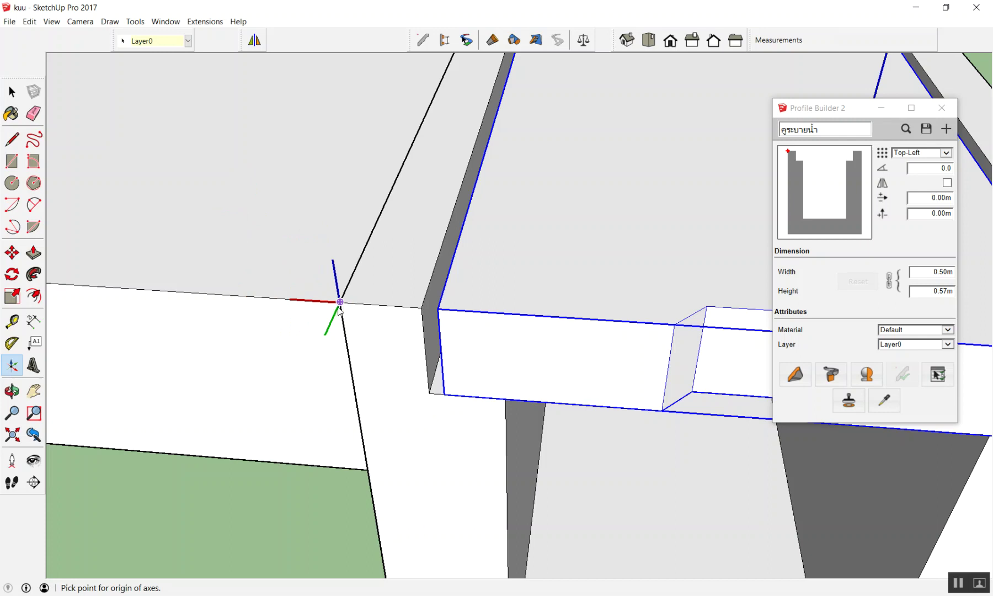
Place the axes origin at the slab corner, red along the channel edge, then set green
left_click(340, 302)
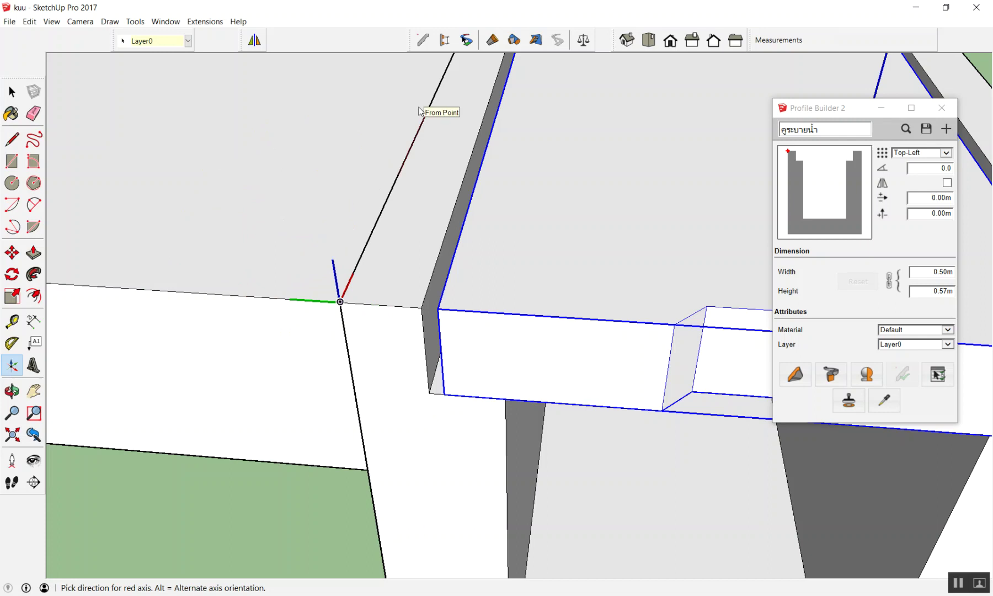
left_click(397, 172)
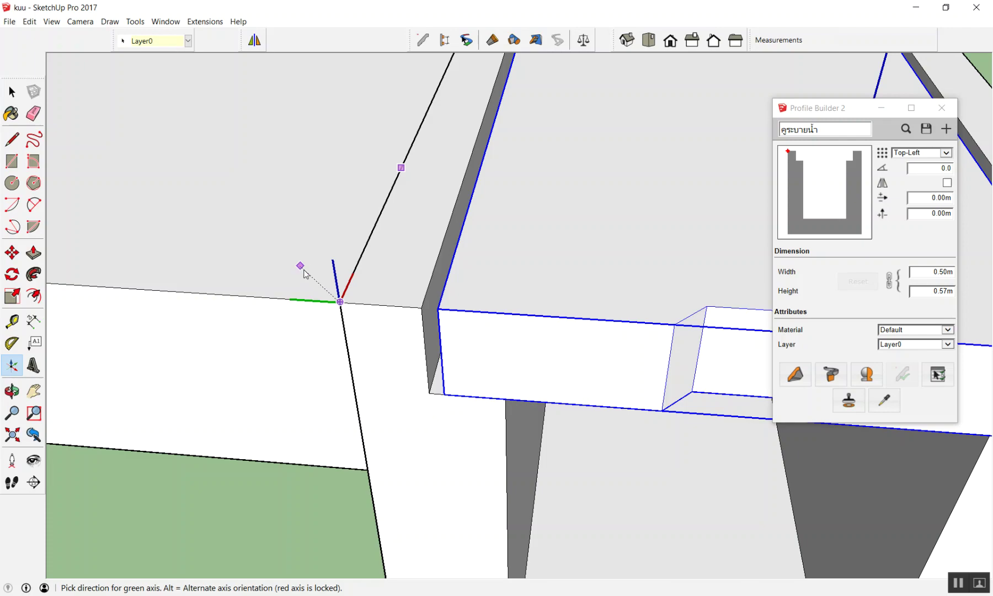
left_click(259, 296)
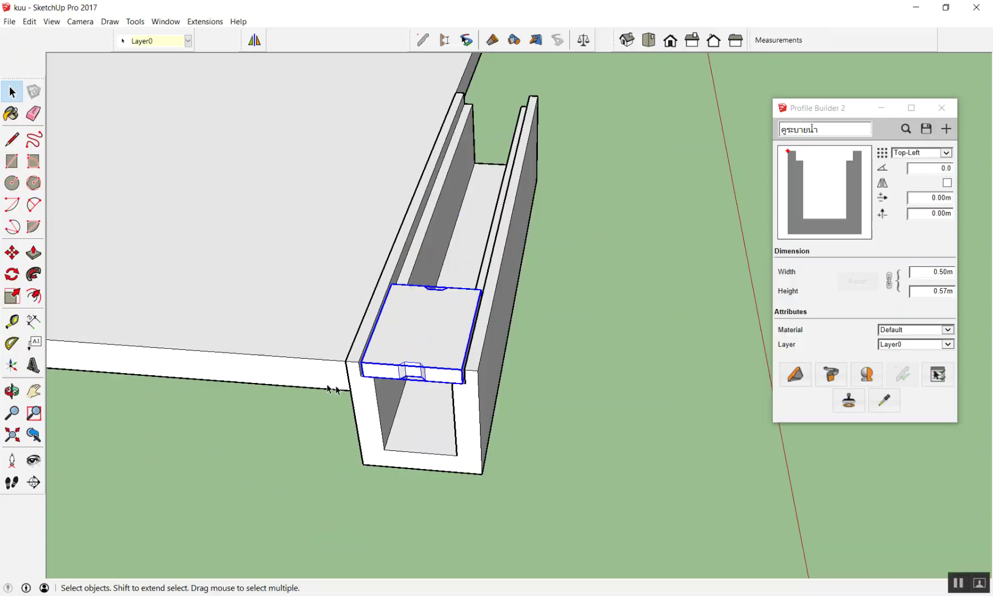
scroll(245, 390, "down", 3)
scroll(243, 389, "up", 5)
left_click(241, 388)
scroll(241, 388, "down", 3)
scroll(243, 386, "up", 2)
scroll(245, 384, "down", 2)
scroll(290, 353, "up", 6)
scroll(291, 355, "down", 4)
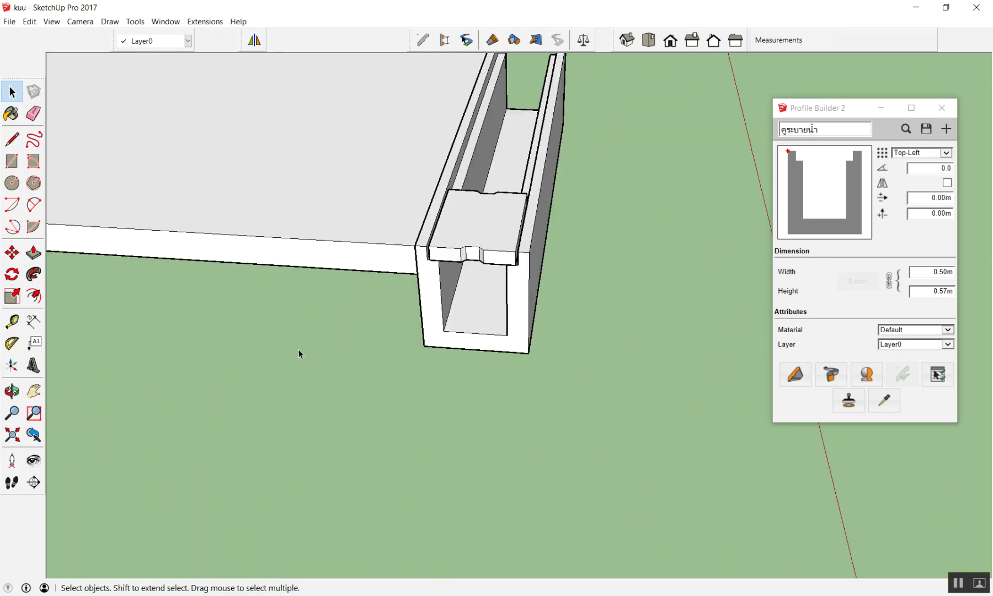
right_click(476, 229)
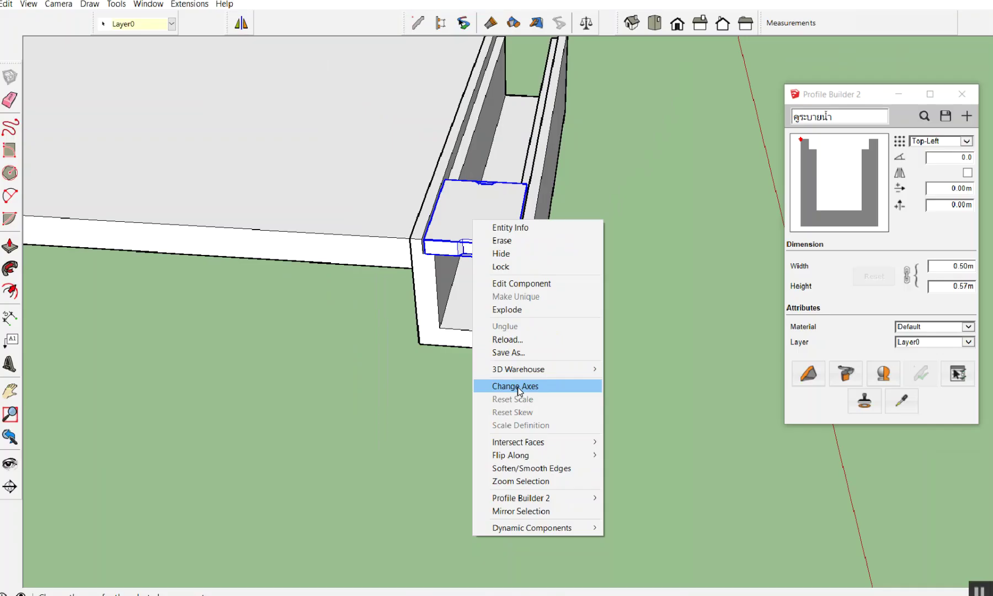
left_click(516, 387)
scroll(390, 234, "up", 2)
scroll(413, 248, "up", 2)
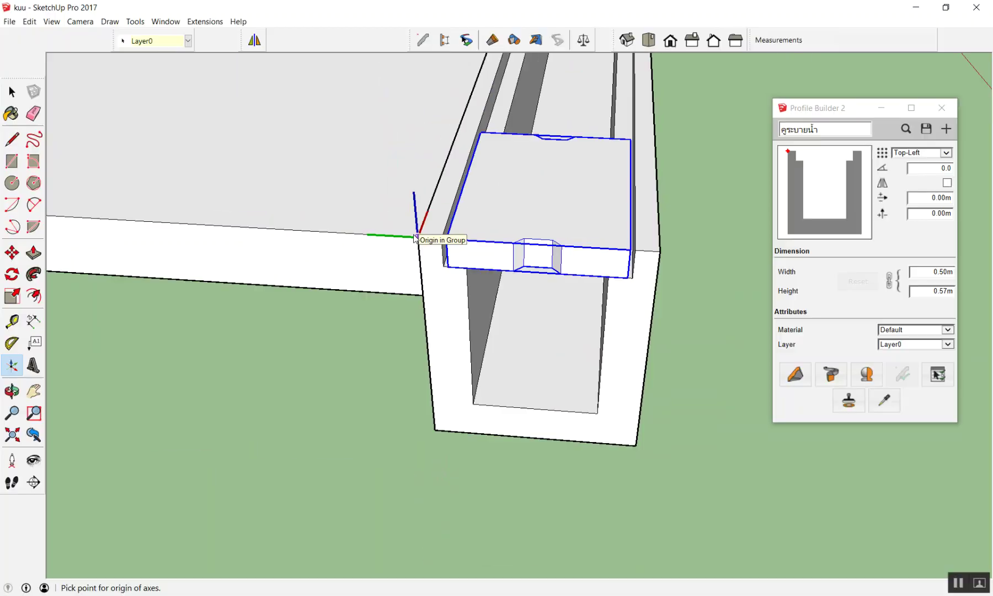
left_click(415, 239)
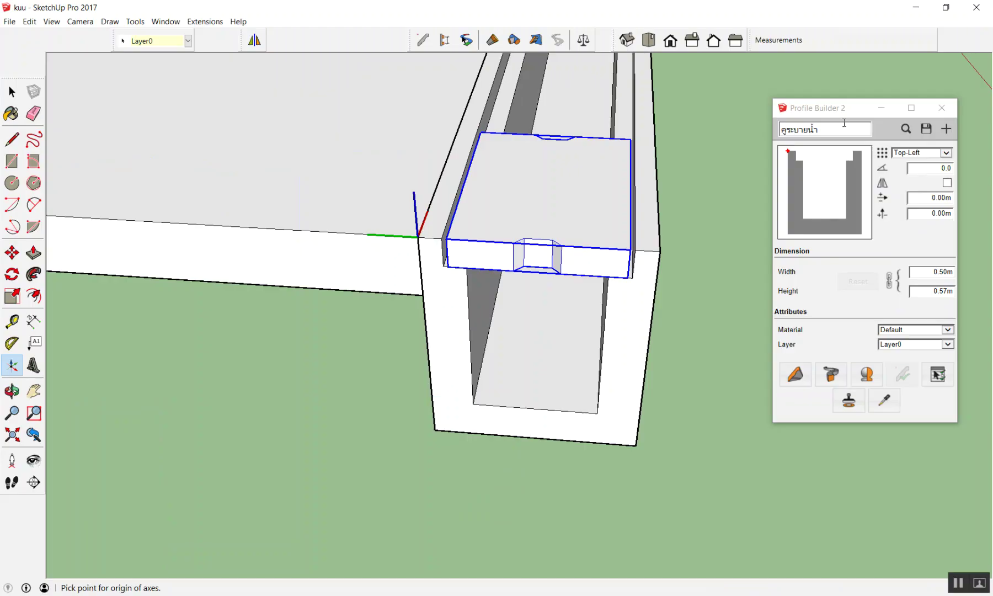
key("space")
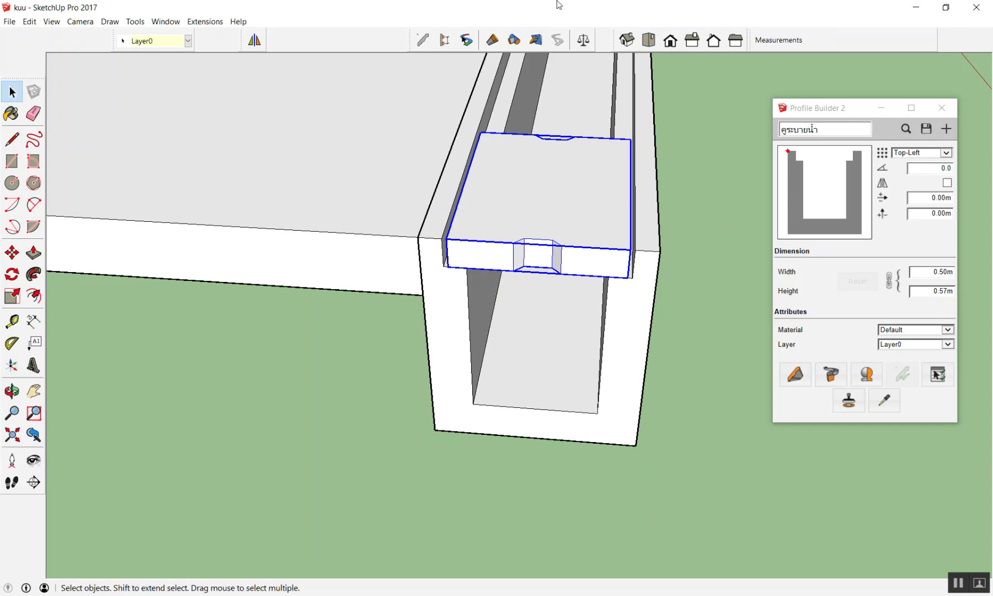
scroll(340, 265, "up", 2)
scroll(478, 224, "up", 2)
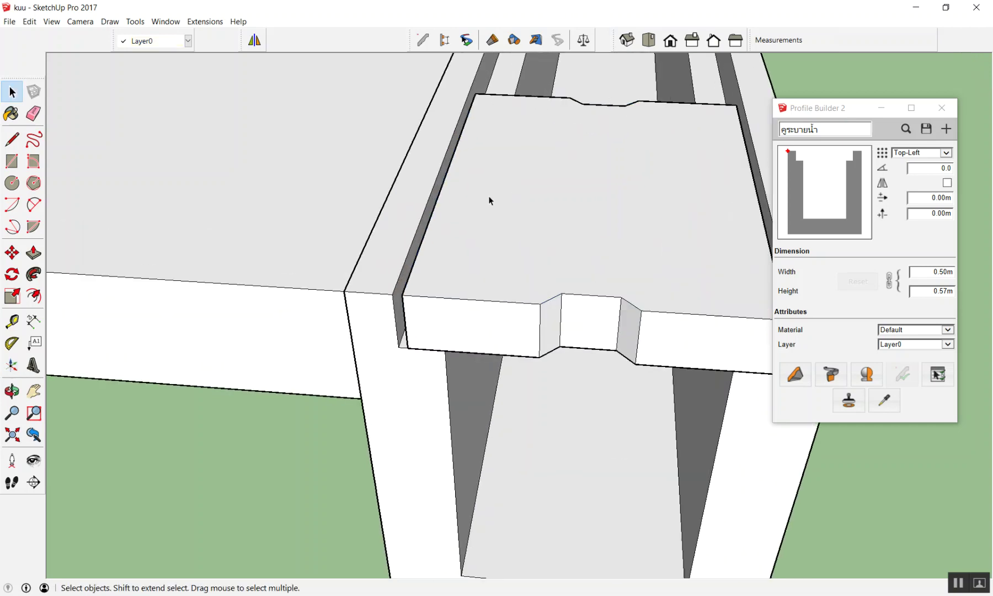
right_click(489, 196)
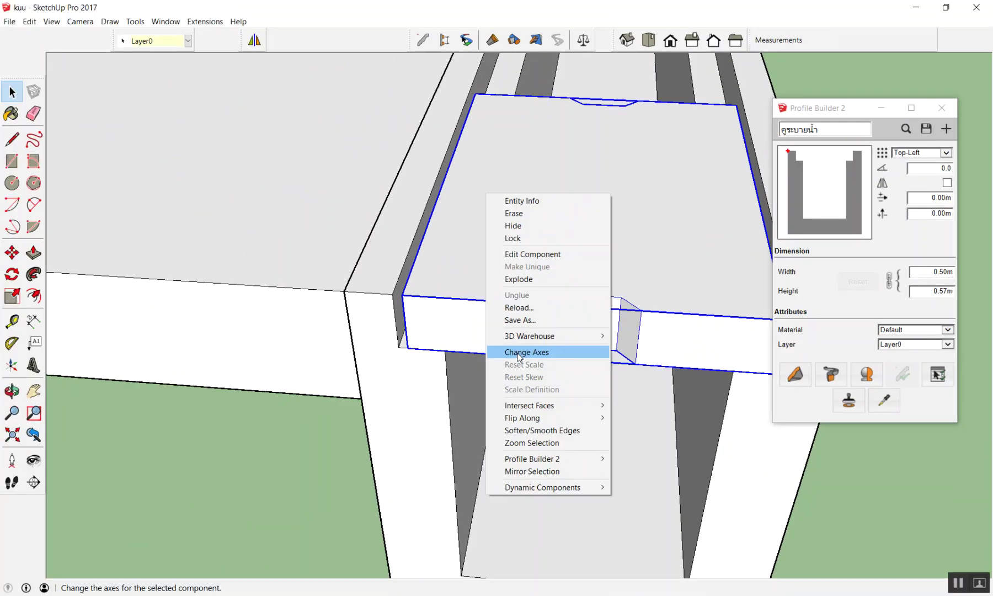
left_click(526, 446)
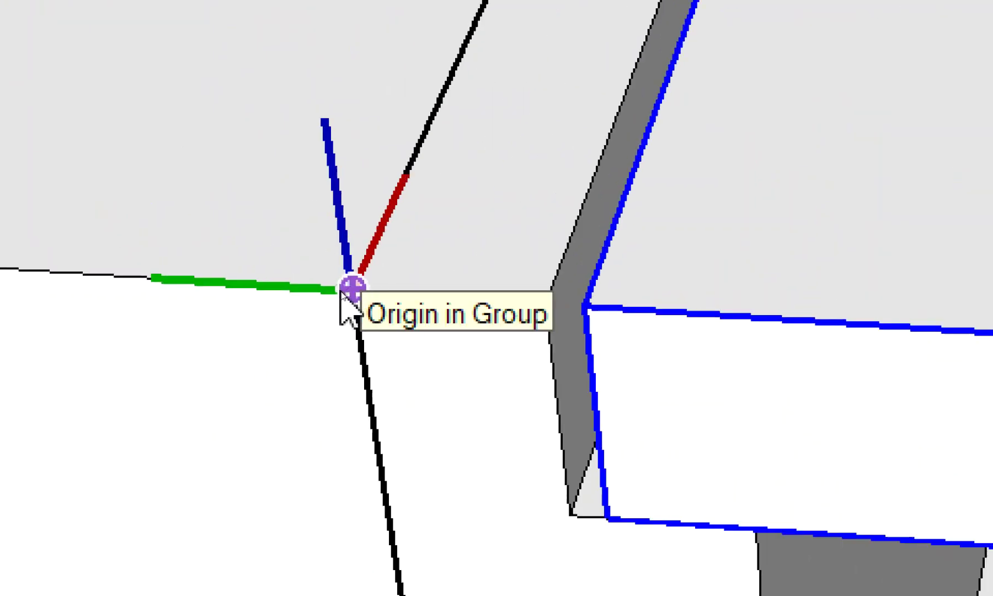
left_click(343, 290)
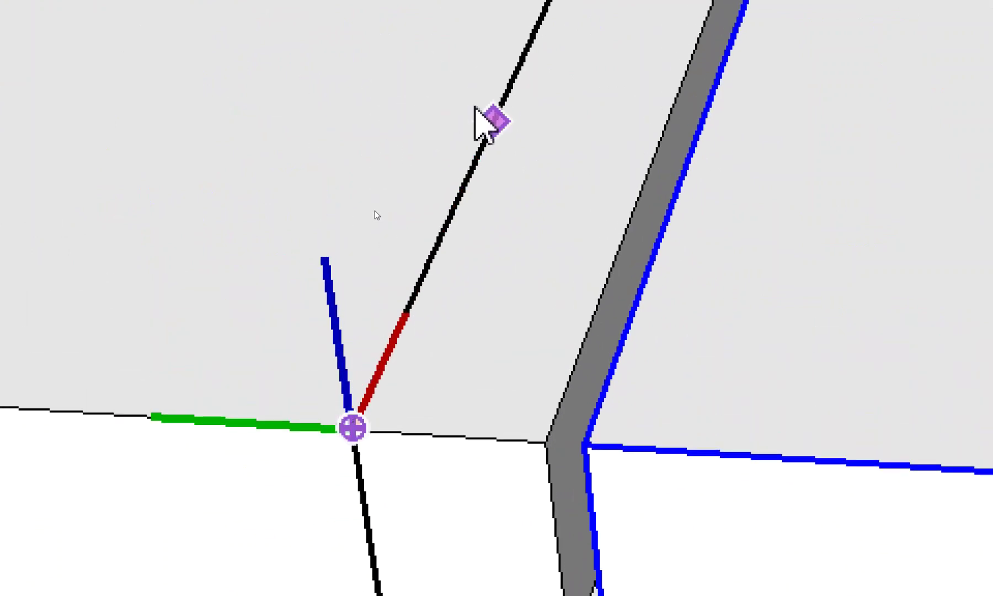
left_click(492, 120)
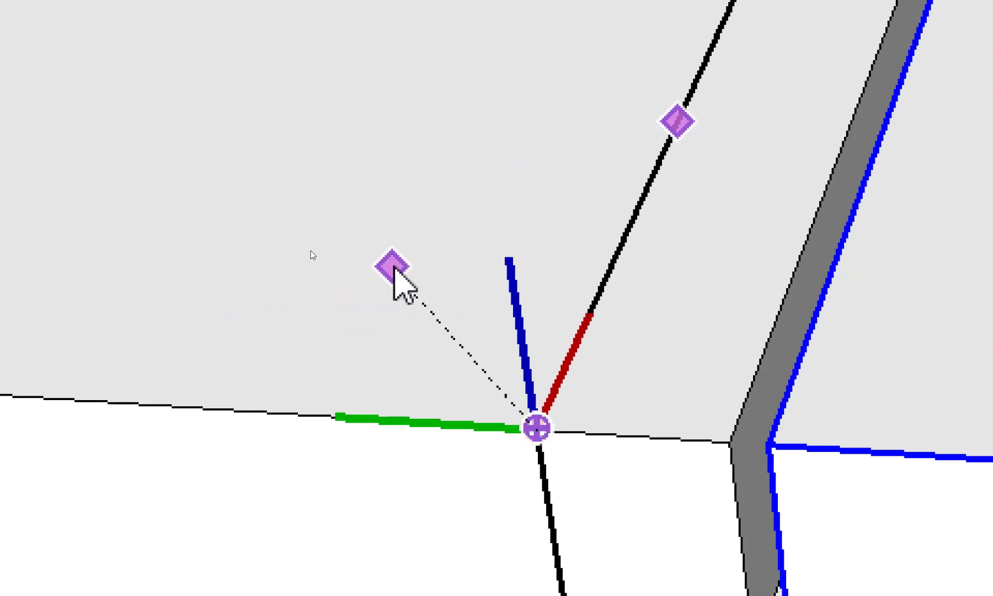
key("space")
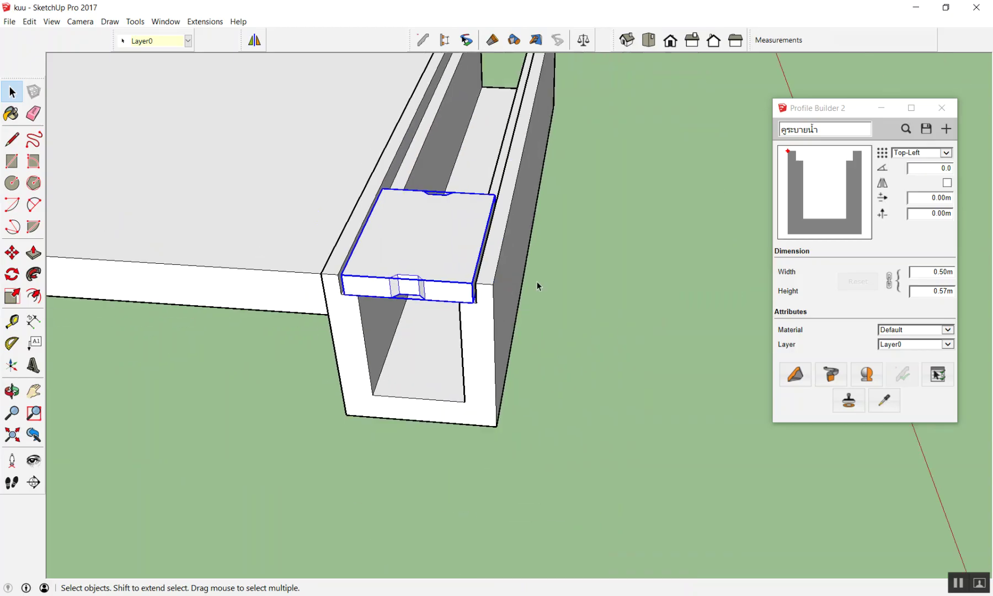
left_click(537, 282)
middle_click_drag(537, 282, 229, 280)
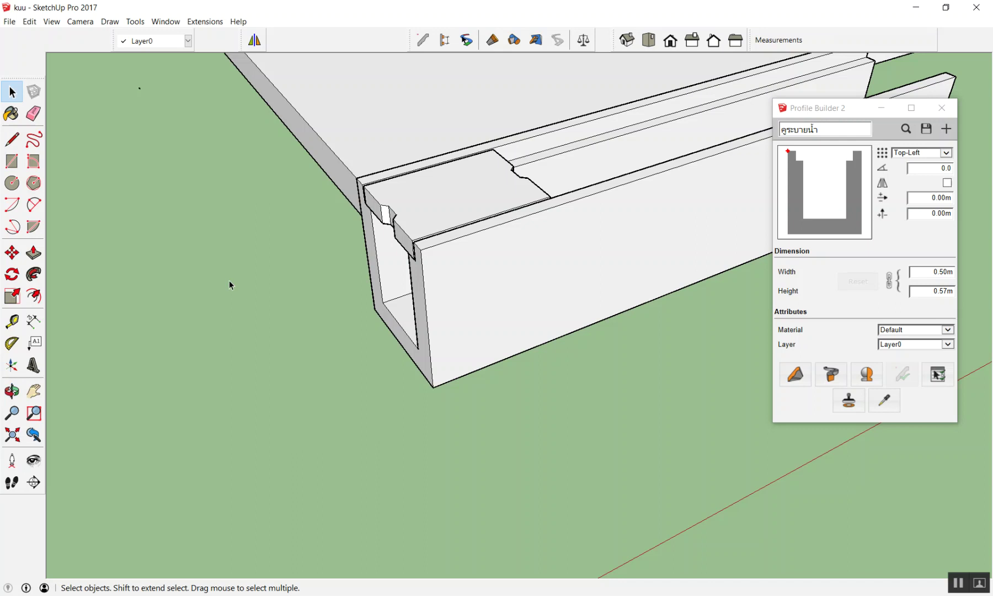
scroll(315, 255, "down", 5)
scroll(439, 240, "up", 2)
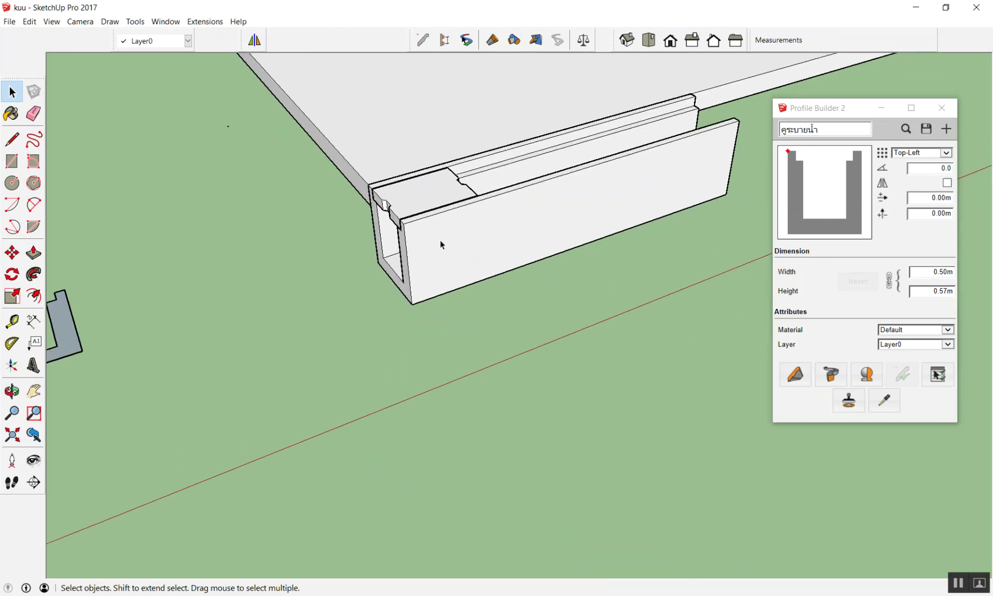
scroll(440, 240, "up", 1)
left_click(488, 225)
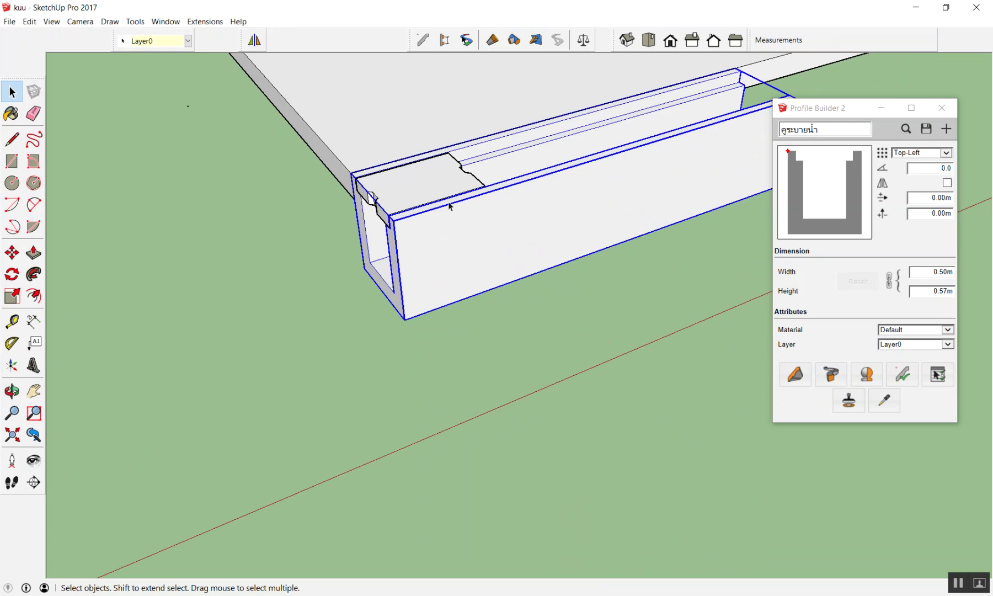
scroll(425, 202, "up", 3)
left_click(384, 187)
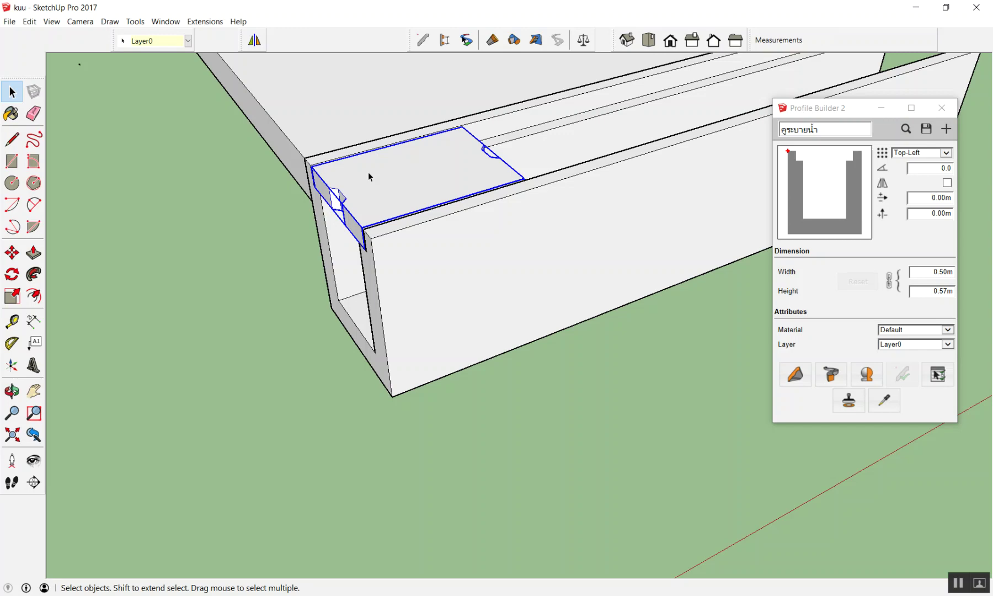
left_click(447, 39)
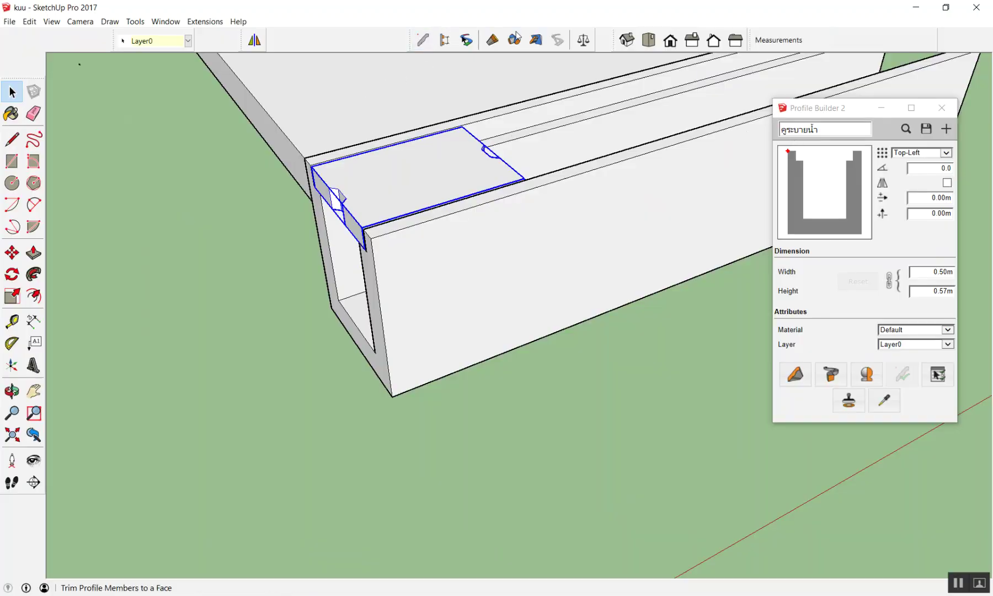
left_click(444, 40)
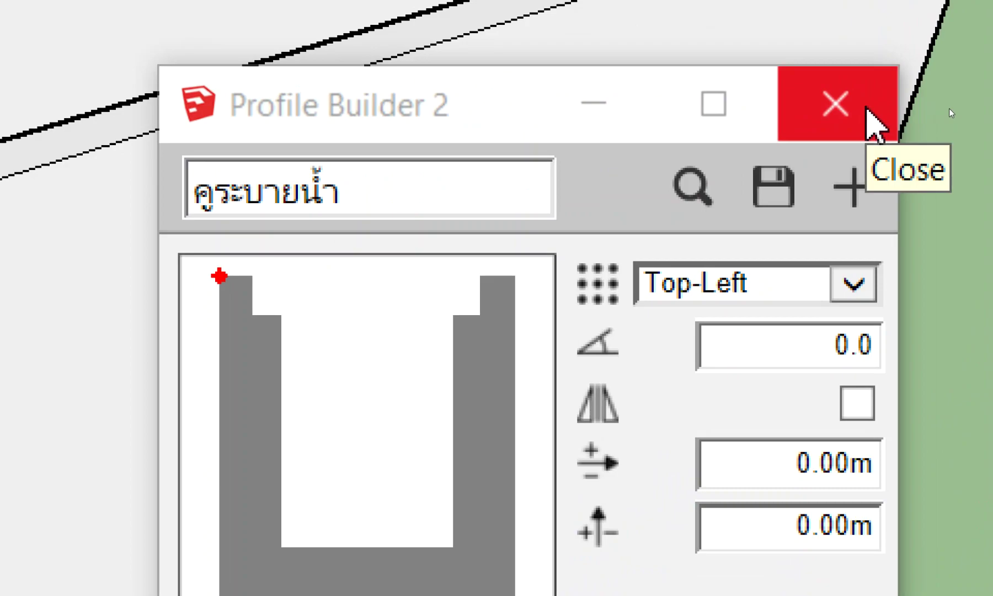
Close Profile Builder 2 and rename New Assembly to 'คุระบายน้ำ'
left_click(867, 108)
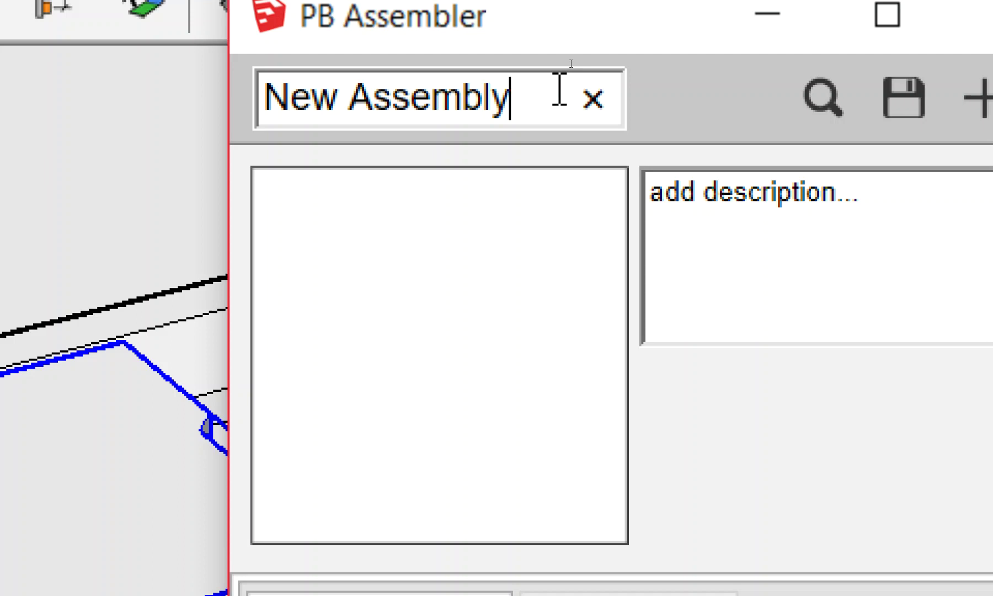
left_click_drag(559, 91, 198, 85)
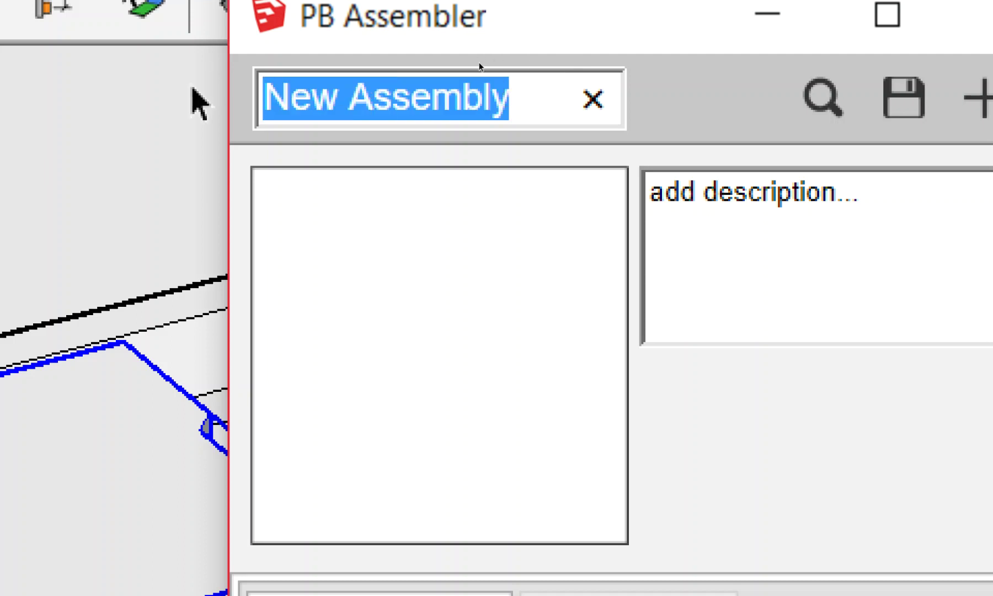
type("8")
key("BackSpace")
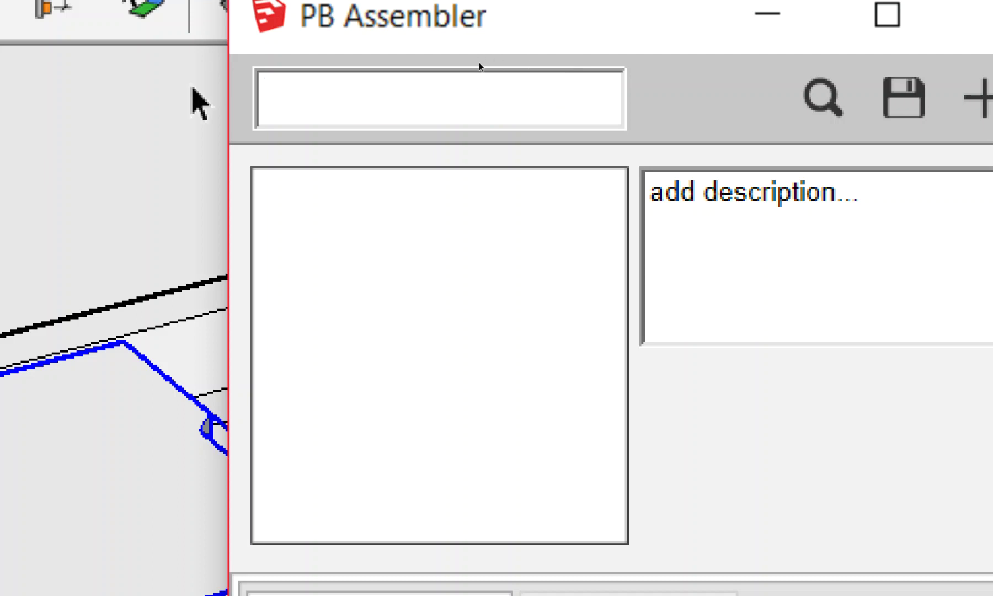
type("คุ")
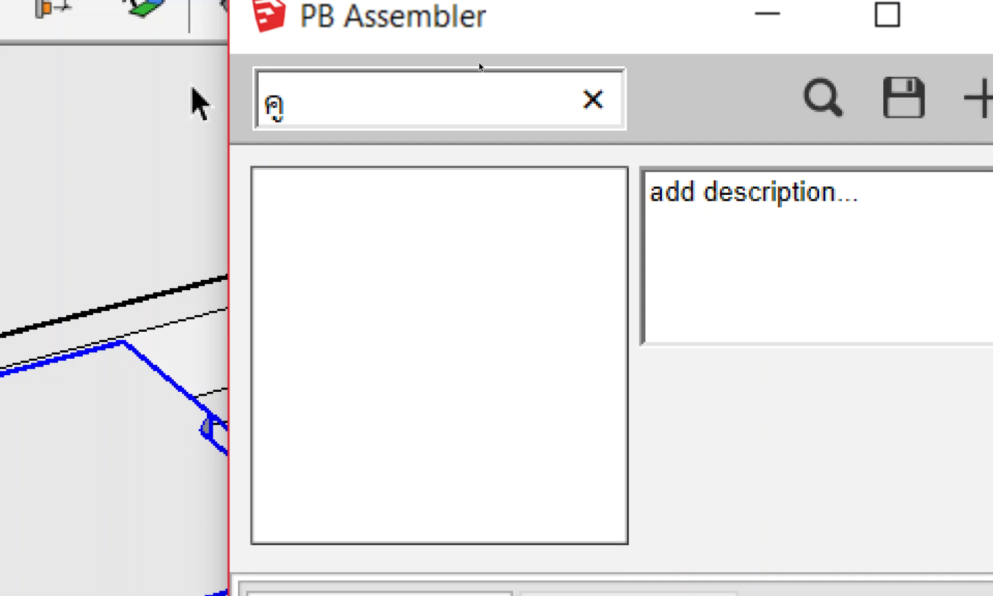
type("ระบายน้ำ")
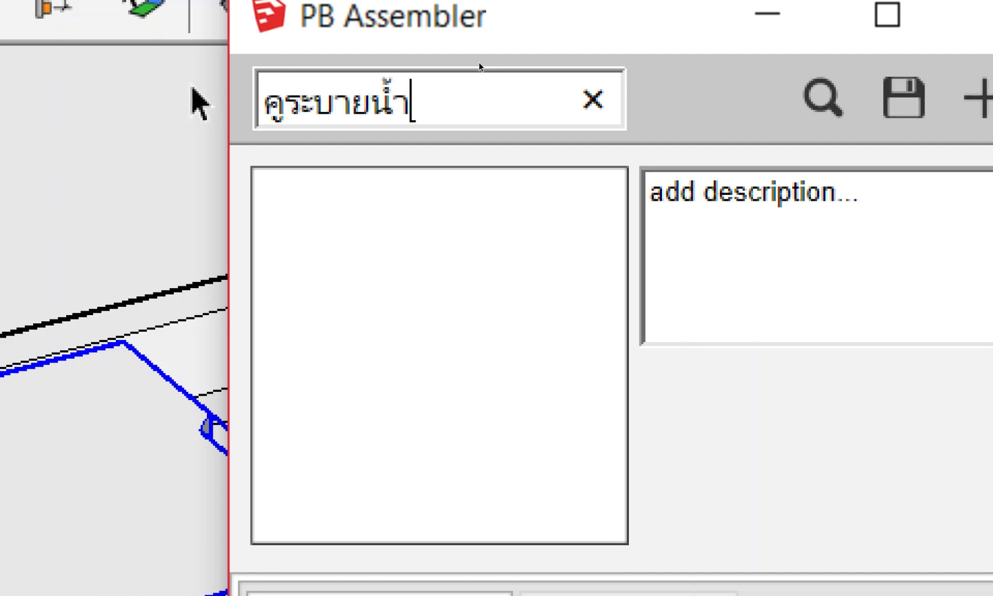
Replace the assembly description with 'คุระบายน้ำ พร้อมฝาปิด'
left_click(883, 188)
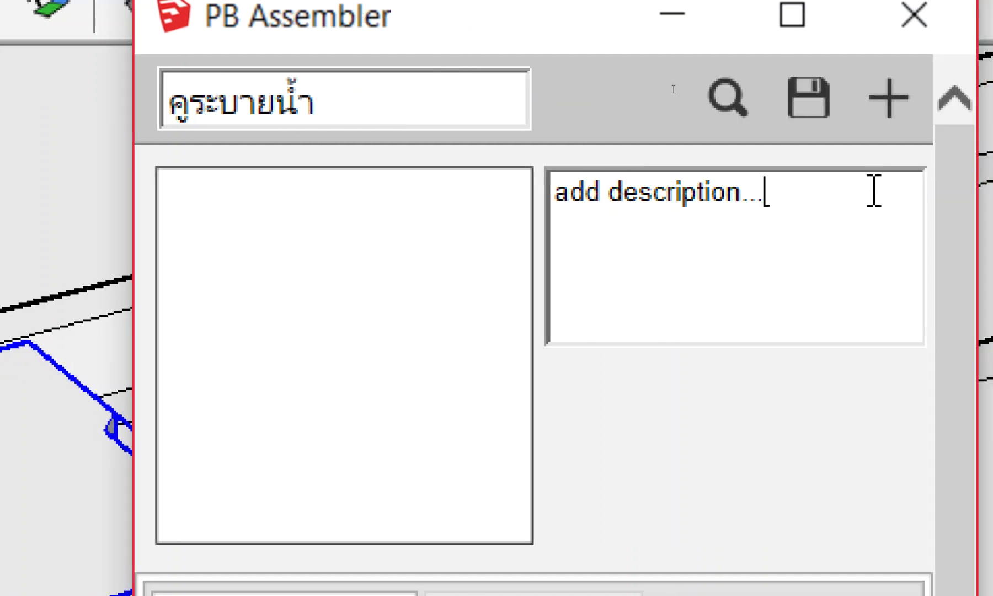
key("BackSpace")
key("BackSpace")
key("BackSpace")
key("BackSpace")
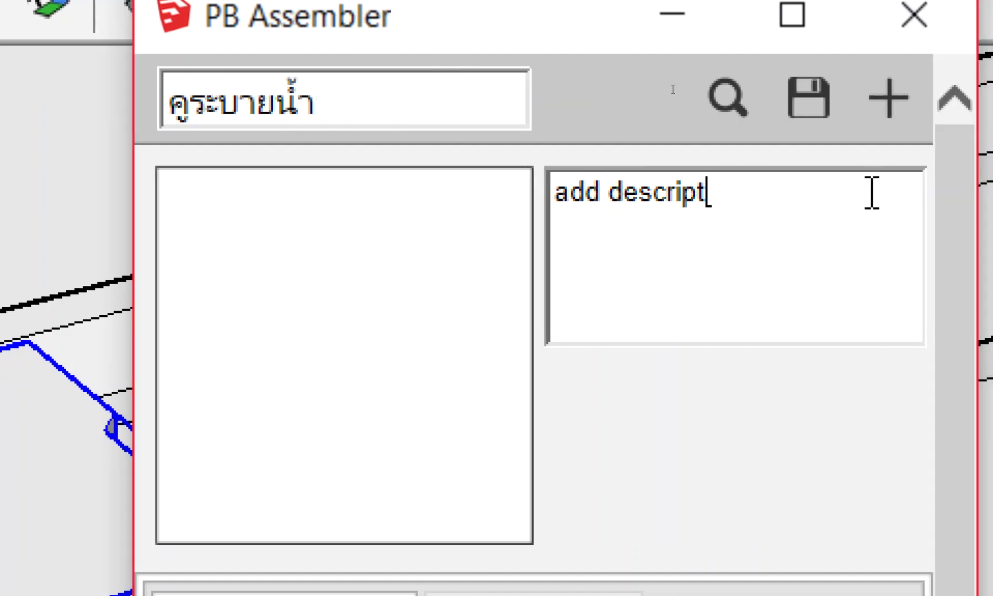
key("BackSpace")
key("BackSpace")
key("BackSpace")
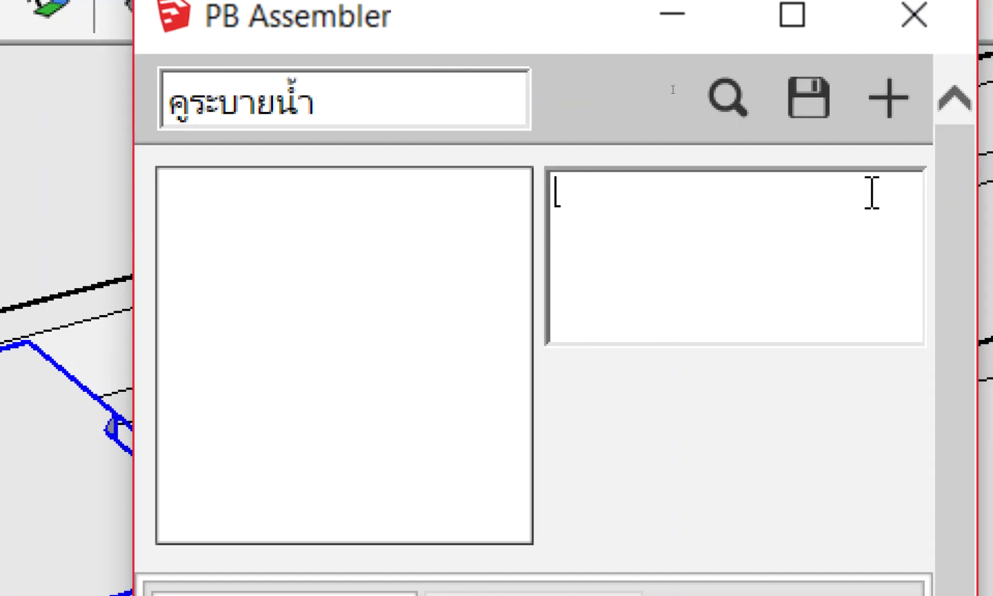
type("ใ")
key("BackSpace")
type("คุระบายน้ำ พร้อมฝาปิด")
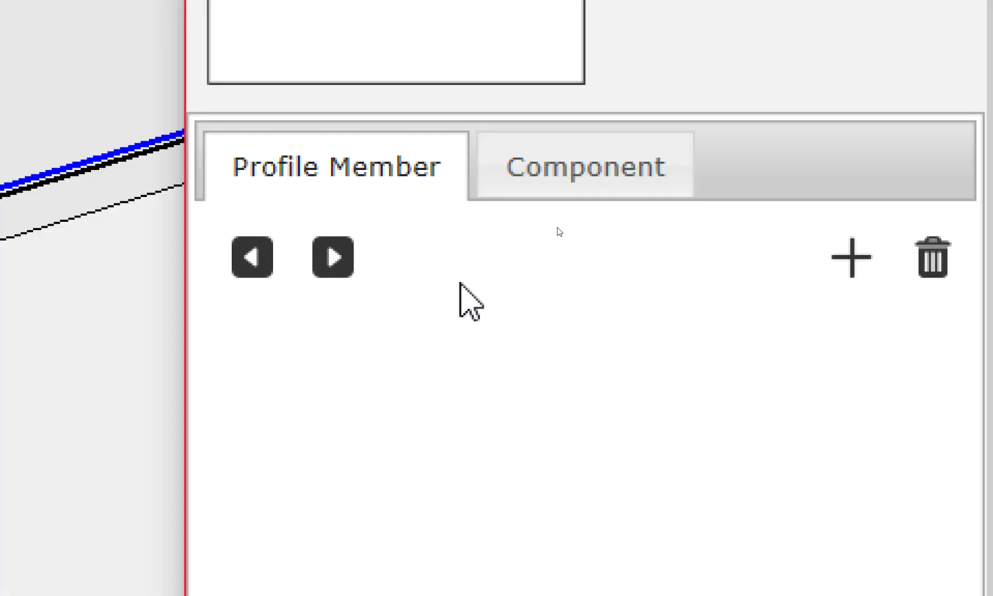
Add a profile member and rename Profile#1 to 'คูระบายน้ำ'
left_click(871, 273)
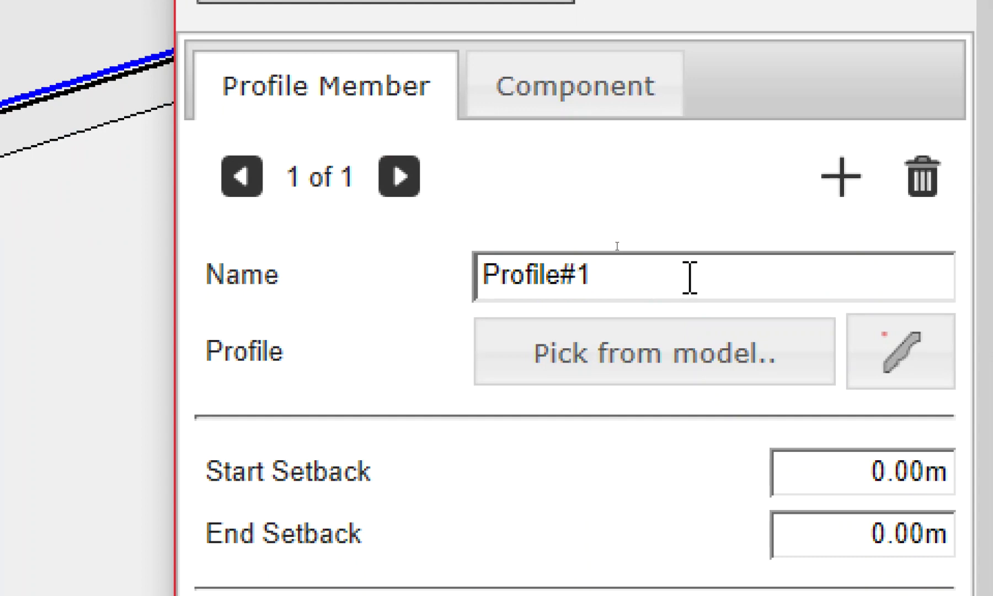
double_click(690, 278)
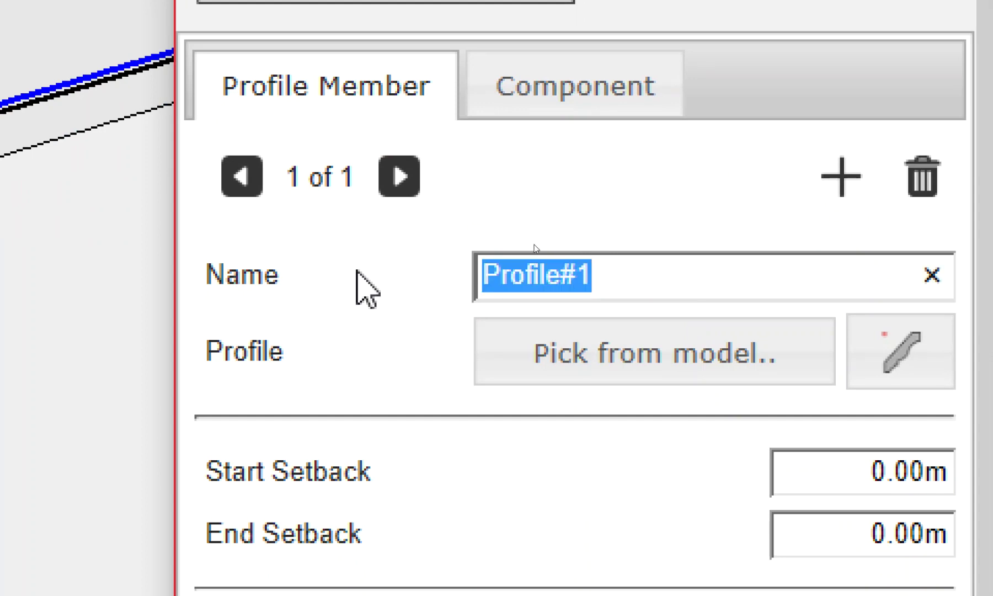
type("a")
type("ูระบายรำ")
key("BackSpace")
key("BackSpace")
type("น้ำ")
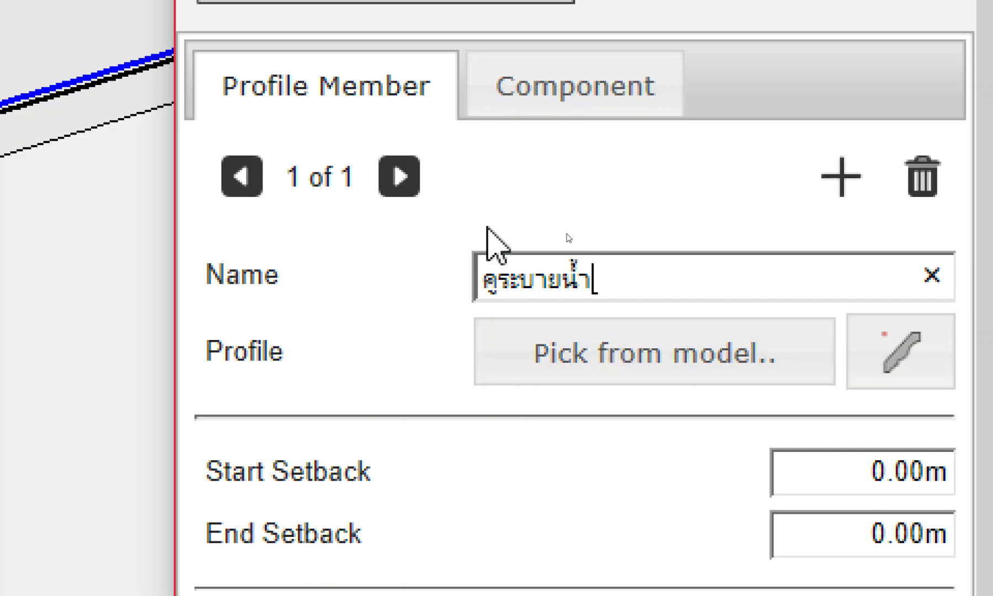
Pick the U-shaped gutter cross-section from the model as the member's profile
left_click_drag(797, 335, 799, 353)
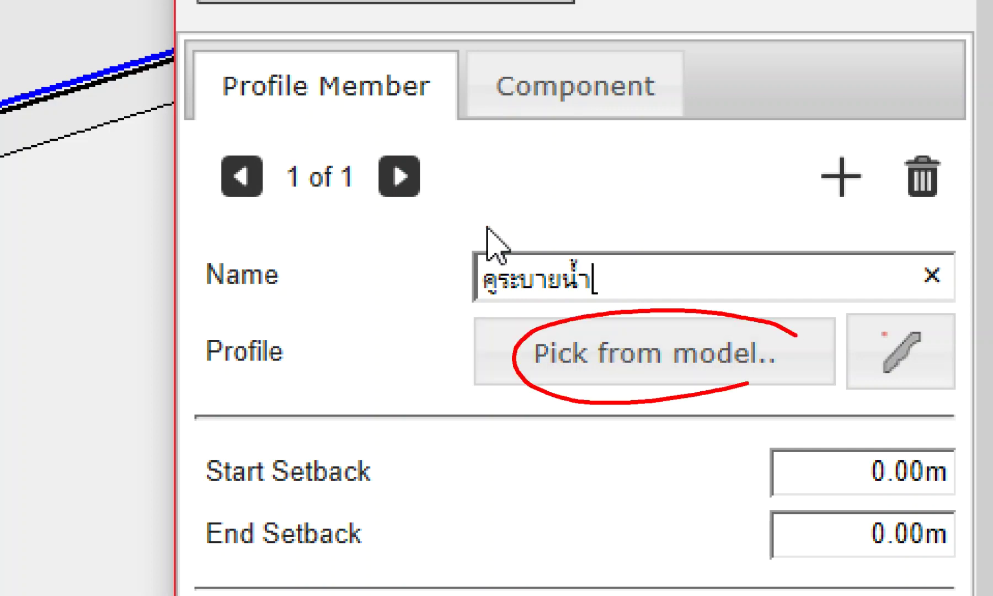
mouse_move(386, 356)
left_mouse_down()
mouse_move(484, 334)
mouse_move(463, 391)
left_mouse_up()
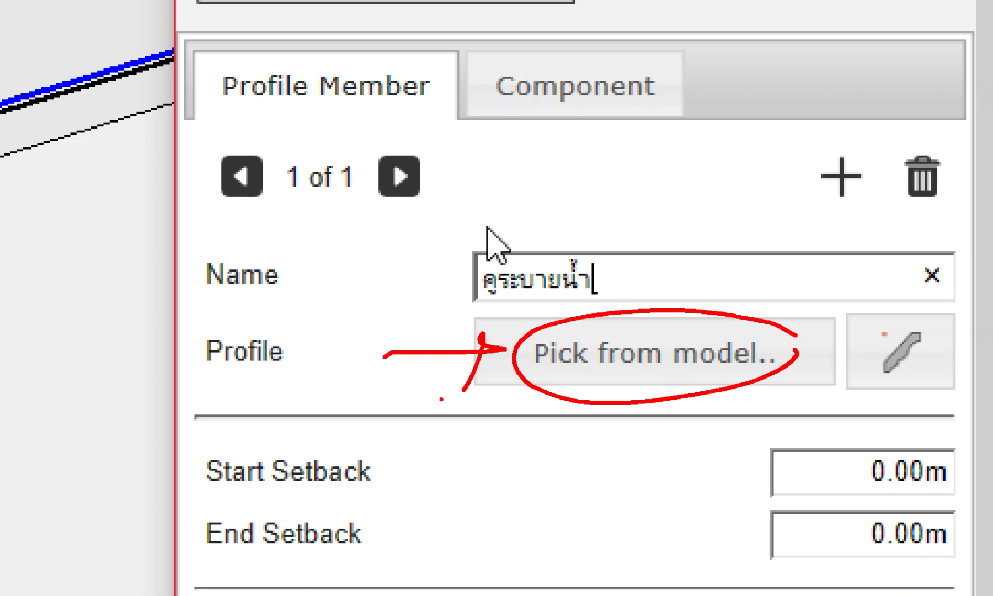
key("Escape")
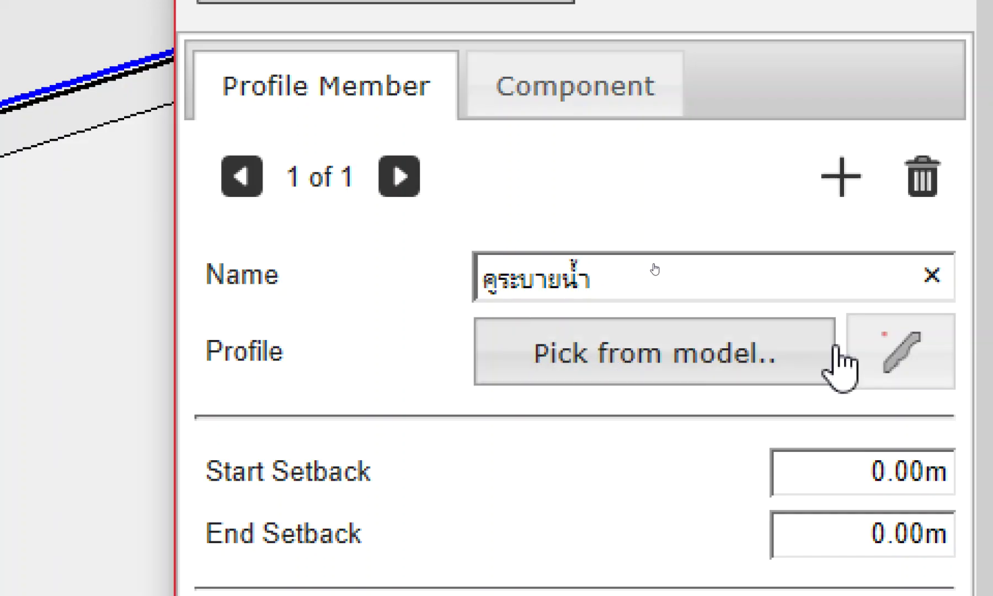
left_click(720, 358)
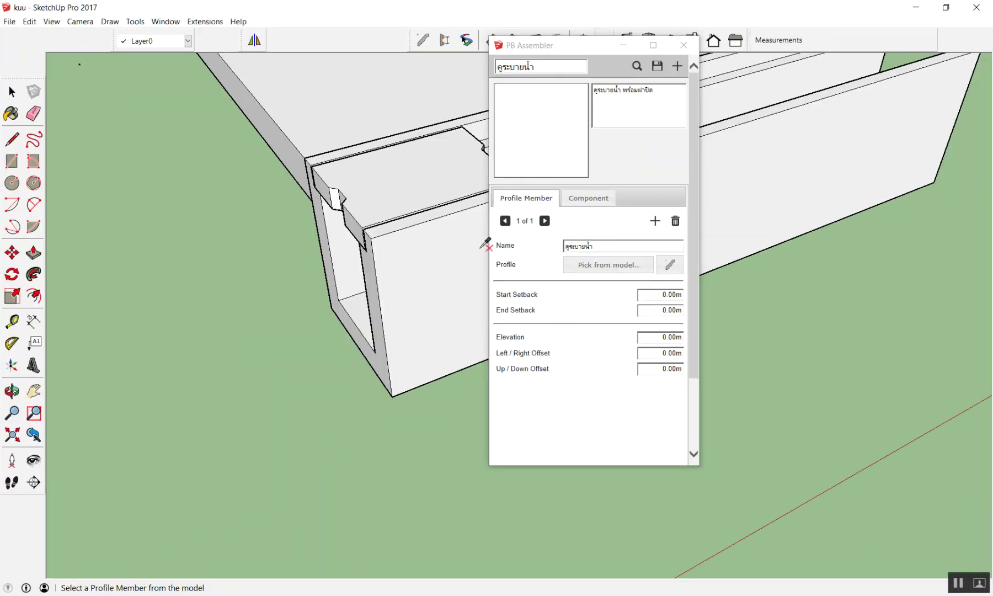
mouse_move(348, 165)
middle_mouse_down()
mouse_move(340, 177)
mouse_move(364, 167)
mouse_move(272, 197)
middle_mouse_up()
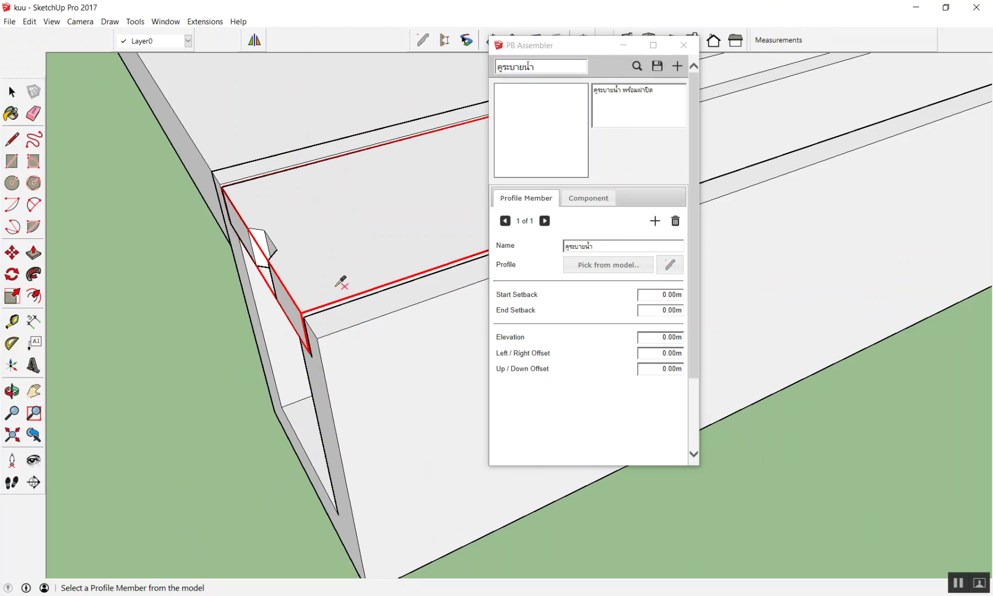
left_click(340, 282)
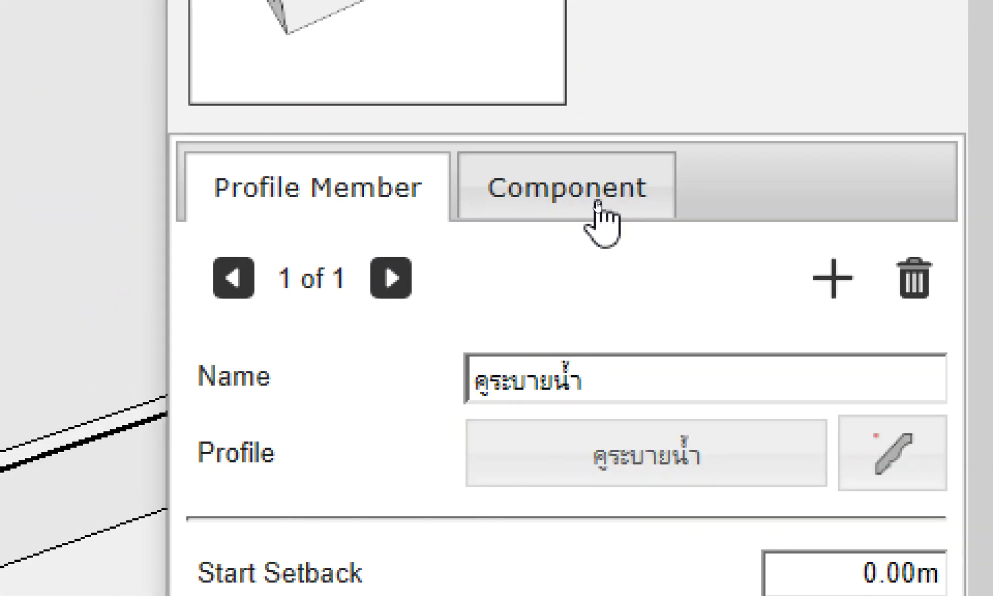
Add a component entry on the Component tab and rename Component#1 to 'ฝาคู'
left_click(598, 203)
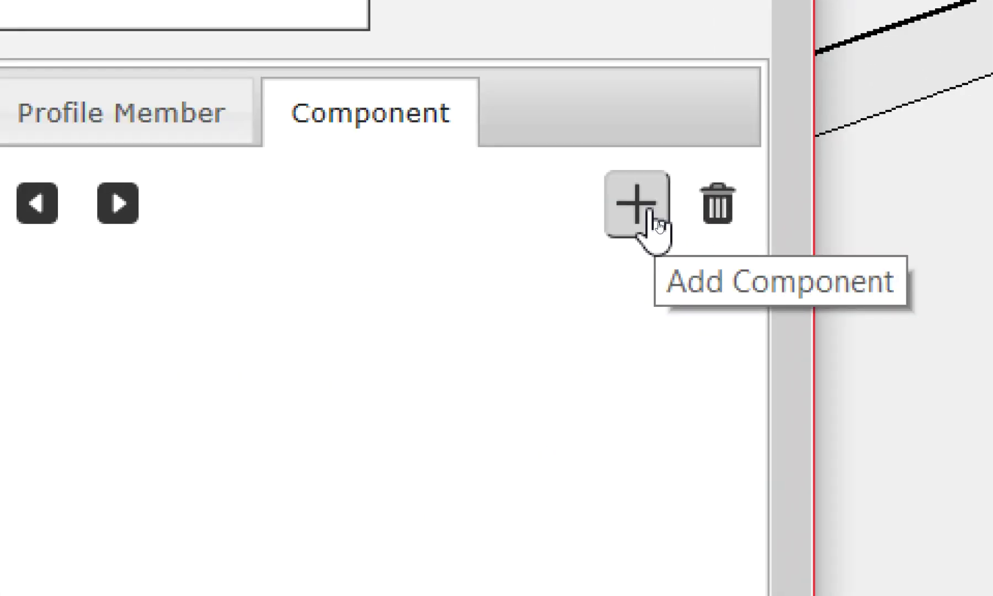
left_click(653, 217)
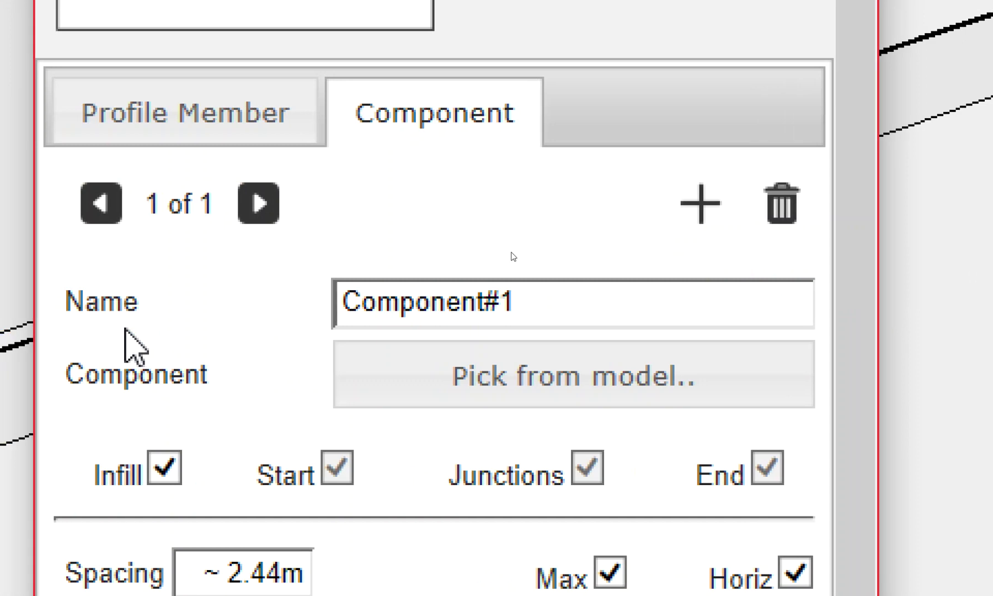
left_click(566, 304)
double_click(565, 304)
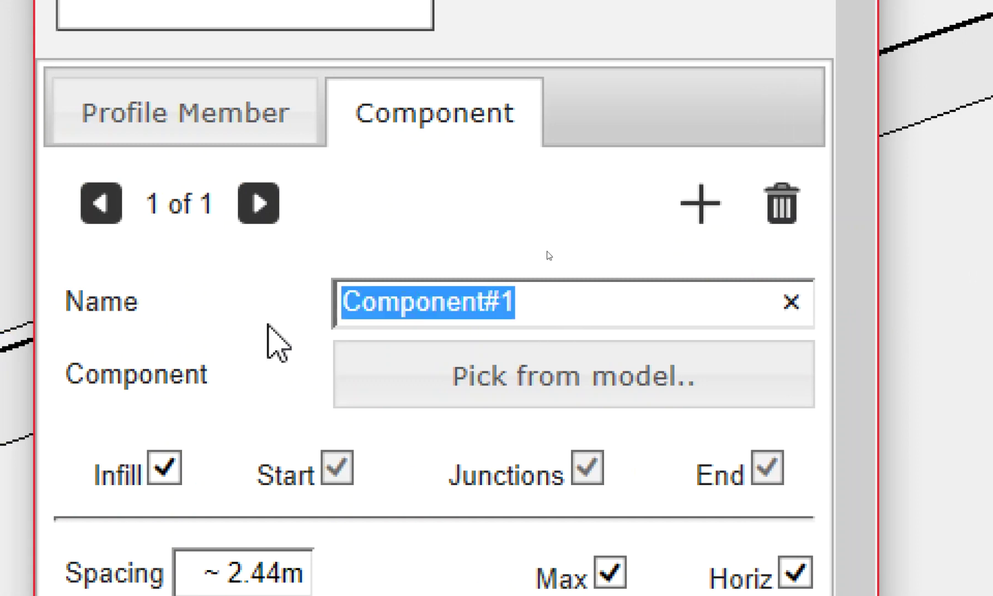
key("BackSpace")
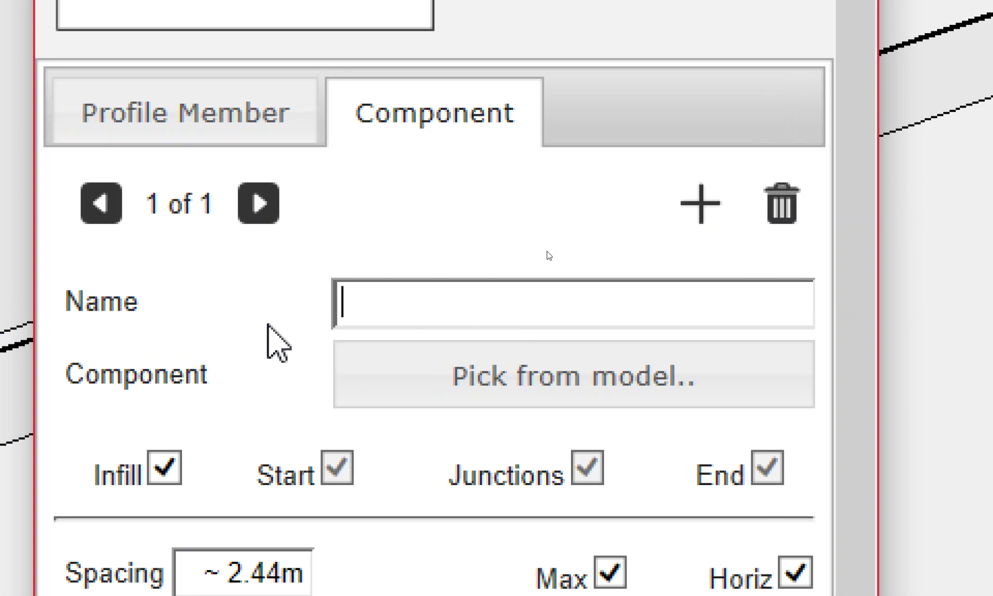
type("/k")
key("BackSpace")
key("BackSpace")
type("ฝาตู")
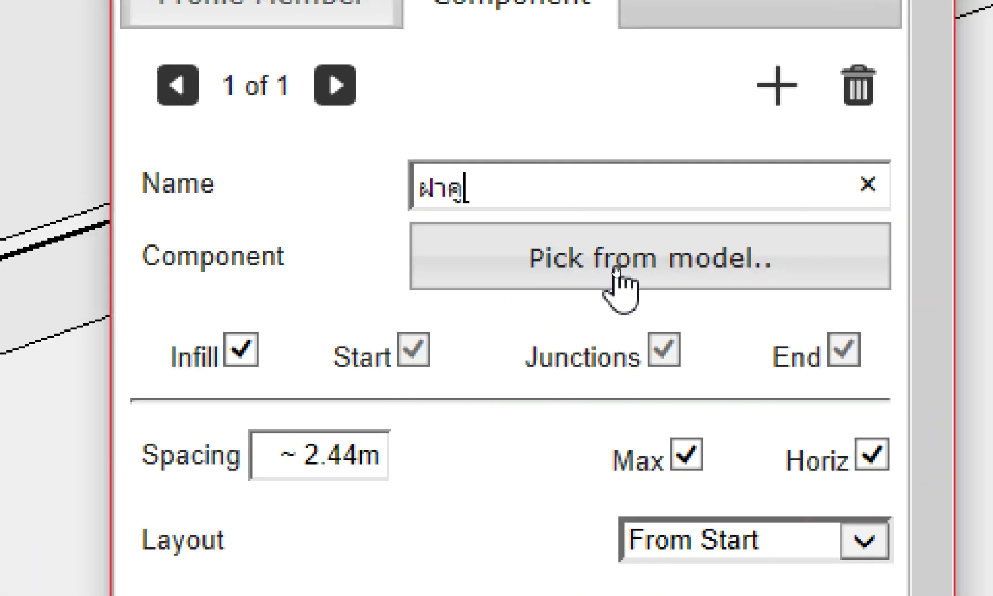
Pick the ฝาคูระบายน้ำ cover slab from the model as the repeated component
left_click(616, 271)
mouse_move(238, 294)
middle_mouse_down()
mouse_move(343, 304)
mouse_move(368, 281)
mouse_move(406, 361)
middle_mouse_up()
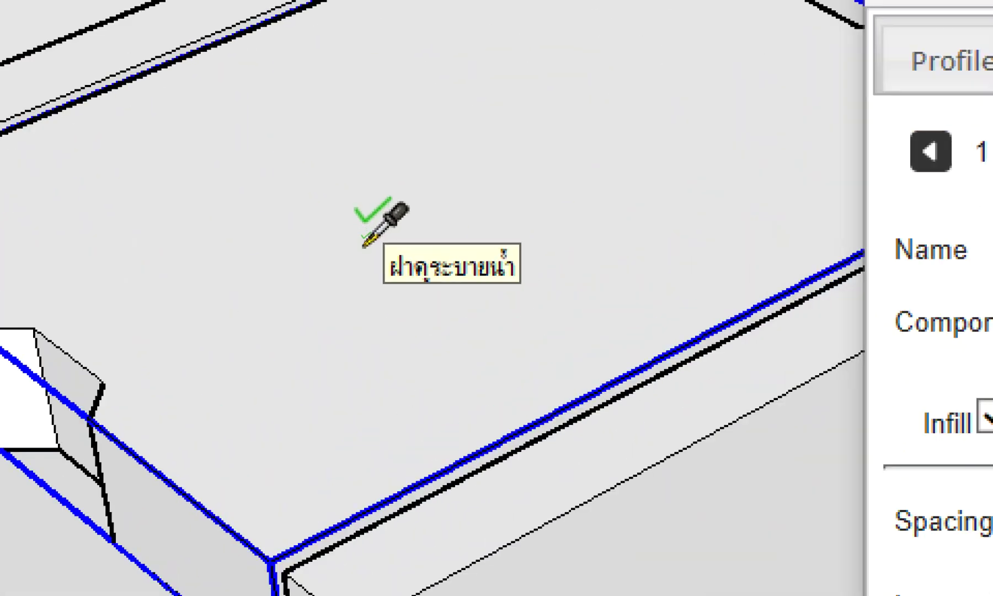
left_click(363, 247)
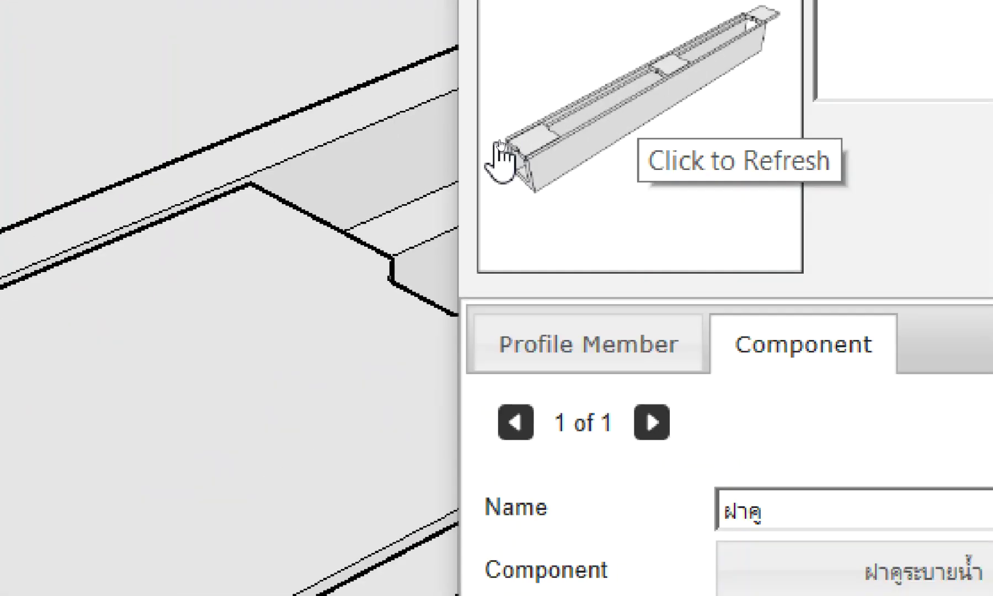
scroll(308, 171, "down", 3)
scroll(308, 170, "down", 3)
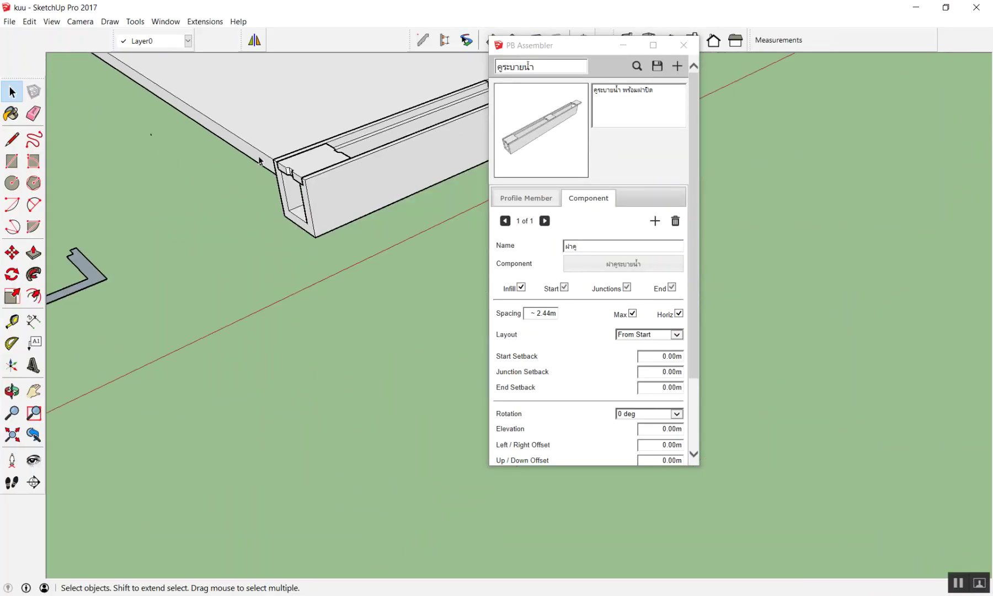
Create the drainage channel assembly along the strip between chosen start and end points
scroll(308, 170, "down", 3)
scroll(583, 135, "down", 3)
scroll(583, 136, "up", 3)
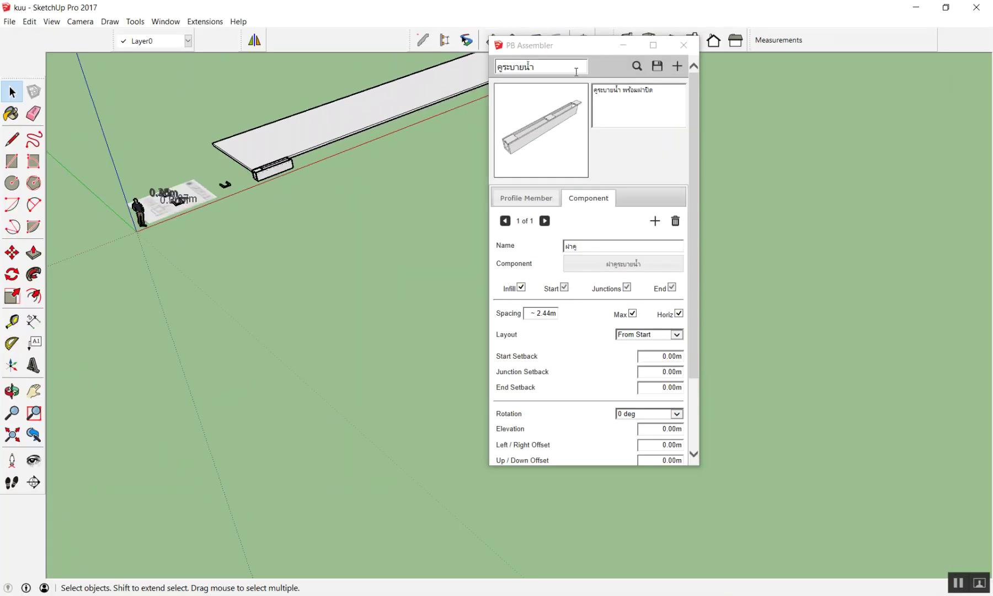
scroll(552, 173, "down", 3)
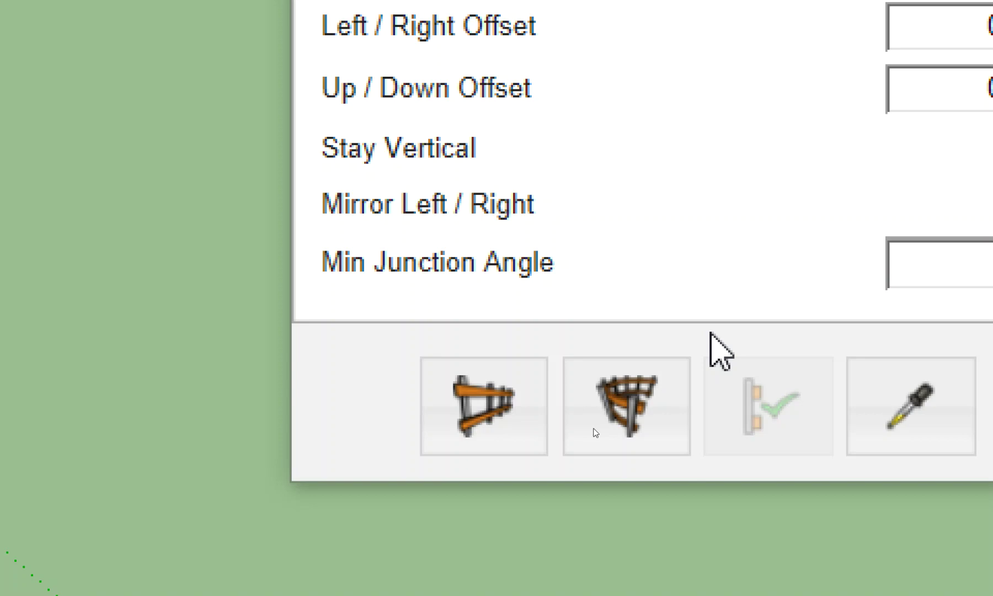
left_click(472, 414)
scroll(415, 220, "up", 2)
scroll(277, 328, "up", 2)
scroll(239, 350, "up", 2)
left_click(227, 372)
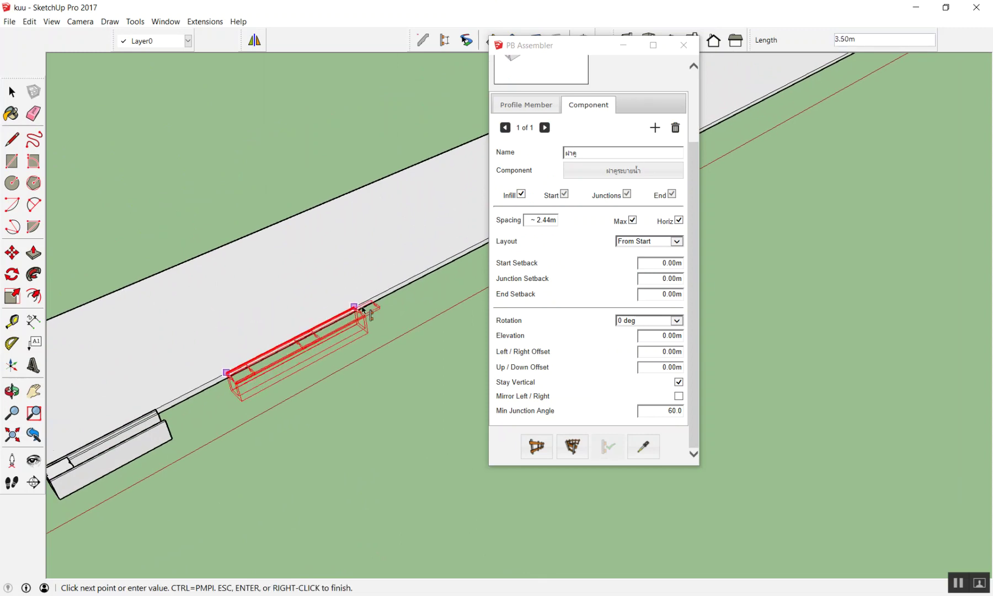
left_click(424, 280)
key("Return")
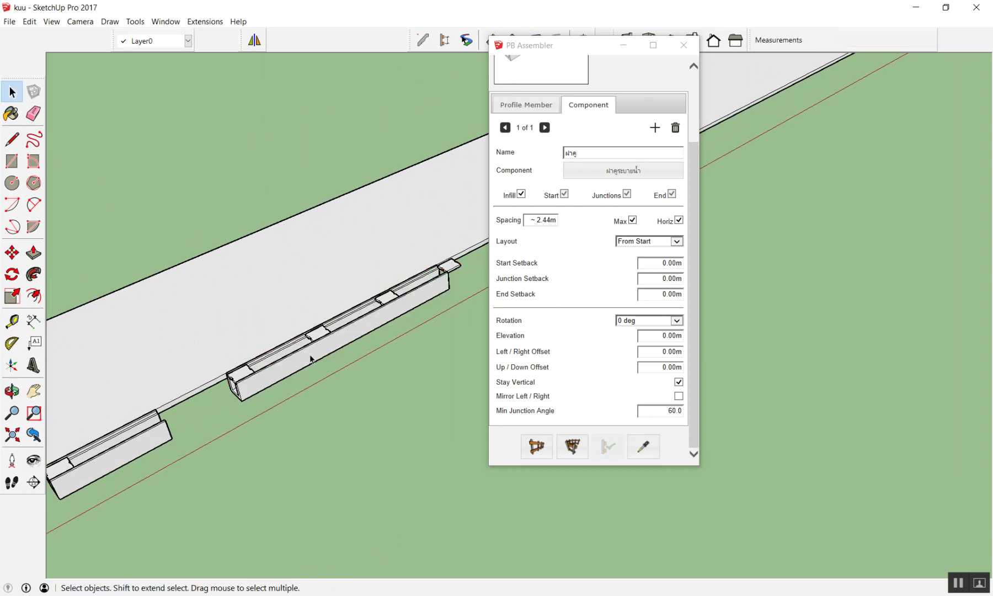
Orbit and zoom to inspect the near end of the finished channel
scroll(154, 424, "up", 2)
scroll(154, 424, "up", 1)
middle_click_drag(153, 424, 195, 284)
scroll(195, 283, "up", 2)
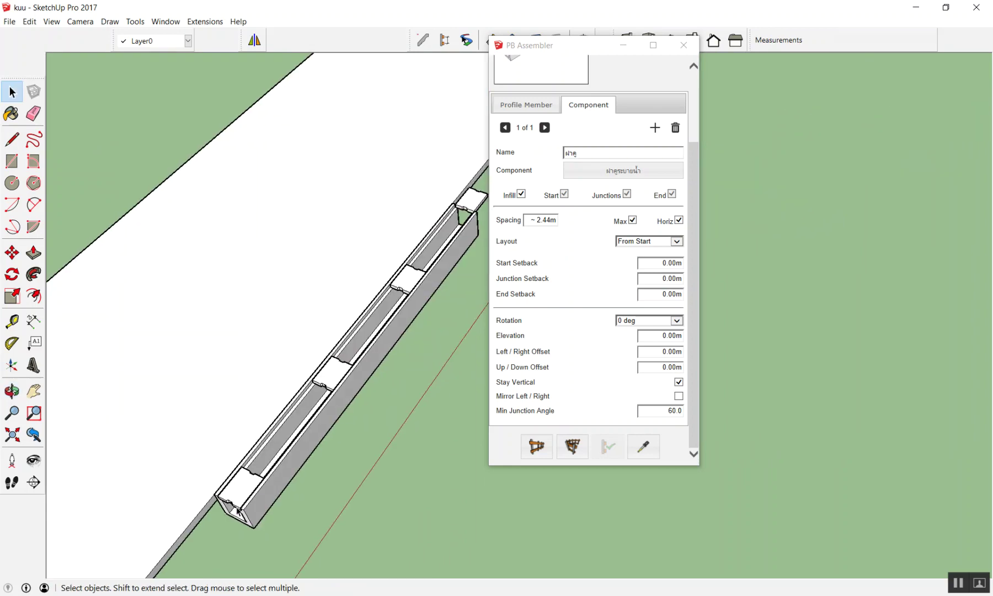
mouse_move(210, 386)
middle_mouse_down()
mouse_move(222, 428)
mouse_move(215, 452)
mouse_move(239, 406)
mouse_move(262, 280)
mouse_move(340, 354)
middle_mouse_up()
scroll(214, 452, "up", 1)
scroll(214, 452, "up", 1)
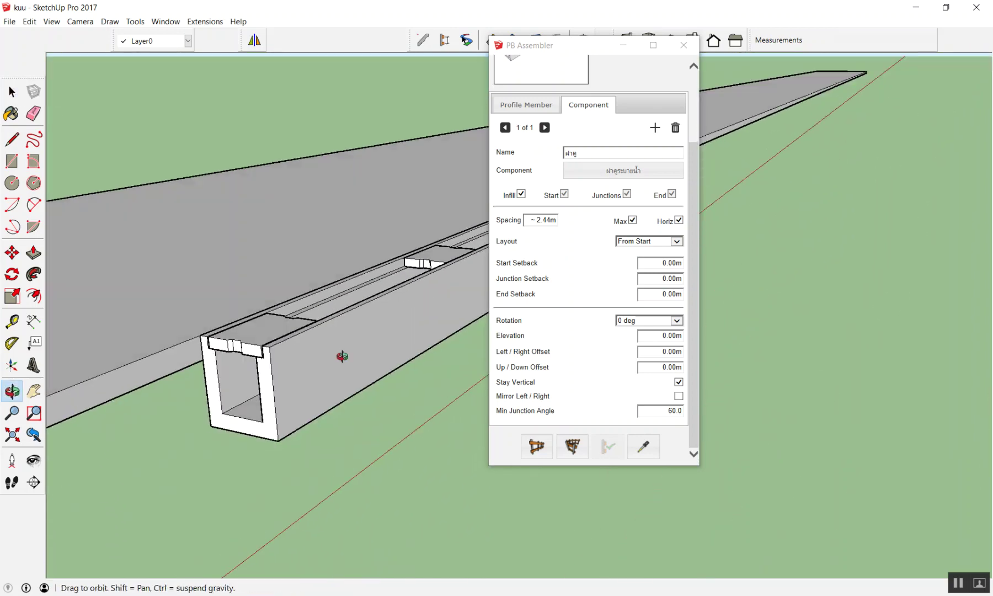
scroll(320, 358, "up", 2)
scroll(298, 359, "up", 2)
scroll(298, 359, "down", 2)
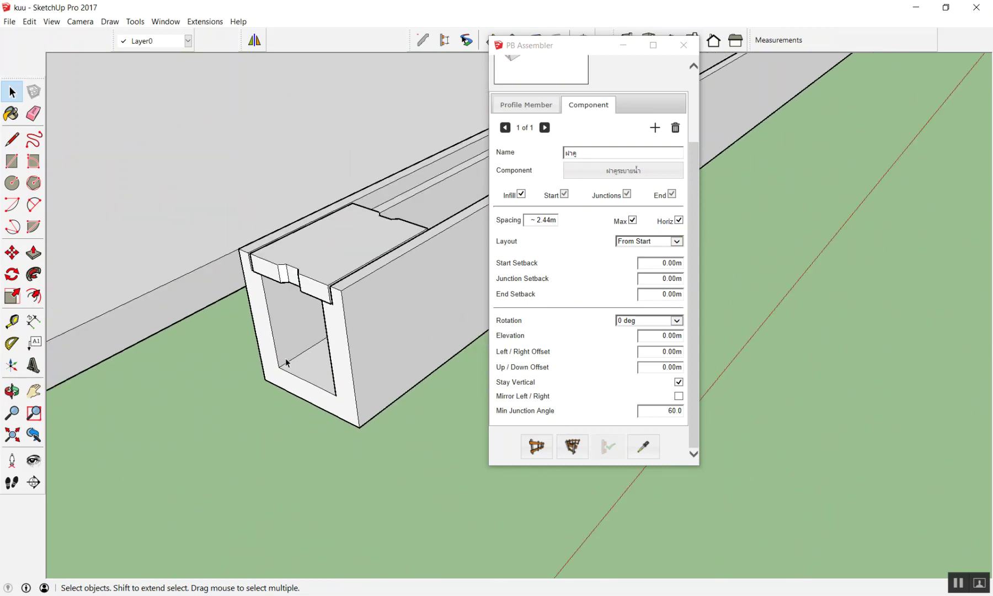
scroll(309, 309, "down", 3)
scroll(217, 319, "down", 3)
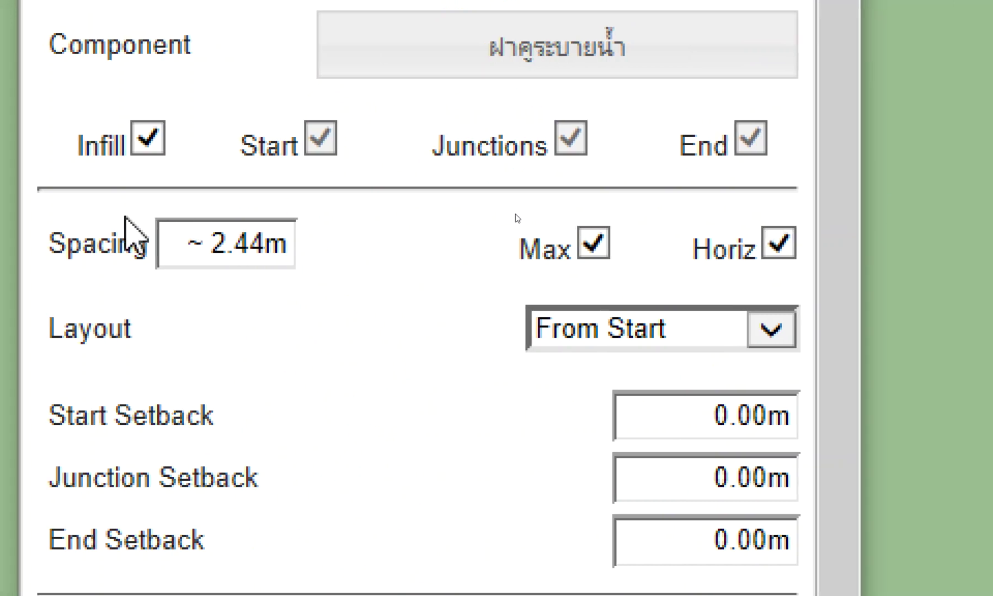
left_click_drag(162, 245, 304, 265)
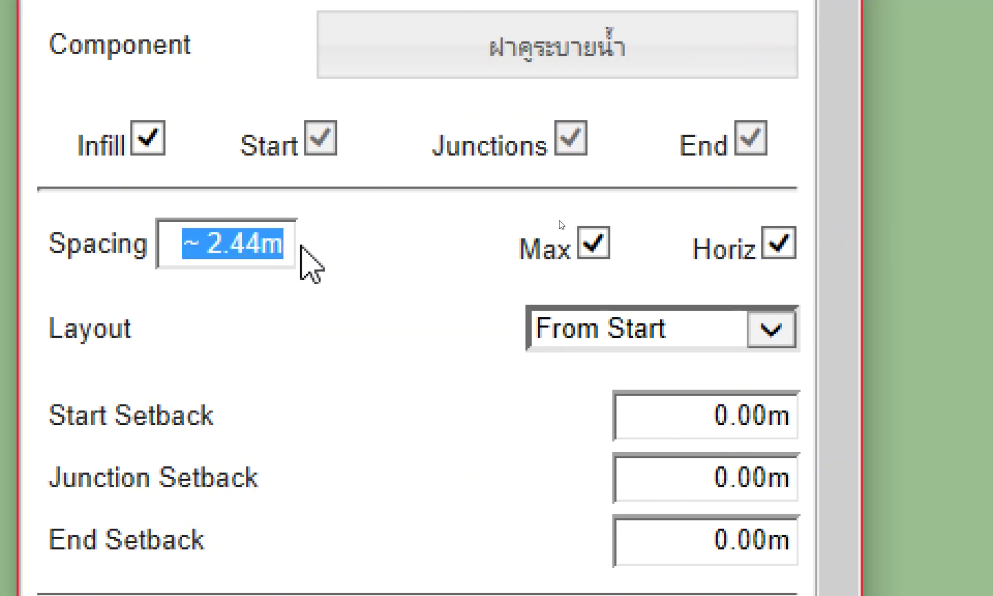
key("BackSpace")
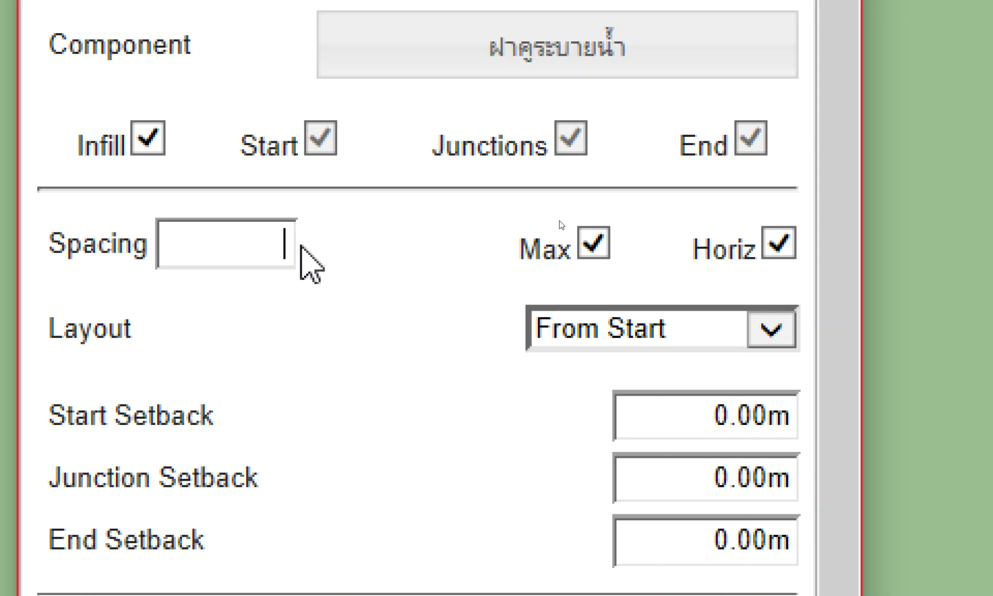
type("0.")
type("5")
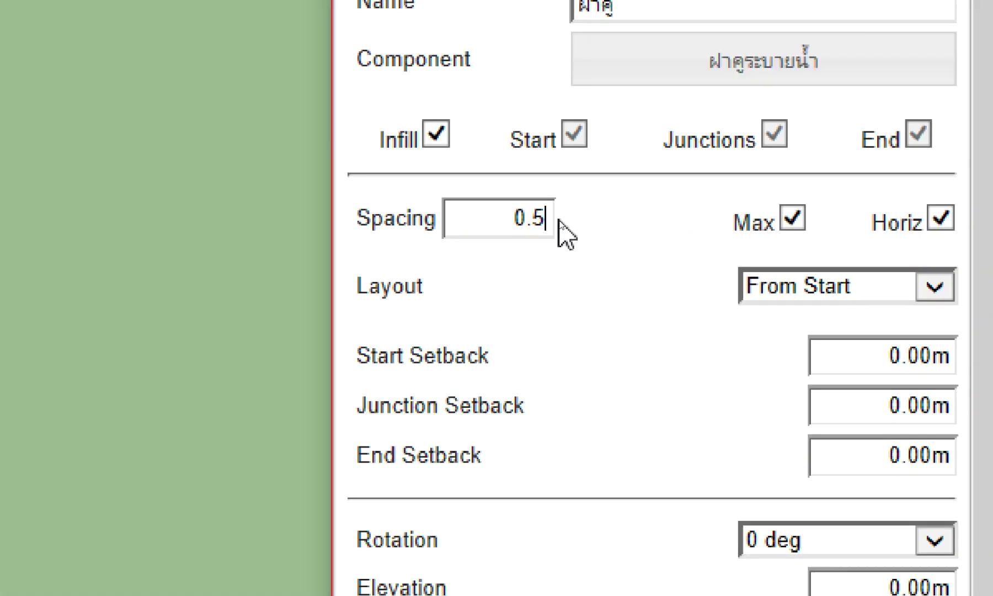
scroll(452, 280, "up", 3)
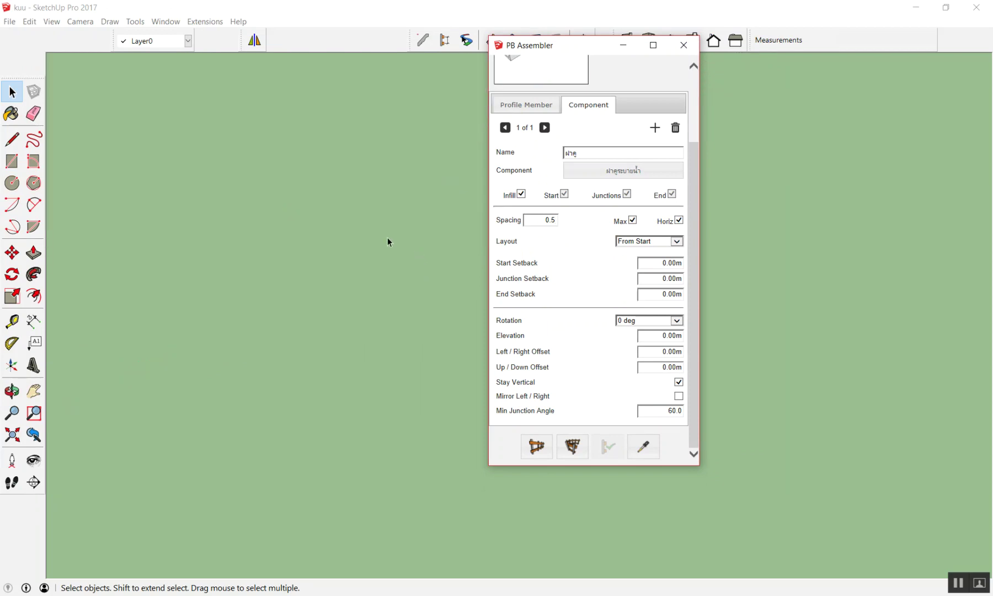
scroll(388, 237, "up", 2)
scroll(267, 215, "up", 2)
scroll(138, 204, "up", 2)
scroll(160, 207, "up", 2)
scroll(165, 215, "up", 2)
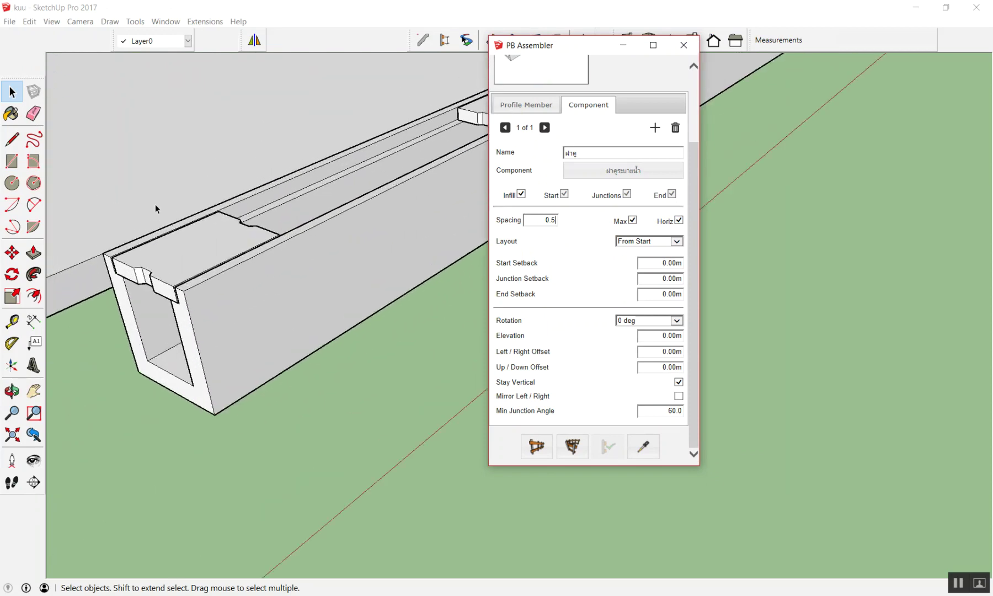
left_click(173, 250)
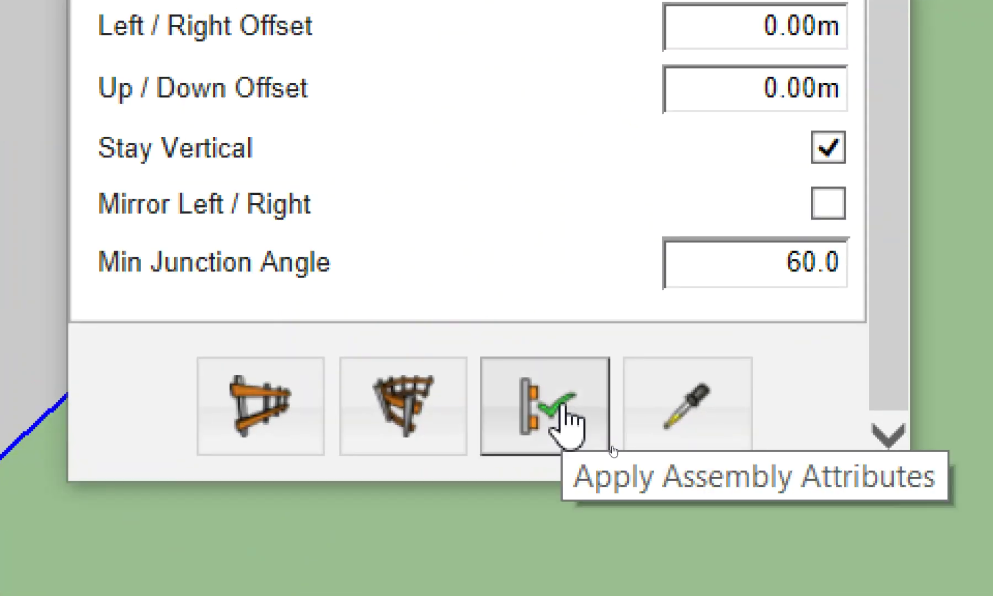
left_click(611, 456)
middle_click_drag(355, 357, 355, 413)
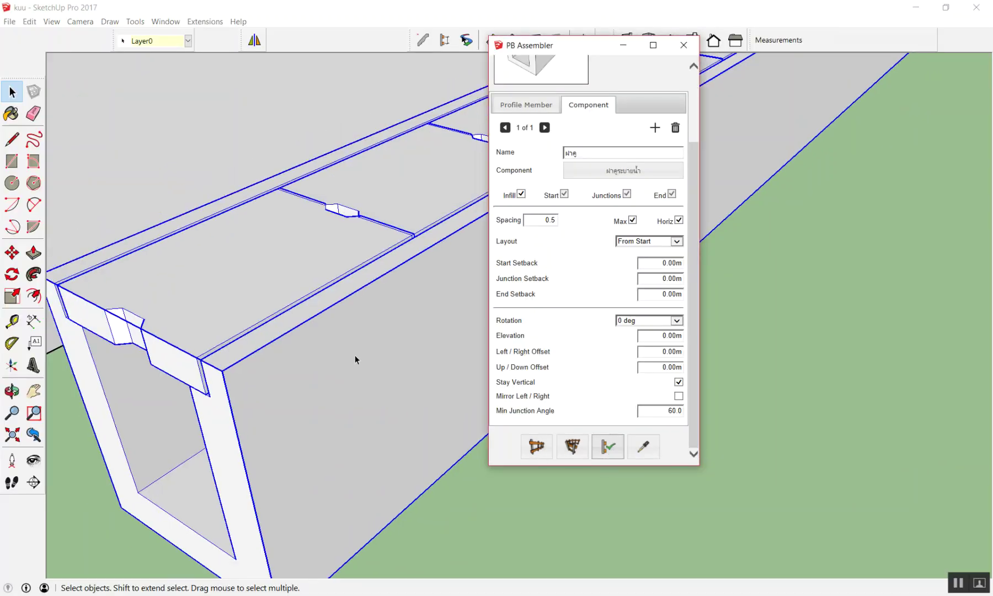
scroll(331, 285, "up", 5)
scroll(314, 301, "up", 3)
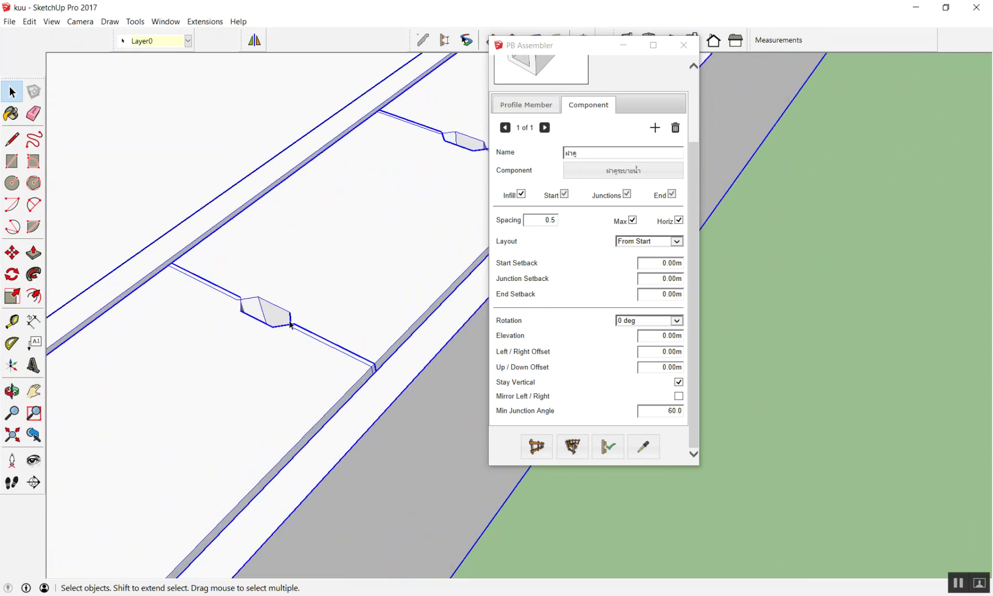
scroll(298, 331, "up", 3)
scroll(294, 342, "up", 3)
scroll(295, 343, "up", 3)
scroll(331, 311, "up", 3)
scroll(343, 304, "up", 2)
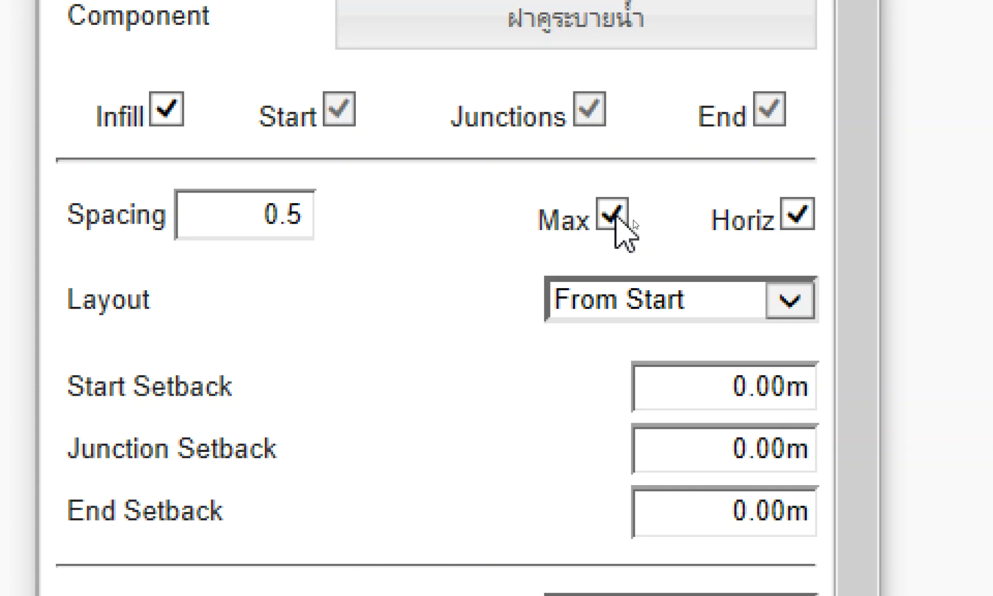
left_click(616, 216)
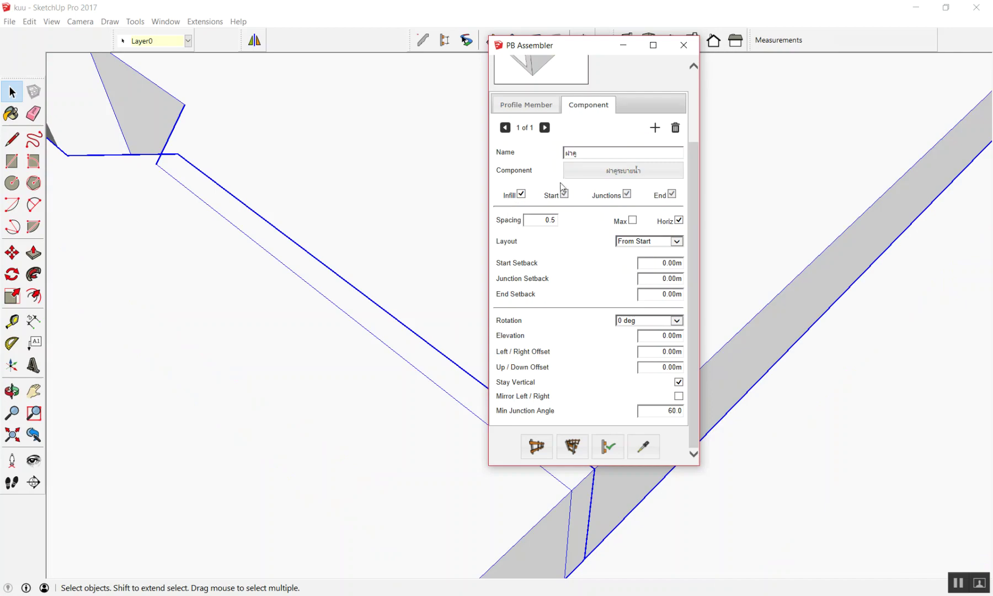
Apply the 0.5 cover spacing, with maximum spacing off, to the channel assembly
scroll(368, 219, "up", 3)
scroll(359, 238, "up", 3)
scroll(358, 243, "down", 5)
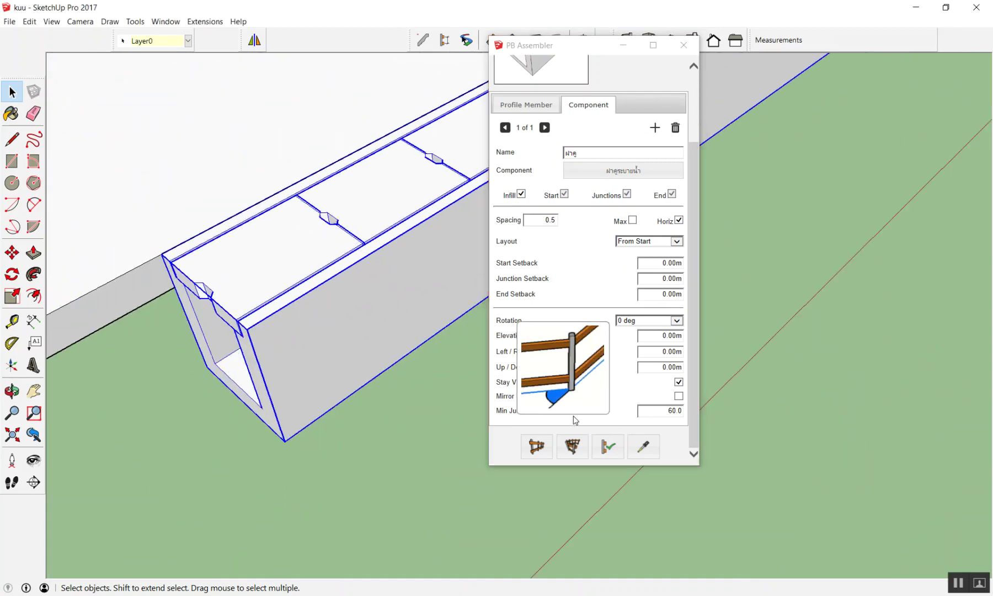
left_click(614, 453)
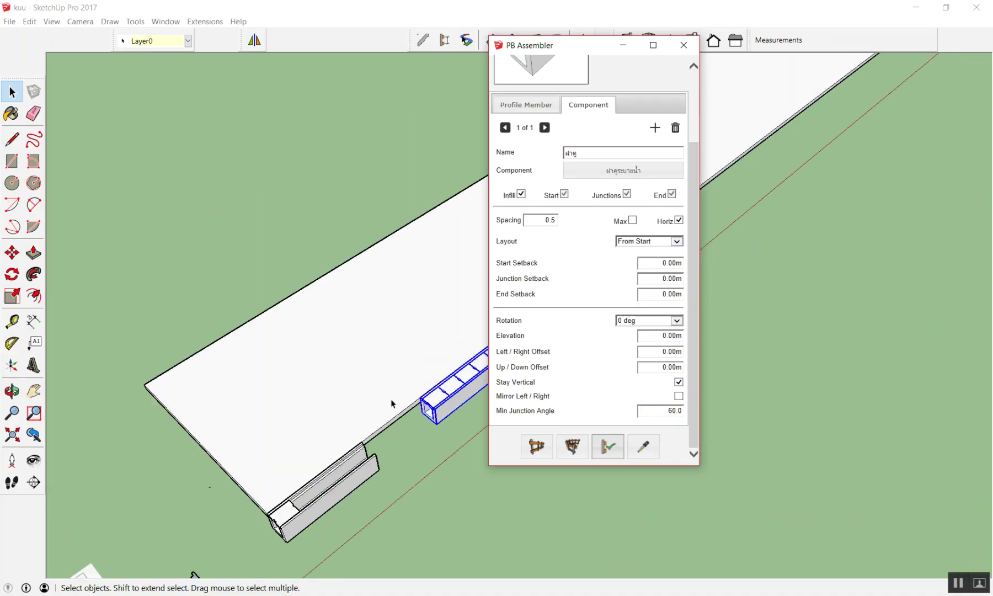
Zoom and orbit to inspect the cover slabs at the channel's near end
scroll(443, 389, "up", 2)
scroll(443, 380, "up", 2)
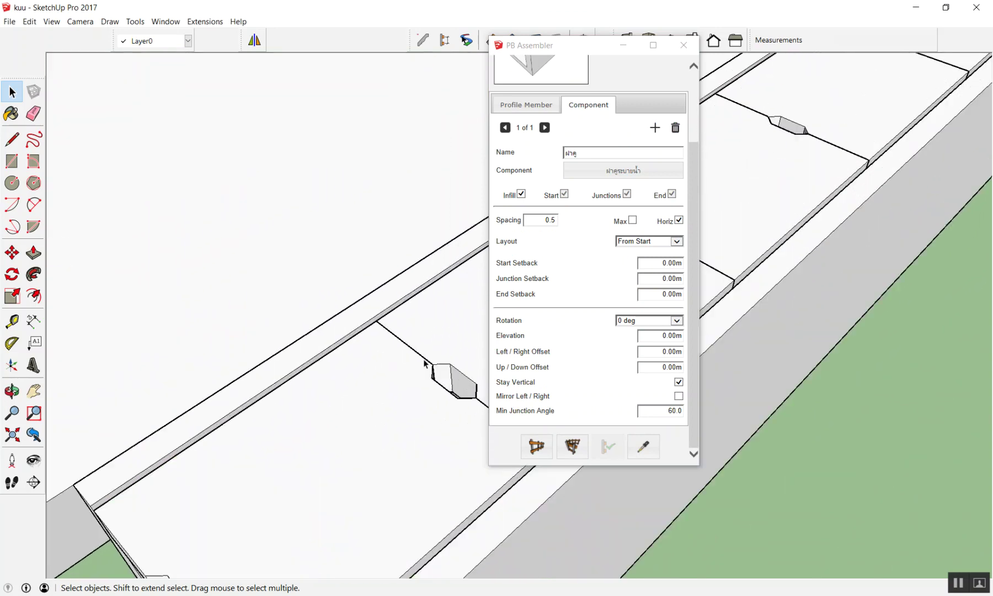
scroll(419, 359, "up", 2)
scroll(331, 323, "up", 1)
scroll(310, 302, "down", 3)
scroll(331, 309, "down", 3)
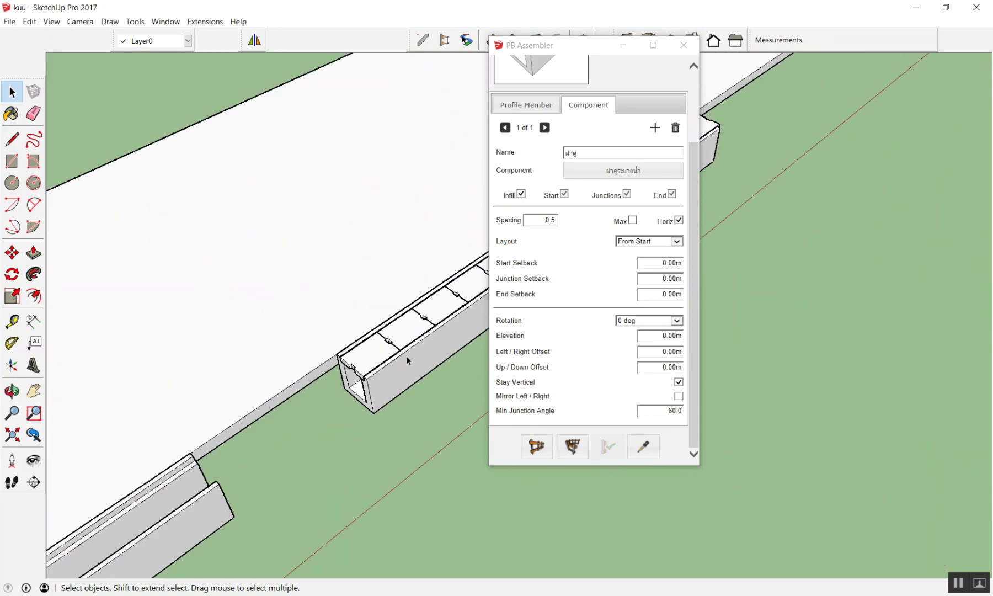
scroll(359, 320, "down", 3)
scroll(382, 330, "up", 2)
scroll(366, 355, "up", 2)
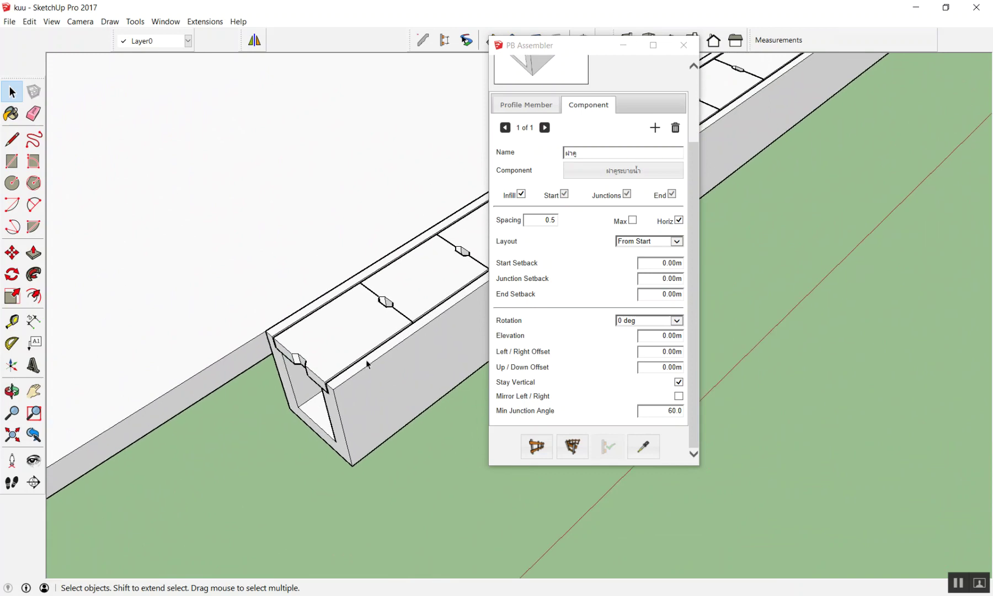
scroll(364, 359, "up", 2)
scroll(358, 364, "down", 3)
mouse_move(378, 252)
middle_mouse_down()
mouse_move(320, 342)
mouse_move(294, 353)
mouse_move(329, 275)
middle_mouse_up()
scroll(320, 342, "up", 3)
scroll(329, 274, "up", 2)
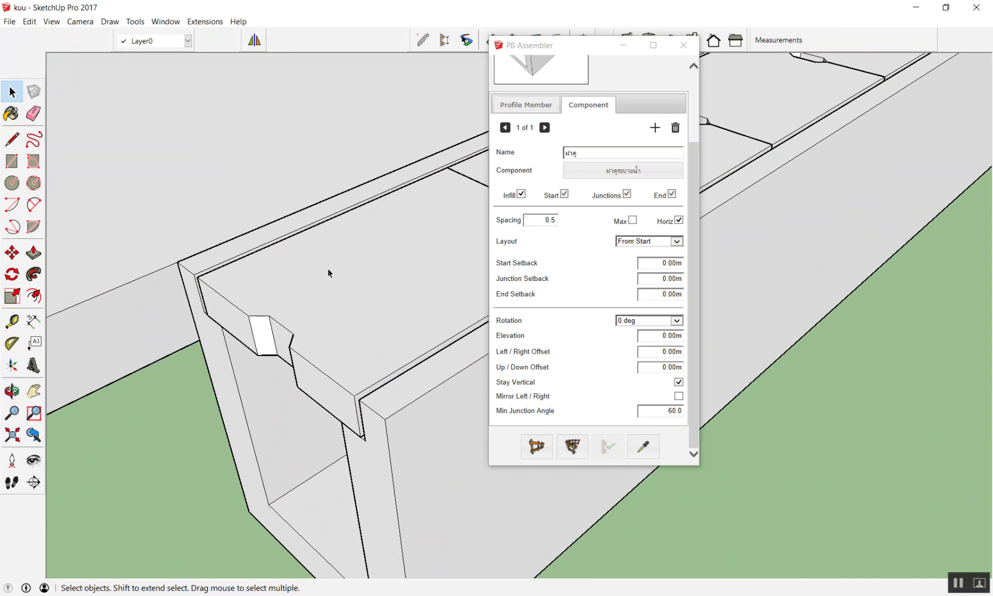
scroll(331, 270, "down", 2)
scroll(355, 272, "down", 3)
scroll(389, 301, "down", 3)
scroll(113, 380, "up", 5)
scroll(158, 325, "down", 3)
Redefine the end cover slab's axes with origin at its corner and red along its edge
left_click(167, 237)
scroll(165, 237, "up", 2)
scroll(160, 240, "up", 3)
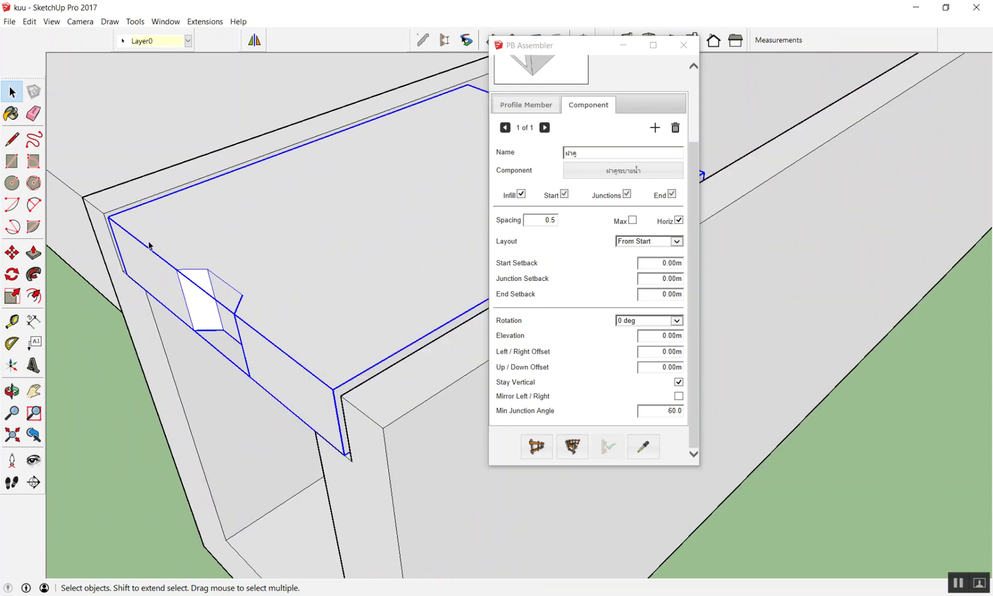
right_click(153, 236)
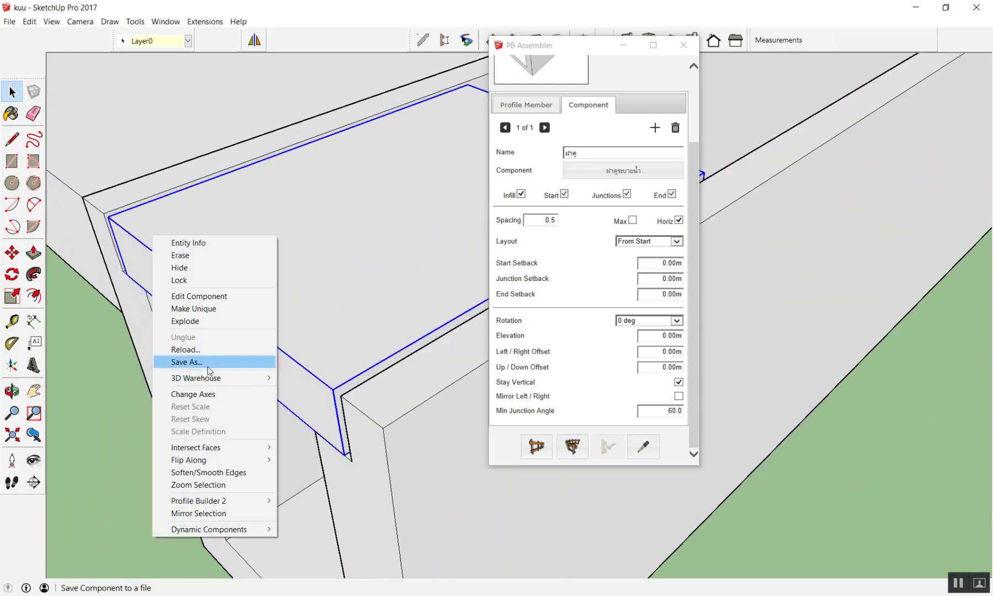
left_click(194, 394)
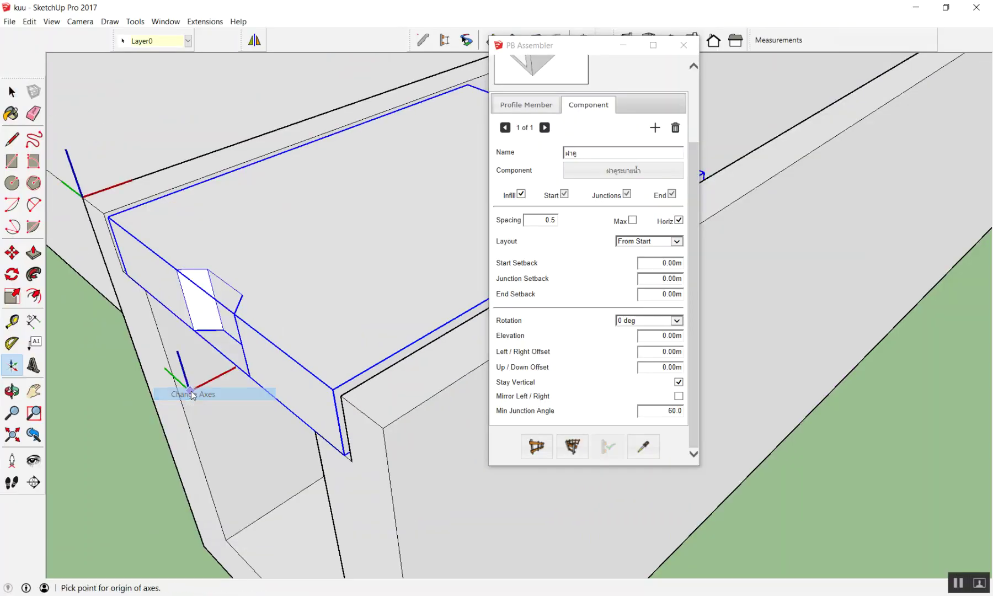
scroll(368, 319, "down", 2)
scroll(322, 373, "up", 2)
scroll(309, 354, "up", 2)
left_click(301, 342)
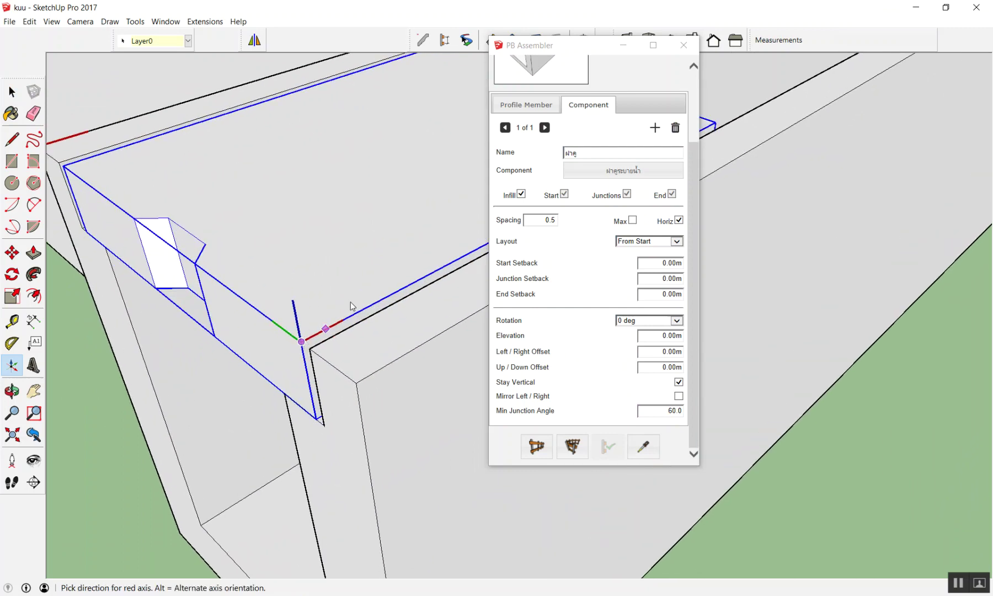
left_click(382, 299)
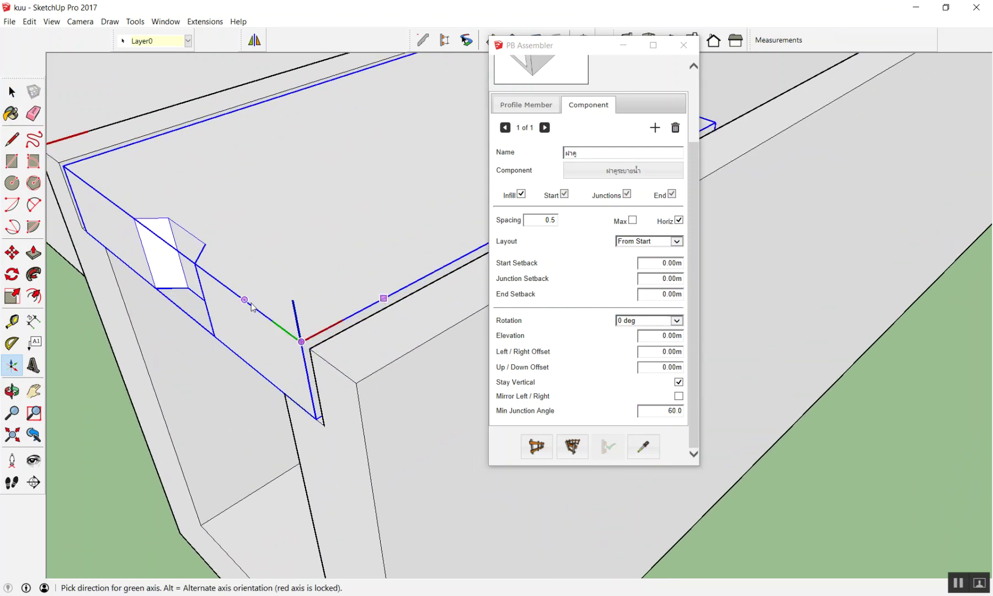
left_click(250, 306)
Select the channel and regenerate its cover slabs in PB Assembler
scroll(248, 309, "down", 2)
scroll(231, 329, "down", 1)
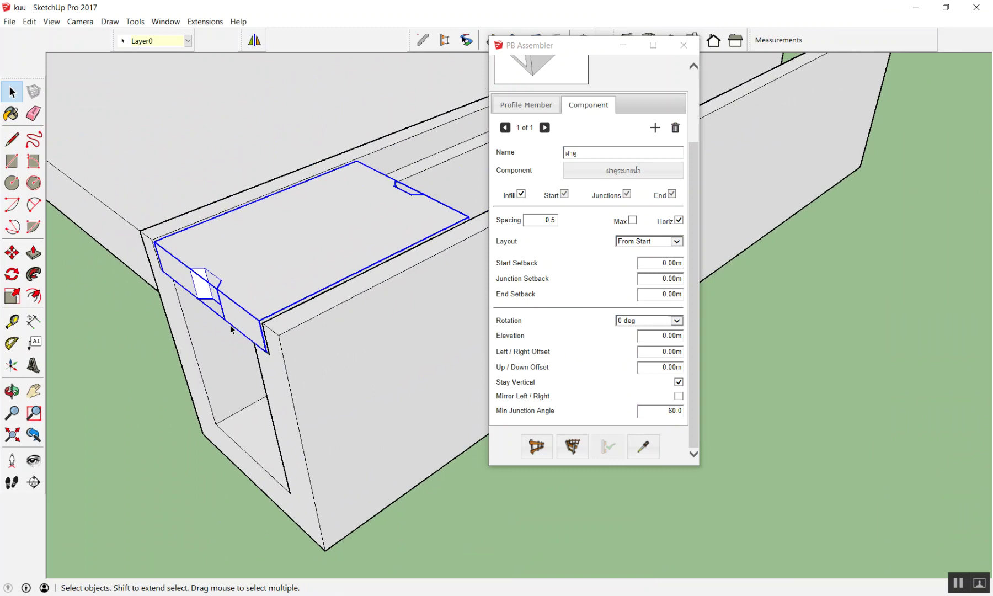
scroll(231, 330, "down", 2)
scroll(248, 342, "down", 1)
scroll(276, 359, "down", 1)
scroll(138, 352, "down", 2)
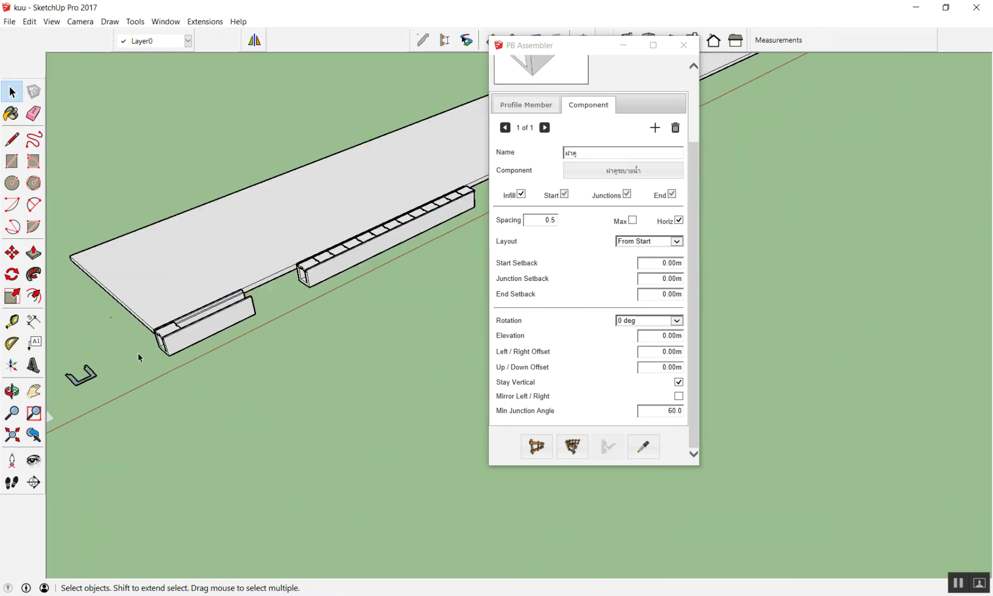
scroll(138, 352, "up", 1)
scroll(199, 318, "up", 2)
scroll(199, 318, "up", 2)
scroll(194, 322, "up", 1)
left_click(195, 322)
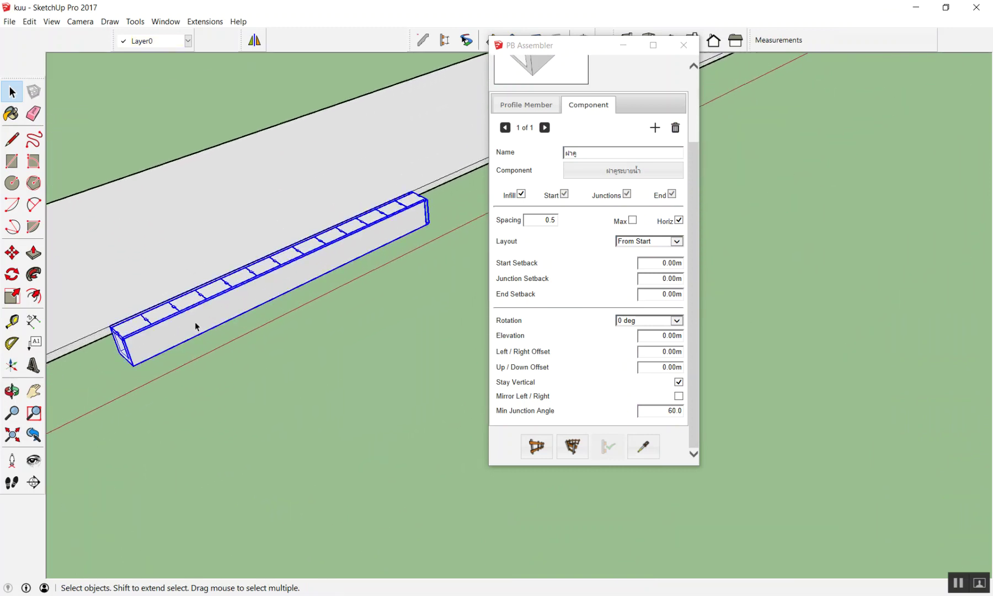
left_click(606, 454)
Orbit and zoom around the covered channel to check the regenerated slabs
middle_click_drag(242, 401, 329, 338)
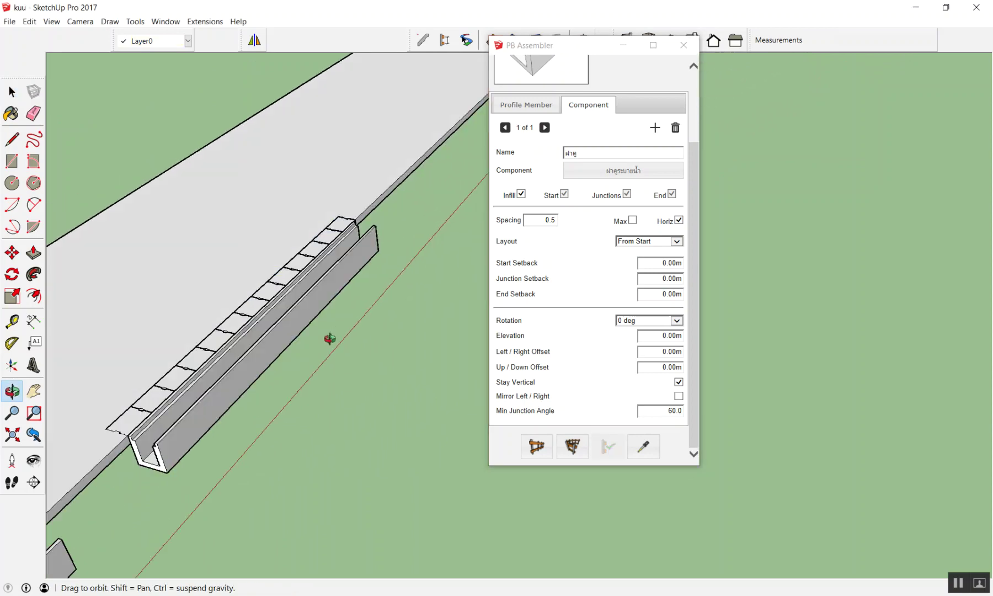
scroll(221, 387, "up", 2)
scroll(93, 447, "up", 2)
scroll(93, 447, "up", 2)
scroll(255, 379, "up", 2)
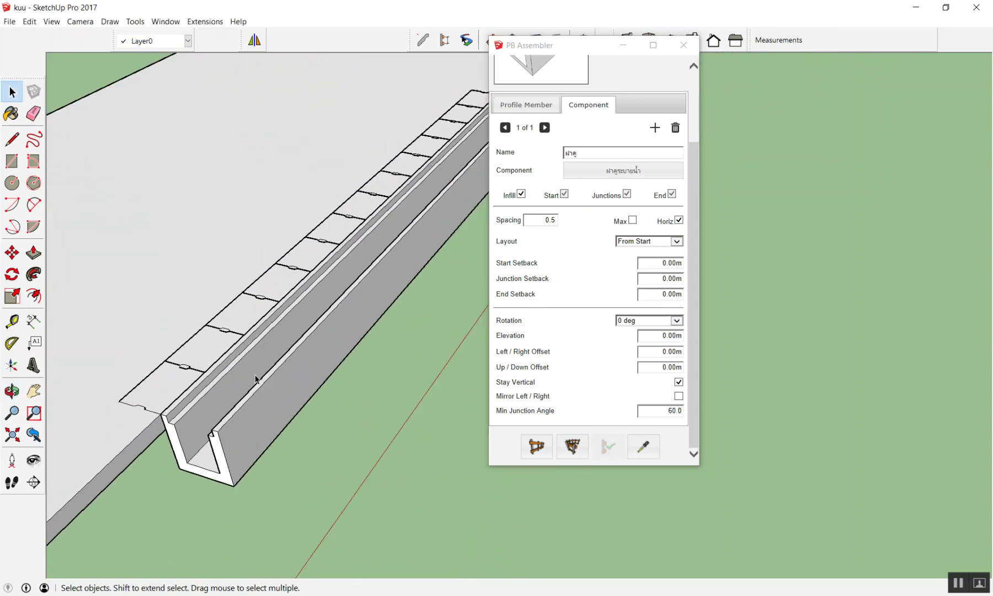
scroll(255, 379, "down", 3)
scroll(339, 394, "down", 3)
scroll(328, 362, "down", 2)
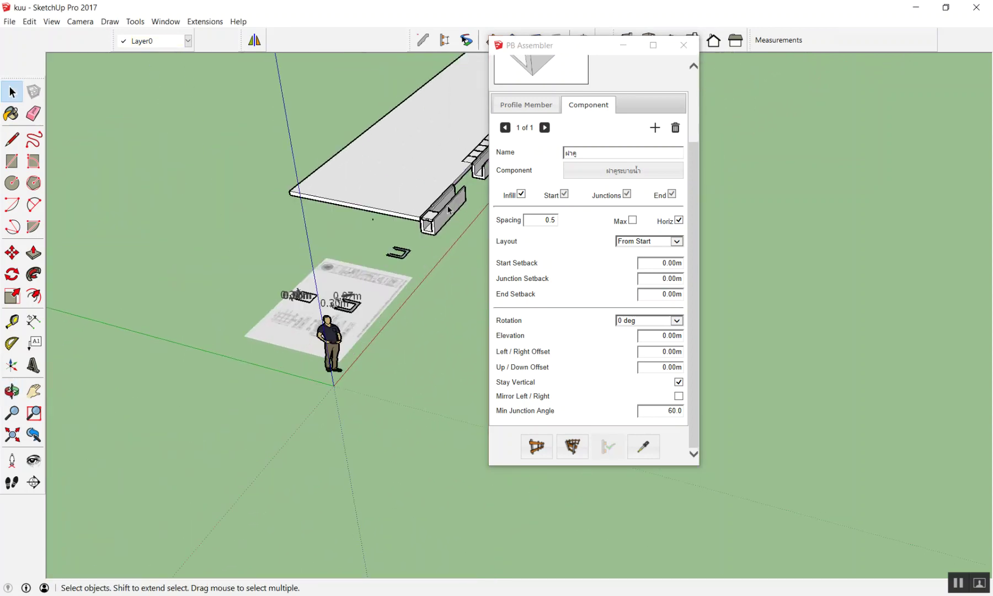
scroll(449, 209, "up", 3)
scroll(406, 223, "up", 3)
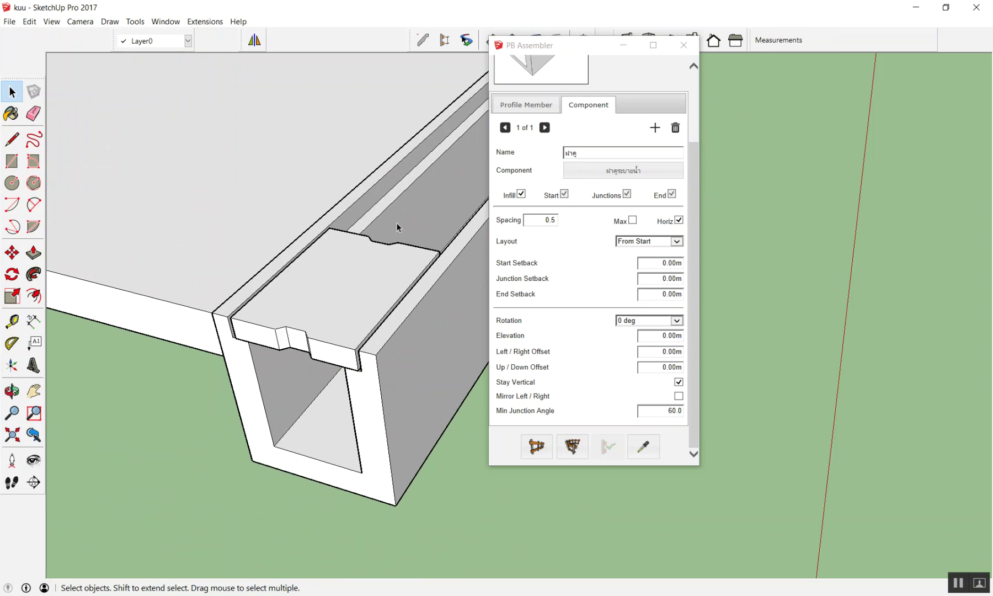
Redefine the cover slab's axes again at the channel corner, red along the channel edge
right_click(279, 286)
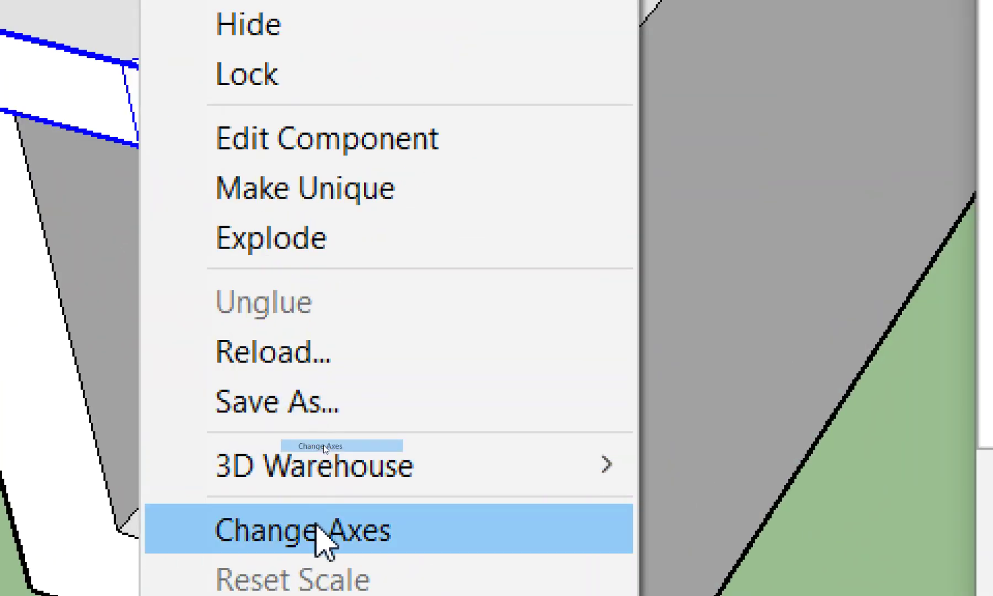
left_click(323, 496)
scroll(198, 324, "up", 2)
scroll(195, 313, "up", 2)
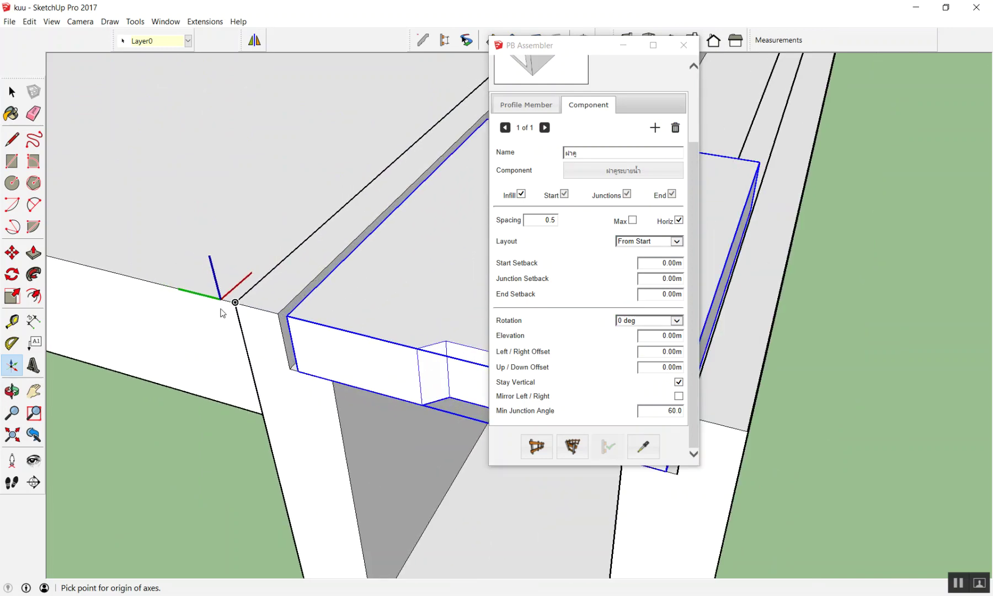
left_click(235, 302)
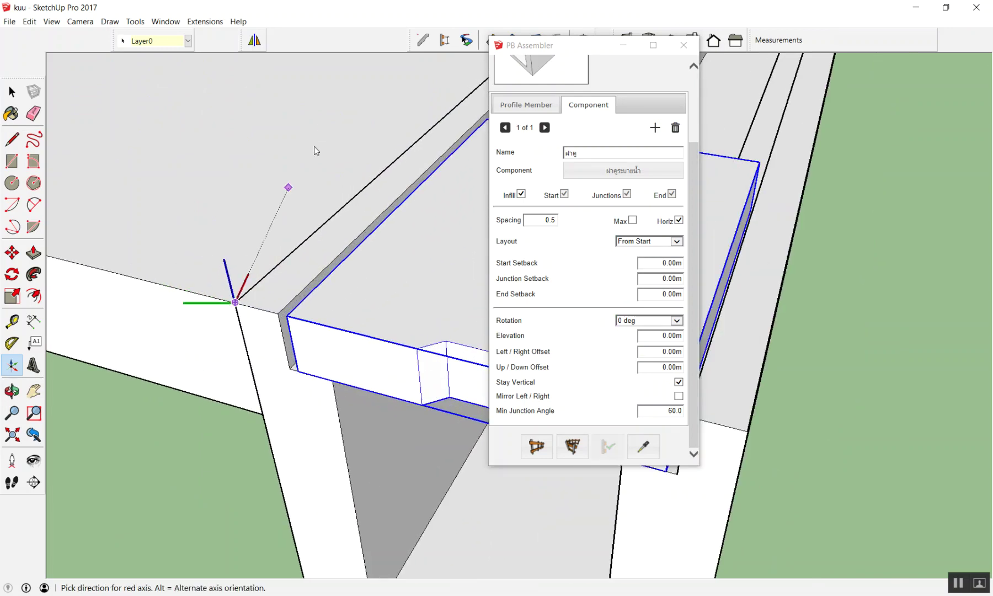
left_click(407, 149)
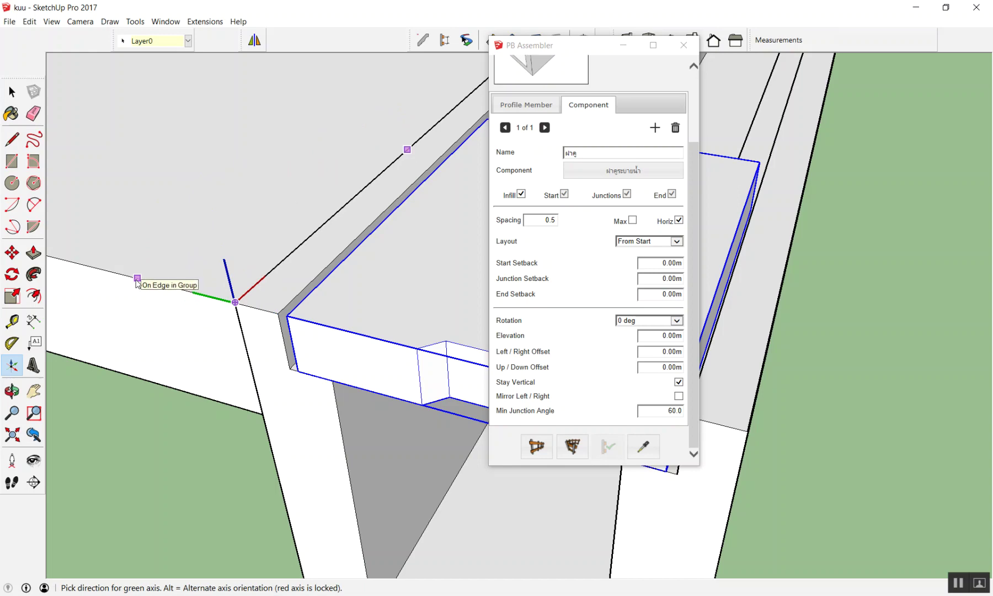
left_click(154, 282)
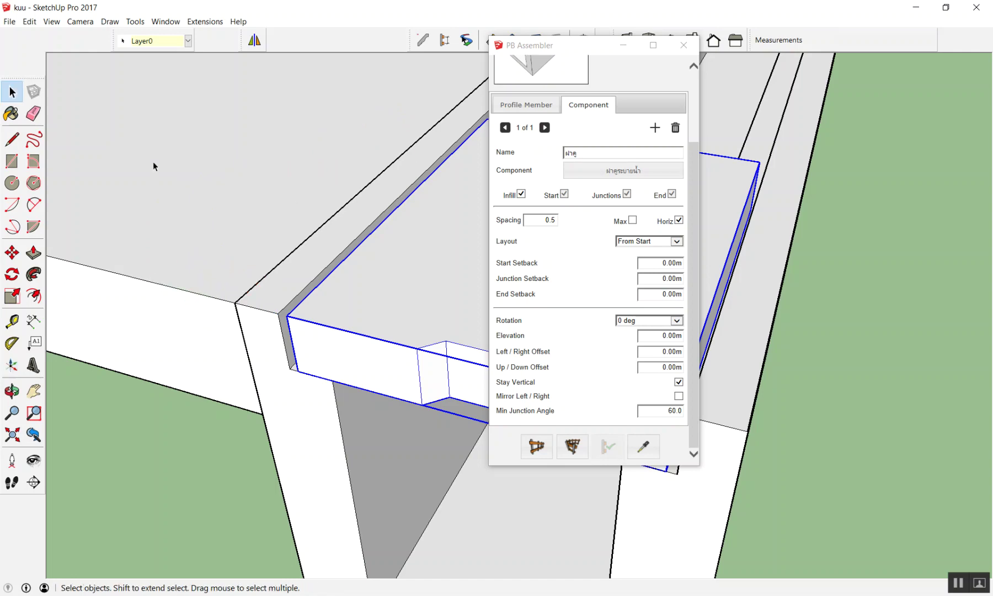
middle_click_drag(153, 164, 152, 261)
scroll(187, 347, "down", 5)
scroll(224, 286, "up", 3)
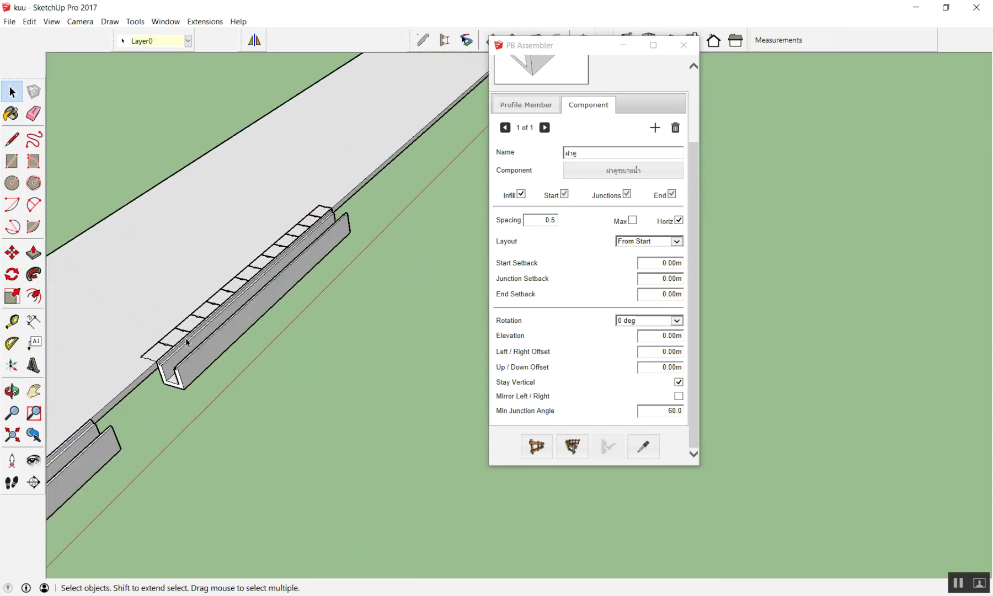
scroll(204, 331, "up", 3)
scroll(182, 376, "up", 3)
left_click(175, 385)
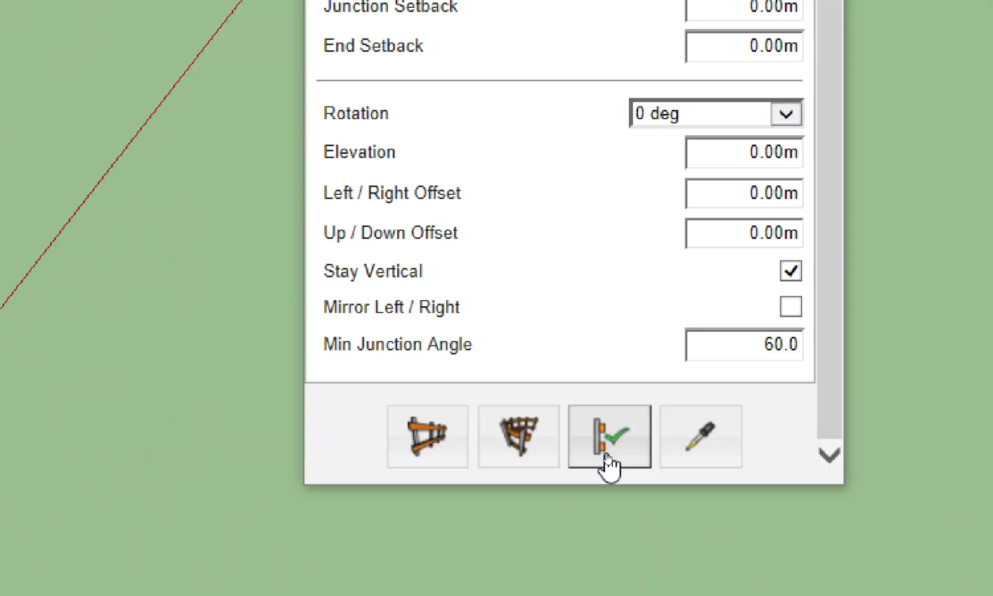
left_click(608, 457)
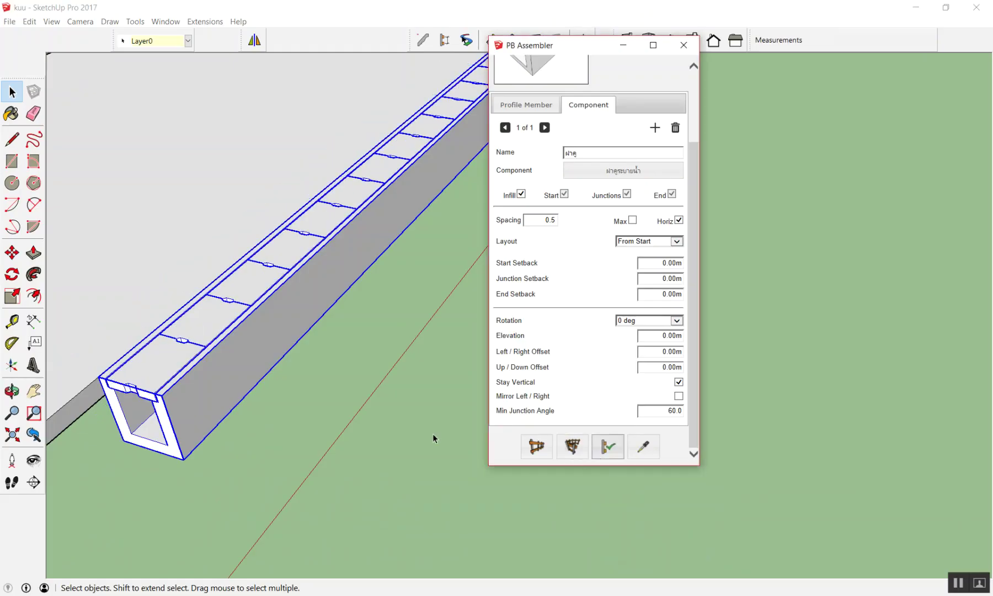
scroll(428, 419, "down", 5)
scroll(403, 430, "up", 4)
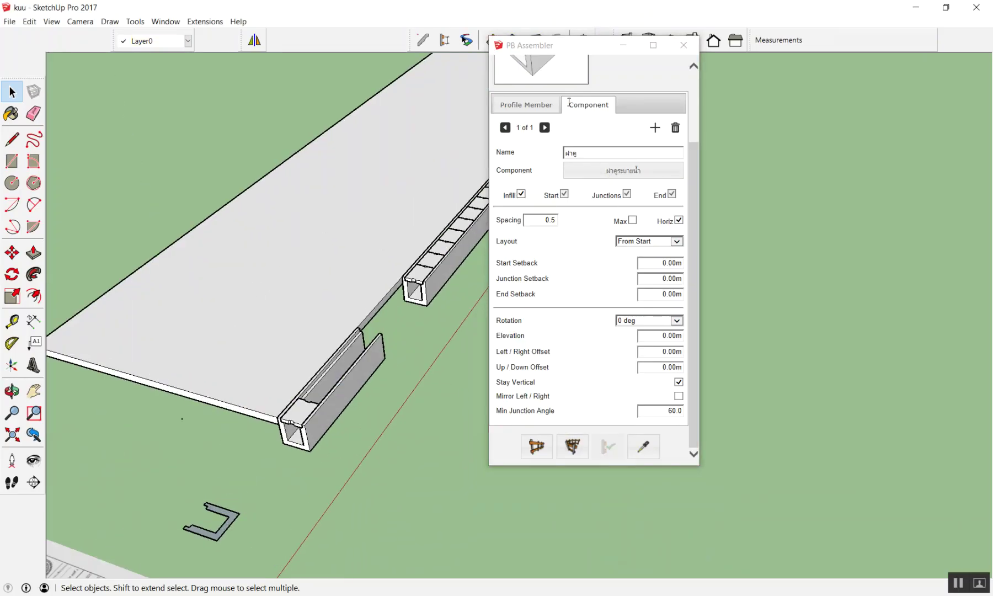
left_click_drag(572, 53, 765, 60)
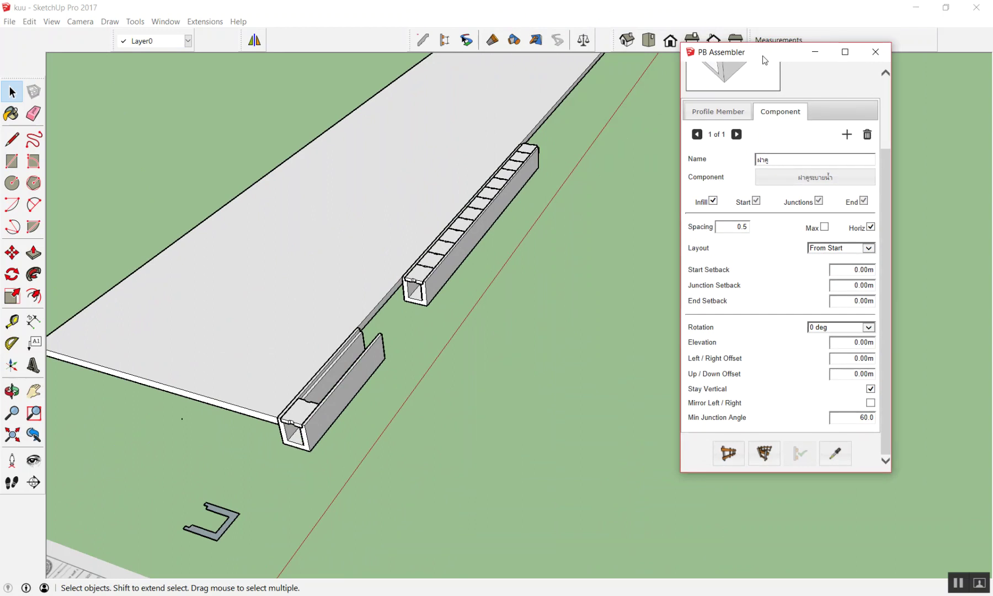
scroll(507, 181, "up", 3)
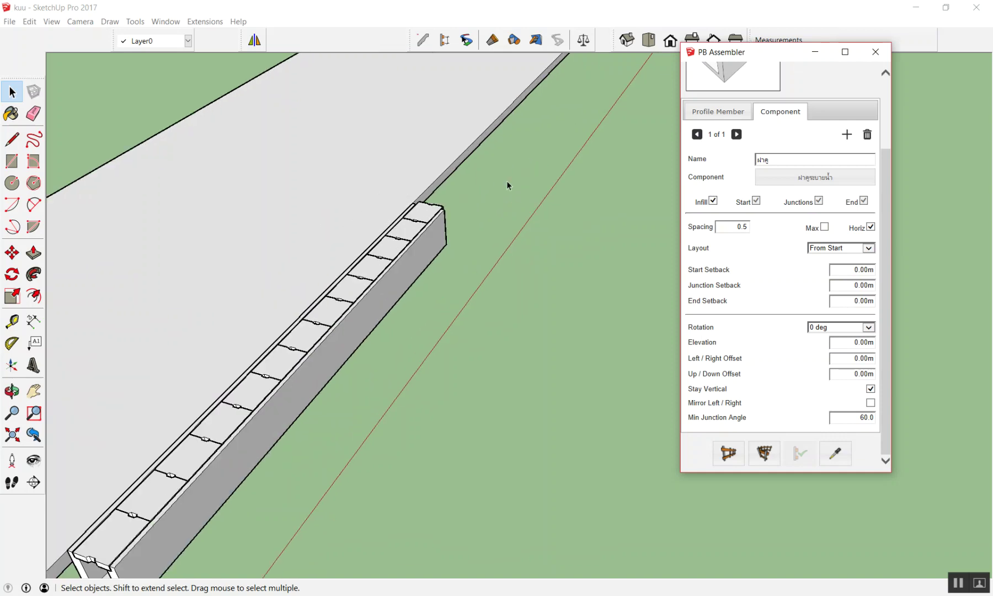
scroll(514, 265, "down", 4)
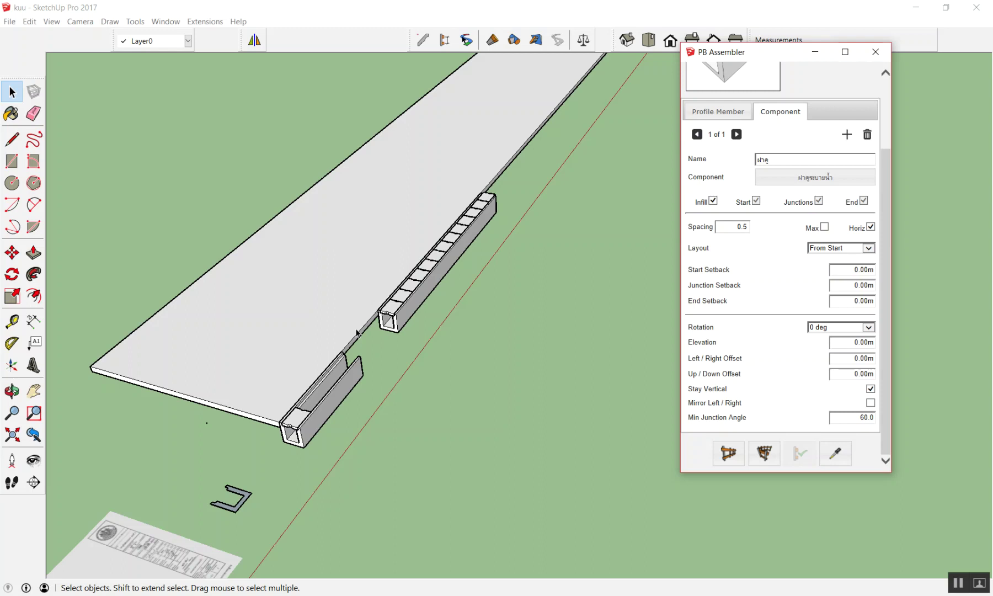
scroll(357, 332, "down", 3)
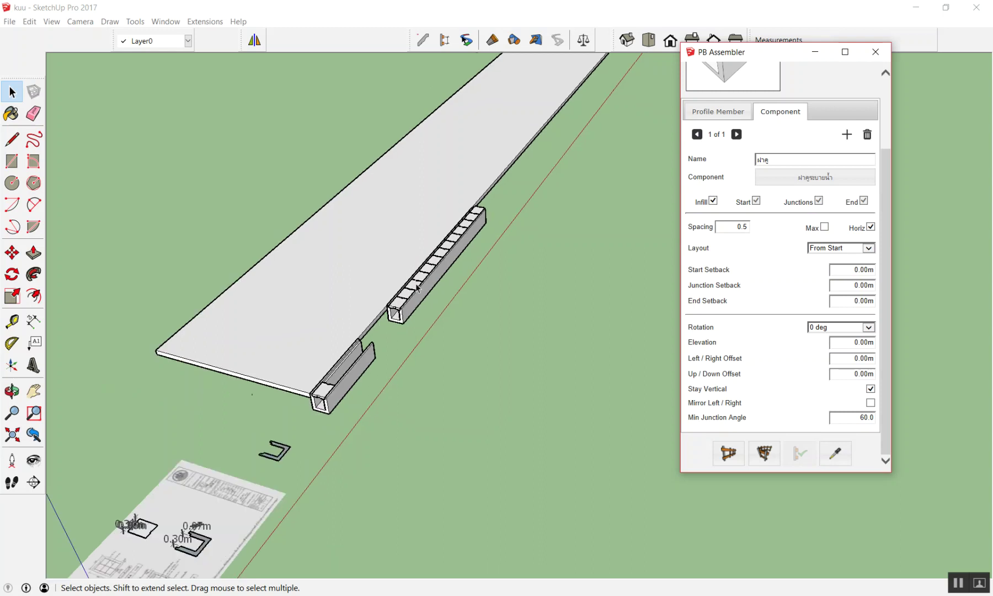
scroll(357, 333, "down", 3)
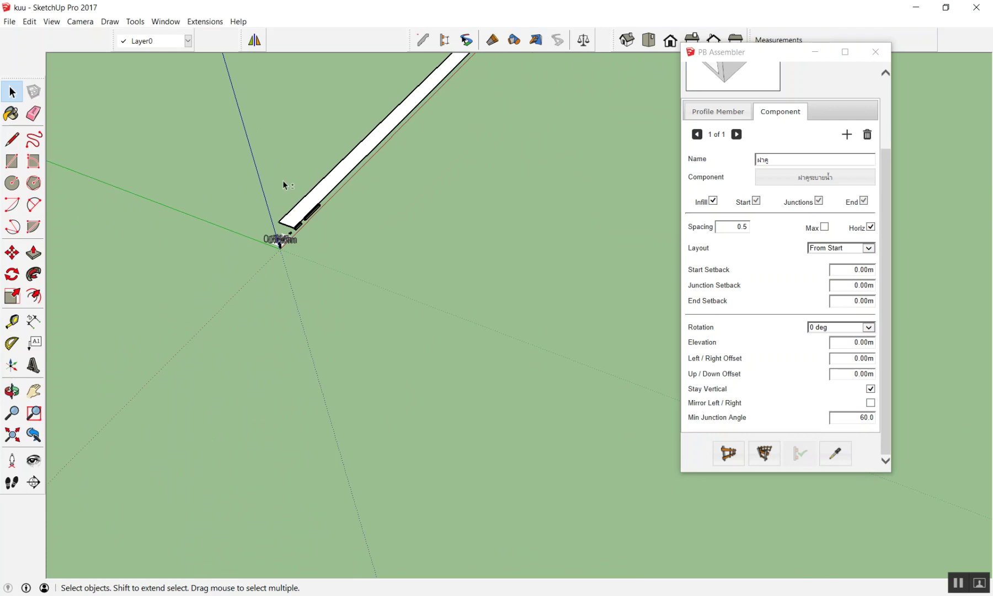
In Top view, draw a path of a straight line followed by an angled line
key("F2")
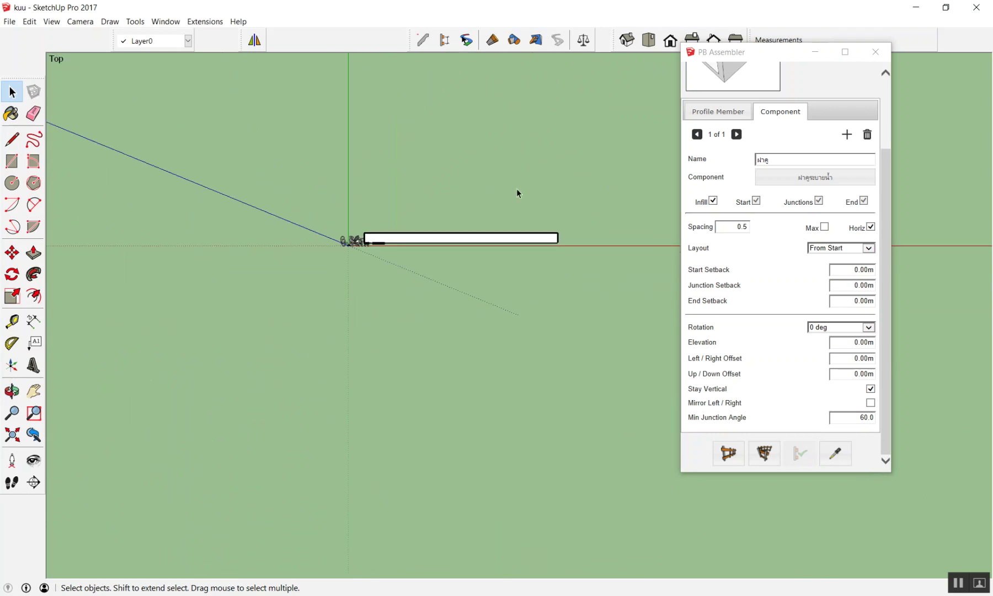
key("l")
left_click(207, 215)
left_click(544, 216)
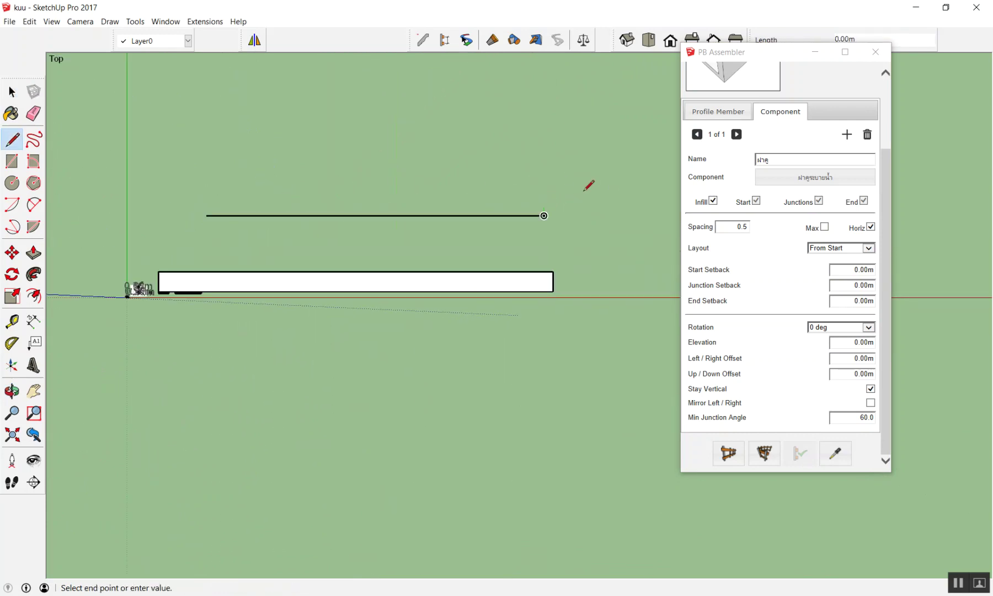
scroll(492, 146, "down", 3)
left_click(647, 124)
key("space")
scroll(397, 169, "up", 1)
scroll(384, 167, "up", 1)
Round the path's corner with a 2-point arc and select the whole curved path
key("a")
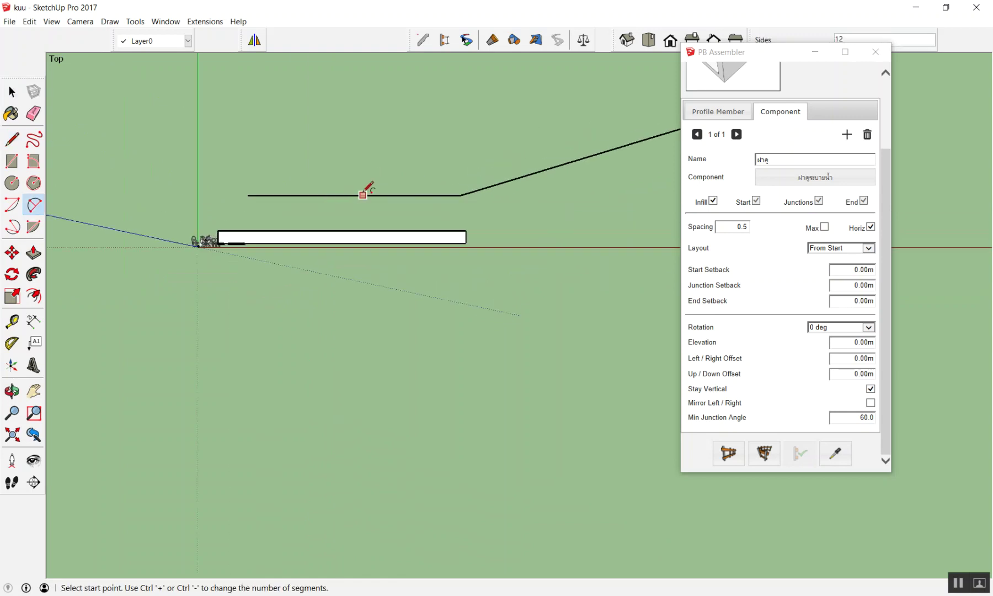
left_click(362, 194)
left_click(554, 167)
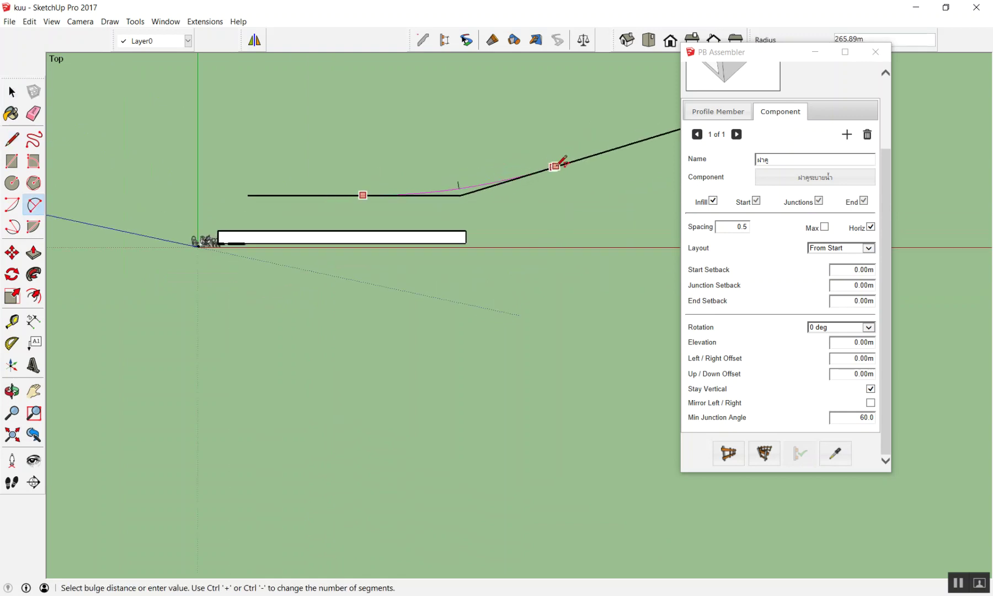
scroll(441, 165, "down", 2)
key("space")
left_click_drag(521, 130, 386, 190)
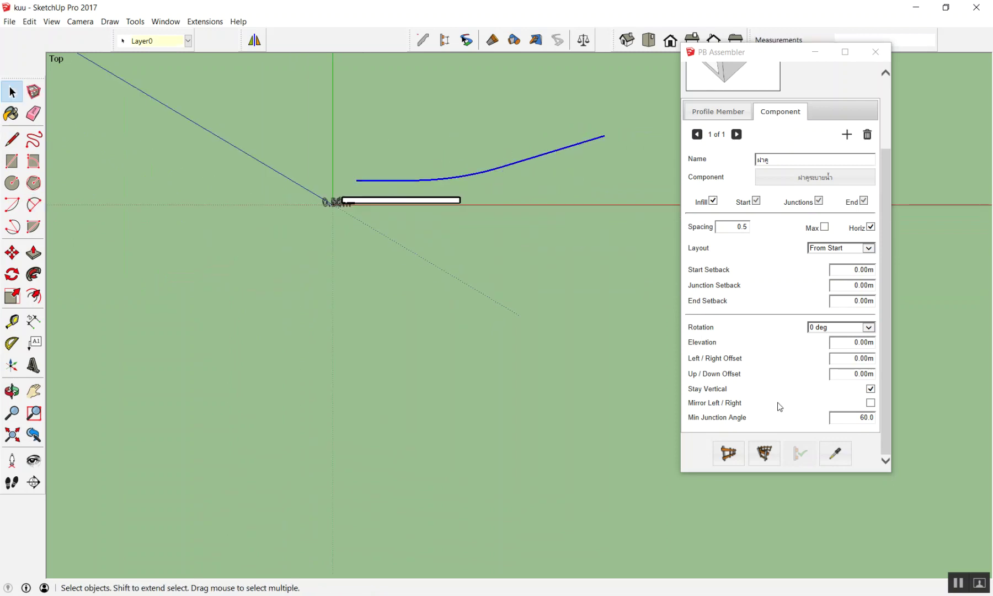
Orbit to view the curve in perspective and begin a new line on the ground
mouse_move(480, 279)
middle_mouse_down()
mouse_move(363, 210)
mouse_move(328, 176)
mouse_move(355, 215)
mouse_move(353, 238)
mouse_move(310, 309)
middle_mouse_up()
scroll(363, 210, "up", 3)
scroll(381, 185, "up", 1)
scroll(284, 360, "down", 2)
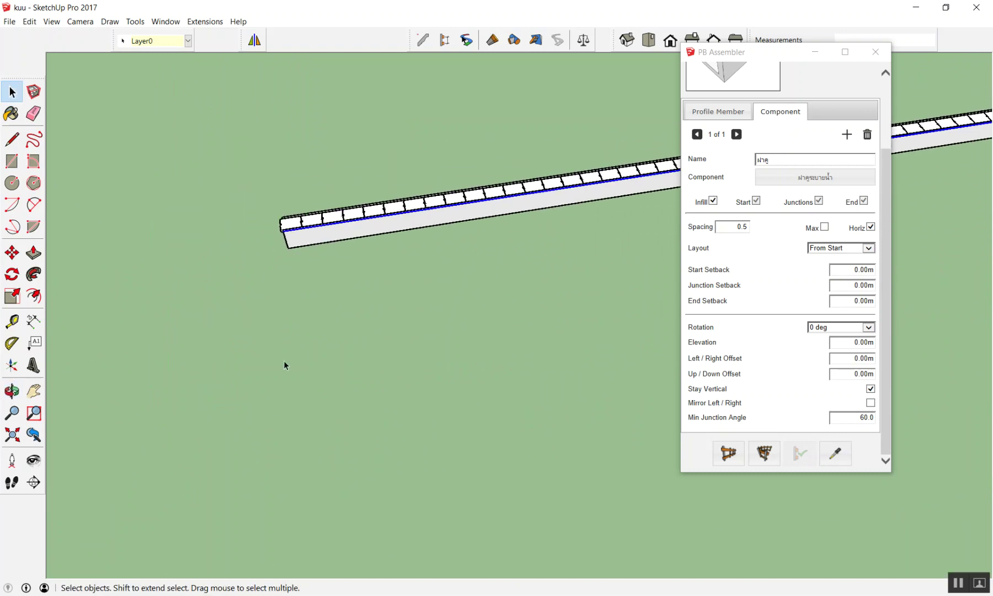
key("l")
left_click(213, 374)
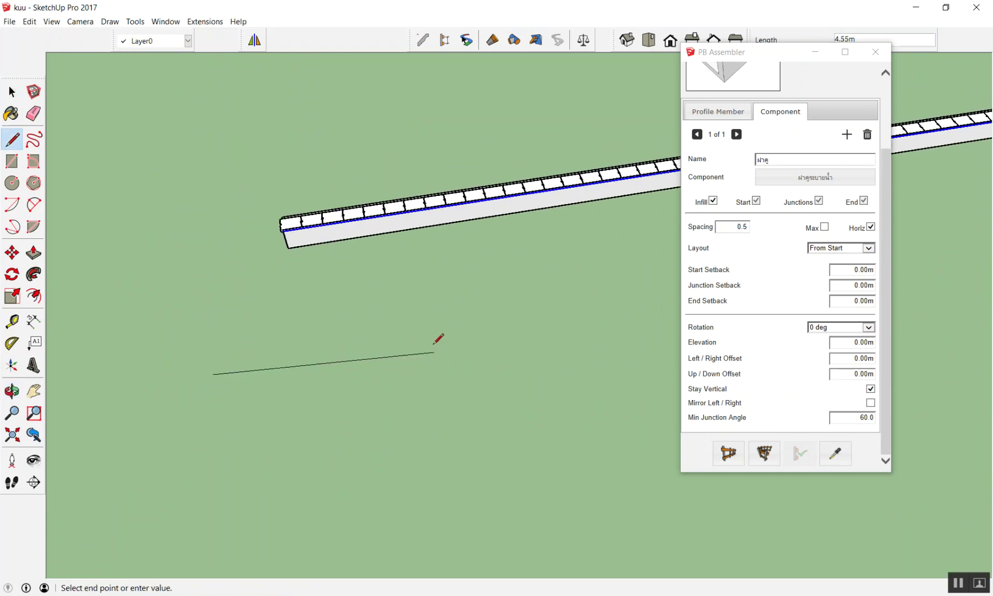
In top view, draw a two-segment angled path below the channel
scroll(412, 340, "down", 2)
key("ctrl+v")
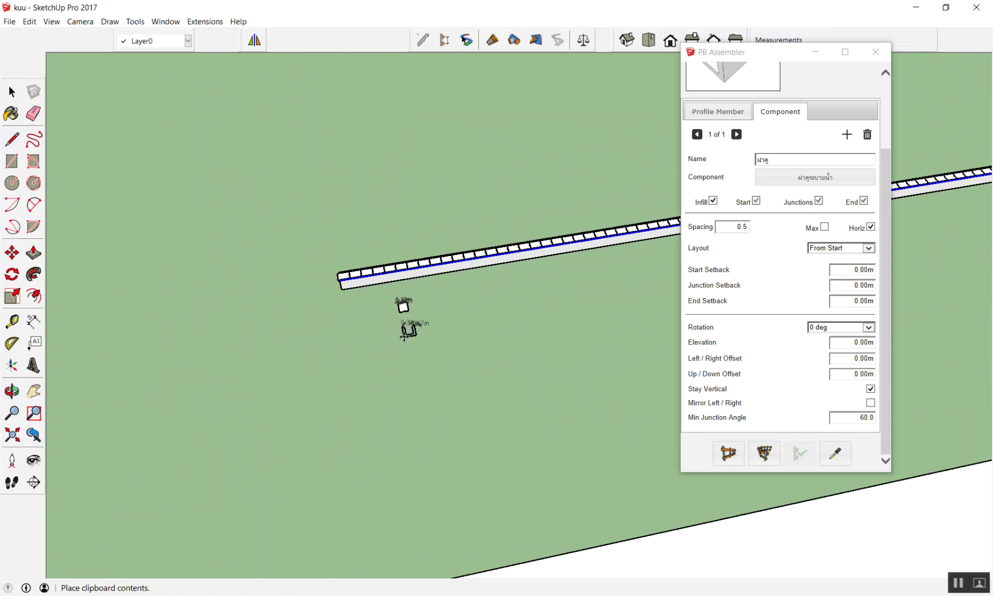
key("Escape")
key("F2")
scroll(346, 320, "down", 3)
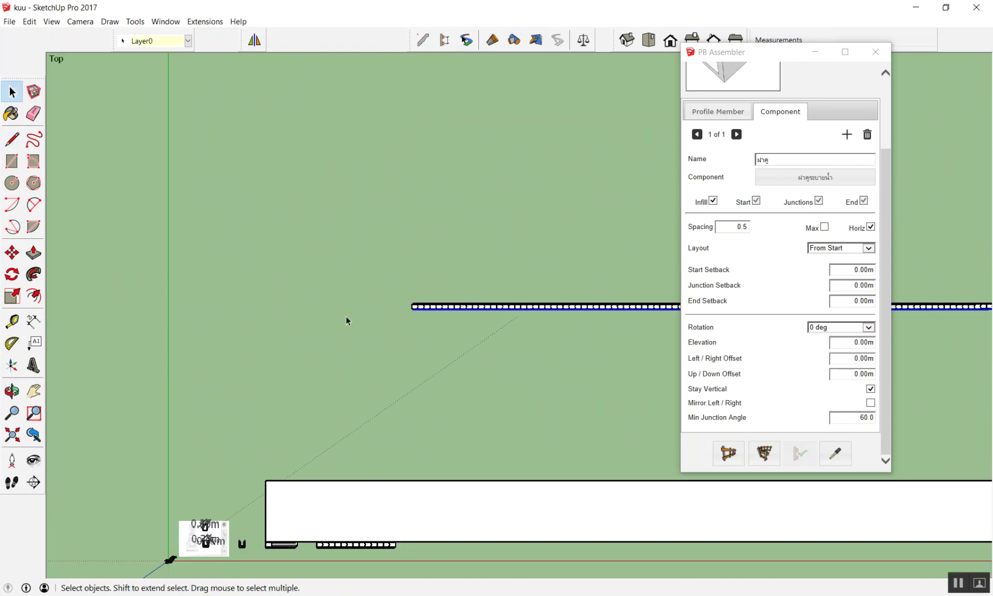
key("l")
scroll(388, 359, "up", 3)
left_click(198, 443)
left_click(566, 390)
key("space")
Round the path's corner with an arc and erase the leftover stray edges
key("a")
left_click(308, 443)
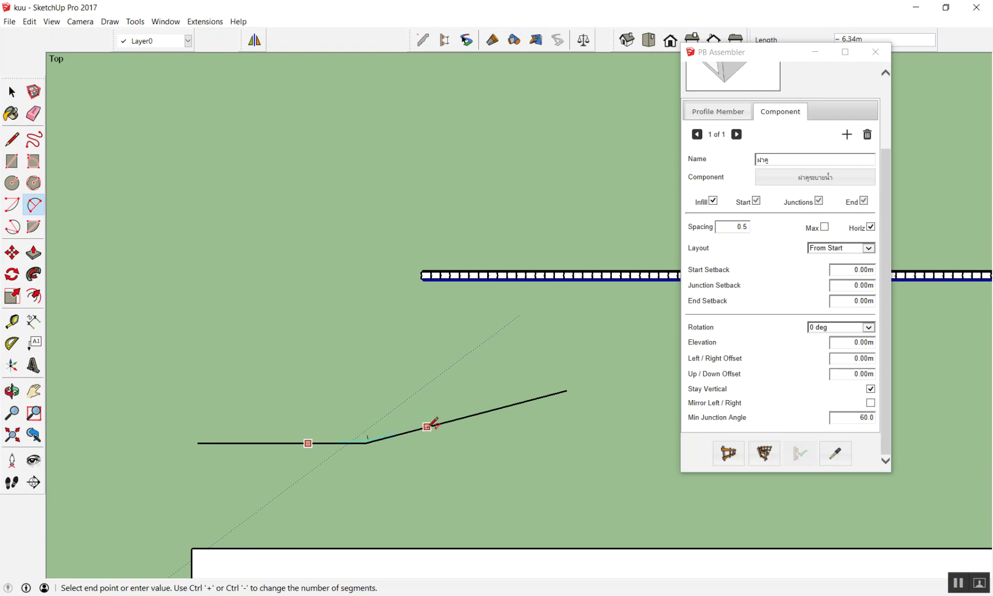
double_click(409, 431)
scroll(408, 431, "down", 2)
key("space")
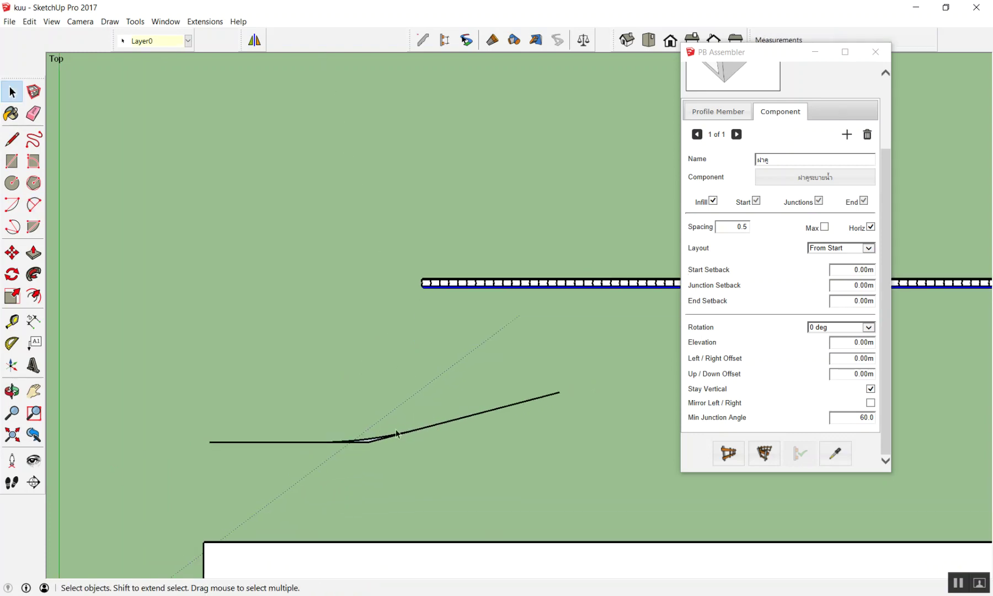
scroll(373, 445, "up", 2)
scroll(373, 445, "up", 2)
key("e")
left_click(365, 436)
left_click_drag(361, 444, 334, 444)
key("space")
scroll(307, 413, "down", 2)
scroll(407, 388, "down", 2)
Try Build Along Path on the curved path and close the repeated 'valid path not found' warnings
left_click(380, 415)
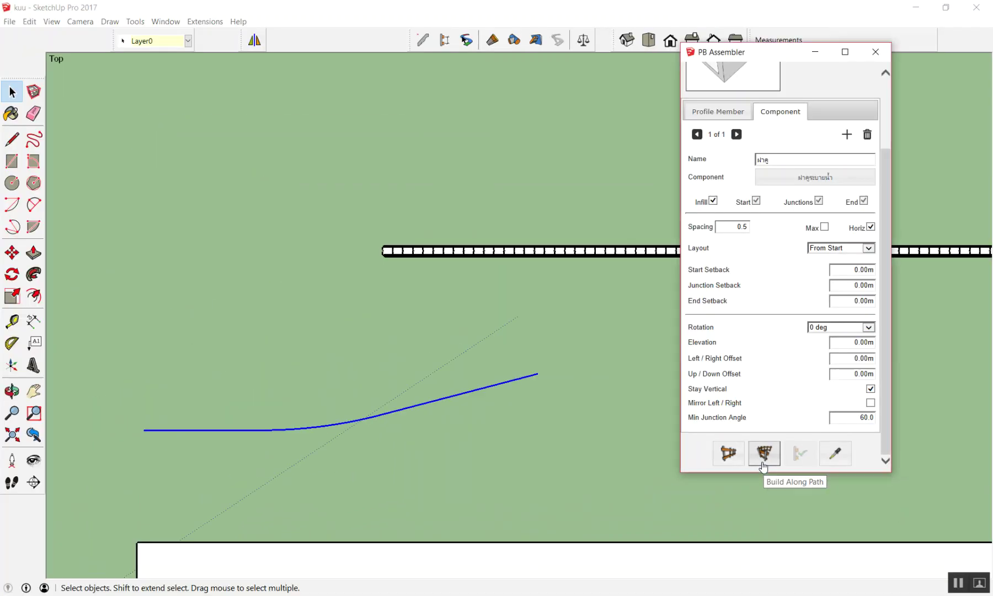
left_click(765, 455)
key("Return")
scroll(483, 359, "down", 2)
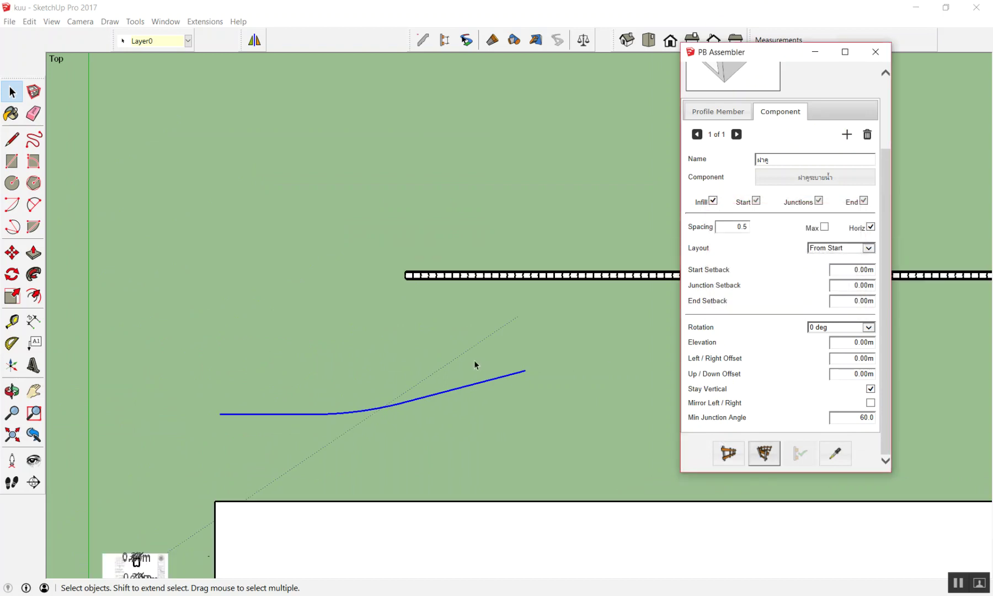
left_click(812, 295)
left_click(830, 293)
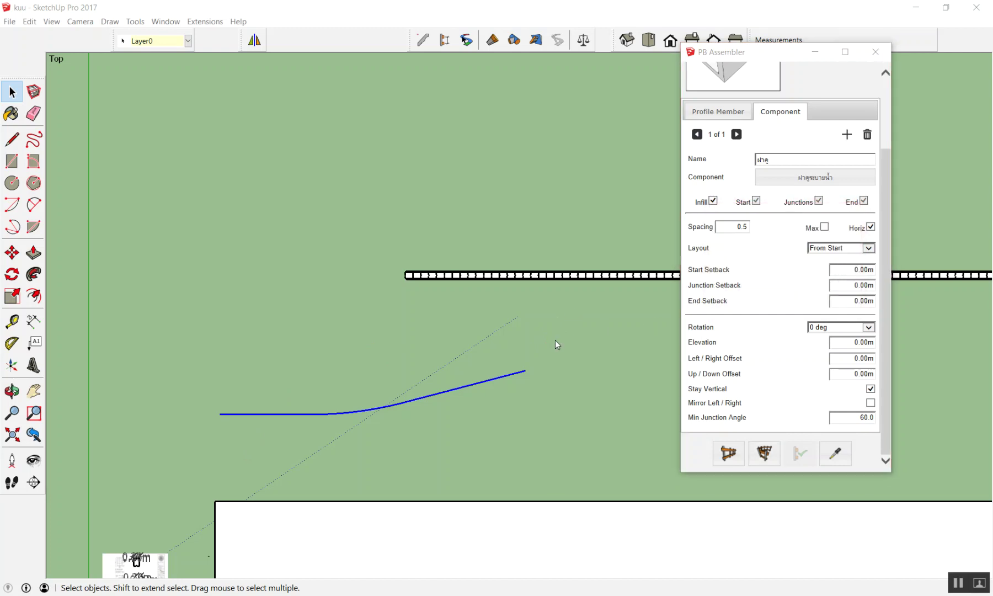
left_click(823, 293)
left_click(834, 298)
Delete the rejected curved path and draw the new path's first straight segment
left_click(374, 328)
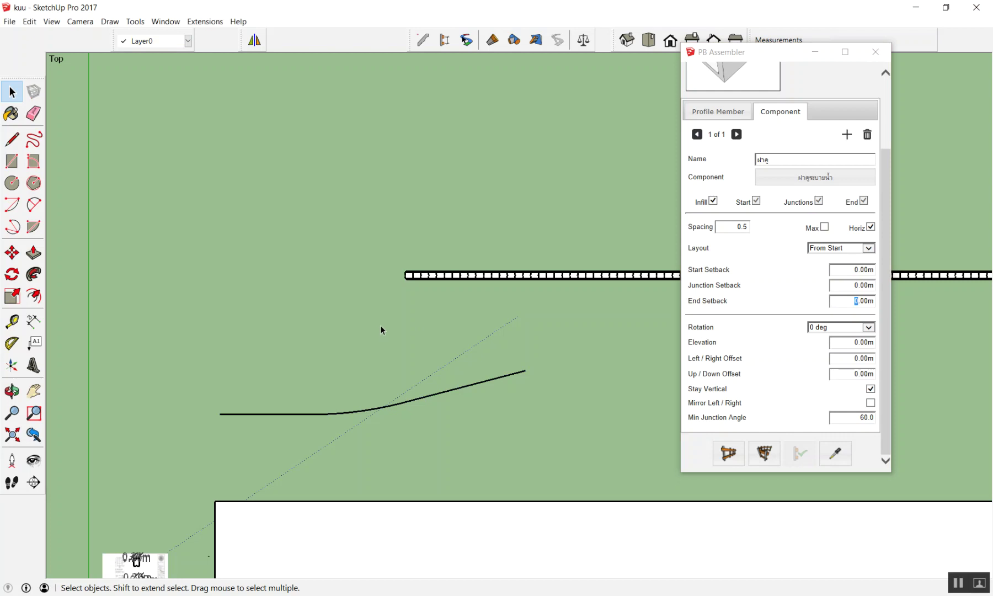
left_click_drag(254, 519, 254, 516)
left_click(468, 369)
left_click(331, 413)
key("Delete")
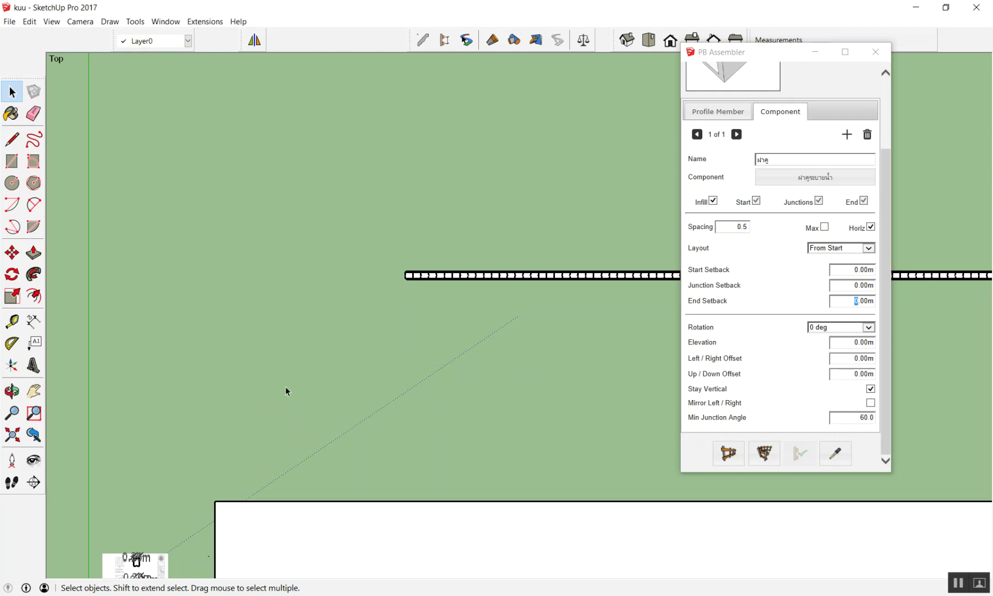
key("l")
left_click(239, 406)
left_click(405, 406)
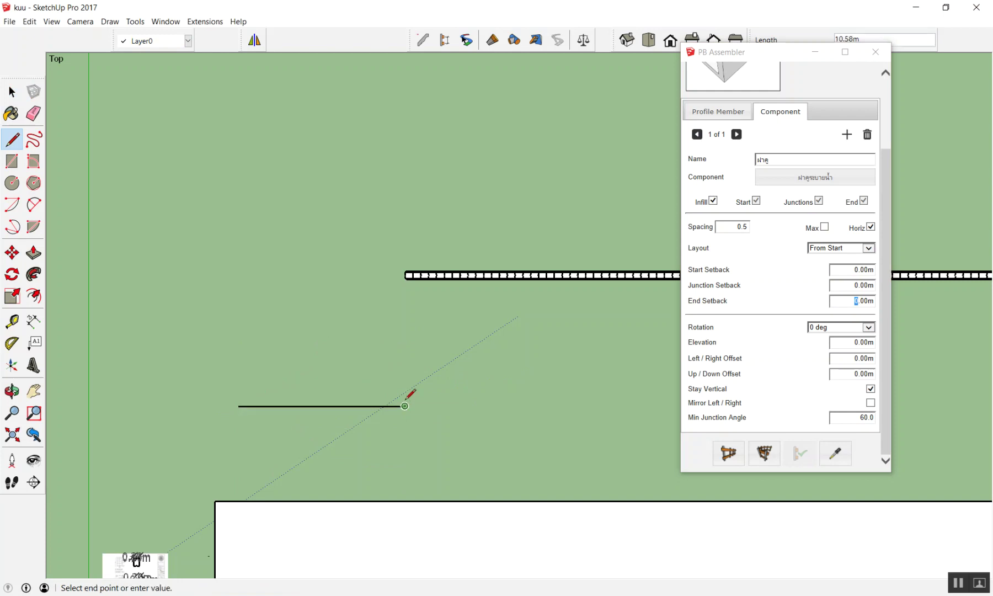
Add the angled second segment, round the corner with an arc, and build the channel along it
left_click(555, 344)
key("space")
key("a")
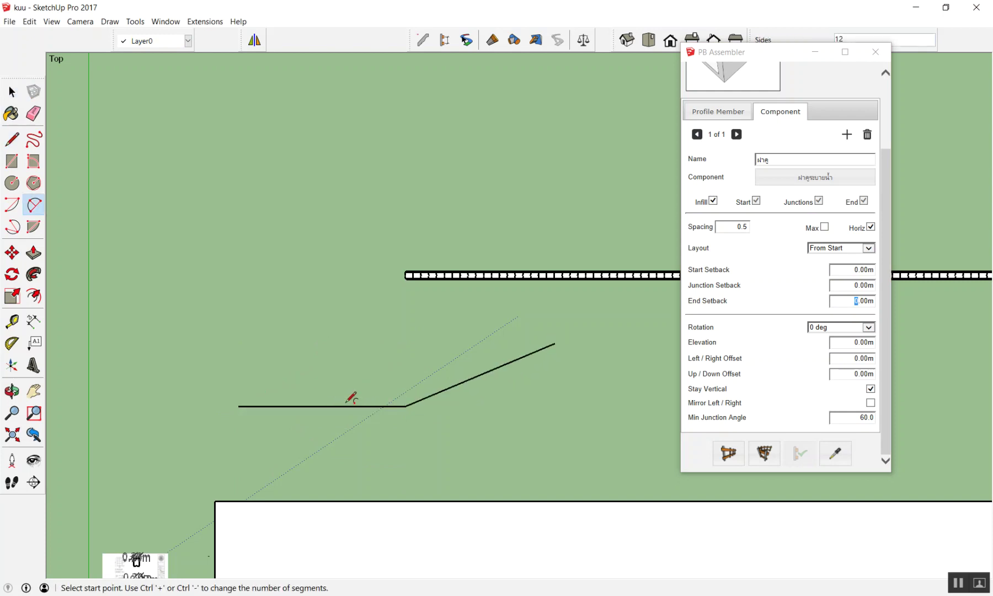
left_click(347, 406)
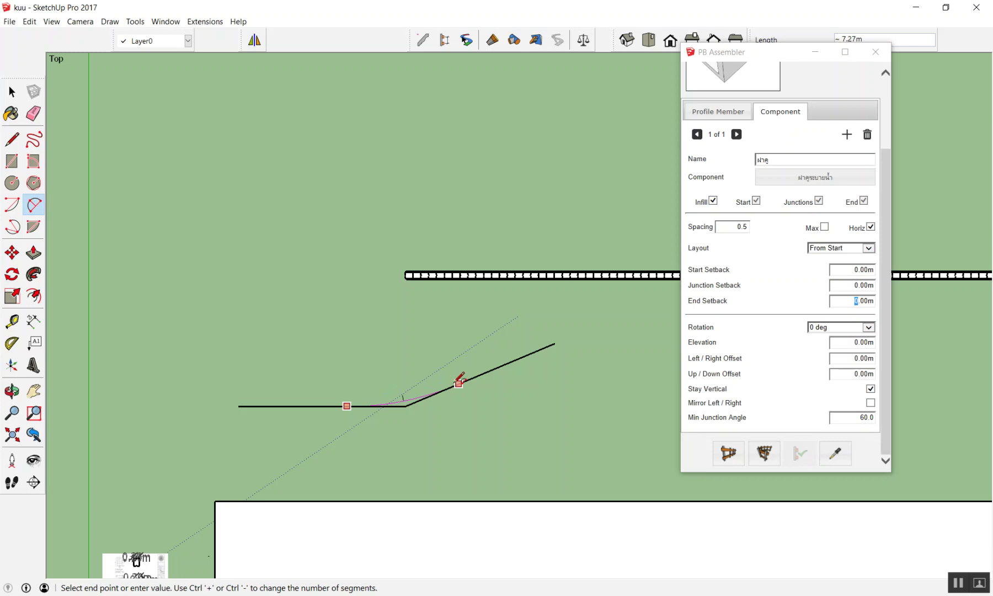
left_click(453, 385)
key("space")
left_click_drag(240, 456, 240, 457)
left_click(768, 458)
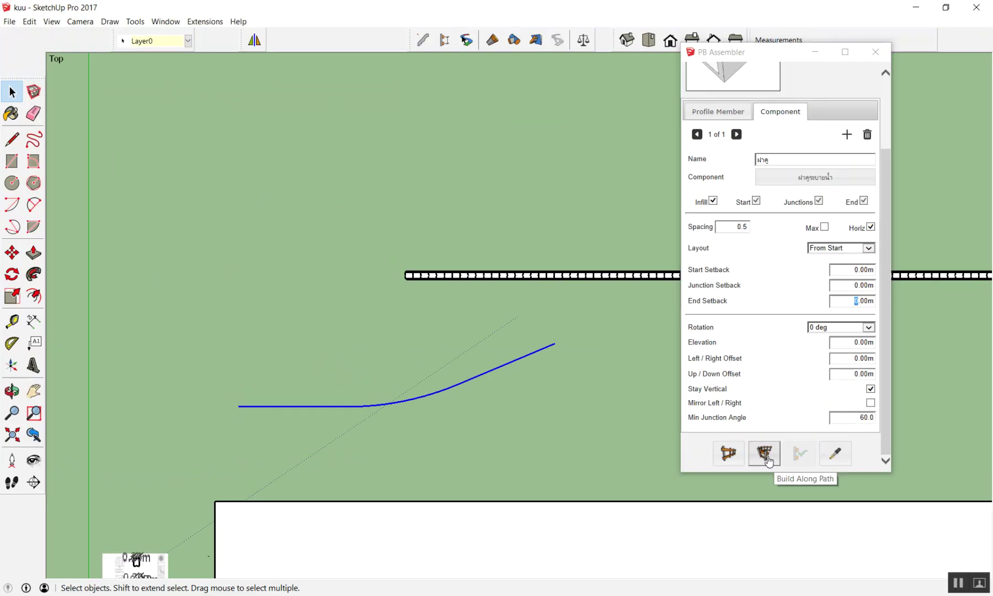
Orbit to inspect the bending channel, its cover slabs and U-shaped end
mouse_move(377, 443)
middle_mouse_down()
mouse_move(177, 368)
mouse_move(504, 352)
middle_mouse_up()
mouse_move(201, 305)
left_mouse_down()
mouse_move(326, 168)
mouse_move(288, 107)
mouse_move(401, 284)
left_mouse_up()
key("space")
scroll(400, 284, "up", 3)
mouse_move(400, 284)
middle_mouse_down()
mouse_move(265, 265)
mouse_move(339, 287)
mouse_move(527, 303)
mouse_move(519, 423)
middle_mouse_up()
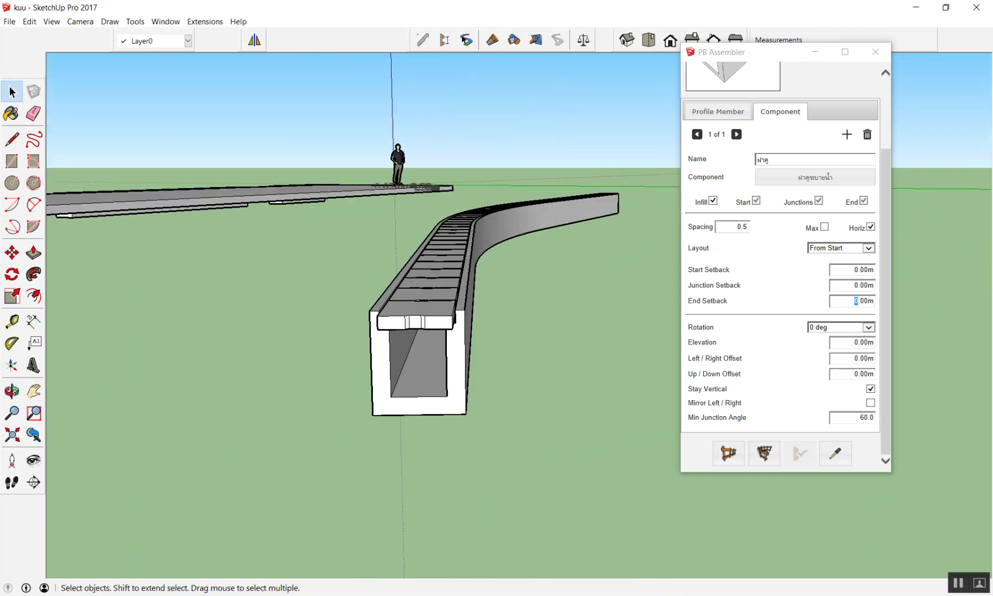